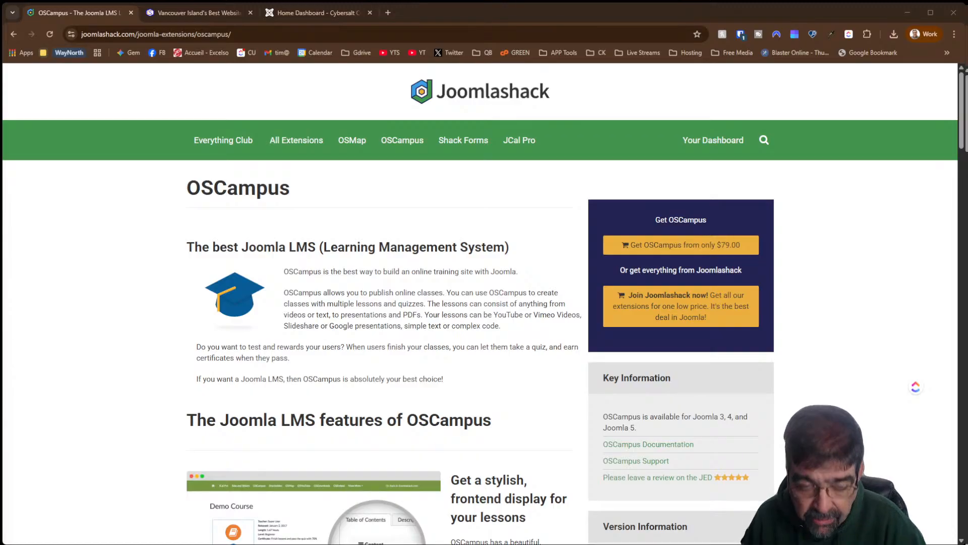
# Select the OSCampus page URL, then move through the Cybersalt homepage to the Joomla admin dashboard
pyautogui.click(316, 33)
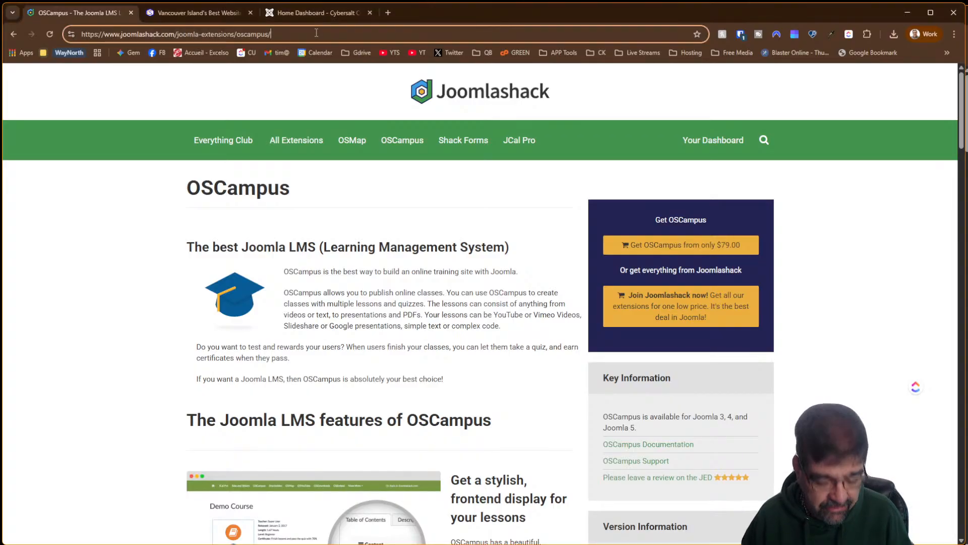
pyautogui.hotkey('ctrl', 'a')
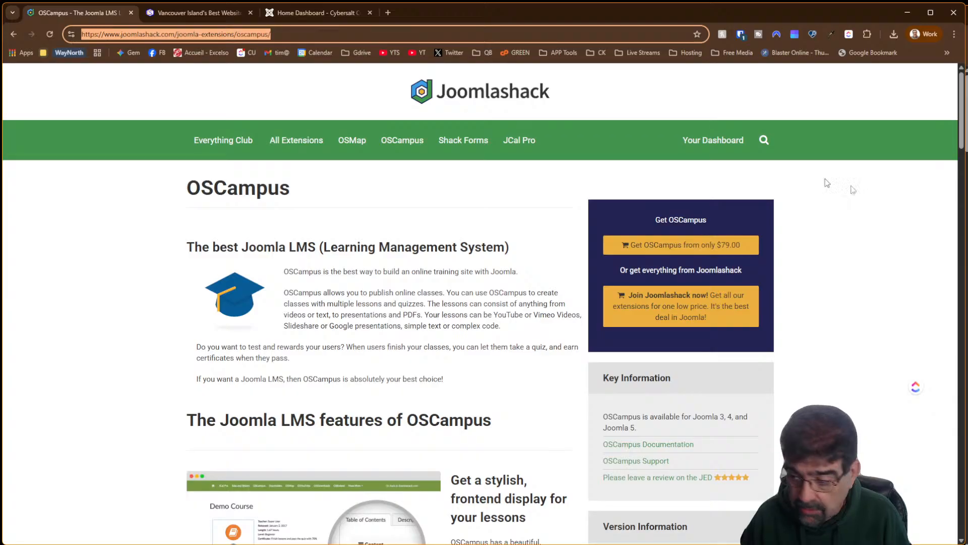
pyautogui.click(967, 216)
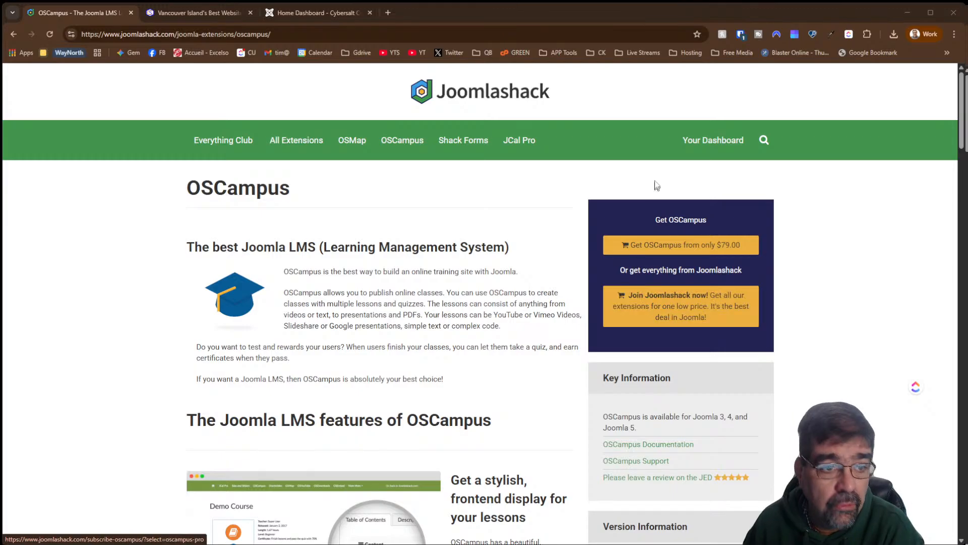
pyautogui.click(171, 11)
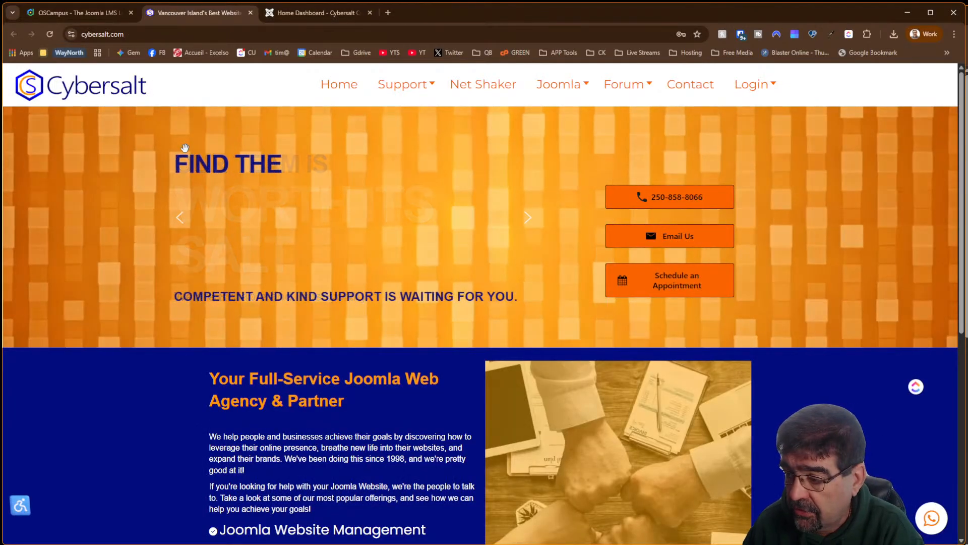
pyautogui.click(306, 15)
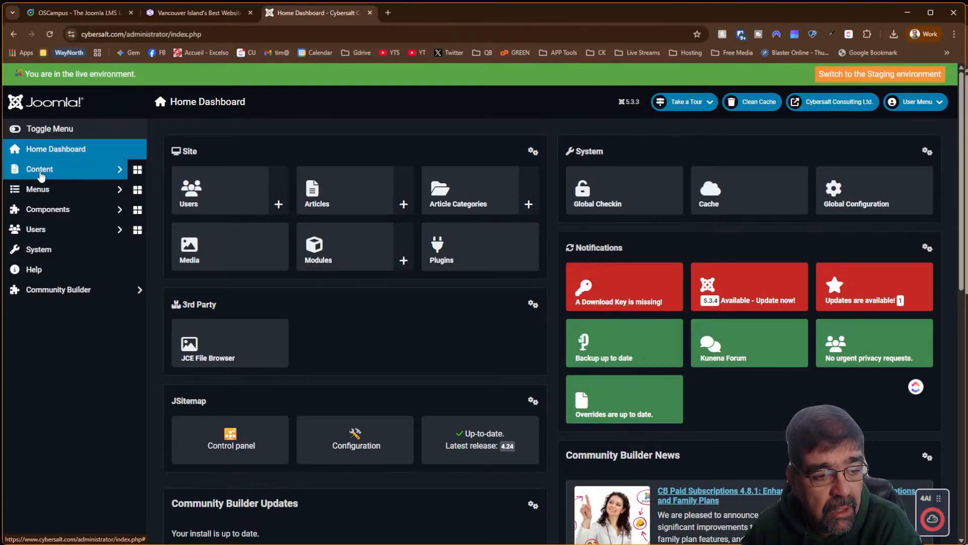
# Log back into the administrator with the saved password and go to Install > Extensions
pyautogui.click(60, 251)
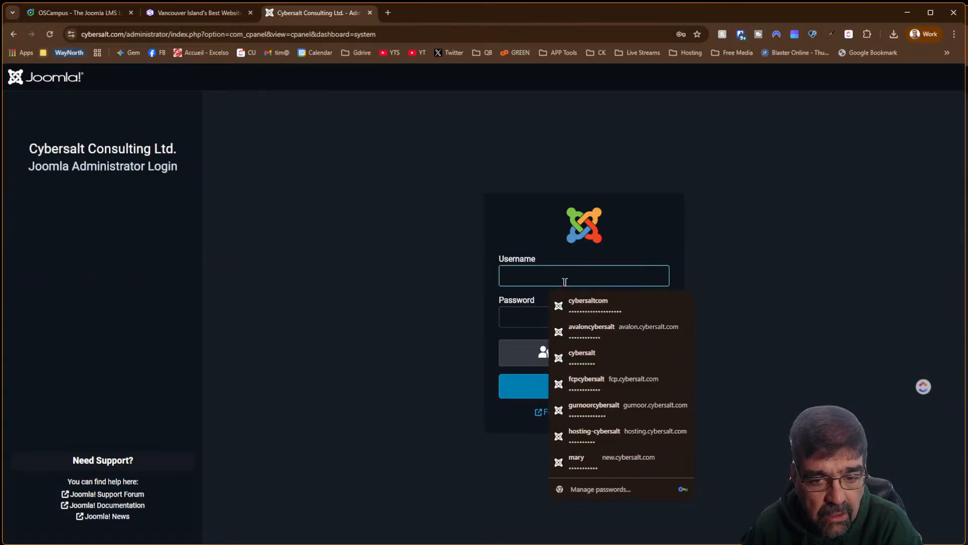
pyautogui.click(598, 305)
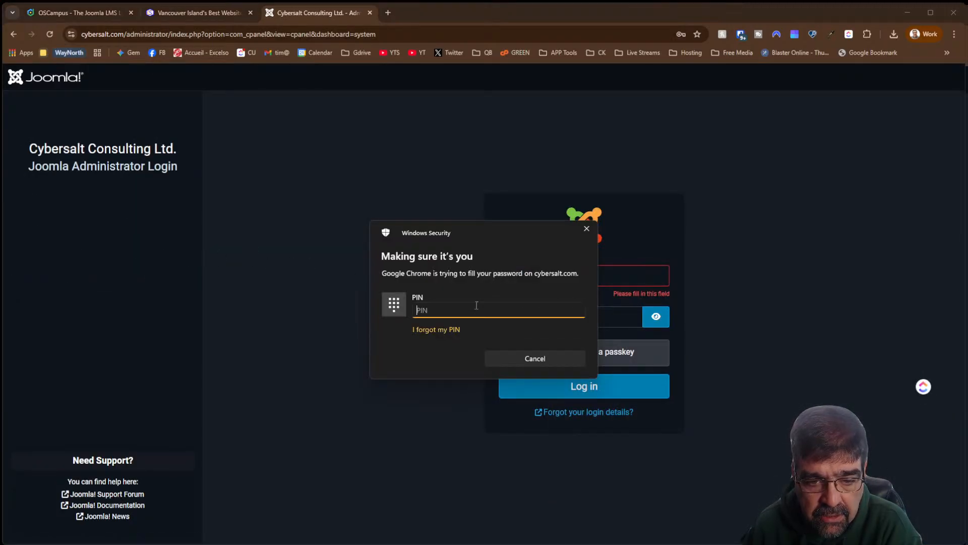
pyautogui.write('•••••')
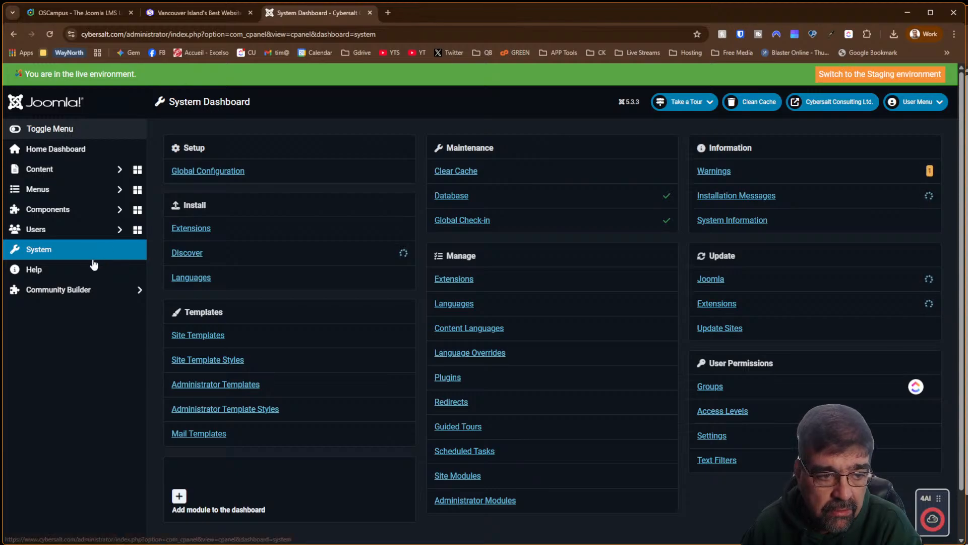
pyautogui.click(196, 229)
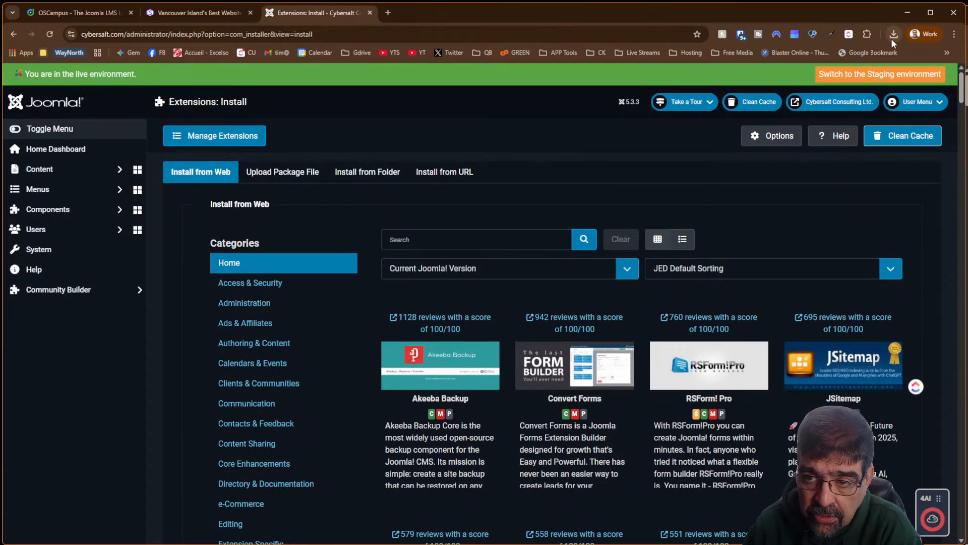
# Upload com_oscampus_pro_3.0.35.zip from Chrome downloads and check the installation messages
pyautogui.click(282, 176)
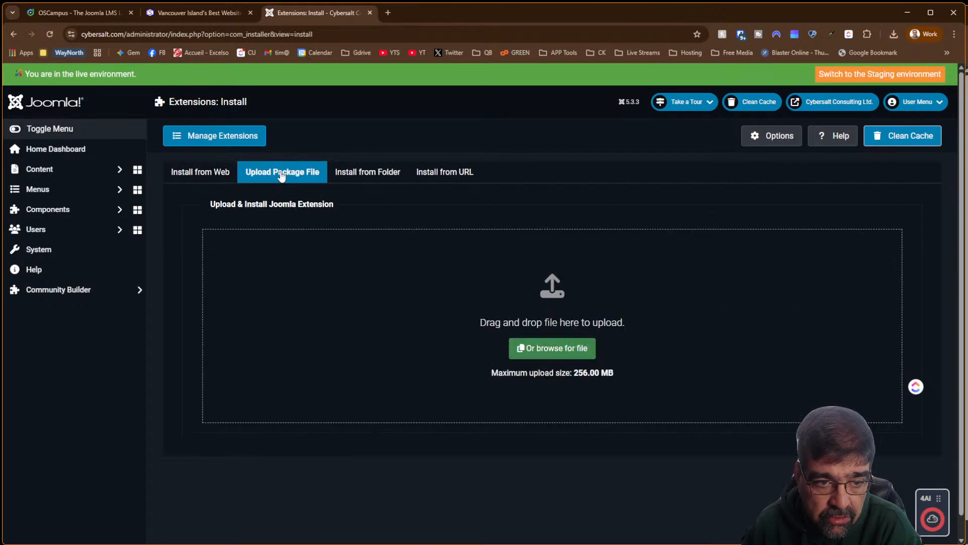
pyautogui.click(894, 34)
pyautogui.moveTo(807, 81); pyautogui.dragTo(530, 301)
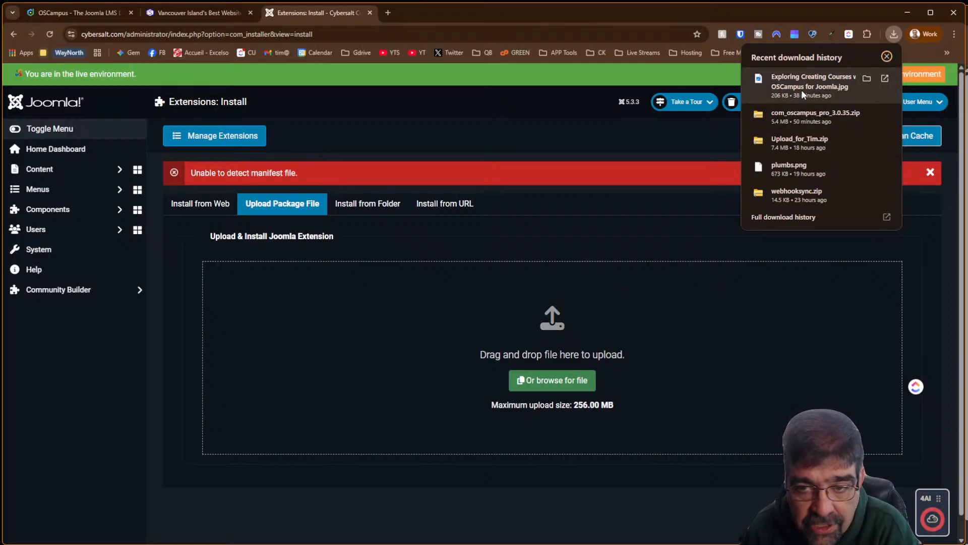
pyautogui.moveTo(804, 115); pyautogui.dragTo(613, 325)
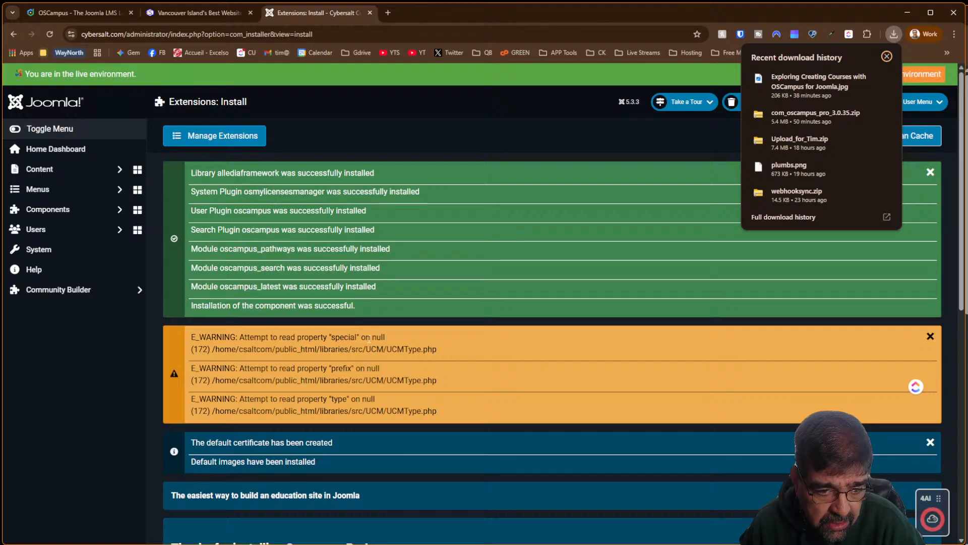
pyautogui.scroll(-2, 368, 339)
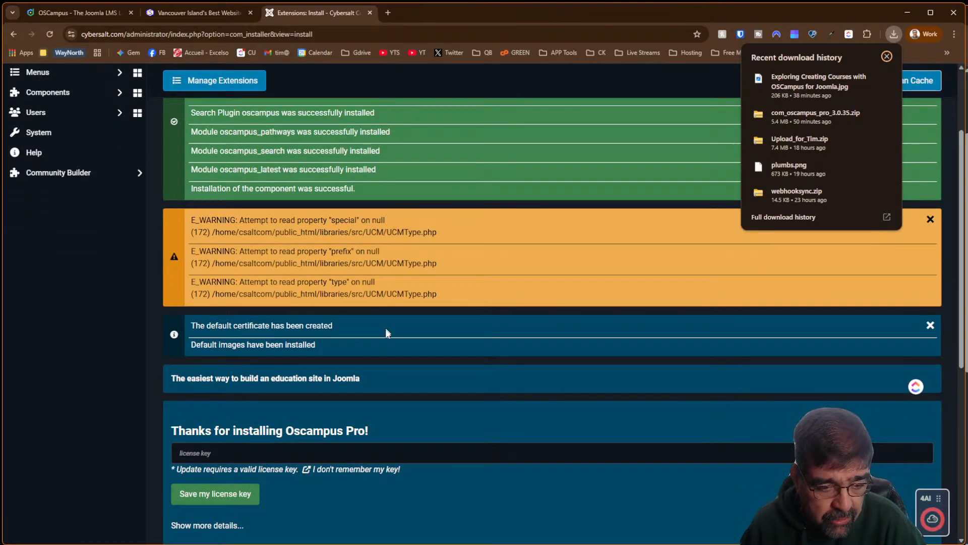
pyautogui.scroll(-4, 386, 343)
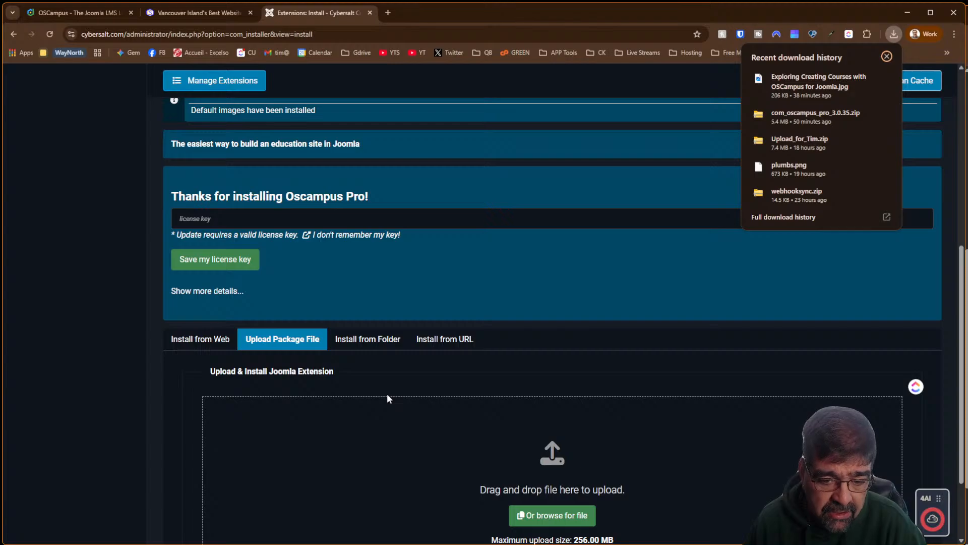
pyautogui.scroll(6, 386, 394)
# Check the empty OSCampus Pro Classes list, then open the component's Options
pyautogui.click(60, 210)
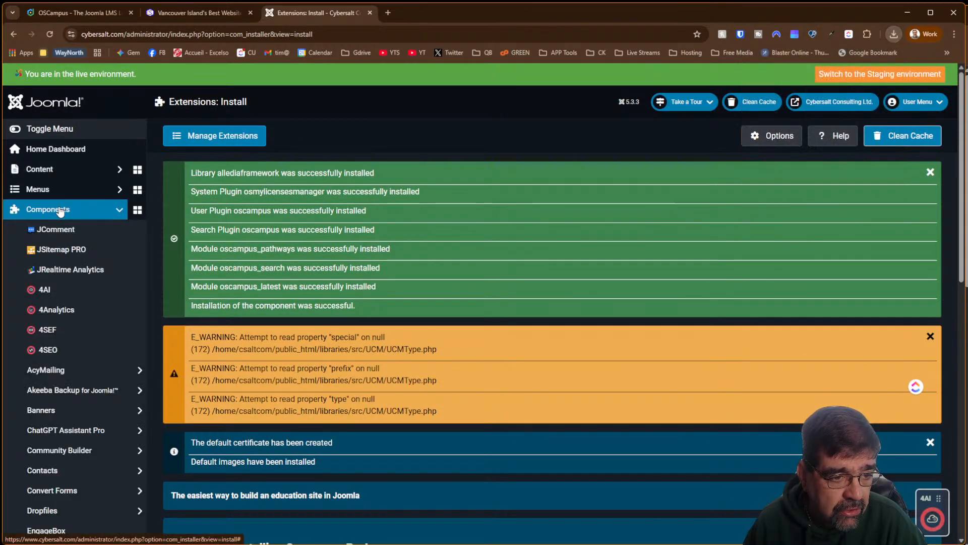
pyautogui.scroll(-3, 60, 210)
pyautogui.scroll(-2, 60, 210)
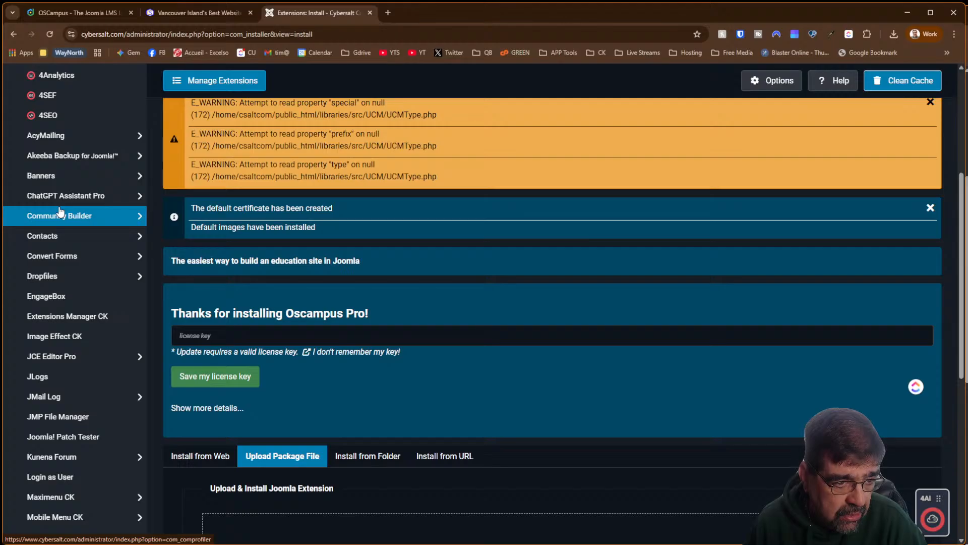
pyautogui.scroll(-3, 60, 211)
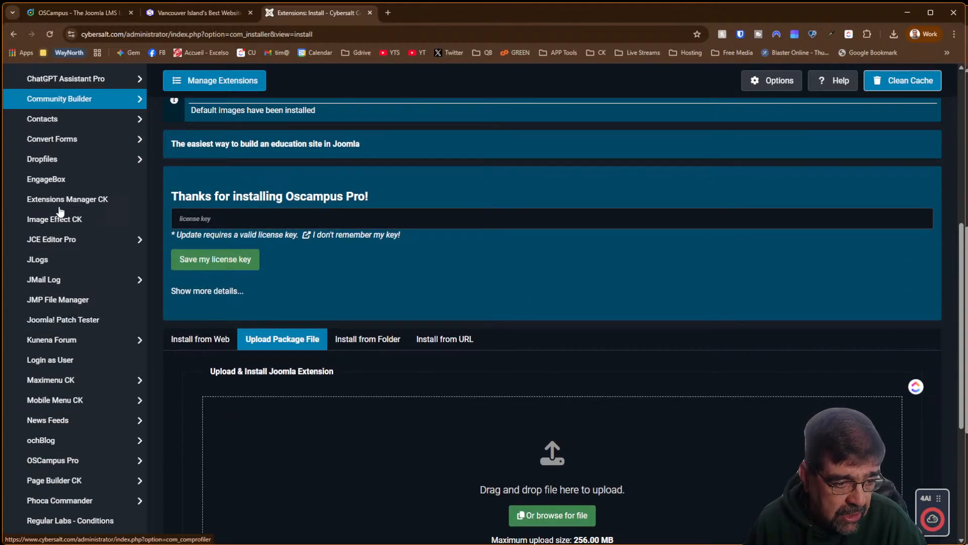
pyautogui.click(91, 463)
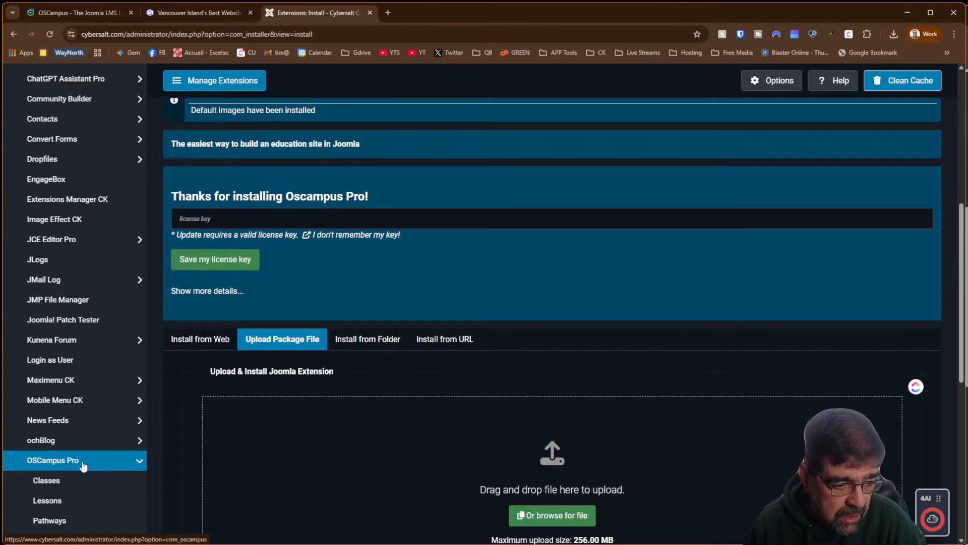
pyautogui.scroll(-2, 84, 465)
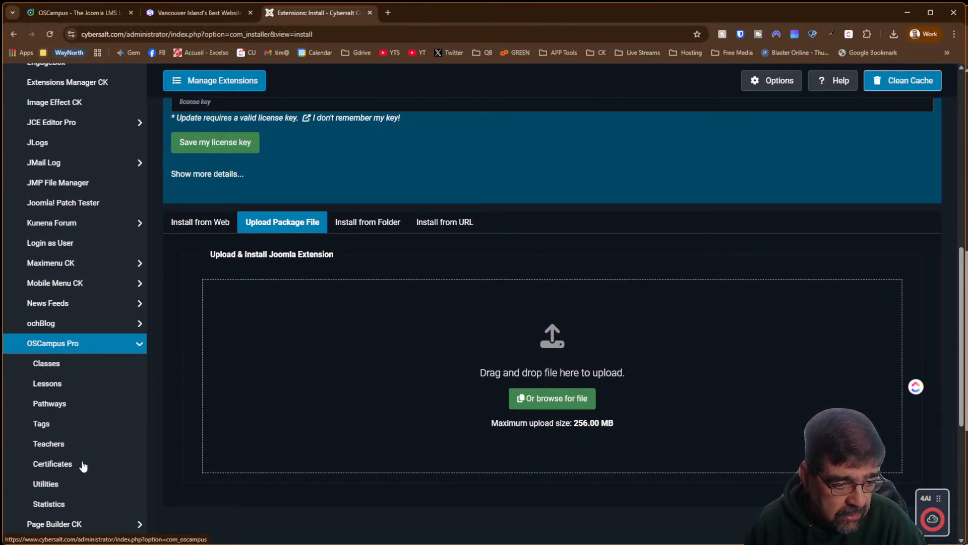
pyautogui.click(59, 370)
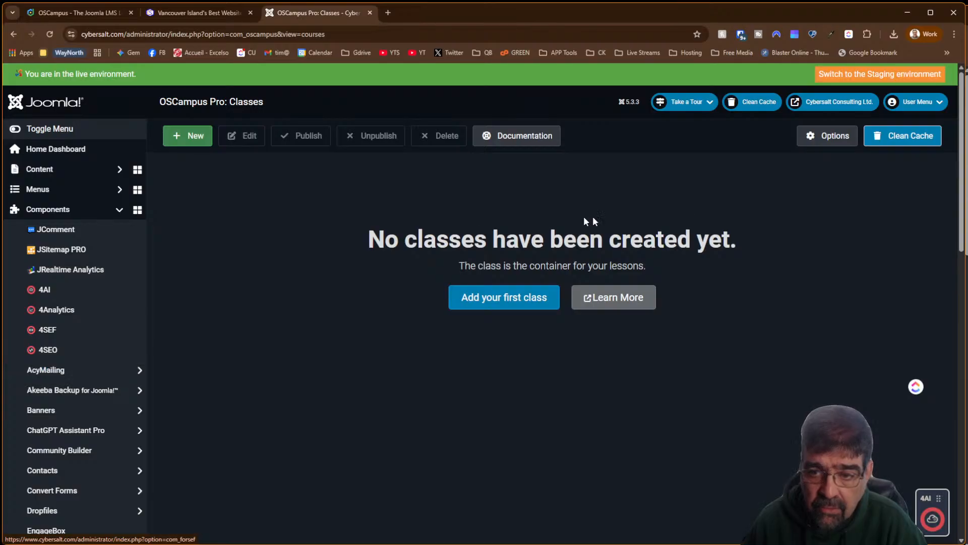
pyautogui.click(822, 142)
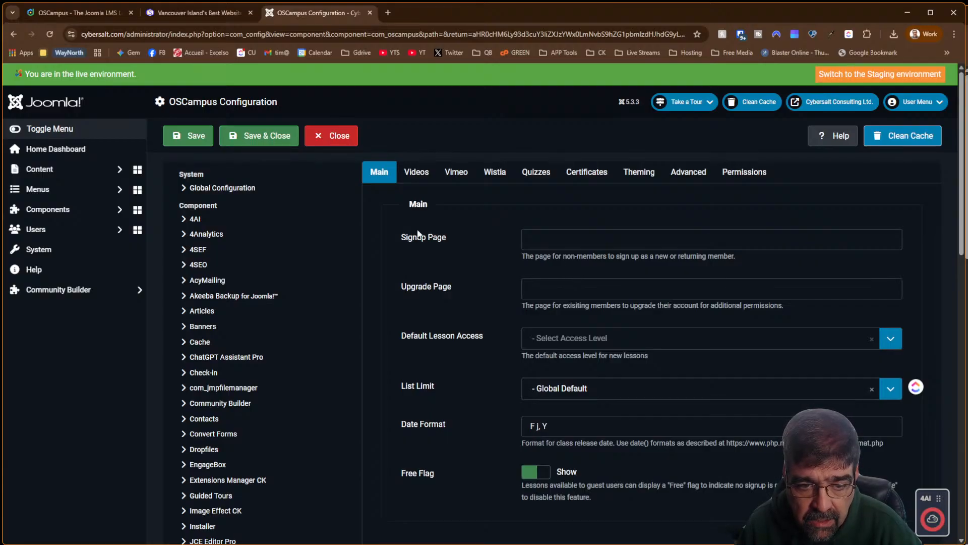
# Set Default Lesson Access to Public and keep List Limit at Global Default
pyautogui.click(602, 343)
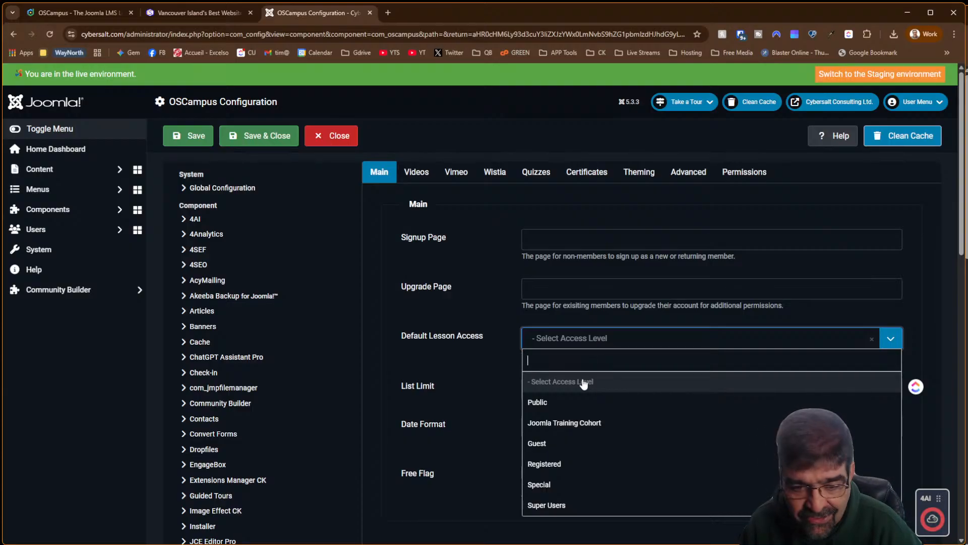
pyautogui.click(577, 403)
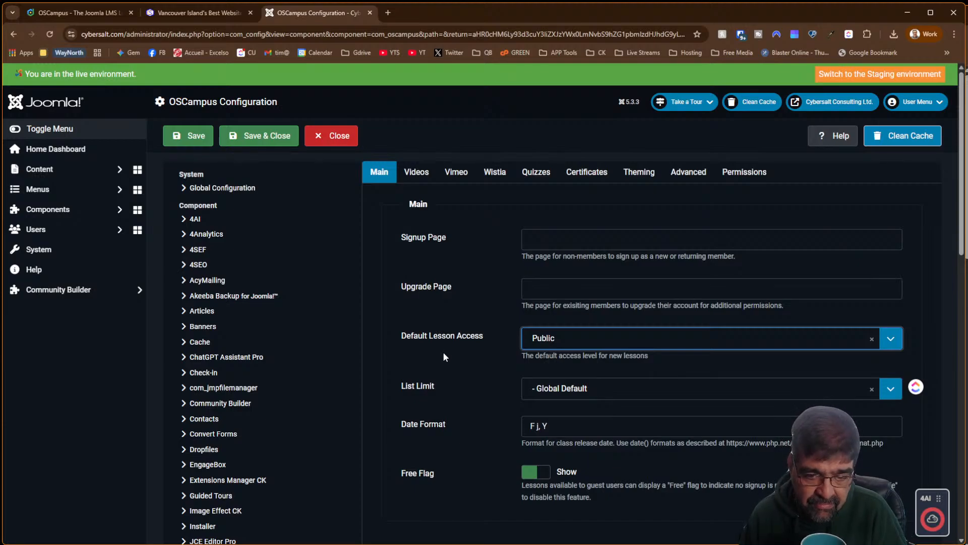
pyautogui.click(592, 393)
pyautogui.click(592, 393)
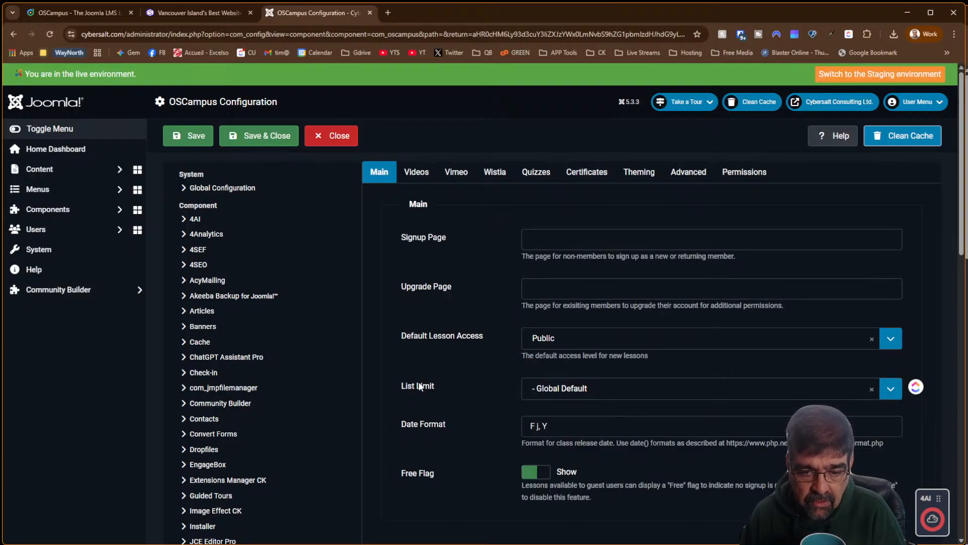
pyautogui.click(605, 393)
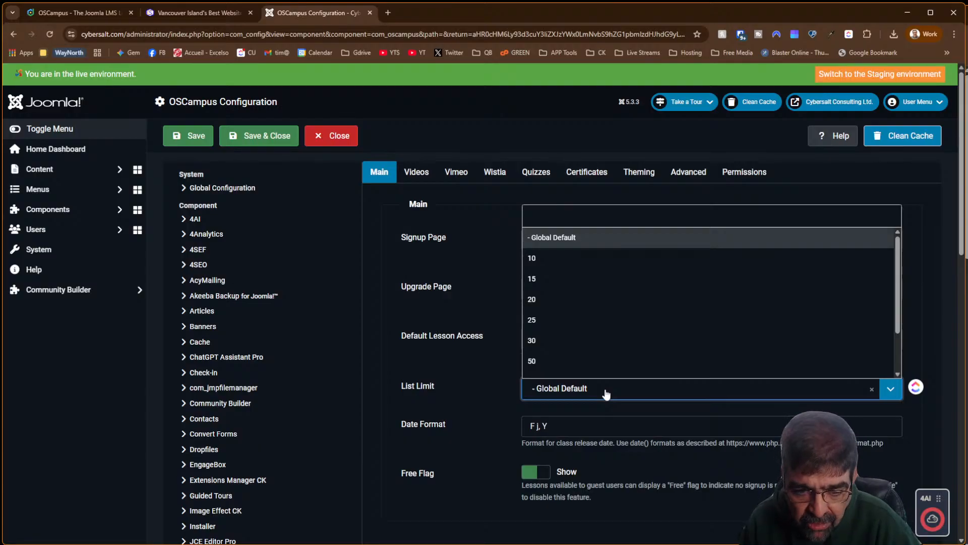
pyautogui.click(606, 393)
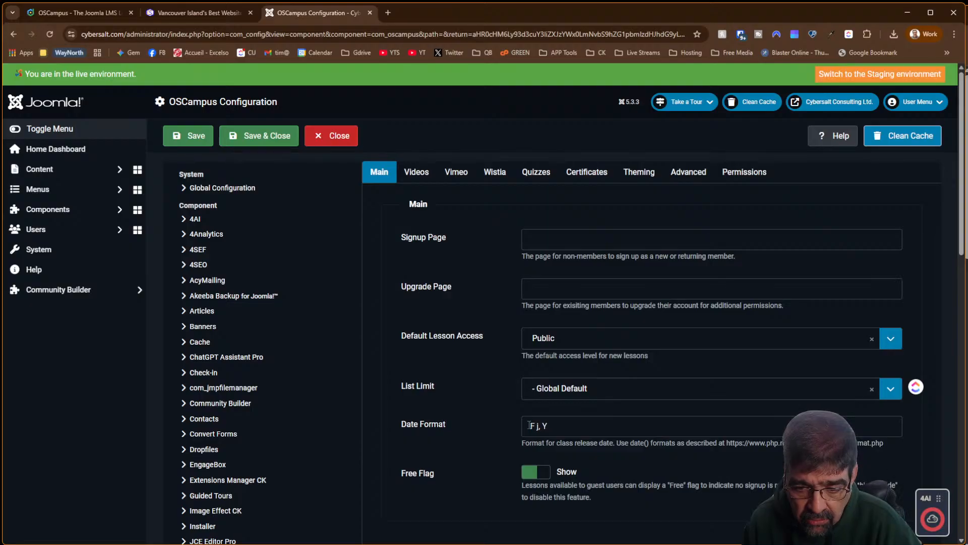
# Copy the php.net date-format reference link shown under Date Format into a new tab
pyautogui.click(595, 428)
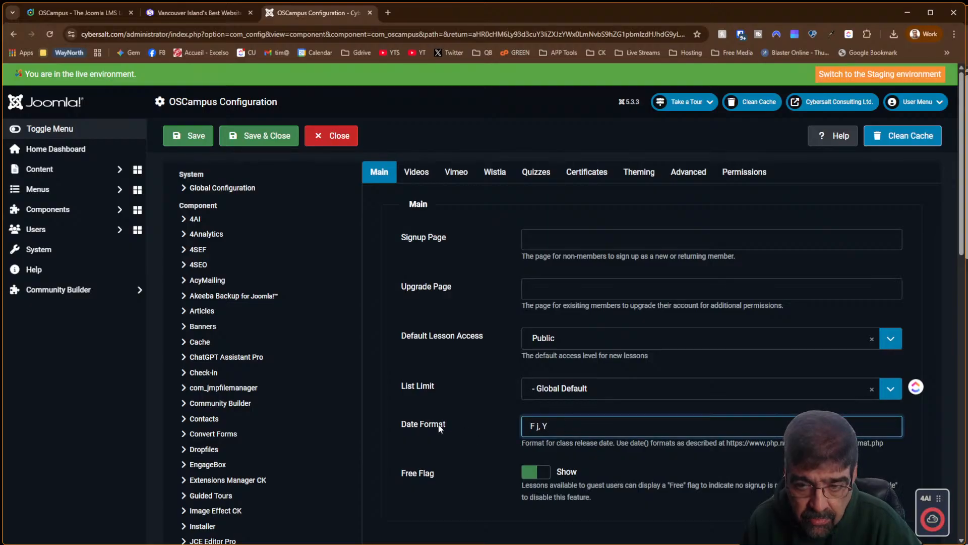
pyautogui.click(842, 140)
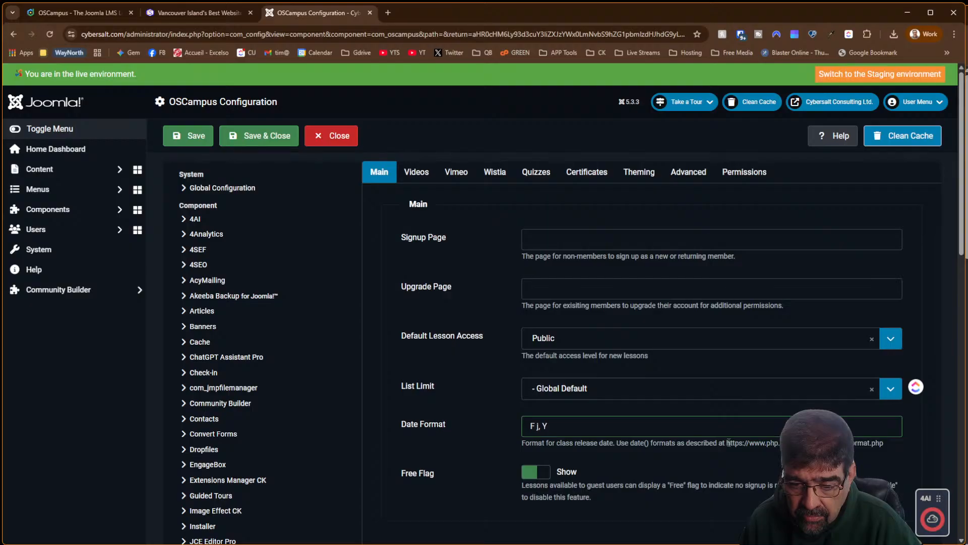
pyautogui.moveTo(728, 442); pyautogui.dragTo(893, 444)
pyautogui.rightClick(875, 452)
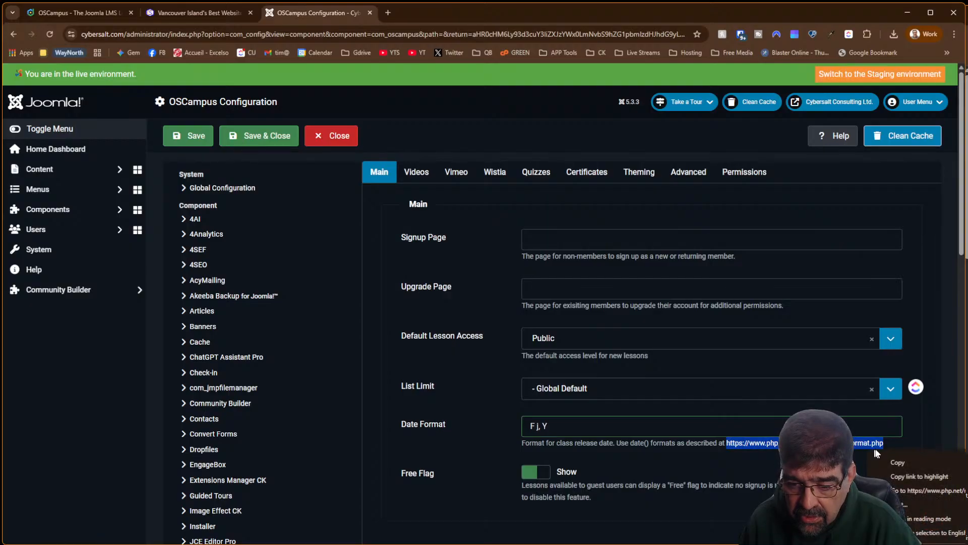
pyautogui.click(898, 462)
pyautogui.click(387, 12)
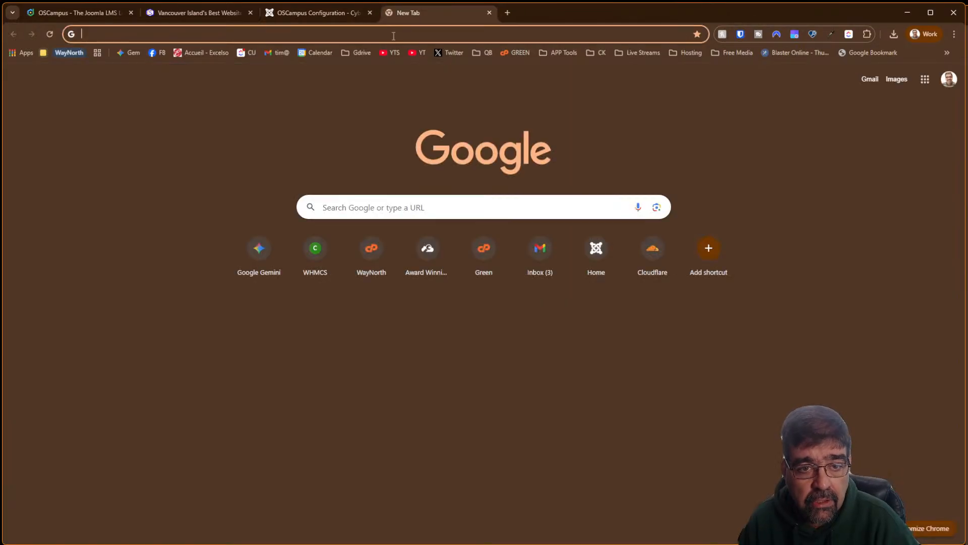
# Load the PHP manual's DateTimeInterface::format page and scroll through its format table
pyautogui.click(393, 36)
pyautogui.write('https://www.php.net/manual/datetime.format.php')
pyautogui.press('Return')
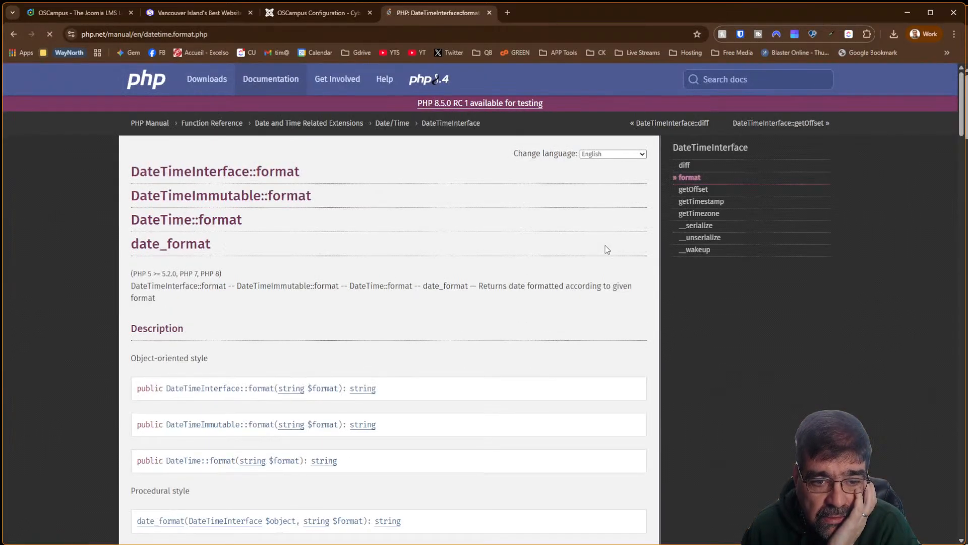
pyautogui.scroll(-8, 364, 201)
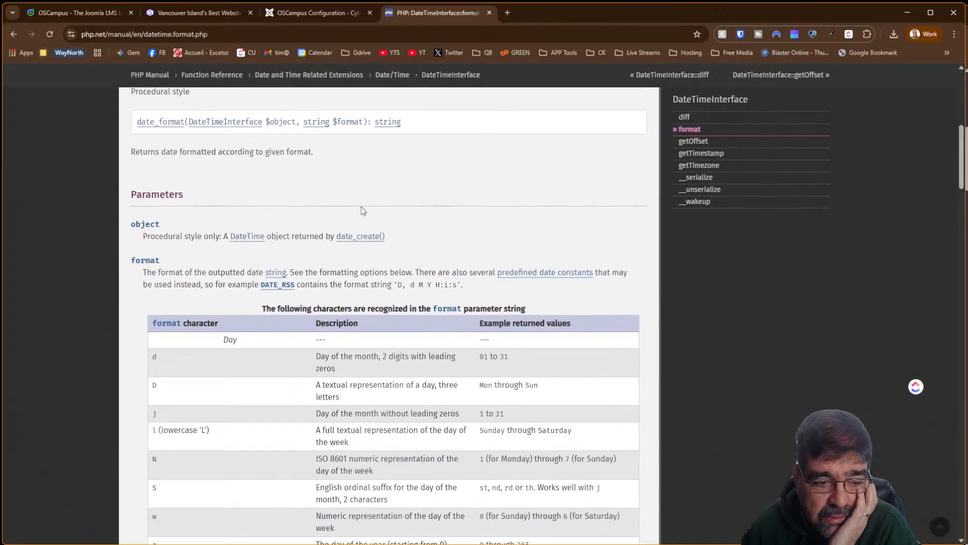
pyautogui.scroll(-4, 363, 210)
pyautogui.scroll(-2, 363, 211)
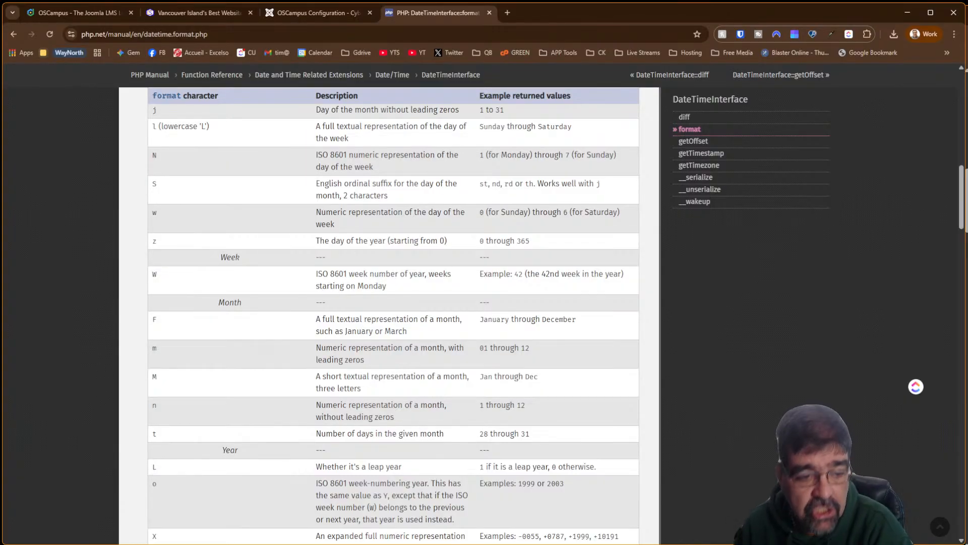
# Compare the day, week and month characters with the configuration's Date Format, F j, Y
pyautogui.click(328, 11)
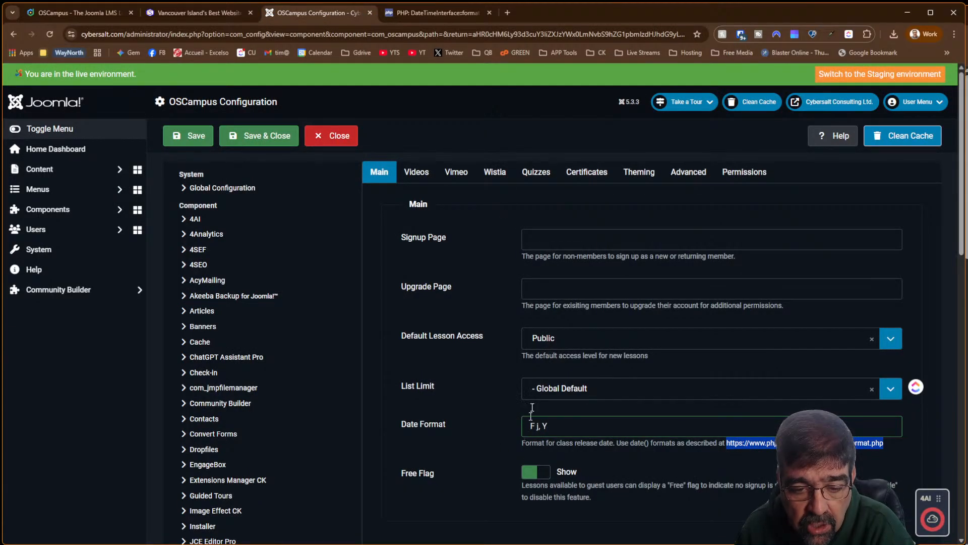
pyautogui.click(413, 15)
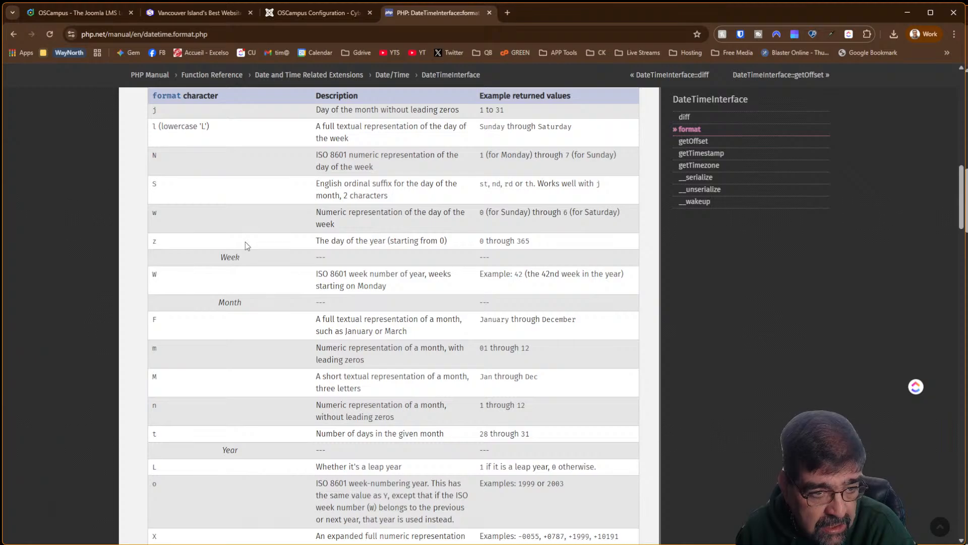
pyautogui.scroll(-5, 246, 246)
pyautogui.scroll(4, 247, 245)
pyautogui.scroll(3, 245, 245)
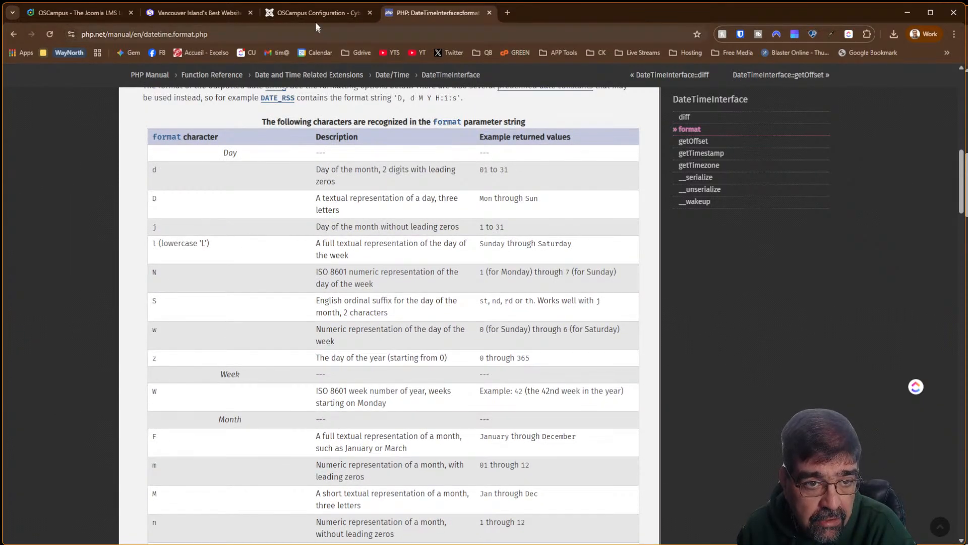
pyautogui.moveTo(304, 10)
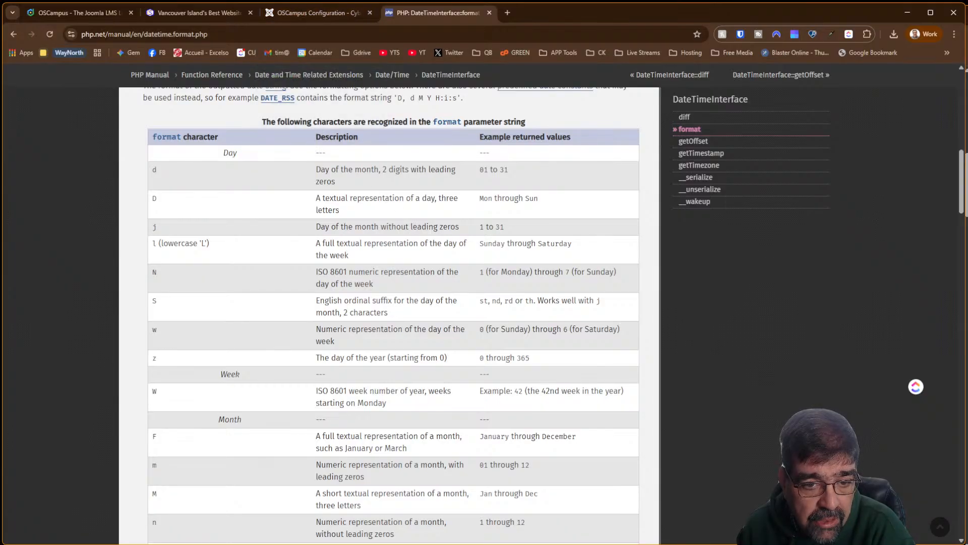
pyautogui.click(332, 16)
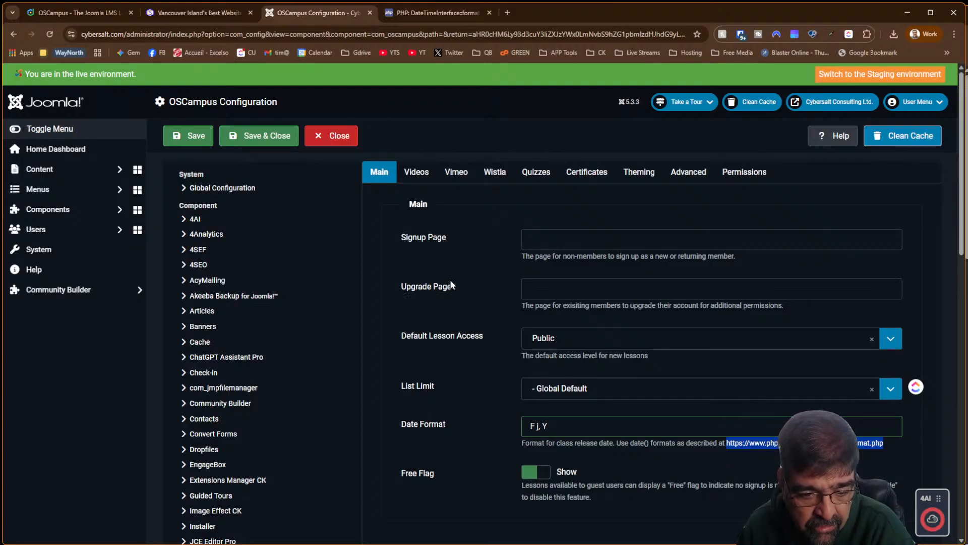
# Set video Downloading to Disabled in the Videos settings
pyautogui.scroll(-5, 450, 279)
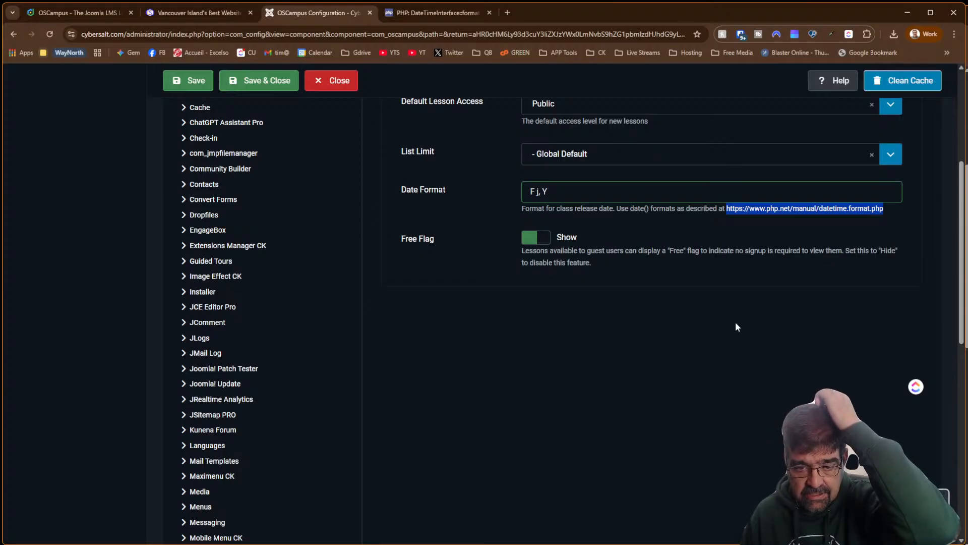
pyautogui.scroll(5, 710, 376)
pyautogui.click(419, 180)
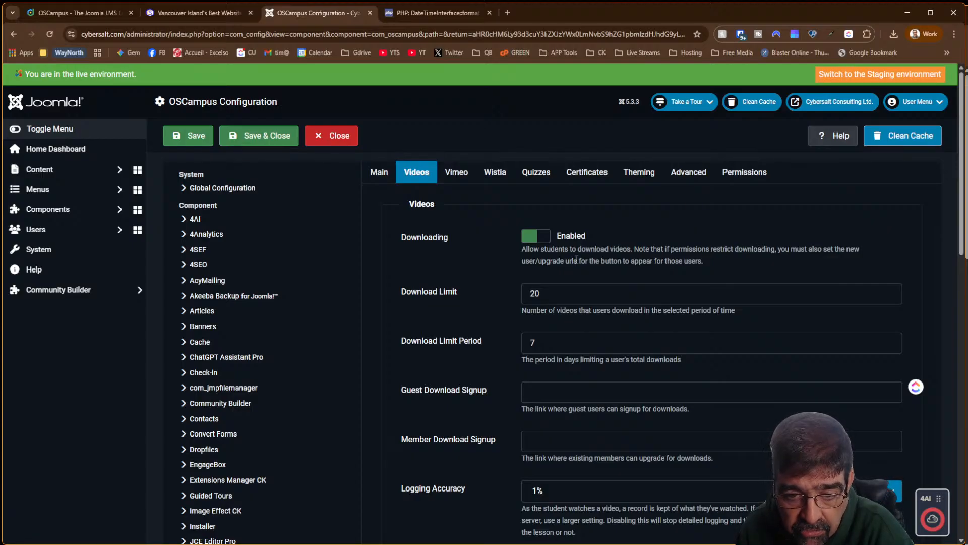
pyautogui.click(539, 240)
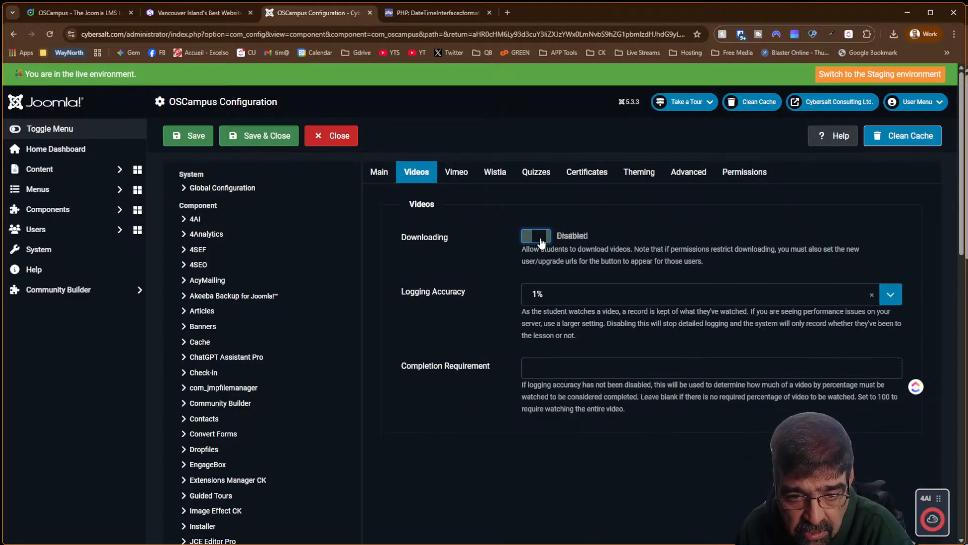
pyautogui.click(540, 238)
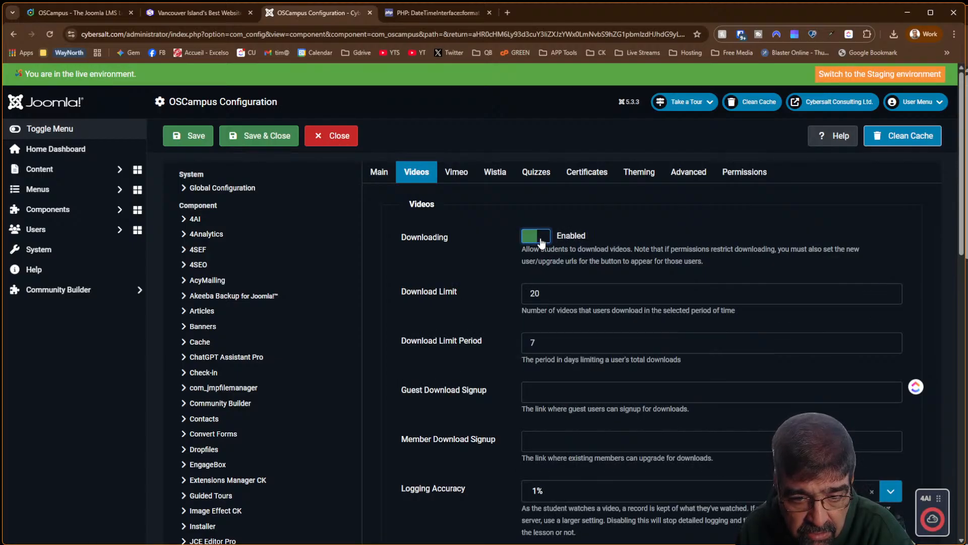
pyautogui.scroll(-2, 482, 252)
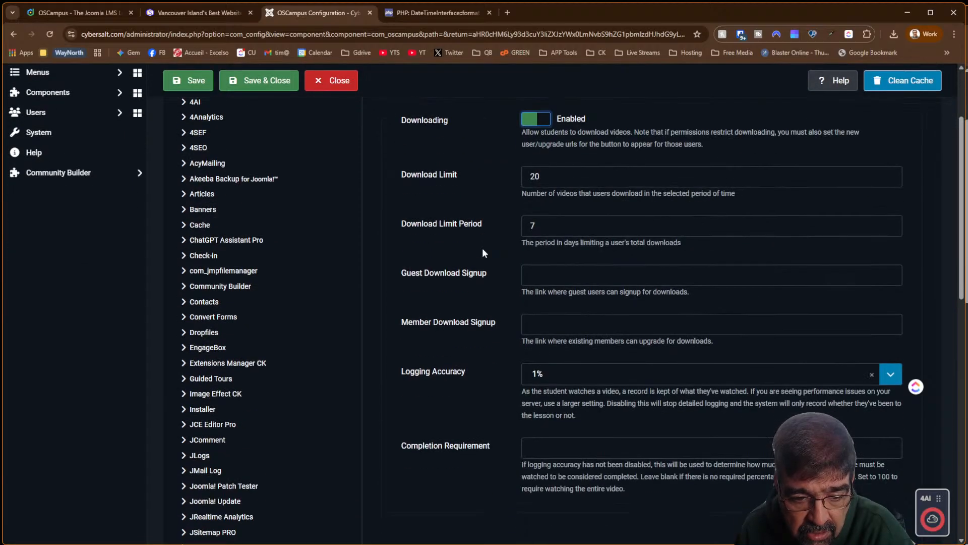
pyautogui.click(536, 120)
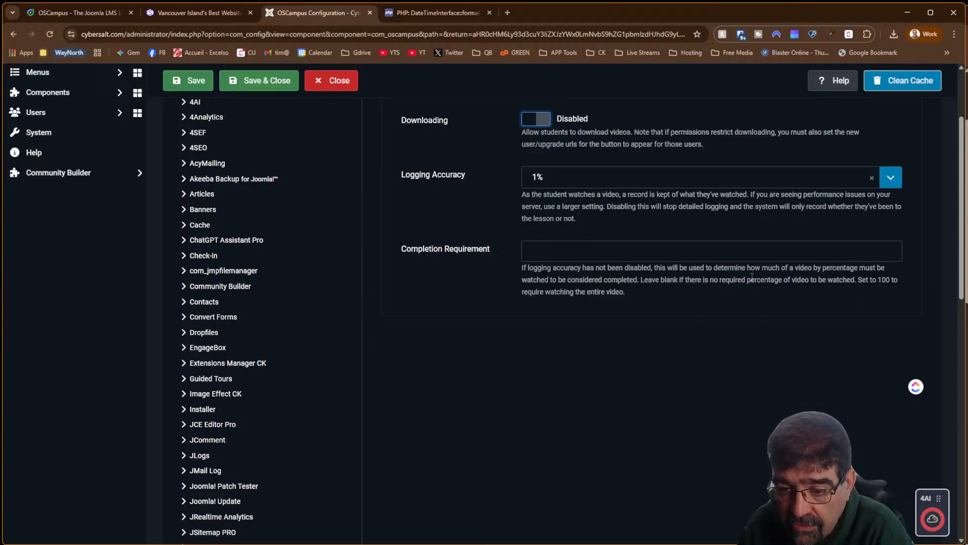
# Enter 90 as the video Completion Requirement
pyautogui.click(606, 251)
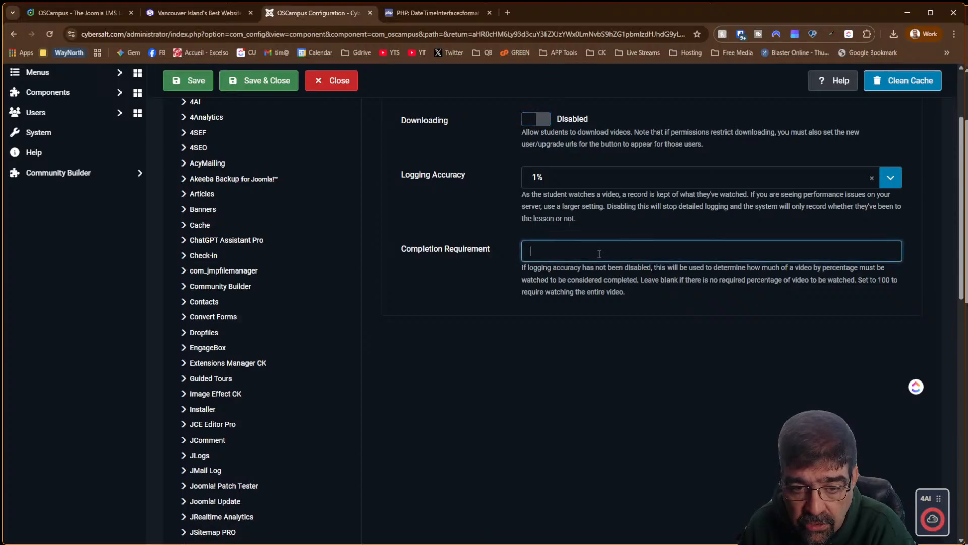
pyautogui.write('90')
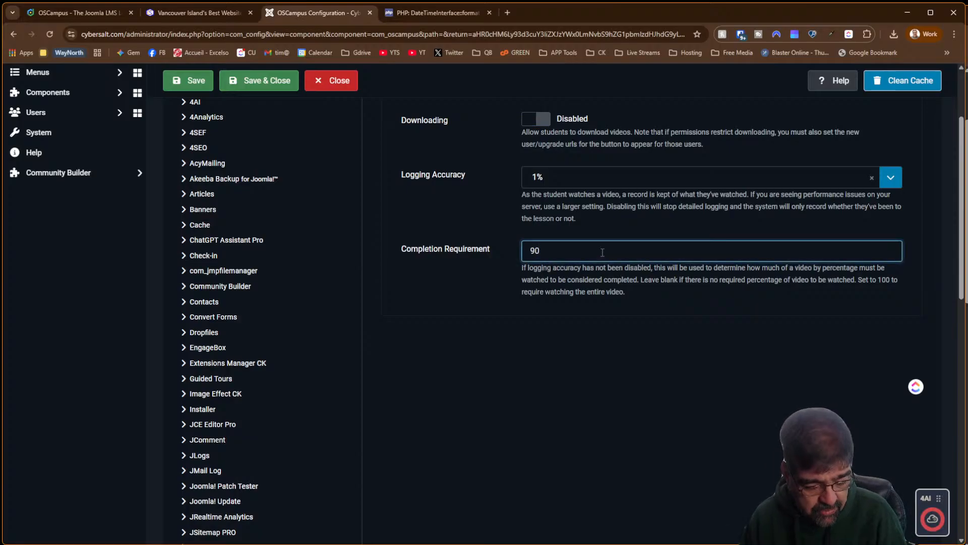
pyautogui.scroll(-10, 601, 251)
pyautogui.scroll(14, 601, 251)
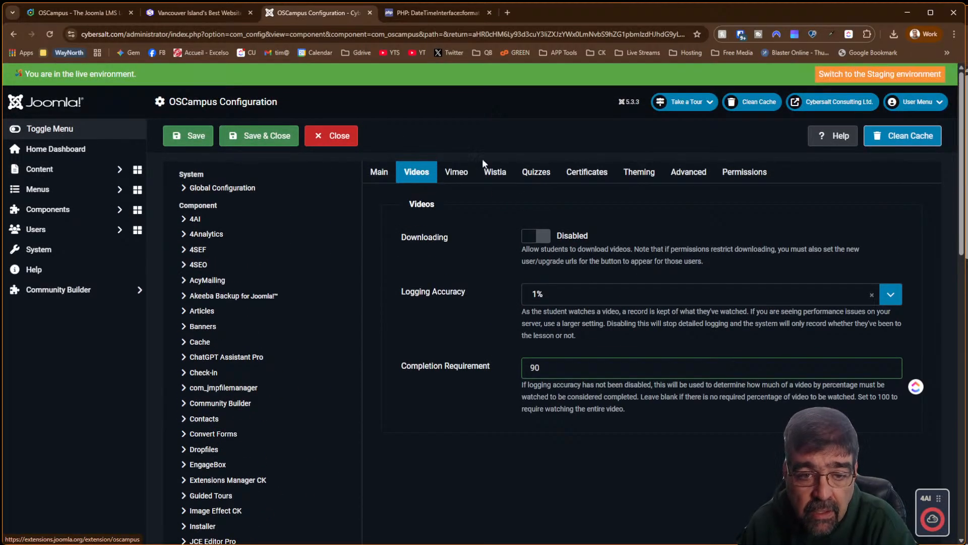
# Review the Vimeo, Wistia and Quizzes settings, leaving quiz defaults of 70 and 600 seconds
pyautogui.click(456, 177)
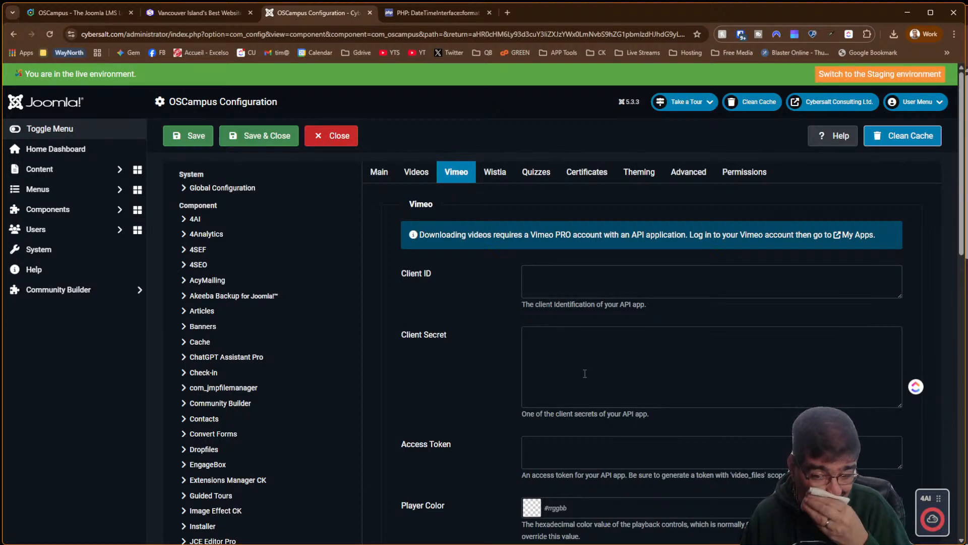
pyautogui.scroll(-5, 473, 310)
pyautogui.scroll(2, 473, 312)
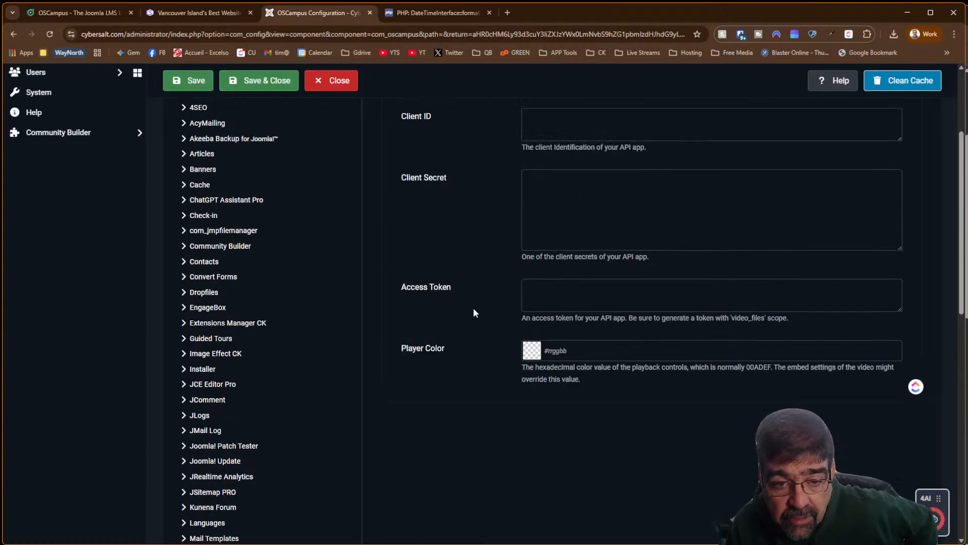
pyautogui.scroll(3, 473, 313)
pyautogui.click(486, 179)
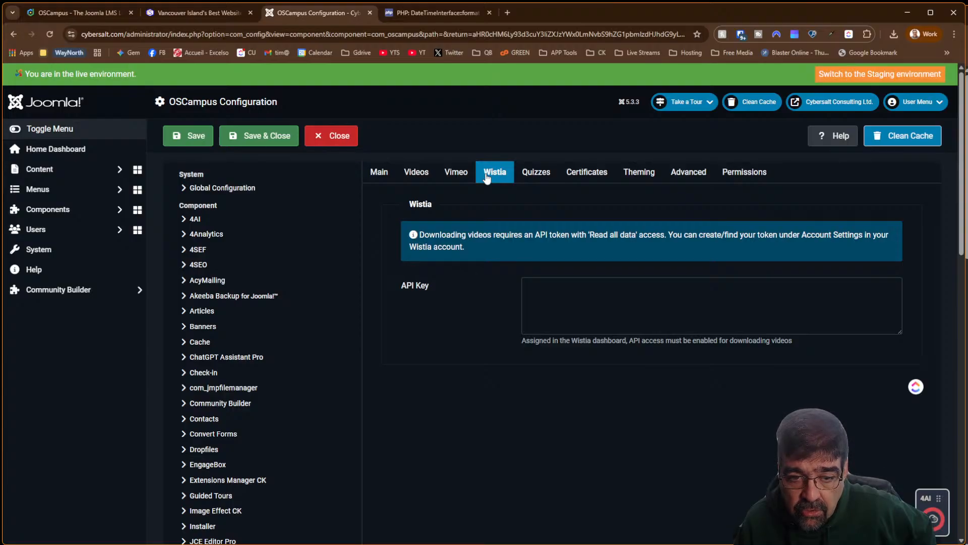
pyautogui.click(532, 174)
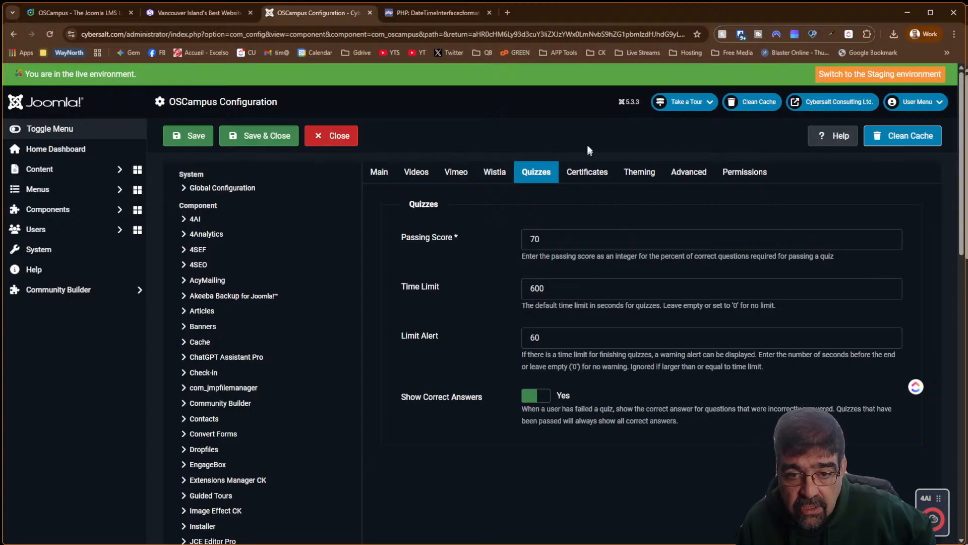
# Review Certificates and Theming, keeping Font Family None and Theme Default, then view Advanced
pyautogui.click(589, 173)
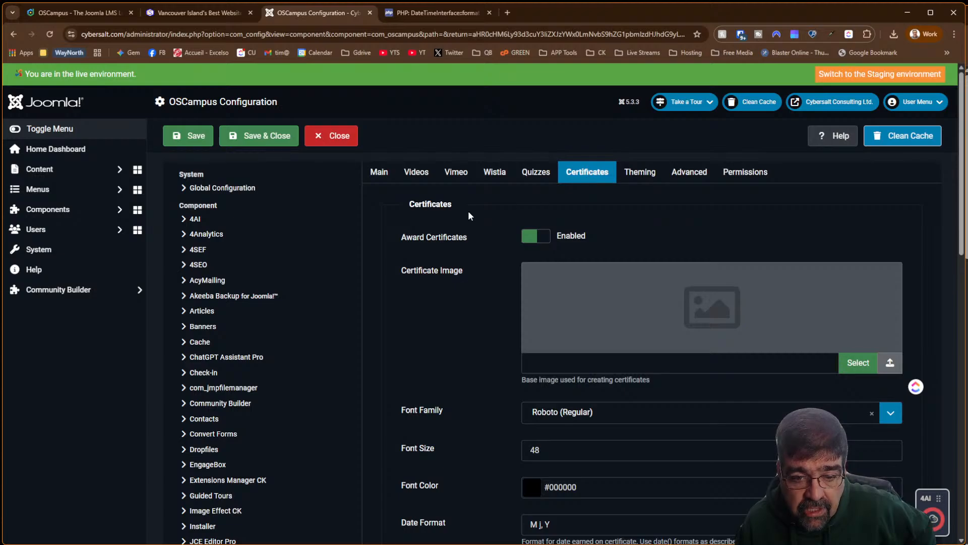
pyautogui.scroll(-5, 468, 212)
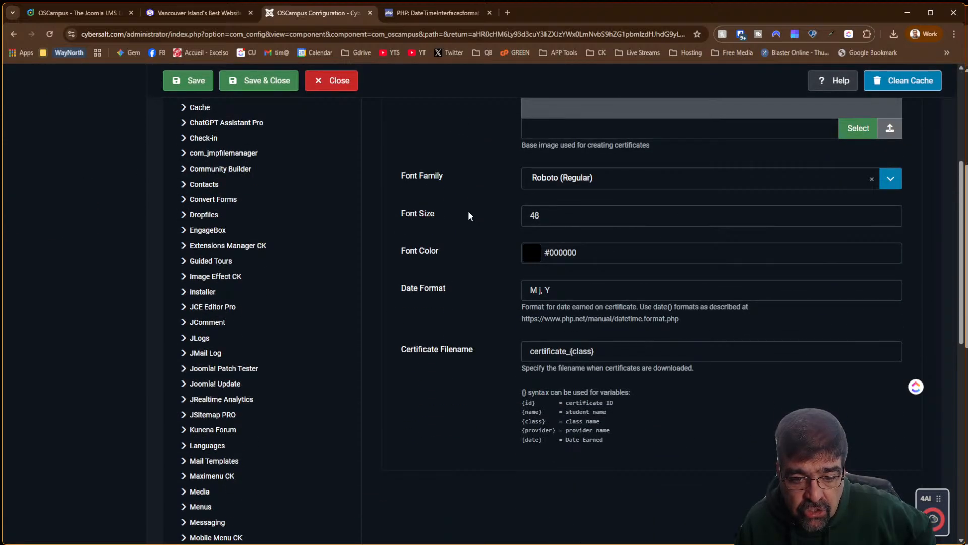
pyautogui.scroll(5, 468, 210)
pyautogui.click(640, 173)
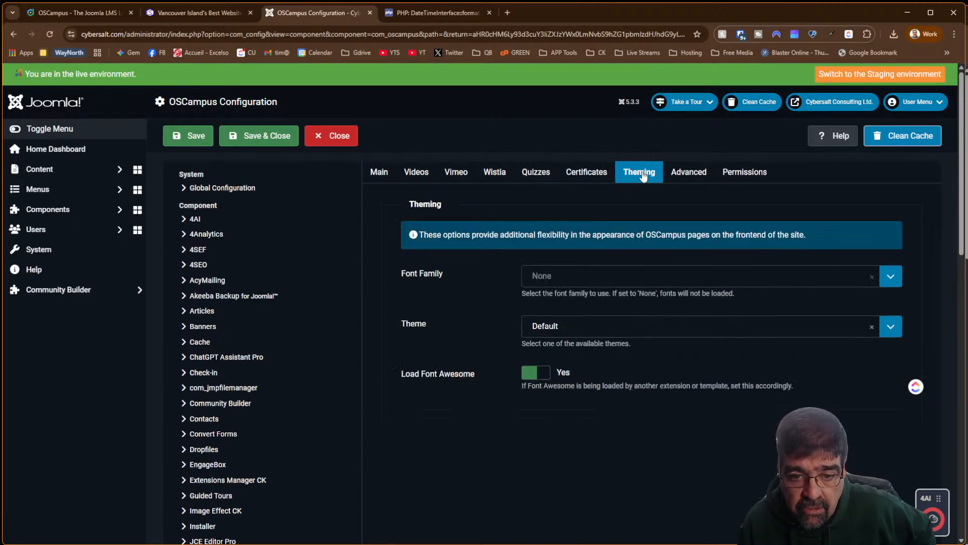
pyautogui.click(573, 278)
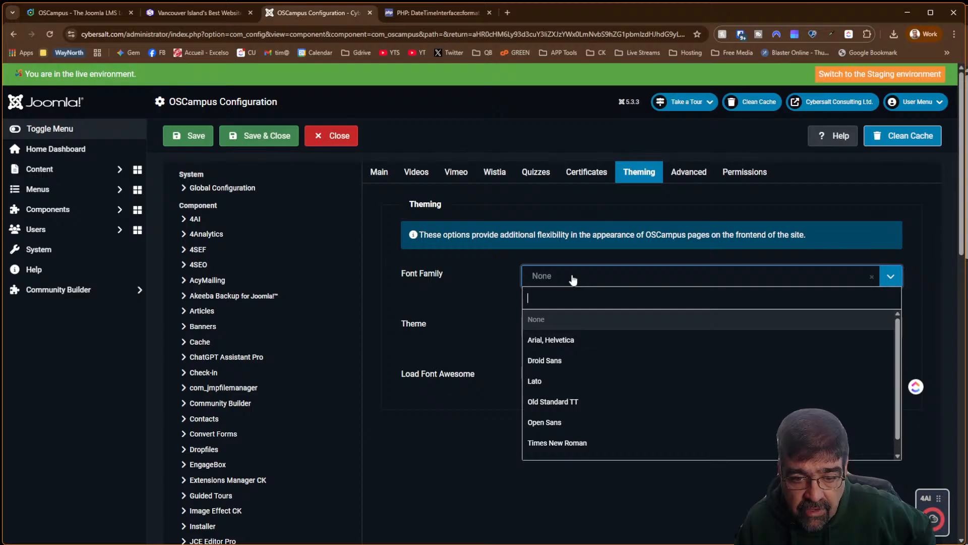
pyautogui.click(573, 280)
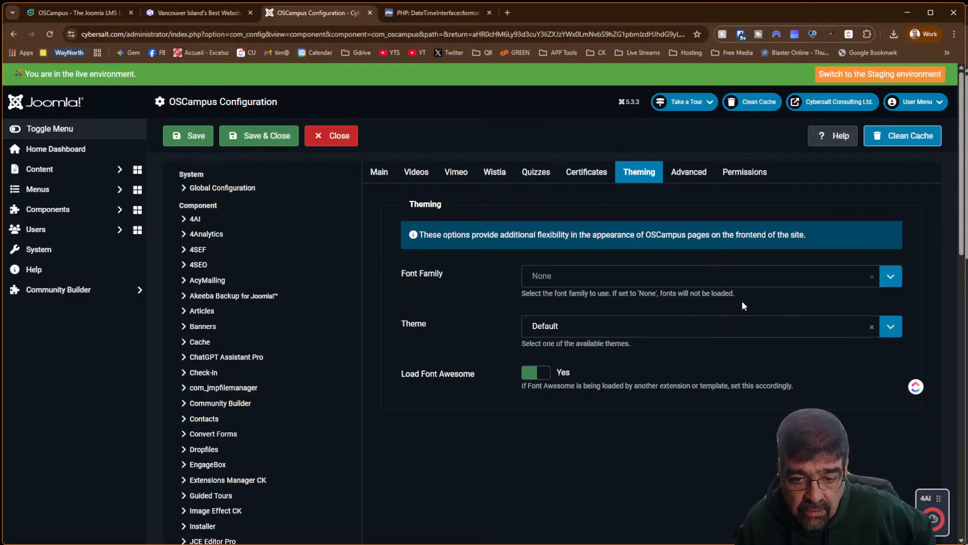
pyautogui.click(683, 327)
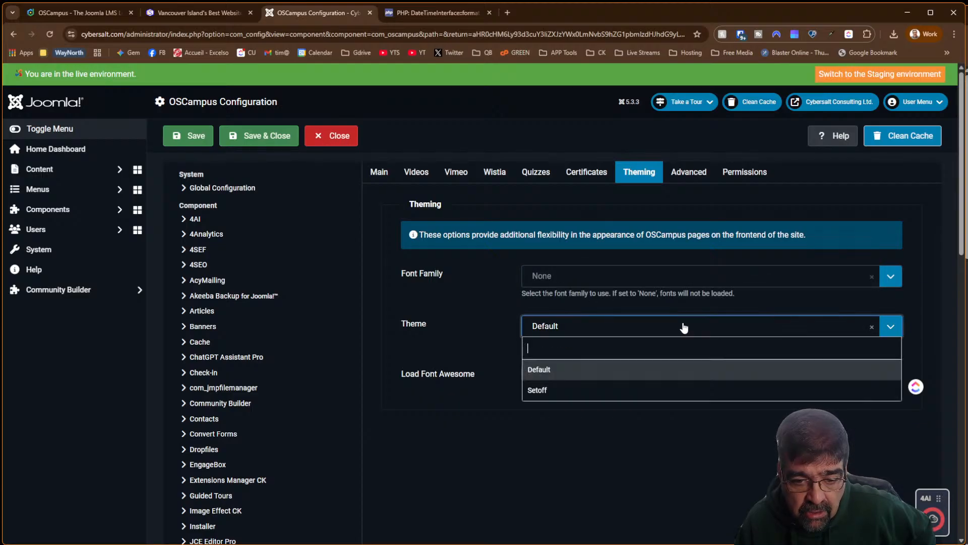
pyautogui.click(683, 328)
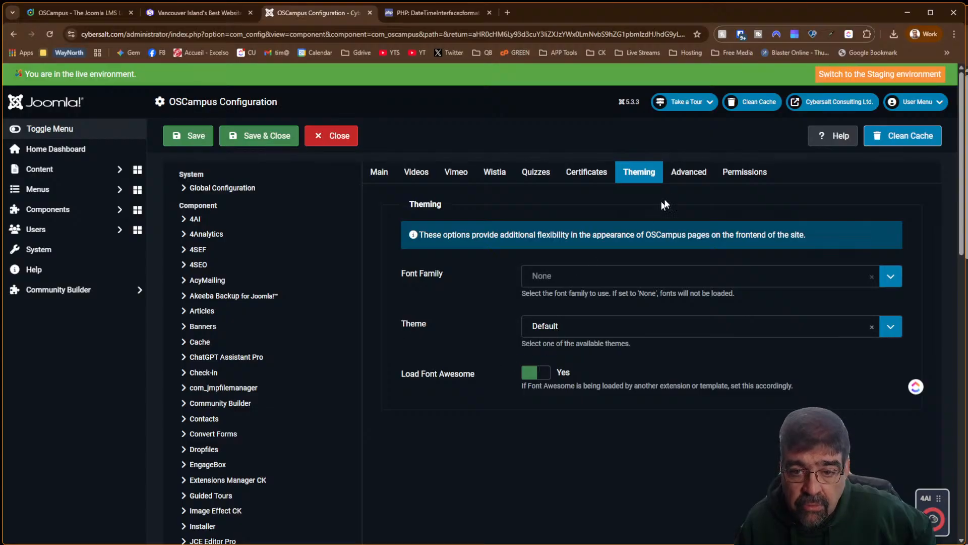
pyautogui.click(690, 172)
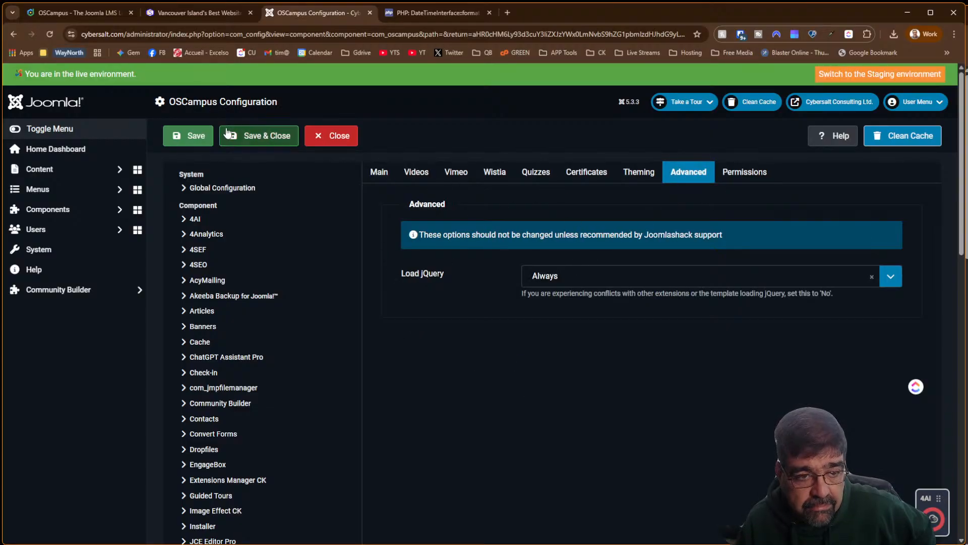
# Save and close the OSCampus configuration
pyautogui.click(269, 144)
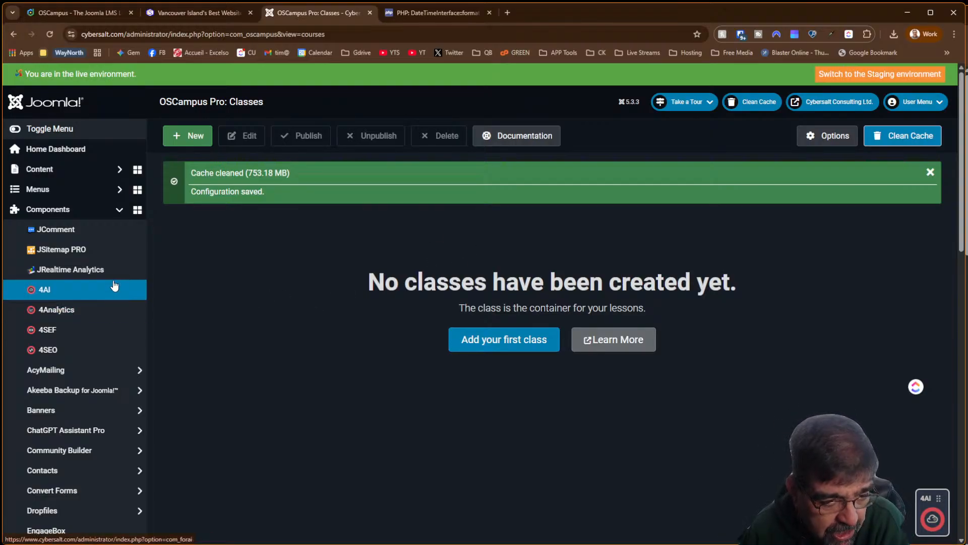
pyautogui.scroll(-2, 116, 191)
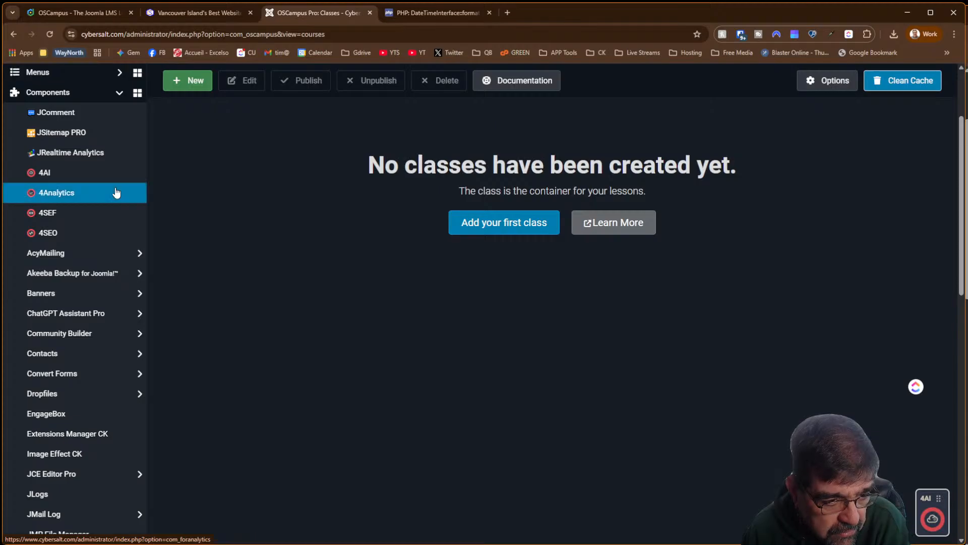
pyautogui.scroll(-10, 112, 184)
pyautogui.scroll(-2, 110, 184)
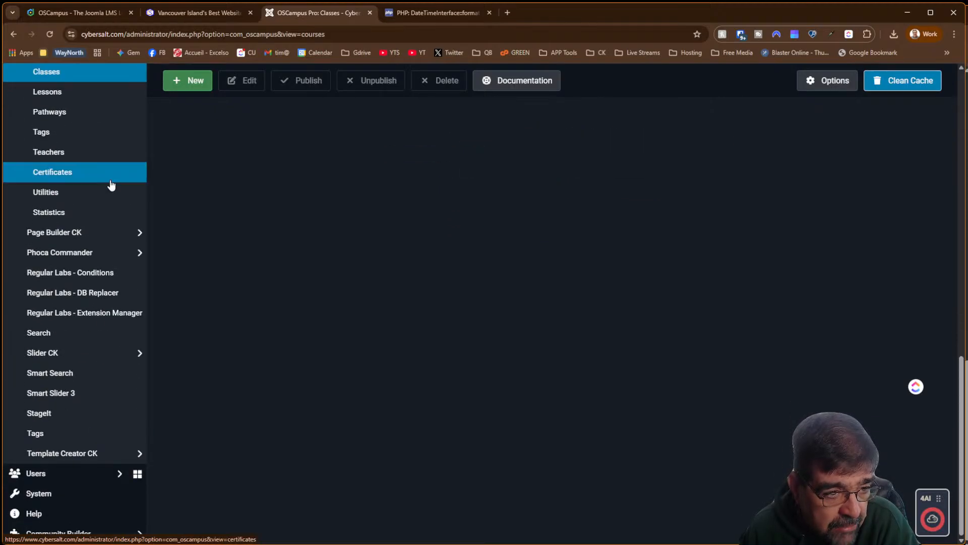
pyautogui.scroll(2, 110, 184)
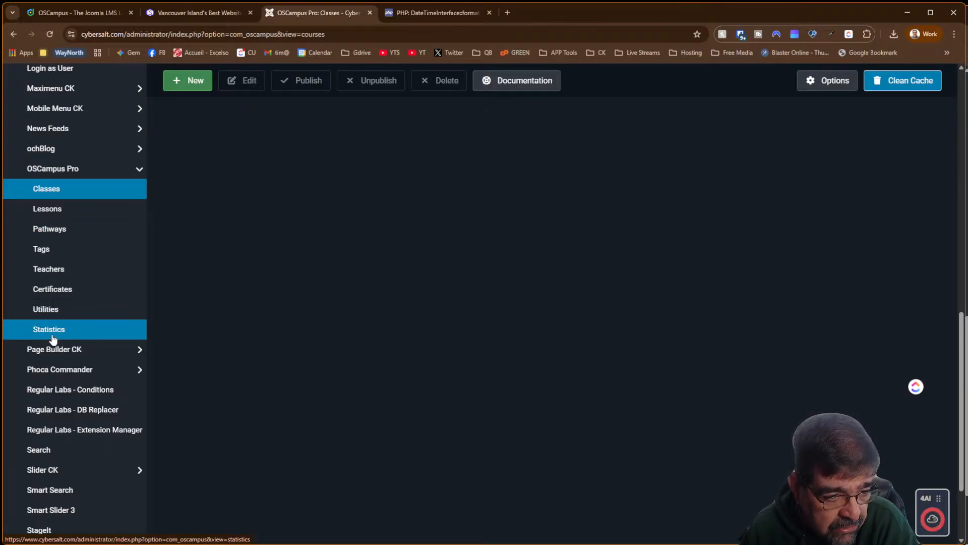
# Confirm the Classes and Lessons lists are empty, then start adding the first class
pyautogui.click(53, 191)
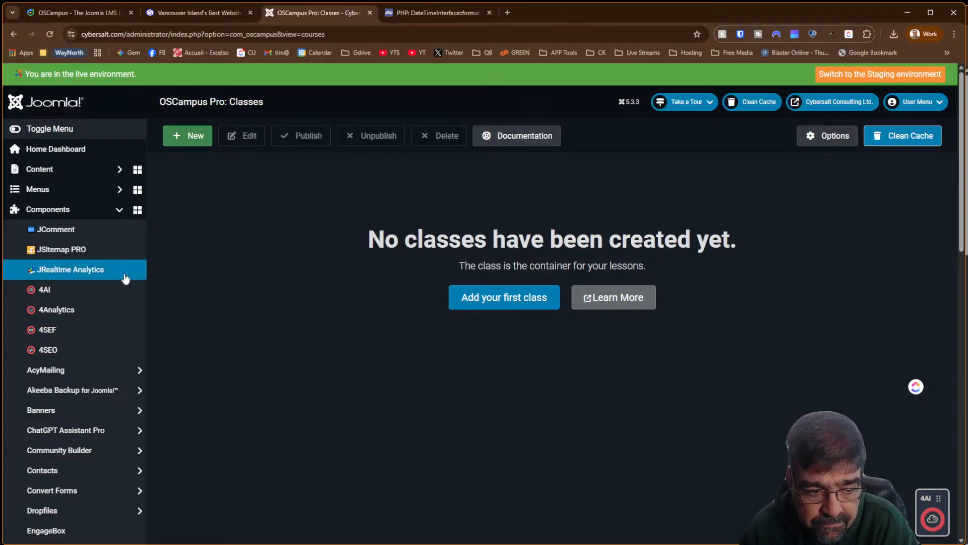
pyautogui.scroll(-9, 115, 260)
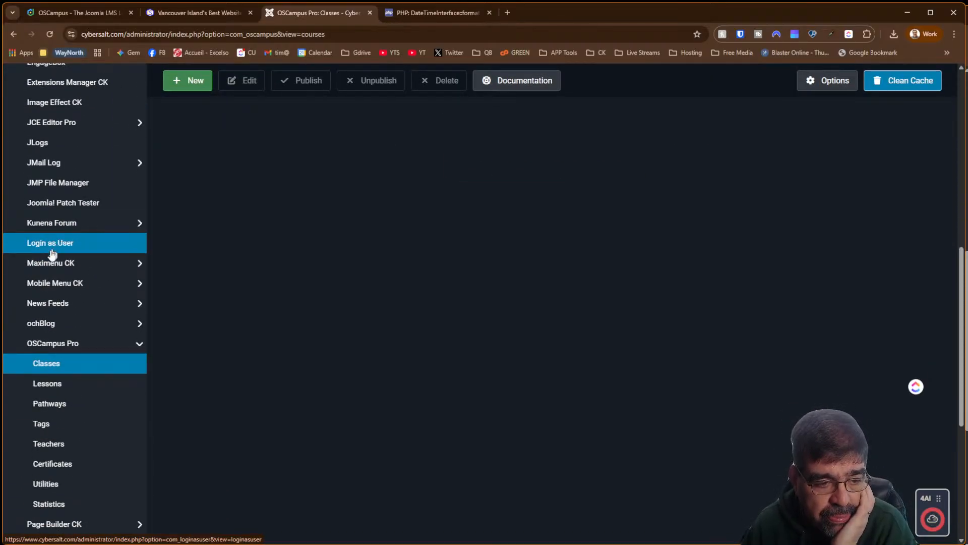
pyautogui.click(51, 394)
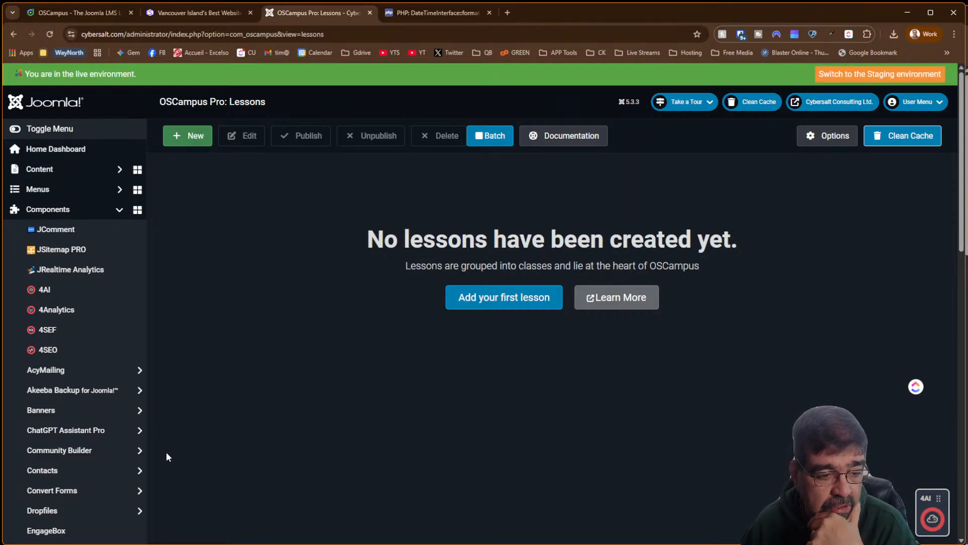
pyautogui.scroll(-8, 108, 410)
pyautogui.click(44, 247)
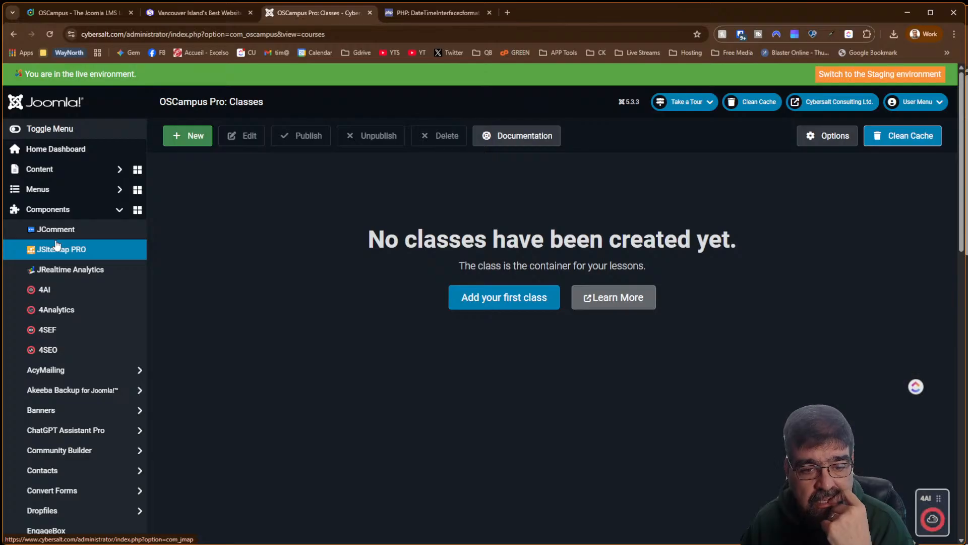
pyautogui.click(464, 305)
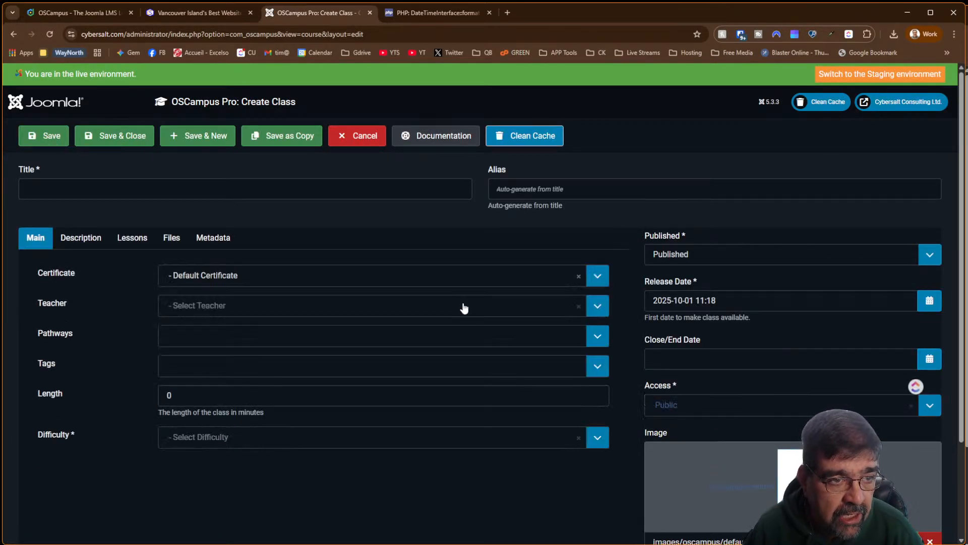
# Enter 'Template Creator CK' as the class title, leaving the teacher unassigned
pyautogui.click(116, 191)
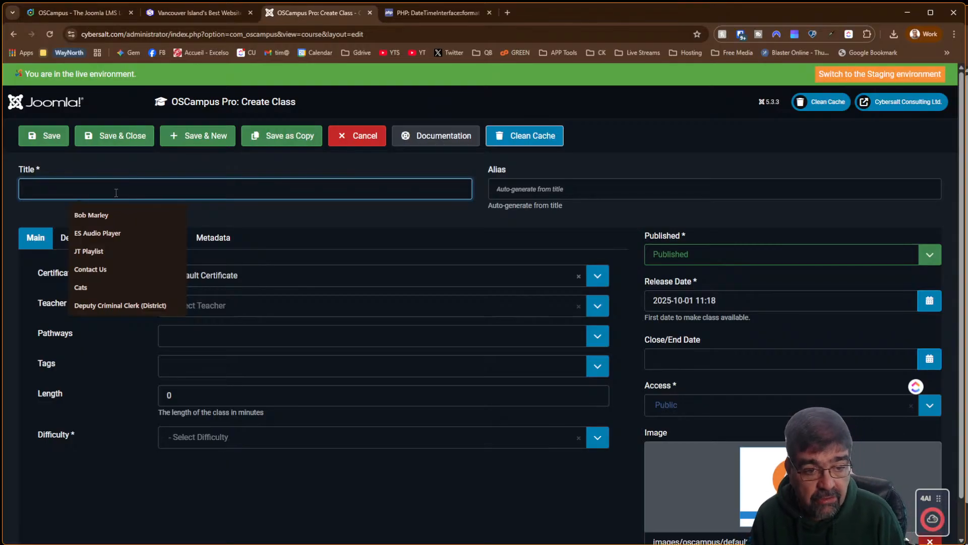
pyautogui.write('Temp')
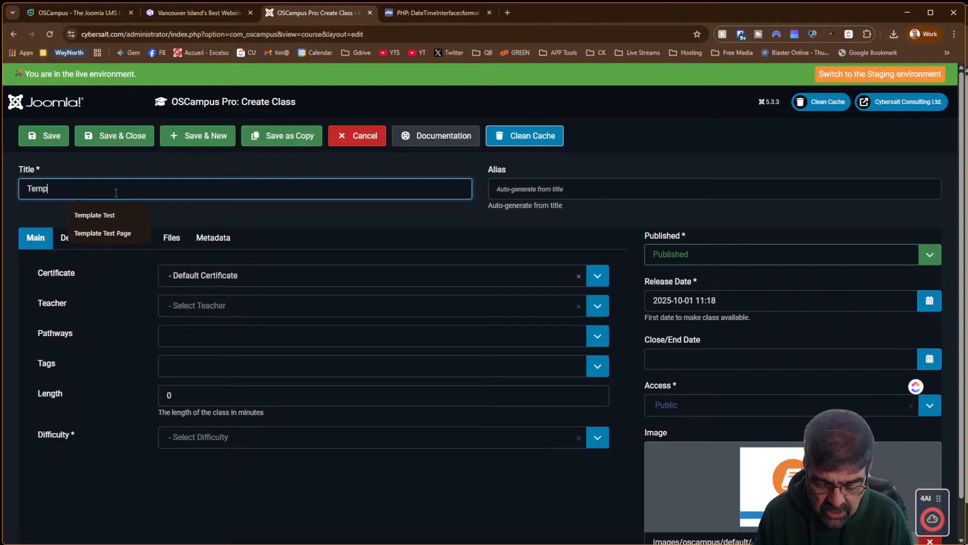
pyautogui.write('late Creator')
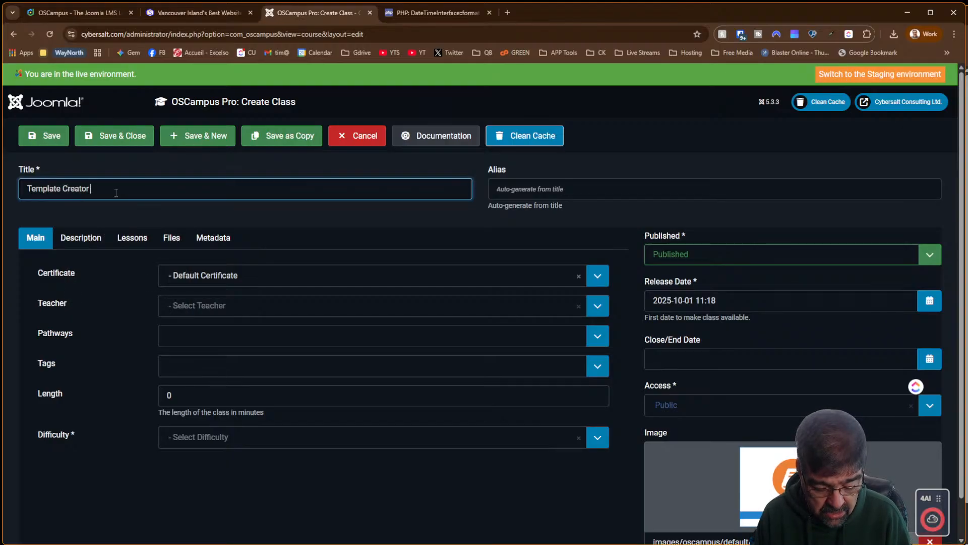
pyautogui.write(' CK')
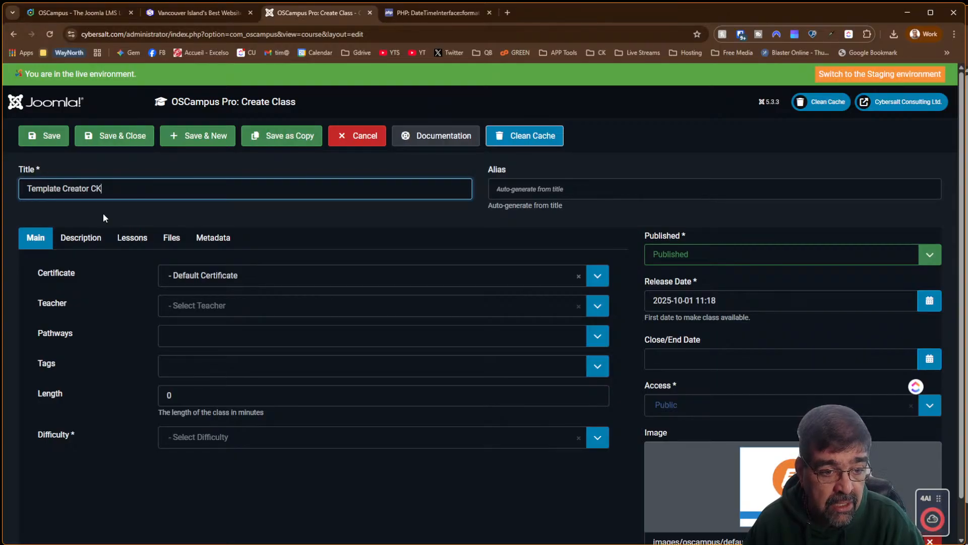
pyautogui.click(249, 310)
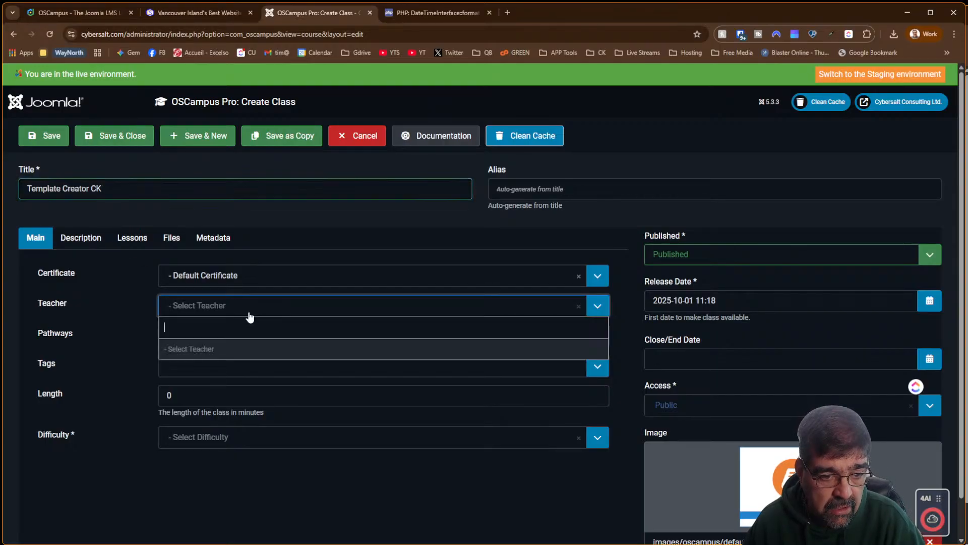
pyautogui.click(324, 309)
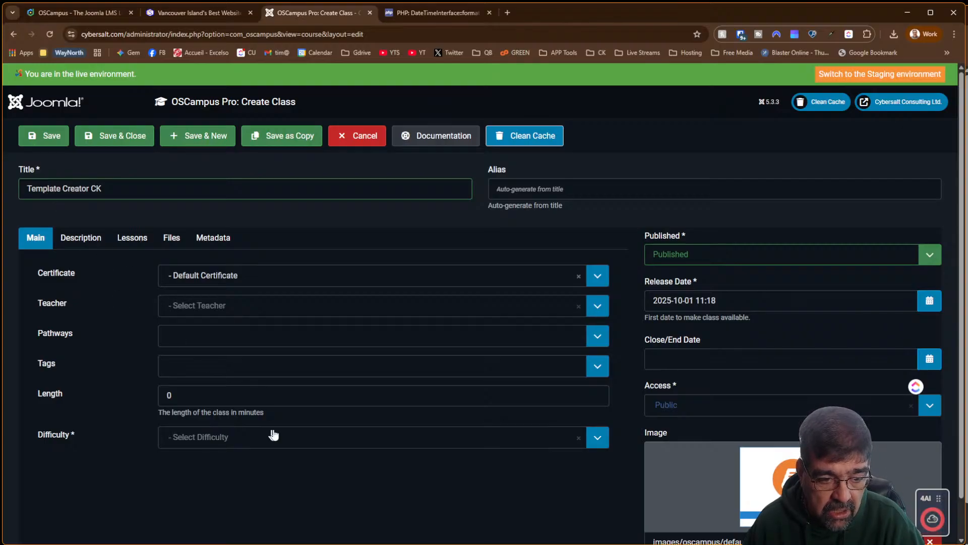
# Choose Advanced difficulty and '- No Certificate', then switch to the class description
pyautogui.click(278, 446)
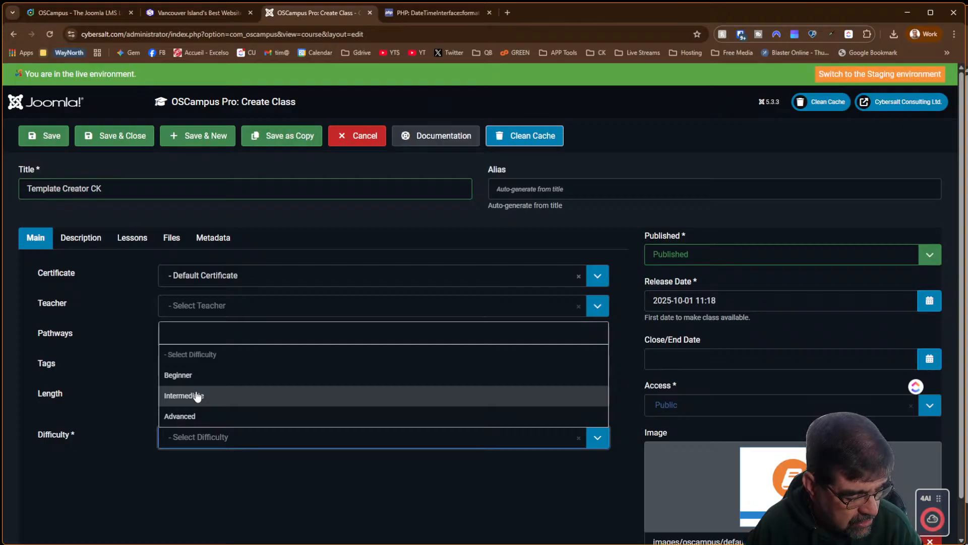
pyautogui.click(216, 422)
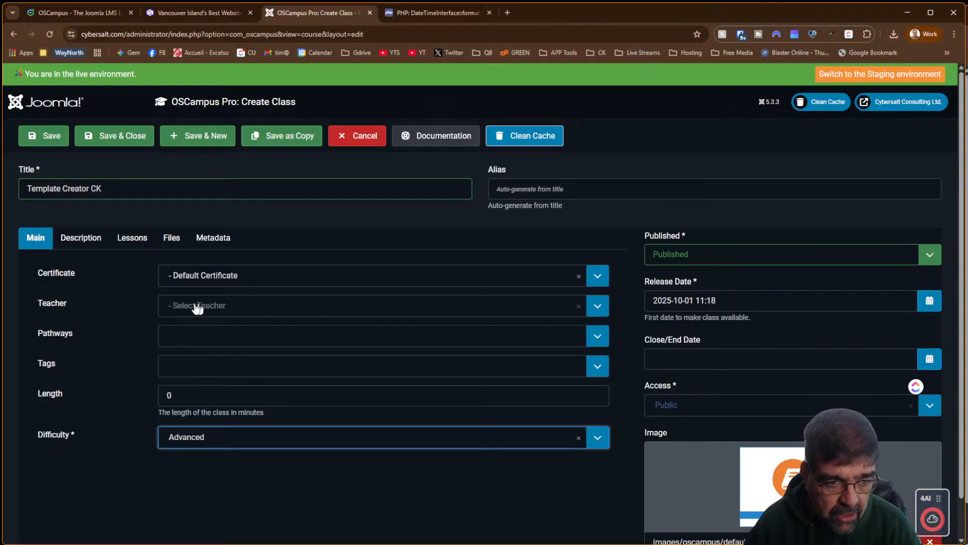
pyautogui.click(189, 285)
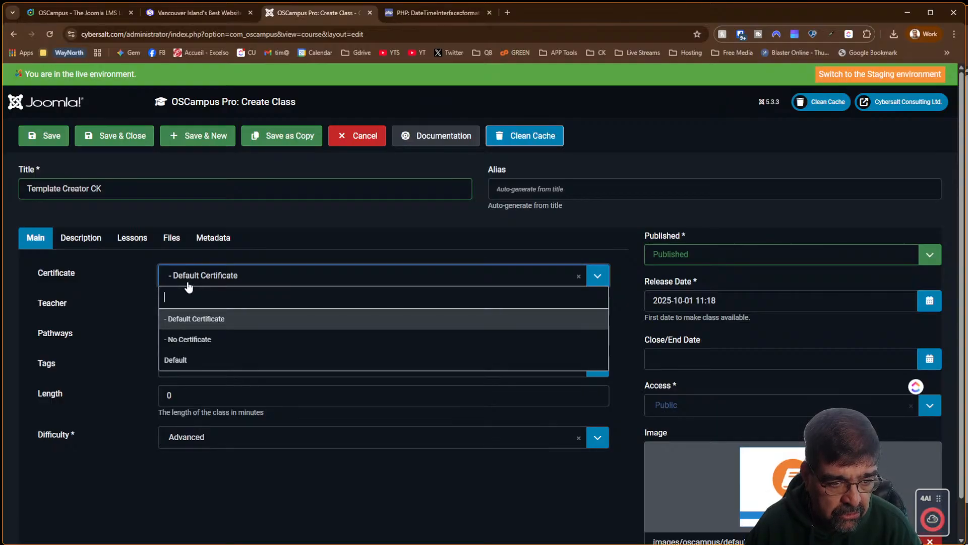
pyautogui.click(192, 340)
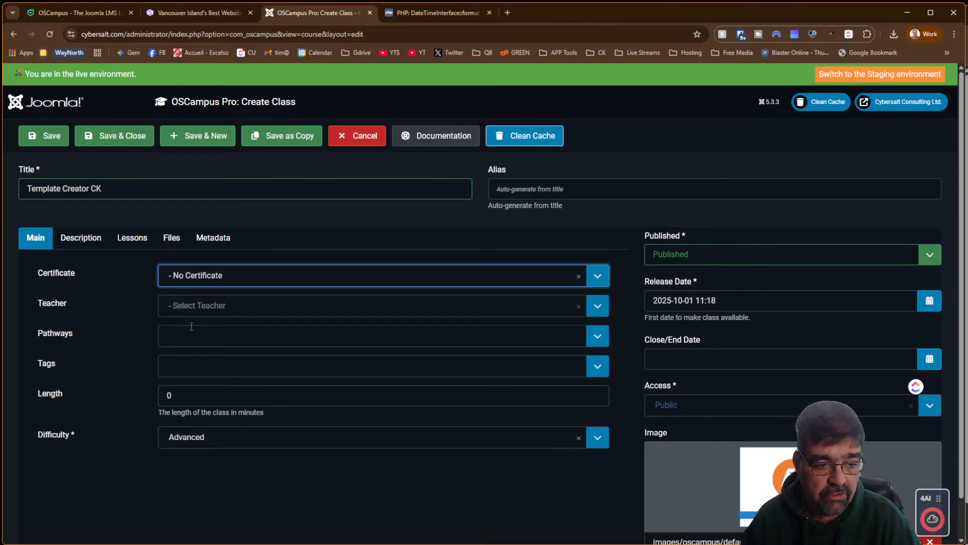
pyautogui.click(73, 240)
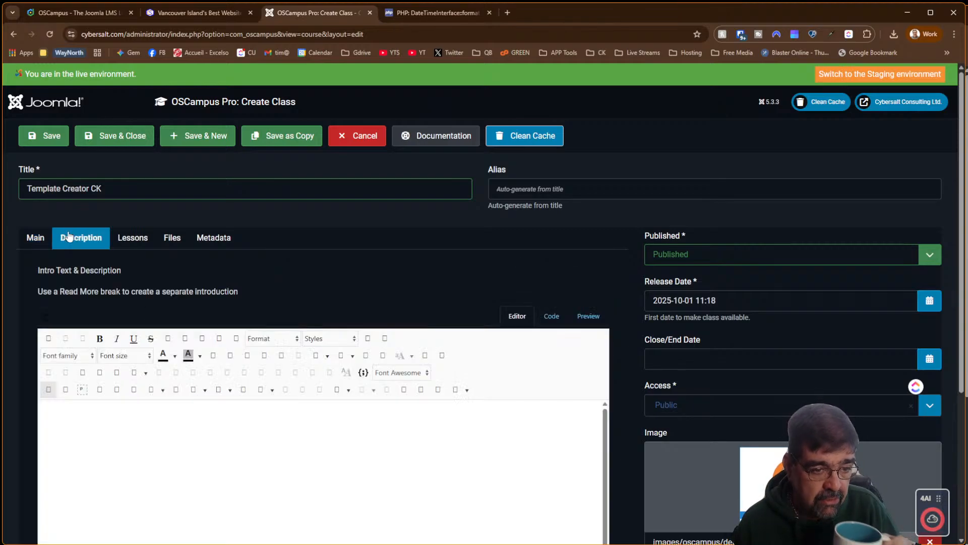
# Begin the description: 'Template Creator CK is a powerful tool that allows you to create custom Joomla templates that are…'
pyautogui.scroll(-2, 65, 247)
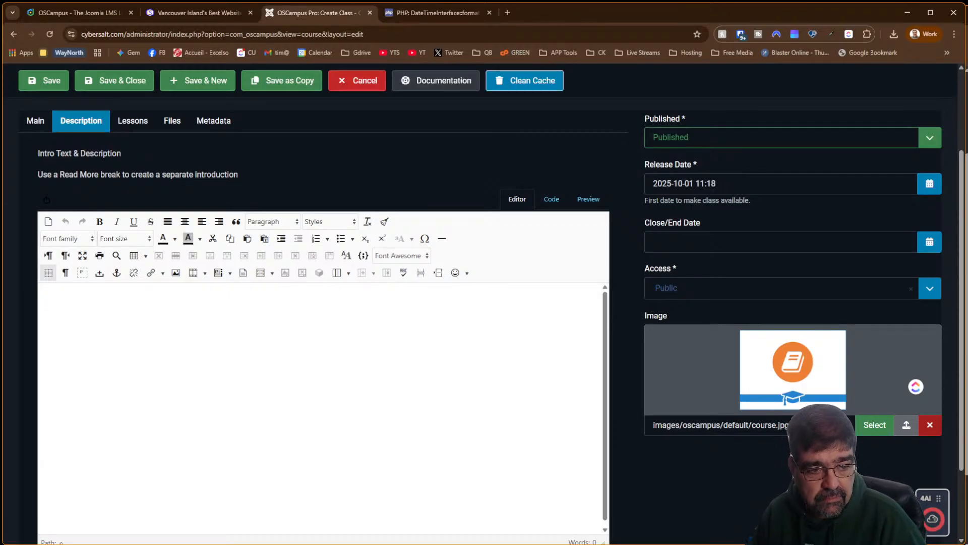
pyautogui.write('Template Cr')
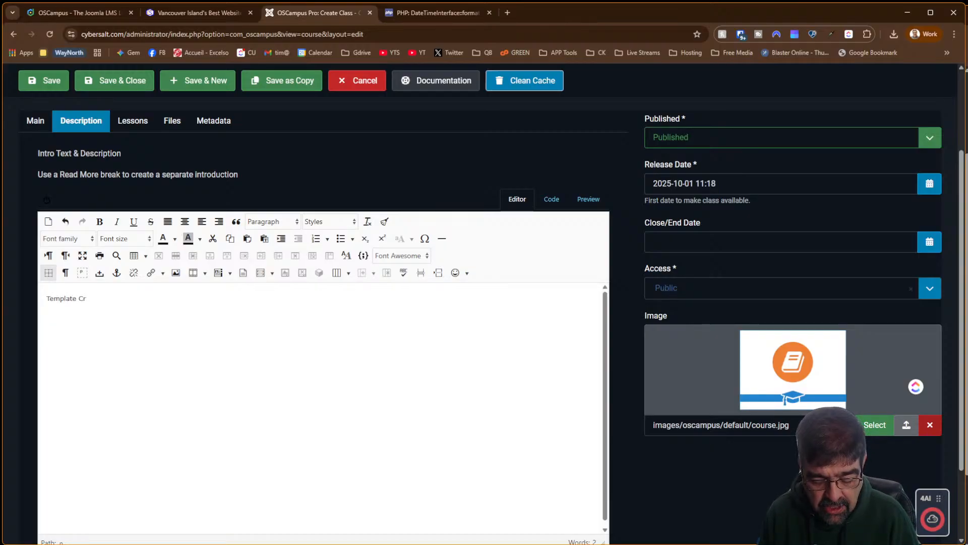
pyautogui.write('eator')
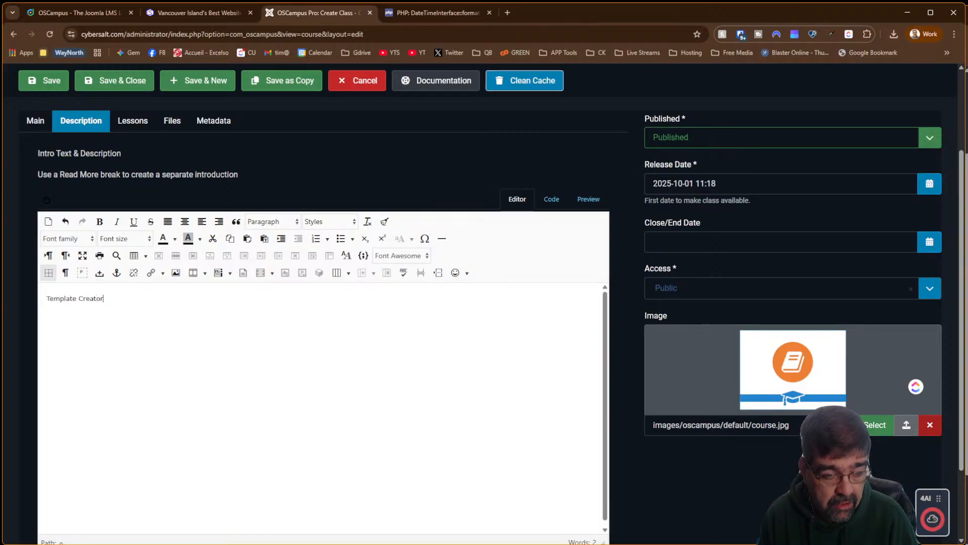
pyautogui.write(' CK is a ')
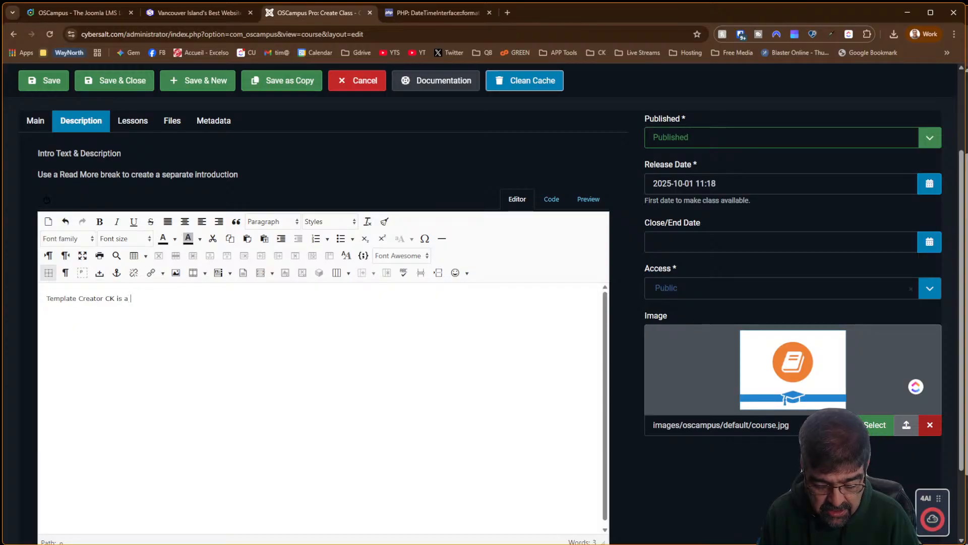
pyautogui.write('powerful tool')
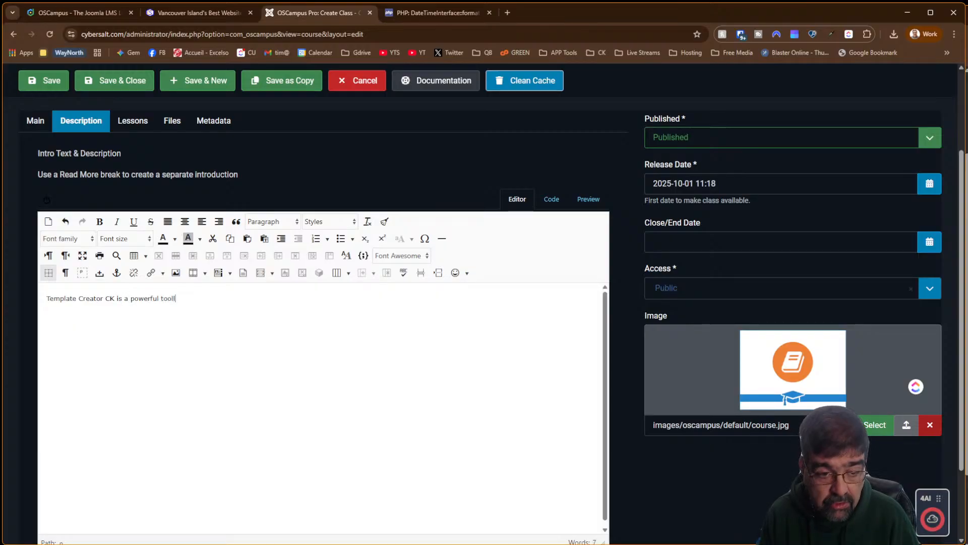
pyautogui.write(' that al')
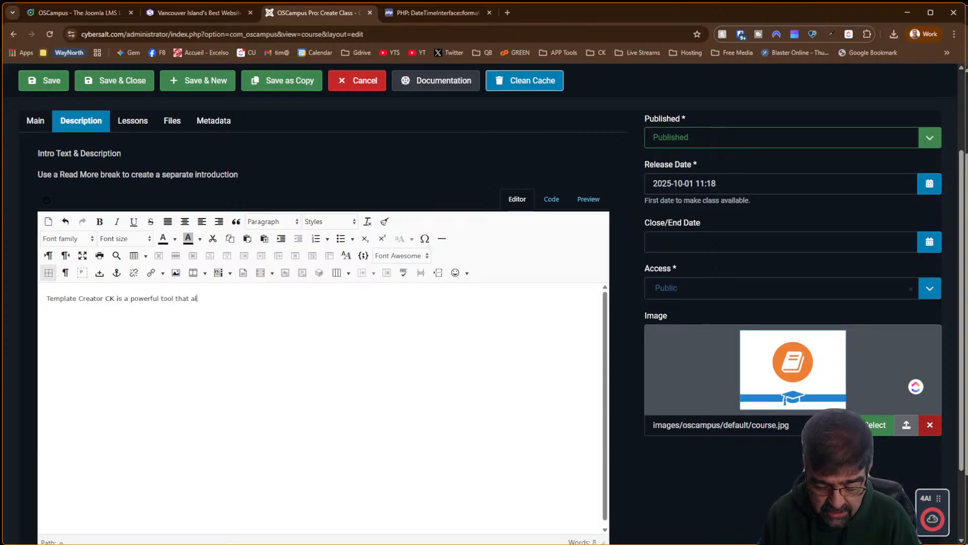
pyautogui.write('lows you to craete ')
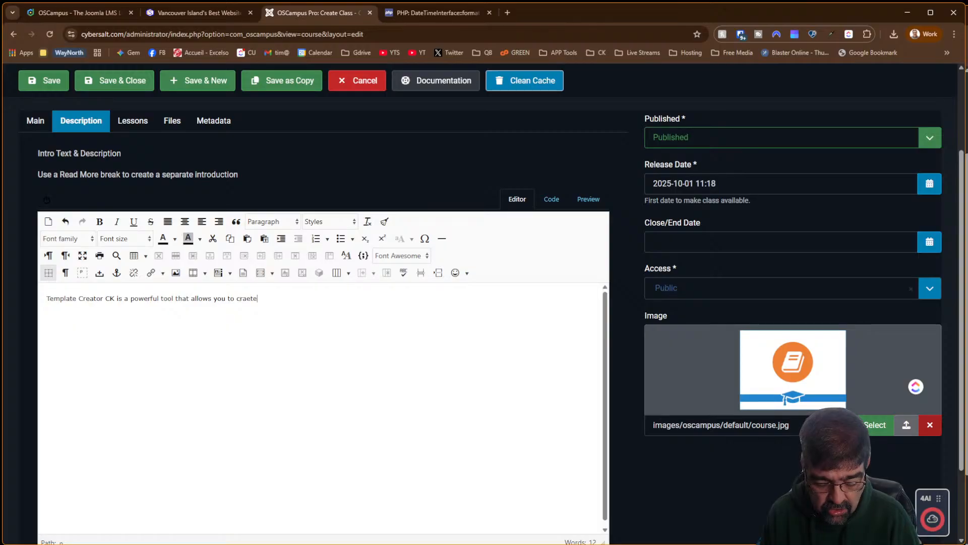
pyautogui.write('custo')
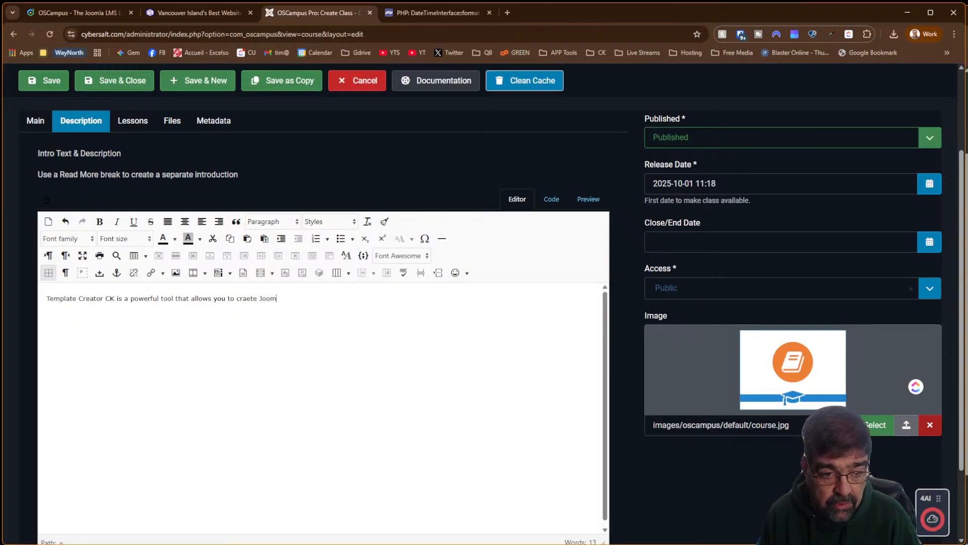
pyautogui.press('BackSpace')
pyautogui.press('BackSpace')
pyautogui.press('BackSpace')
pyautogui.press('BackSpace')
pyautogui.press('BackSpace')
pyautogui.press('BackSpace')
pyautogui.press('BackSpace')
pyautogui.press('BackSpace')
pyautogui.press('BackSpace')
pyautogui.press('BackSpace')
pyautogui.write('e')
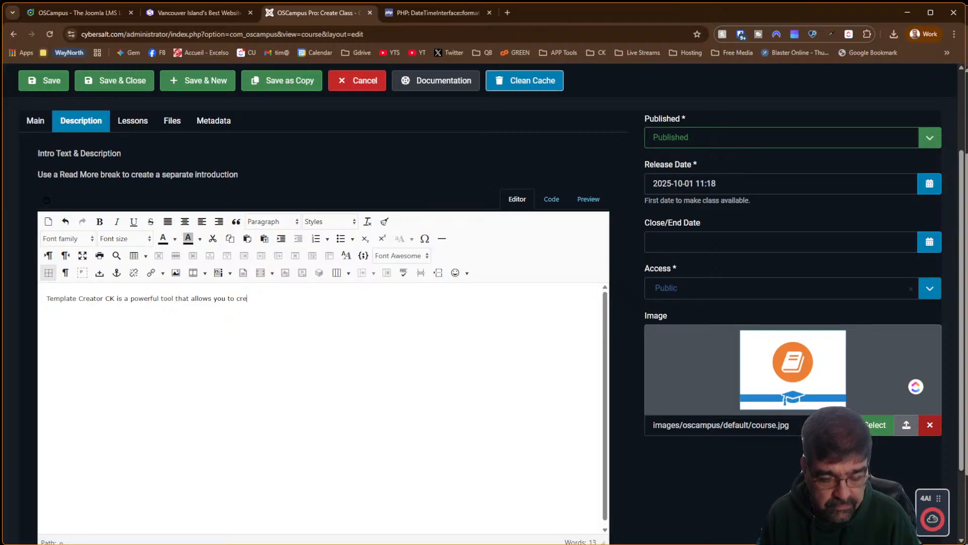
pyautogui.write('ate Joomla ')
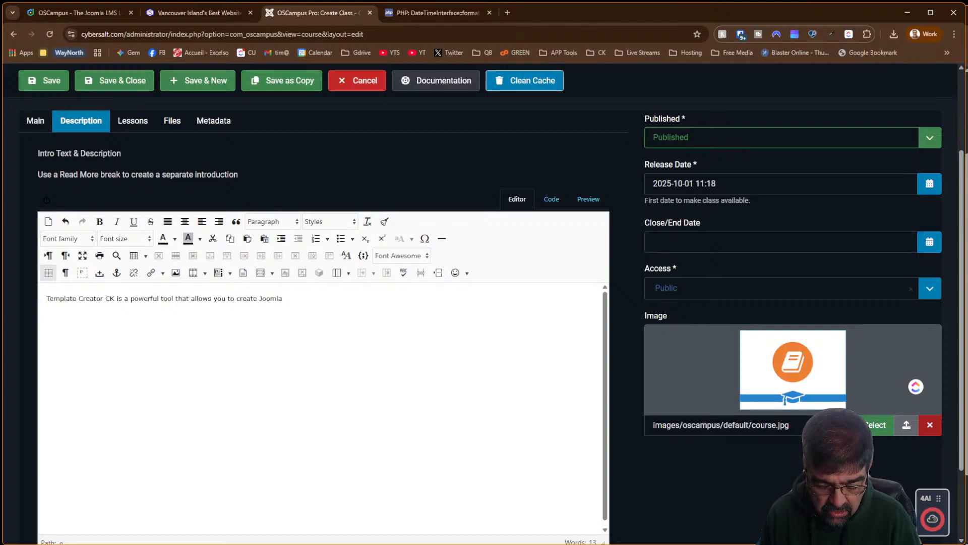
pyautogui.write('tempalts')
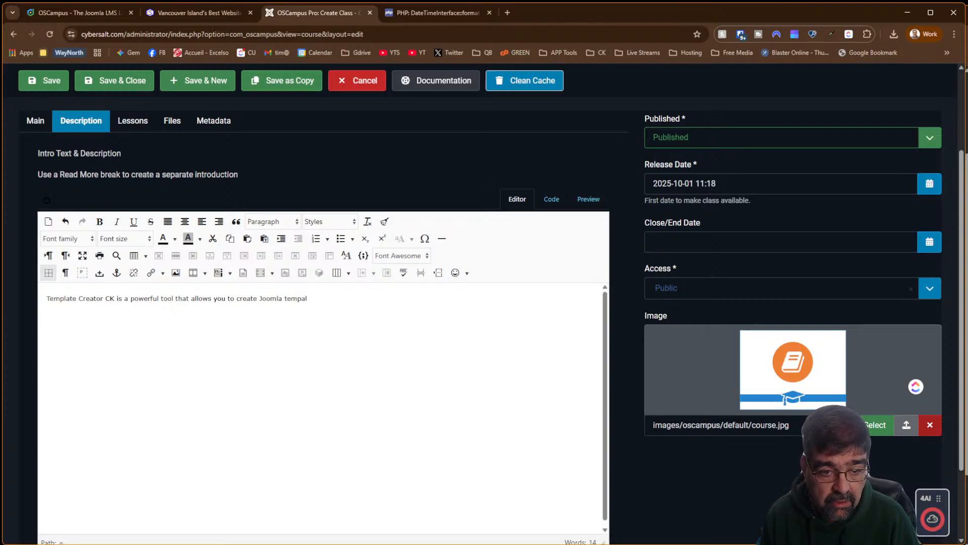
pyautogui.press('BackSpace')
pyautogui.press('BackSpace')
pyautogui.write('lates a')
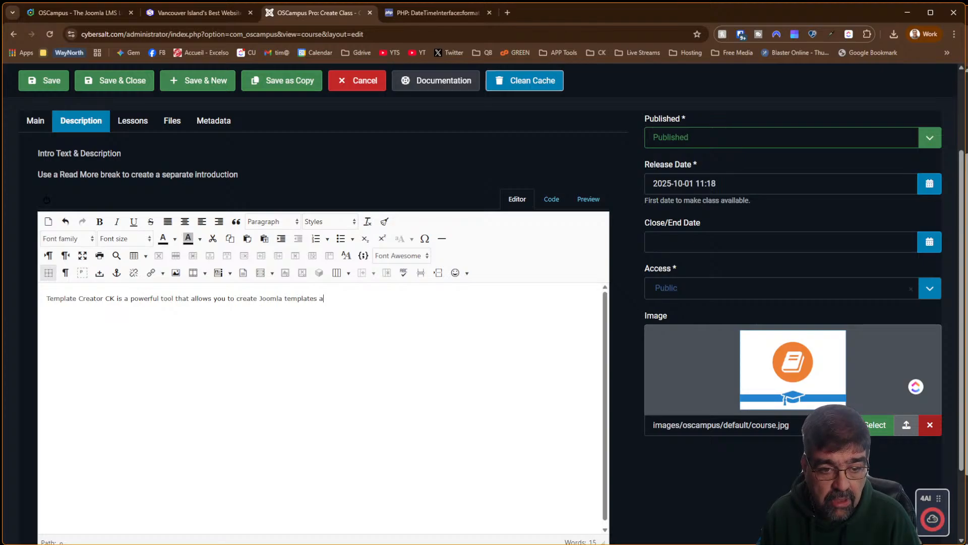
pyautogui.press('BackSpace')
pyautogui.write('that are')
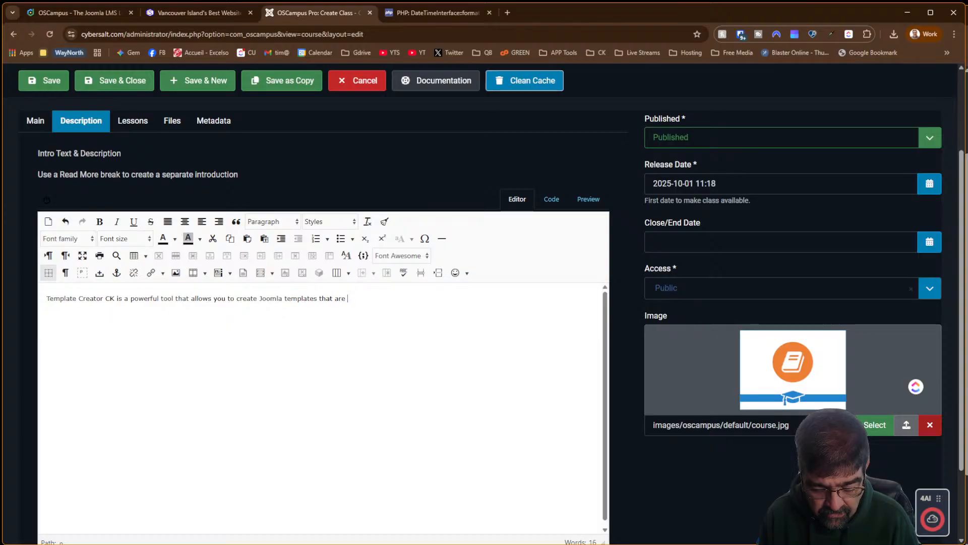
pyautogui.write('fast')
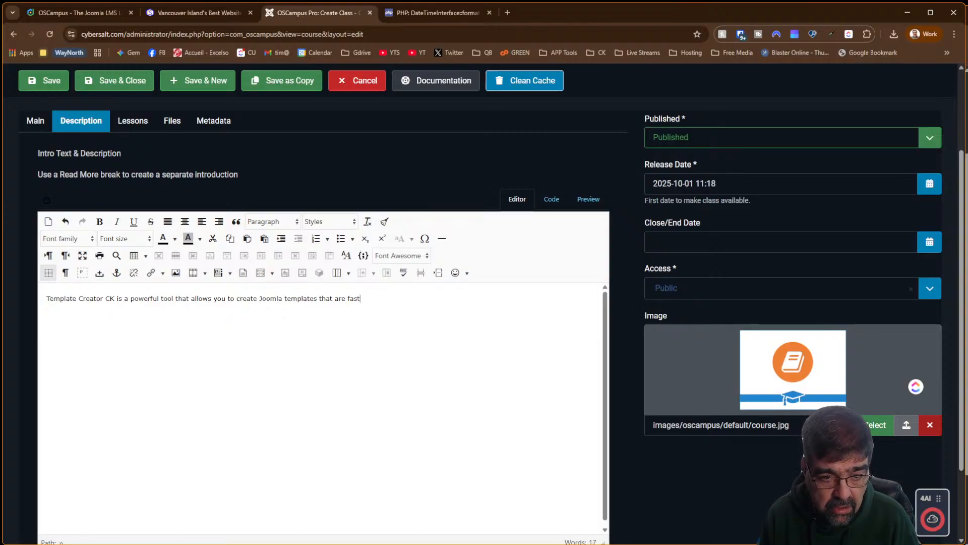
pyautogui.write(' and')
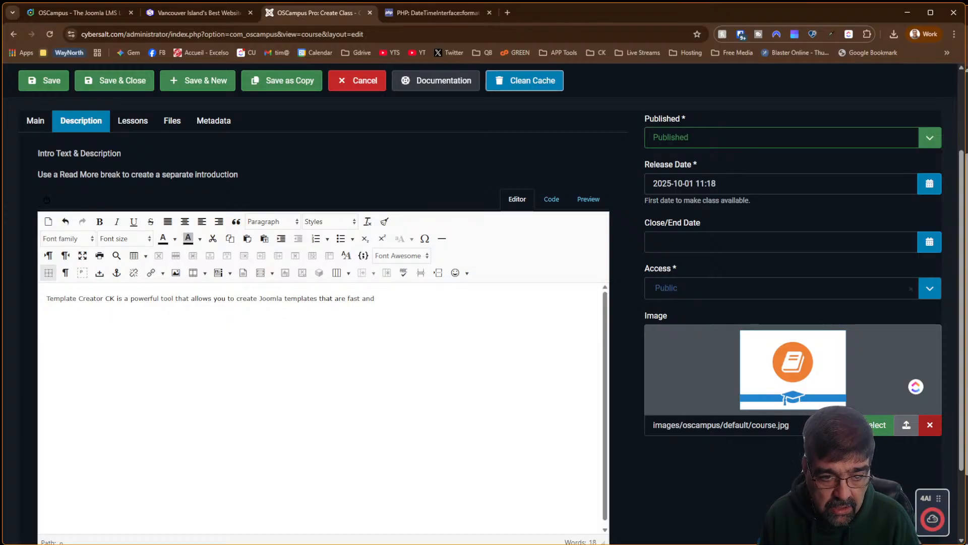
# Complete it with 'look the way you want, are fast performing, and work with the latest Joomla version', then save
pyautogui.press('BackSpace')
pyautogui.press('BackSpace')
pyautogui.press('BackSpace')
pyautogui.press('BackSpace')
pyautogui.press('BackSpace')
pyautogui.press('BackSpace')
pyautogui.press('BackSpace')
pyautogui.press('BackSpace')
pyautogui.press('BackSpace')
pyautogui.press('BackSpace')
pyautogui.press('BackSpace')
pyautogui.press('BackSpace')
pyautogui.press('BackSpace')
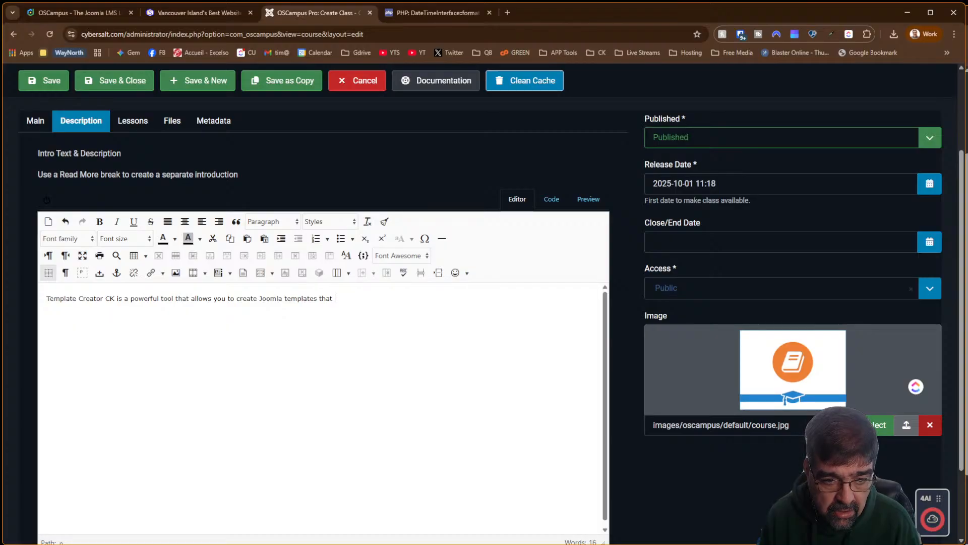
pyautogui.write('look the way ')
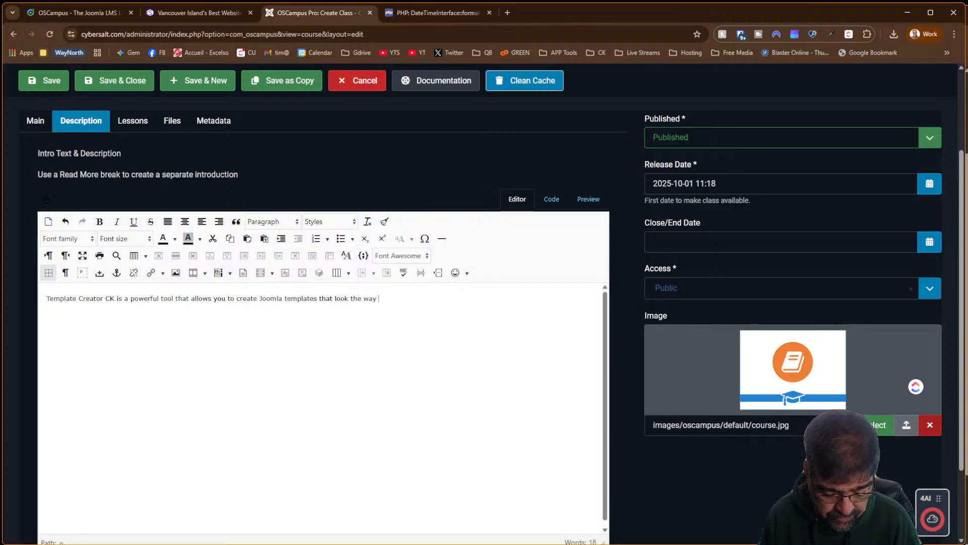
pyautogui.write('want,')
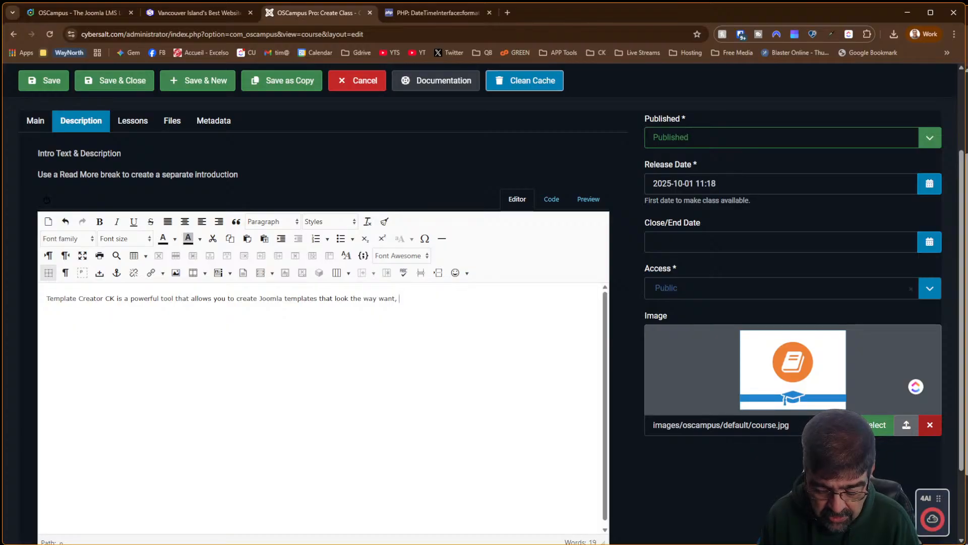
pyautogui.write(' ar fast ')
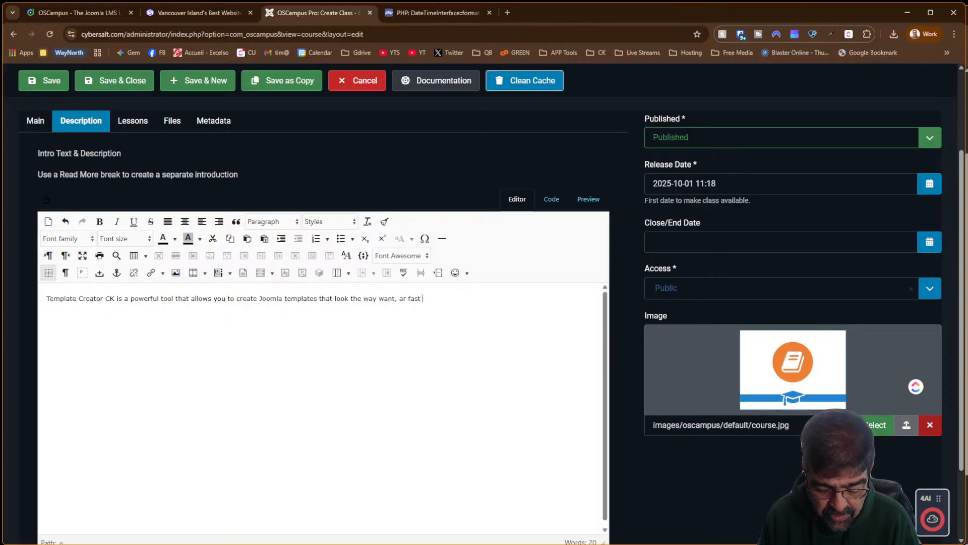
pyautogui.write('pre')
pyautogui.press('BackSpace')
pyautogui.press('BackSpace')
pyautogui.press('BackSpace')
pyautogui.press('BackSpace')
pyautogui.press('BackSpace')
pyautogui.press('BackSpace')
pyautogui.press('BackSpace')
pyautogui.press('BackSpace')
pyautogui.press('BackSpace')
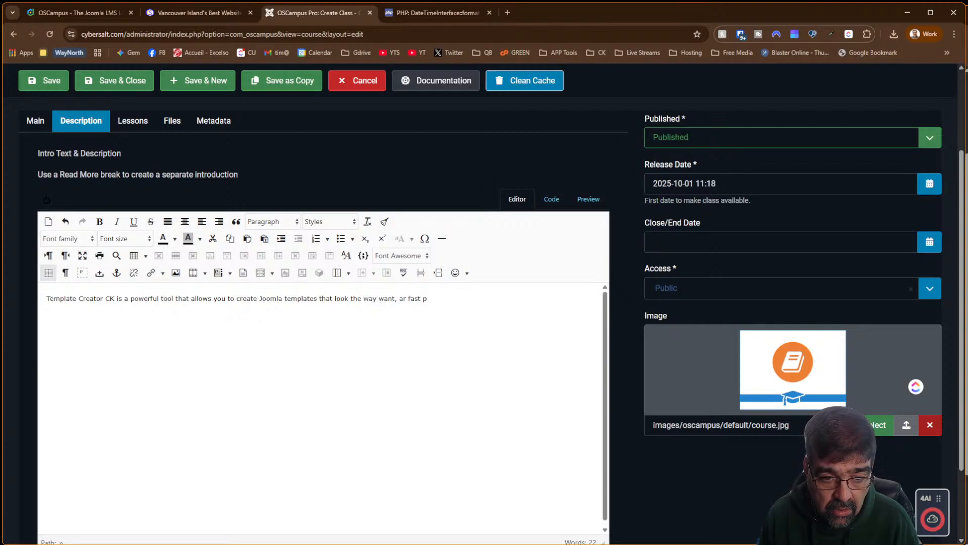
pyautogui.write('e fast')
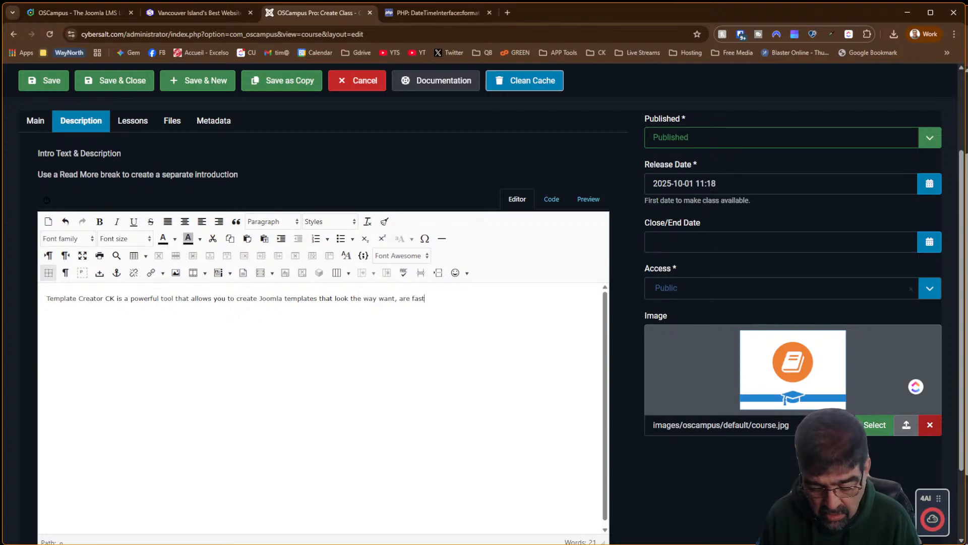
pyautogui.write(' pero')
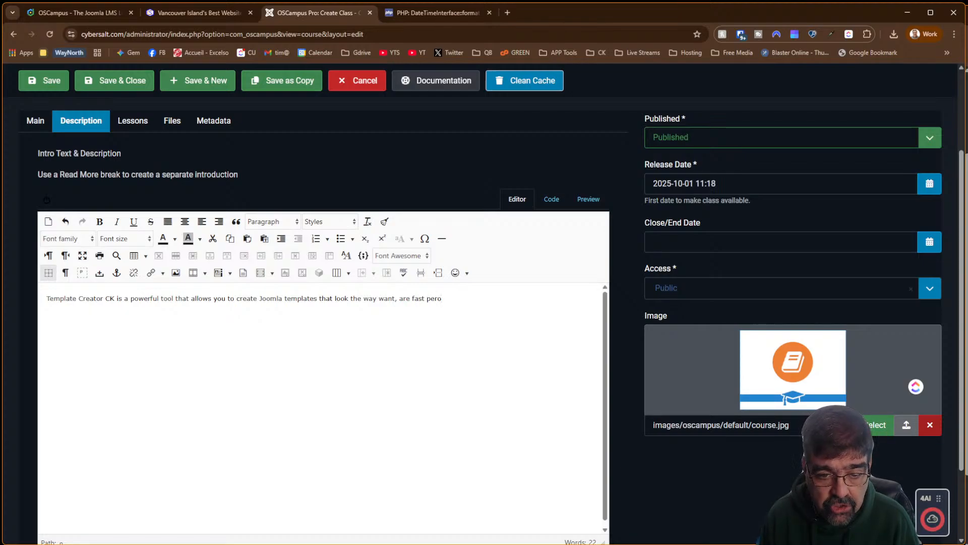
pyautogui.press('BackSpace')
pyautogui.write('forming')
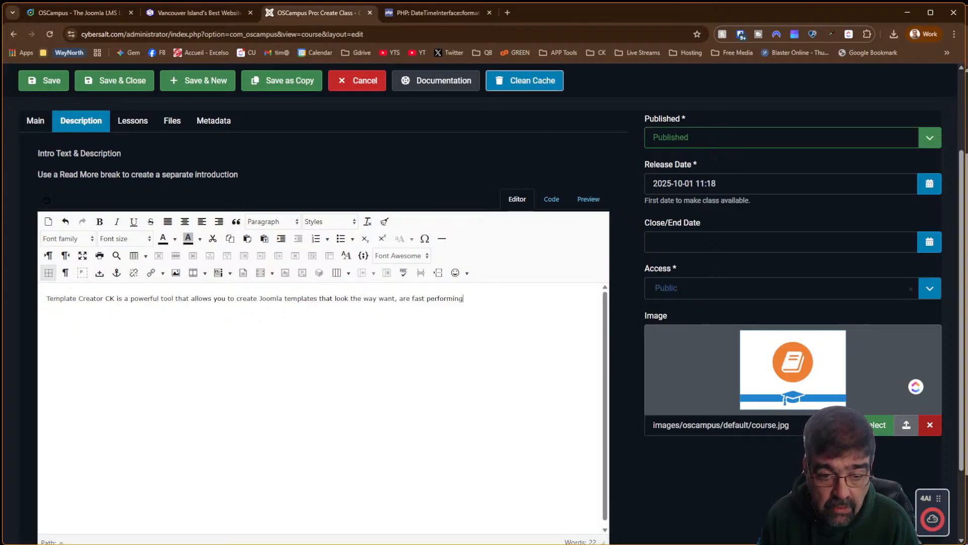
pyautogui.write(', and ')
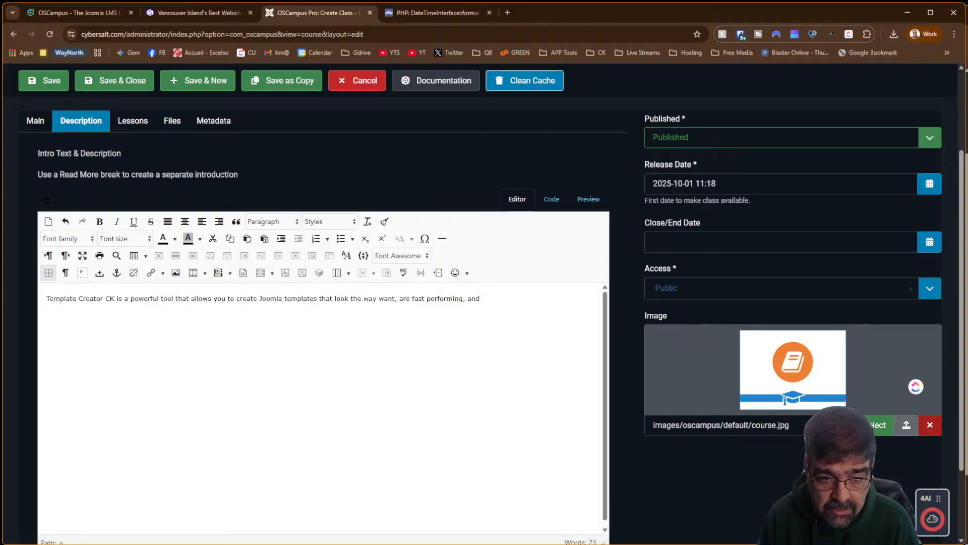
pyautogui.write('wokr')
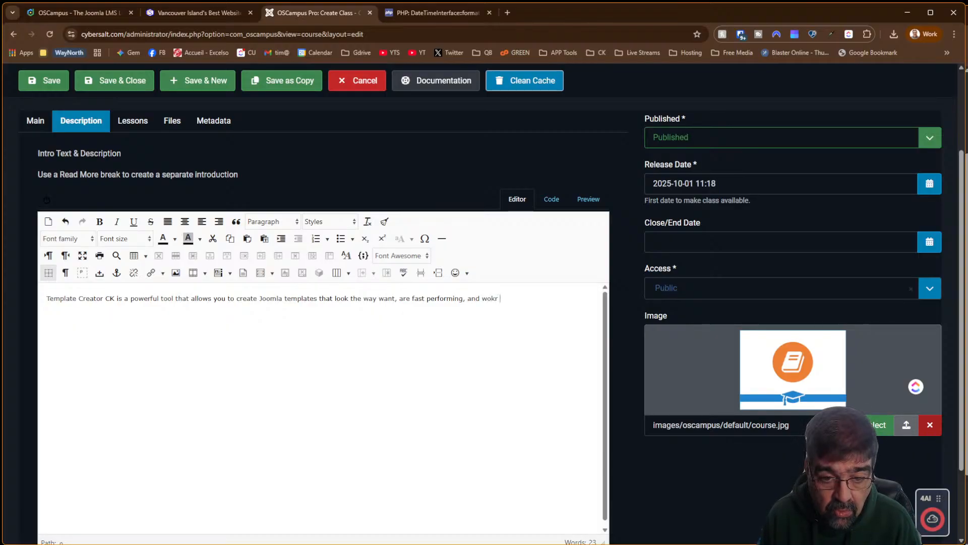
pyautogui.press('BackSpace')
pyautogui.press('BackSpace')
pyautogui.press('BackSpace')
pyautogui.write('ork i')
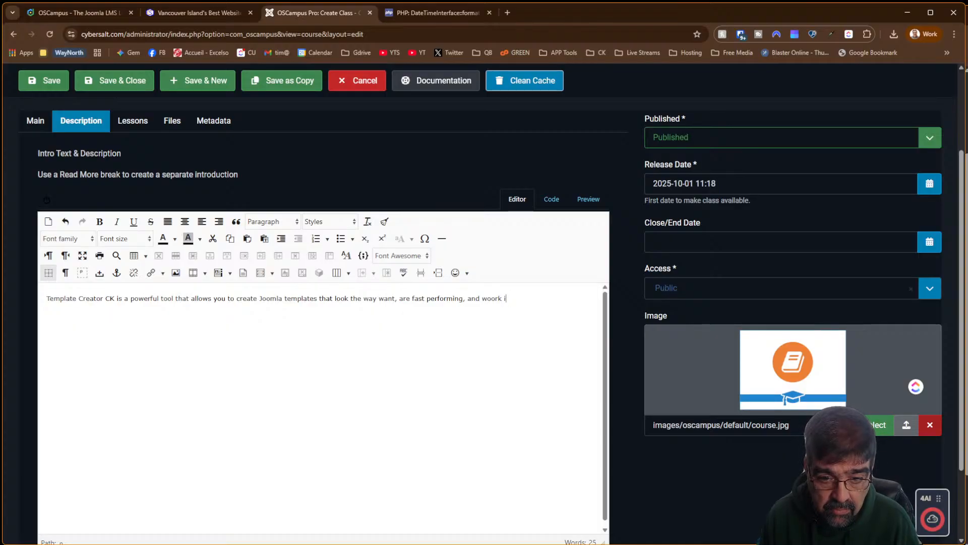
pyautogui.press('BackSpace')
pyautogui.press('BackSpace')
pyautogui.press('BackSpace')
pyautogui.press('BackSpace')
pyautogui.press('BackSpace')
pyautogui.write('rk ')
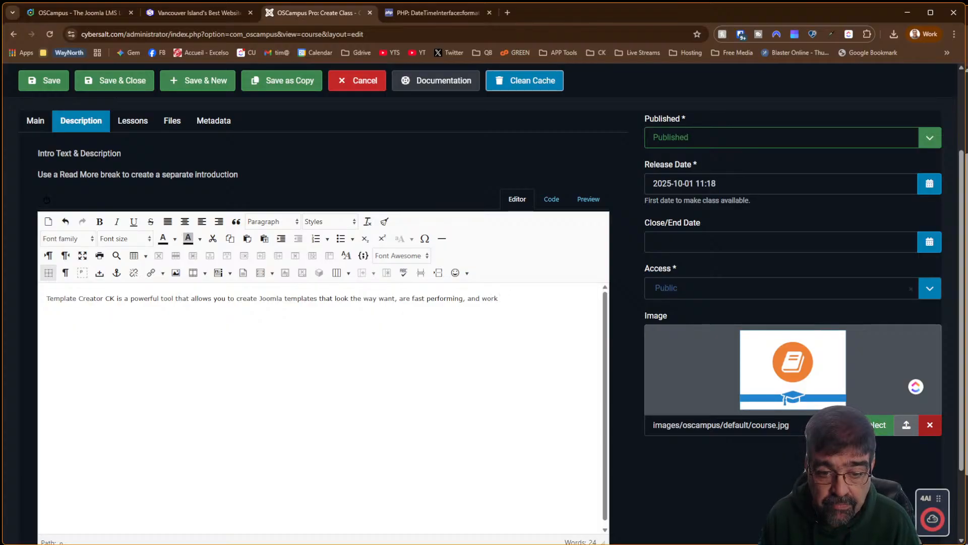
pyautogui.write('the latest ')
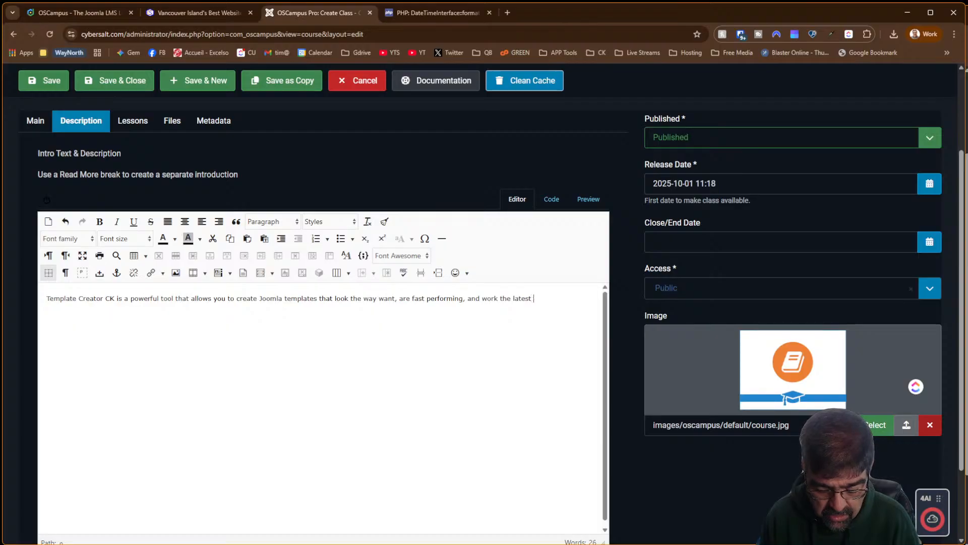
pyautogui.write('Joomla versions.')
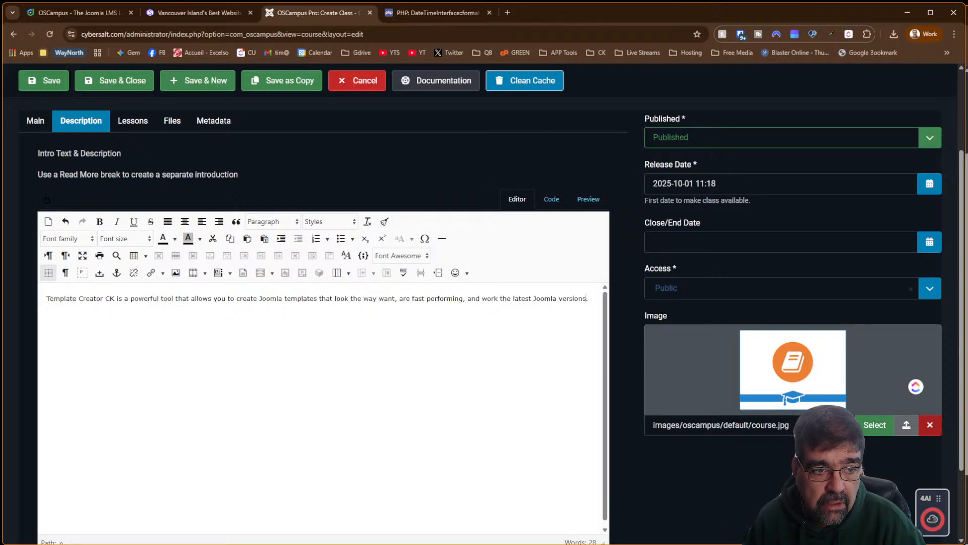
pyautogui.scroll(3, 432, 344)
pyautogui.click(49, 137)
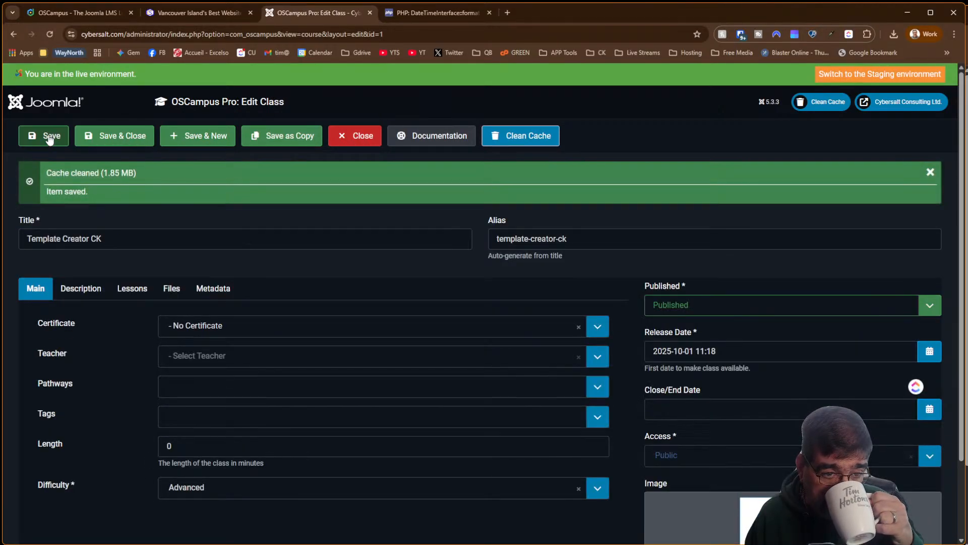
# Review the saved class's Description, Lessons and Files tabs, including the file and lesson dropdowns
pyautogui.click(96, 287)
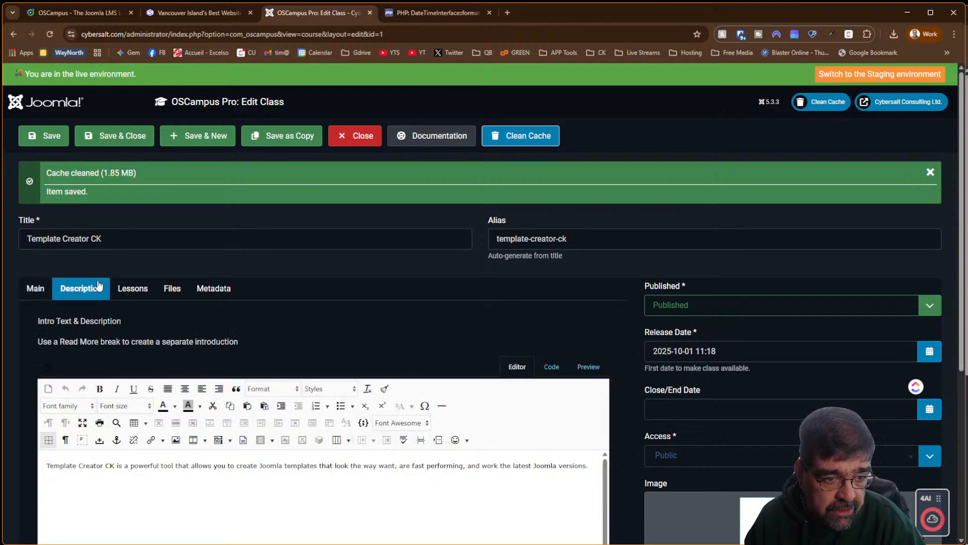
pyautogui.click(132, 291)
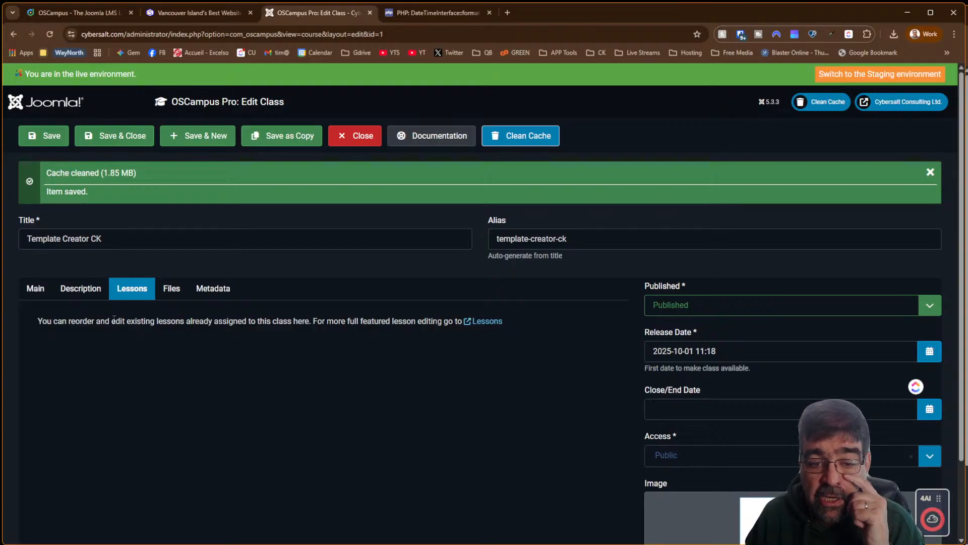
pyautogui.click(180, 296)
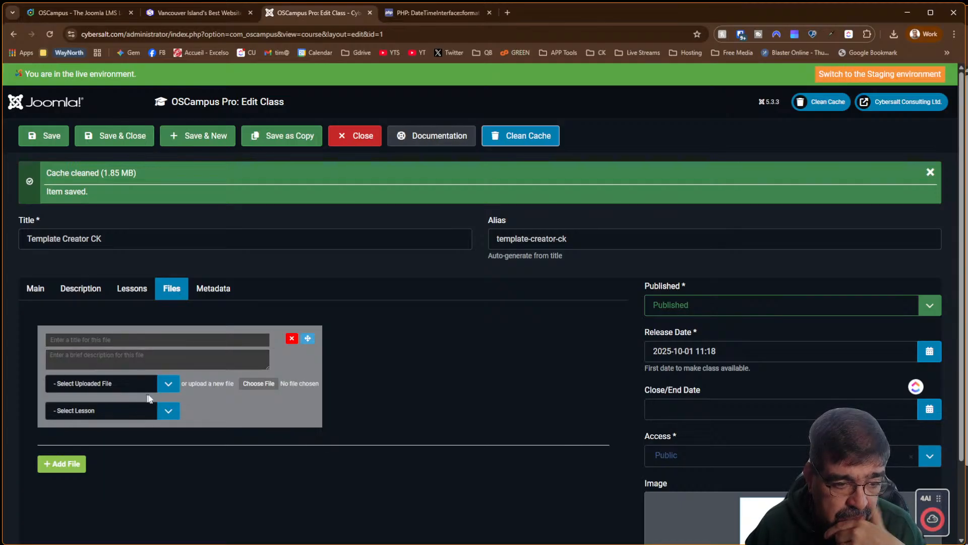
pyautogui.click(168, 385)
pyautogui.click(169, 388)
pyautogui.click(168, 410)
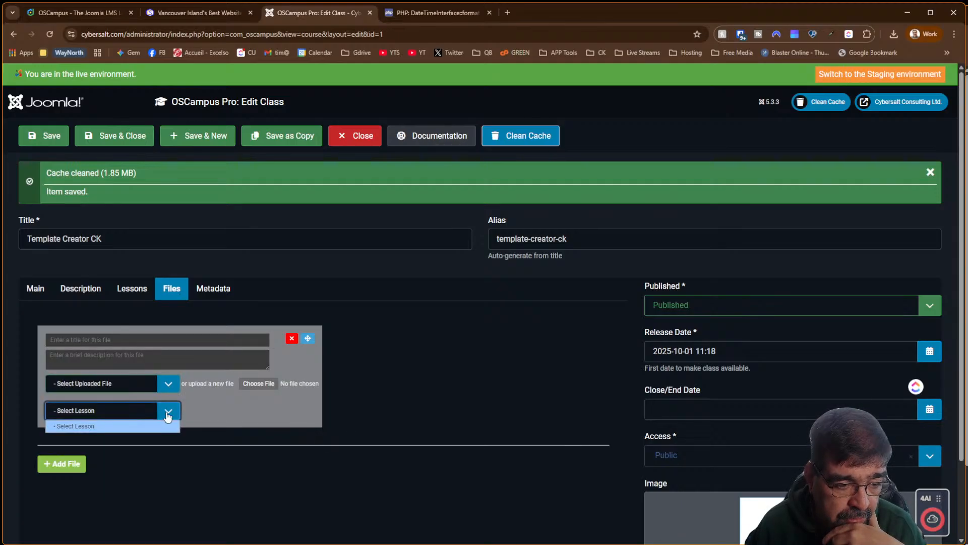
pyautogui.click(168, 414)
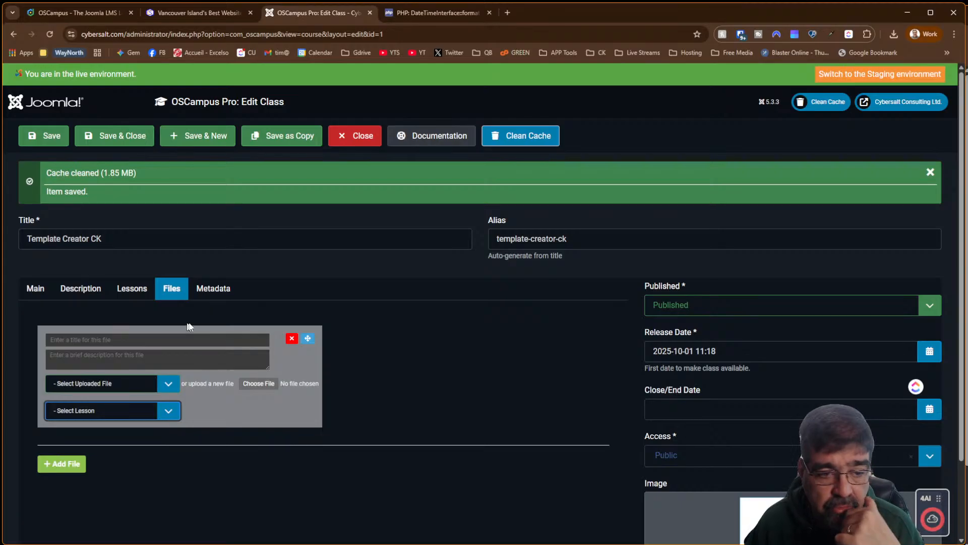
# Check the Metadata and Main tabs, then Save & Close the class
pyautogui.click(218, 291)
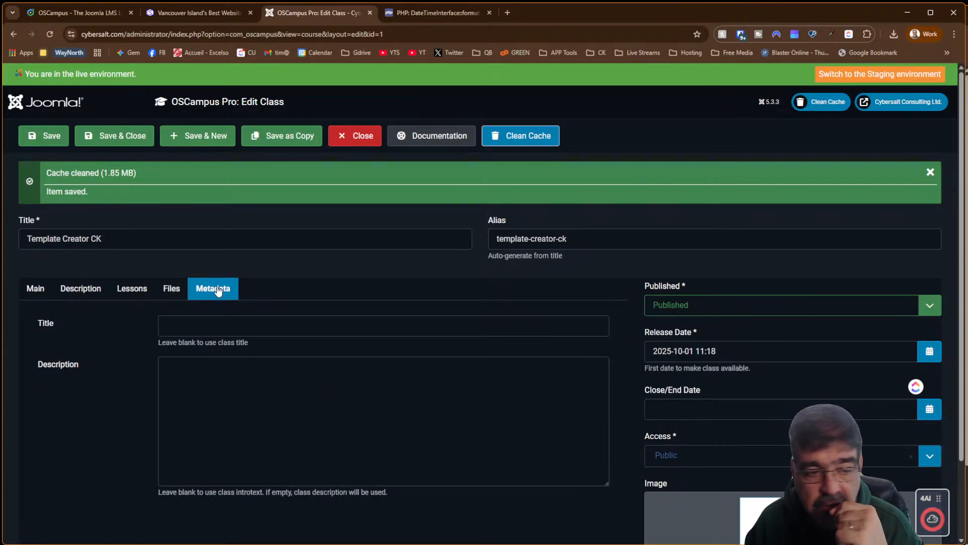
pyautogui.click(36, 299)
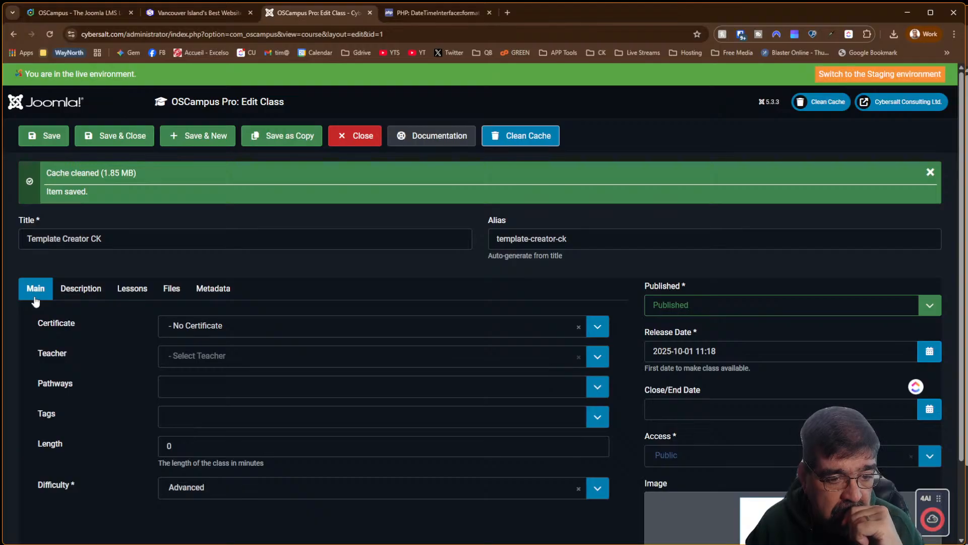
pyautogui.click(134, 146)
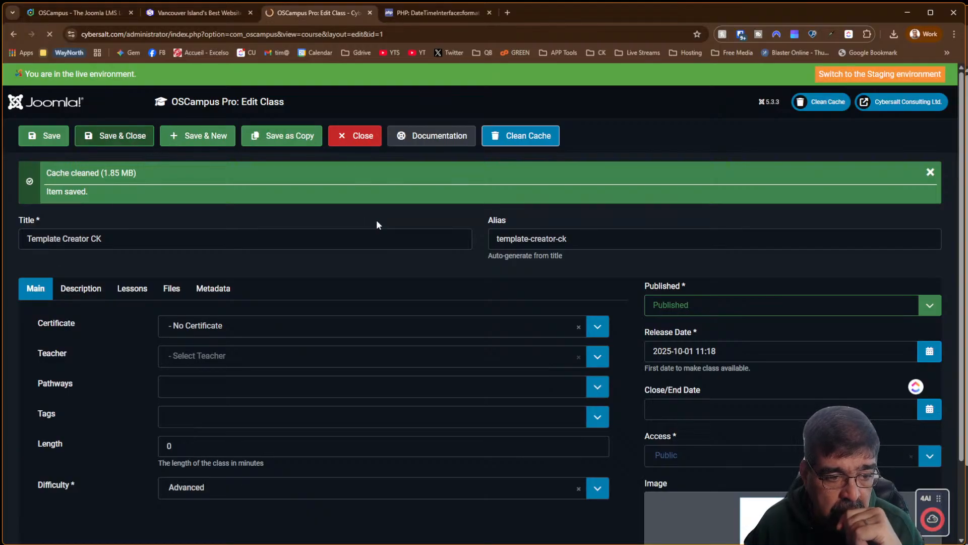
pyautogui.scroll(-10, 104, 281)
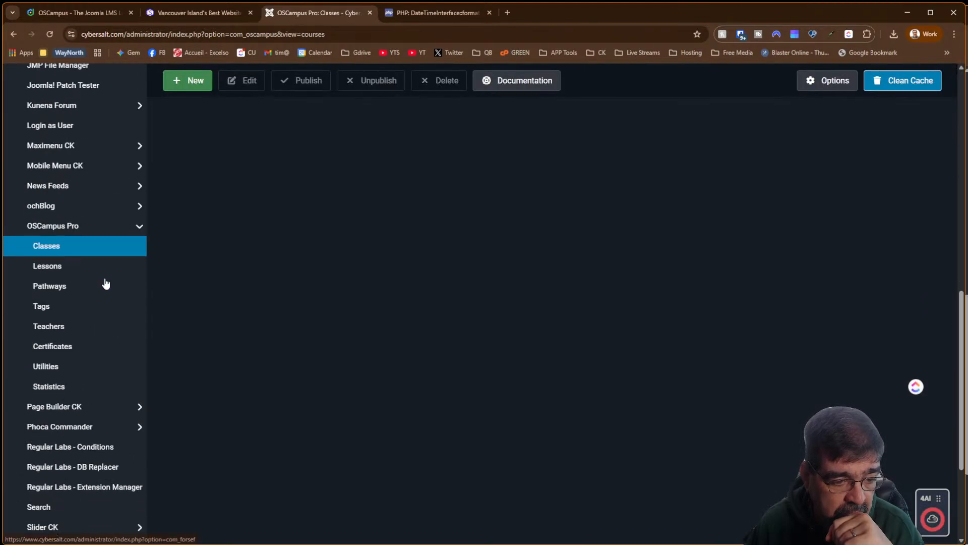
# Create the first OSCampus Pro teacher, linking the site user found by searching 'cybersalt'
pyautogui.click(77, 331)
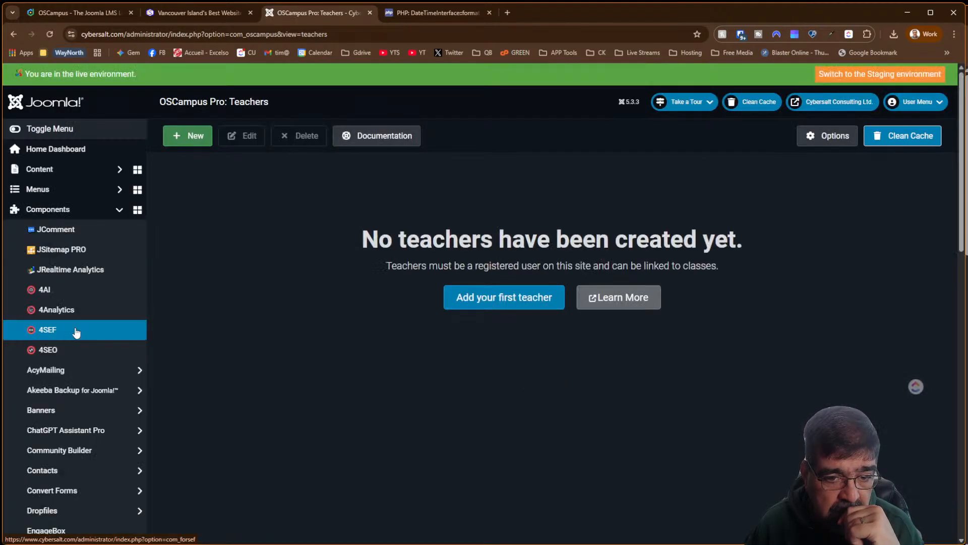
pyautogui.click(530, 303)
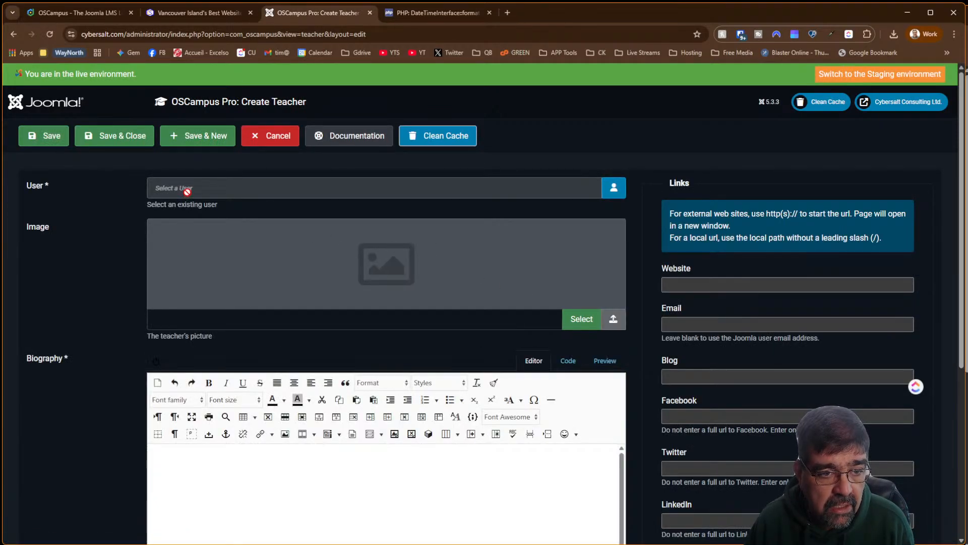
pyautogui.click(615, 190)
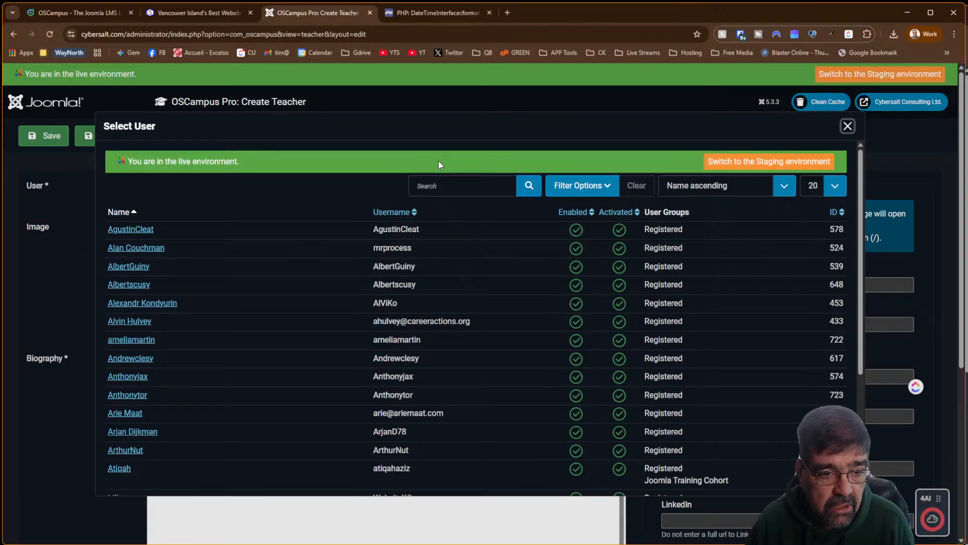
pyautogui.click(476, 186)
pyautogui.write('cy')
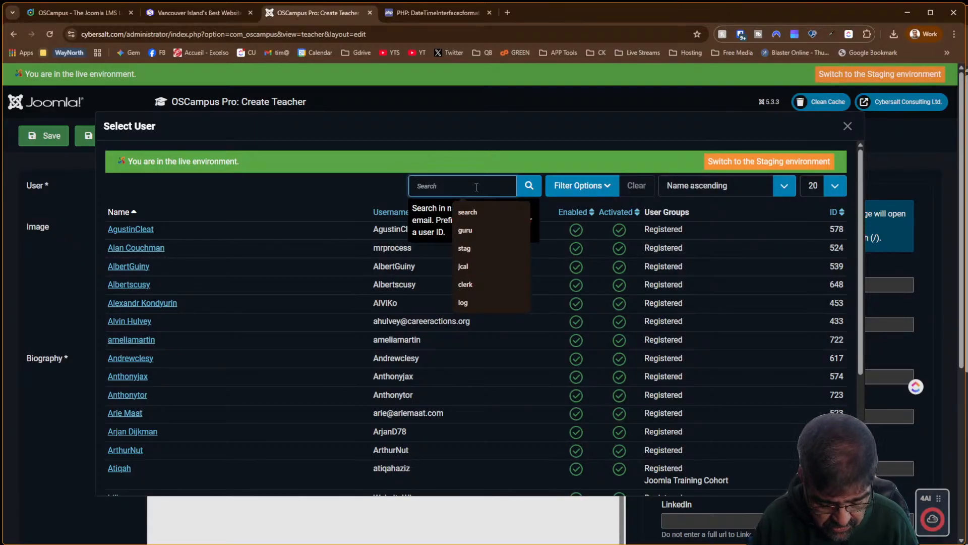
pyautogui.write('bersalt')
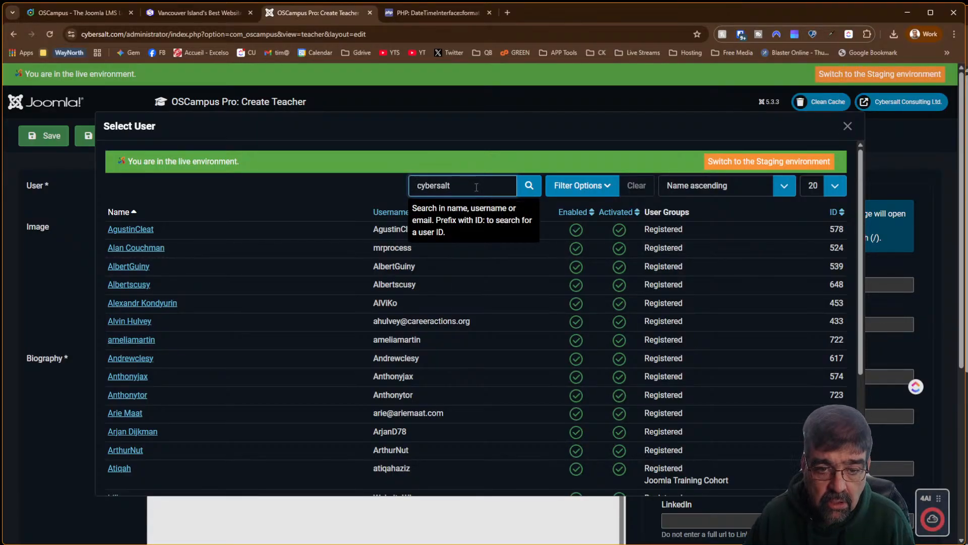
pyautogui.click(534, 197)
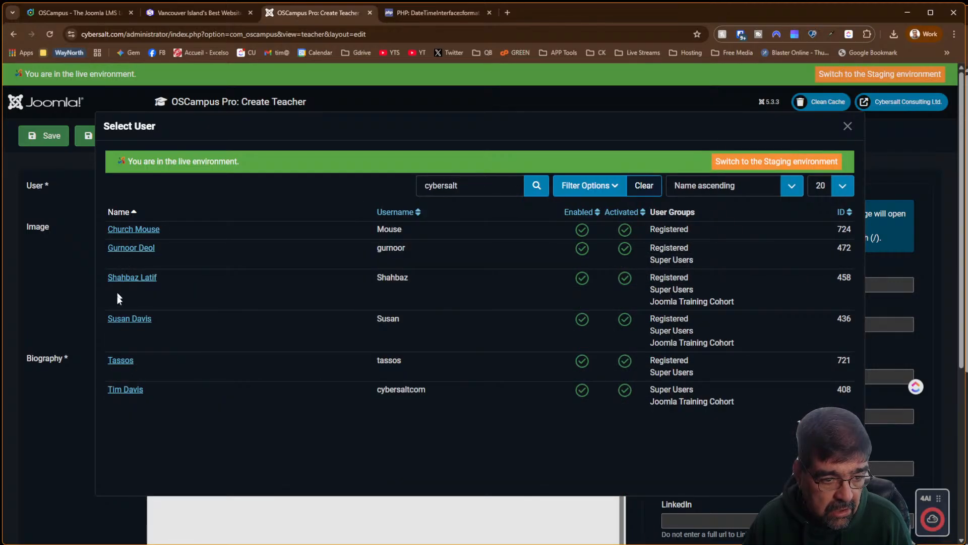
pyautogui.click(121, 388)
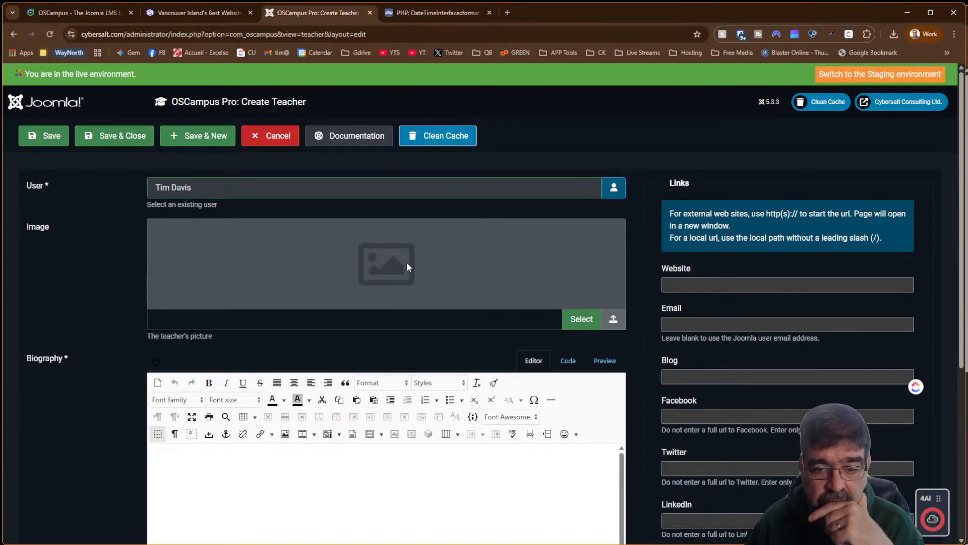
pyautogui.click(591, 319)
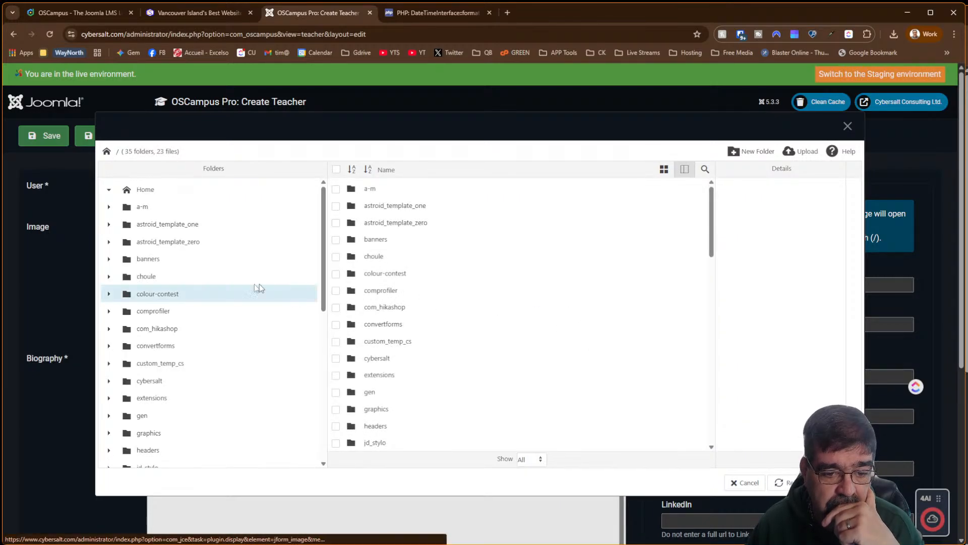
# Insert the portrait JPG from the teammates folder as the teacher's image
pyautogui.scroll(-5, 216, 282)
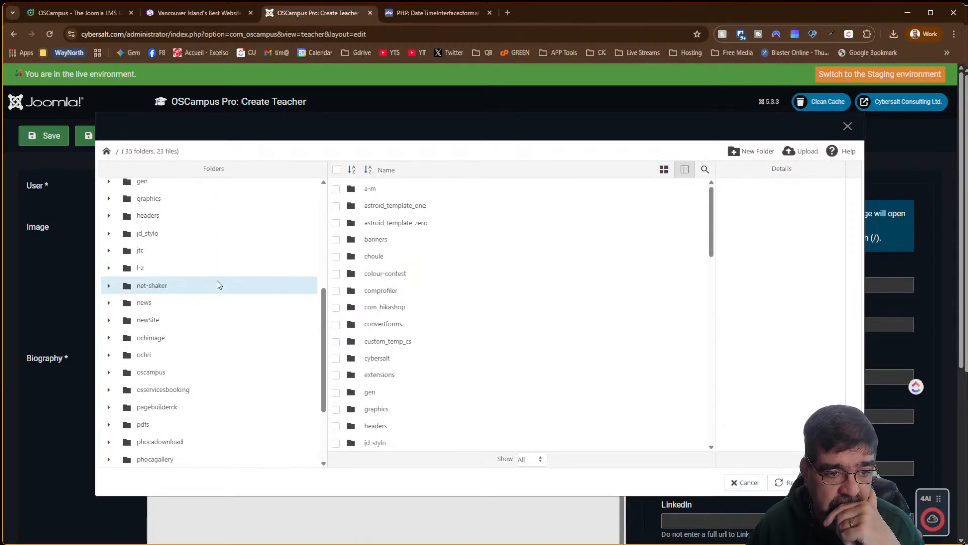
pyautogui.scroll(-5, 217, 285)
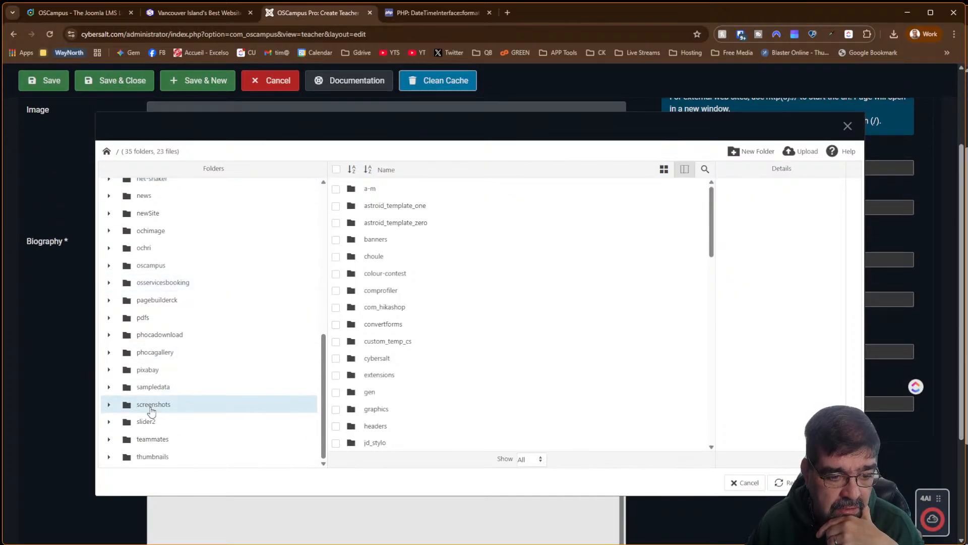
pyautogui.click(152, 443)
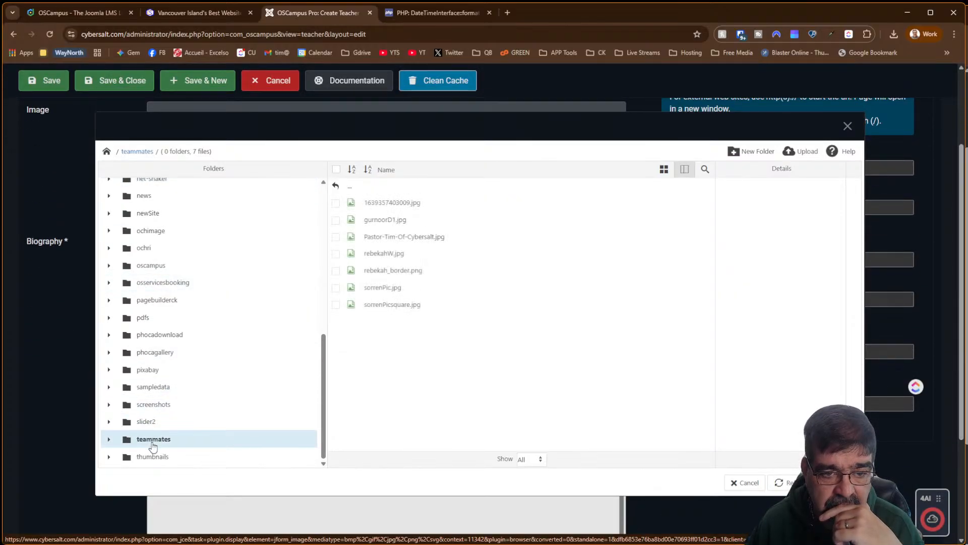
pyautogui.click(395, 241)
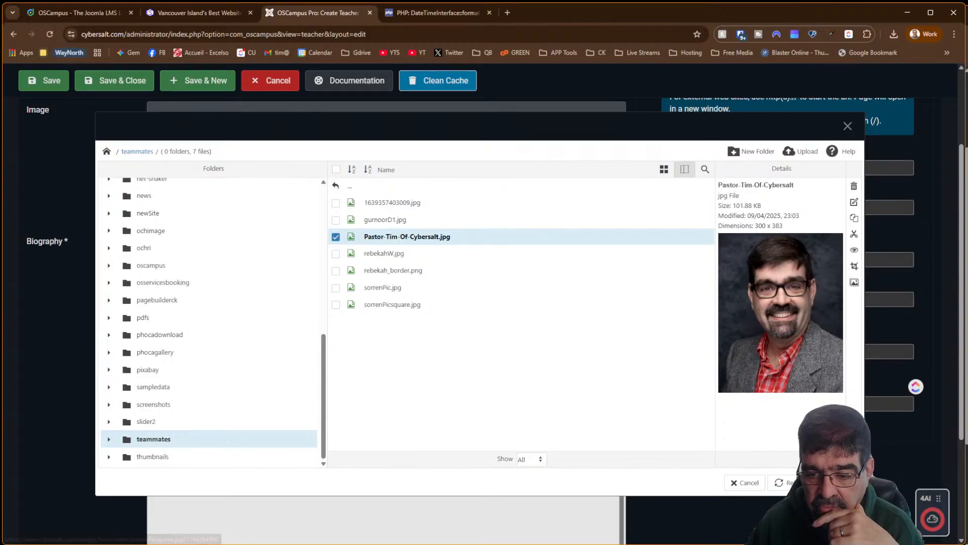
pyautogui.click(836, 483)
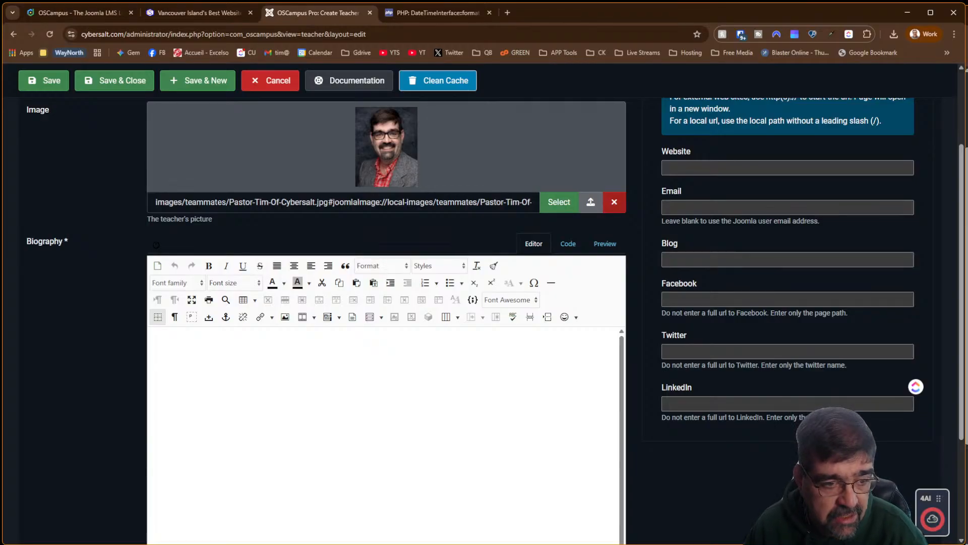
# Write a biography naming the teacher founder and owner of Cybersalt and the Basic Joomla Tutorials YouTube channel
pyautogui.click(447, 382)
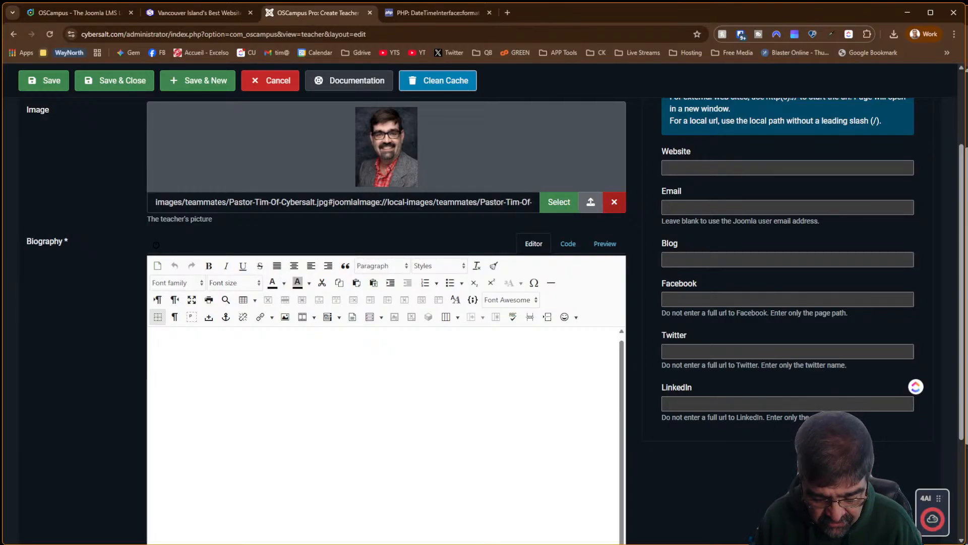
pyautogui.write('Tim Davis is the coufner')
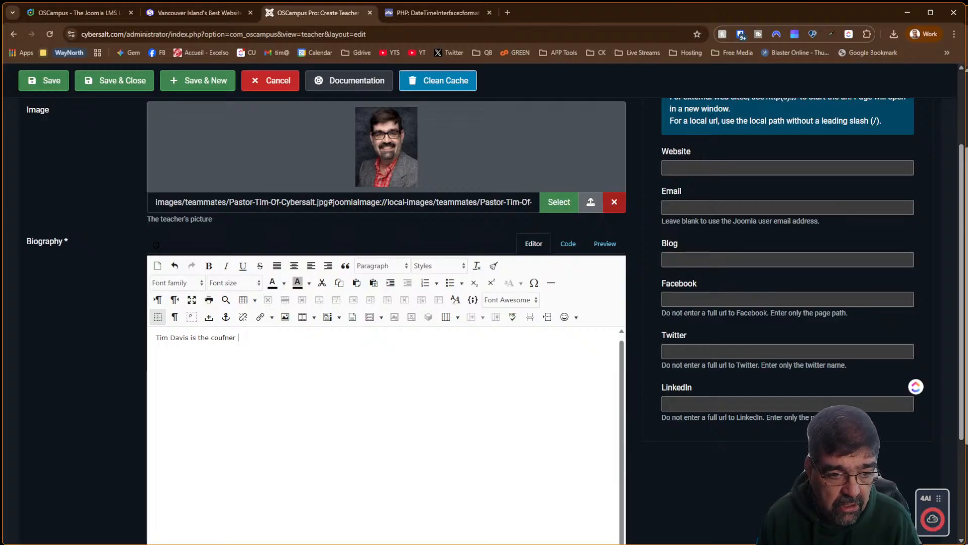
pyautogui.press('BackSpace')
pyautogui.press('BackSpace')
pyautogui.press('BackSpace')
pyautogui.press('BackSpace')
pyautogui.press('BackSpace')
pyautogui.press('BackSpace')
pyautogui.press('BackSpace')
pyautogui.press('BackSpace')
pyautogui.write('founder o')
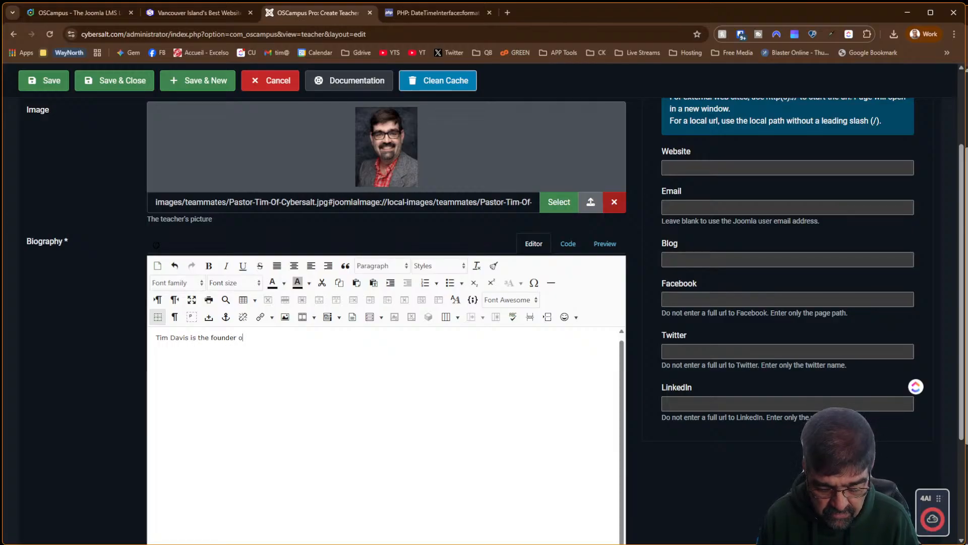
pyautogui.write('f Cybersalt')
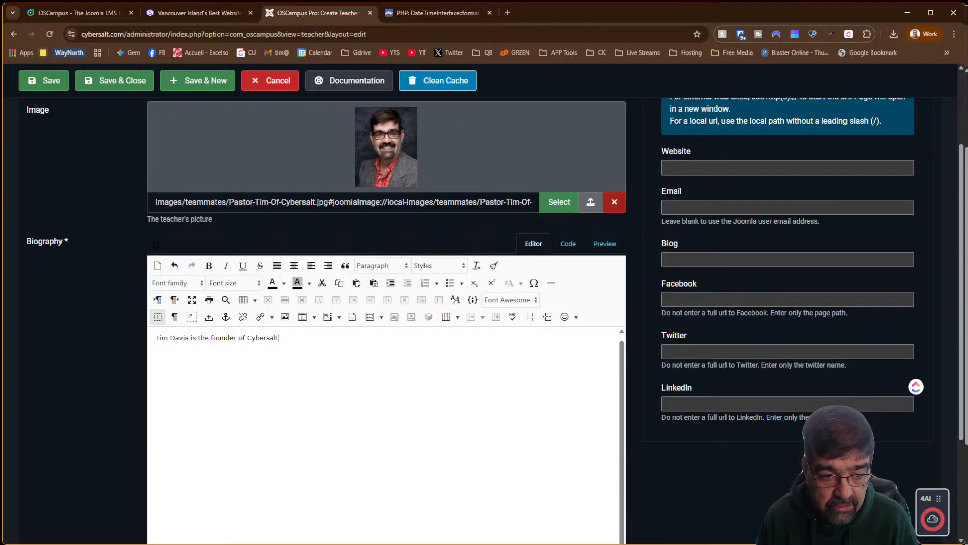
pyautogui.write(' Cor')
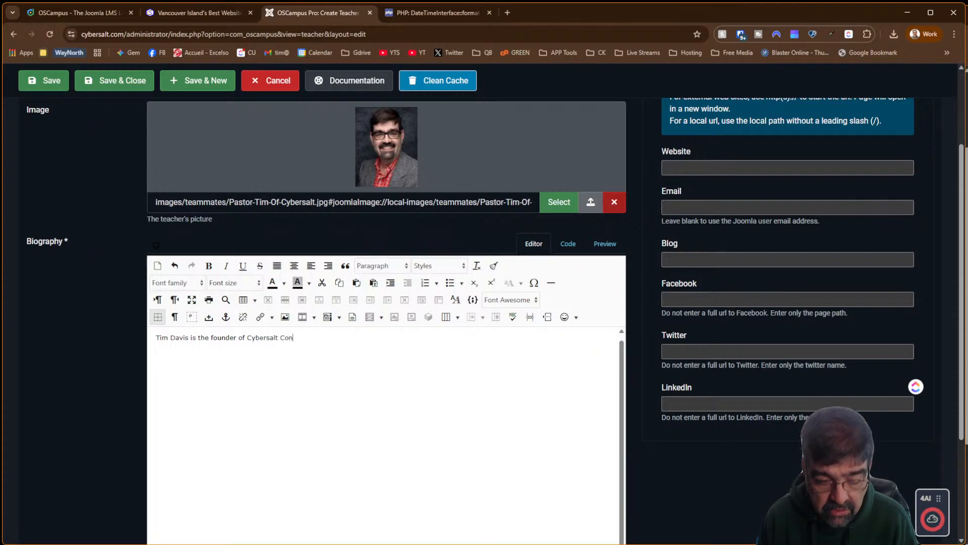
pyautogui.press('BackSpace')
pyautogui.press('BackSpace')
pyautogui.press('BackSpace')
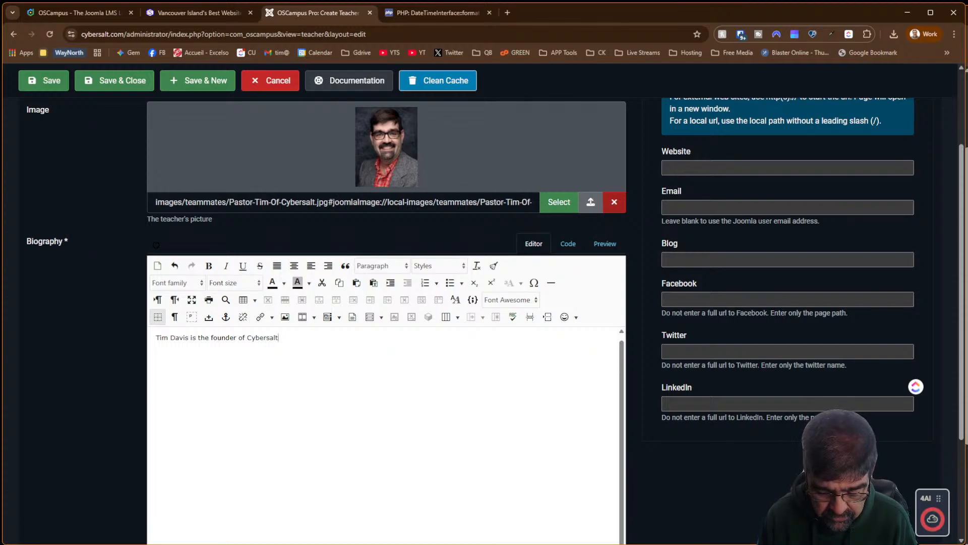
pyautogui.write('adn the')
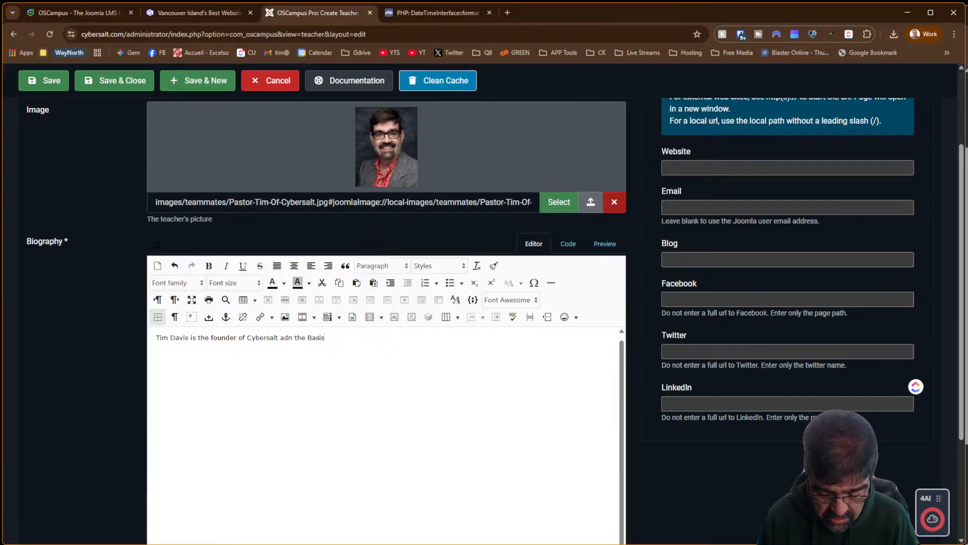
pyautogui.write('Basic Joomla ')
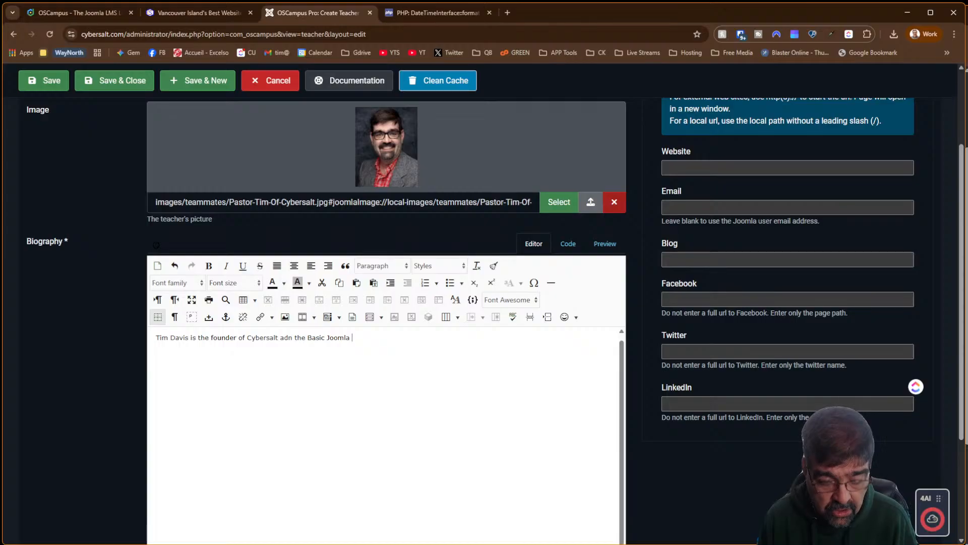
pyautogui.write('Tutorials ')
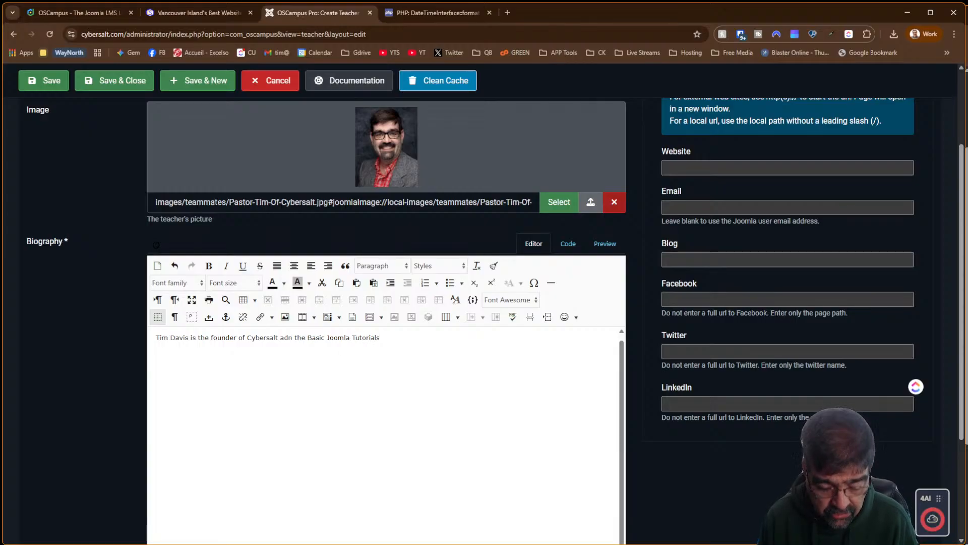
pyautogui.write('YouTube ')
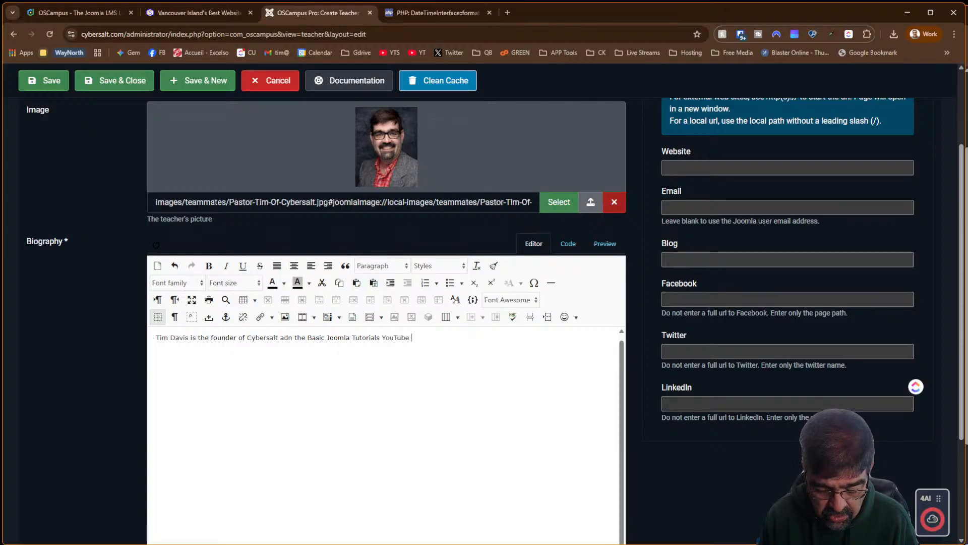
pyautogui.write('channel')
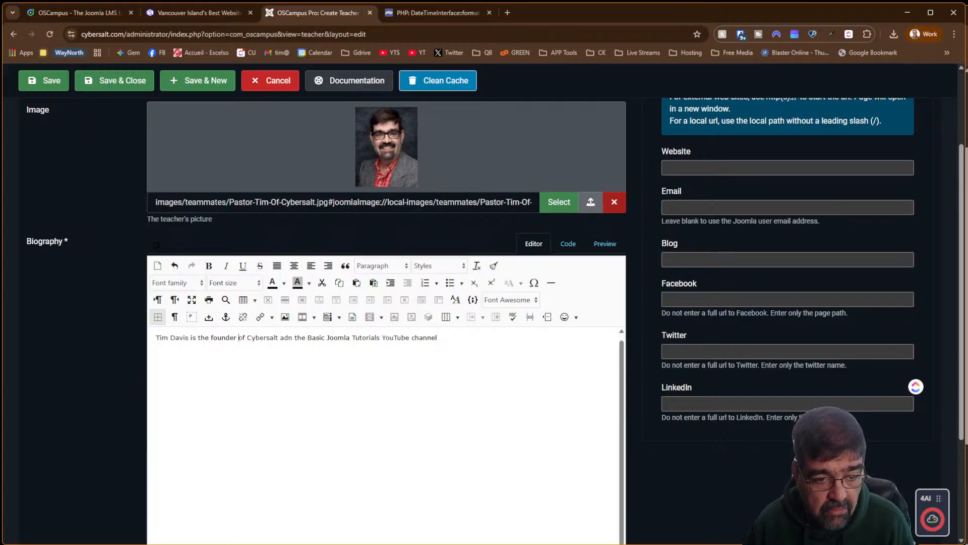
pyautogui.write('and ow')
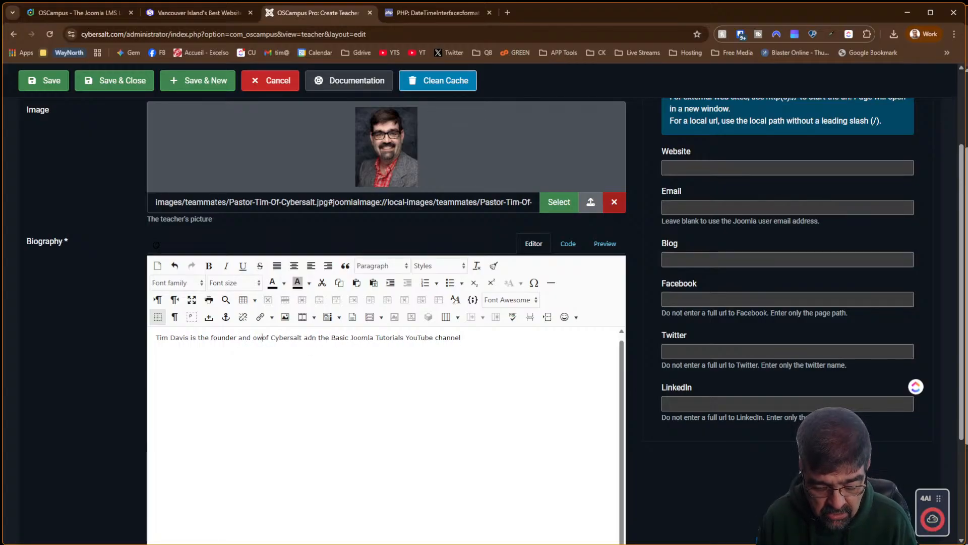
pyautogui.write('ner')
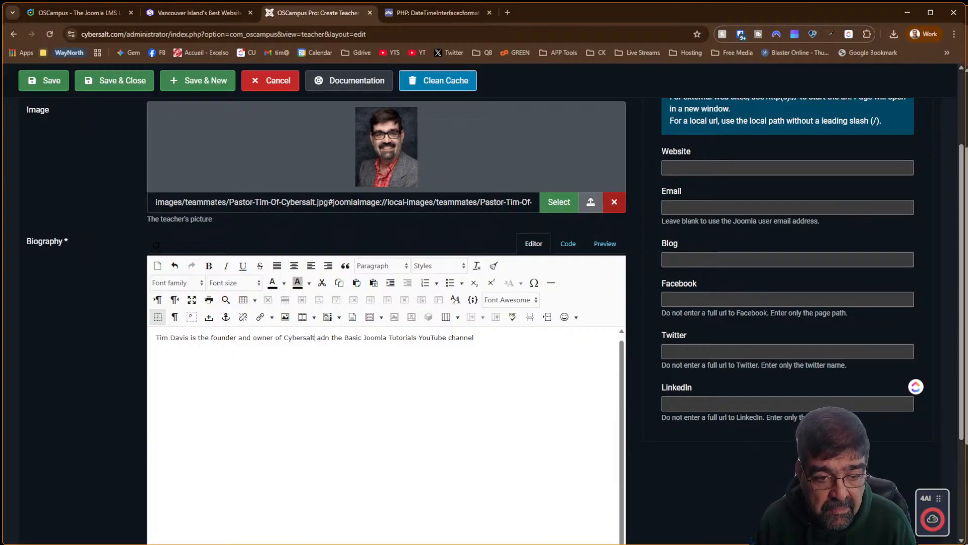
pyautogui.press('Delete')
pyautogui.press('Right')
pyautogui.write('d')
pyautogui.press('End')
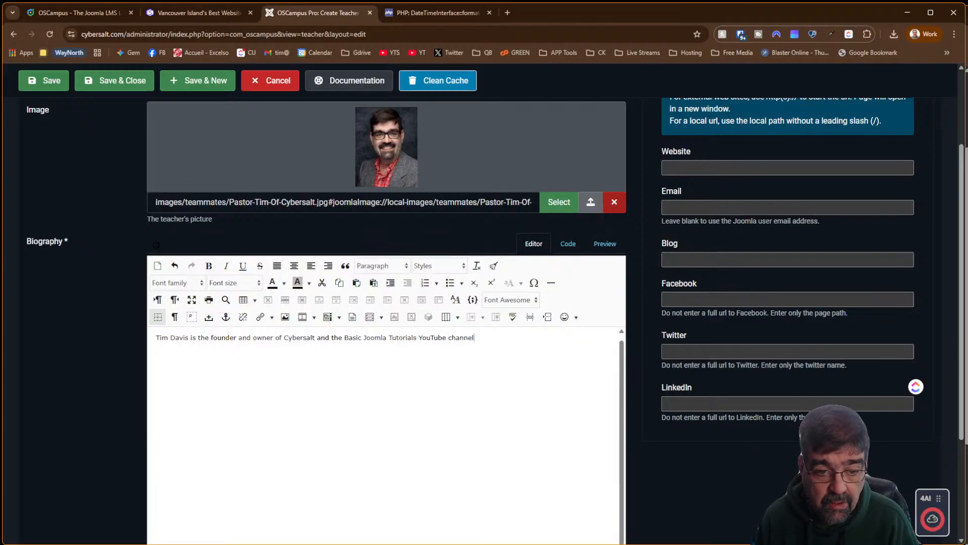
pyautogui.write('.')
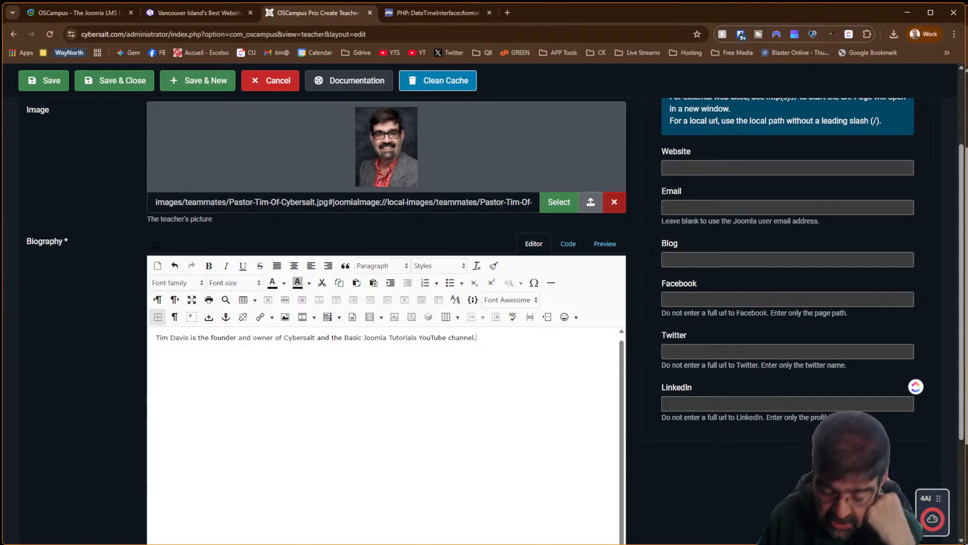
pyautogui.scroll(3, 755, 321)
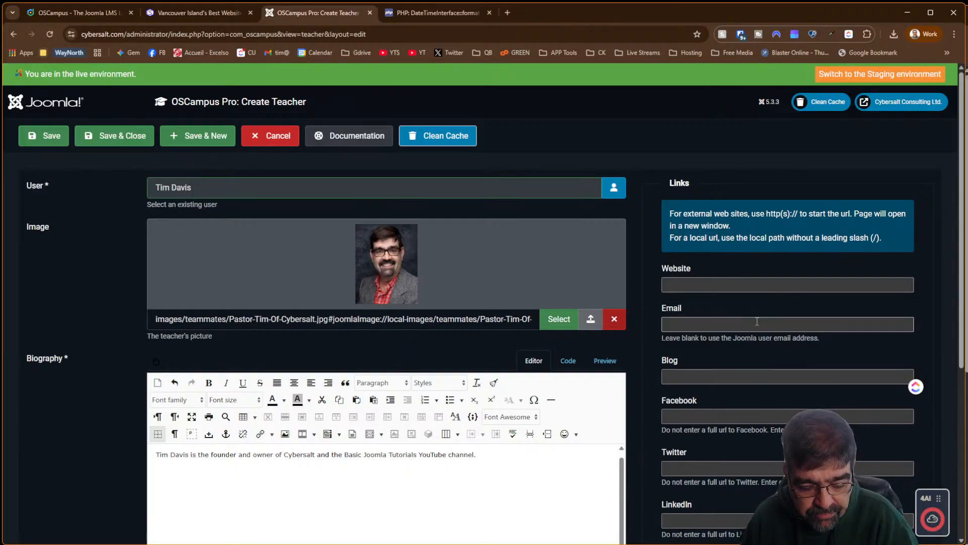
pyautogui.click(764, 280)
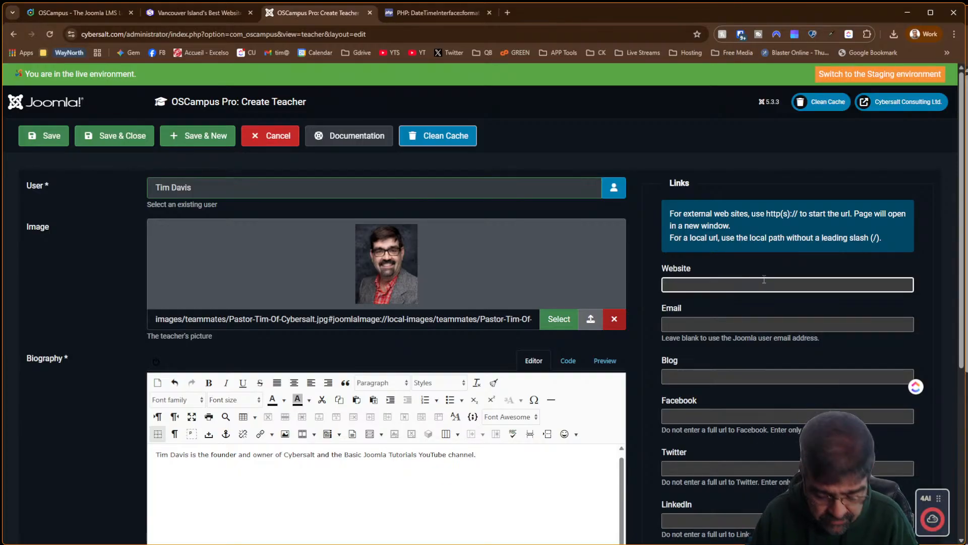
pyautogui.write('https://')
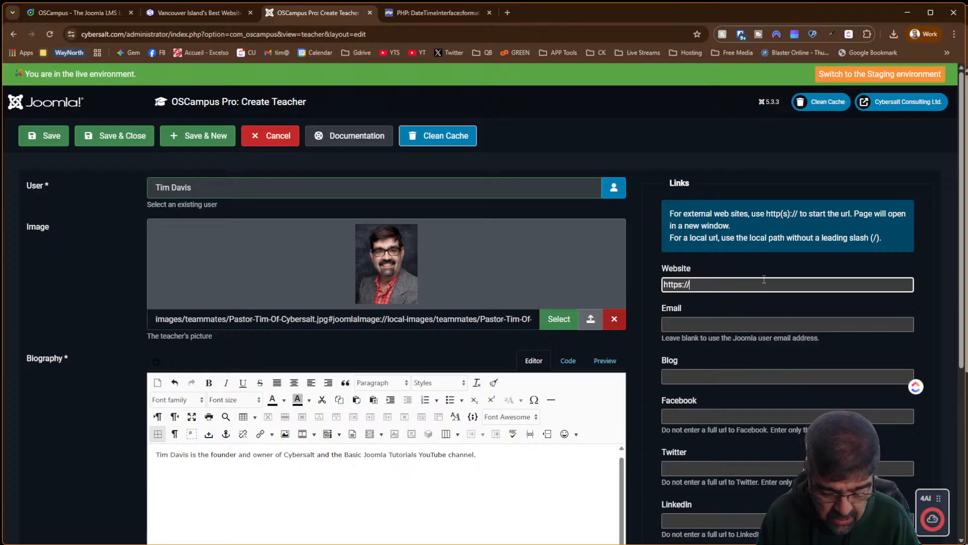
pyautogui.write('www.cybersalt.')
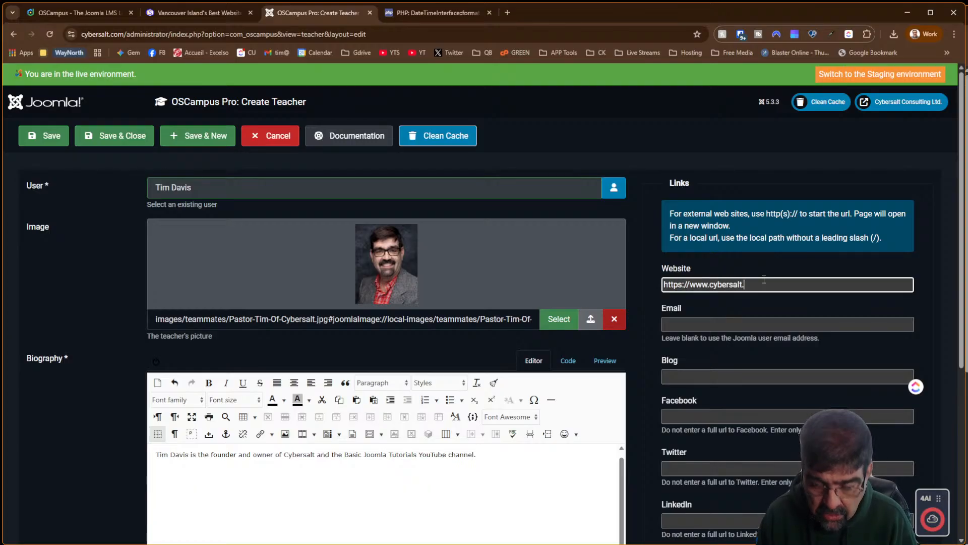
pyautogui.write('com')
pyautogui.press('Tab')
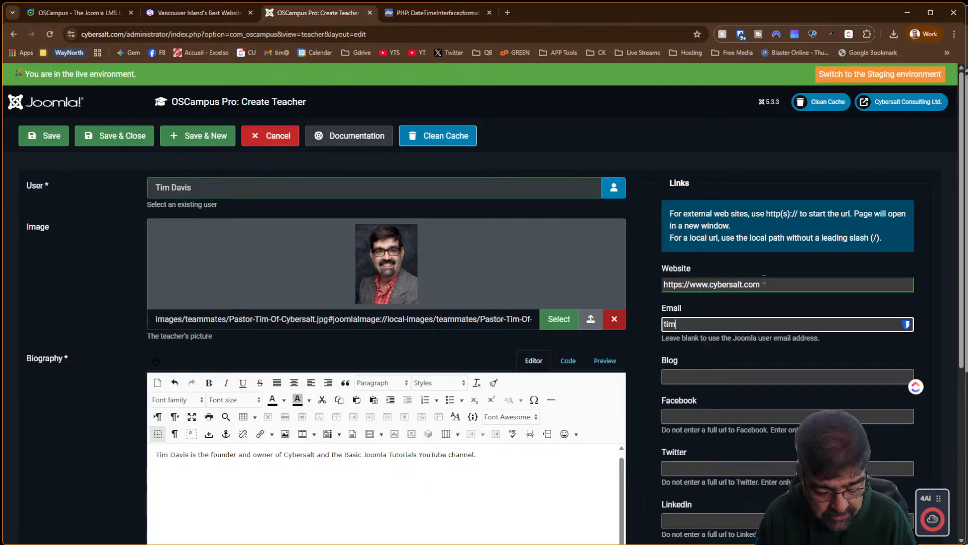
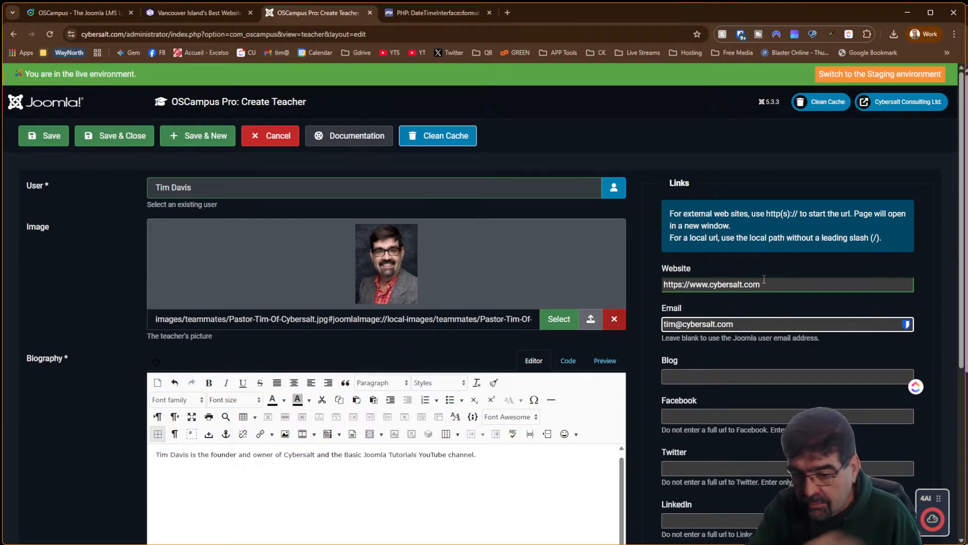
pyautogui.press('Tab')
pyautogui.press('Tab')
pyautogui.press('Tab')
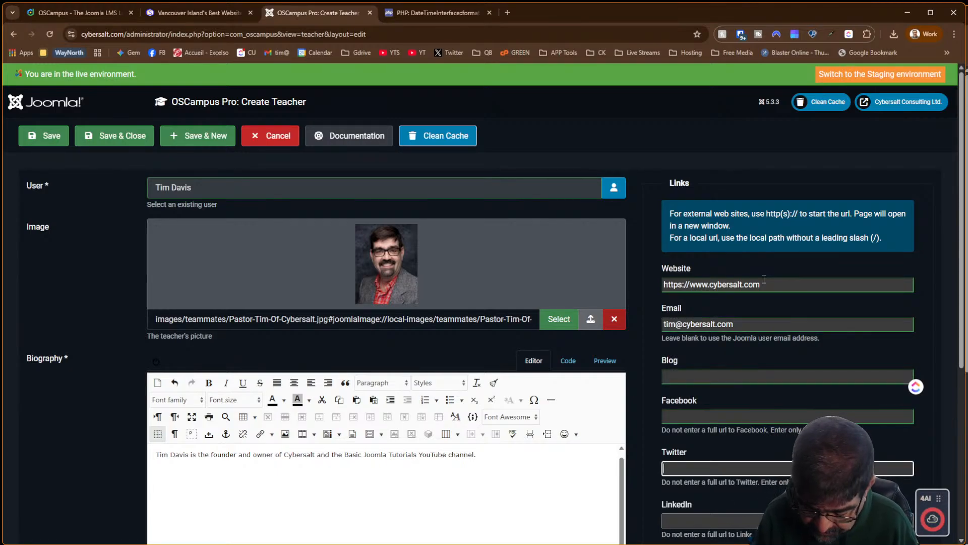
pyautogui.write('@basc')
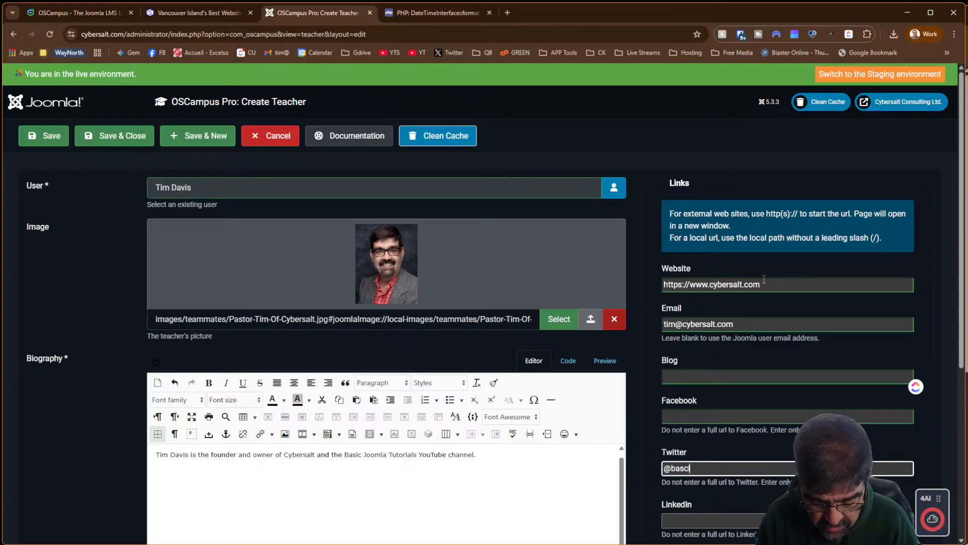
pyautogui.press('BackSpace')
pyautogui.write('ic')
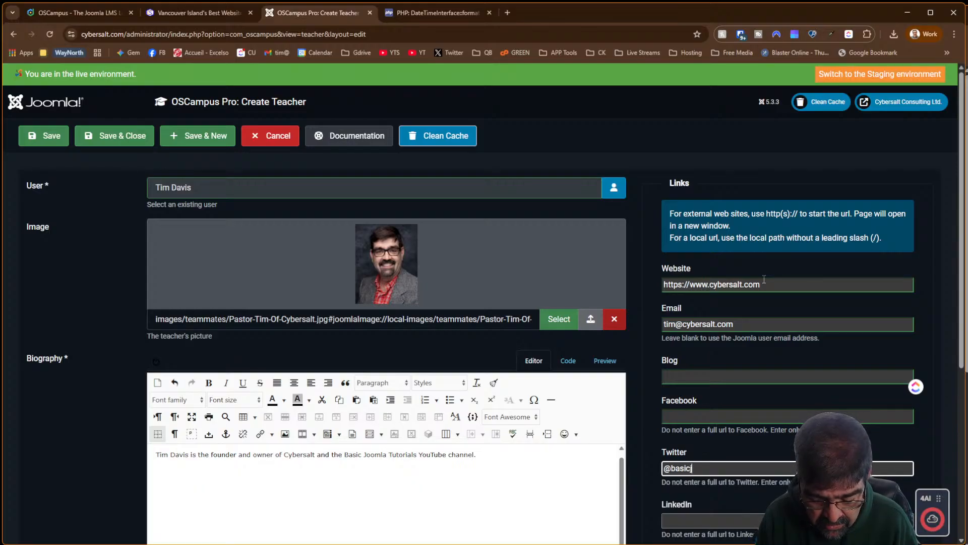
pyautogui.write('joomla')
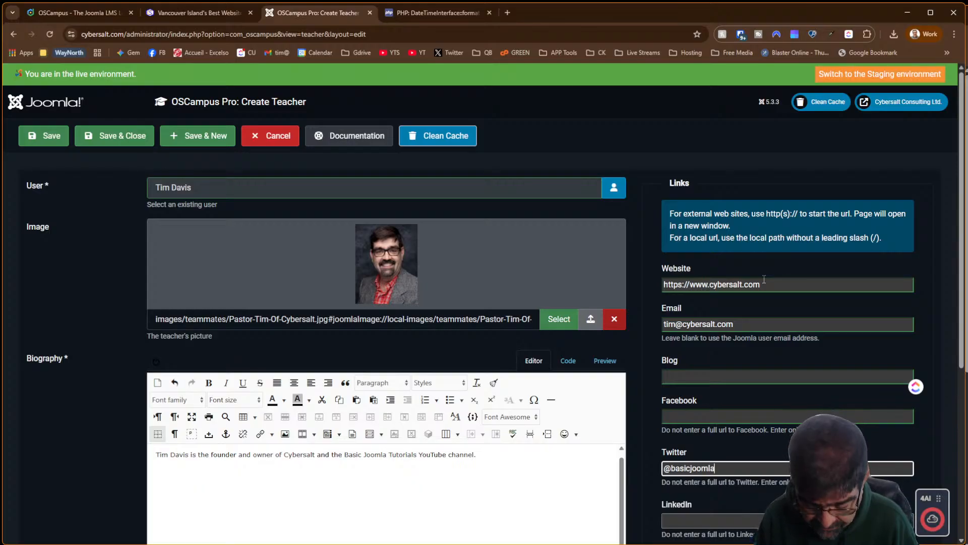
# Select the LinkedIn field, then Save & Close the teacher record
pyautogui.scroll(-2, 793, 270)
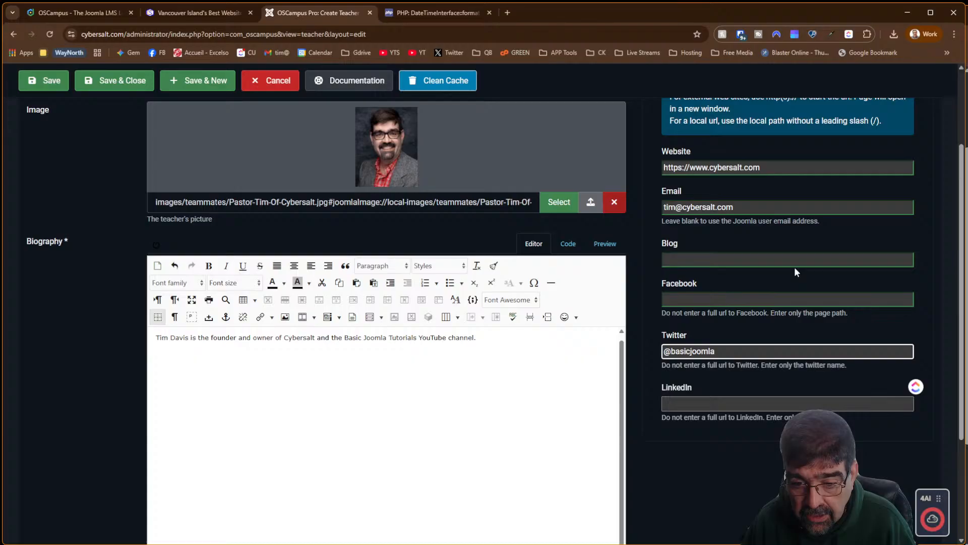
pyautogui.click(741, 410)
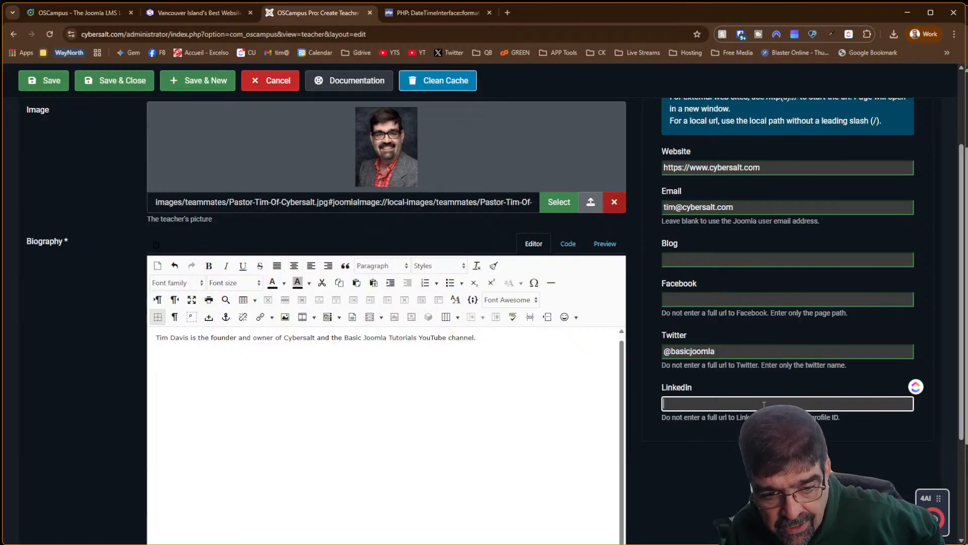
pyautogui.scroll(3, 763, 404)
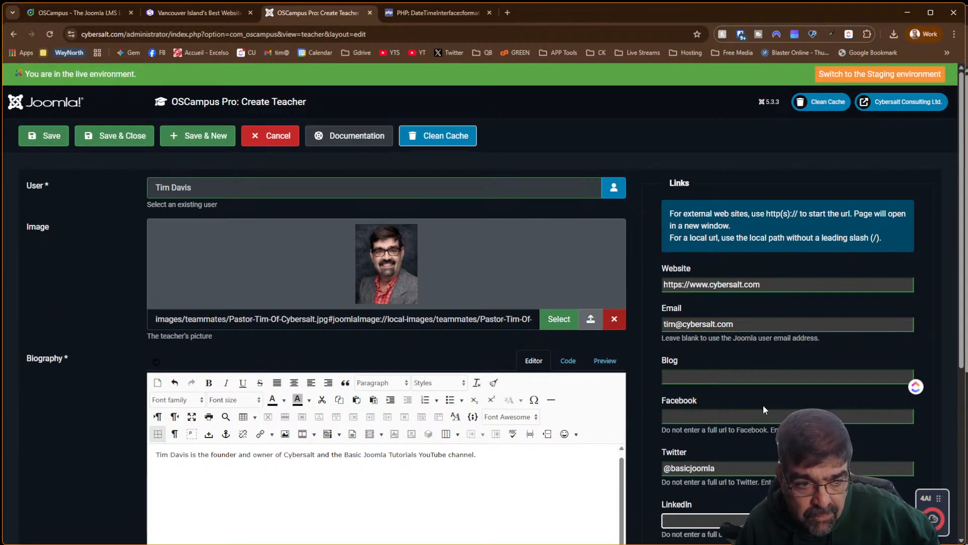
pyautogui.click(99, 134)
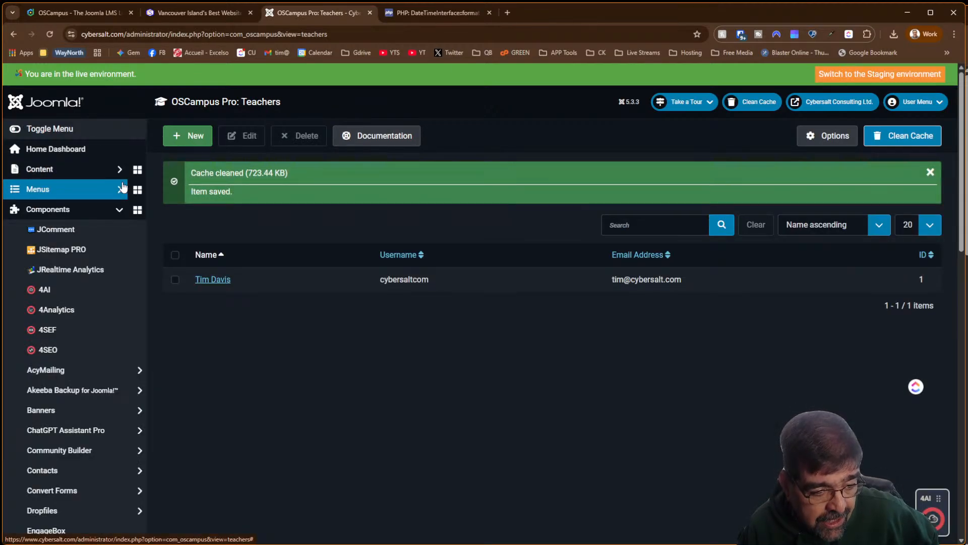
# Go to the OSCampus Pro Classes list to open Template Creator CK
pyautogui.scroll(-2, 123, 186)
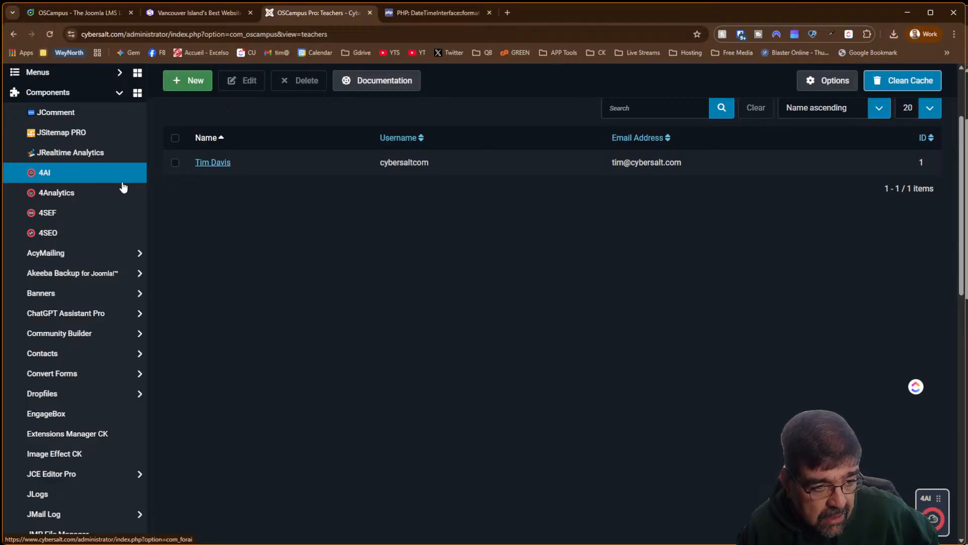
pyautogui.scroll(-8, 123, 187)
pyautogui.click(98, 252)
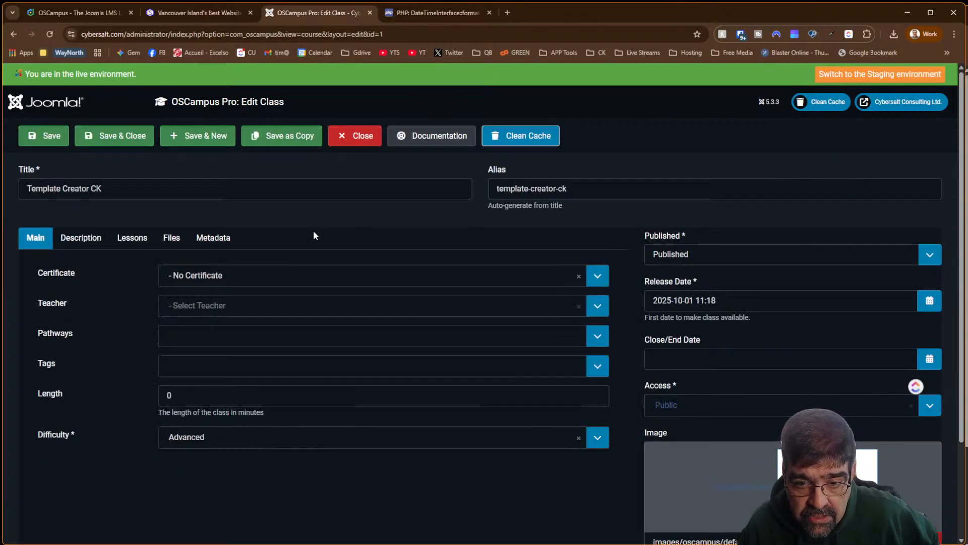
# Assign the only teacher to Template Creator CK, type 'Joomla Templates' as a tag, and save
pyautogui.click(199, 302)
pyautogui.click(197, 369)
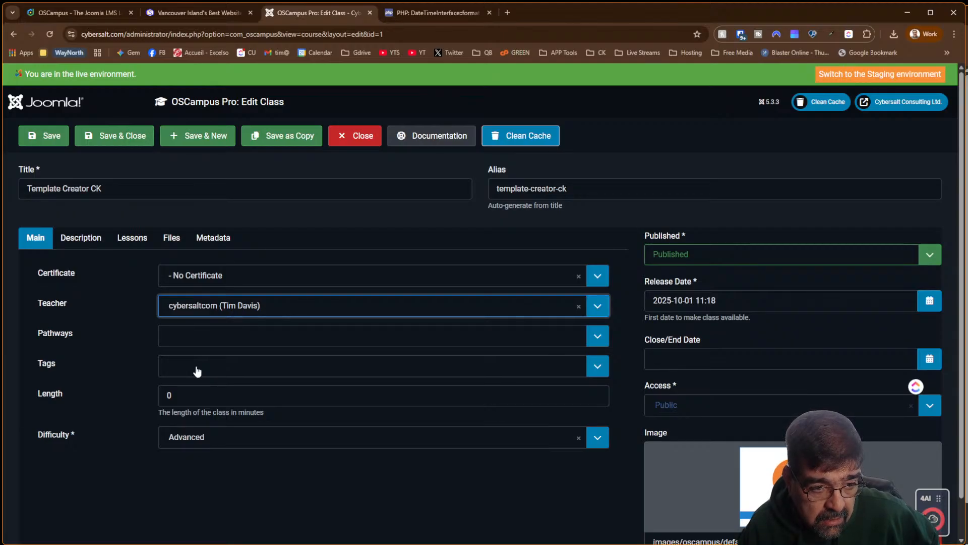
pyautogui.click(198, 369)
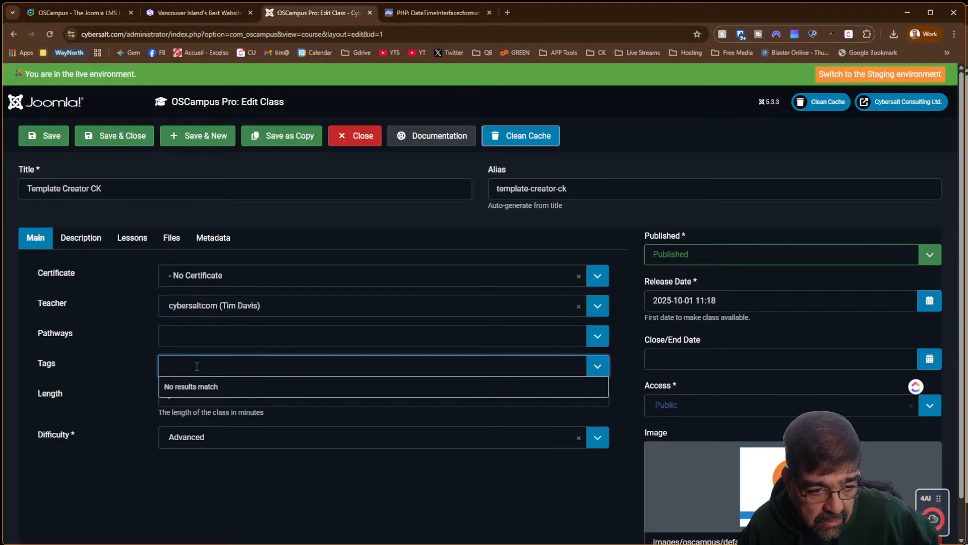
pyautogui.write('J')
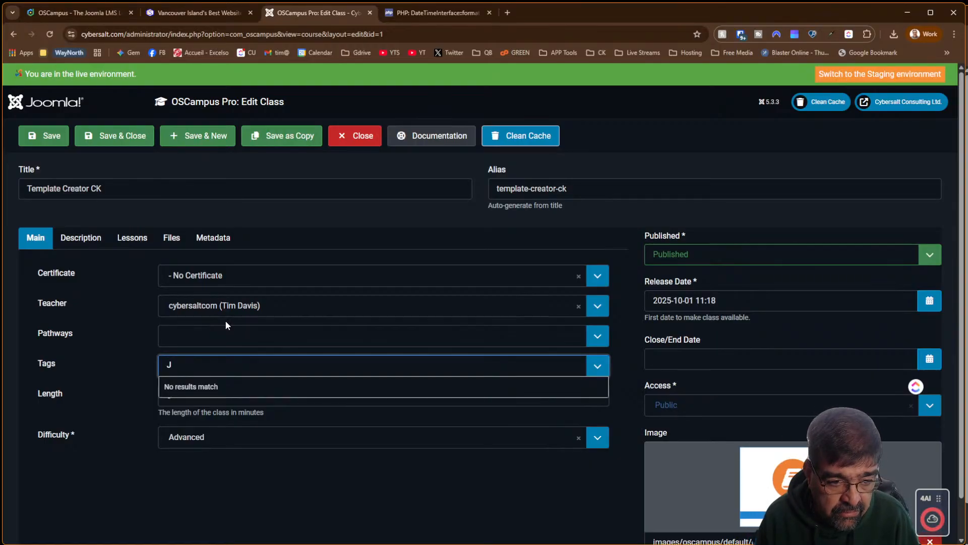
pyautogui.write('oom')
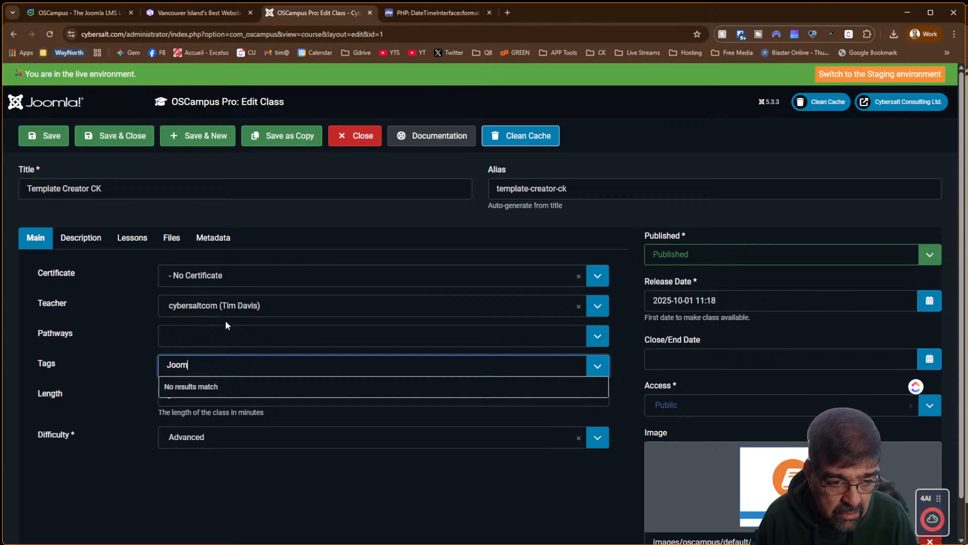
pyautogui.write('la')
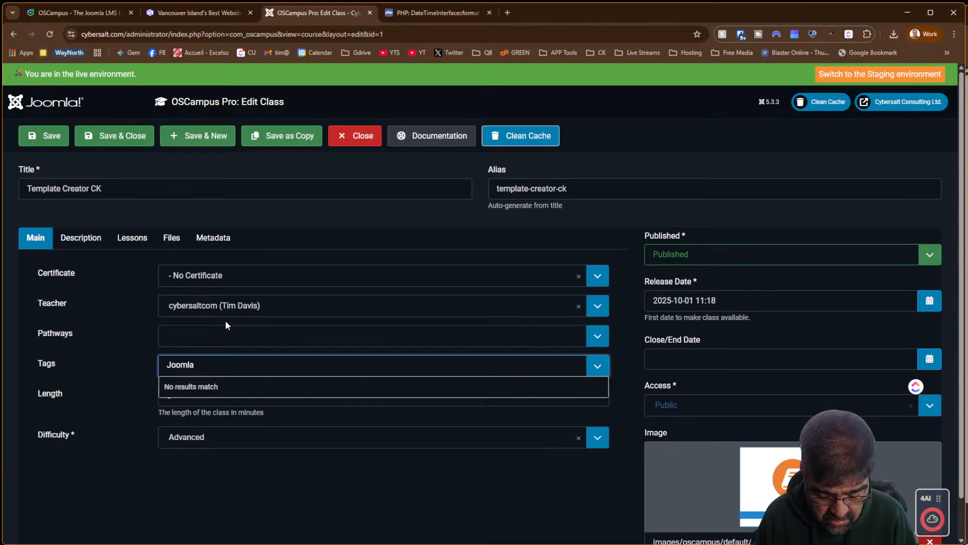
pyautogui.write(' TEmplat')
pyautogui.press('BackSpace')
pyautogui.press('BackSpace')
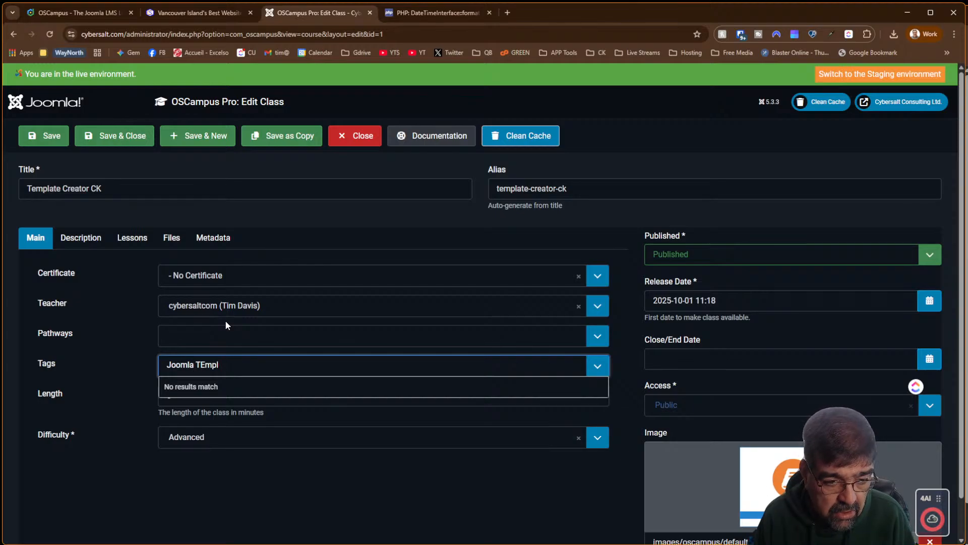
pyautogui.press('BackSpace')
pyautogui.press('BackSpace')
pyautogui.press('BackSpace')
pyautogui.press('BackSpace')
pyautogui.write('empla')
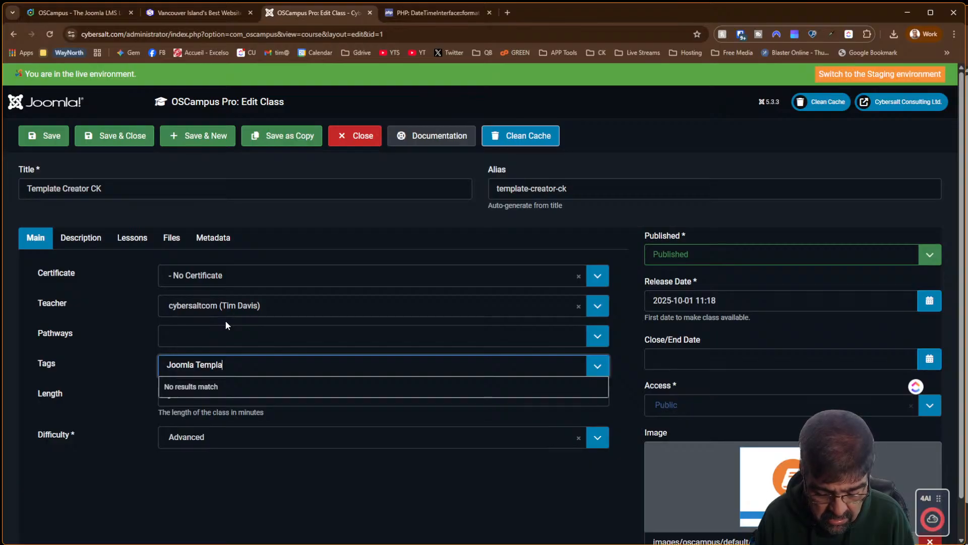
pyautogui.write('tes')
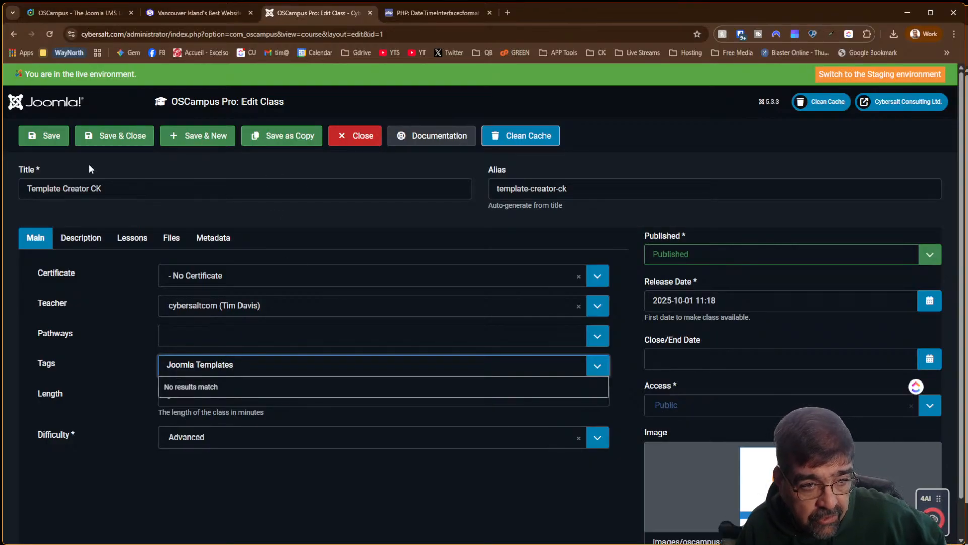
pyautogui.click(111, 149)
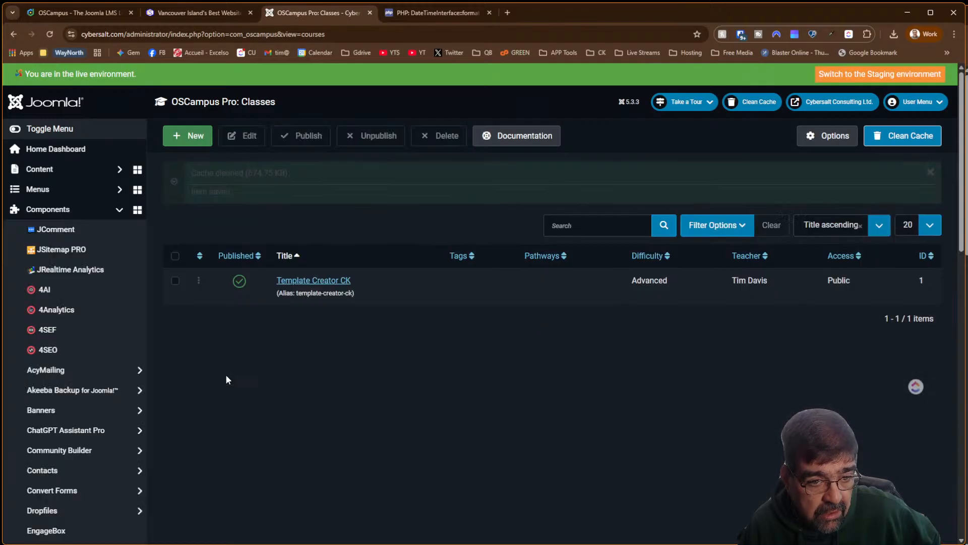
pyautogui.click(288, 281)
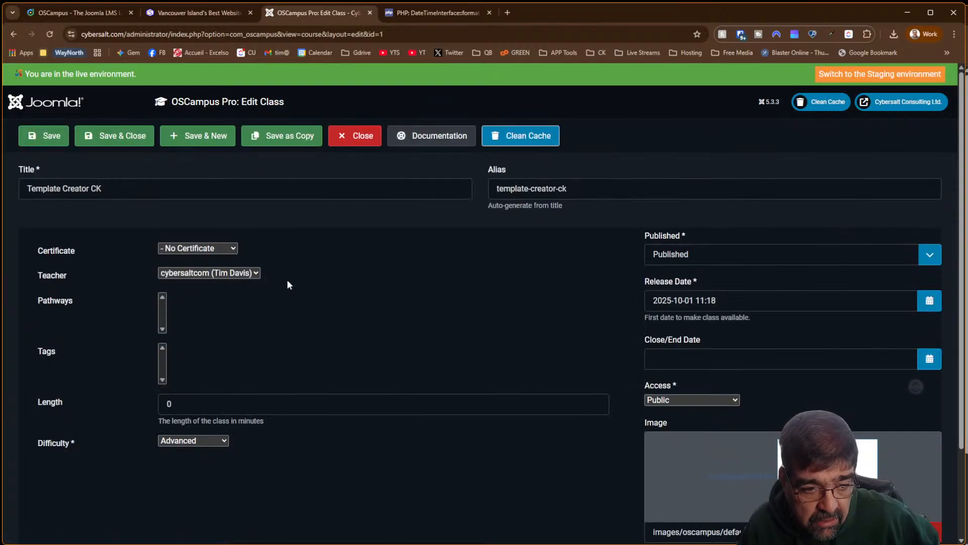
pyautogui.click(95, 239)
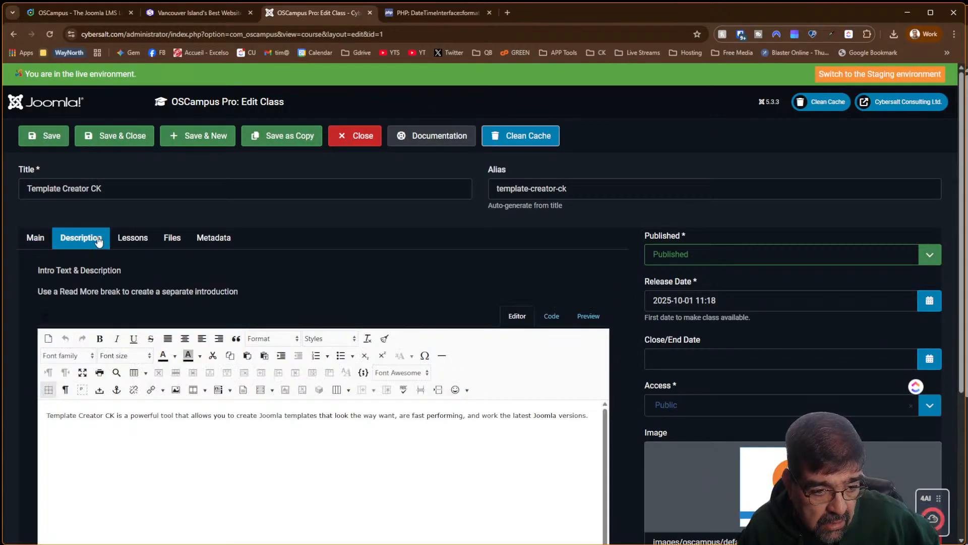
pyautogui.click(132, 240)
pyautogui.click(166, 240)
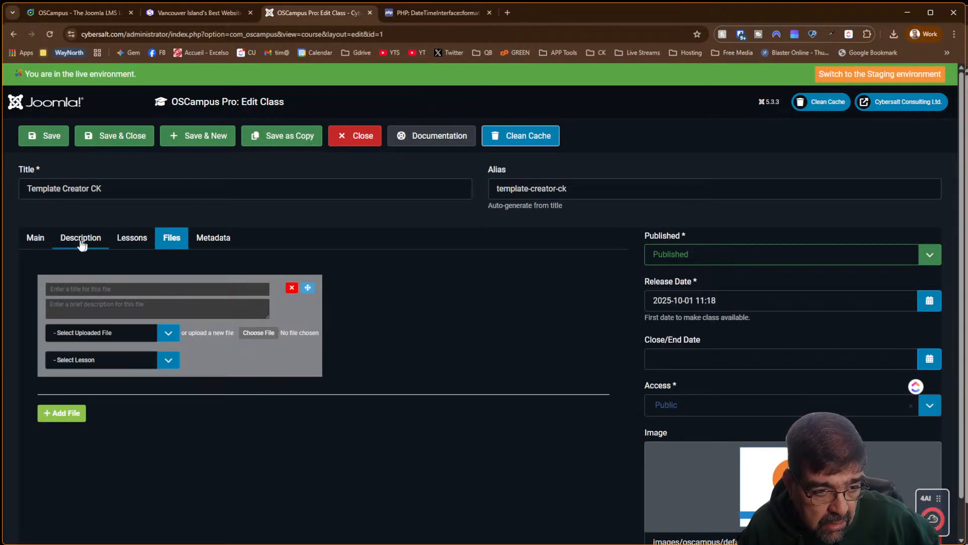
pyautogui.click(38, 241)
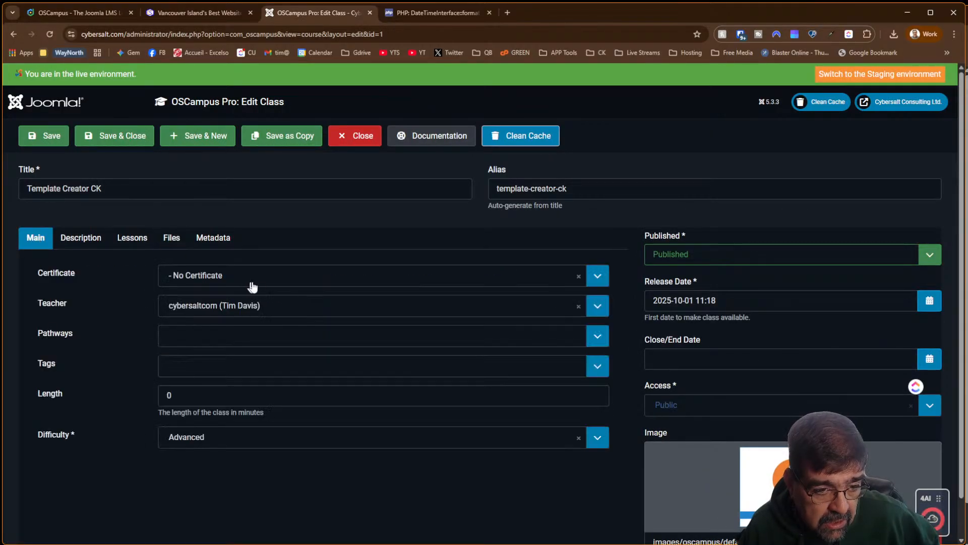
pyautogui.click(208, 370)
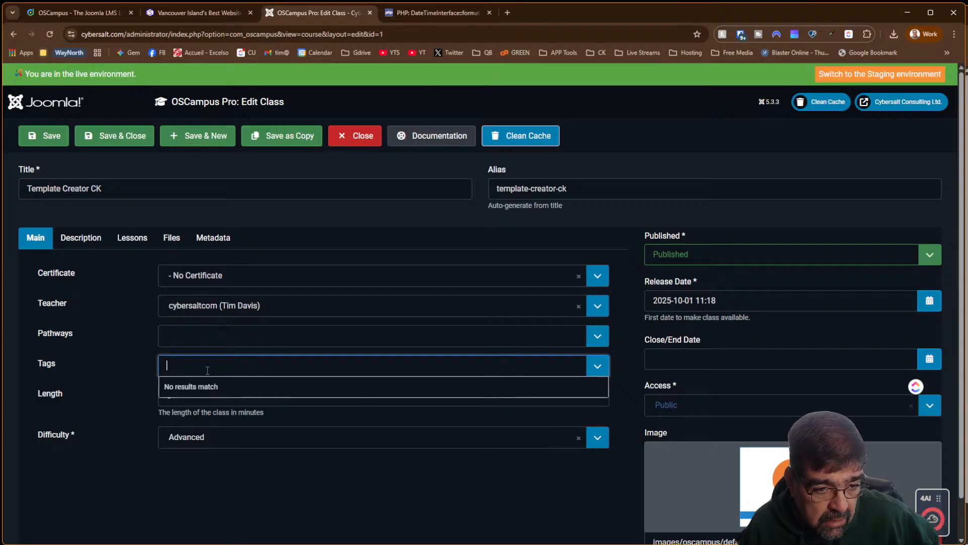
pyautogui.click(111, 146)
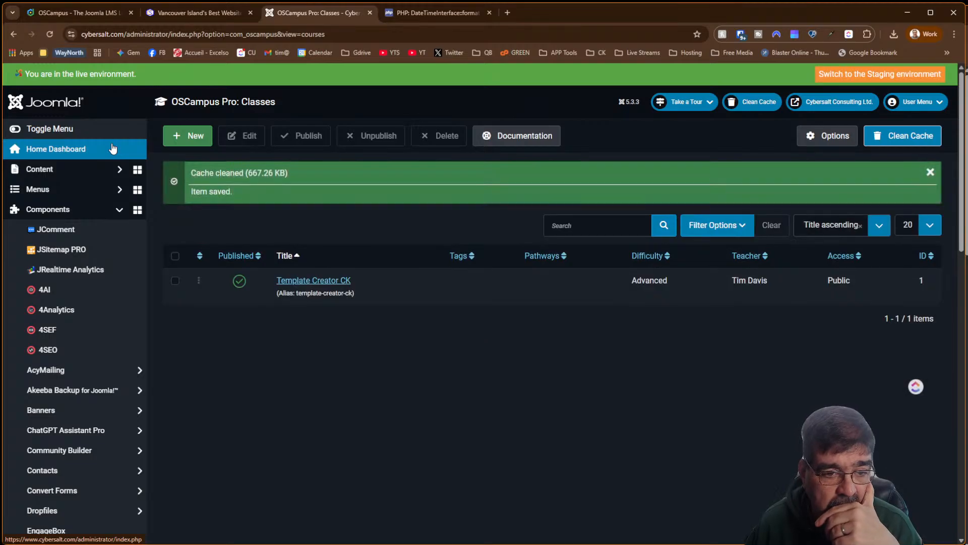
# Open OSCampus Pro Tags and start a new tag from the empty list
pyautogui.scroll(-10, 79, 222)
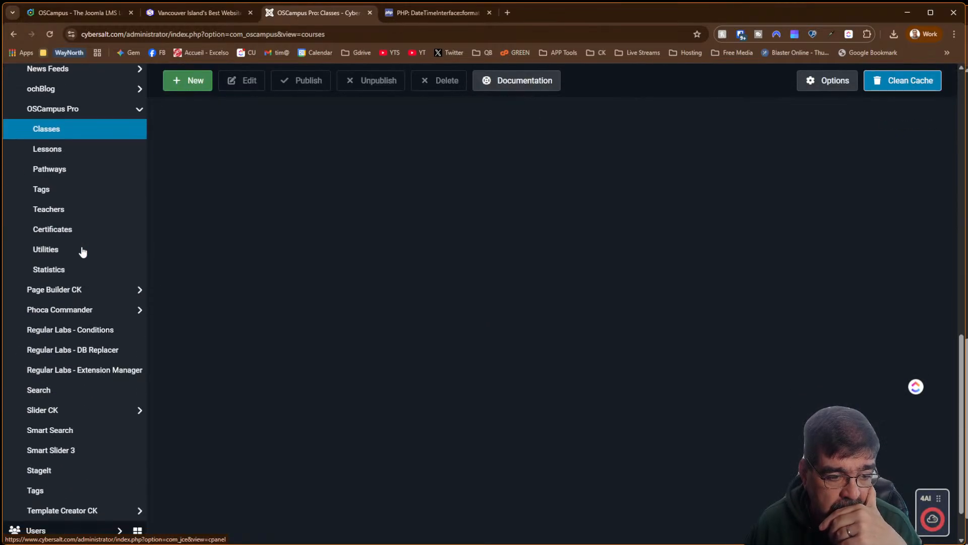
pyautogui.click(49, 190)
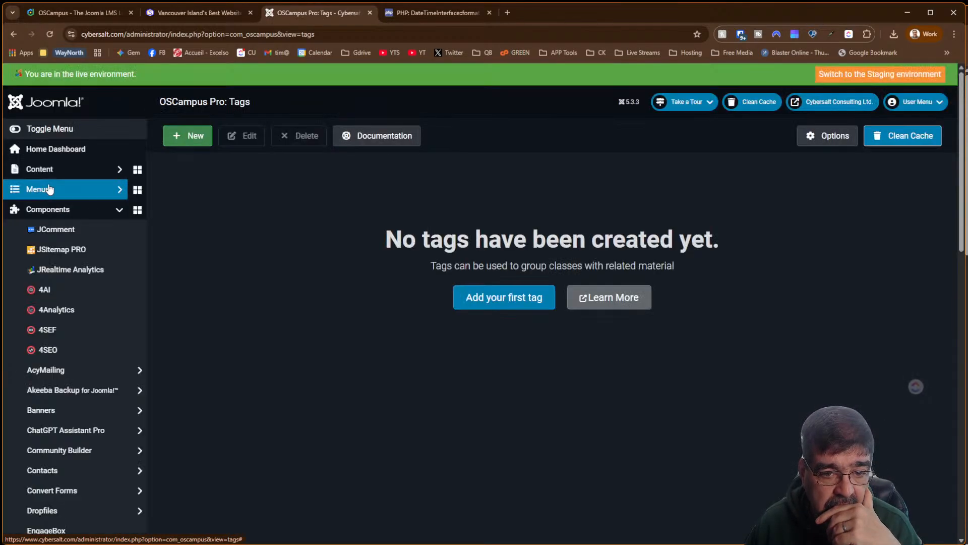
pyautogui.click(496, 299)
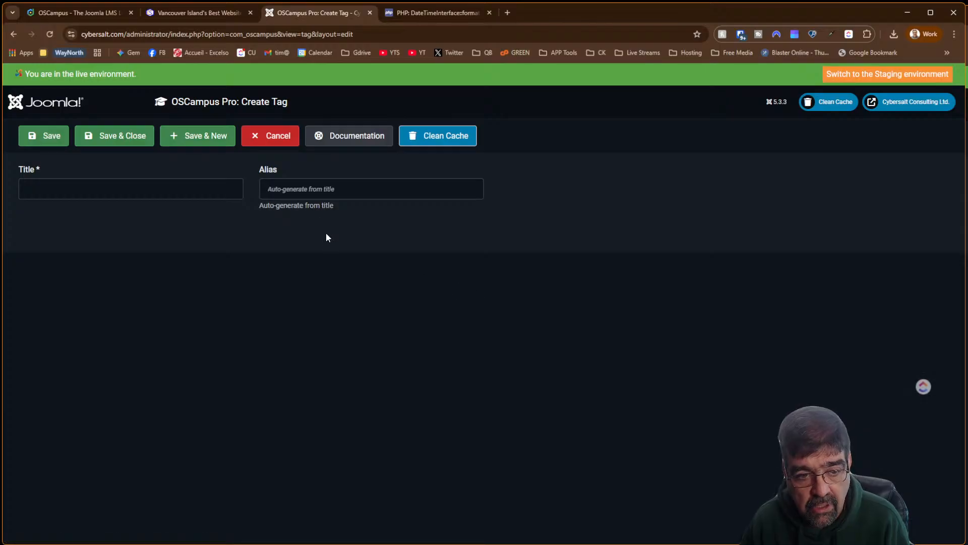
# Create the tags 'CK Extensions' and 'Joomla Templates' using Save & New, then close
pyautogui.click(113, 185)
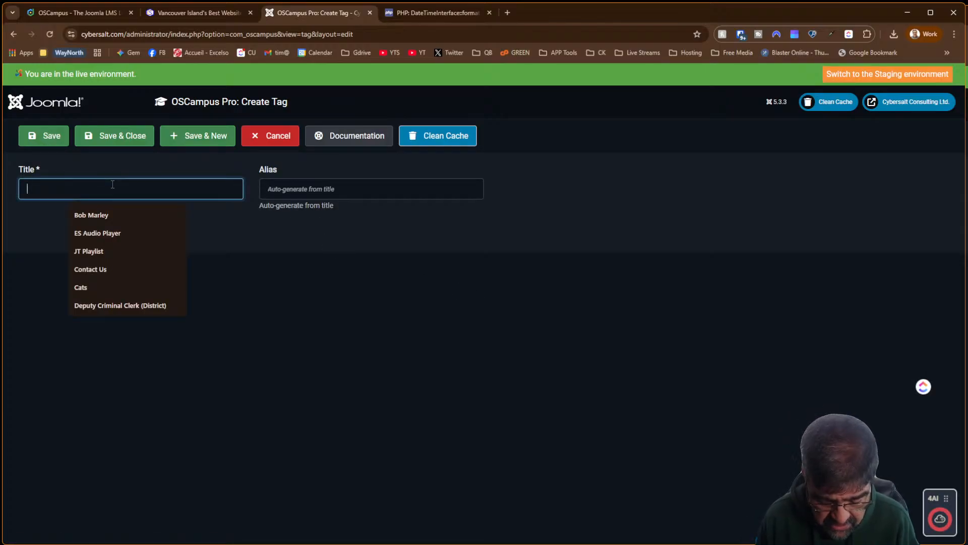
pyautogui.write('CK Ex')
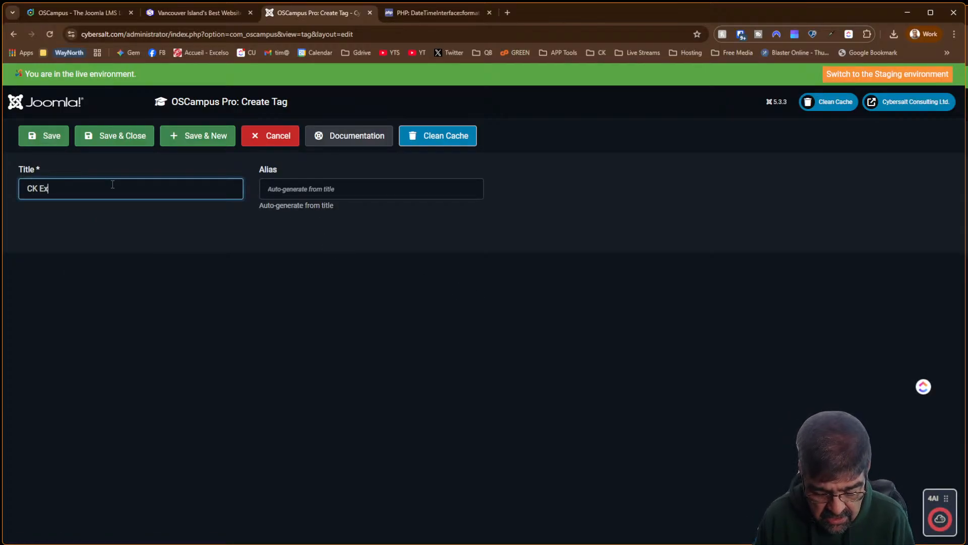
pyautogui.write('tenions')
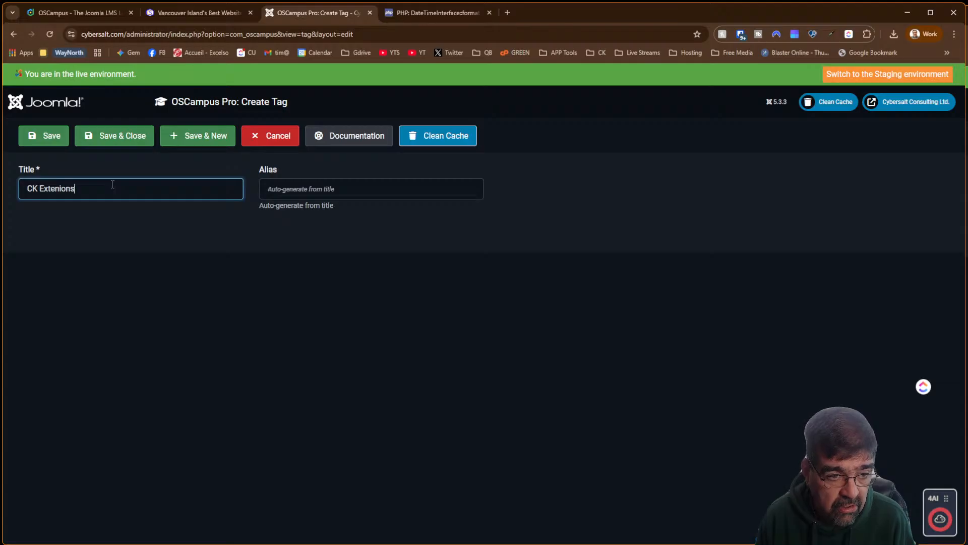
pyautogui.write('ion')
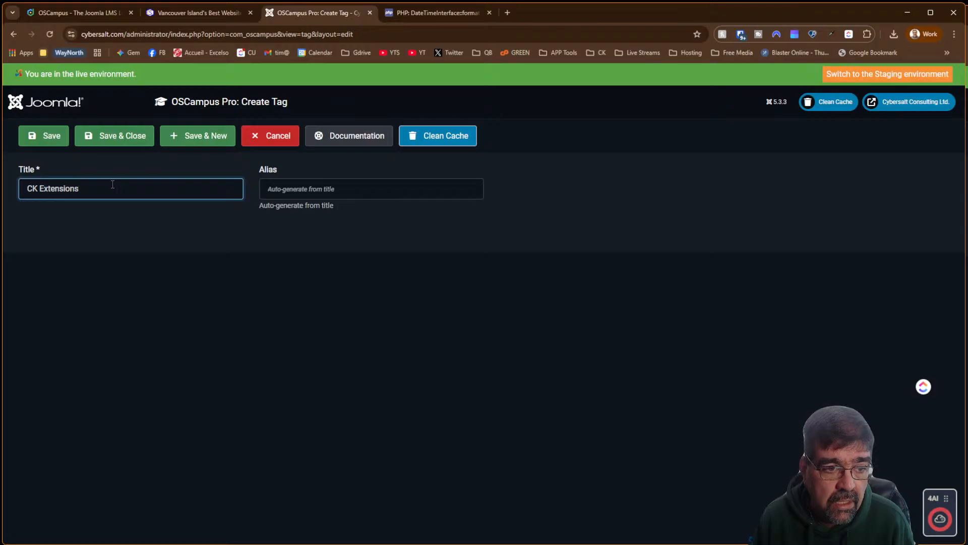
pyautogui.click(201, 146)
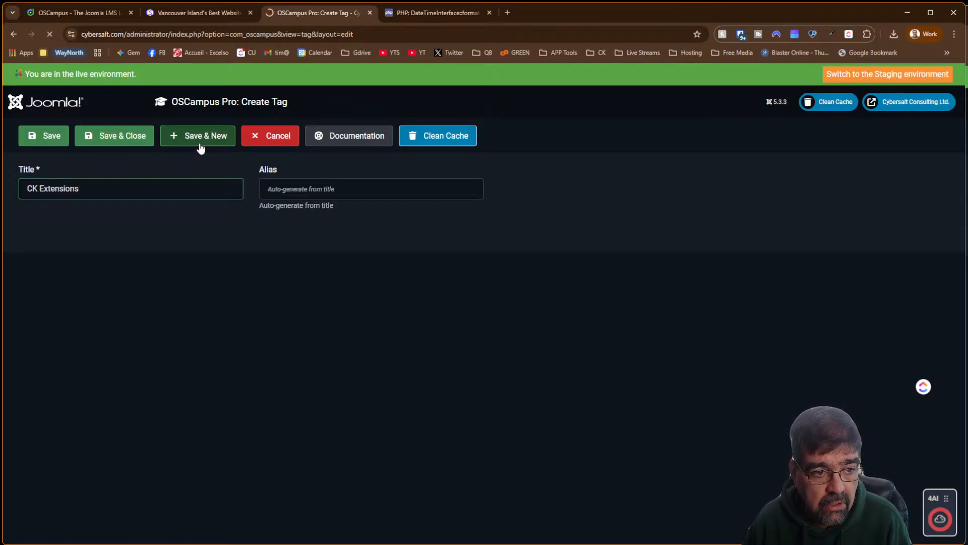
pyautogui.click(83, 233)
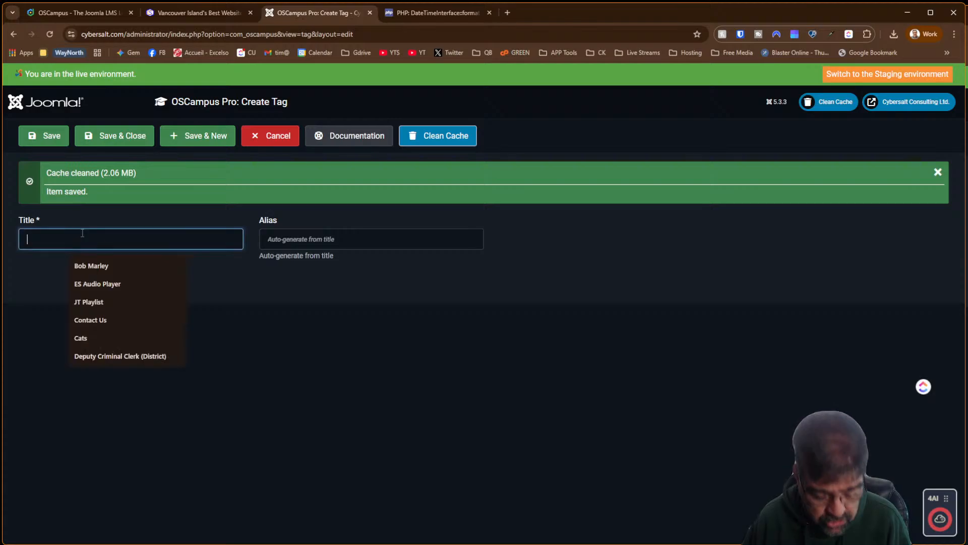
pyautogui.write('Joomla Te')
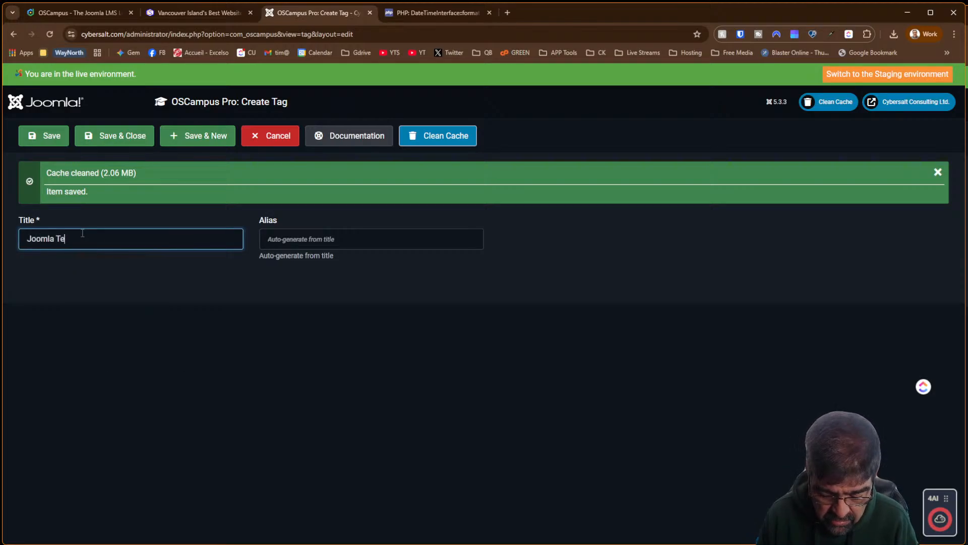
pyautogui.write('mplates')
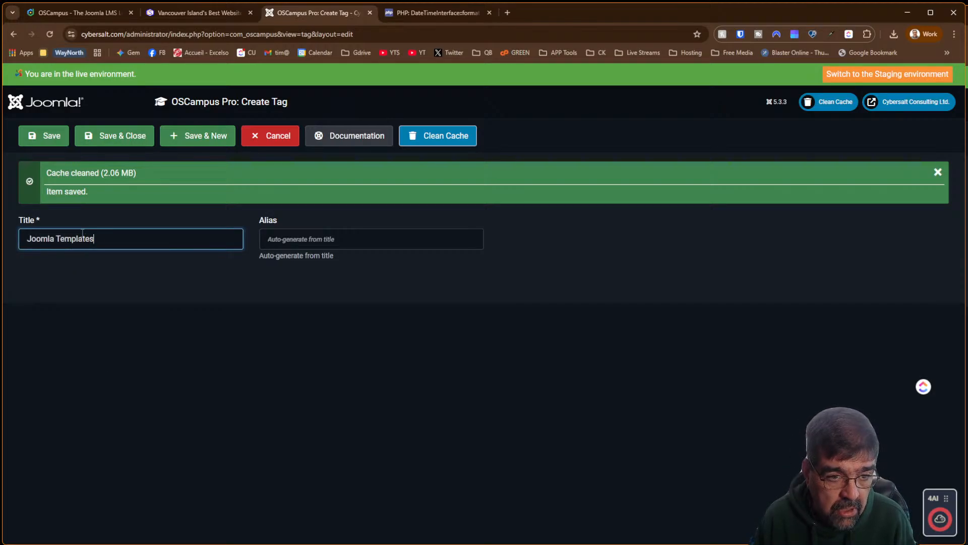
pyautogui.click(206, 138)
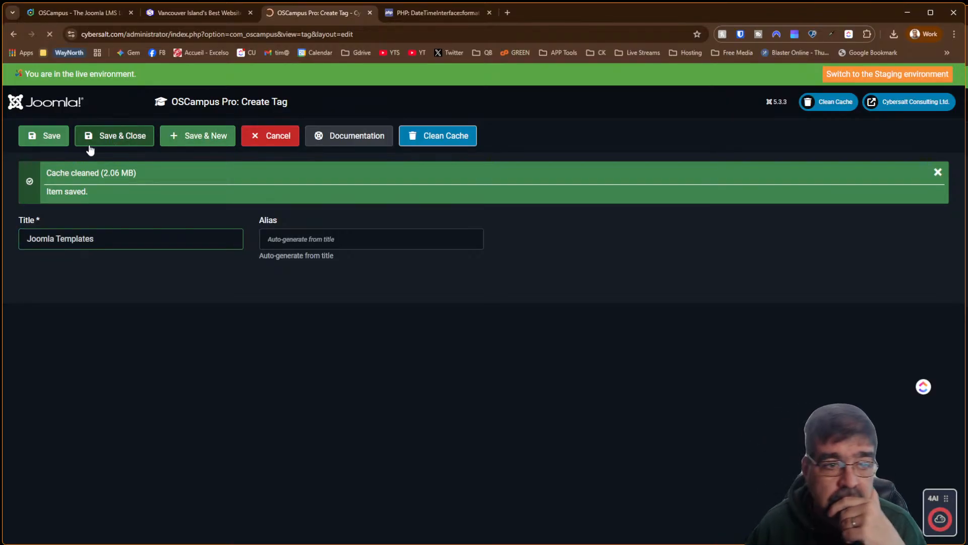
pyautogui.click(89, 144)
# Reopen the Template Creator CK class from the OSCampus Pro Classes list
pyautogui.scroll(-20, 80, 289)
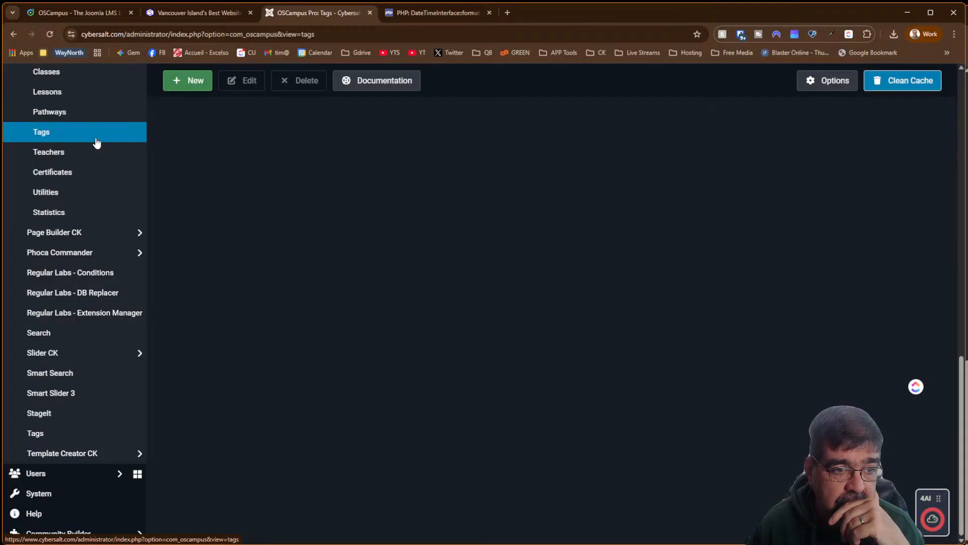
pyautogui.scroll(3, 96, 143)
pyautogui.click(62, 197)
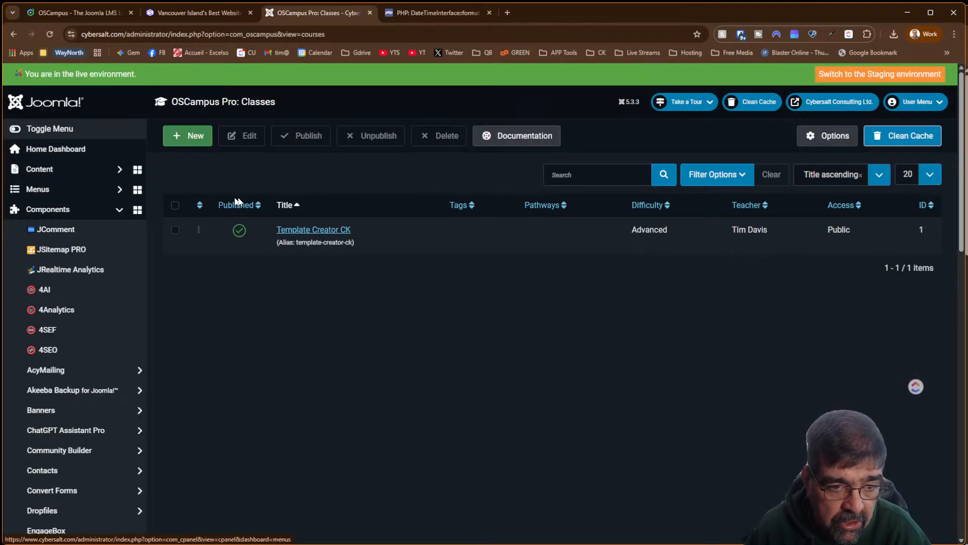
pyautogui.click(303, 231)
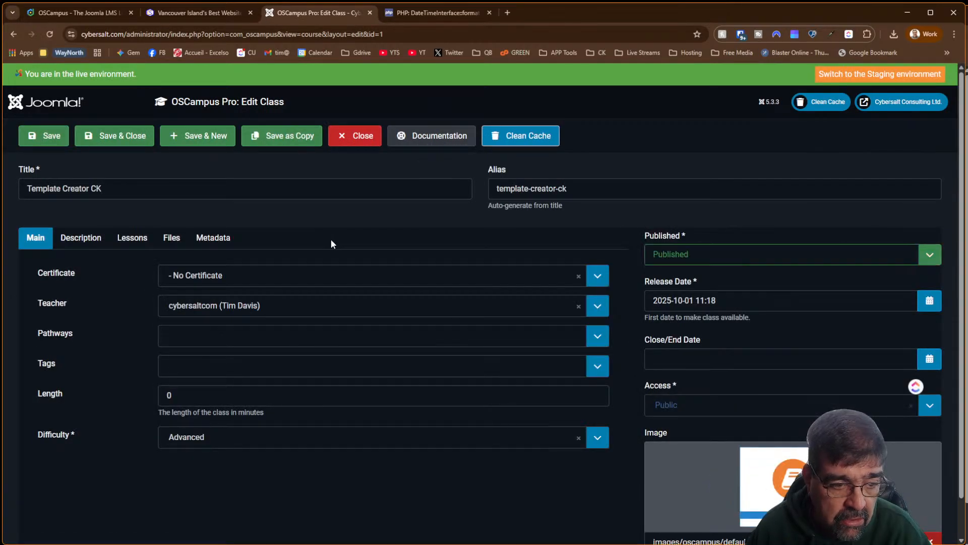
# Add the Joomla Templates and CK Extensions tags to the Template Creator CK class, then save and close
pyautogui.click(281, 369)
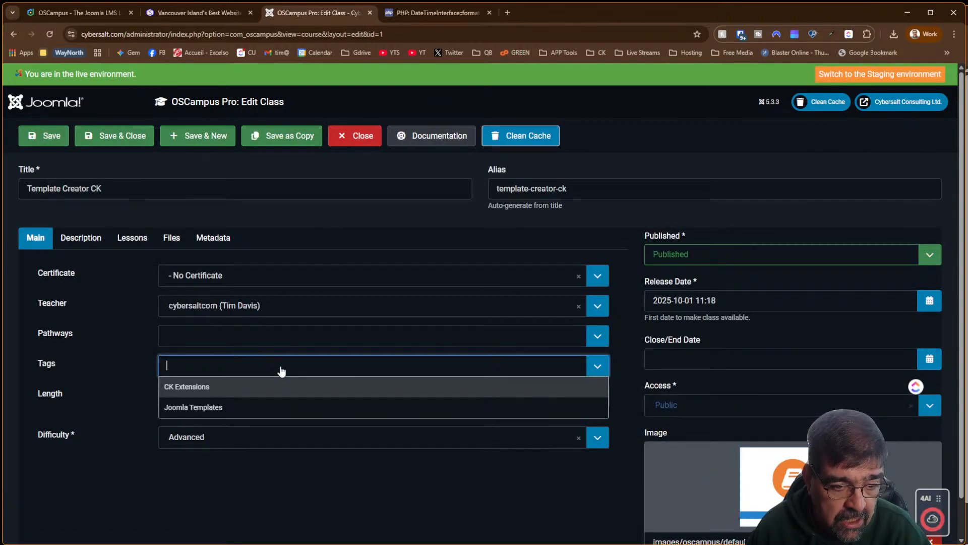
pyautogui.click(242, 407)
pyautogui.click(255, 392)
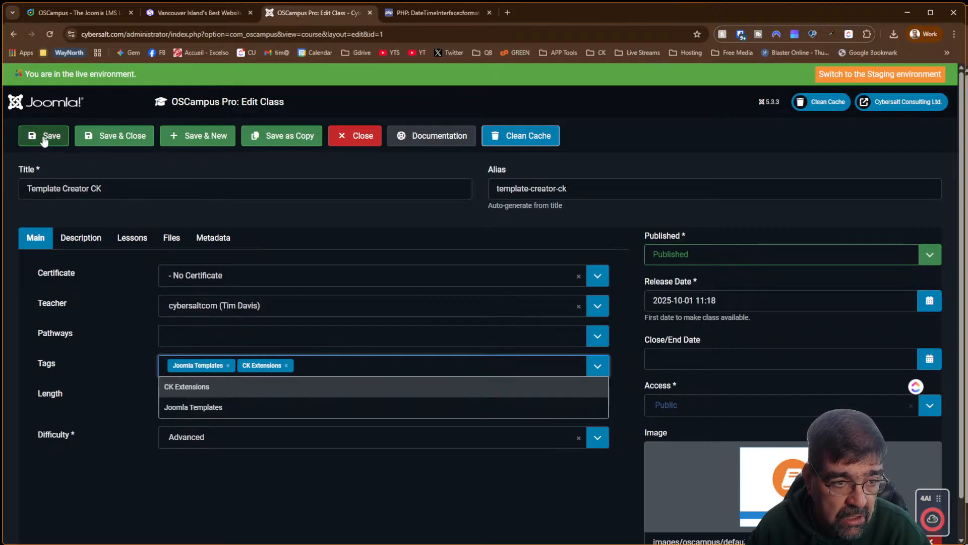
pyautogui.click(88, 140)
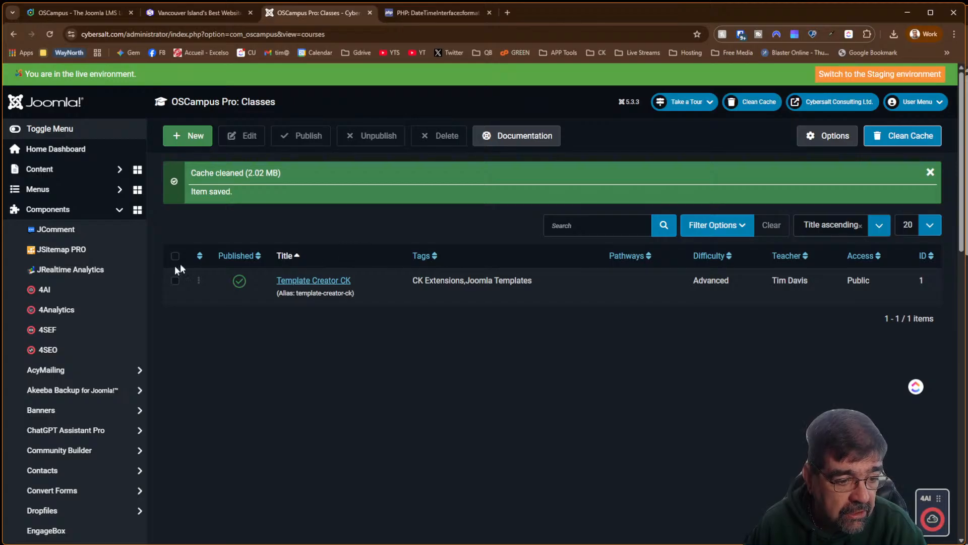
# Open the empty OSCampus Pro Lessons list and maximise a second New Tab browser window
pyautogui.scroll(-5, 117, 280)
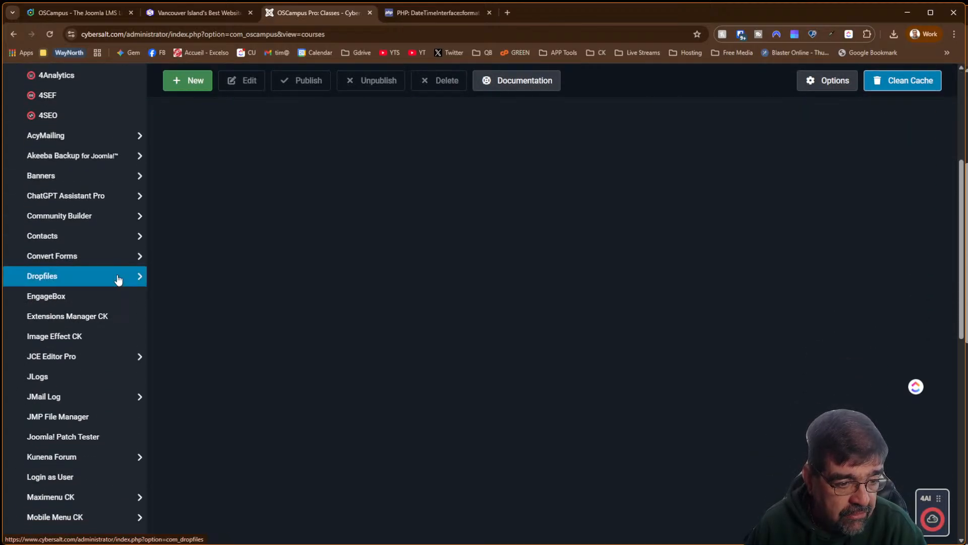
pyautogui.scroll(-5, 117, 279)
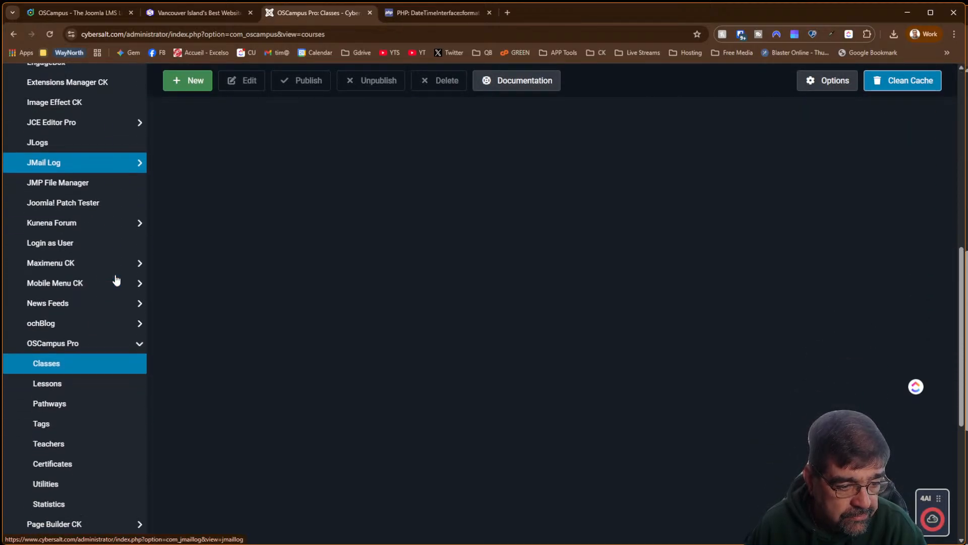
pyautogui.click(58, 390)
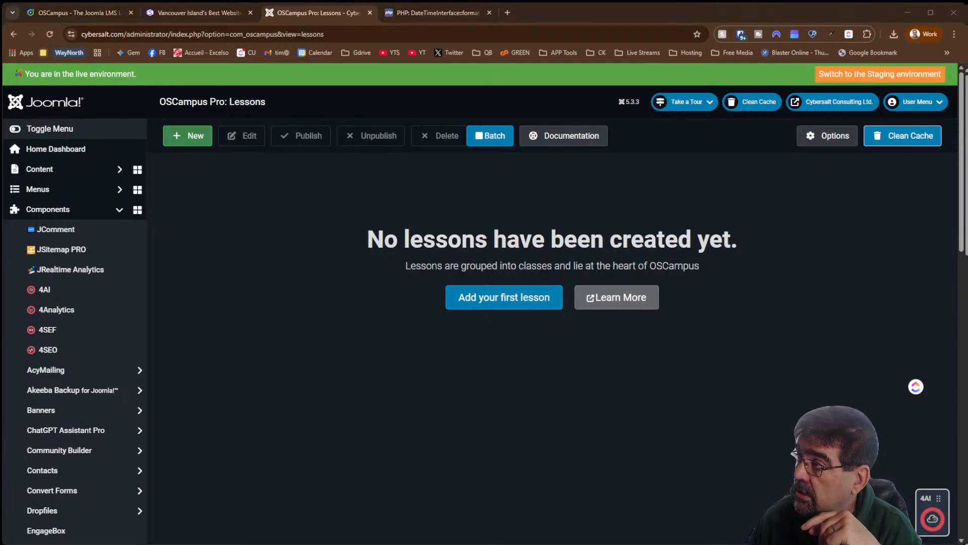
pyautogui.moveTo(967, 140); pyautogui.dragTo(505, 53)
pyautogui.moveTo(256, 54); pyautogui.dragTo(256, 53)
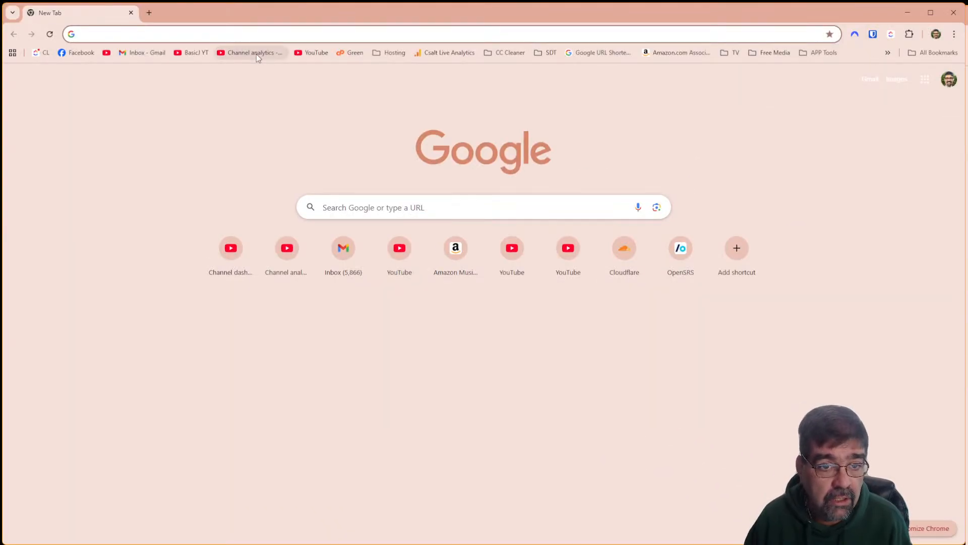
# In YouTube Studio, find the Template Creator CK custom CSS video by searching 'template' and copy its link
pyautogui.click(196, 52)
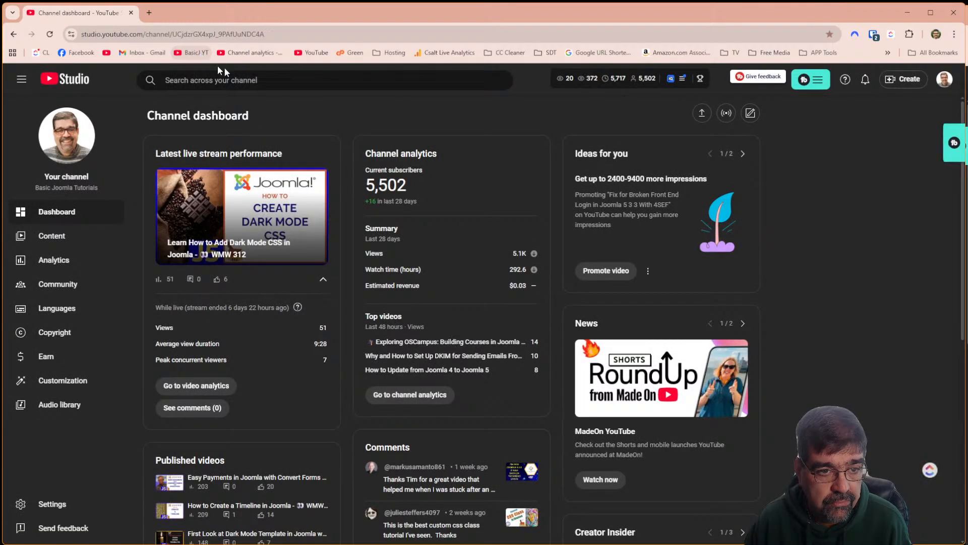
pyautogui.click(294, 89)
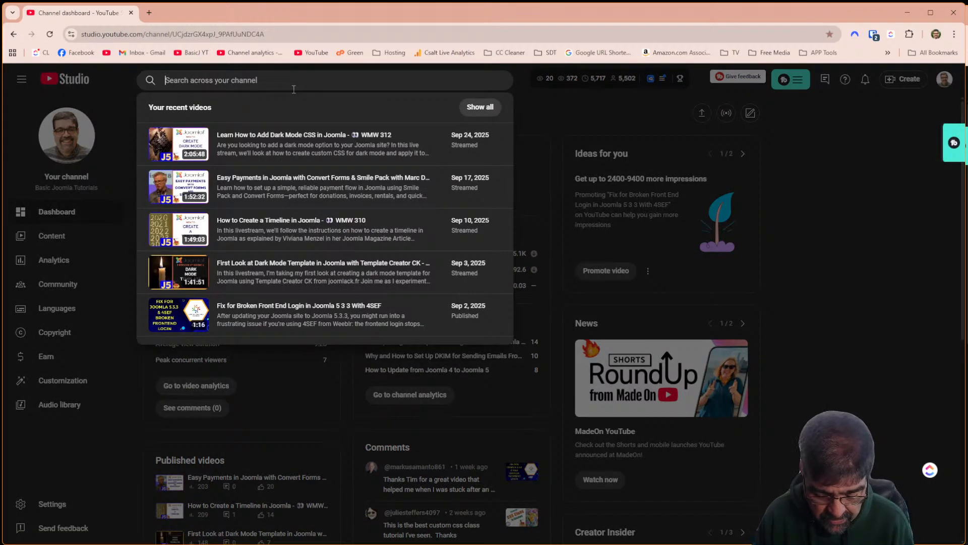
pyautogui.write('template')
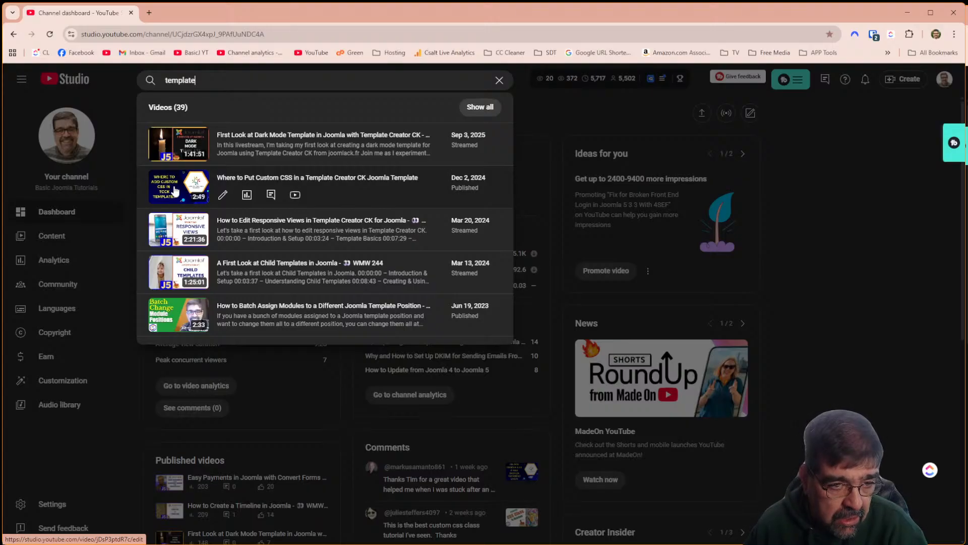
pyautogui.click(221, 196)
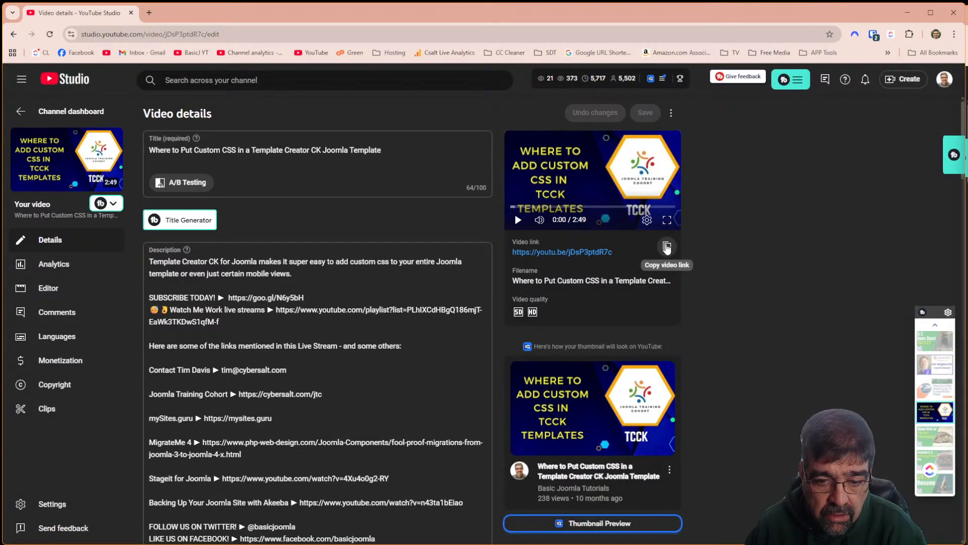
pyautogui.click(666, 247)
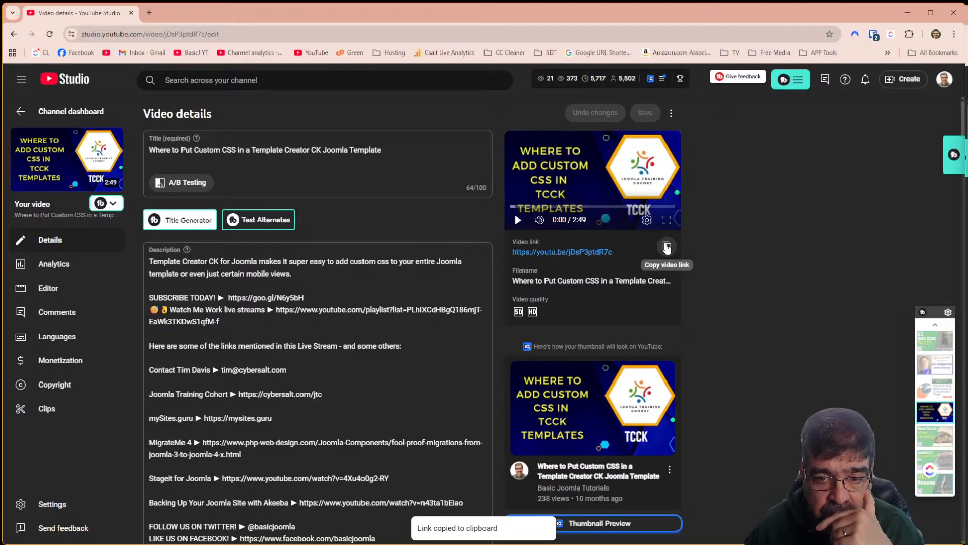
pyautogui.click(149, 12)
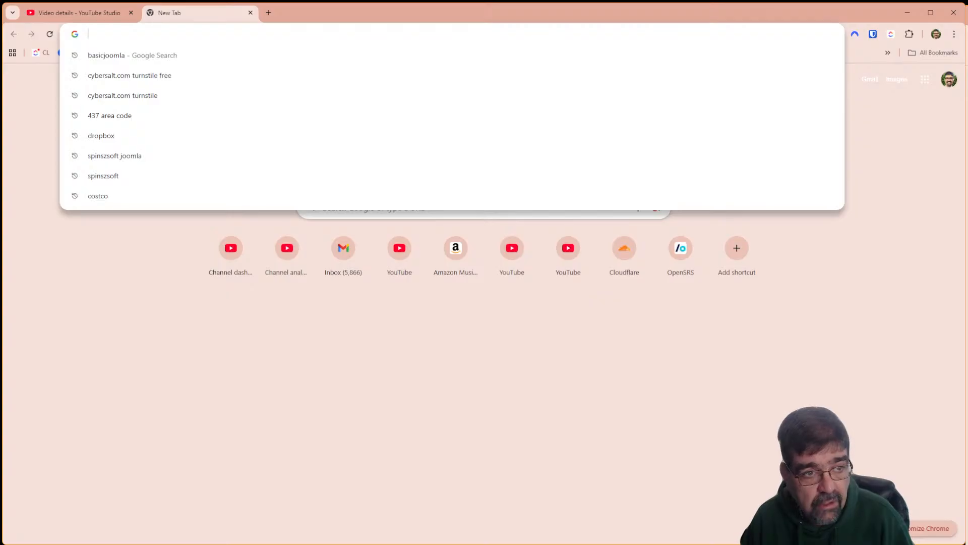
# Open the video from its link, pause it, and copy its YouTube share link without a start time
pyautogui.hotkey('ctrl', 'v')
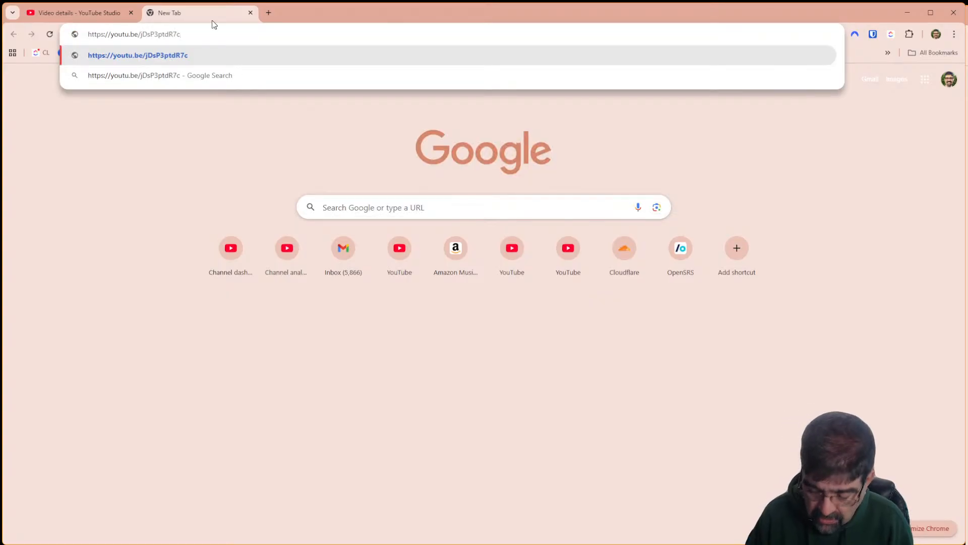
pyautogui.press('Return')
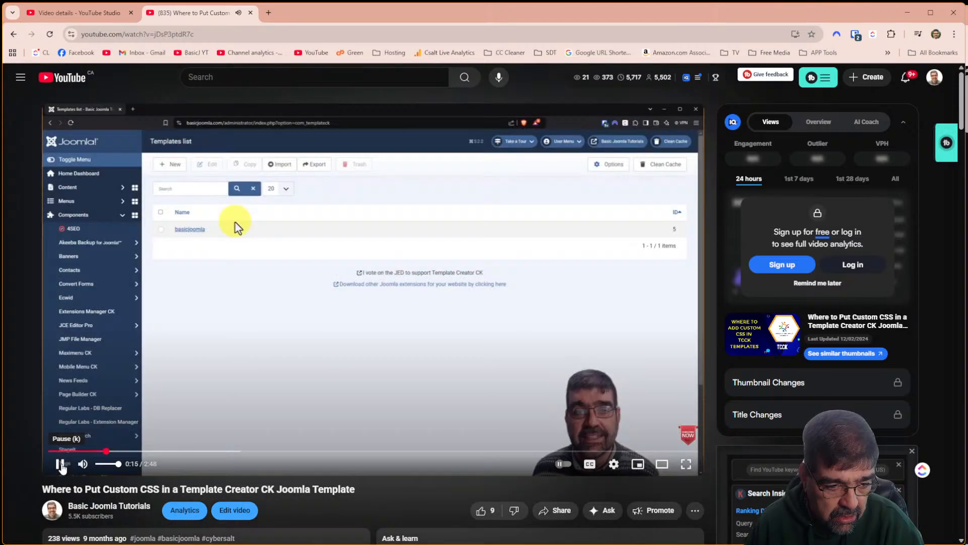
pyautogui.click(60, 464)
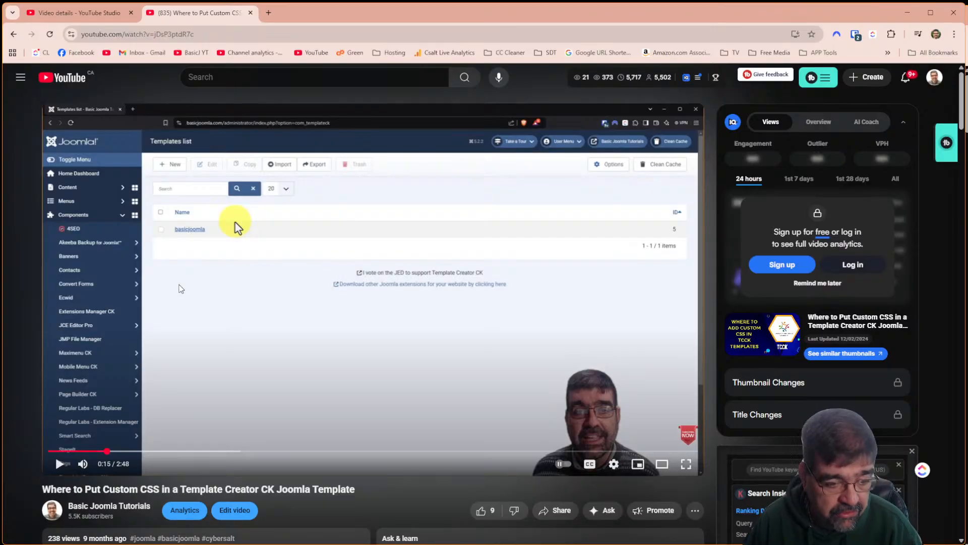
pyautogui.scroll(-5, 581, 331)
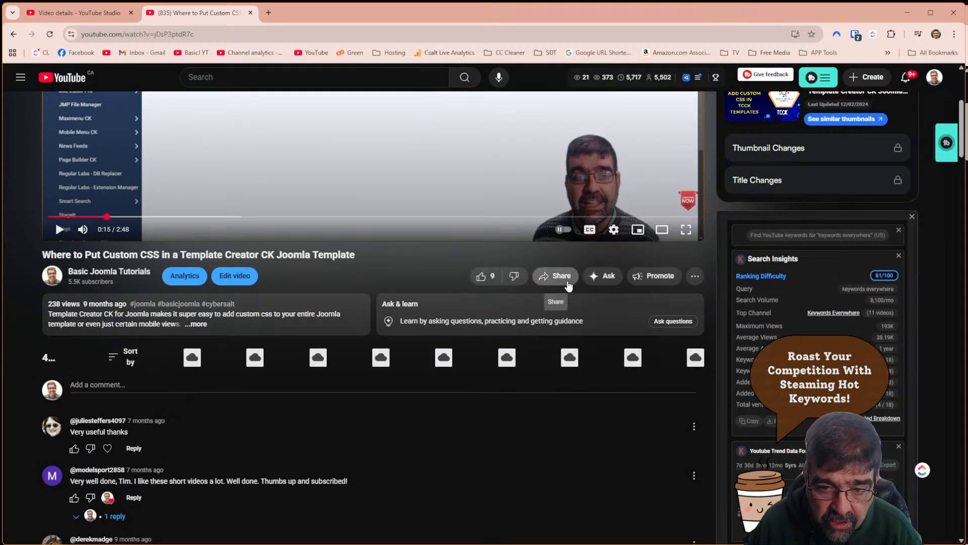
pyautogui.click(559, 276)
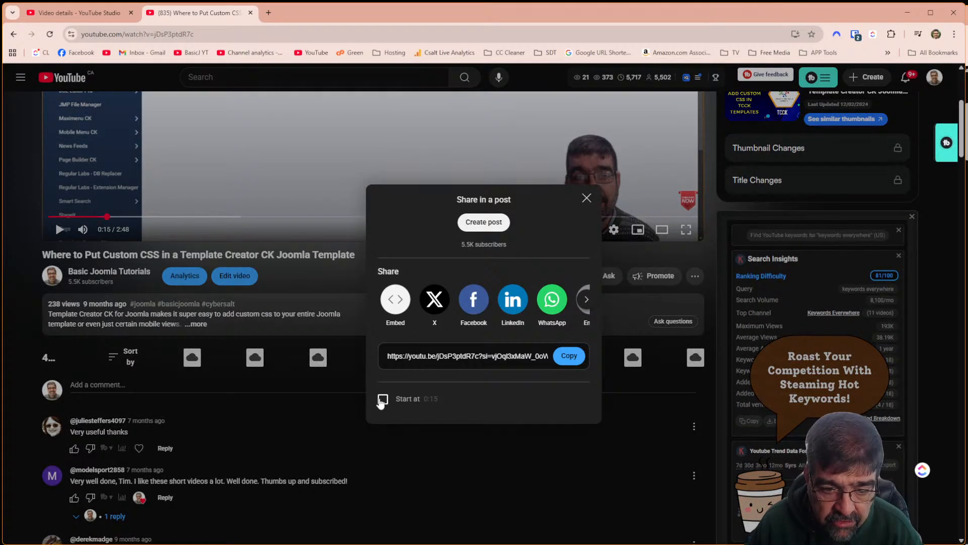
pyautogui.click(383, 399)
pyautogui.click(488, 359)
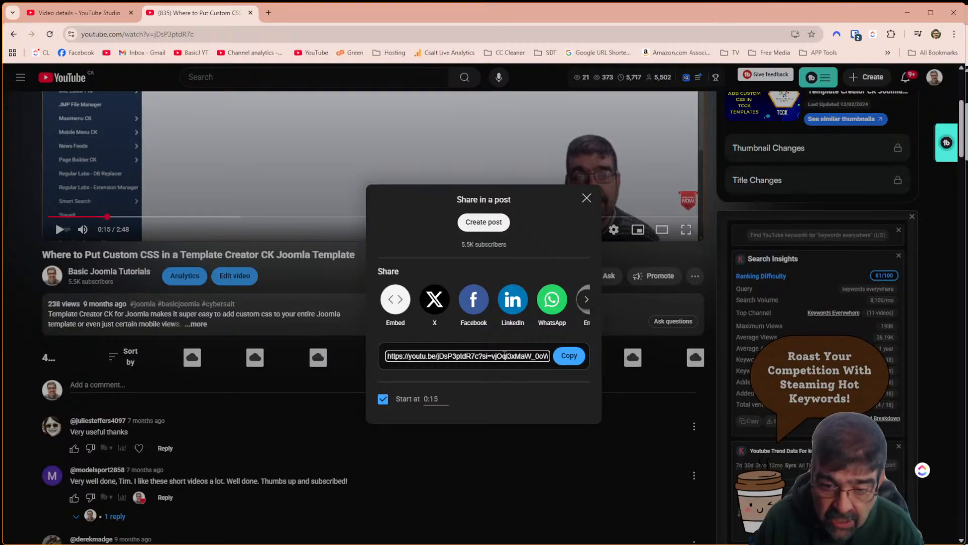
pyautogui.press('End')
pyautogui.moveTo(505, 355); pyautogui.dragTo(551, 362)
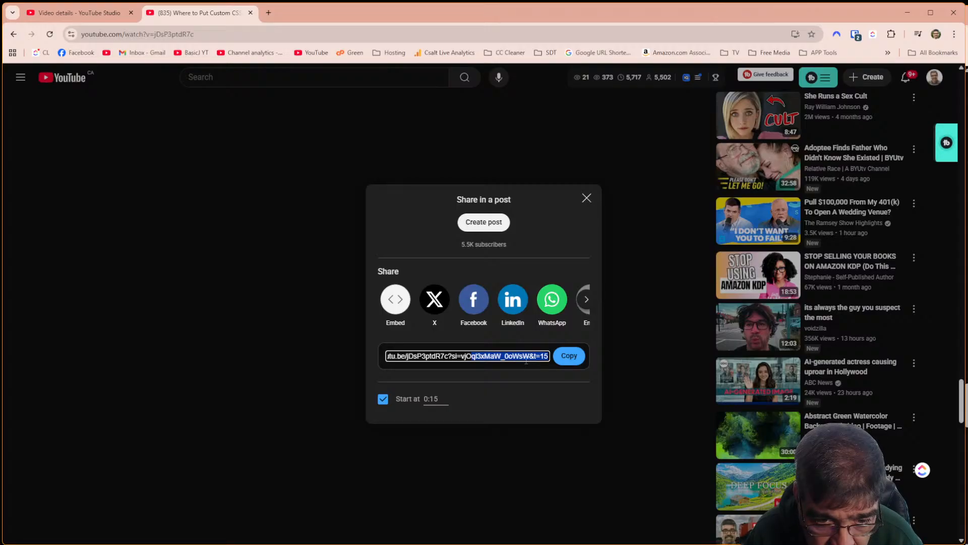
pyautogui.click(564, 367)
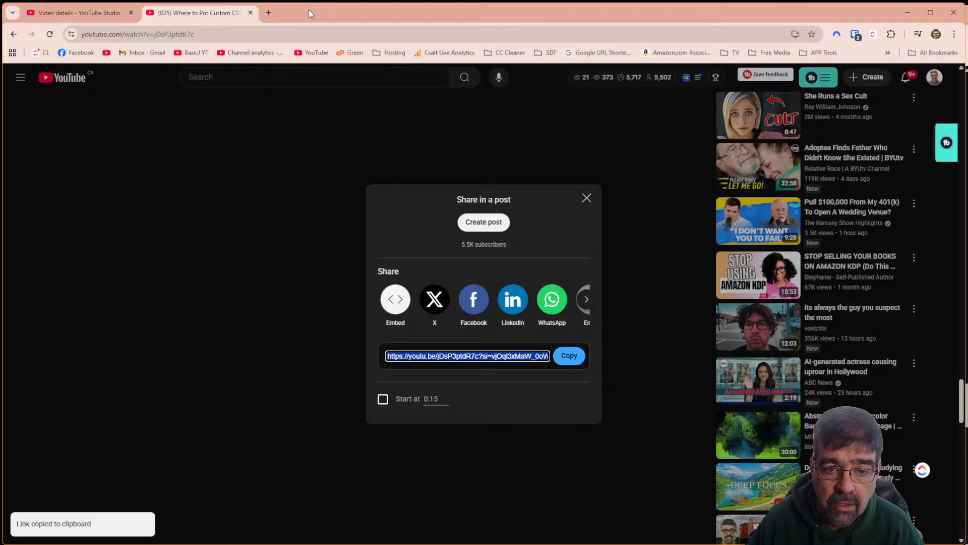
# Copy the video's full title from its Studio details and return to Joomla
pyautogui.click(83, 12)
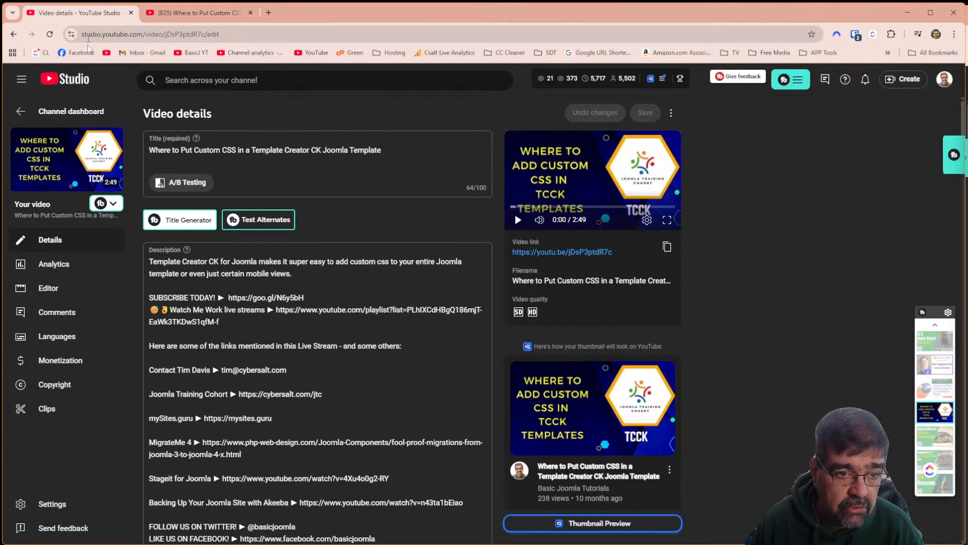
pyautogui.moveTo(151, 151); pyautogui.dragTo(385, 149)
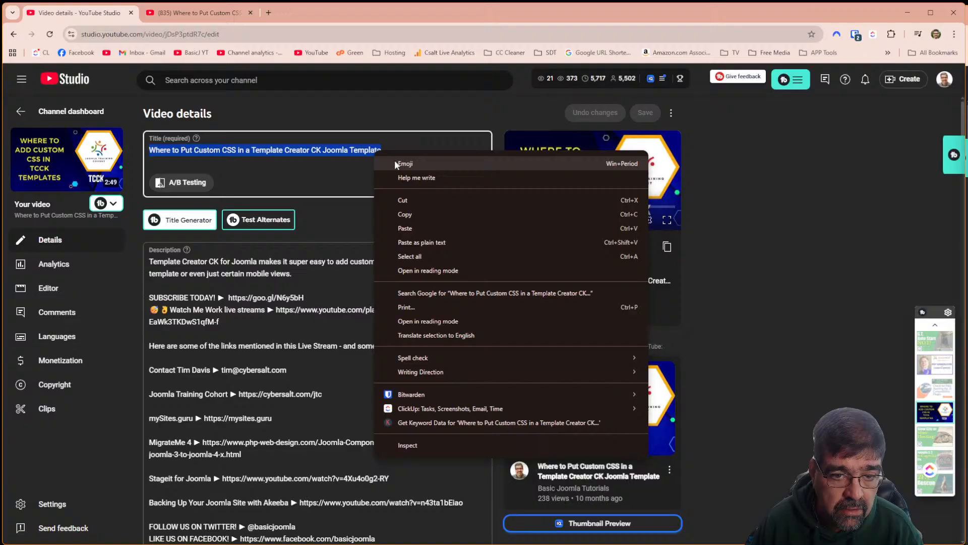
pyautogui.click(414, 212)
pyautogui.hotkey('alt', 'Tab')
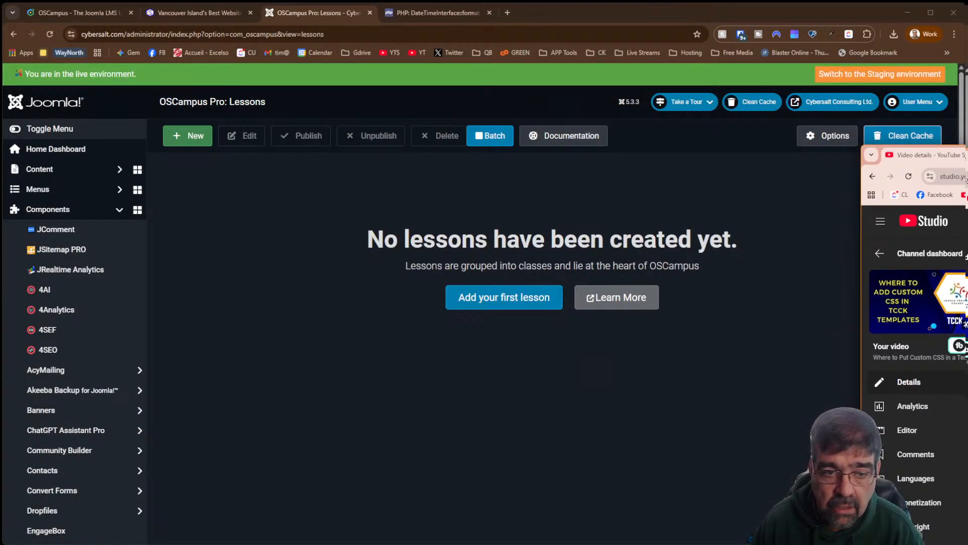
# Create a new lesson titled with the pasted video title, minus the trailing 'Joomla Template'
pyautogui.click(496, 312)
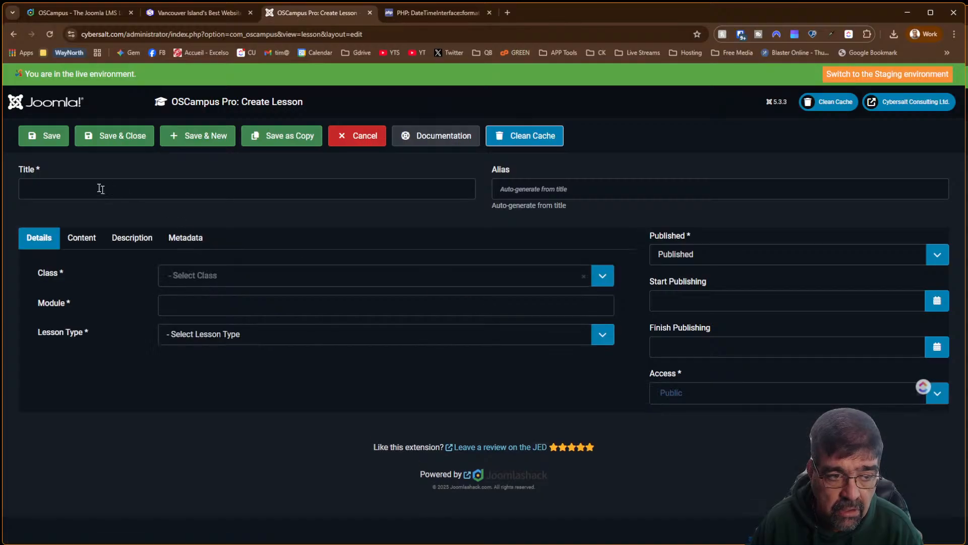
pyautogui.click(78, 186)
pyautogui.hotkey('ctrl', 'v')
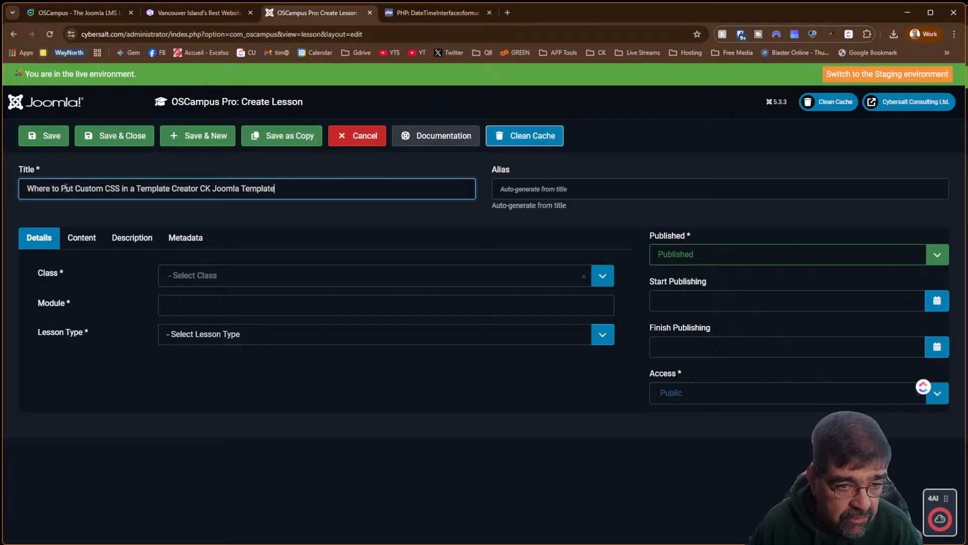
pyautogui.moveTo(212, 189); pyautogui.dragTo(298, 187)
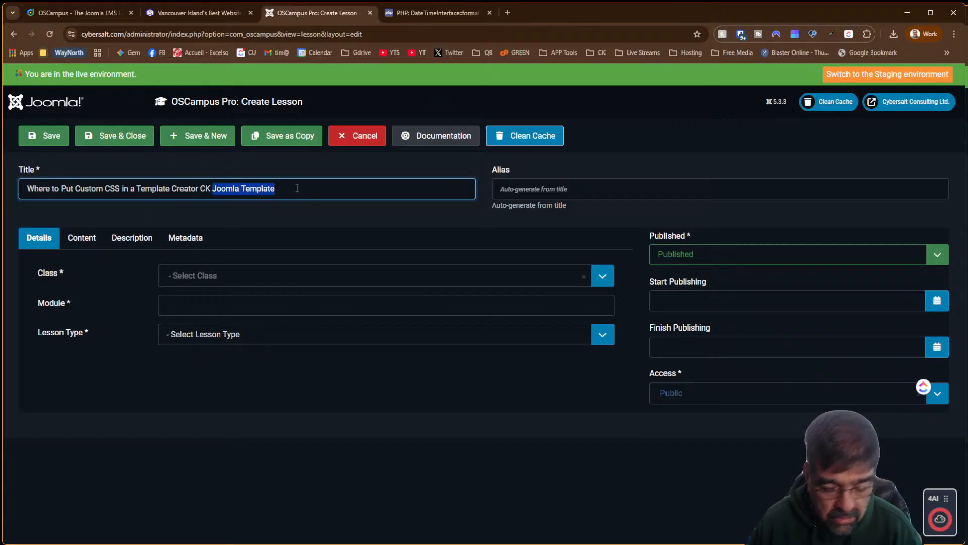
pyautogui.press('BackSpace')
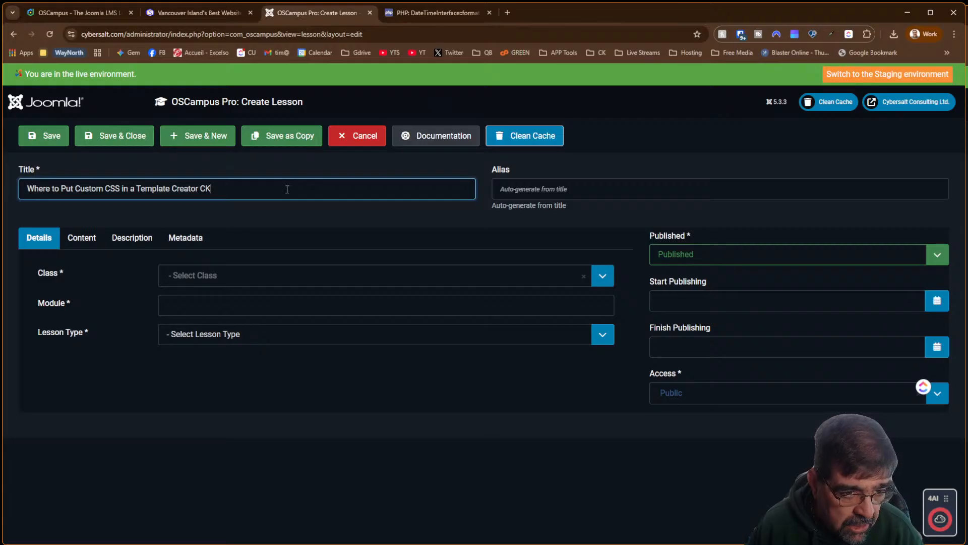
# Assign the lesson to the Template Creator CK class as a URL Embed type and attempt saving
pyautogui.click(230, 281)
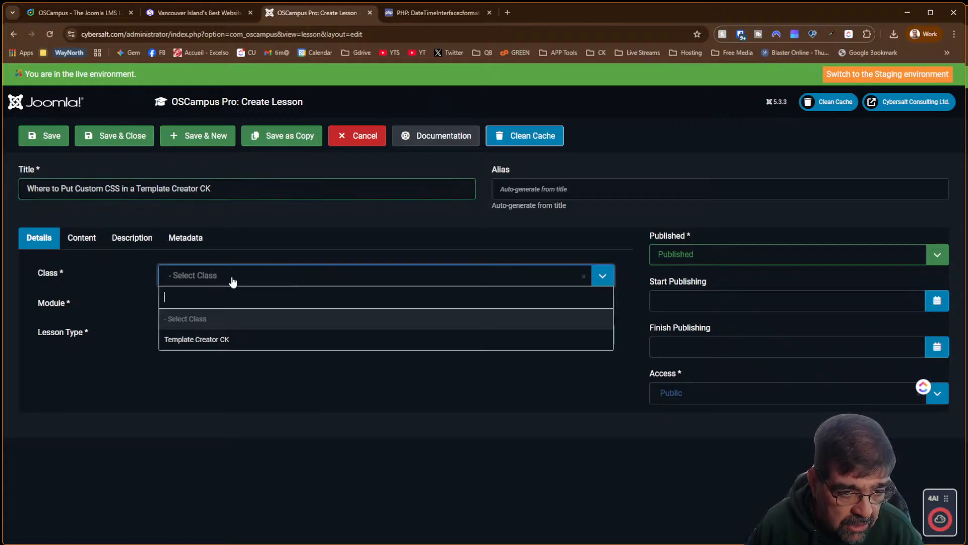
pyautogui.click(217, 340)
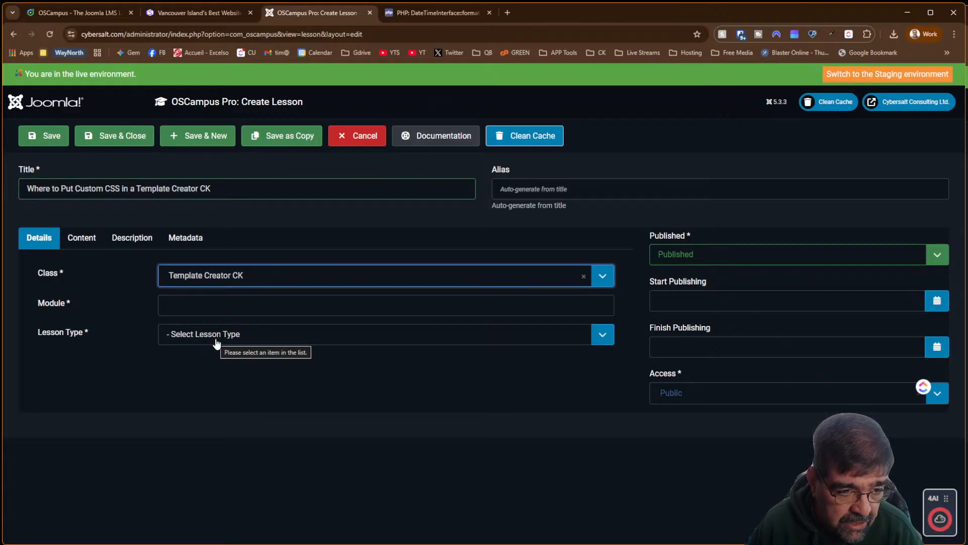
pyautogui.click(219, 304)
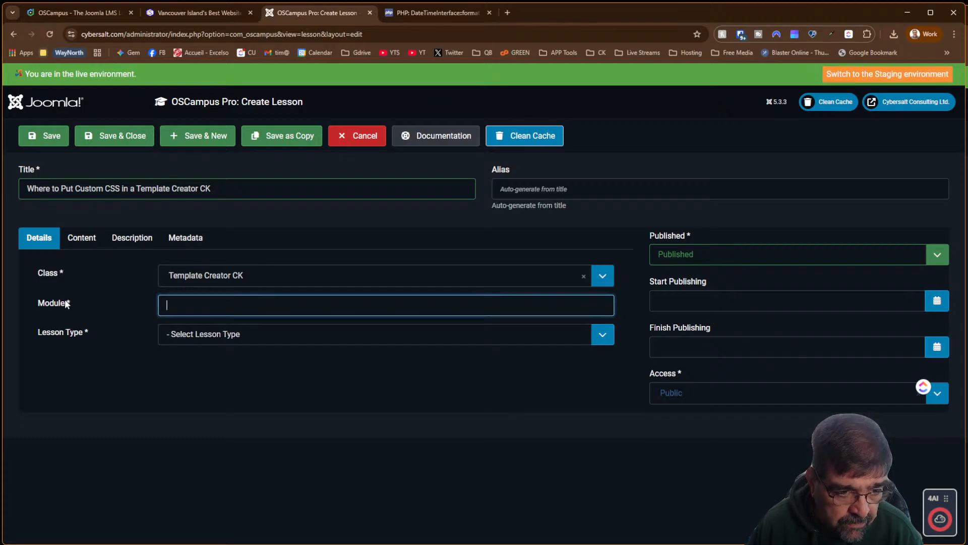
pyautogui.click(218, 339)
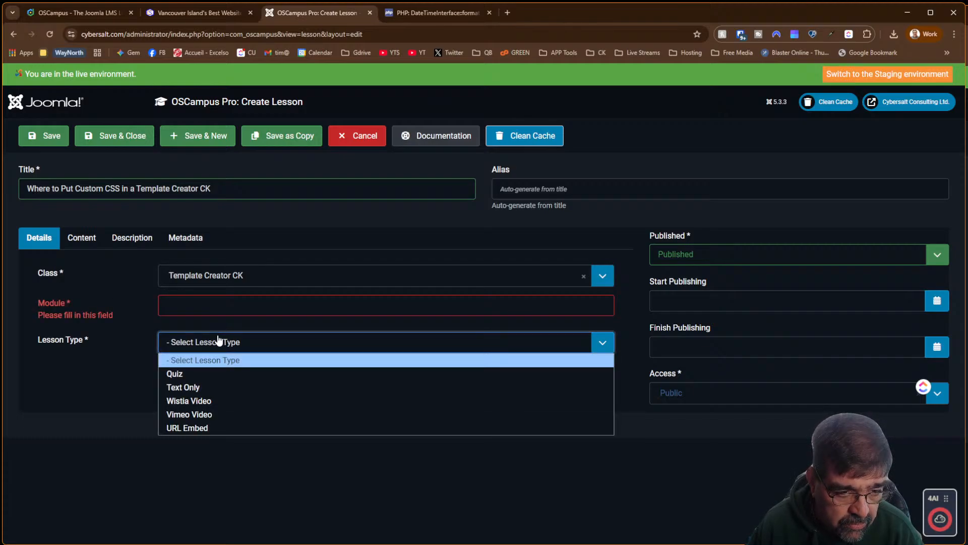
pyautogui.click(228, 428)
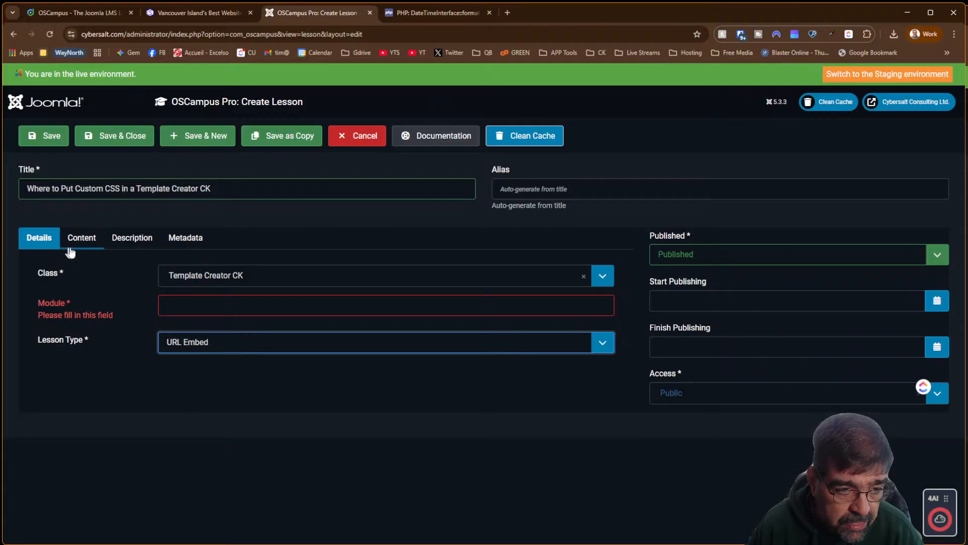
pyautogui.click(45, 132)
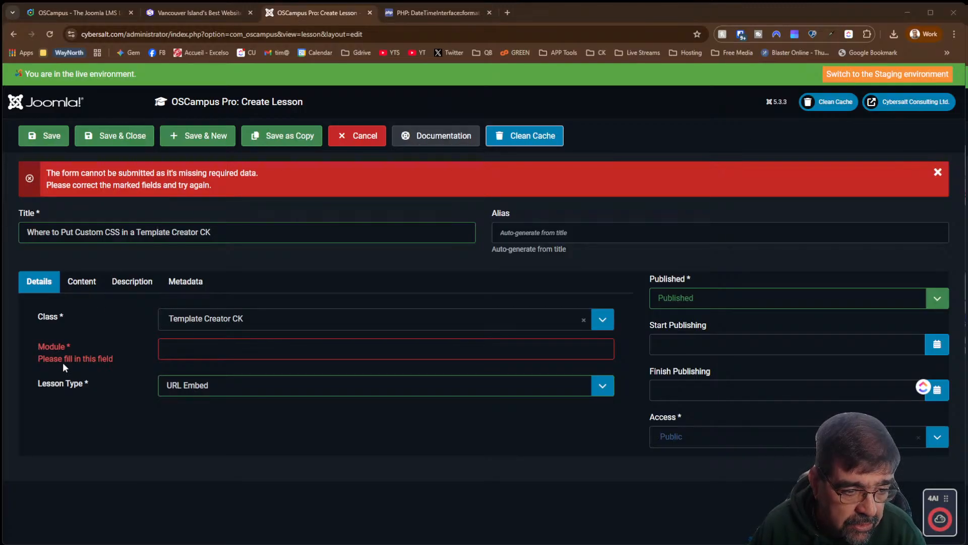
pyautogui.click(197, 353)
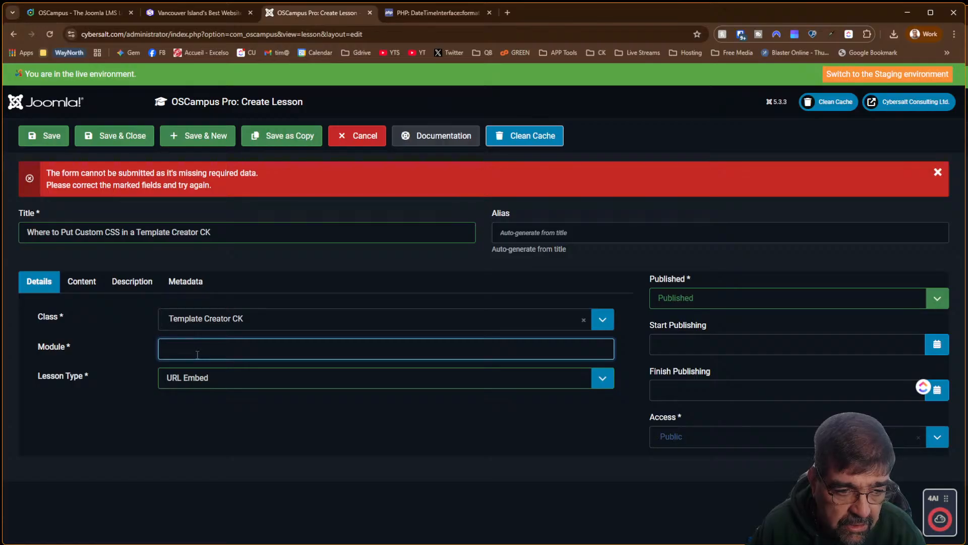
# Enter 'module?' as the Module, save, and set the lesson URL to the YouTube video link
pyautogui.write('modu')
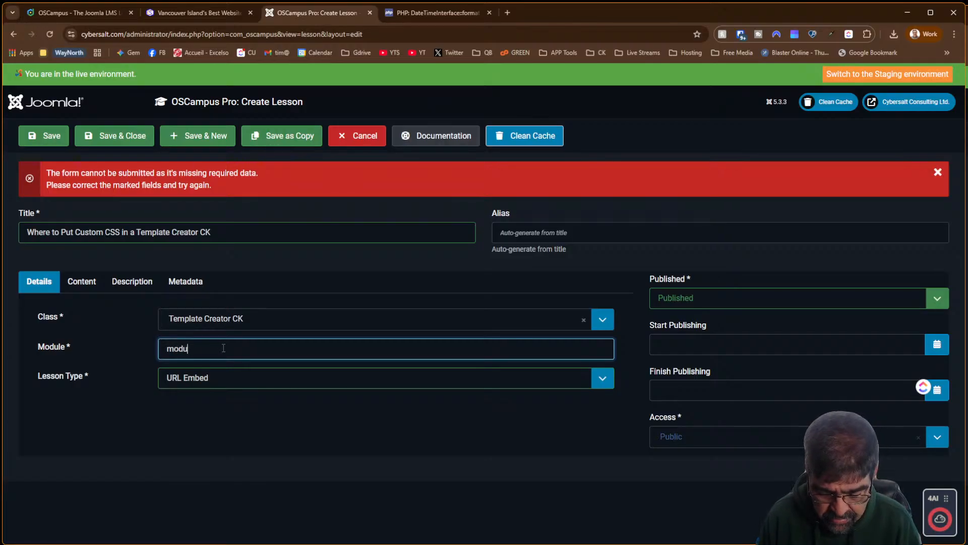
pyautogui.write('le?')
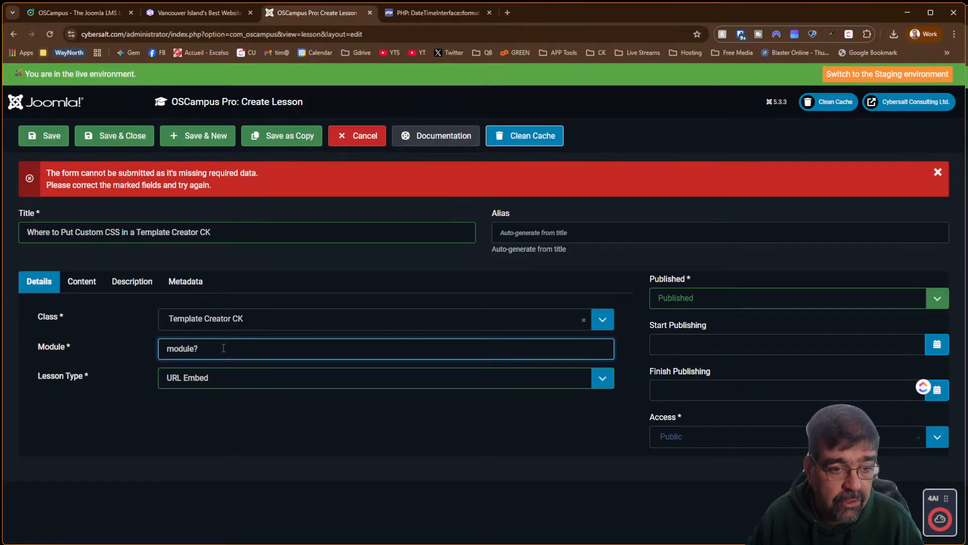
pyautogui.click(44, 137)
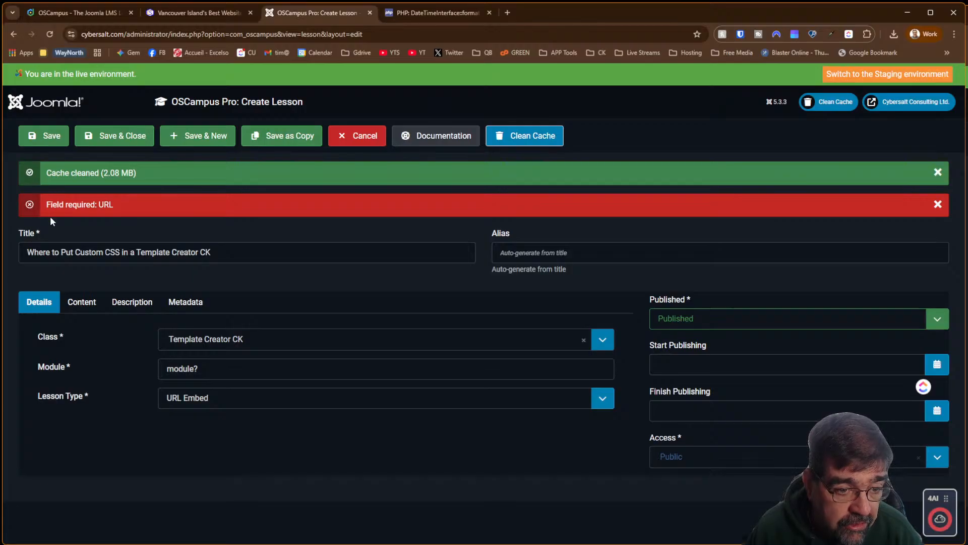
pyautogui.click(78, 304)
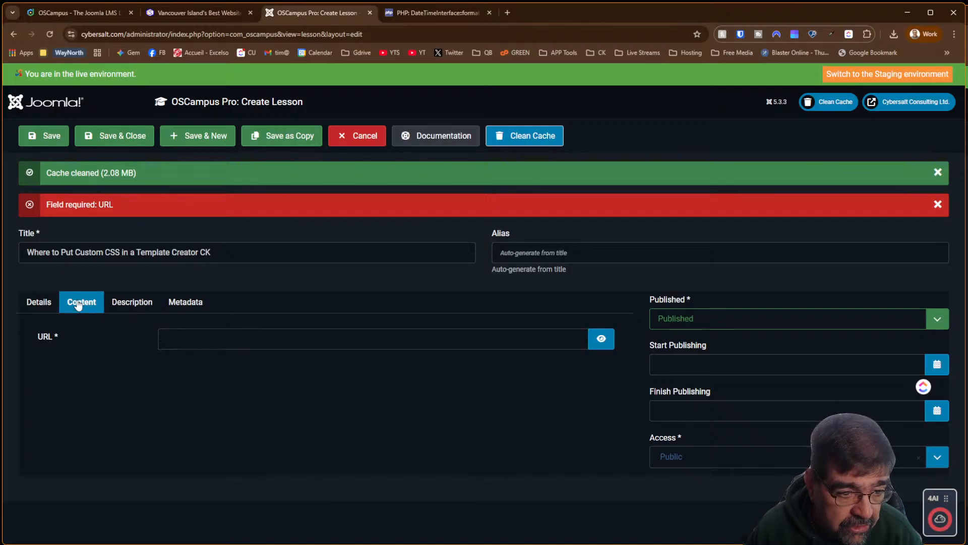
pyautogui.click(179, 333)
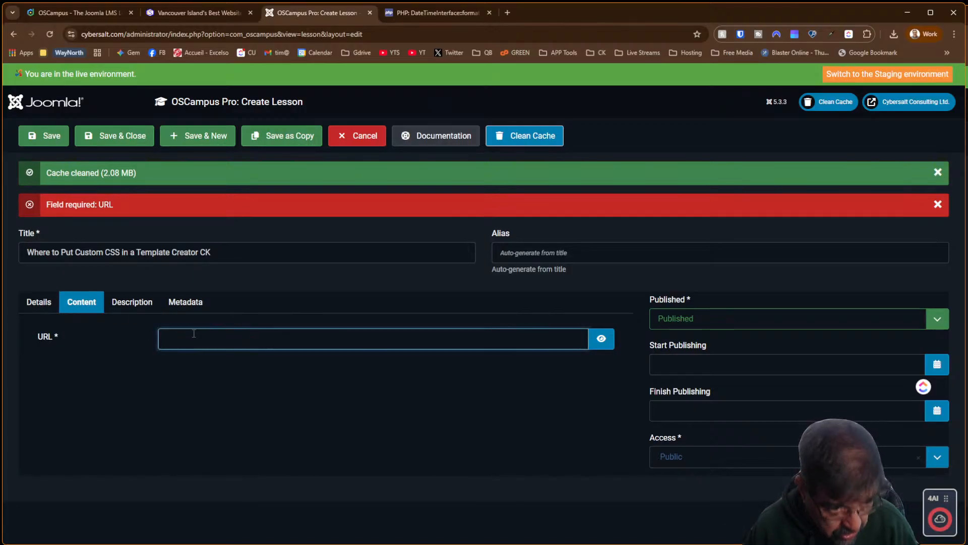
pyautogui.hotkey('ctrl', 'v')
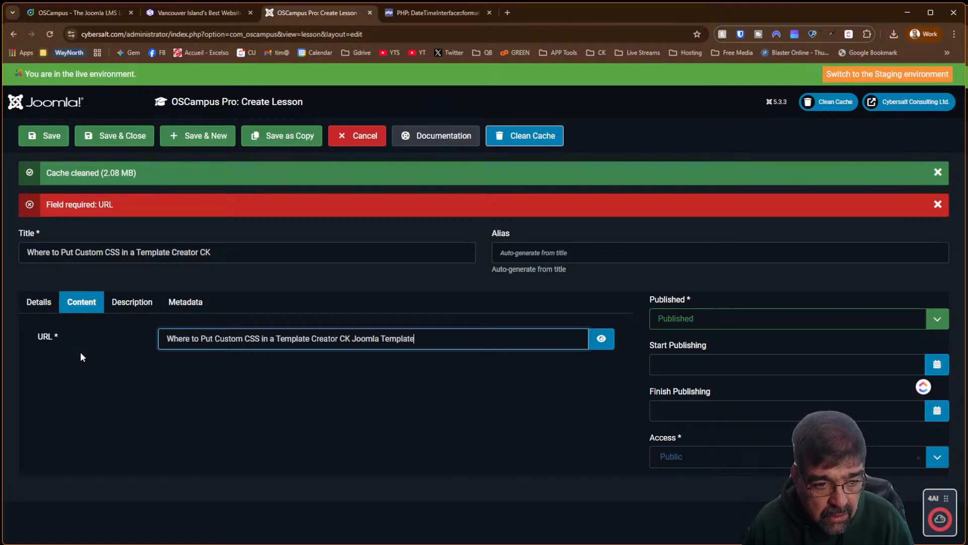
pyautogui.hotkey('ctrl', 'z')
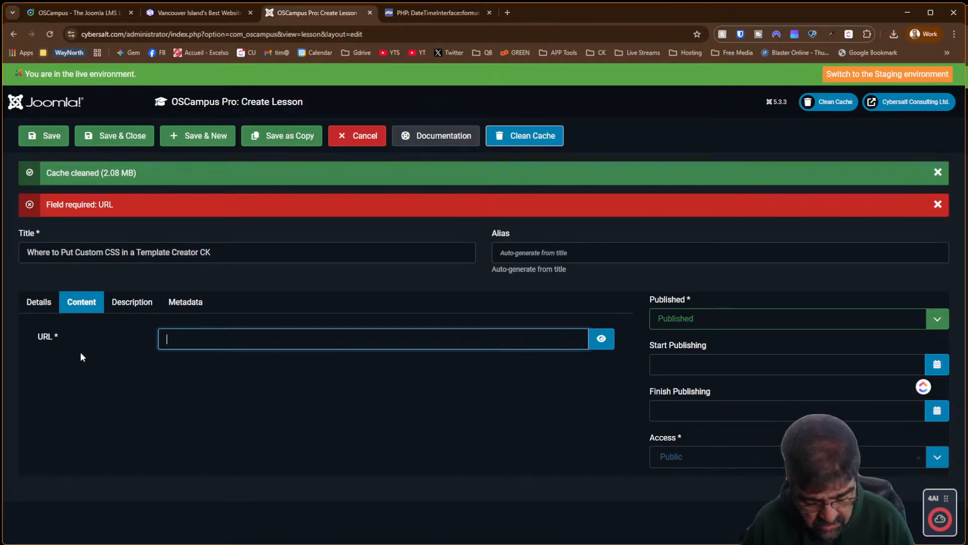
pyautogui.press('super+v')
pyautogui.click(258, 486)
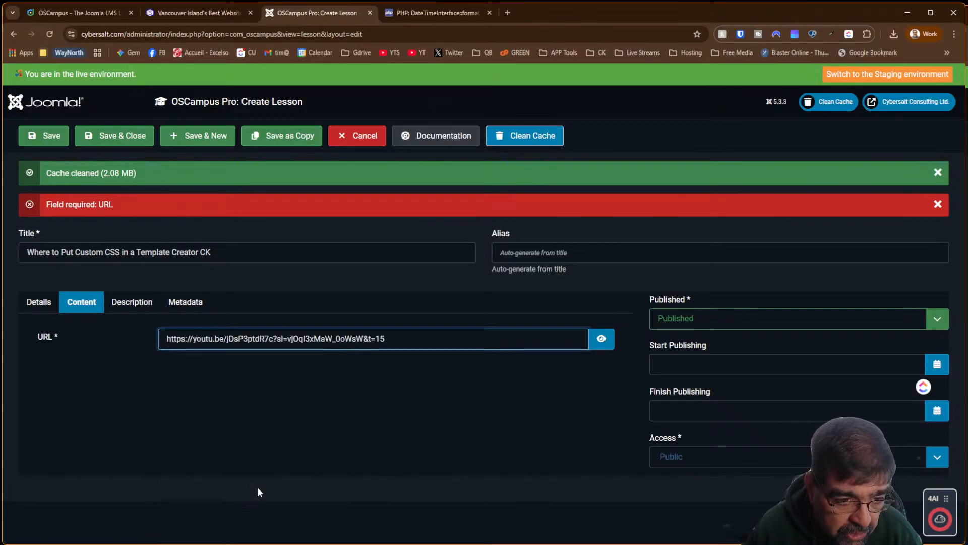
pyautogui.click(126, 305)
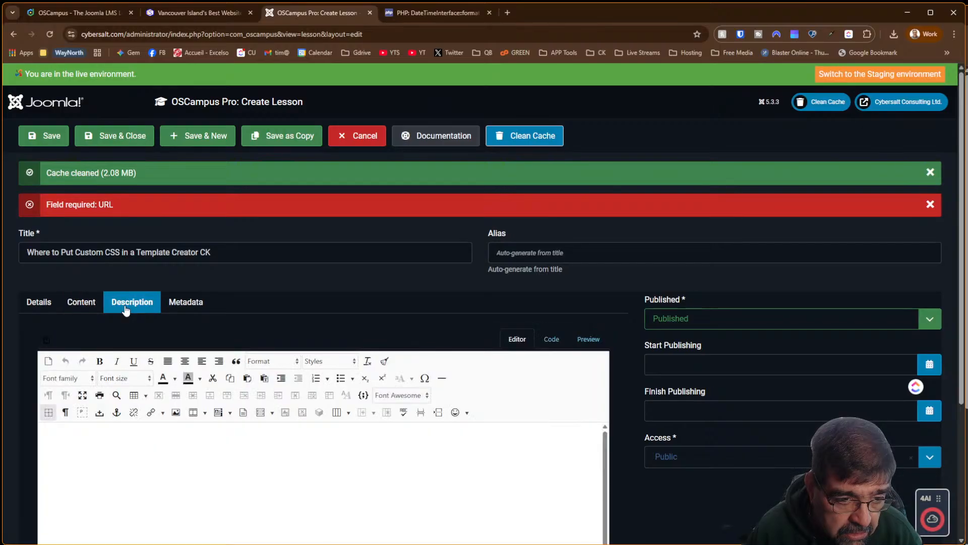
# Write the description's opening sentence, 'After setting up the basic CSS of your Template Creator CK Joomla template...'
pyautogui.scroll(-2, 353, 303)
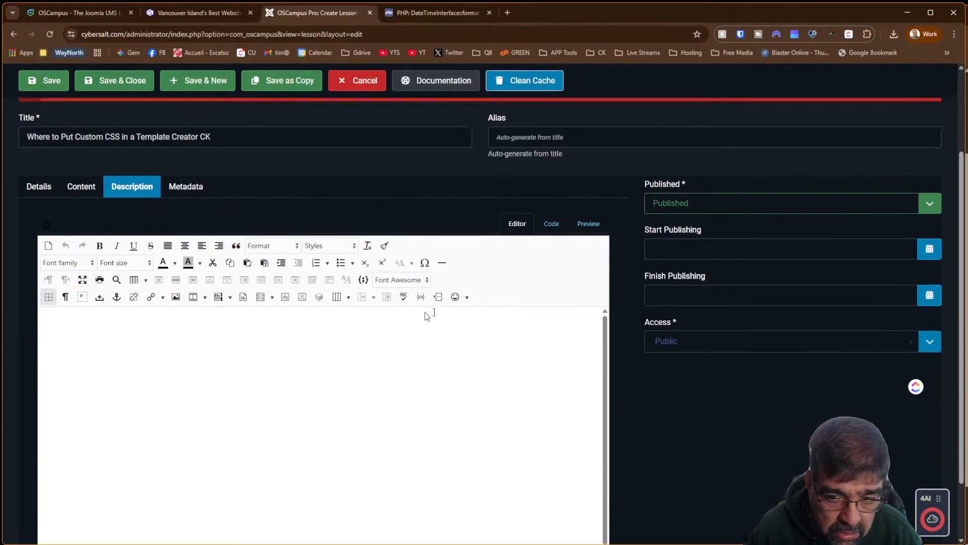
pyautogui.click(46, 321)
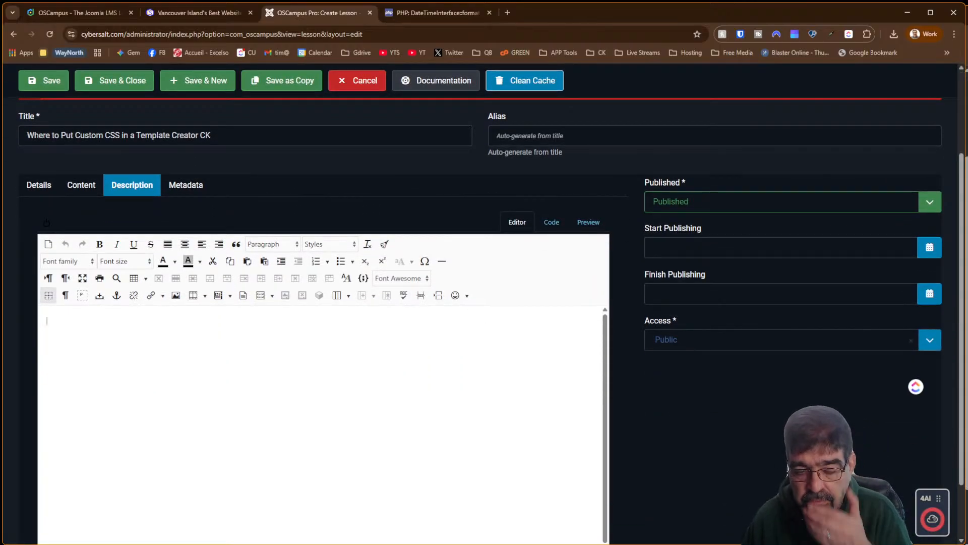
pyautogui.write('AFter se')
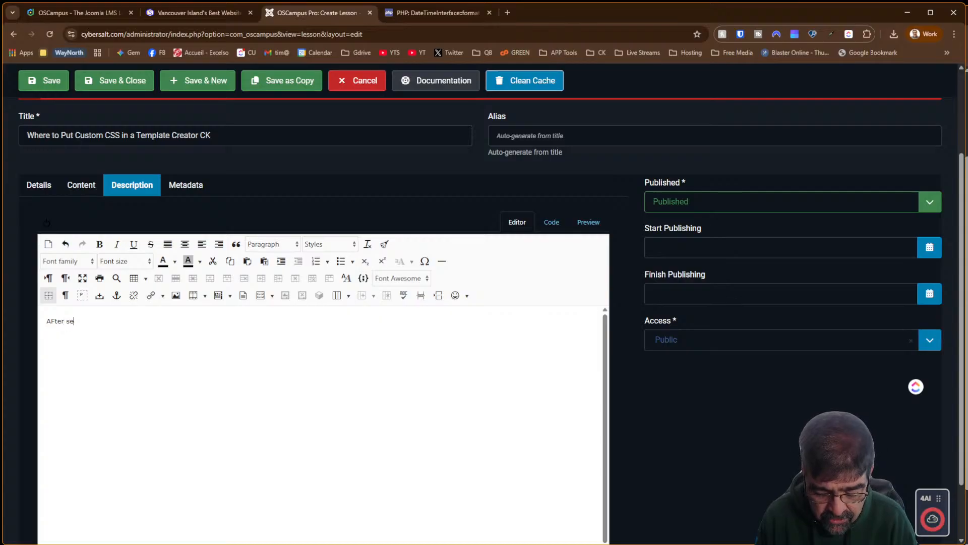
pyautogui.write('tting up the basic CSS')
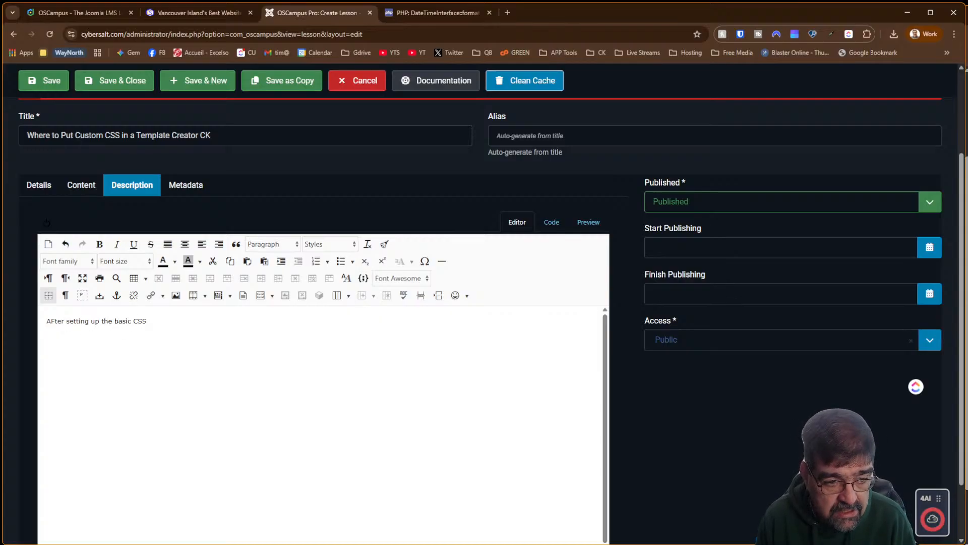
pyautogui.press('Home')
pyautogui.press('Right')
pyautogui.press('Delete')
pyautogui.write('f')
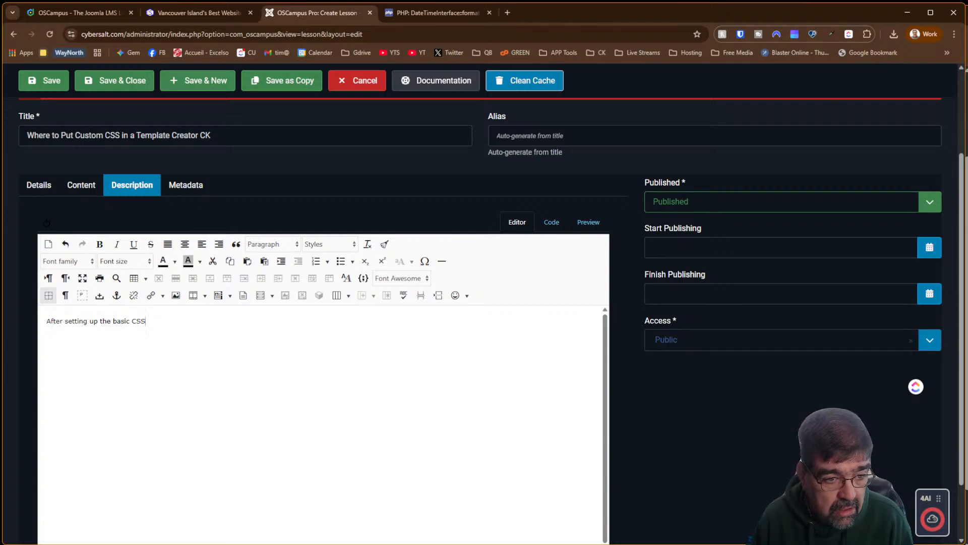
pyautogui.write(' of')
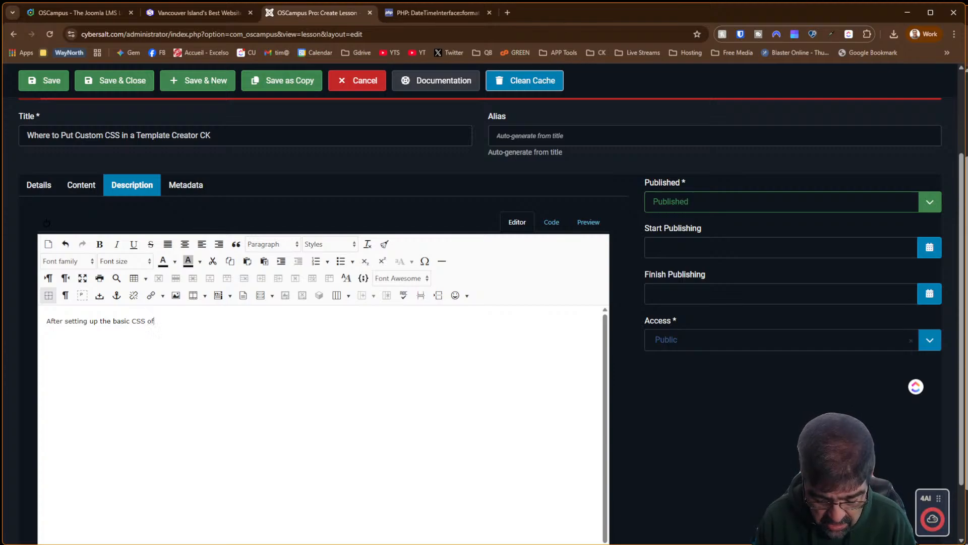
pyautogui.write(' yoru Joo')
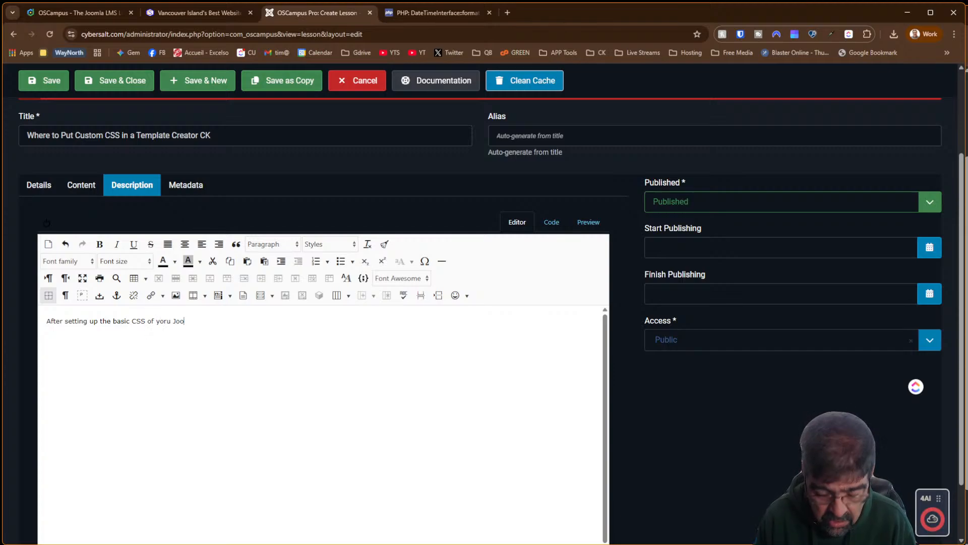
pyautogui.press('BackSpace')
pyautogui.press('BackSpace')
pyautogui.press('BackSpace')
pyautogui.press('BackSpace')
pyautogui.press('BackSpace')
pyautogui.press('BackSpace')
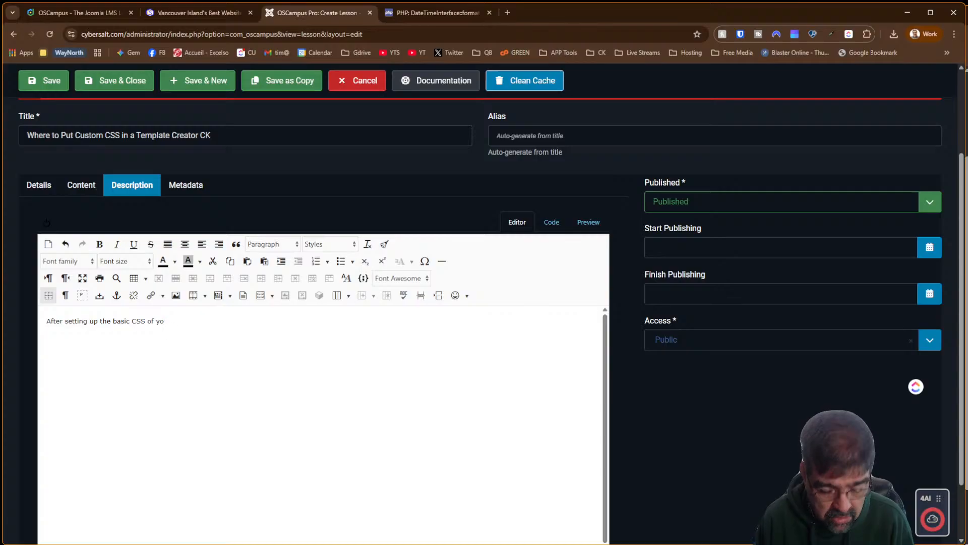
pyautogui.write('ur template')
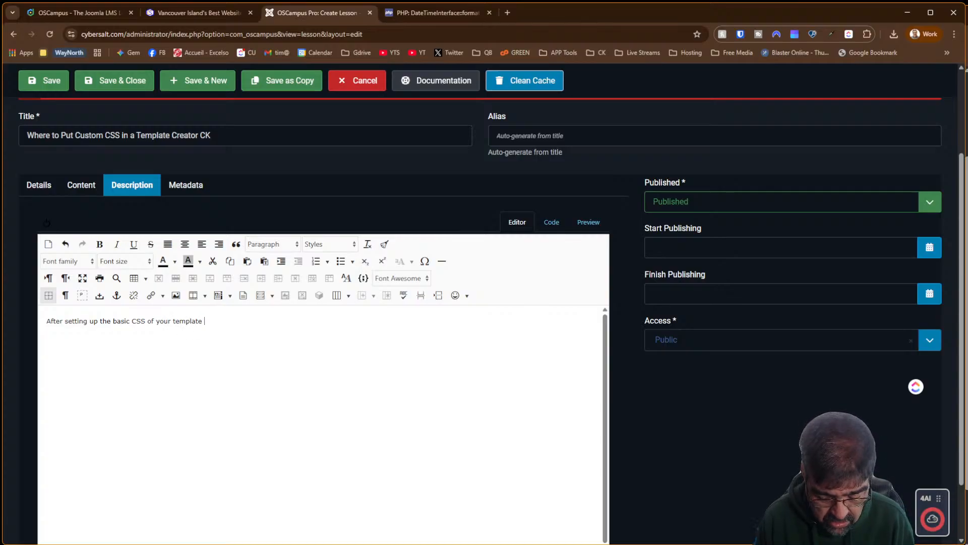
pyautogui.write(' created in ')
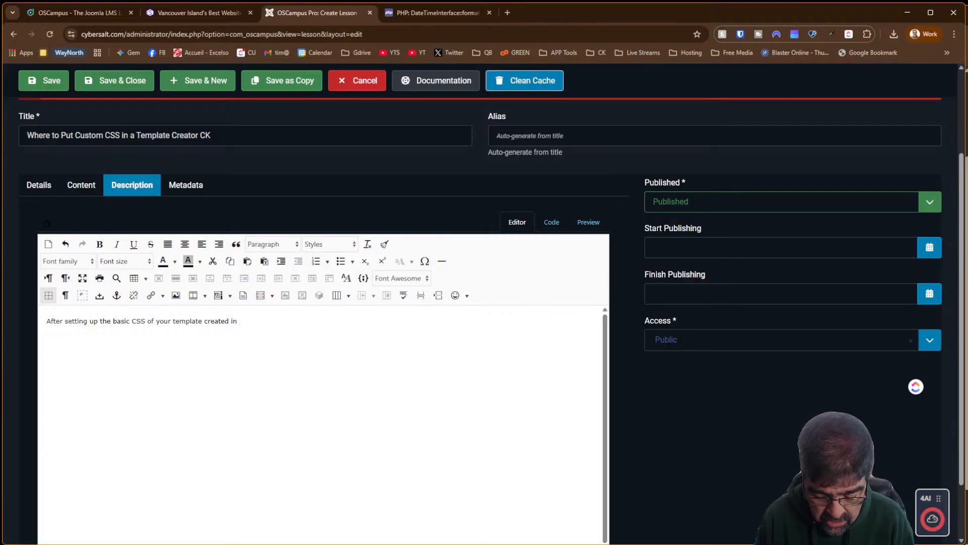
pyautogui.write('Joomla')
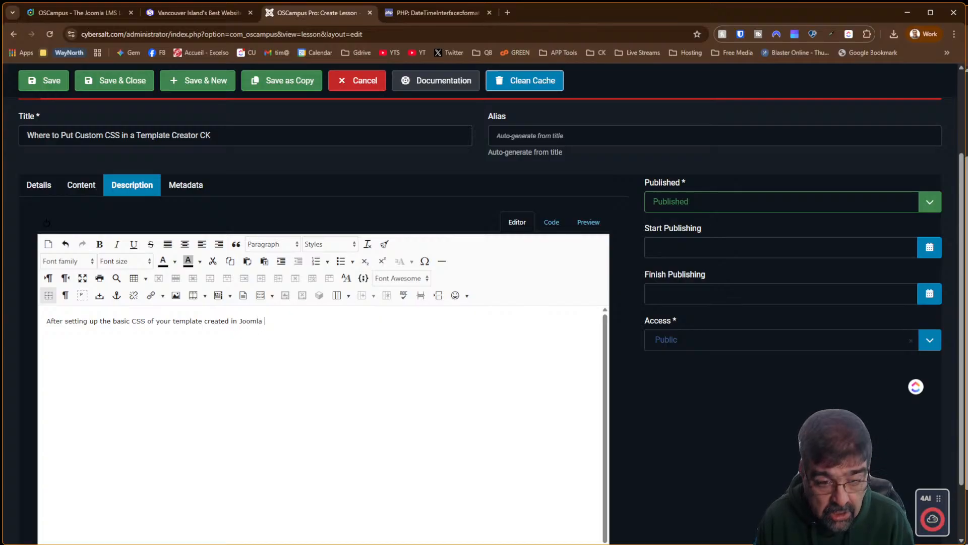
pyautogui.press('BackSpace')
pyautogui.press('BackSpace')
pyautogui.press('BackSpace')
pyautogui.press('BackSpace')
pyautogui.press('BackSpace')
pyautogui.press('BackSpace')
pyautogui.press('BackSpace')
pyautogui.press('BackSpace')
pyautogui.press('BackSpace')
pyautogui.press('BackSpace')
pyautogui.press('BackSpace')
pyautogui.press('BackSpace')
pyautogui.press('BackSpace')
pyautogui.press('BackSpace')
pyautogui.press('BackSpace')
pyautogui.press('BackSpace')
pyautogui.press('BackSpace')
pyautogui.press('BackSpace')
pyautogui.press('BackSpace')
pyautogui.press('BackSpace')
pyautogui.press('BackSpace')
pyautogui.press('BackSpace')
pyautogui.press('BackSpace')
pyautogui.press('BackSpace')
pyautogui.press('BackSpace')
pyautogui.press('BackSpace')
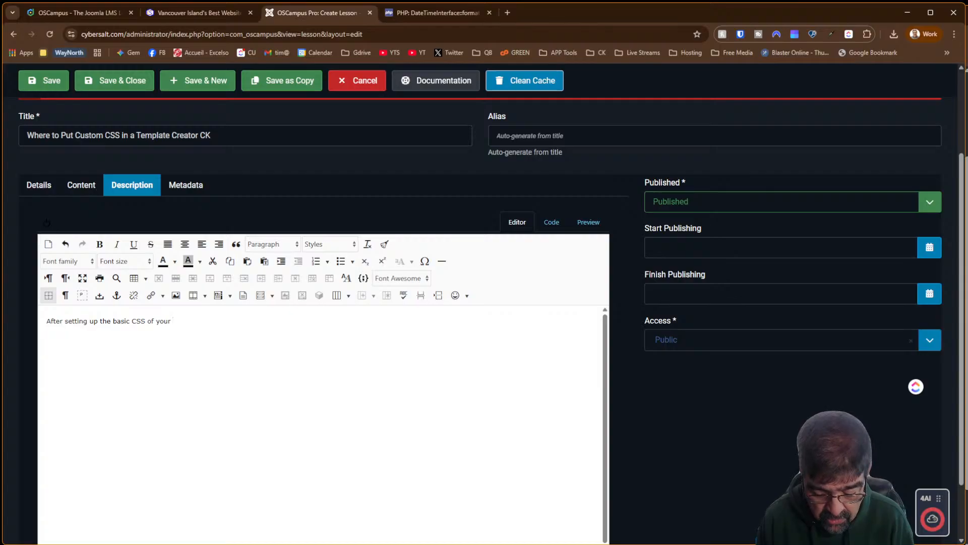
pyautogui.write('Template C')
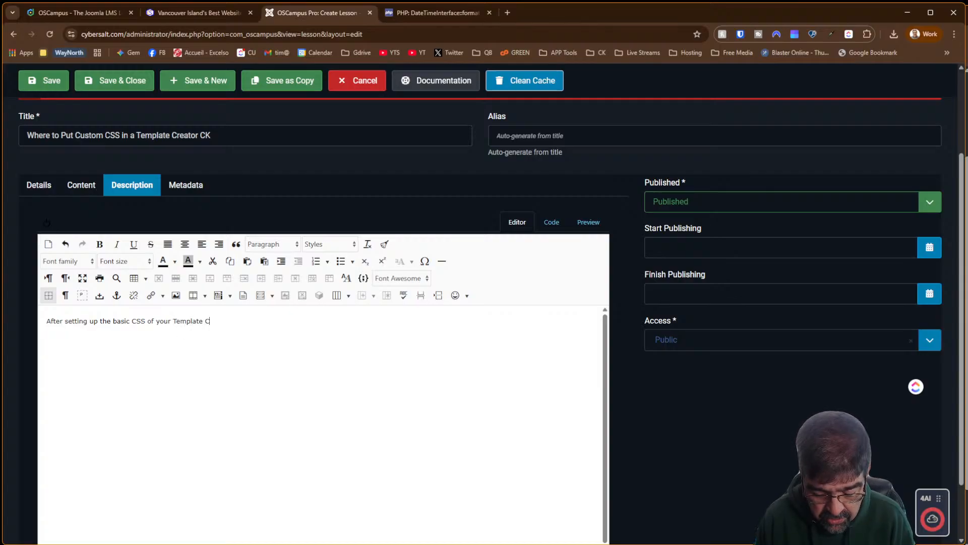
pyautogui.write('ratore')
pyautogui.press('BackSpace')
pyautogui.press('BackSpace')
pyautogui.press('BackSpace')
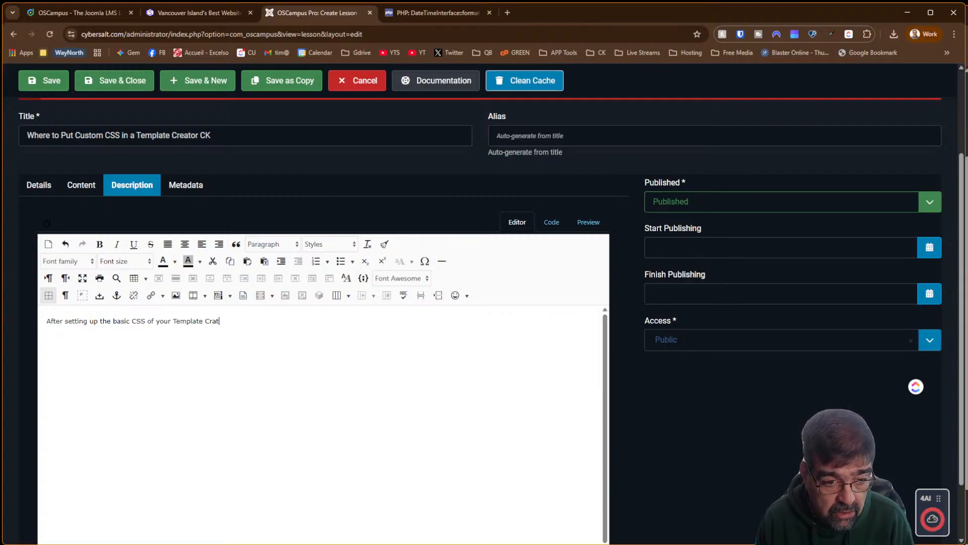
pyautogui.write('ator')
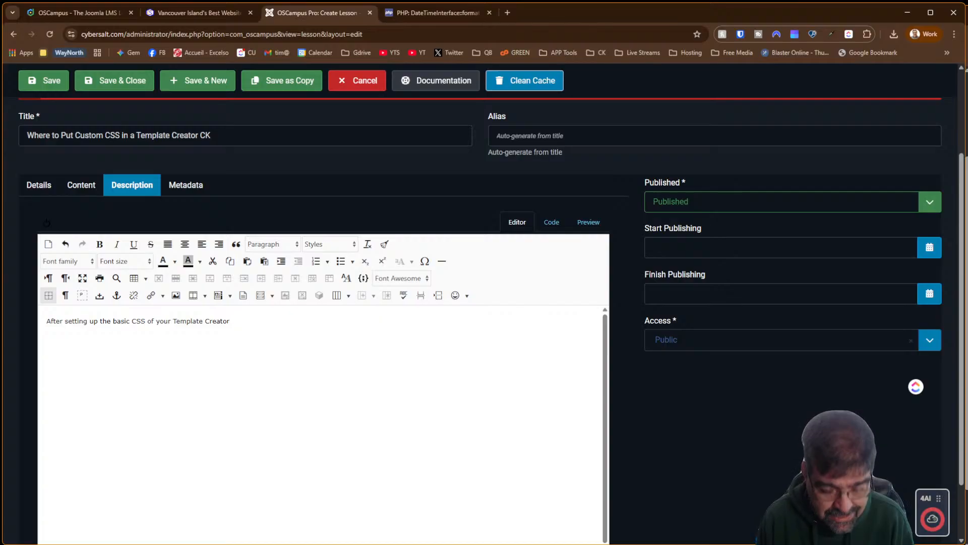
pyautogui.write(' CK Joomla ')
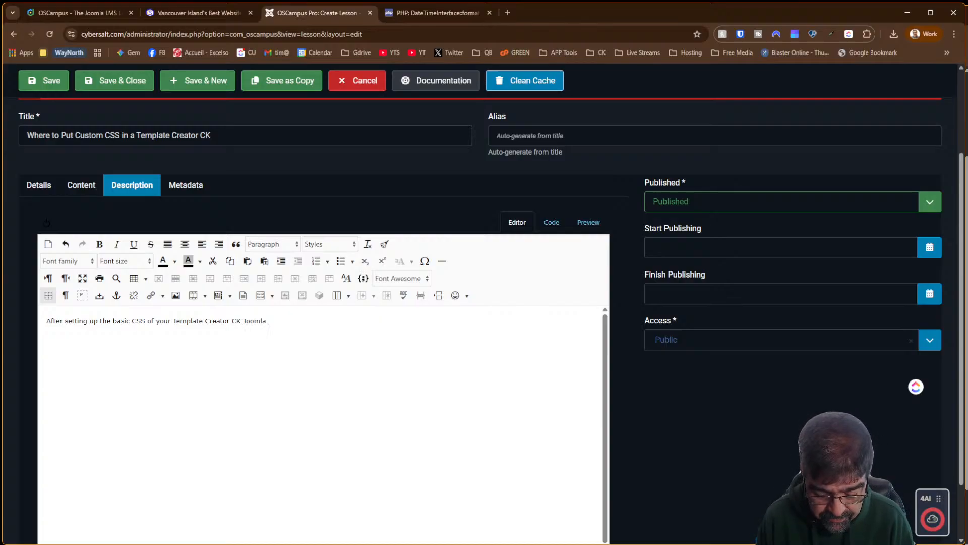
pyautogui.write('template, ')
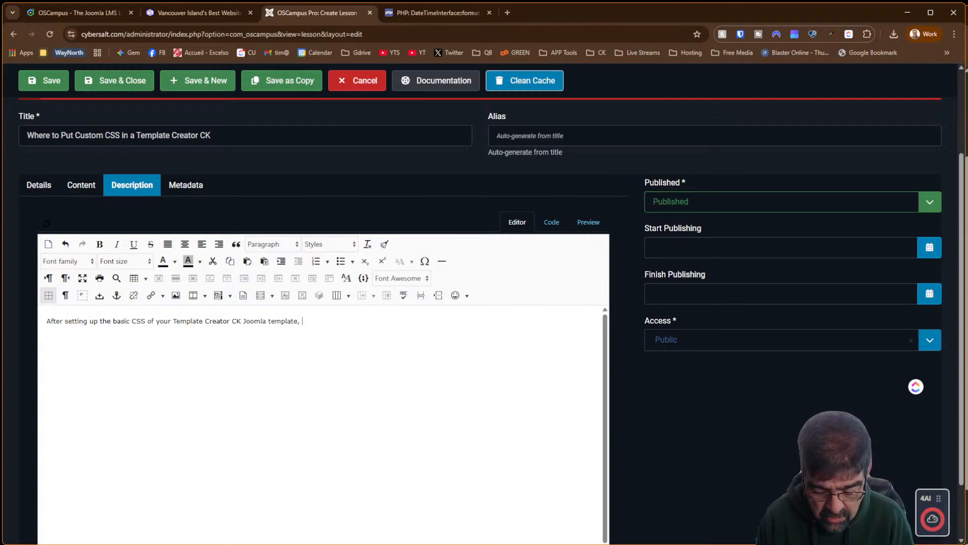
pyautogui.write('you will')
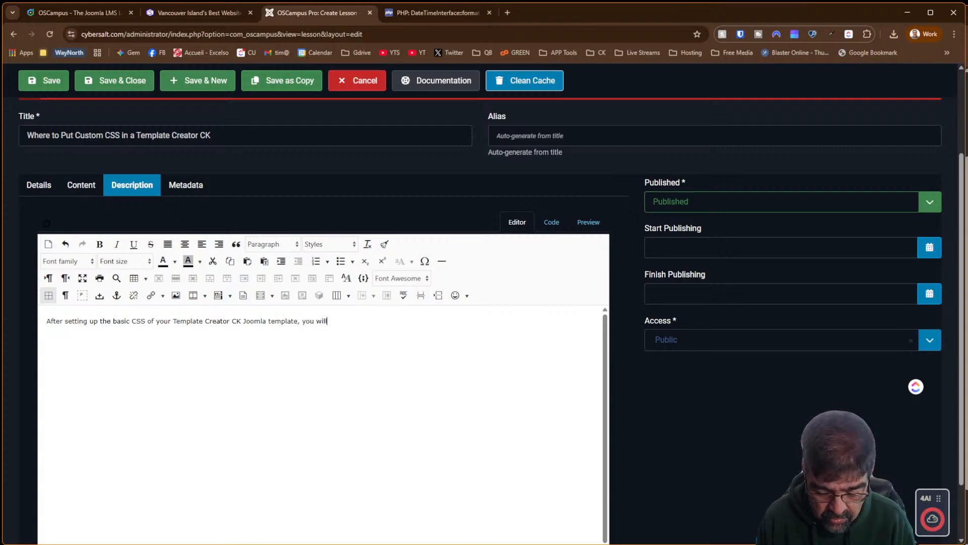
pyautogui.write(' often want to ')
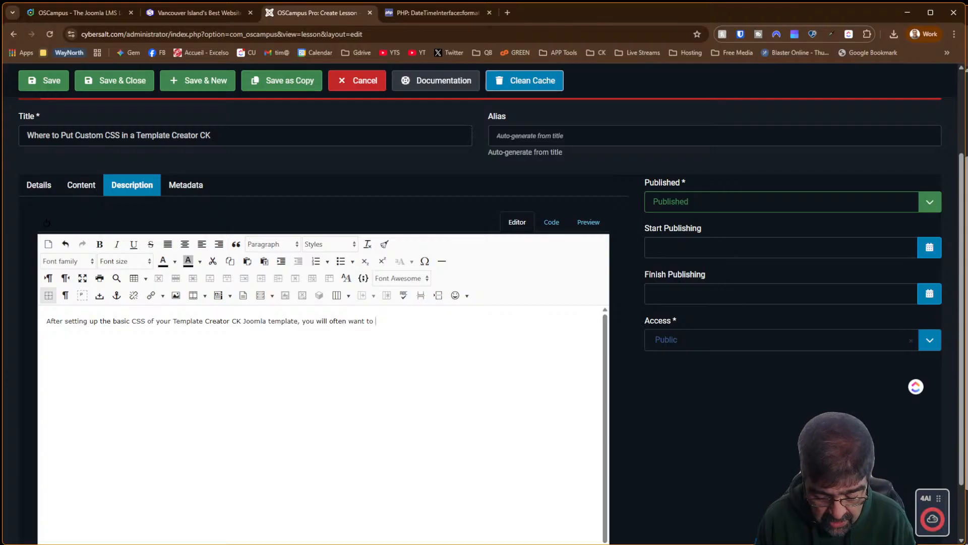
pyautogui.write('customi')
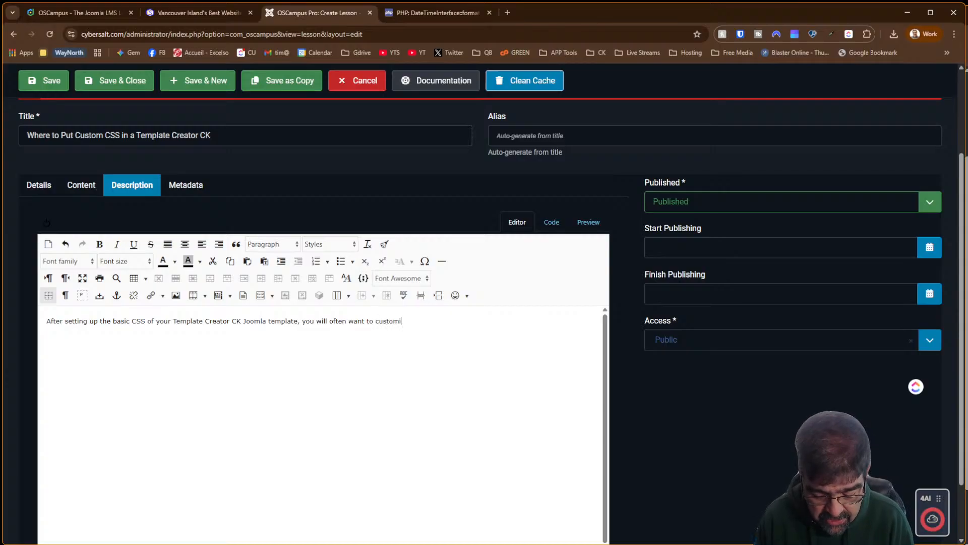
pyautogui.write('ze the ')
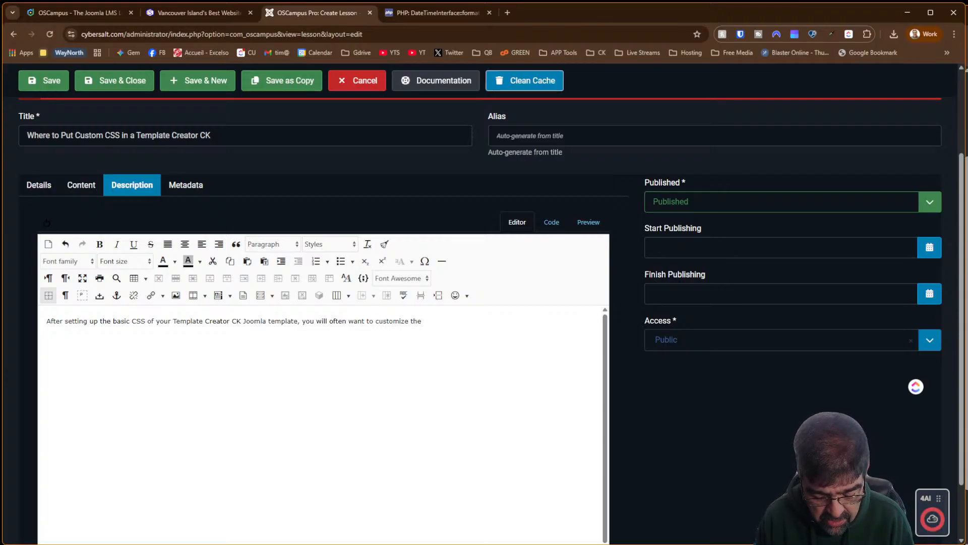
pyautogui.write('CSS of oth')
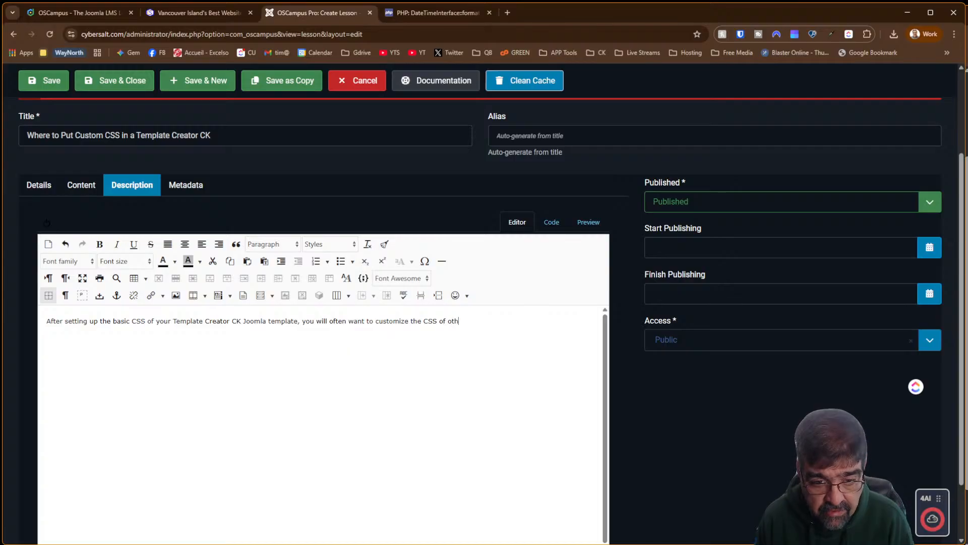
pyautogui.write('er Joomla ')
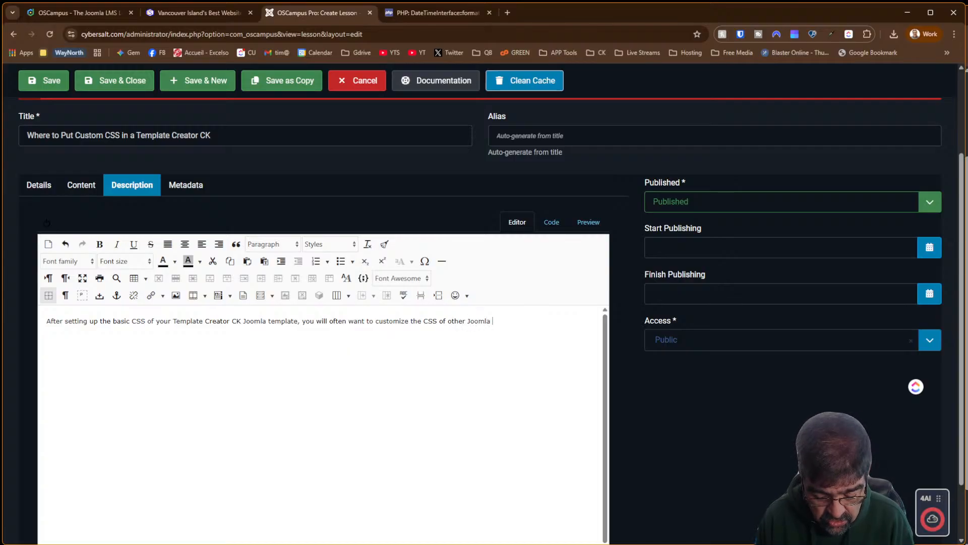
pyautogui.write('extensions and ')
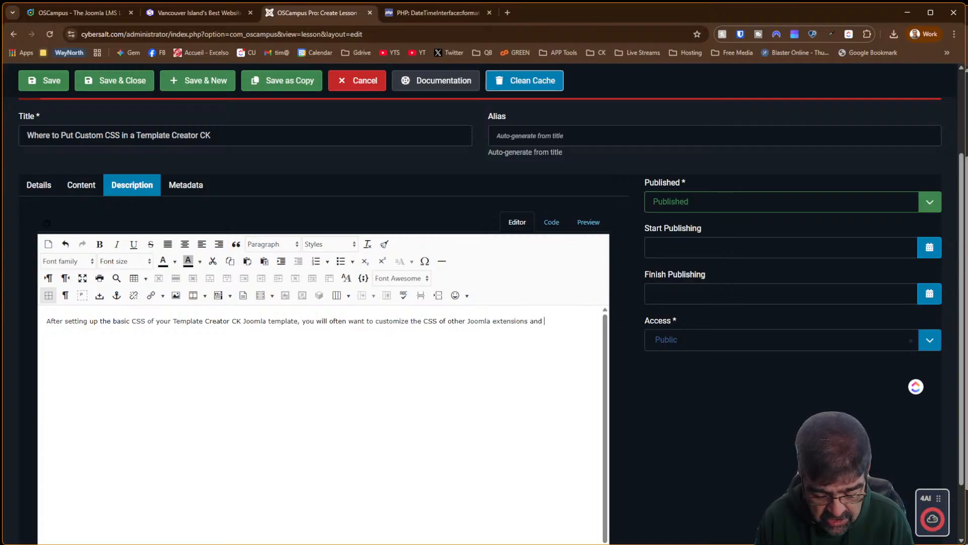
pyautogui.write('elements ')
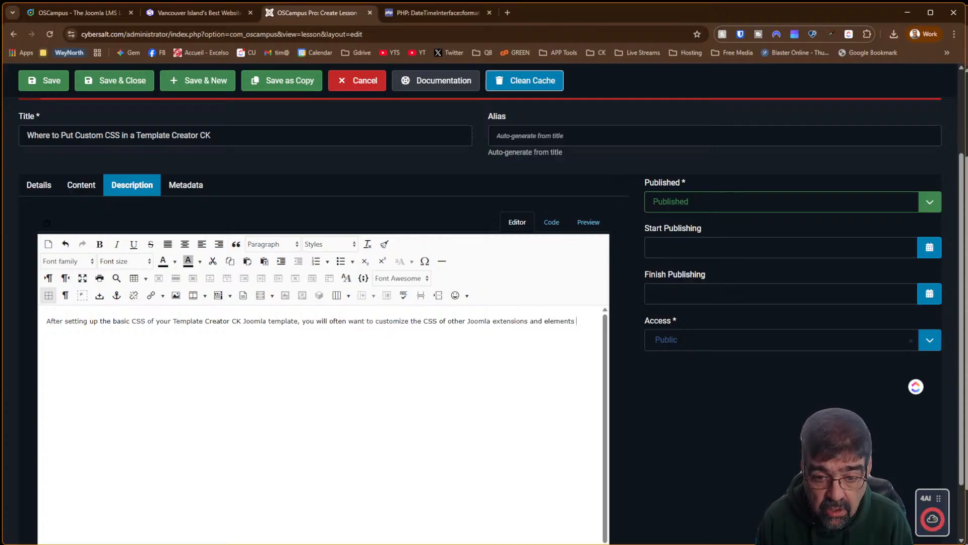
pyautogui.write('of your ')
pyautogui.write('webiste')
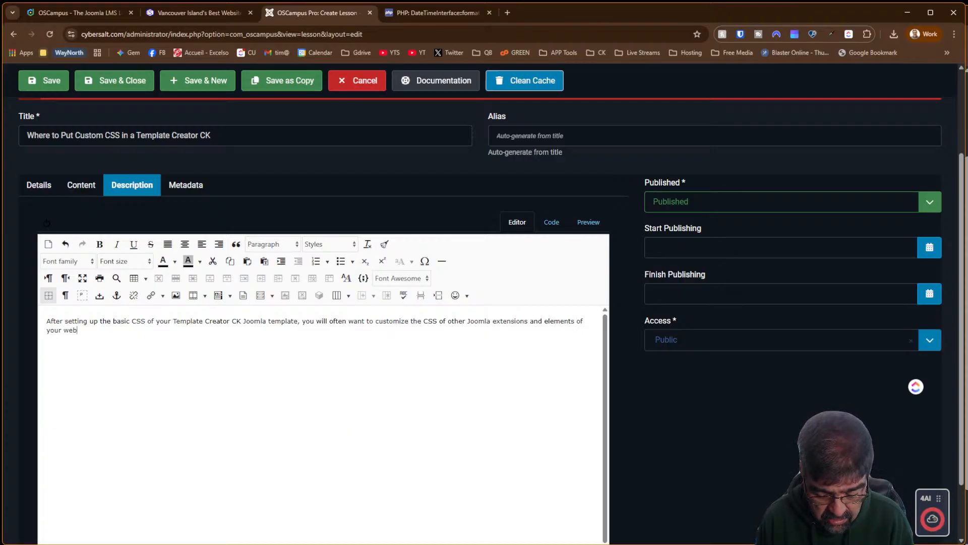
# Finish the description with 'Here is where you put custom css in TCCK.' and try saving
pyautogui.press('BackSpace')
pyautogui.press('BackSpace')
pyautogui.press('BackSpace')
pyautogui.press('BackSpace')
pyautogui.press('BackSpace')
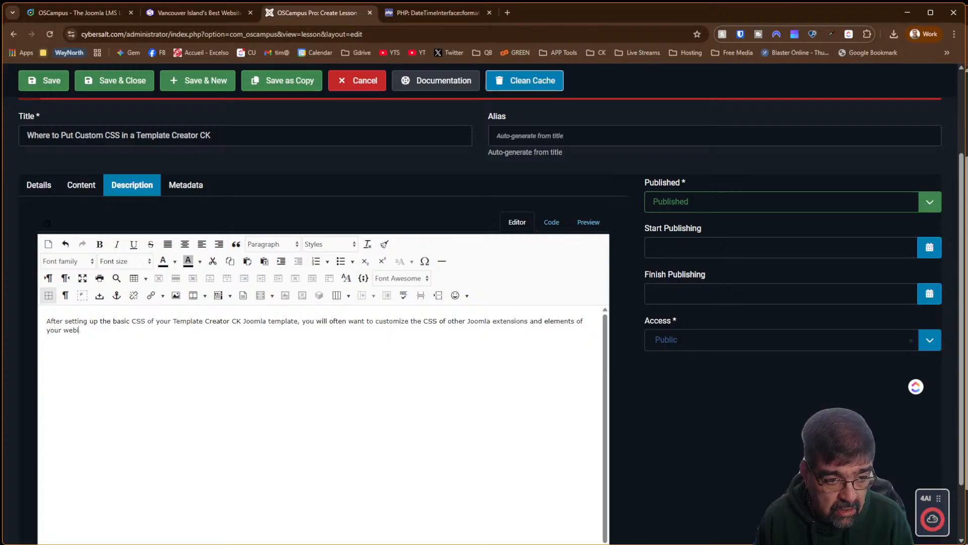
pyautogui.write('site. Here is')
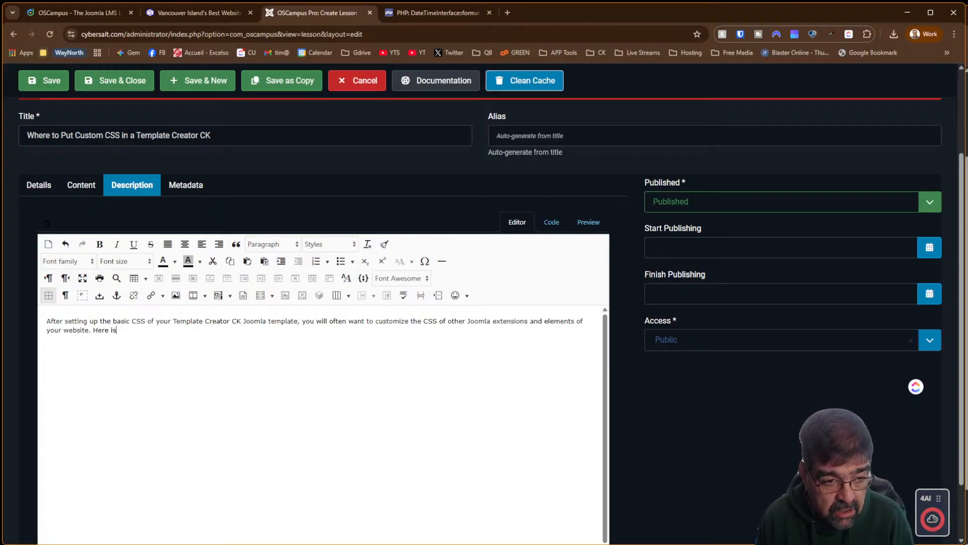
pyautogui.write(' whree')
pyautogui.press('BackSpace')
pyautogui.press('BackSpace')
pyautogui.press('BackSpace')
pyautogui.press('BackSpace')
pyautogui.write('e')
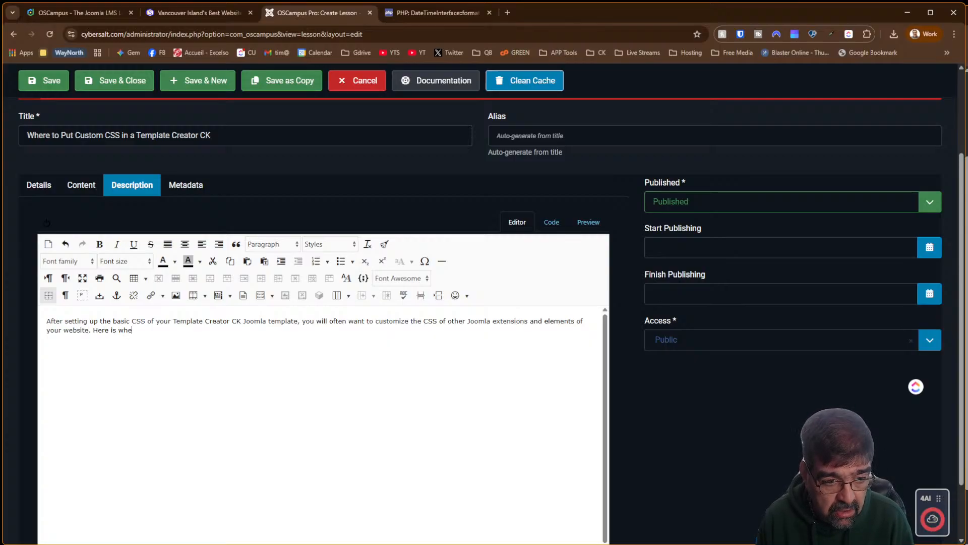
pyautogui.write('r you w')
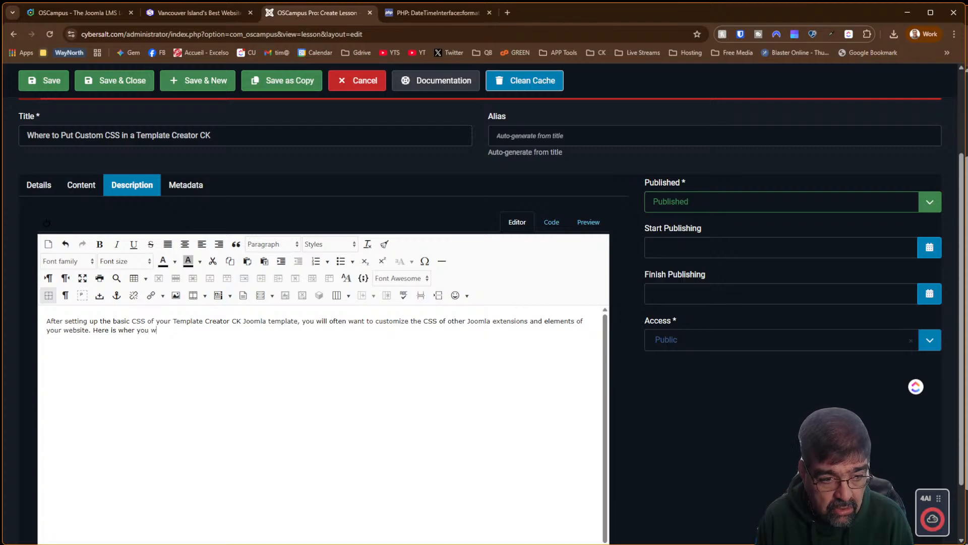
pyautogui.press('BackSpace')
pyautogui.press('BackSpace')
pyautogui.press('BackSpace')
pyautogui.press('BackSpace')
pyautogui.press('BackSpace')
pyautogui.press('BackSpace')
pyautogui.write('e ')
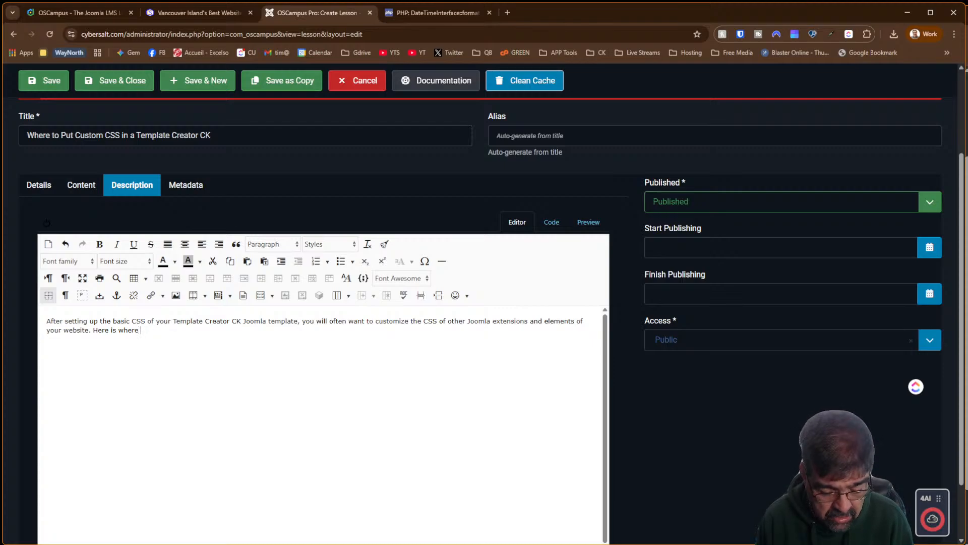
pyautogui.write('you will put you')
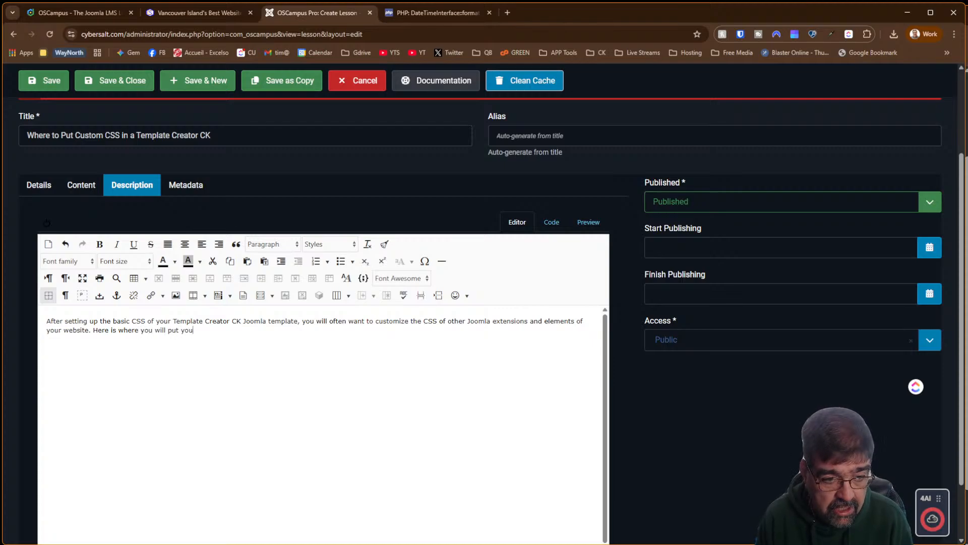
pyautogui.press('BackSpace')
pyautogui.press('BackSpace')
pyautogui.press('BackSpace')
pyautogui.press('BackSpace')
pyautogui.press('BackSpace')
pyautogui.press('BackSpace')
pyautogui.press('BackSpace')
pyautogui.press('BackSpace')
pyautogui.press('BackSpace')
pyautogui.press('BackSpace')
pyautogui.press('BackSpace')
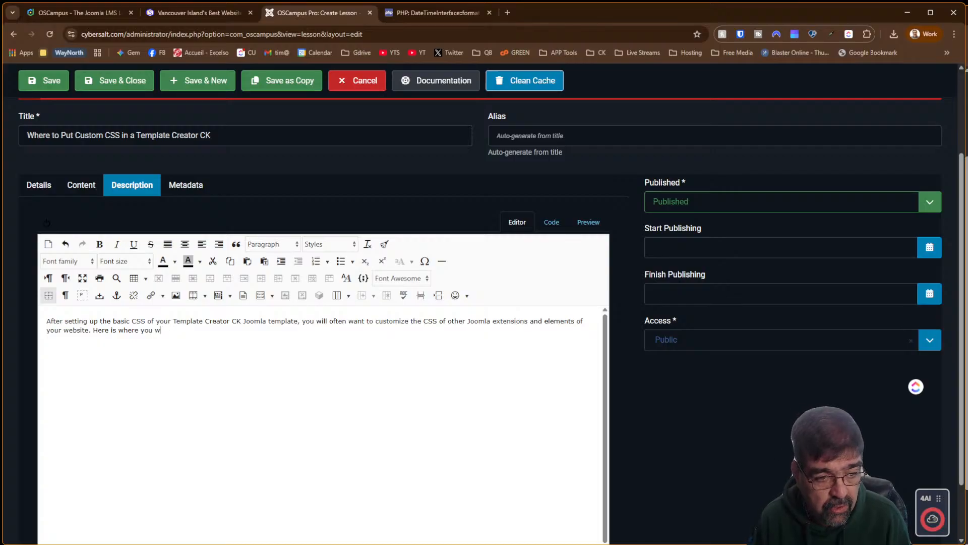
pyautogui.write('put ')
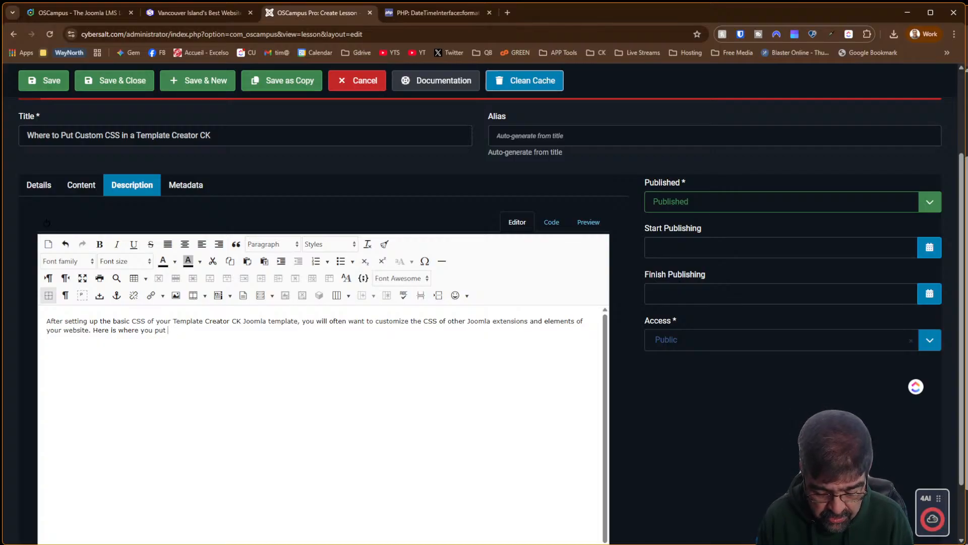
pyautogui.write('custom css in')
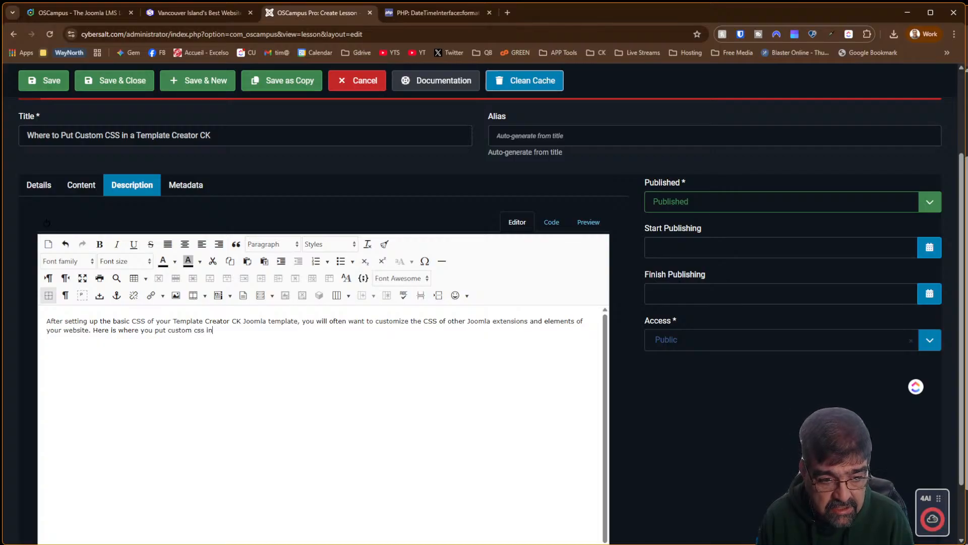
pyautogui.write(' TCCK')
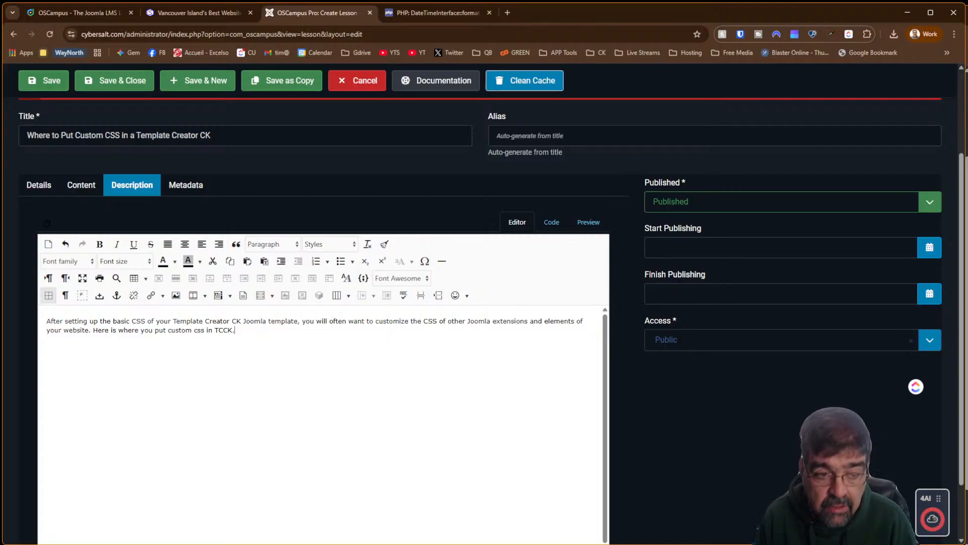
pyautogui.write('.')
pyautogui.click(186, 188)
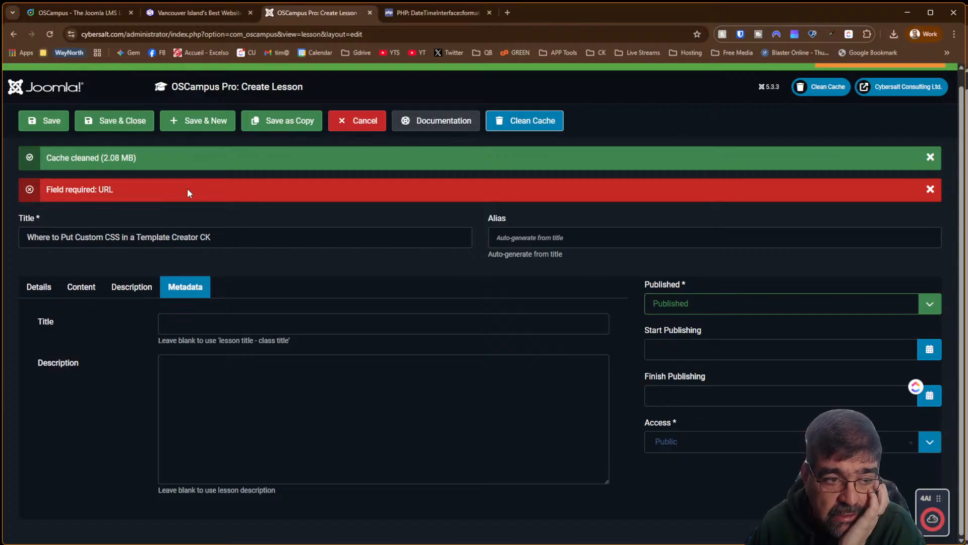
# Save the lesson with its YouTube video URL and view its empty Metadata fields
pyautogui.click(51, 130)
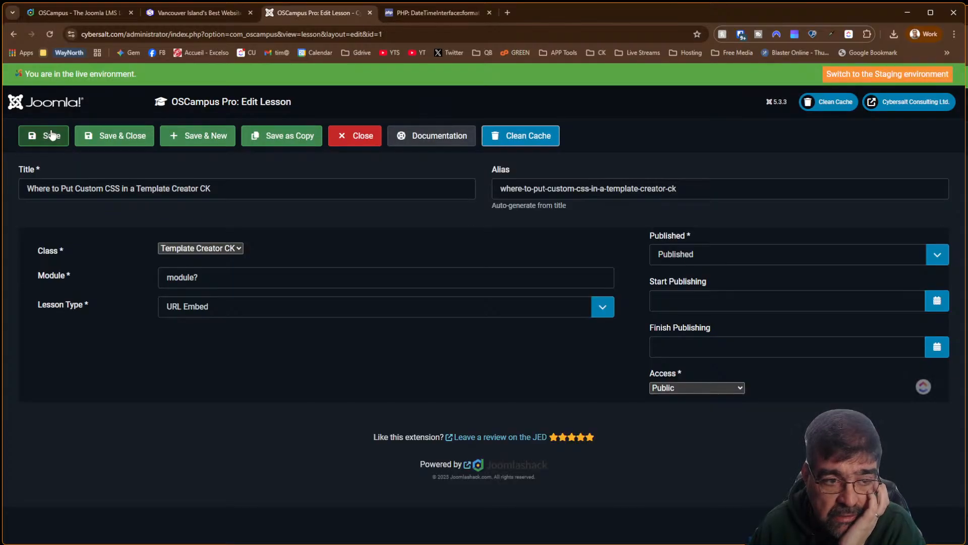
pyautogui.click(73, 292)
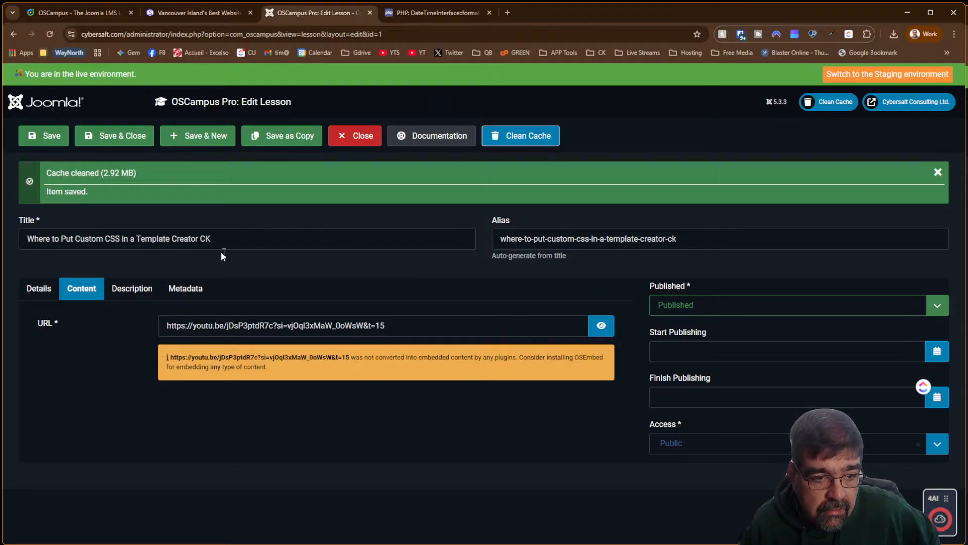
pyautogui.click(194, 293)
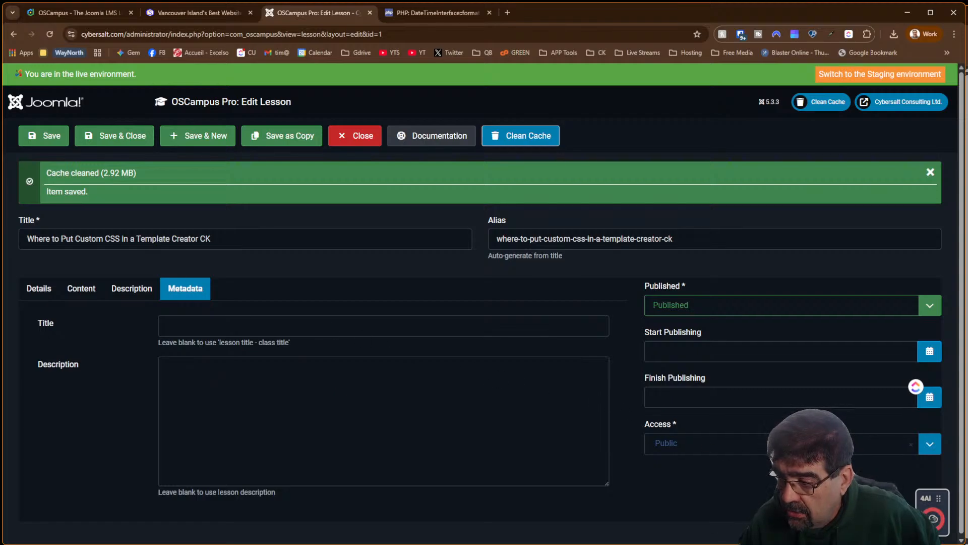
pyautogui.click(936, 506)
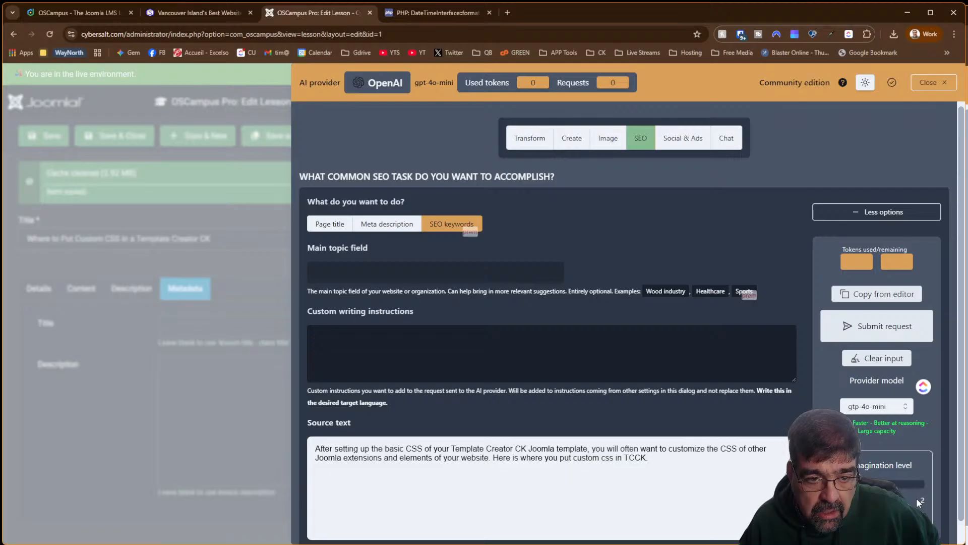
pyautogui.click(381, 221)
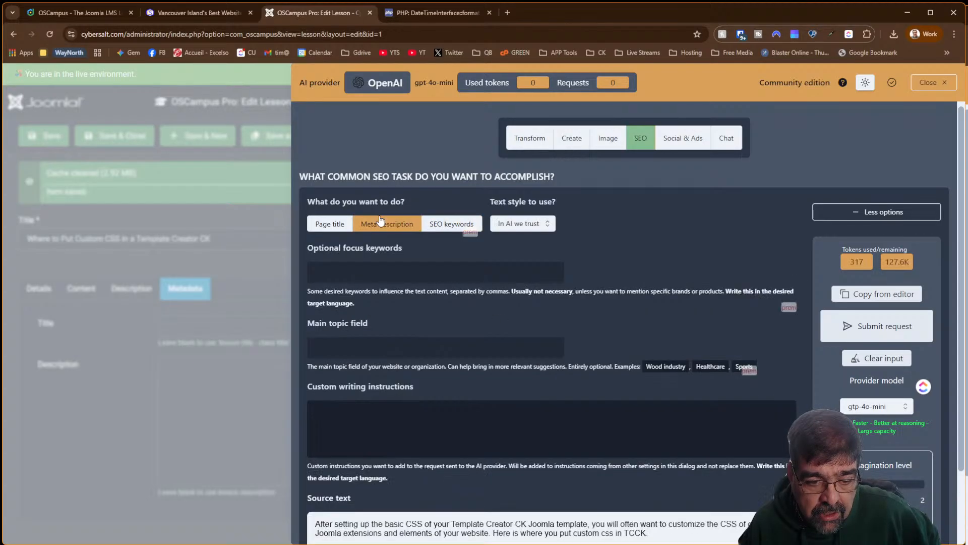
pyautogui.click(864, 331)
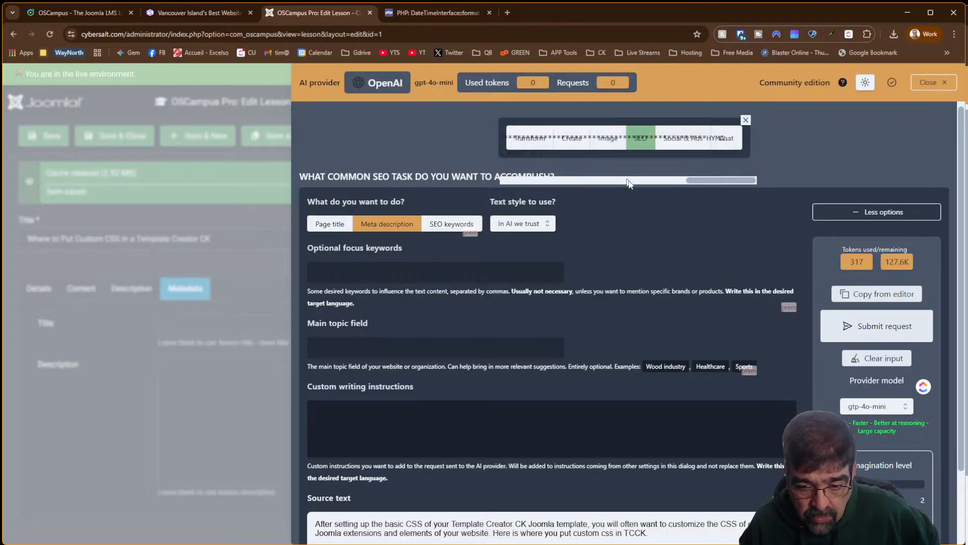
pyautogui.scroll(-2, 630, 199)
pyautogui.scroll(2, 629, 205)
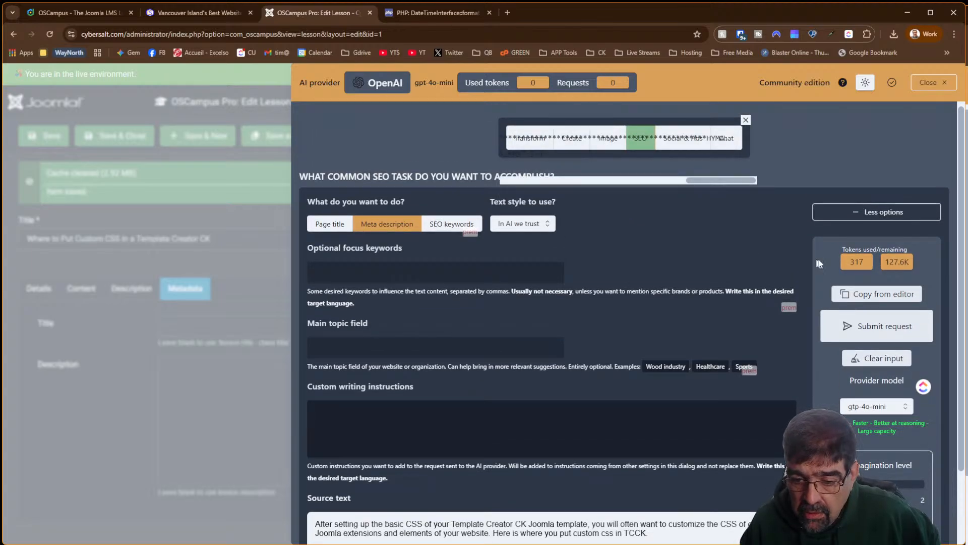
pyautogui.scroll(-4, 628, 200)
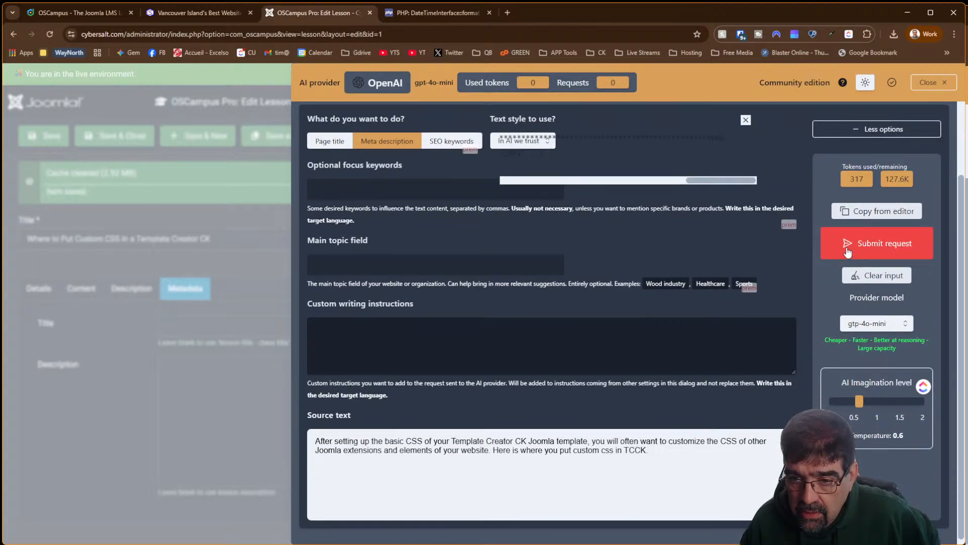
pyautogui.click(847, 253)
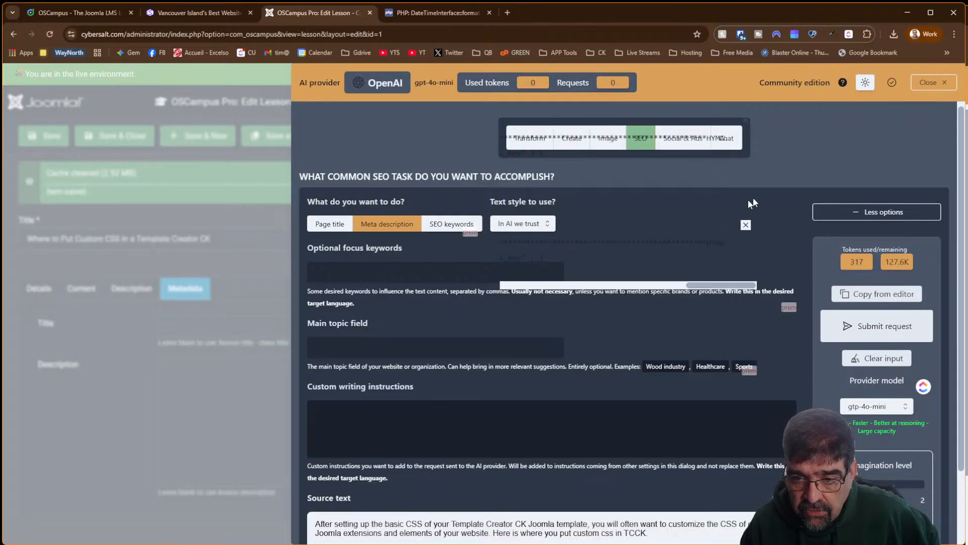
pyautogui.scroll(-2, 476, 202)
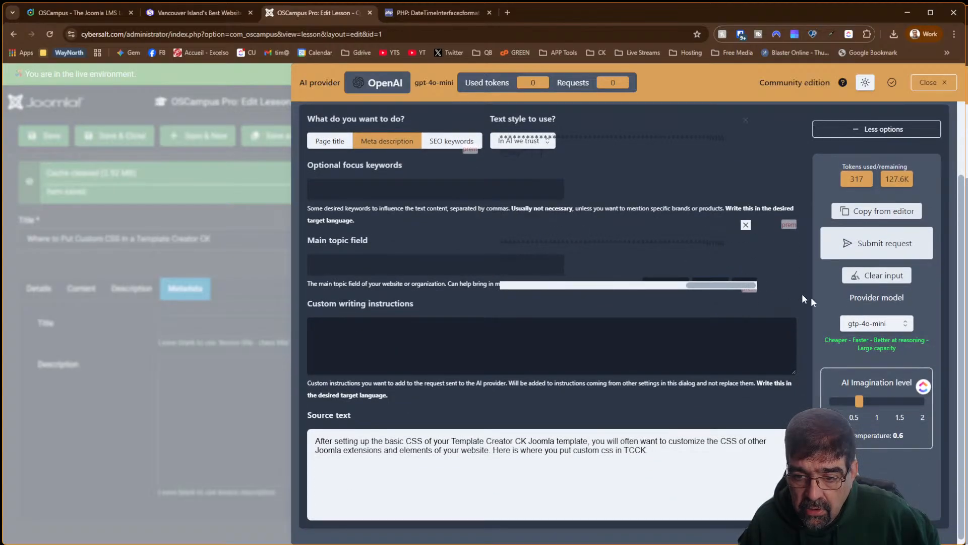
pyautogui.click(876, 324)
pyautogui.click(876, 324)
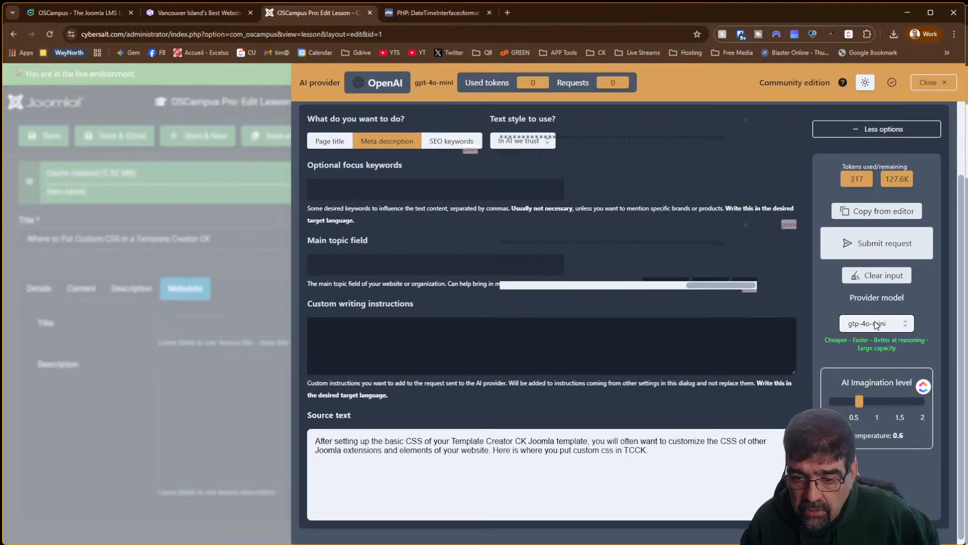
pyautogui.click(880, 275)
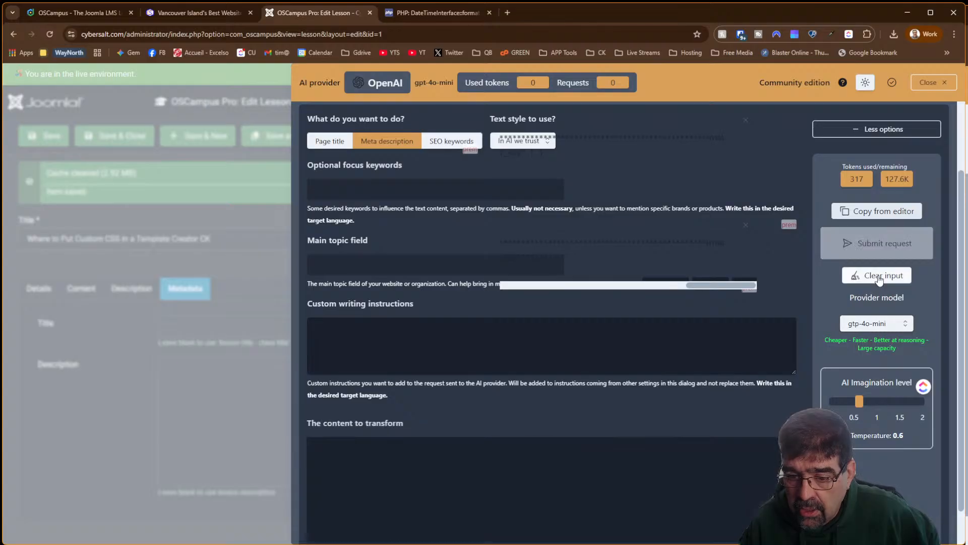
pyautogui.click(934, 82)
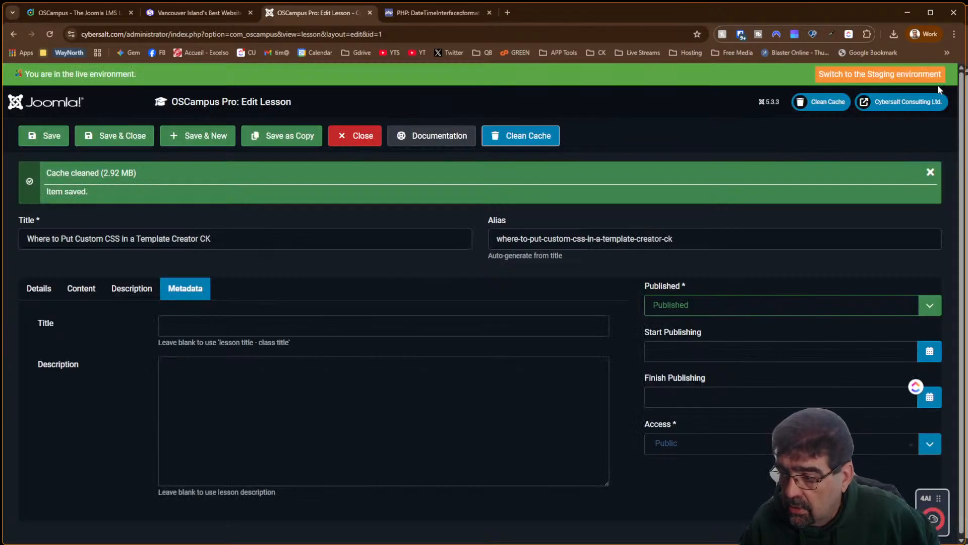
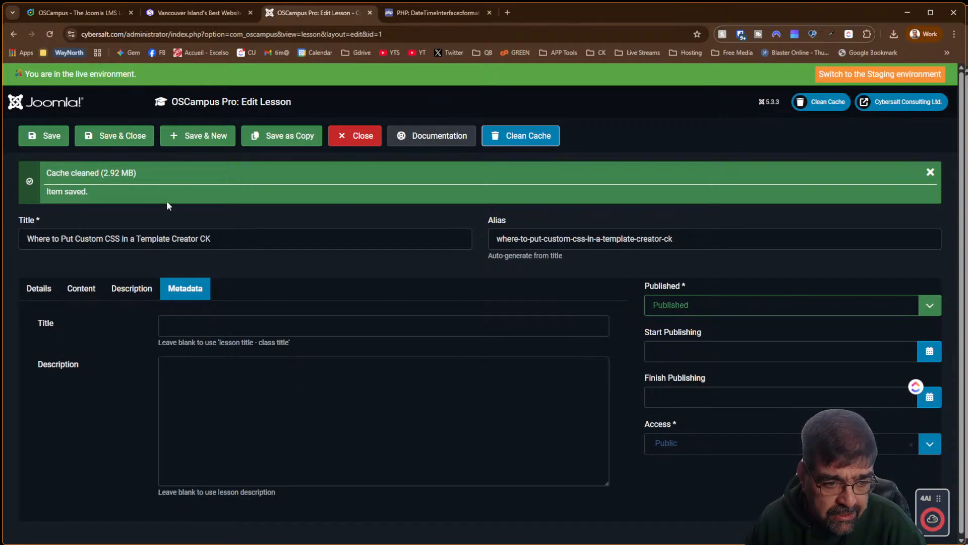
# Dismiss the 4AI page-title suggestion without keeping its changes, then save and close the custom CSS lesson
pyautogui.click(928, 522)
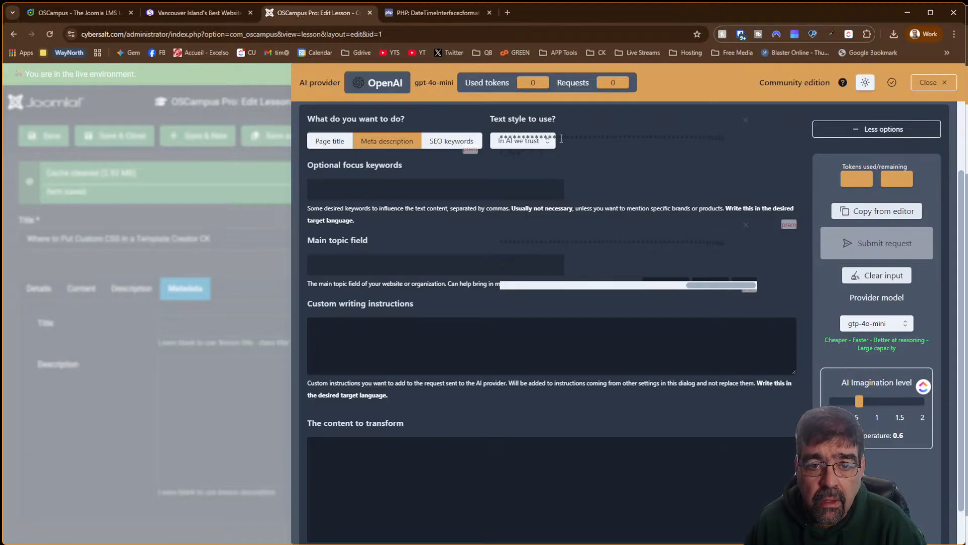
pyautogui.moveTo(561, 138); pyautogui.dragTo(677, 143)
pyautogui.click(325, 143)
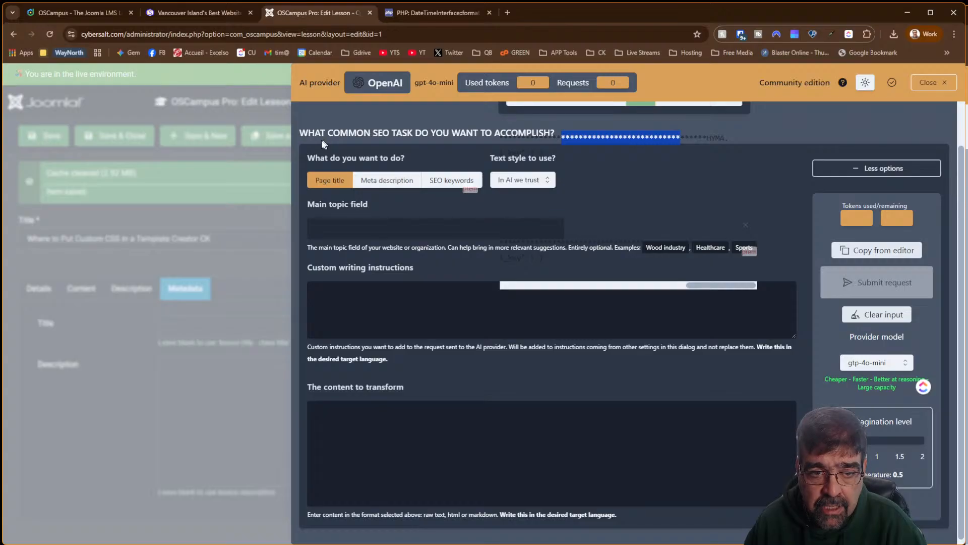
pyautogui.click(920, 87)
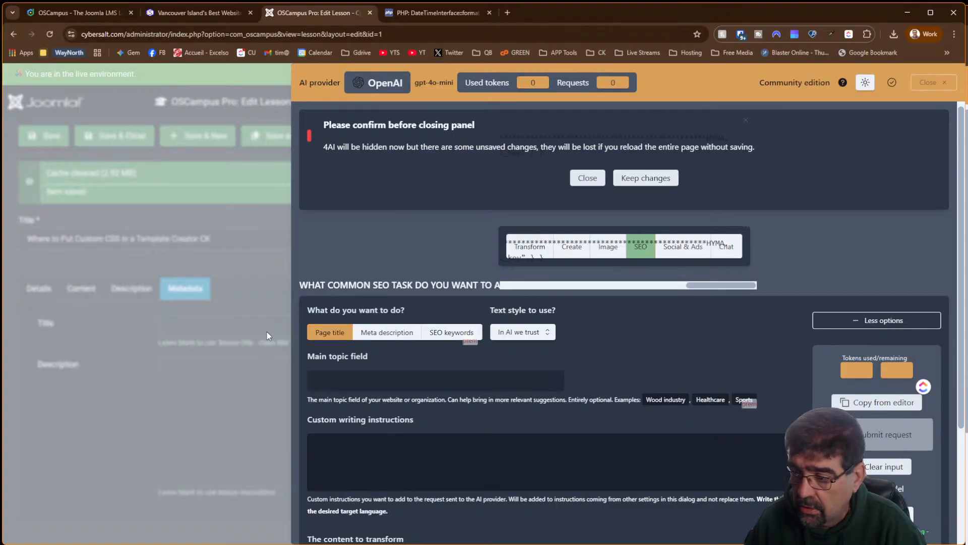
pyautogui.click(49, 34)
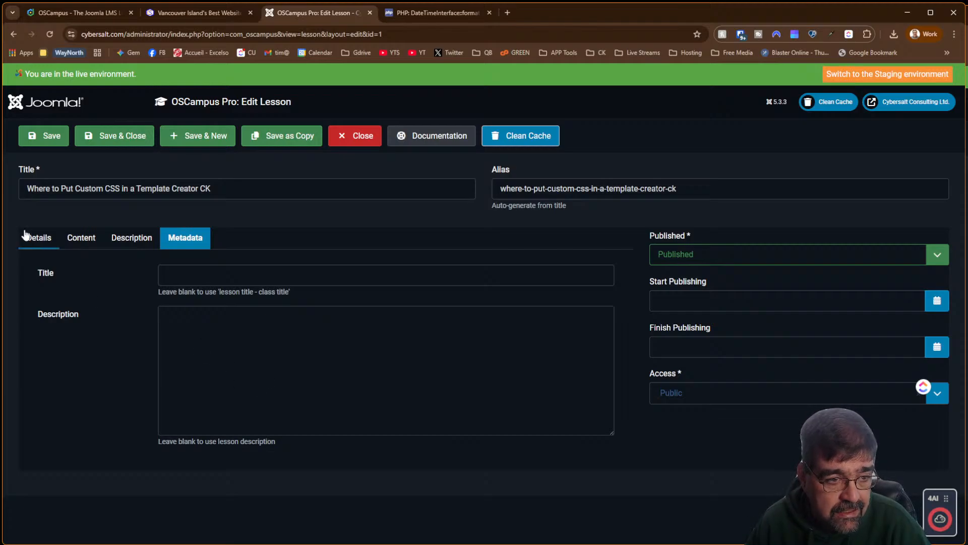
pyautogui.click(101, 143)
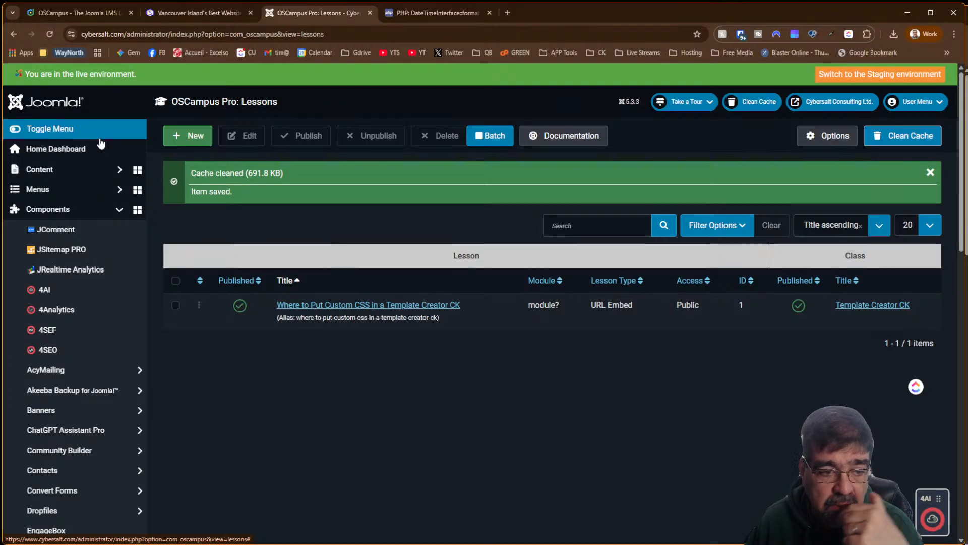
pyautogui.scroll(-12, 96, 245)
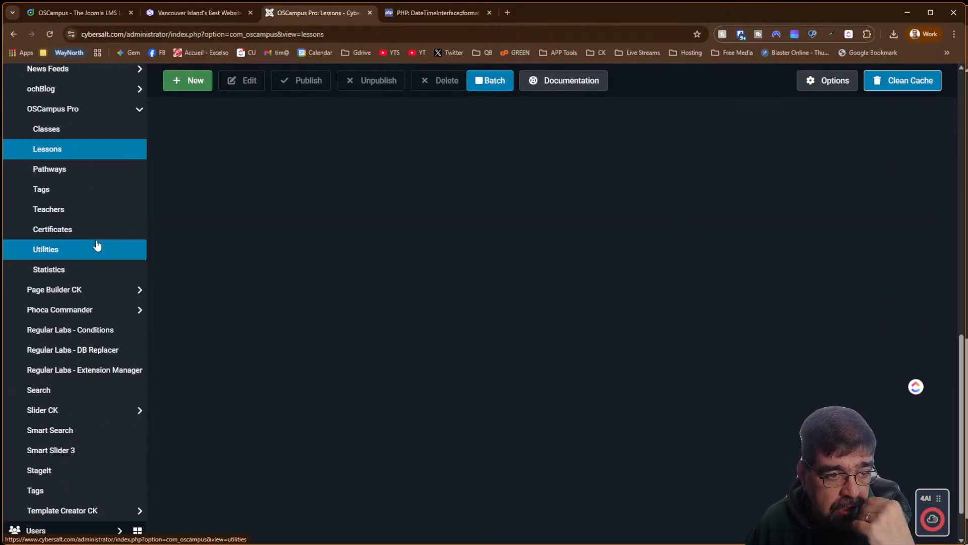
pyautogui.scroll(12, 126, 164)
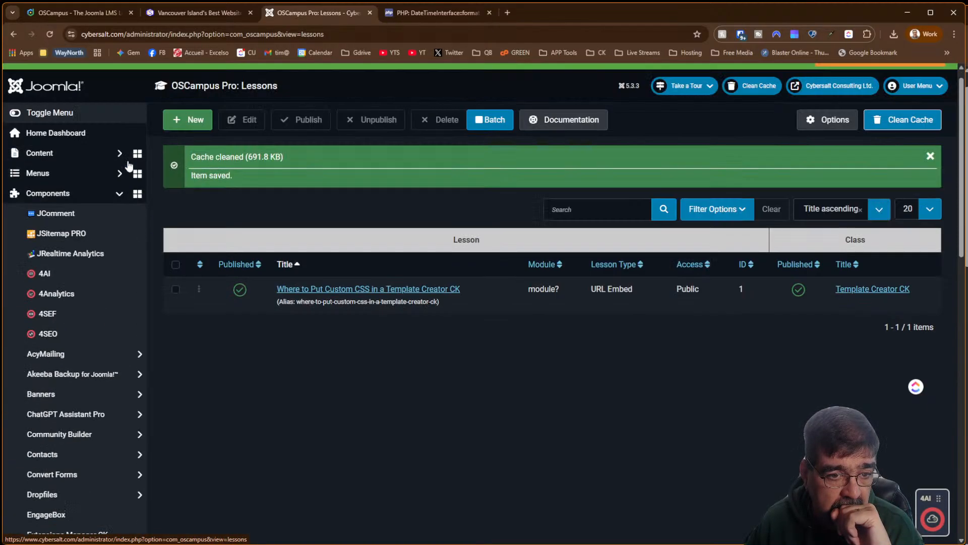
pyautogui.click(313, 309)
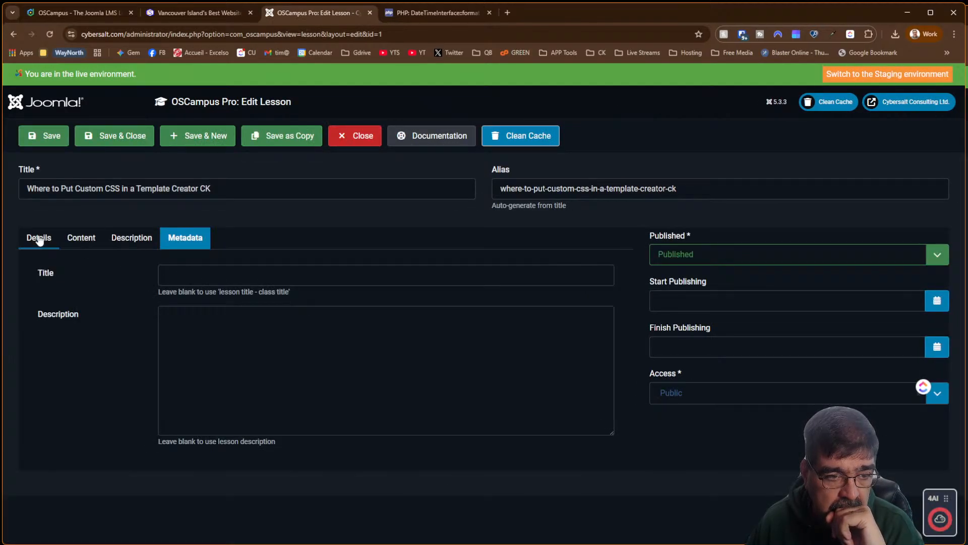
pyautogui.click(36, 237)
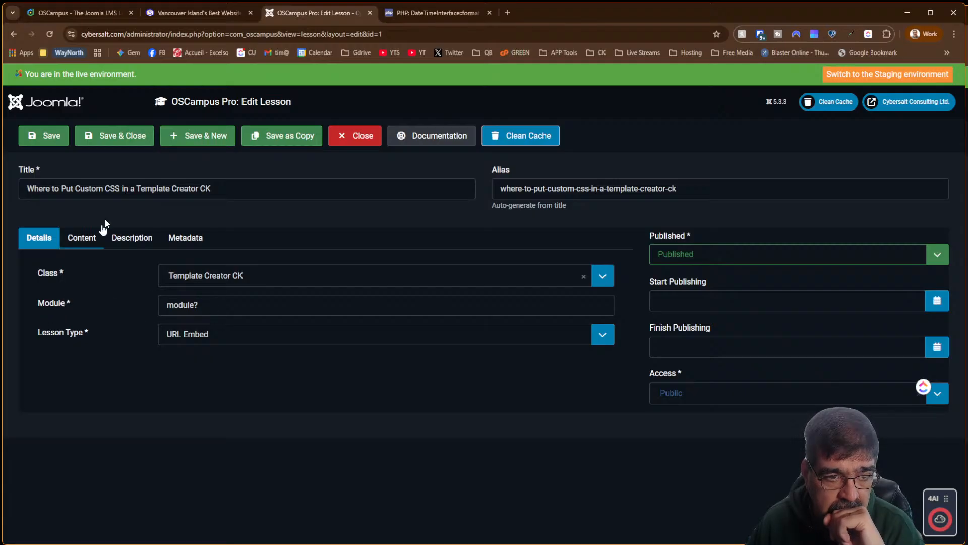
pyautogui.click(358, 137)
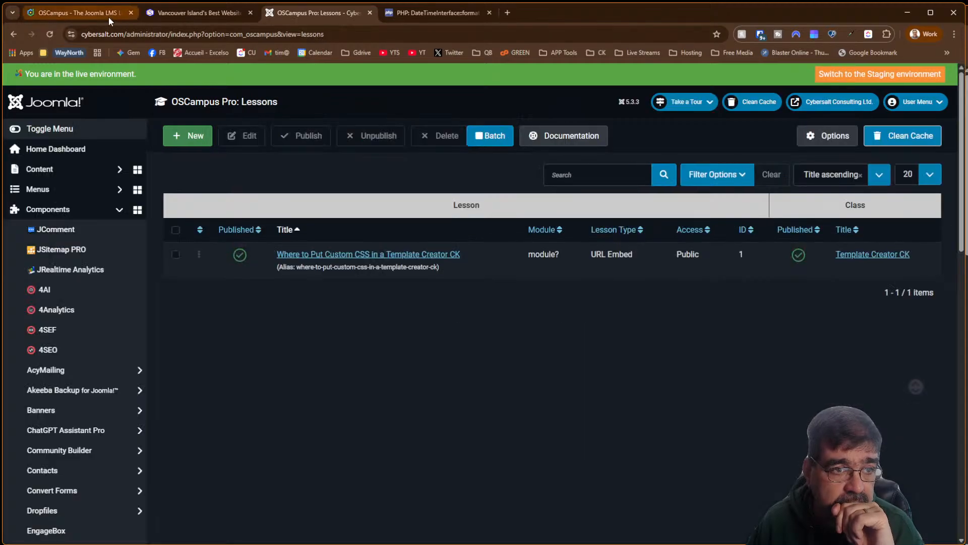
# Browse down the Joomlashack OSCampus product page looking for module information
pyautogui.click(108, 16)
pyautogui.scroll(-8, 478, 213)
pyautogui.scroll(-10, 478, 213)
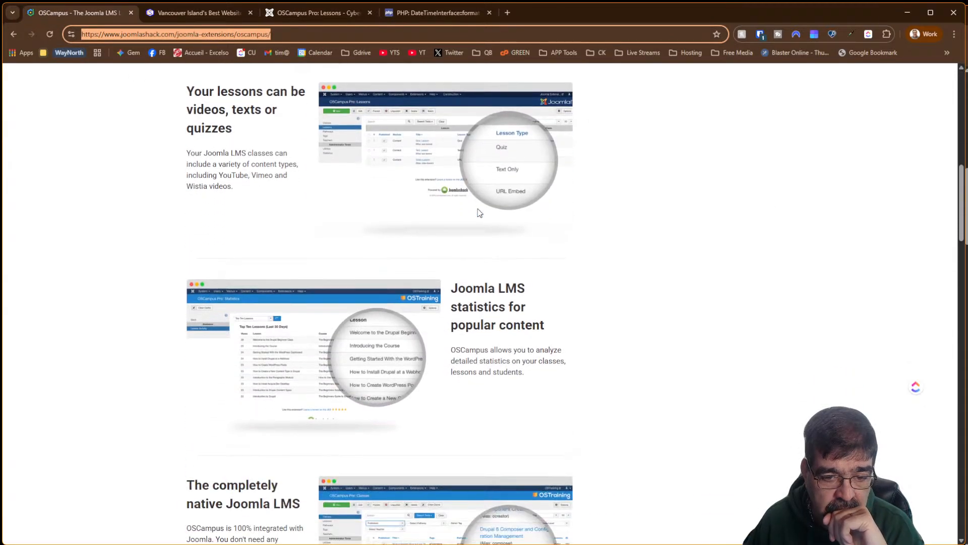
pyautogui.scroll(-11, 478, 212)
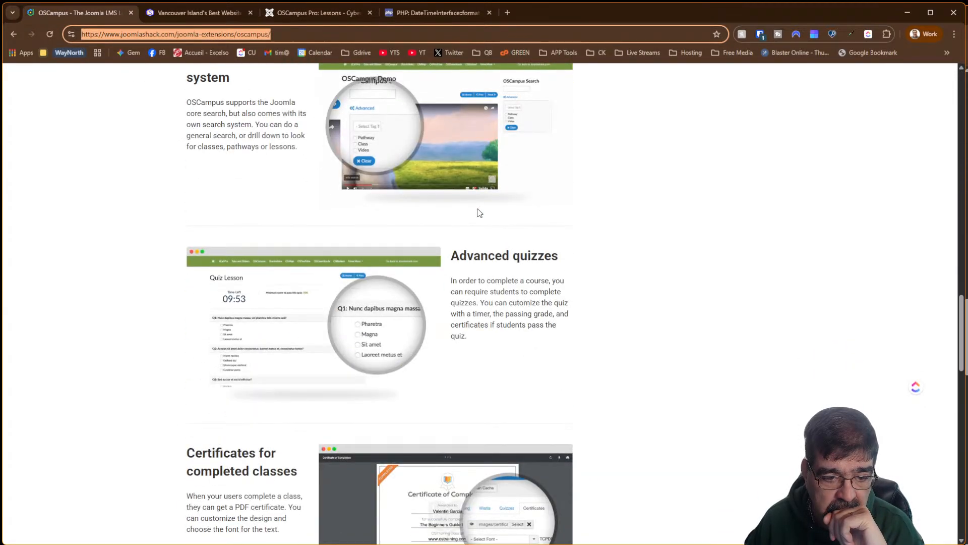
pyautogui.scroll(6, 478, 212)
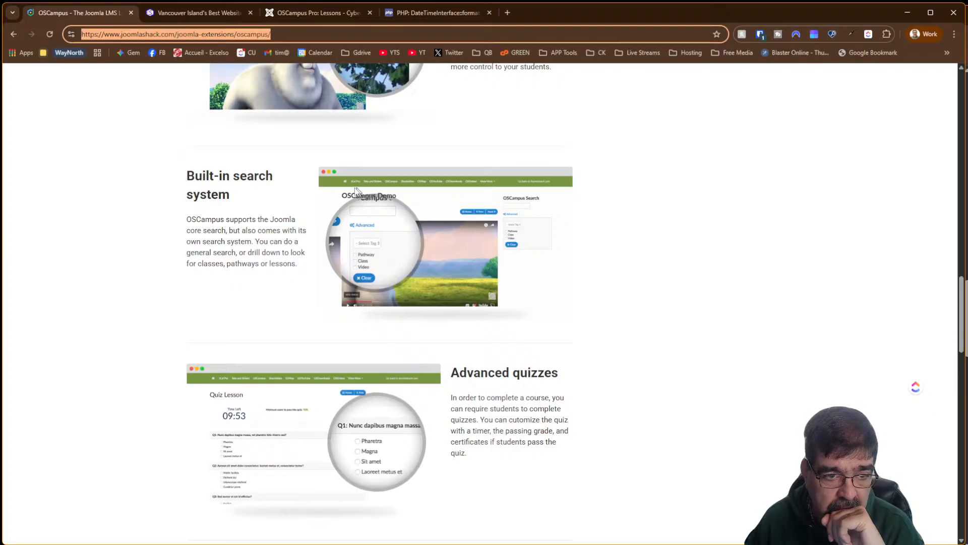
pyautogui.scroll(-5, 192, 212)
pyautogui.scroll(-15, 379, 303)
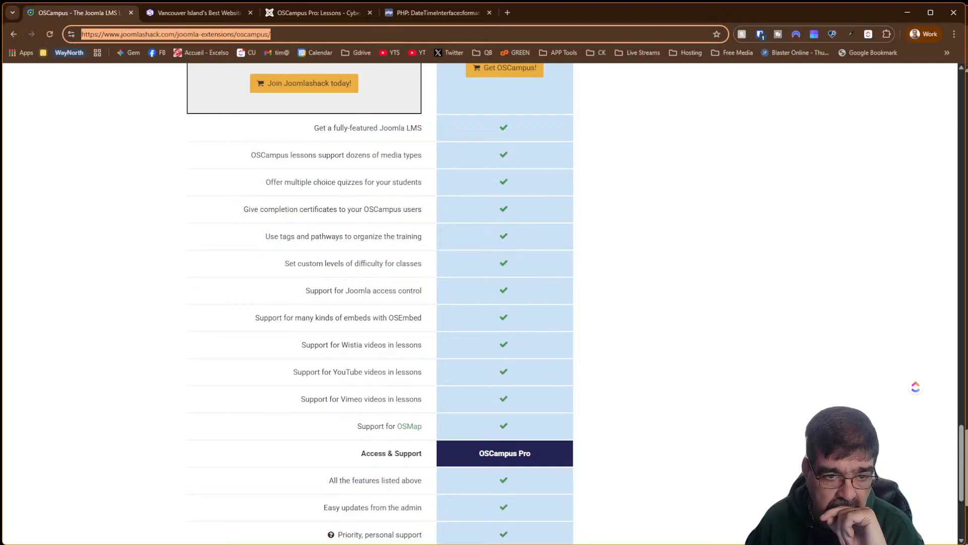
pyautogui.scroll(-2, 379, 303)
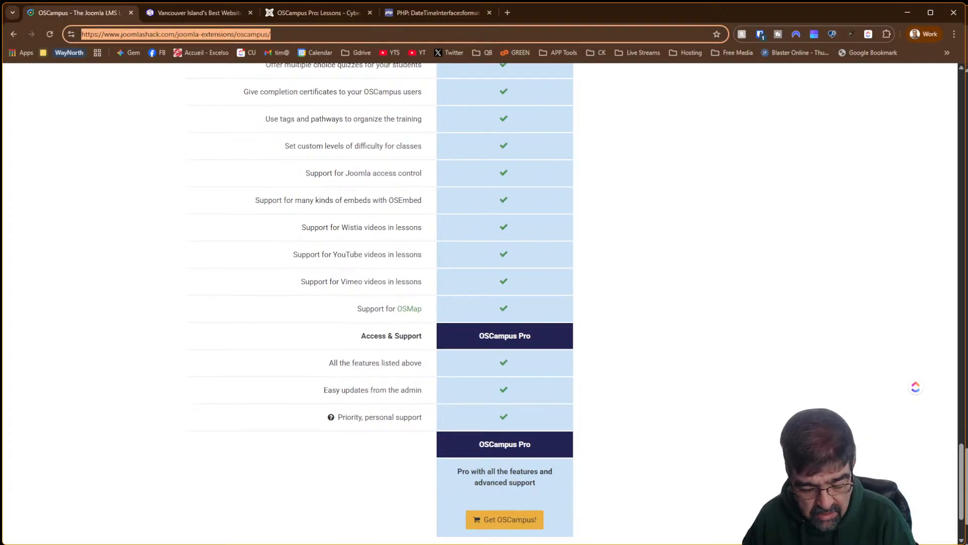
# Search the product page for 'modul' and go to the OSCampus Documentation index
pyautogui.hotkey('ctrl', 'f')
pyautogui.write('mod')
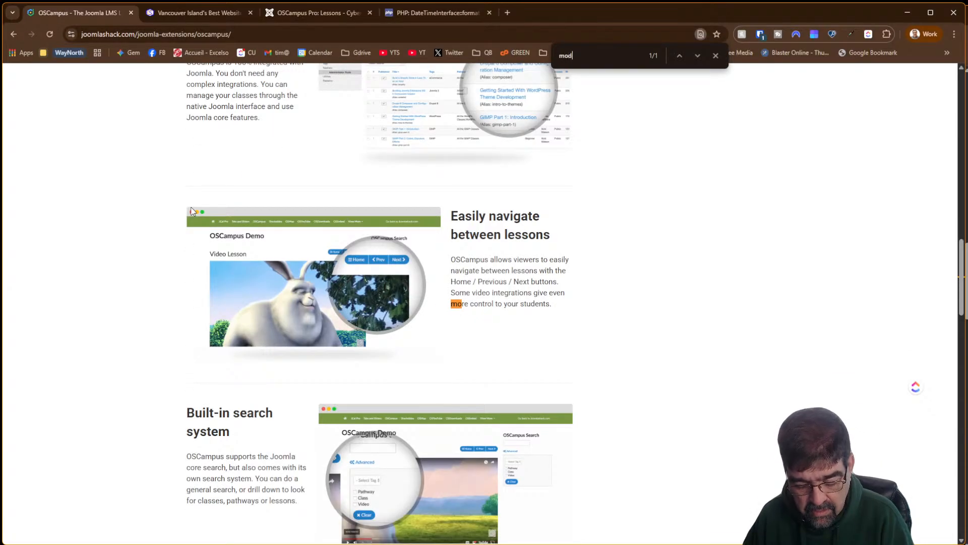
pyautogui.write('ul')
pyautogui.scroll(15, 430, 201)
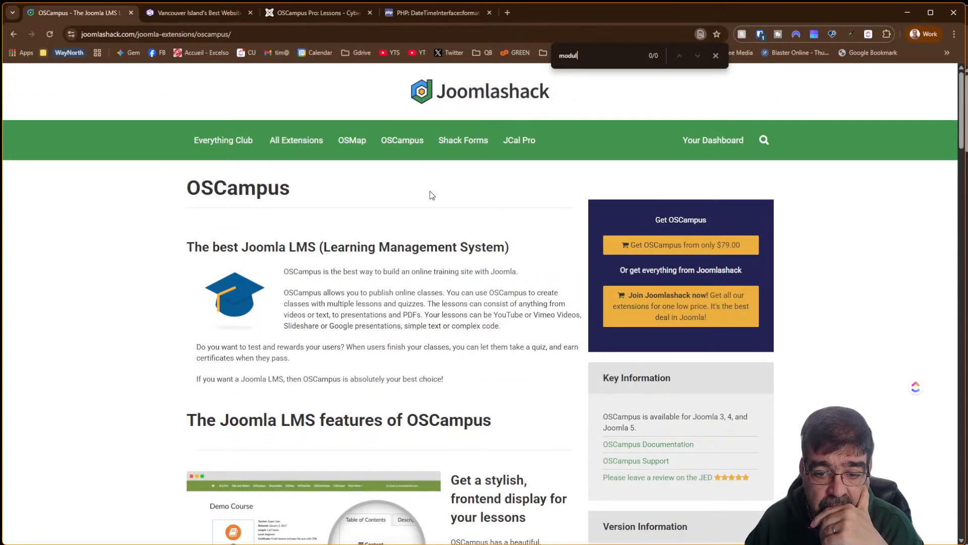
pyautogui.click(684, 445)
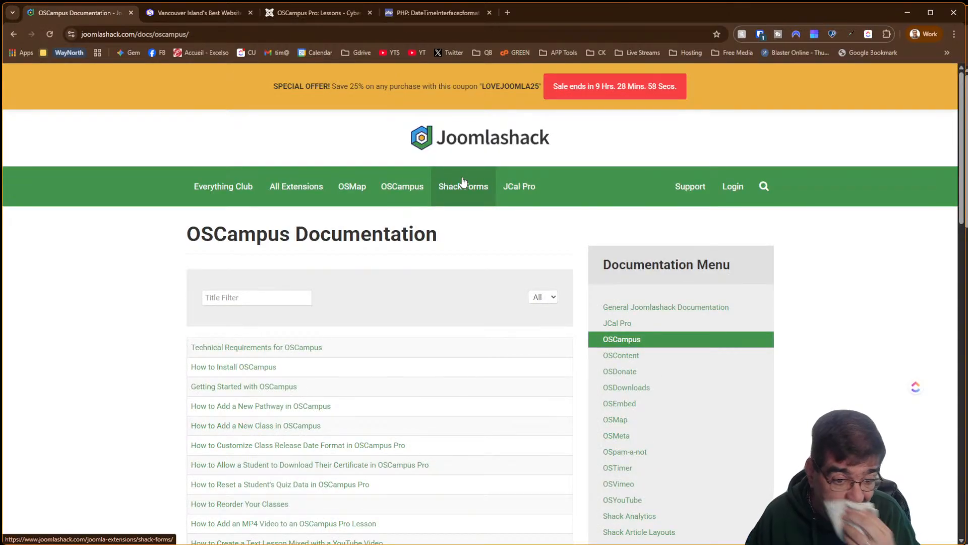
# Filter the documentation by 'module' and open 'How to Reorder Modules and Lessons in OSCampus'
pyautogui.click(252, 298)
pyautogui.write('modu')
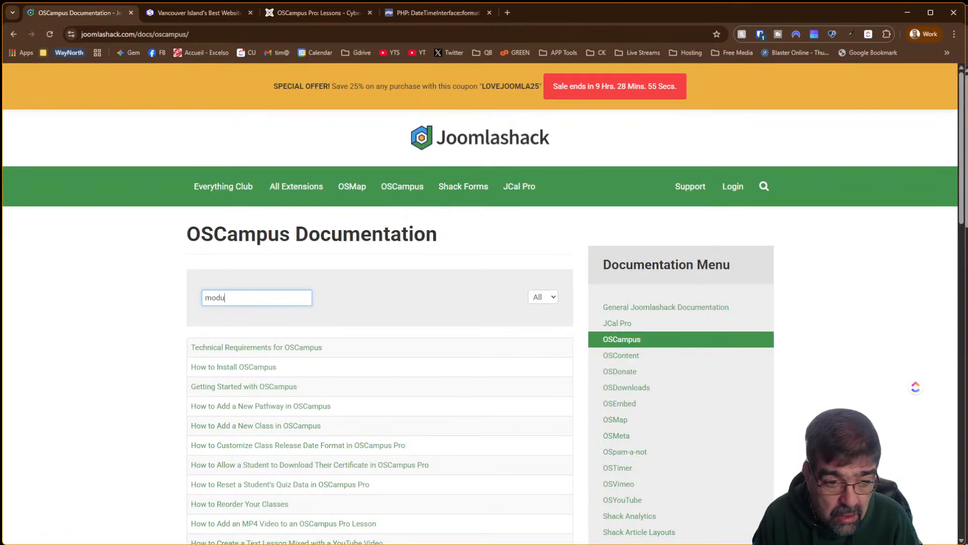
pyautogui.write('le')
pyautogui.press('Return')
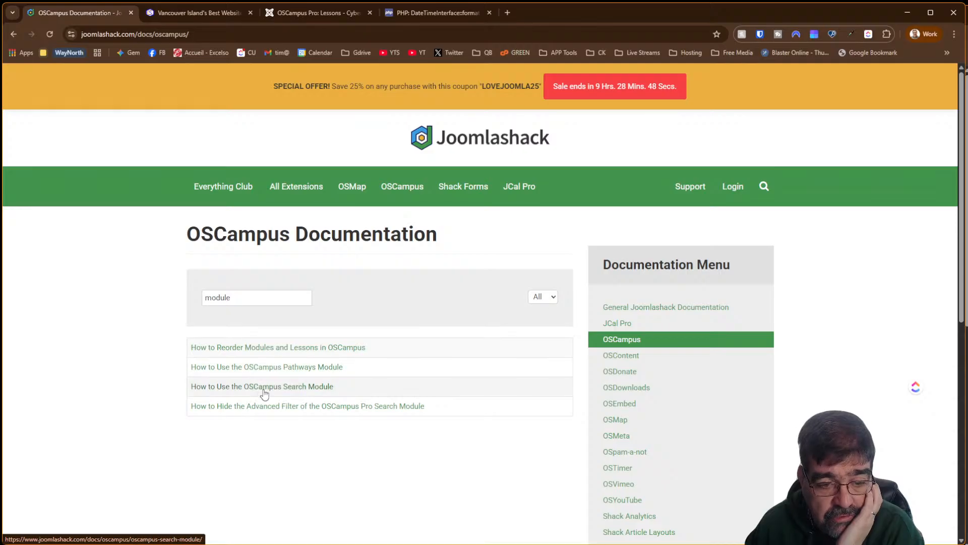
pyautogui.click(272, 350)
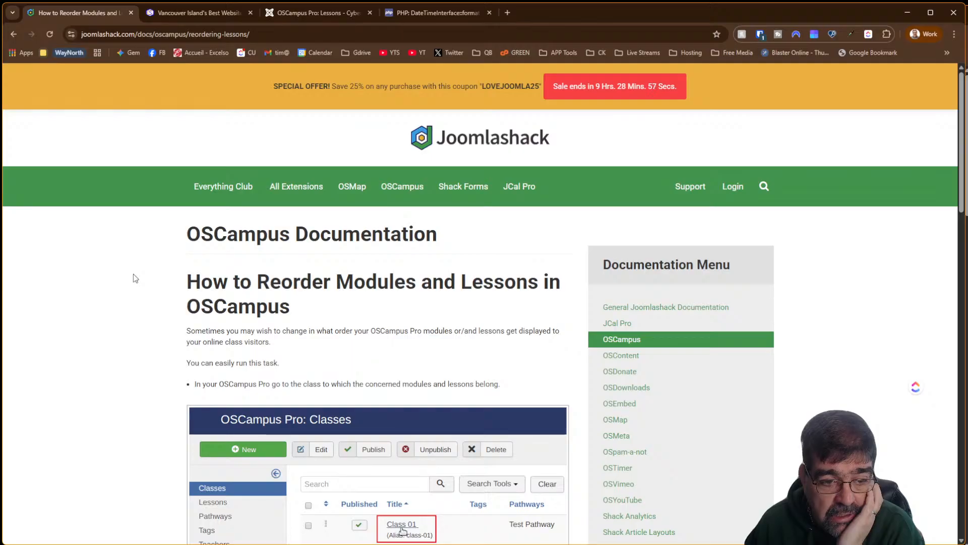
# Read through the drag-and-drop reordering guide, then head back toward the admin Lessons list
pyautogui.scroll(-2, 141, 274)
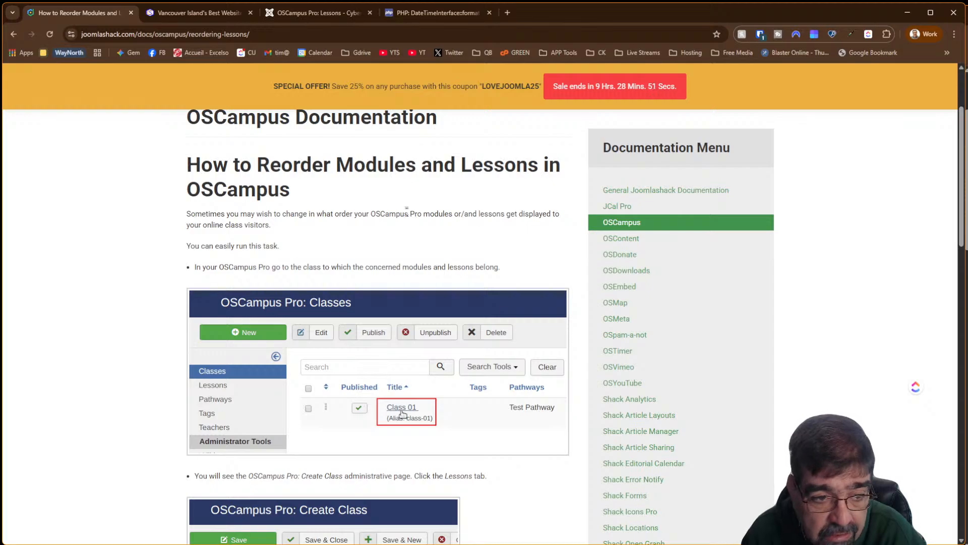
pyautogui.scroll(-2, 362, 216)
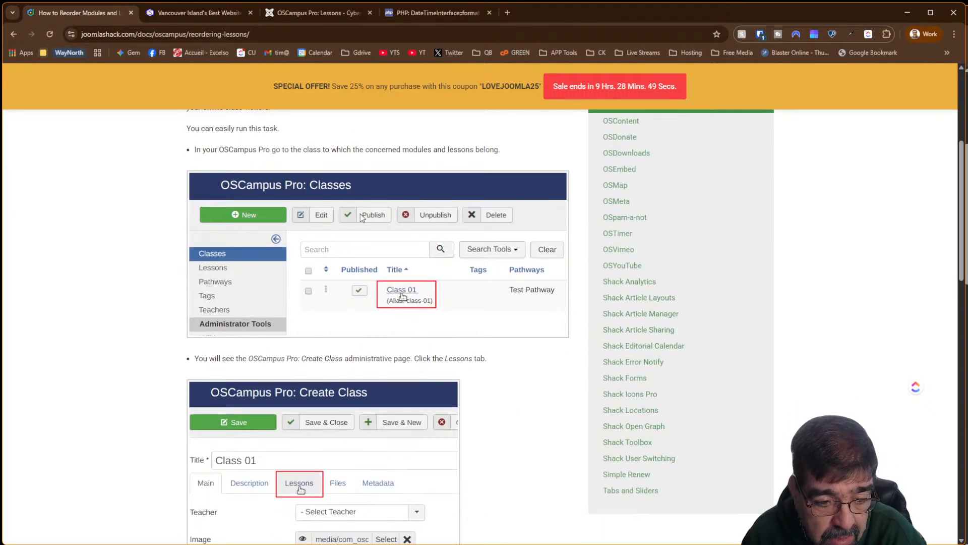
pyautogui.scroll(-2, 361, 216)
pyautogui.scroll(-2, 361, 216)
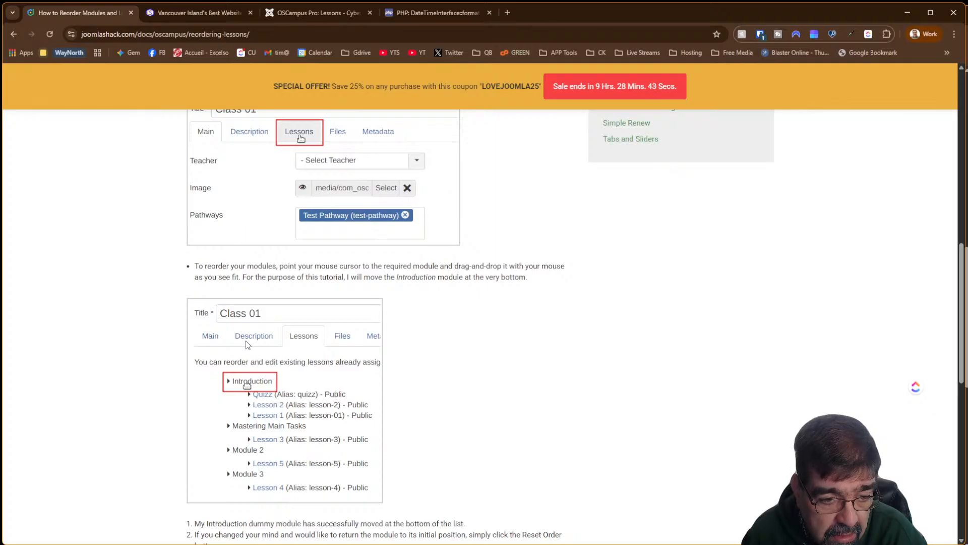
pyautogui.scroll(-2, 314, 377)
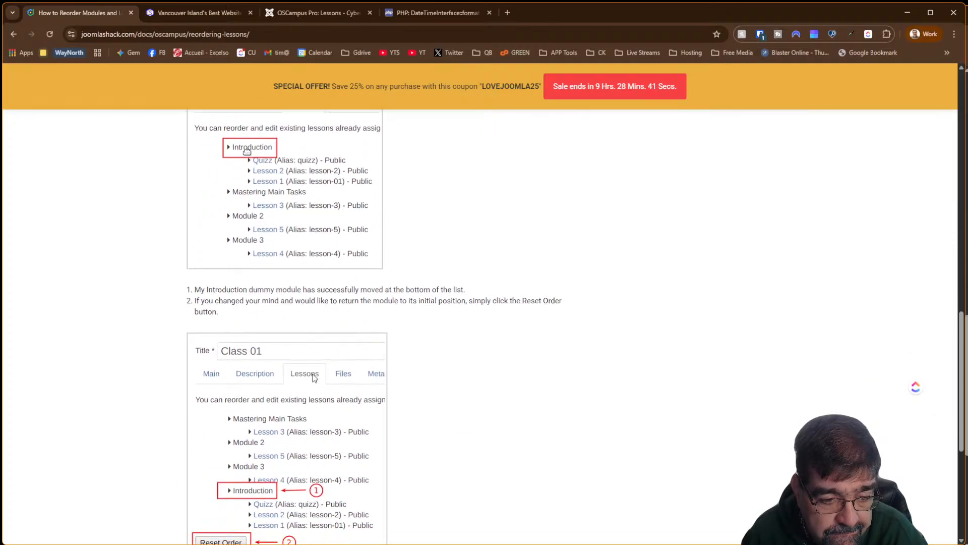
pyautogui.scroll(-2, 314, 377)
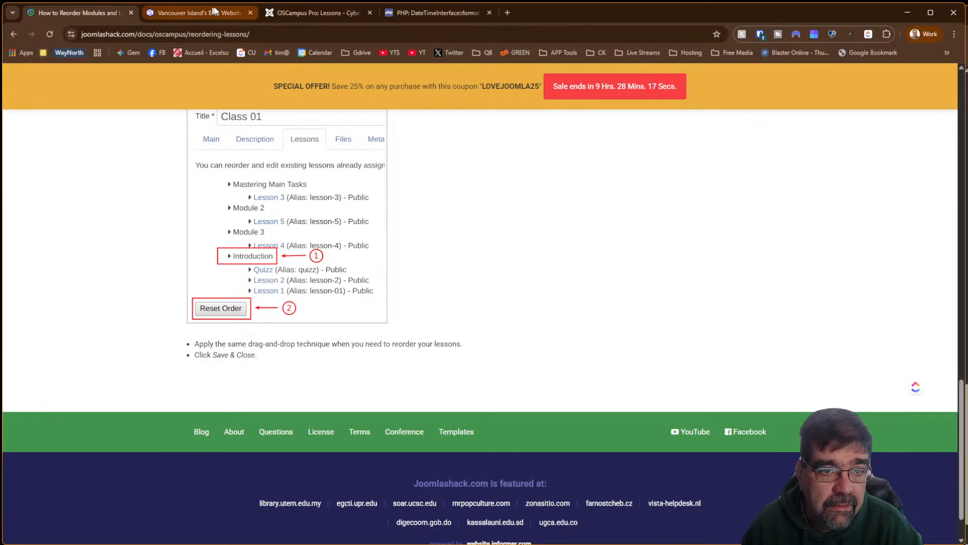
pyautogui.click(286, 16)
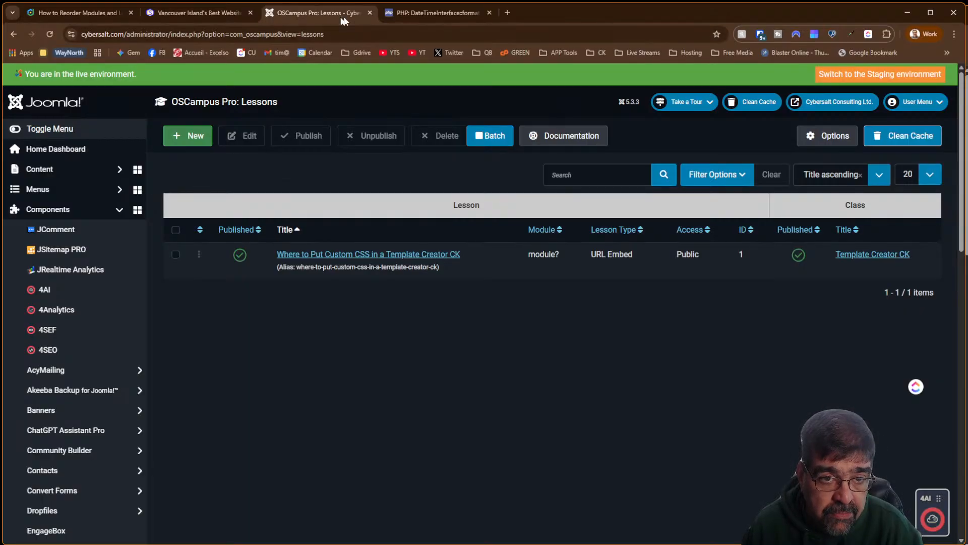
# Get back to the OSCampus Pro Lessons list with its Template Creator CK lesson and expand the Menus sidebar
pyautogui.click(407, 12)
pyautogui.click(235, 12)
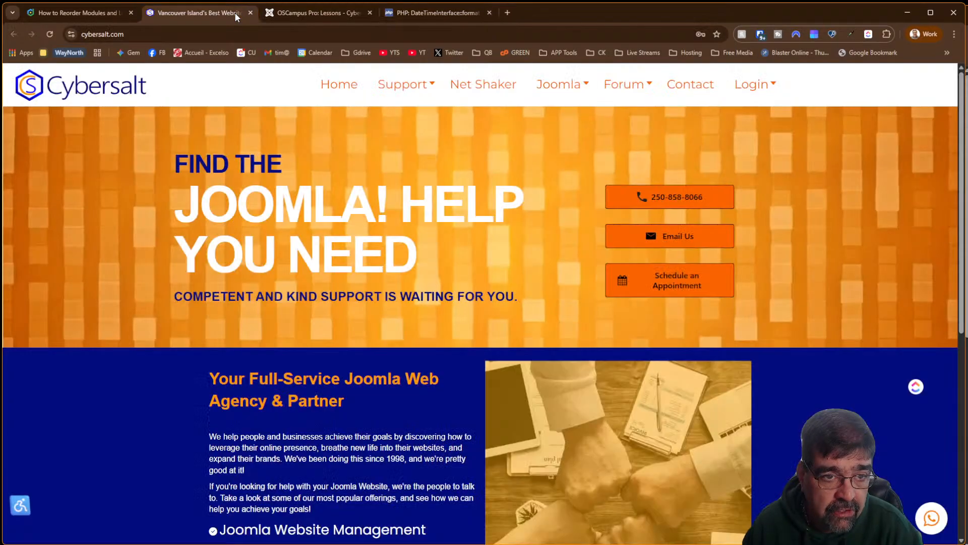
pyautogui.moveTo(546, 91)
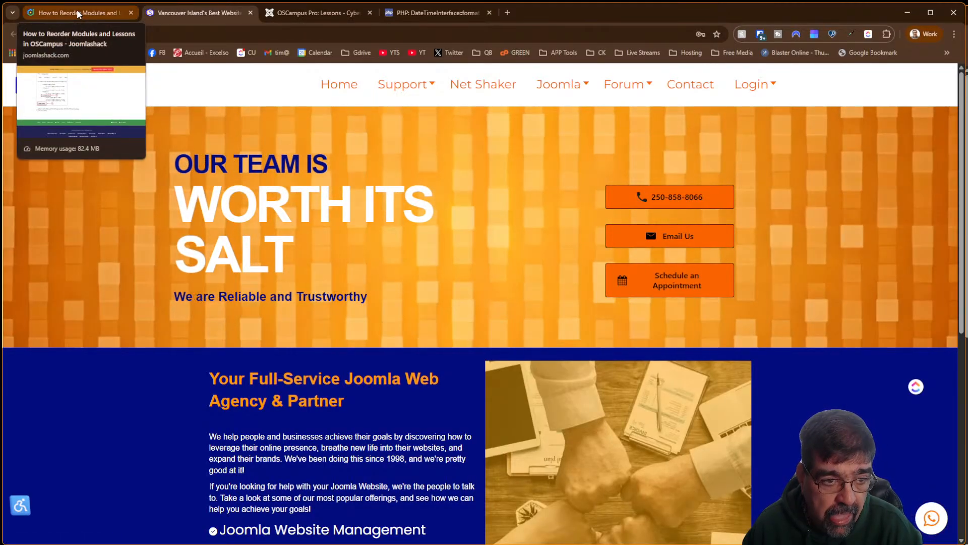
pyautogui.click(308, 15)
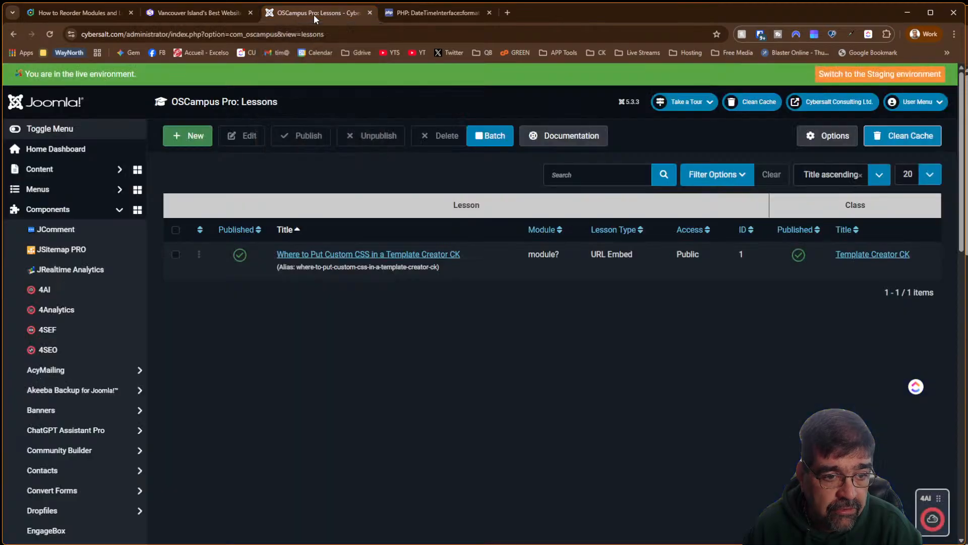
pyautogui.scroll(-10, 86, 301)
pyautogui.scroll(5, 86, 301)
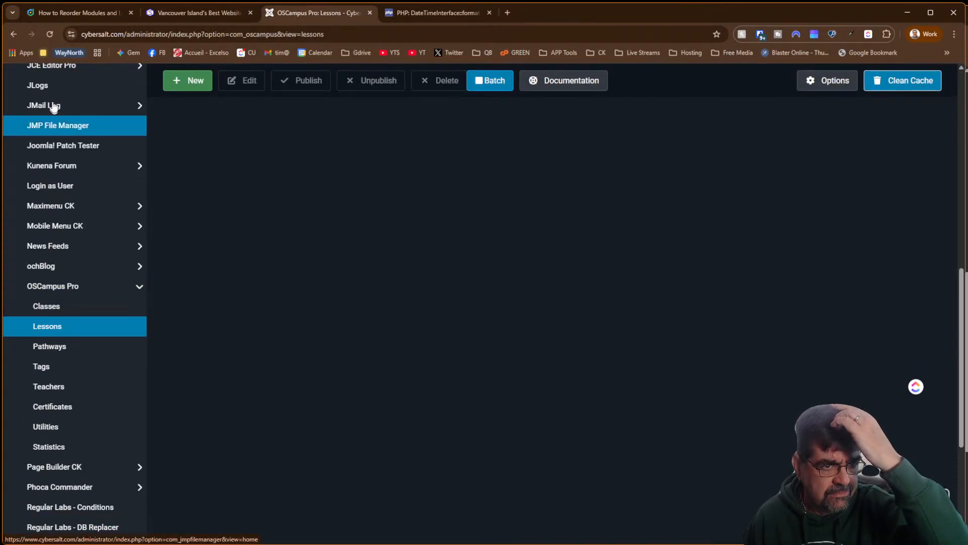
pyautogui.click(64, 13)
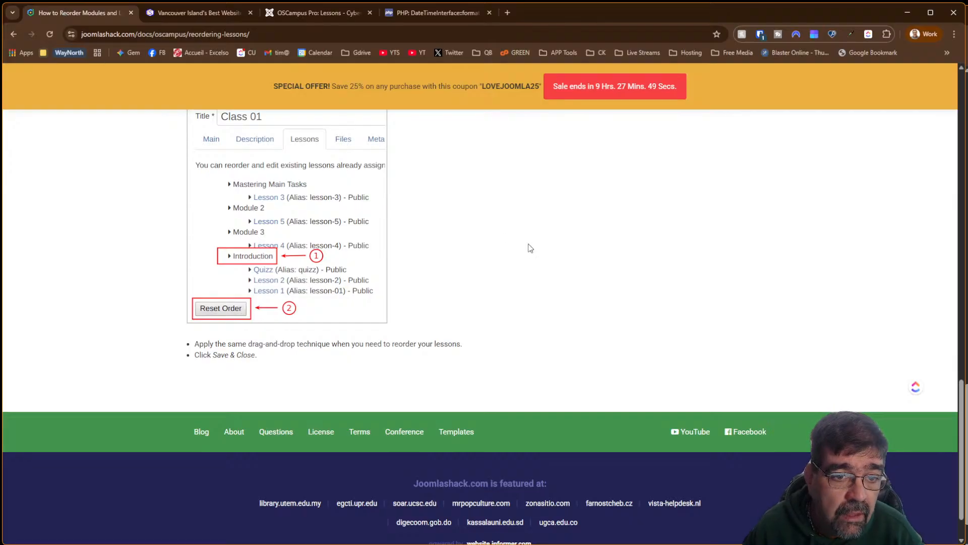
pyautogui.click(293, 16)
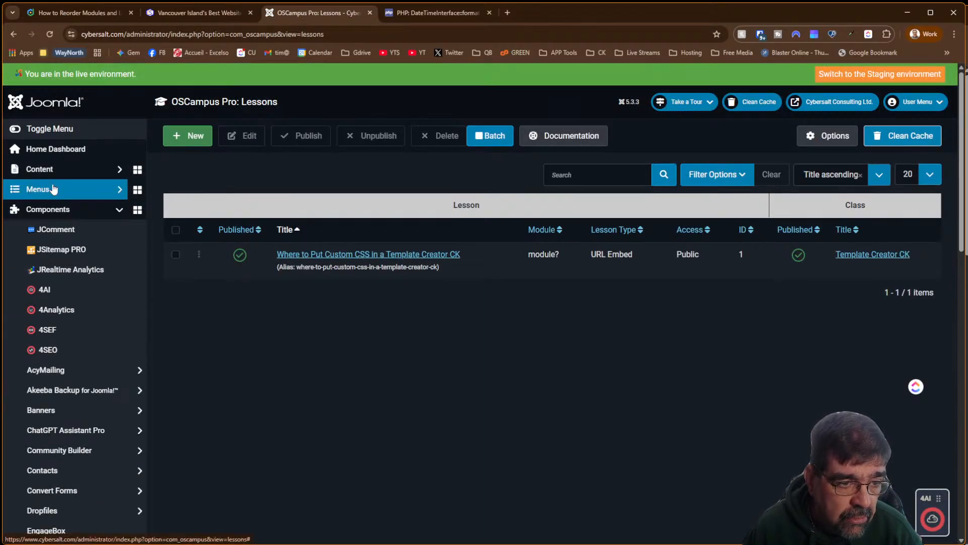
pyautogui.click(53, 188)
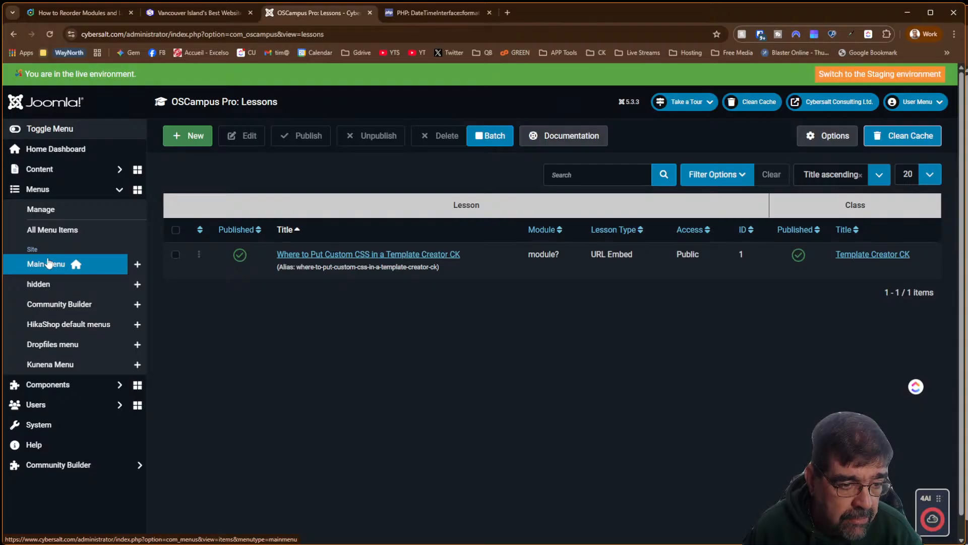
# Add a new Main Menu item and give it the title 'Classes'
pyautogui.click(140, 267)
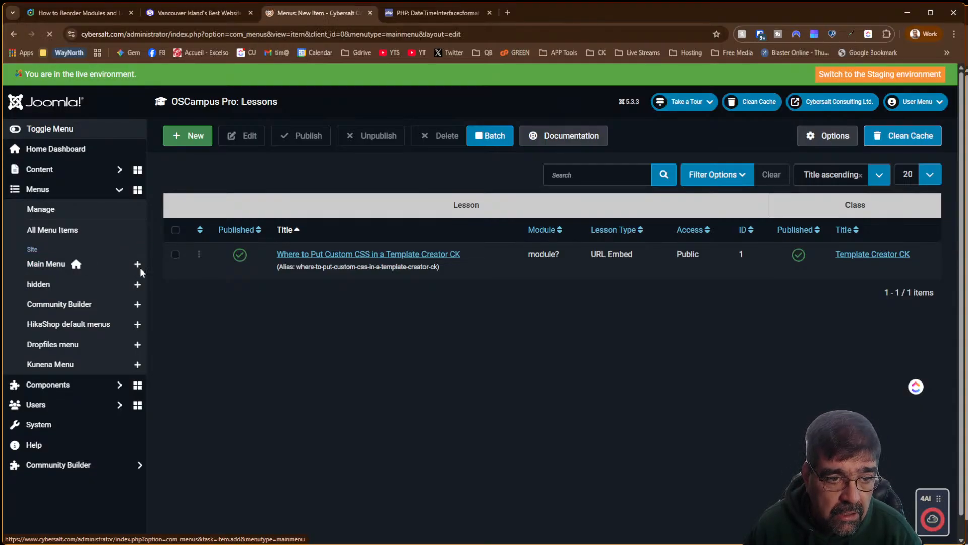
pyautogui.click(80, 189)
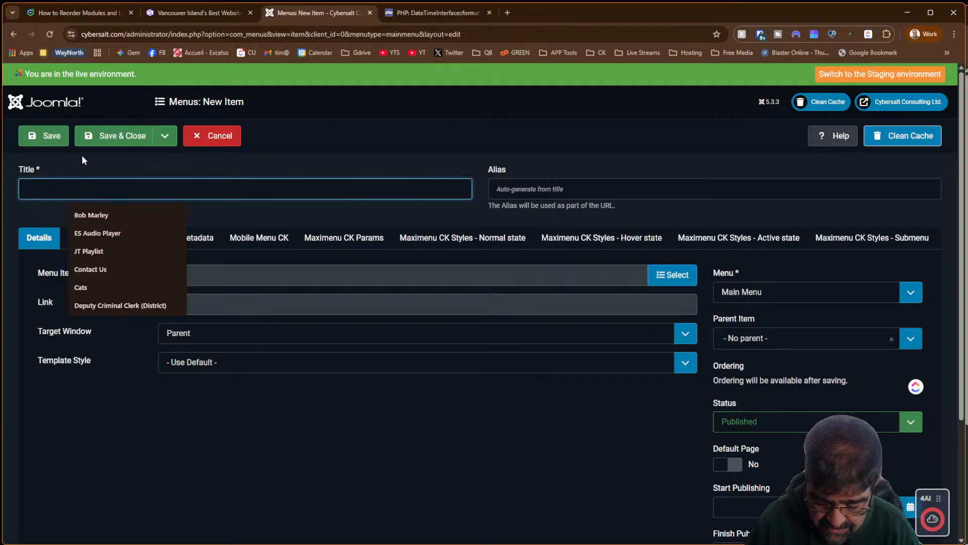
pyautogui.write('Classes')
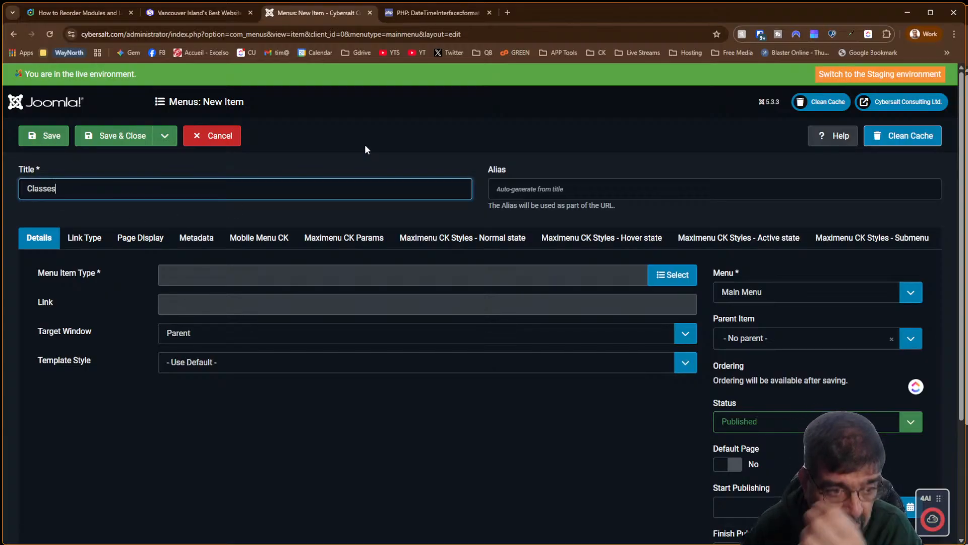
# Set the Classes item's type to OSCampus Pro My Classes and look at the live Cybersalt homepage
pyautogui.click(676, 281)
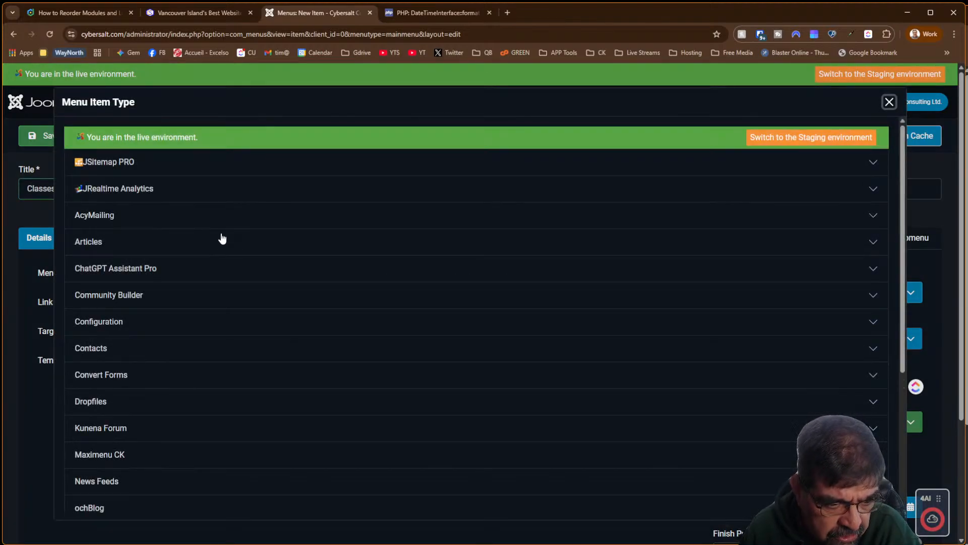
pyautogui.scroll(-5, 222, 238)
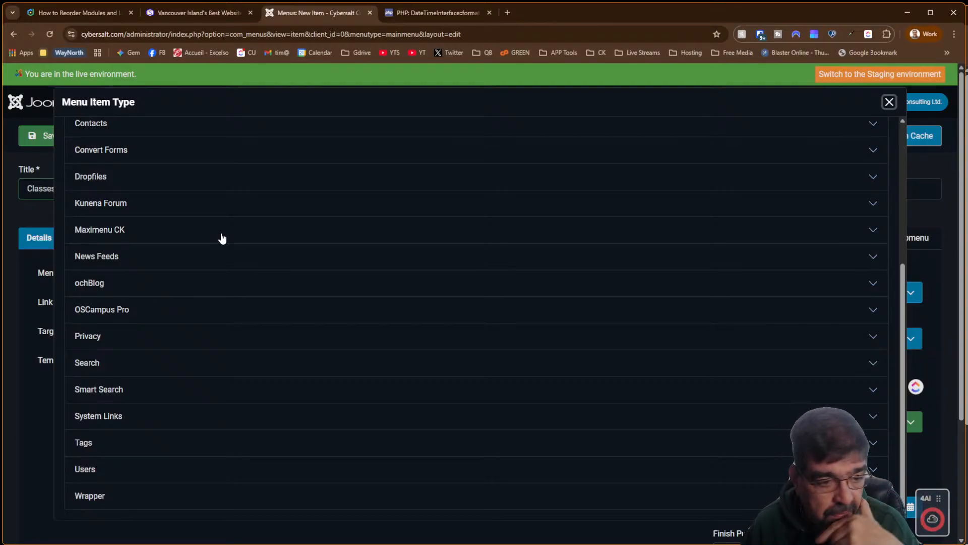
pyautogui.click(98, 317)
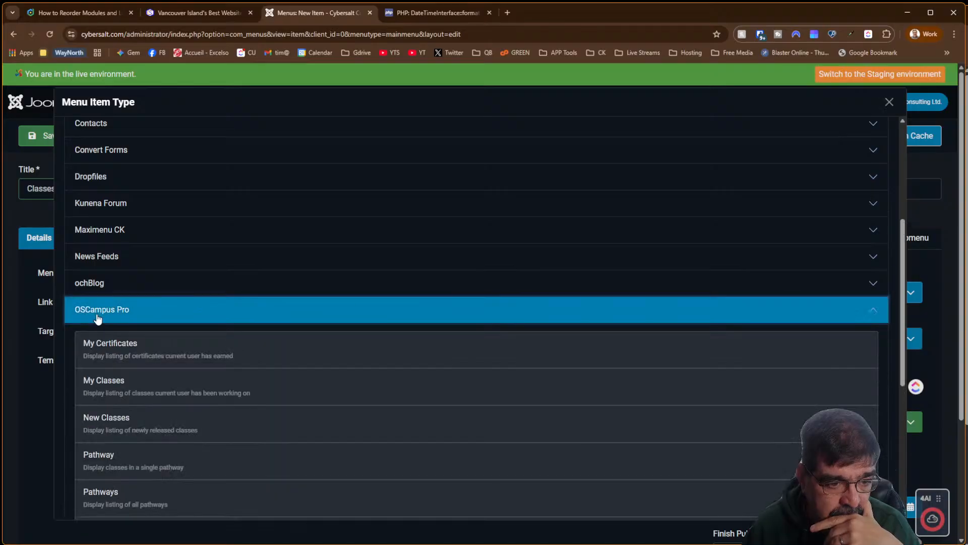
pyautogui.scroll(-2, 303, 273)
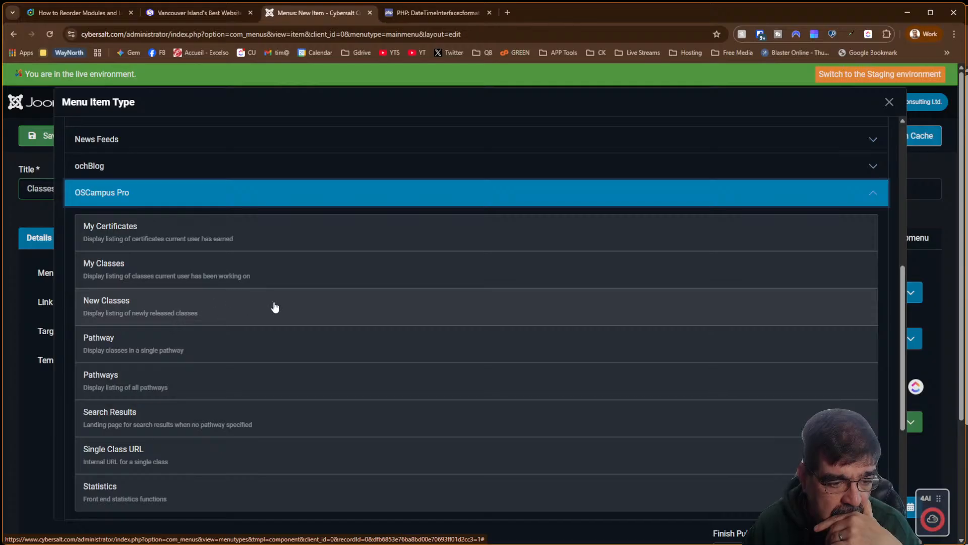
pyautogui.scroll(-2, 274, 307)
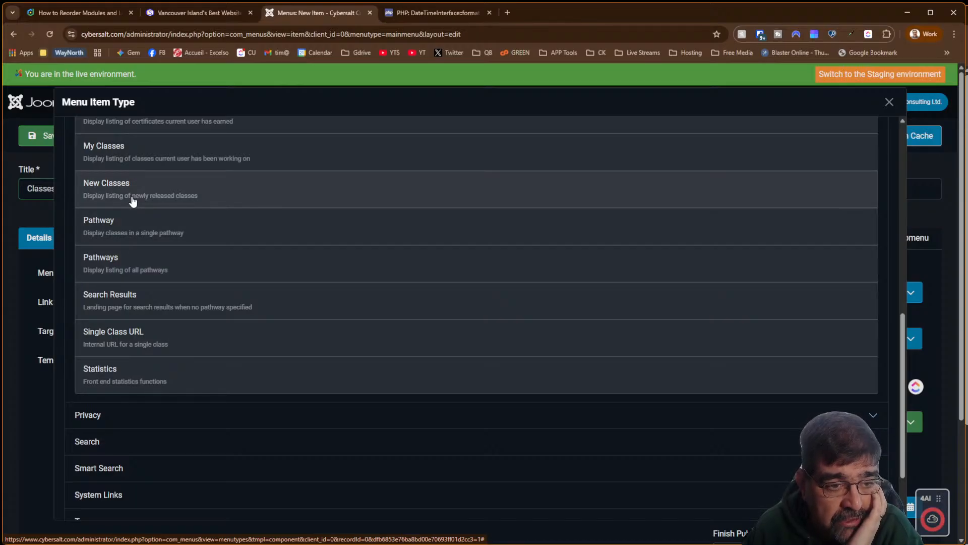
pyautogui.scroll(2, 289, 244)
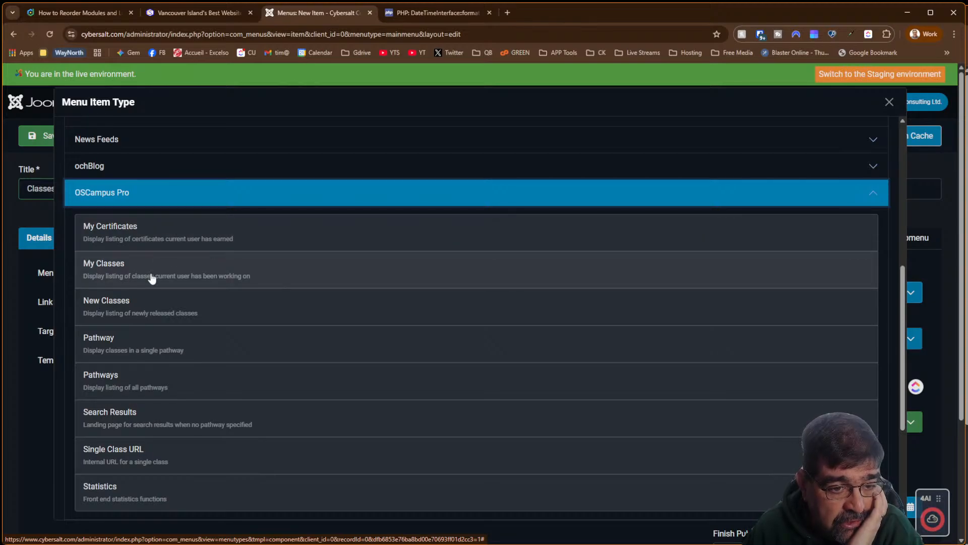
pyautogui.click(151, 277)
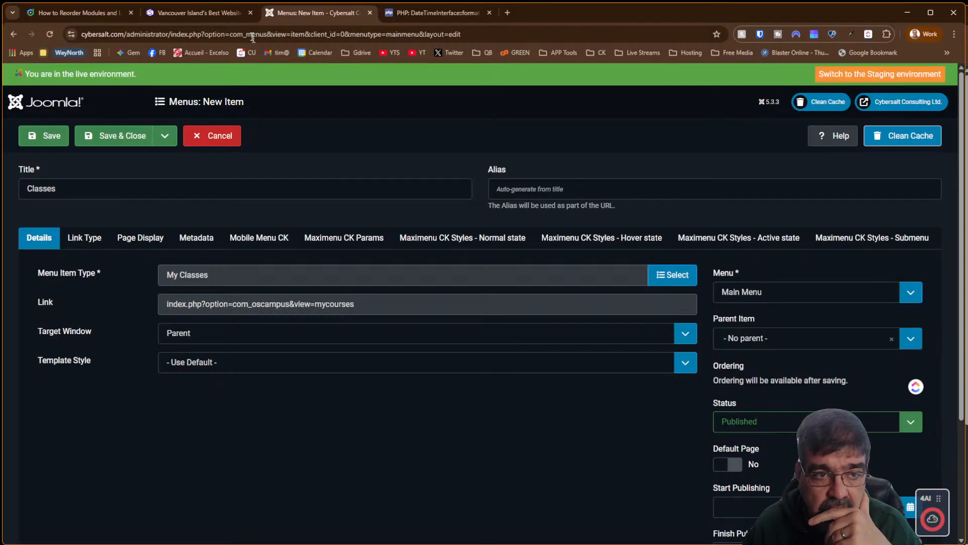
pyautogui.click(182, 15)
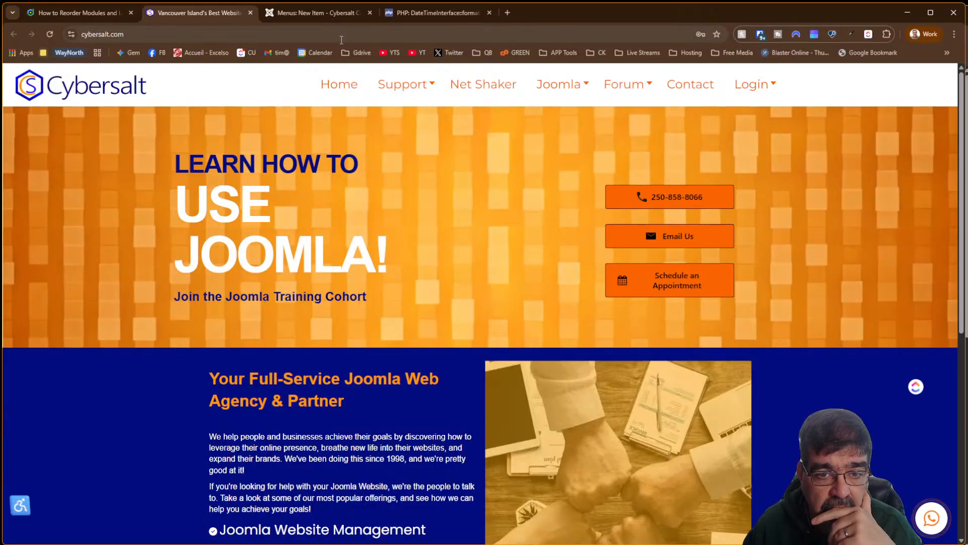
# Save the Classes menu item, set its Ordering to follow Services, and save again
pyautogui.moveTo(373, 89)
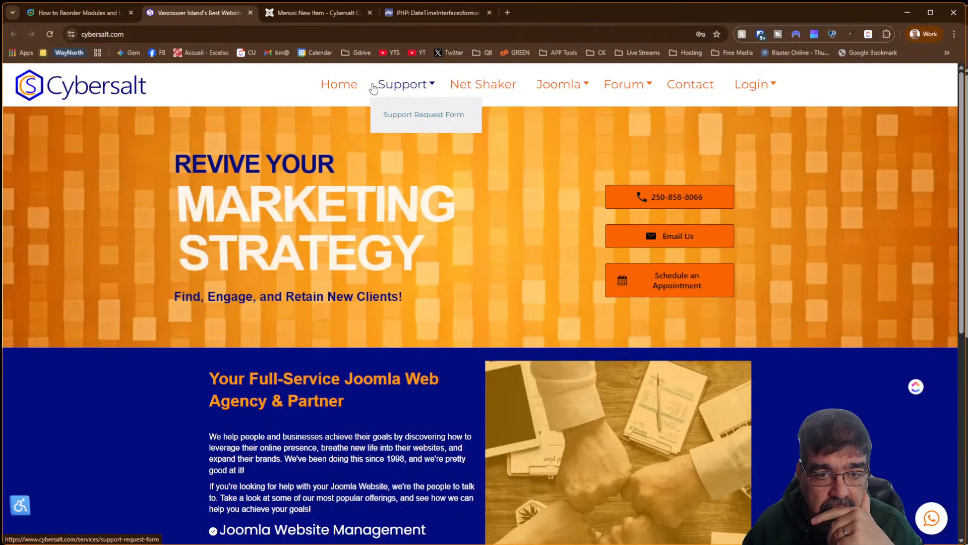
pyautogui.click(309, 13)
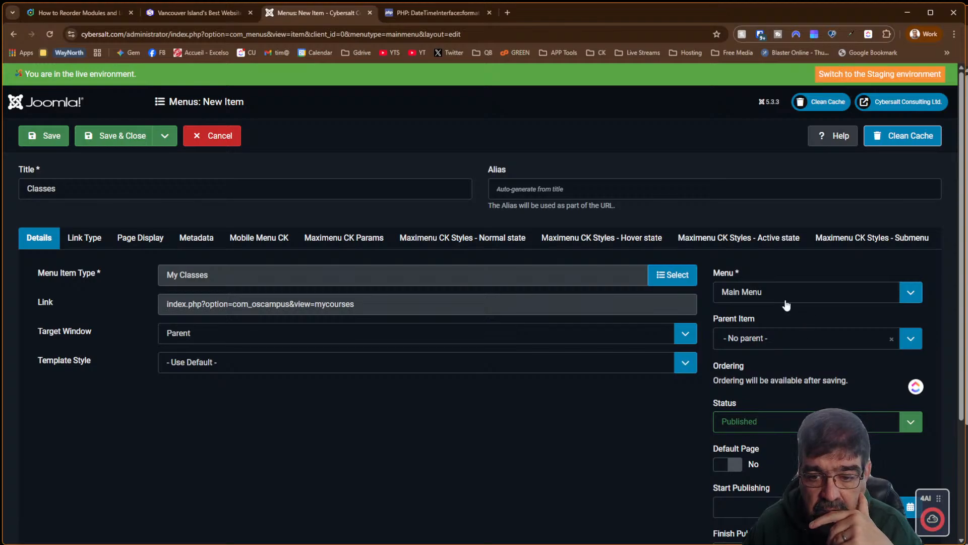
pyautogui.click(53, 137)
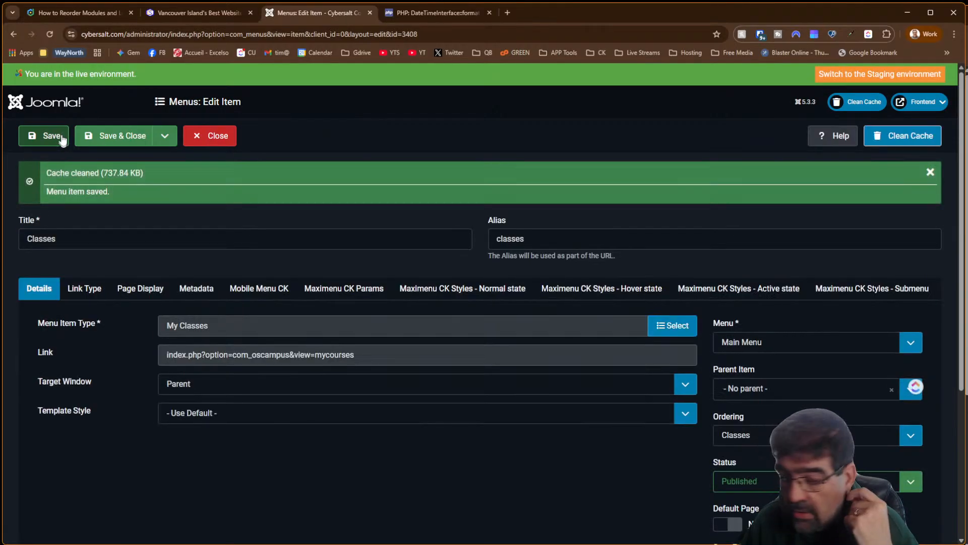
pyautogui.click(827, 435)
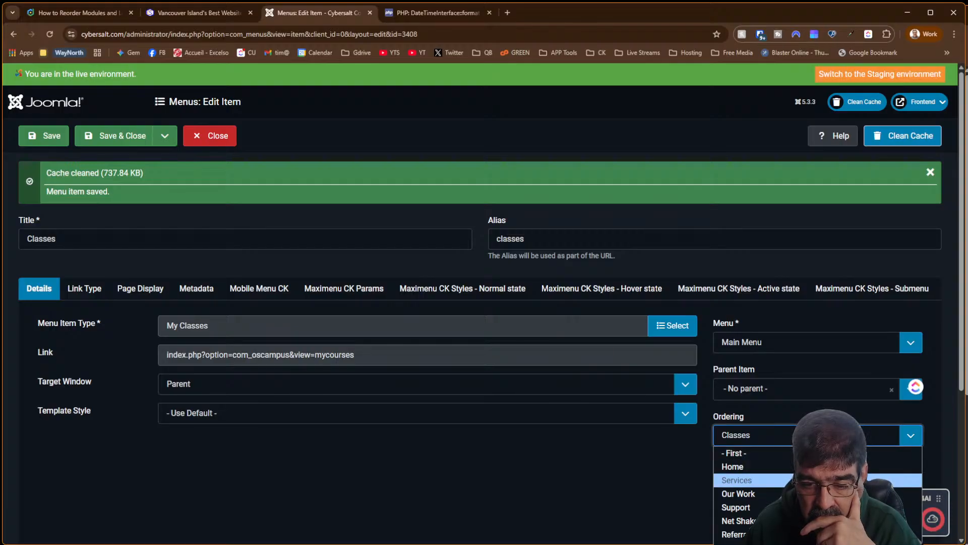
pyautogui.click(827, 480)
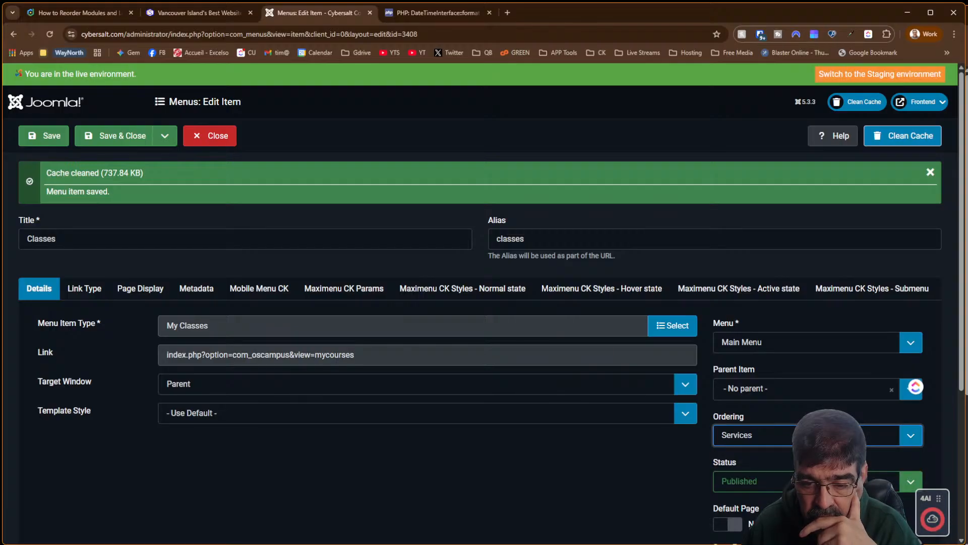
pyautogui.click(44, 142)
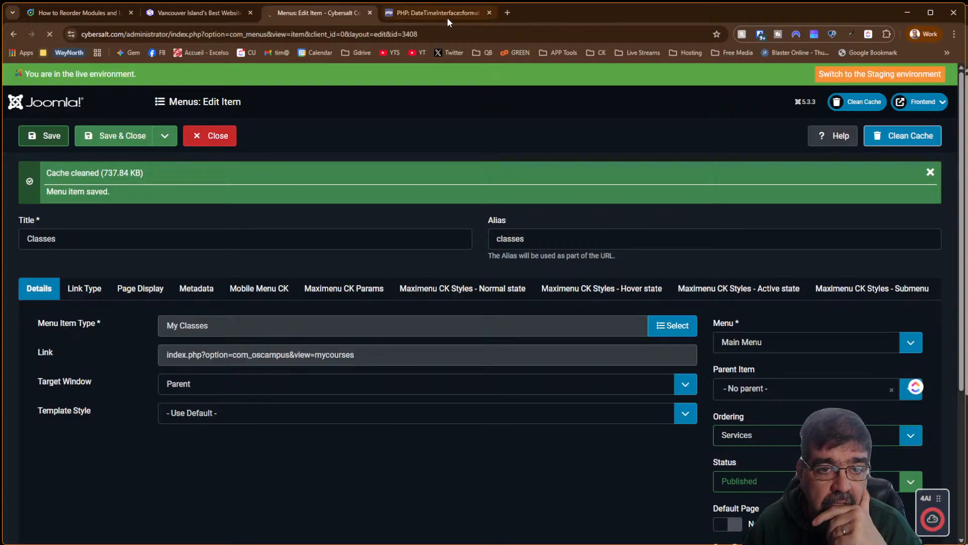
pyautogui.click(217, 13)
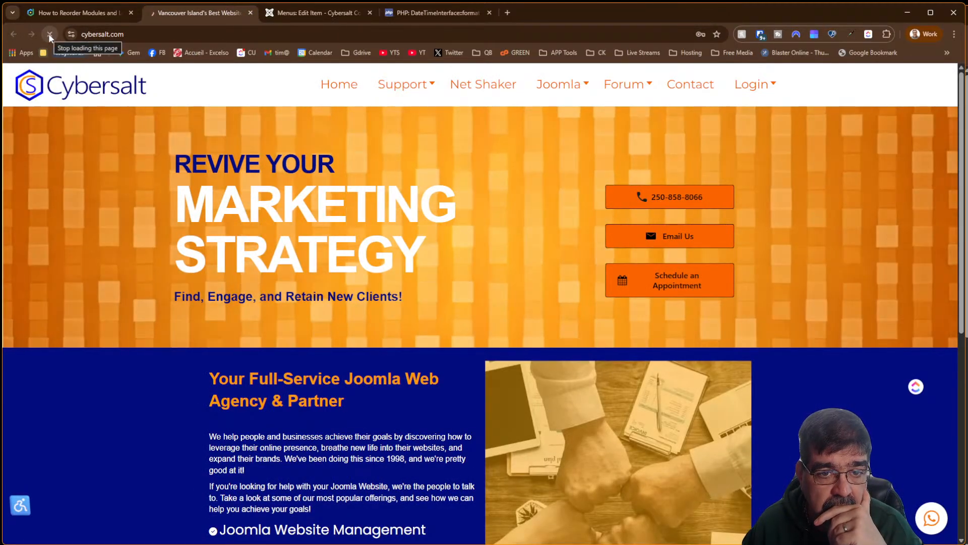
# Reload the live site, confirm Classes in the nav opens Online Training, then return to the editor
pyautogui.click(49, 35)
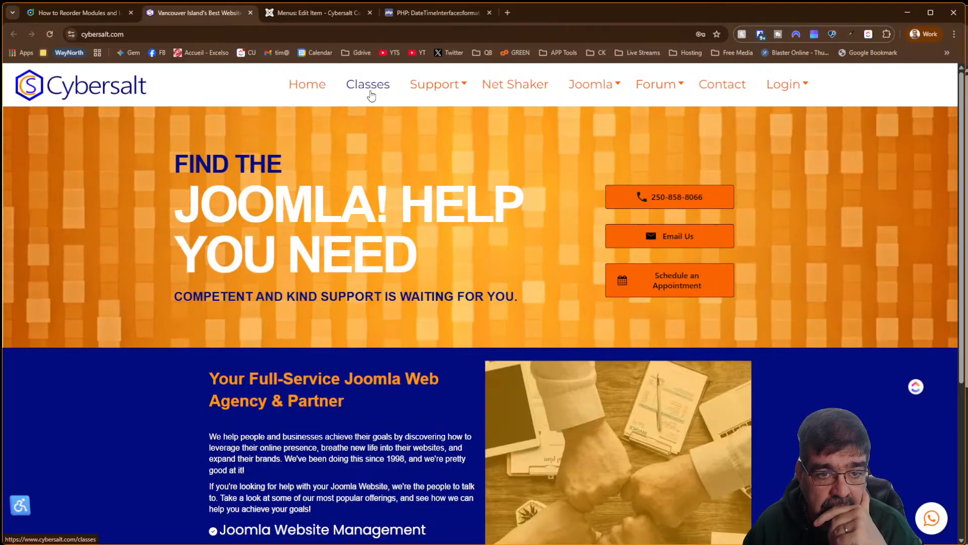
pyautogui.click(371, 96)
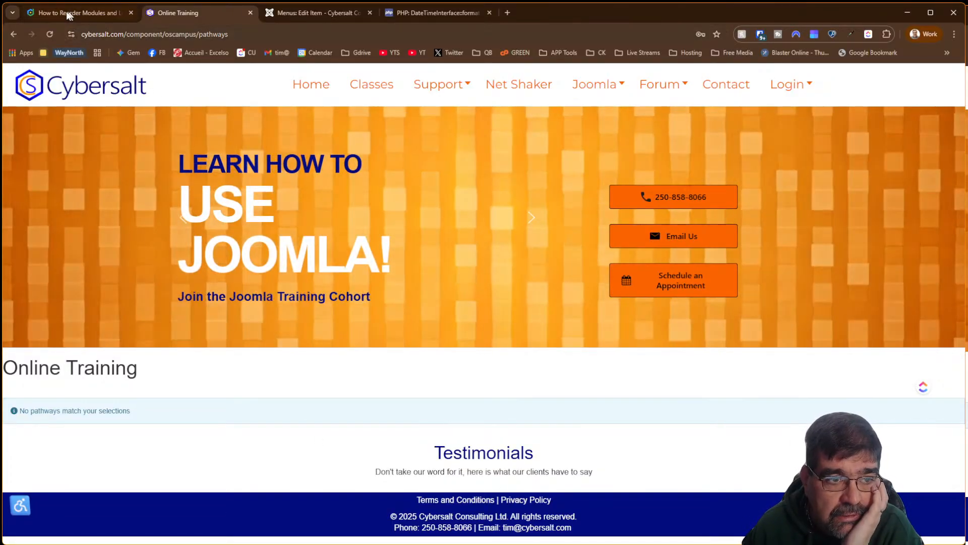
pyautogui.click(69, 13)
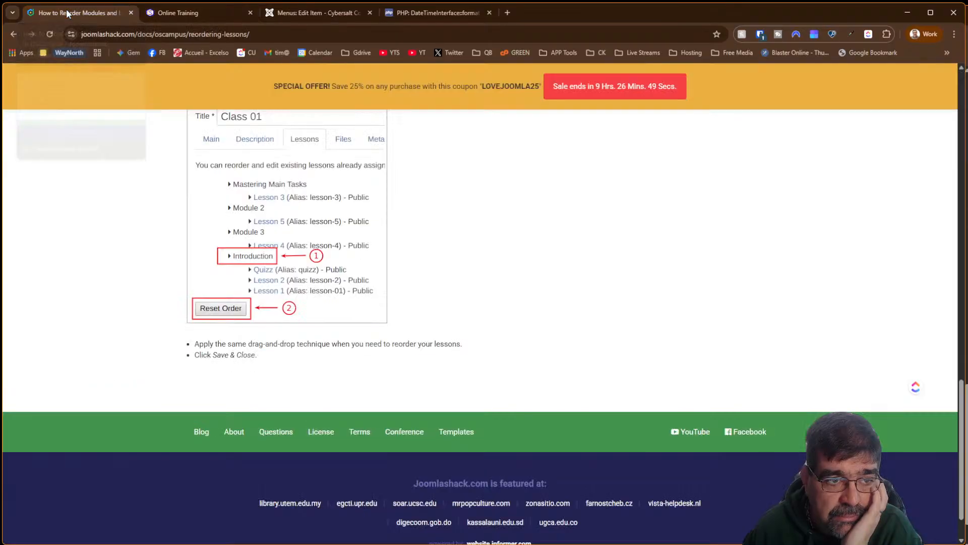
pyautogui.click(289, 12)
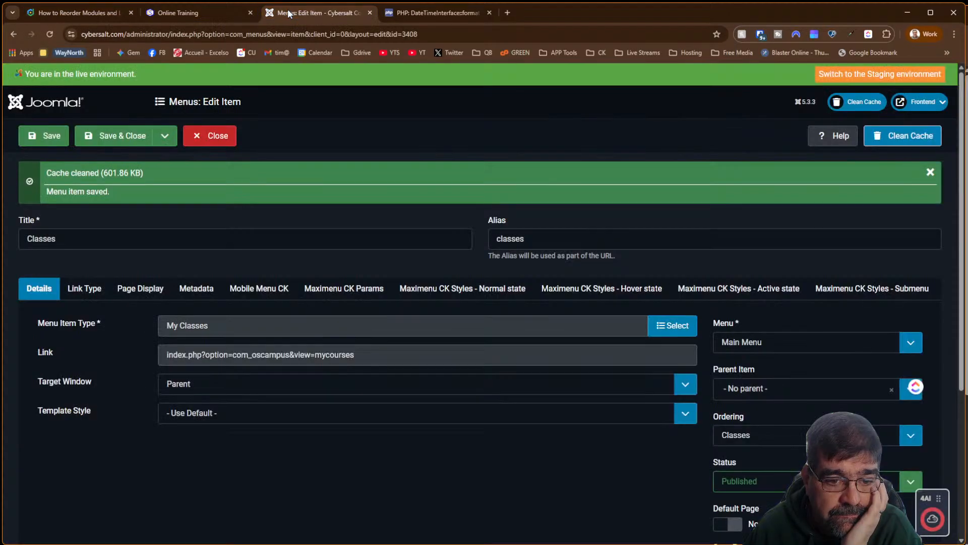
# Change the Classes item's type to OSCampus Pro Pathways and save it
pyautogui.click(669, 328)
pyautogui.scroll(-2, 298, 285)
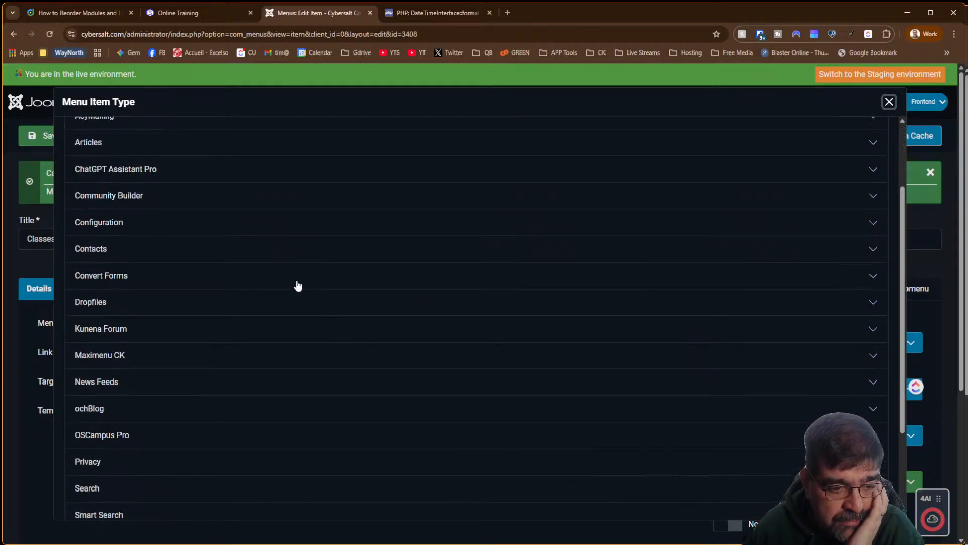
pyautogui.scroll(-2, 298, 286)
pyautogui.click(98, 313)
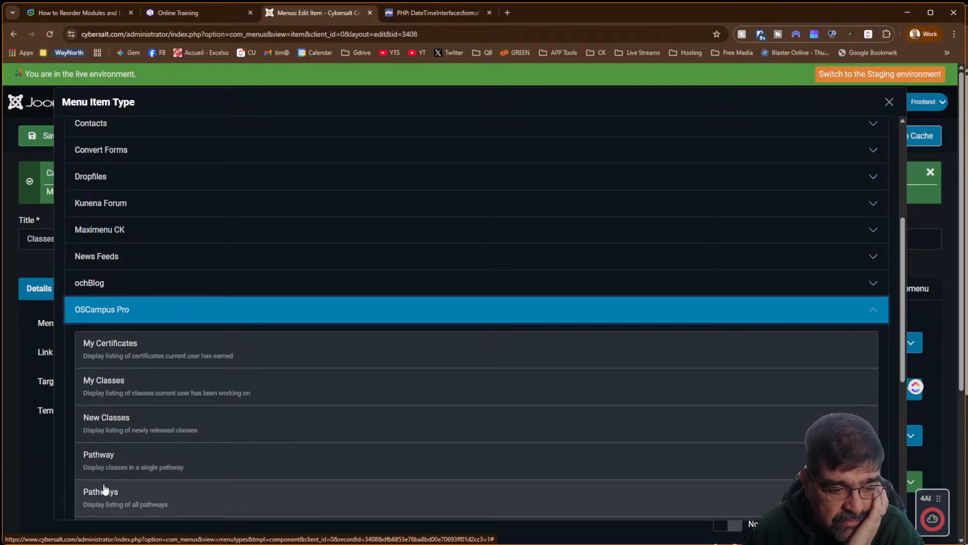
pyautogui.click(105, 489)
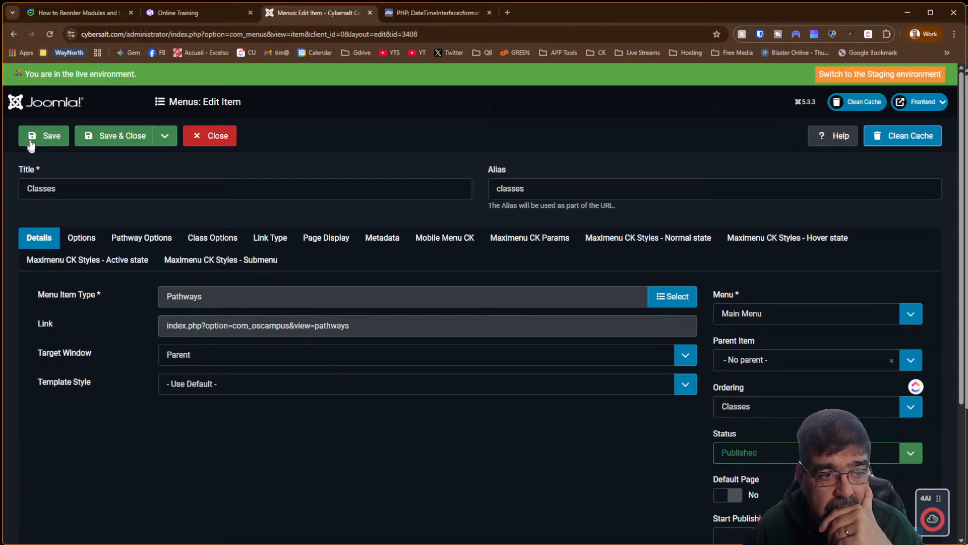
pyautogui.click(36, 137)
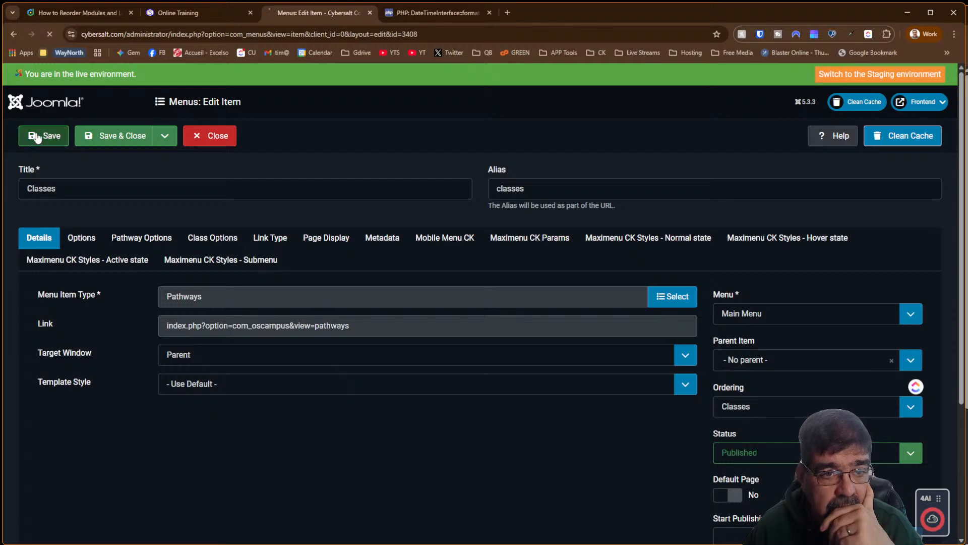
# Reload the frontend /classes page to check the change, then return to the menu item editor
pyautogui.click(200, 12)
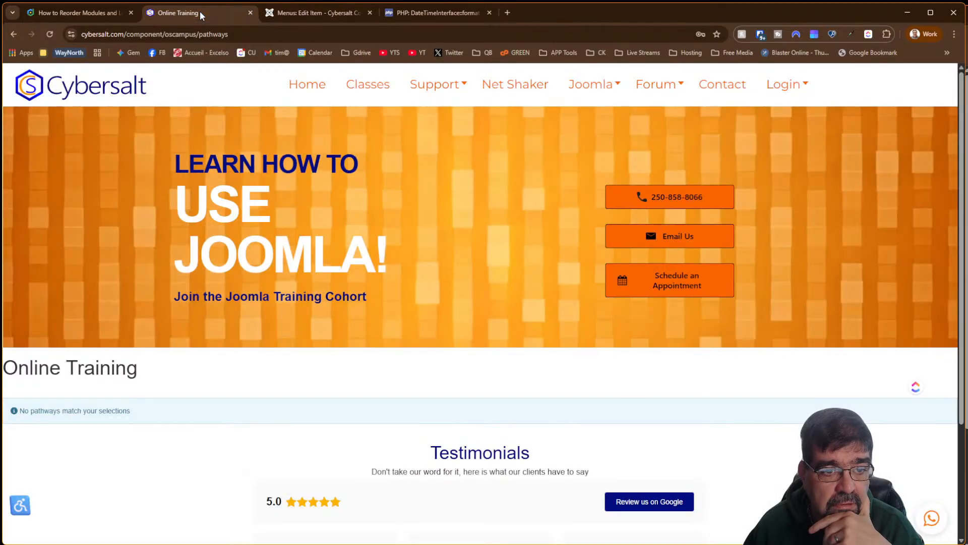
pyautogui.click(13, 34)
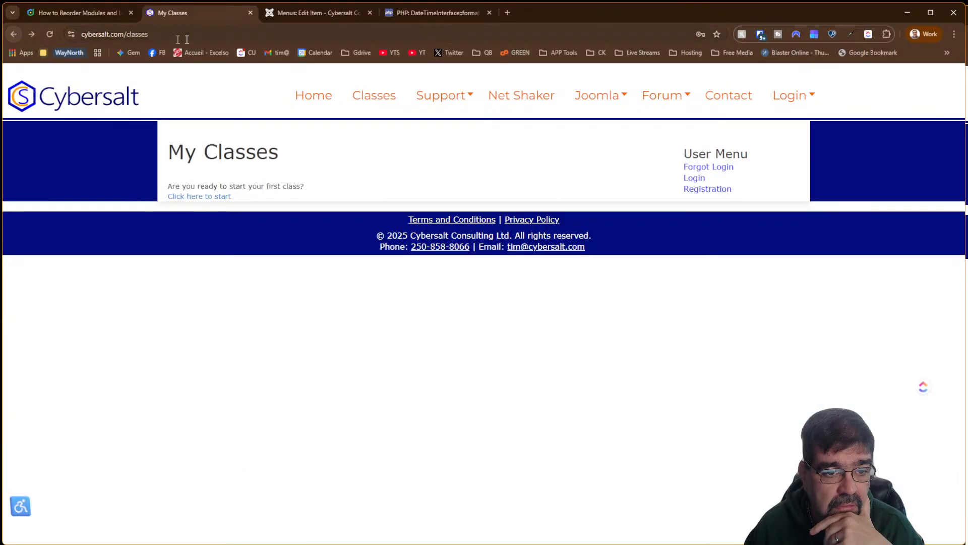
pyautogui.click(267, 39)
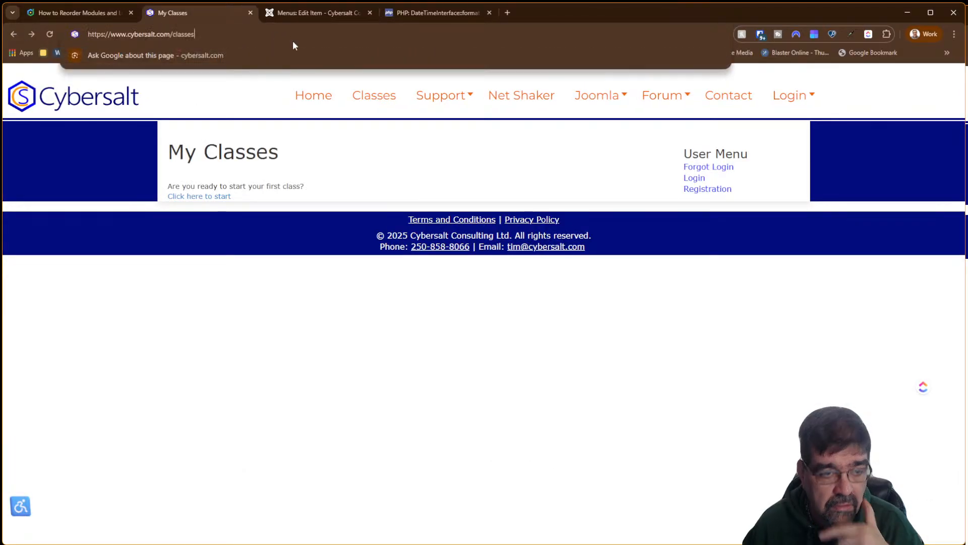
pyautogui.press('Return')
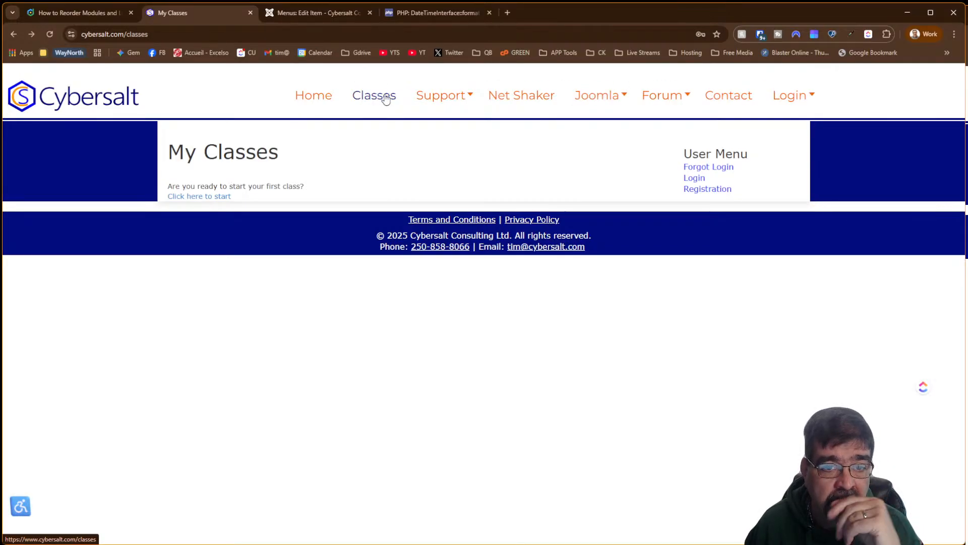
pyautogui.click(335, 18)
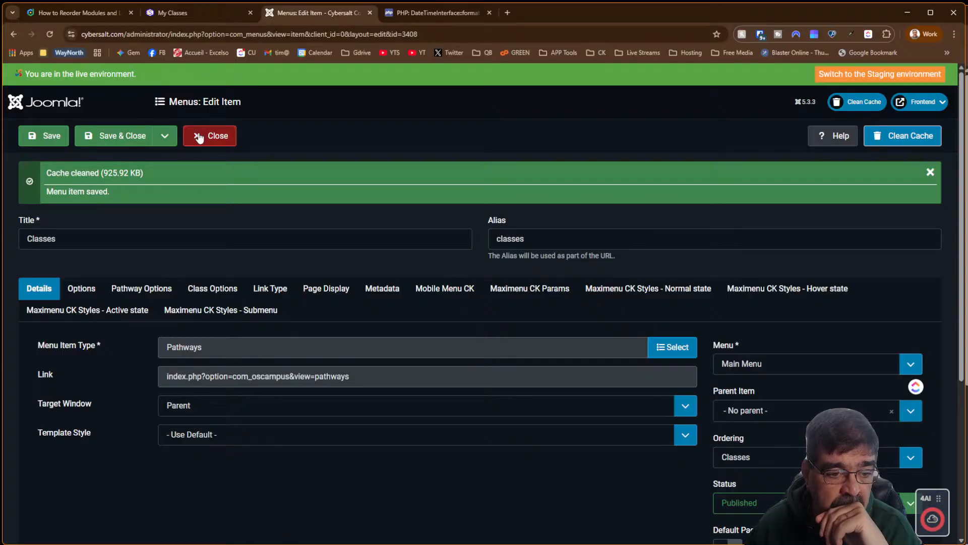
# Duplicate the editor tab, open the 4SEF URL manager, and search for 'classes' URLs
pyautogui.rightClick(303, 11)
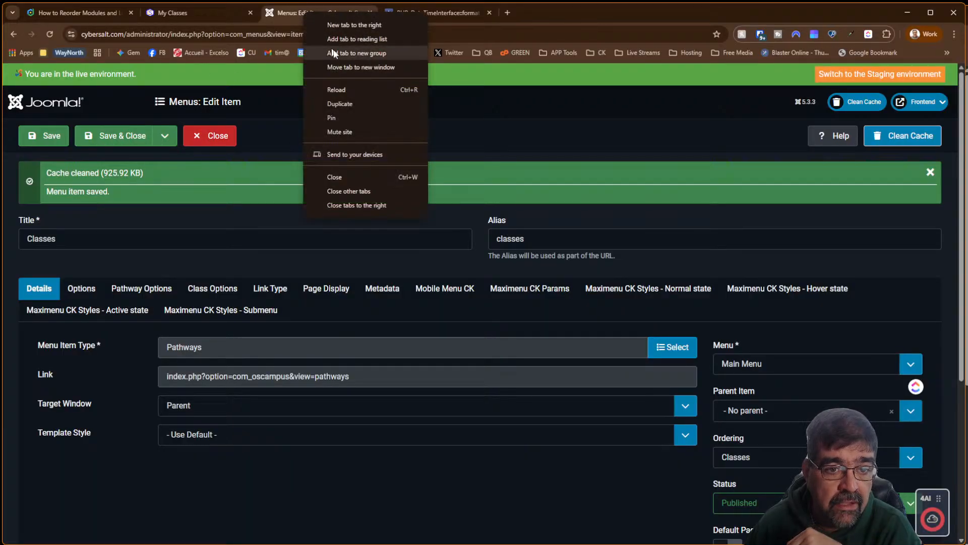
pyautogui.click(356, 101)
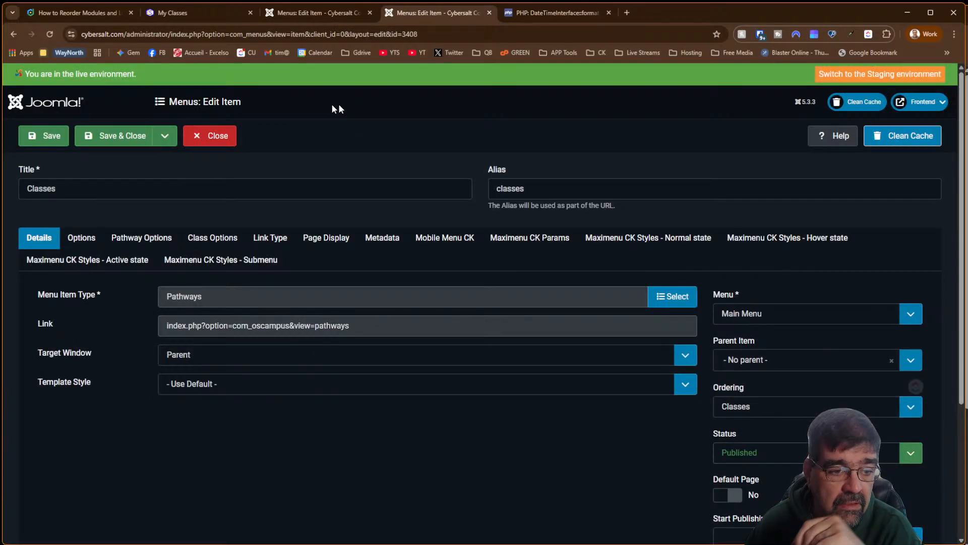
pyautogui.click(212, 143)
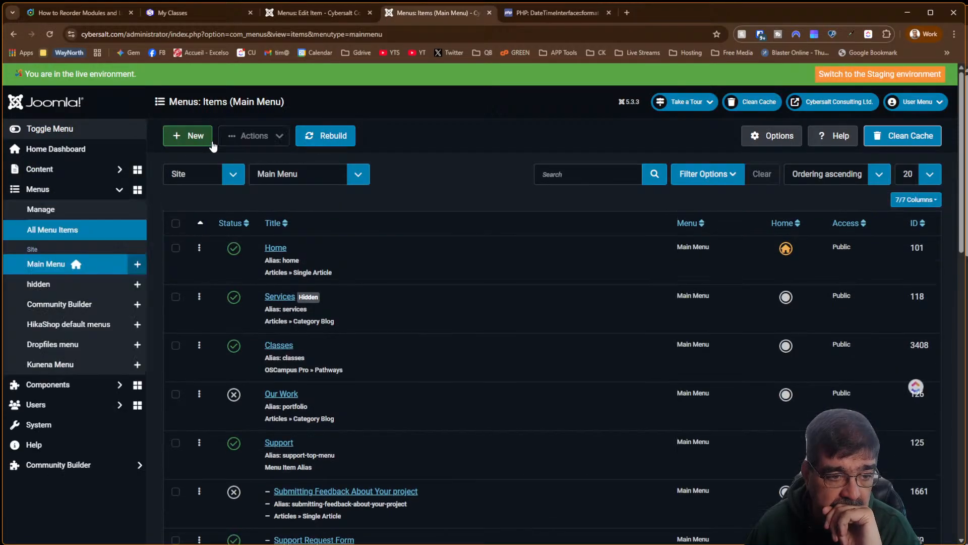
pyautogui.click(74, 390)
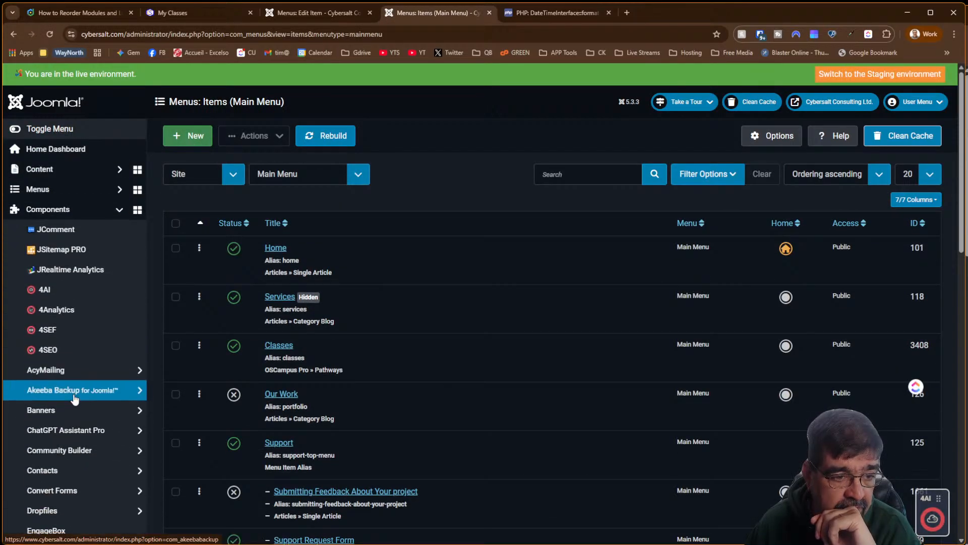
pyautogui.click(69, 335)
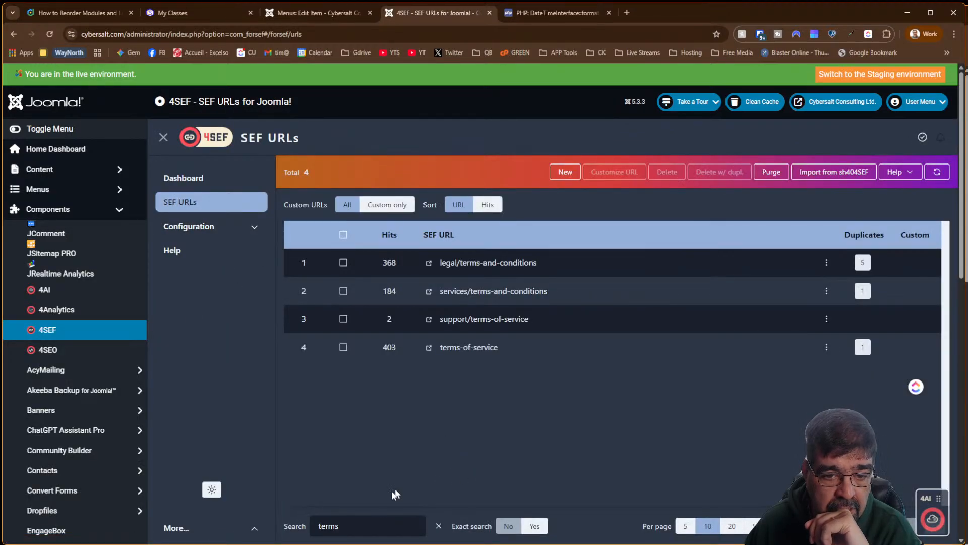
pyautogui.moveTo(367, 528); pyautogui.dragTo(304, 528)
pyautogui.write('cls')
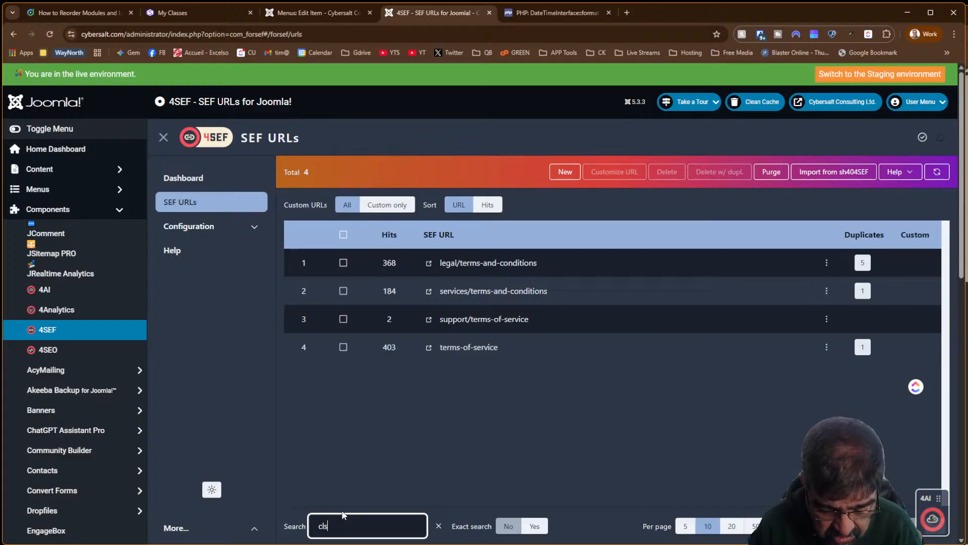
pyautogui.write('asses')
pyautogui.press('Left')
pyautogui.press('Left')
pyautogui.press('Left')
pyautogui.press('Left')
pyautogui.press('Left')
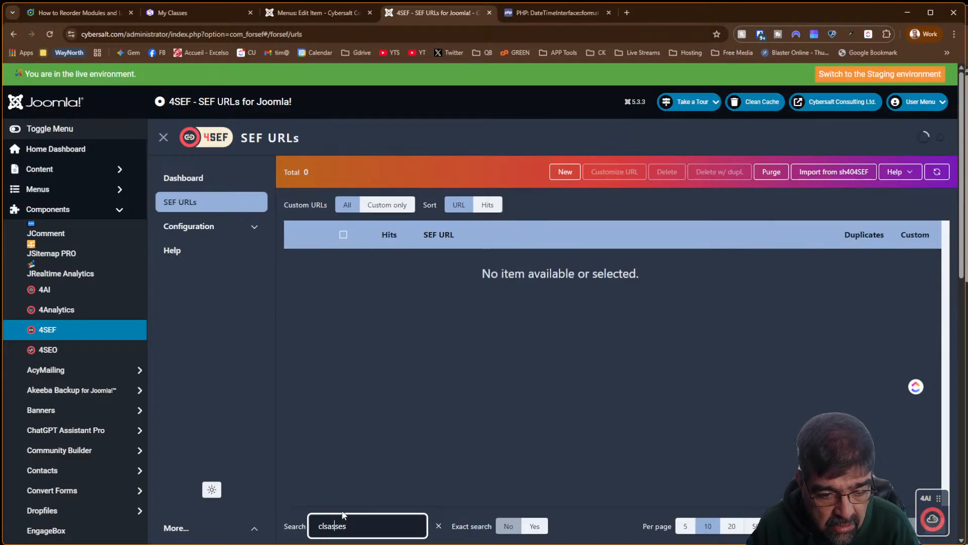
pyautogui.press('BackSpace')
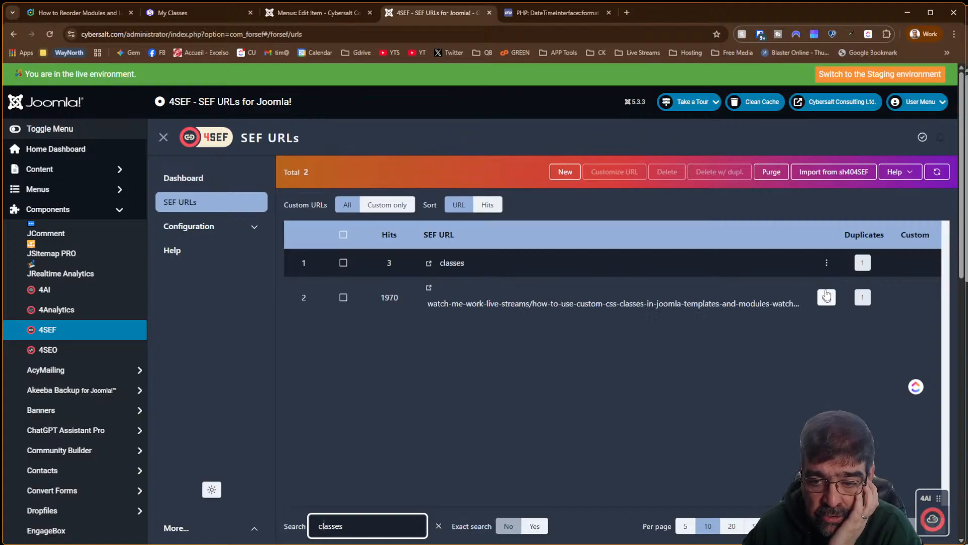
# Make the pathways URL the main one for classes and reload the frontend to see Online Training
pyautogui.click(862, 263)
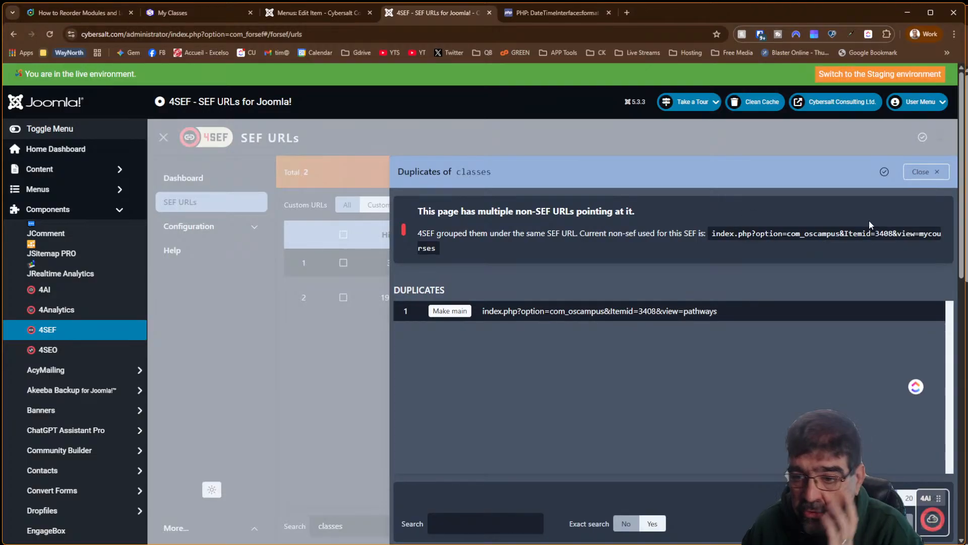
pyautogui.moveTo(920, 233); pyautogui.dragTo(822, 246)
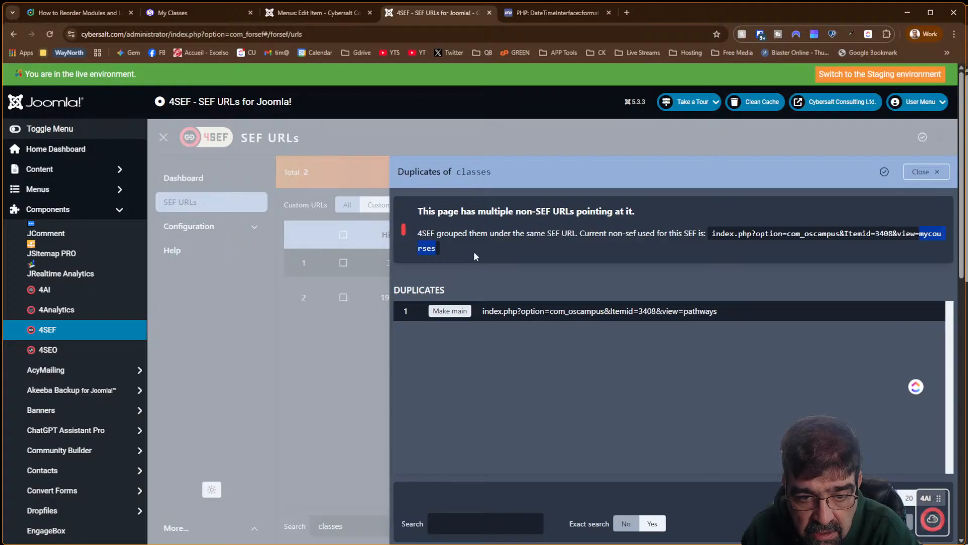
pyautogui.click(435, 312)
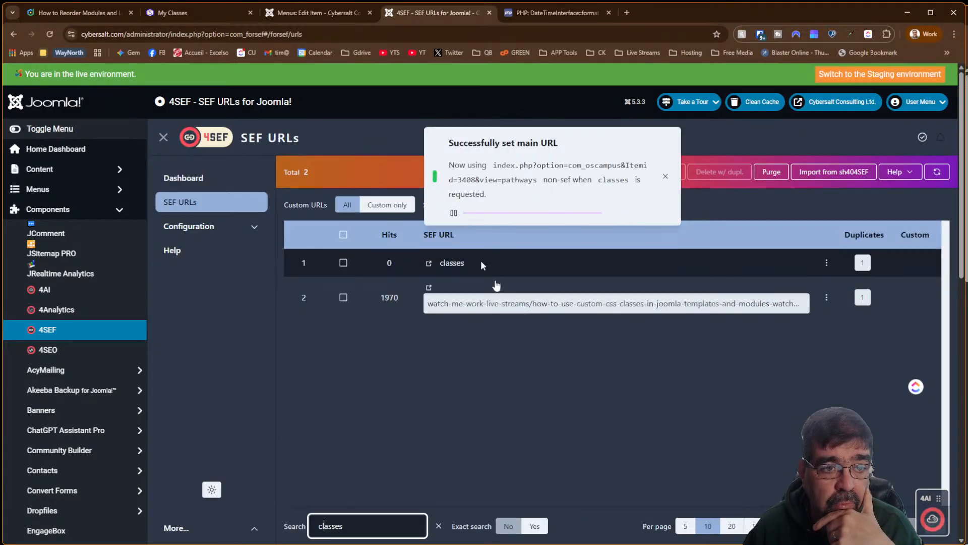
pyautogui.click(171, 13)
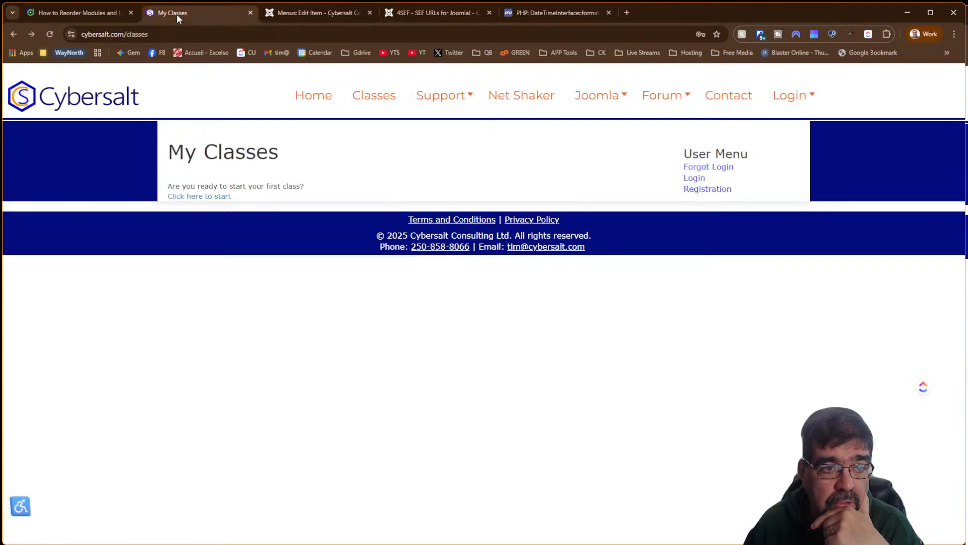
pyautogui.click(50, 34)
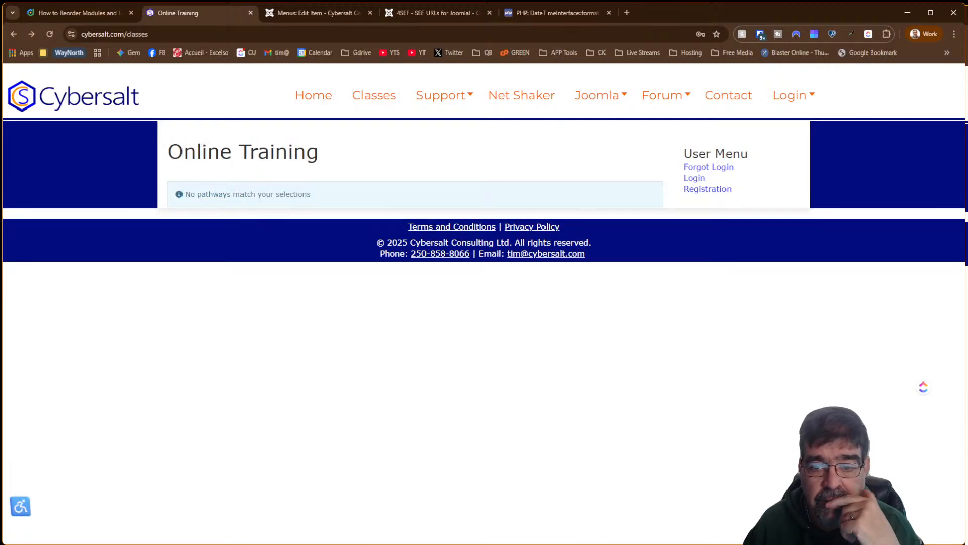
pyautogui.click(98, 15)
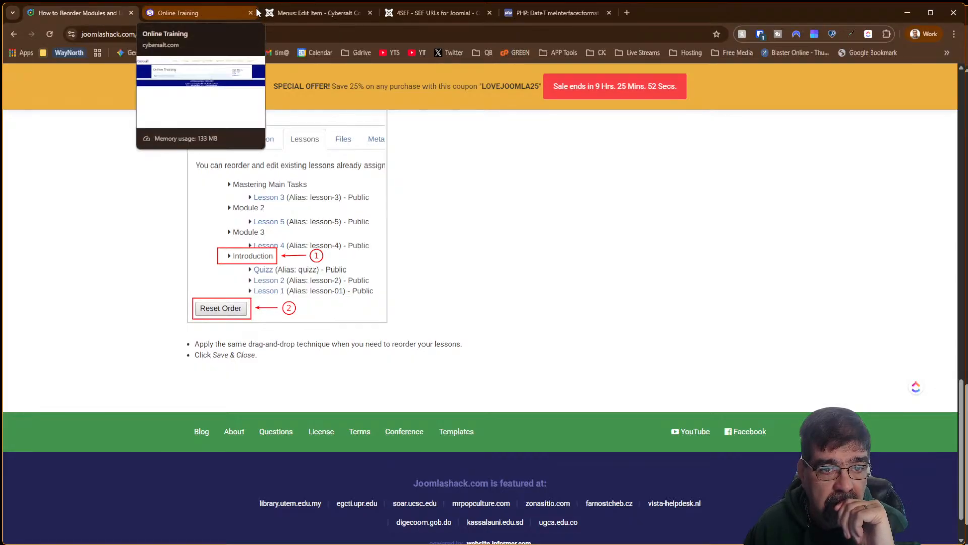
# In the Classes menu item editor, choose New Classes under OSCampus Pro as the menu item type
pyautogui.click(280, 13)
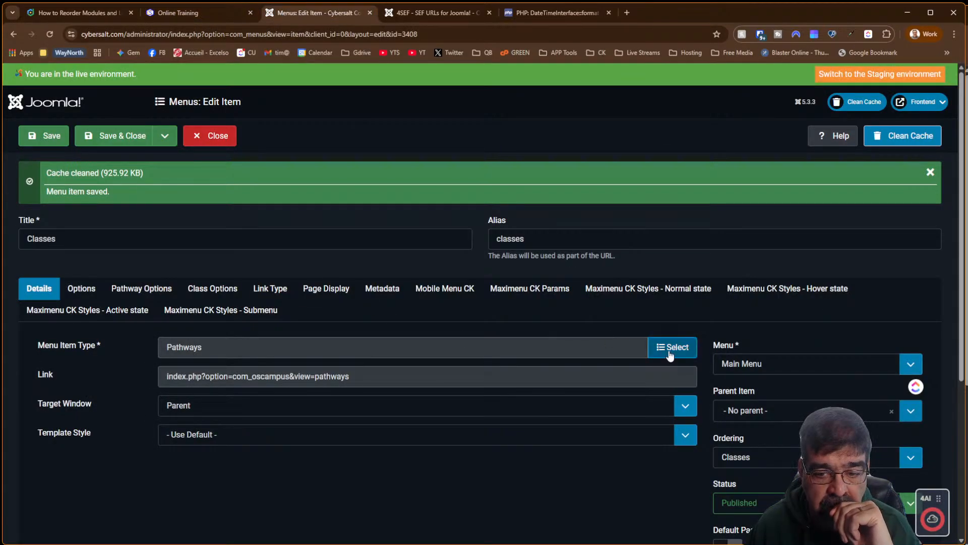
pyautogui.click(670, 347)
pyautogui.scroll(-5, 231, 275)
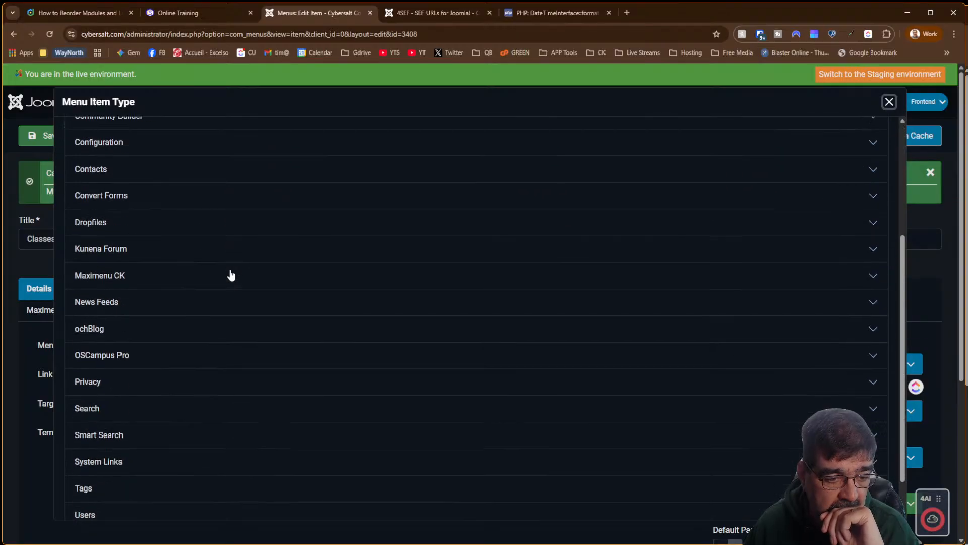
pyautogui.click(128, 310)
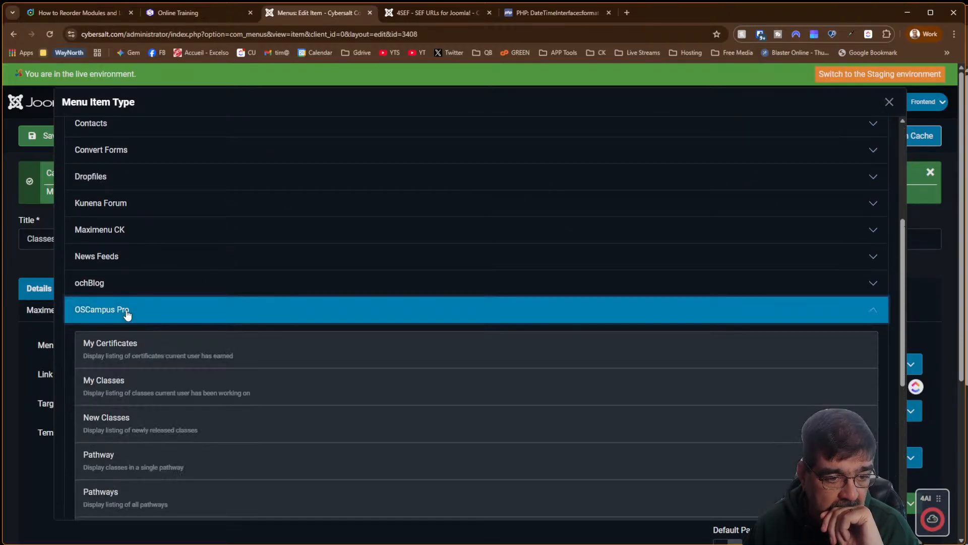
pyautogui.scroll(-5, 391, 339)
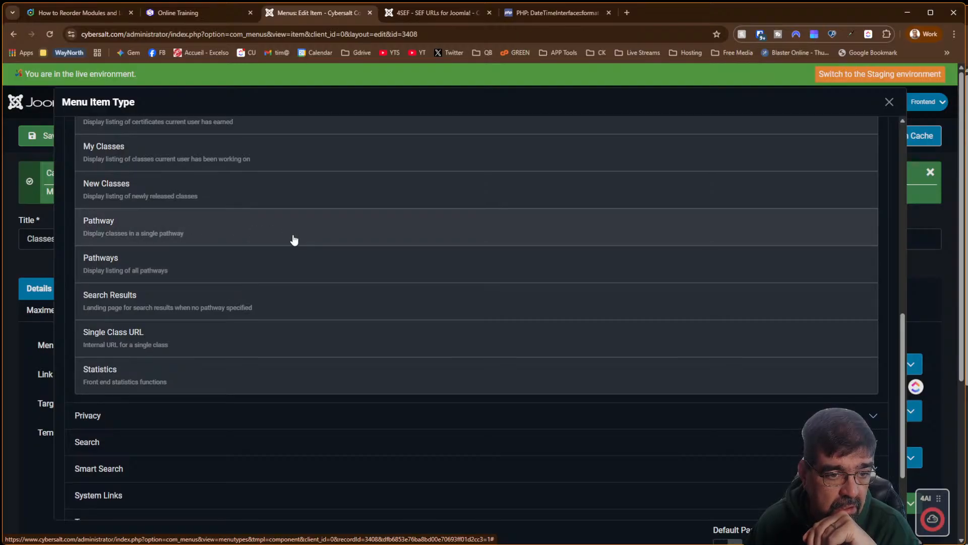
pyautogui.scroll(2, 294, 240)
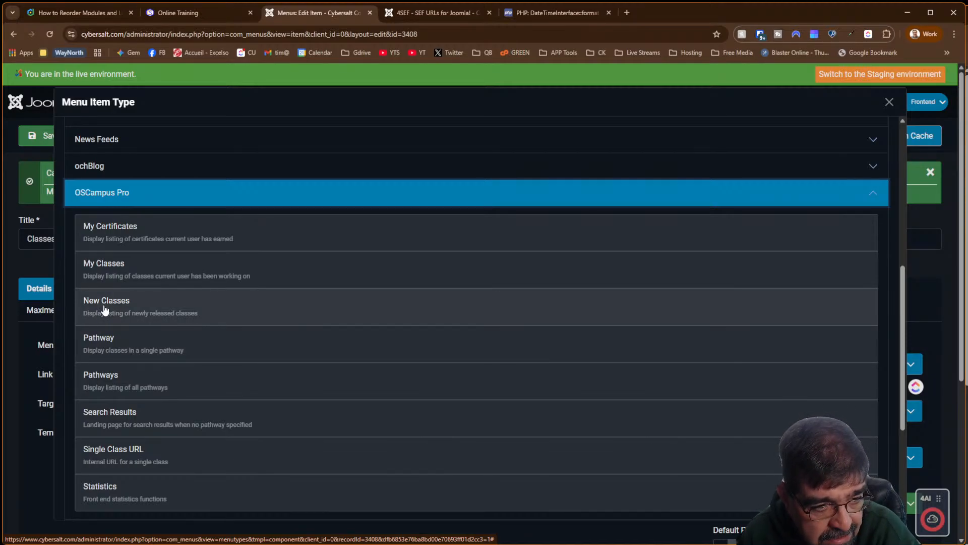
pyautogui.click(105, 309)
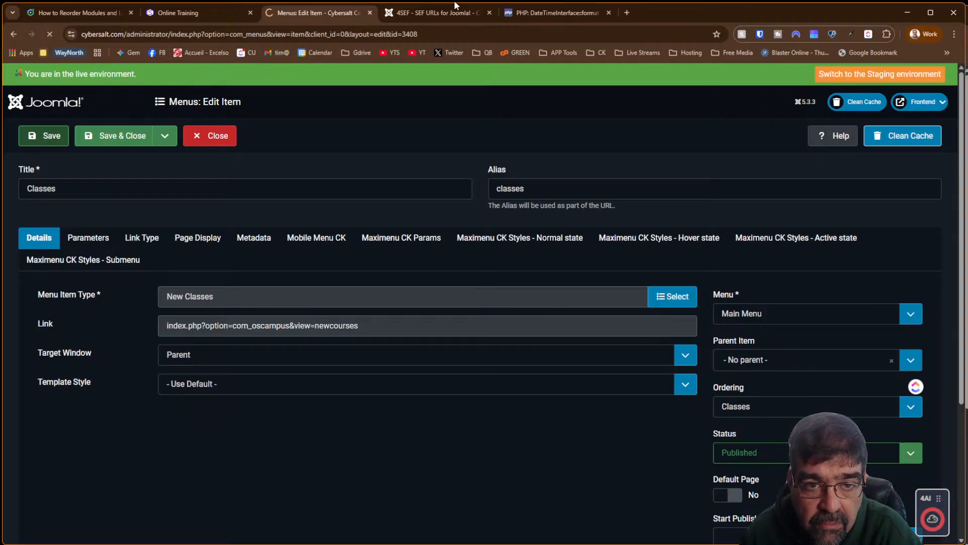
pyautogui.click(453, 8)
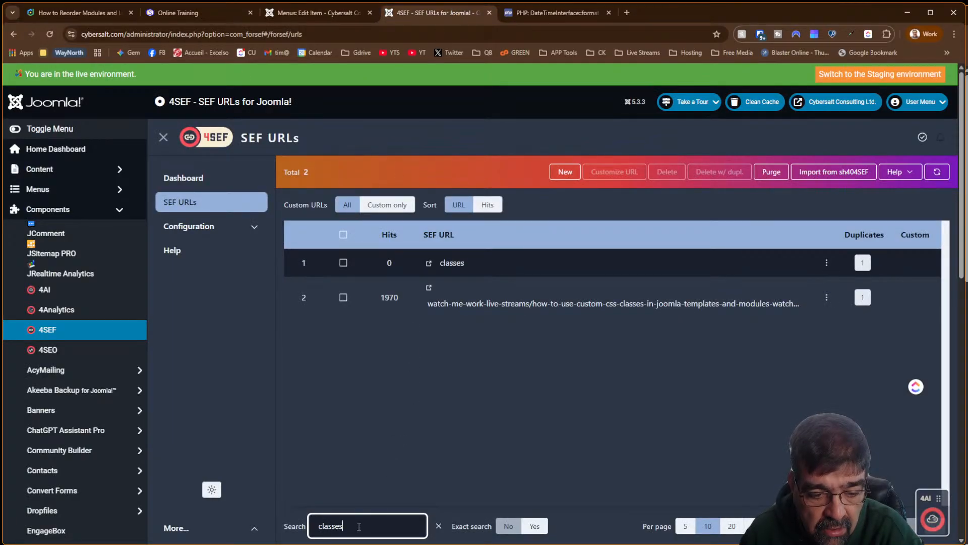
# Refresh the 'classes' search in 4SEF and show the two duplicate URLs behind classes
pyautogui.press('BackSpace')
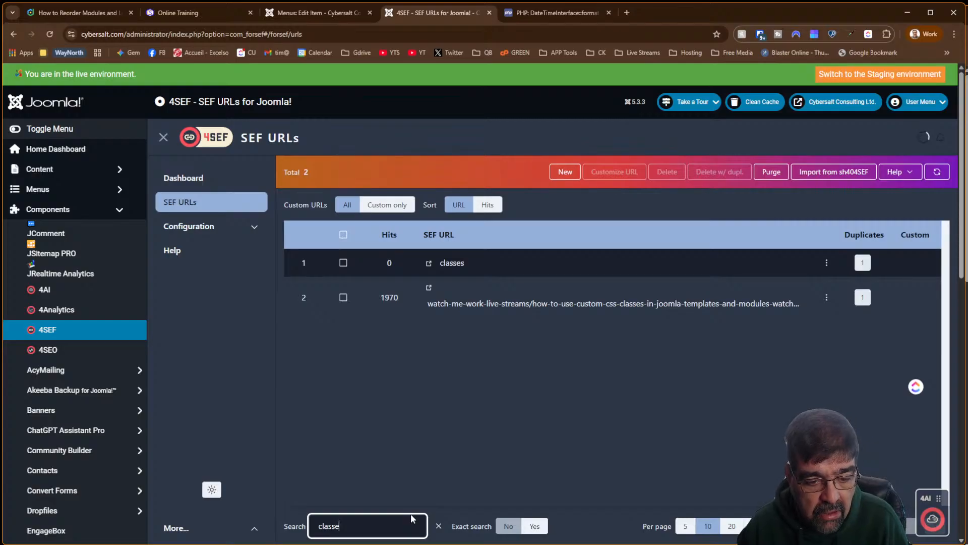
pyautogui.write('s')
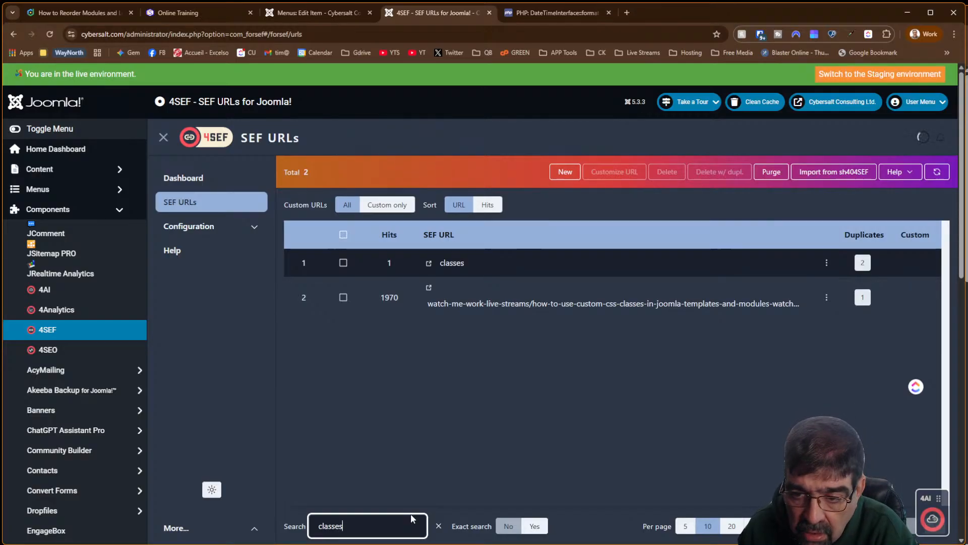
pyautogui.click(864, 265)
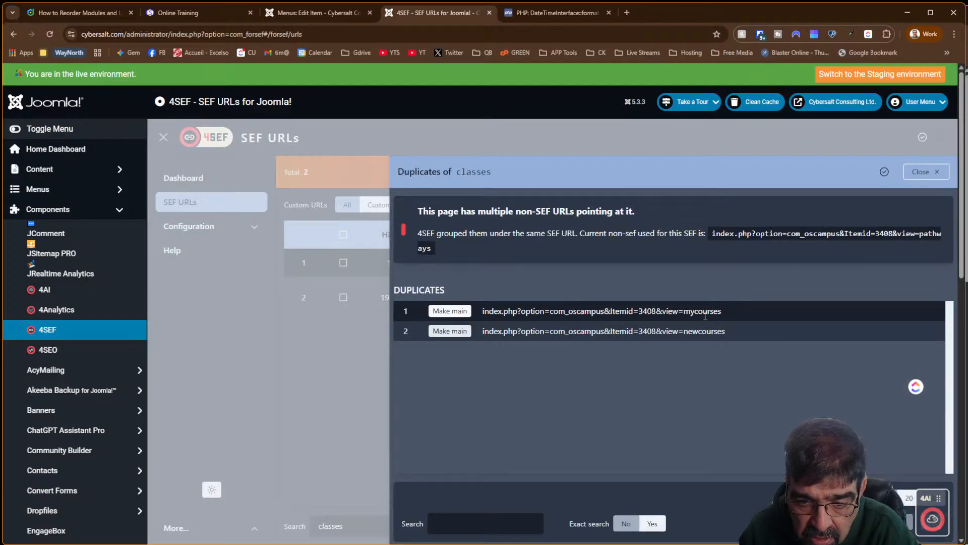
# Make the newcourses URL the main one for classes and reload the Online Training classes page
pyautogui.click(447, 331)
pyautogui.click(177, 13)
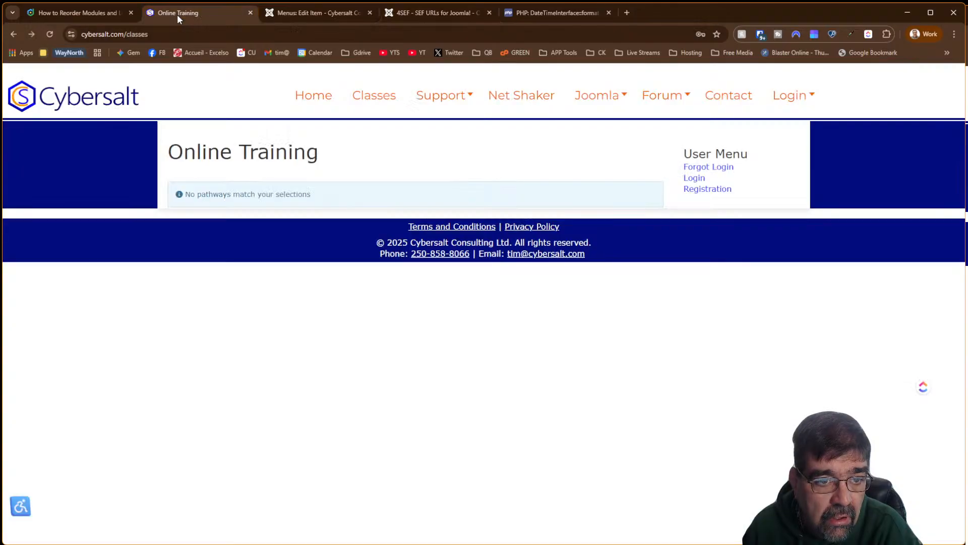
pyautogui.click(50, 34)
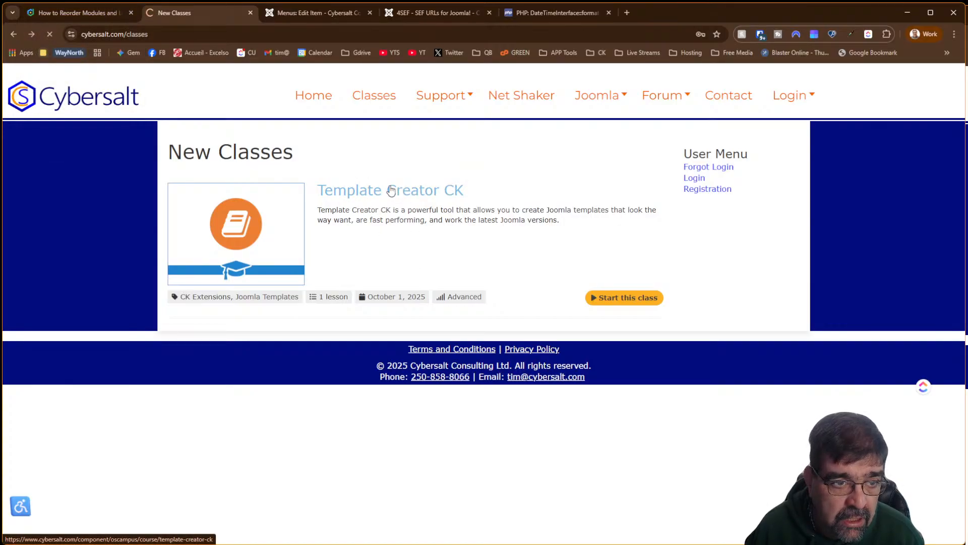
# Look over the Template Creator CK custom CSS lesson, then return to the Joomlashack reordering guide
pyautogui.scroll(-6, 391, 190)
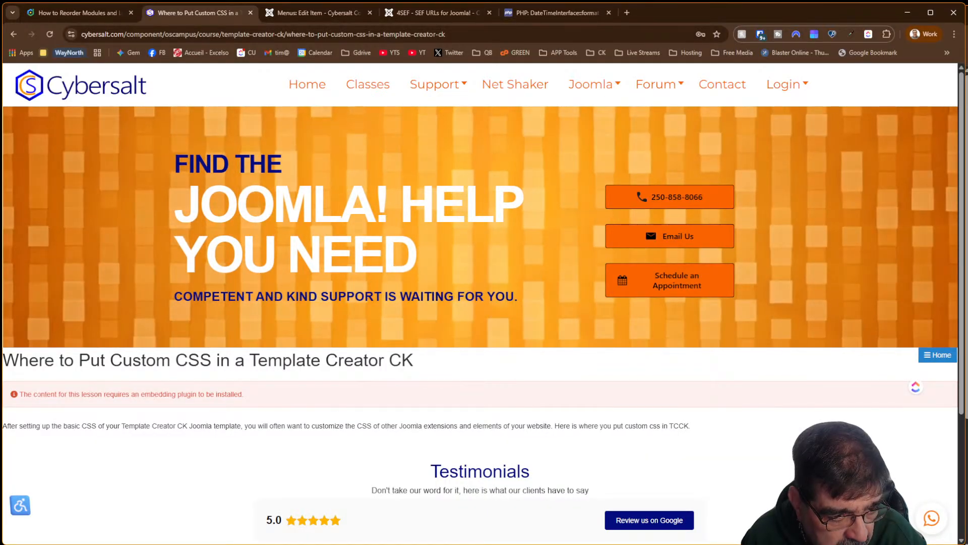
pyautogui.scroll(-3, 484, 303)
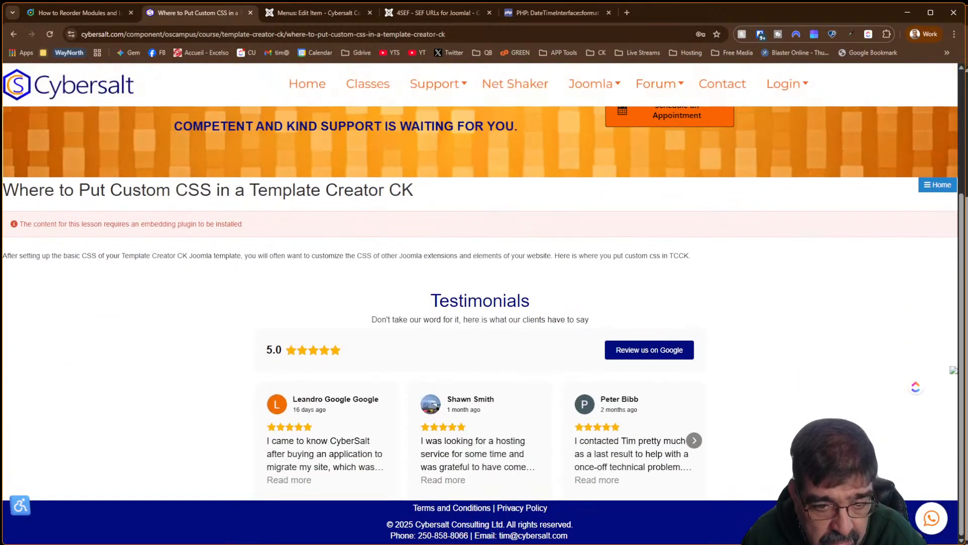
pyautogui.scroll(3, 521, 391)
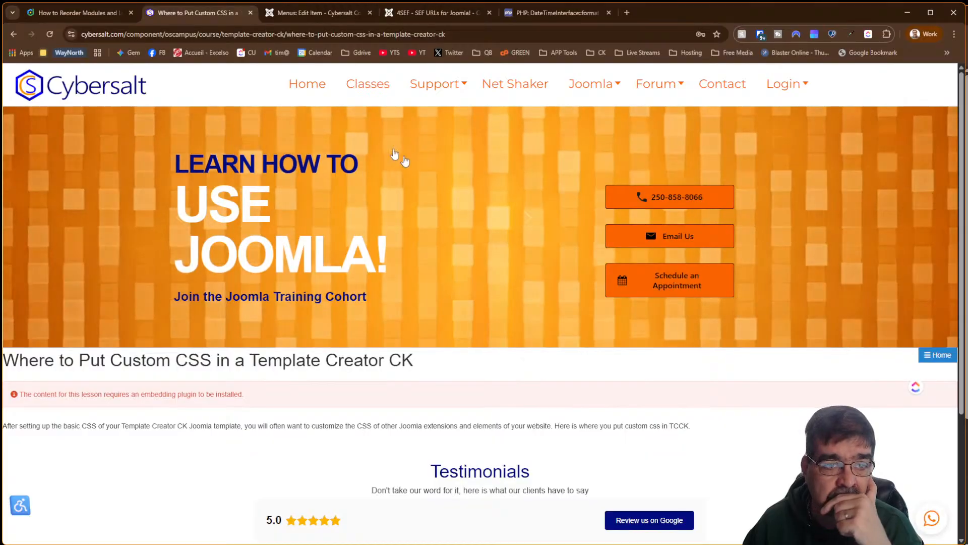
pyautogui.click(100, 17)
pyautogui.scroll(15, 768, 250)
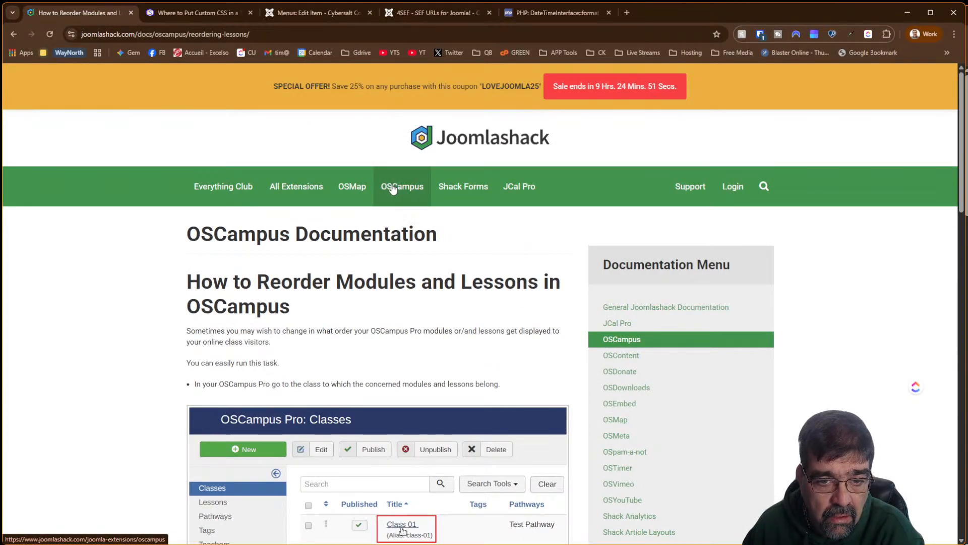
# Open Joomlashack's All Extensions list in a new tab and browse the extension cards
pyautogui.rightClick(296, 188)
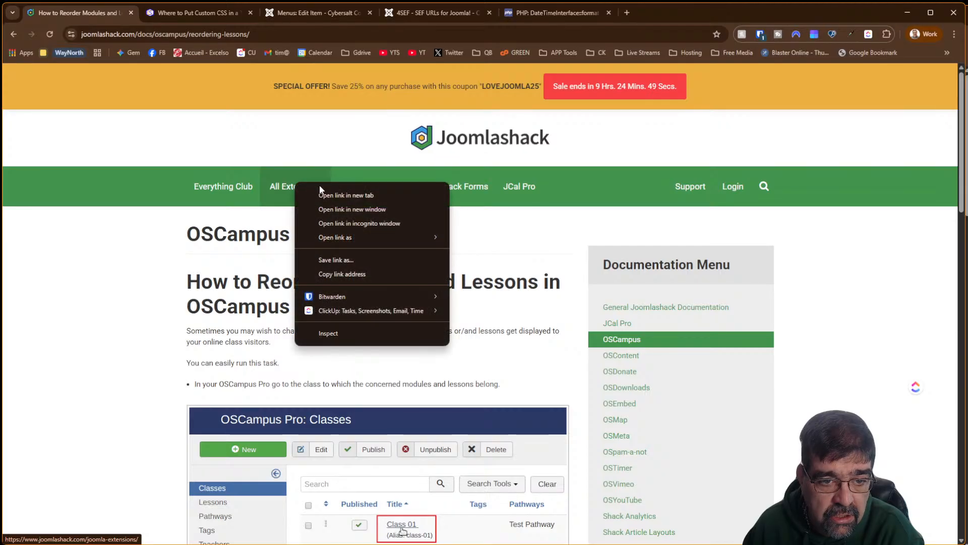
pyautogui.click(323, 191)
pyautogui.click(177, 15)
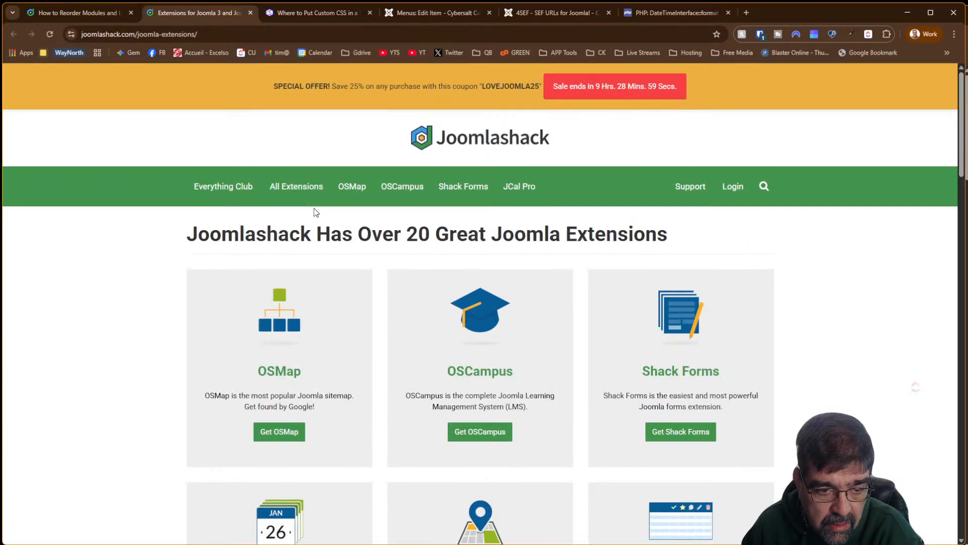
pyautogui.scroll(-5, 639, 295)
pyautogui.scroll(-5, 638, 295)
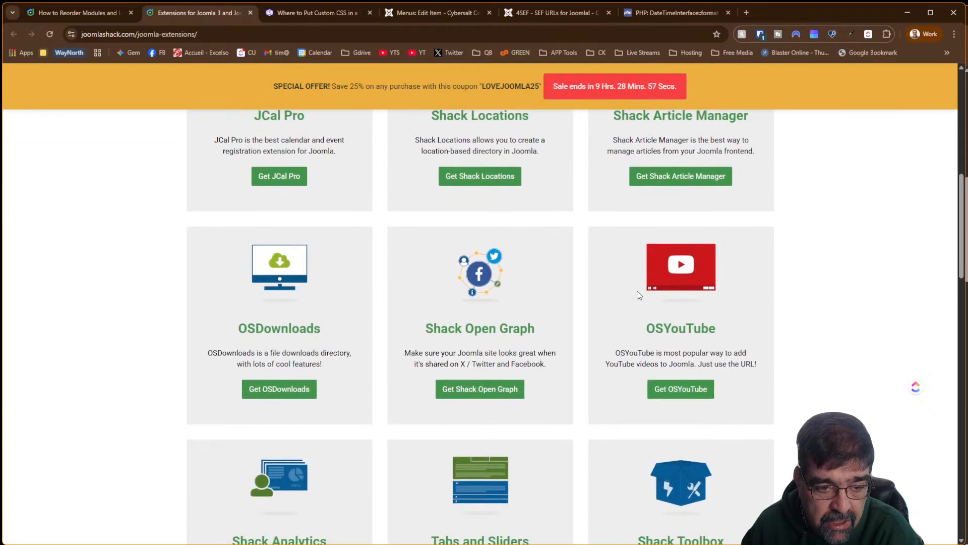
pyautogui.scroll(-5, 638, 295)
pyautogui.scroll(-3, 638, 295)
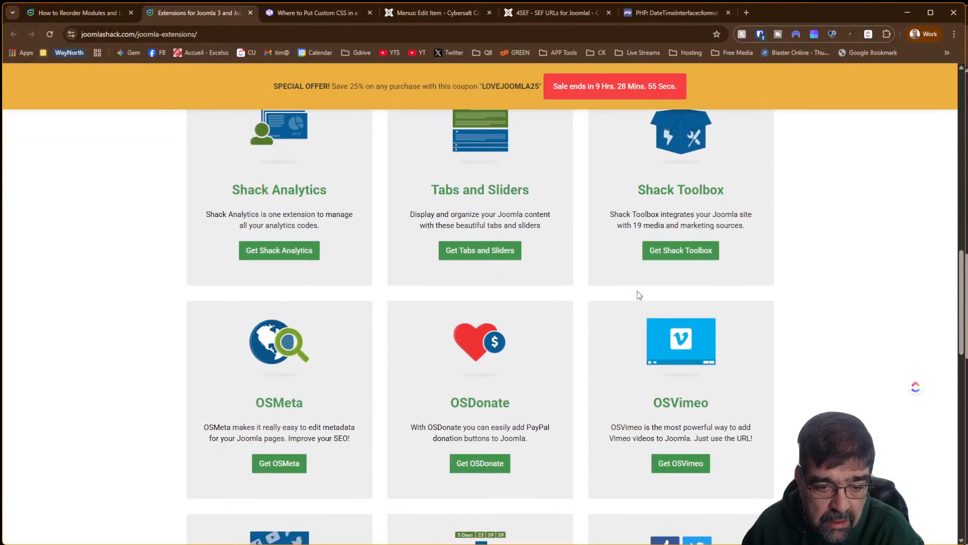
pyautogui.scroll(-5, 640, 295)
pyautogui.scroll(-5, 637, 290)
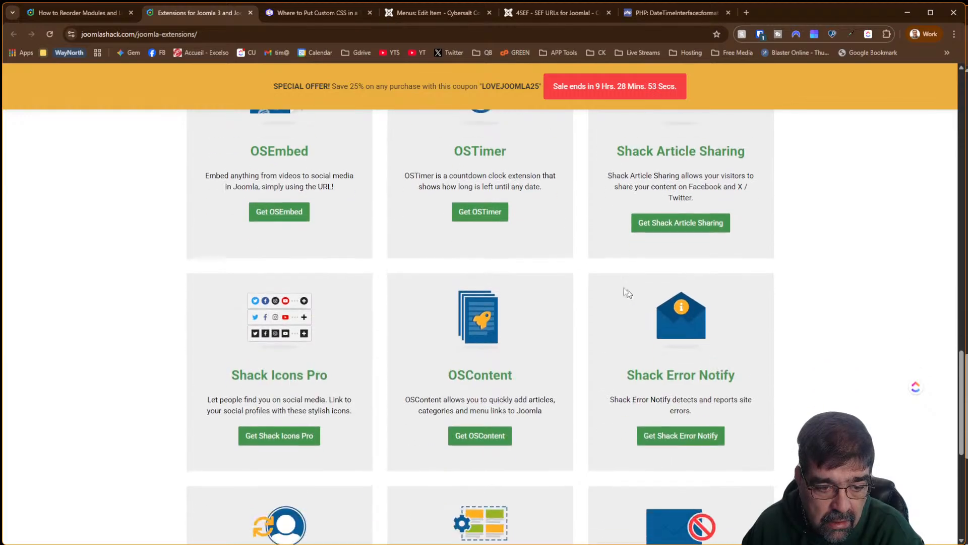
# Review the OSEmbed product page, then go to the Joomlashack login page
pyautogui.click(287, 210)
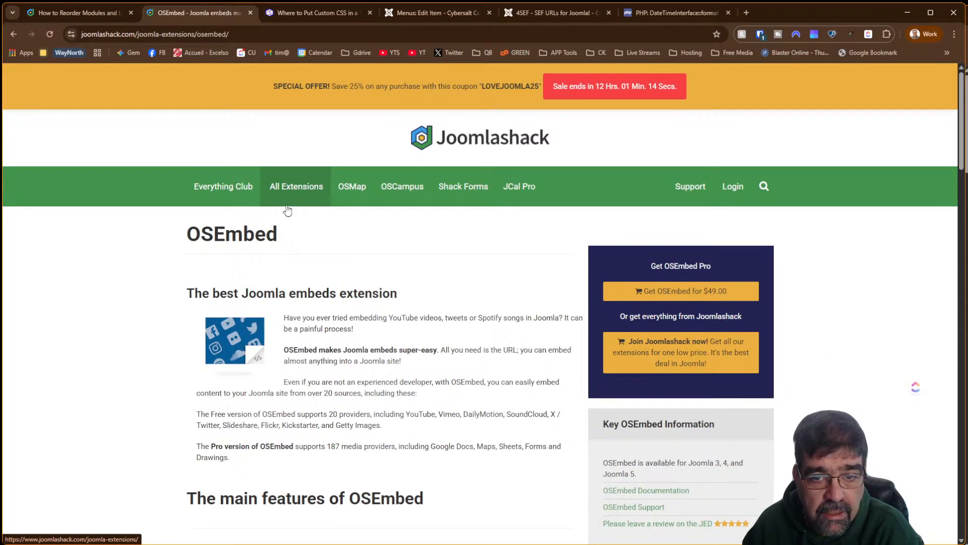
pyautogui.scroll(-5, 288, 210)
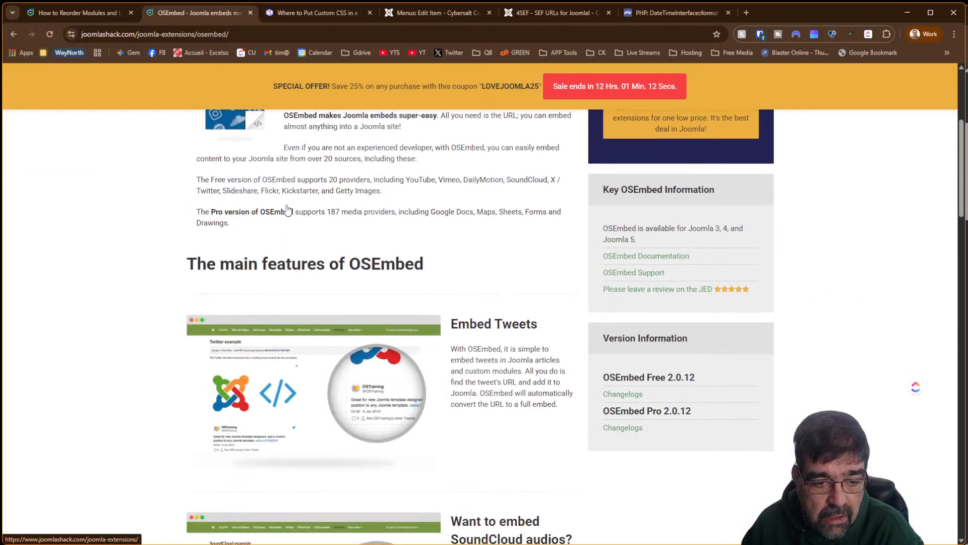
pyautogui.scroll(-5, 287, 209)
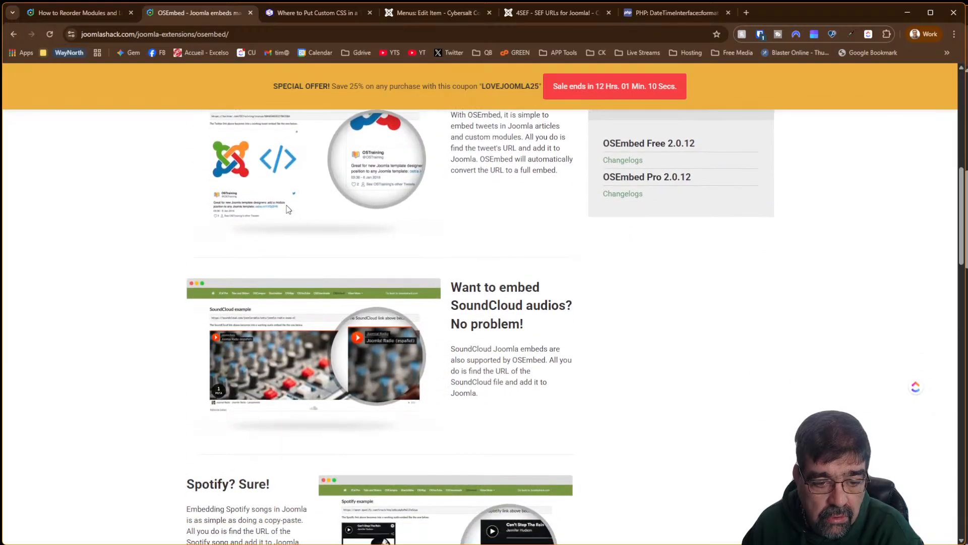
pyautogui.scroll(10, 287, 209)
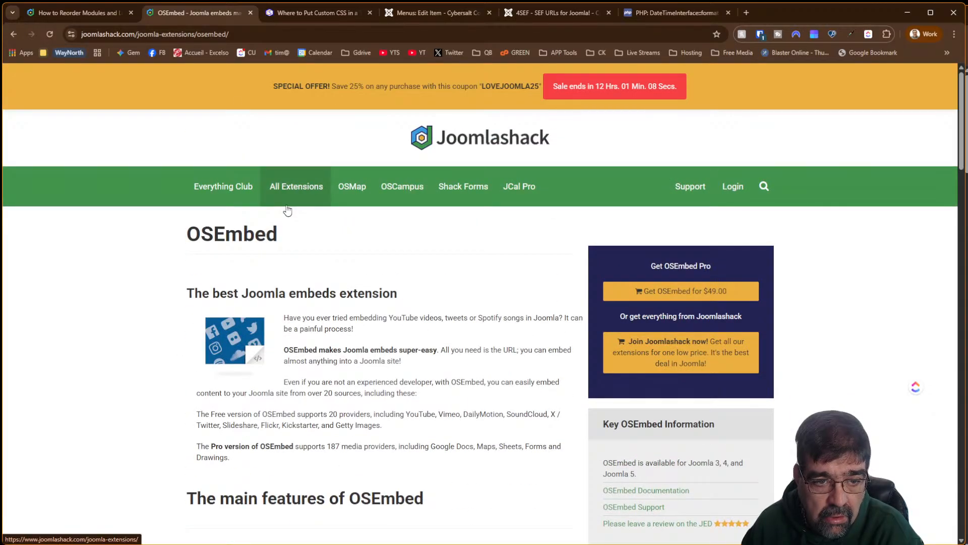
pyautogui.scroll(-20, 288, 210)
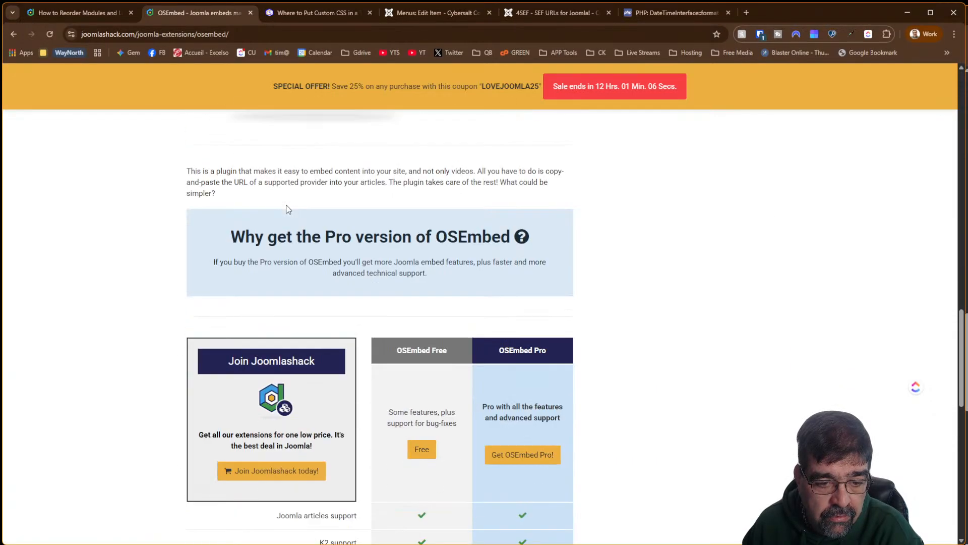
pyautogui.scroll(-6, 288, 210)
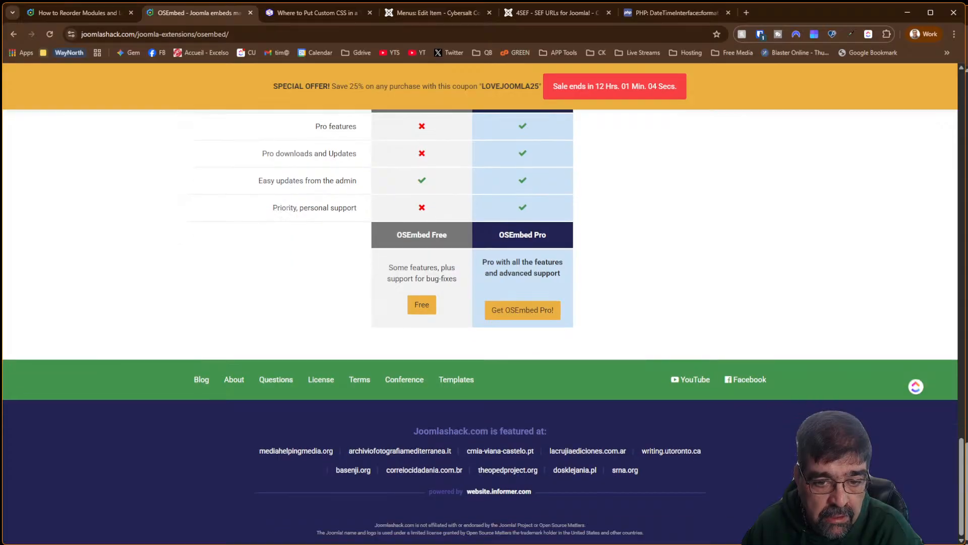
pyautogui.scroll(20, 288, 210)
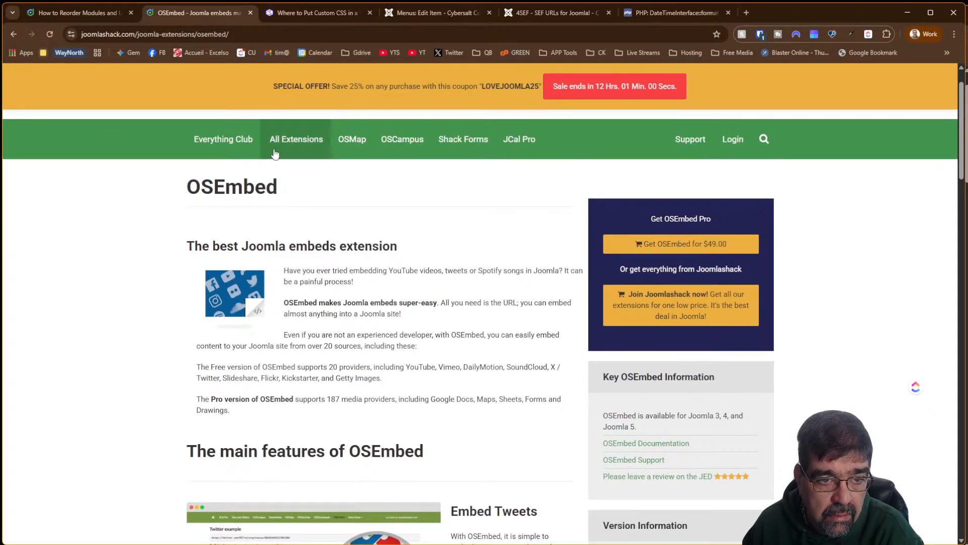
pyautogui.click(732, 136)
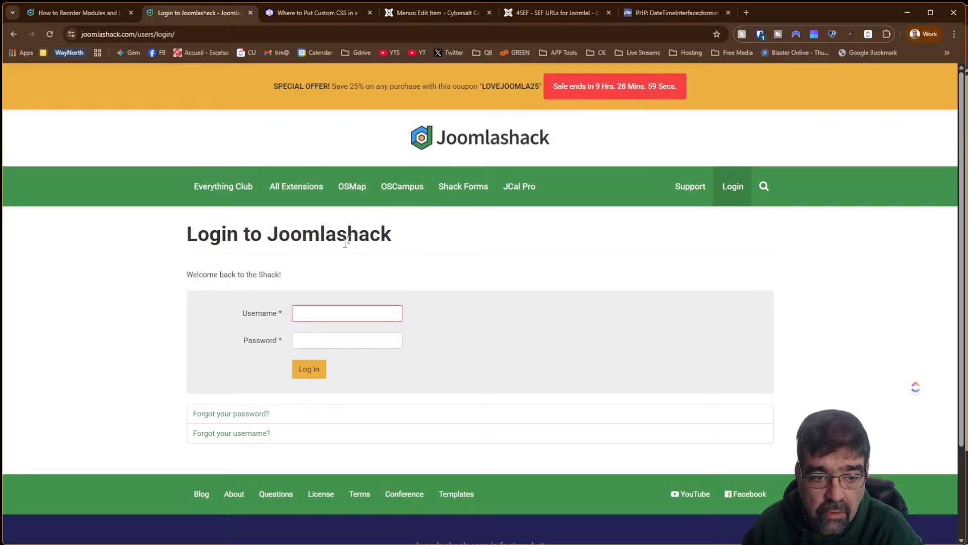
# Log in to the Joomlashack account using the password manager's saved credentials
pyautogui.click(347, 314)
pyautogui.click(323, 347)
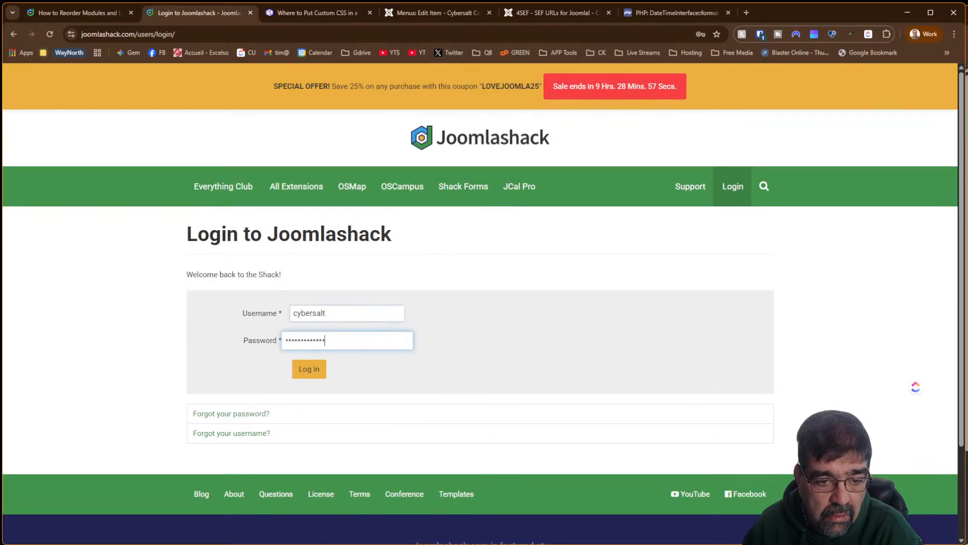
pyautogui.click(309, 369)
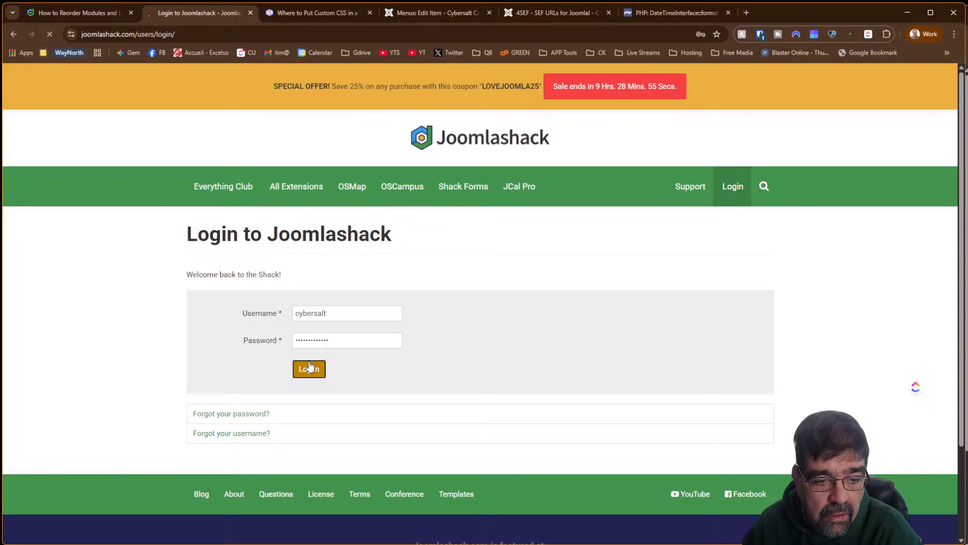
pyautogui.scroll(-3, 415, 301)
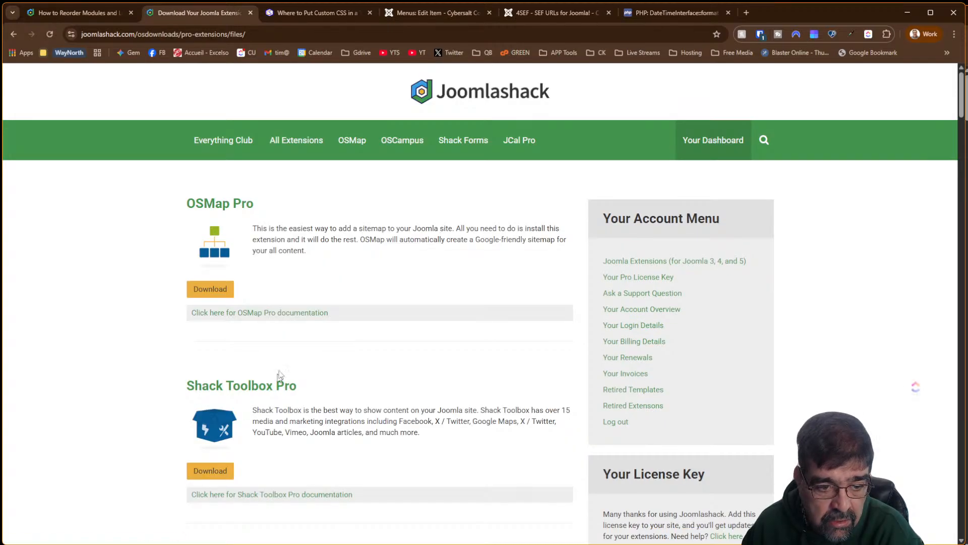
pyautogui.scroll(-8, 322, 319)
pyautogui.scroll(-7, 320, 320)
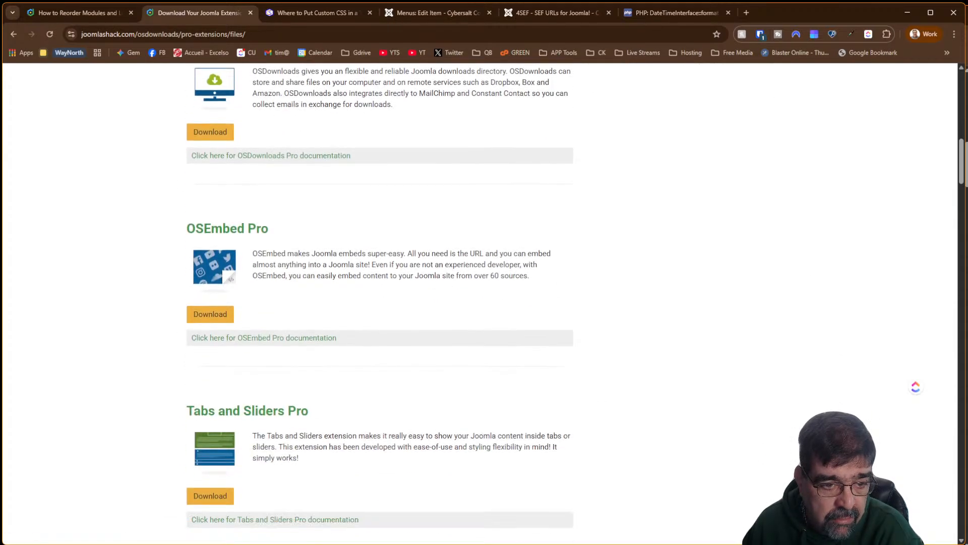
# Save the OSEmbed Pro 2.0.12 zip into Joomla 4/joomlashack and return to the menu-item editor
pyautogui.click(210, 202)
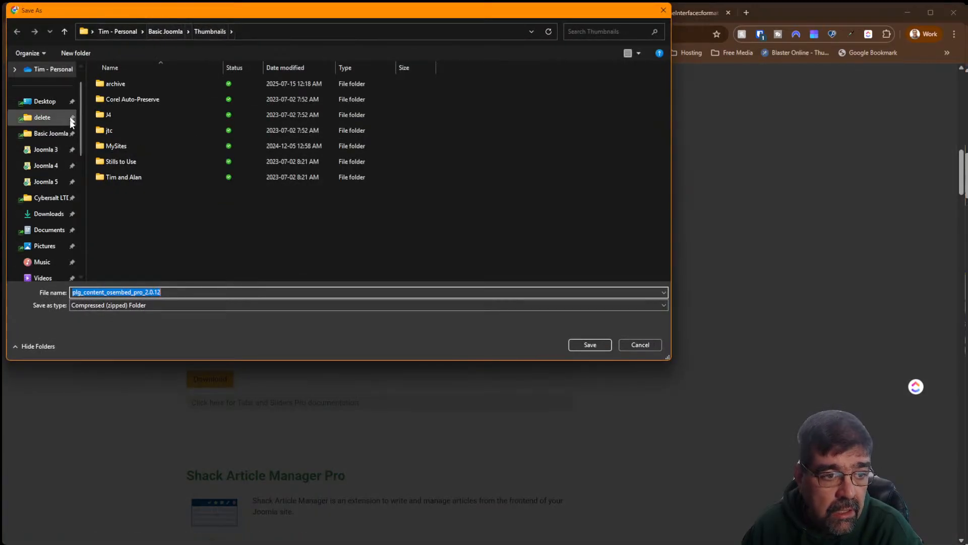
pyautogui.click(45, 165)
pyautogui.scroll(-5, 220, 214)
pyautogui.scroll(-3, 222, 217)
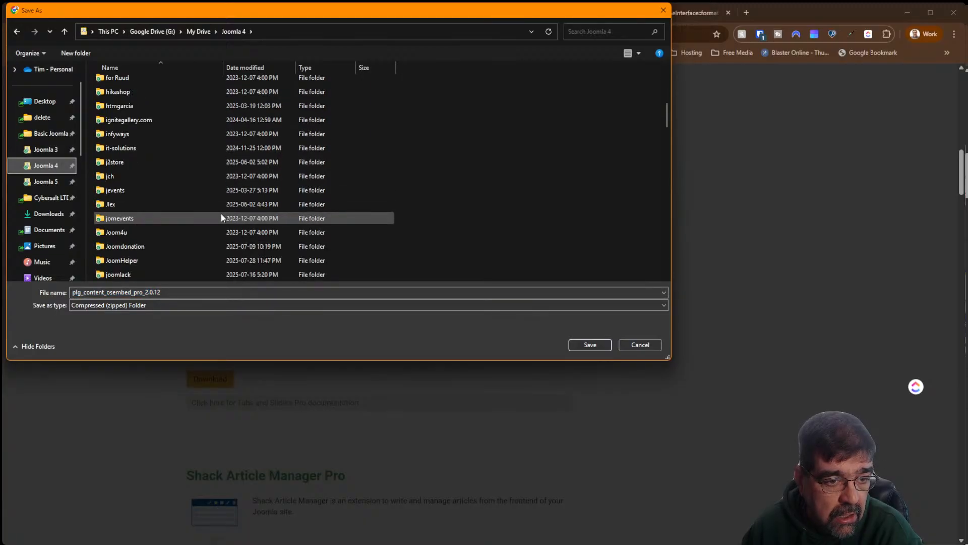
pyautogui.scroll(-3, 221, 218)
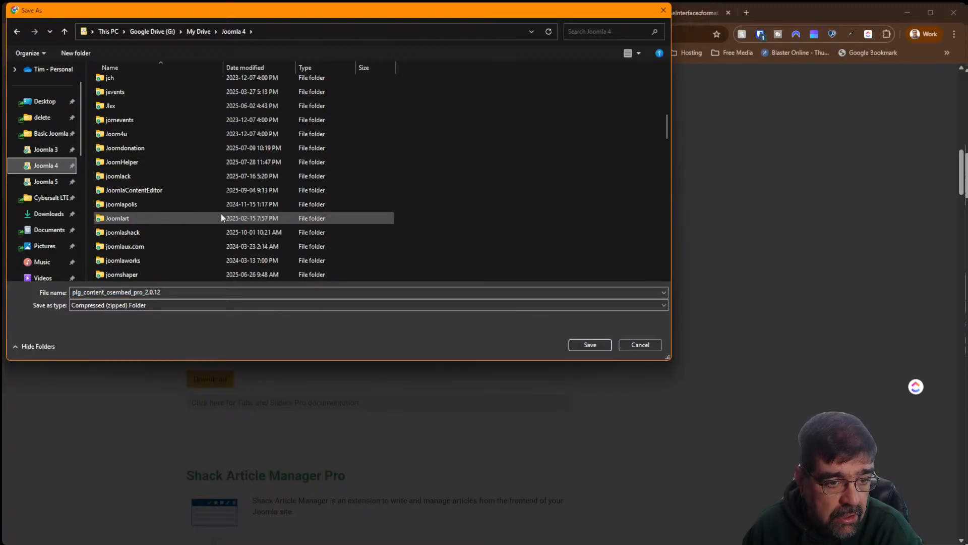
pyautogui.doubleClick(160, 232)
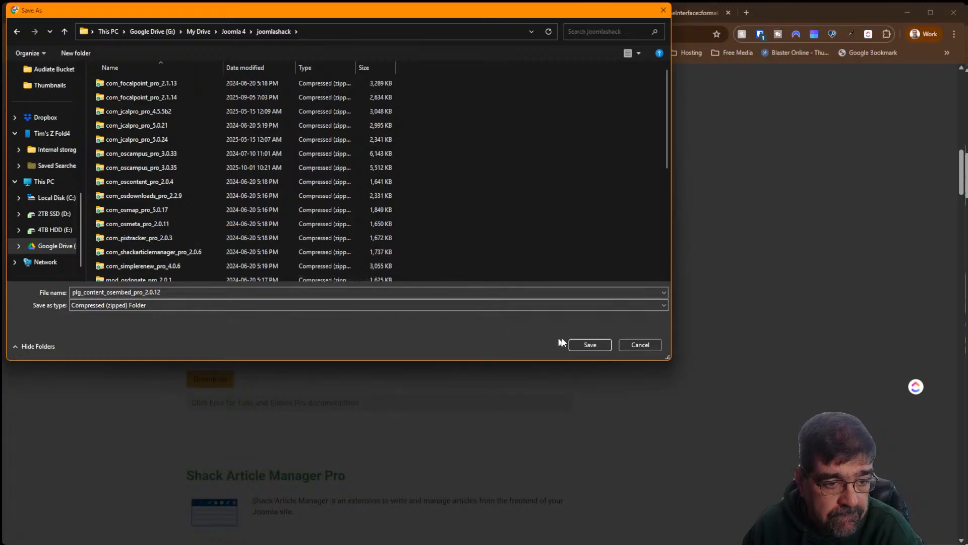
pyautogui.click(588, 346)
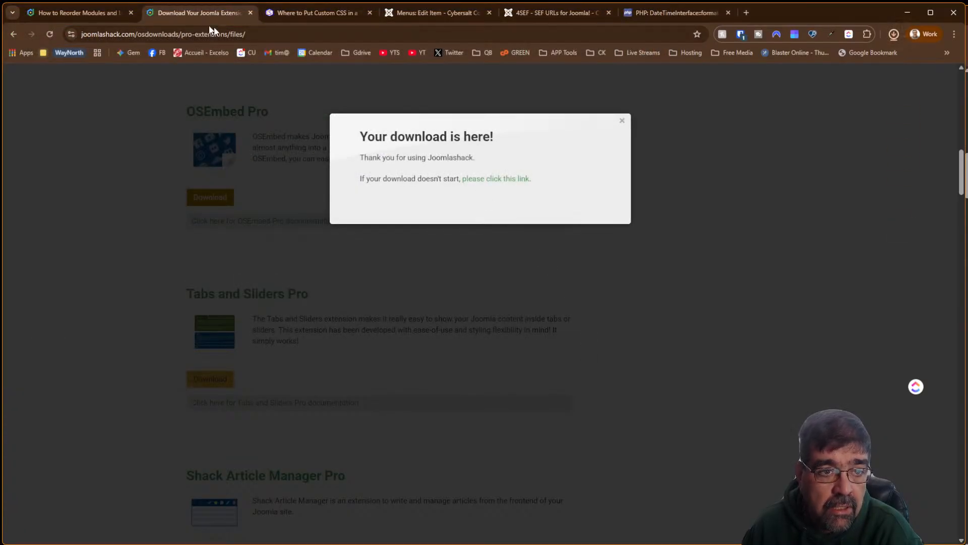
pyautogui.click(313, 12)
pyautogui.click(438, 14)
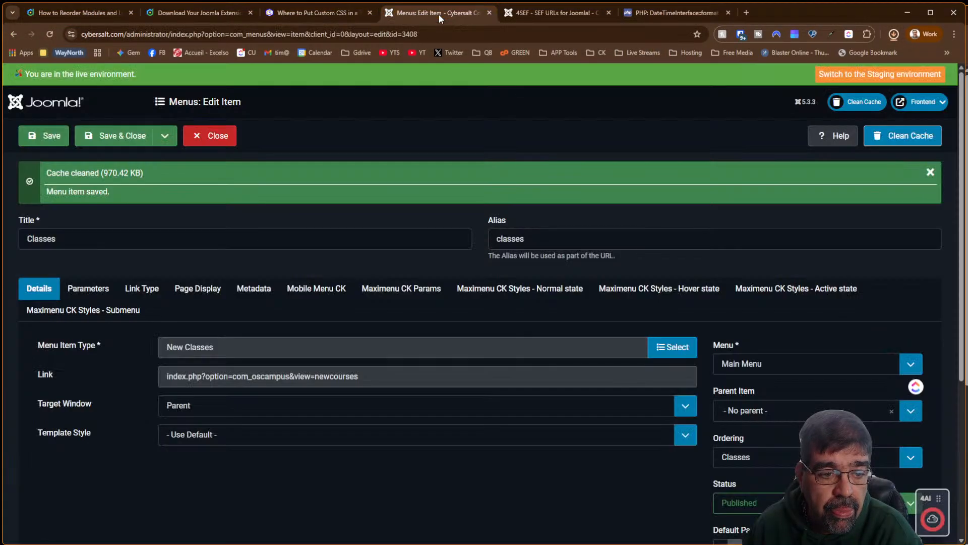
# Open Joomla Administrator's System dashboard in a new browser tab
pyautogui.click(534, 13)
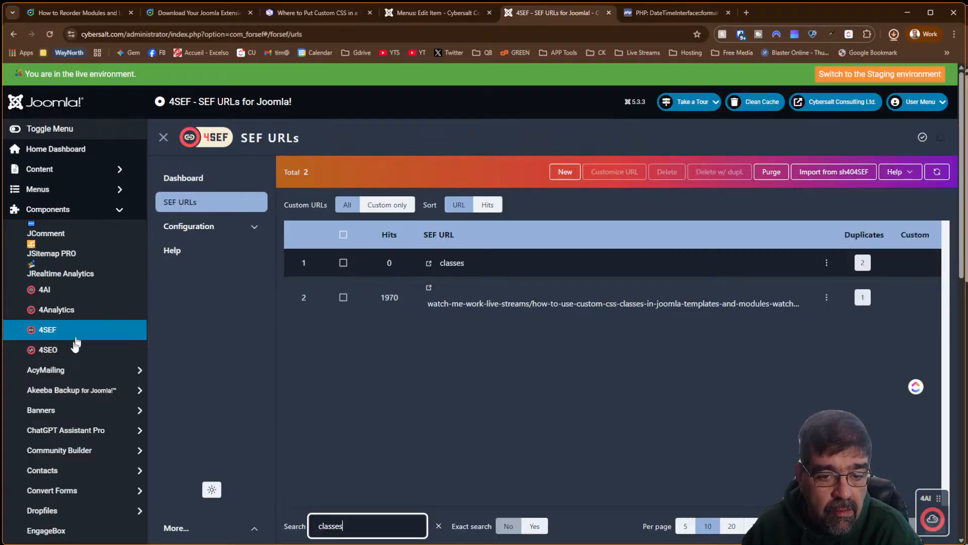
pyautogui.scroll(-5, 81, 363)
pyautogui.scroll(-5, 81, 363)
pyautogui.rightClick(50, 491)
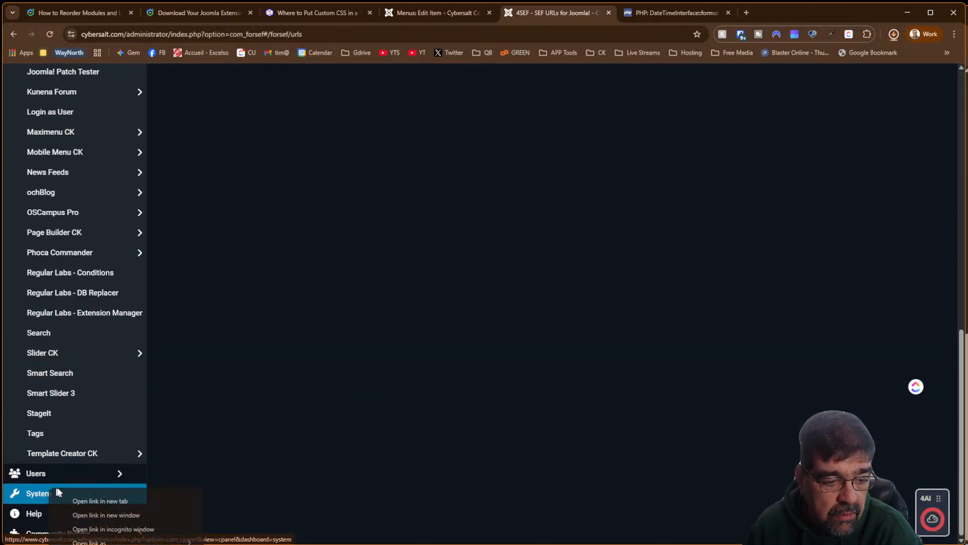
pyautogui.click(85, 501)
pyautogui.click(660, 15)
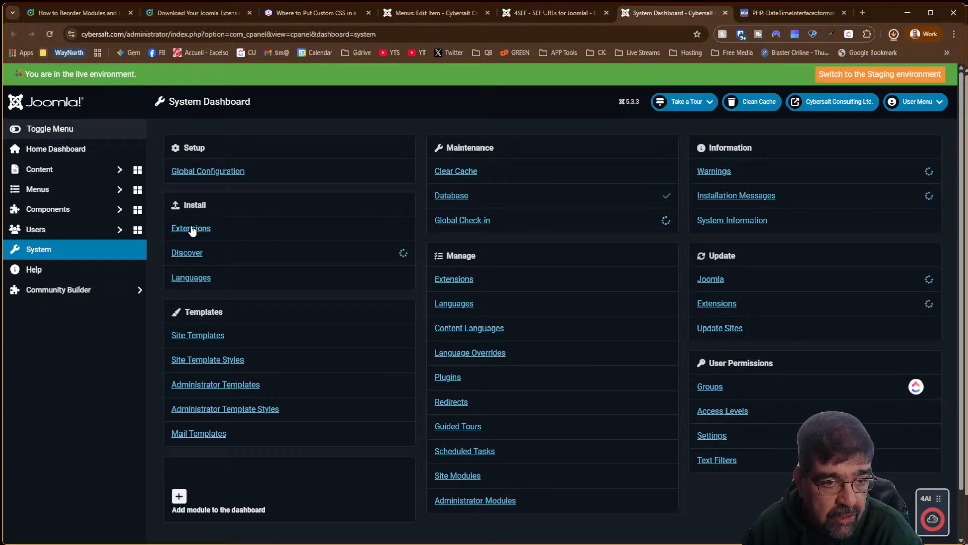
# Install the OSEmbed Pro zip via Upload Package File and confirm Content - OSEmbed 2.0.12 is listed
pyautogui.click(192, 229)
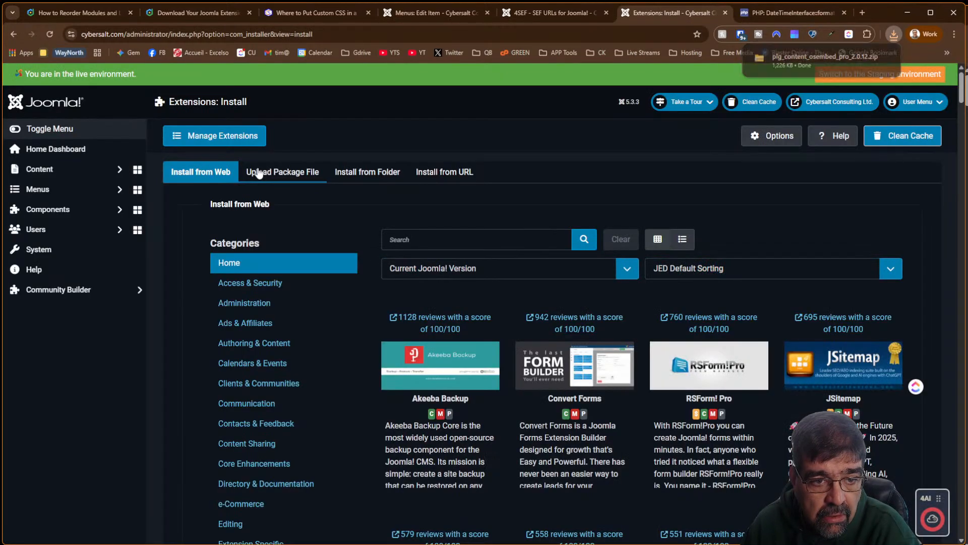
pyautogui.click(258, 173)
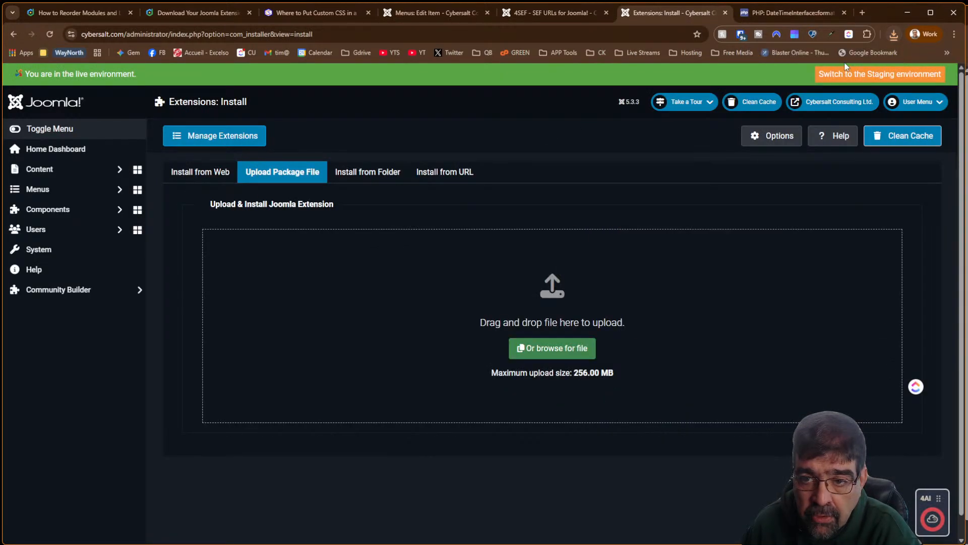
pyautogui.click(894, 34)
pyautogui.moveTo(825, 79); pyautogui.dragTo(501, 319)
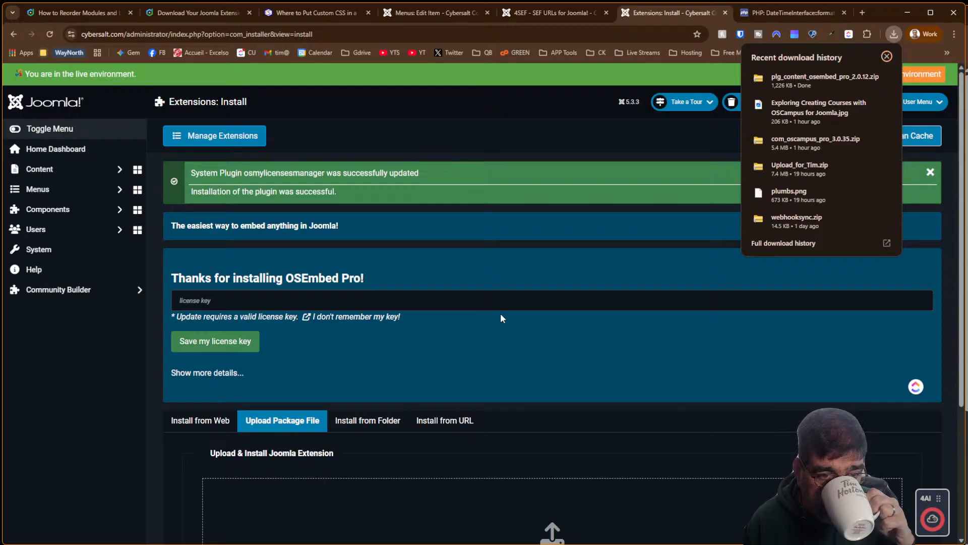
pyautogui.click(114, 252)
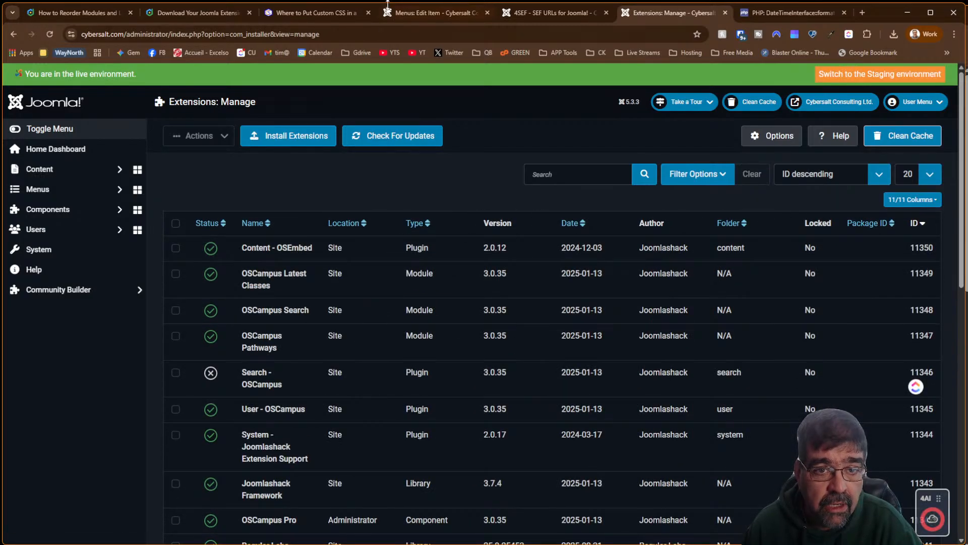
pyautogui.click(340, 14)
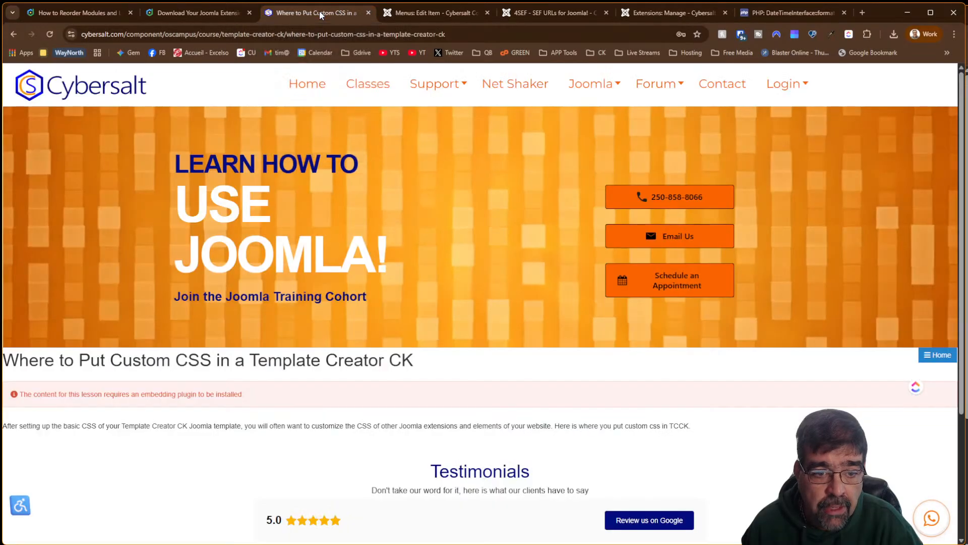
# Reload the Custom CSS lesson to confirm its YouTube video embeds, then go to the Cybersalt home page
pyautogui.click(51, 34)
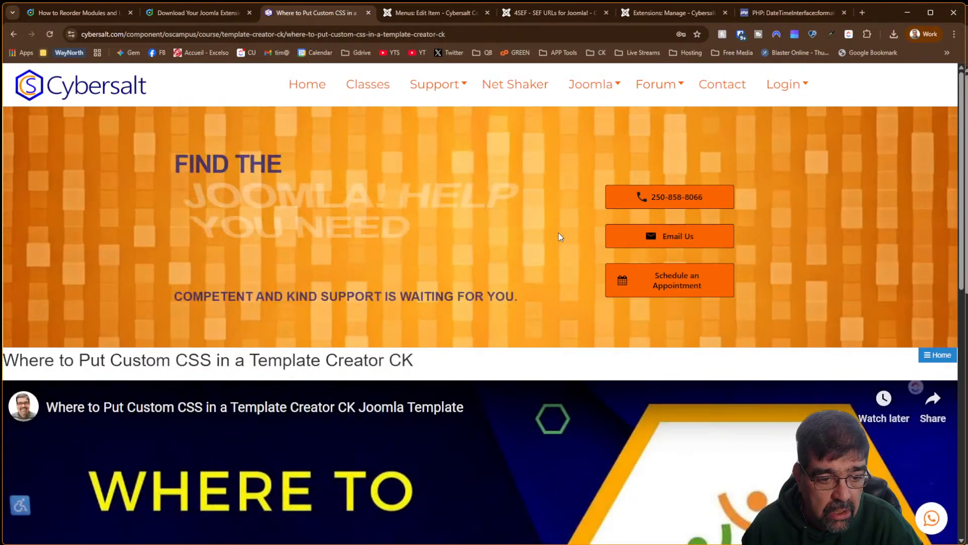
pyautogui.scroll(-10, 513, 214)
pyautogui.scroll(-3, 513, 216)
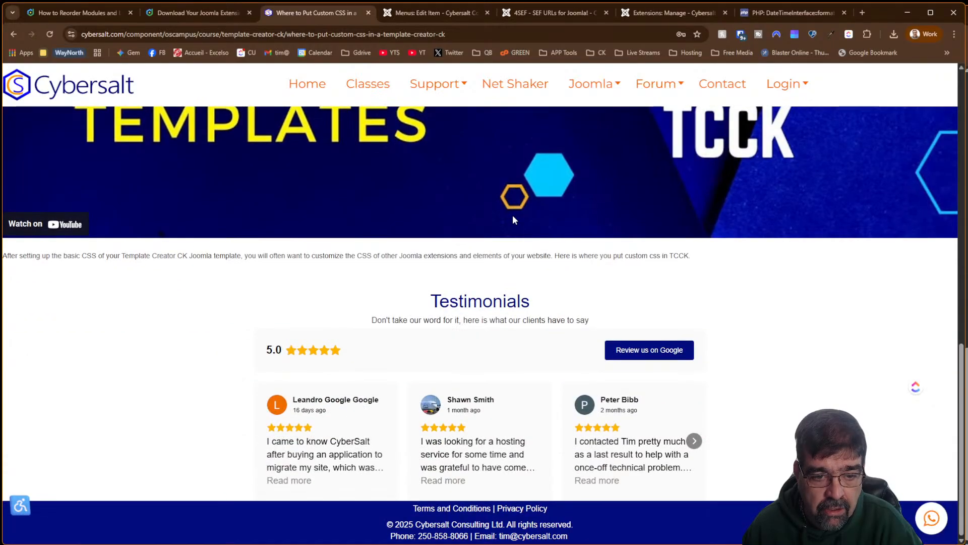
pyautogui.scroll(5, 512, 215)
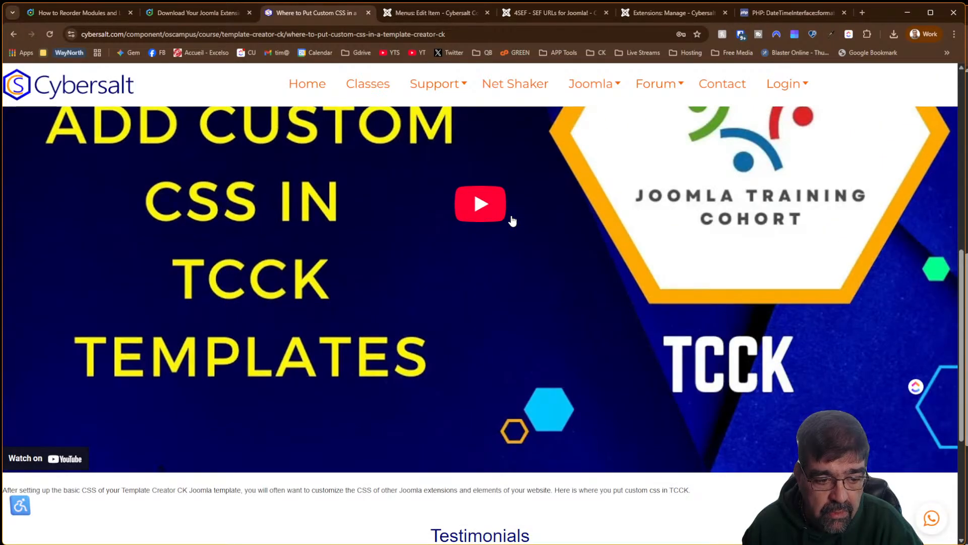
pyautogui.scroll(-4, 512, 221)
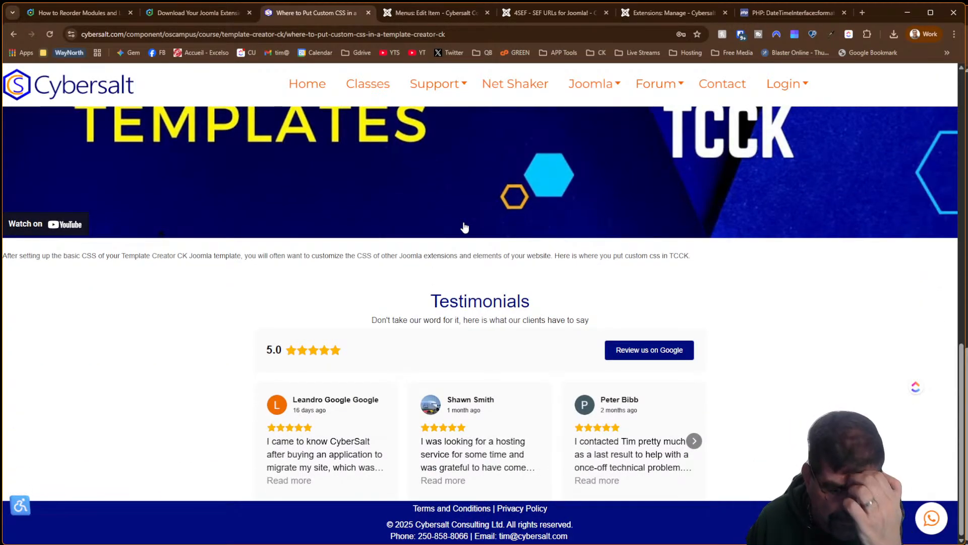
pyautogui.scroll(8, 465, 227)
pyautogui.scroll(-4, 457, 234)
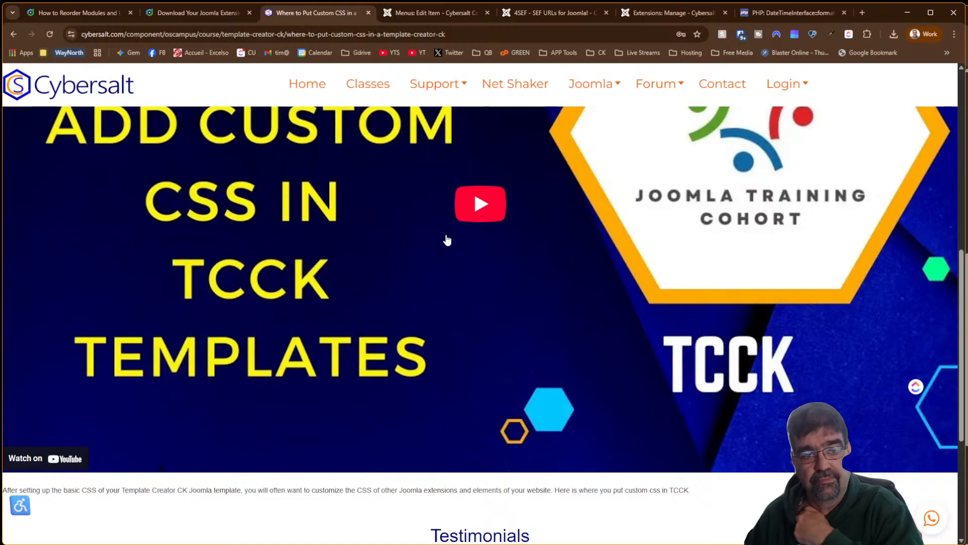
pyautogui.scroll(5, 447, 240)
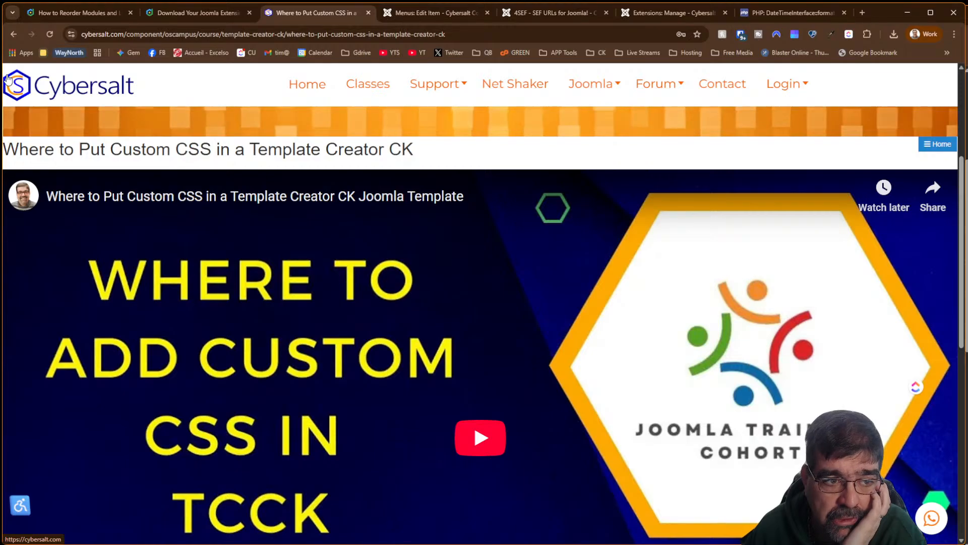
pyautogui.click(24, 87)
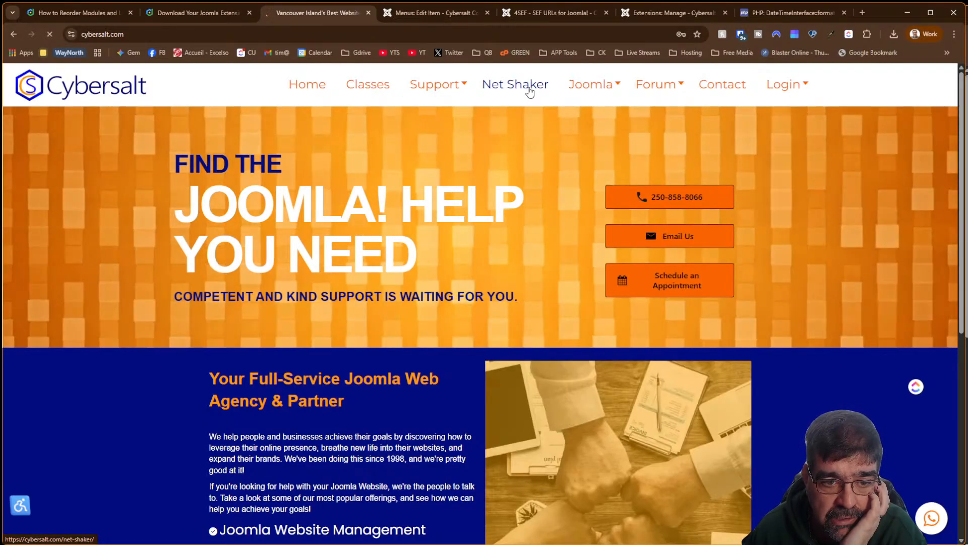
pyautogui.click(529, 92)
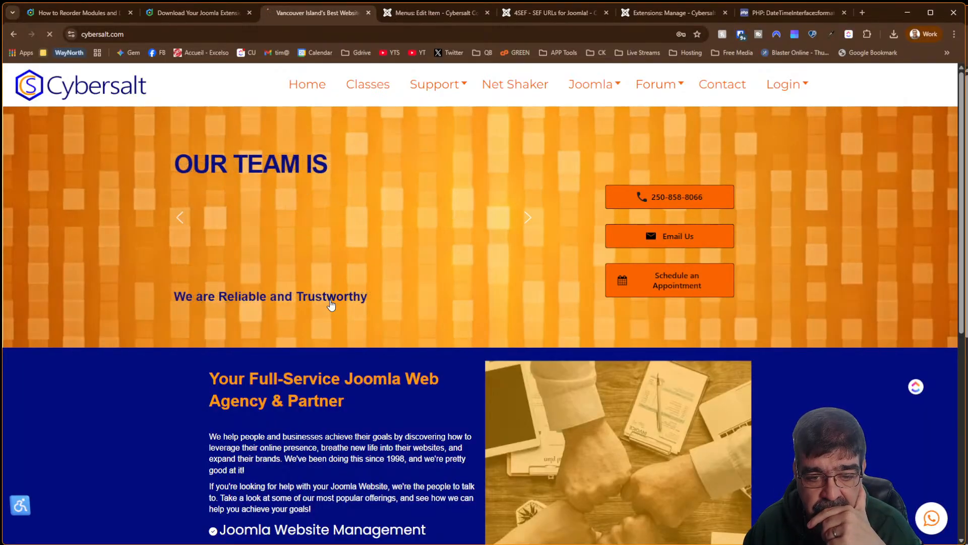
# Open Support Request Form from the Support menu and look over its contact form
pyautogui.scroll(-8, 331, 313)
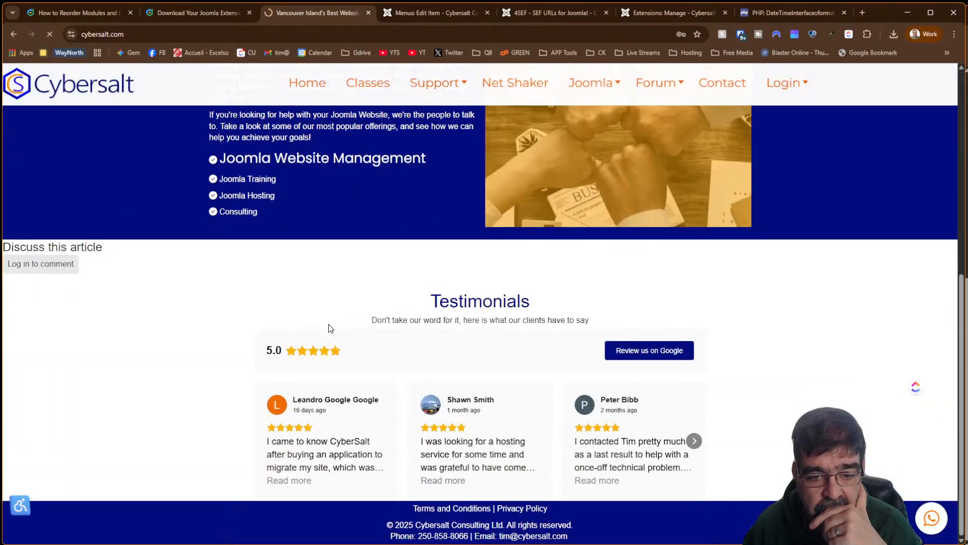
pyautogui.scroll(8, 330, 329)
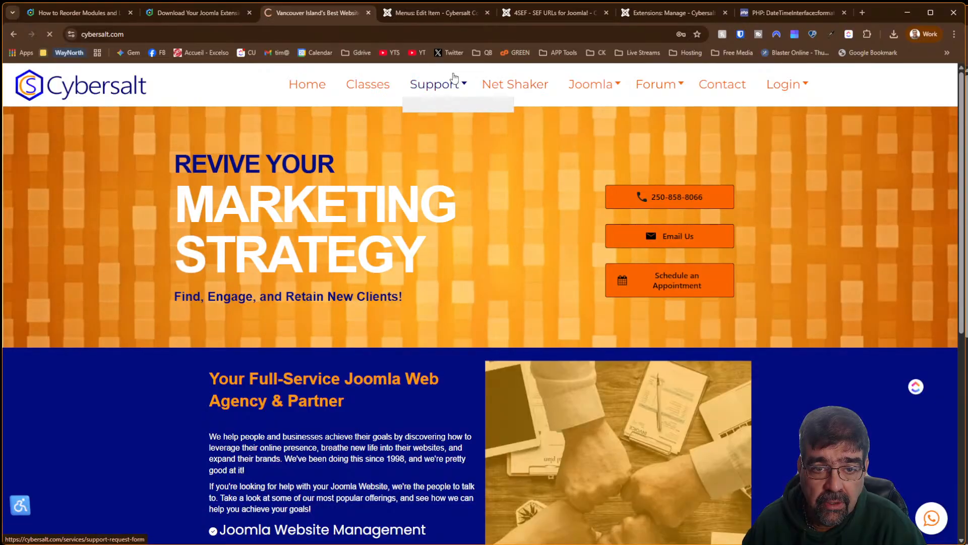
pyautogui.moveTo(436, 88)
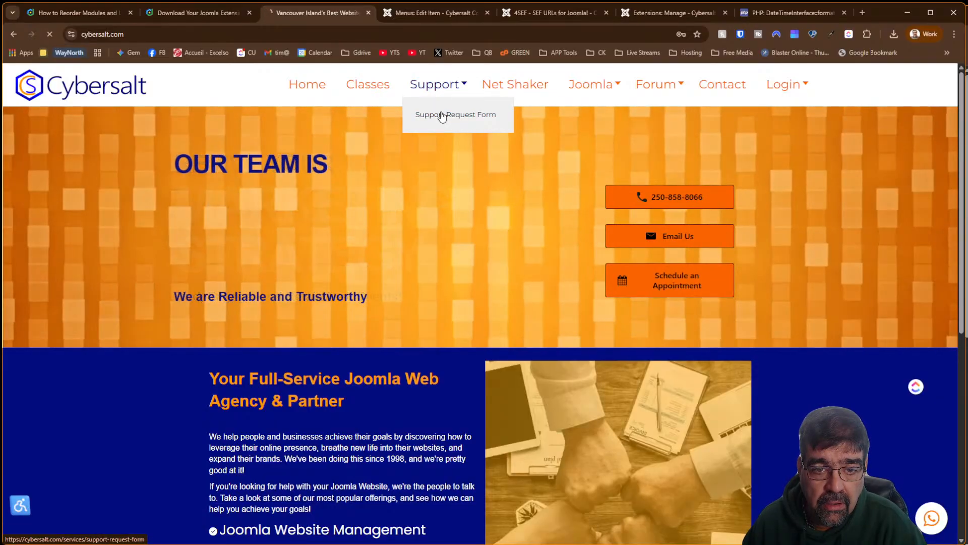
pyautogui.click(442, 115)
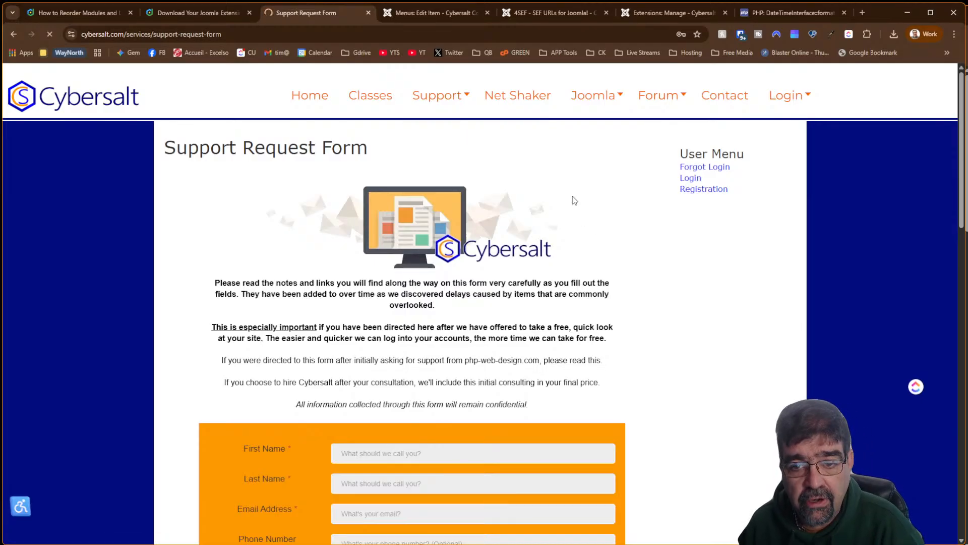
pyautogui.scroll(-15, 578, 222)
pyautogui.scroll(15, 573, 246)
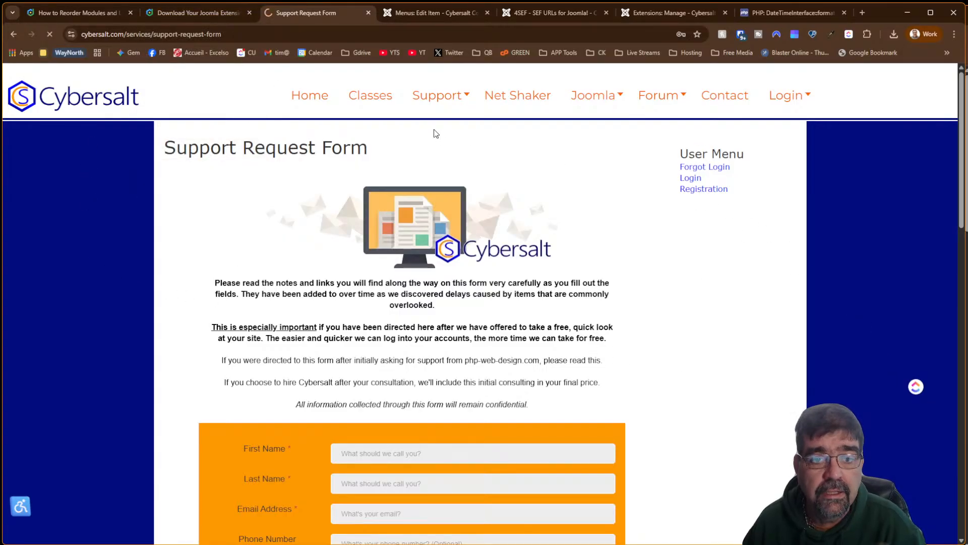
# Open the Template Creator CK course from the classes list and select its path in the address bar
pyautogui.click(377, 101)
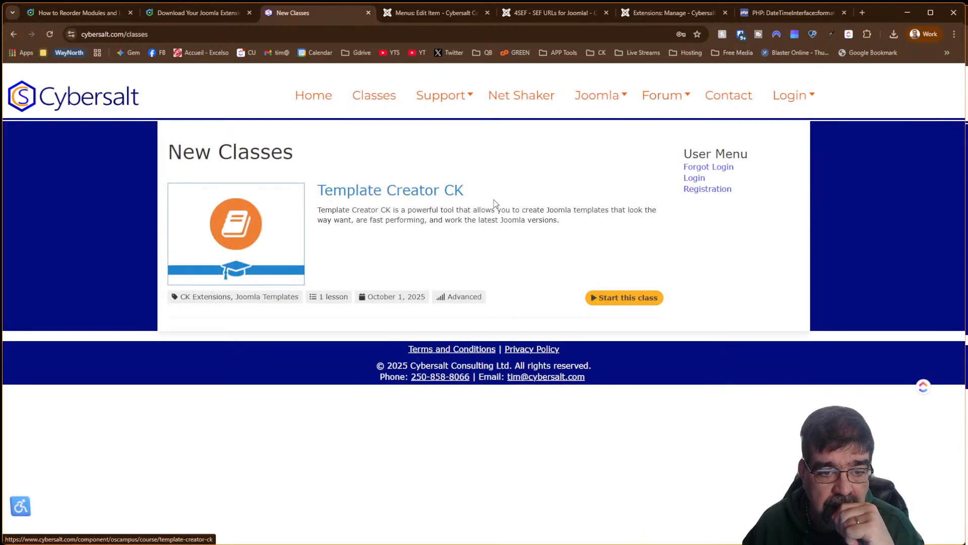
pyautogui.click(419, 192)
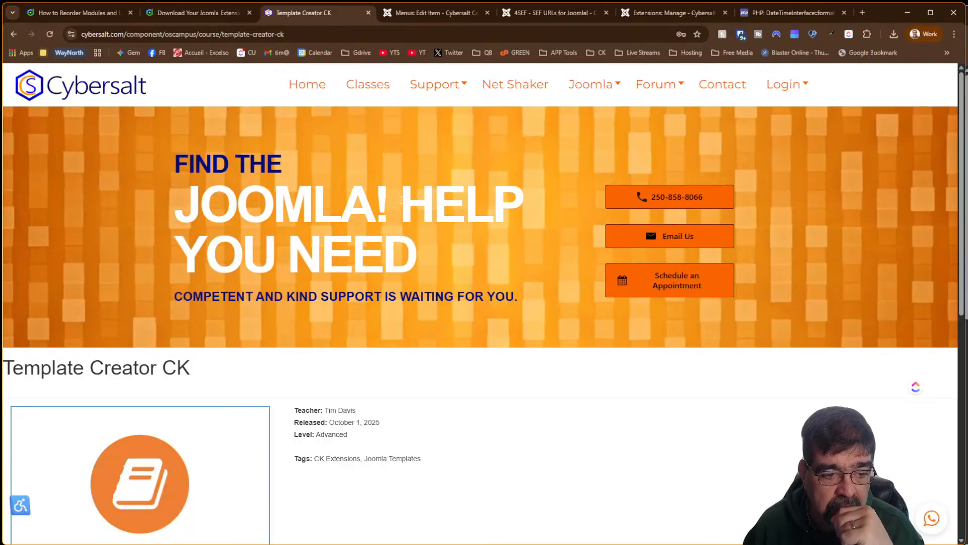
pyautogui.scroll(-7, 402, 203)
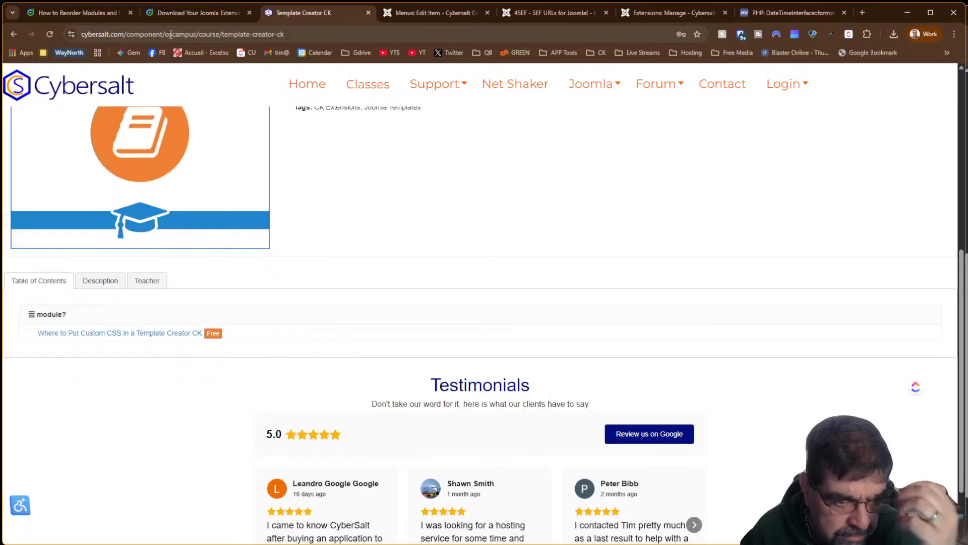
pyautogui.scroll(7, 463, 159)
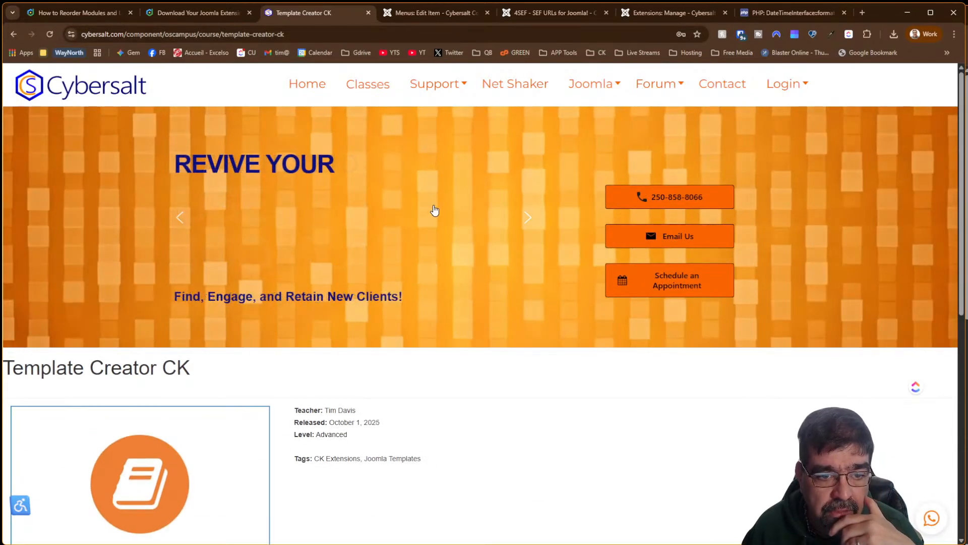
pyautogui.scroll(-4, 438, 210)
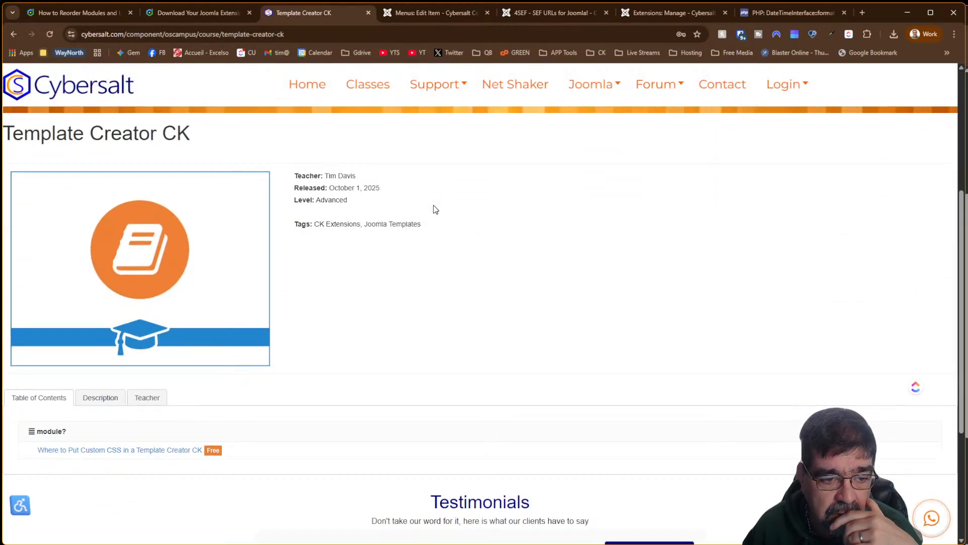
pyautogui.scroll(4, 431, 197)
pyautogui.scroll(-4, 432, 197)
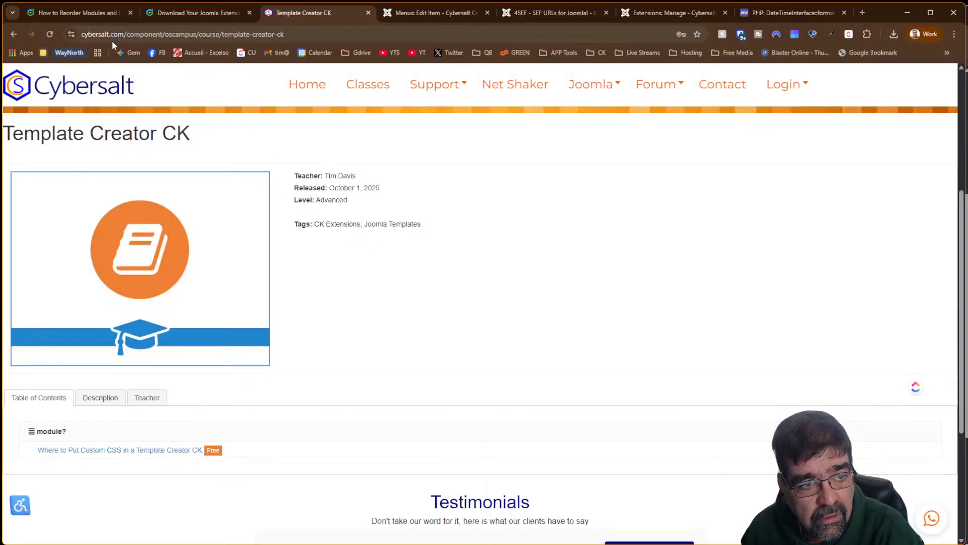
pyautogui.moveTo(129, 33); pyautogui.dragTo(306, 39)
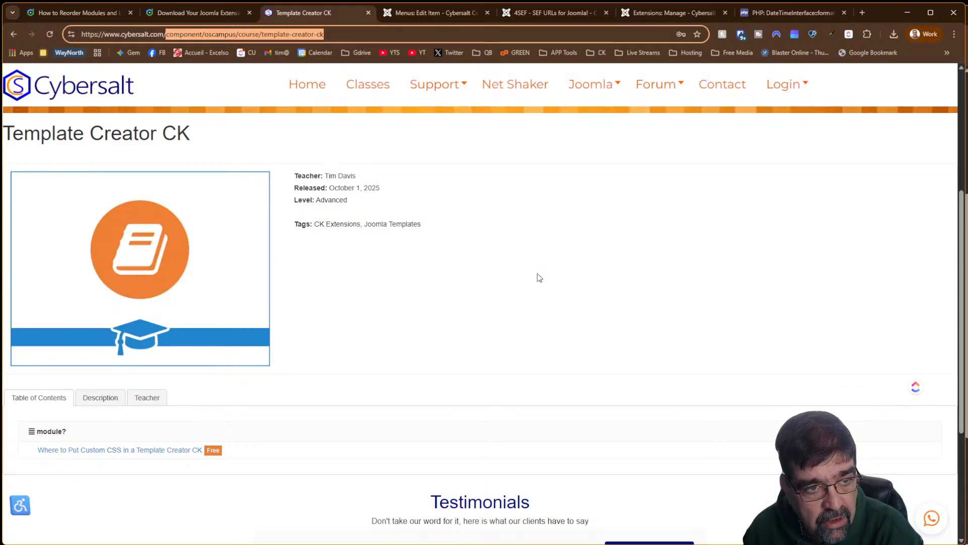
pyautogui.scroll(-4, 540, 277)
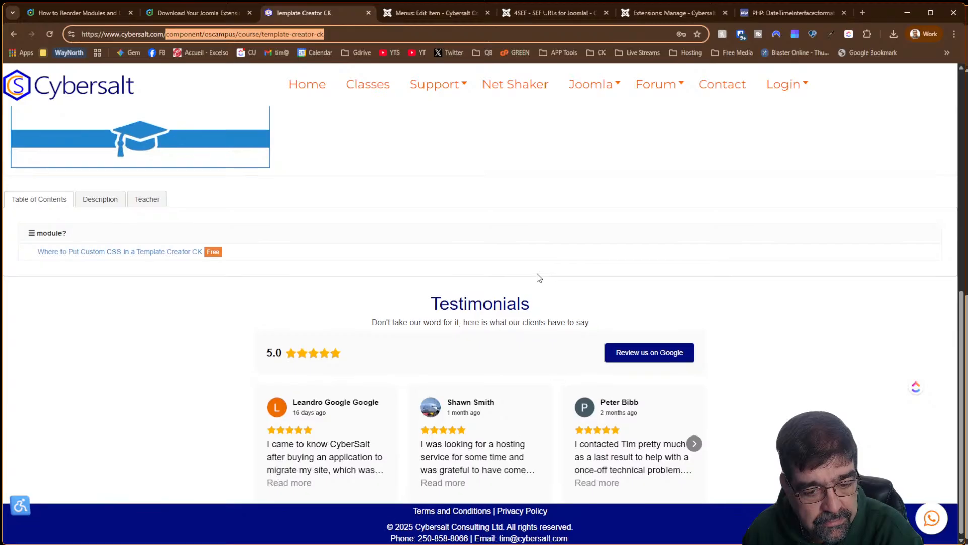
pyautogui.scroll(8, 534, 272)
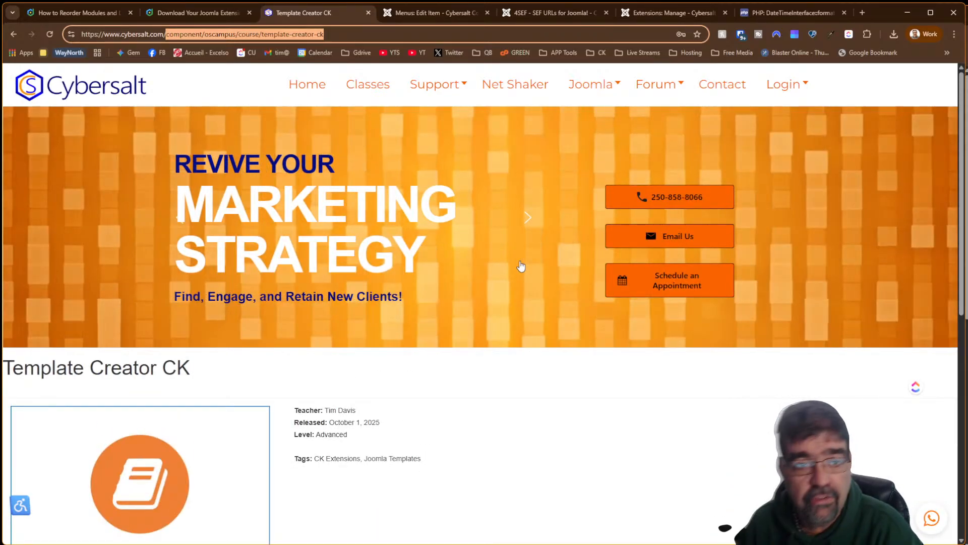
pyautogui.scroll(-7, 407, 180)
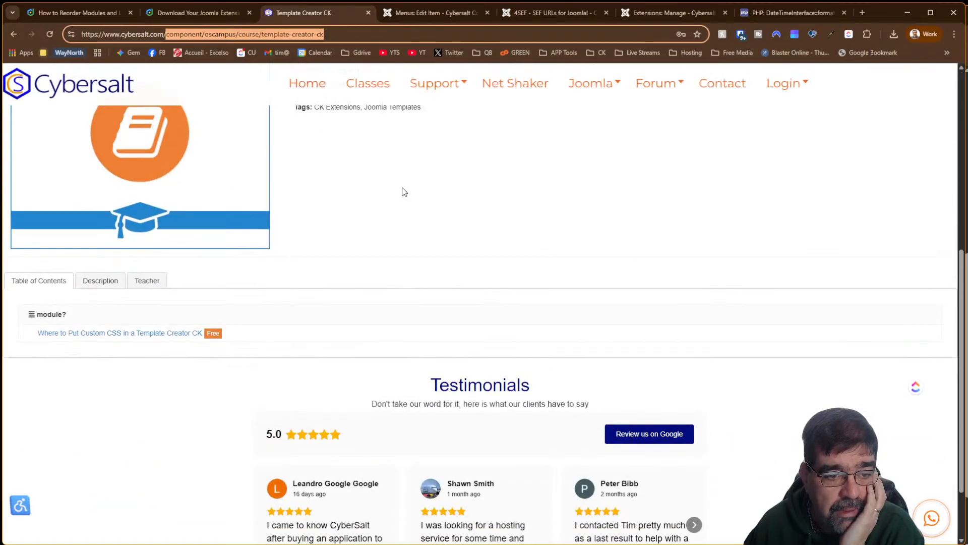
# View the course description and table of contents, then return to the admin menu item page
pyautogui.click(100, 281)
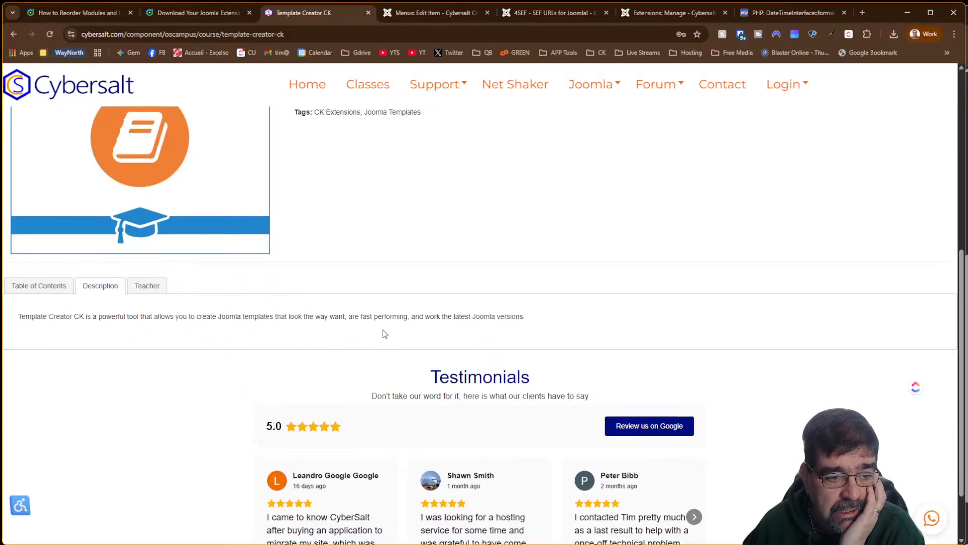
pyautogui.scroll(5, 385, 333)
pyautogui.scroll(-2, 384, 333)
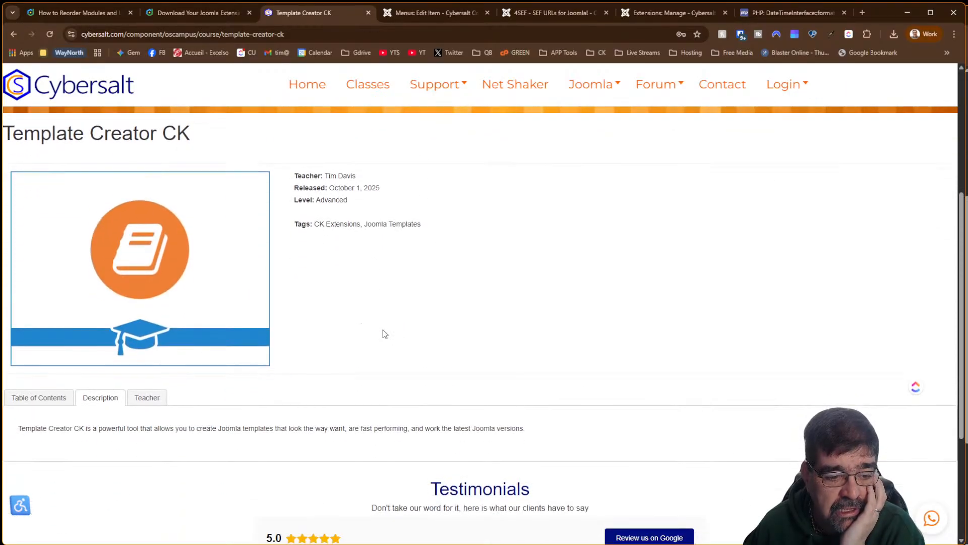
pyautogui.click(36, 397)
pyautogui.scroll(-2, 459, 331)
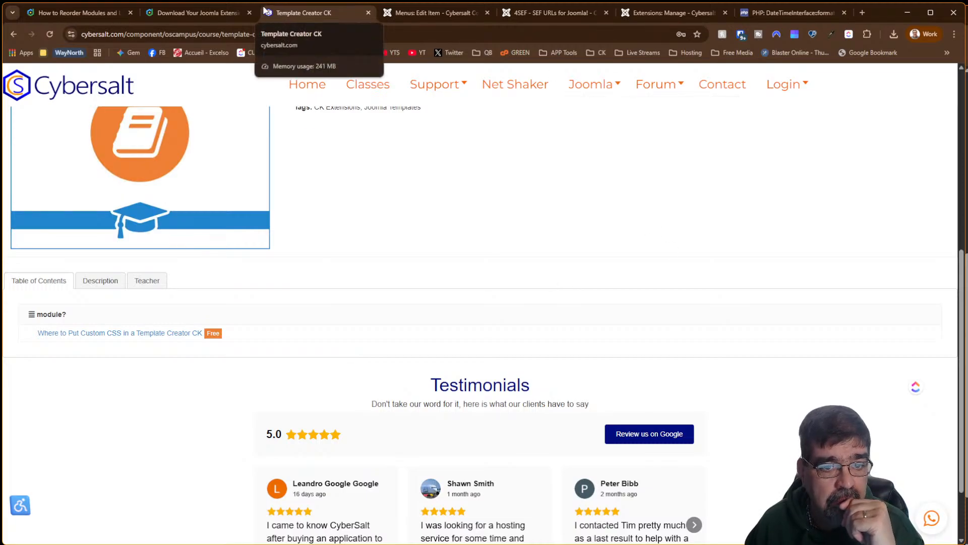
pyautogui.click(405, 14)
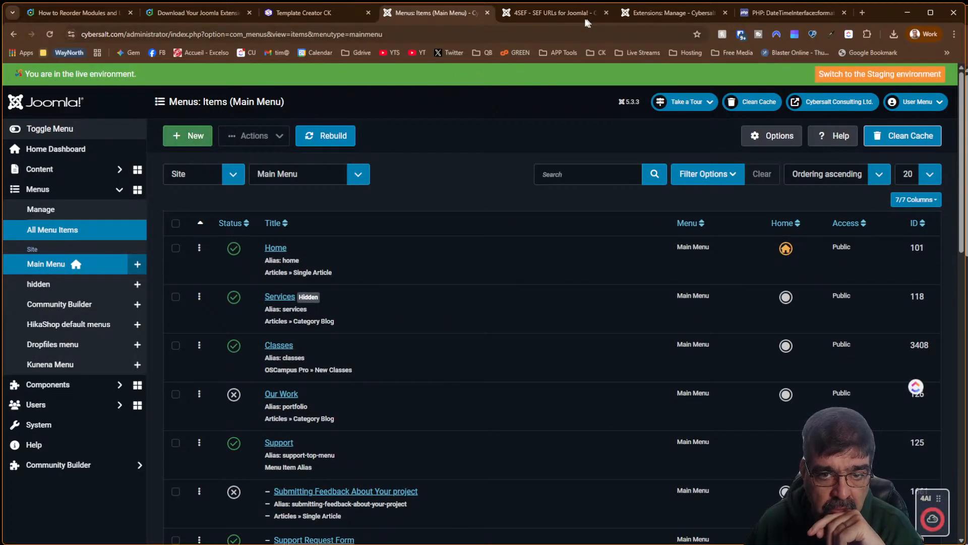
# Delete the 'classes' SEF URL together with its duplicates in 4SEF, then go back to the Cybersalt site
pyautogui.click(579, 16)
pyautogui.click(658, 17)
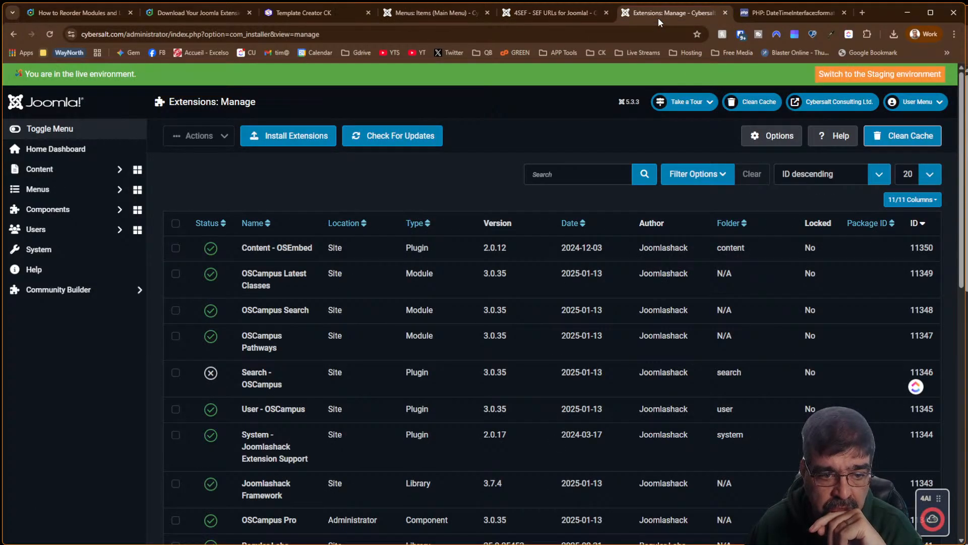
pyautogui.click(520, 12)
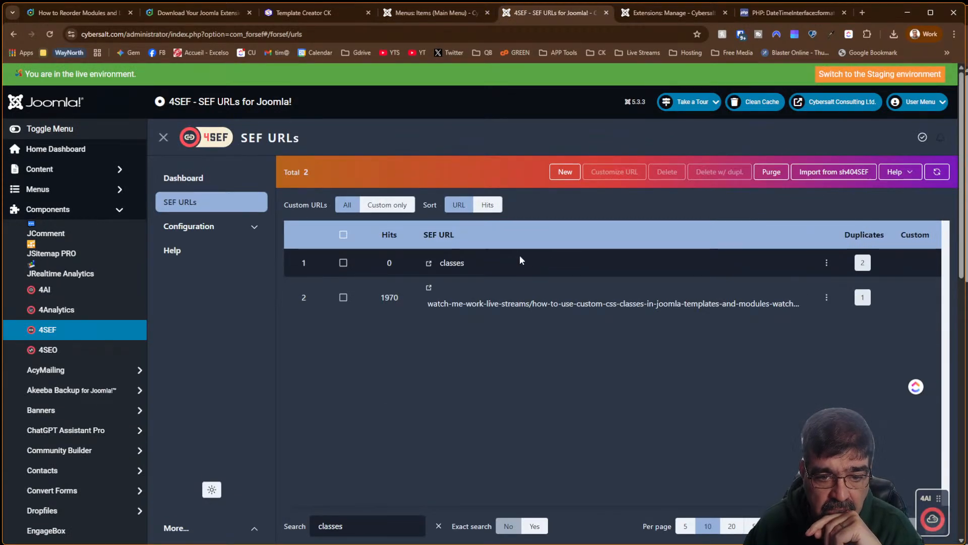
pyautogui.click(343, 262)
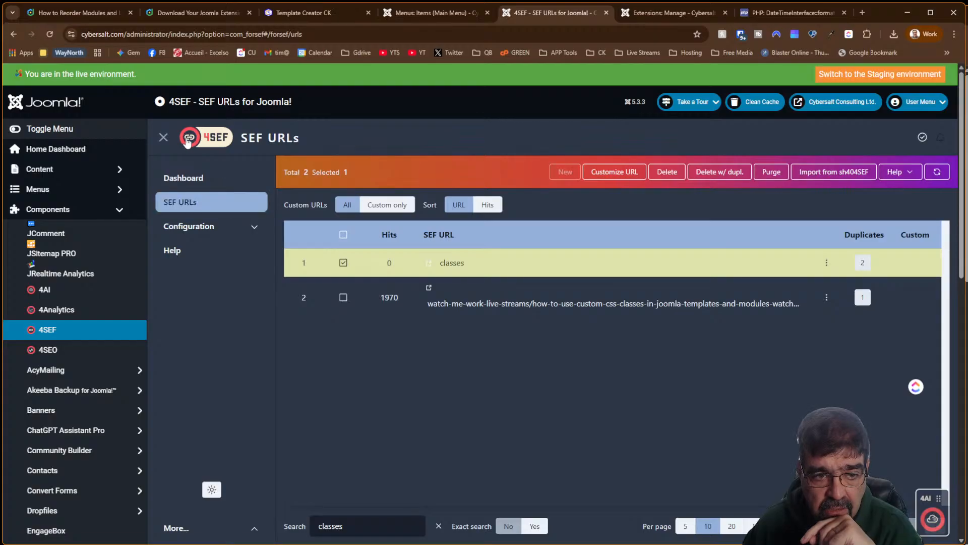
pyautogui.click(697, 174)
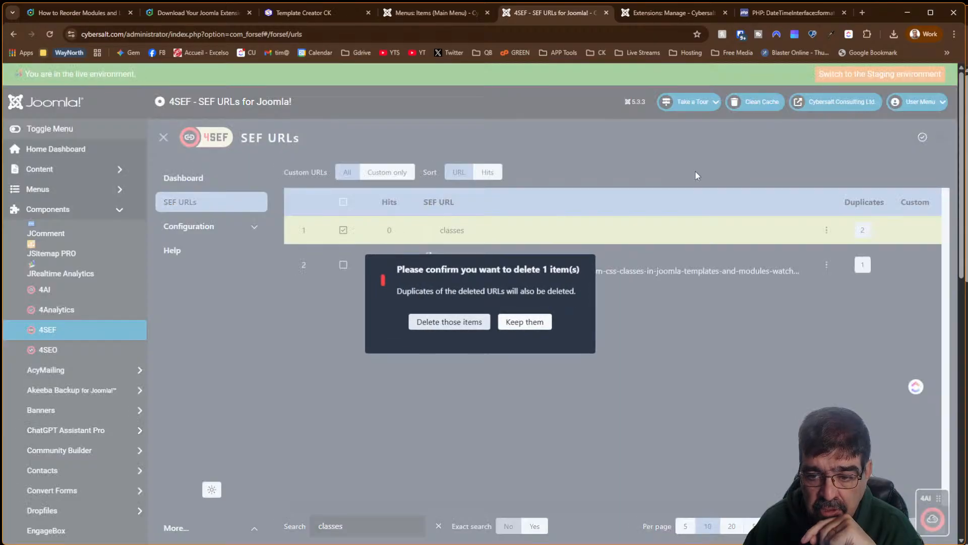
pyautogui.click(459, 322)
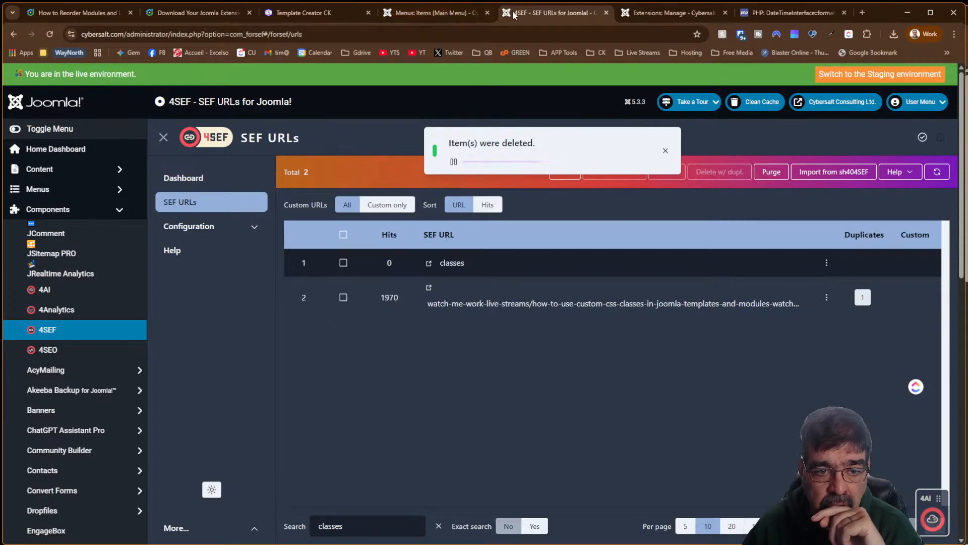
pyautogui.click(283, 13)
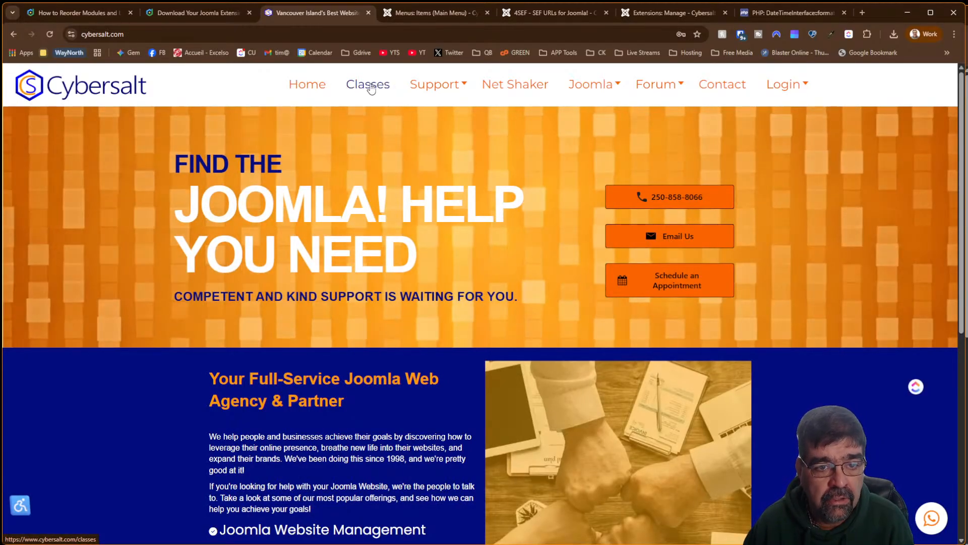
# Open the New Classes page listing Template Creator CK, then close the Joomlashack downloads page
pyautogui.click(371, 88)
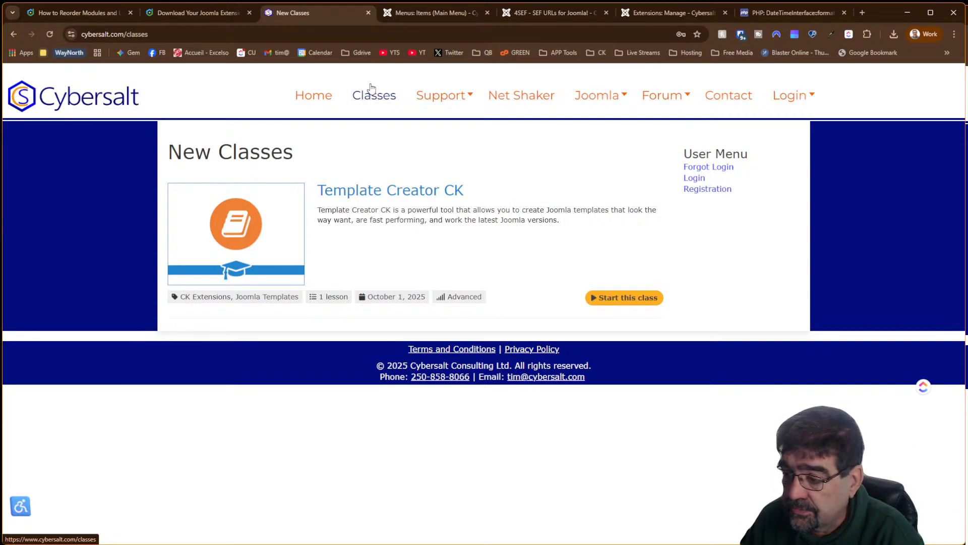
pyautogui.moveTo(475, 103)
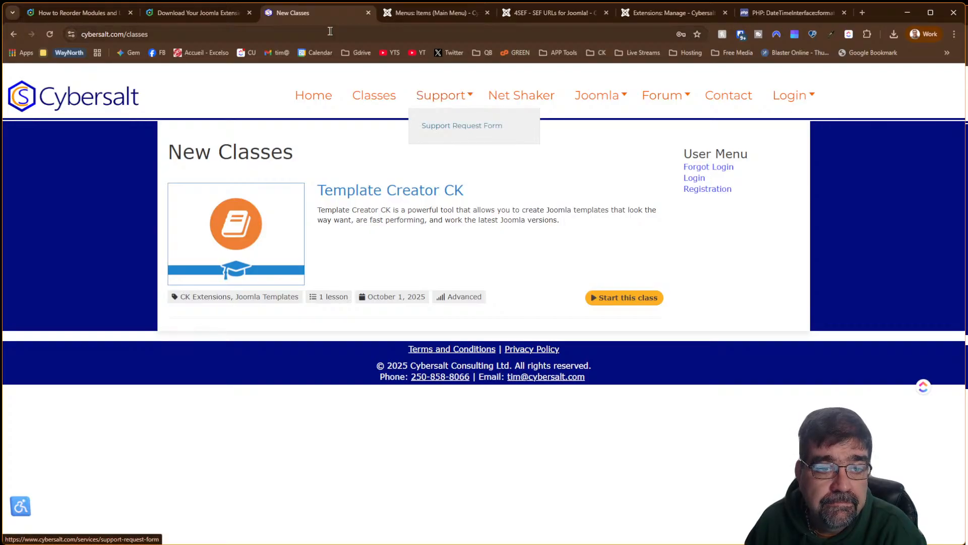
pyautogui.click(218, 19)
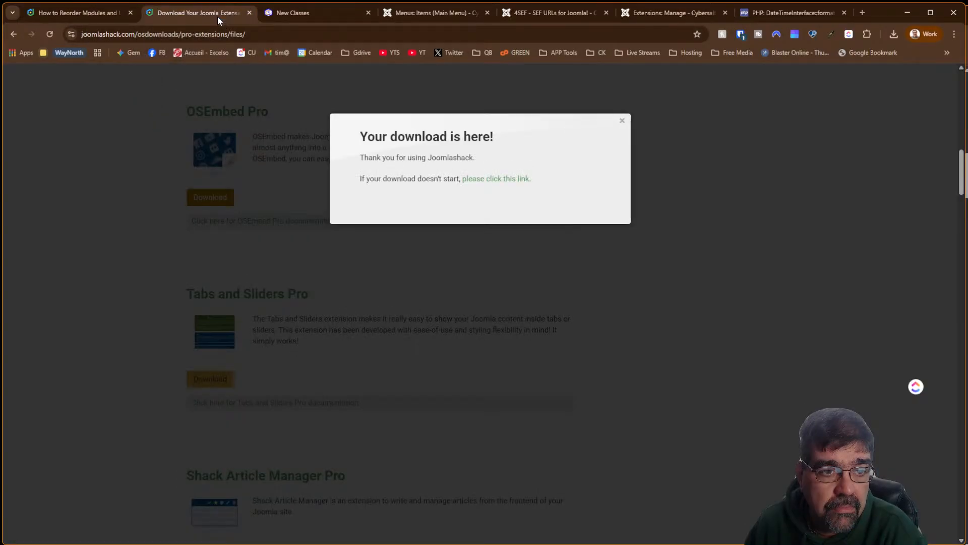
pyautogui.click(622, 125)
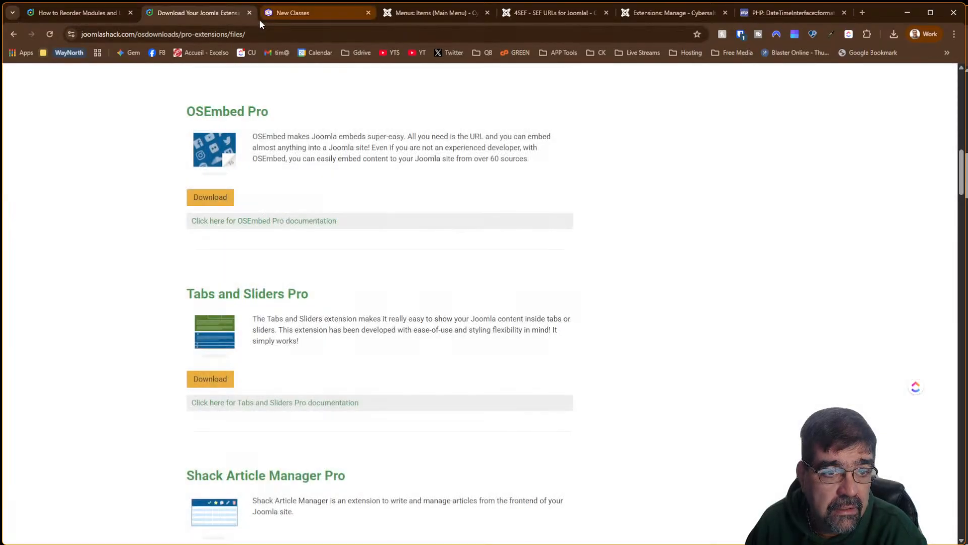
pyautogui.click(248, 13)
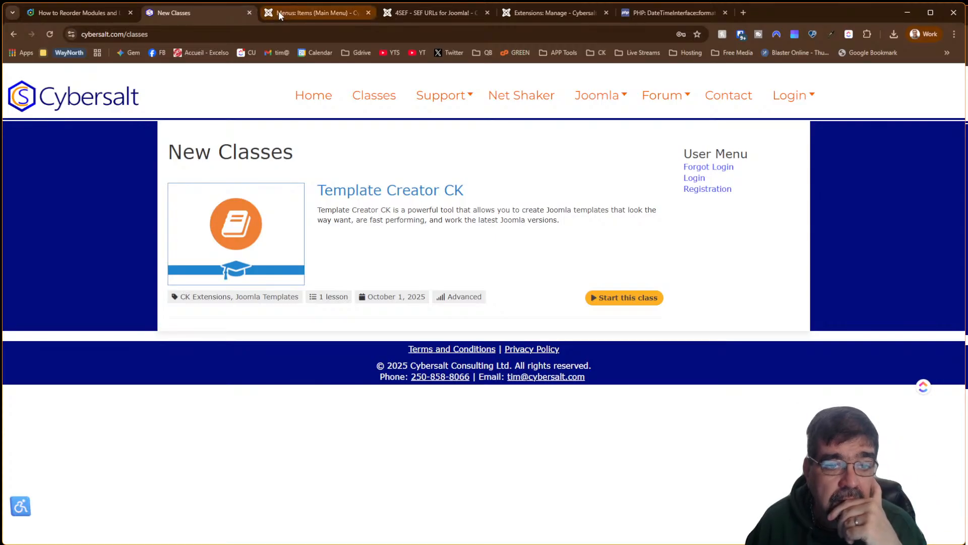
# Close the 4SEF SEF URLs page and return to the Main Menu items list
pyautogui.click(419, 15)
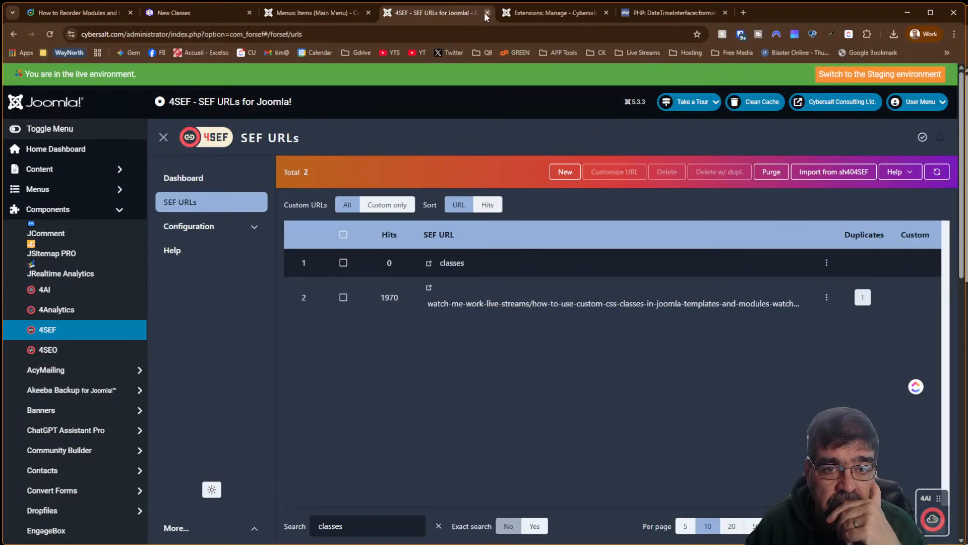
pyautogui.click(487, 12)
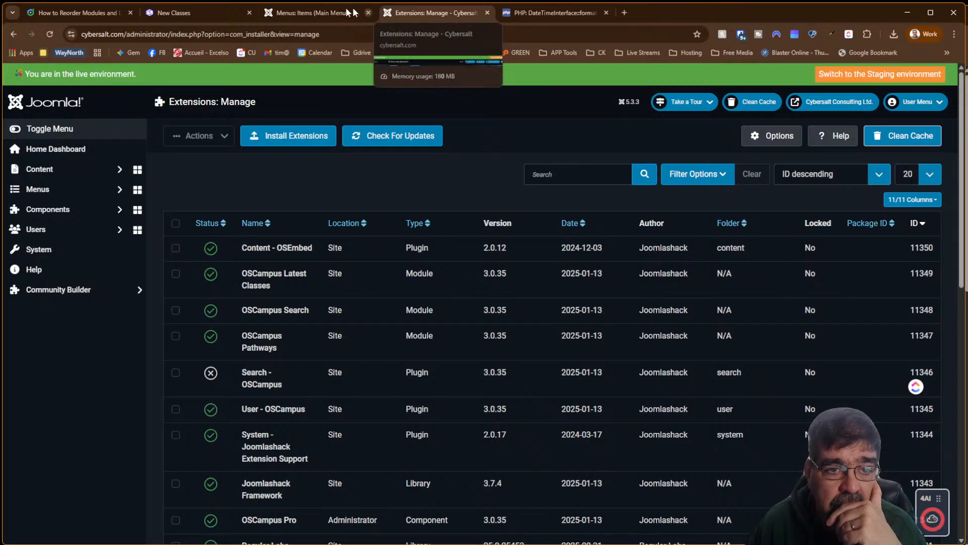
pyautogui.click(300, 12)
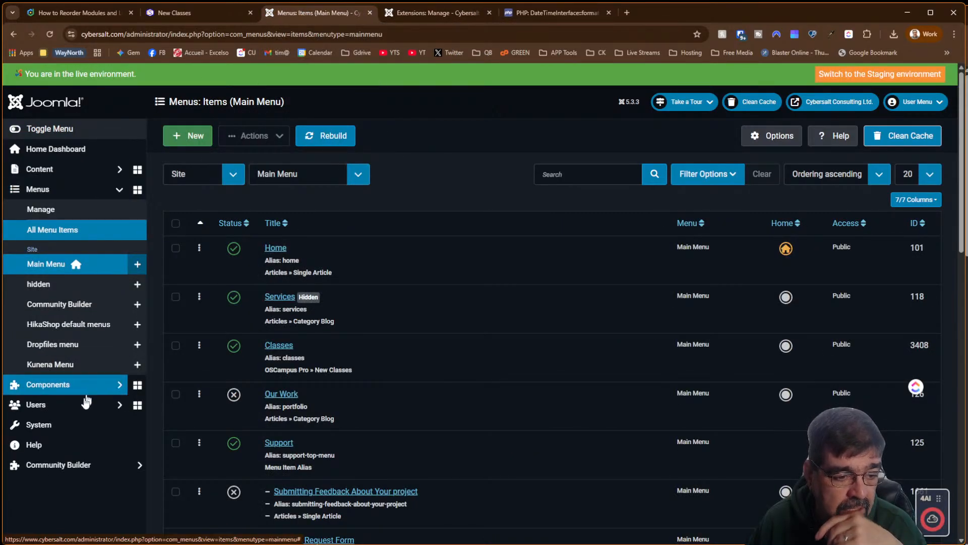
# Go to Components > OSCampus Pro > Lessons and start a new lesson
pyautogui.click(70, 386)
pyautogui.scroll(-3, 76, 348)
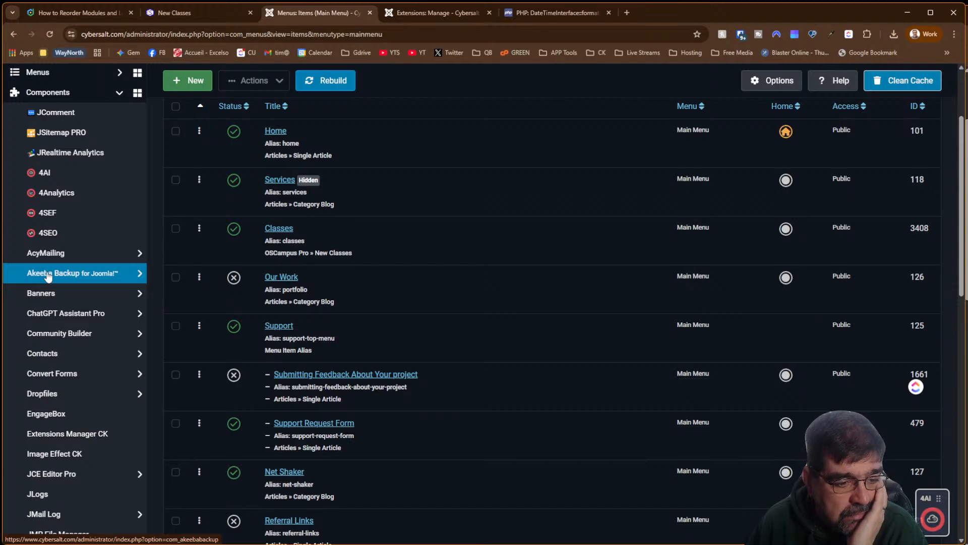
pyautogui.scroll(-2, 48, 276)
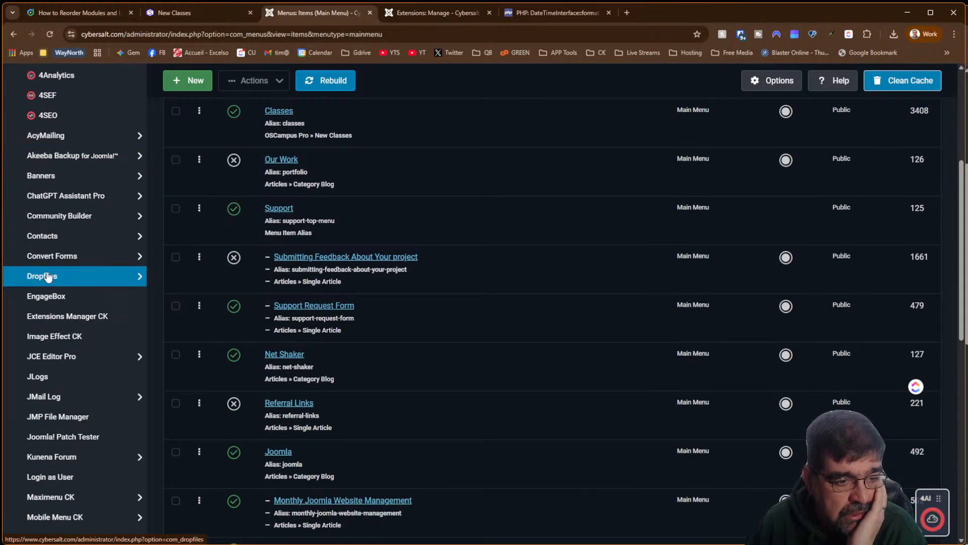
pyautogui.scroll(-2, 48, 276)
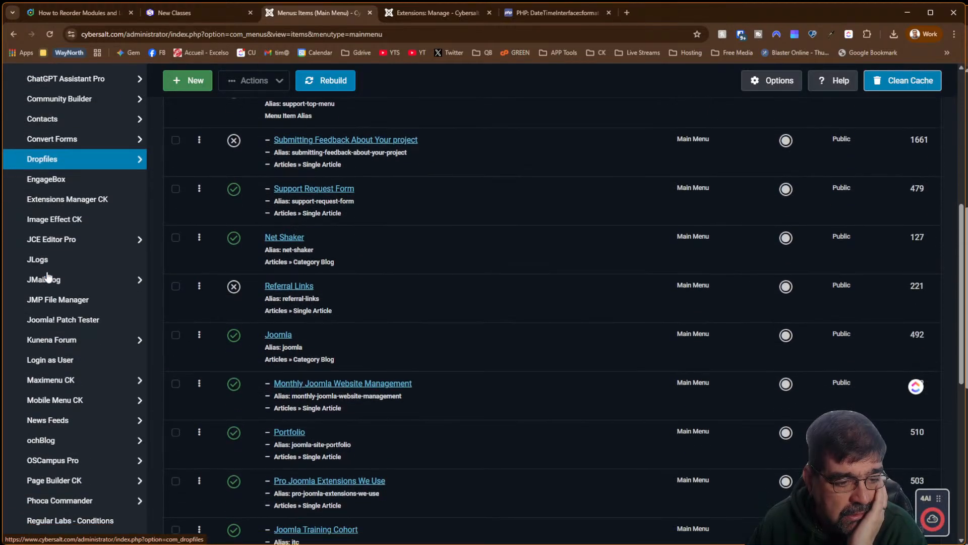
pyautogui.click(60, 459)
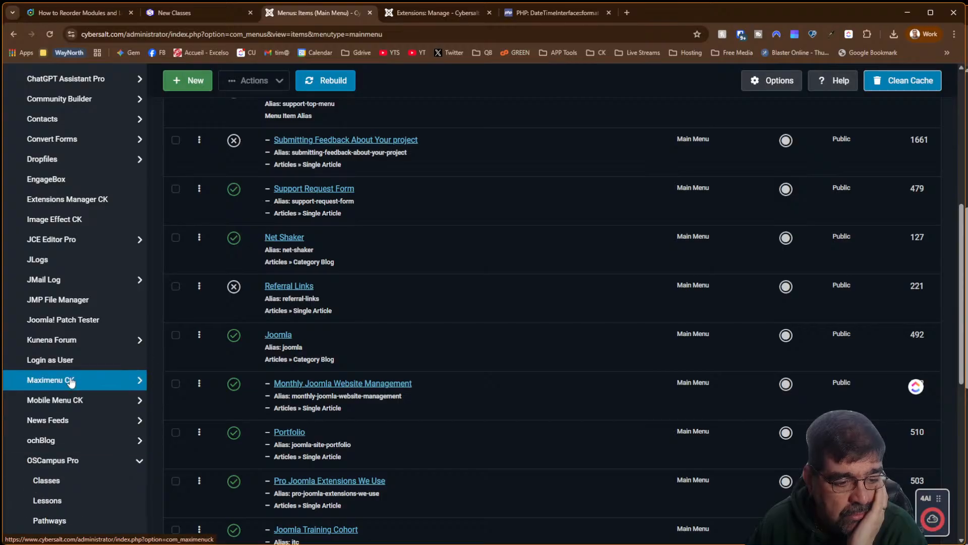
pyautogui.scroll(-5, 71, 378)
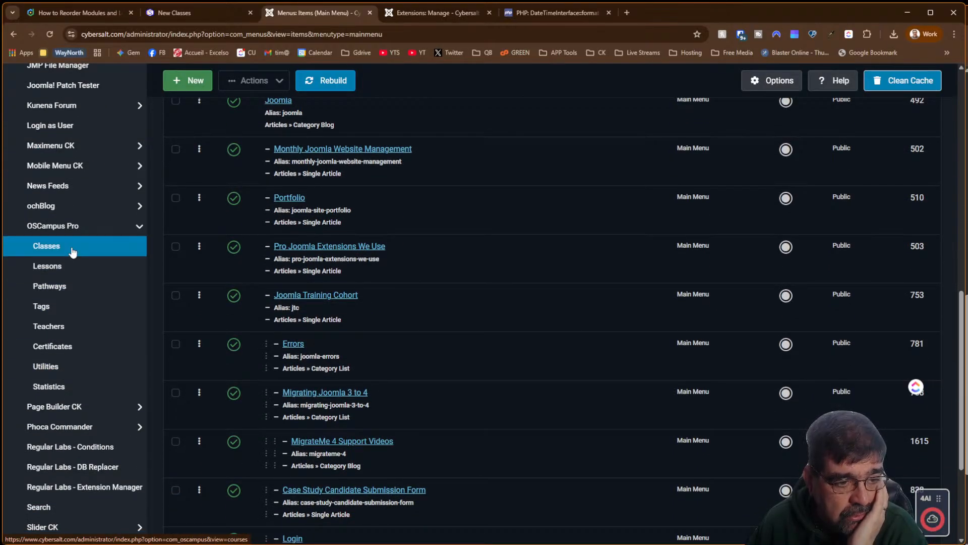
pyautogui.click(66, 270)
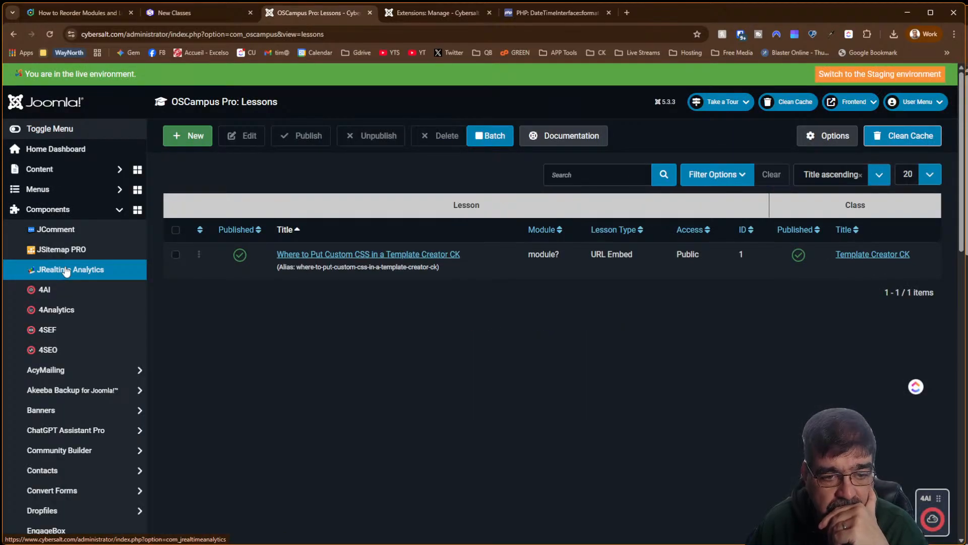
pyautogui.click(186, 143)
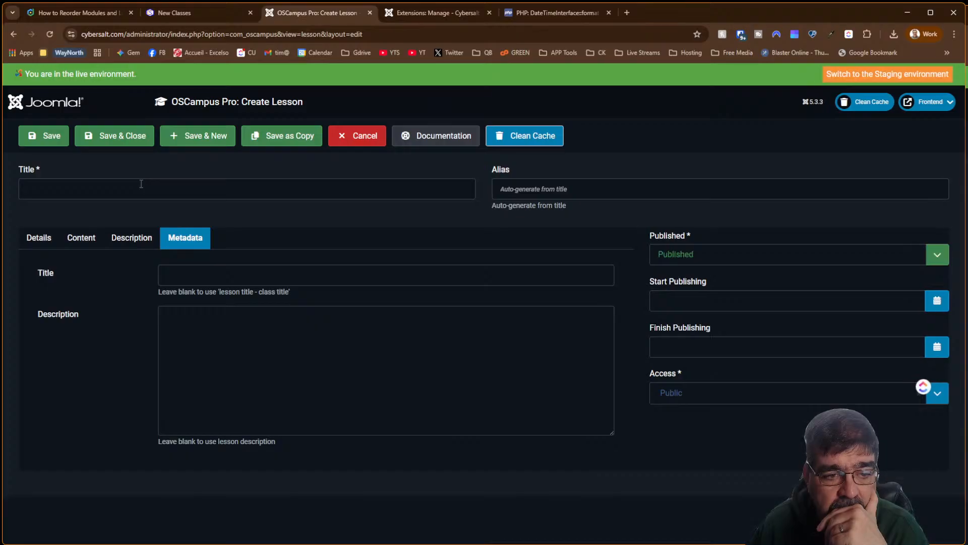
# Title the lesson 'Where to Purchase Template Creator CK' and begin the metadata description with 'Template Creator CK'
pyautogui.click(141, 181)
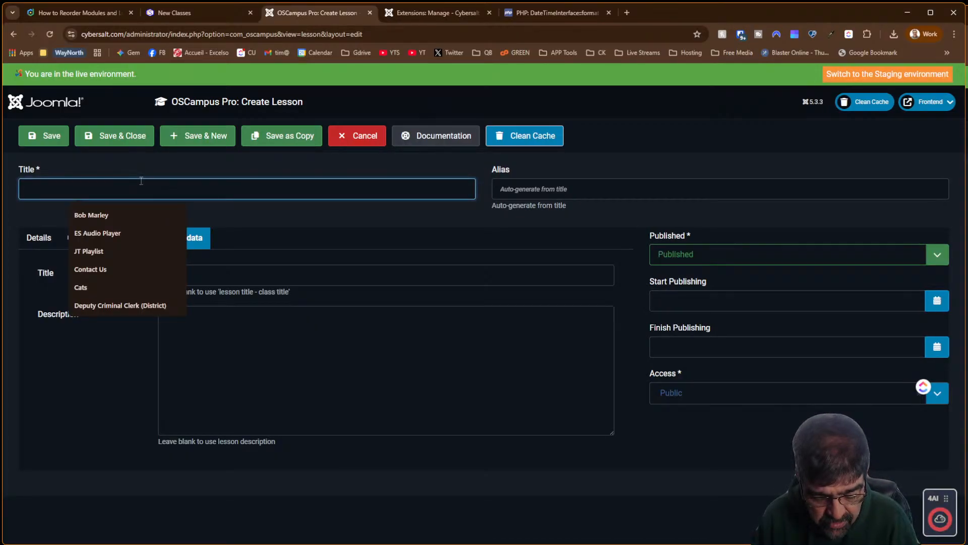
pyautogui.write('Where to ')
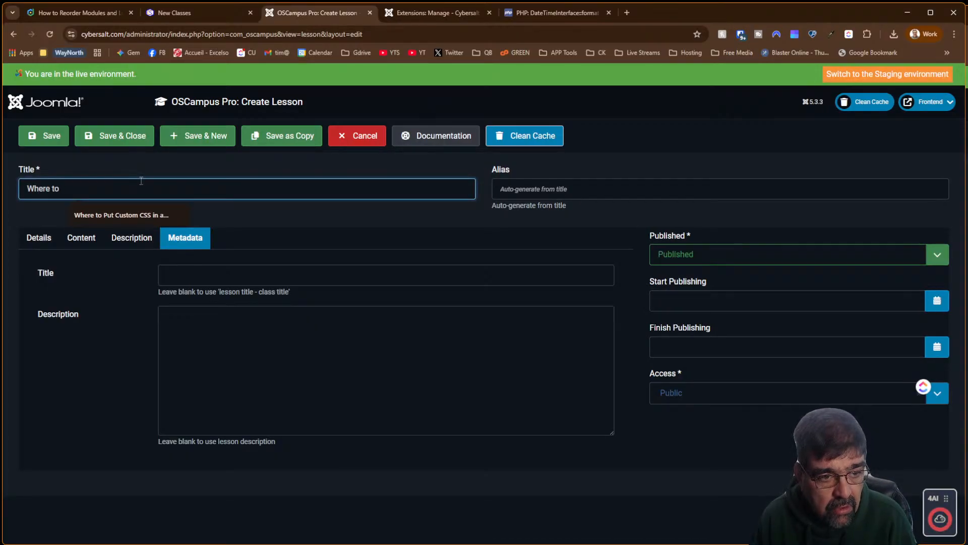
pyautogui.write('Purcha')
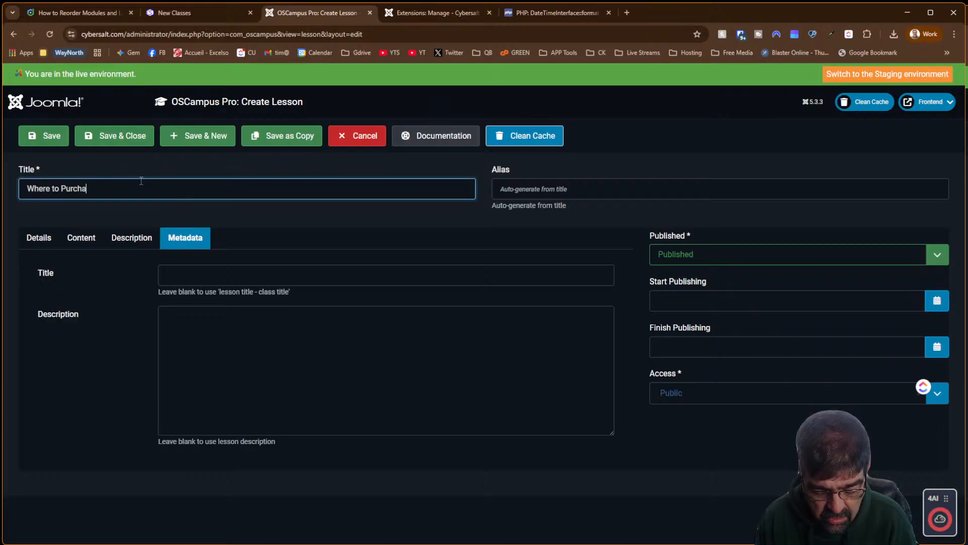
pyautogui.write('se Te')
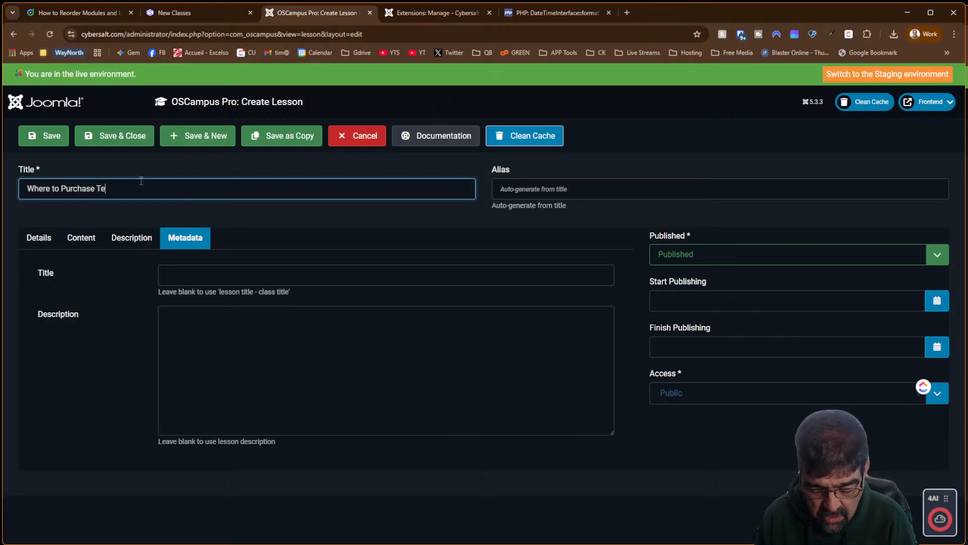
pyautogui.write('mplate Creator')
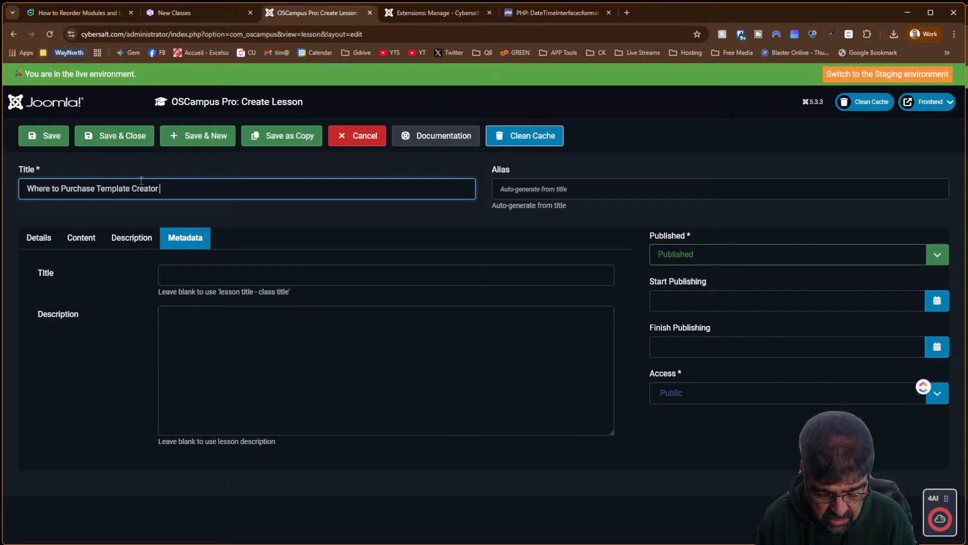
pyautogui.write(' CK')
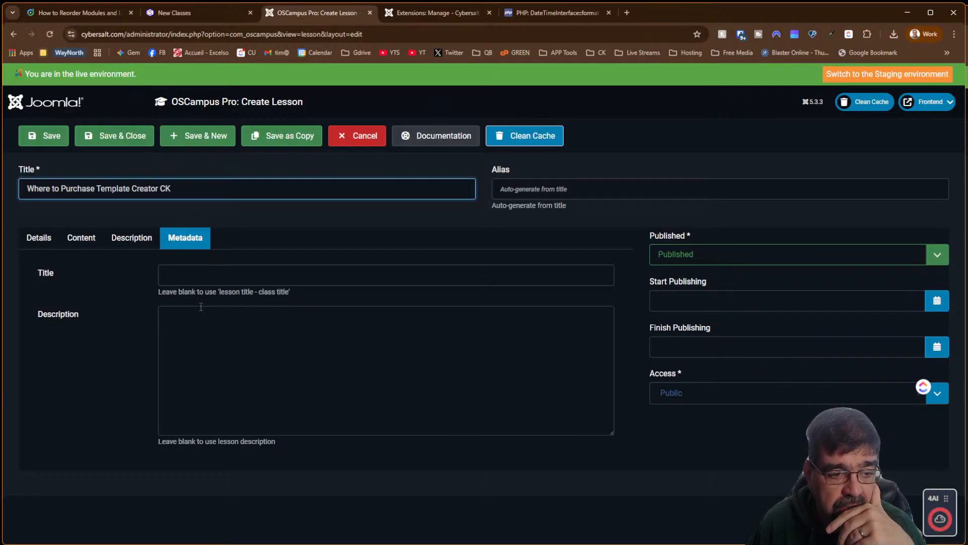
pyautogui.click(209, 321)
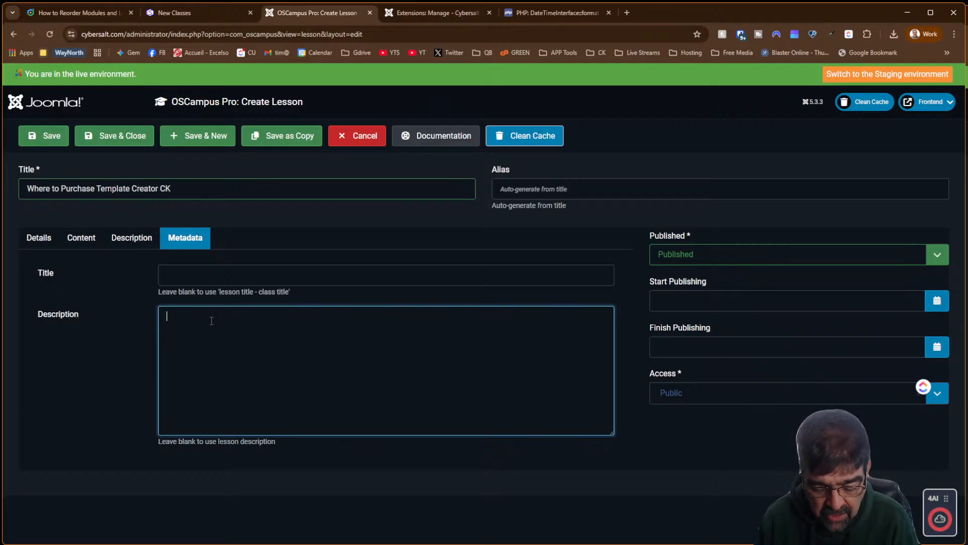
pyautogui.write('Tempalte Cretaor')
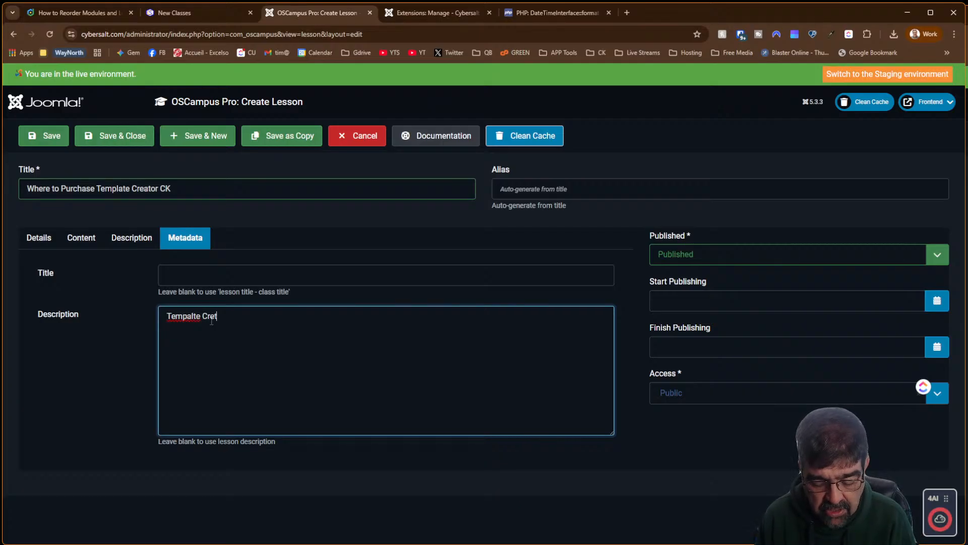
pyautogui.press('BackSpace')
pyautogui.press('BackSpace')
pyautogui.press('BackSpace')
pyautogui.press('BackSpace')
pyautogui.press('BackSpace')
pyautogui.write('ator')
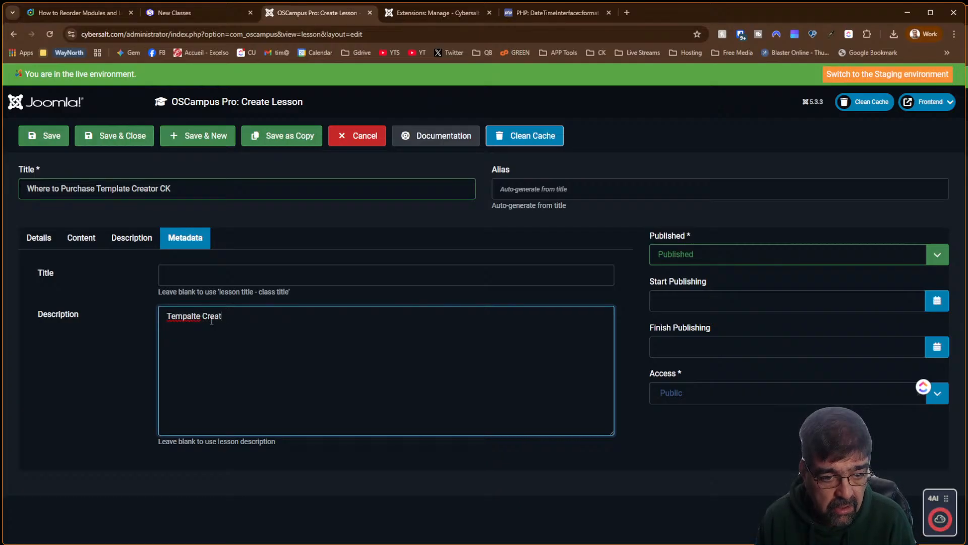
pyautogui.write(' CK')
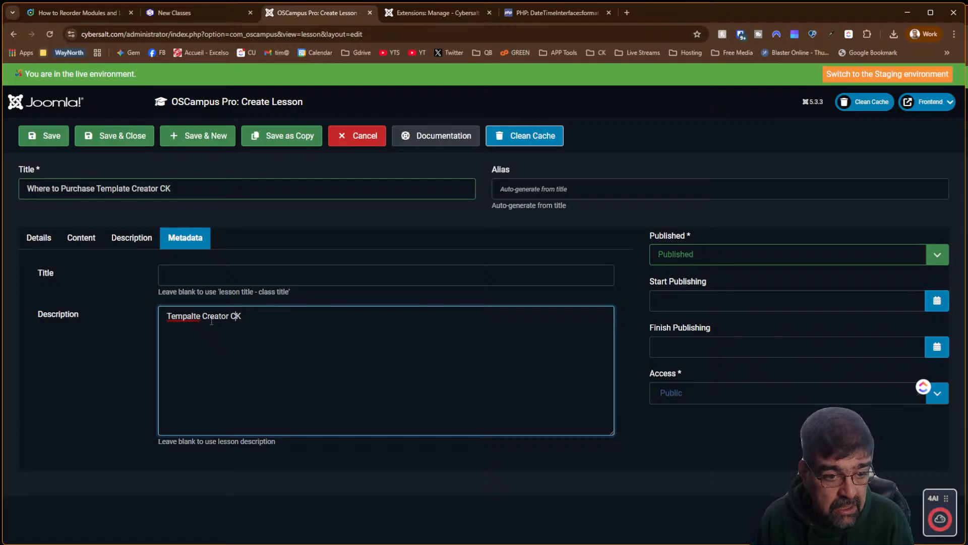
# Fix the typos and extend the description sentence, then cut the whole sentence out
pyautogui.press('Left')
pyautogui.press('Left')
pyautogui.press('Left')
pyautogui.press('Left')
pyautogui.press('Left')
pyautogui.press('Left')
pyautogui.press('Left')
pyautogui.press('Left')
pyautogui.press('Left')
pyautogui.press('Left')
pyautogui.press('Left')
pyautogui.press('Left')
pyautogui.press('BackSpace')
pyautogui.press('Right')
pyautogui.write('a')
pyautogui.press('End')
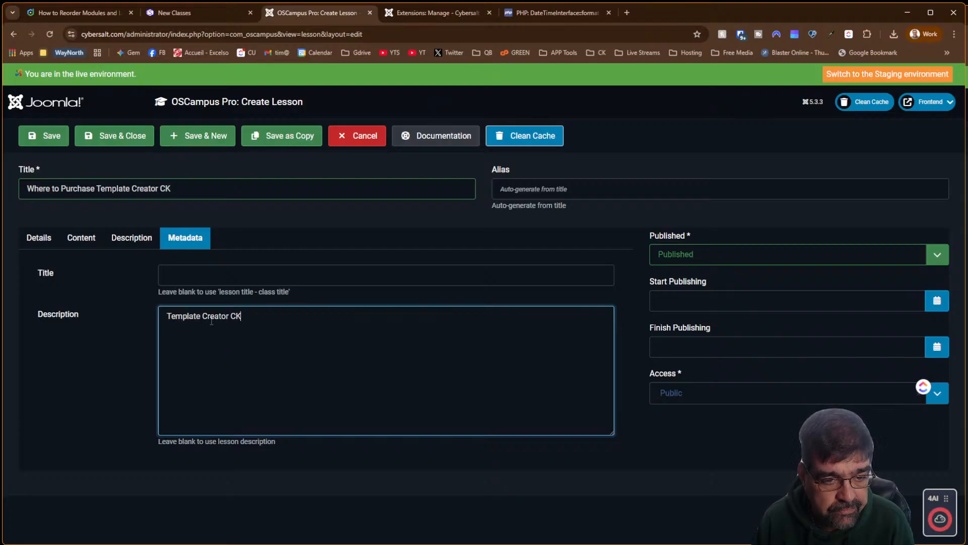
pyautogui.write('is')
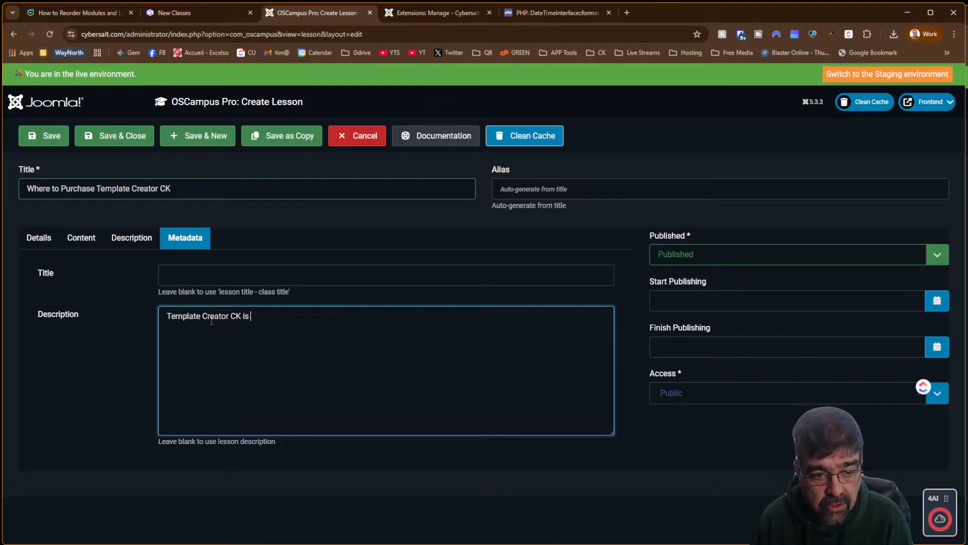
pyautogui.write('Joo')
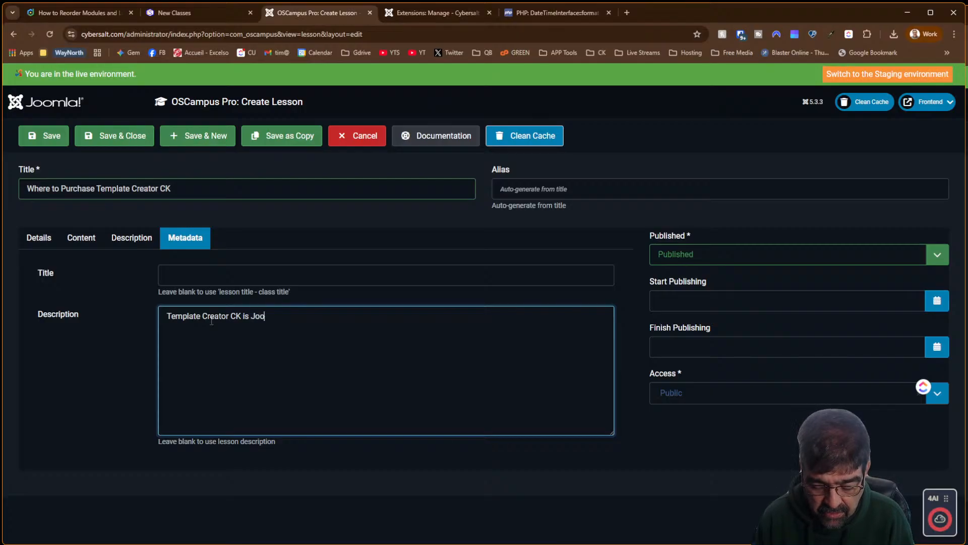
pyautogui.write('mla extensions')
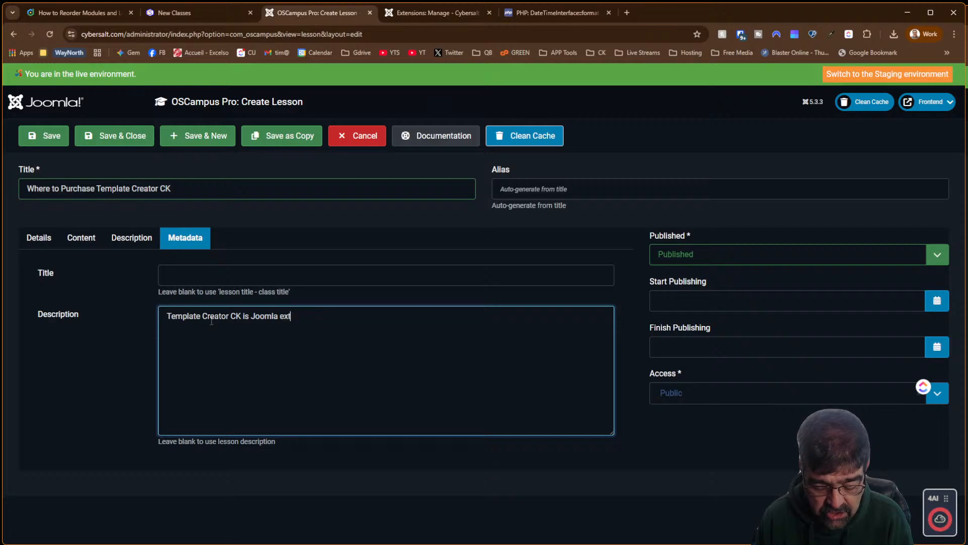
pyautogui.press('BackSpace')
pyautogui.press('BackSpace')
pyautogui.press('BackSpace')
pyautogui.press('BackSpace')
pyautogui.press('BackSpace')
pyautogui.press('BackSpace')
pyautogui.press('BackSpace')
pyautogui.press('BackSpace')
pyautogui.press('BackSpace')
pyautogui.press('BackSpace')
pyautogui.press('BackSpace')
pyautogui.press('BackSpace')
pyautogui.press('BackSpace')
pyautogui.press('BackSpace')
pyautogui.press('BackSpace')
pyautogui.press('BackSpace')
pyautogui.press('BackSpace')
pyautogui.press('BackSpace')
pyautogui.press('BackSpace')
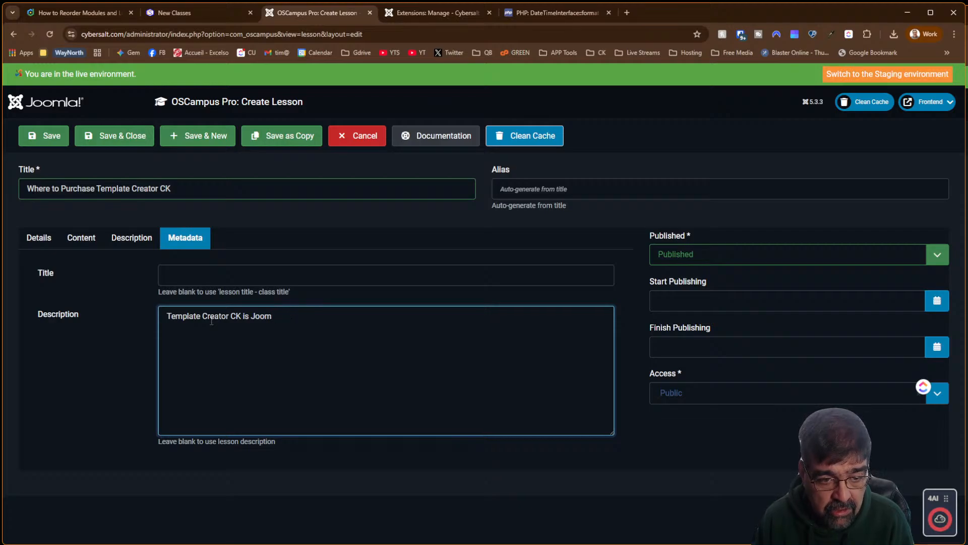
pyautogui.write('requires an')
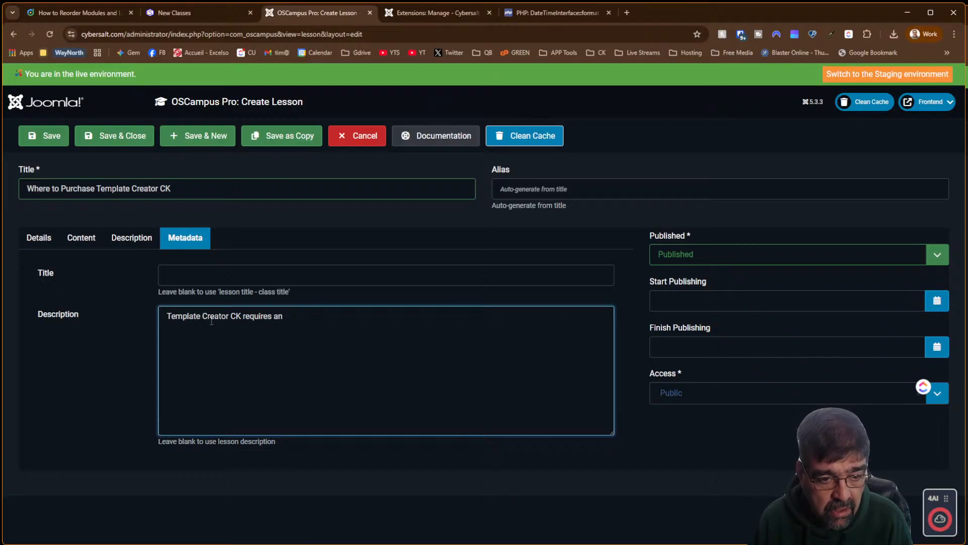
pyautogui.press('Right')
pyautogui.press('Right')
pyautogui.press('Right')
pyautogui.press('Right')
pyautogui.press('Right')
pyautogui.press('Right')
pyautogui.press('Right')
pyautogui.press('Right')
pyautogui.press('Right')
pyautogui.press('Right')
pyautogui.press('Right')
pyautogui.press('Right')
pyautogui.press('Right')
pyautogui.press('Right')
pyautogui.press('Right')
pyautogui.press('Right')
pyautogui.press('Right')
pyautogui.press('Right')
pyautogui.press('Right')
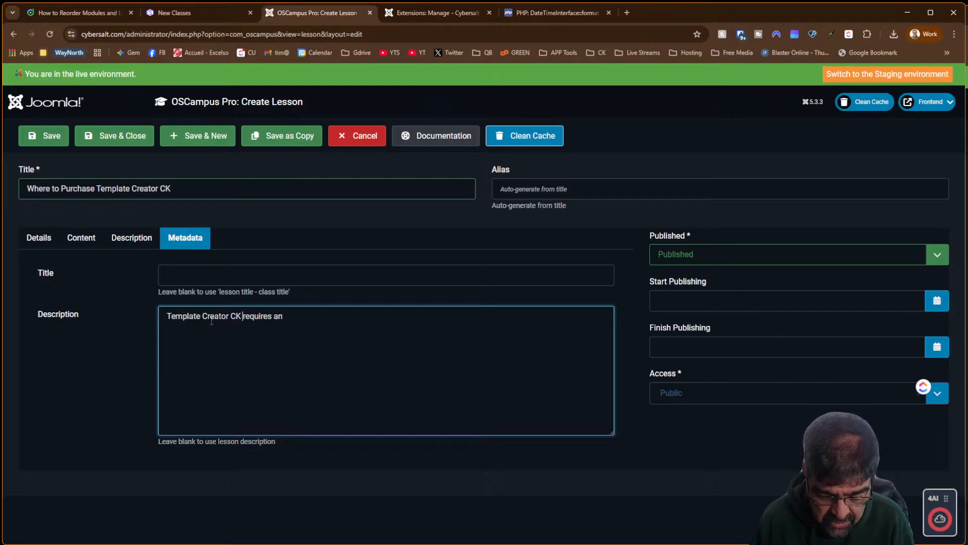
pyautogui.write('can be dow')
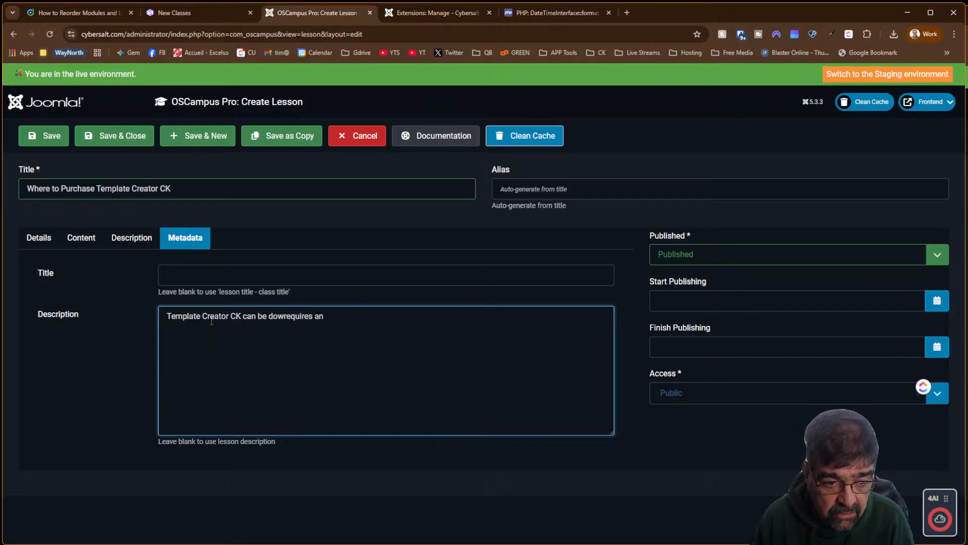
pyautogui.write('nloa')
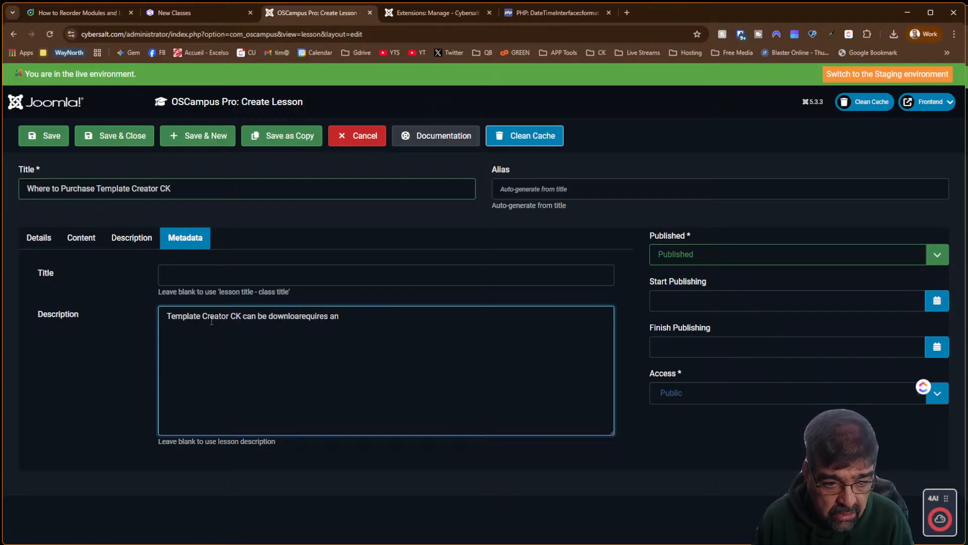
pyautogui.write('oded')
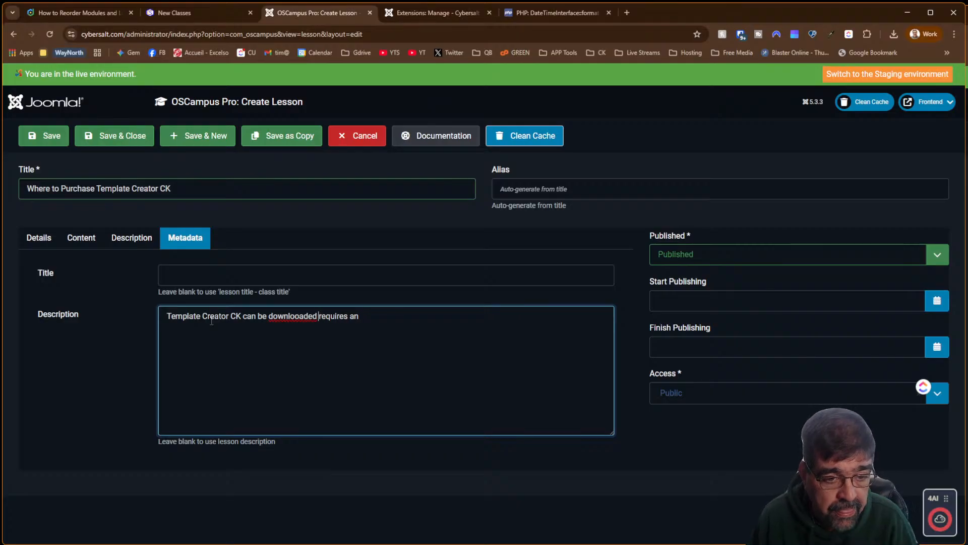
pyautogui.moveTo(361, 317); pyautogui.dragTo(160, 307)
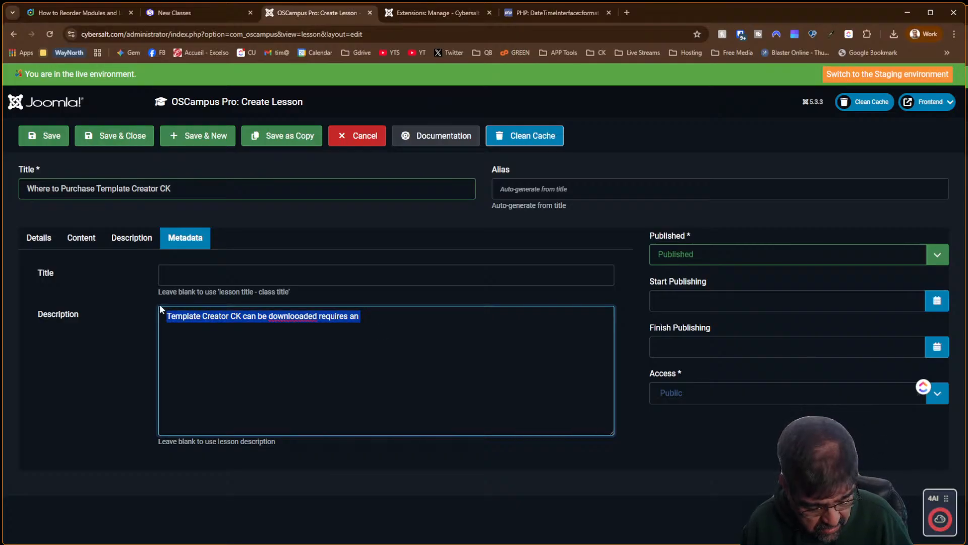
pyautogui.hotkey('ctrl', 'x')
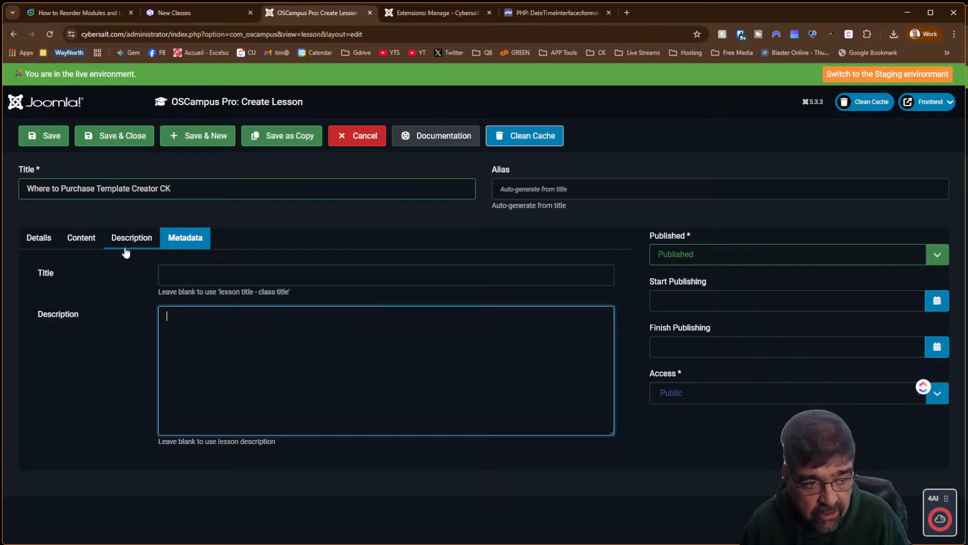
# Set class Template Creator CK, module 'Requirements' and lesson type Text Only, then save the lesson
pyautogui.click(126, 249)
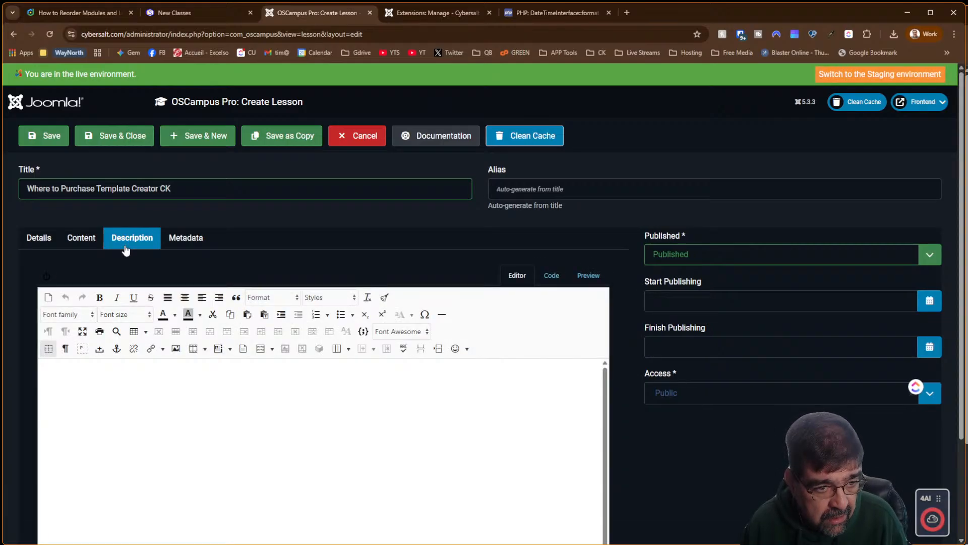
pyautogui.click(99, 244)
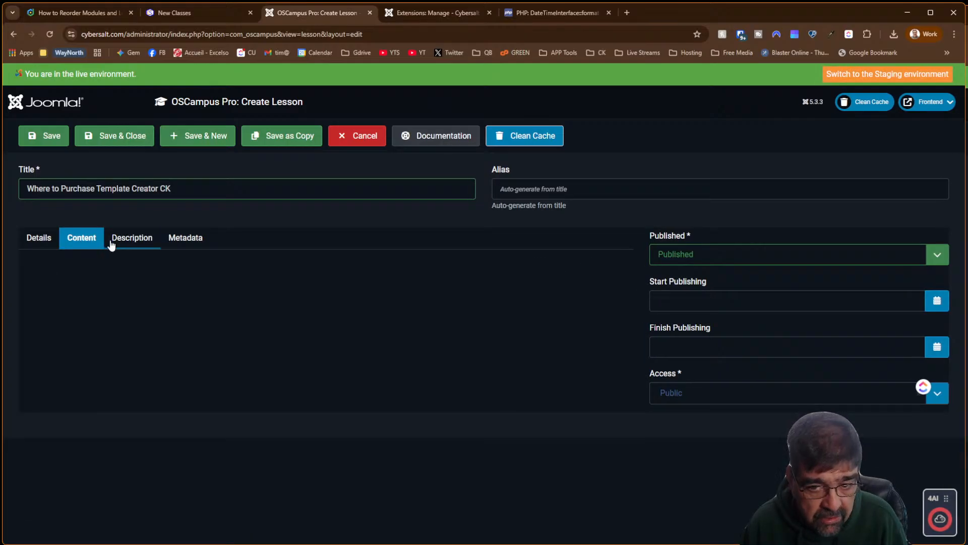
pyautogui.click(52, 245)
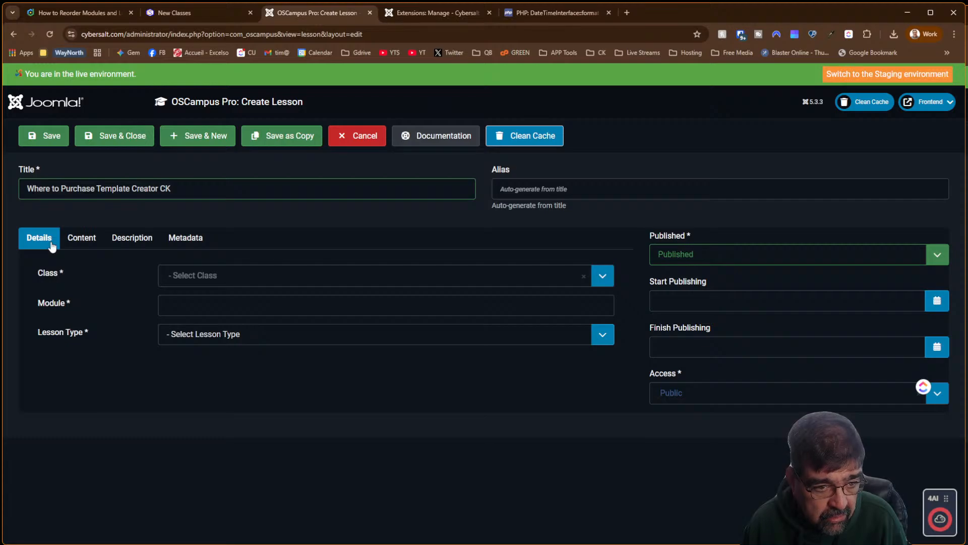
pyautogui.click(248, 286)
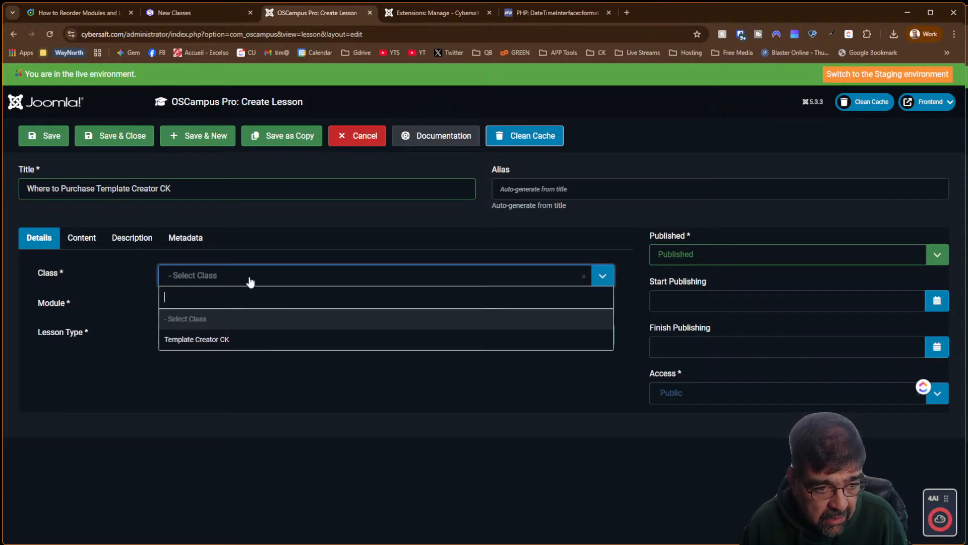
pyautogui.click(223, 339)
pyautogui.click(208, 305)
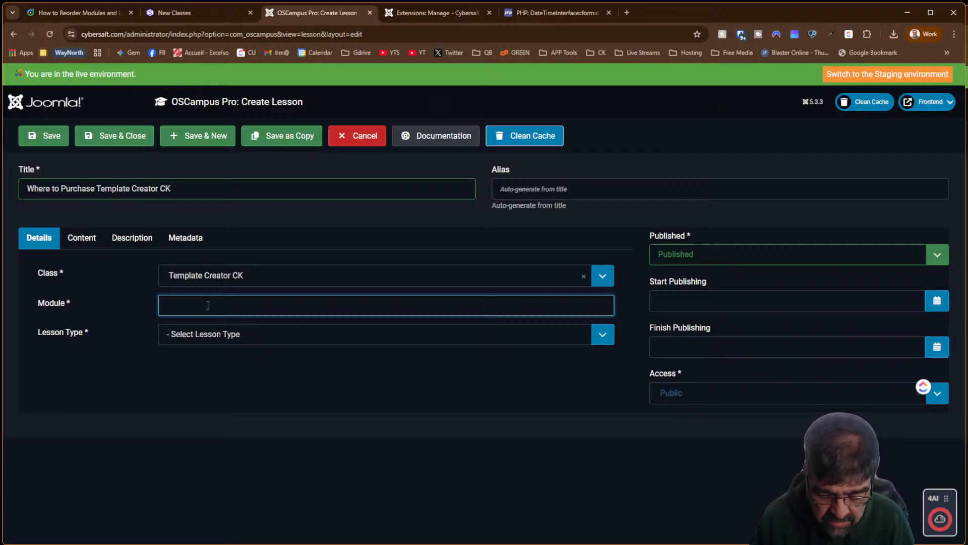
pyautogui.write('R')
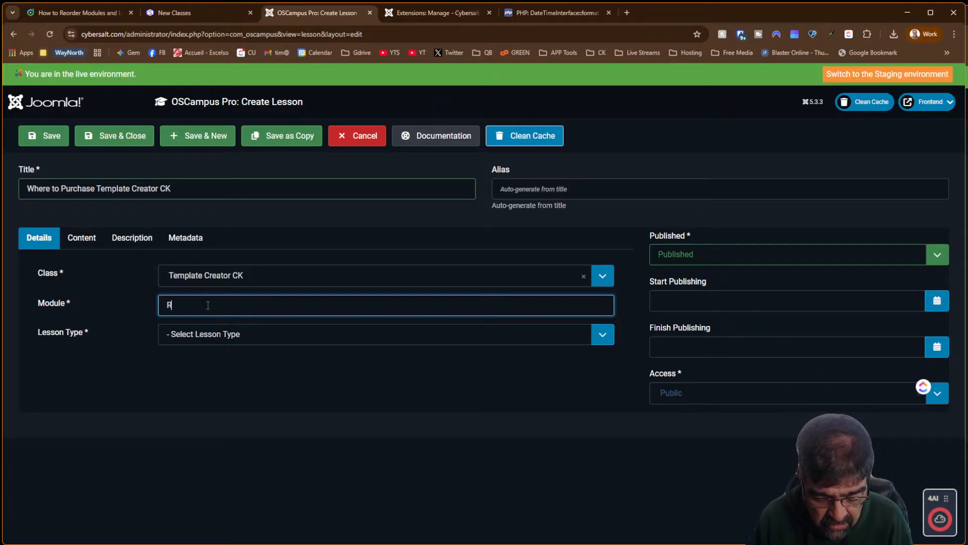
pyautogui.write('equirements')
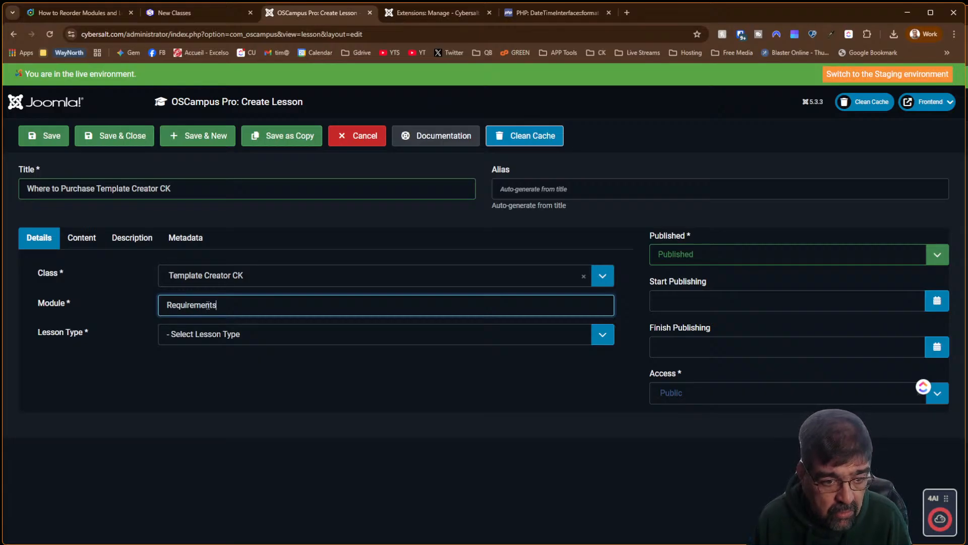
pyautogui.click(206, 339)
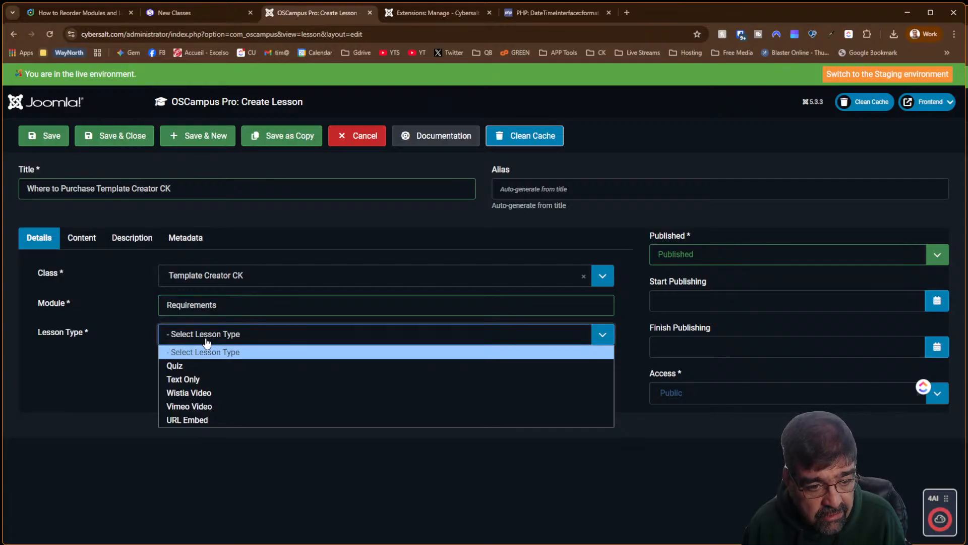
pyautogui.click(199, 377)
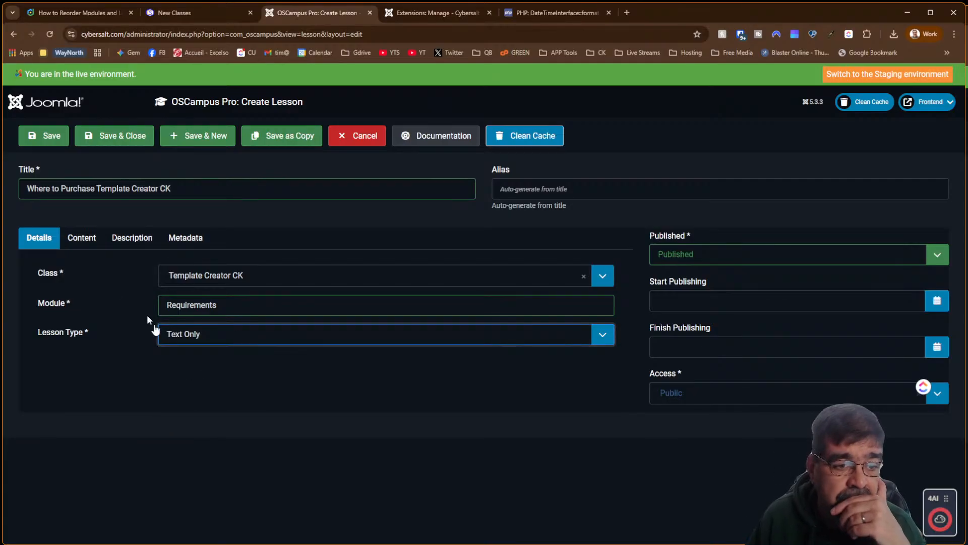
pyautogui.click(85, 238)
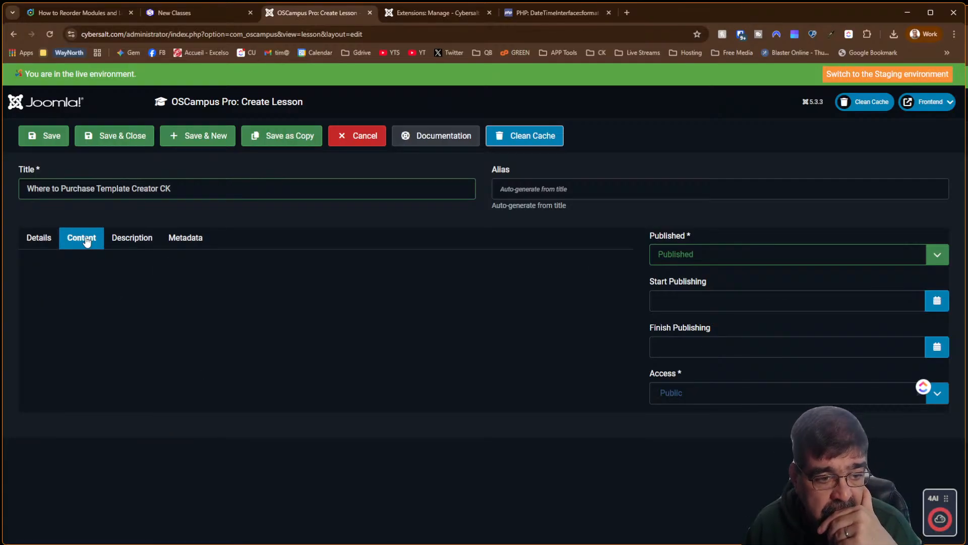
pyautogui.click(31, 240)
pyautogui.click(26, 138)
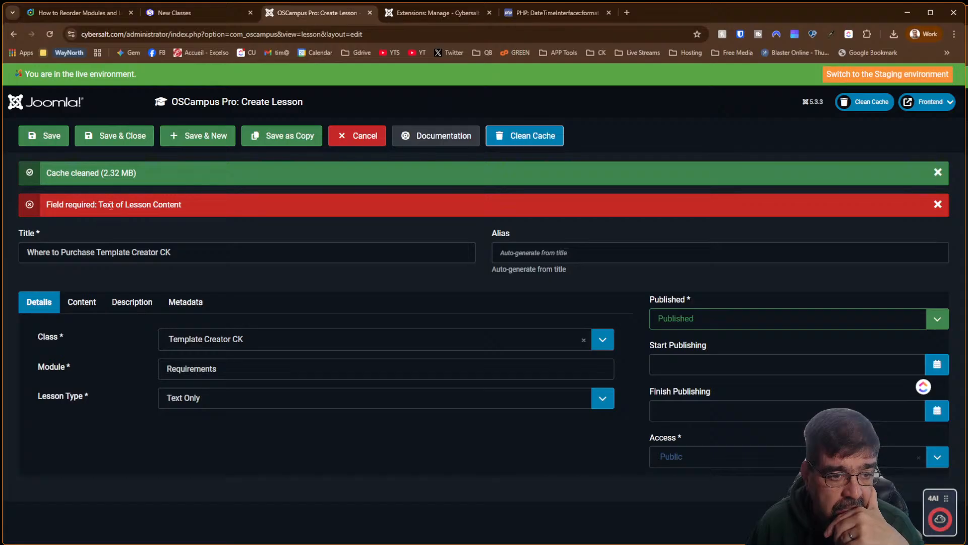
# Write the lesson content 'Template Creator CK can be downloaded from' and open a new browser tab
pyautogui.click(80, 302)
pyautogui.scroll(-4, 326, 287)
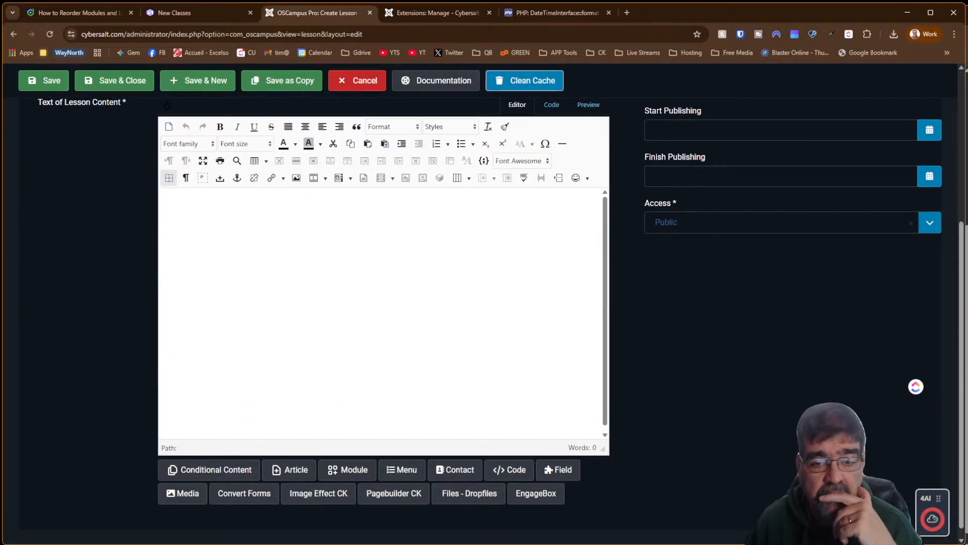
pyautogui.click(328, 290)
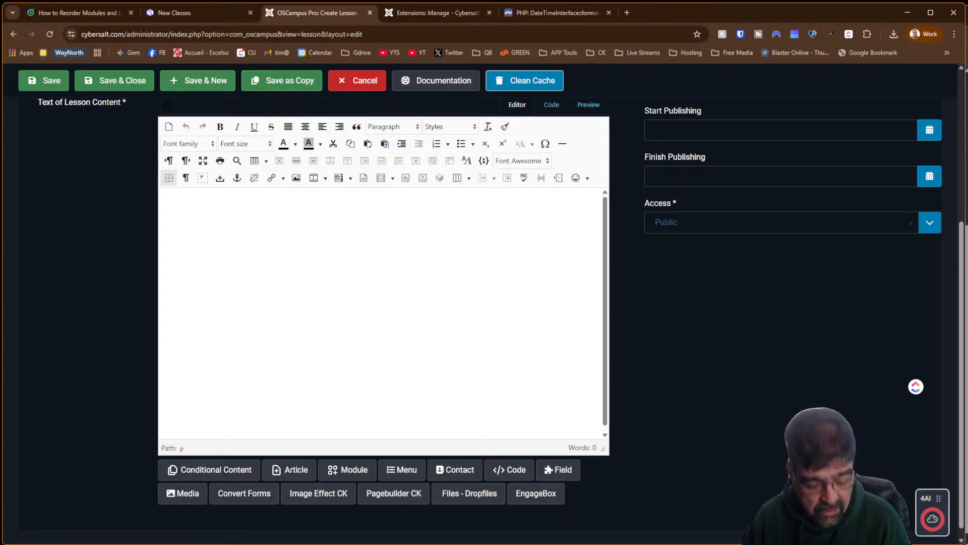
pyautogui.write('Template Creator CK can be downlooaded requires an')
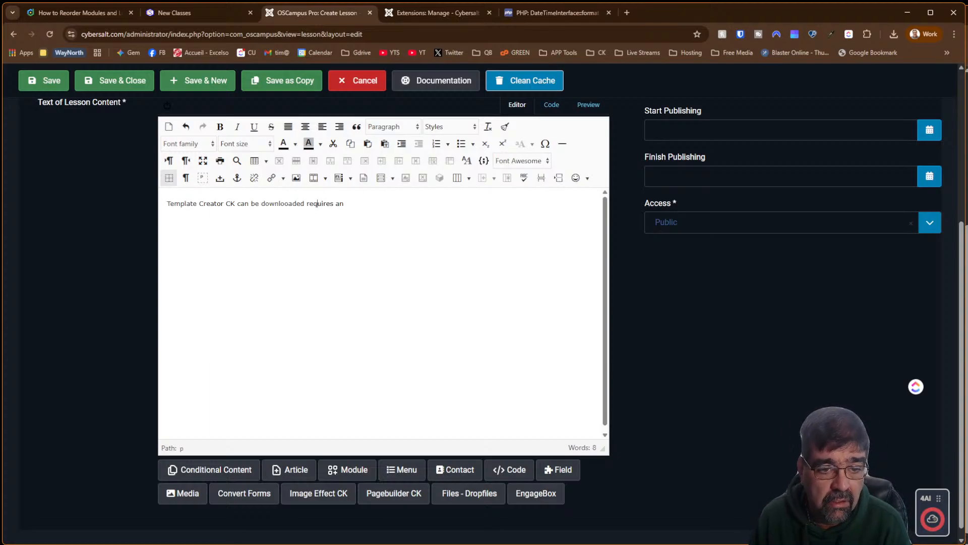
pyautogui.press('BackSpace')
pyautogui.press('End')
pyautogui.press('BackSpace')
pyautogui.press('BackSpace')
pyautogui.press('BackSpace')
pyautogui.press('BackSpace')
pyautogui.press('BackSpace')
pyautogui.press('BackSpace')
pyautogui.press('BackSpace')
pyautogui.press('BackSpace')
pyautogui.press('BackSpace')
pyautogui.press('BackSpace')
pyautogui.press('BackSpace')
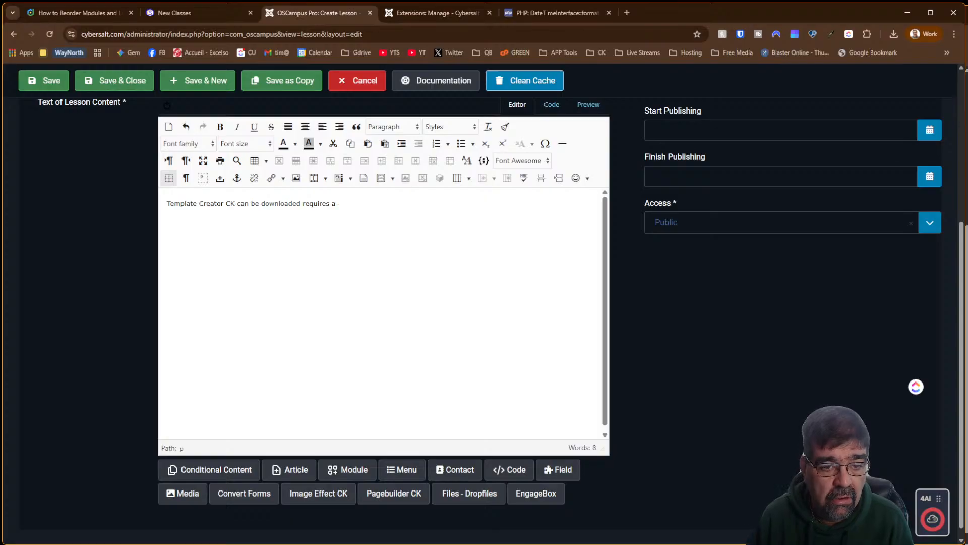
pyautogui.write('from')
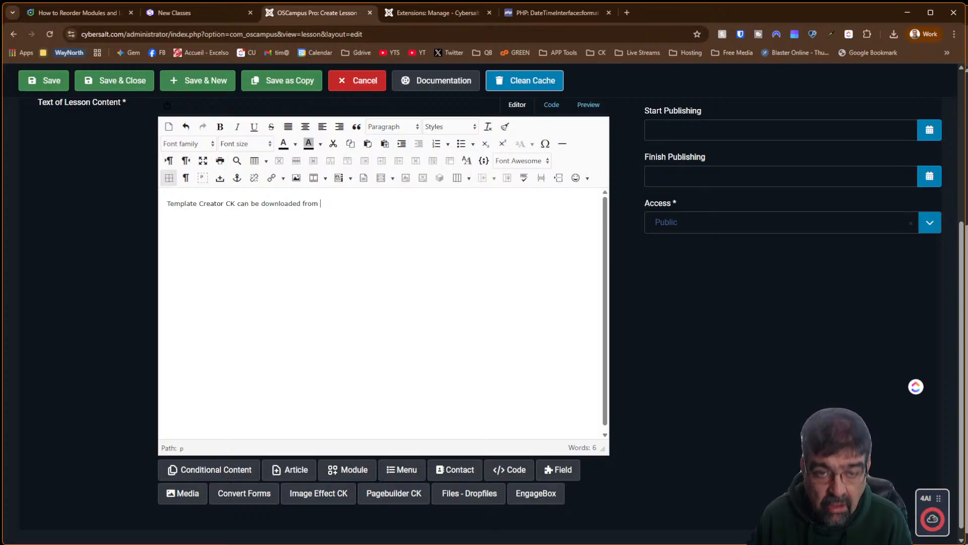
pyautogui.click(628, 14)
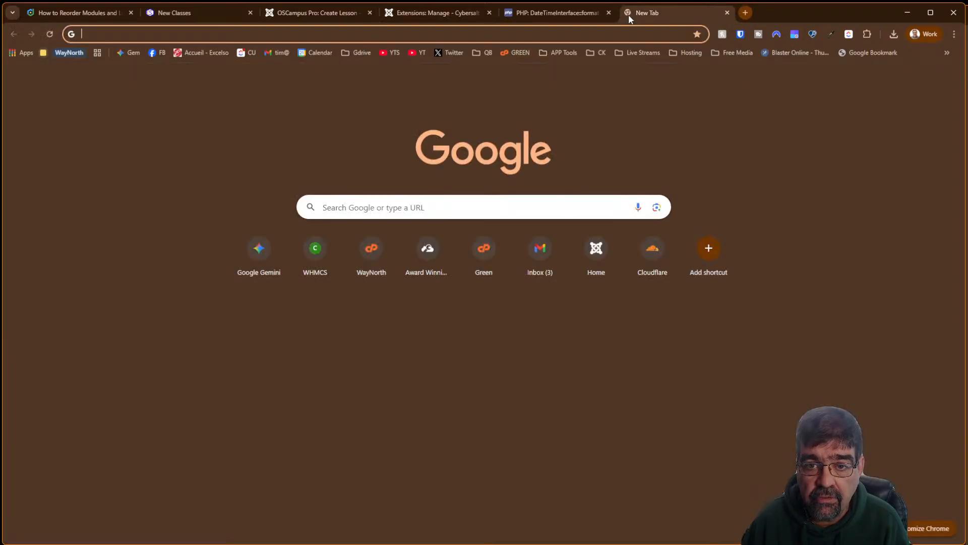
pyautogui.click(600, 53)
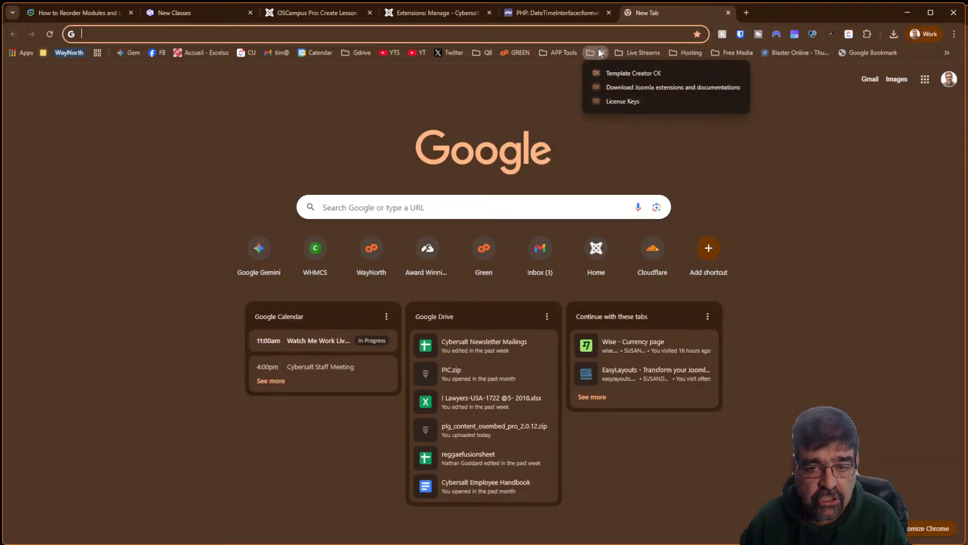
pyautogui.click(616, 72)
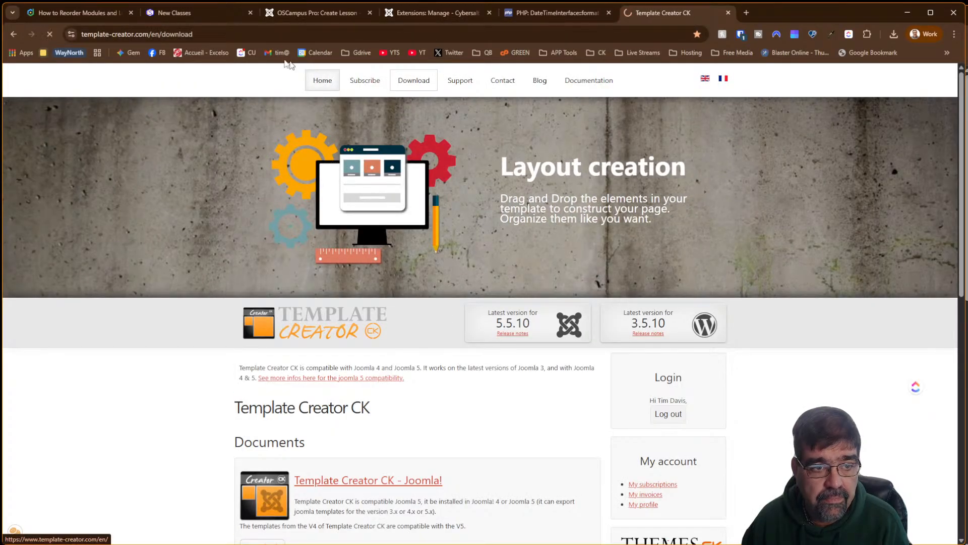
pyautogui.click(197, 31)
pyautogui.rightClick(196, 30)
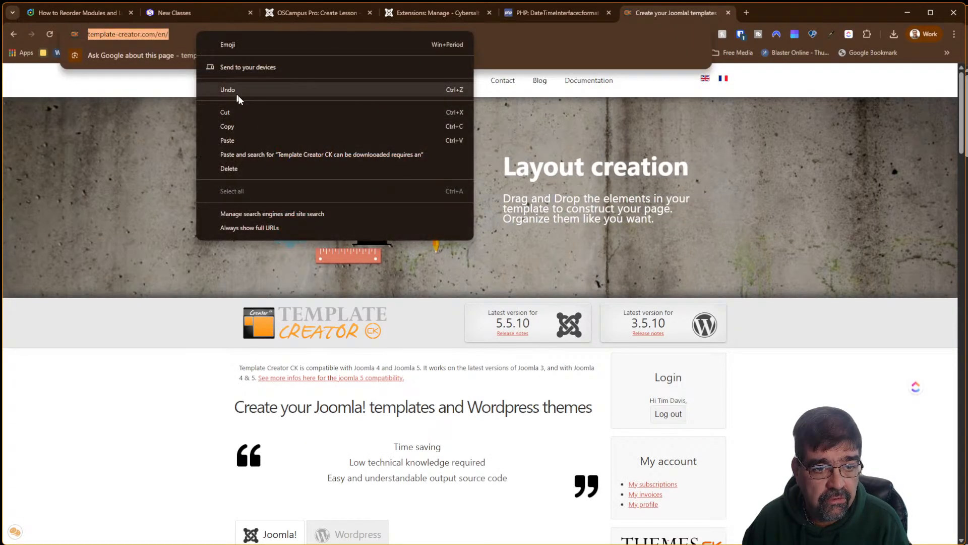
pyautogui.click(249, 127)
pyautogui.click(155, 34)
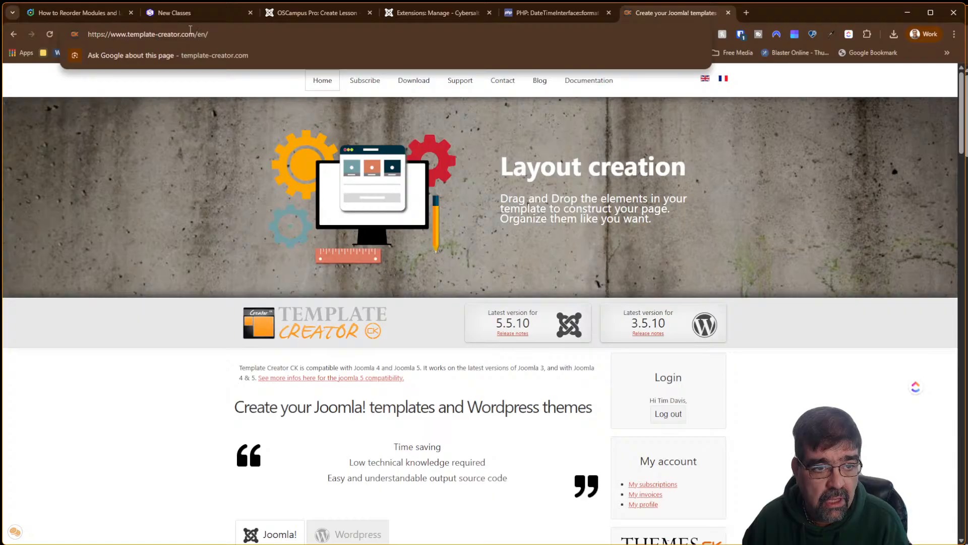
pyautogui.moveTo(195, 34); pyautogui.dragTo(88, 34)
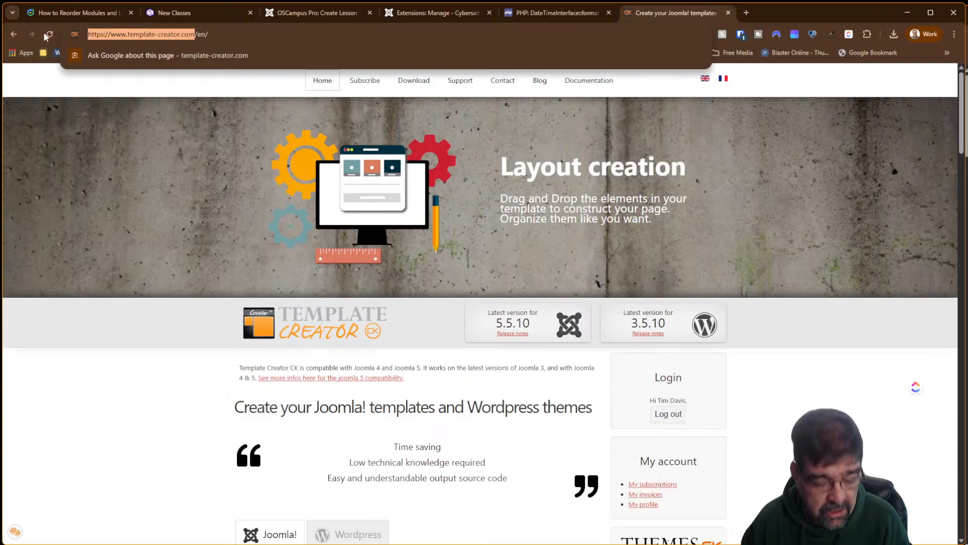
pyautogui.click(352, 12)
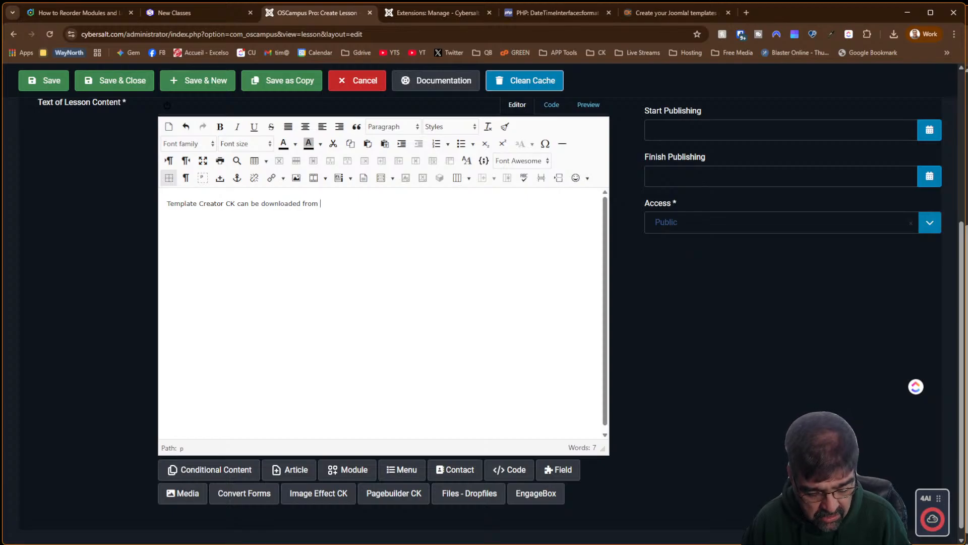
pyautogui.hotkey('ctrl', 'v')
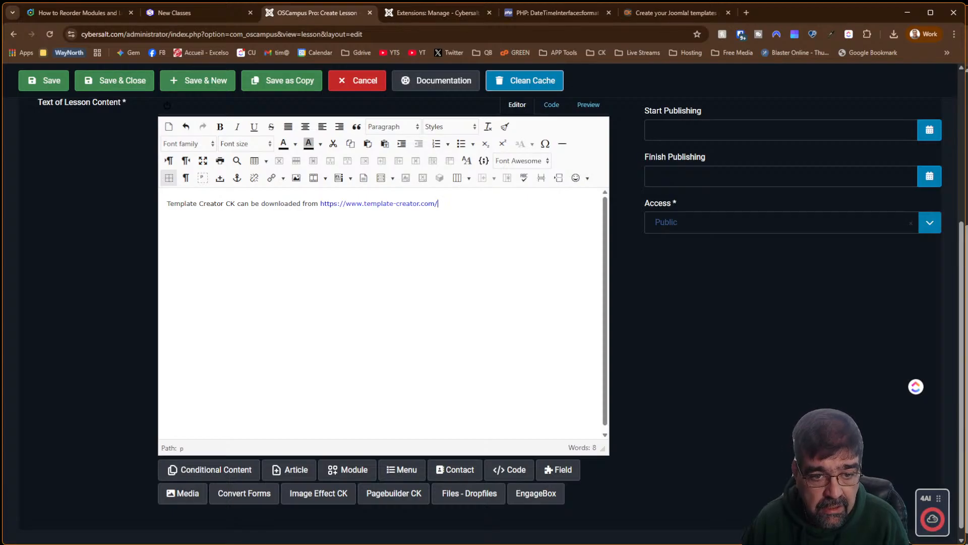
pyautogui.press('BackSpace')
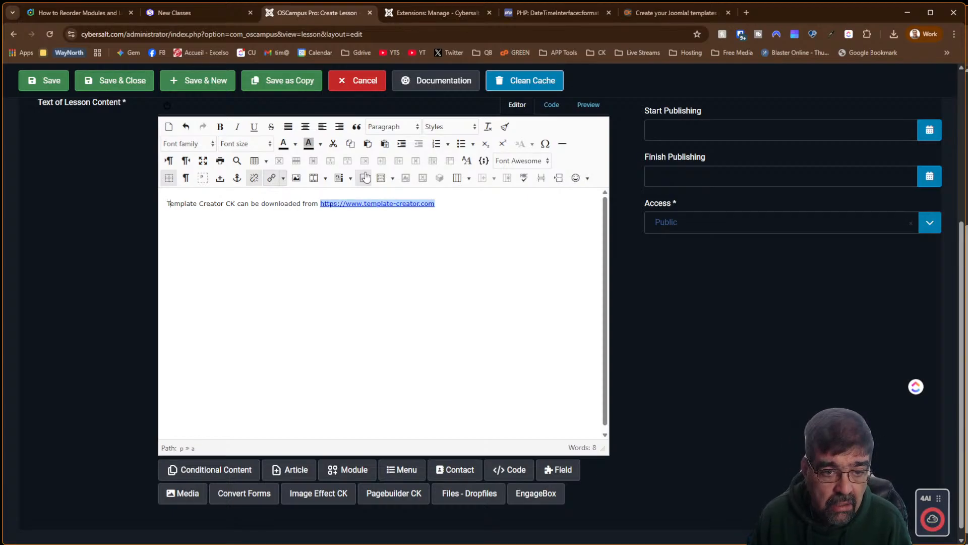
pyautogui.press('Right')
pyautogui.press('Right')
pyautogui.press('Right')
pyautogui.press('Right')
pyautogui.press('Right')
pyautogui.press('Right')
pyautogui.press('Right')
pyautogui.press('Right')
pyautogui.press('Right')
pyautogui.press('Right')
pyautogui.press('Right')
pyautogui.press('Right')
pyautogui.press('Right')
pyautogui.press('Right')
pyautogui.press('Right')
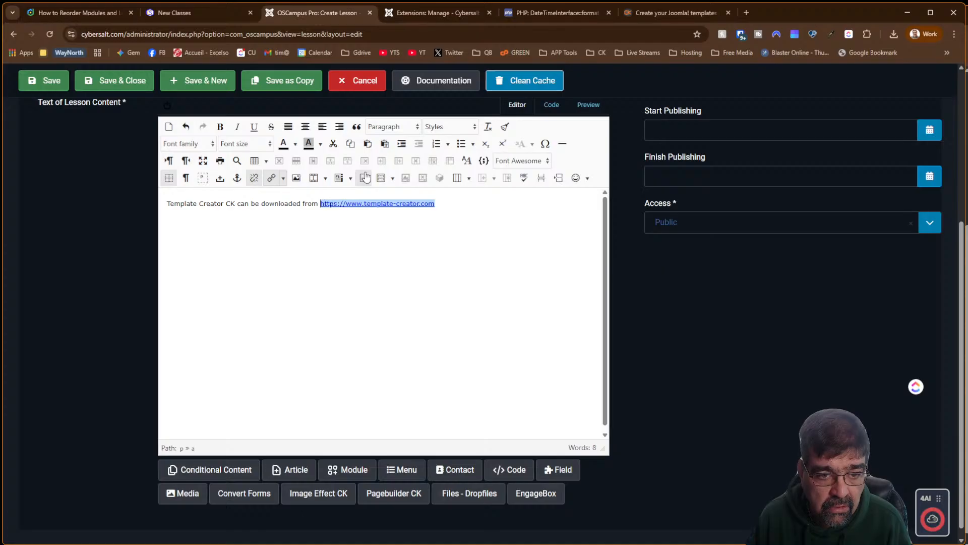
pyautogui.press('Delete')
pyautogui.press('Delete')
pyautogui.press('Delete')
pyautogui.press('Delete')
pyautogui.press('Delete')
pyautogui.press('Delete')
pyautogui.press('Delete')
pyautogui.press('Delete')
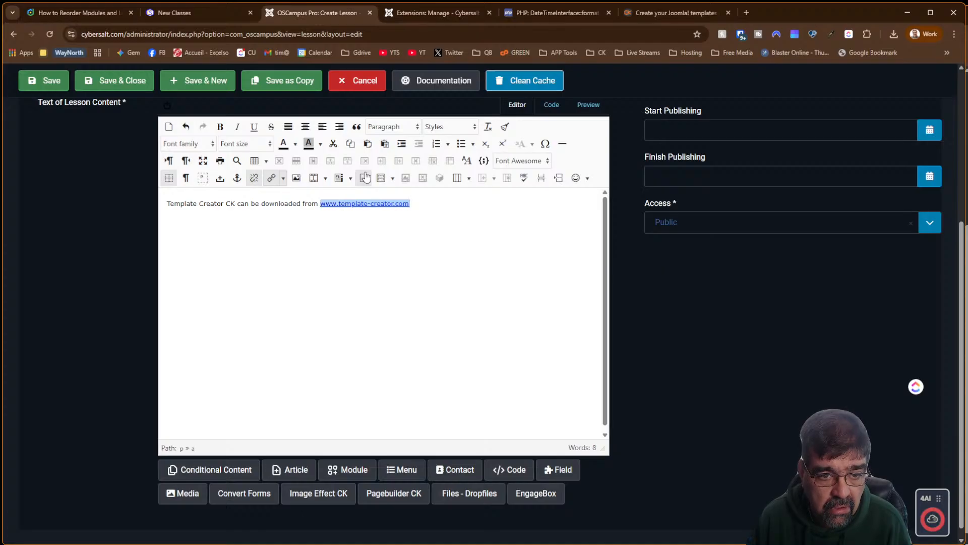
pyautogui.write('.')
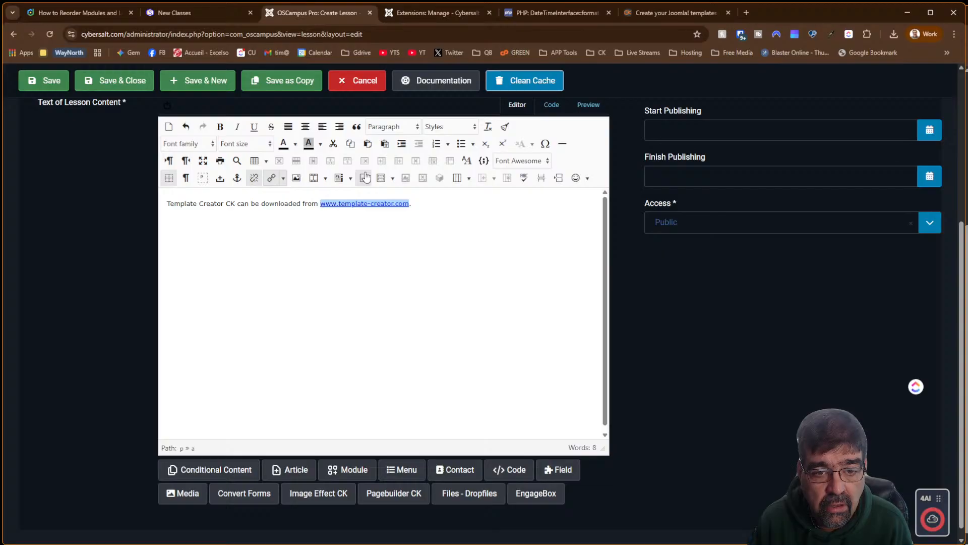
pyautogui.write(' YOu requ')
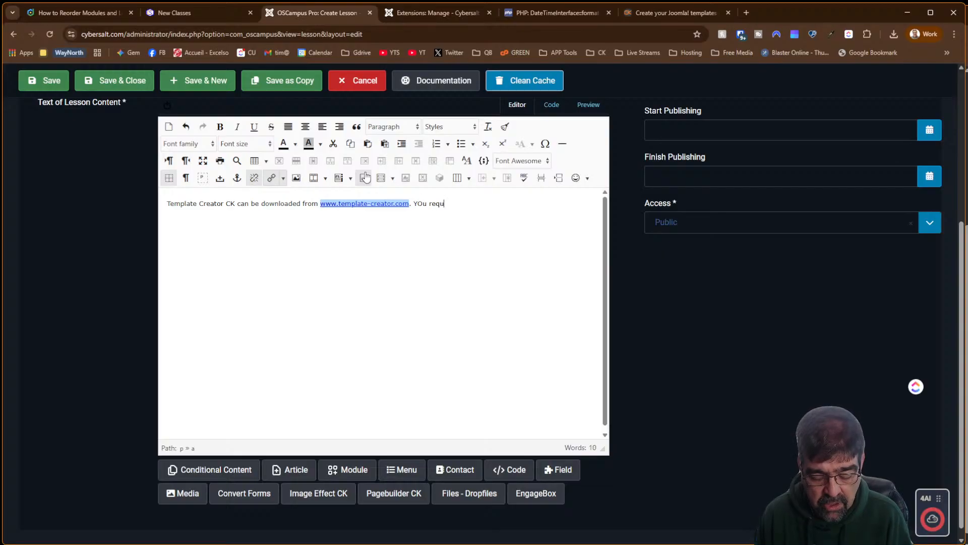
pyautogui.write('ir')
pyautogui.press('BackSpace')
pyautogui.press('BackSpace')
pyautogui.press('BackSpace')
pyautogui.press('BackSpace')
pyautogui.press('BackSpace')
pyautogui.press('BackSpace')
pyautogui.press('BackSpace')
pyautogui.press('BackSpace')
pyautogui.press('BackSpace')
pyautogui.press('BackSpace')
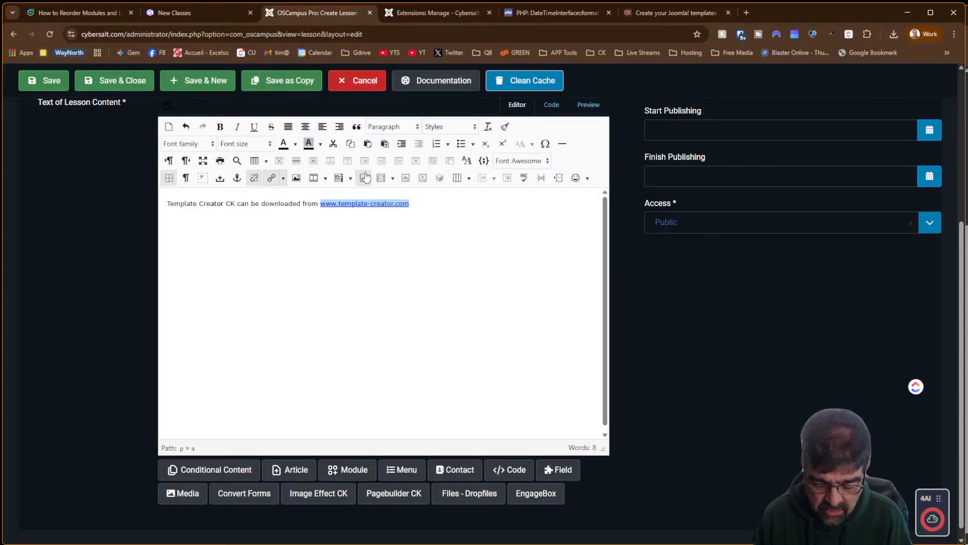
pyautogui.write('To downlo')
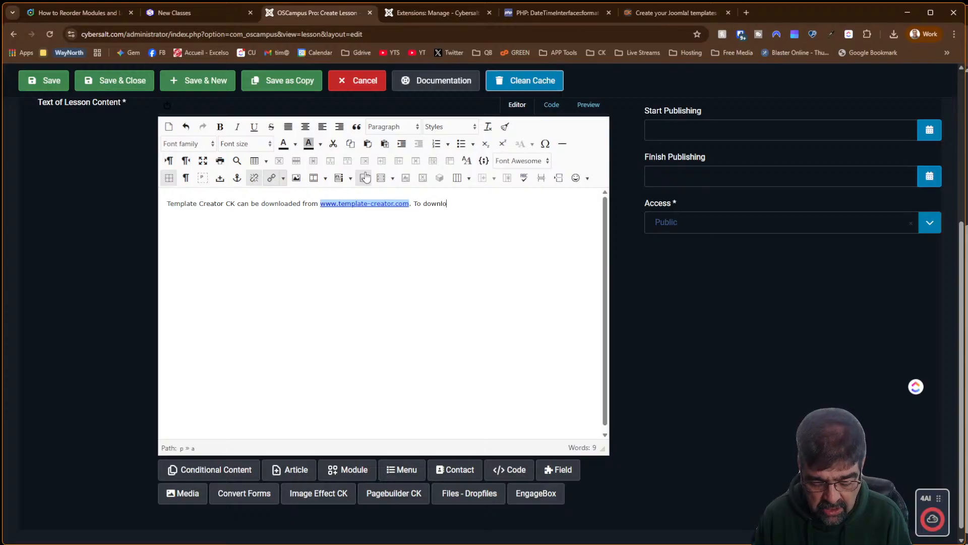
pyautogui.write('ad TCC')
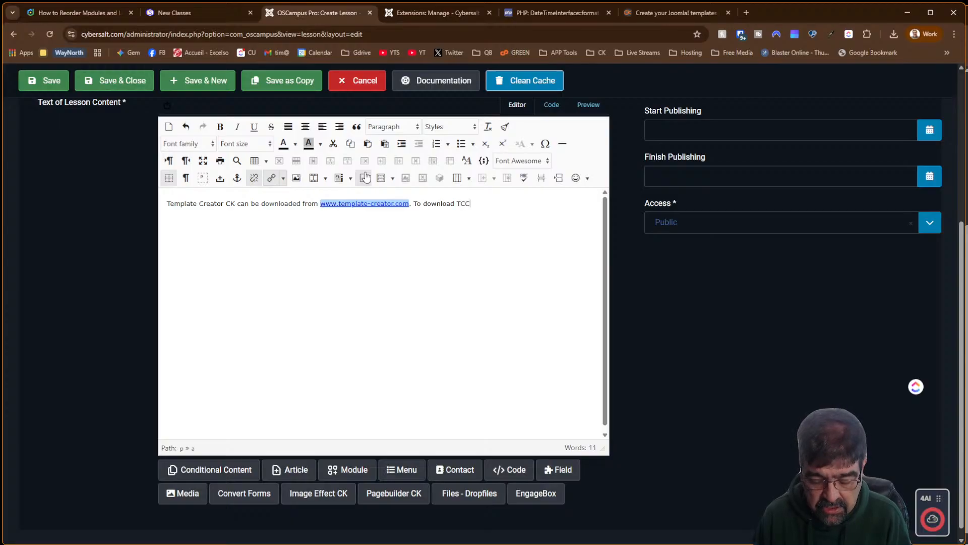
pyautogui.write('K, you re')
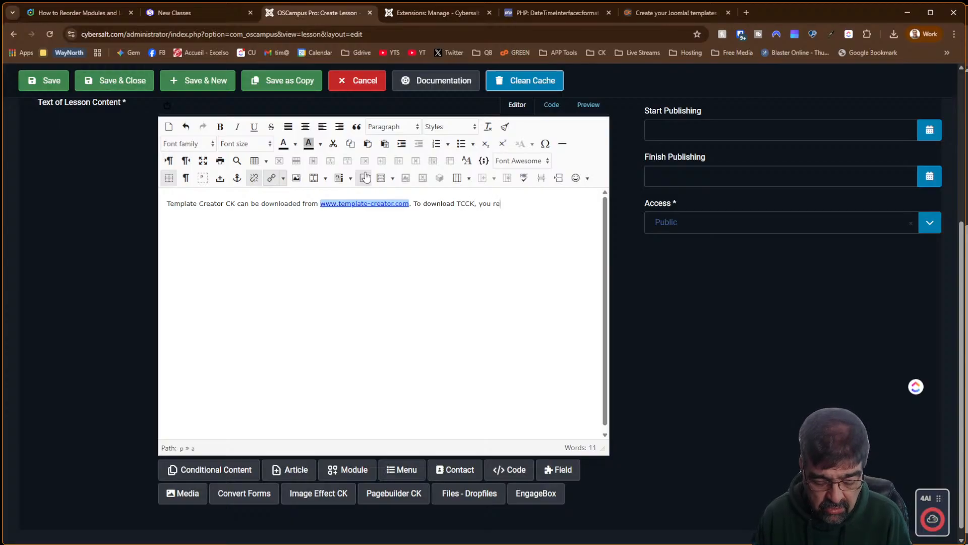
pyautogui.write('quire an a')
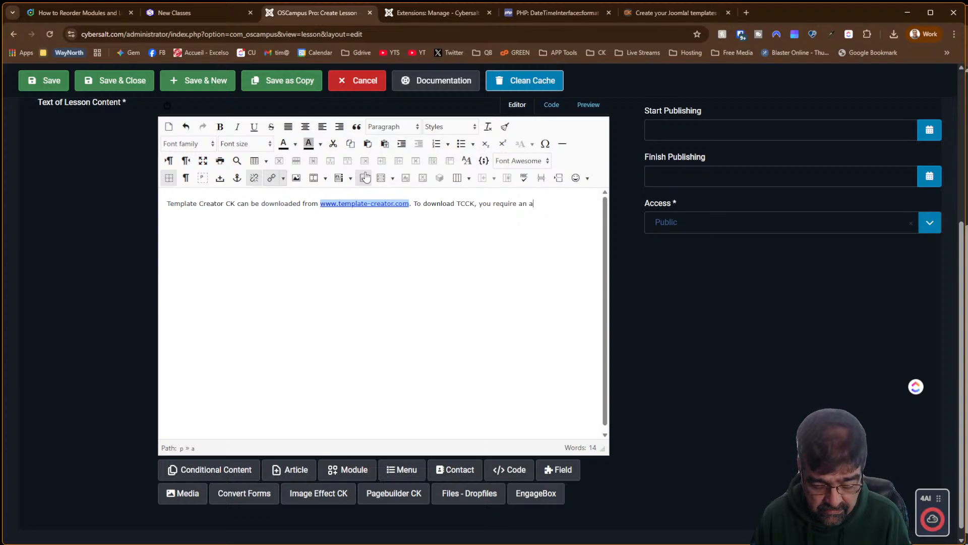
pyautogui.write('ctive , pa')
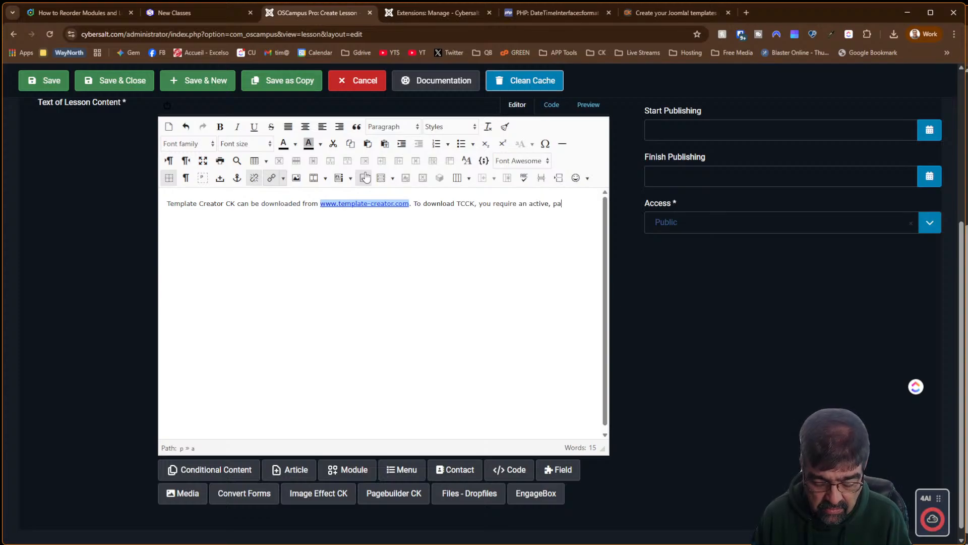
pyautogui.write('id membership')
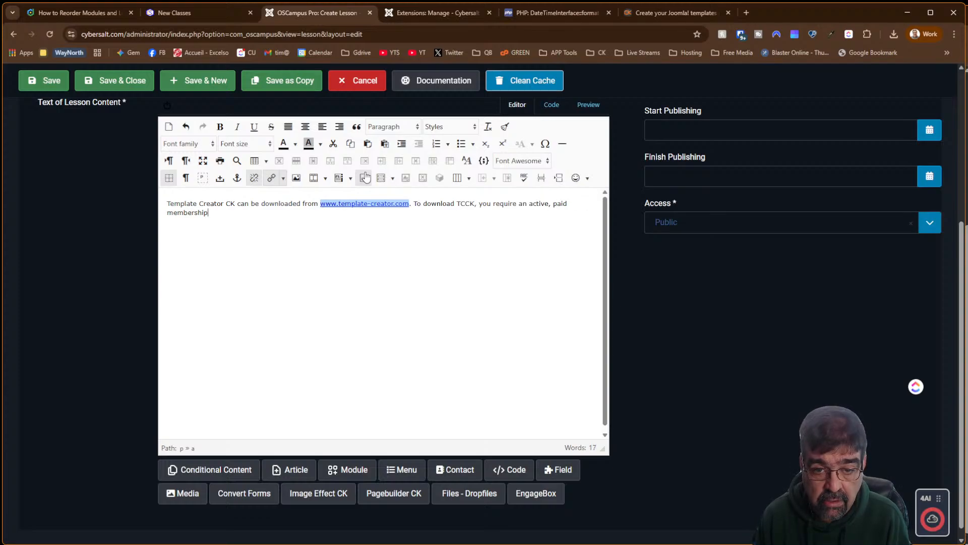
pyautogui.write('.')
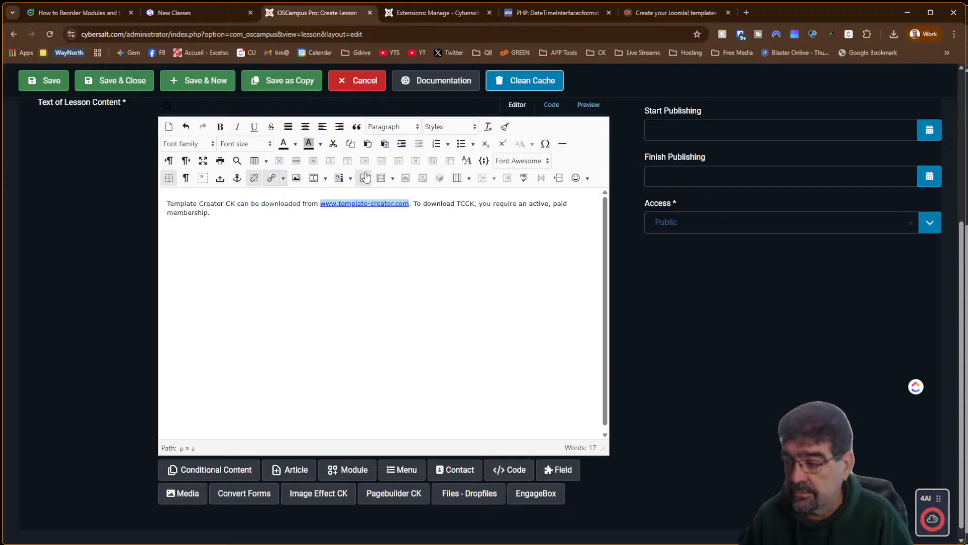
pyautogui.click(48, 93)
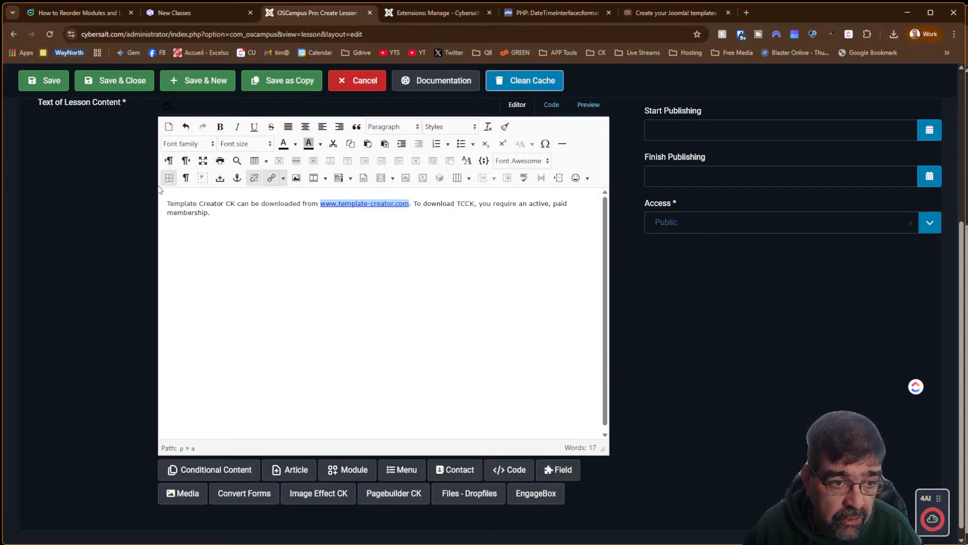
# Review the lesson's Description, Details and Metadata tabs, save it again, then switch to the PHP date-format manual
pyautogui.click(132, 302)
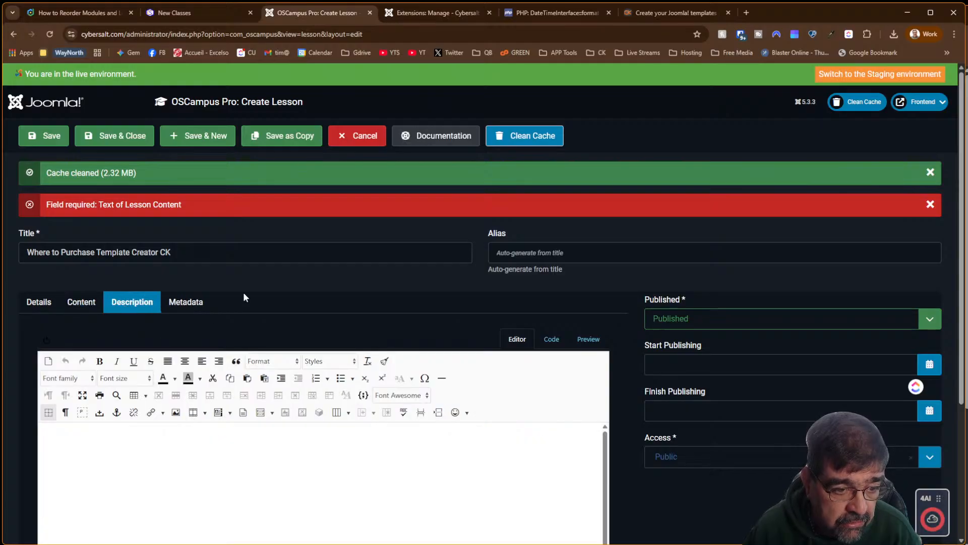
pyautogui.click(32, 302)
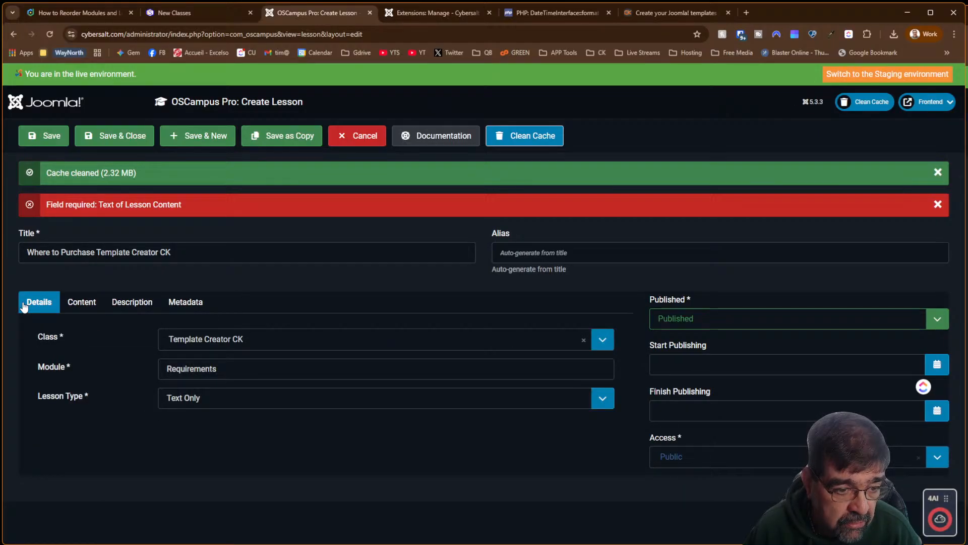
pyautogui.click(135, 304)
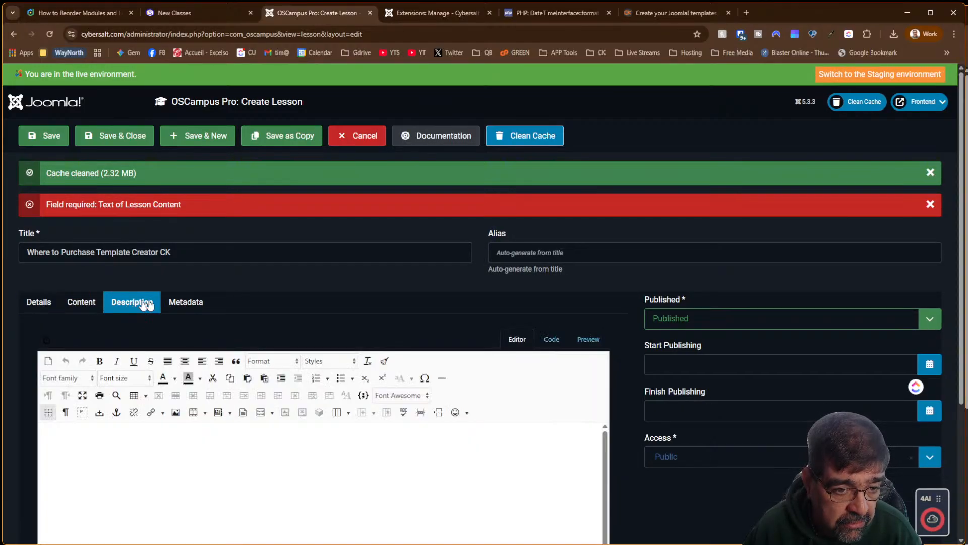
pyautogui.click(201, 307)
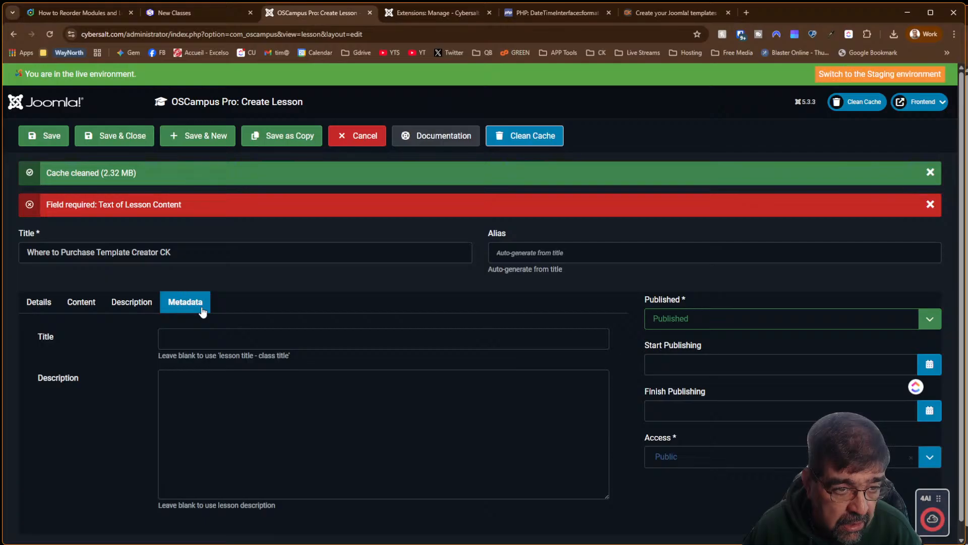
pyautogui.click(45, 143)
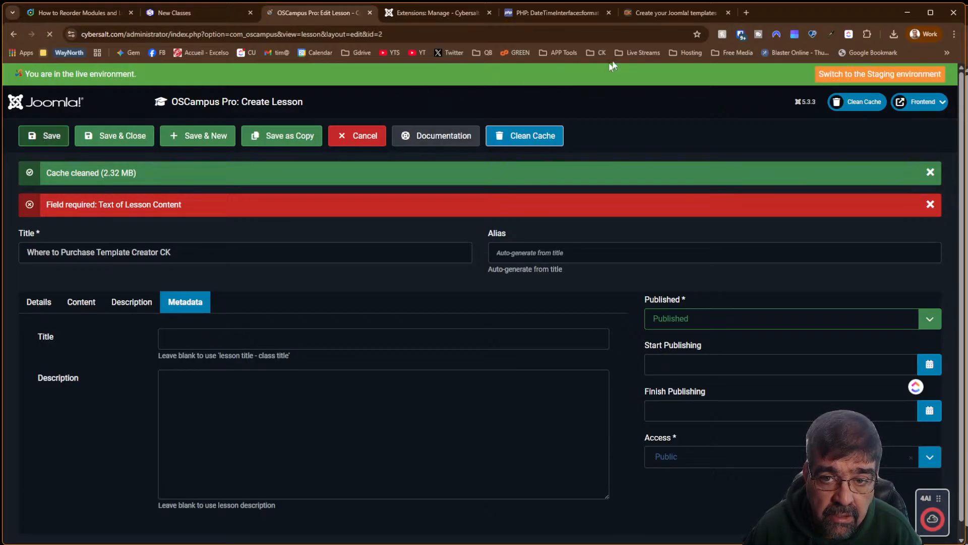
pyautogui.click(578, 13)
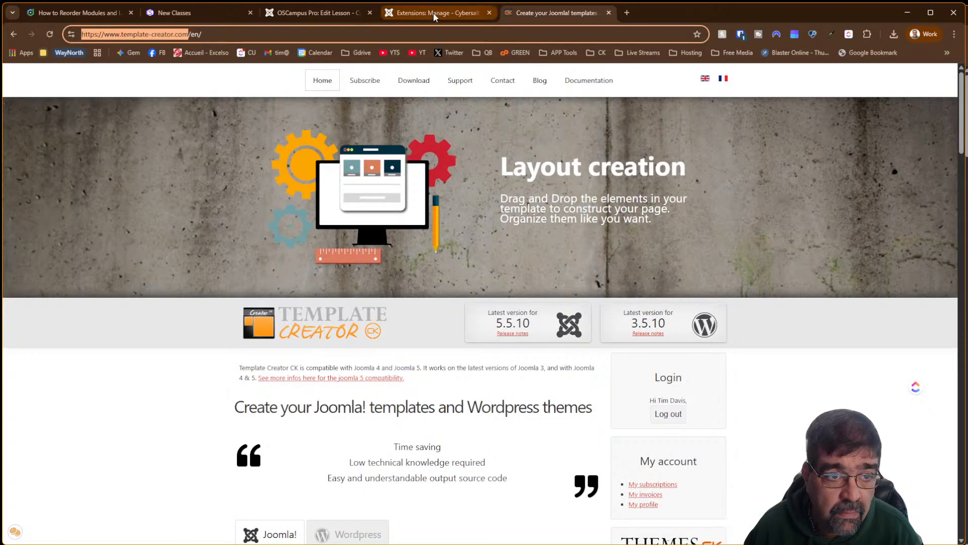
# View the Template Creator CK class and its Where to Purchase lesson on the site, then return to the lesson editor
pyautogui.click(164, 15)
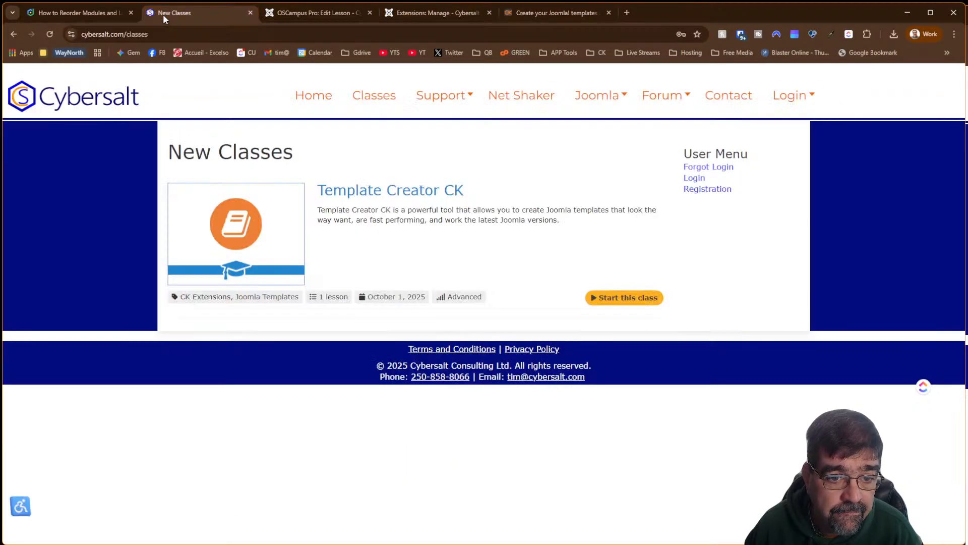
pyautogui.click(391, 196)
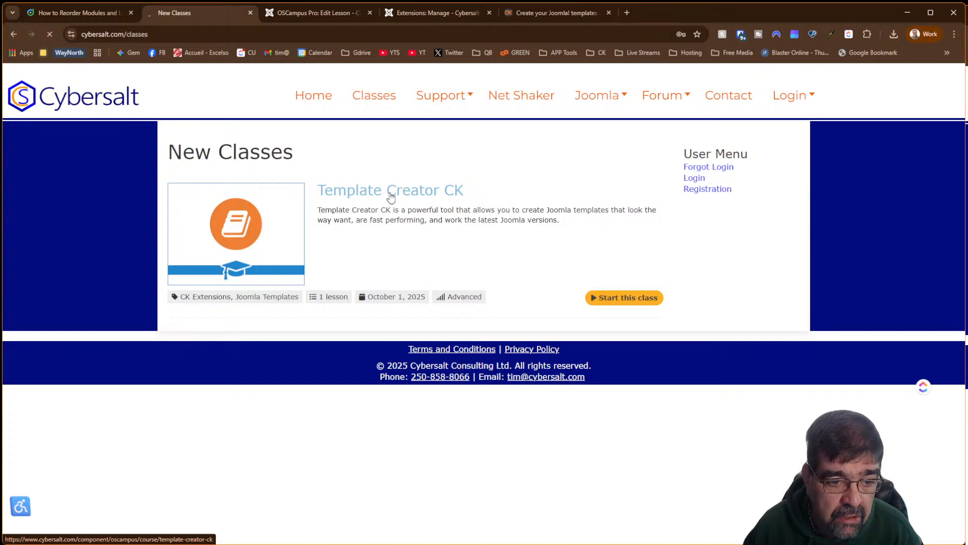
pyautogui.scroll(-2, 392, 197)
pyautogui.scroll(-5, 392, 196)
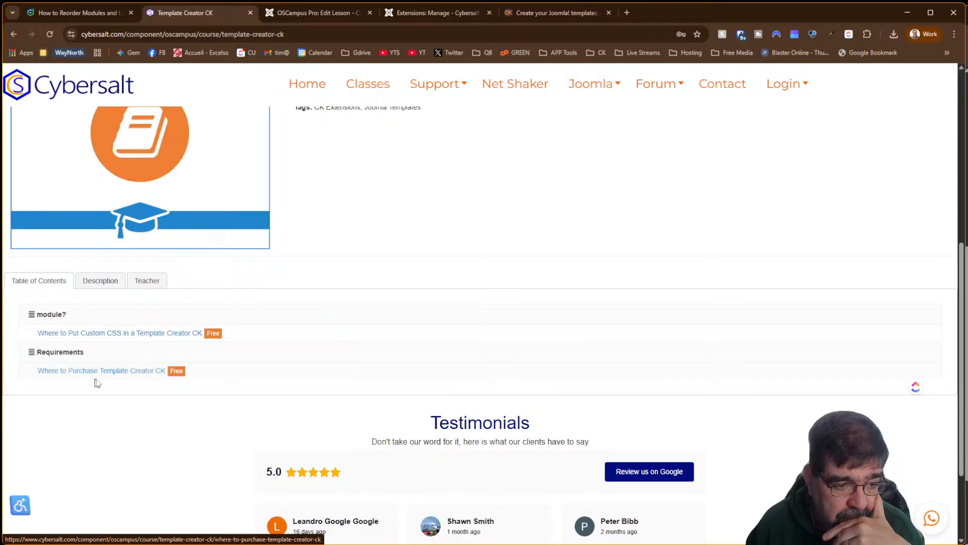
pyautogui.click(128, 375)
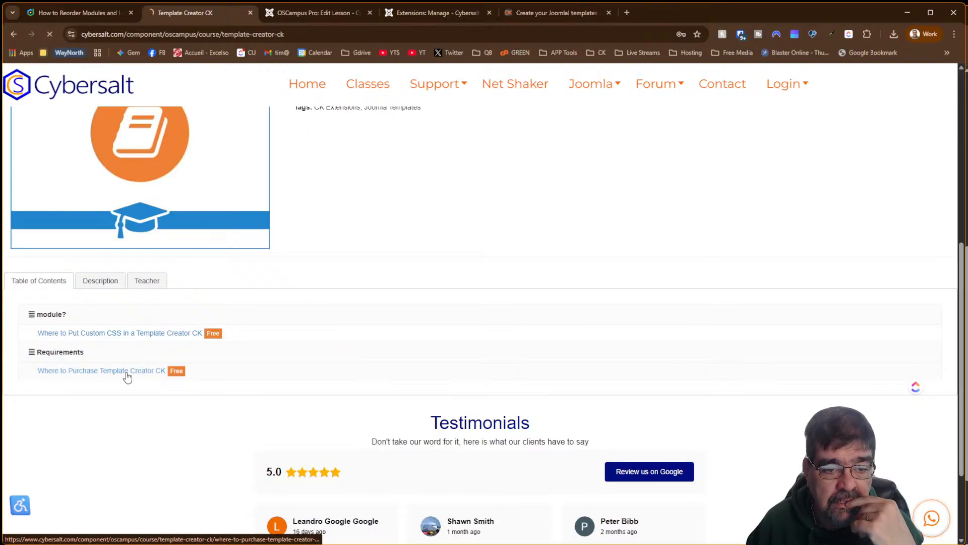
pyautogui.scroll(-2, 371, 370)
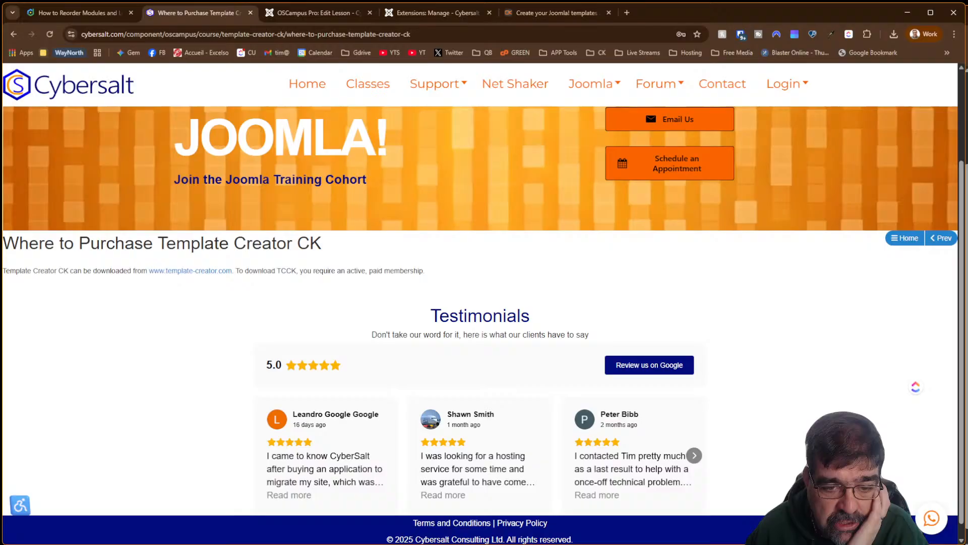
pyautogui.click(13, 35)
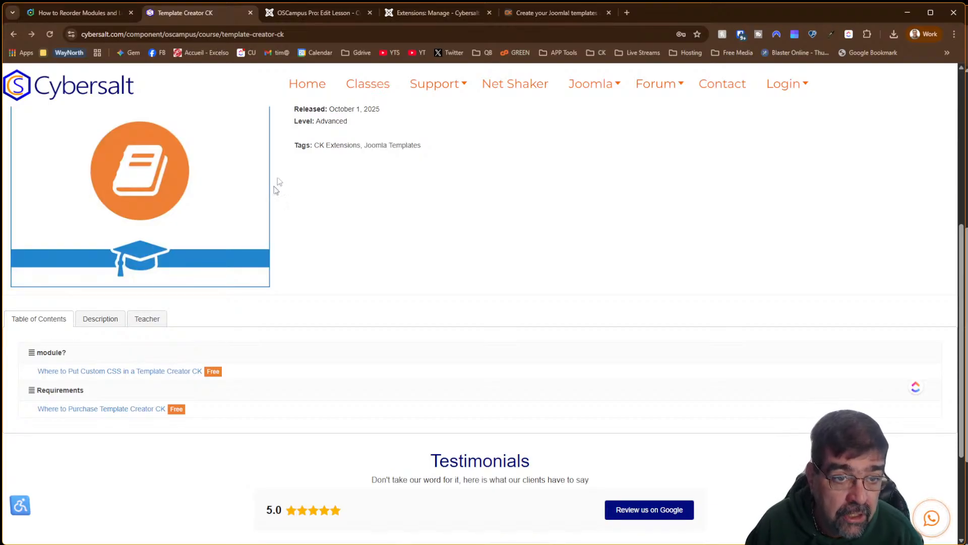
pyautogui.click(319, 15)
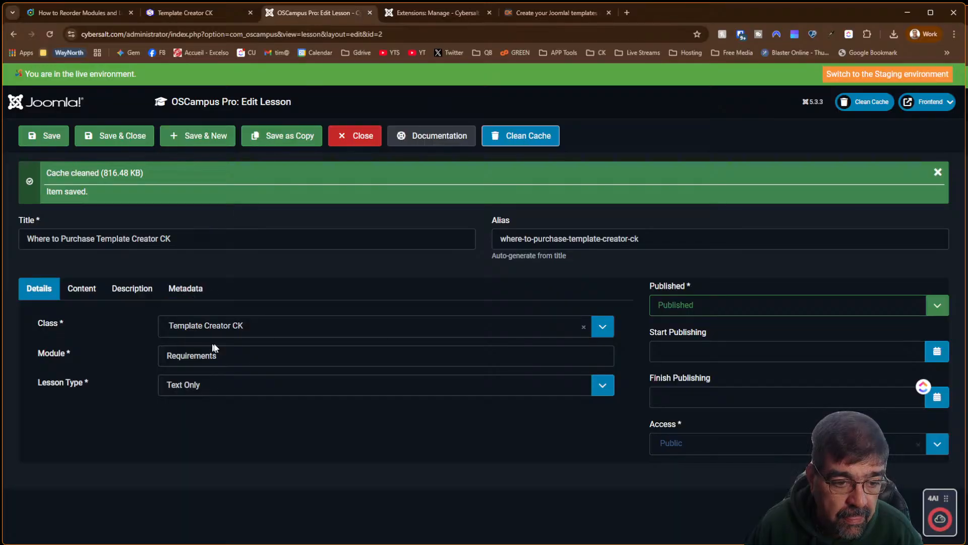
# Rename the lesson's module to 'A - Requirements', save, and reload the class page to confirm it
pyautogui.click(257, 354)
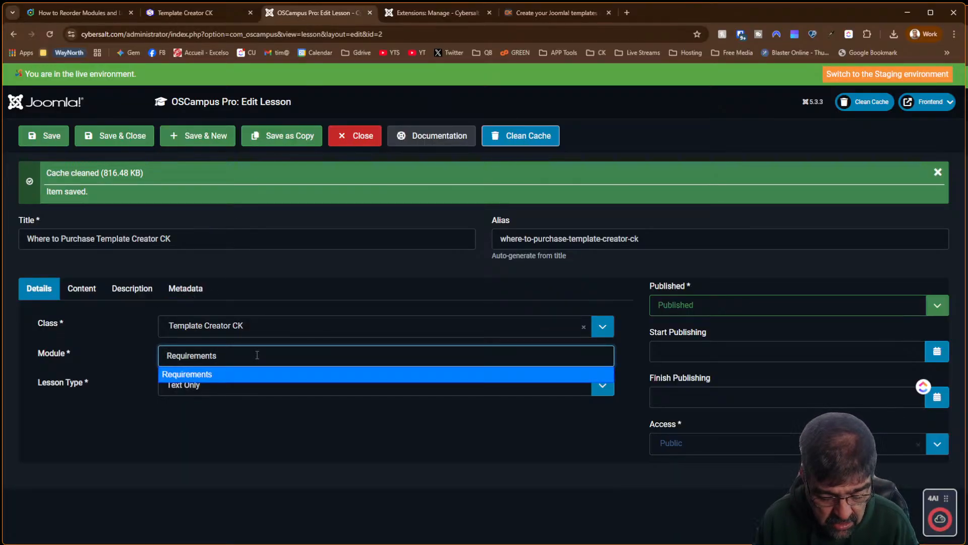
pyautogui.write('A')
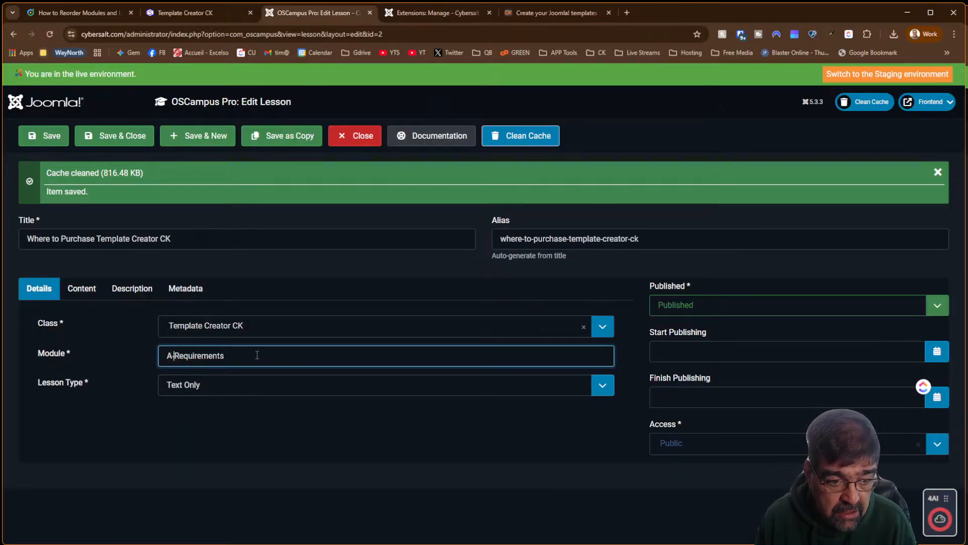
pyautogui.press('Left')
pyautogui.press('Left')
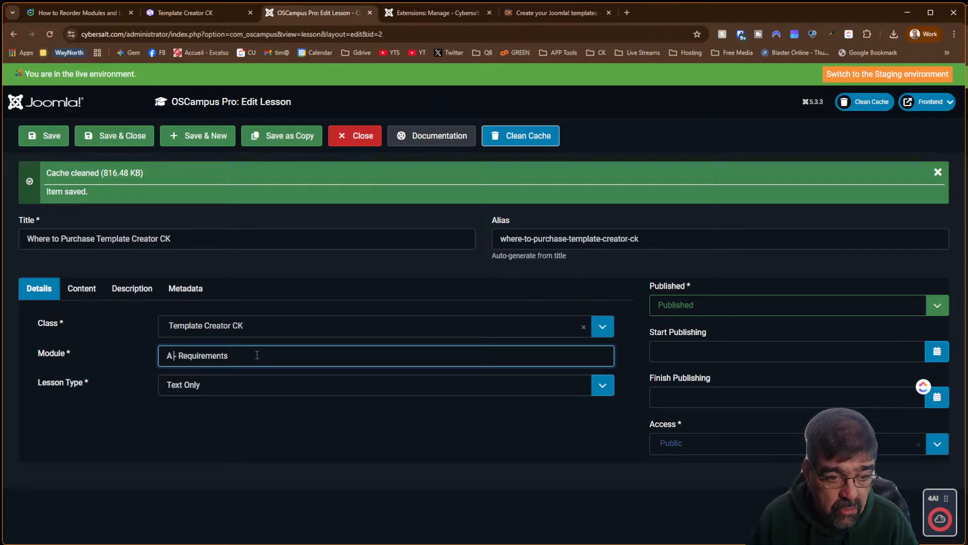
pyautogui.click(51, 142)
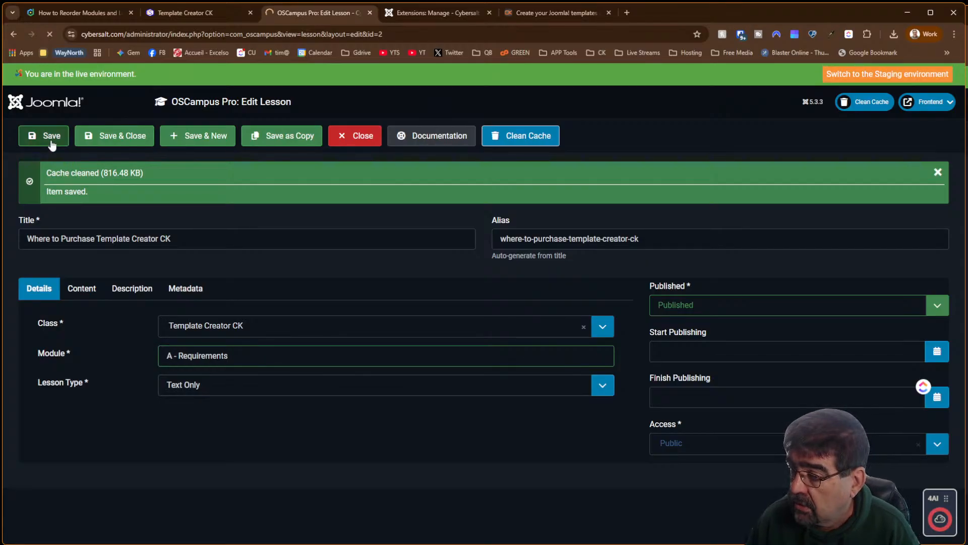
pyautogui.click(221, 12)
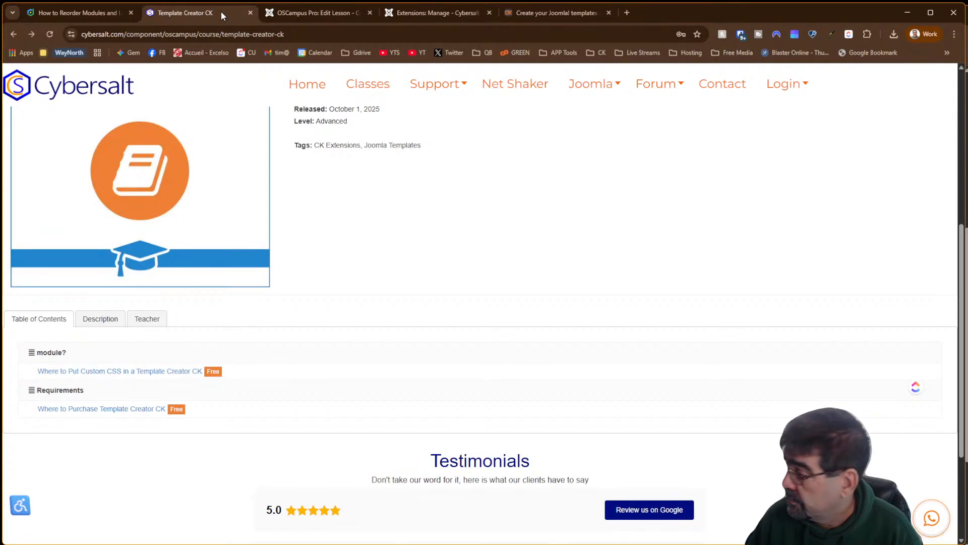
pyautogui.click(50, 37)
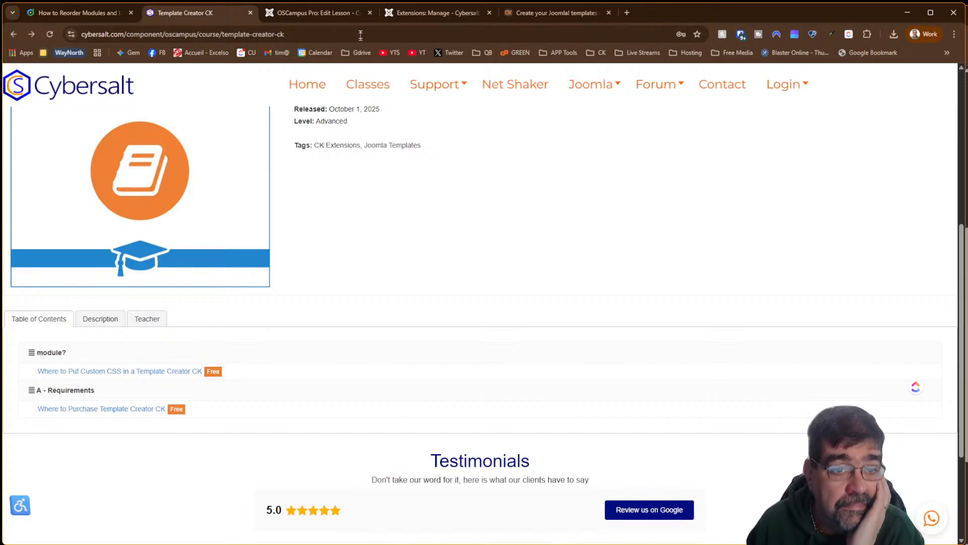
pyautogui.click(402, 13)
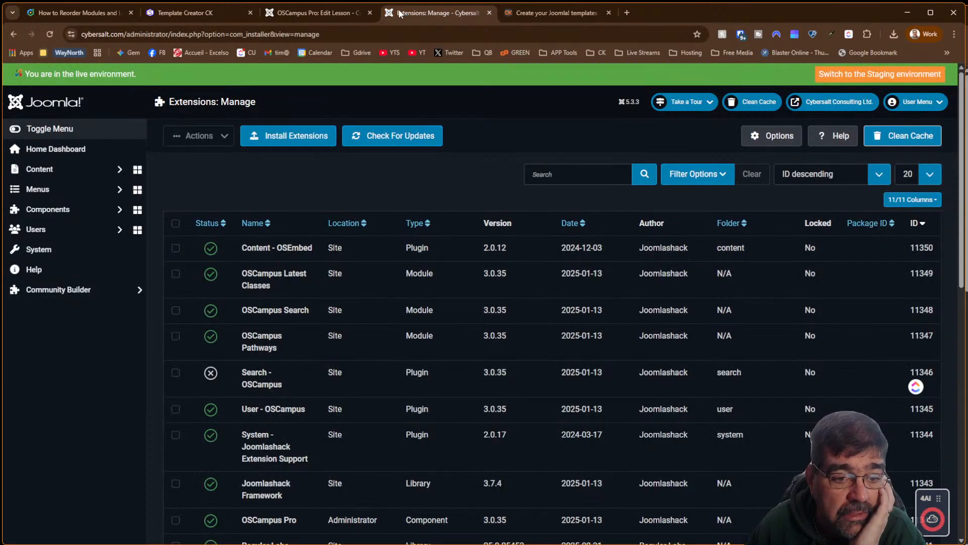
# Save the lesson, drag 'Where to Purchase Template Creator CK' above the CSS lesson, and reopen it
pyautogui.click(327, 12)
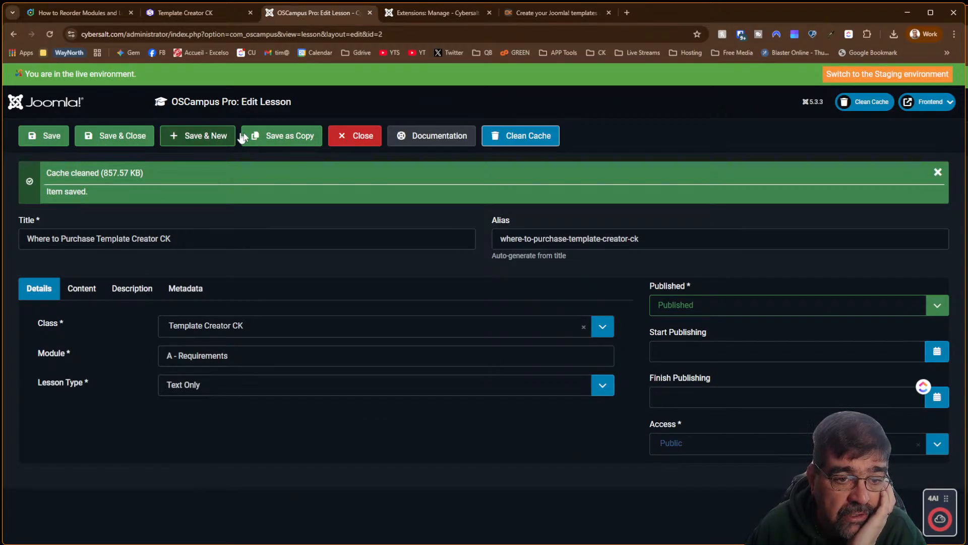
pyautogui.click(113, 145)
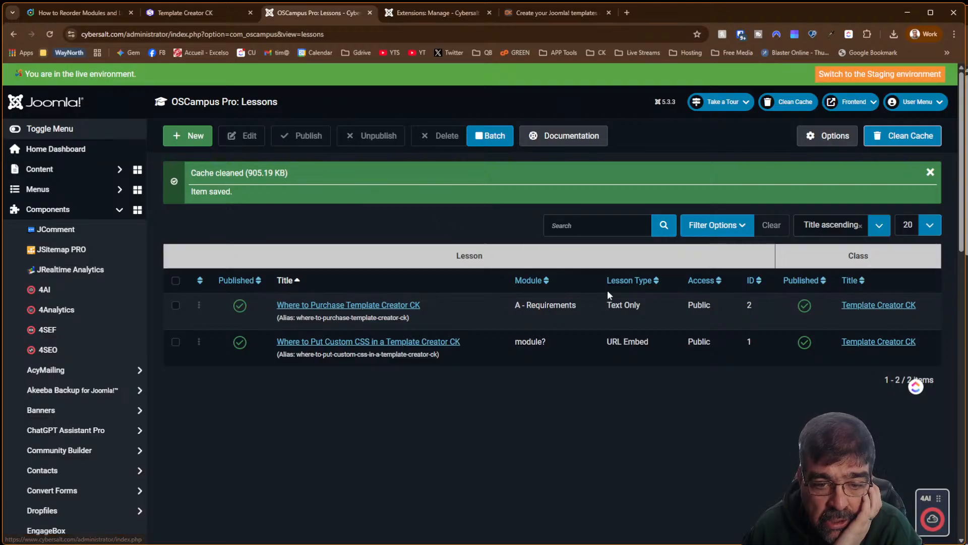
pyautogui.click(200, 281)
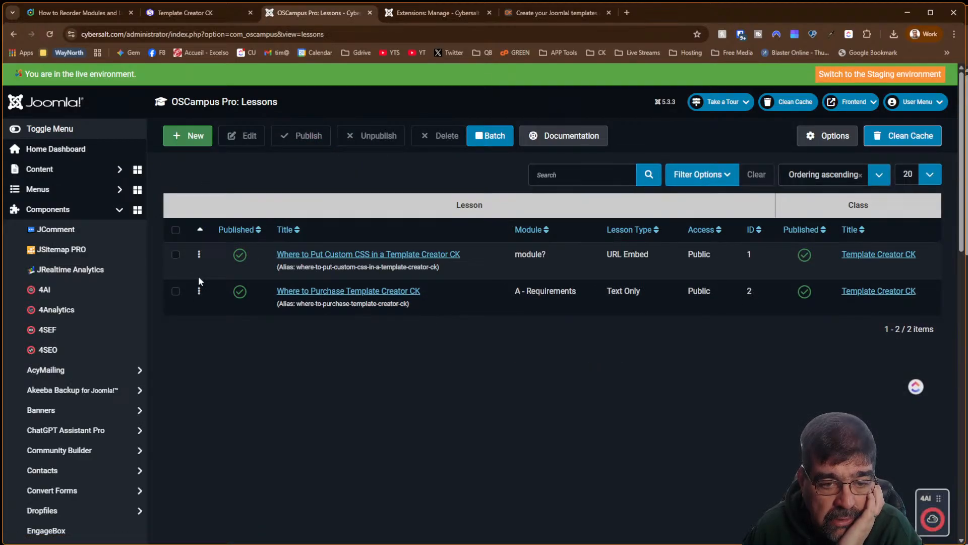
pyautogui.moveTo(198, 290)
pyautogui.mouseDown()
pyautogui.moveTo(201, 247)
pyautogui.moveTo(201, 309)
pyautogui.moveTo(200, 227)
pyautogui.moveTo(201, 281)
pyautogui.mouseUp()
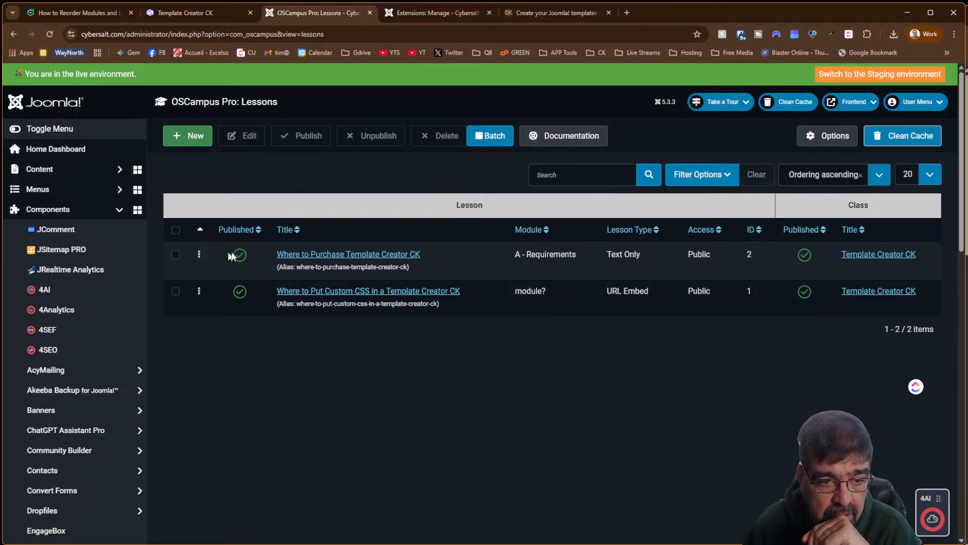
pyautogui.click(311, 256)
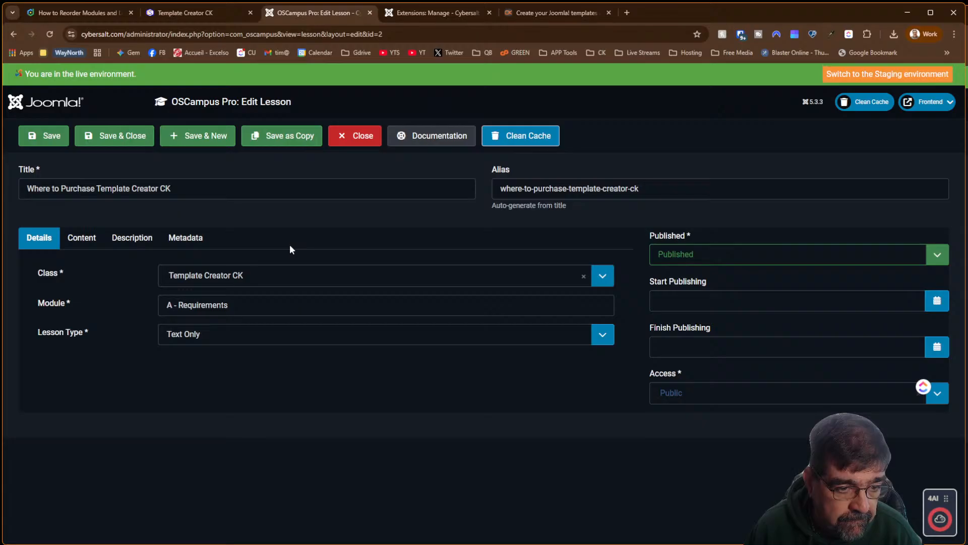
# Remove the 'A - ' prefix so the module reads Requirements, then save and close
pyautogui.moveTo(181, 306); pyautogui.dragTo(64, 289)
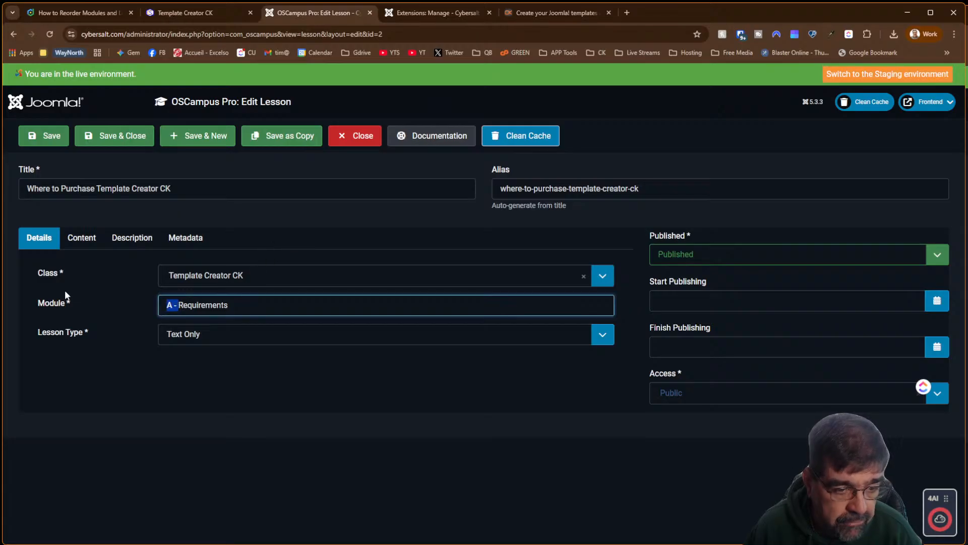
pyautogui.press('BackSpace')
pyautogui.click(112, 138)
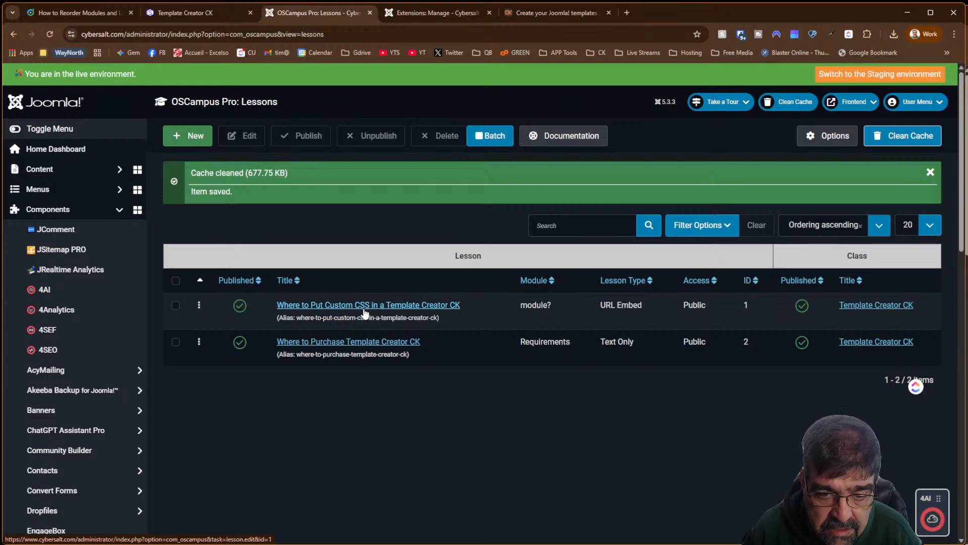
# Restore the CSS lesson below the purchase lesson, clear the cache, and edit the CSS lesson
pyautogui.moveTo(198, 304); pyautogui.dragTo(198, 348)
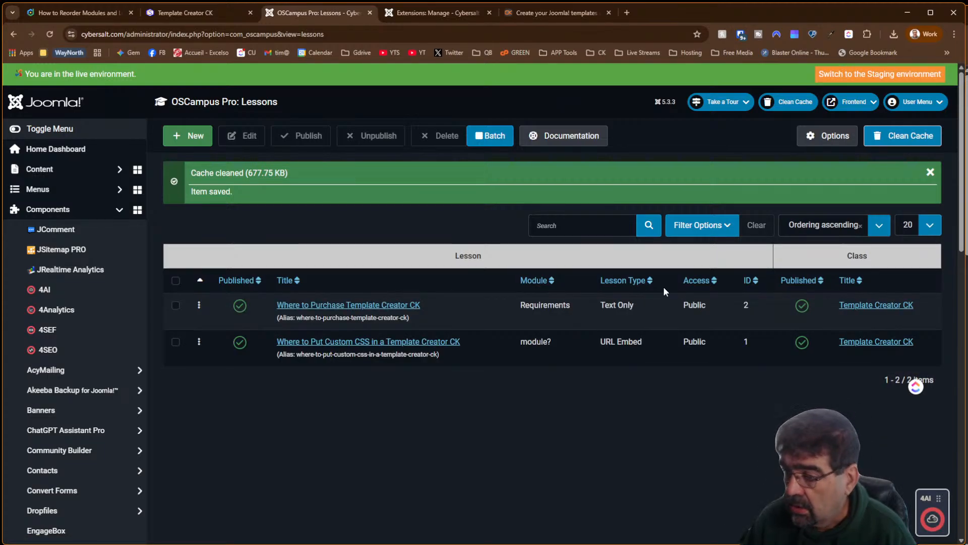
pyautogui.click(928, 137)
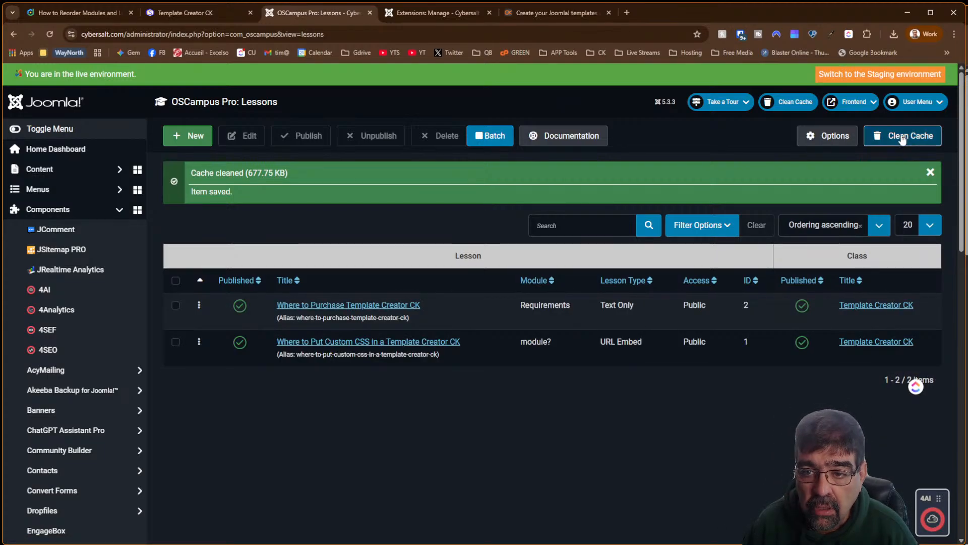
pyautogui.click(381, 347)
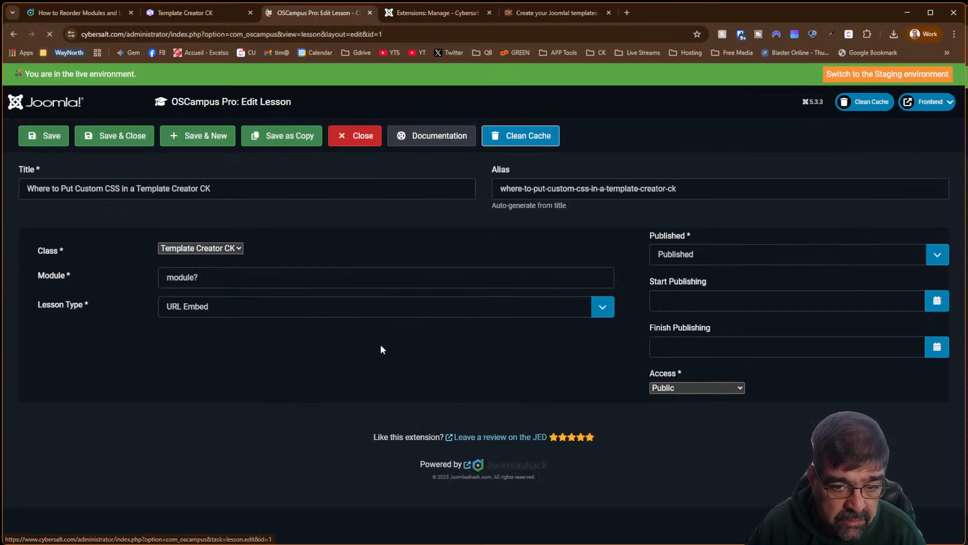
# Replace the lesson's module name with 'Custom CSS'
pyautogui.click(227, 307)
pyautogui.hotkey('ctrl', 'a')
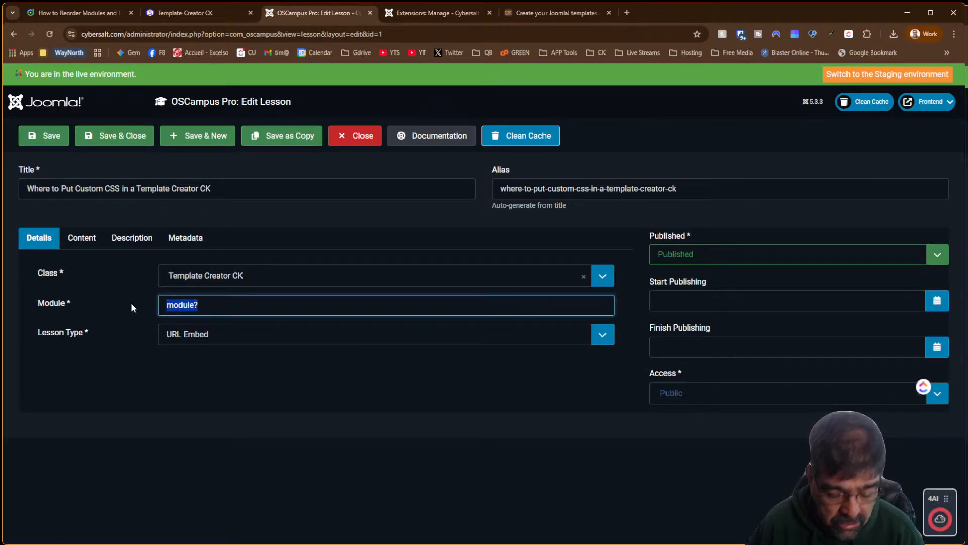
pyautogui.write('Custom CSS')
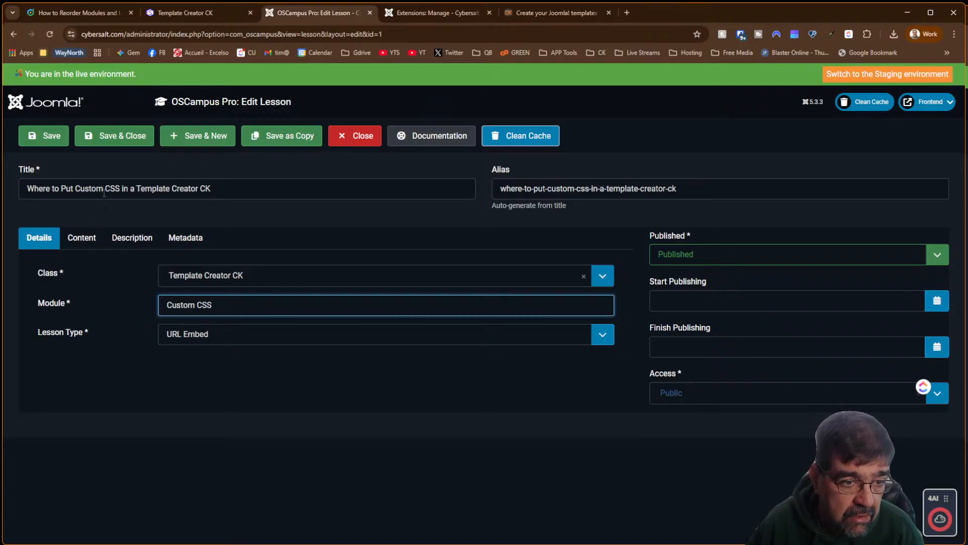
# Delete the stray 'a' so the title reads 'Where to Put Custom CSS in Template Creator CK', then save
pyautogui.click(219, 186)
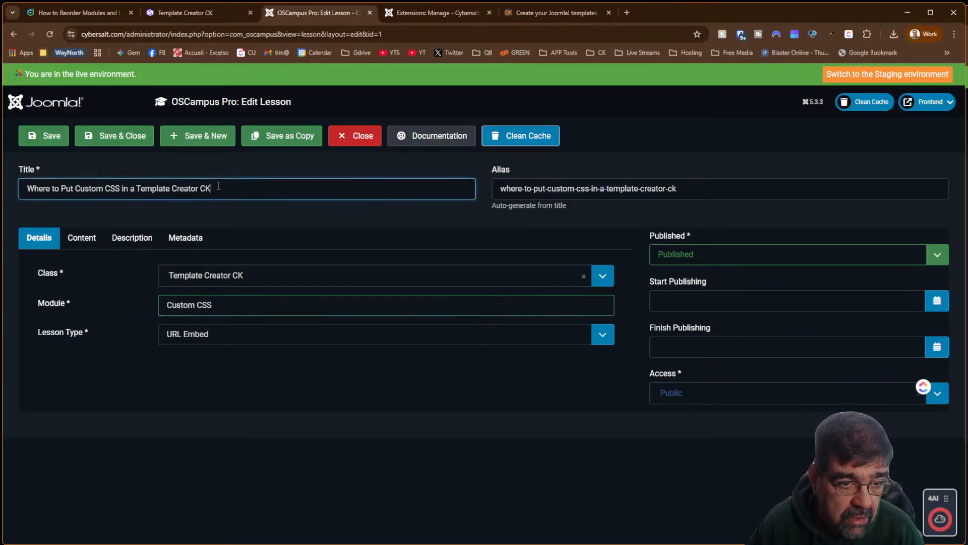
pyautogui.doubleClick(133, 189)
pyautogui.press('BackSpace')
pyautogui.press('BackSpace')
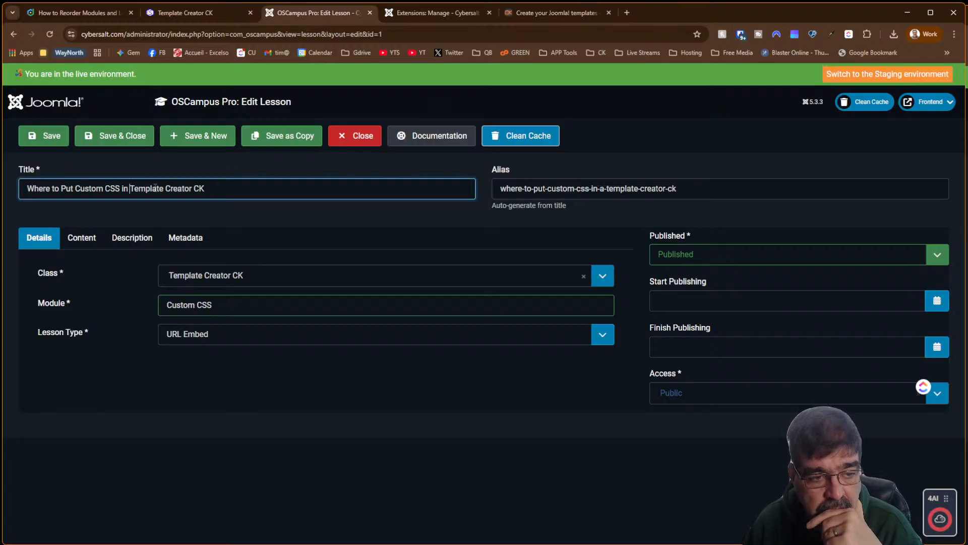
pyautogui.click(114, 143)
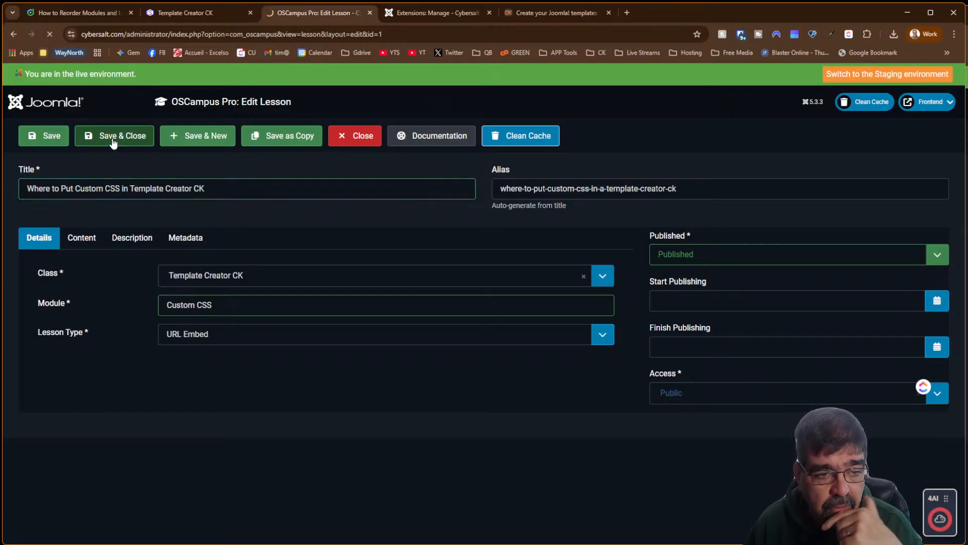
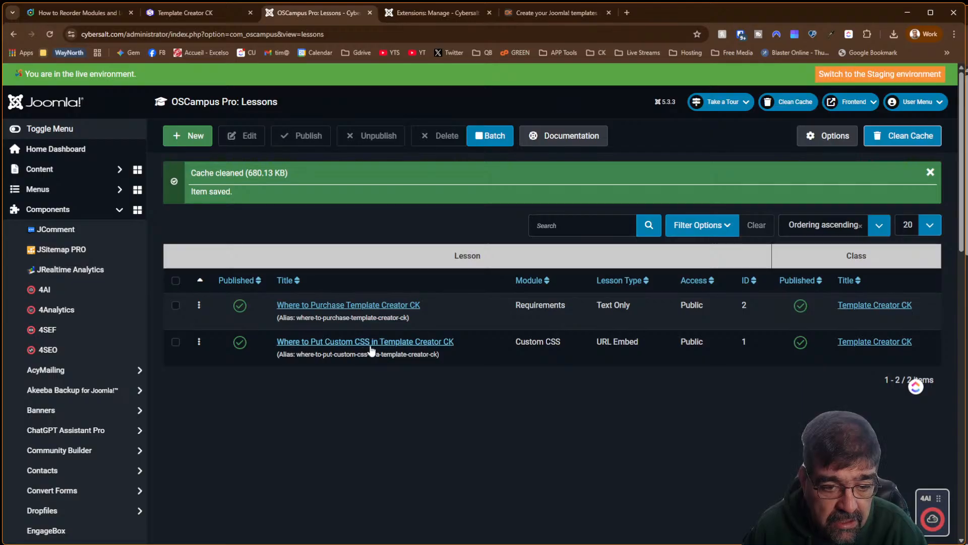
# Retitle the Custom CSS lesson to Where to Put "Non-Template Based" CSS, fixing the 'Tempalte' typo
pyautogui.click(370, 345)
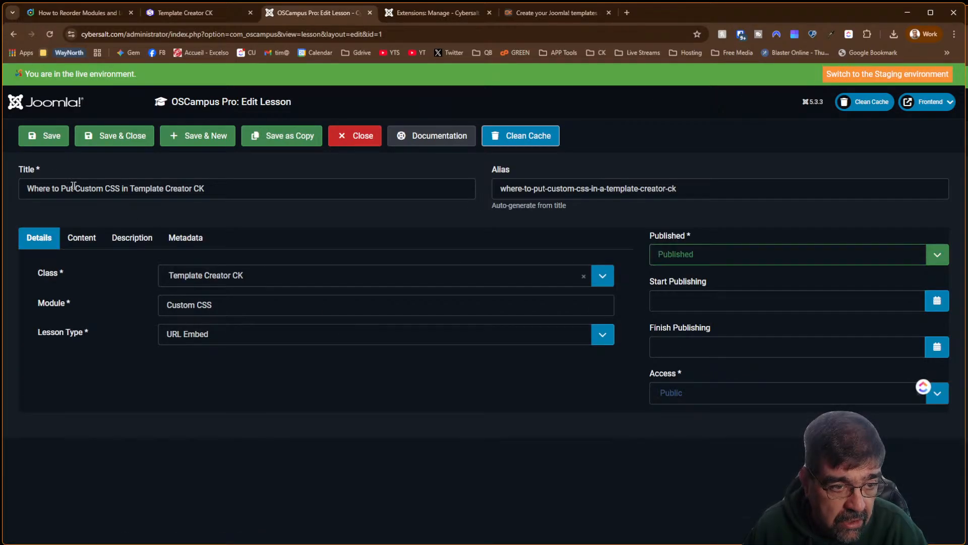
pyautogui.click(75, 185)
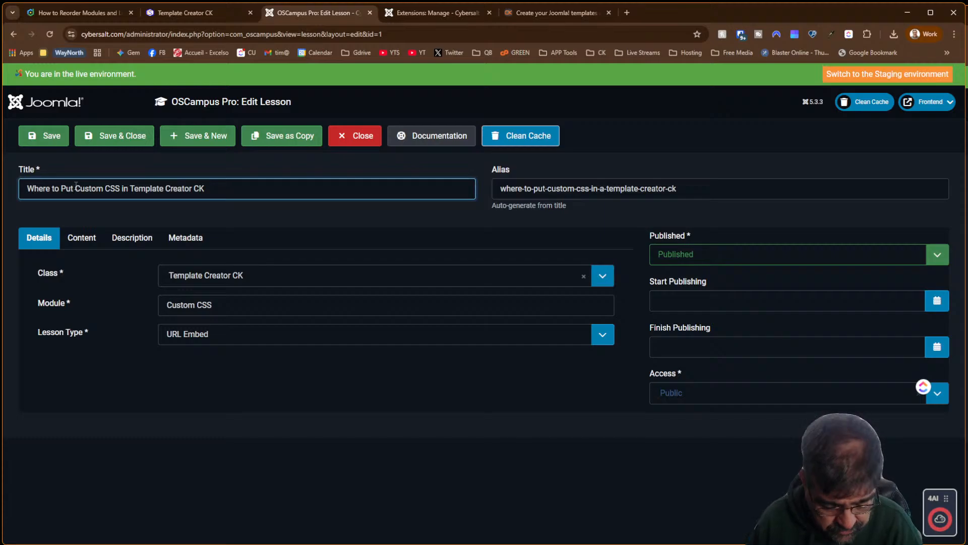
pyautogui.write('Non-Tempalte')
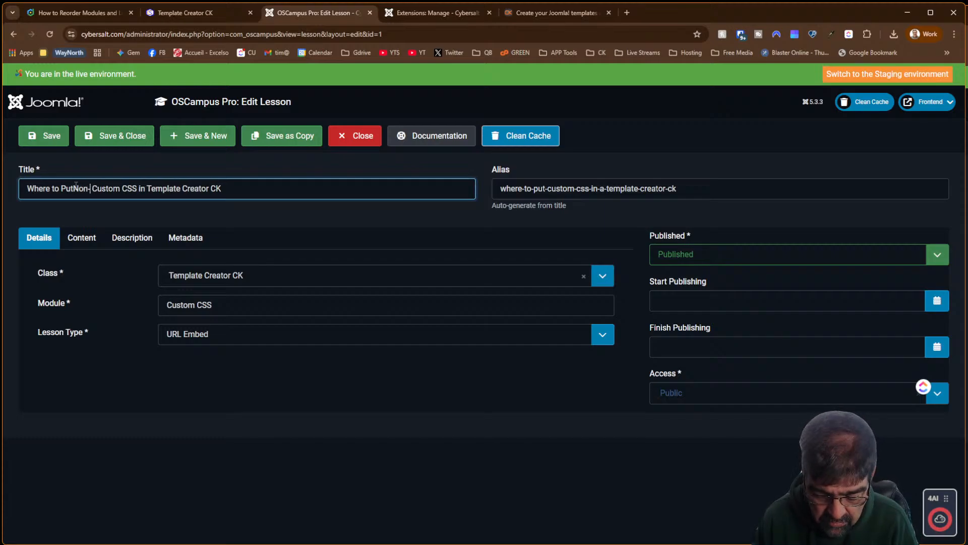
pyautogui.write(' Based')
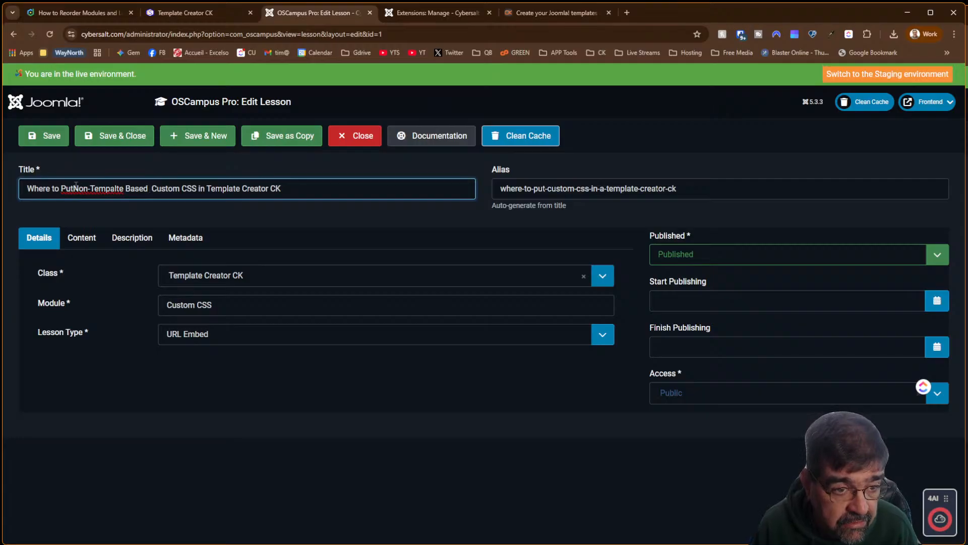
pyautogui.press('Delete')
pyautogui.press('Delete')
pyautogui.press('Delete')
pyautogui.press('Delete')
pyautogui.press('Delete')
pyautogui.press('Delete')
pyautogui.press('Delete')
pyautogui.press('Left')
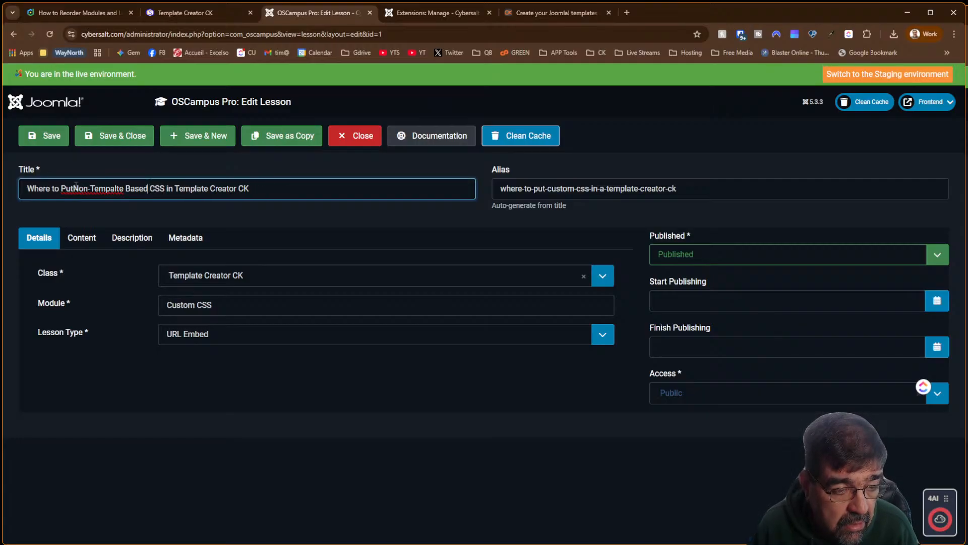
pyautogui.press('BackSpace')
pyautogui.press('Right')
pyautogui.write('a')
pyautogui.press('End')
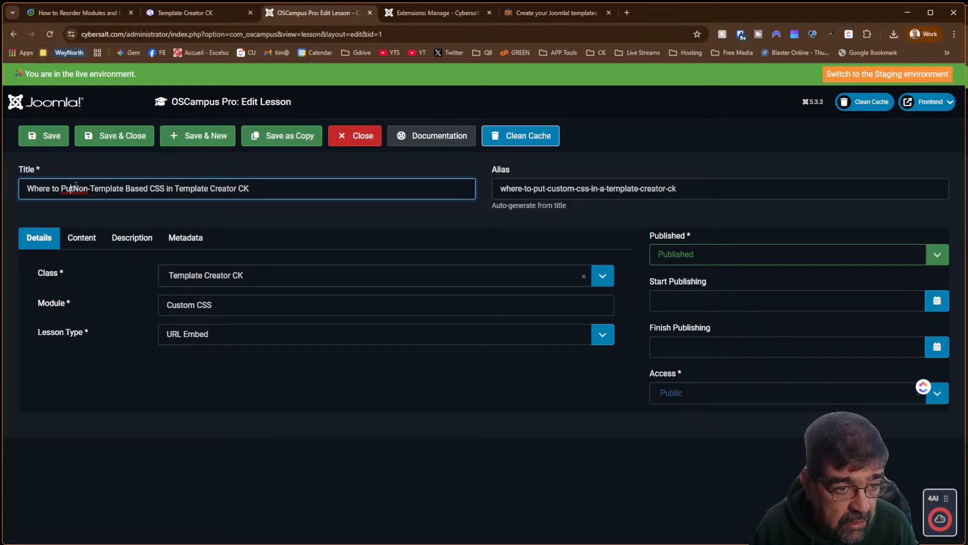
pyautogui.press('Right')
pyautogui.press('Right')
pyautogui.press('Right')
pyautogui.press('Right')
pyautogui.press('Right')
pyautogui.press('Right')
pyautogui.press('Right')
pyautogui.press('Right')
pyautogui.press('Right')
pyautogui.press('Right')
pyautogui.press('Right')
pyautogui.press('Right')
pyautogui.press('Right')
pyautogui.press('Right')
pyautogui.press('Right')
pyautogui.press('Right')
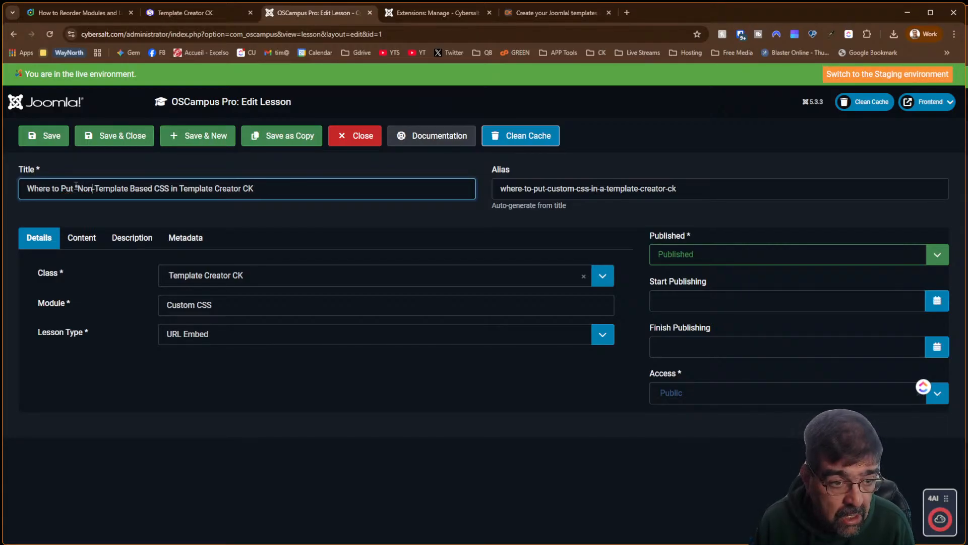
pyautogui.write('"')
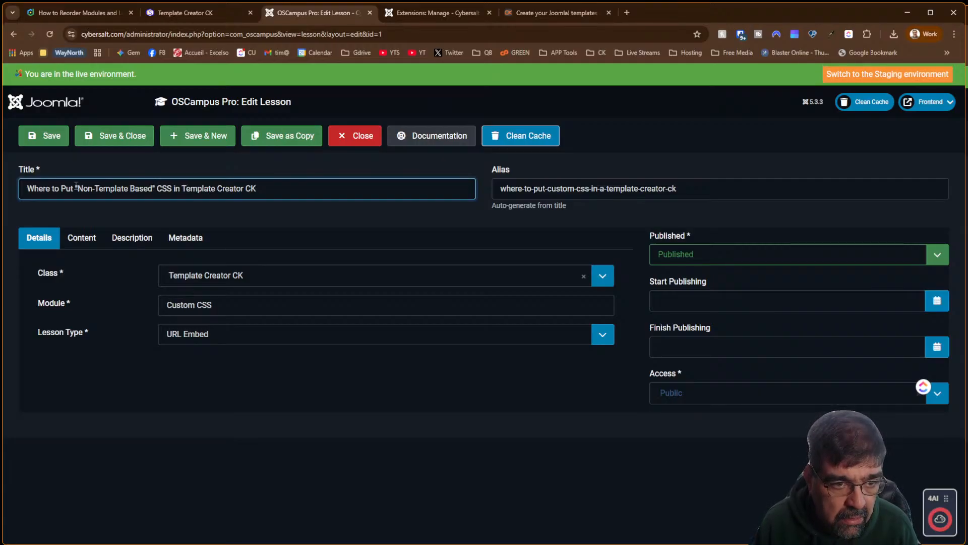
pyautogui.press('BackSpace')
pyautogui.press('BackSpace')
pyautogui.press('BackSpace')
pyautogui.press('BackSpace')
pyautogui.press('BackSpace')
pyautogui.press('BackSpace')
pyautogui.press('BackSpace')
pyautogui.press('BackSpace')
pyautogui.press('BackSpace')
pyautogui.press('BackSpace')
pyautogui.press('BackSpace')
pyautogui.press('BackSpace')
pyautogui.press('BackSpace')
pyautogui.press('BackSpace')
pyautogui.press('BackSpace')
pyautogui.press('BackSpace')
pyautogui.press('BackSpace')
pyautogui.press('BackSpace')
pyautogui.press('BackSpace')
pyautogui.press('BackSpace')
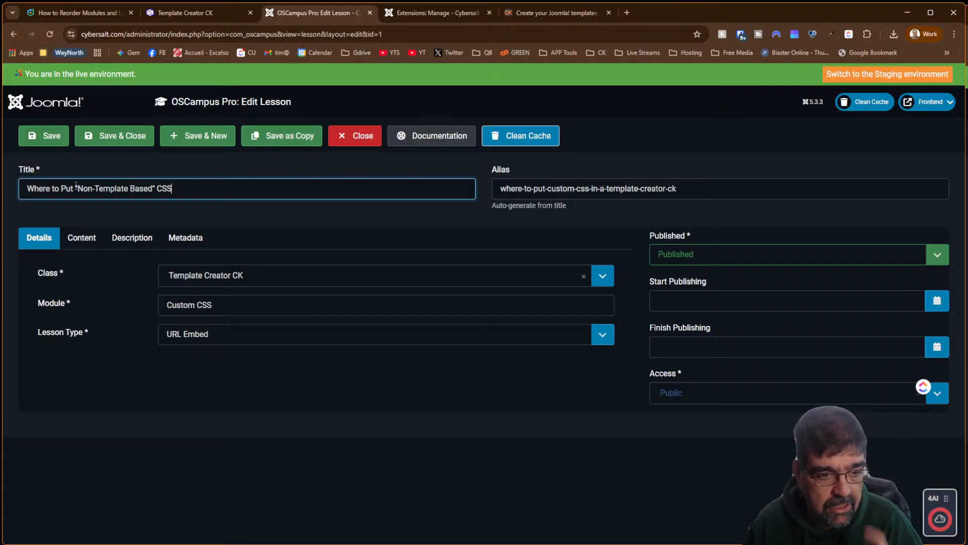
# Check the lesson's Content and Description tabs, then save and close it
pyautogui.click(96, 249)
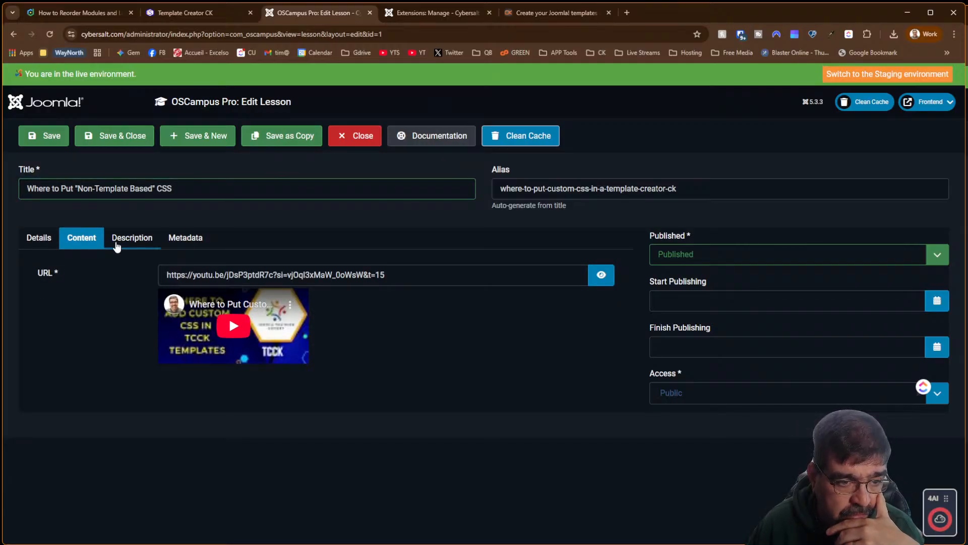
pyautogui.click(120, 246)
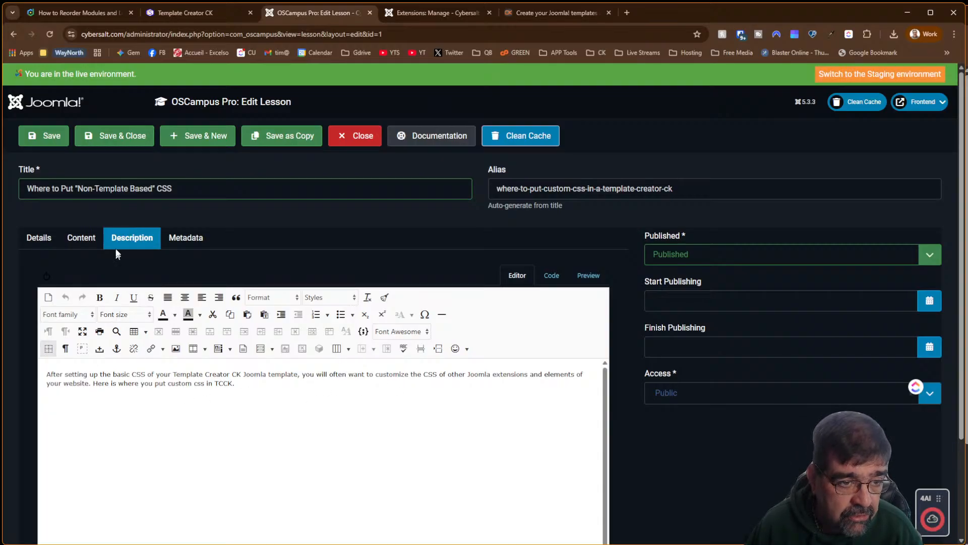
pyautogui.click(101, 141)
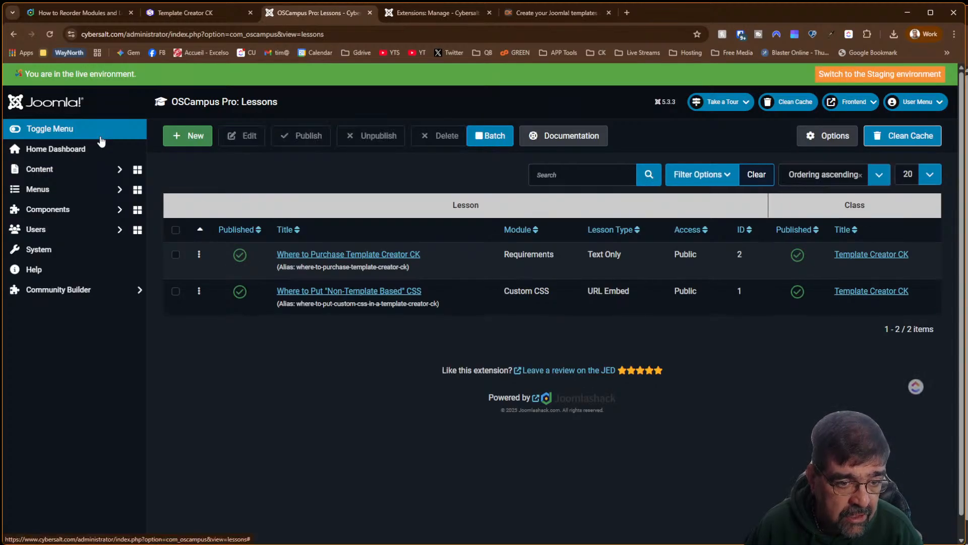
# Add 'you' to the Template Creator CK class description so it reads 'the way you want', then save
pyautogui.scroll(-10, 88, 308)
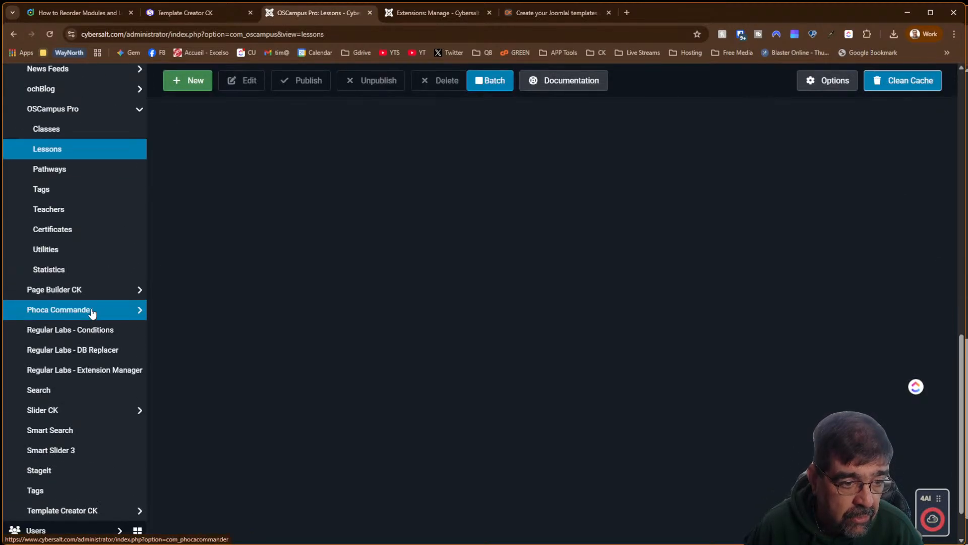
pyautogui.click(62, 133)
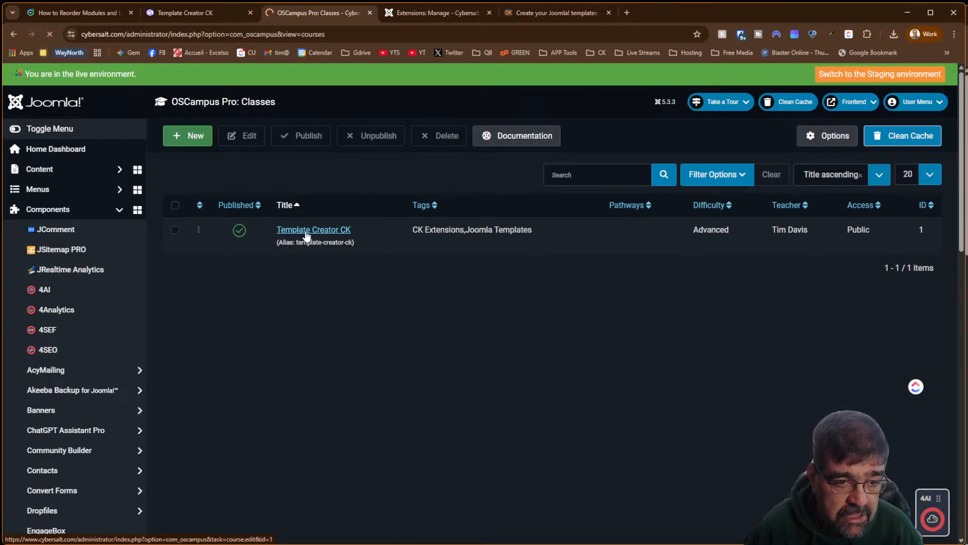
pyautogui.click(307, 230)
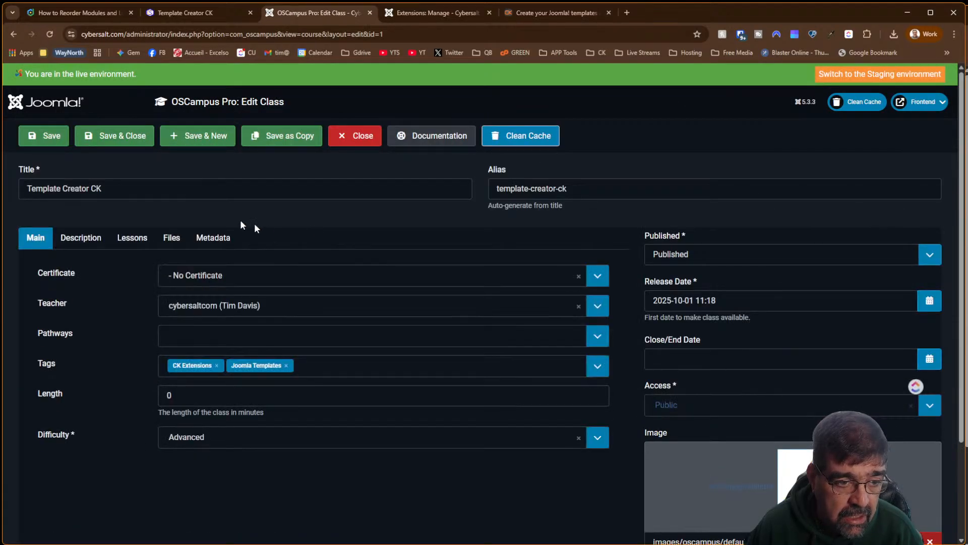
pyautogui.click(81, 237)
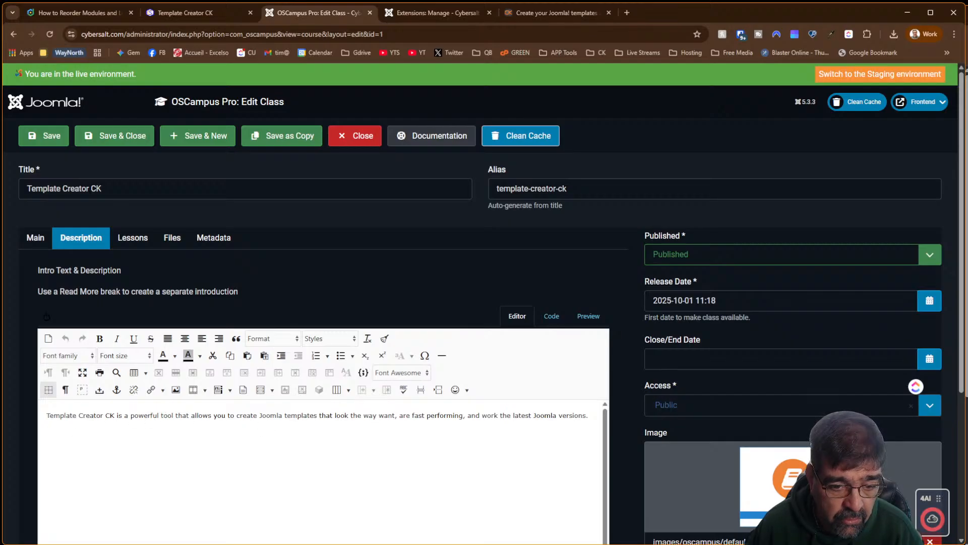
pyautogui.click(379, 415)
pyautogui.write('you')
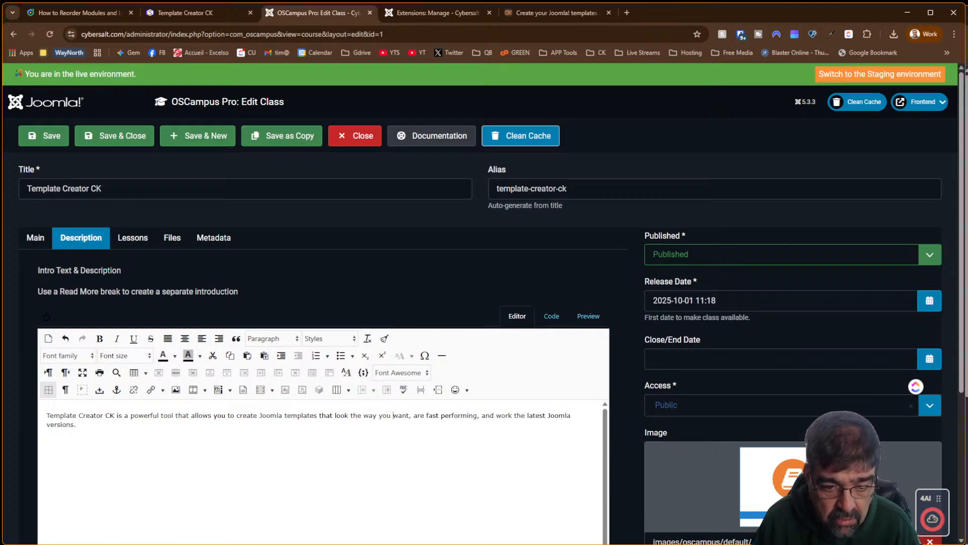
pyautogui.click(117, 146)
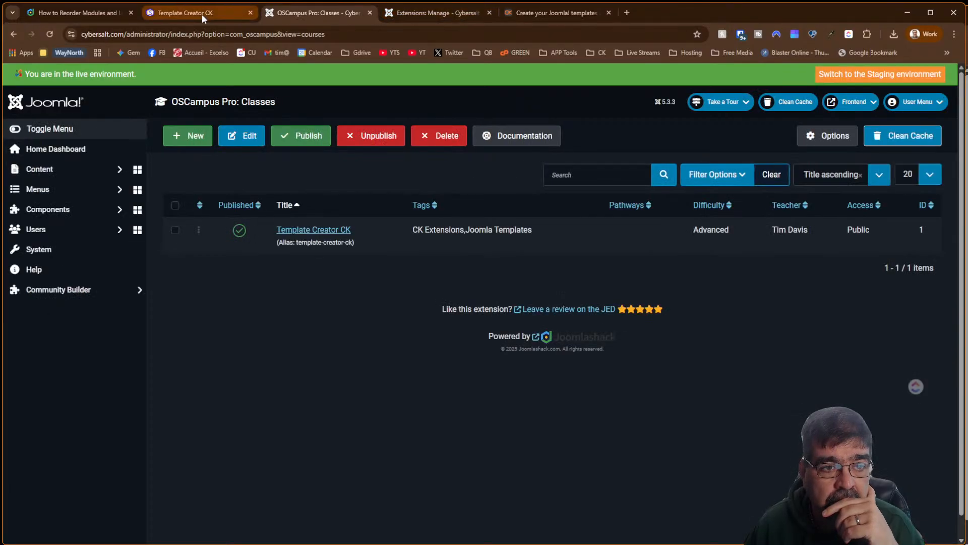
# Reload the frontend Template Creator CK course page and check that the 'Non-Template Based' CSS lesson appears
pyautogui.click(202, 13)
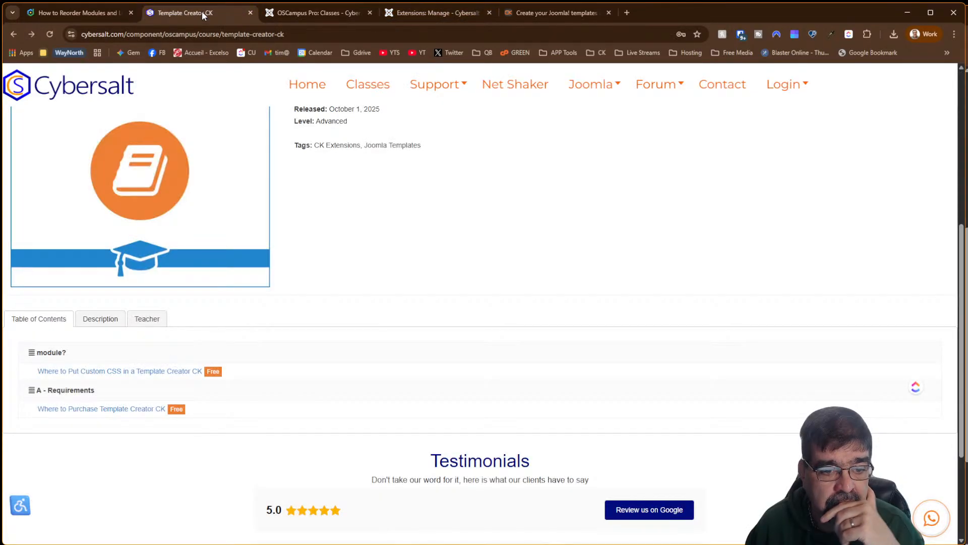
pyautogui.click(51, 35)
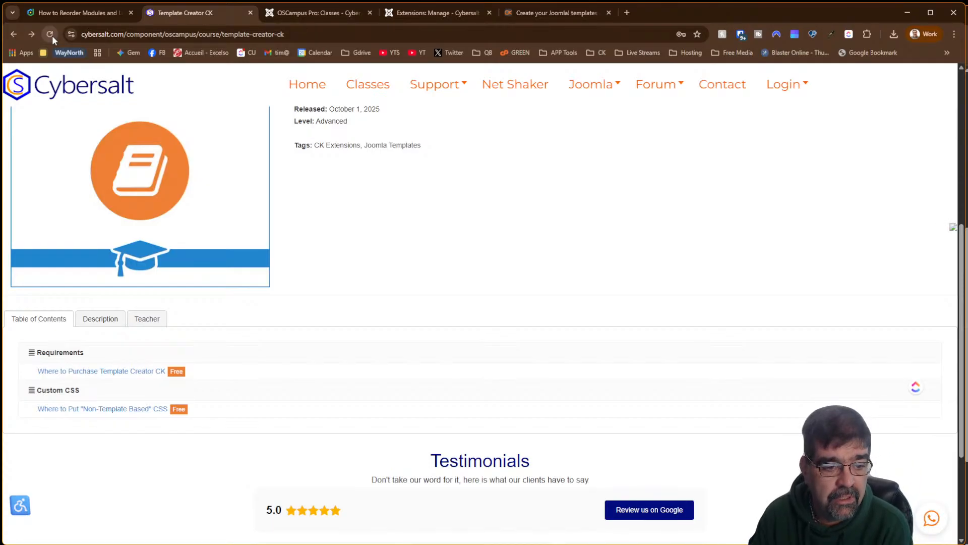
pyautogui.scroll(4, 380, 276)
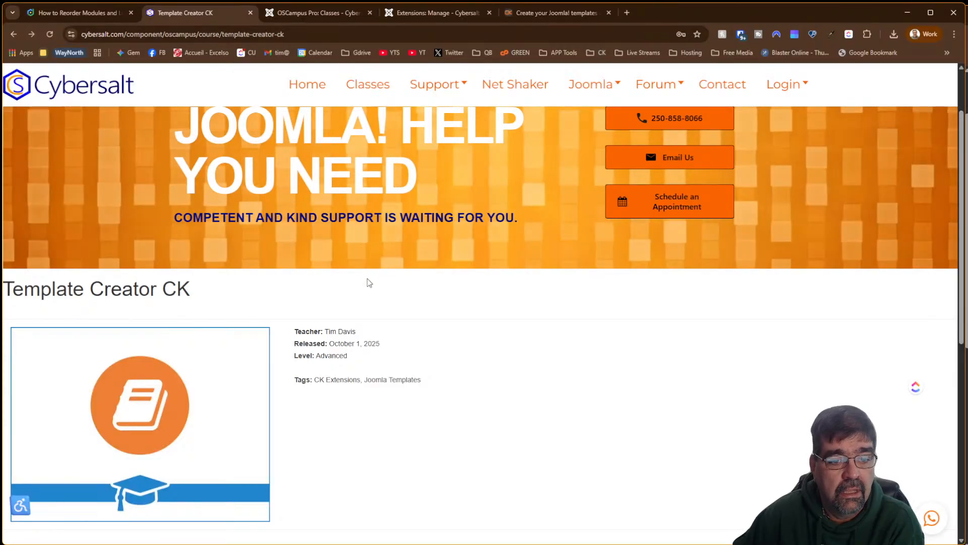
pyautogui.scroll(-4, 367, 279)
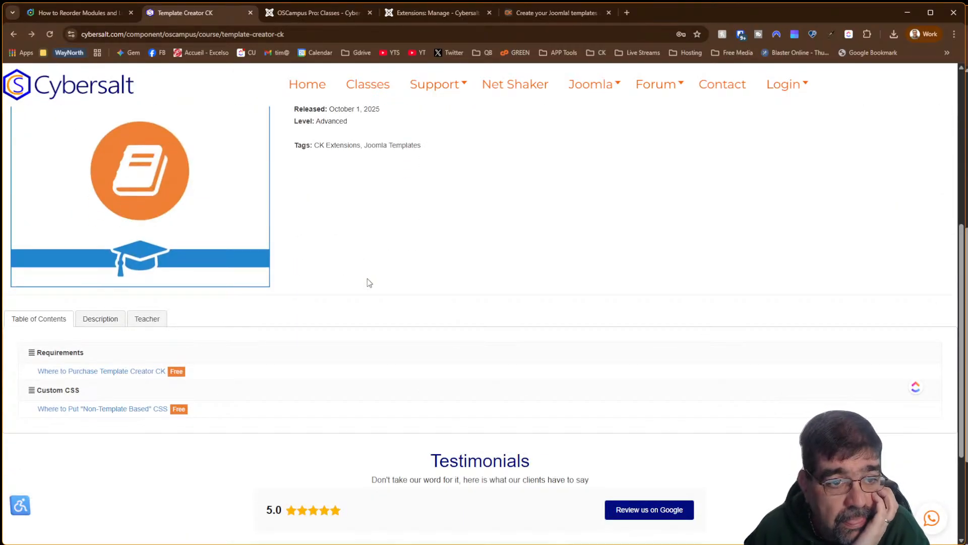
pyautogui.scroll(4, 367, 281)
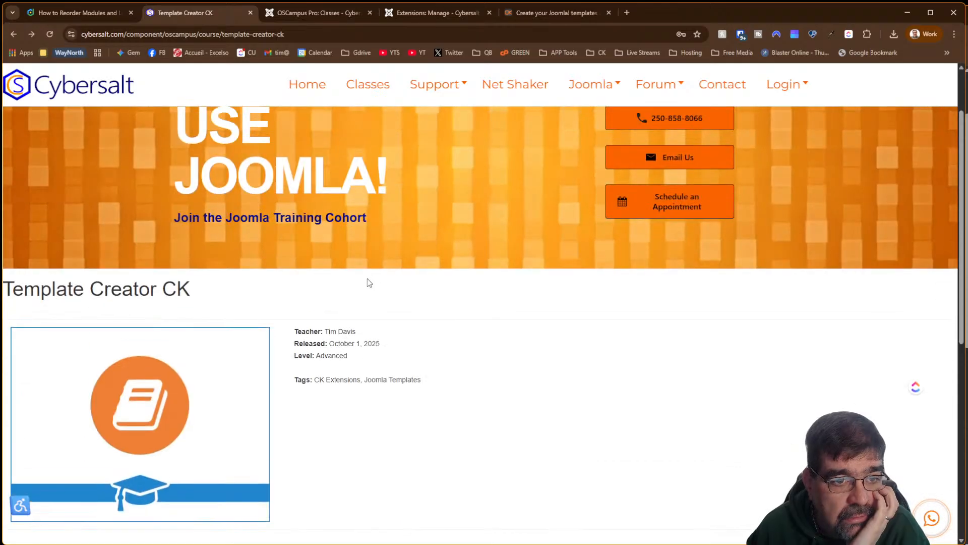
pyautogui.click(443, 13)
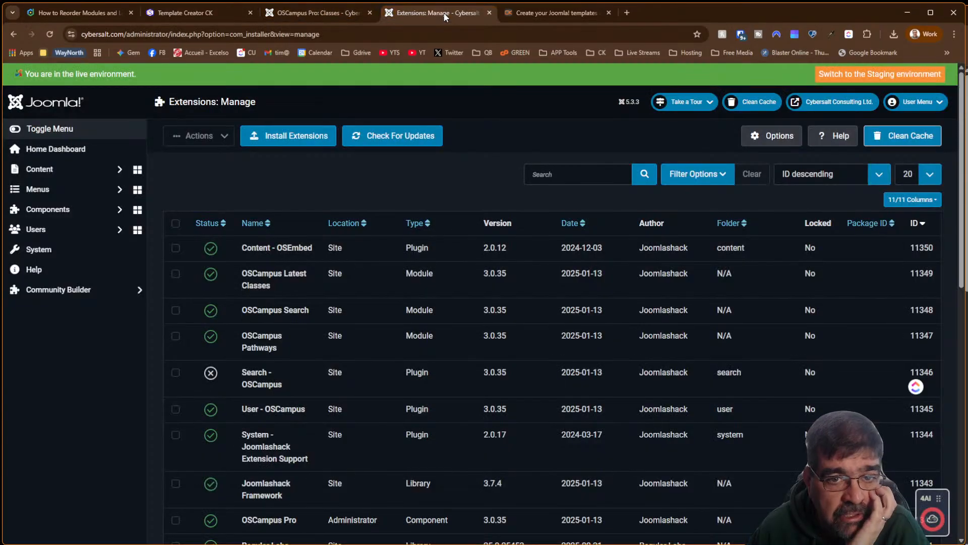
# Open the System dashboard in a new tab and go to the site template styles list
pyautogui.rightClick(44, 250)
pyautogui.click(76, 258)
pyautogui.click(560, 17)
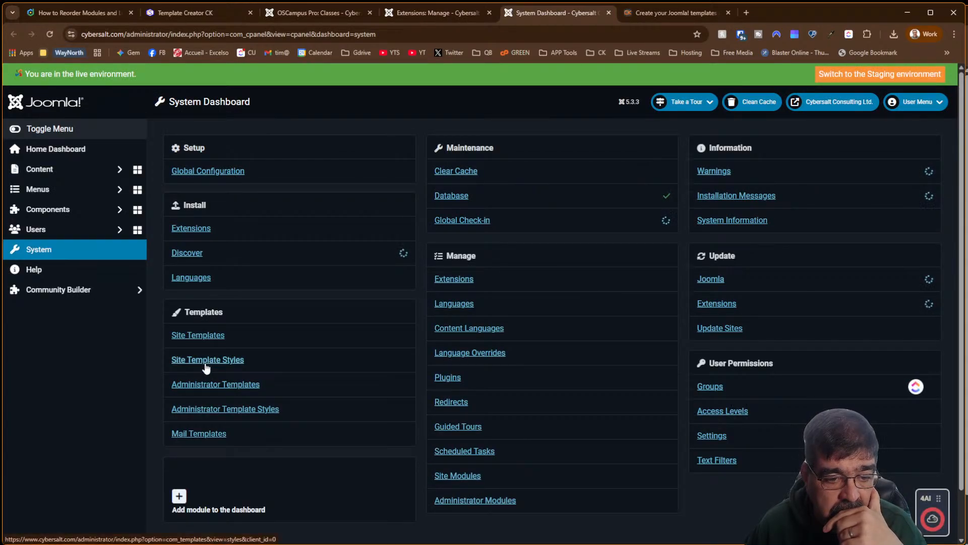
pyautogui.click(205, 363)
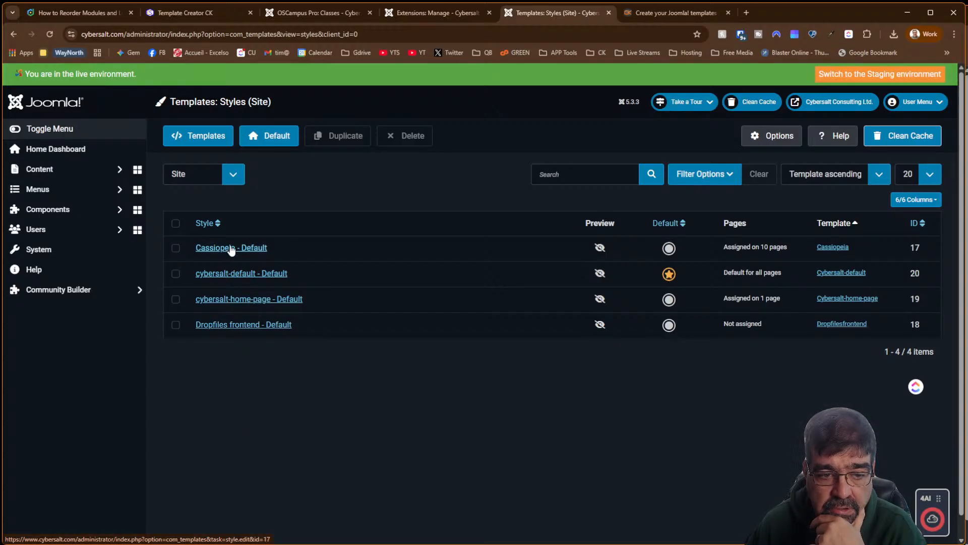
# Review the cybersalt-default style's Advanced and Menu Assignment settings, then close it without changes
pyautogui.click(240, 274)
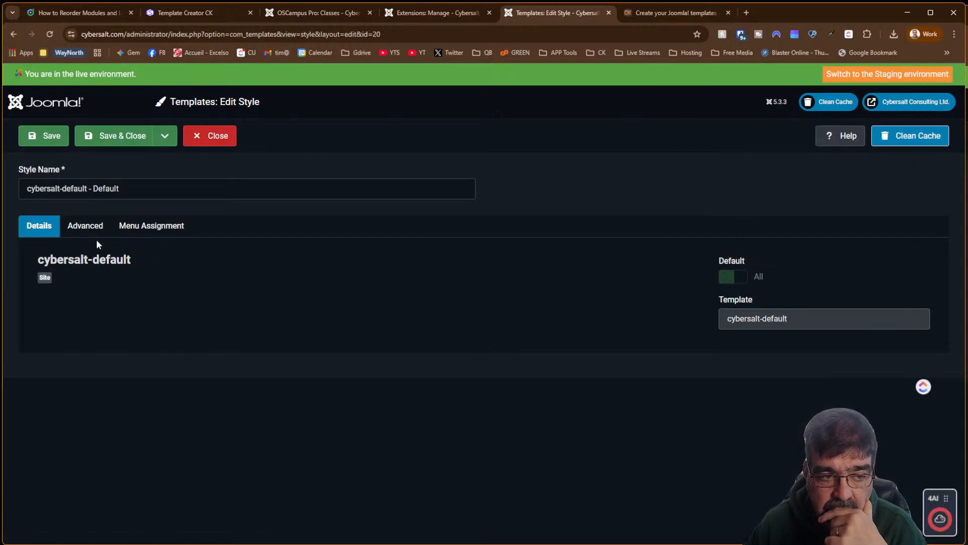
pyautogui.click(87, 227)
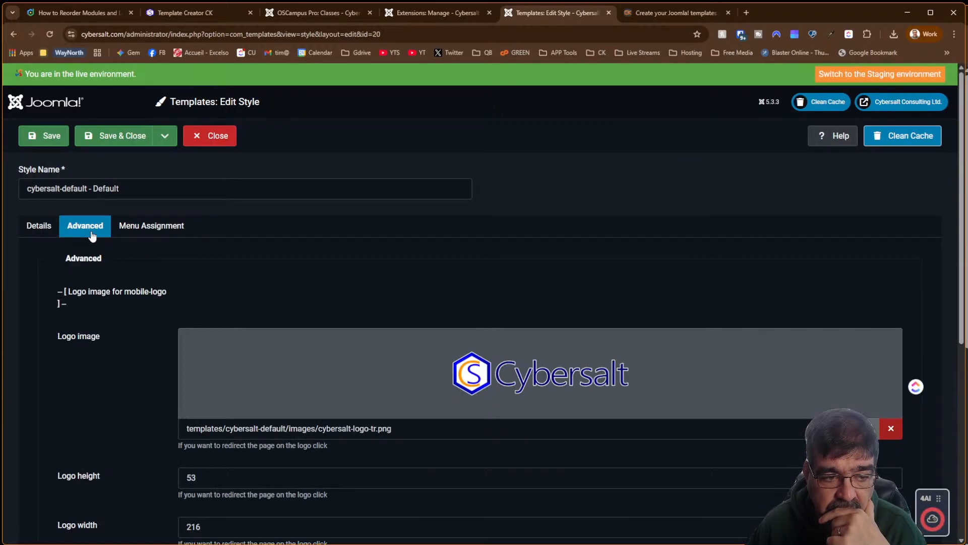
pyautogui.click(124, 227)
pyautogui.scroll(-5, 694, 321)
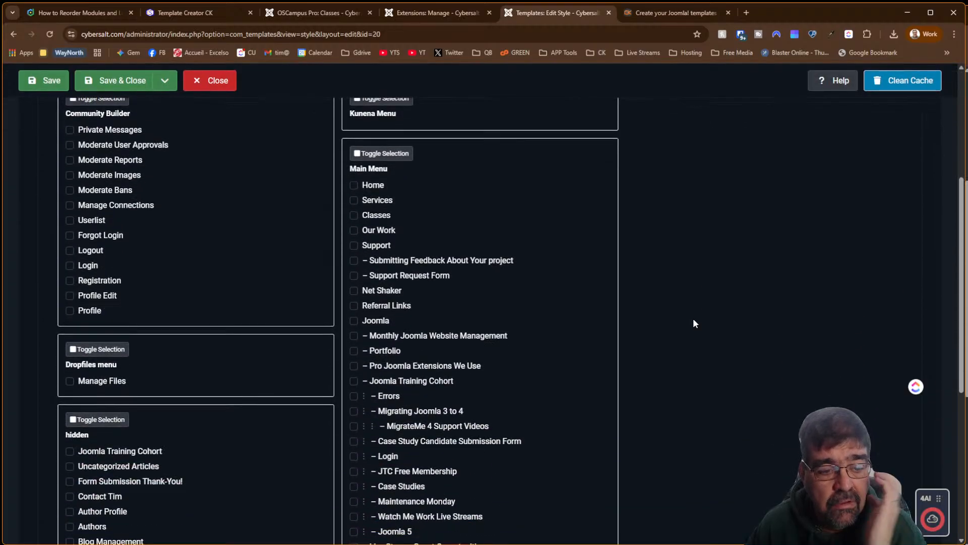
pyautogui.scroll(-5, 694, 323)
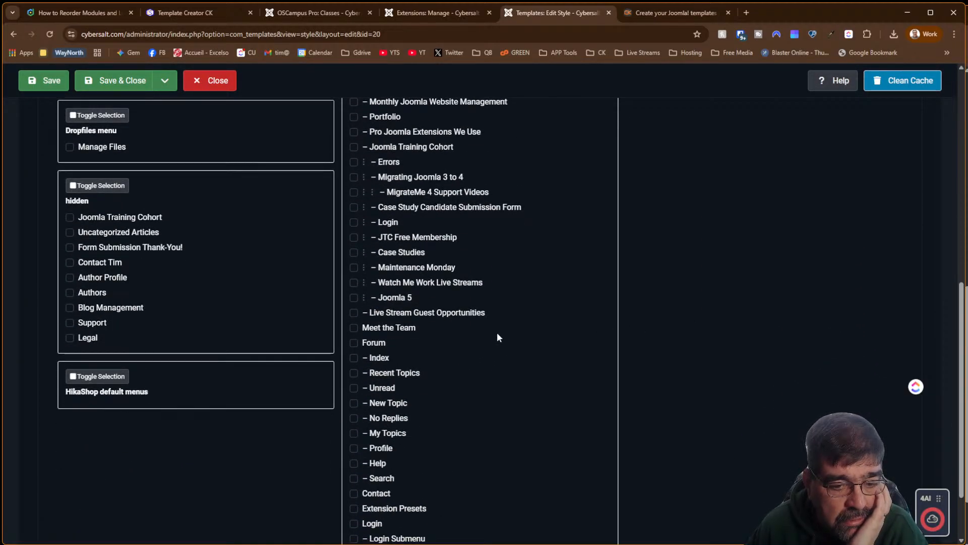
pyautogui.scroll(7, 498, 337)
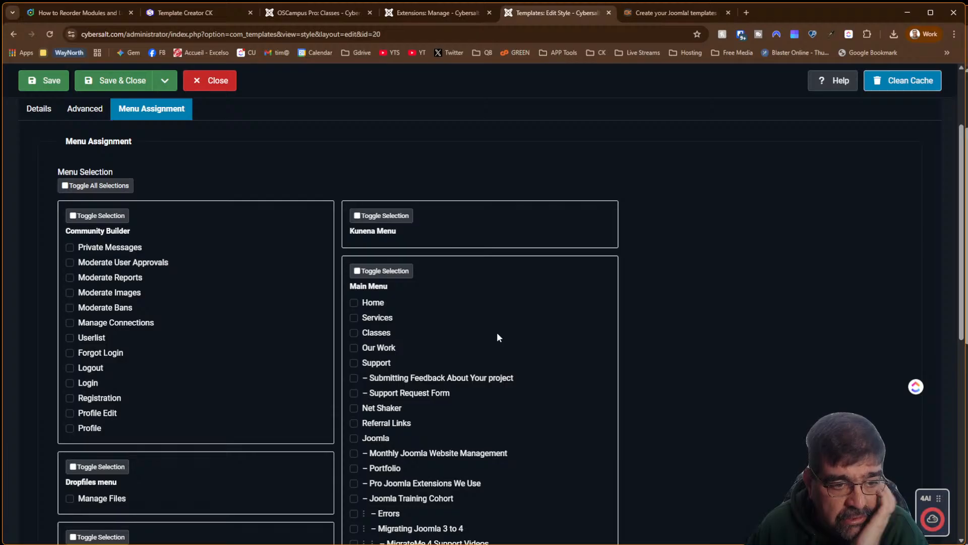
pyautogui.scroll(-5, 498, 336)
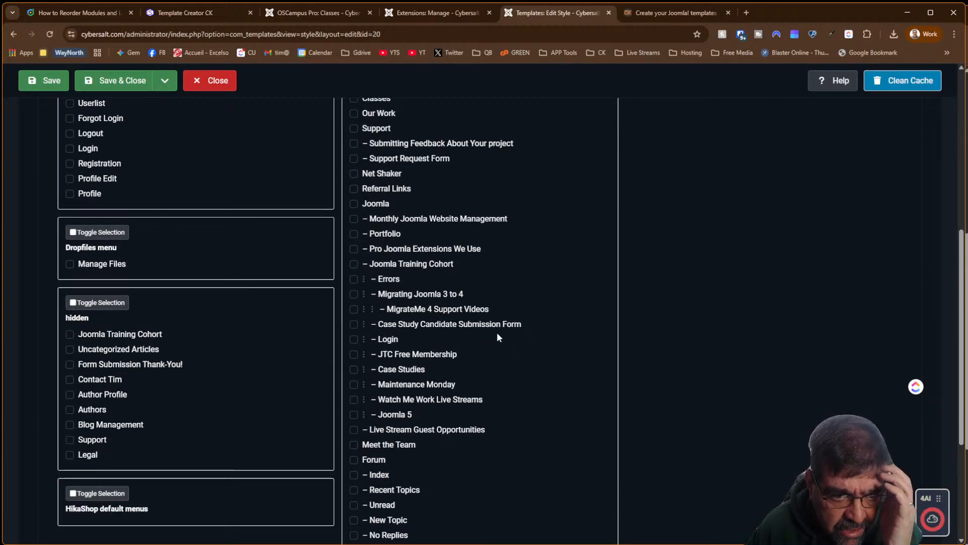
pyautogui.scroll(2, 498, 337)
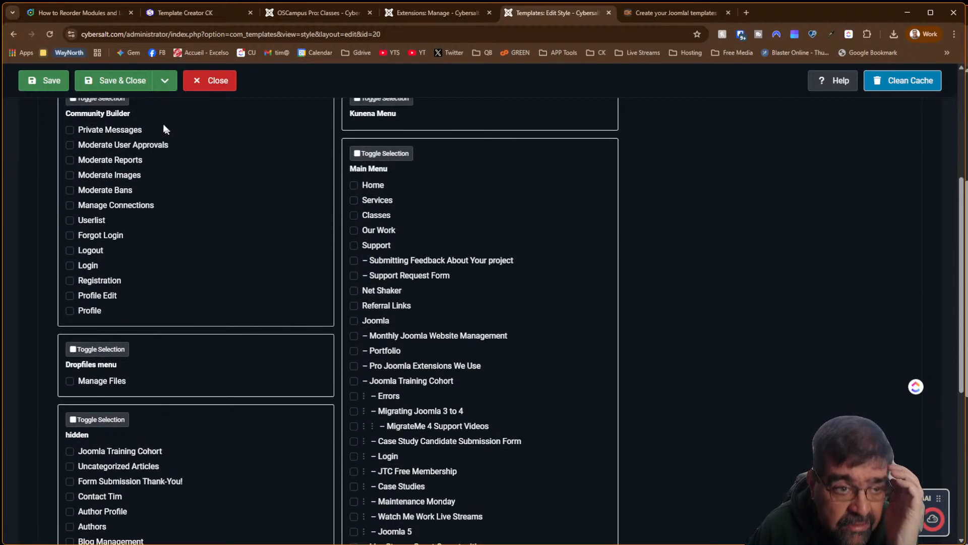
pyautogui.click(204, 85)
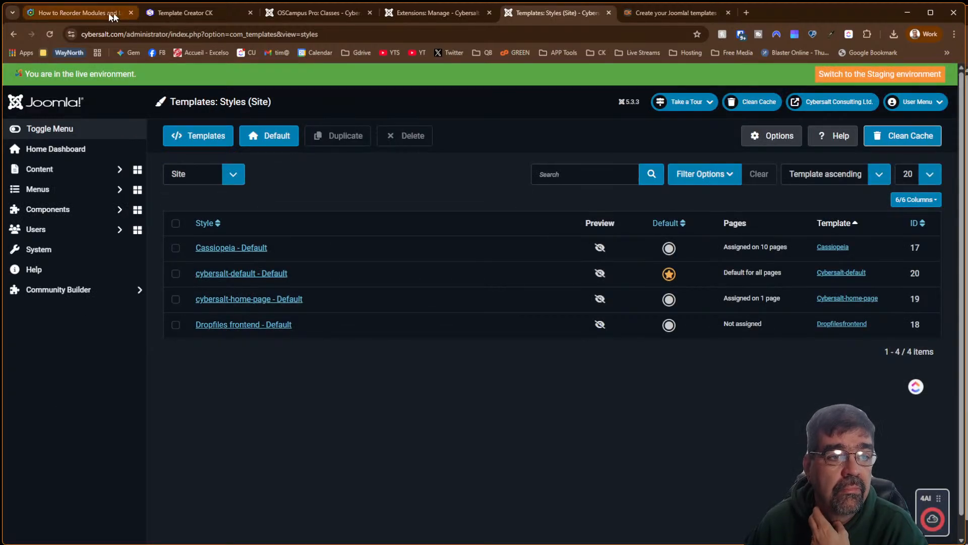
pyautogui.click(177, 14)
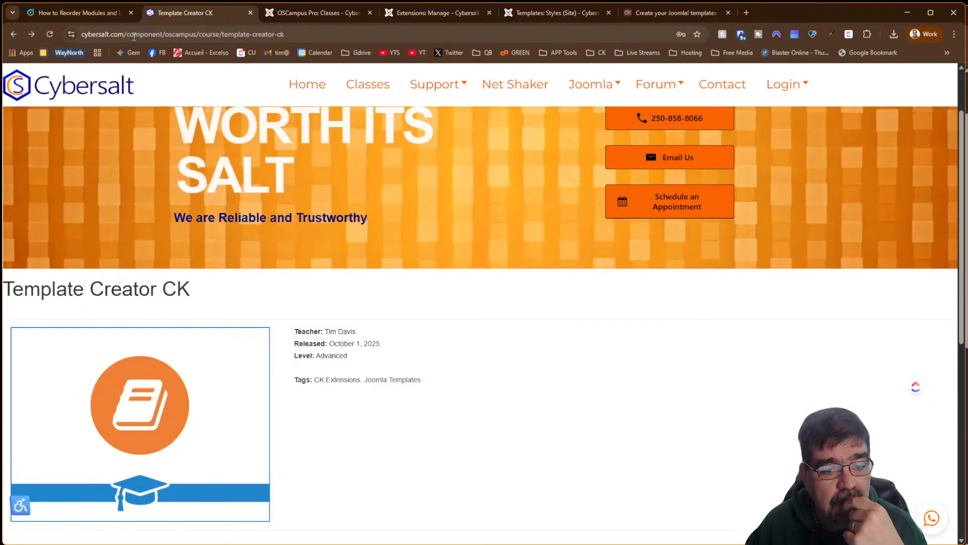
pyautogui.scroll(-7, 586, 333)
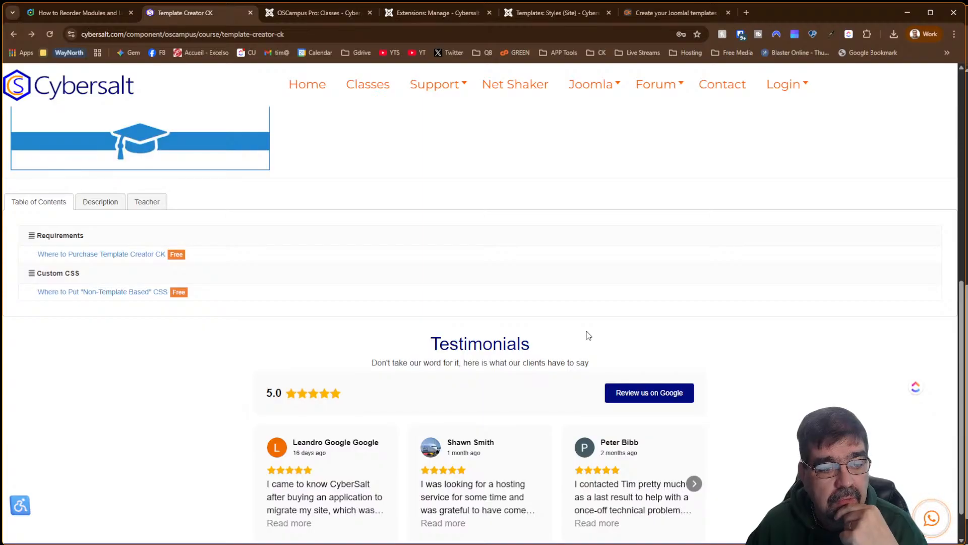
pyautogui.scroll(7, 589, 336)
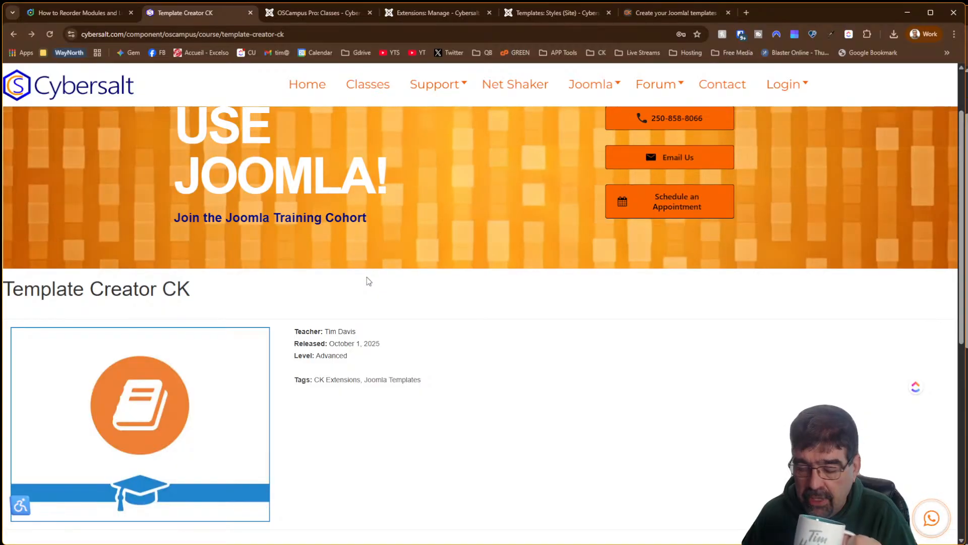
pyautogui.scroll(-7, 367, 278)
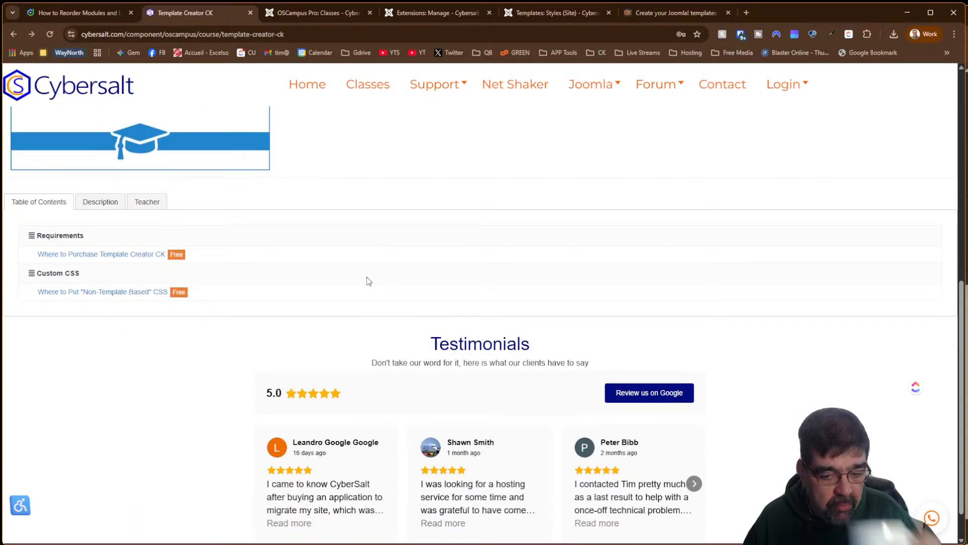
pyautogui.scroll(9, 362, 277)
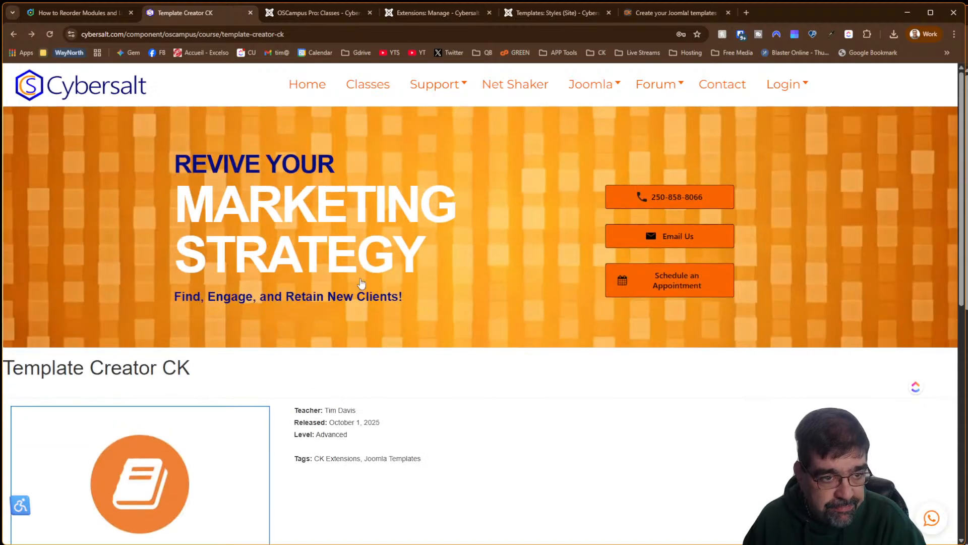
pyautogui.scroll(-7, 361, 279)
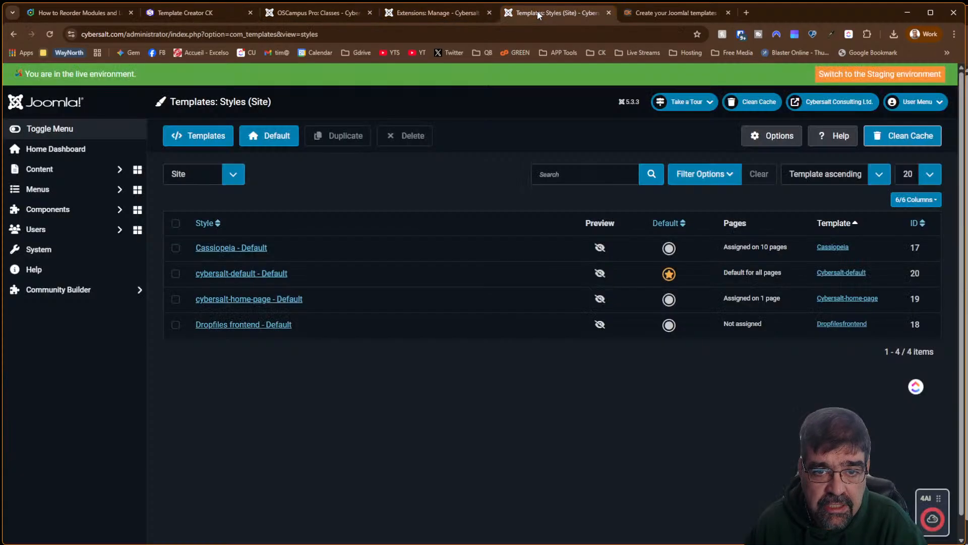
# Go to Menus > All Menu Items and open the Classes menu item in a new tab
pyautogui.click(555, 13)
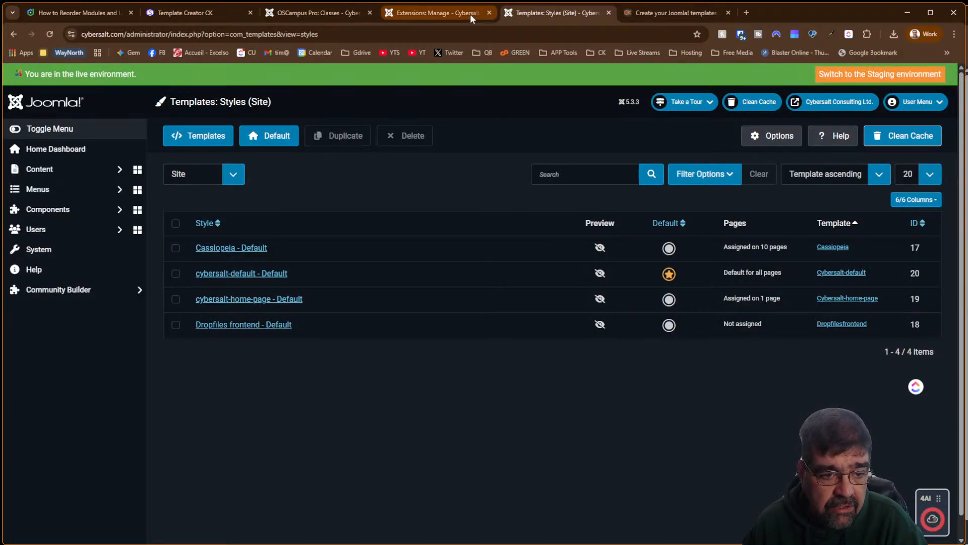
pyautogui.click(470, 13)
pyautogui.click(74, 196)
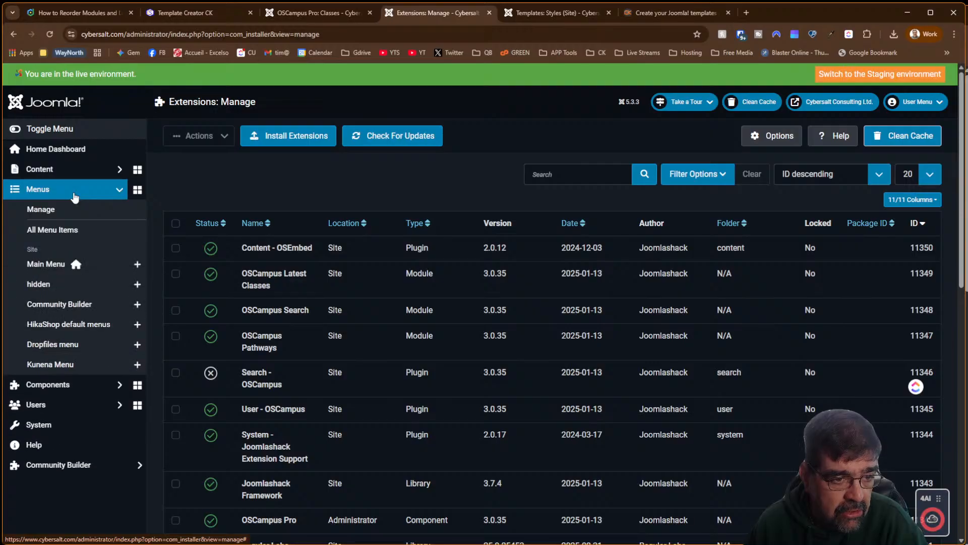
pyautogui.click(74, 231)
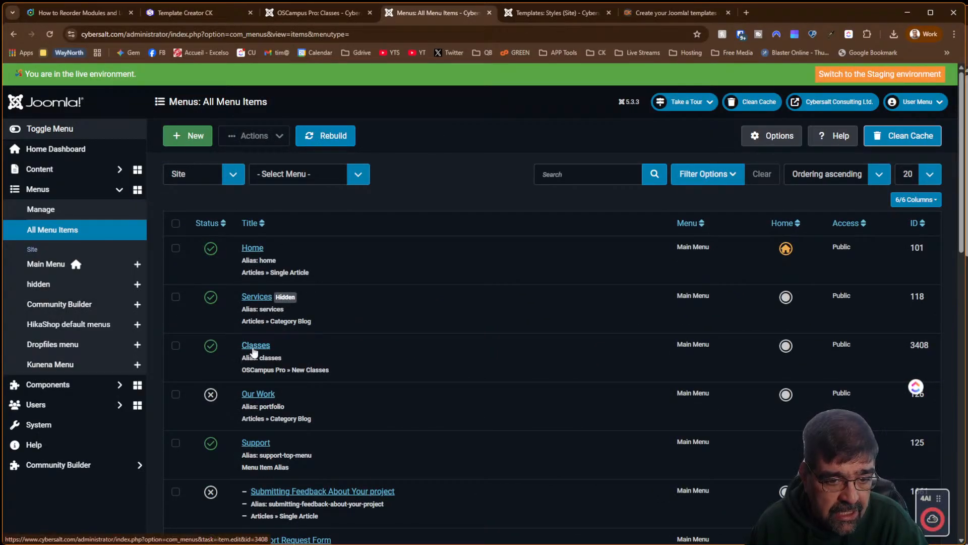
pyautogui.rightClick(254, 346)
pyautogui.click(283, 353)
# Leave the Classes item's Template Style at - Use Default - and view its Parameters tab
pyautogui.click(527, 20)
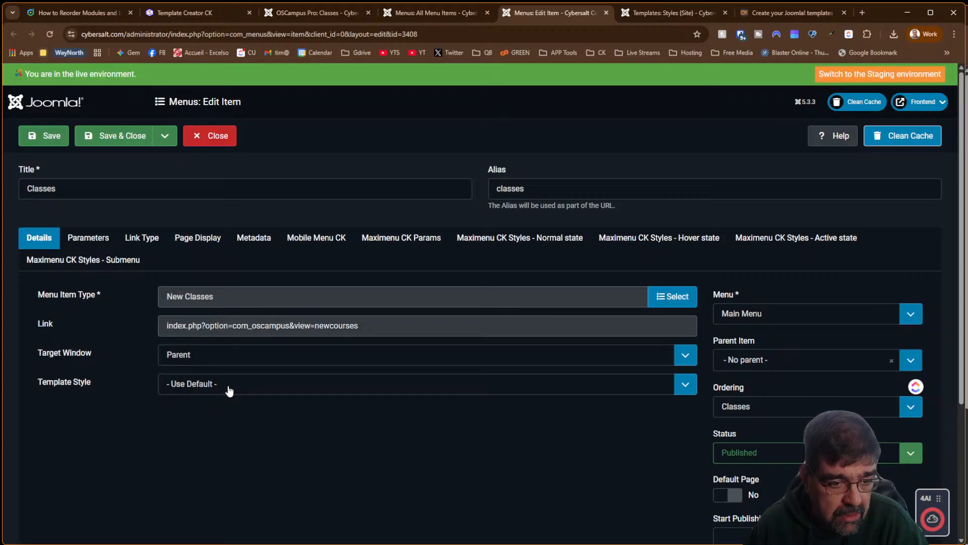
pyautogui.click(189, 388)
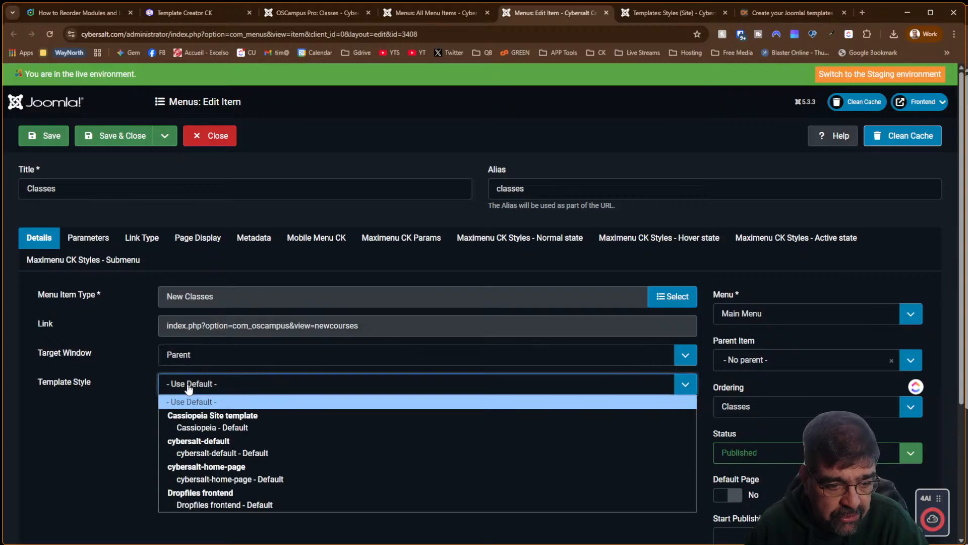
pyautogui.click(189, 389)
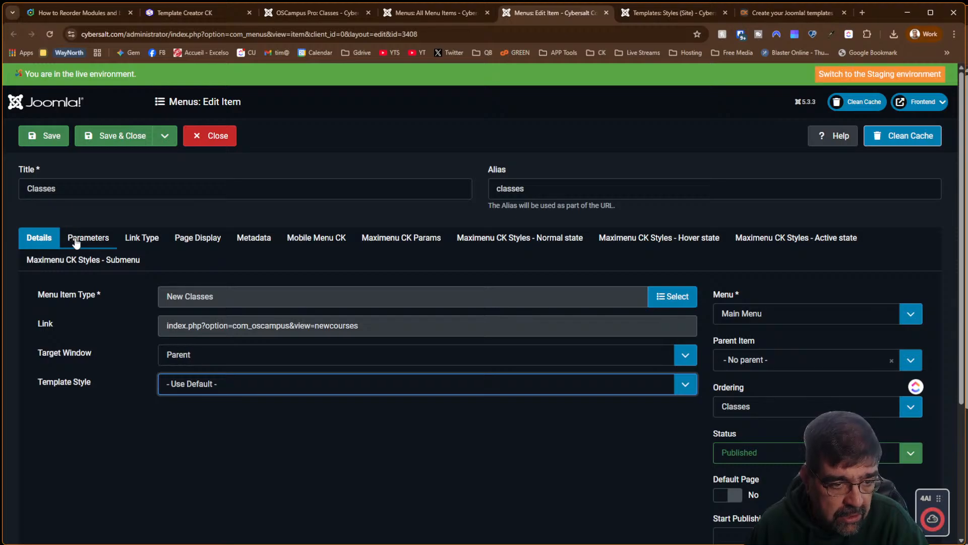
pyautogui.scroll(-4, 475, 373)
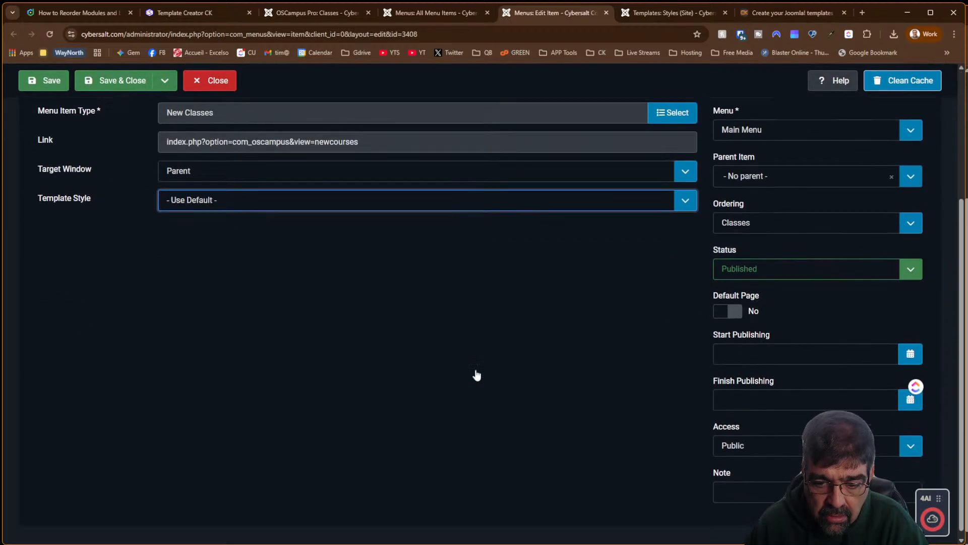
pyautogui.scroll(4, 476, 374)
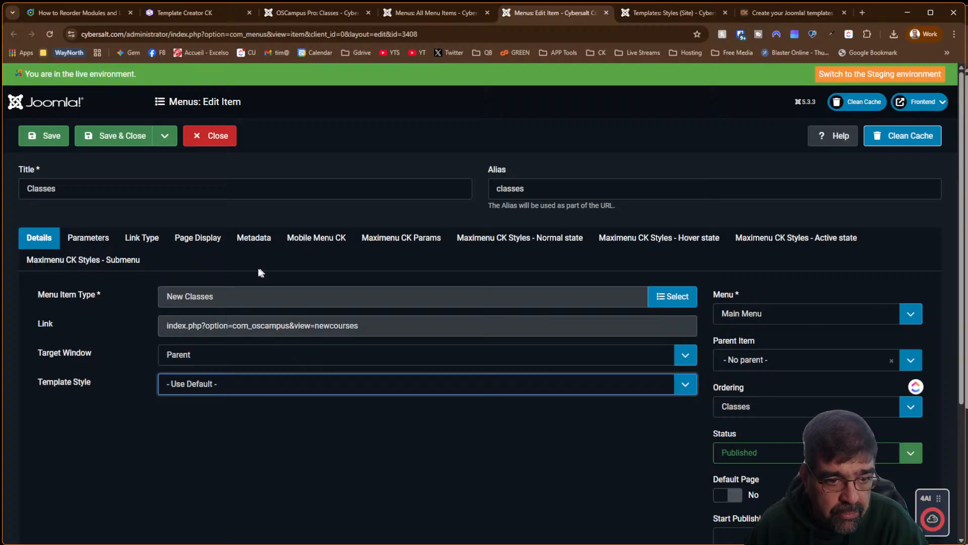
pyautogui.click(80, 239)
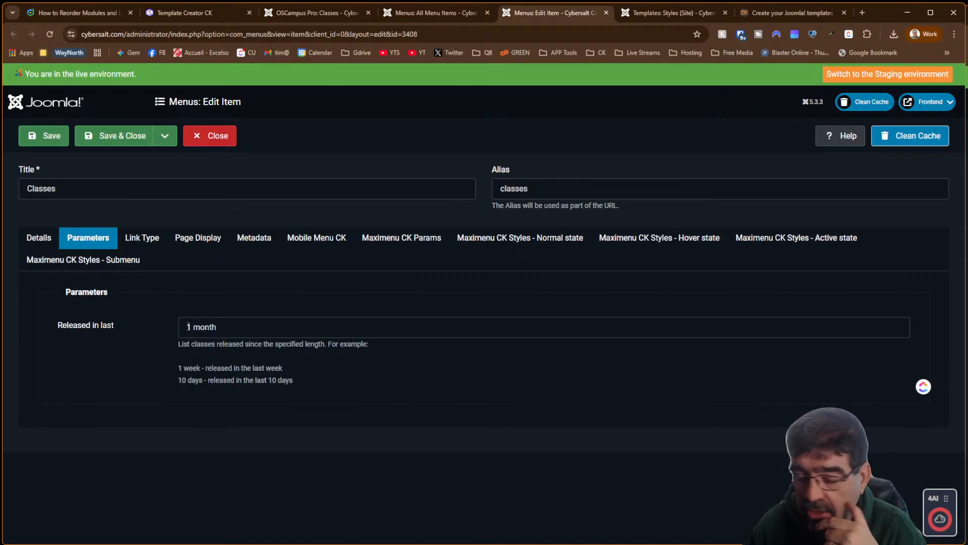
# Review the Classes item's Link Type, Page Display, Metadata and Mobile Menu CK settings
pyautogui.click(134, 236)
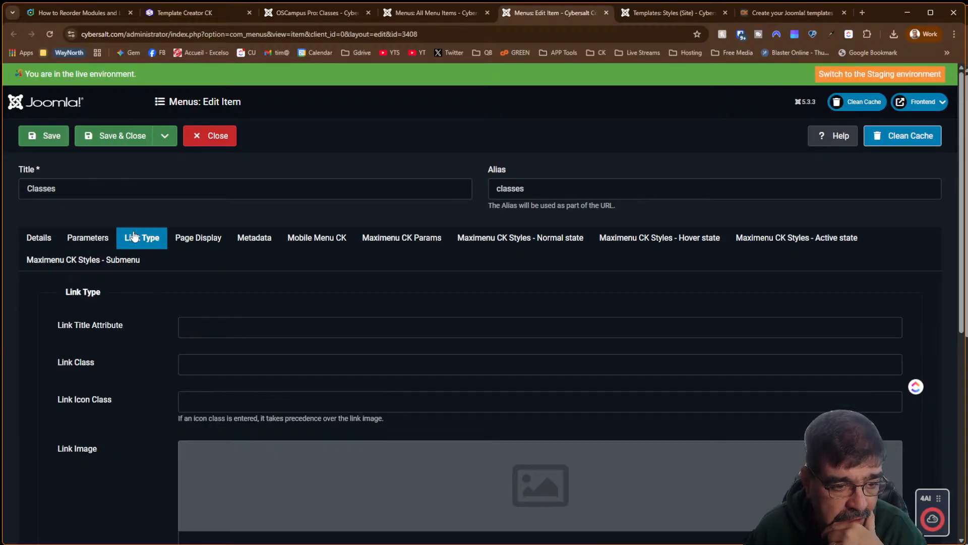
pyautogui.scroll(-5, 130, 259)
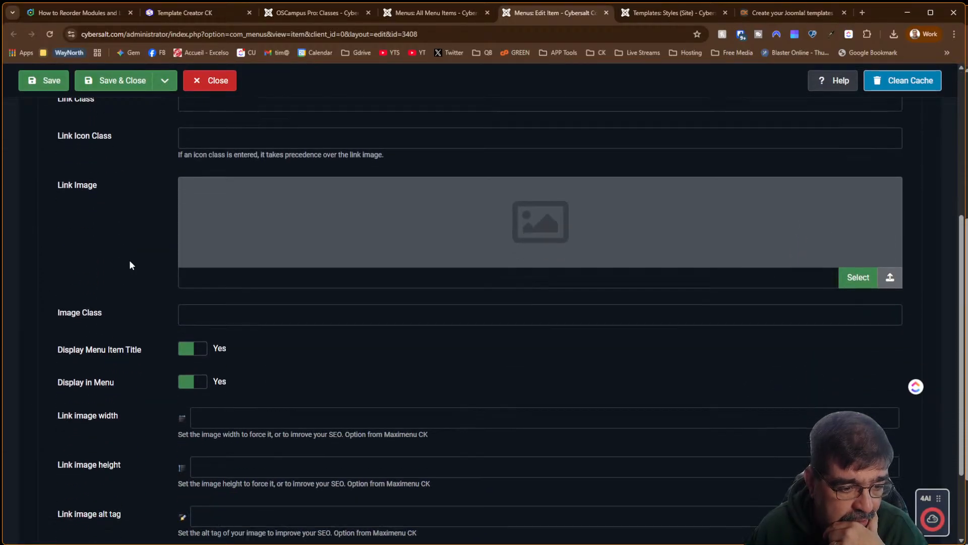
pyautogui.scroll(-2, 129, 265)
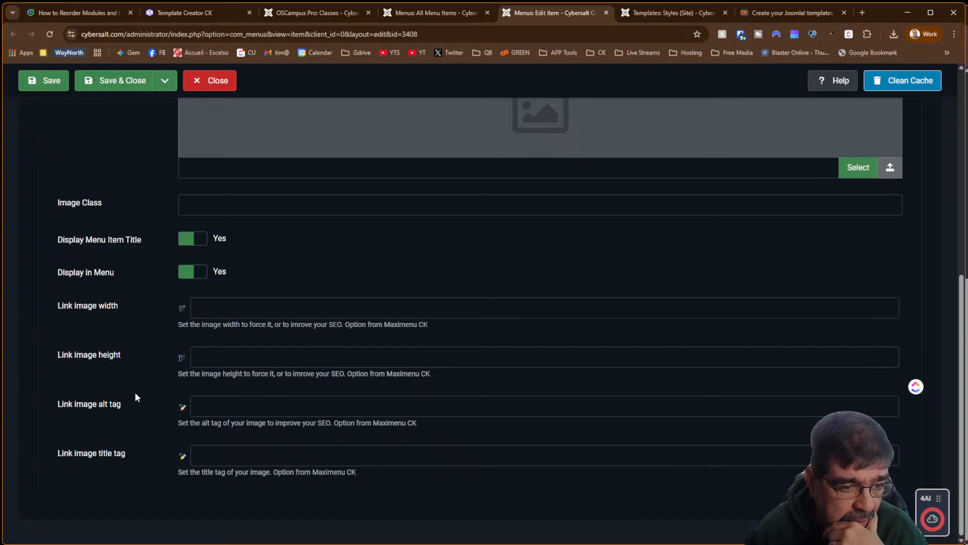
pyautogui.scroll(7, 135, 397)
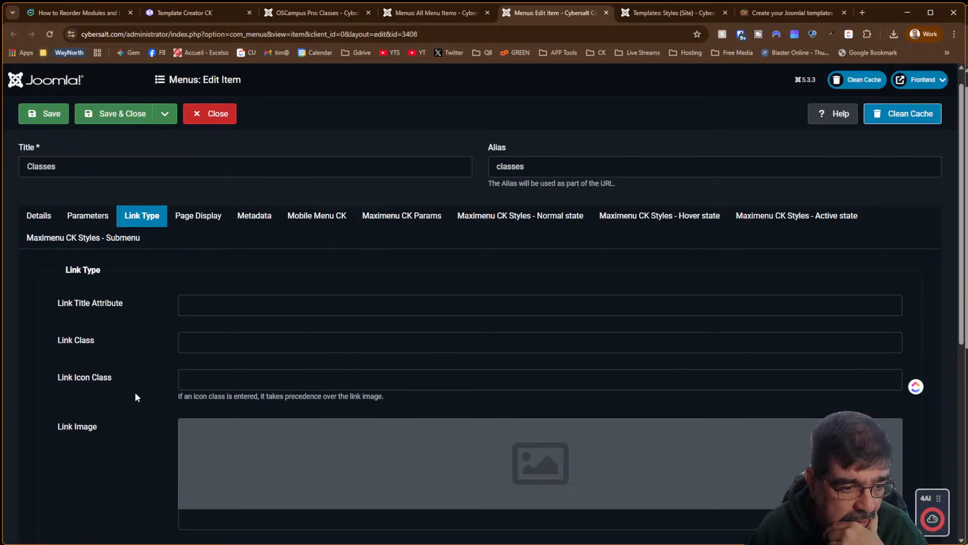
pyautogui.click(197, 217)
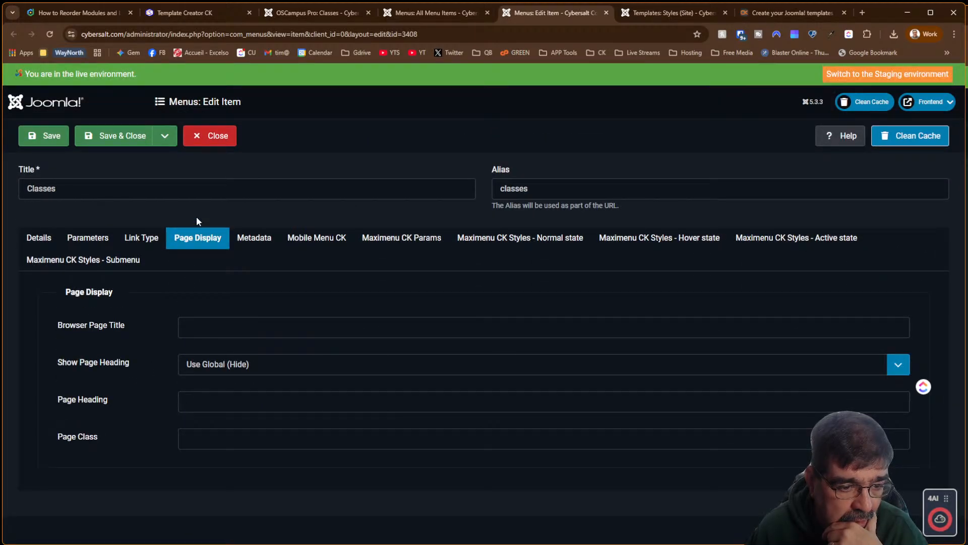
pyautogui.click(262, 241)
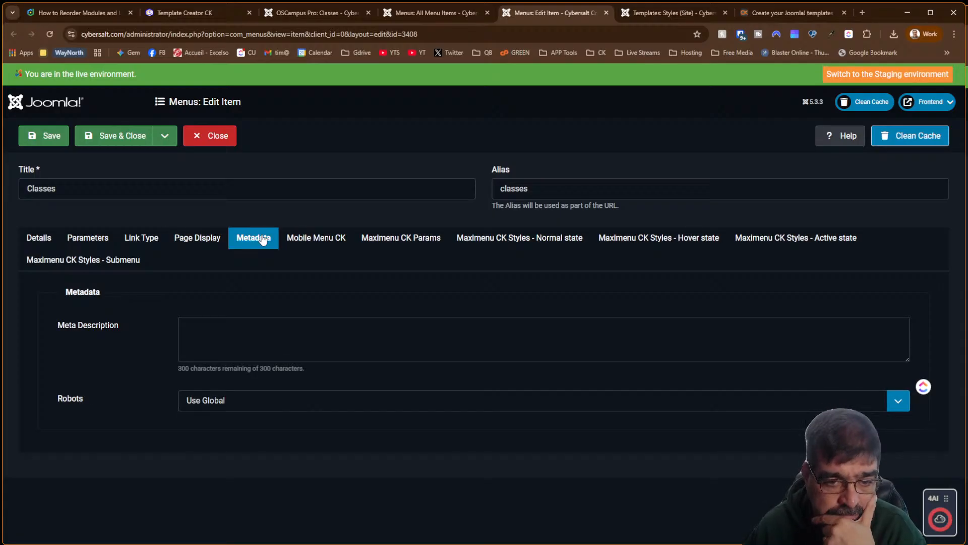
pyautogui.click(309, 242)
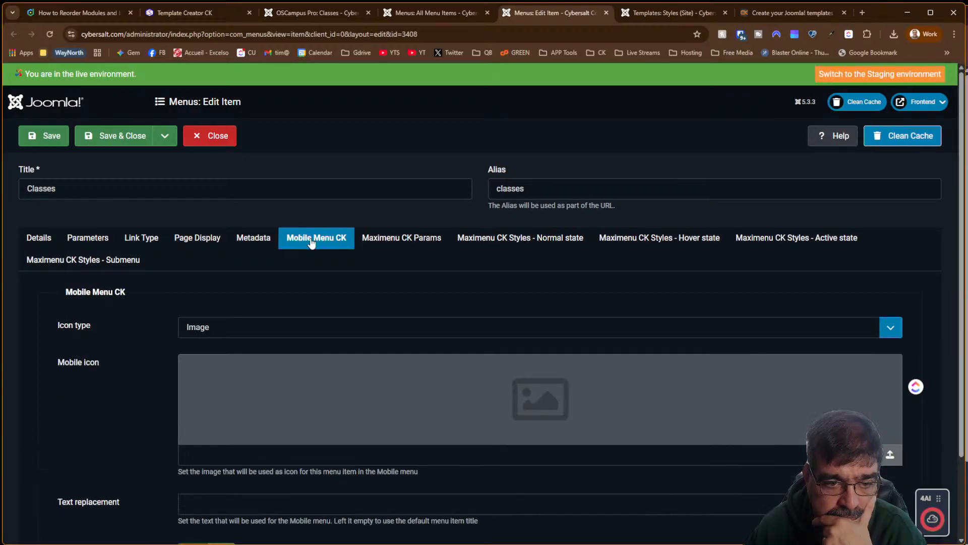
pyautogui.scroll(-2, 305, 340)
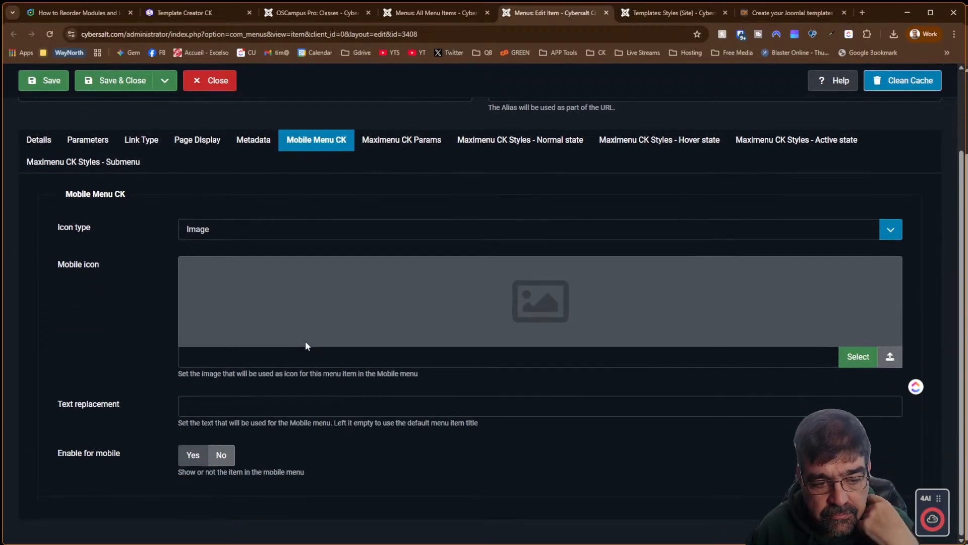
pyautogui.scroll(2, 305, 340)
# Review the Maximenu CK parameters, then return to Parameters and the Details tab
pyautogui.click(395, 244)
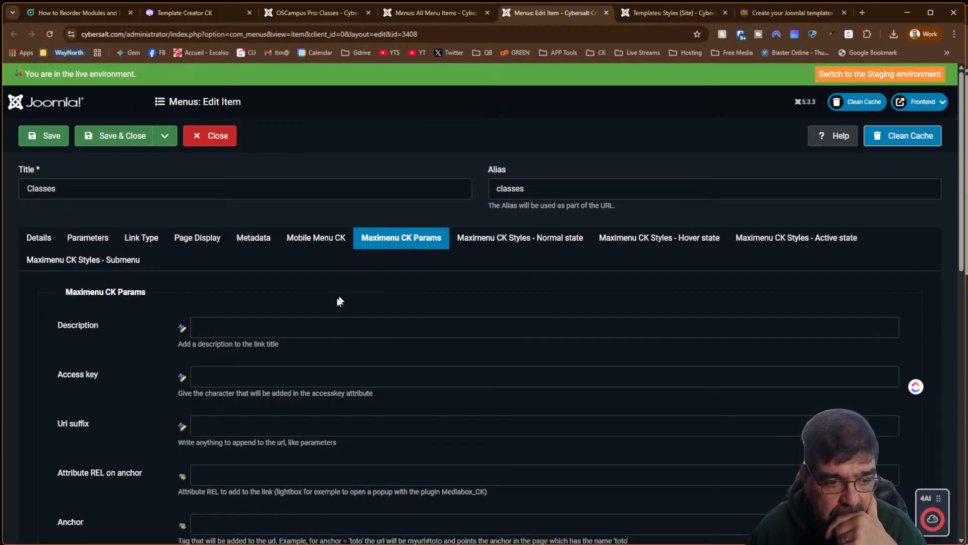
pyautogui.scroll(-1, 318, 311)
pyautogui.scroll(-12, 318, 306)
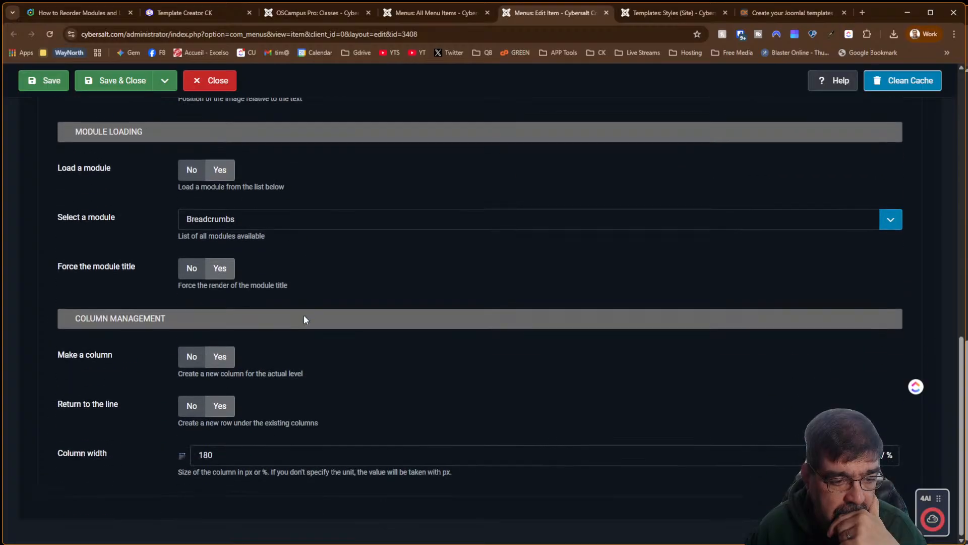
pyautogui.scroll(13, 304, 315)
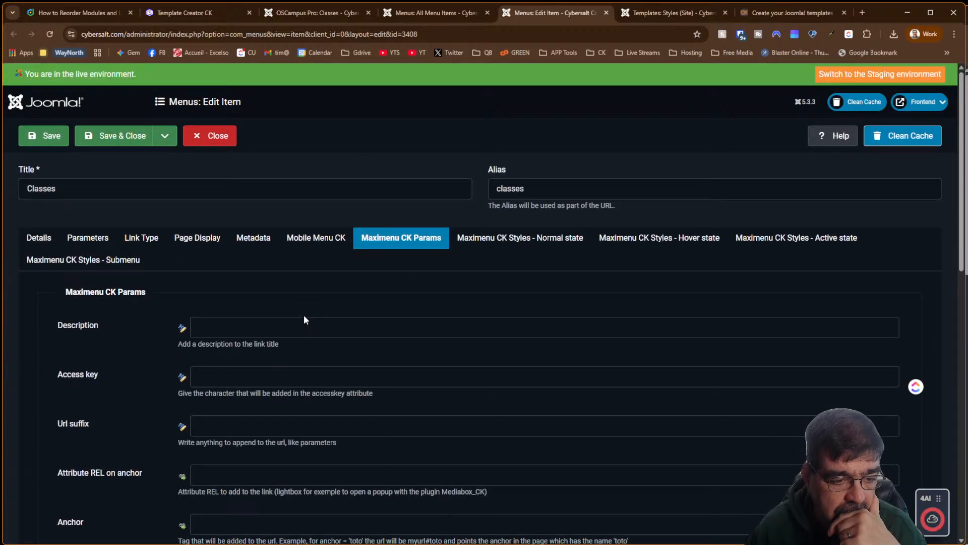
pyautogui.click(78, 240)
pyautogui.click(42, 243)
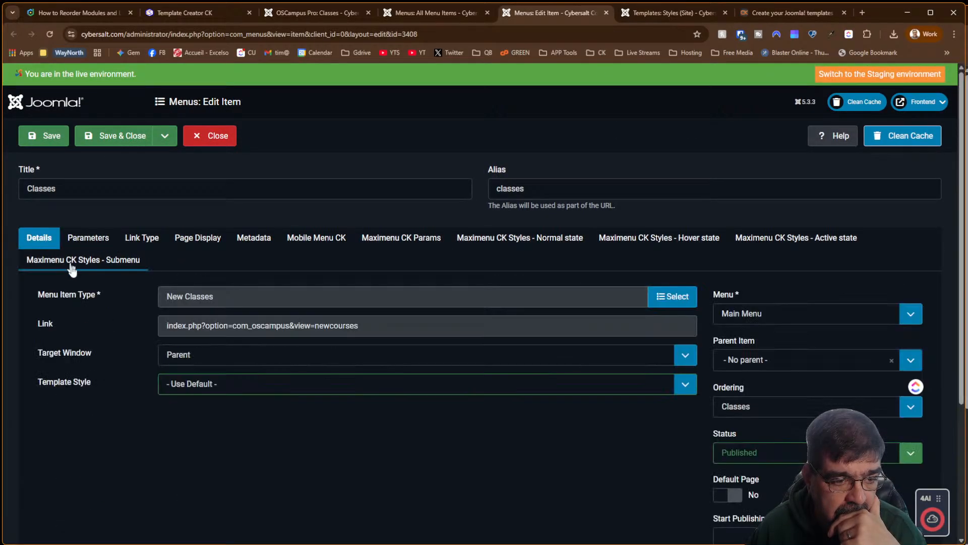
pyautogui.scroll(-4, 532, 408)
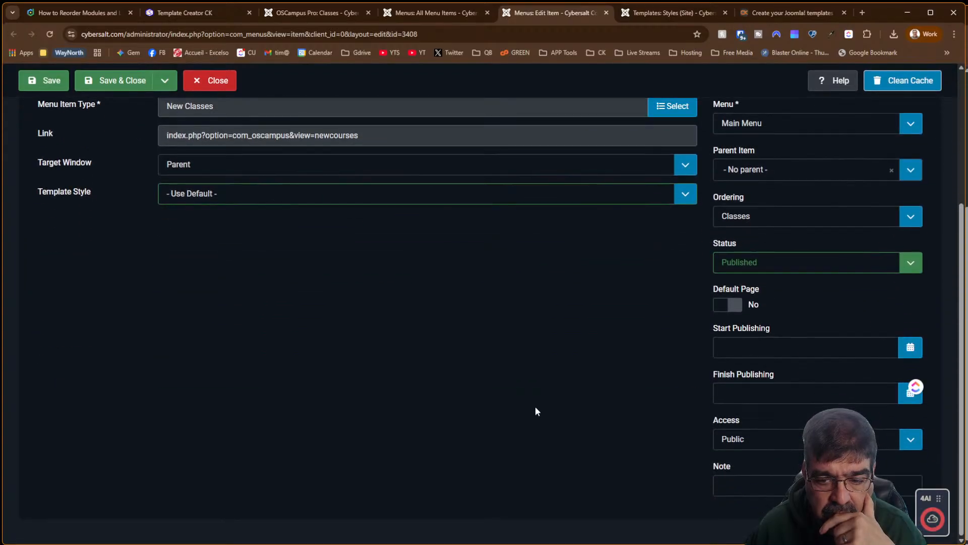
pyautogui.scroll(4, 534, 406)
# Set the Classes menu item's template style to cybersalt-default - Default and save it
pyautogui.click(318, 389)
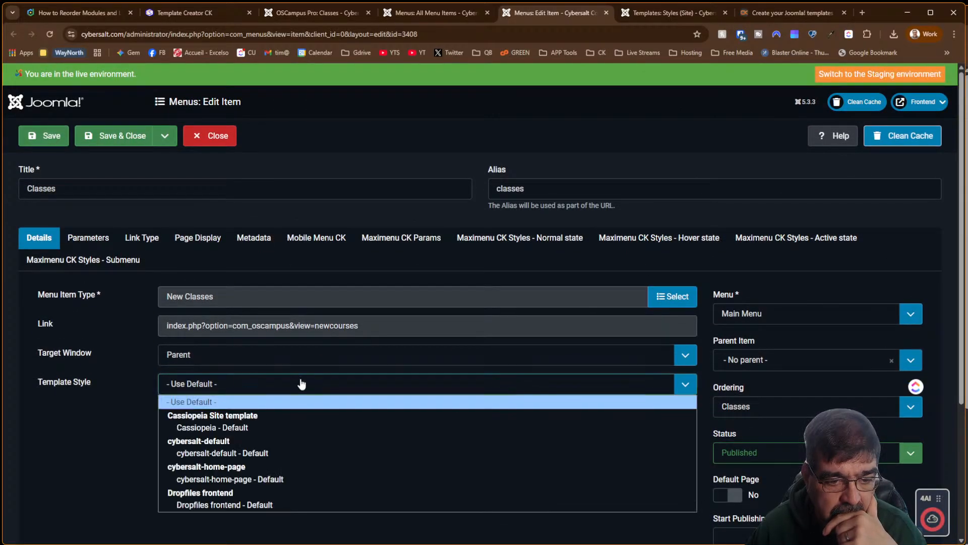
pyautogui.click(263, 453)
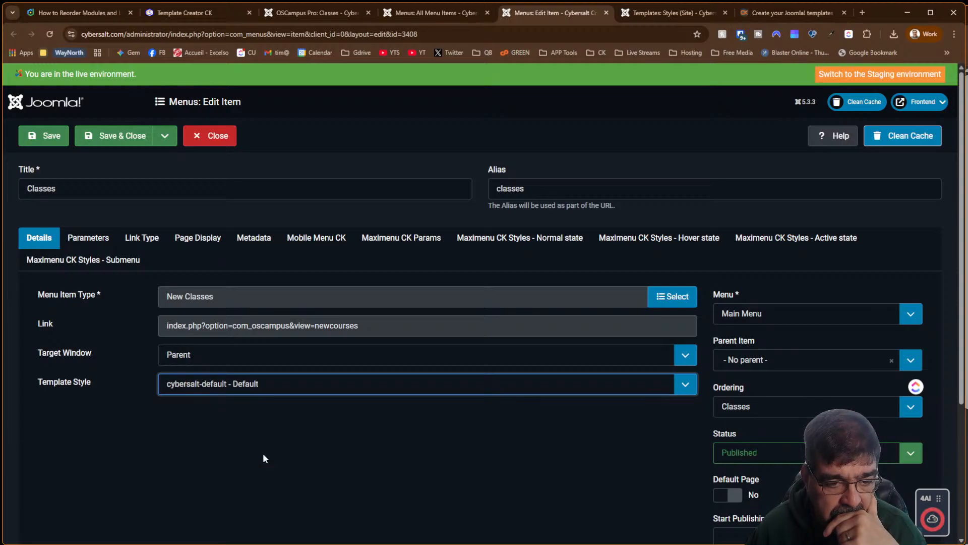
pyautogui.click(22, 137)
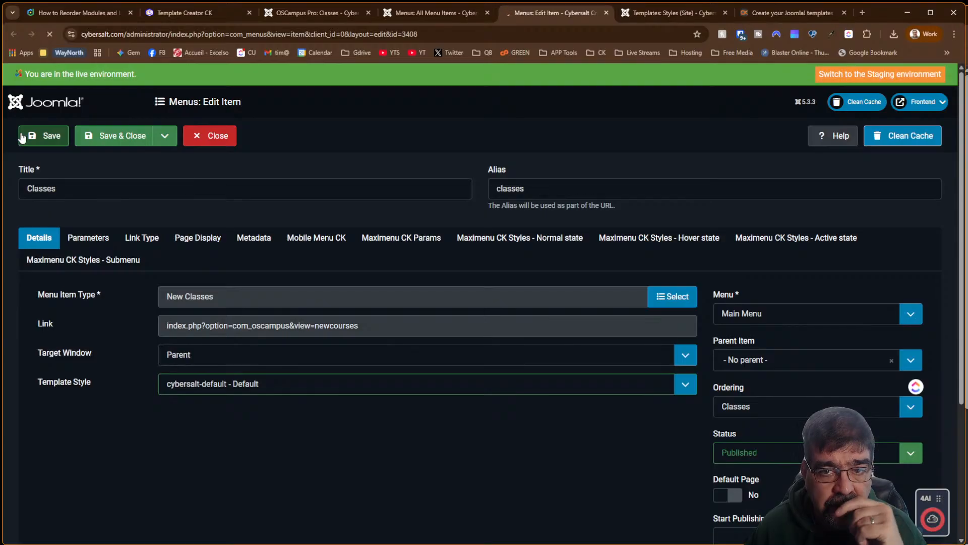
pyautogui.click(333, 12)
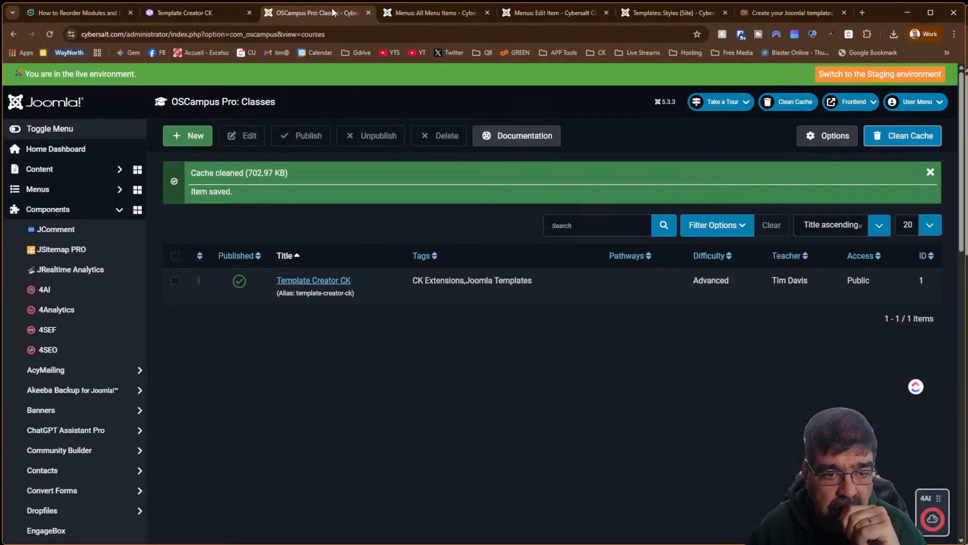
# Reload the Template Creator CK course page on the site with F5, then return to All Menu Items
pyautogui.click(197, 13)
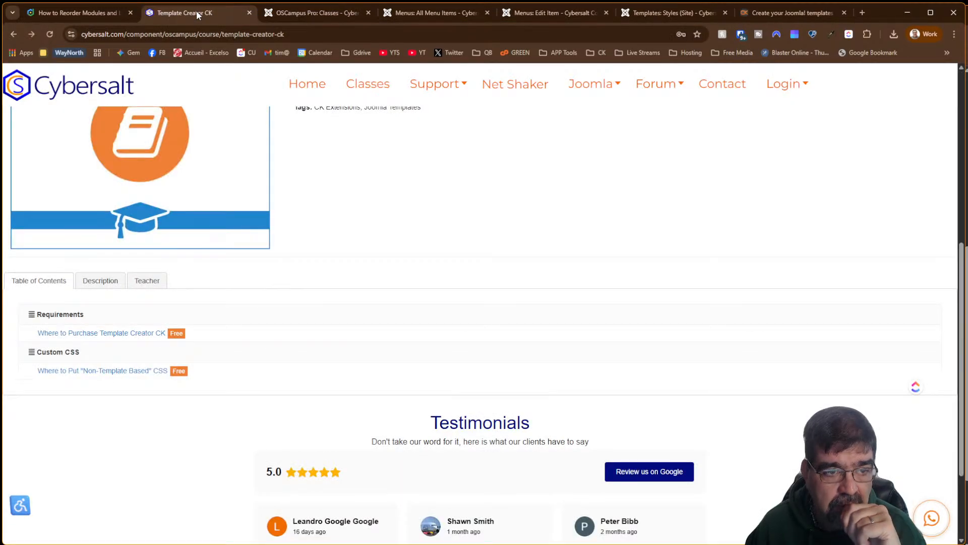
pyautogui.press('F5')
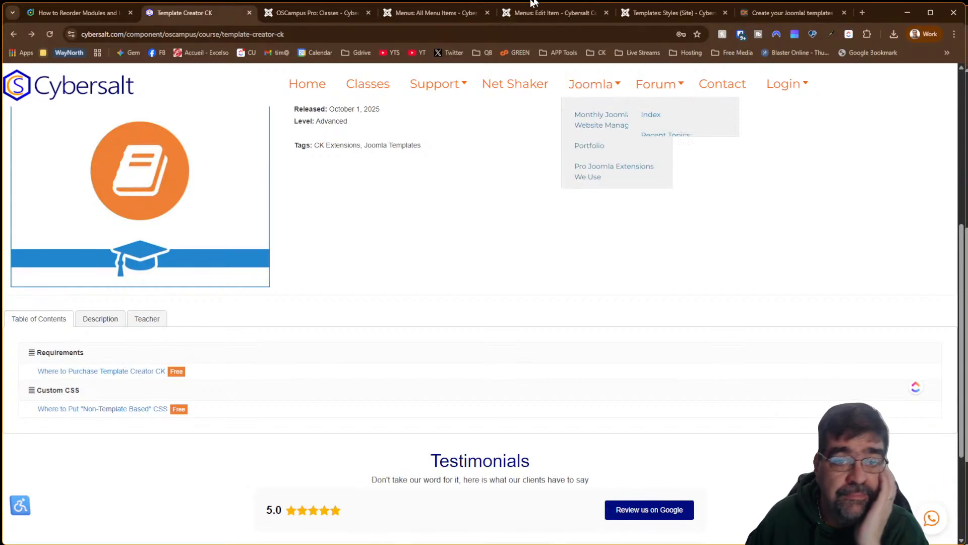
pyautogui.click(432, 15)
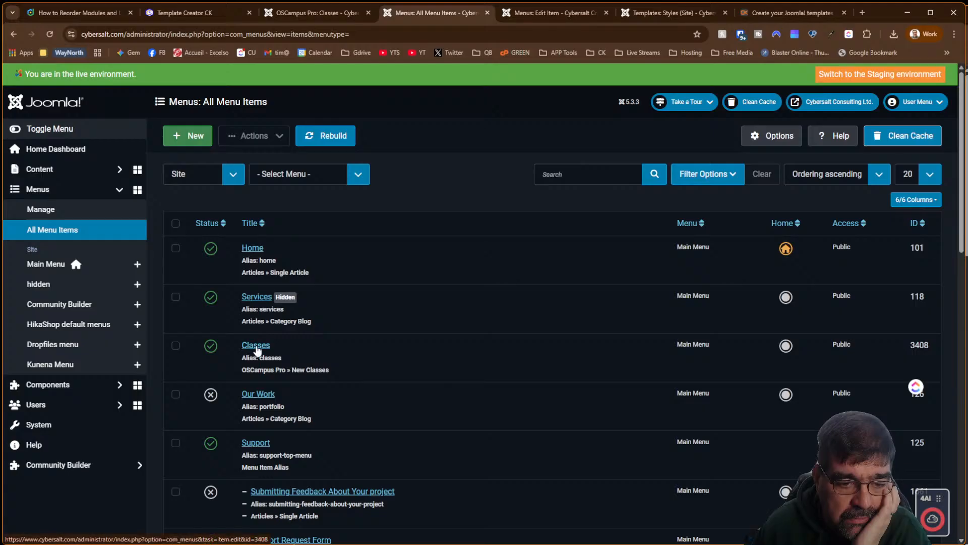
# Open the Classes item and review its Parameters, Link Type, Page Display, Metadata and Mobile Menu CK tabs
pyautogui.click(256, 346)
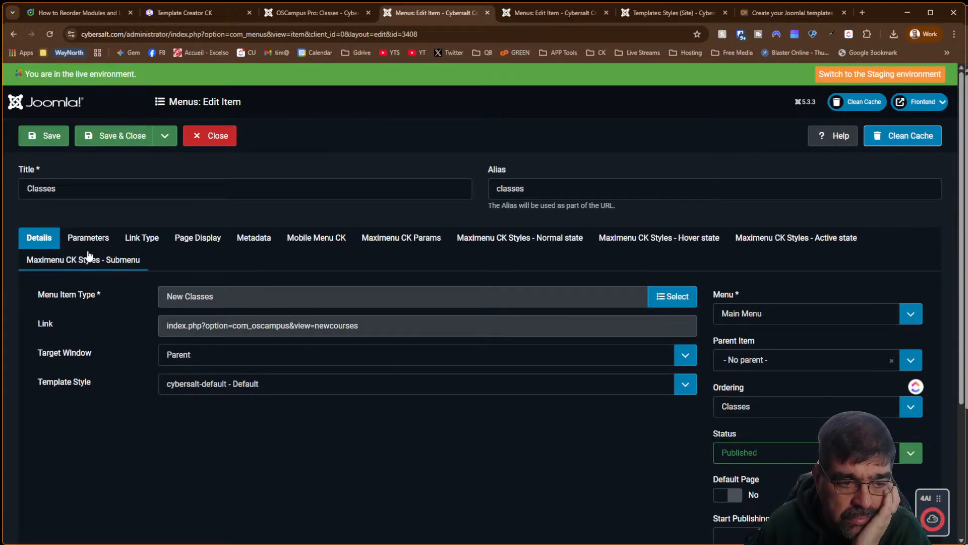
pyautogui.scroll(-4, 527, 391)
pyautogui.scroll(4, 527, 387)
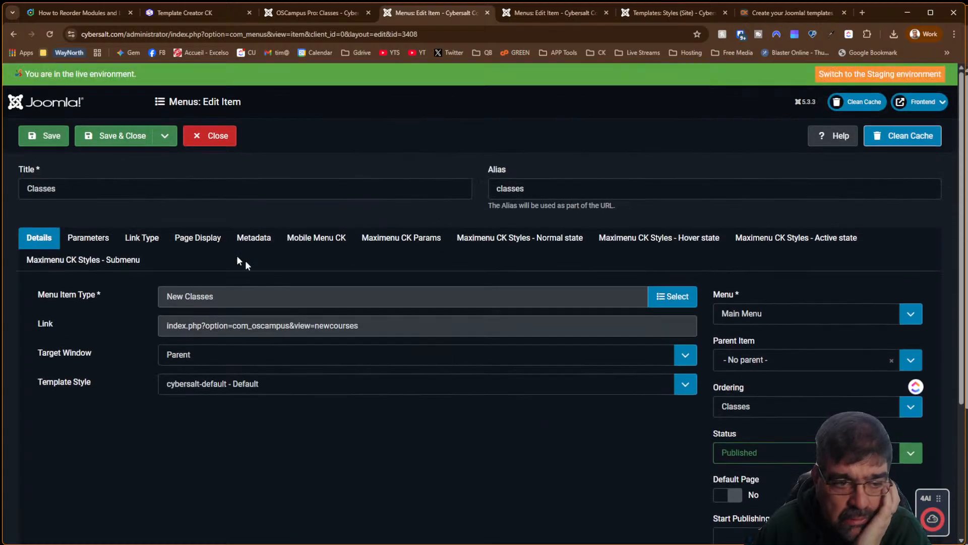
pyautogui.click(89, 238)
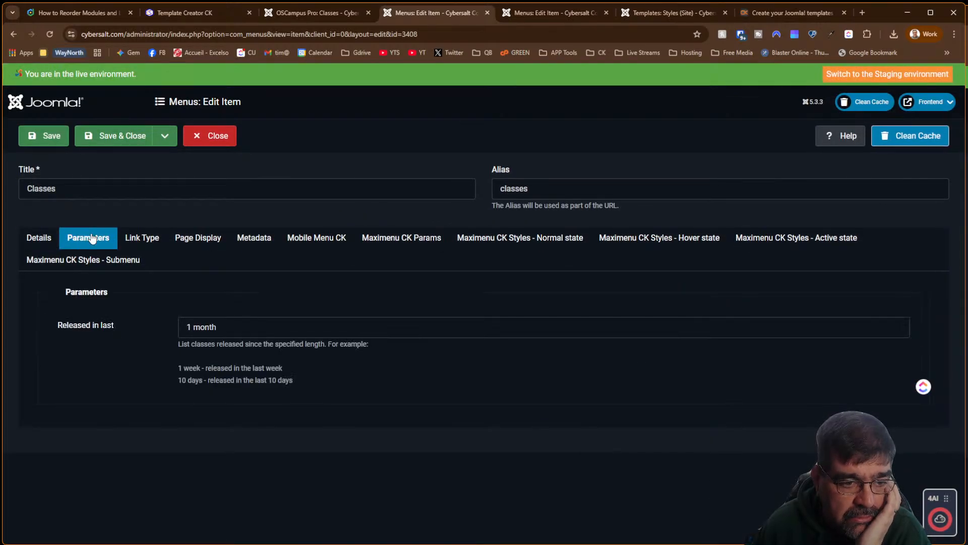
pyautogui.click(148, 246)
pyautogui.scroll(-2, 136, 286)
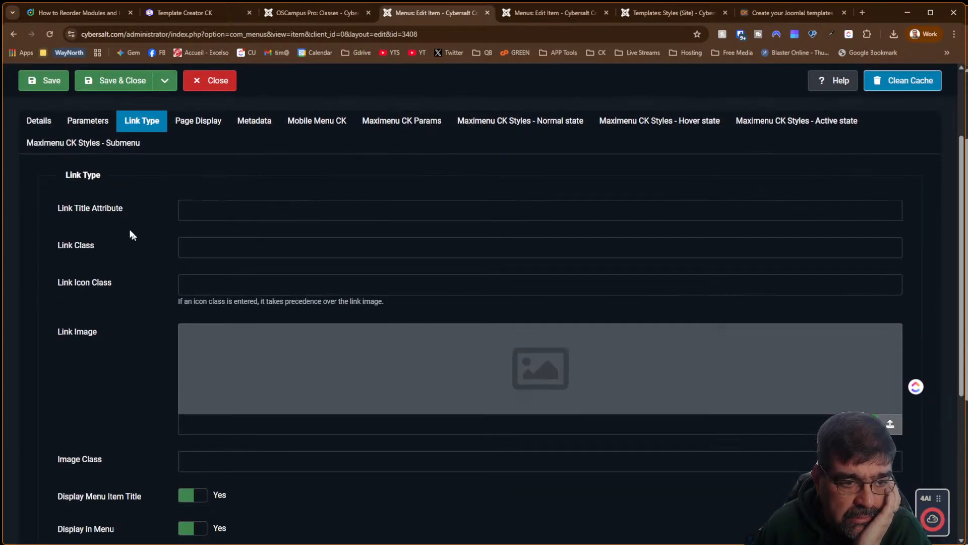
pyautogui.scroll(-5, 127, 253)
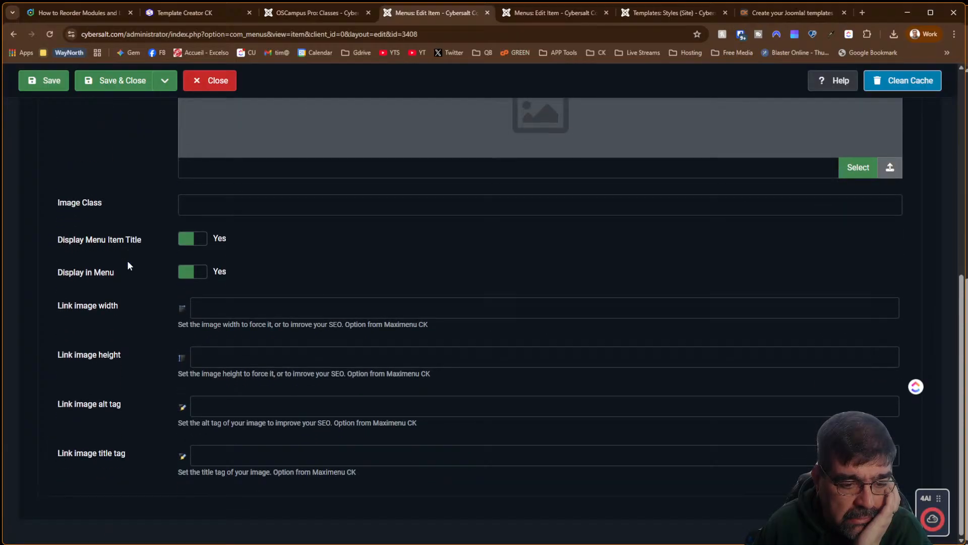
pyautogui.scroll(7, 127, 260)
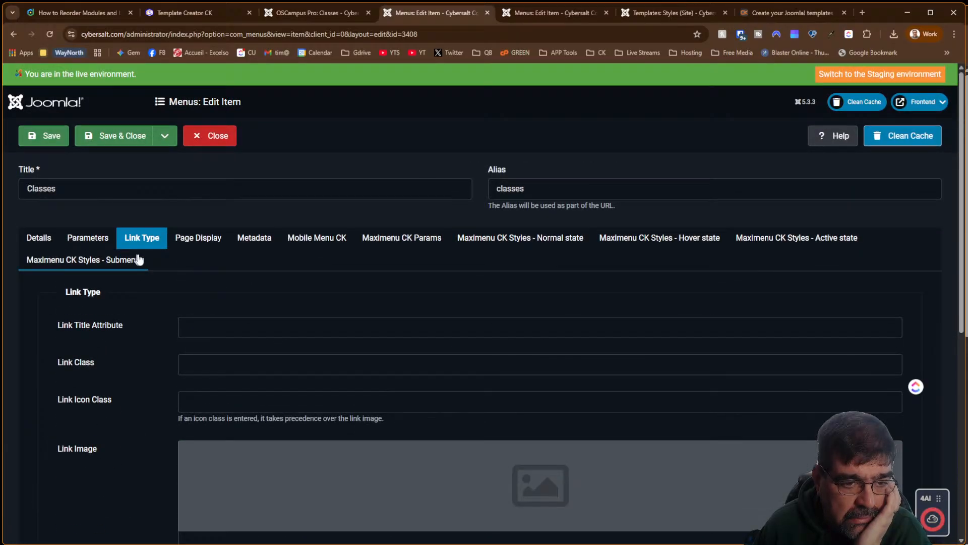
pyautogui.click(186, 246)
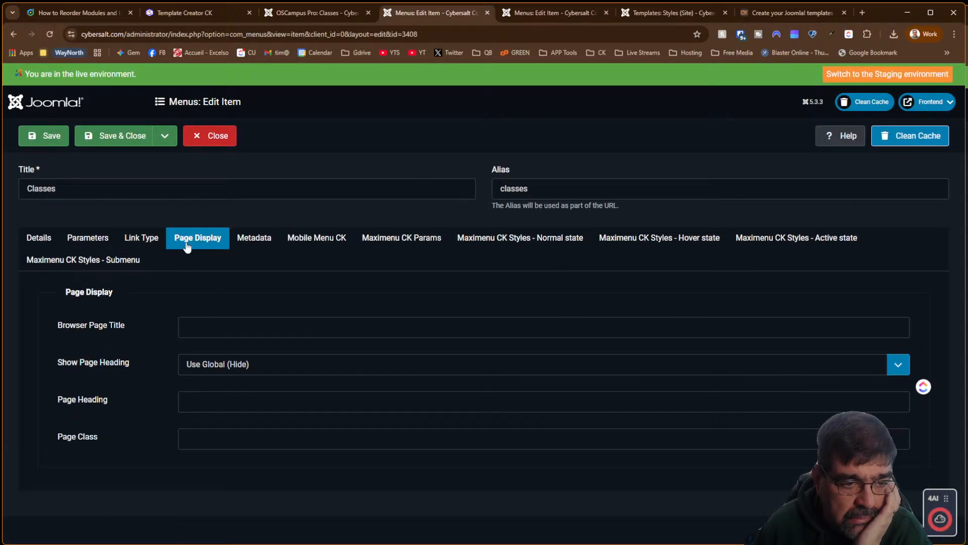
pyautogui.click(250, 235)
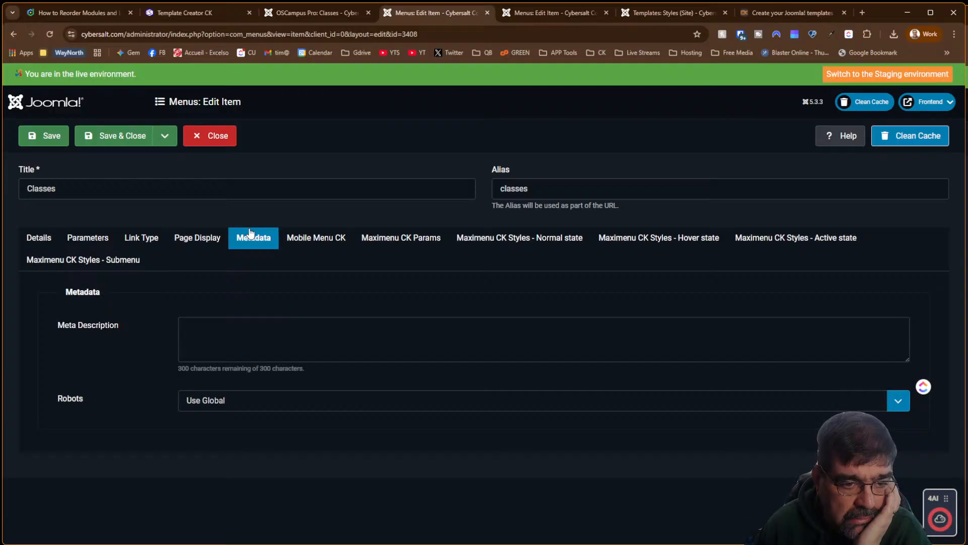
pyautogui.click(326, 242)
pyautogui.scroll(-2, 351, 298)
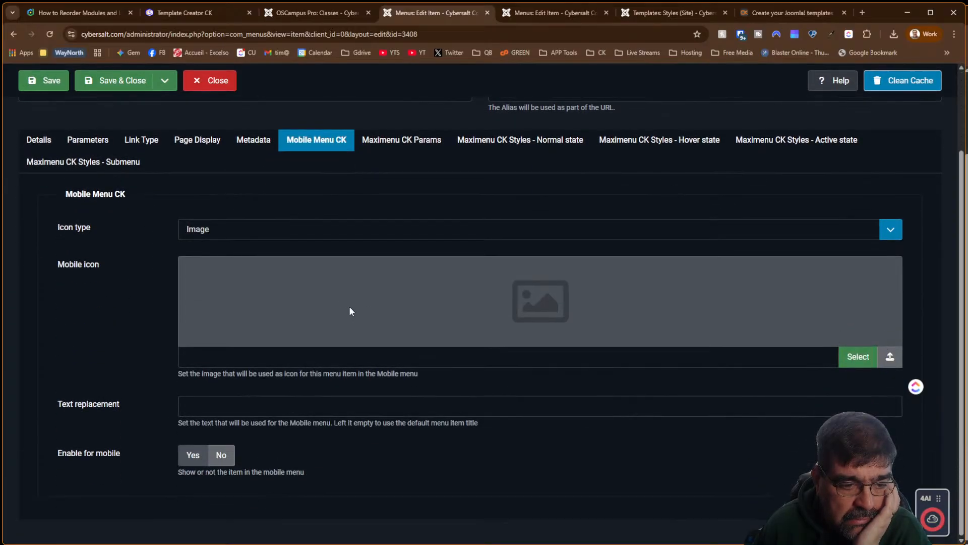
# Review the Maximenu CK parameters and their normal-state styles
pyautogui.click(399, 145)
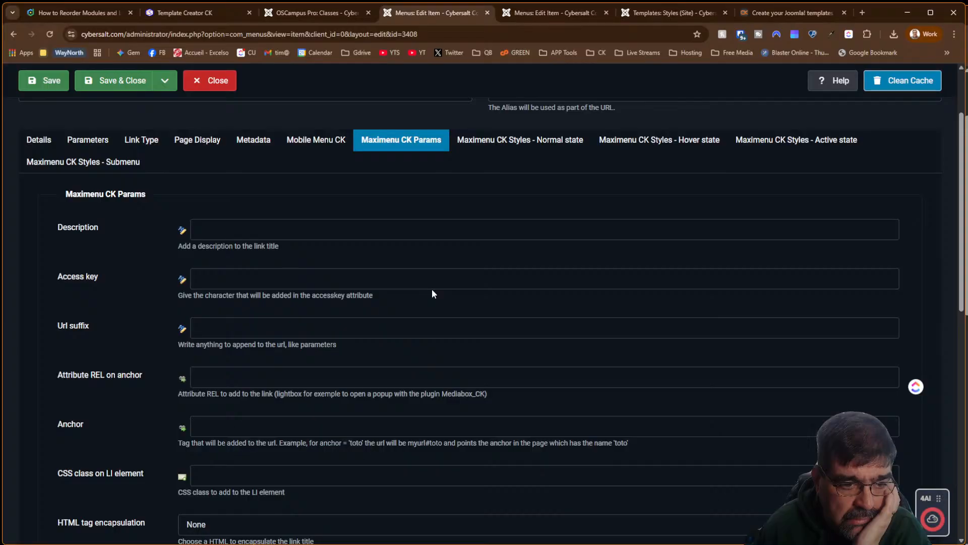
pyautogui.scroll(-10, 432, 294)
pyautogui.scroll(6, 432, 294)
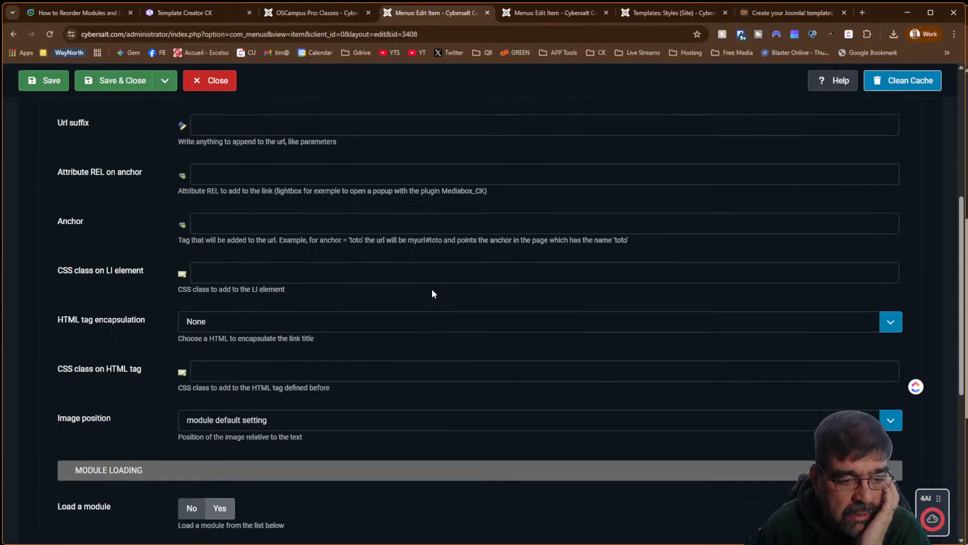
pyautogui.scroll(5, 432, 292)
pyautogui.click(487, 240)
pyautogui.scroll(-2, 451, 337)
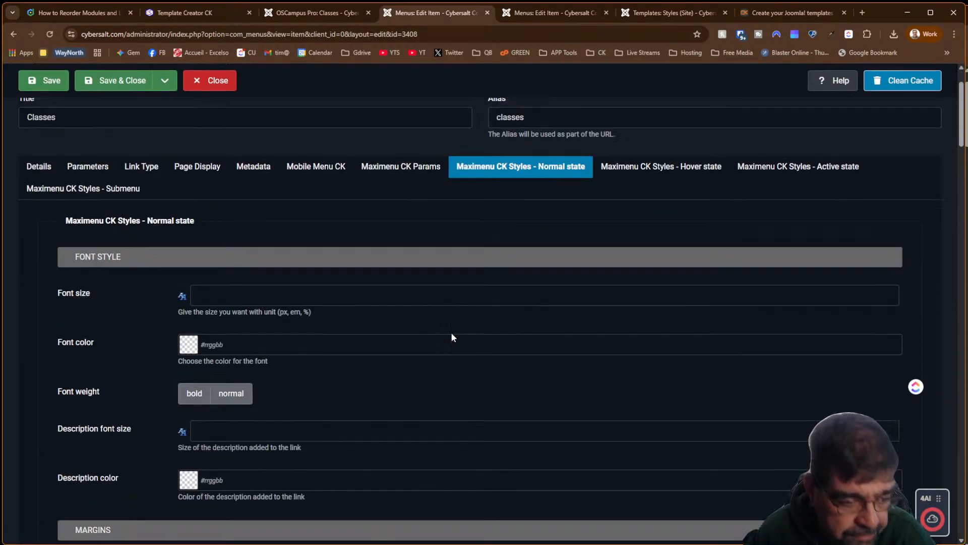
pyautogui.scroll(-18, 452, 337)
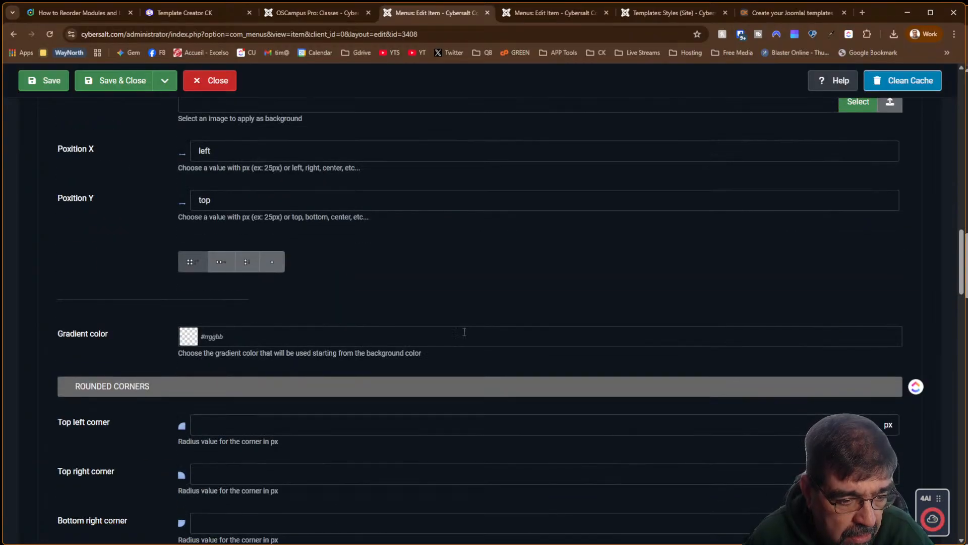
pyautogui.scroll(-7, 464, 331)
pyautogui.scroll(-20, 464, 335)
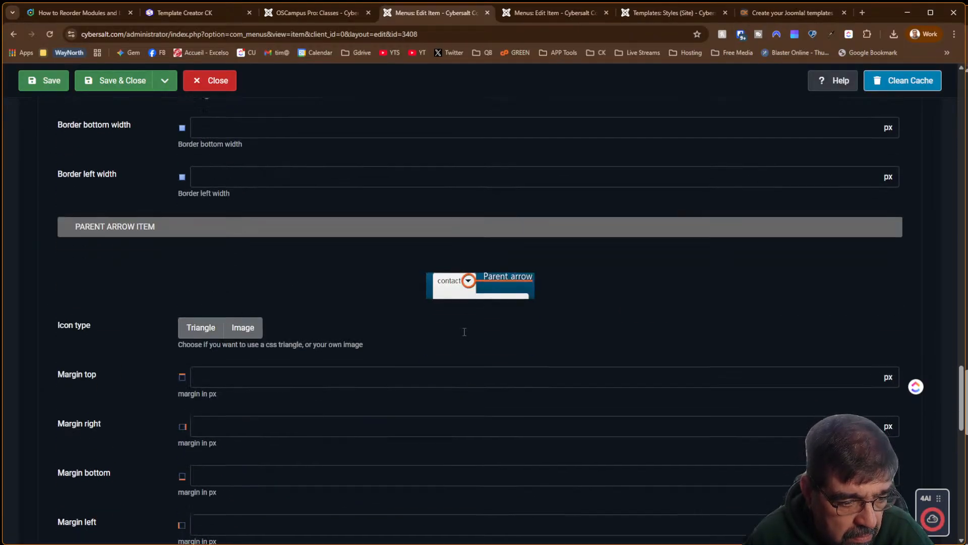
pyautogui.scroll(-4, 463, 336)
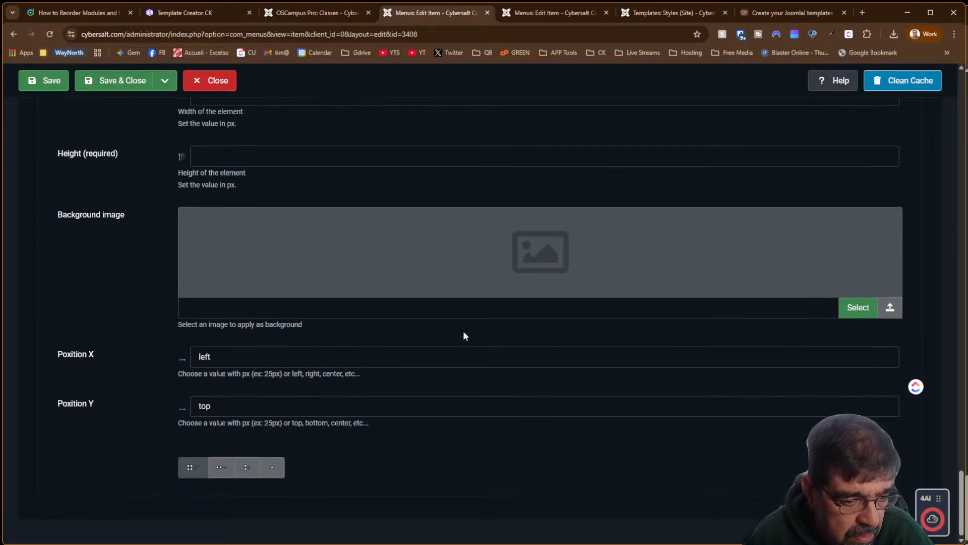
pyautogui.scroll(14, 650, 282)
pyautogui.scroll(20, 649, 283)
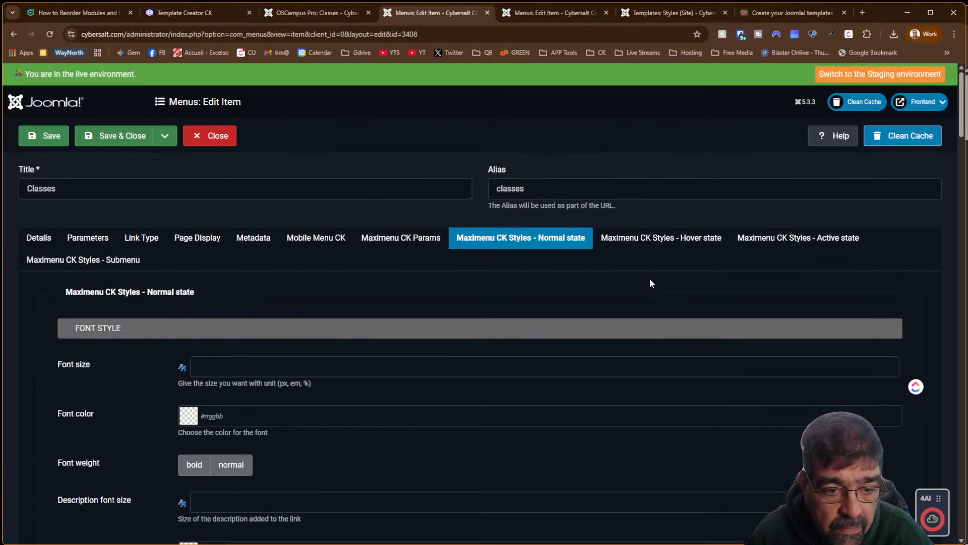
# Review the Maximenu hover, active and submenu styles, then return to the Details tab
pyautogui.click(639, 237)
pyautogui.scroll(-15, 486, 270)
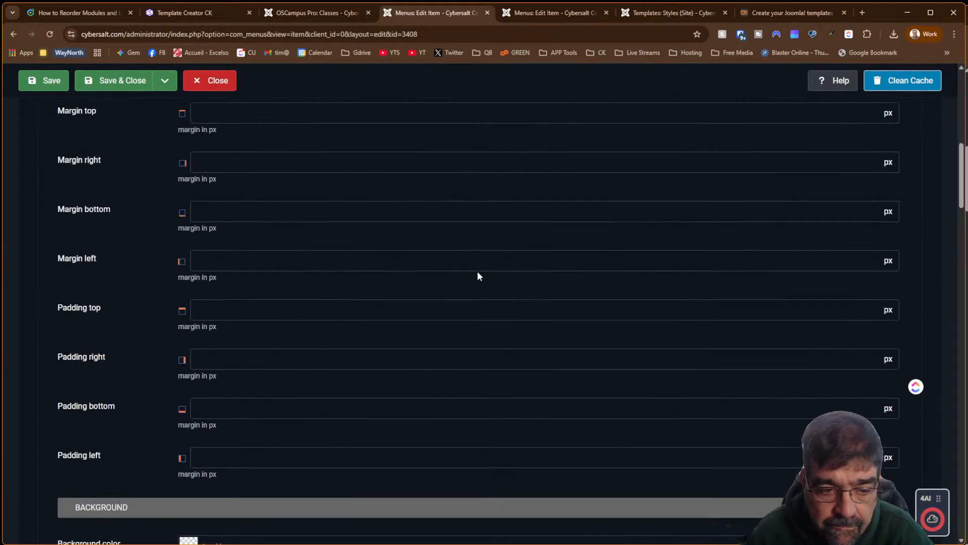
pyautogui.scroll(-5, 470, 284)
pyautogui.scroll(20, 469, 298)
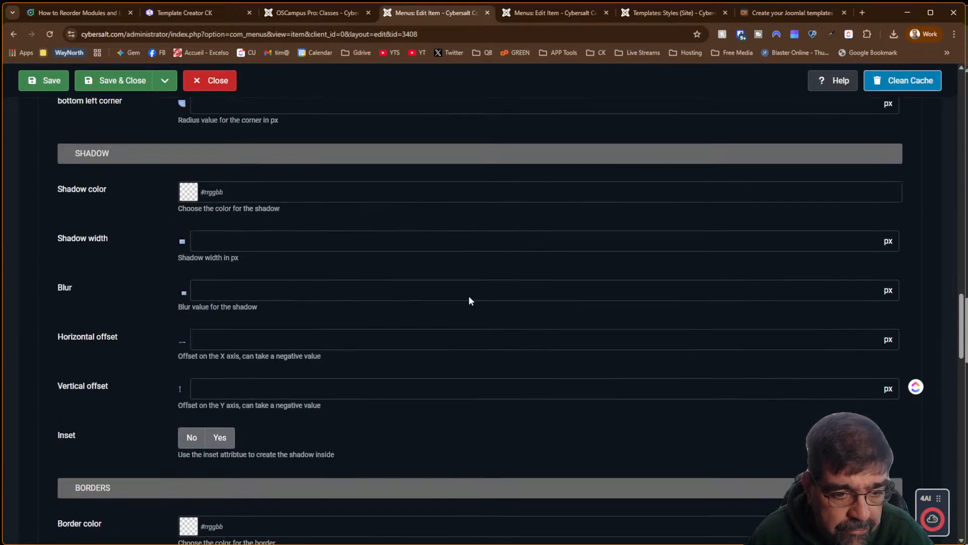
pyautogui.click(810, 241)
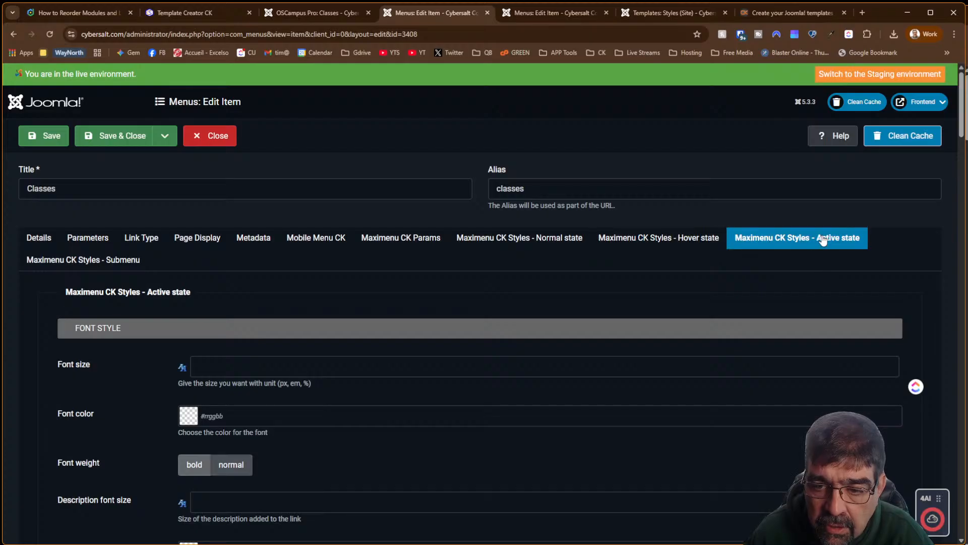
pyautogui.click(130, 258)
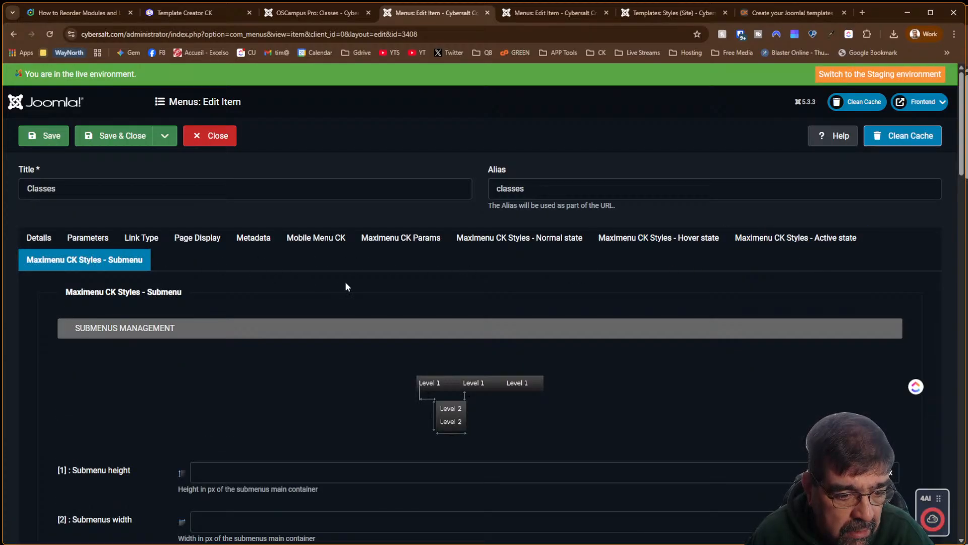
pyautogui.scroll(-10, 346, 287)
pyautogui.scroll(10, 346, 286)
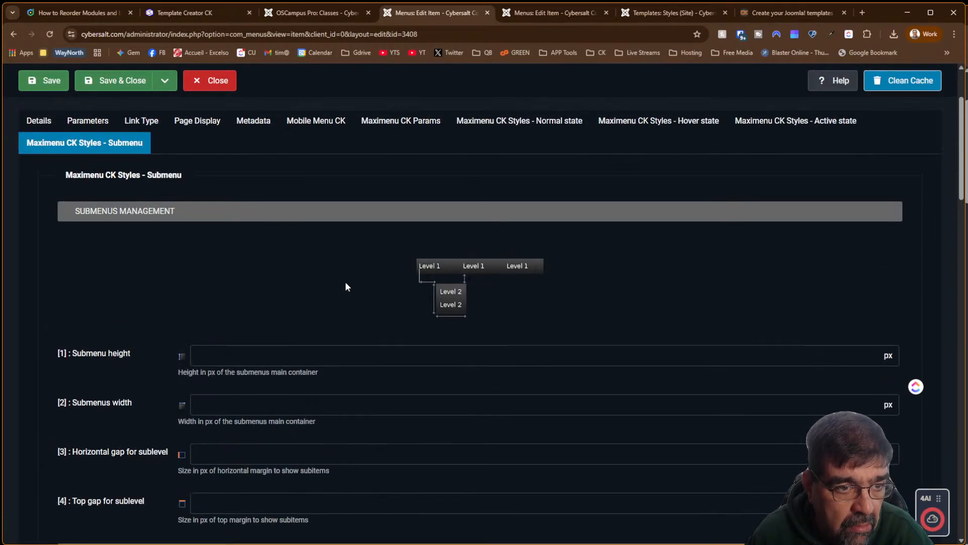
pyautogui.click(51, 236)
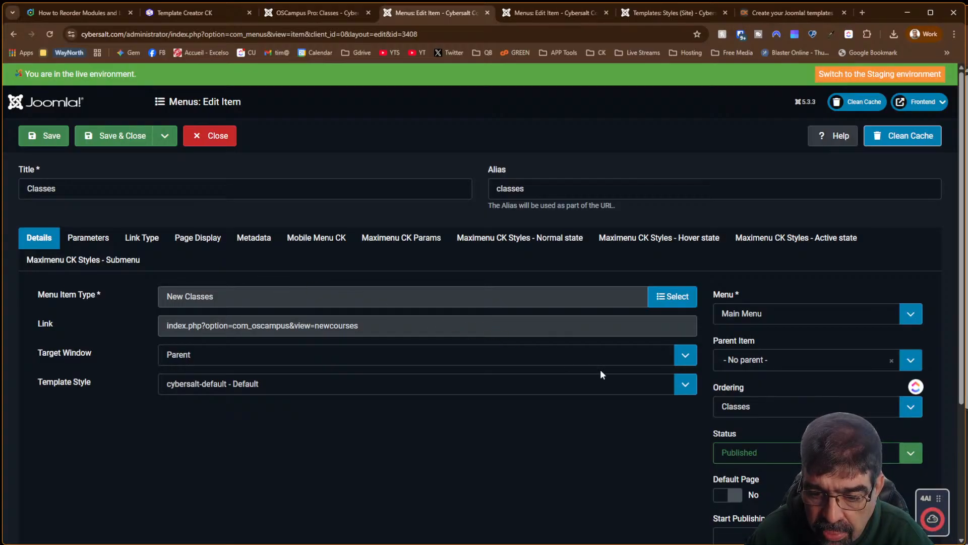
pyautogui.scroll(-2, 601, 374)
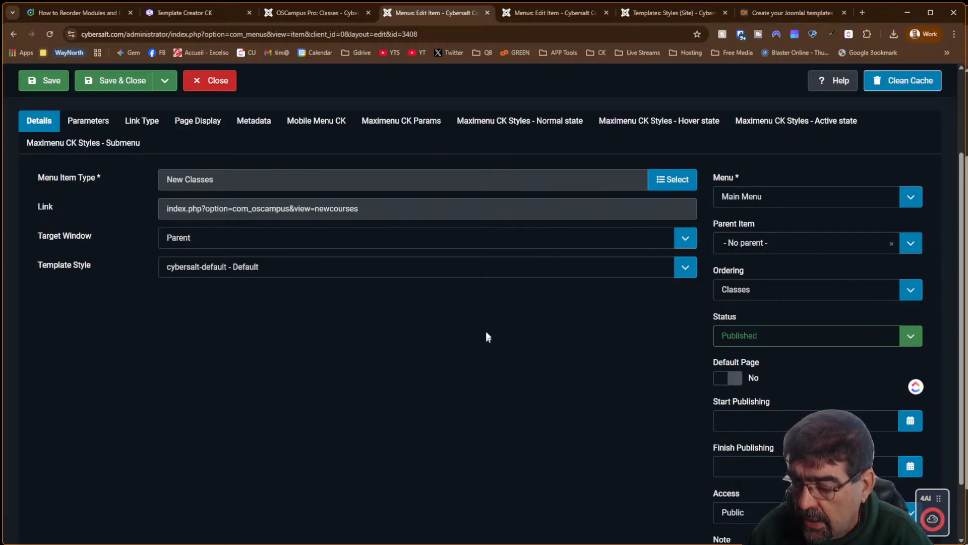
pyautogui.scroll(2, 489, 332)
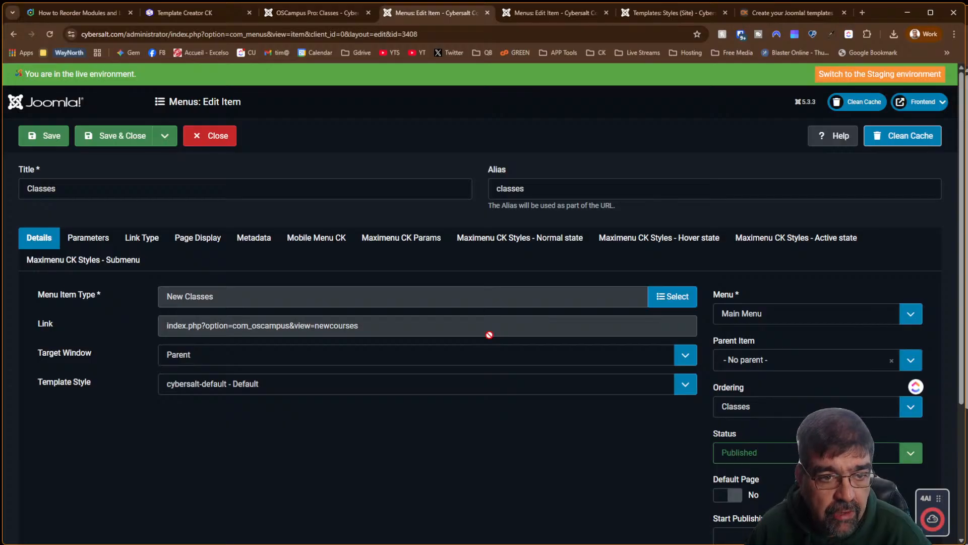
# Copy the Template Creator CK course page's address
pyautogui.click(289, 13)
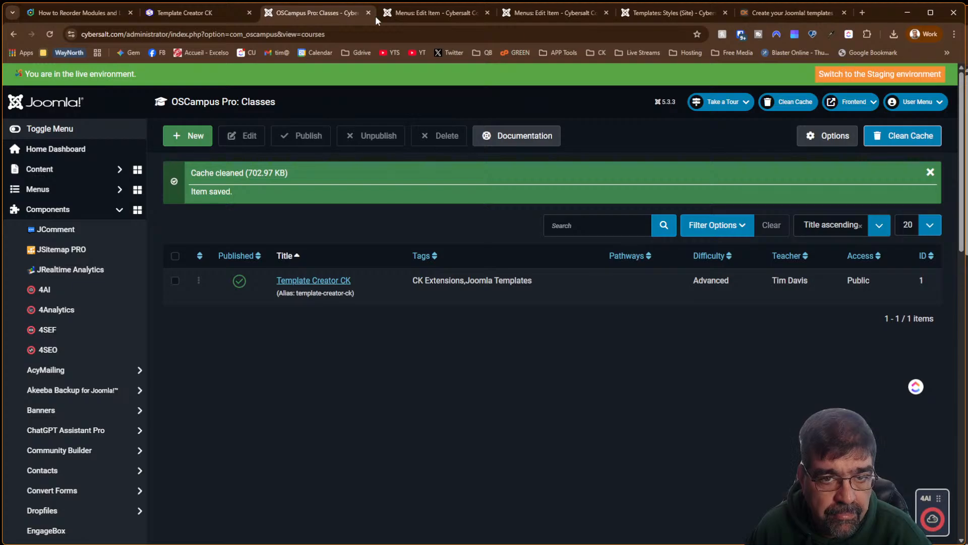
pyautogui.click(182, 14)
pyautogui.rightClick(196, 33)
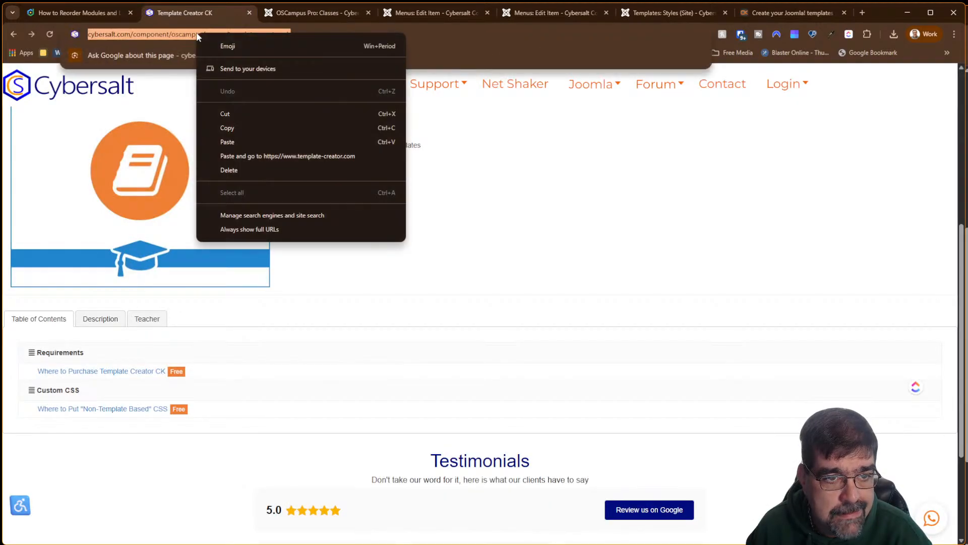
pyautogui.click(255, 126)
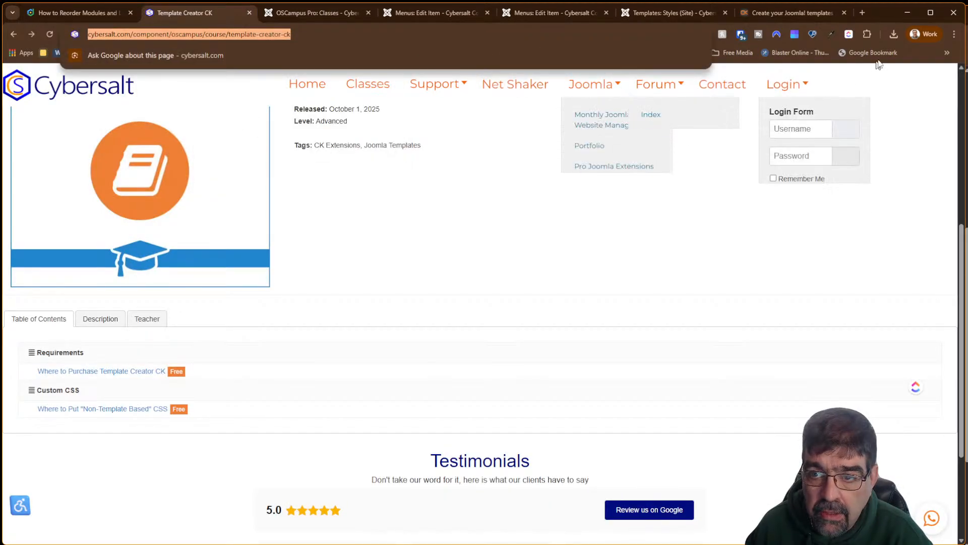
# Load the course page in an incognito window, review it as a visitor, then close the window
pyautogui.click(954, 34)
pyautogui.click(862, 89)
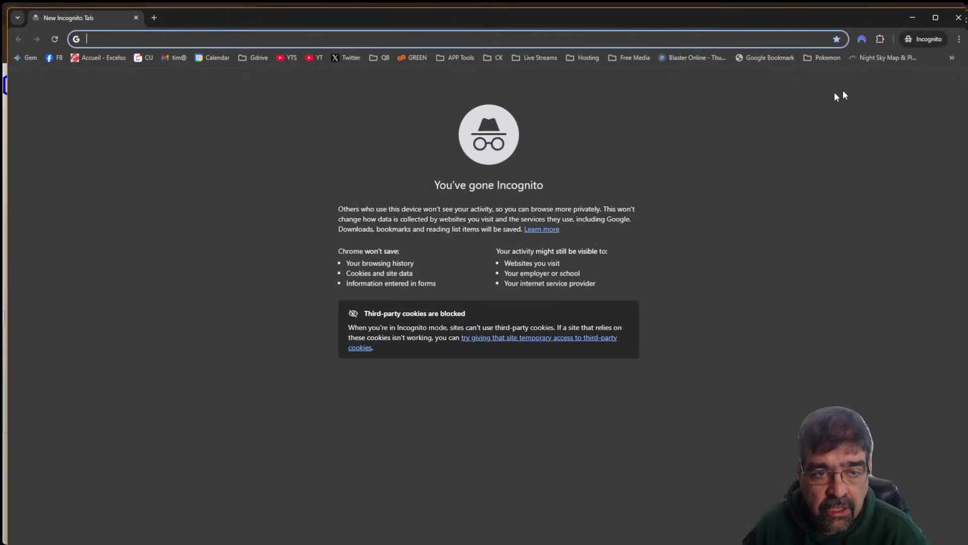
pyautogui.hotkey('ctrl', 'v')
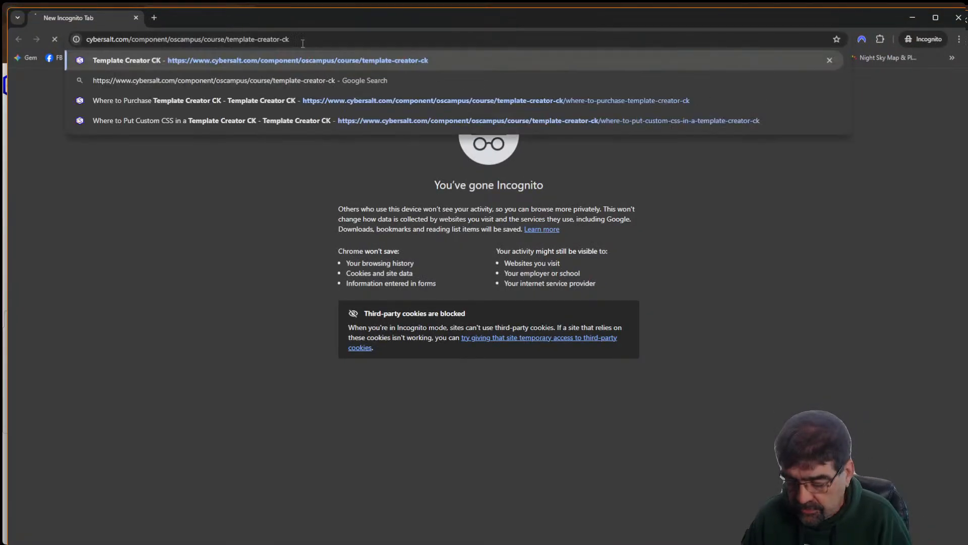
pyautogui.press('Return')
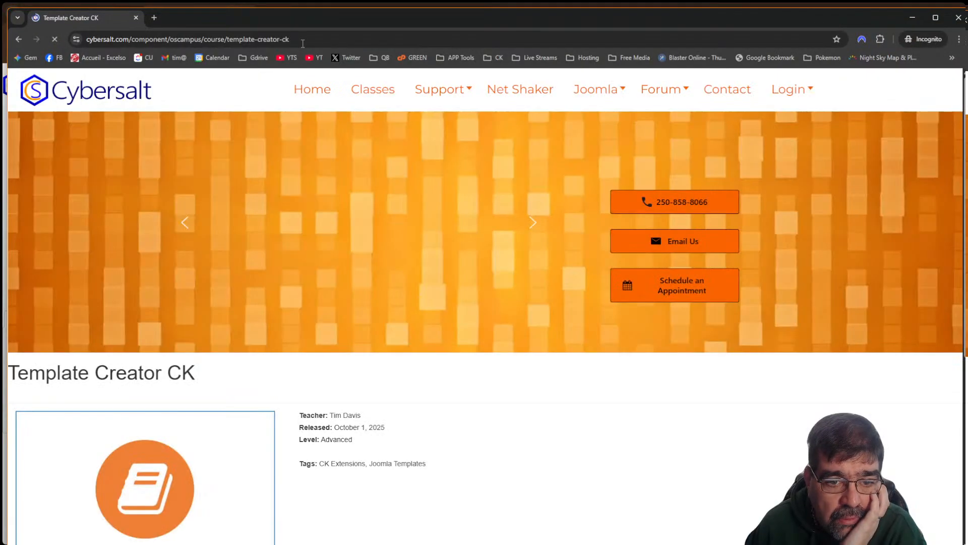
pyautogui.scroll(-6, 484, 320)
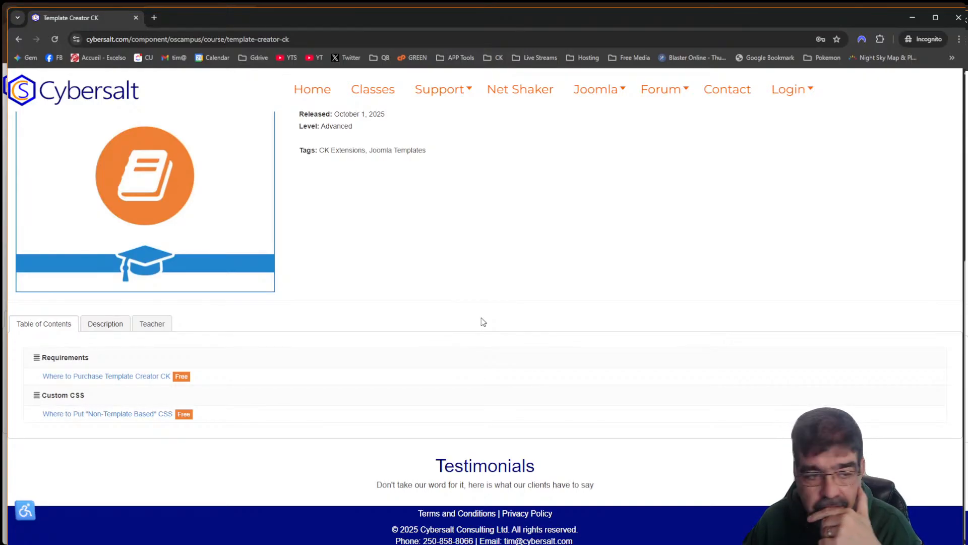
pyautogui.scroll(5, 483, 322)
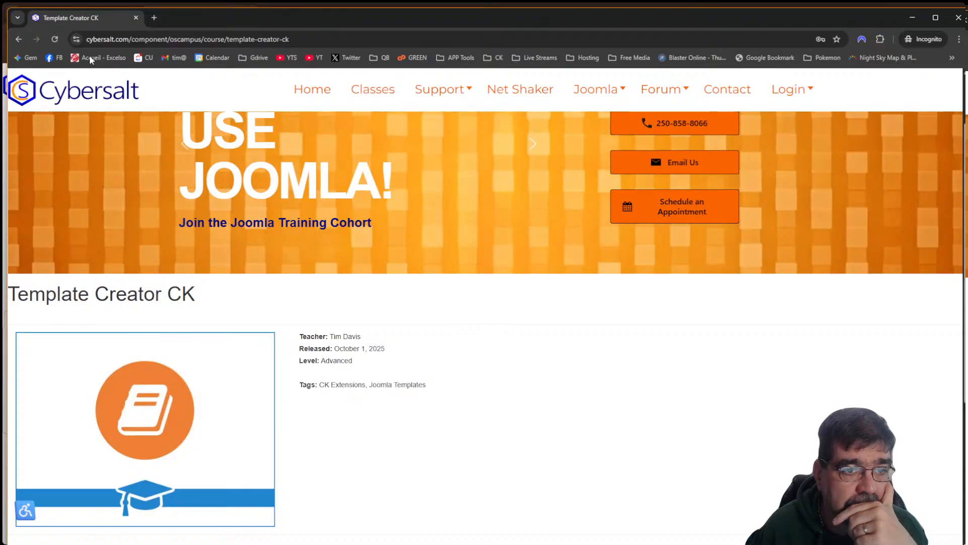
pyautogui.click(136, 18)
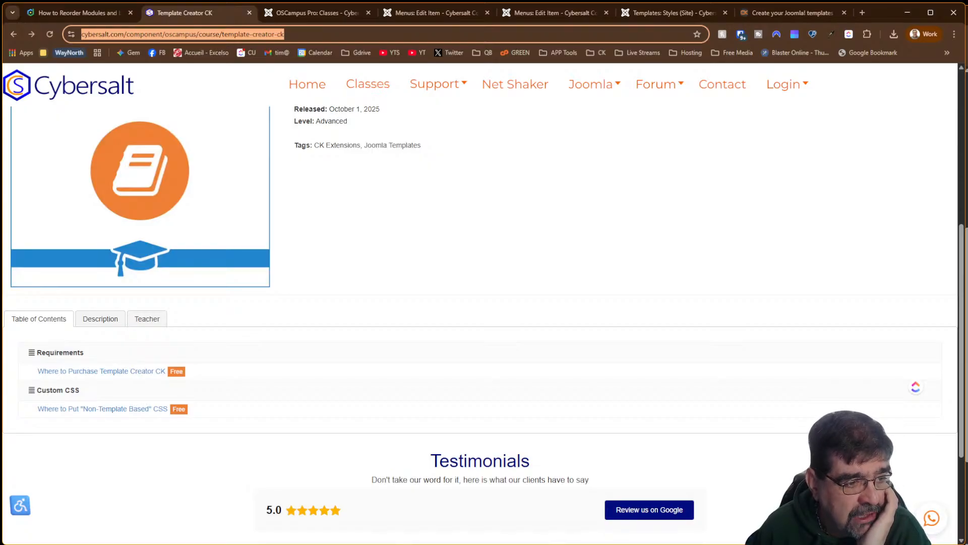
# Go from the OSCampus Pro Classes tab to the Lessons list
pyautogui.click(296, 18)
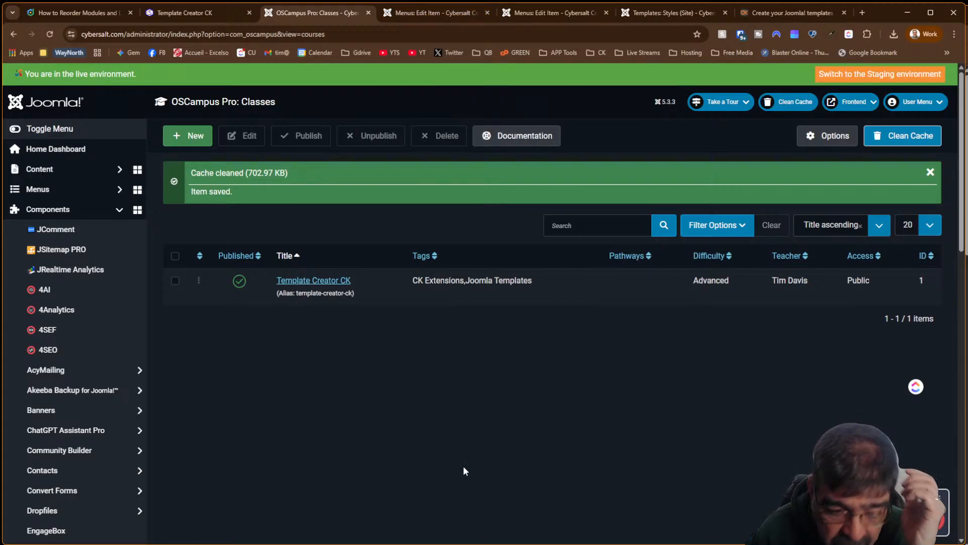
pyautogui.scroll(-10, 87, 378)
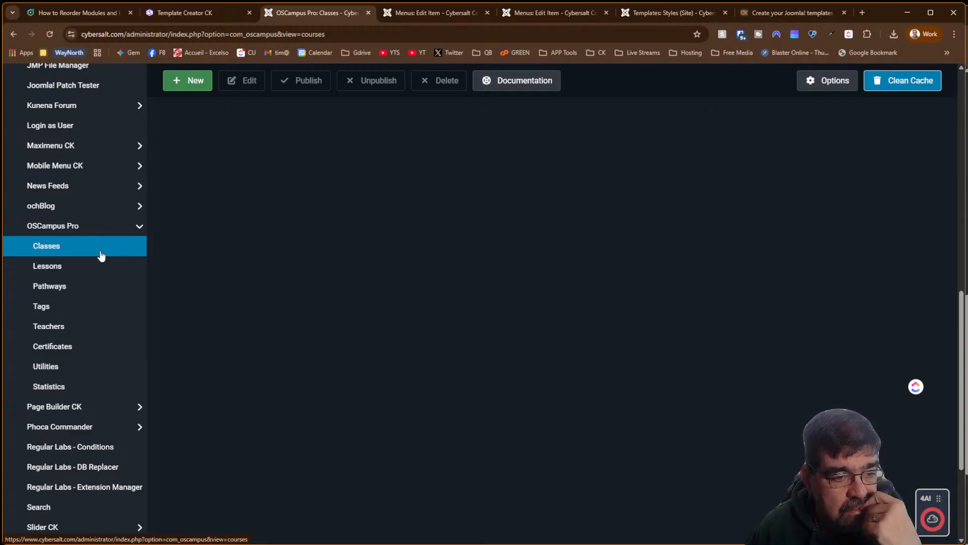
pyautogui.click(98, 263)
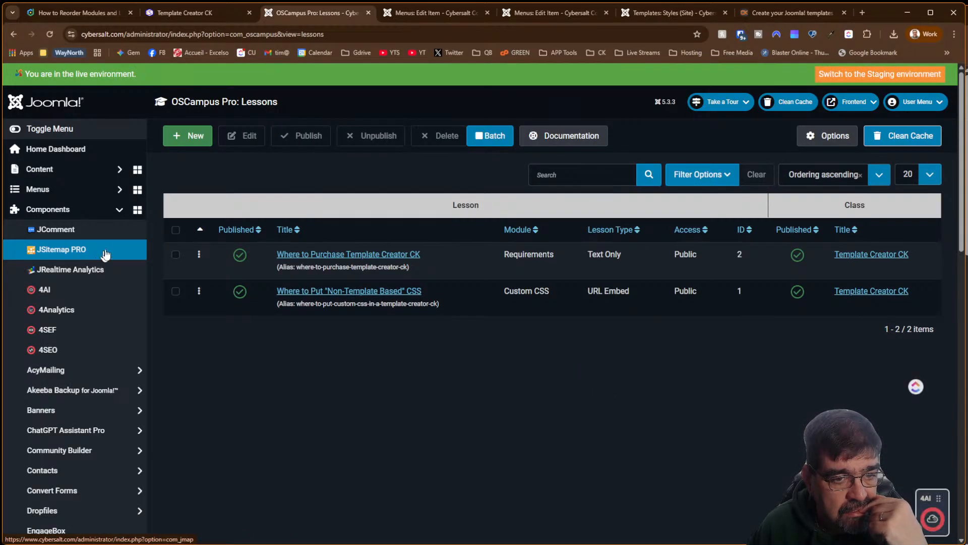
# Create a new lesson and set its Lesson Type to Quiz on the Details tab
pyautogui.click(179, 139)
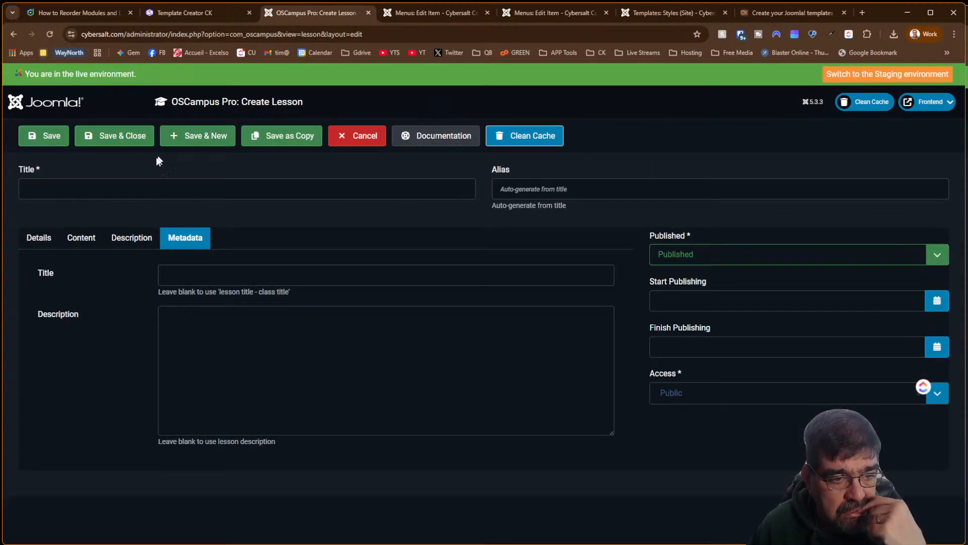
pyautogui.click(92, 241)
pyautogui.click(41, 240)
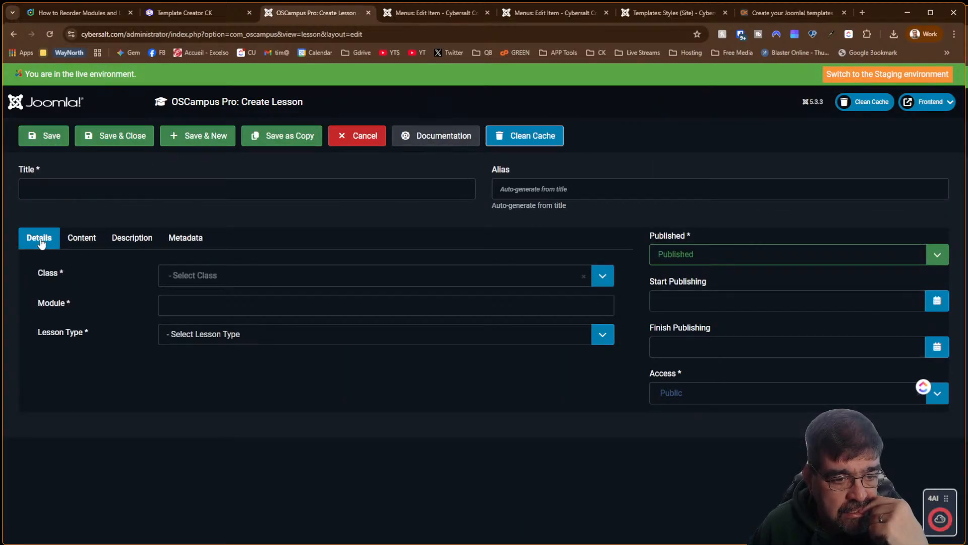
pyautogui.click(180, 337)
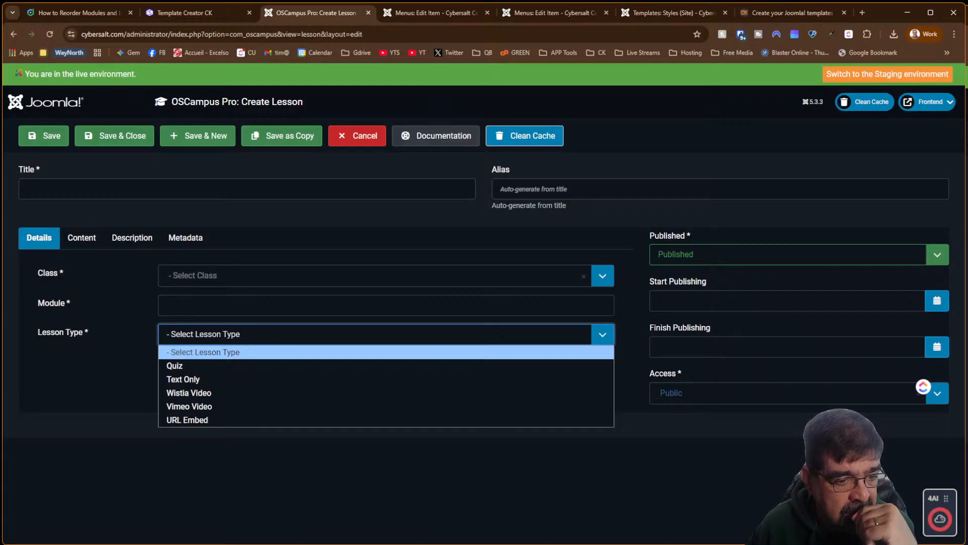
pyautogui.click(245, 366)
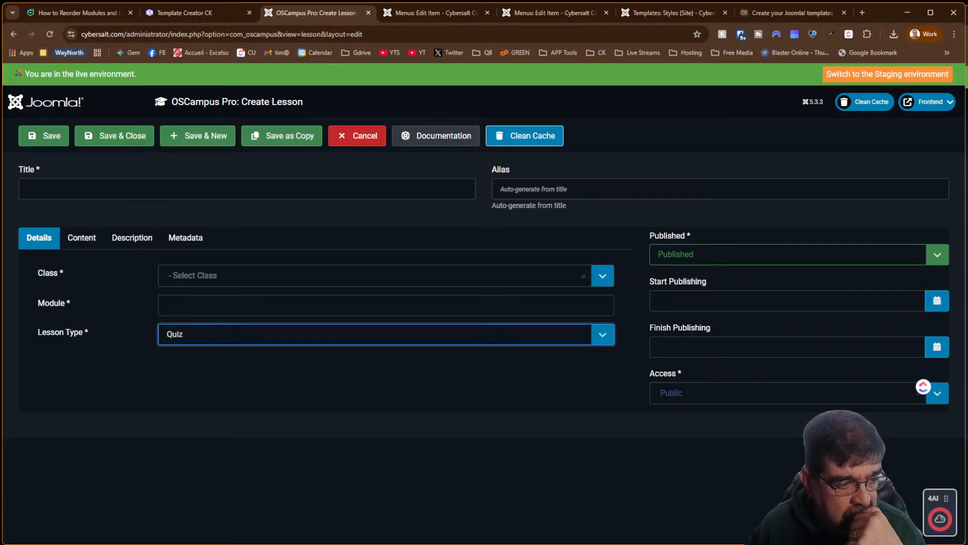
pyautogui.click(186, 369)
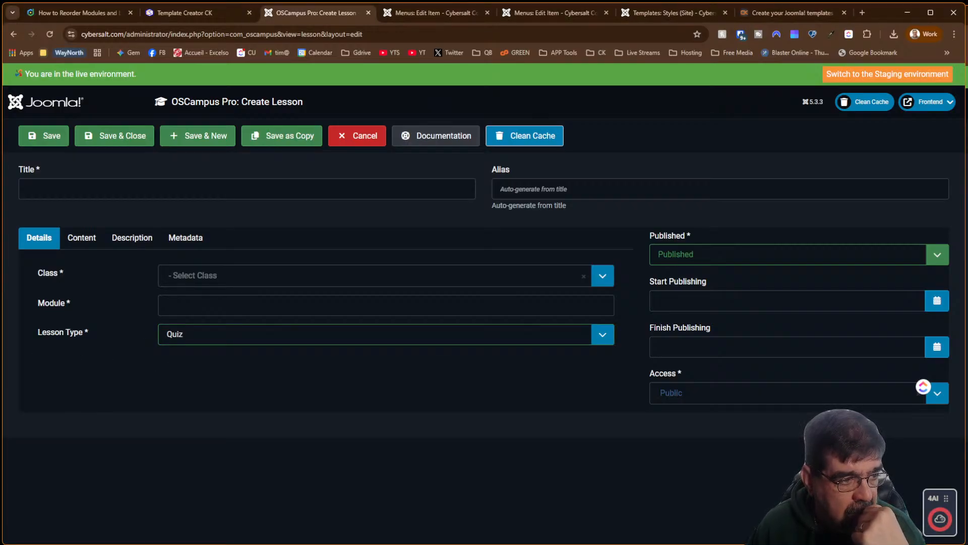
# Check the Class and Lesson Type dropdowns, then open a new browser tab
pyautogui.click(216, 275)
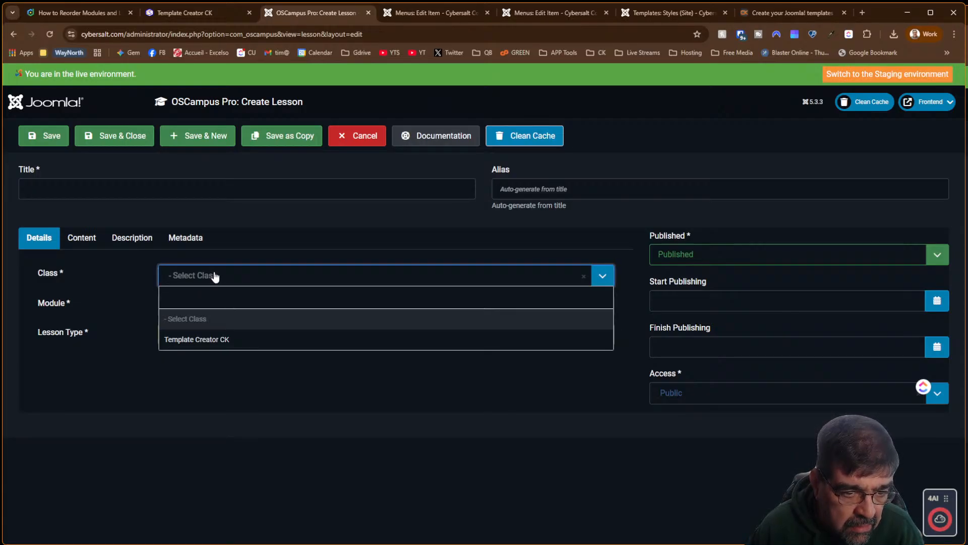
pyautogui.click(215, 276)
pyautogui.click(170, 335)
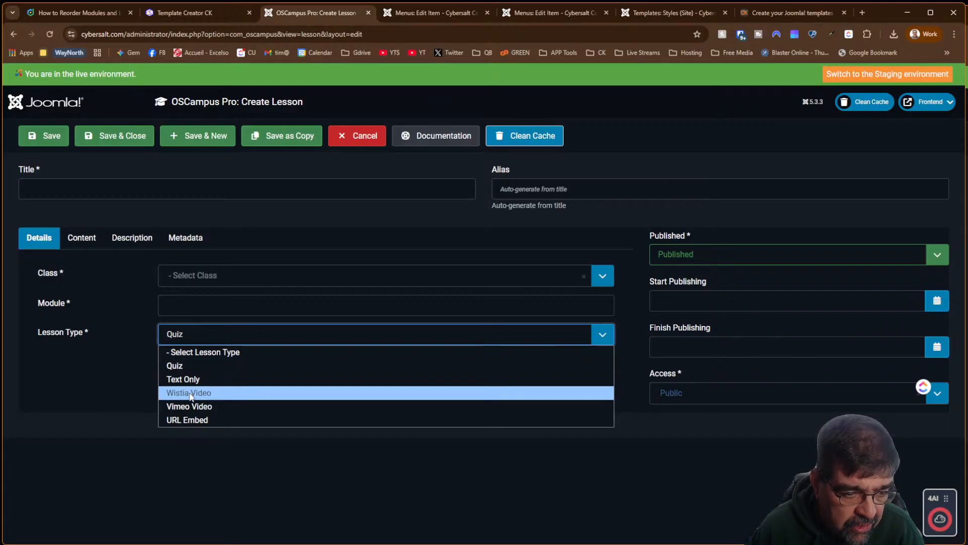
pyautogui.click(861, 13)
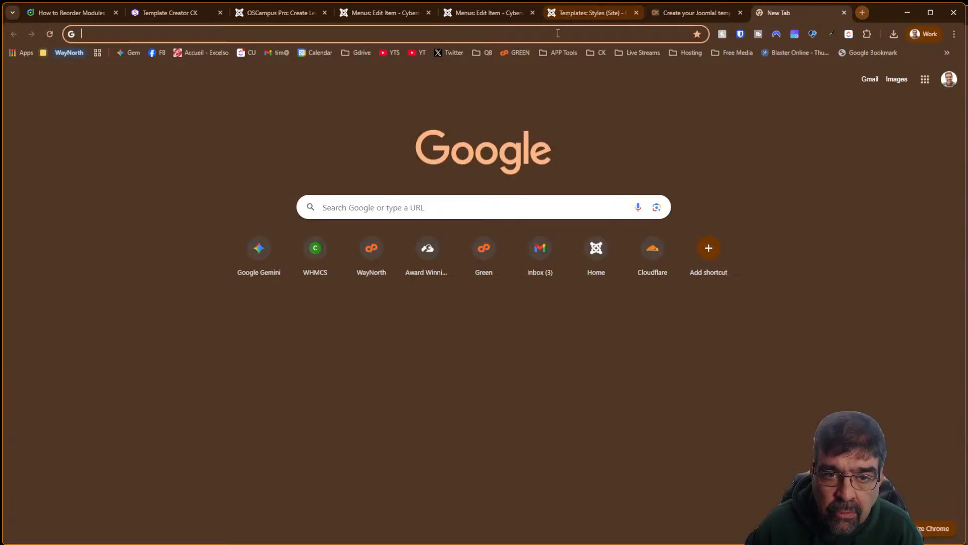
# Search Google for 'wistia video' and scan the results
pyautogui.click(558, 33)
pyautogui.write('wistia ')
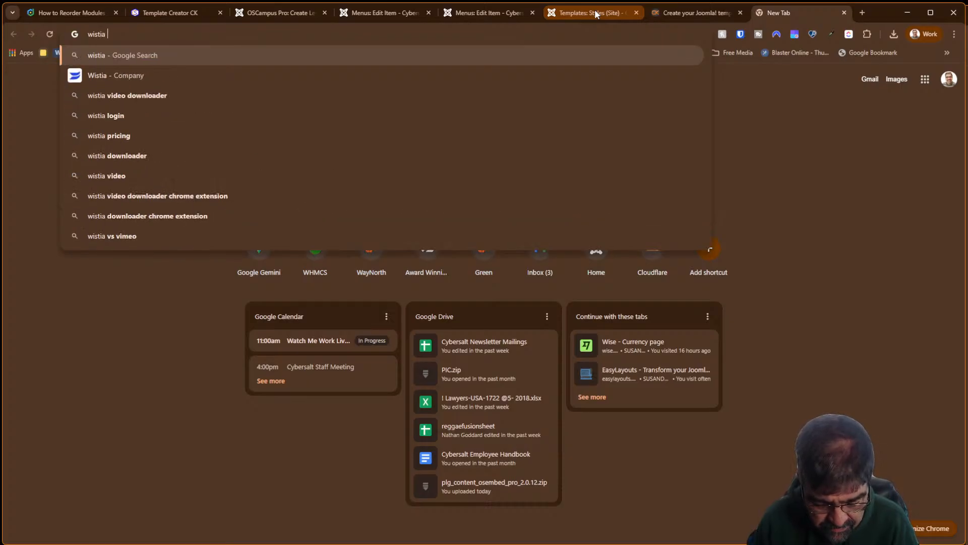
pyautogui.write('video')
pyautogui.press('Return')
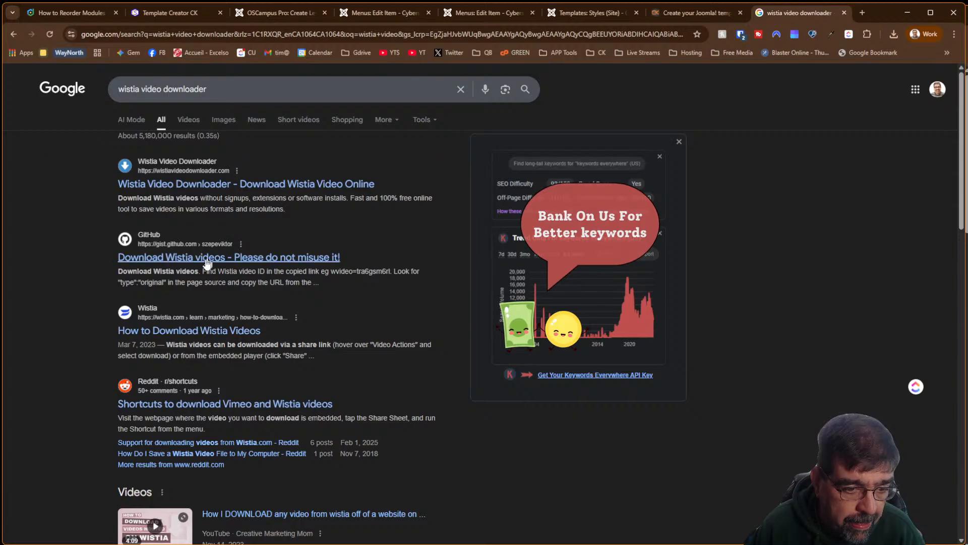
pyautogui.scroll(-2, 354, 361)
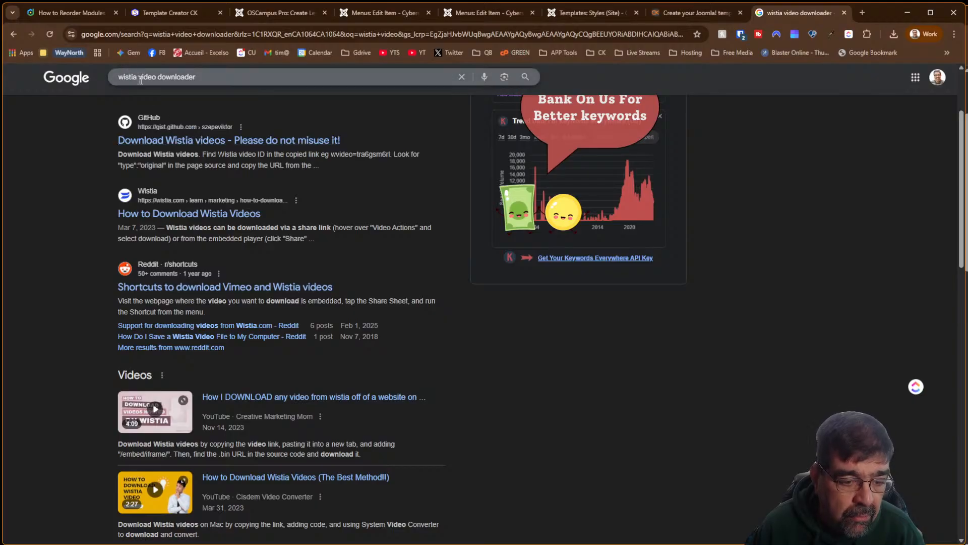
pyautogui.scroll(-4, 300, 217)
pyautogui.scroll(-2, 301, 221)
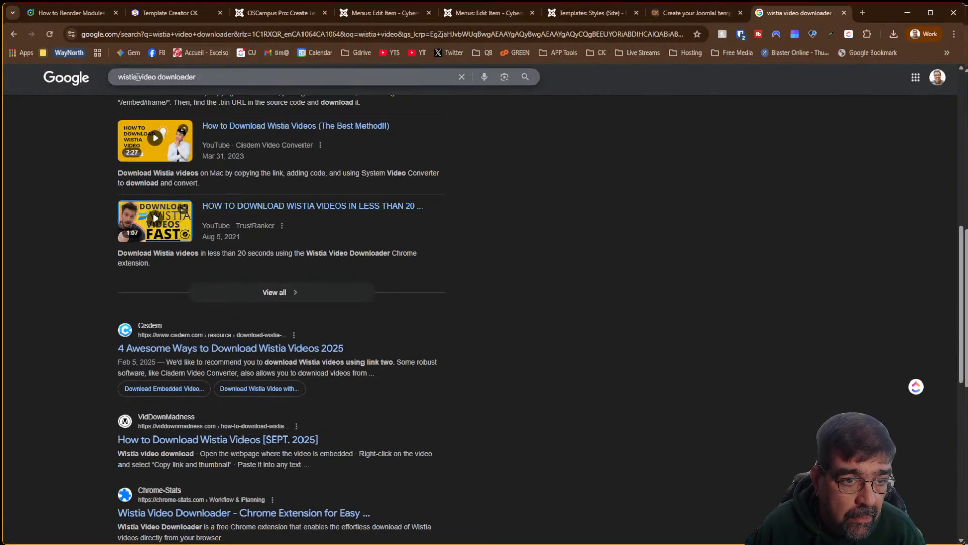
# Narrow the search to just 'wistia' and open Wistia's free-trial page
pyautogui.click(155, 72)
pyautogui.hotkey('ctrl', 'BackSpace')
pyautogui.hotkey('ctrl', 'BackSpace')
pyautogui.press('Return')
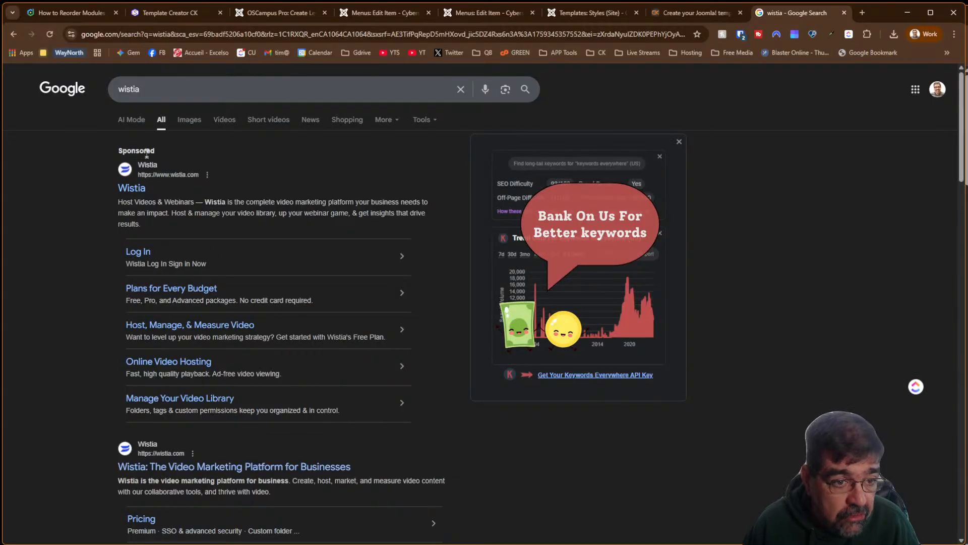
pyautogui.click(132, 189)
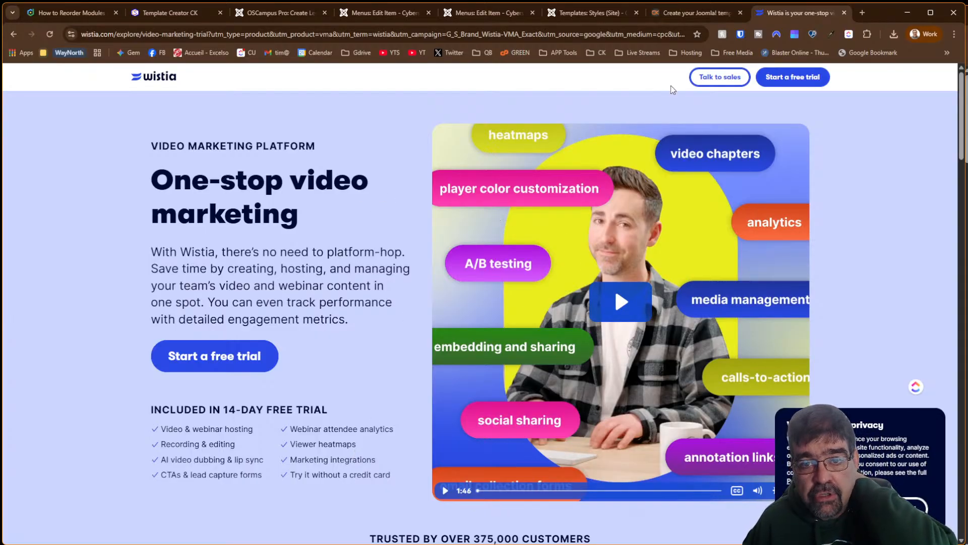
# View the Template Creator CK course page's title and banner, then return to Create Lesson
pyautogui.click(297, 14)
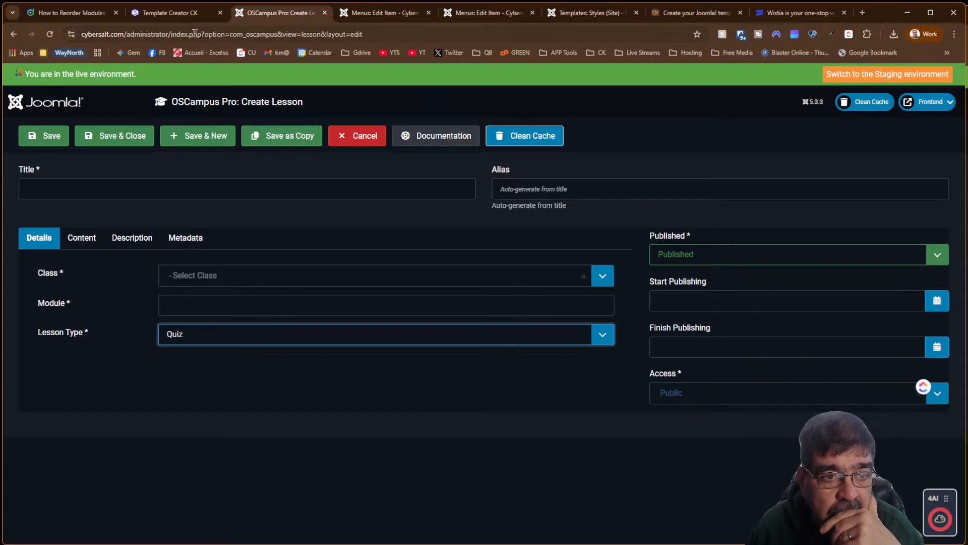
pyautogui.click(181, 17)
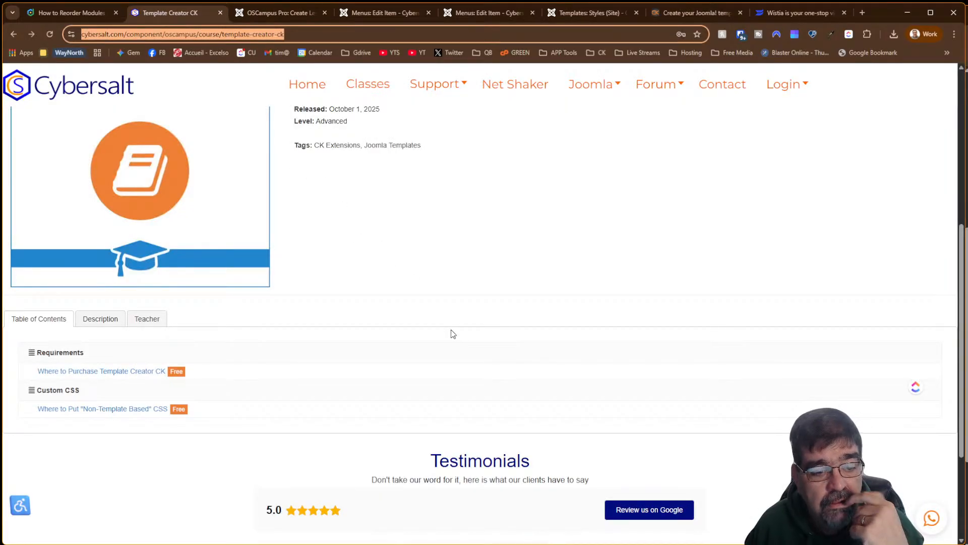
pyautogui.scroll(6, 452, 333)
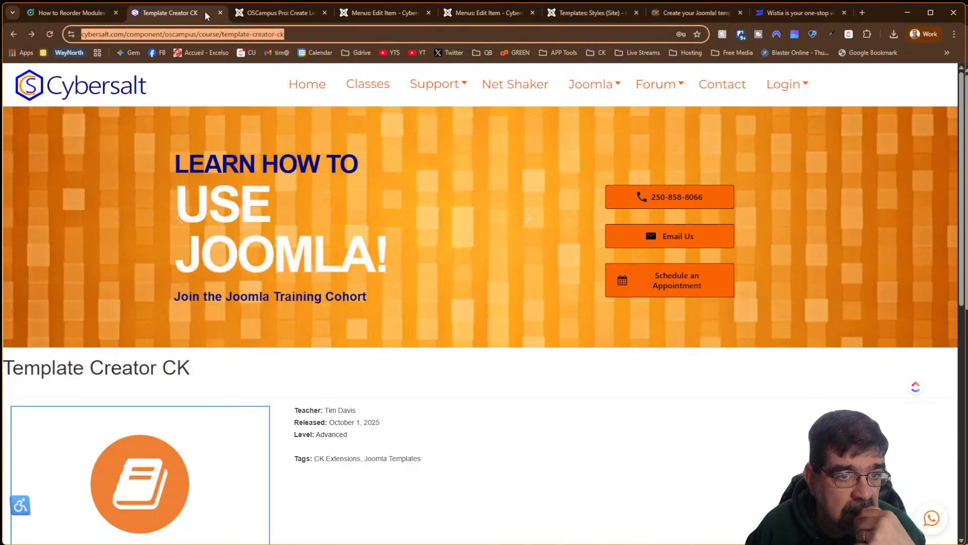
pyautogui.click(279, 12)
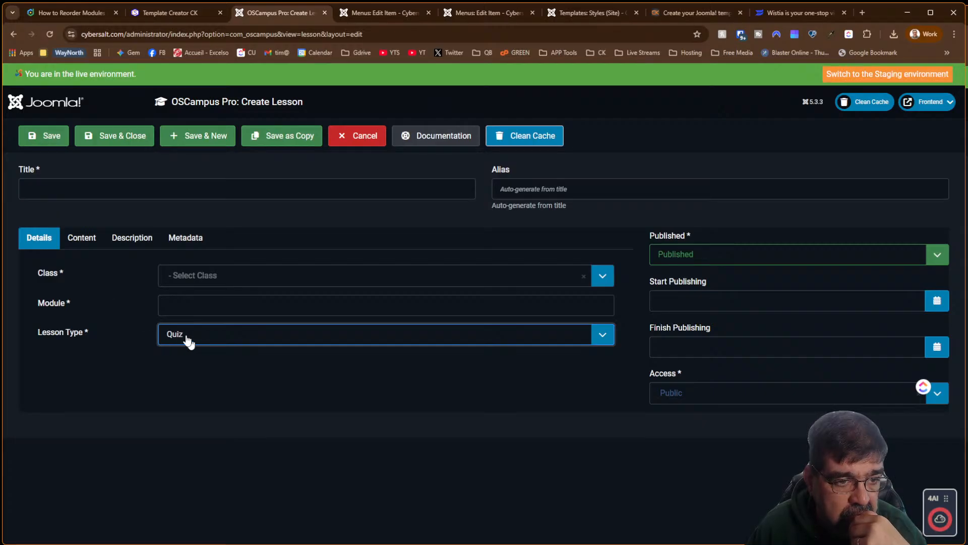
# Title the new lesson 'General Knowledge'
pyautogui.click(88, 188)
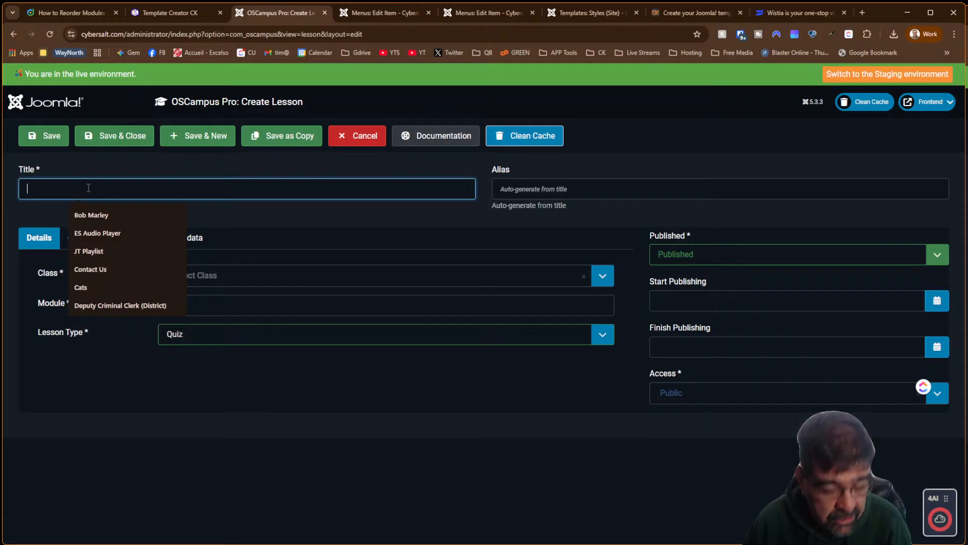
pyautogui.write('General')
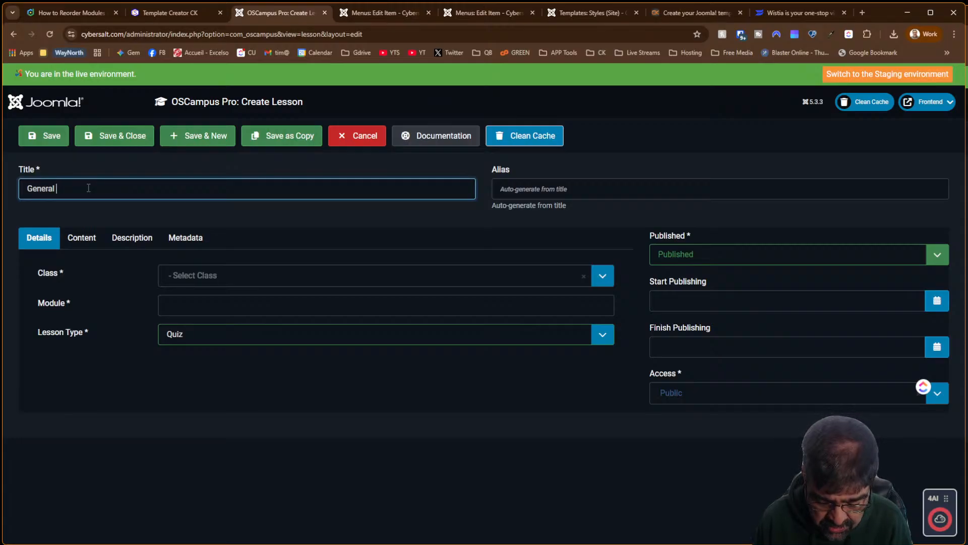
pyautogui.write('Know')
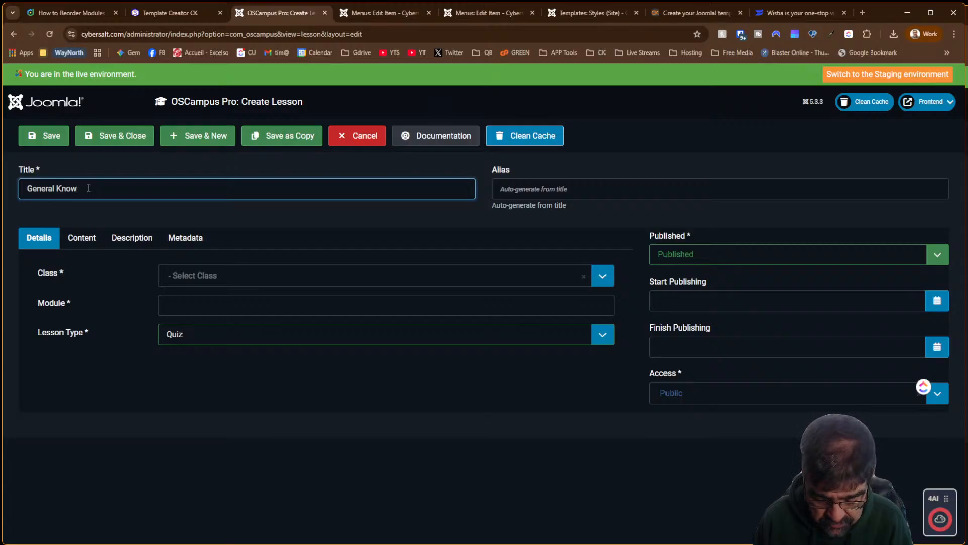
pyautogui.write('lledge')
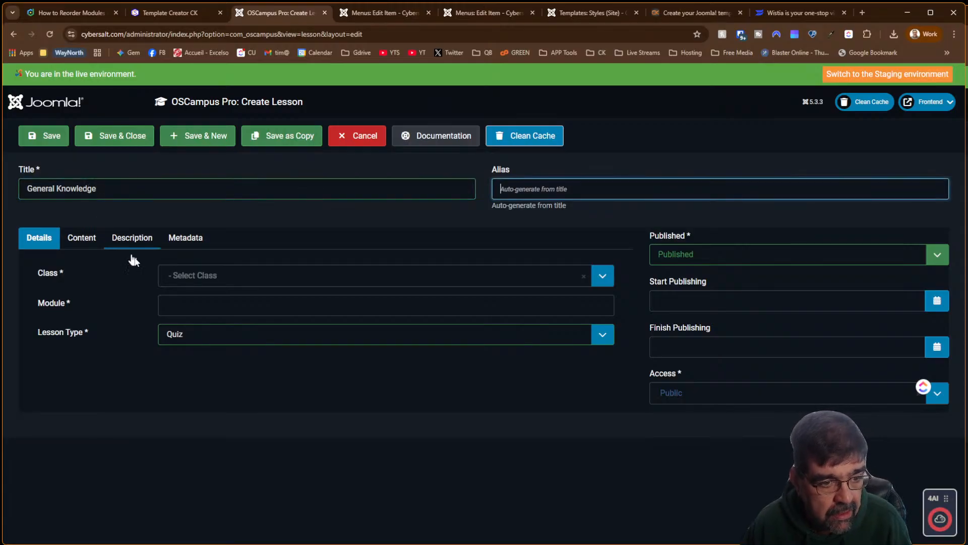
# Assign the lesson to the Template Creator CK class with module Summary
pyautogui.click(210, 277)
pyautogui.click(192, 342)
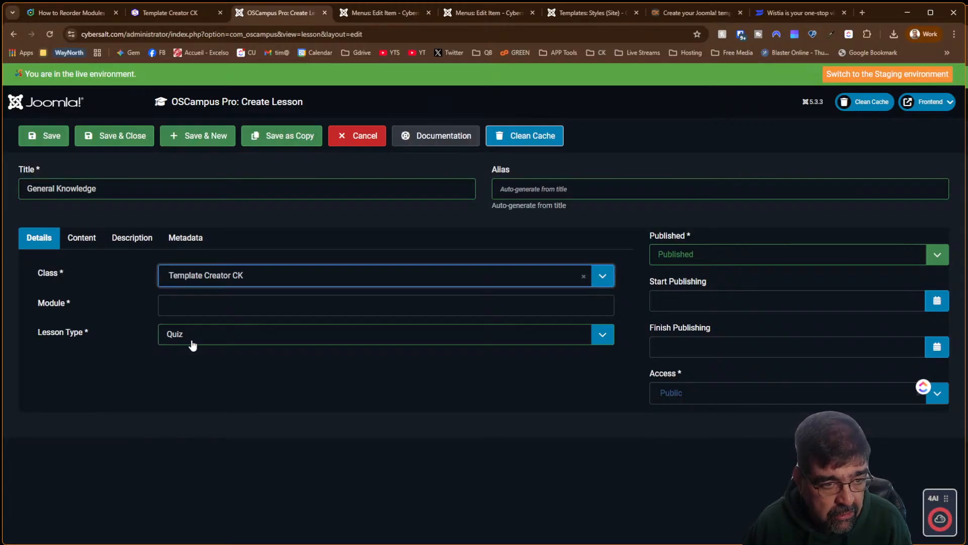
pyautogui.click(177, 300)
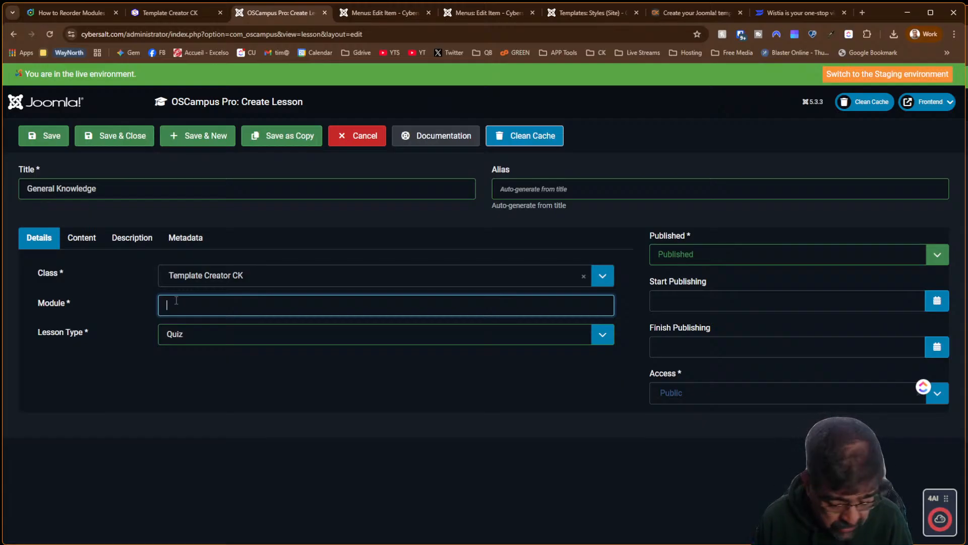
pyautogui.write('Summary')
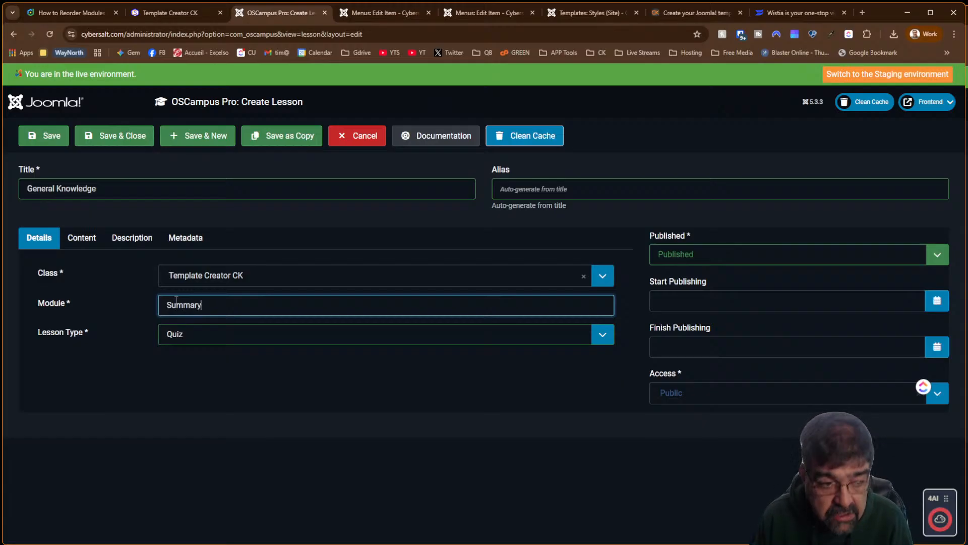
pyautogui.press('Tab')
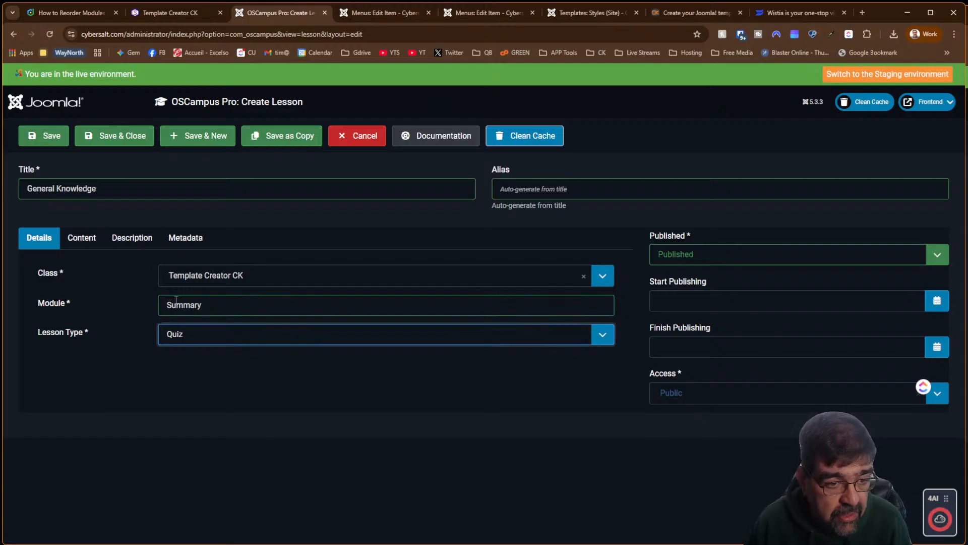
pyautogui.click(91, 237)
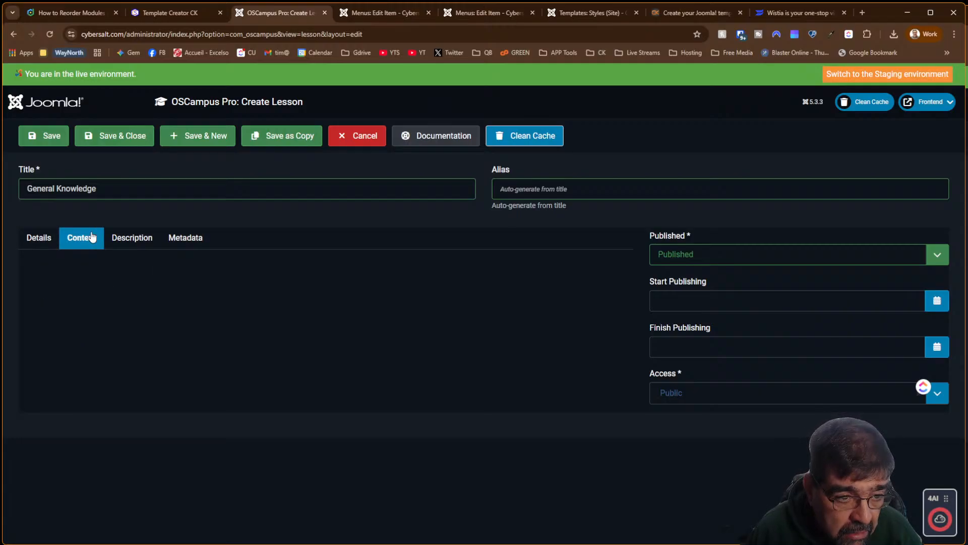
# Save the quiz lesson and set its Question Selection to 3
pyautogui.click(36, 137)
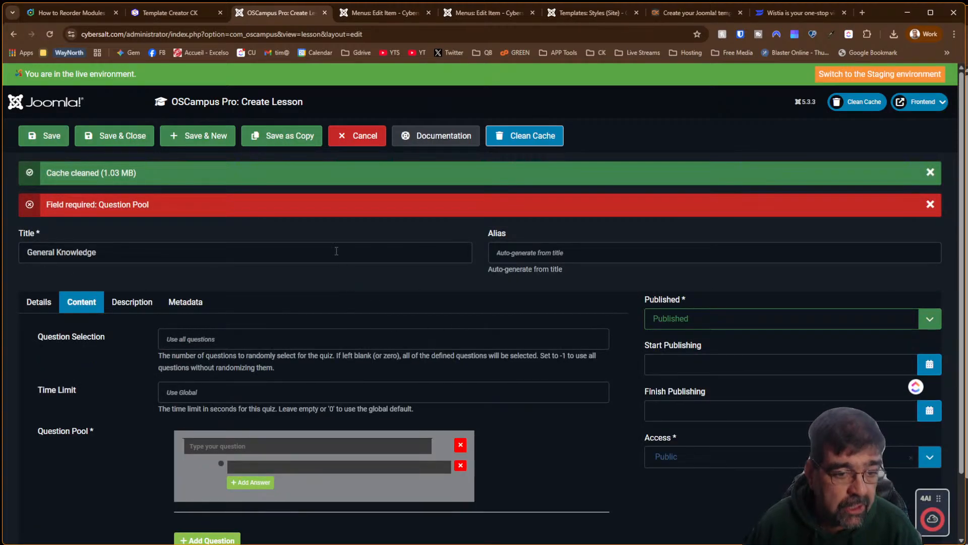
pyautogui.click(297, 345)
pyautogui.write('3')
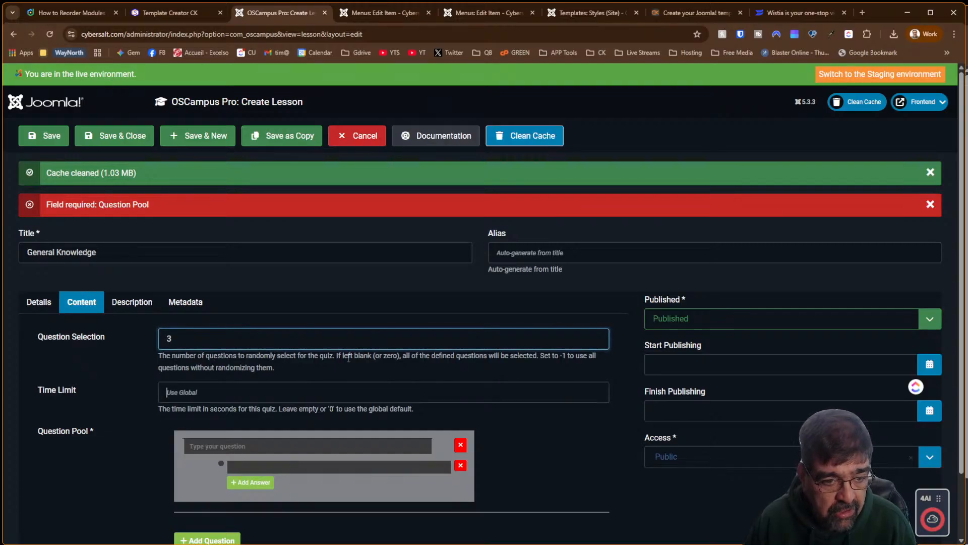
pyautogui.press('Tab')
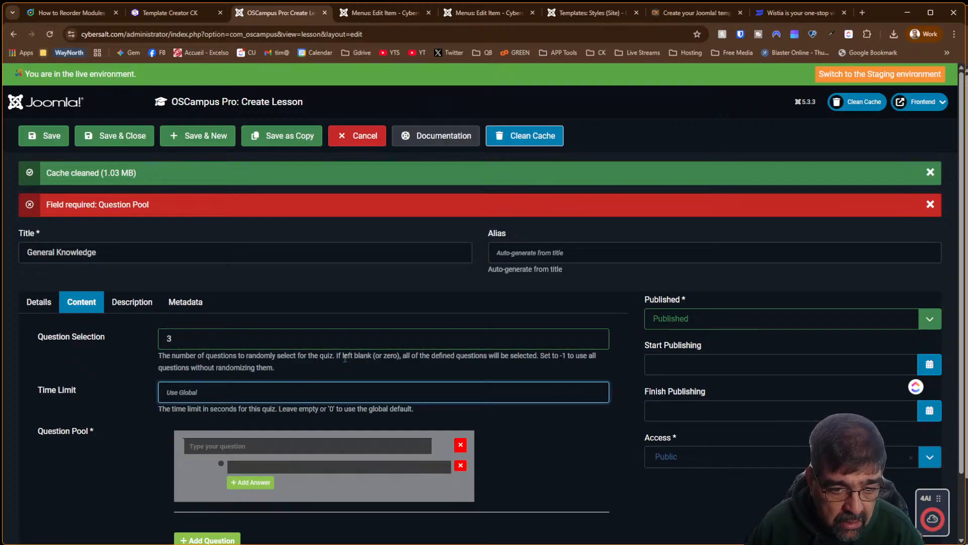
pyautogui.scroll(-1, 333, 337)
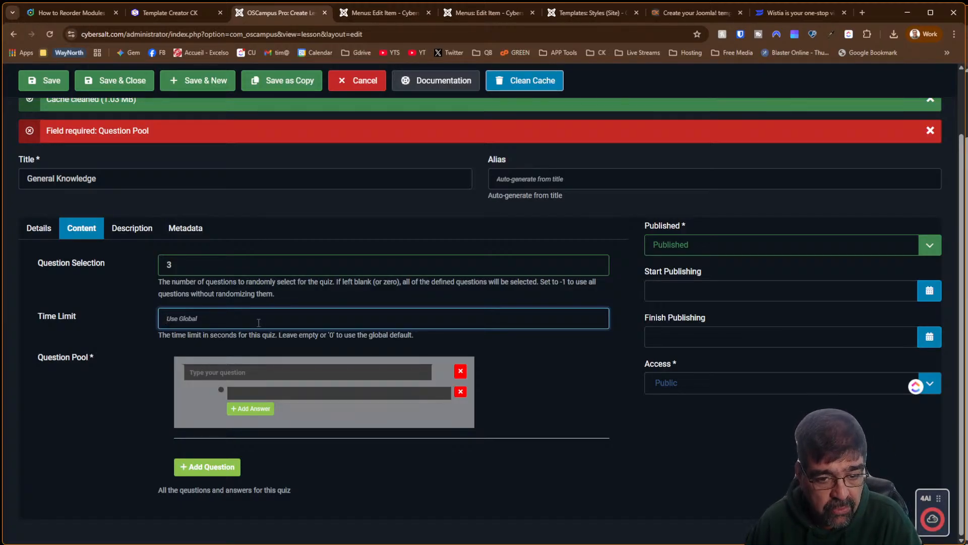
pyautogui.click(258, 372)
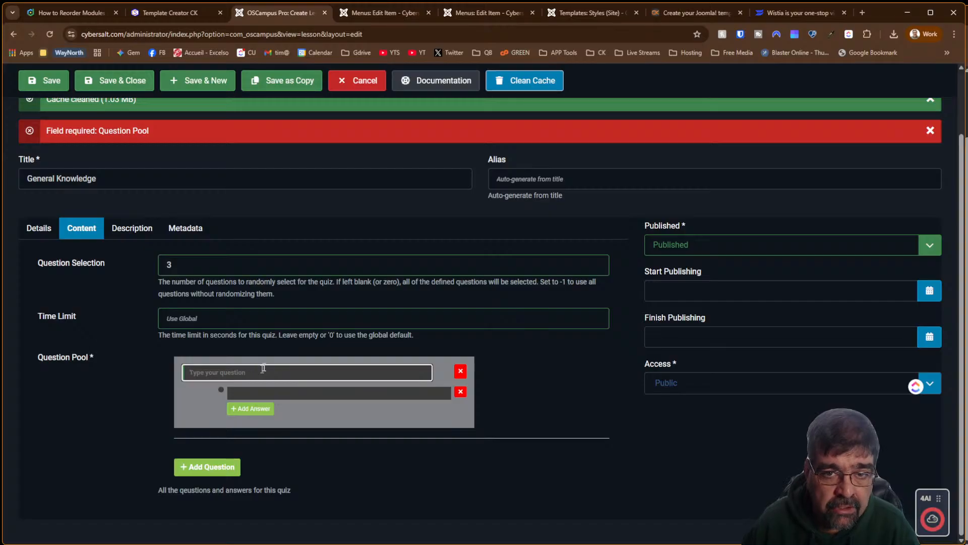
pyautogui.click(195, 15)
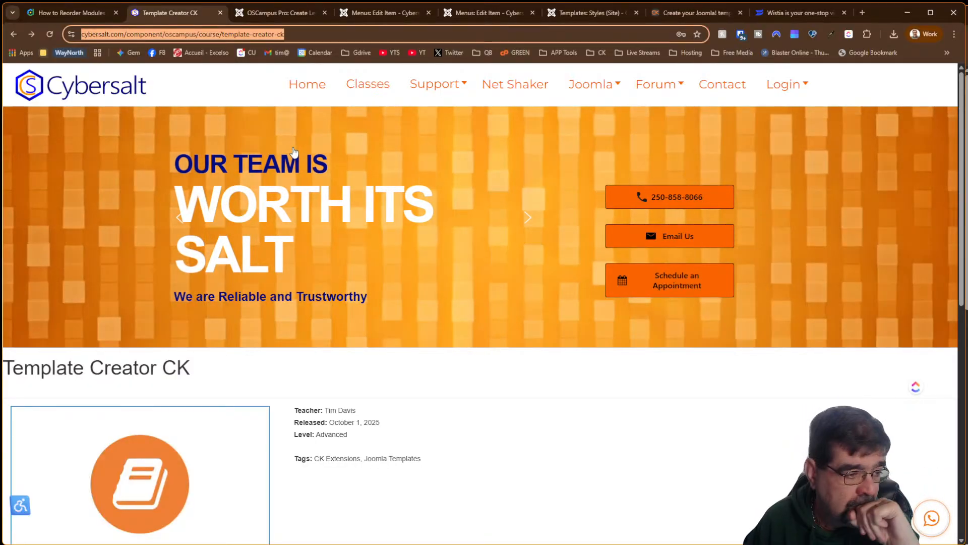
pyautogui.click(286, 14)
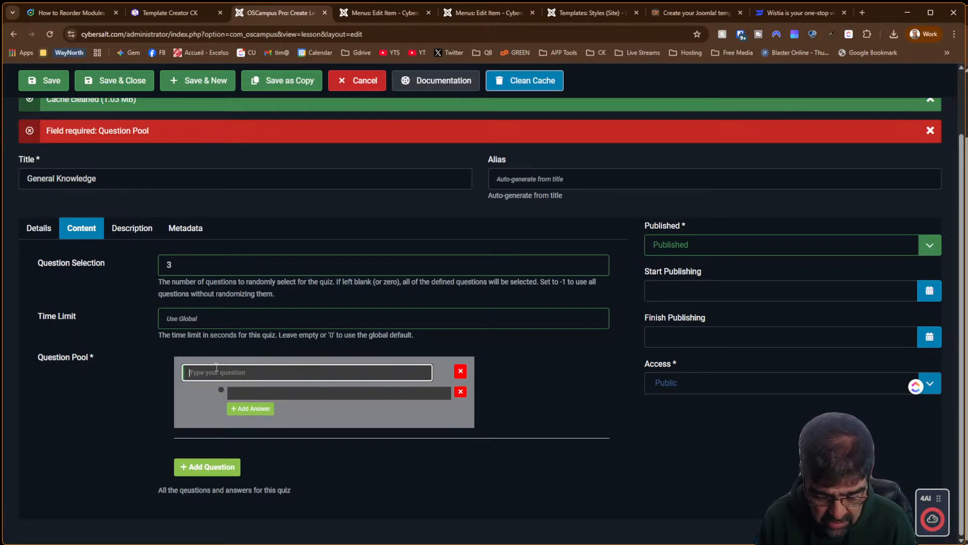
# Enter the first question 'Is Template Creator CK a Framework?'
pyautogui.write('is Template Cratore')
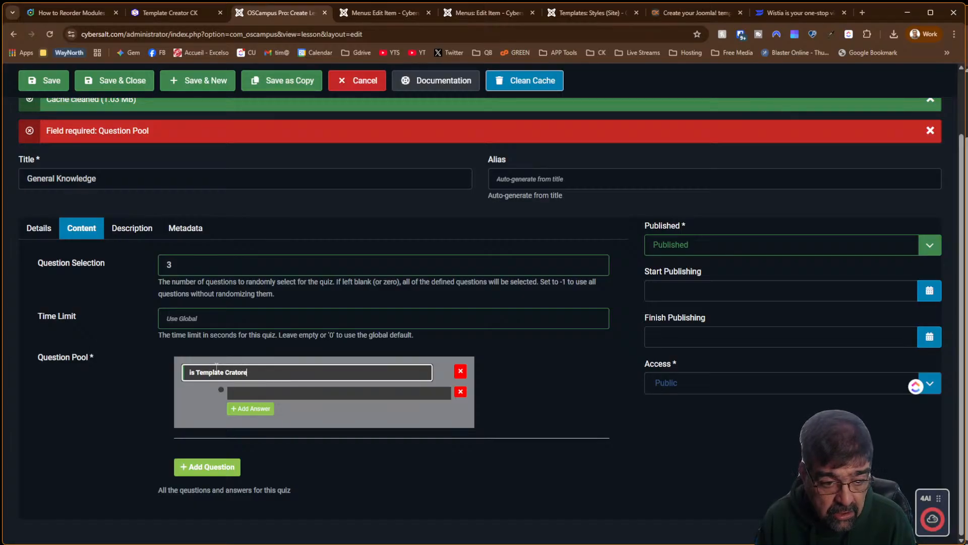
pyautogui.press('BackSpace')
pyautogui.press('BackSpace')
pyautogui.press('BackSpace')
pyautogui.press('BackSpace')
pyautogui.press('BackSpace')
pyautogui.write('eator CK')
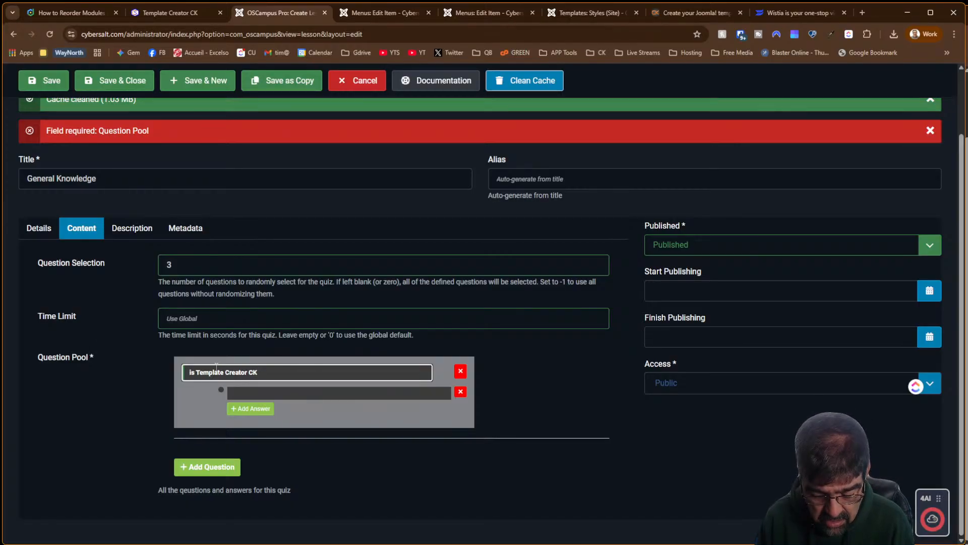
pyautogui.write('Are')
pyautogui.press('Delete')
pyautogui.press('Delete')
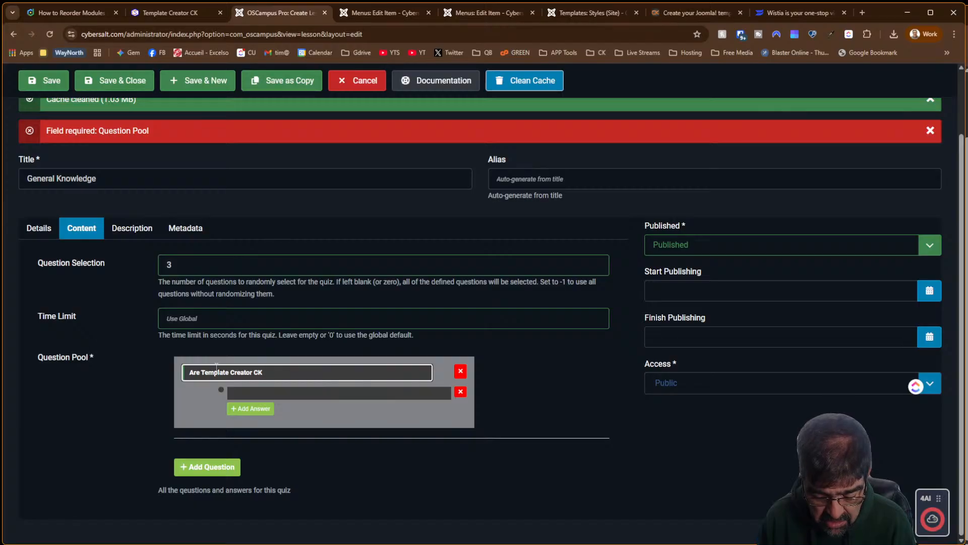
pyautogui.write('Tempaltes')
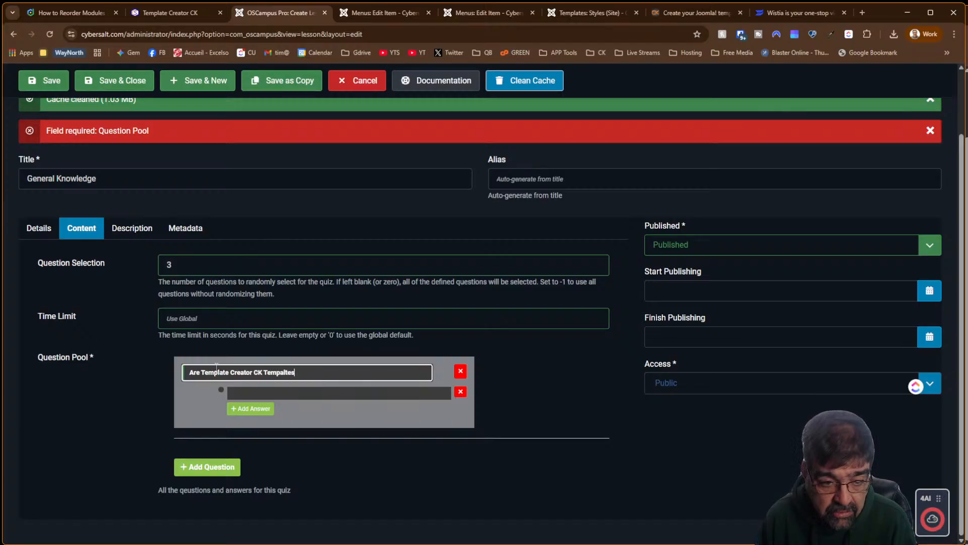
pyautogui.press('BackSpace')
pyautogui.press('BackSpace')
pyautogui.press('BackSpace')
pyautogui.press('BackSpace')
pyautogui.press('BackSpace')
pyautogui.write('late')
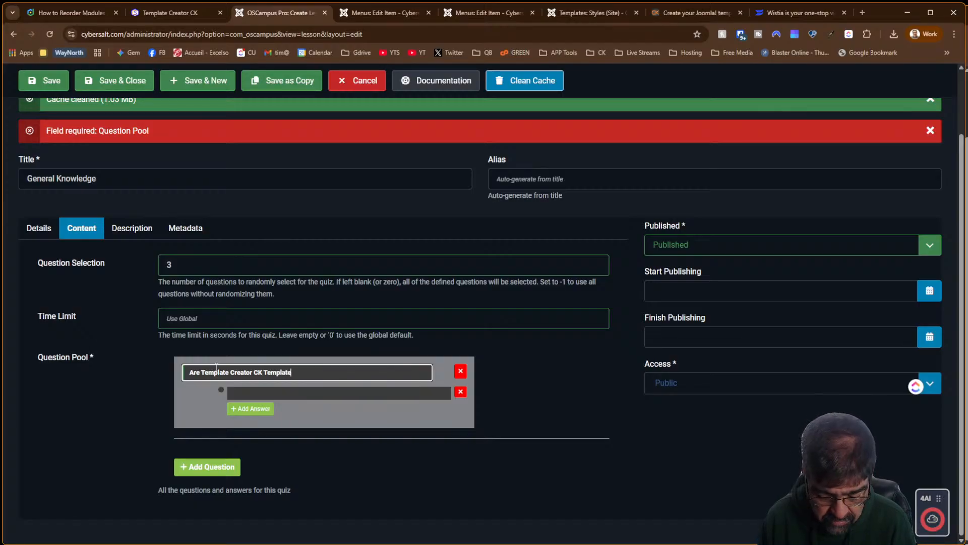
pyautogui.press('Delete')
pyautogui.press('Delete')
pyautogui.press('Delete')
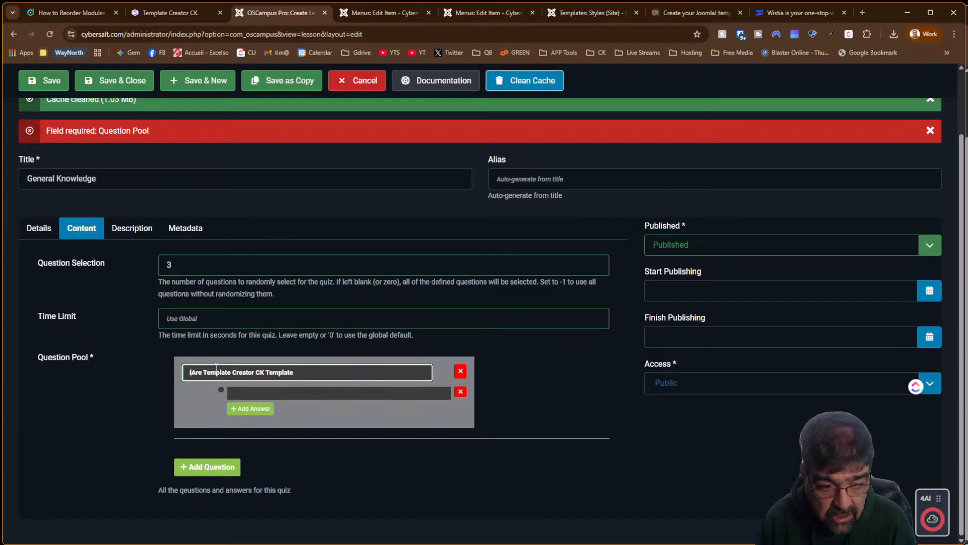
pyautogui.write('Is')
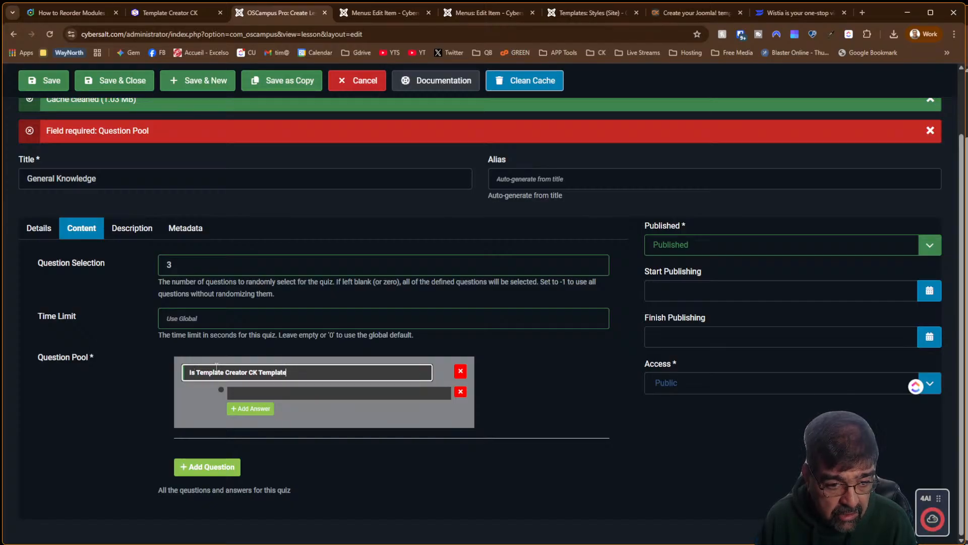
pyautogui.press('BackSpace')
pyautogui.press('BackSpace')
pyautogui.press('BackSpace')
pyautogui.press('BackSpace')
pyautogui.press('BackSpace')
pyautogui.press('BackSpace')
pyautogui.press('BackSpace')
pyautogui.press('BackSpace')
pyautogui.press('BackSpace')
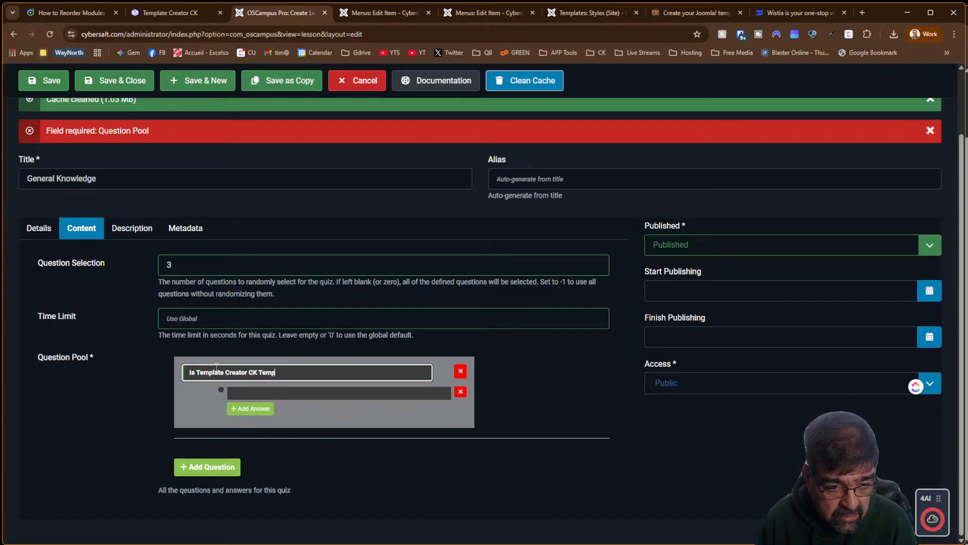
pyautogui.write('a')
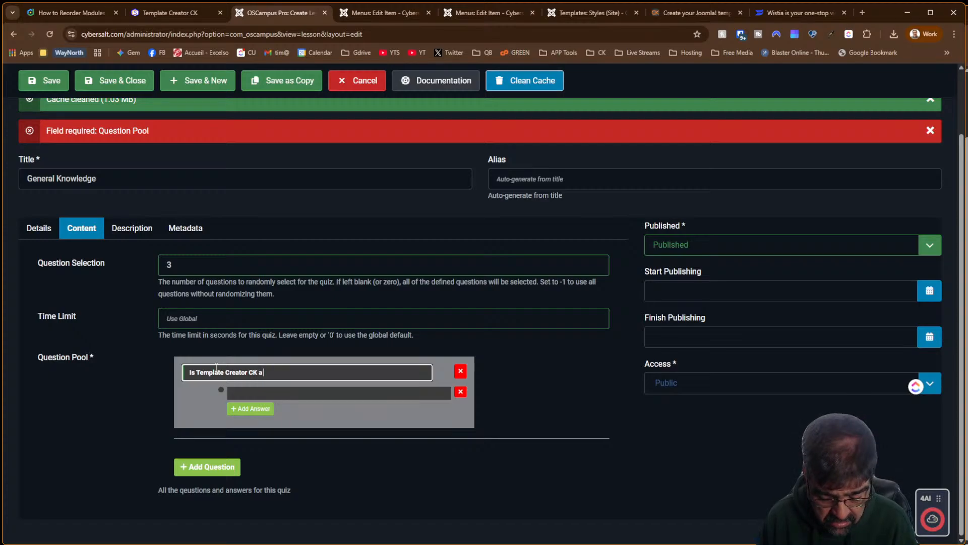
pyautogui.write(' Framewo')
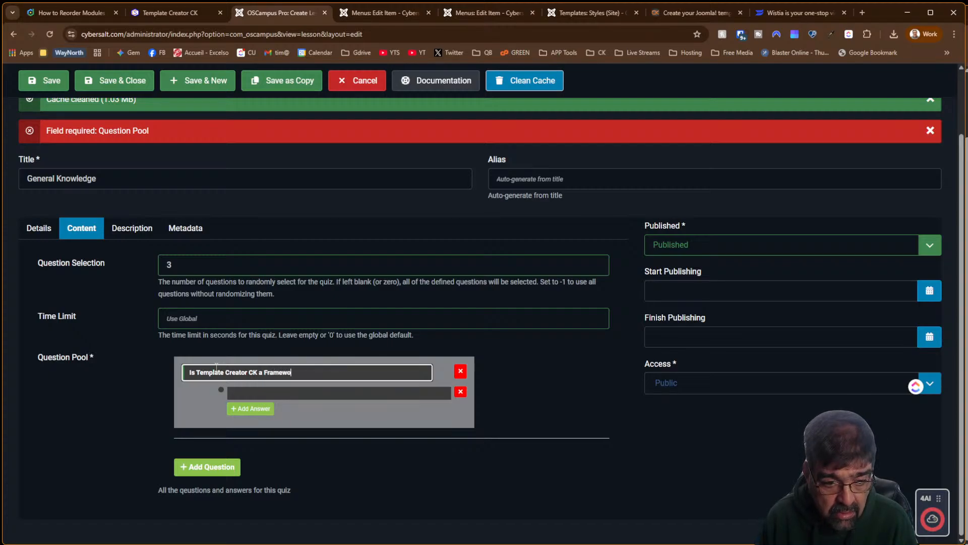
pyautogui.write('rk?')
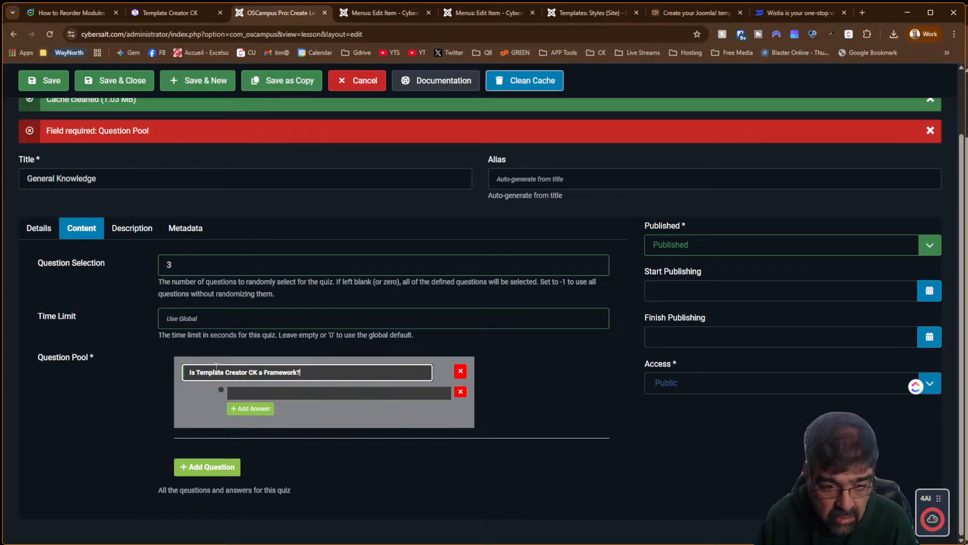
# Give the first question answers Yes and No, and add a second question slot
pyautogui.click(285, 393)
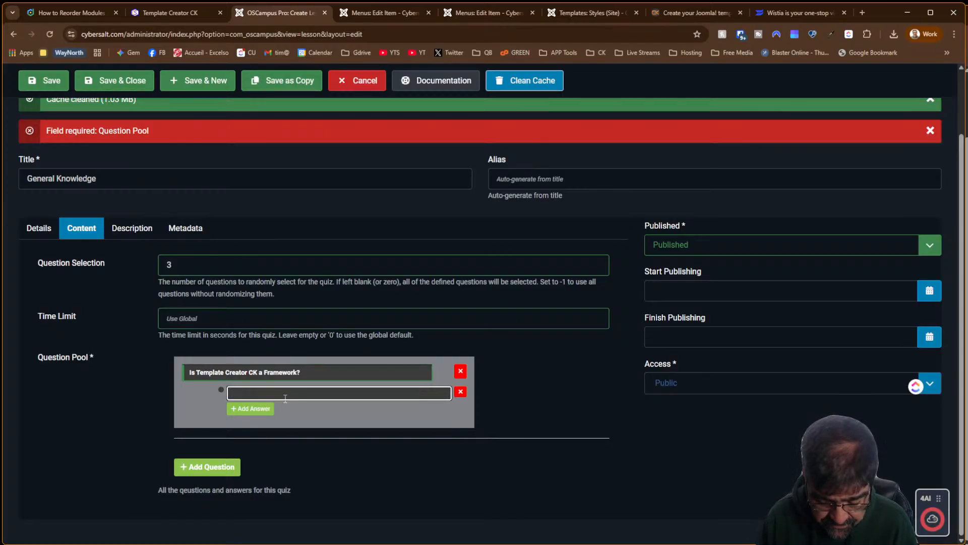
pyautogui.write('Yes')
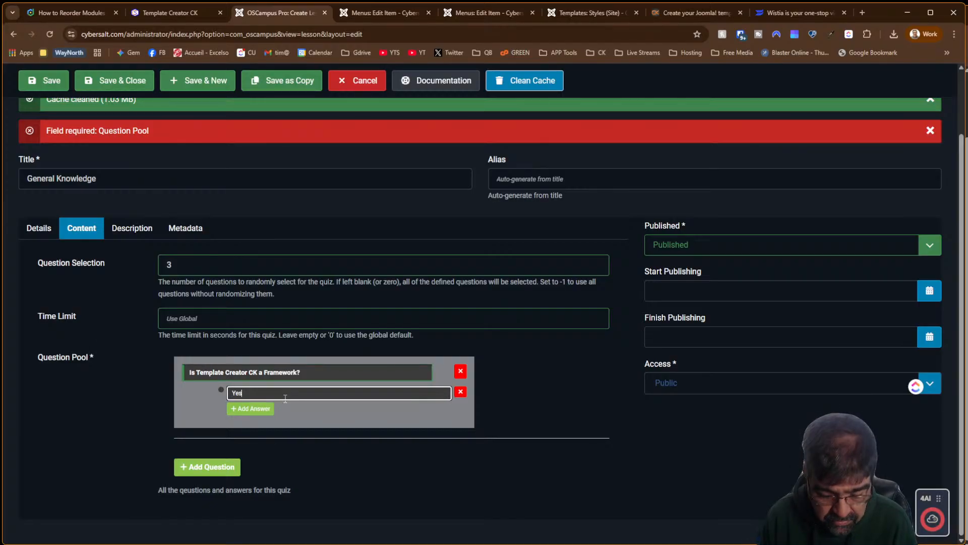
pyautogui.click(266, 417)
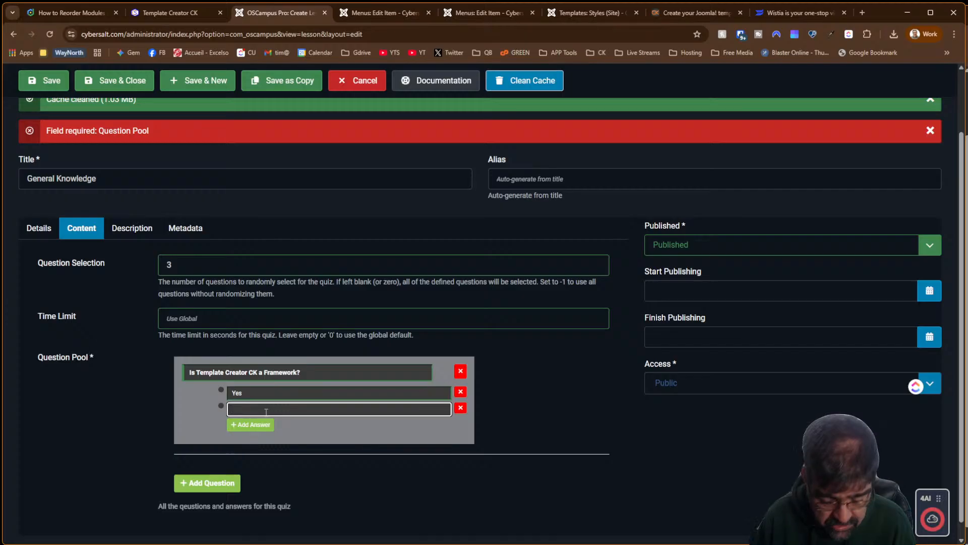
pyautogui.write('No')
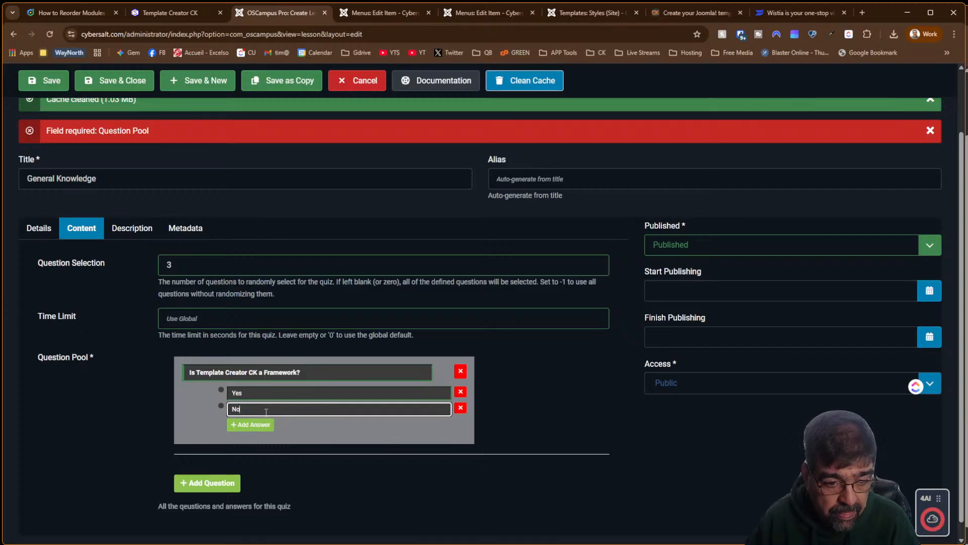
pyautogui.click(209, 482)
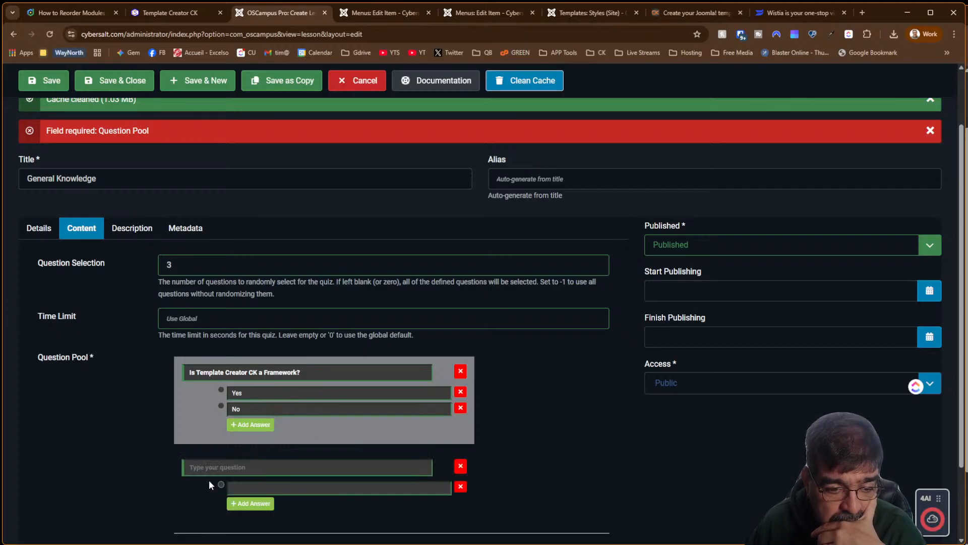
# Add question 'Is TCCK free?' with answers Yes and No, plus a blank third question
pyautogui.scroll(-2, 600, 425)
pyautogui.click(225, 374)
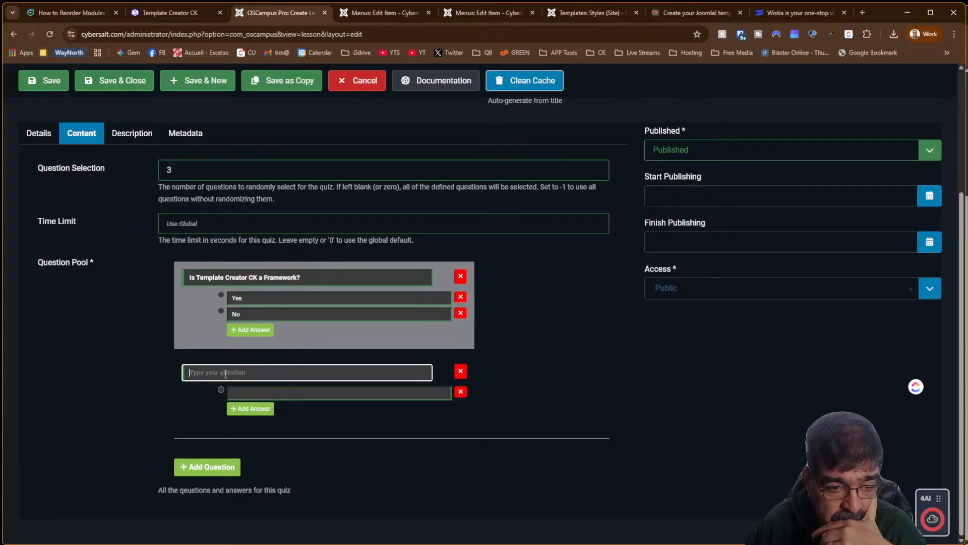
pyautogui.write('Is TC')
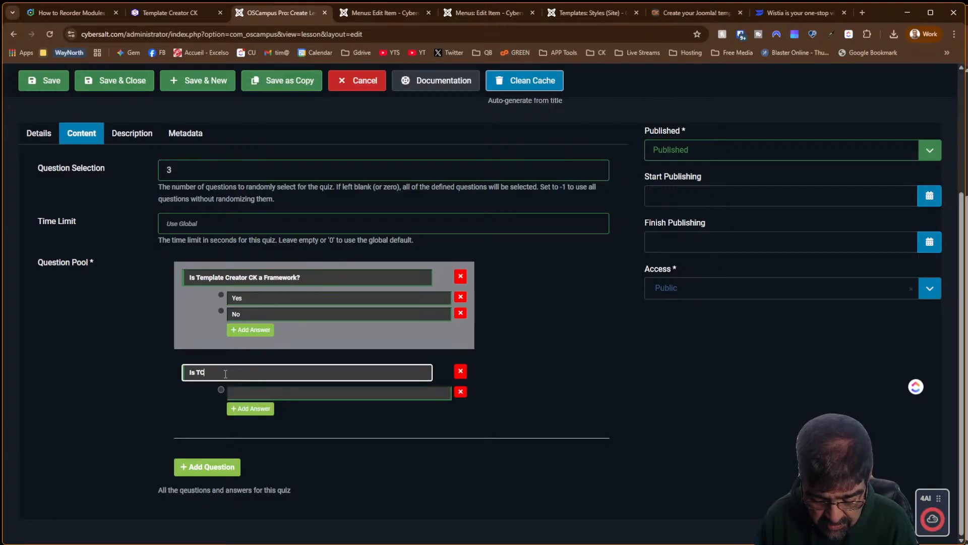
pyautogui.write('CK free')
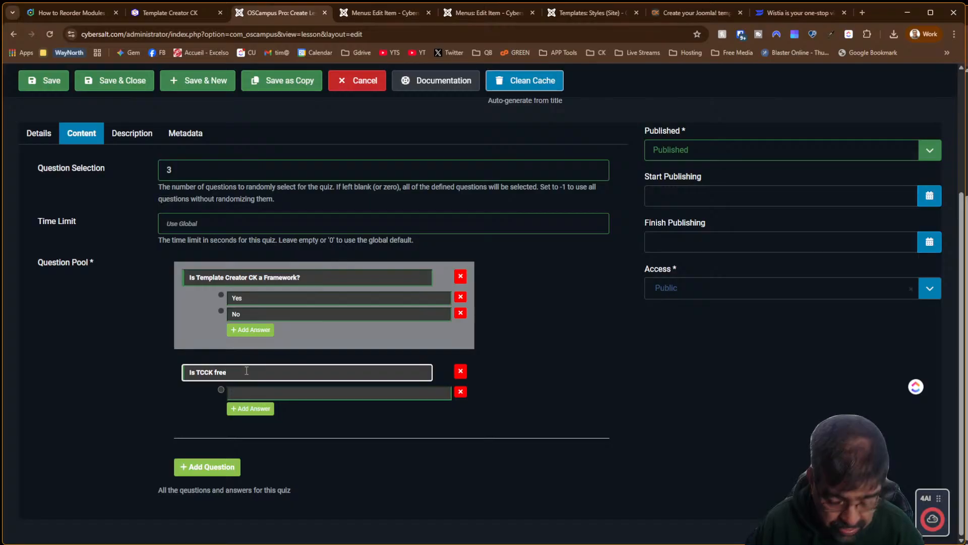
pyautogui.write('?')
pyautogui.click(242, 394)
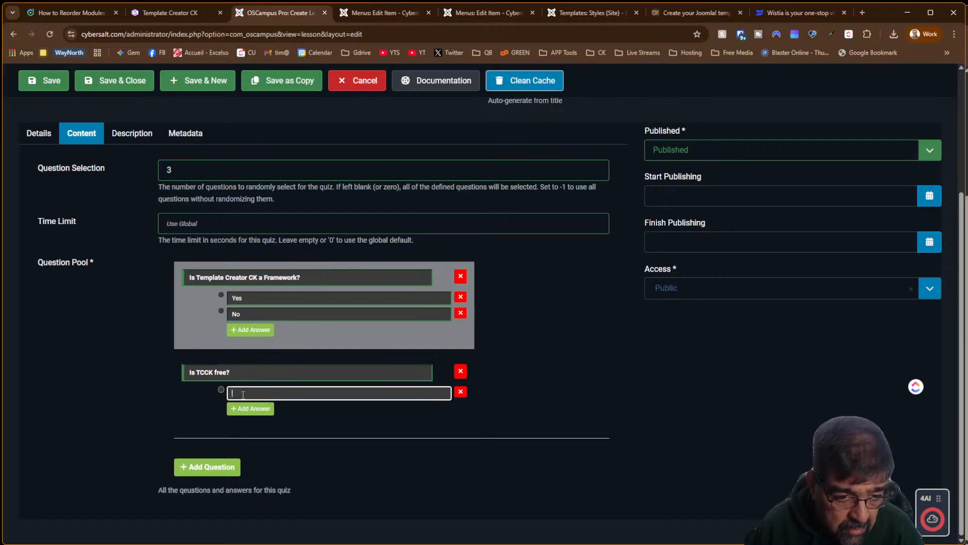
pyautogui.write('Yes')
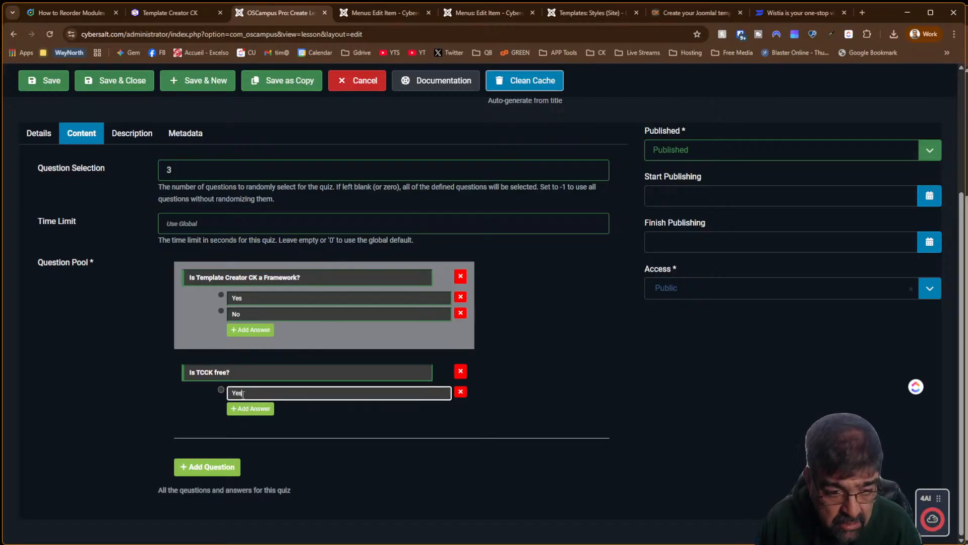
pyautogui.click(241, 408)
pyautogui.click(241, 412)
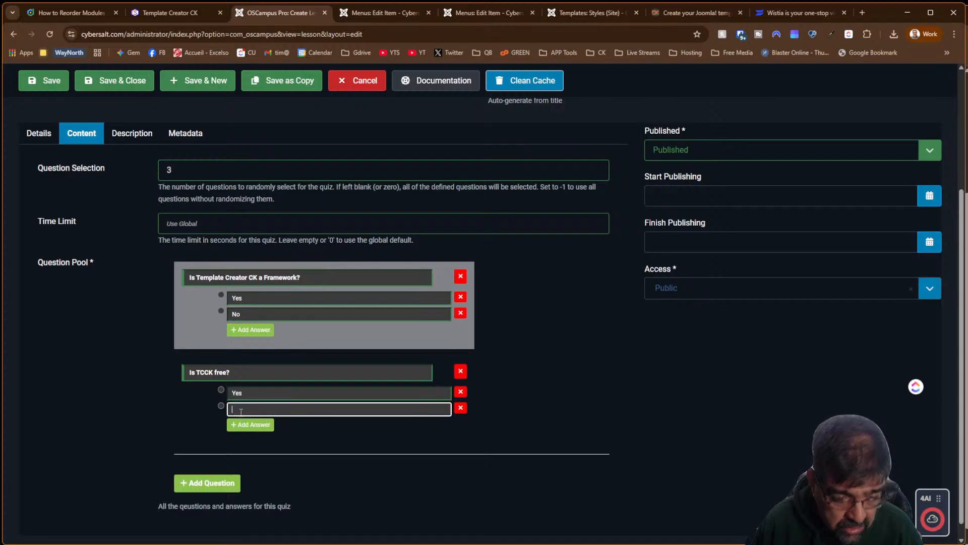
pyautogui.write('No')
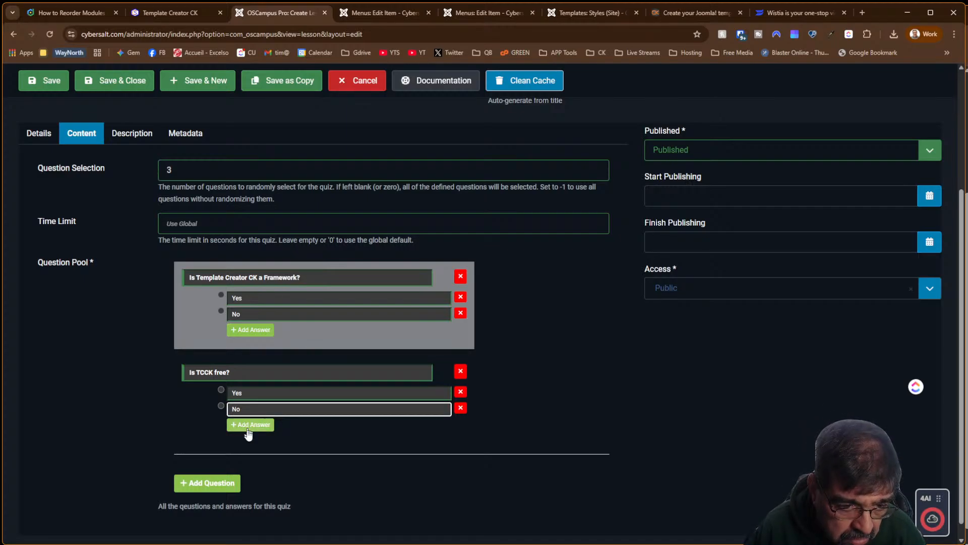
pyautogui.click(215, 484)
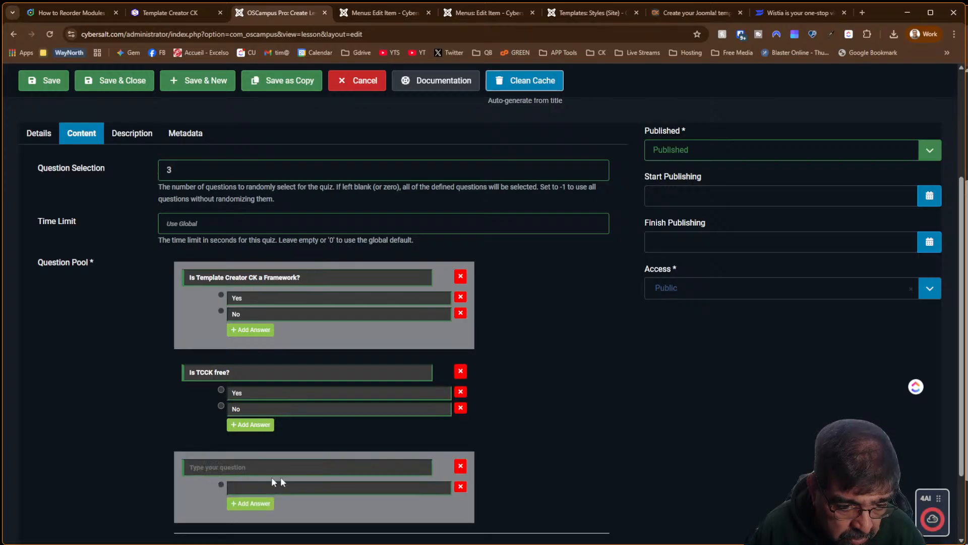
pyautogui.scroll(-1, 619, 449)
pyautogui.scroll(-2, 618, 450)
pyautogui.click(241, 372)
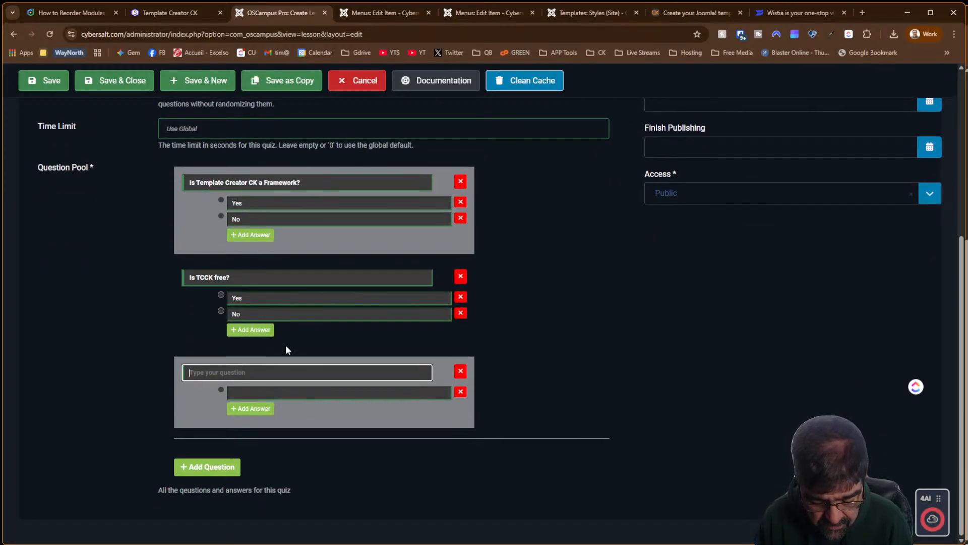
# Clear the draft third question and change the first to 'Is TCCK a Template Framework?'
pyautogui.write('Is there')
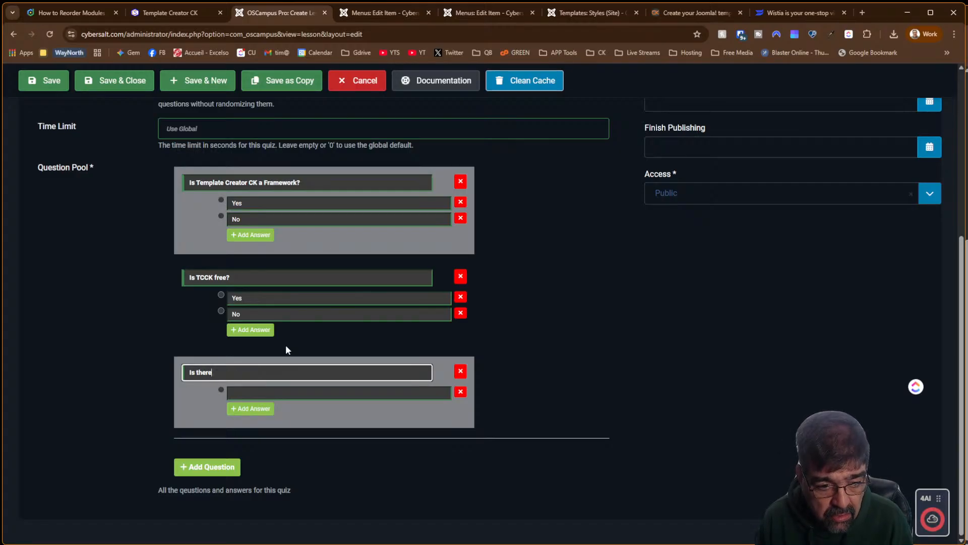
pyautogui.press('BackSpace')
pyautogui.press('BackSpace')
pyautogui.press('BackSpace')
pyautogui.press('BackSpace')
pyautogui.press('BackSpace')
pyautogui.press('BackSpace')
pyautogui.press('BackSpace')
pyautogui.press('BackSpace')
pyautogui.press('BackSpace')
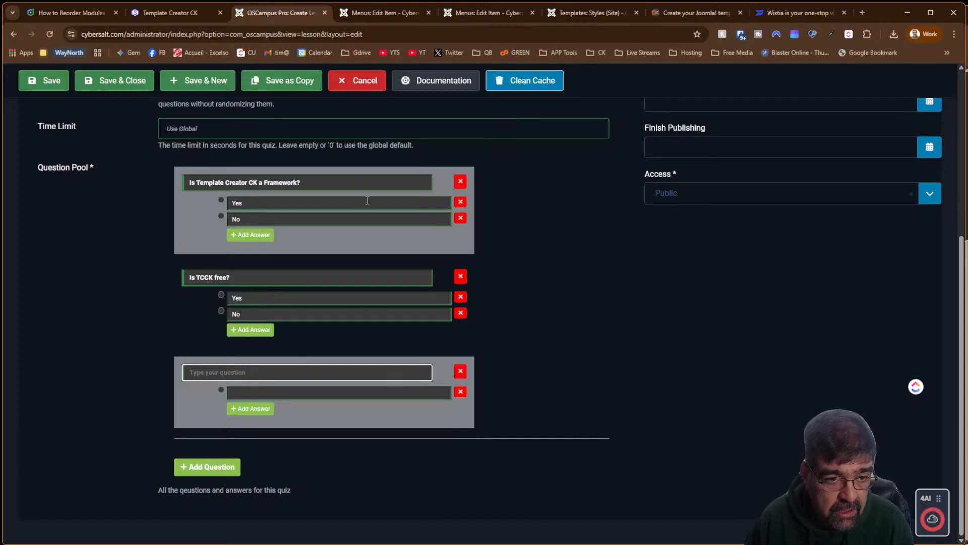
pyautogui.moveTo(196, 183); pyautogui.dragTo(251, 182)
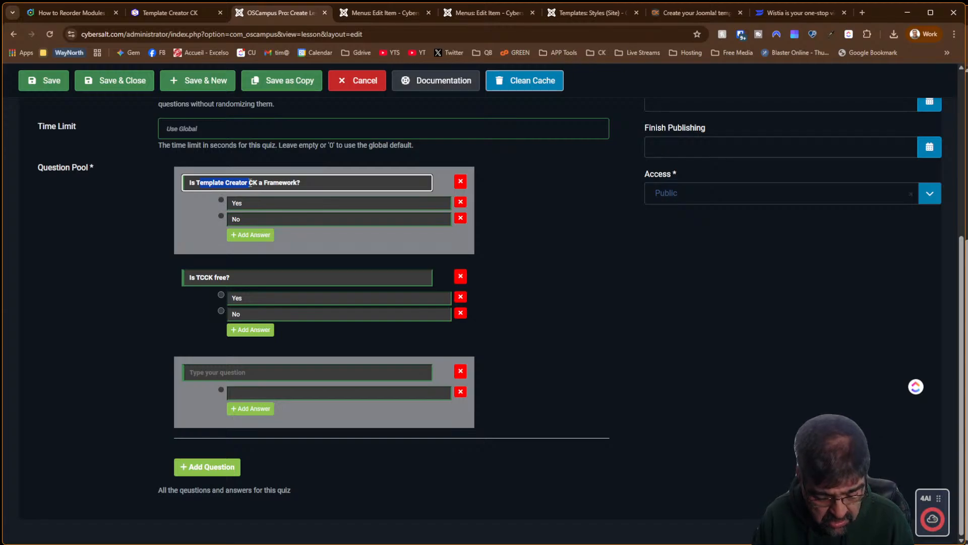
pyautogui.write('TC')
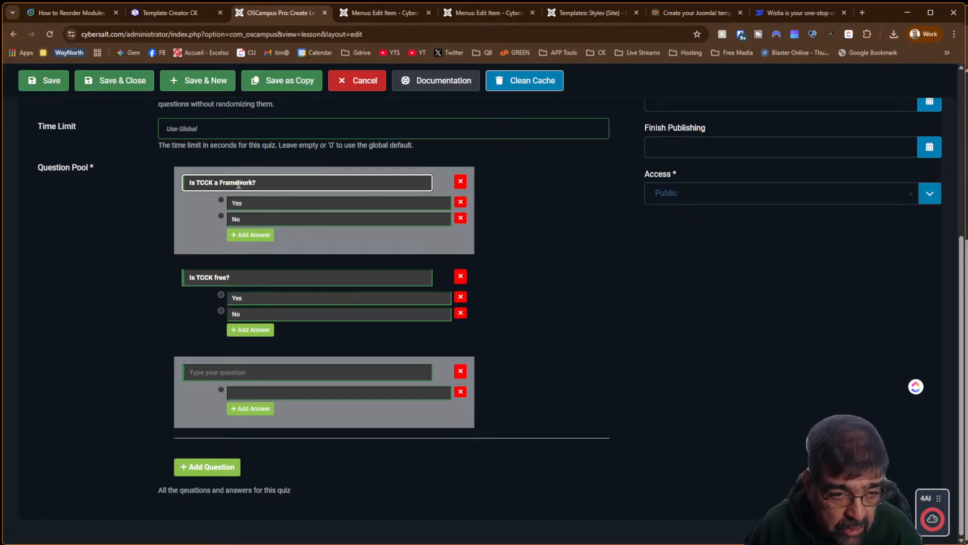
pyautogui.click(221, 185)
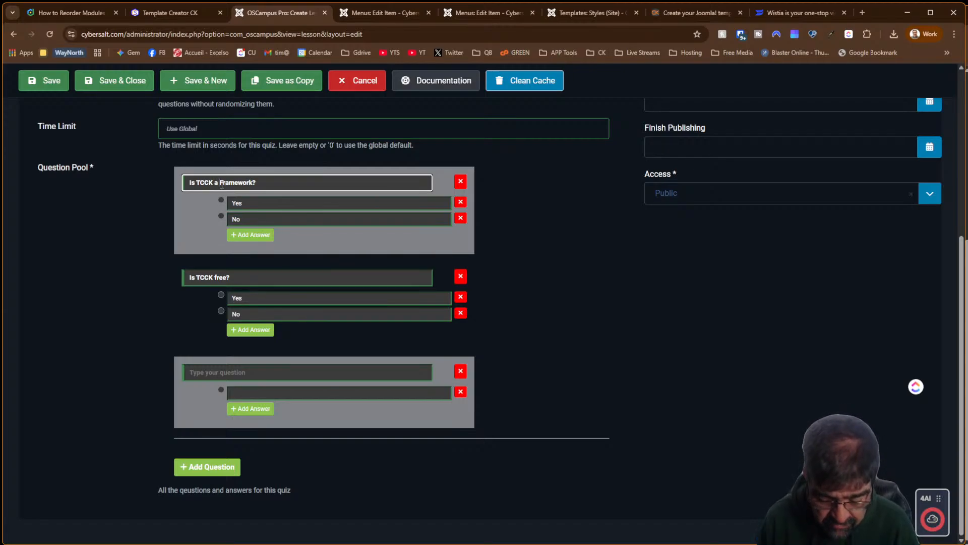
pyautogui.write('Template')
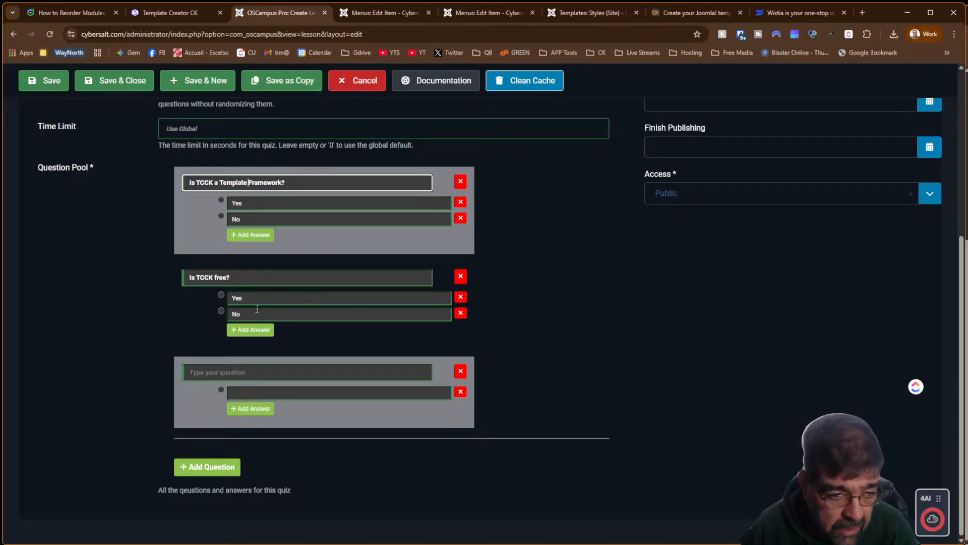
pyautogui.click(256, 373)
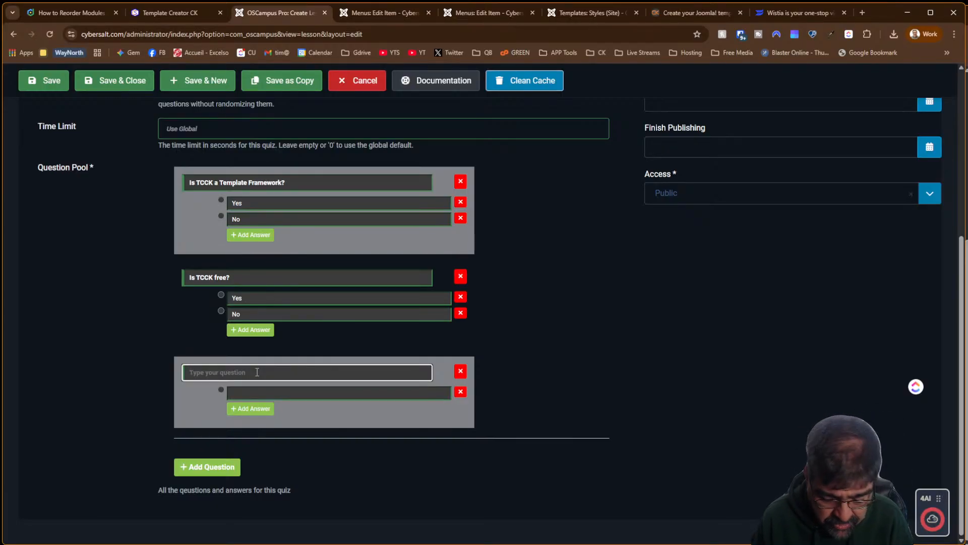
pyautogui.write('How many')
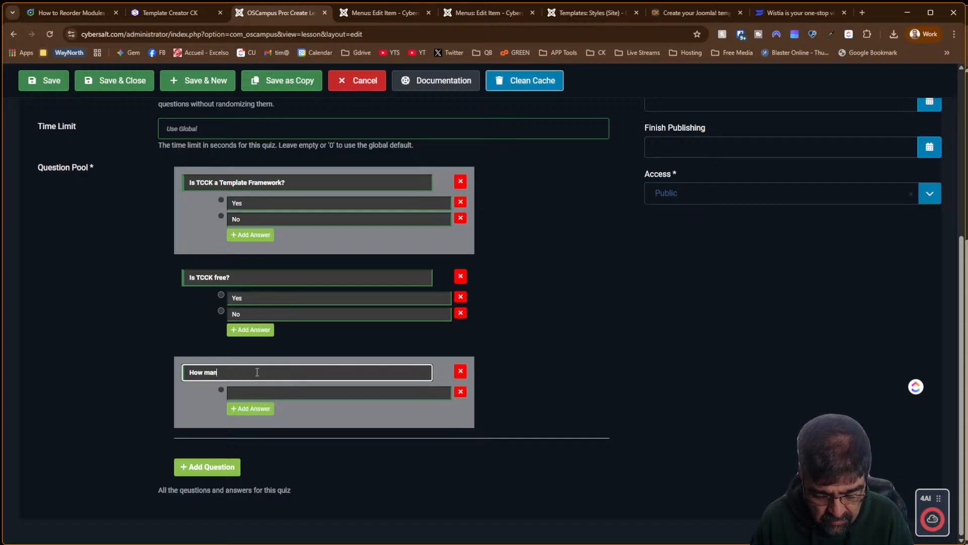
pyautogui.press('BackSpace')
pyautogui.press('BackSpace')
pyautogui.press('BackSpace')
pyautogui.press('BackSpace')
pyautogui.press('BackSpace')
pyautogui.press('BackSpace')
pyautogui.press('BackSpace')
pyautogui.press('BackSpace')
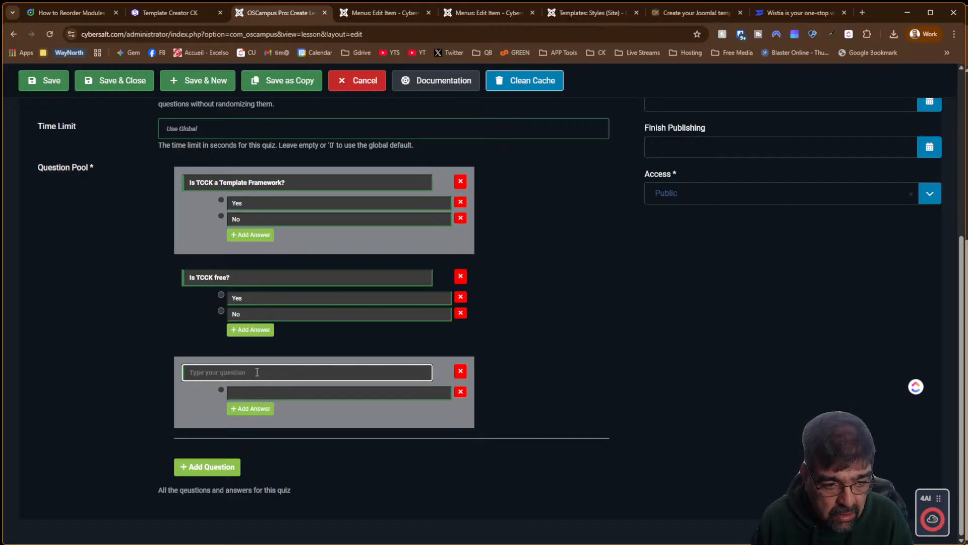
pyautogui.scroll(5, 273, 369)
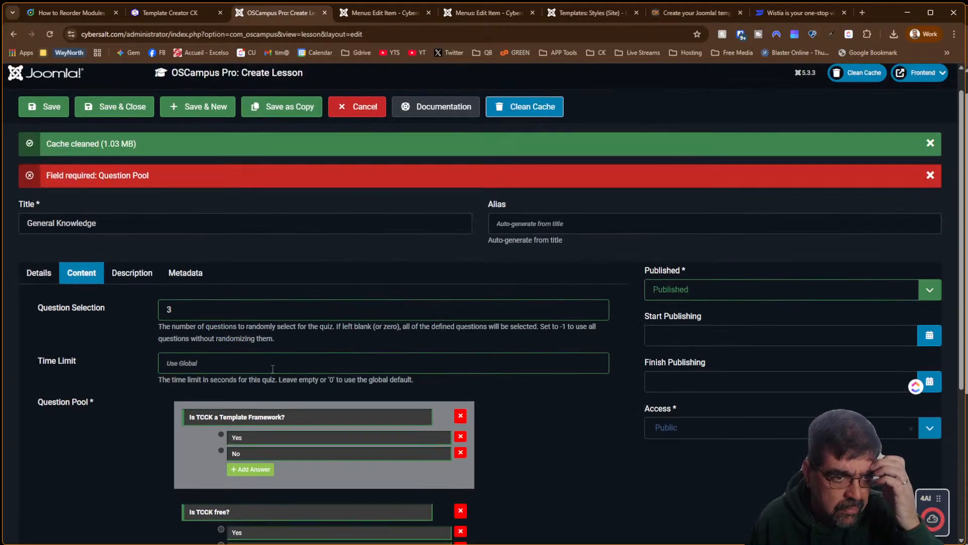
pyautogui.scroll(-5, 272, 369)
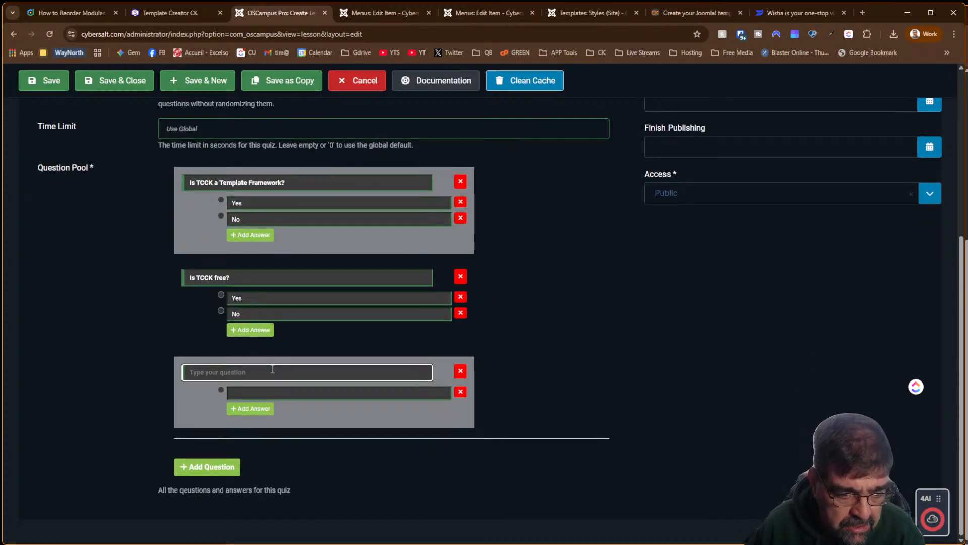
pyautogui.scroll(2, 272, 370)
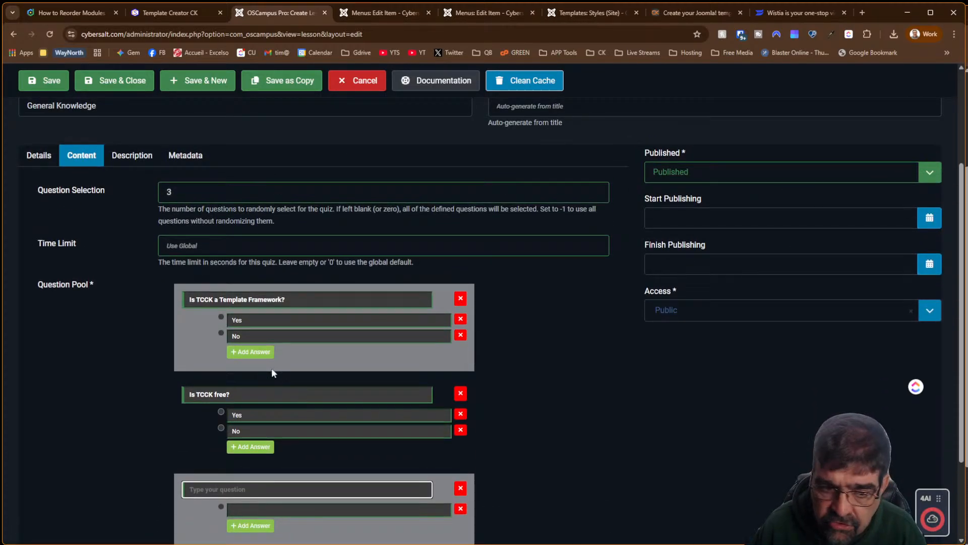
pyautogui.scroll(-2, 272, 372)
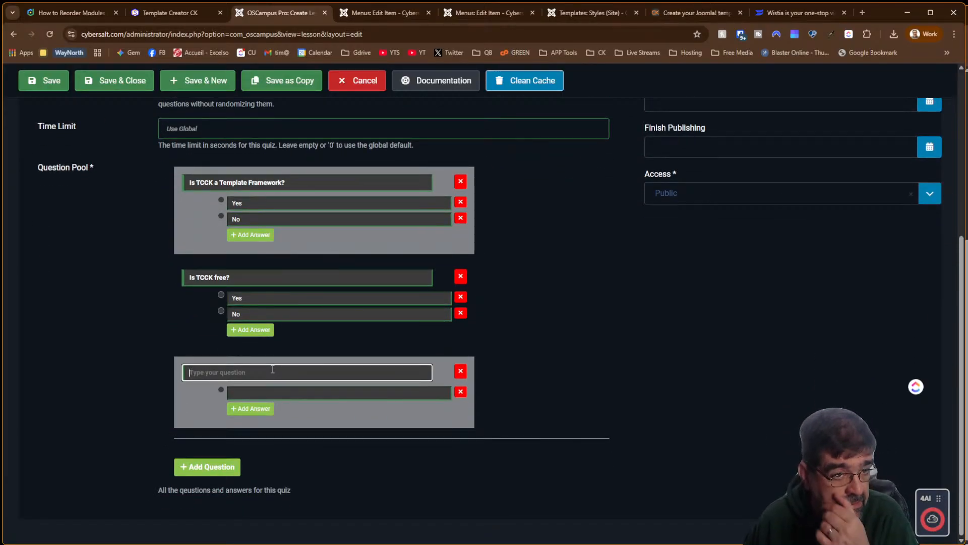
pyautogui.scroll(2, 272, 369)
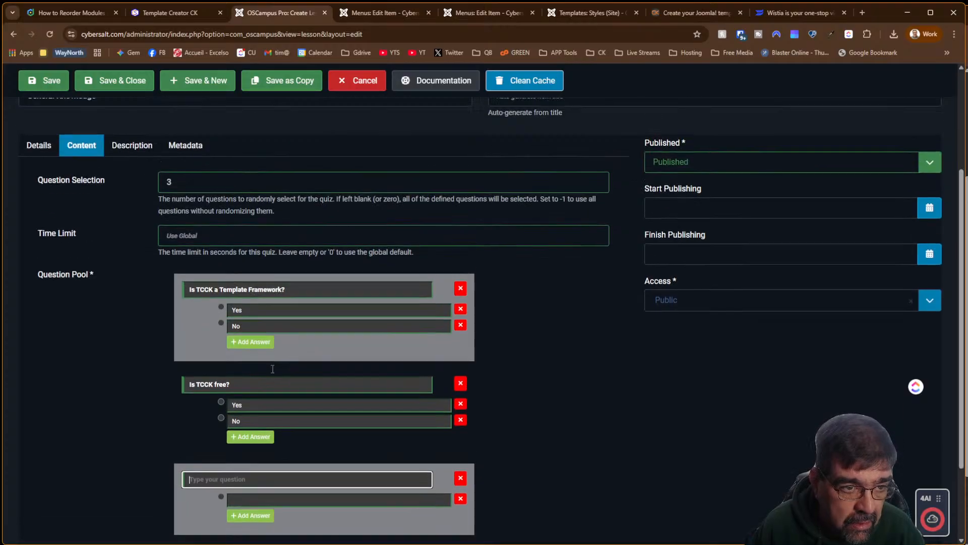
pyautogui.scroll(-2, 271, 372)
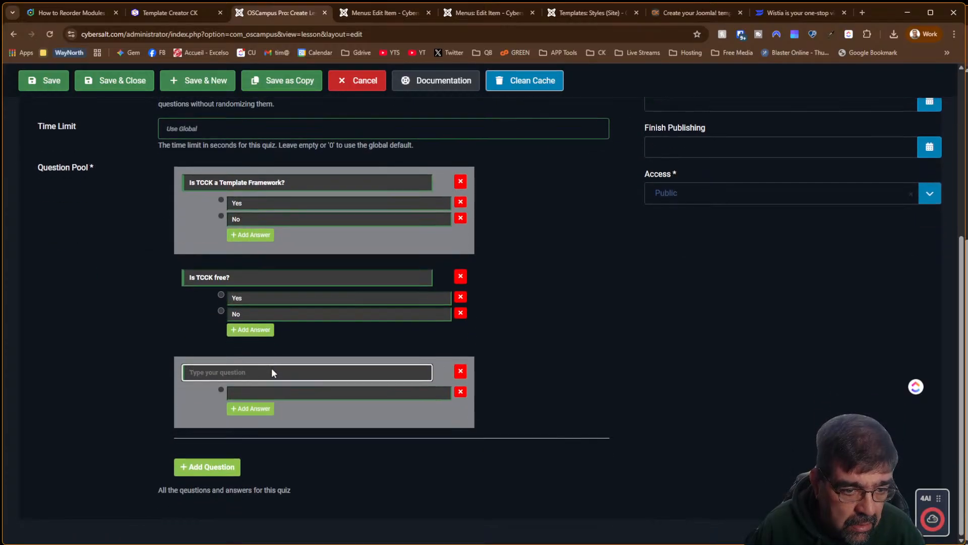
pyautogui.scroll(4, 271, 367)
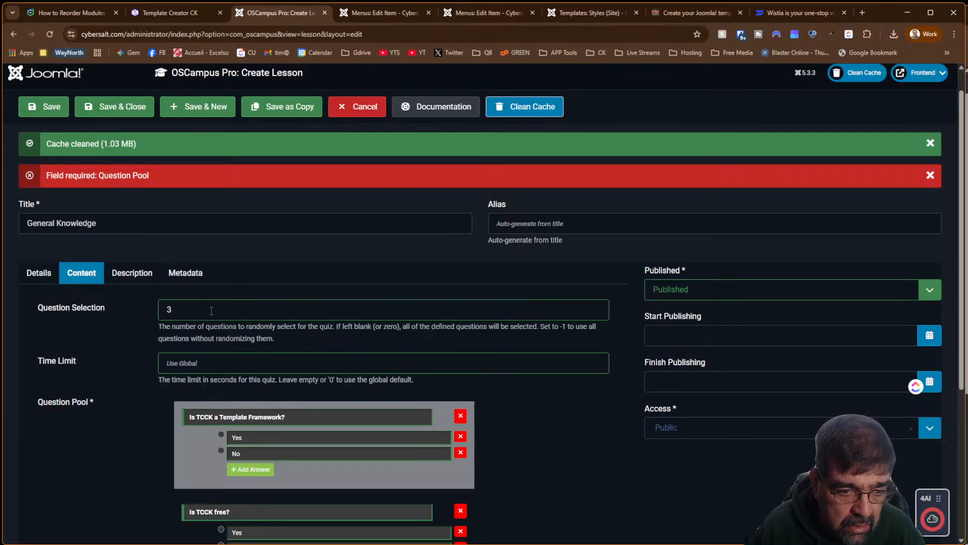
pyautogui.scroll(-4, 222, 333)
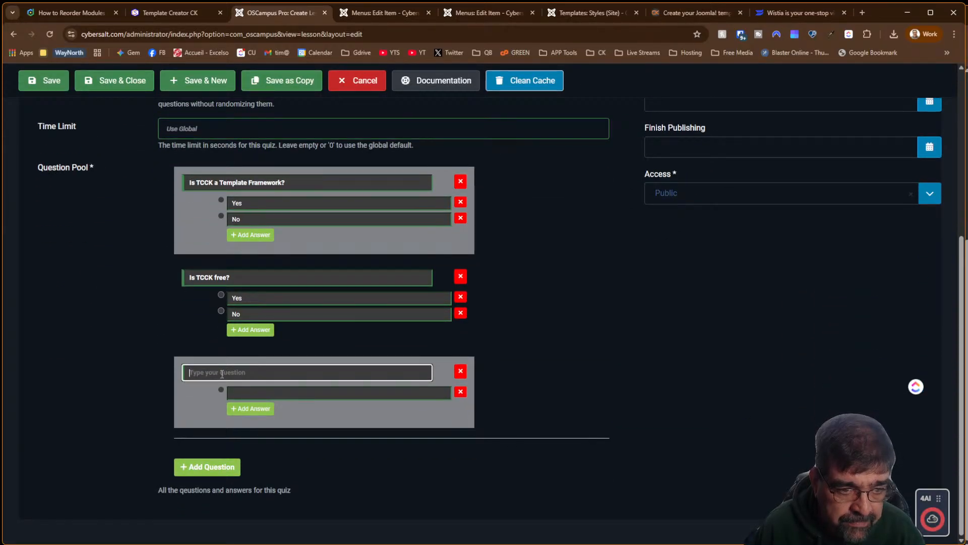
# Reword the third question to 'Does TCCK work with the latest Joomla Versions'
pyautogui.write('Does')
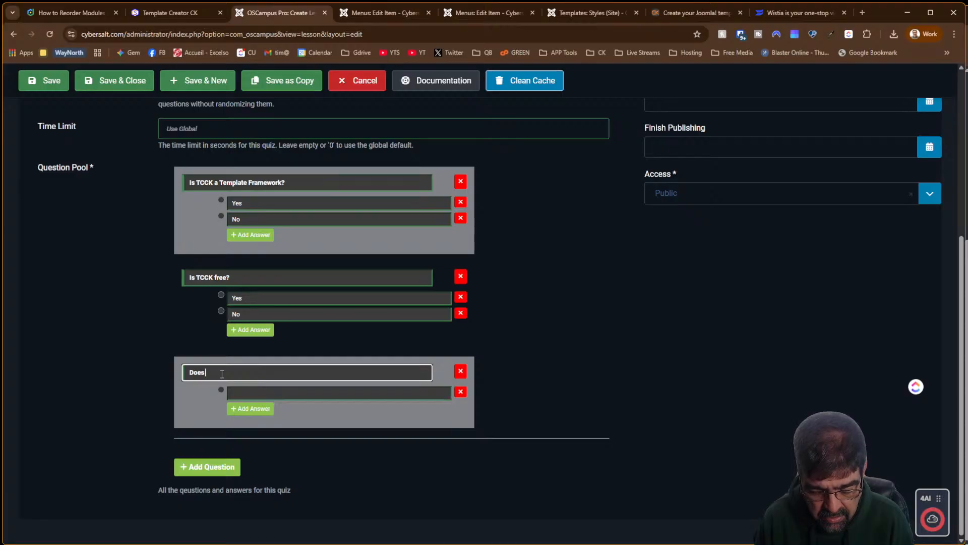
pyautogui.write(' TEmplate Cr')
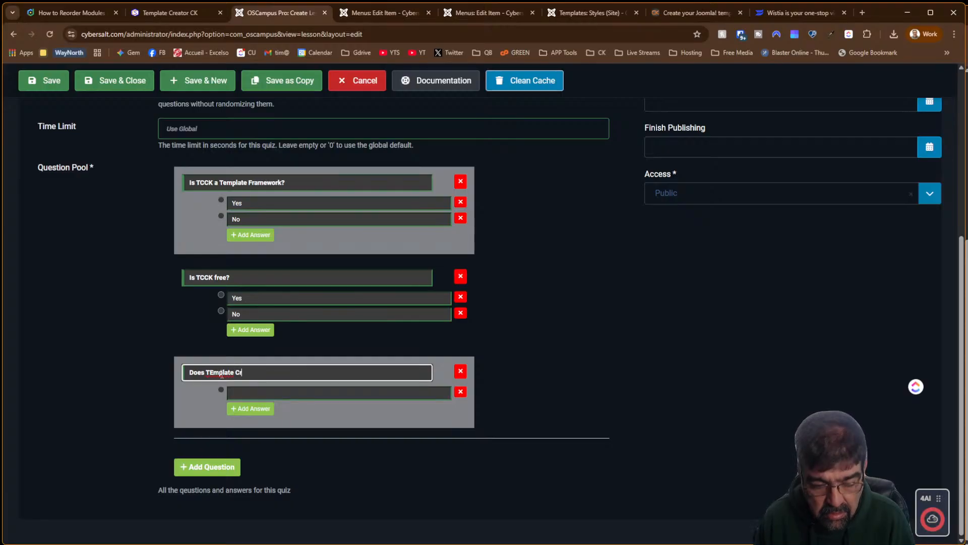
pyautogui.write('eator ')
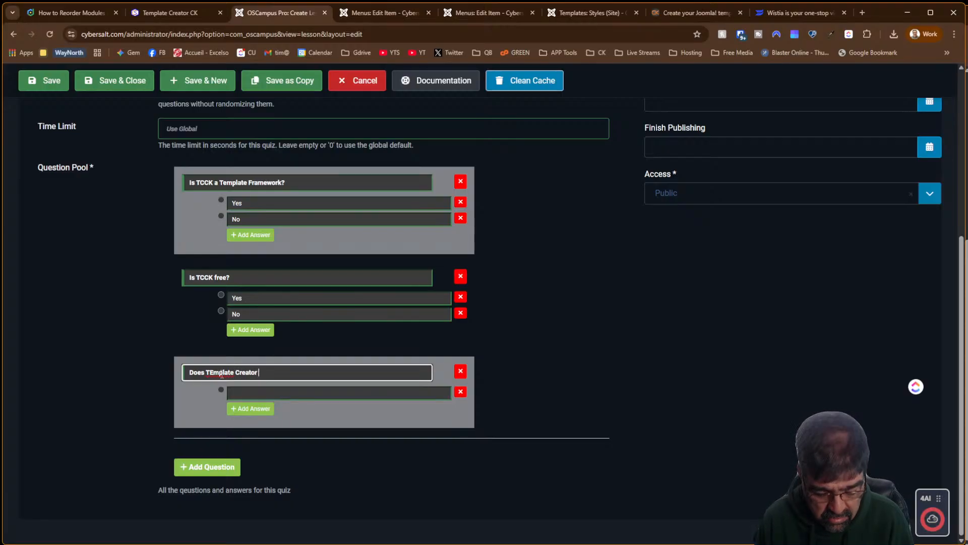
pyautogui.write('CK')
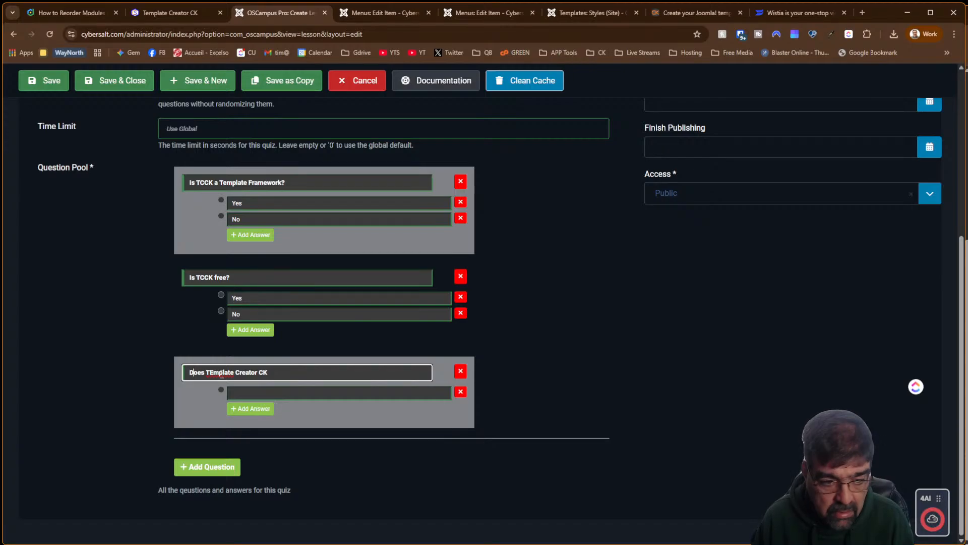
pyautogui.write('CC')
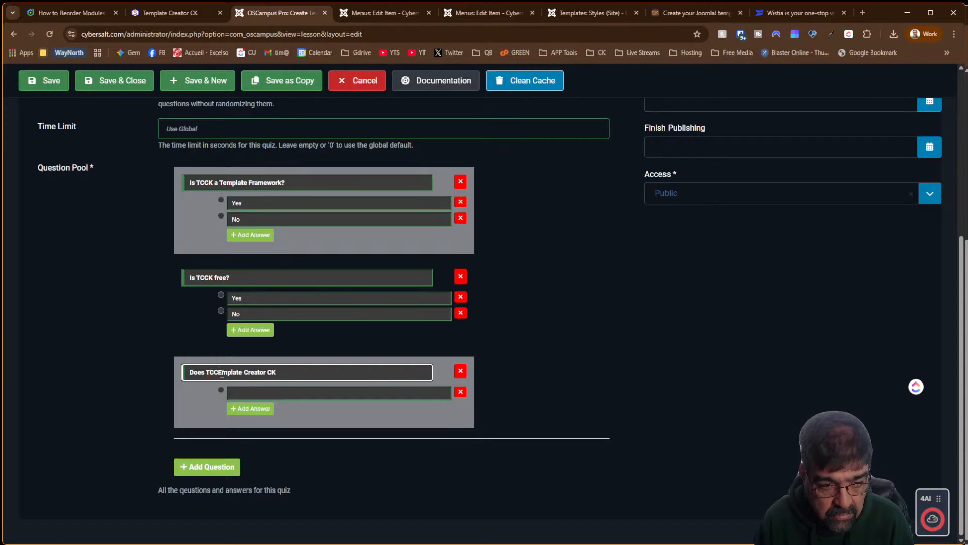
pyautogui.press('Delete')
pyautogui.press('Delete')
pyautogui.press('Delete')
pyautogui.press('Delete')
pyautogui.press('Delete')
pyautogui.press('Delete')
pyautogui.press('Delete')
pyautogui.press('Delete')
pyautogui.press('Delete')
pyautogui.press('Delete')
pyautogui.press('Delete')
pyautogui.press('Delete')
pyautogui.press('Delete')
pyautogui.press('Delete')
pyautogui.press('Delete')
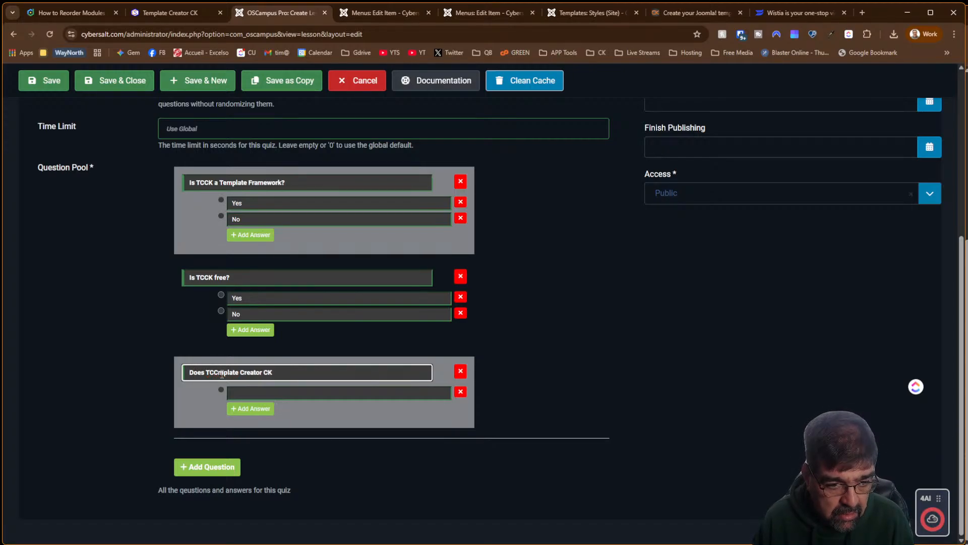
pyautogui.press('Delete')
pyautogui.press('Delete')
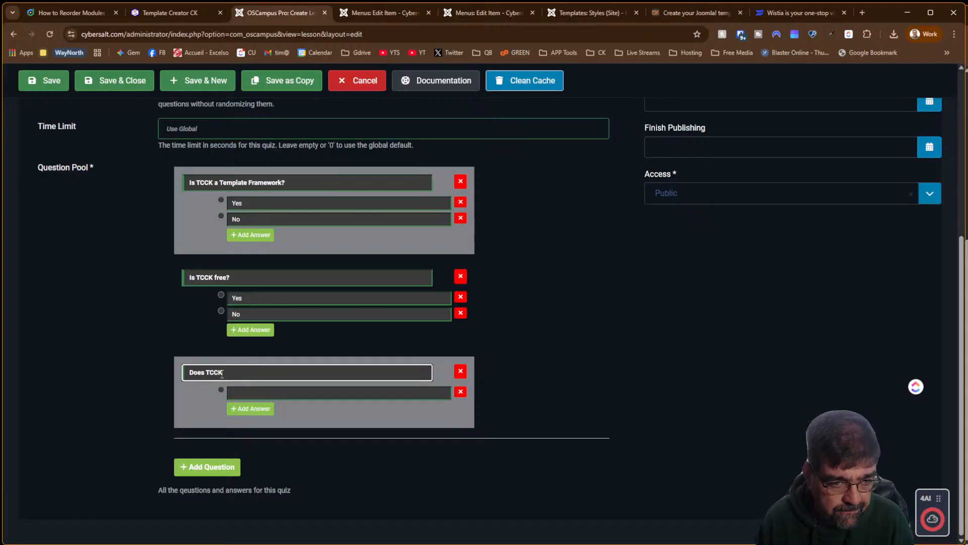
pyautogui.write('work with')
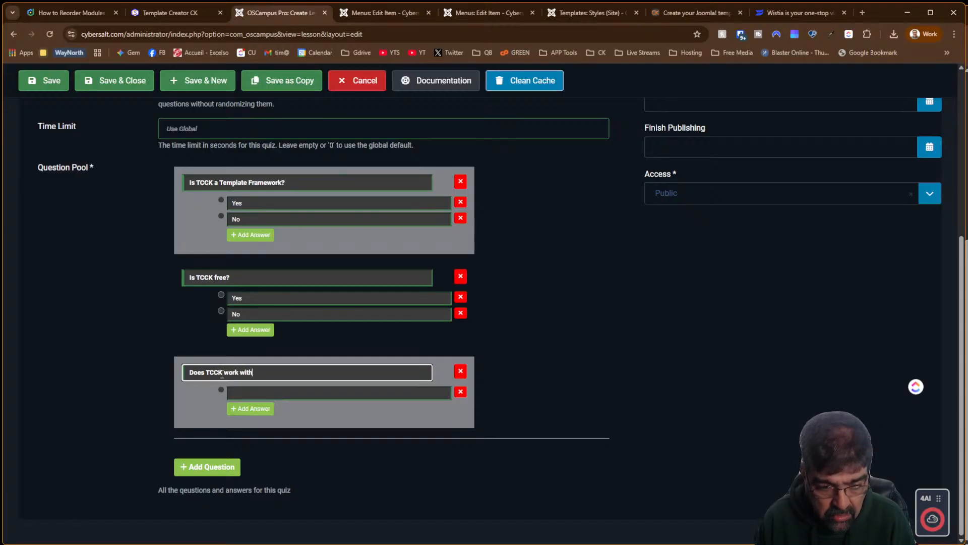
pyautogui.write(' t')
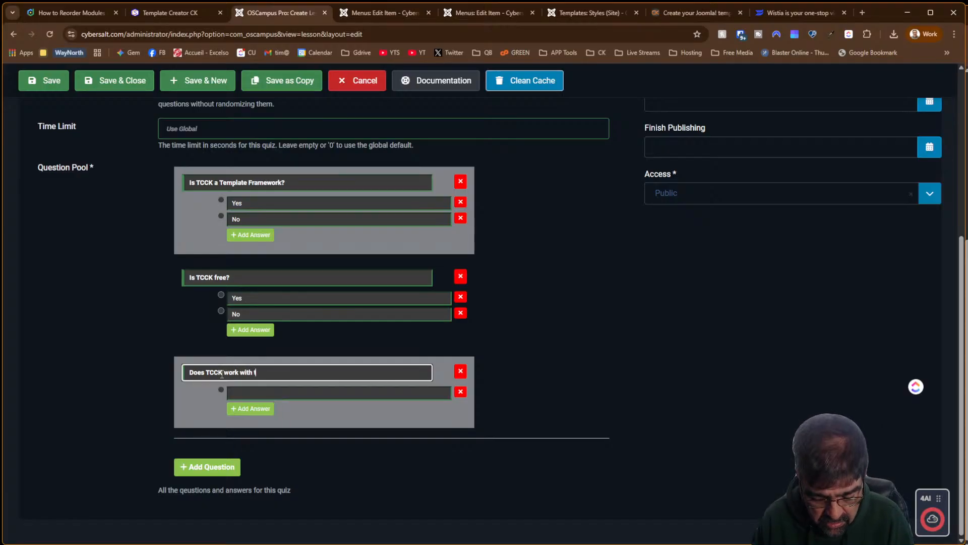
pyautogui.write('he latest Joomla Versions')
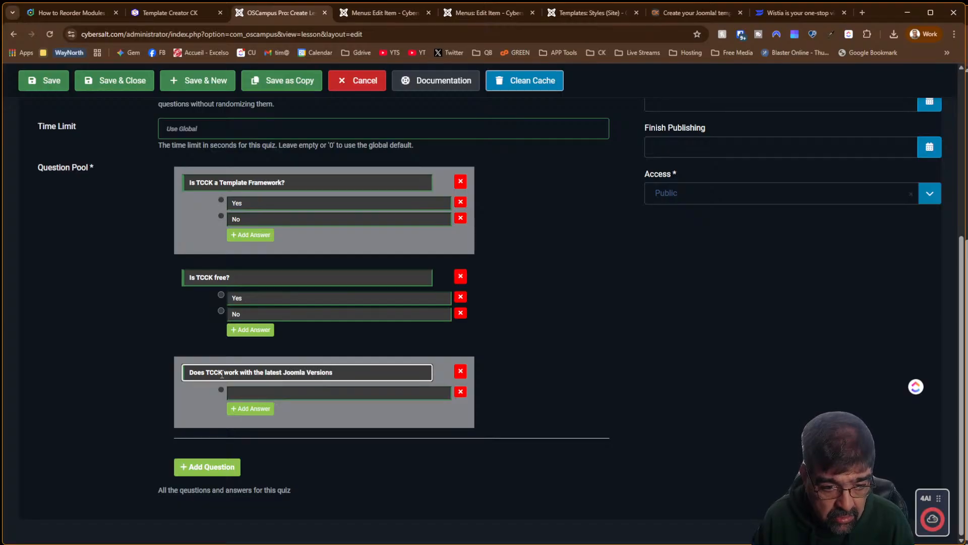
# Give question three the answers Yes and No, and save the lesson
pyautogui.press('Tab')
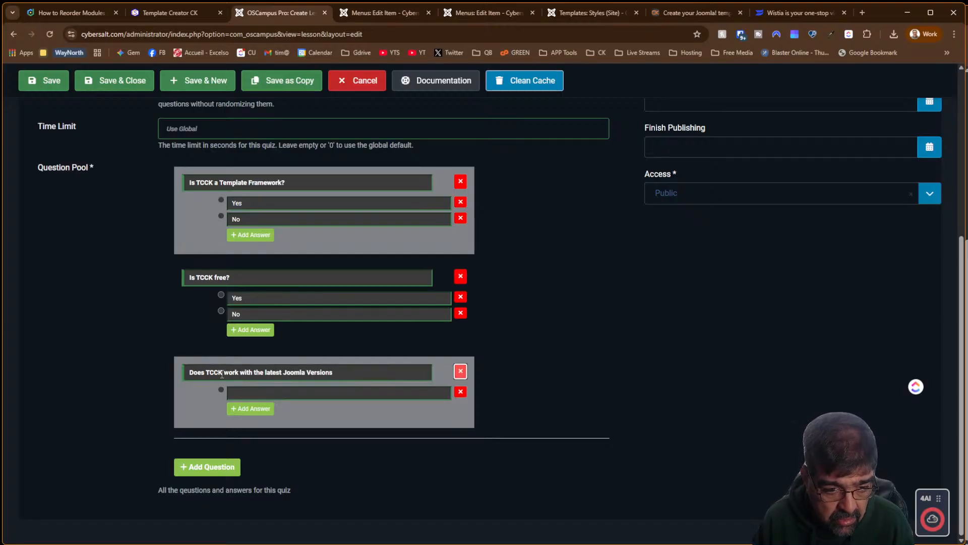
pyautogui.press('Tab')
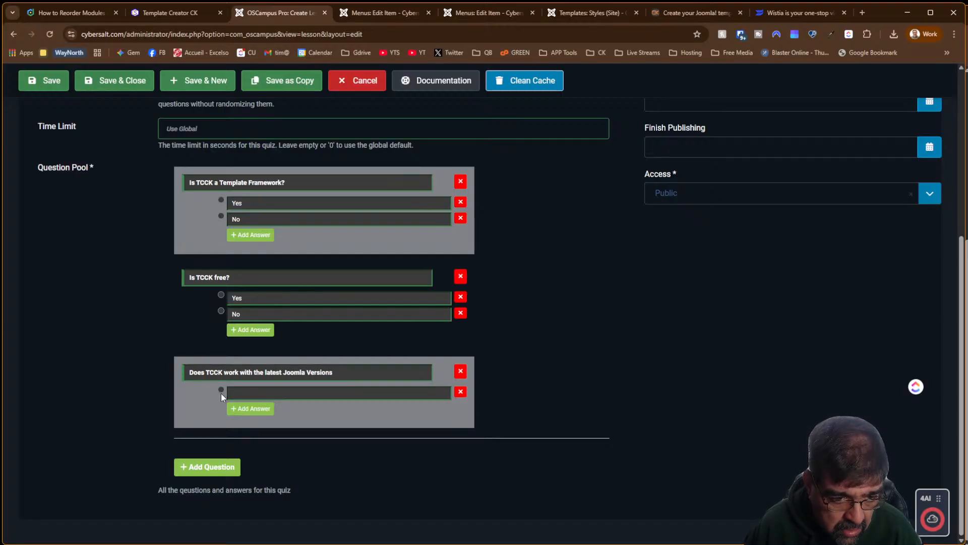
pyautogui.click(243, 393)
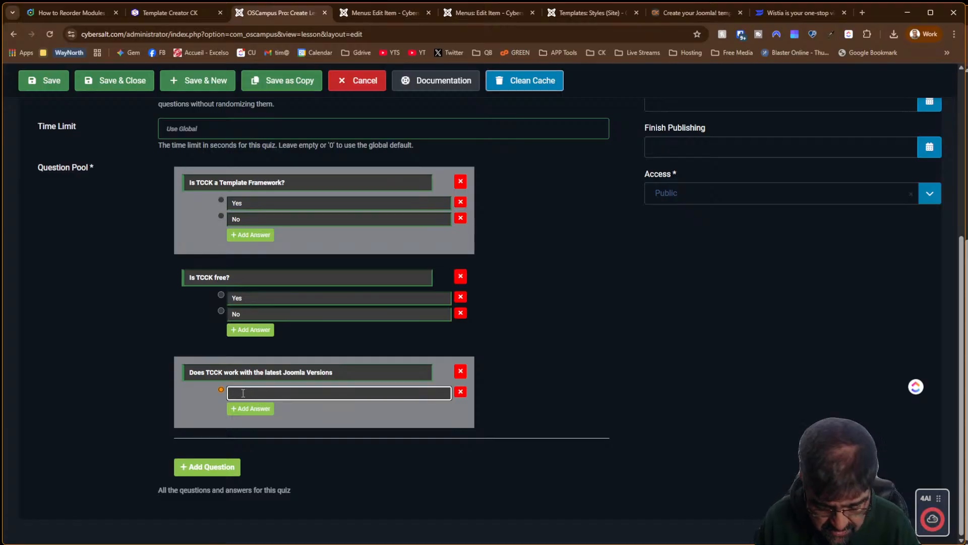
pyautogui.write('Yes')
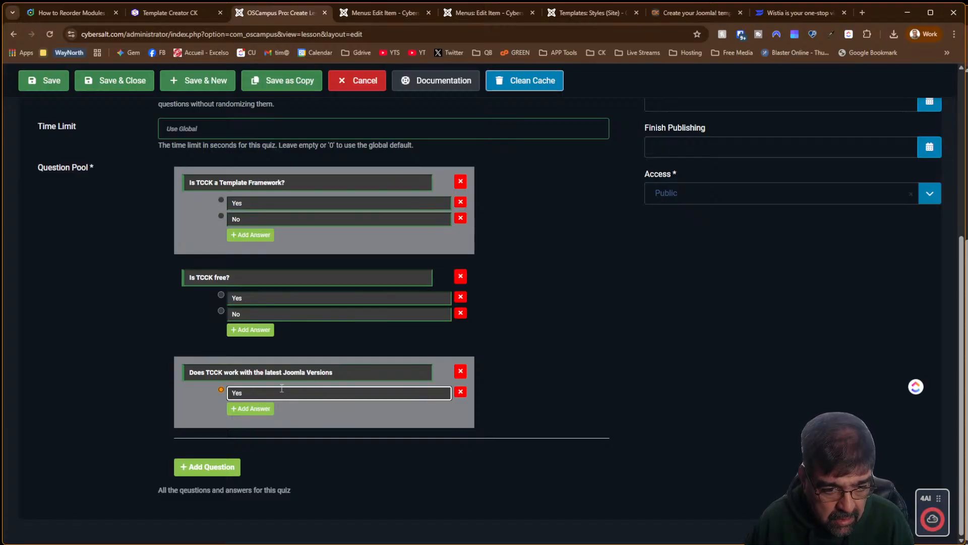
pyautogui.click(254, 409)
pyautogui.write('No')
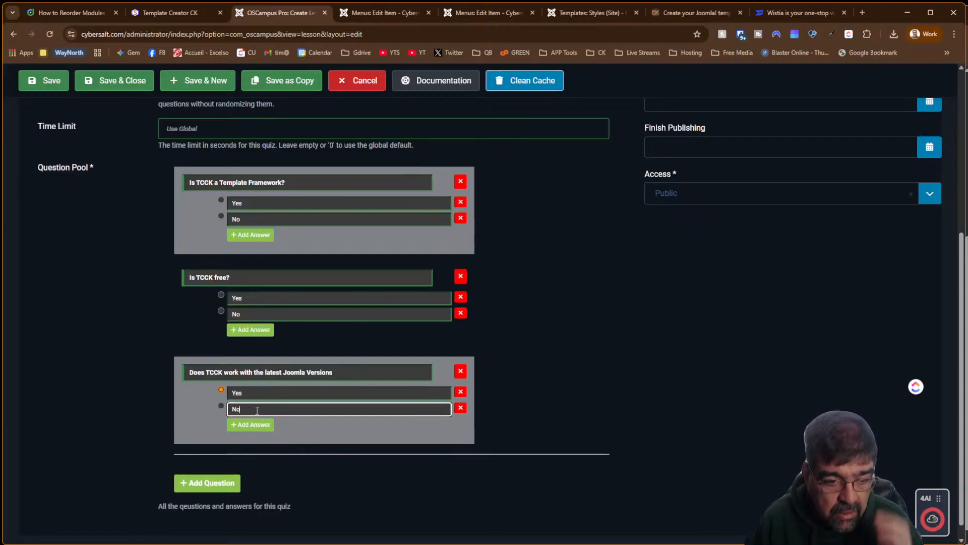
pyautogui.click(45, 87)
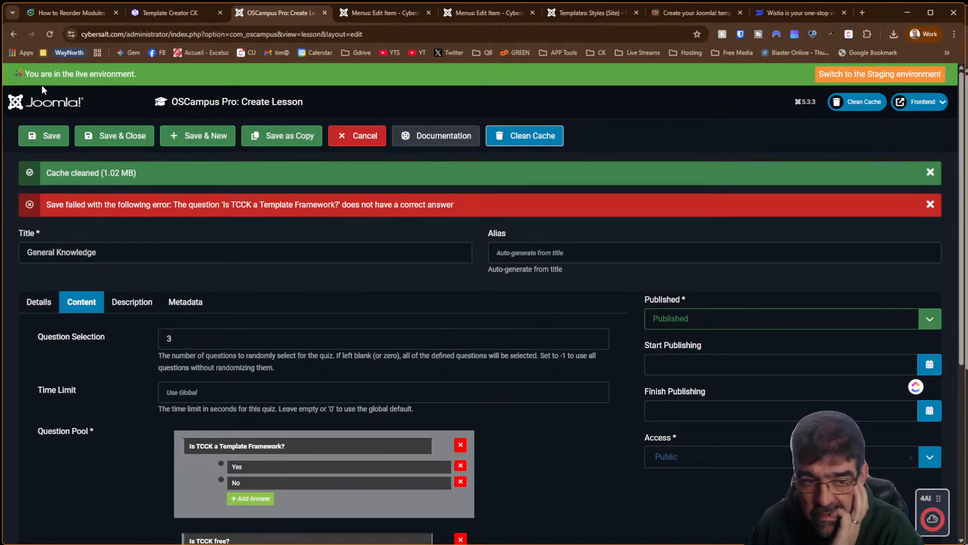
# Mark No as question two's correct answer and save the General Knowledge lesson
pyautogui.scroll(-5, 345, 246)
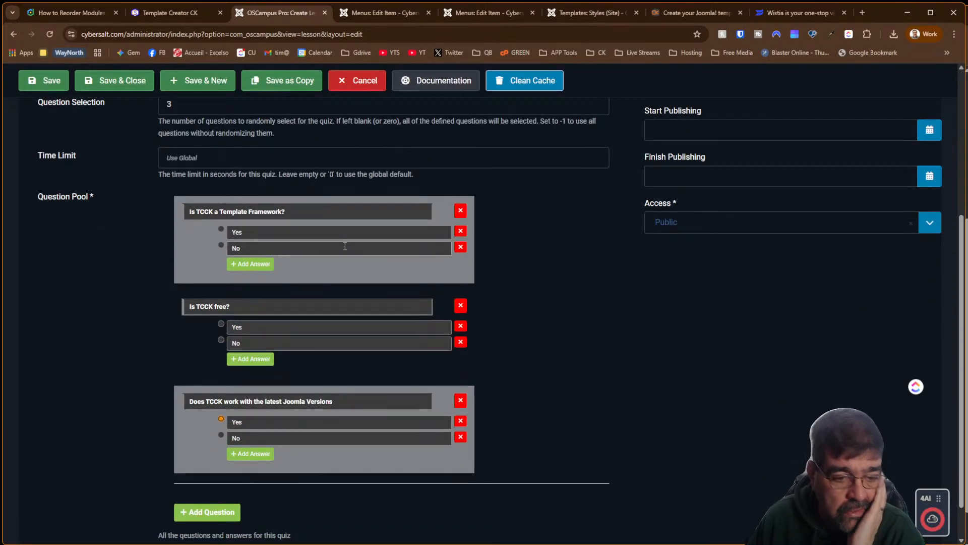
pyautogui.click(222, 323)
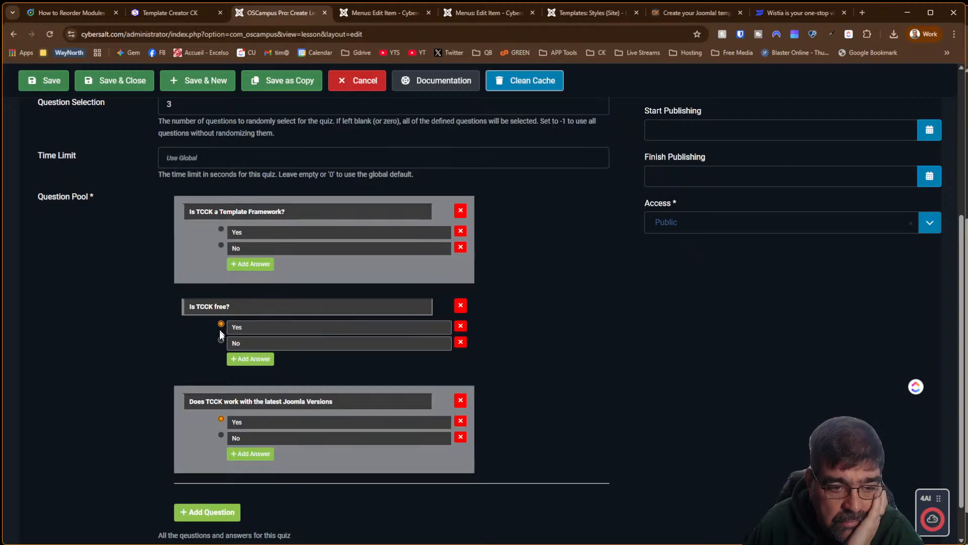
pyautogui.click(221, 340)
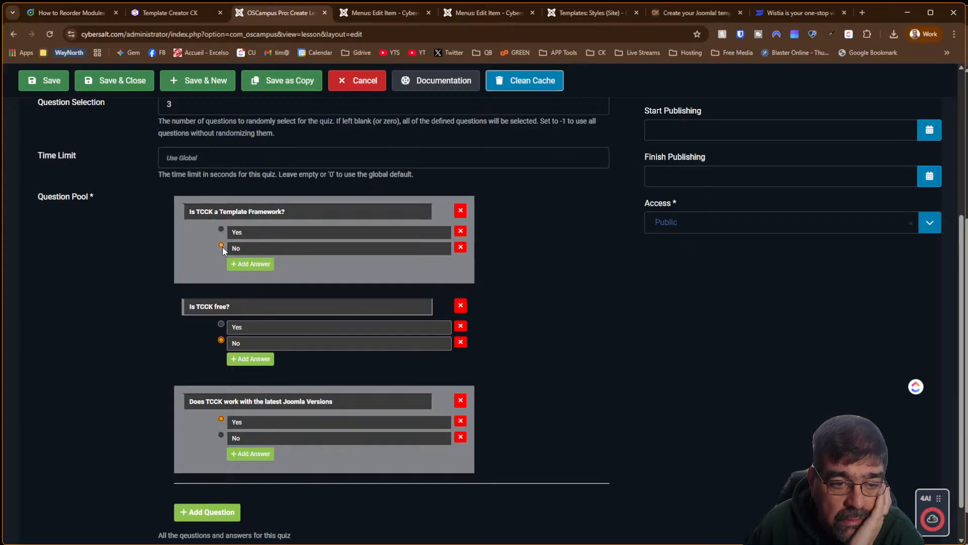
pyautogui.click(43, 82)
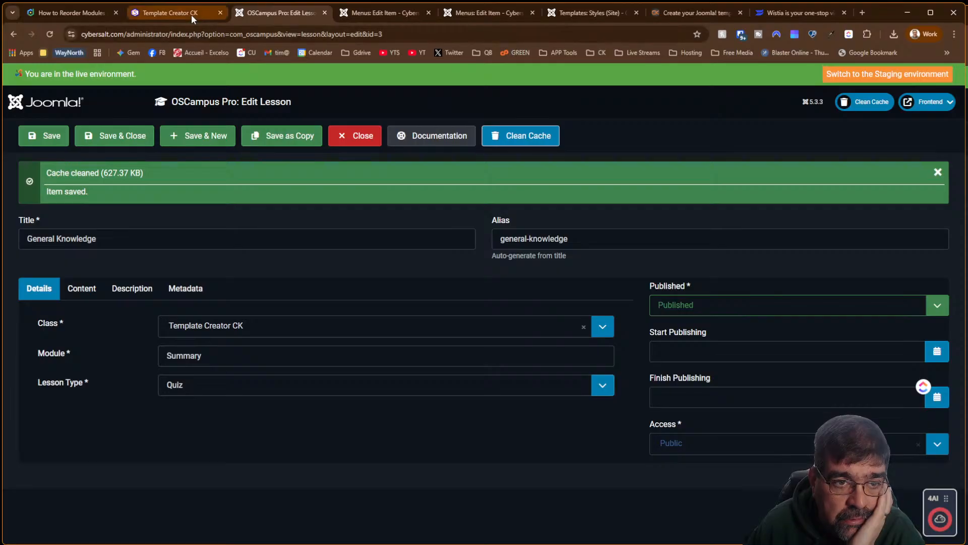
# Reload the Template Creator CK course page and open the General Knowledge lesson
pyautogui.click(192, 14)
pyautogui.click(51, 34)
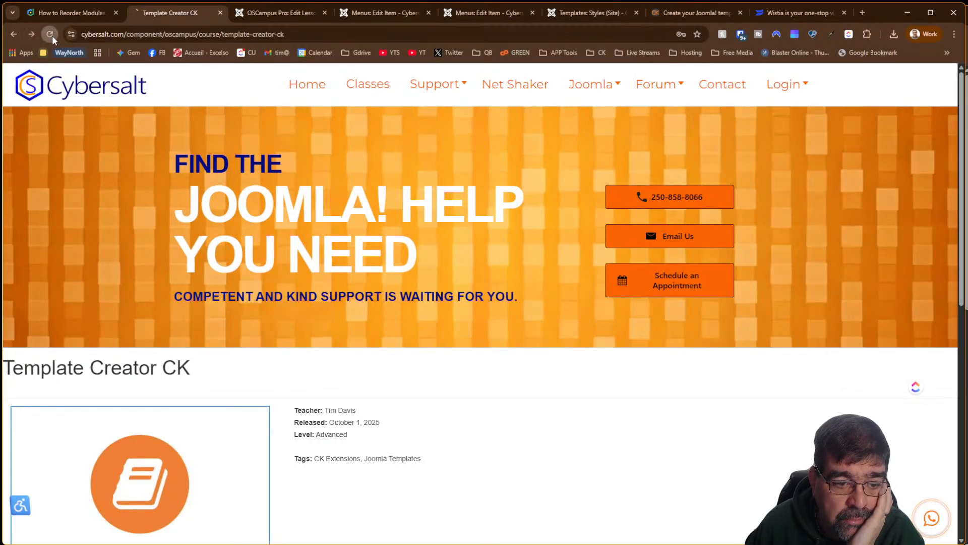
pyautogui.scroll(-2, 478, 393)
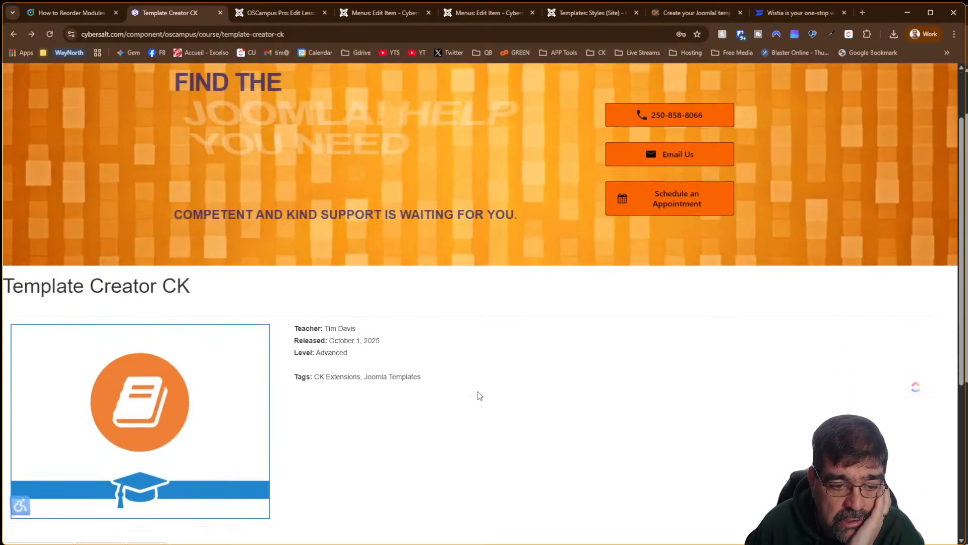
pyautogui.scroll(-5, 477, 393)
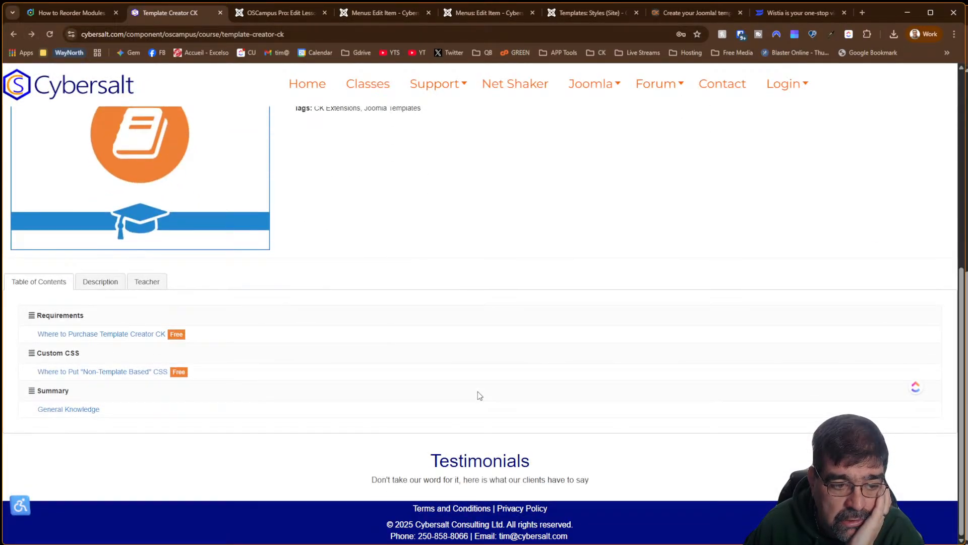
pyautogui.click(87, 414)
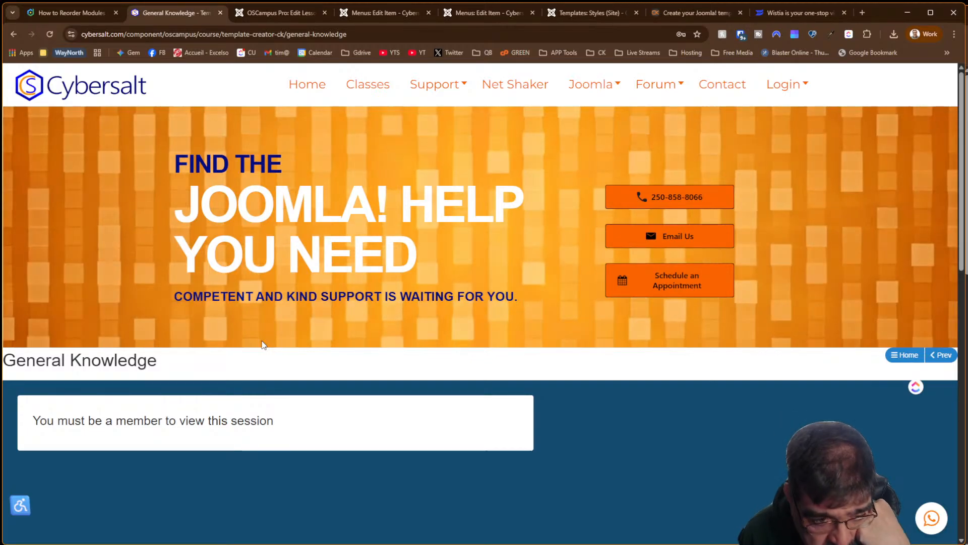
pyautogui.scroll(-3, 262, 344)
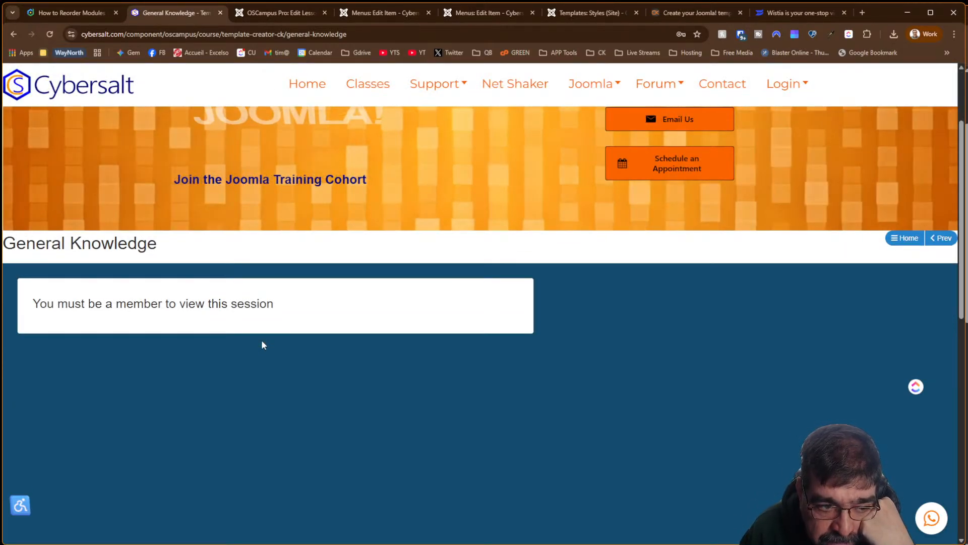
pyautogui.scroll(3, 261, 345)
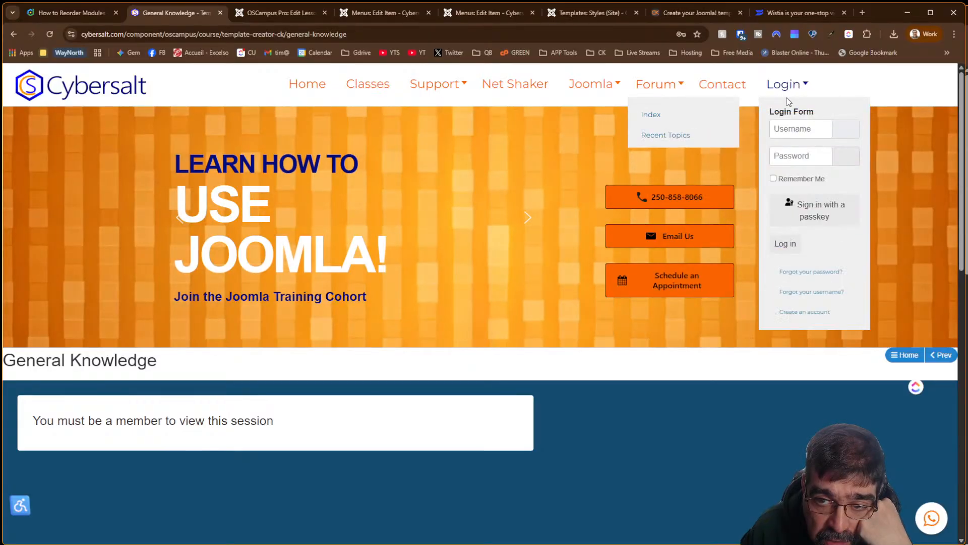
# Log in to the site with the saved account credentials
pyautogui.click(797, 128)
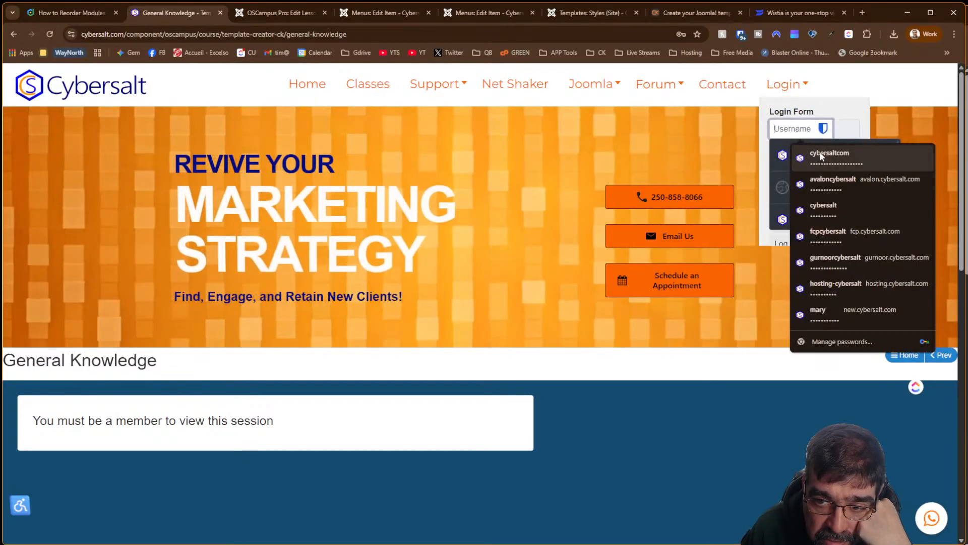
pyautogui.click(819, 155)
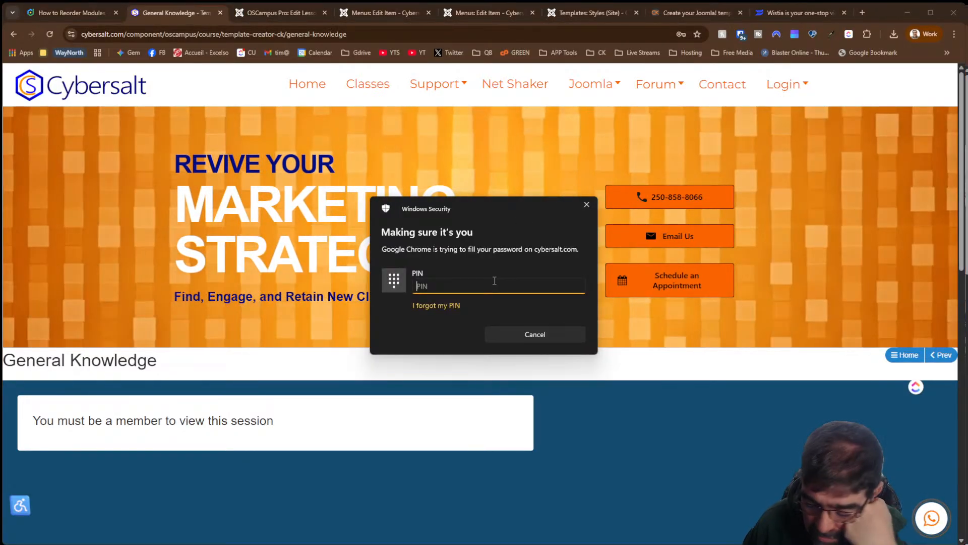
pyautogui.write('••••')
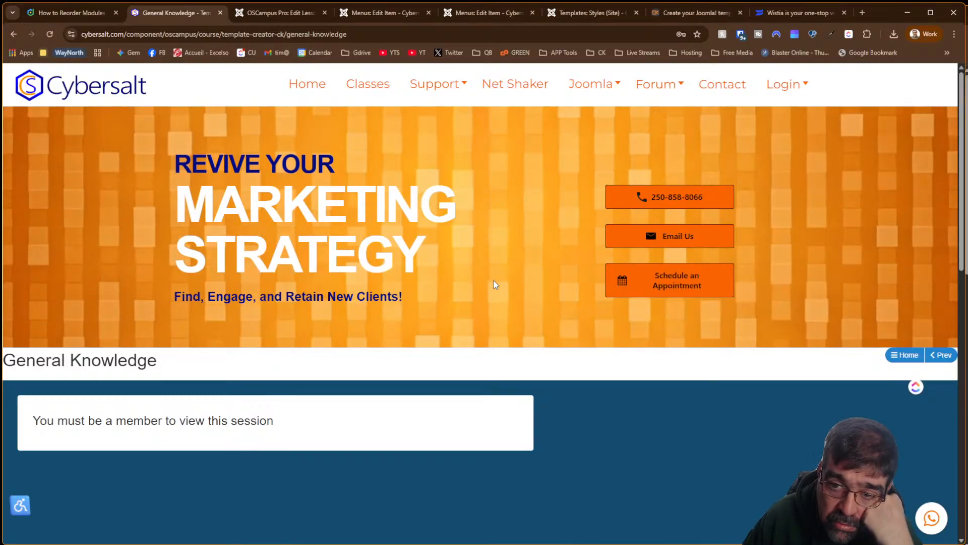
pyautogui.moveTo(818, 98)
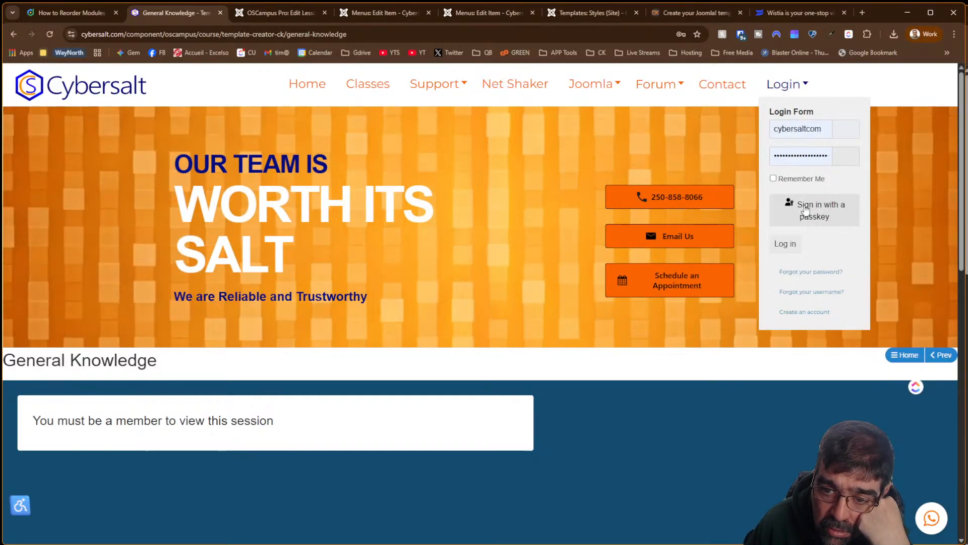
pyautogui.click(787, 246)
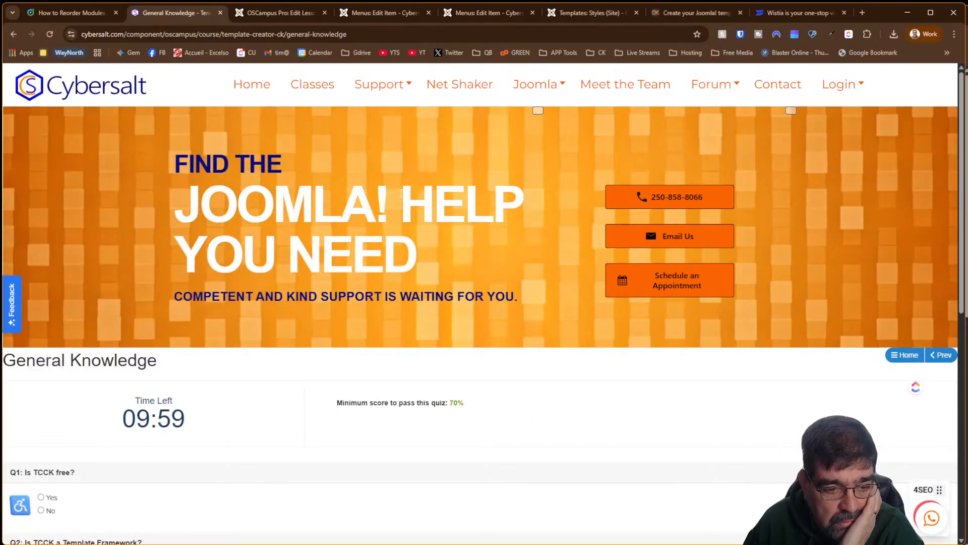
# Answer the quiz Yes, Yes, No and submit it
pyautogui.scroll(-5, 402, 195)
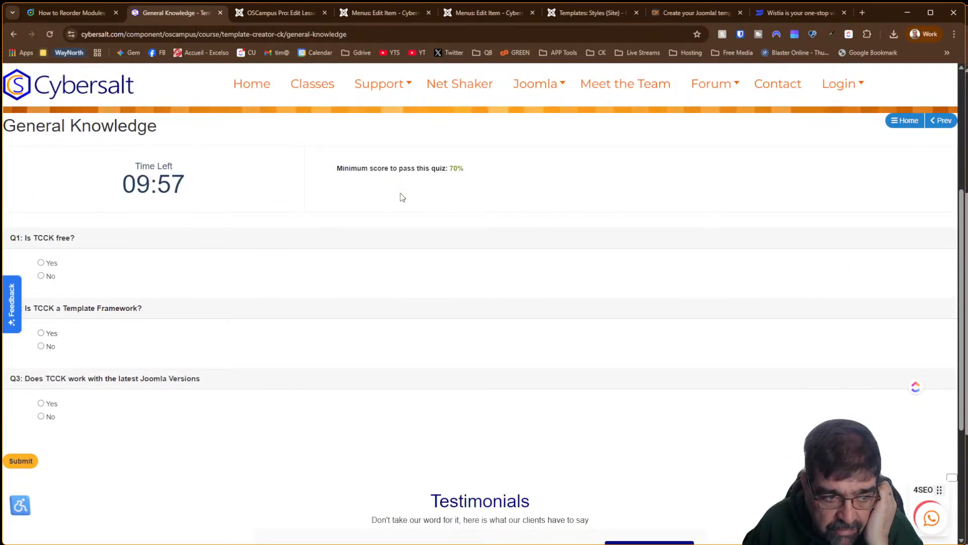
pyautogui.click(41, 263)
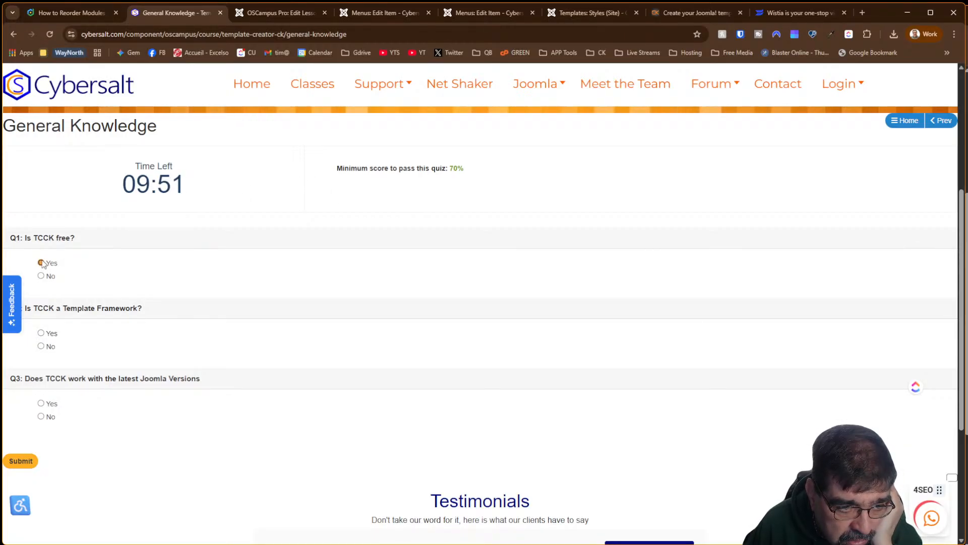
pyautogui.click(42, 334)
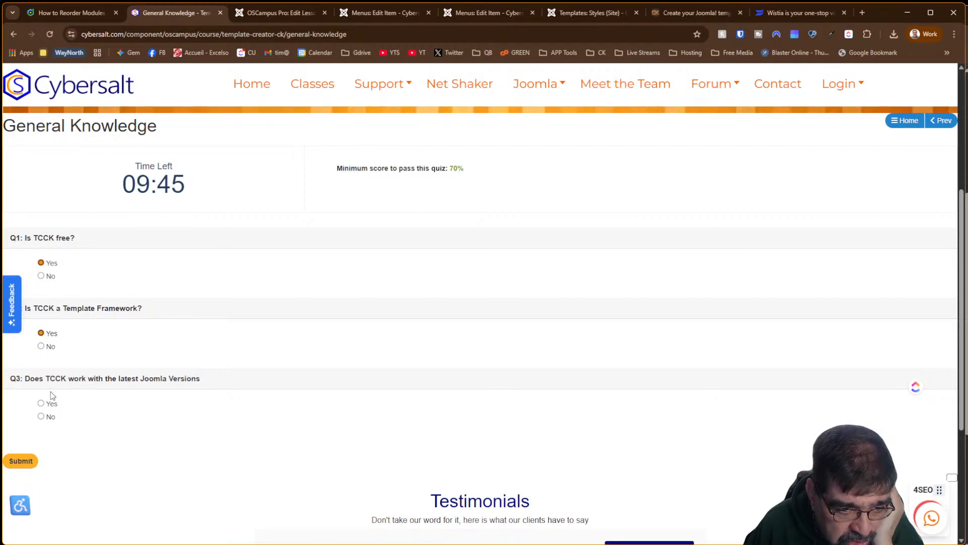
pyautogui.click(41, 417)
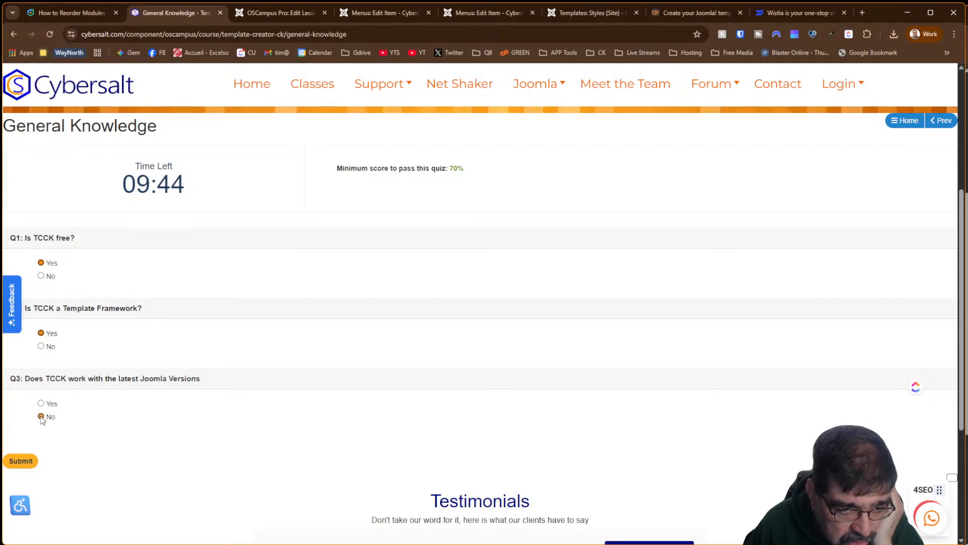
pyautogui.click(19, 465)
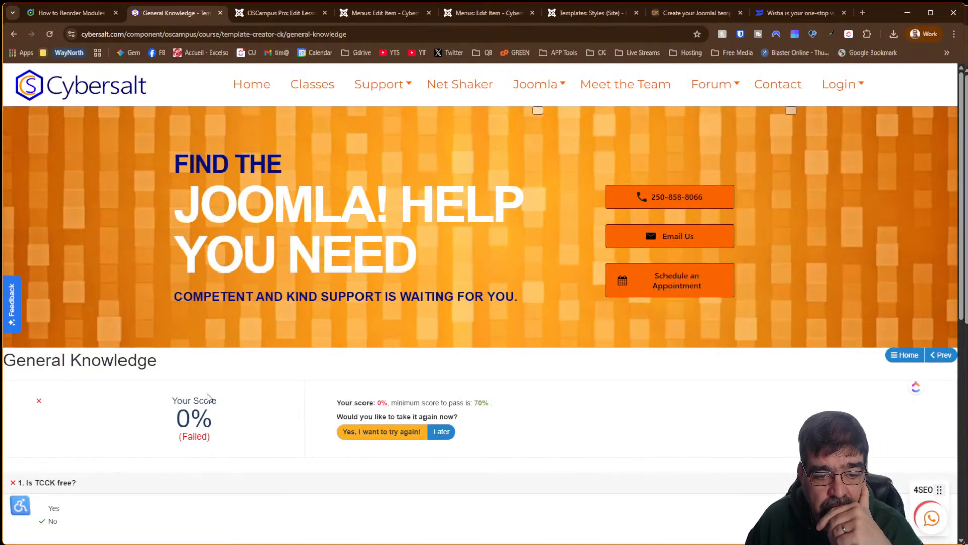
# Review the 0% failed result and choose 'Yes, I want to try again!'
pyautogui.scroll(-4, 209, 397)
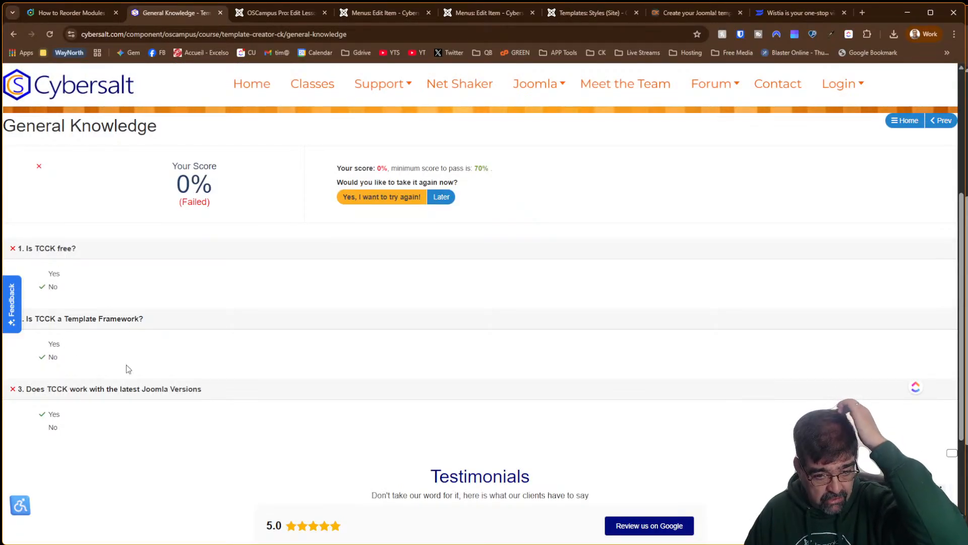
pyautogui.scroll(5, 673, 431)
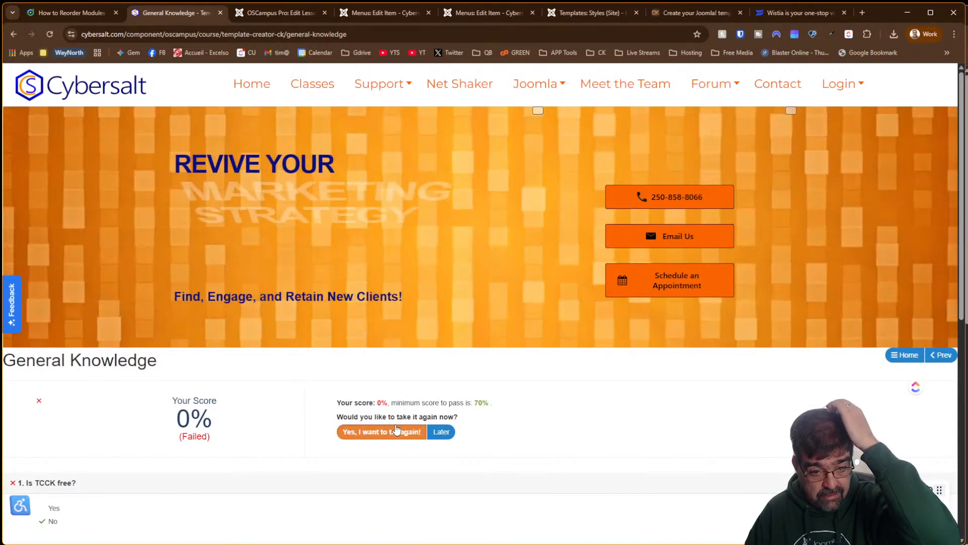
pyautogui.click(393, 442)
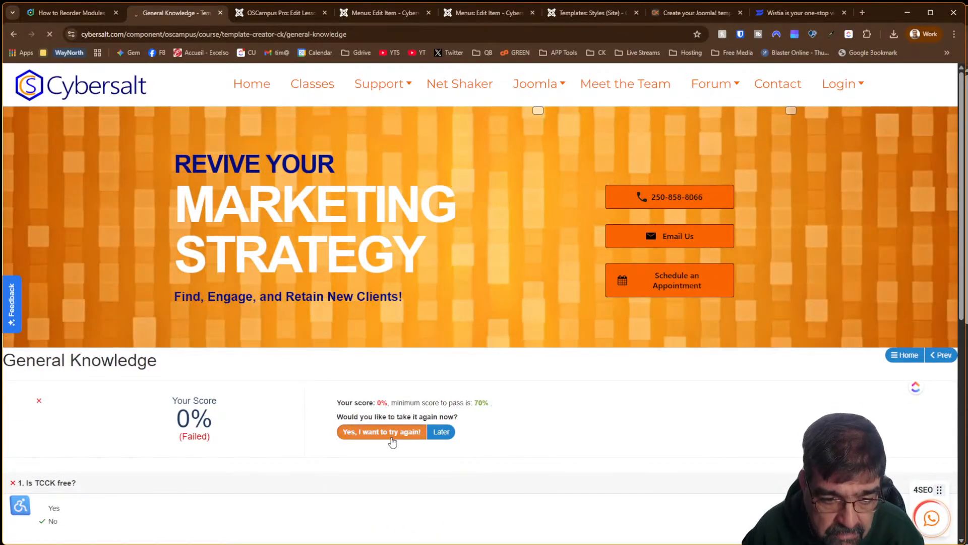
pyautogui.scroll(-7, 393, 441)
pyautogui.scroll(7, 393, 441)
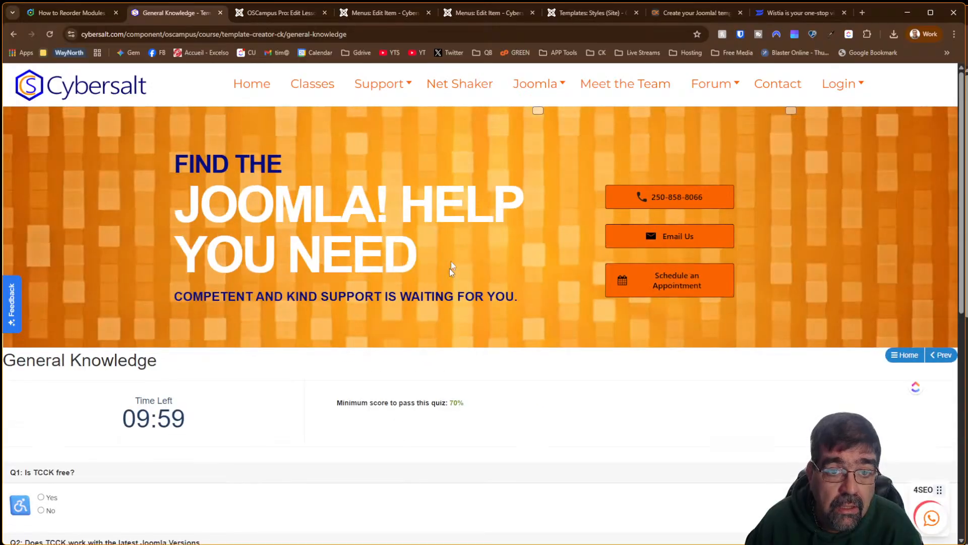
# Add a question mark to the end of the third question in the lesson content
pyautogui.click(311, 14)
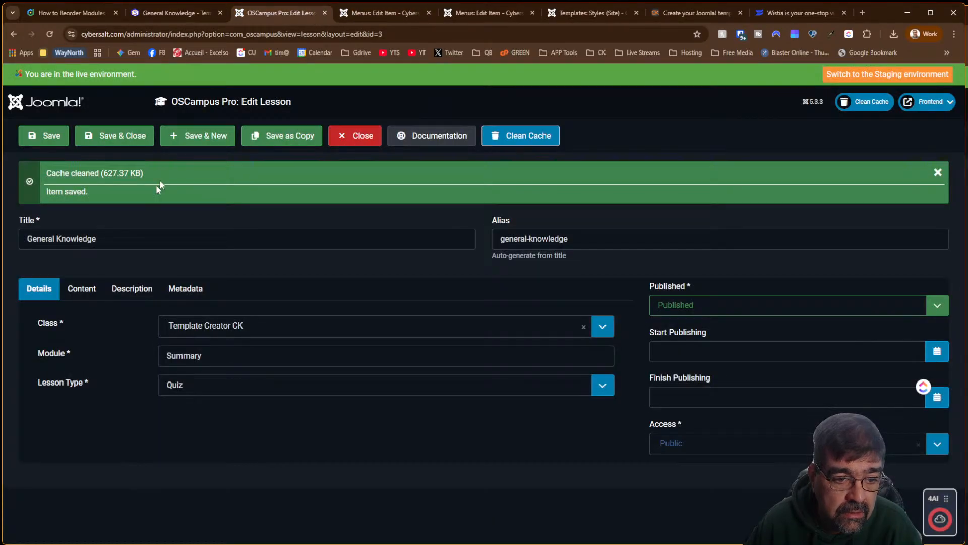
pyautogui.click(82, 288)
pyautogui.scroll(-5, 553, 407)
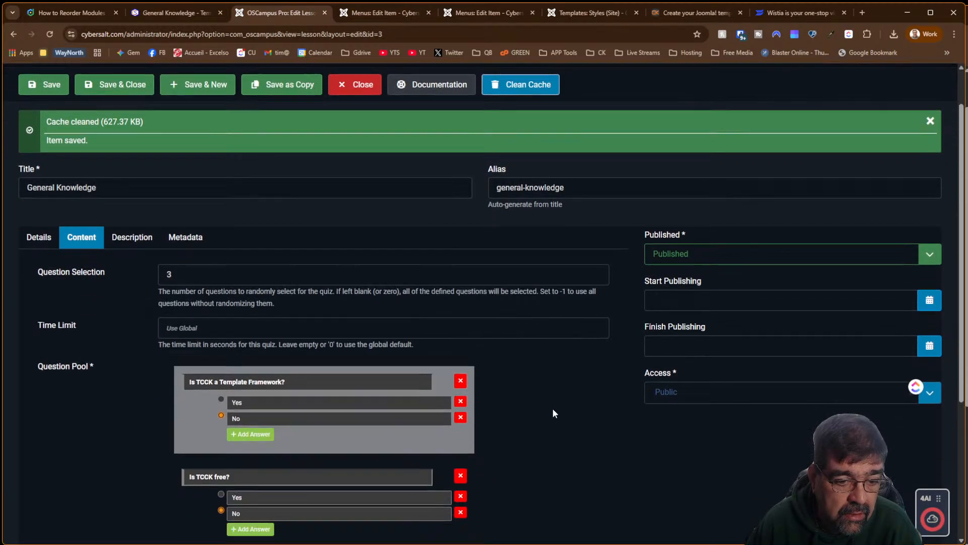
pyautogui.click(352, 384)
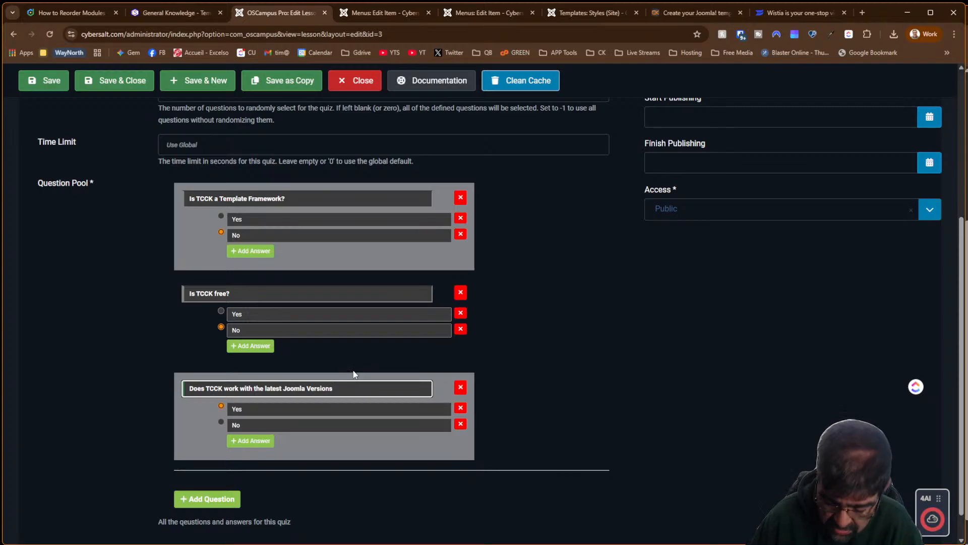
pyautogui.write('?')
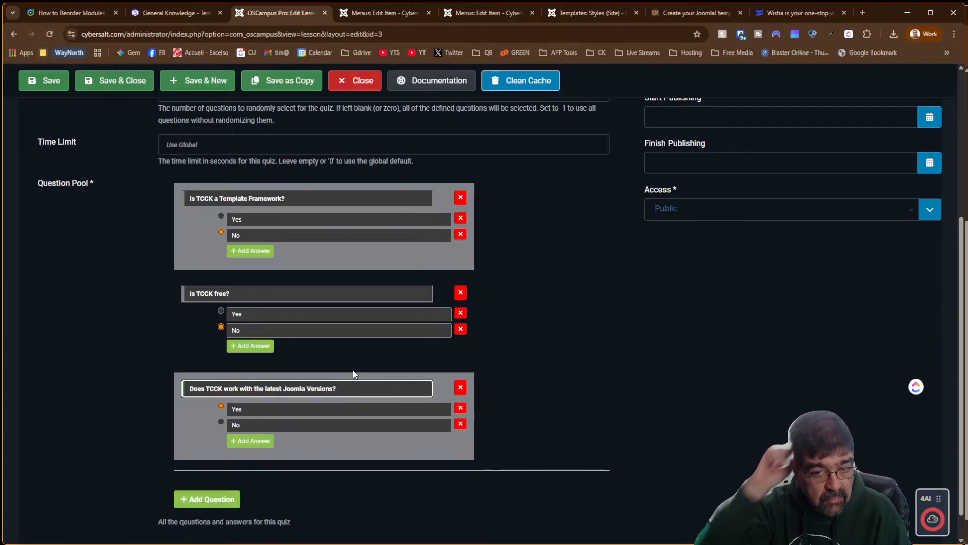
# Save the General Knowledge lesson, then Save & Close it
pyautogui.hotkey('ctrl', 's')
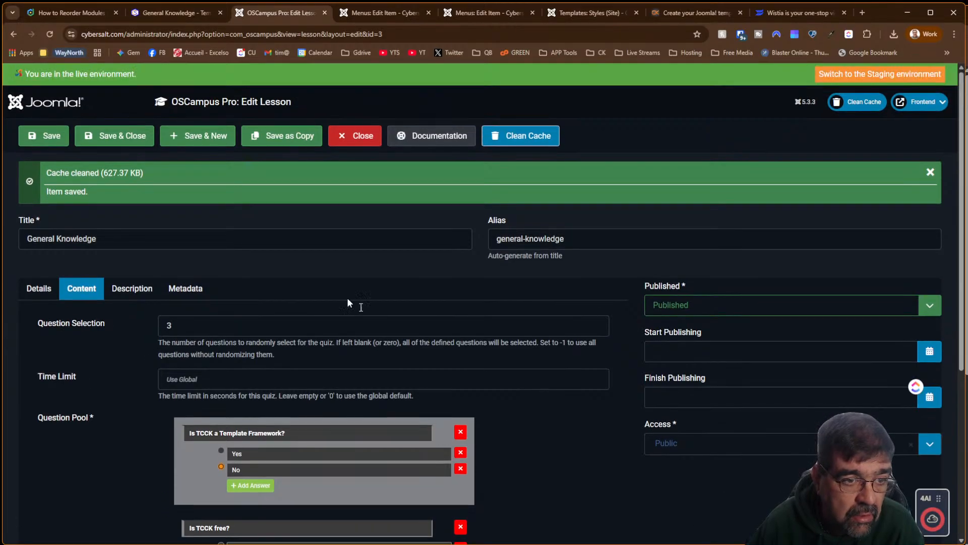
pyautogui.click(43, 141)
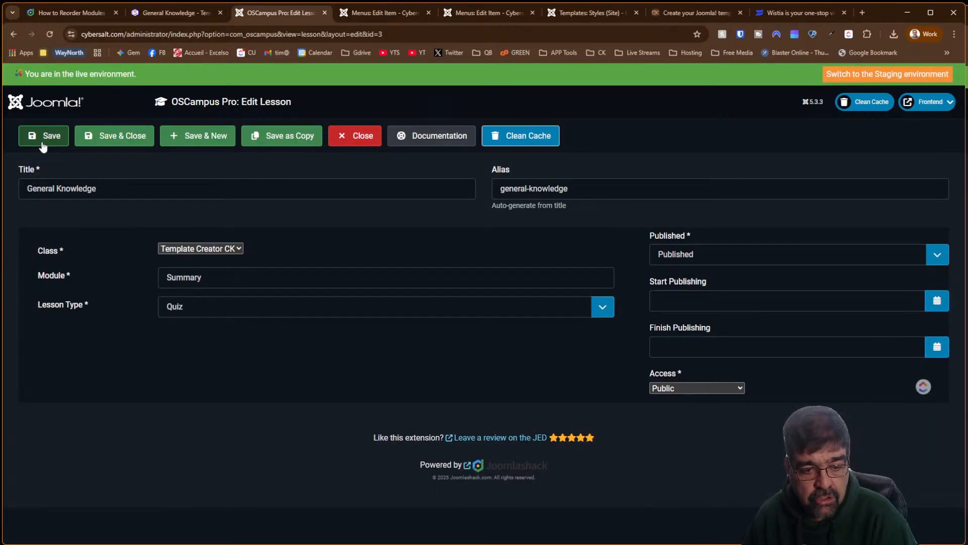
pyautogui.scroll(-3, 43, 146)
pyautogui.scroll(-2, 43, 146)
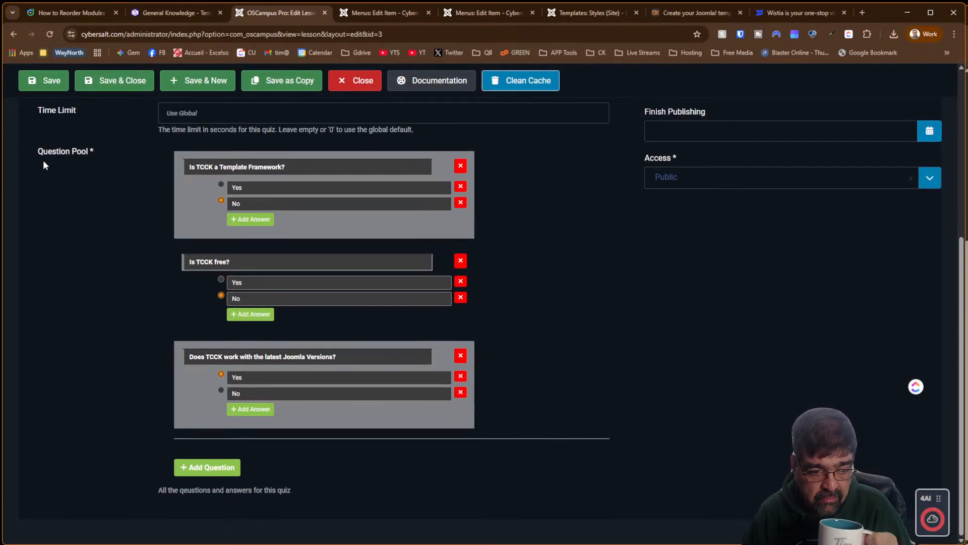
pyautogui.scroll(2, 43, 159)
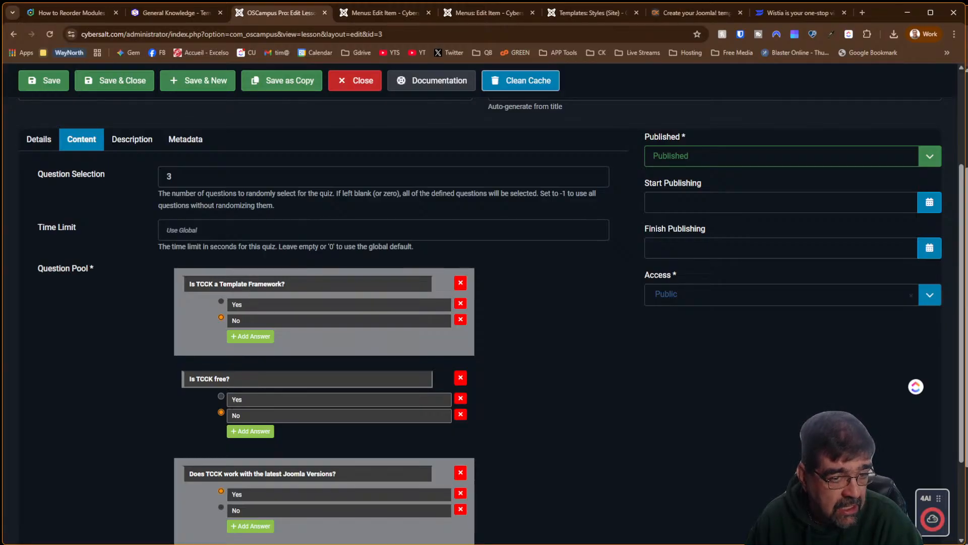
pyautogui.click(120, 93)
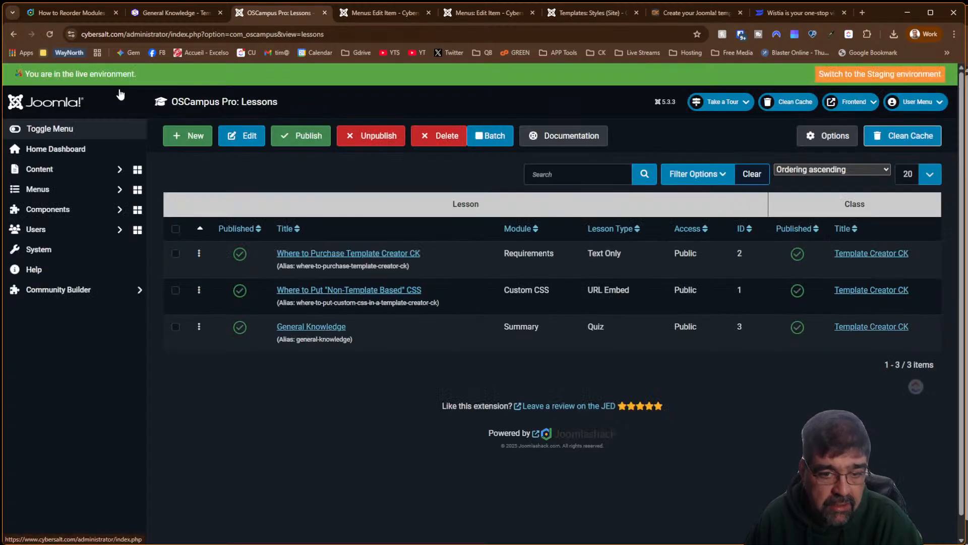
# Open the Default certificate under OSCampus Pro Certificates and check its font and date settings
pyautogui.click(91, 209)
pyautogui.scroll(-5, 104, 242)
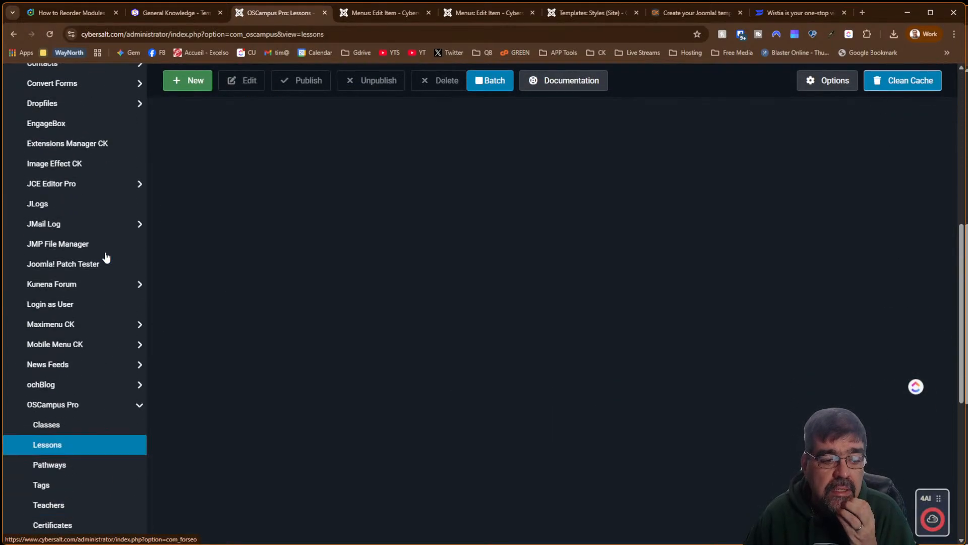
pyautogui.scroll(-5, 103, 265)
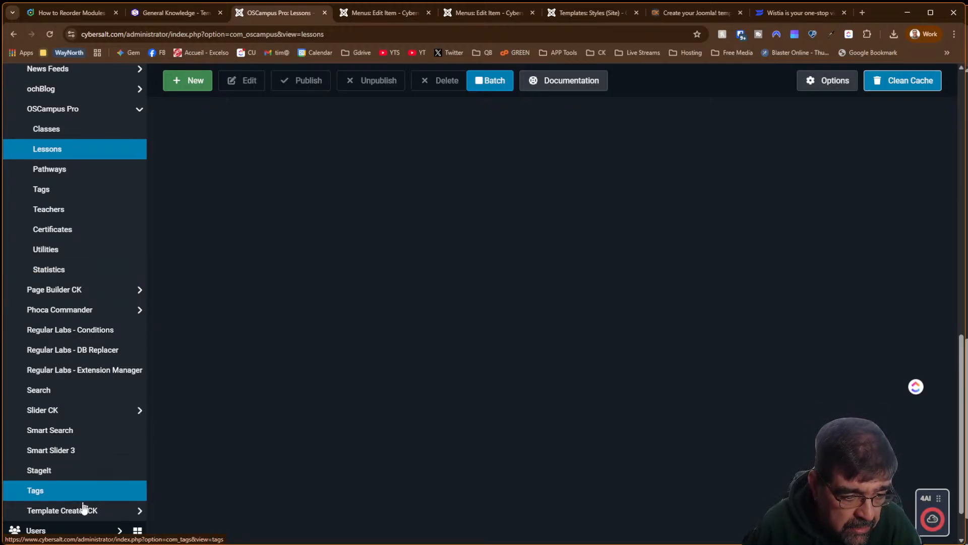
pyautogui.click(79, 236)
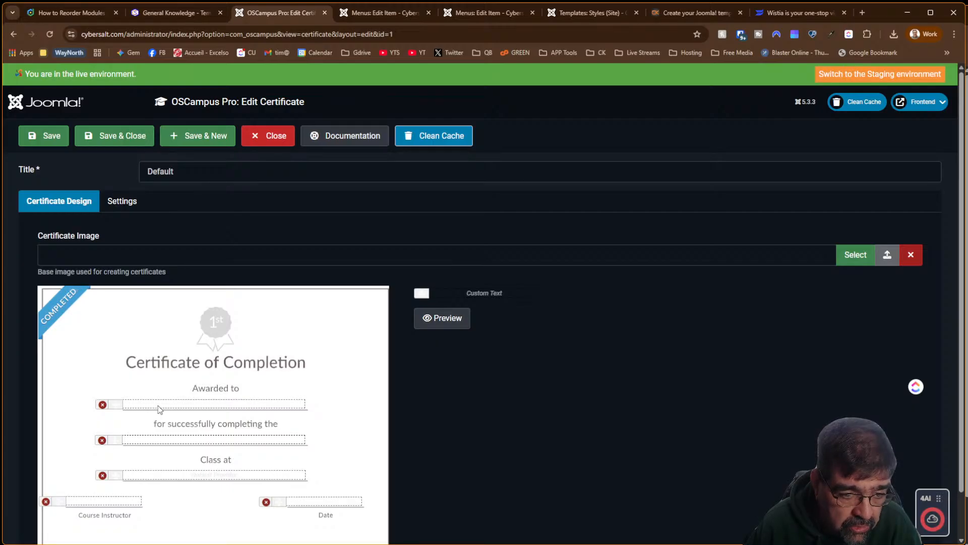
pyautogui.scroll(-1, 595, 443)
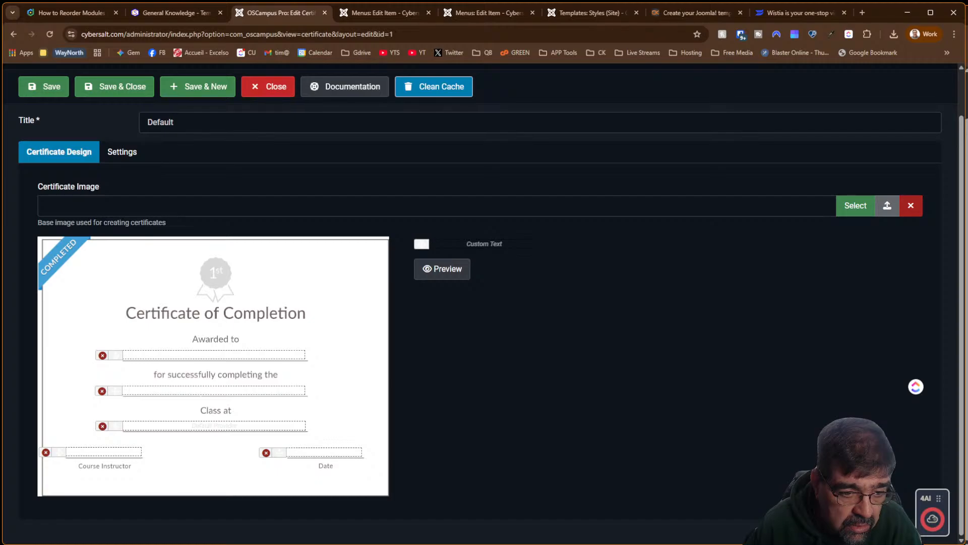
pyautogui.click(113, 150)
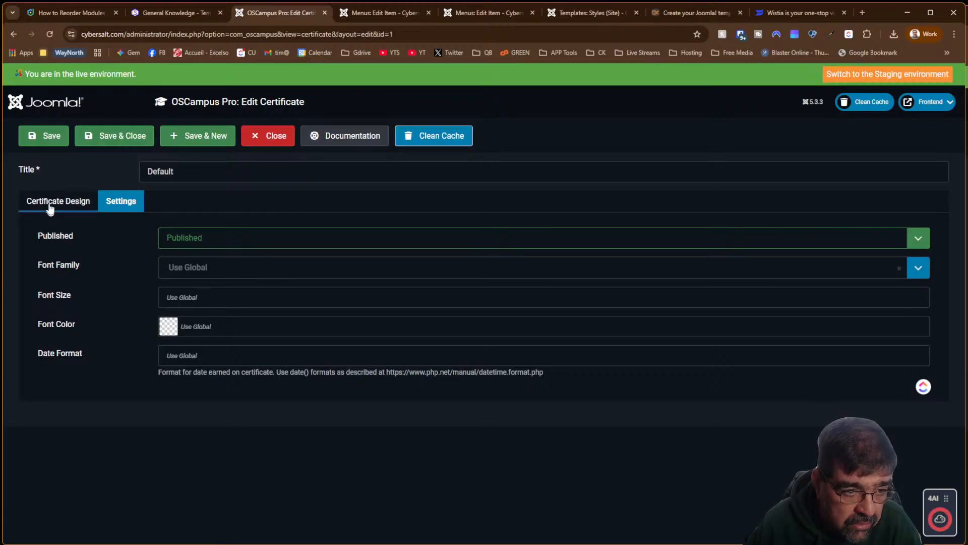
# Nudge the 'Awarded to' field in Certificate Design and preview the certificate with sample details
pyautogui.click(73, 202)
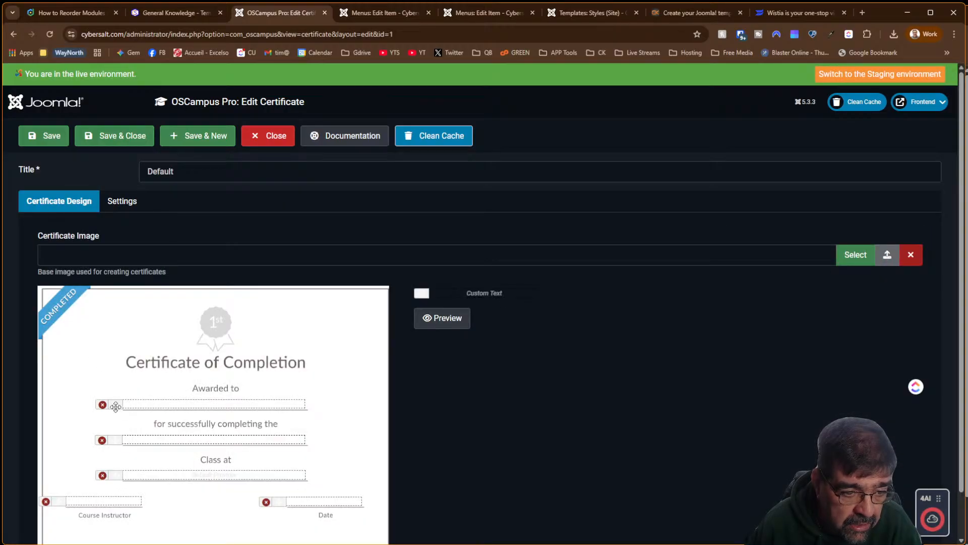
pyautogui.moveTo(112, 407)
pyautogui.mouseDown()
pyautogui.moveTo(114, 384)
pyautogui.moveTo(98, 375)
pyautogui.moveTo(110, 403)
pyautogui.mouseUp()
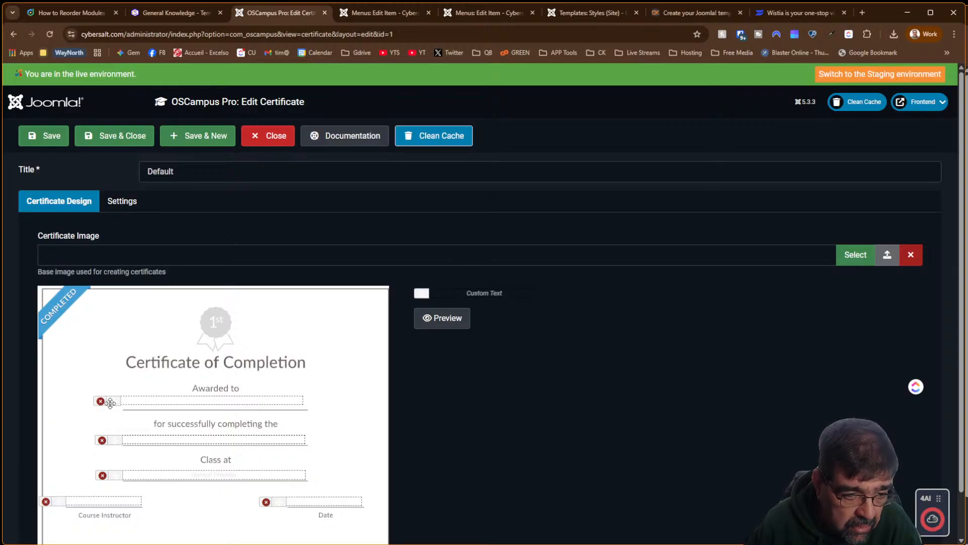
pyautogui.moveTo(111, 403); pyautogui.dragTo(112, 406)
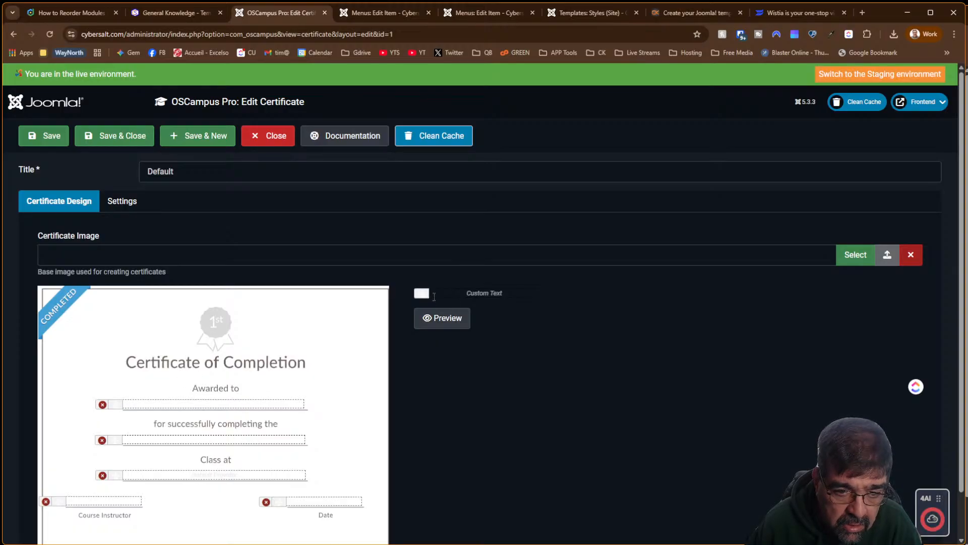
pyautogui.click(436, 292)
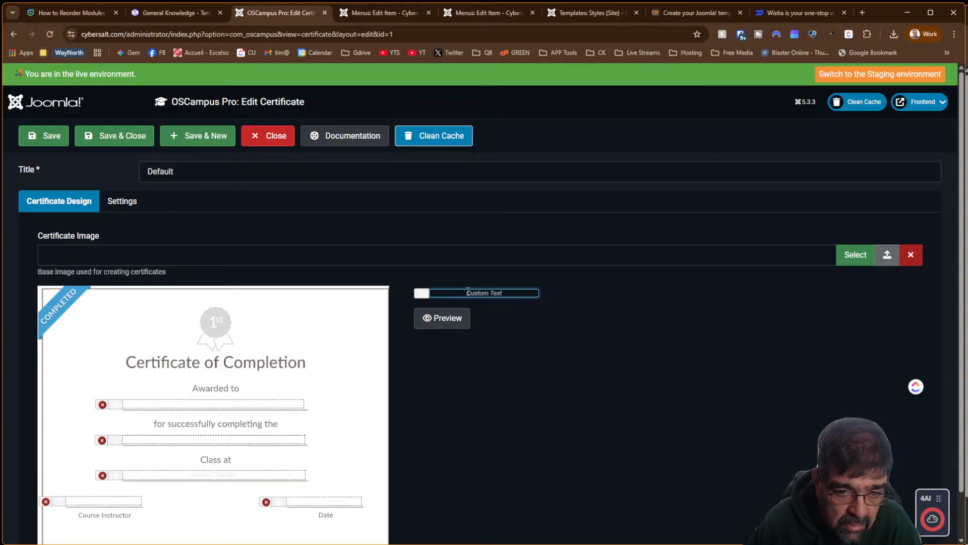
pyautogui.click(453, 318)
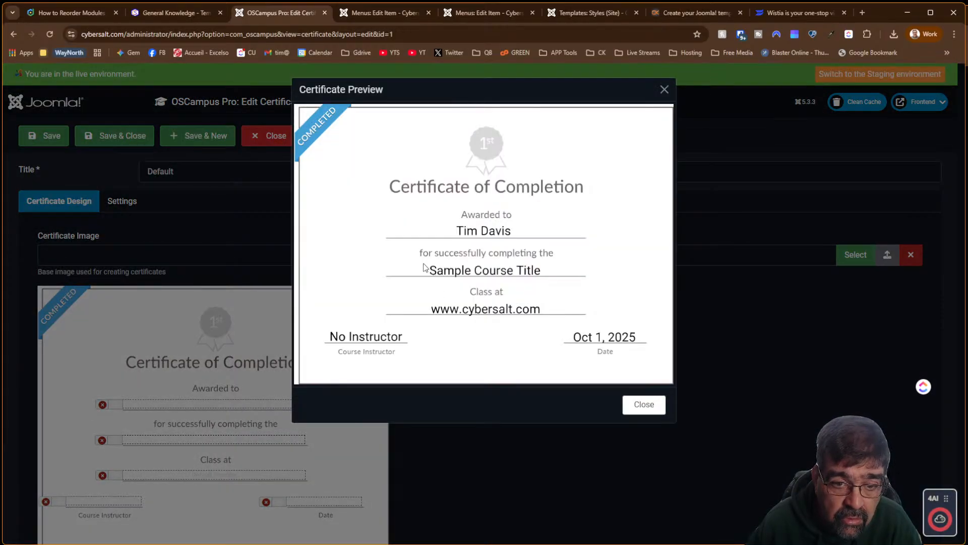
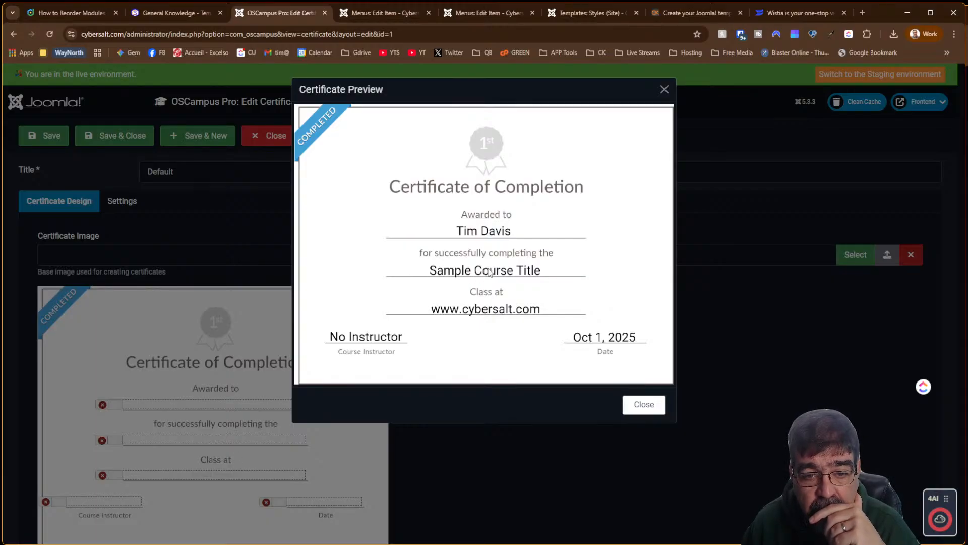
# Close the certificate preview, review the Settings tab, and save and close the Default certificate
pyautogui.click(641, 405)
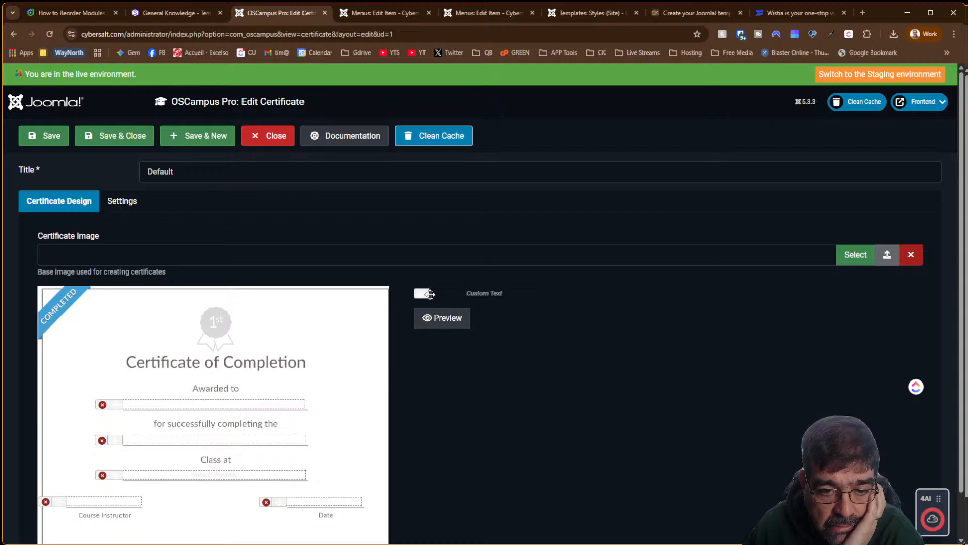
pyautogui.click(132, 208)
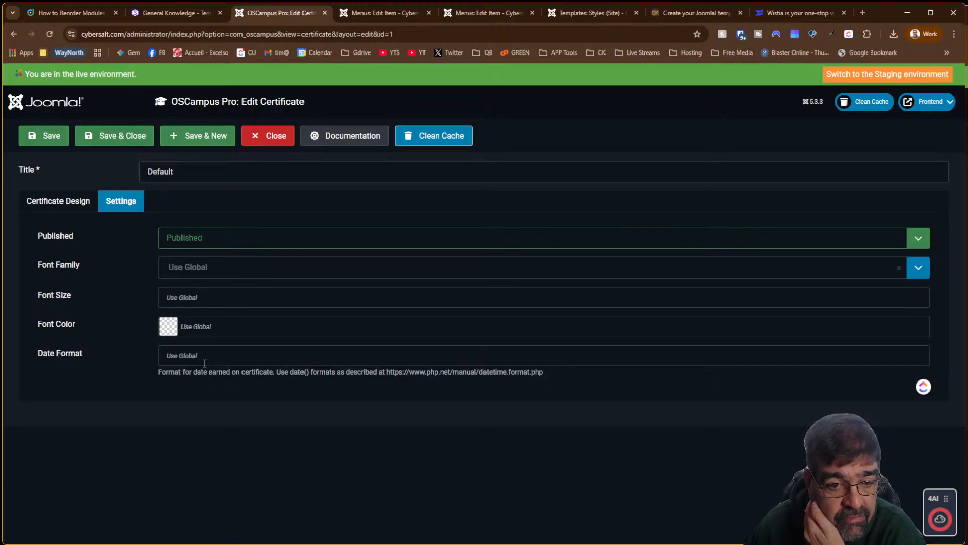
pyautogui.click(114, 145)
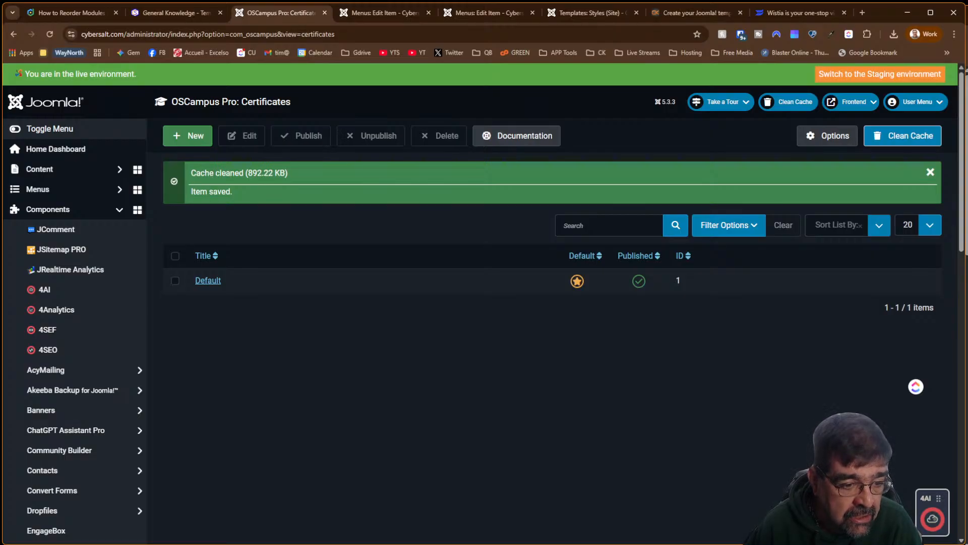
# Browse the OSCampus Pathways list, then the Lessons list, and open the General Knowledge lesson
pyautogui.scroll(-12, 50, 352)
pyautogui.click(61, 293)
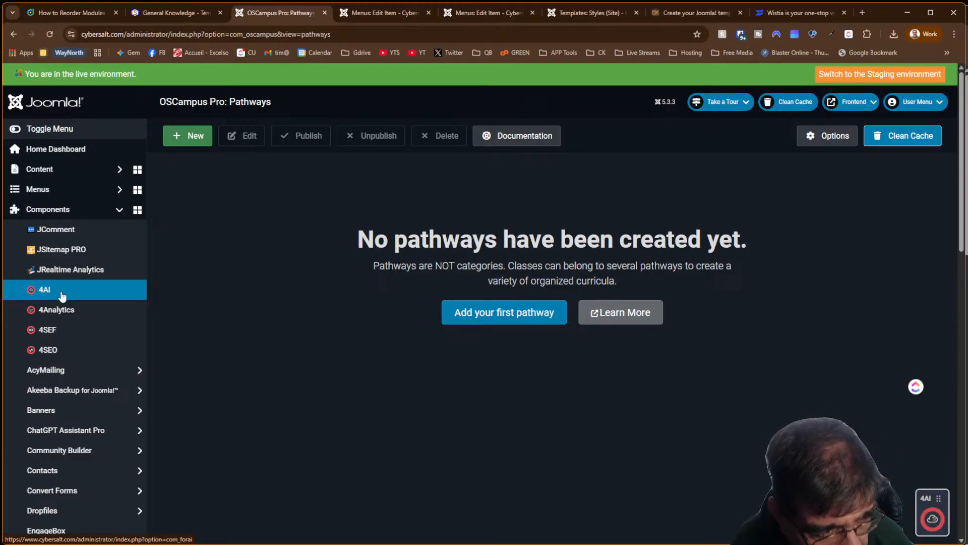
pyautogui.scroll(-5, 62, 308)
pyautogui.scroll(-3, 62, 319)
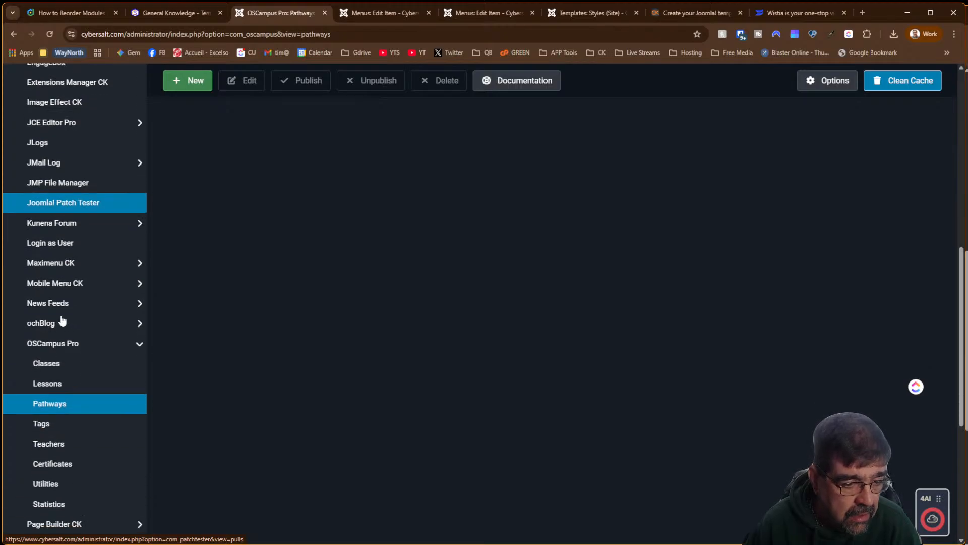
pyautogui.click(64, 381)
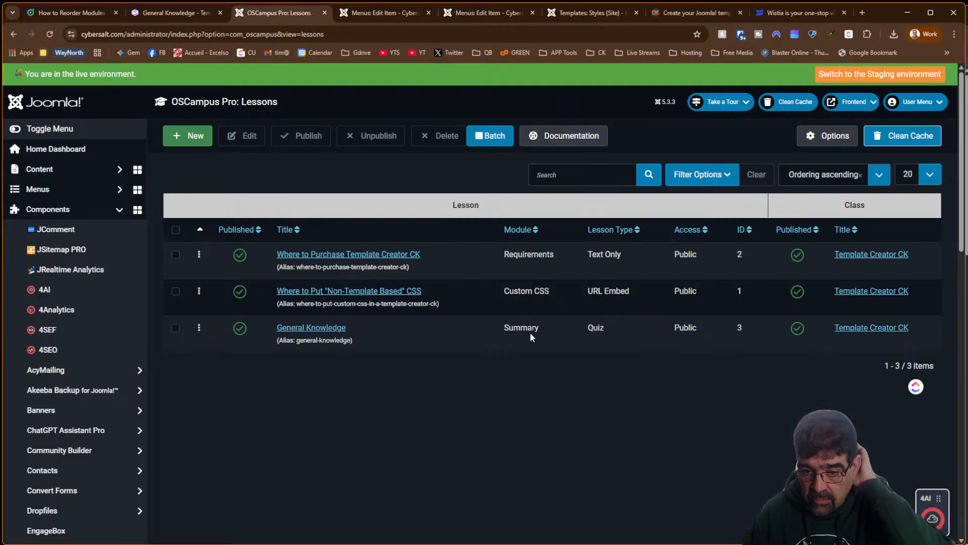
pyautogui.click(325, 330)
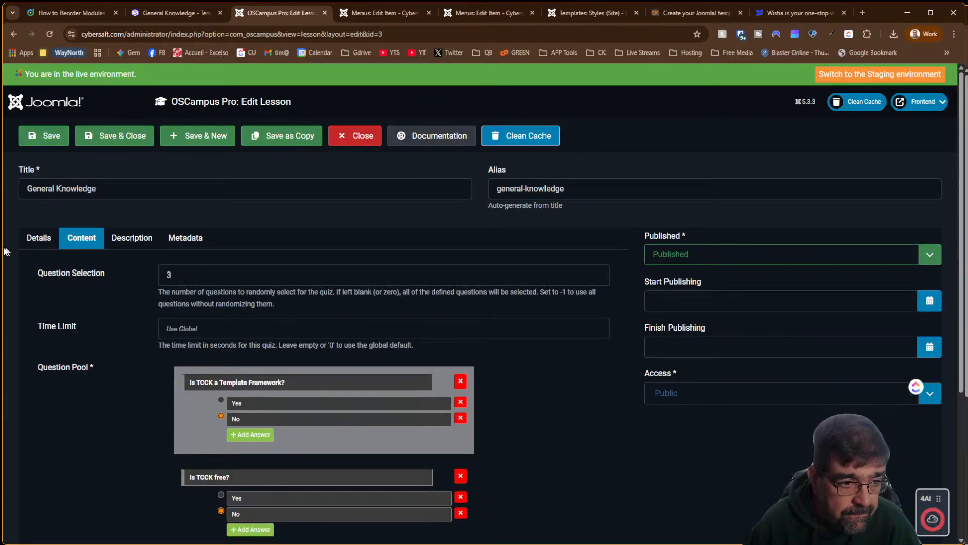
# Review the General Knowledge lesson's class, module and quiz questions without changing anything
pyautogui.click(45, 243)
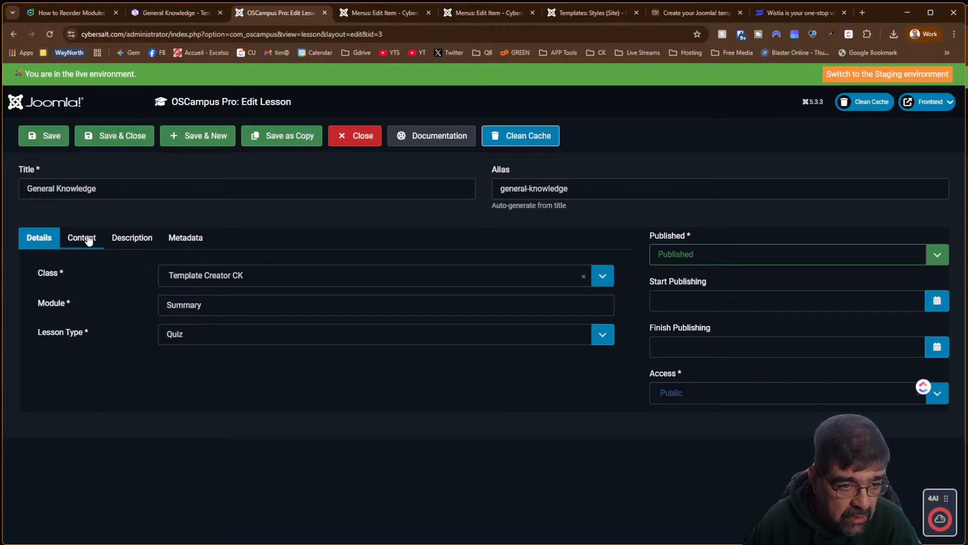
pyautogui.click(219, 302)
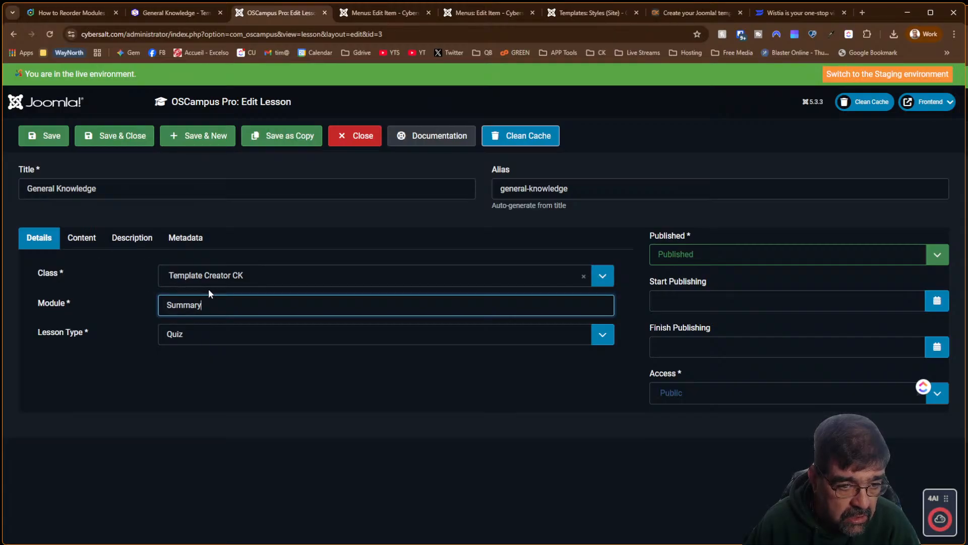
pyautogui.click(213, 285)
pyautogui.click(213, 286)
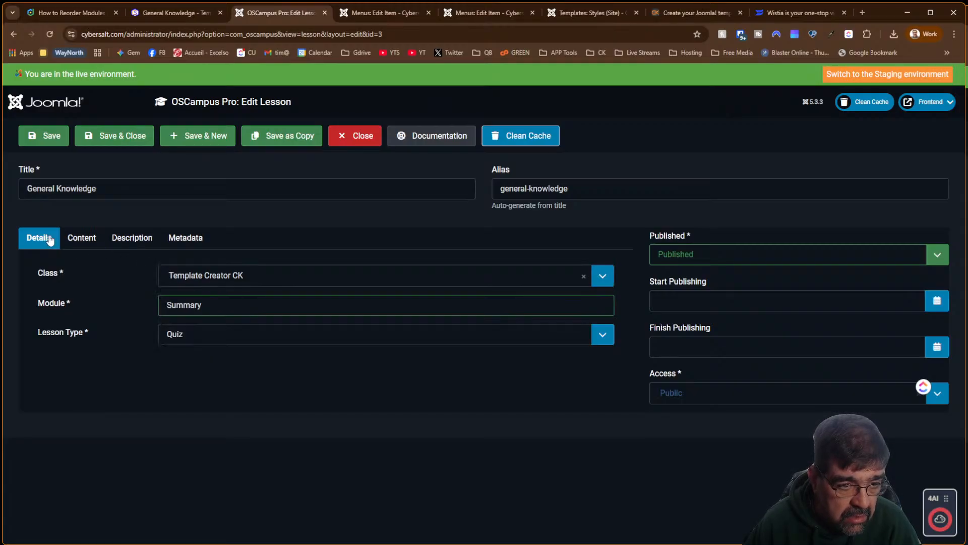
pyautogui.click(81, 239)
pyautogui.scroll(-4, 90, 282)
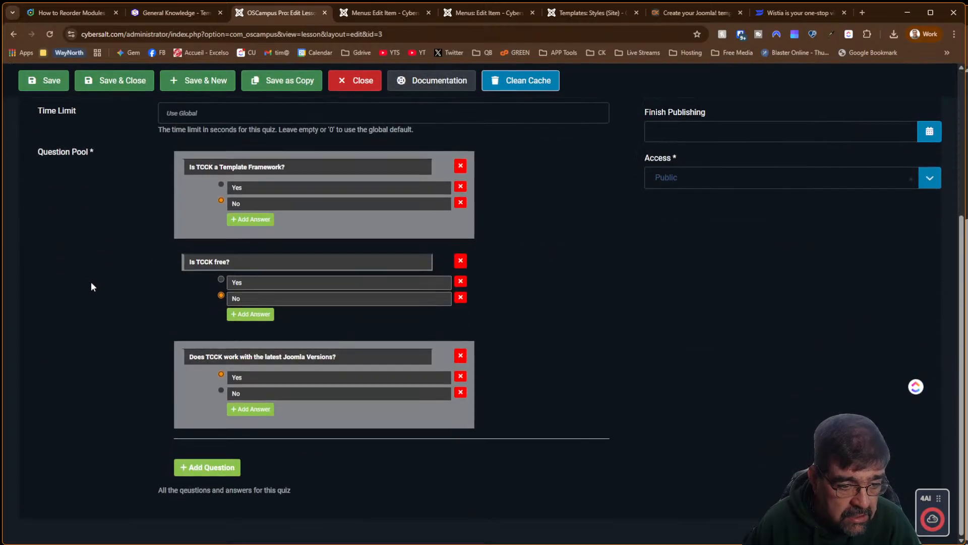
pyautogui.scroll(4, 91, 281)
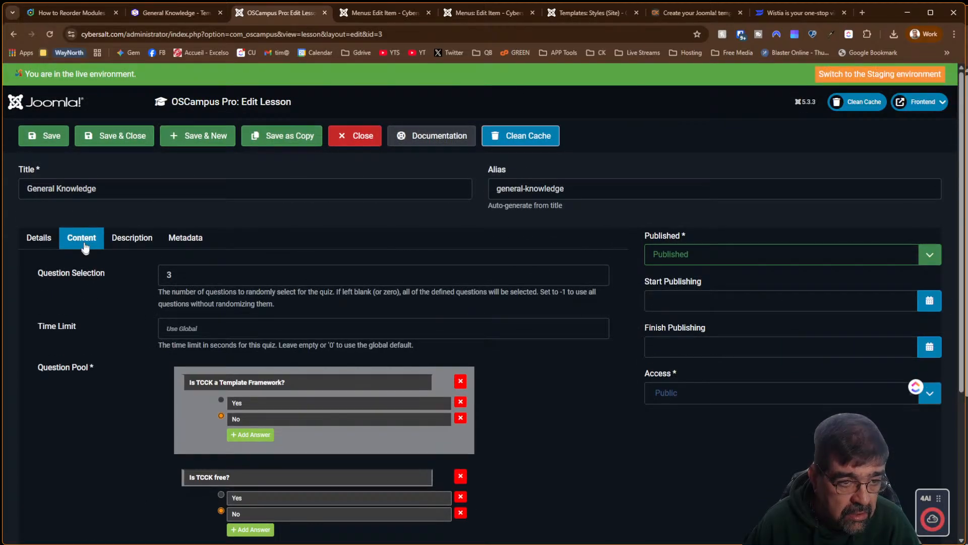
# Close the lesson unsaved, open the OSCampus Classes list, and switch to the Joomlashack docs
pyautogui.click(361, 145)
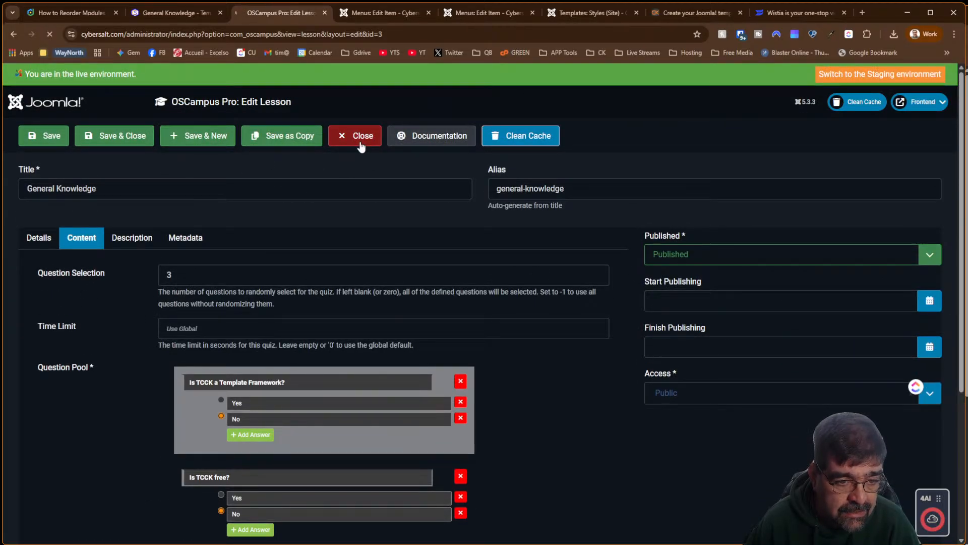
pyautogui.scroll(-5, 91, 316)
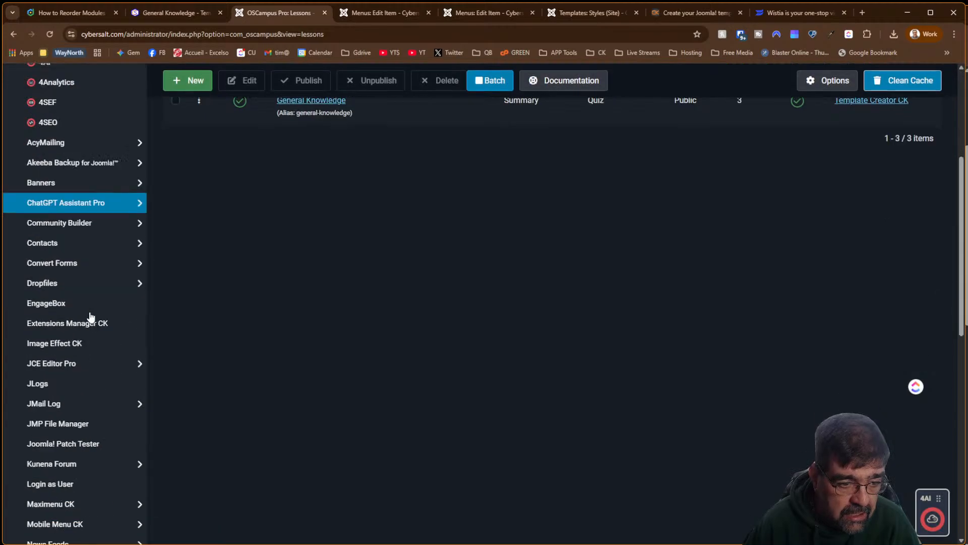
pyautogui.scroll(-10, 91, 317)
pyautogui.click(64, 131)
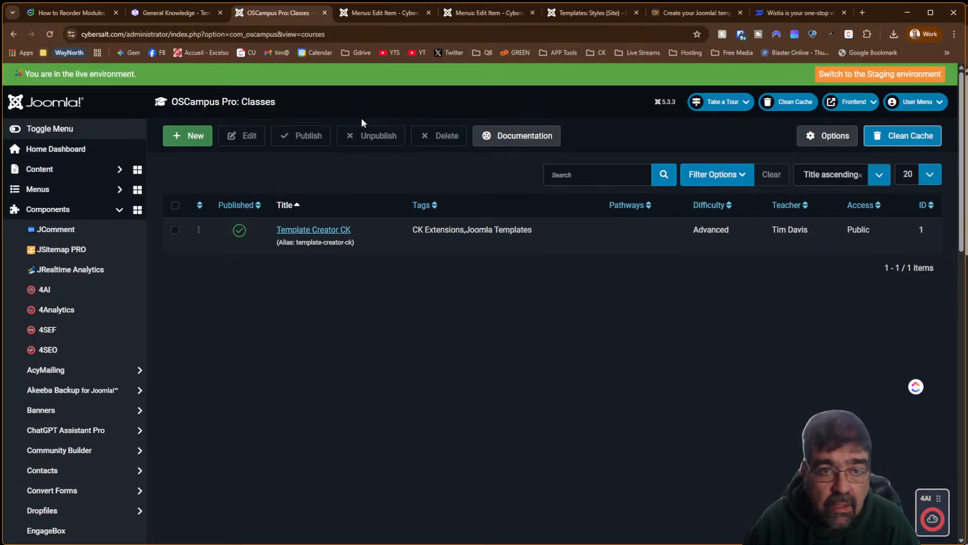
pyautogui.click(77, 10)
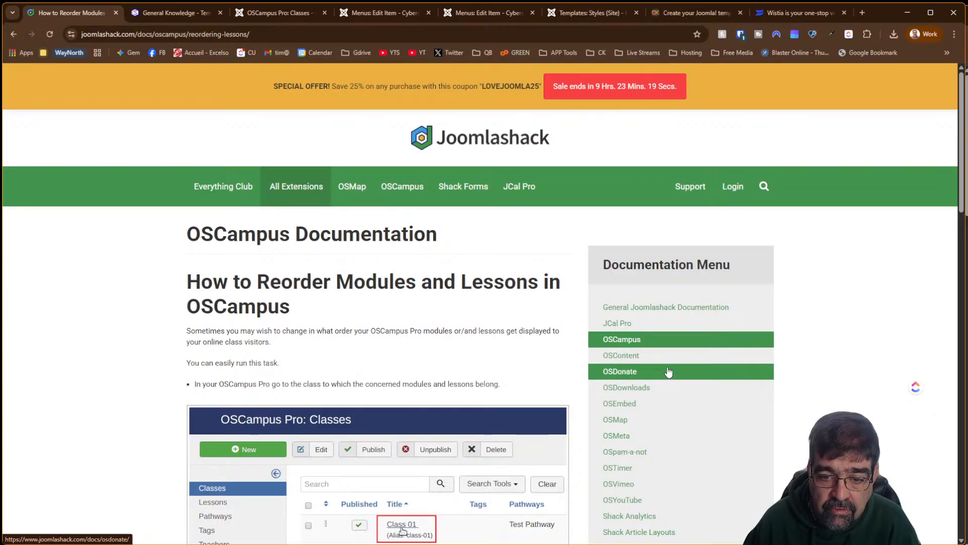
# Open the OSCampus documentation index and filter article titles by 'tags', then by 'path'
pyautogui.click(659, 346)
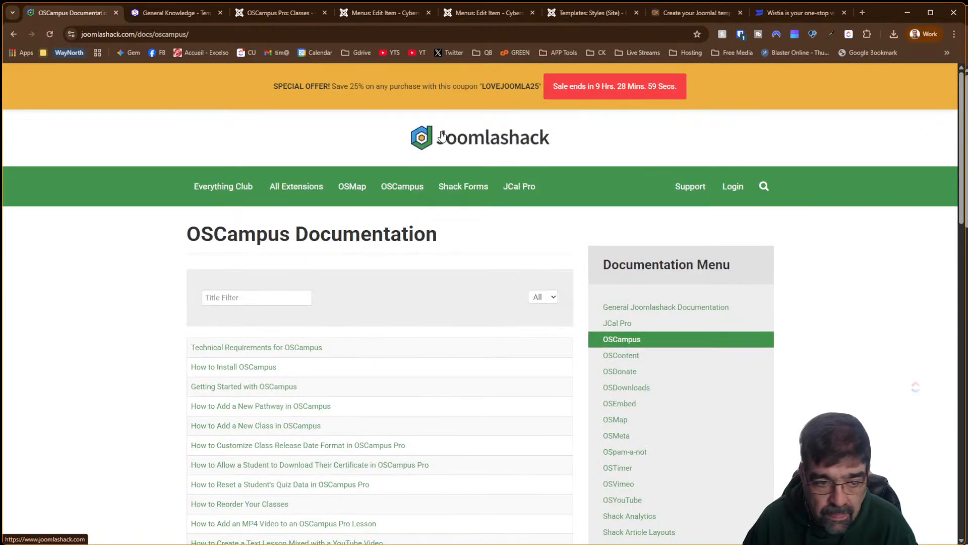
pyautogui.scroll(-3, 443, 137)
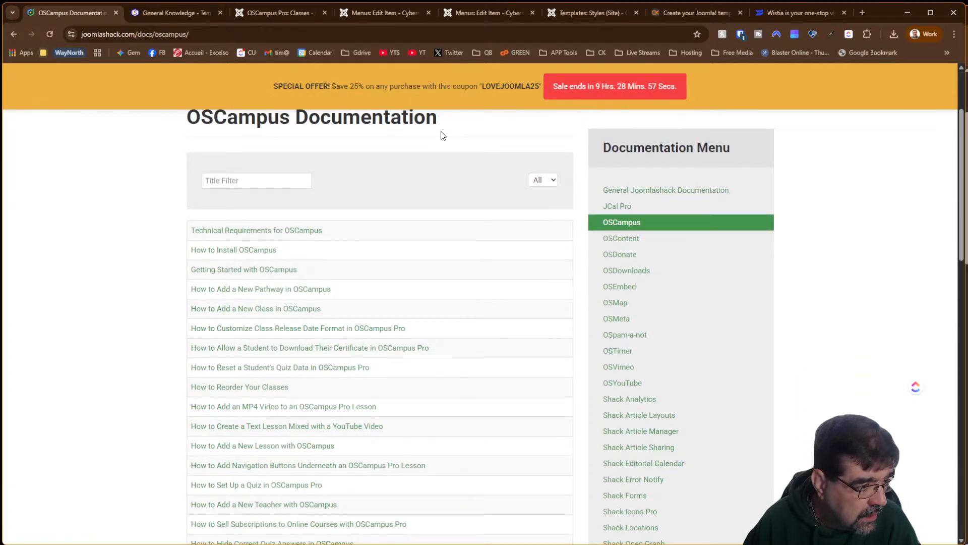
pyautogui.click(233, 177)
pyautogui.write('tags')
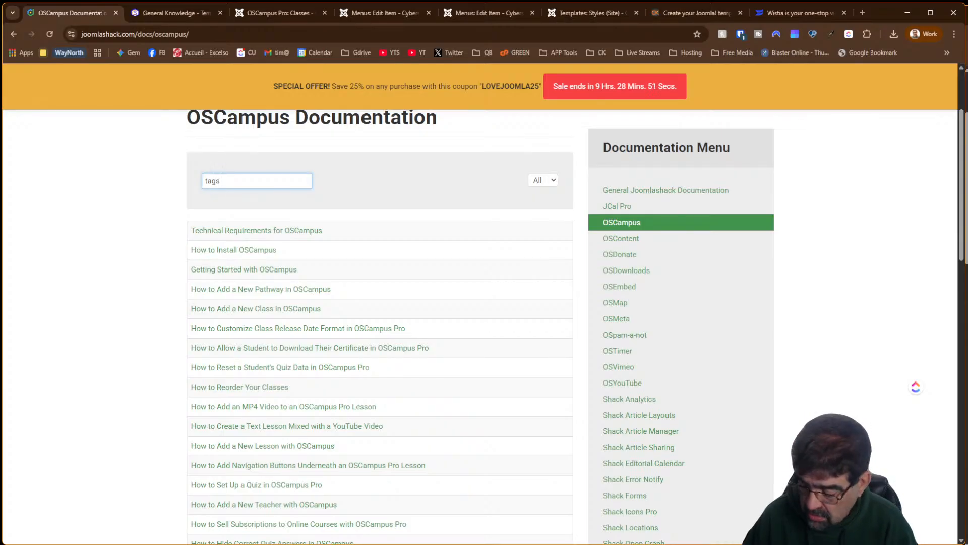
pyautogui.press('Return')
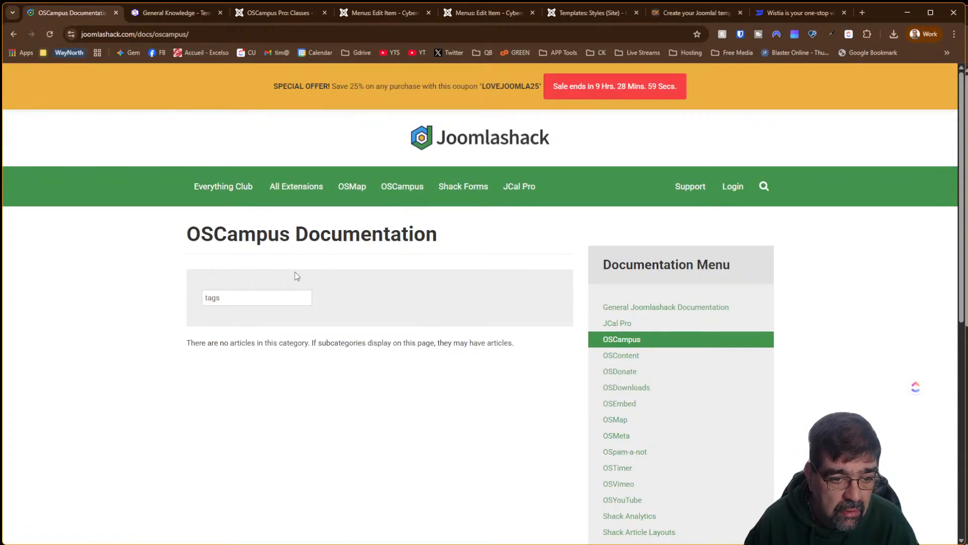
pyautogui.moveTo(247, 298); pyautogui.dragTo(138, 292)
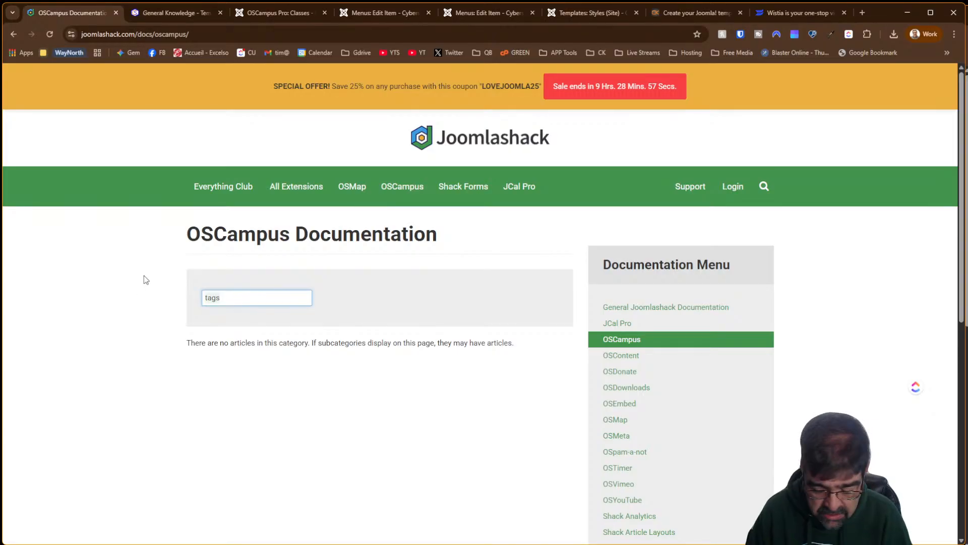
pyautogui.write('path')
pyautogui.press('Return')
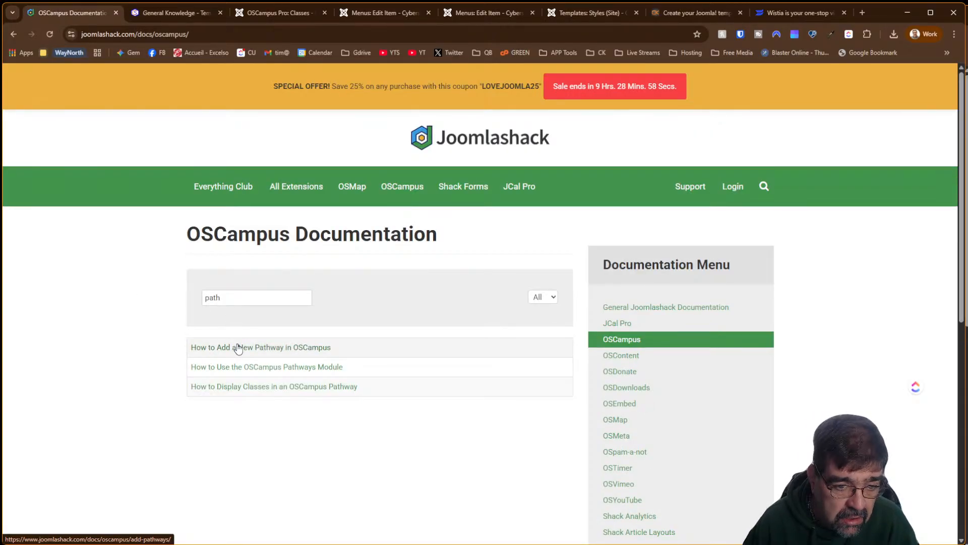
# Read the OSCampus Pathways Module article through Pathway Ordering, then return to the Classes admin page
pyautogui.click(251, 374)
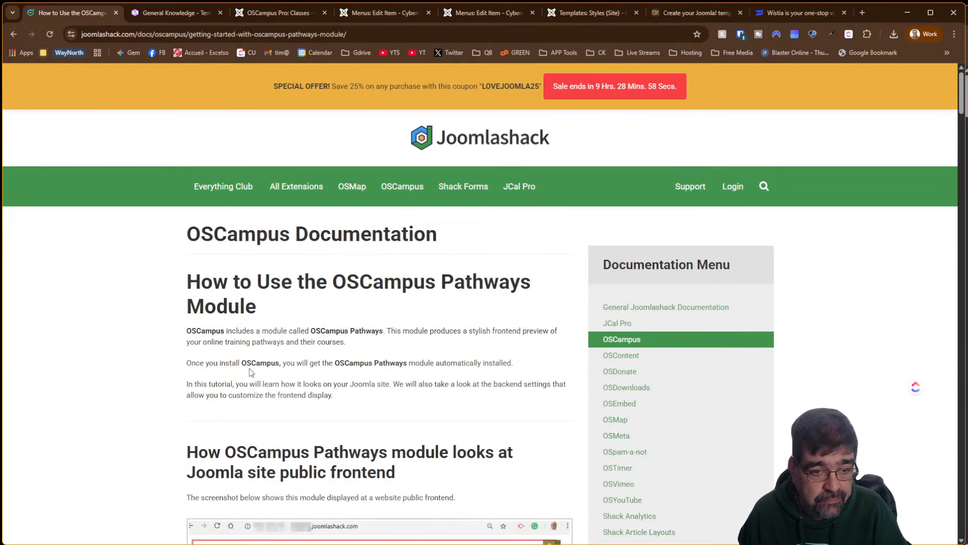
pyautogui.scroll(-2, 319, 361)
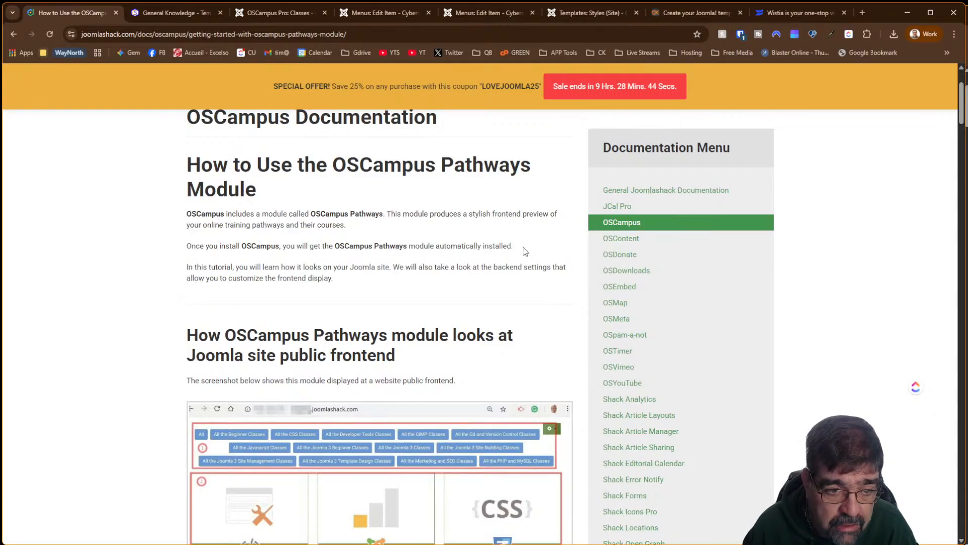
pyautogui.scroll(-2, 460, 255)
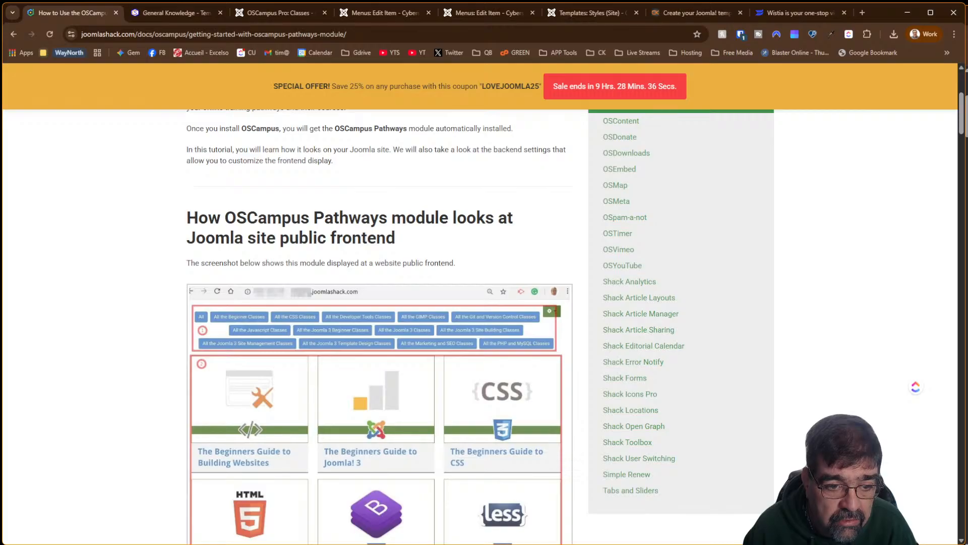
pyautogui.scroll(-4, 322, 155)
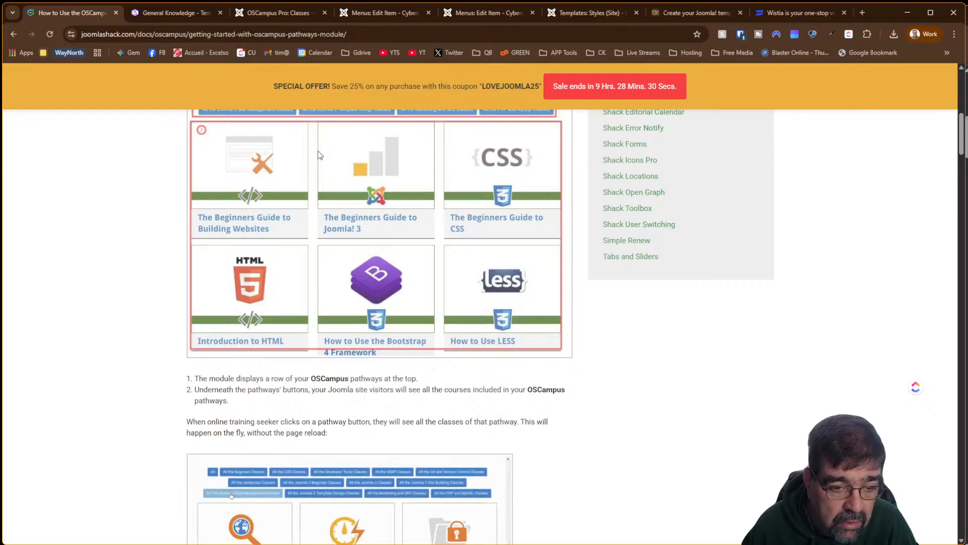
pyautogui.scroll(-9, 310, 172)
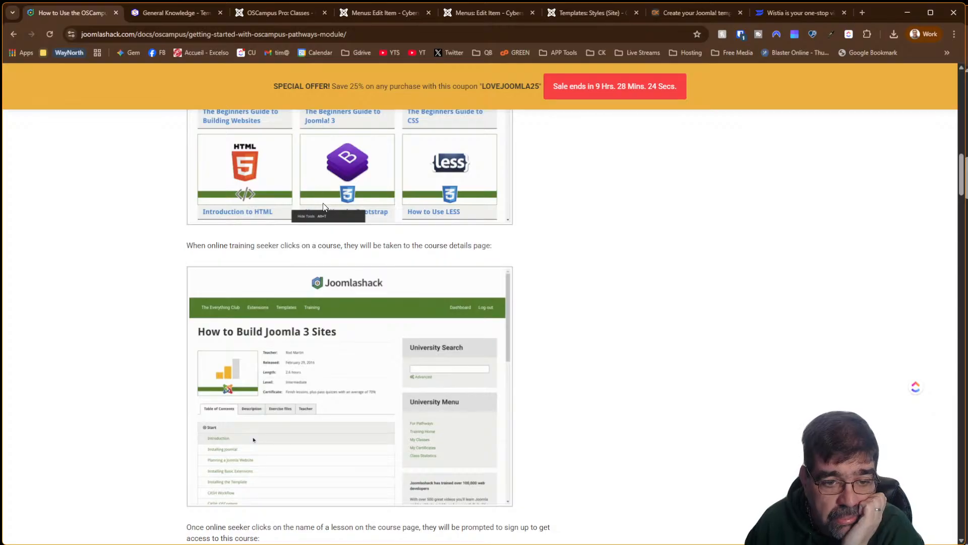
pyautogui.scroll(-6, 325, 227)
pyautogui.scroll(20, 329, 262)
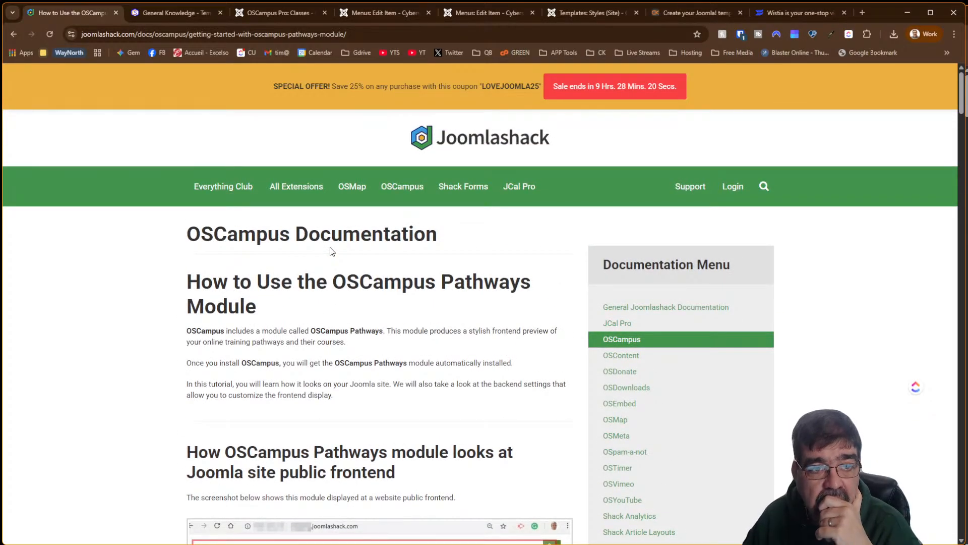
pyautogui.scroll(-7, 331, 251)
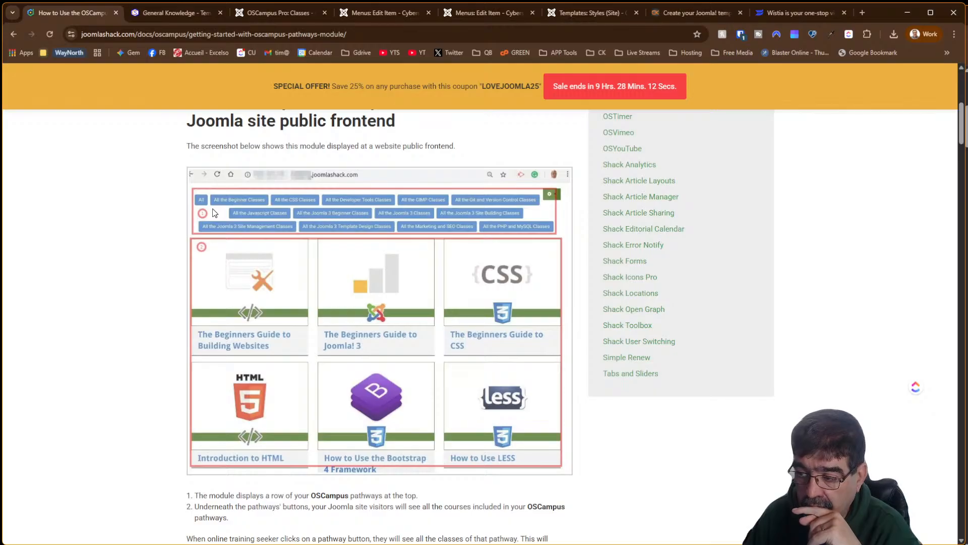
pyautogui.scroll(-18, 363, 277)
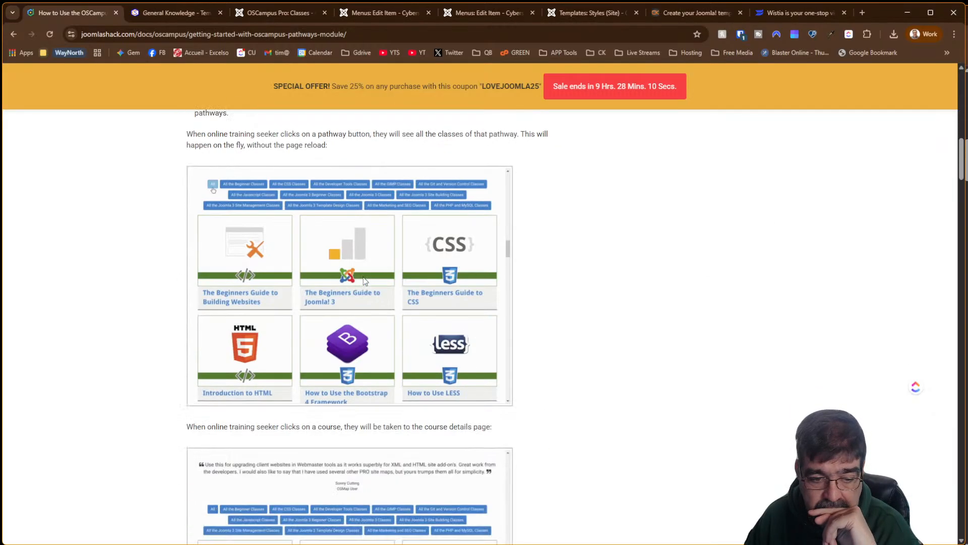
pyautogui.scroll(-10, 363, 277)
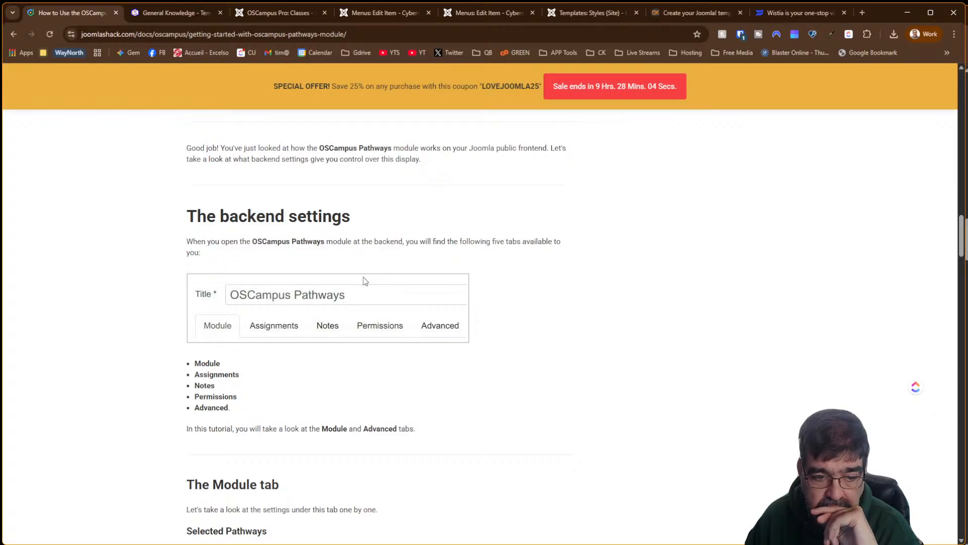
pyautogui.scroll(-9, 364, 280)
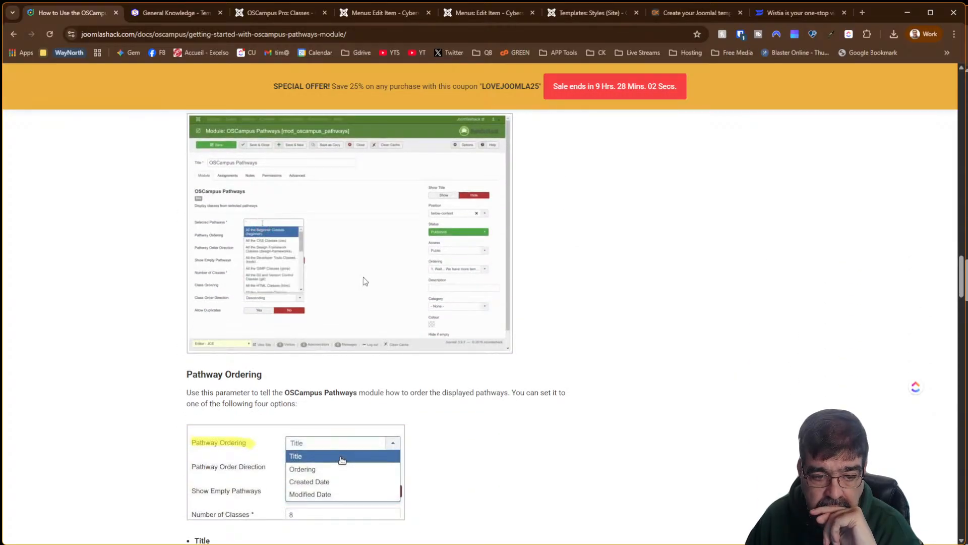
pyautogui.scroll(-5, 365, 281)
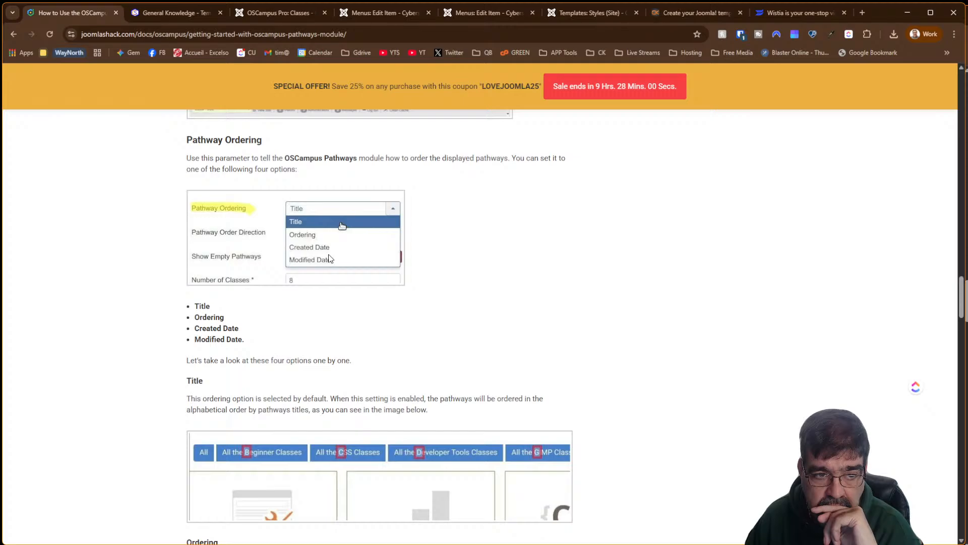
pyautogui.click(262, 15)
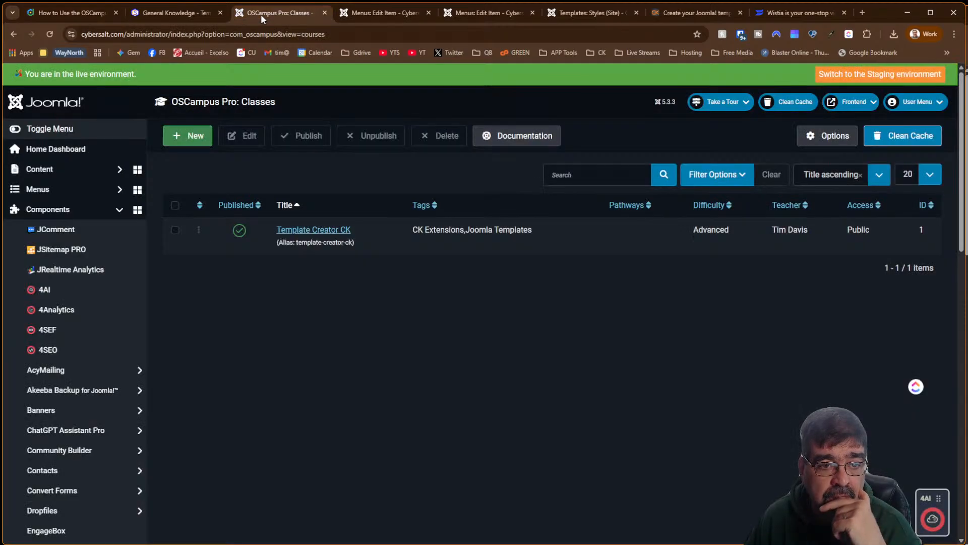
# Open the Content > Site Modules list in a new browser tab
pyautogui.scroll(-13, 176, 342)
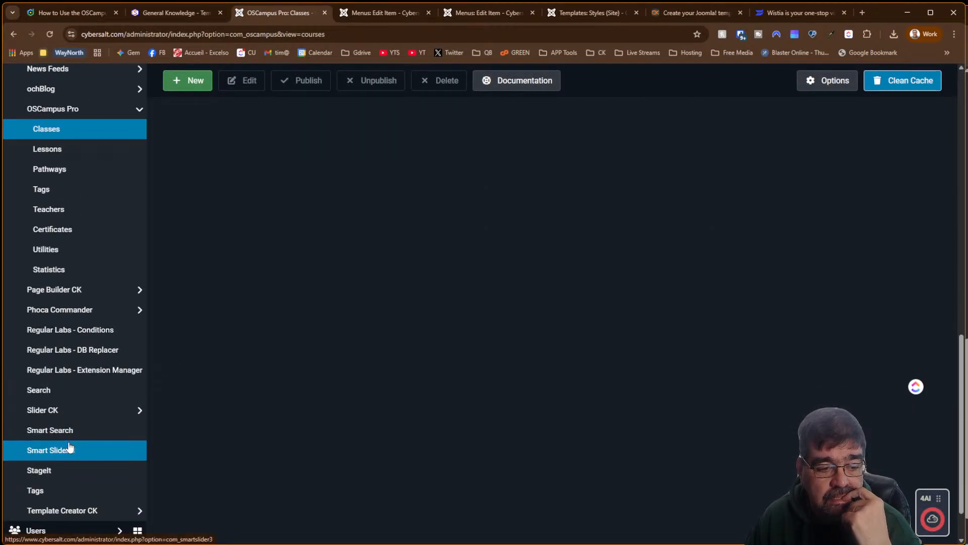
pyautogui.scroll(13, 83, 348)
pyautogui.click(65, 169)
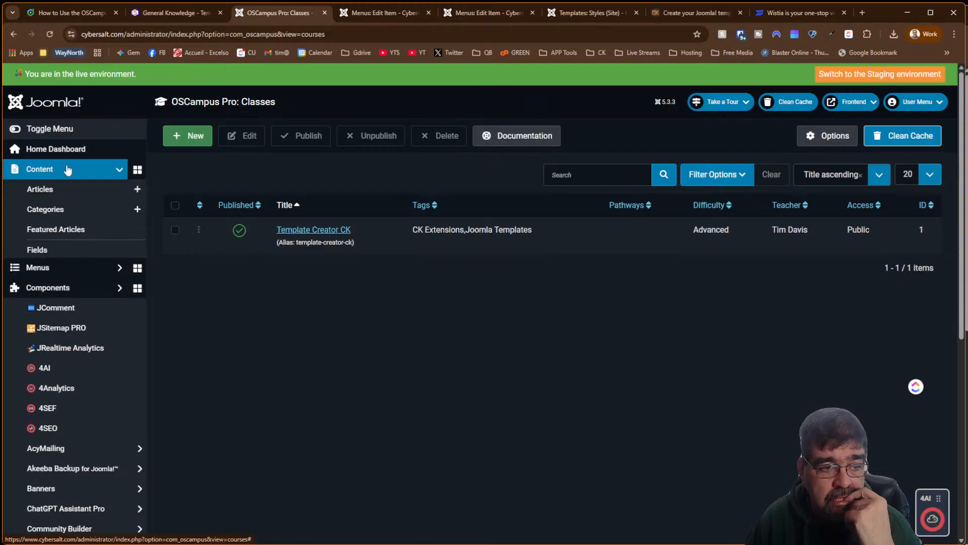
pyautogui.rightClick(77, 312)
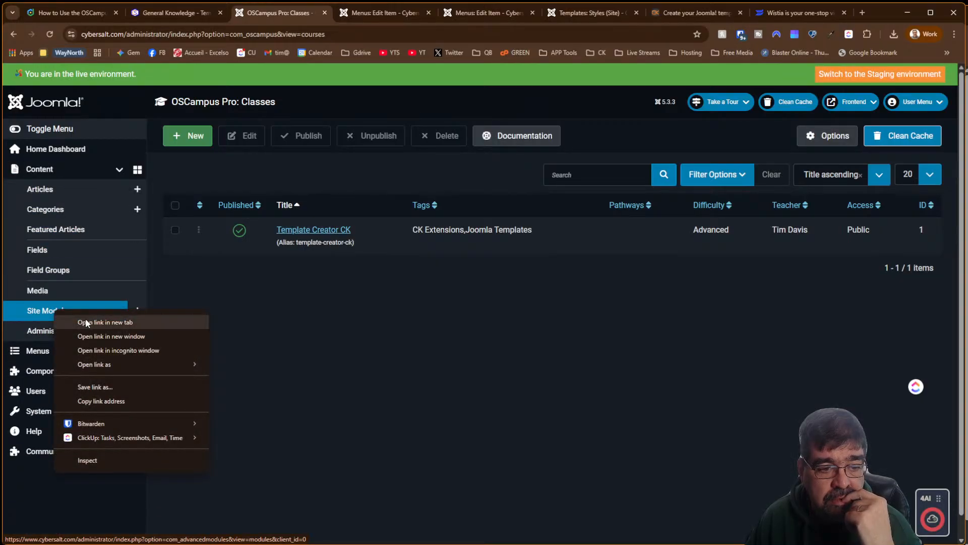
pyautogui.click(86, 318)
pyautogui.click(325, 13)
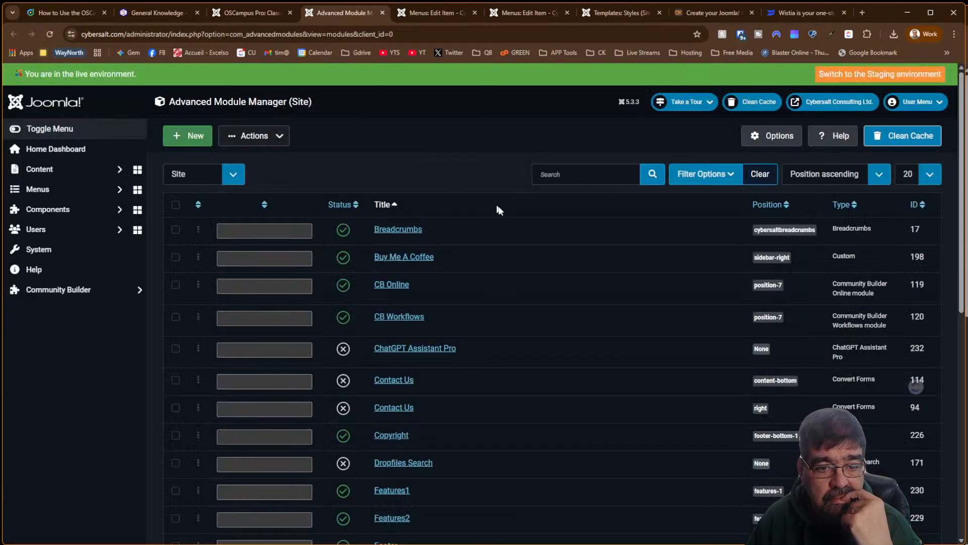
# Sort the site modules by ID descending and open the OSCampus Pathways module
pyautogui.click(922, 205)
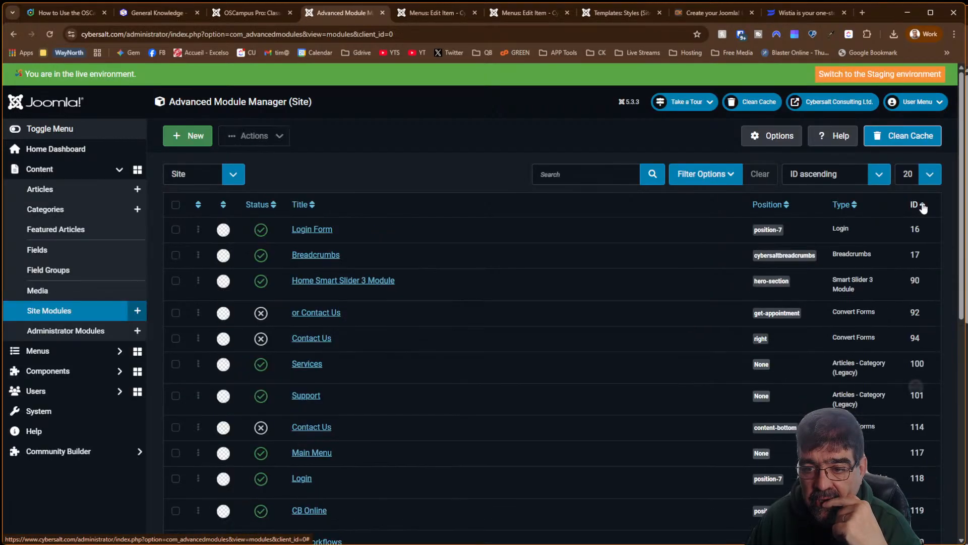
pyautogui.click(922, 205)
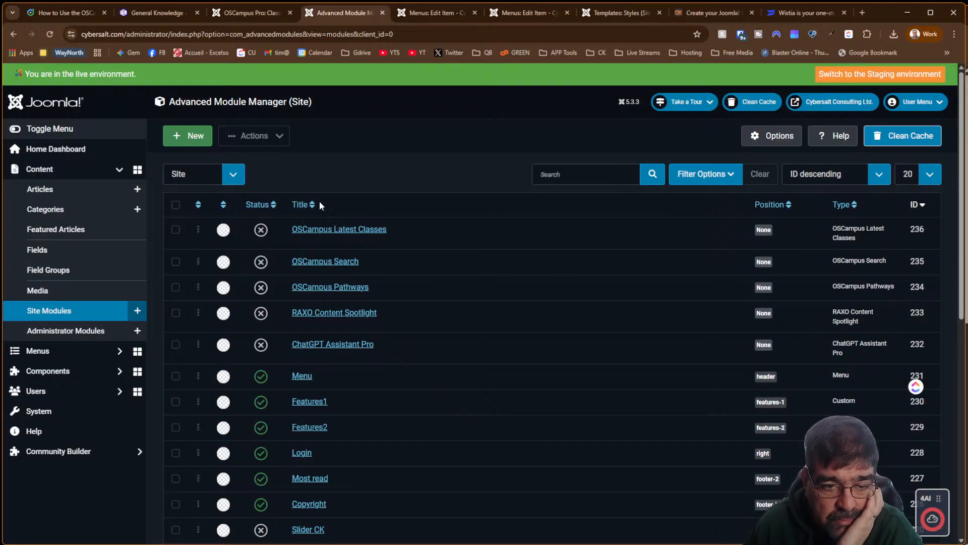
pyautogui.click(323, 294)
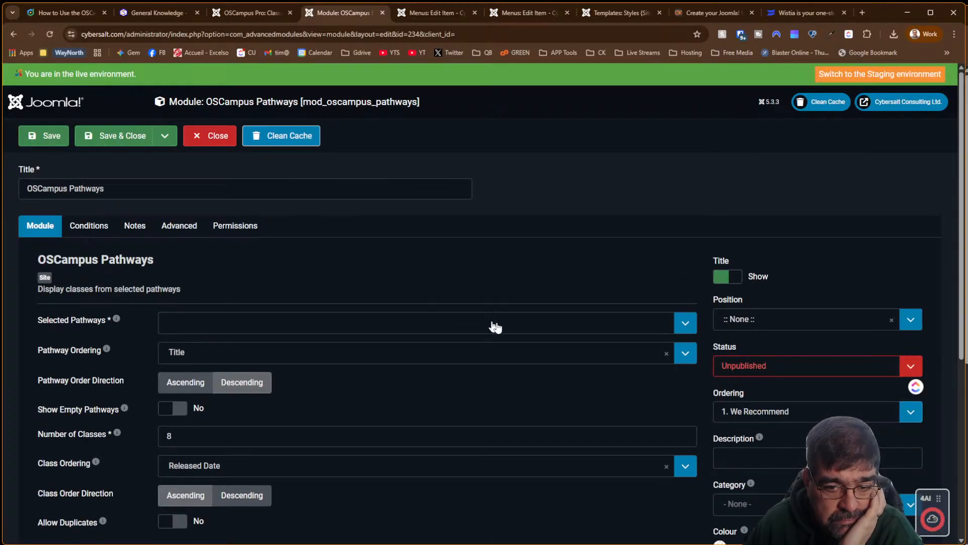
# Check the Selected Pathways dropdown twice, finding no pathways available to select
pyautogui.click(689, 323)
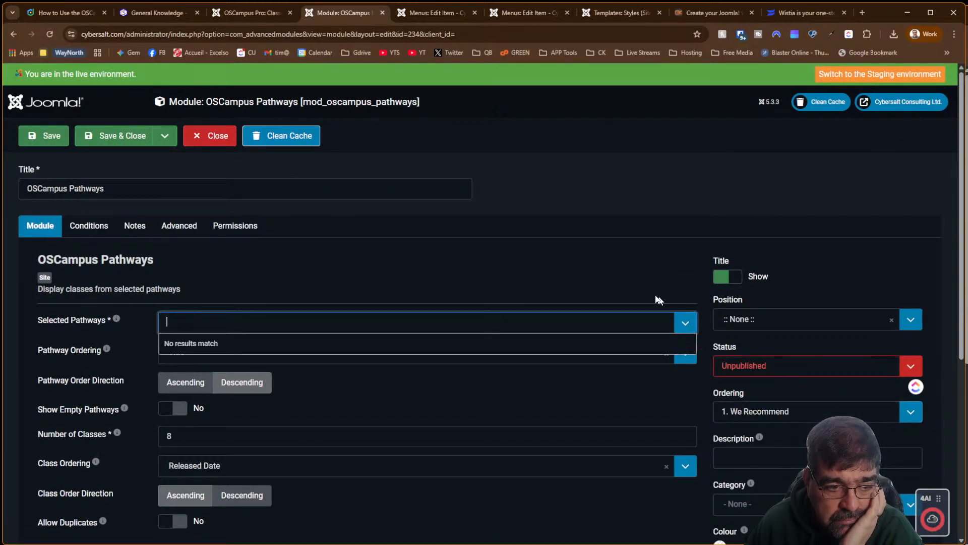
pyautogui.click(319, 241)
pyautogui.moveTo(117, 326)
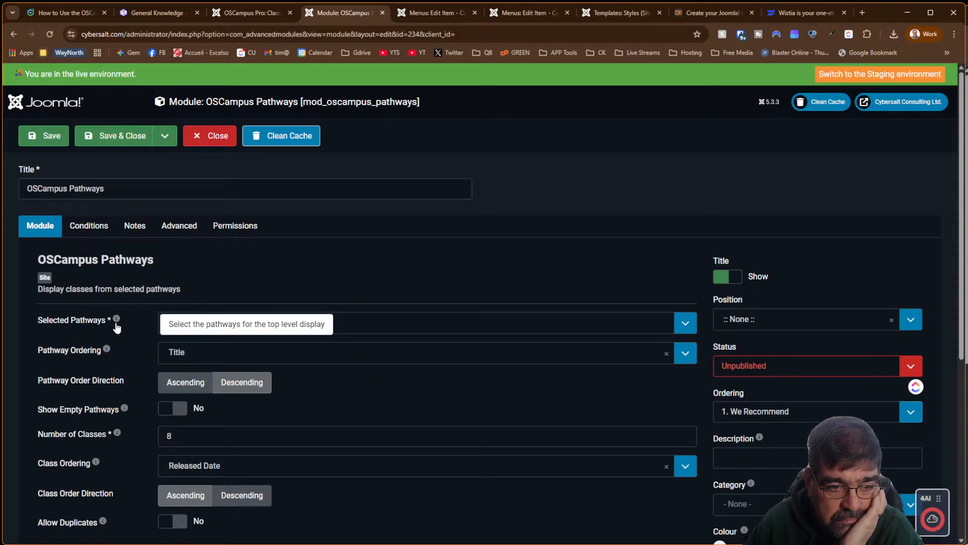
pyautogui.click(262, 328)
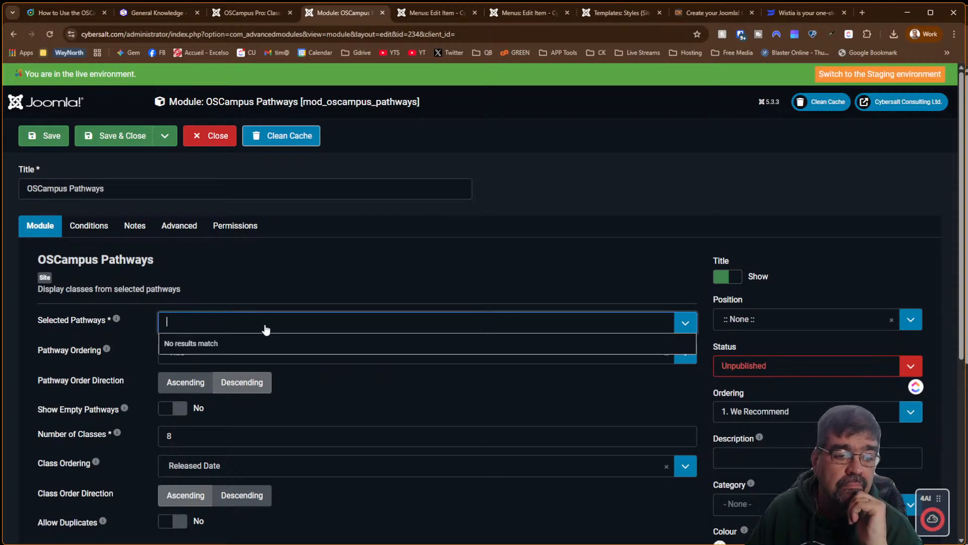
pyautogui.click(257, 293)
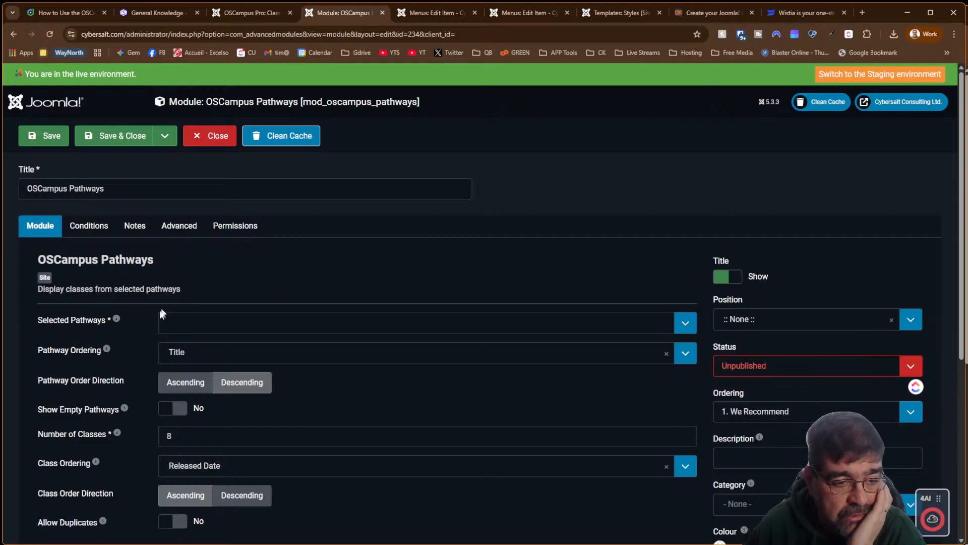
# Switch via the Classes tab to the frontend General Knowledge quiz page
pyautogui.moveTo(115, 327)
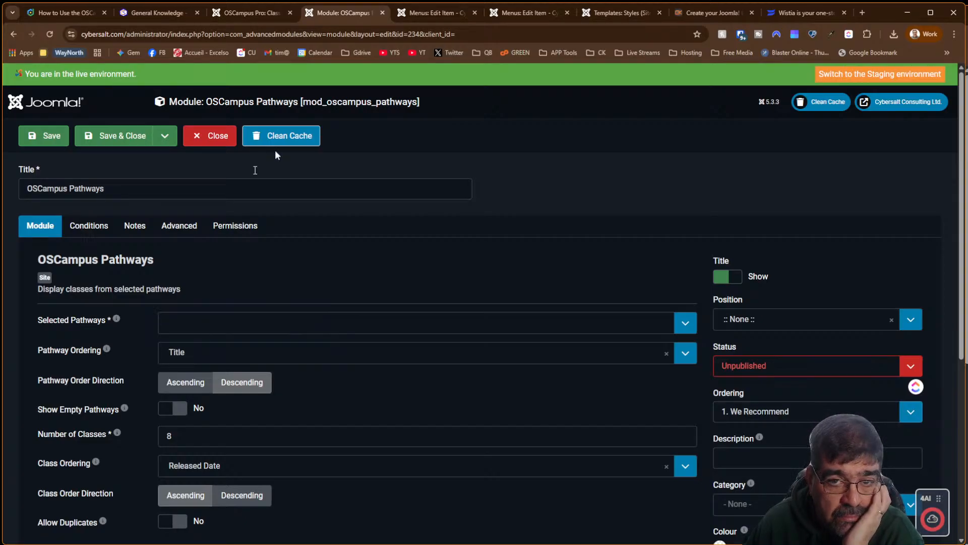
pyautogui.click(240, 12)
pyautogui.click(165, 14)
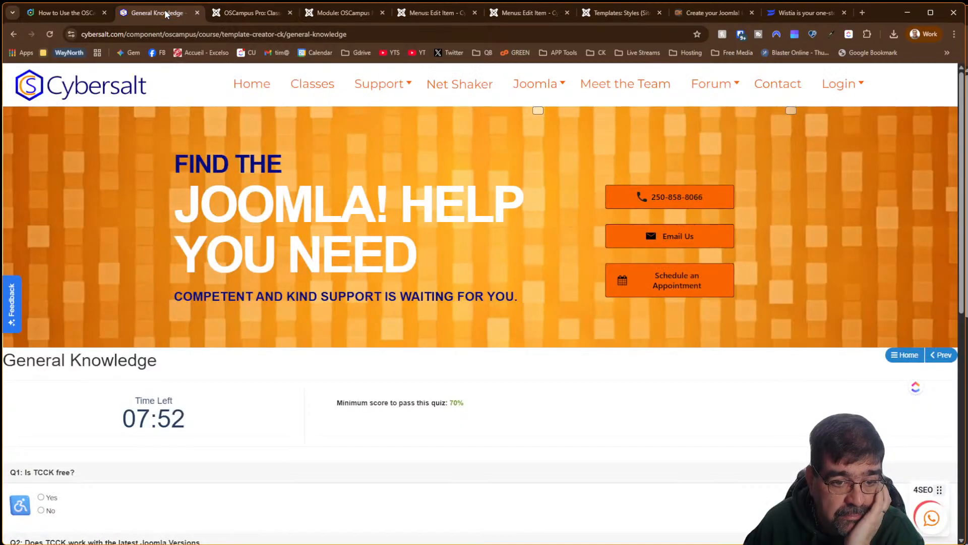
# Scroll through the Pathways module doc's frontend screenshots, then return to the OSCampus Classes admin tab
pyautogui.click(63, 13)
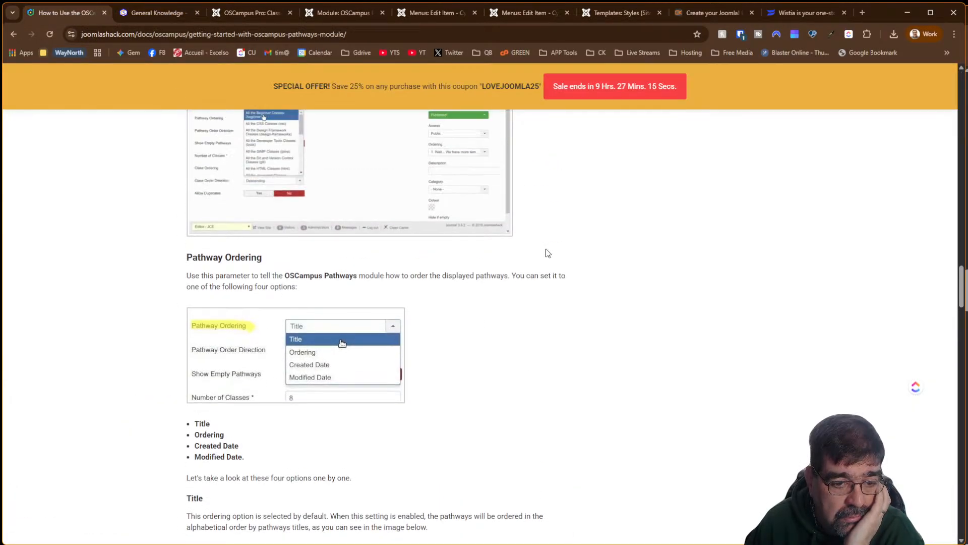
pyautogui.scroll(10, 548, 252)
pyautogui.scroll(15, 548, 252)
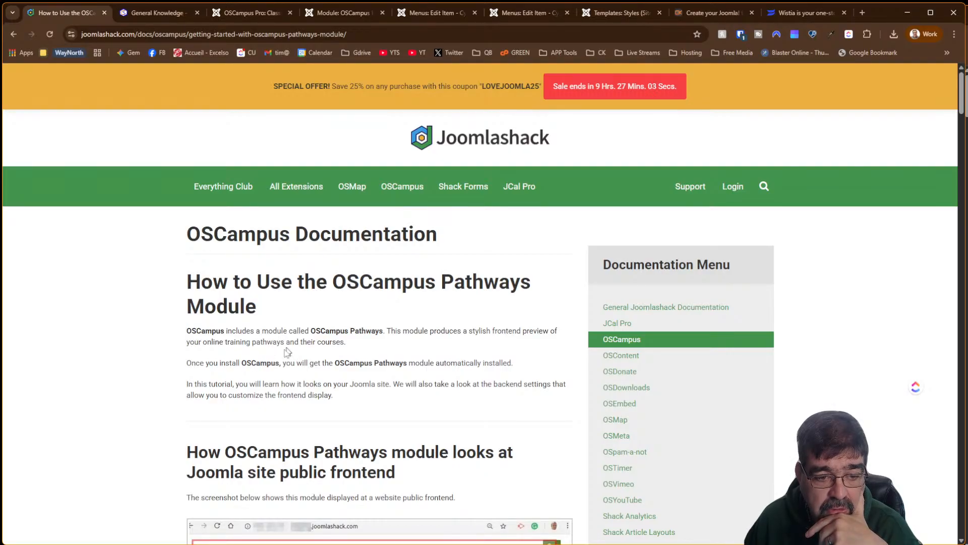
pyautogui.scroll(-2, 303, 356)
pyautogui.scroll(-7, 303, 343)
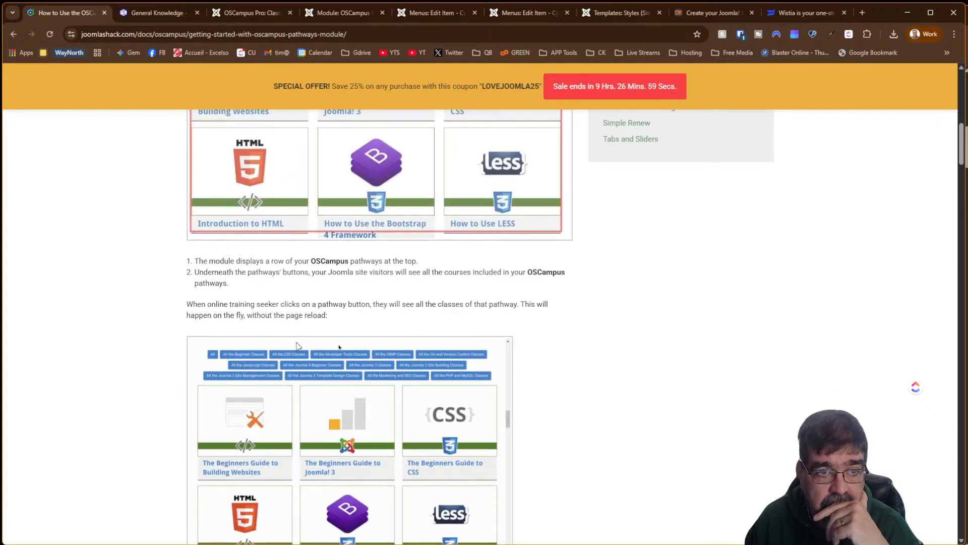
pyautogui.click(251, 13)
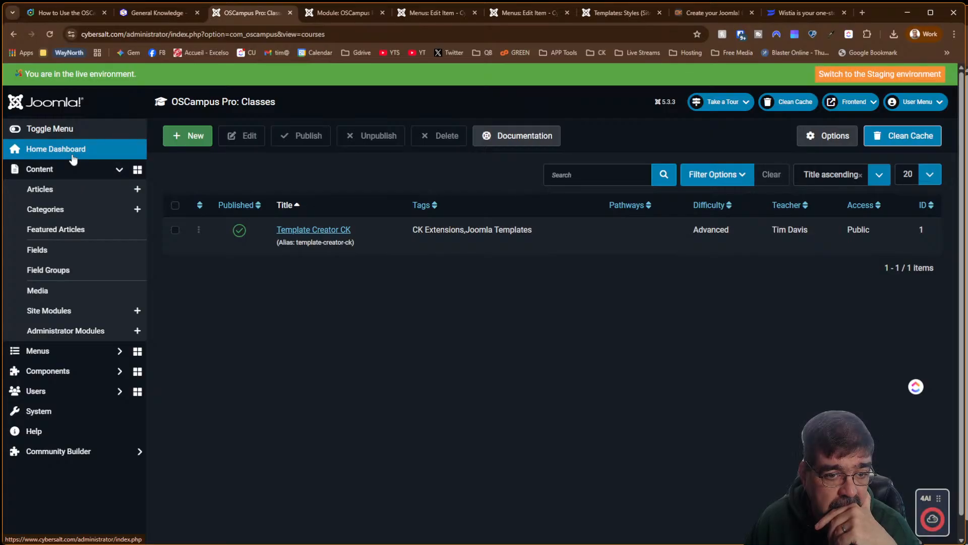
# Go to Components > OSCampus Pro > Pathways and start a new pathway
pyautogui.click(54, 382)
pyautogui.scroll(-10, 83, 353)
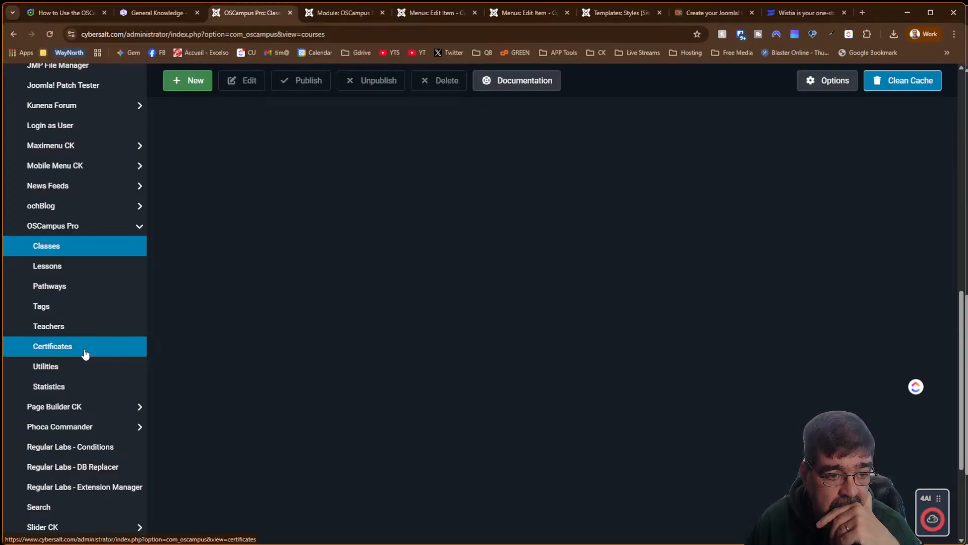
pyautogui.click(65, 291)
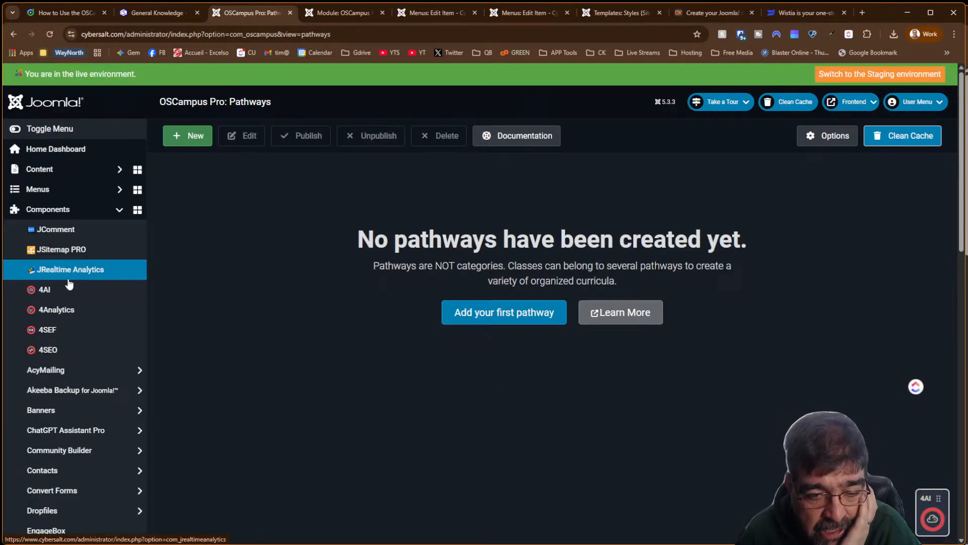
pyautogui.click(470, 314)
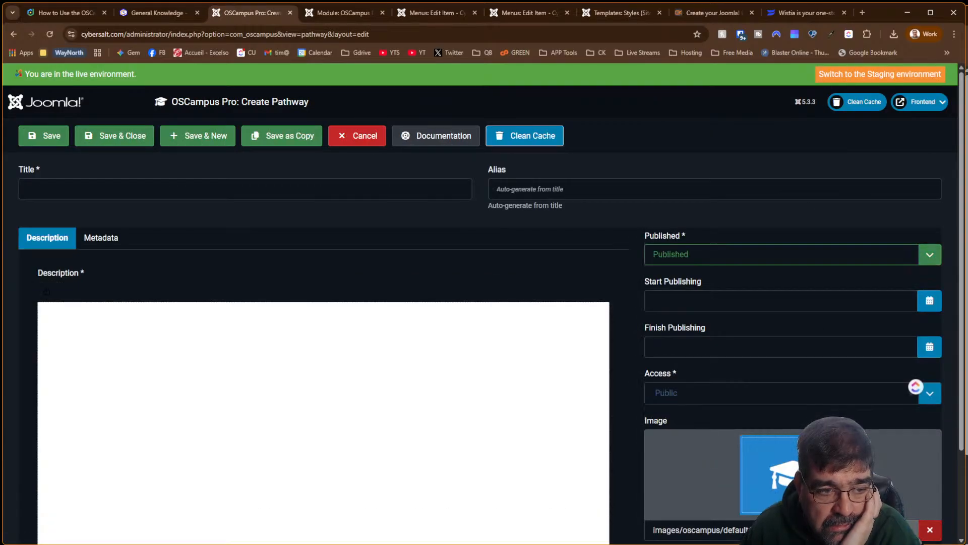
# Title the pathway 'Pathway 1' and write its description, correcting the 'Pathwqay' typo
pyautogui.scroll(-2, 484, 303)
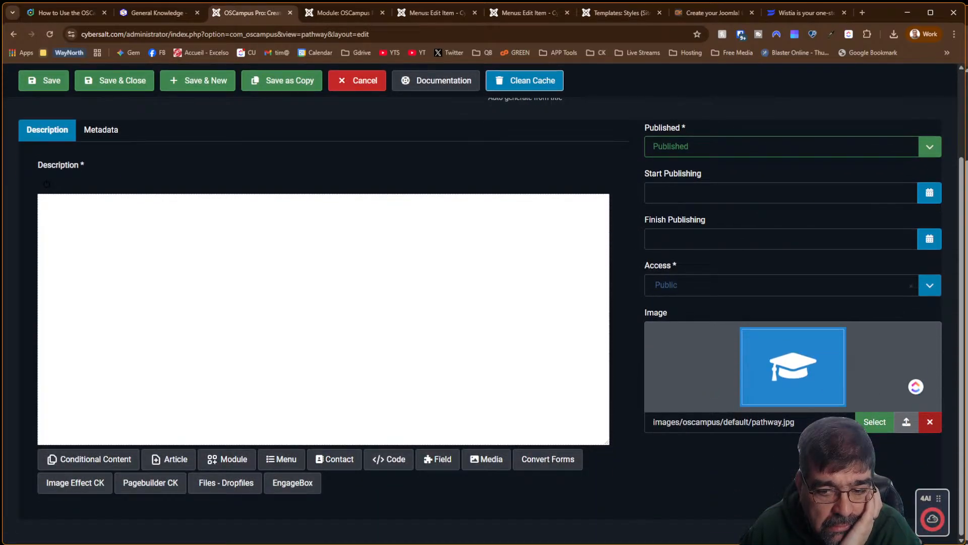
pyautogui.scroll(2, 173, 240)
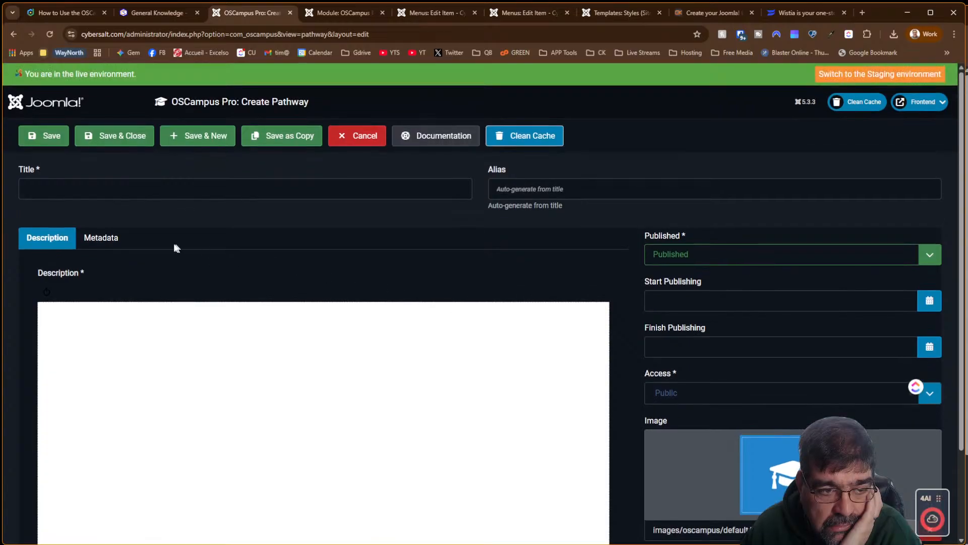
pyautogui.click(110, 193)
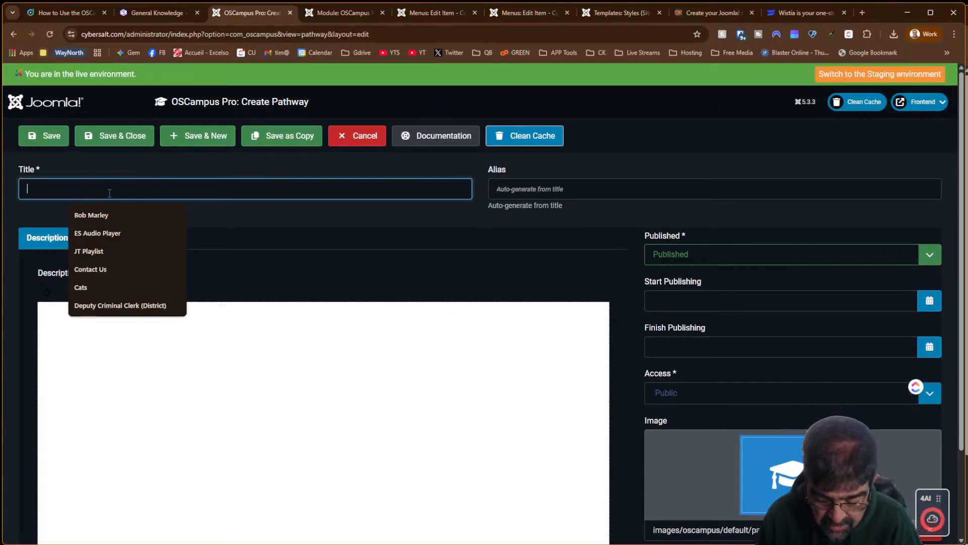
pyautogui.write('Pathway 1')
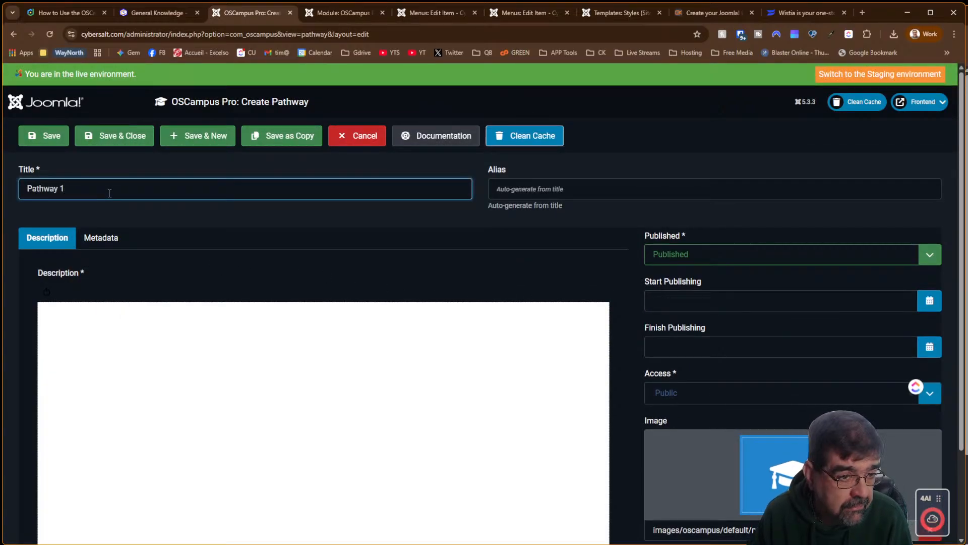
pyautogui.press('Tab')
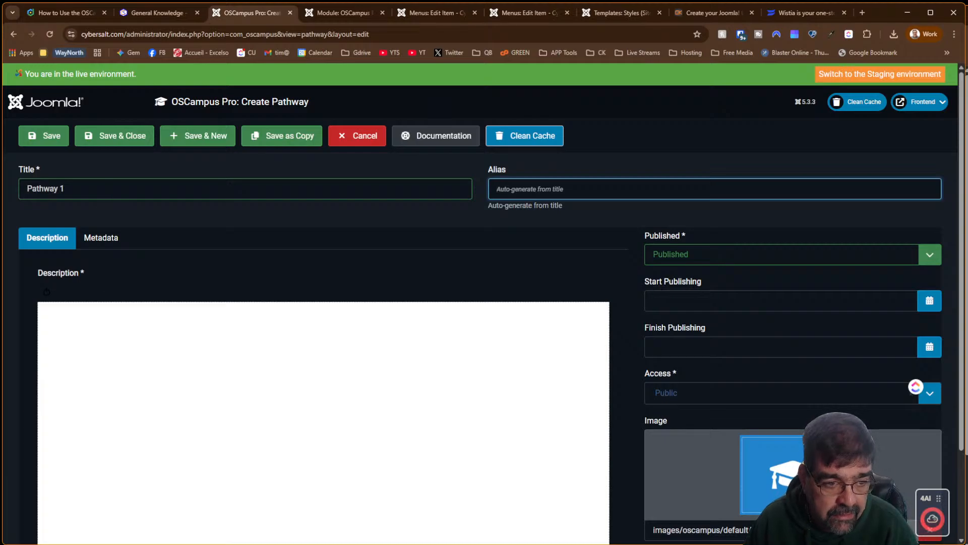
pyautogui.click(100, 332)
pyautogui.write('Pathwq')
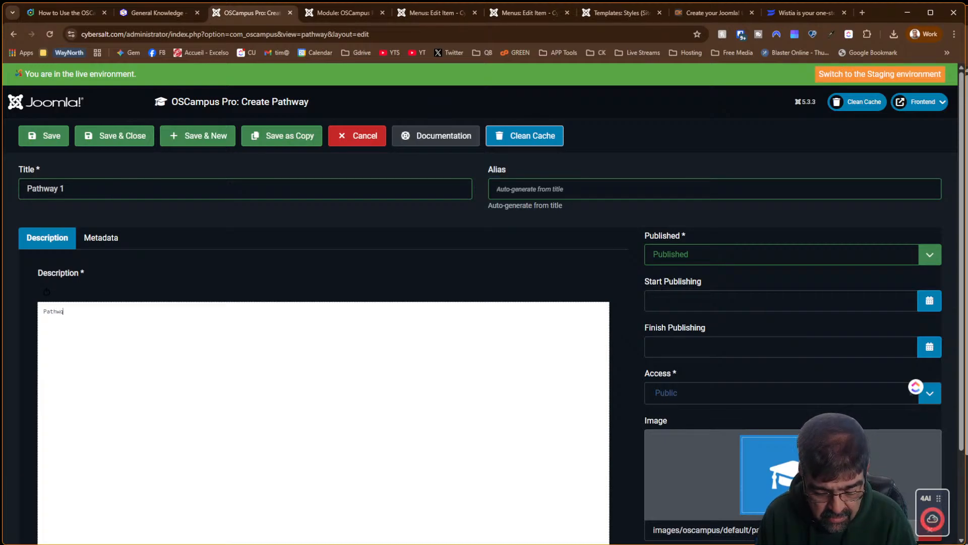
pyautogui.write('ay 1 Descr')
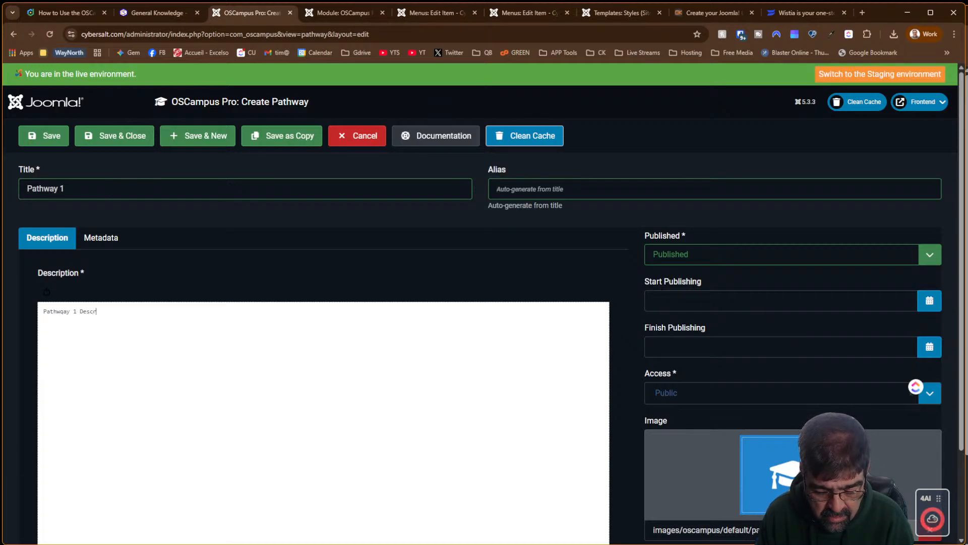
pyautogui.press('Left')
pyautogui.press('Left')
pyautogui.press('Left')
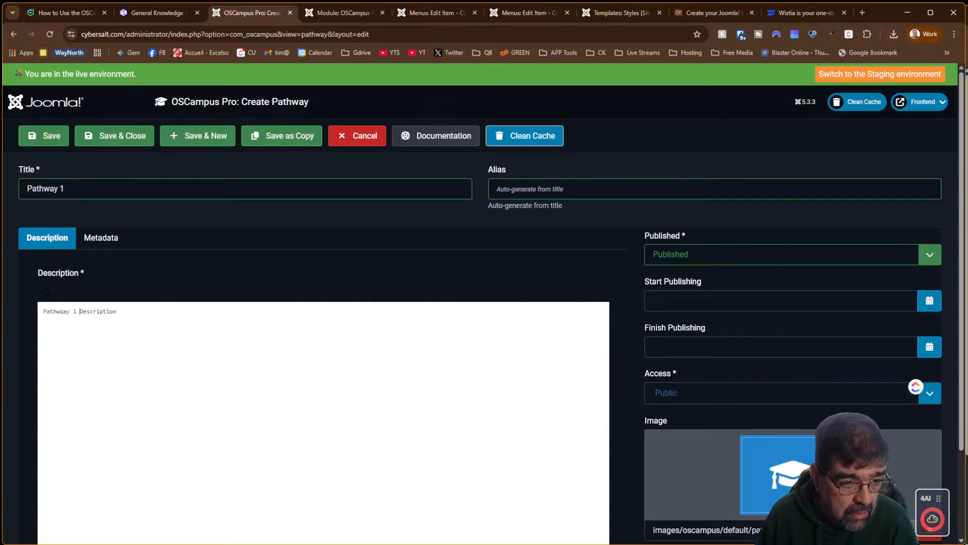
pyautogui.press('Delete')
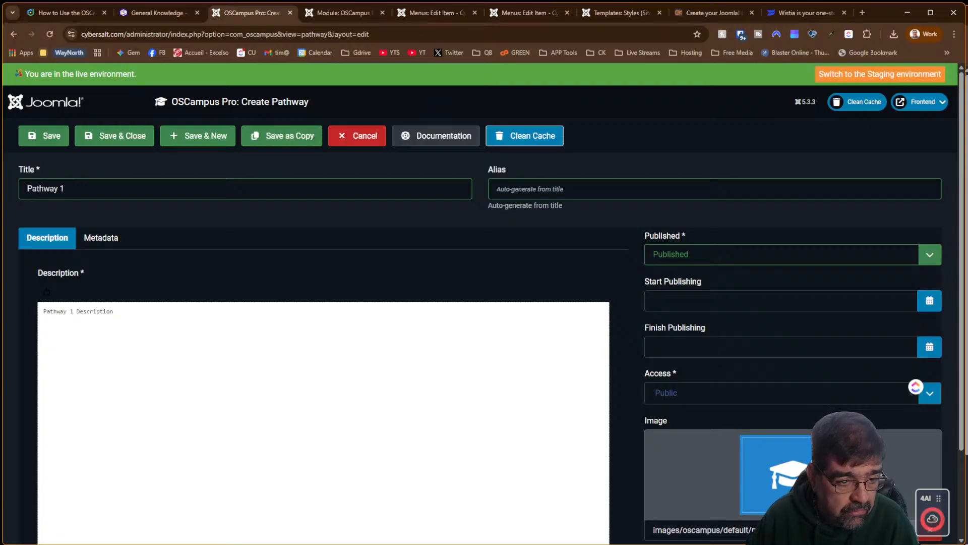
# Check the Metadata tab, return to Description, and save Pathway 1
pyautogui.scroll(-2, 322, 322)
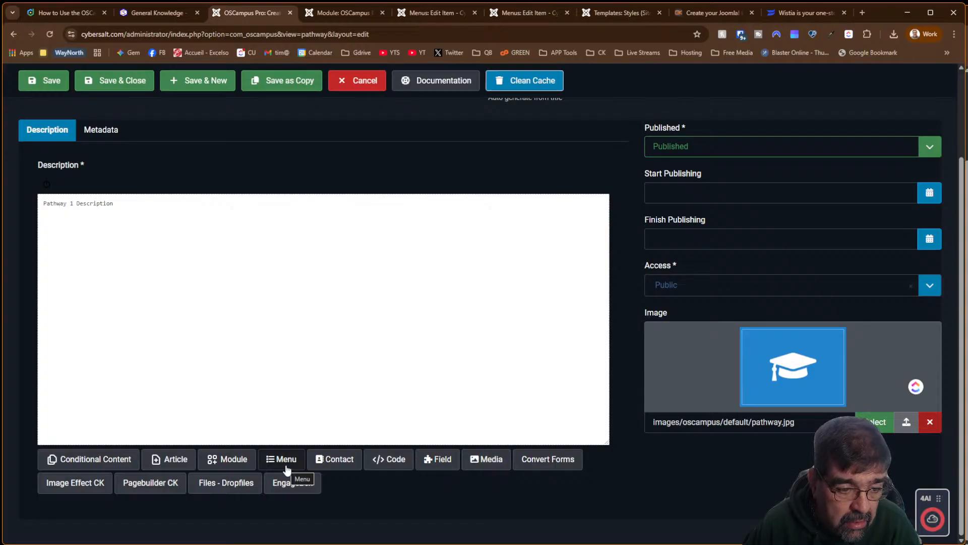
pyautogui.scroll(2, 447, 499)
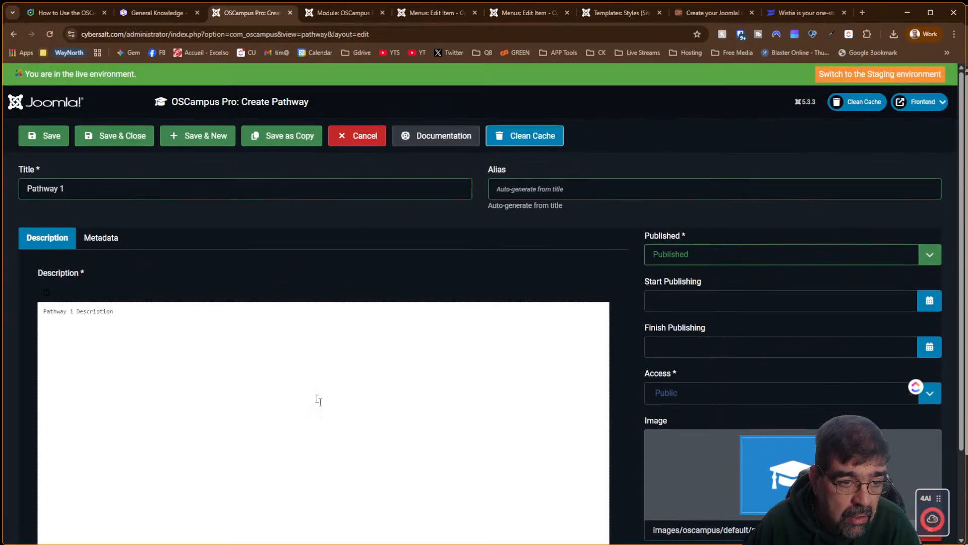
pyautogui.click(107, 243)
pyautogui.click(31, 238)
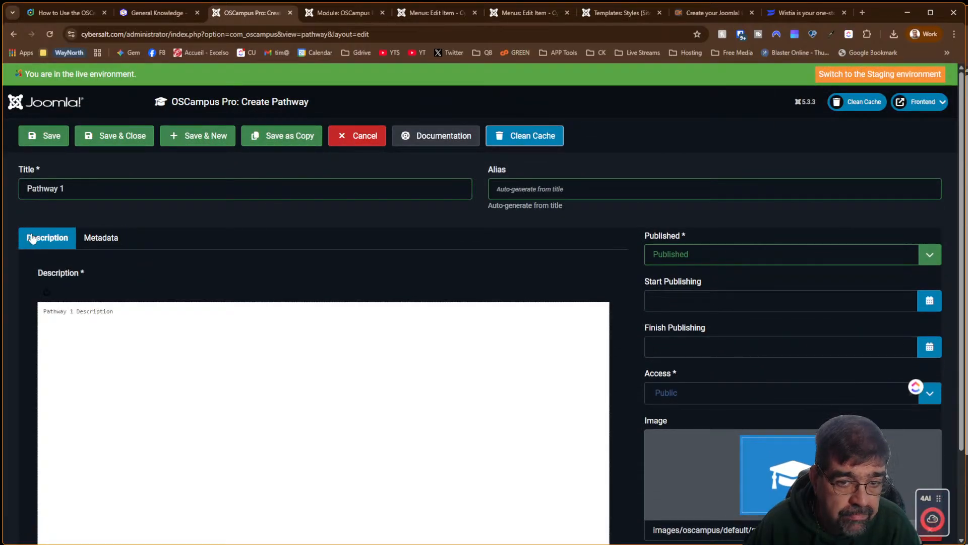
pyautogui.click(48, 137)
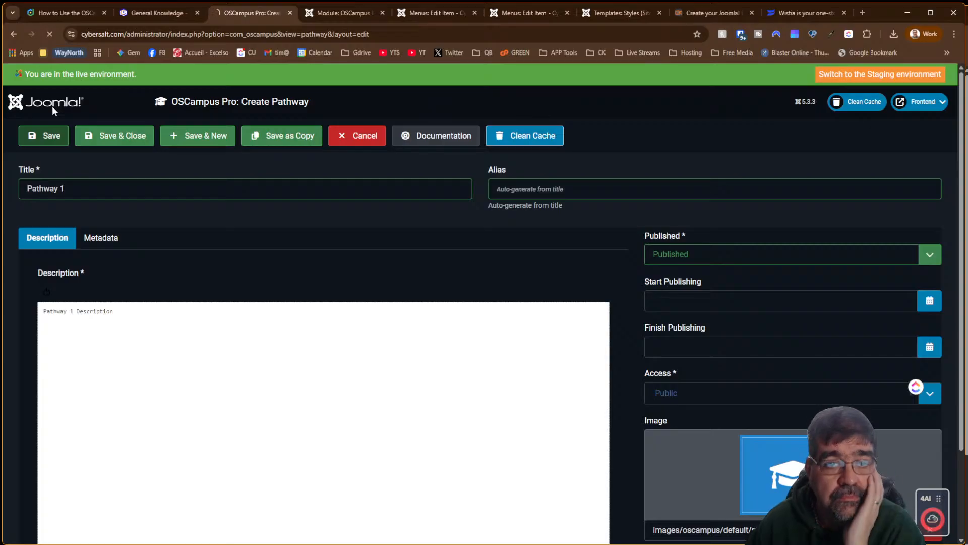
# Try saving the OSCampus Pathways module; it fails with no pathway available to select
pyautogui.click(346, 14)
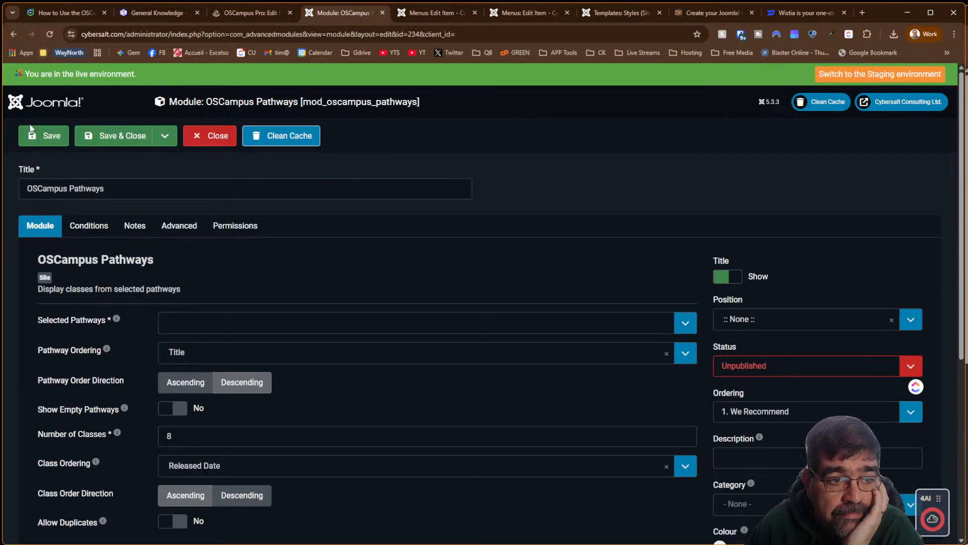
pyautogui.click(46, 135)
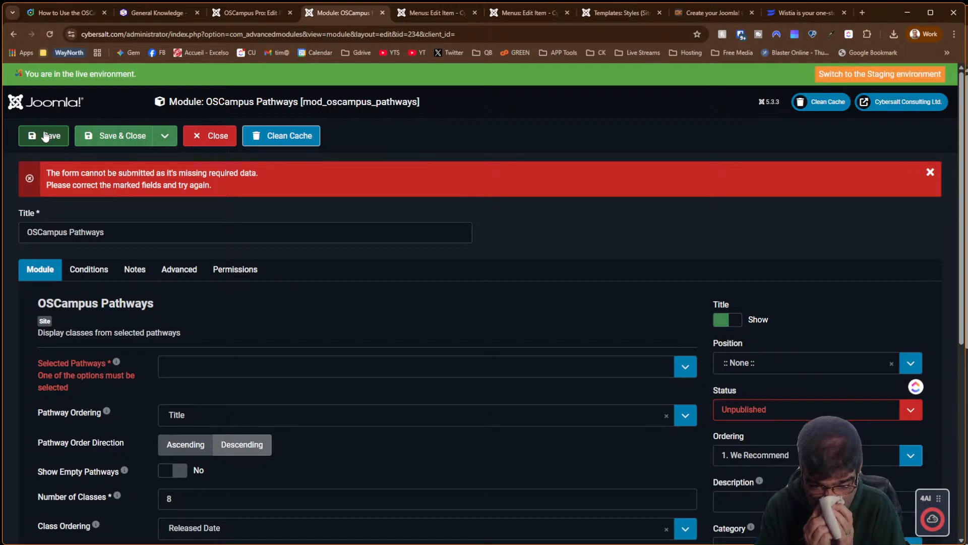
pyautogui.click(686, 375)
pyautogui.click(342, 325)
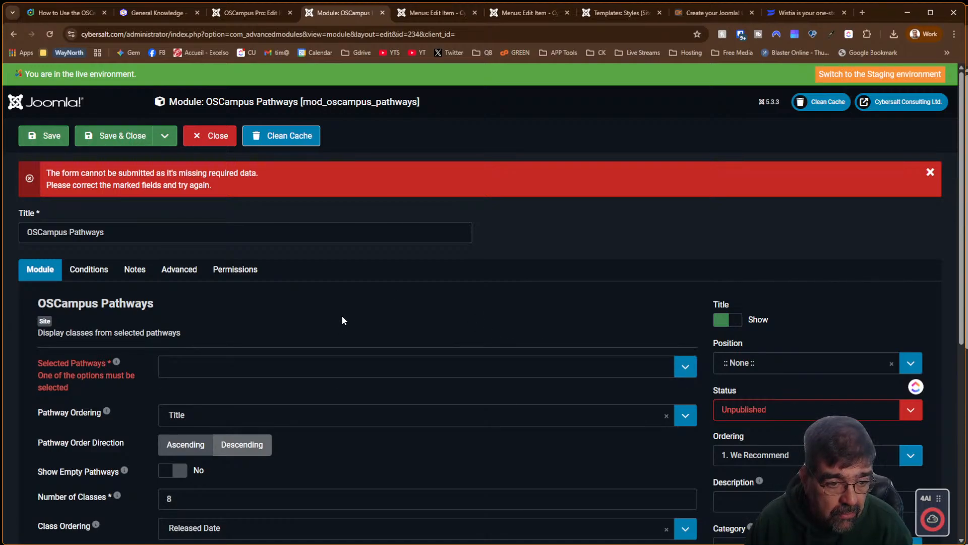
# Confirm Pathway 1 was saved, then reload the module form with F5
pyautogui.click(240, 14)
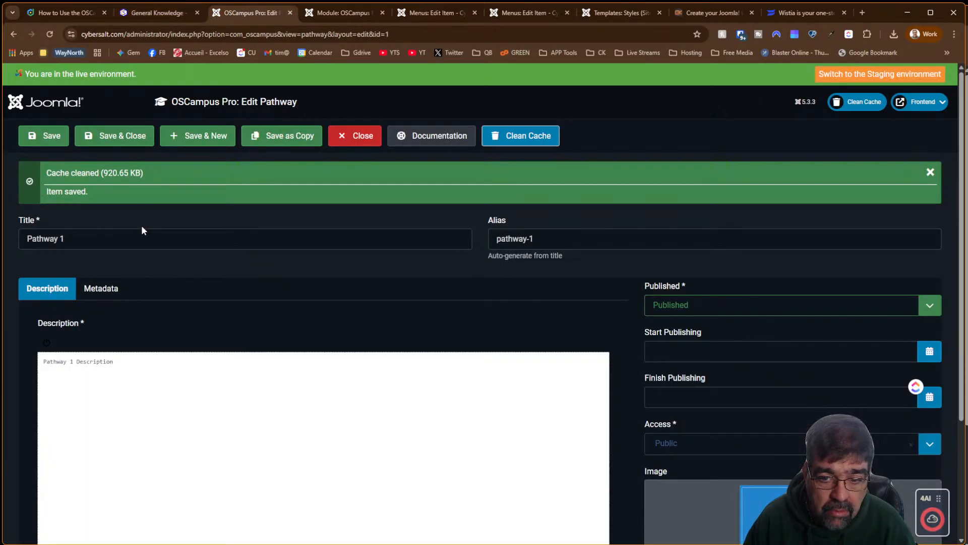
pyautogui.click(347, 16)
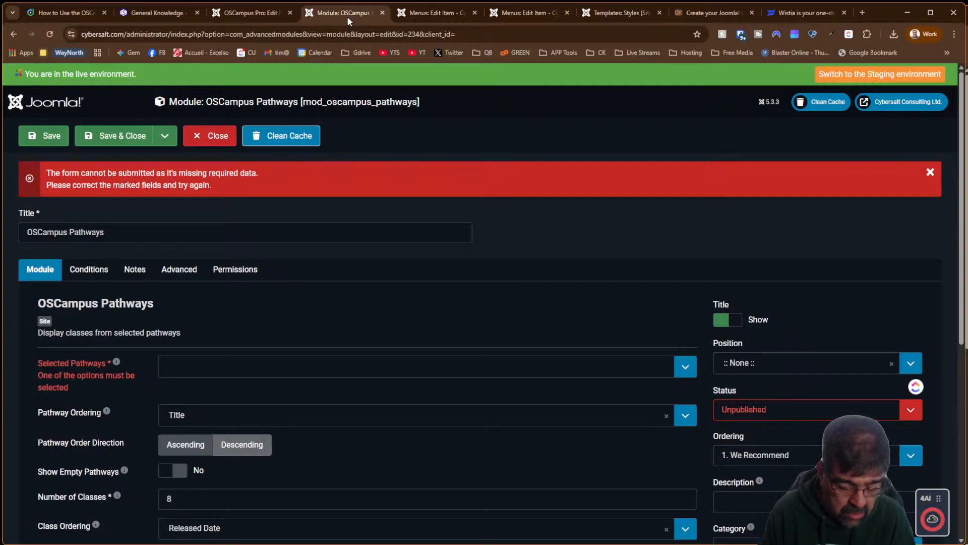
pyautogui.press('F5')
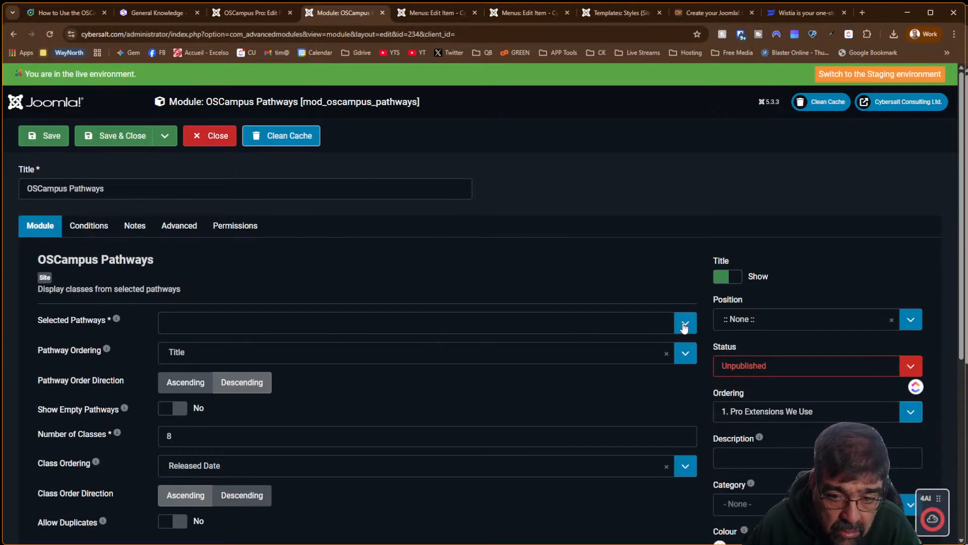
# Select Pathway 1 in Selected Pathways and set the module status to Published
pyautogui.click(684, 325)
pyautogui.click(243, 345)
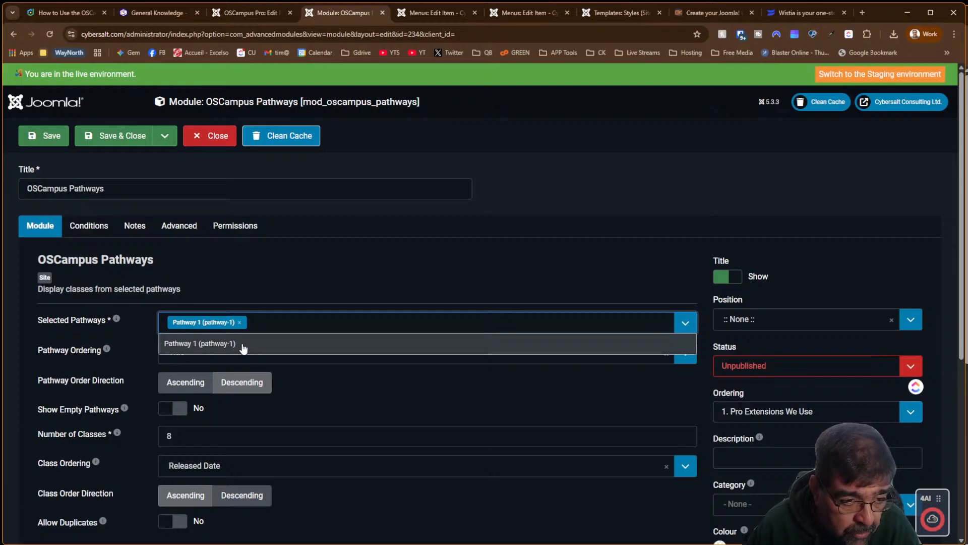
pyautogui.click(364, 383)
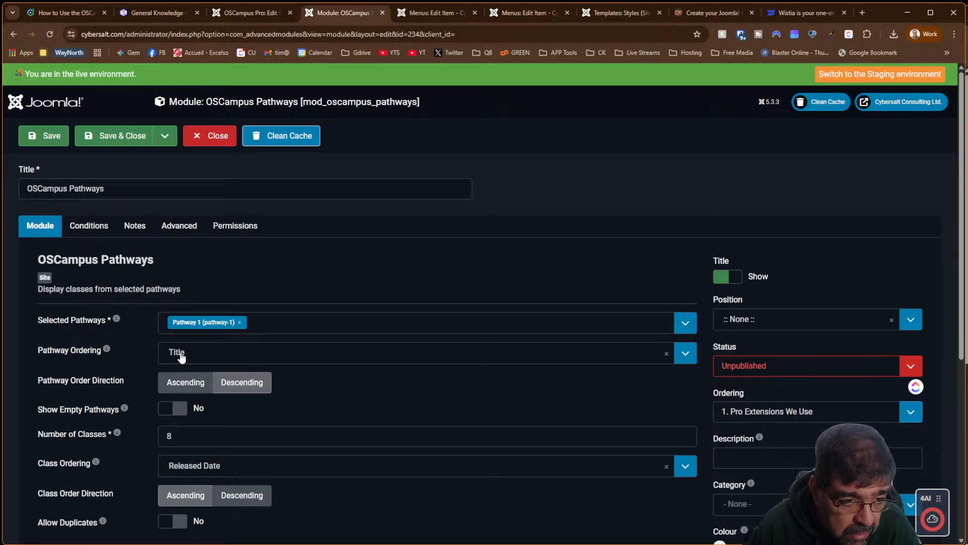
pyautogui.moveTo(108, 353)
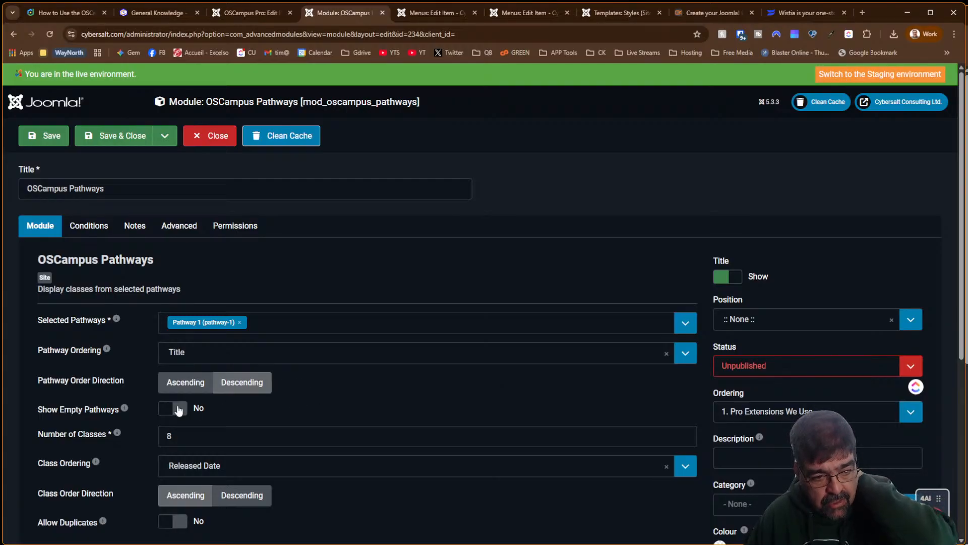
pyautogui.moveTo(121, 411)
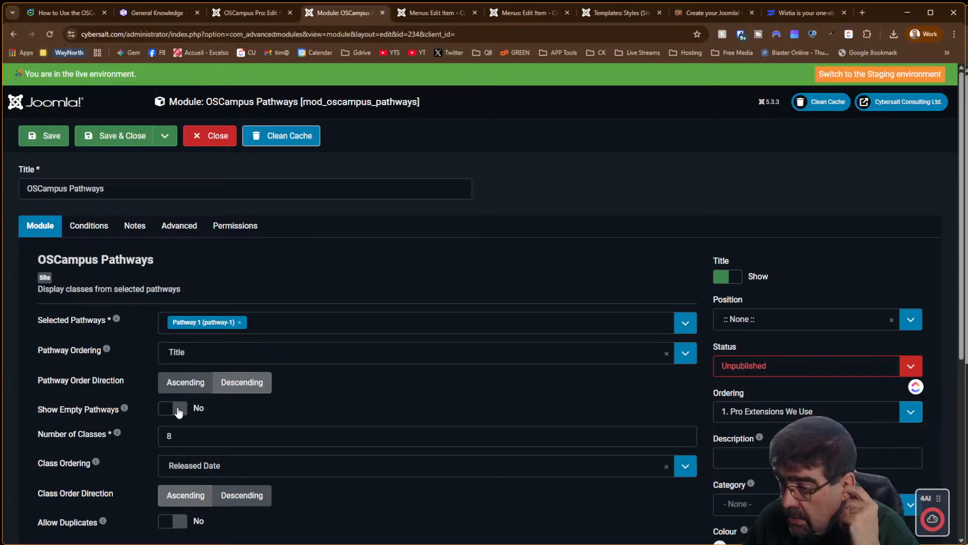
pyautogui.click(807, 366)
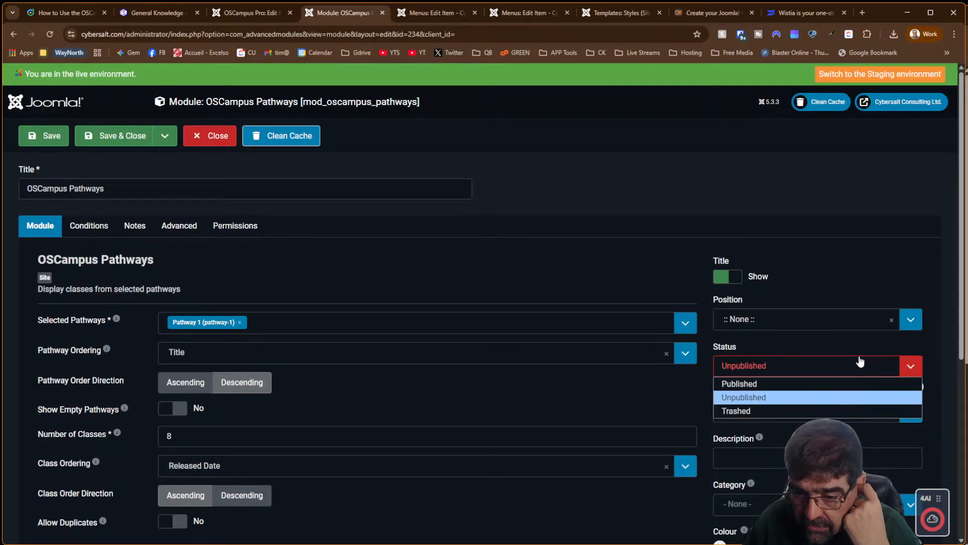
pyautogui.click(775, 384)
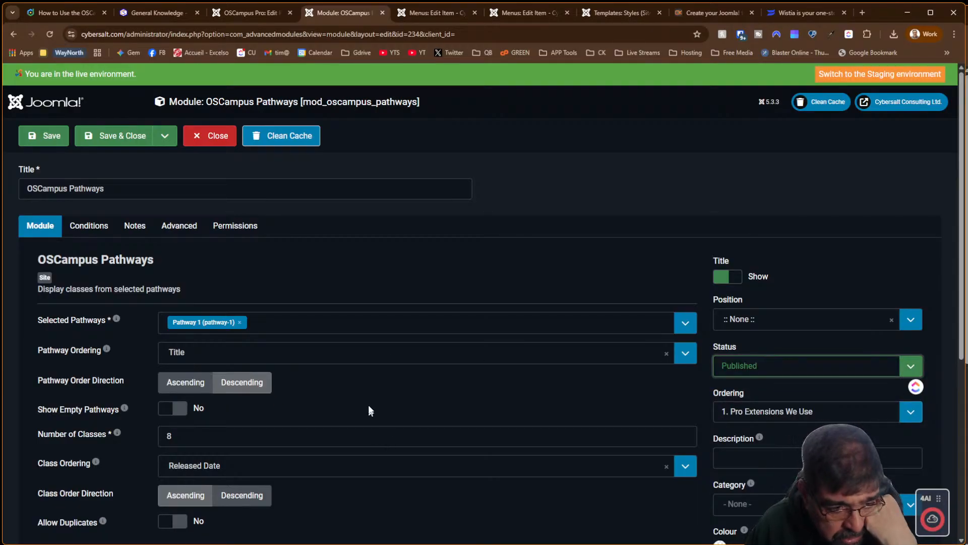
# Set Class Ordering to Ordering and turn on Allow Duplicates
pyautogui.scroll(-2, 370, 410)
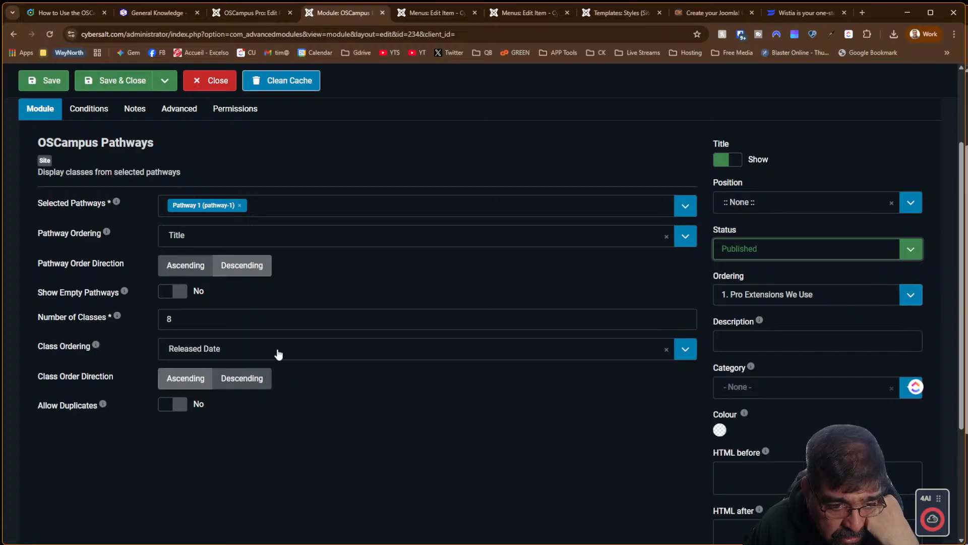
pyautogui.click(277, 354)
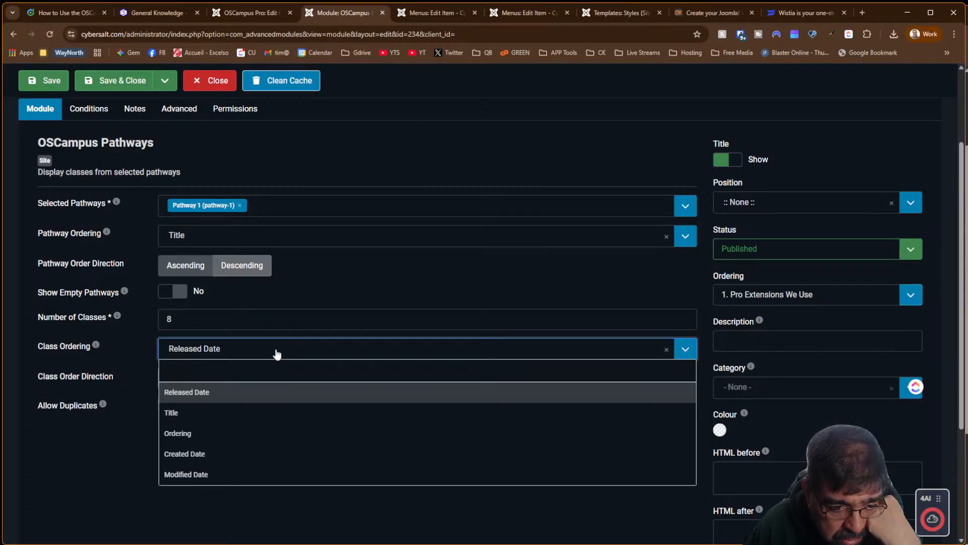
pyautogui.click(266, 433)
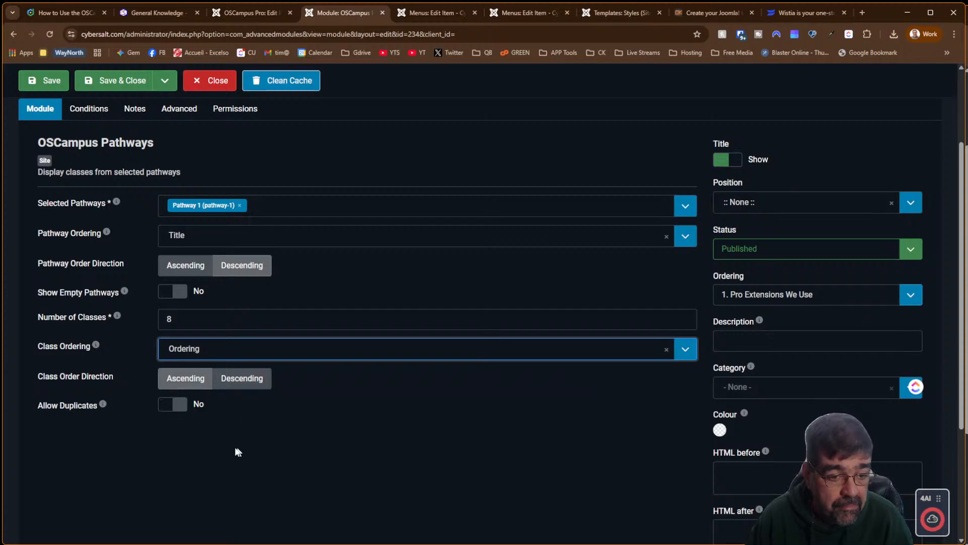
pyautogui.click(173, 405)
# Look through the Conditions, Notes, Advanced and Permissions tabs, then return to the Module tab
pyautogui.scroll(3, 133, 292)
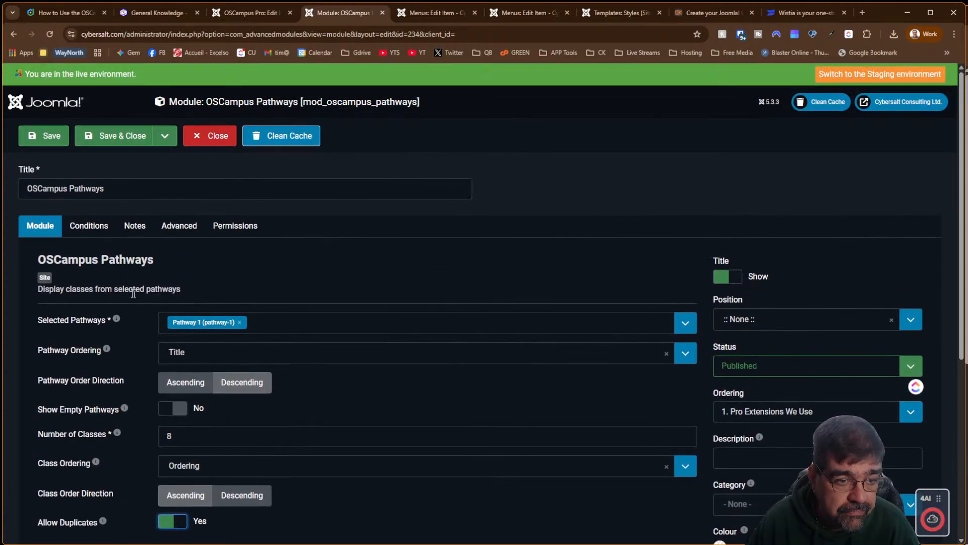
pyautogui.click(87, 230)
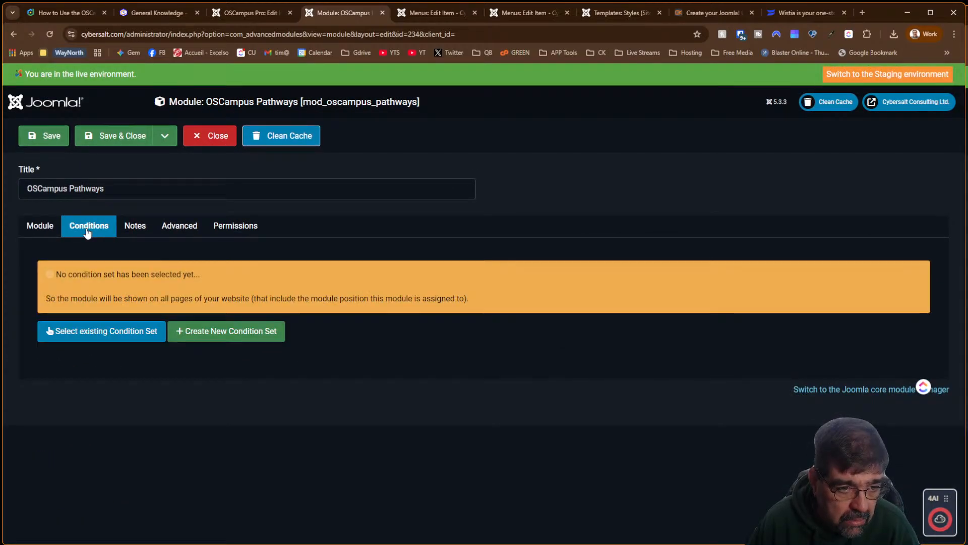
pyautogui.click(129, 229)
pyautogui.click(176, 231)
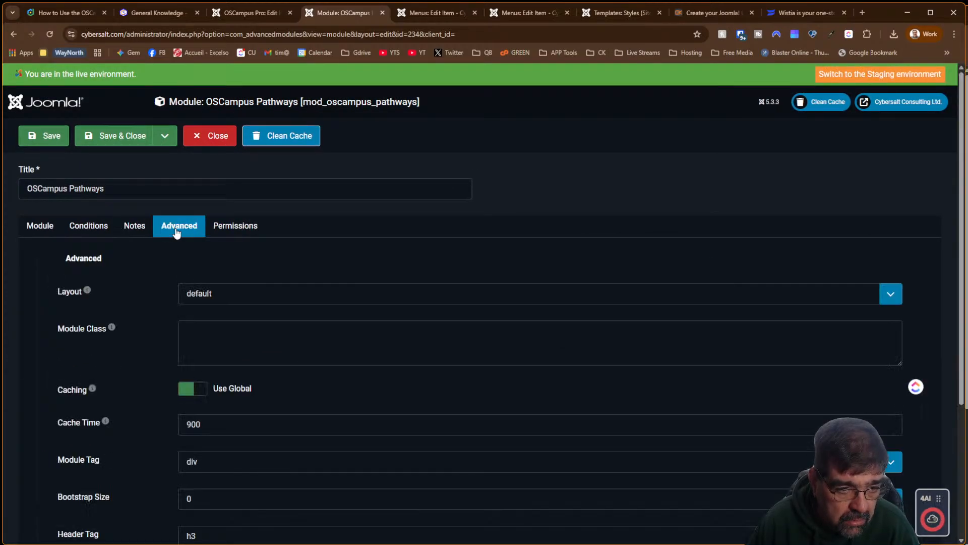
pyautogui.click(224, 228)
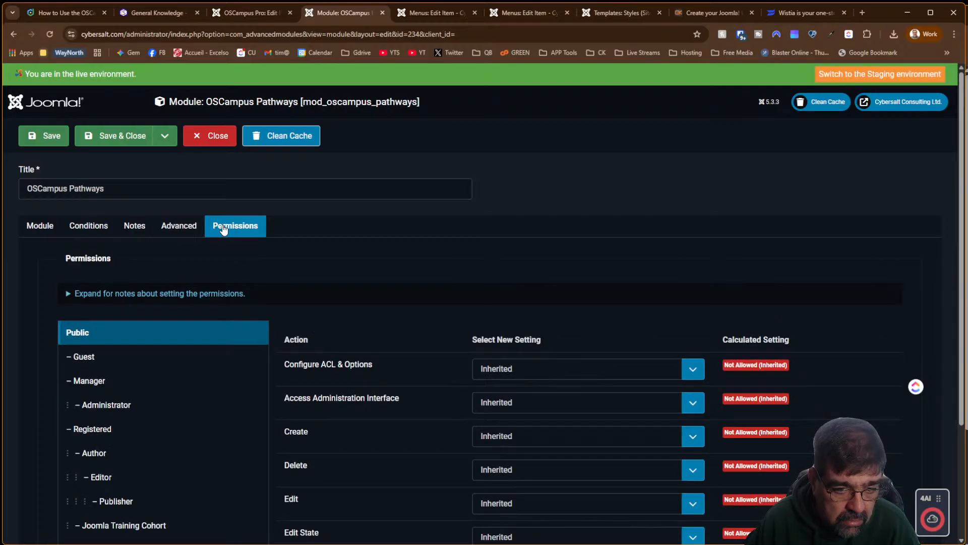
pyautogui.click(38, 230)
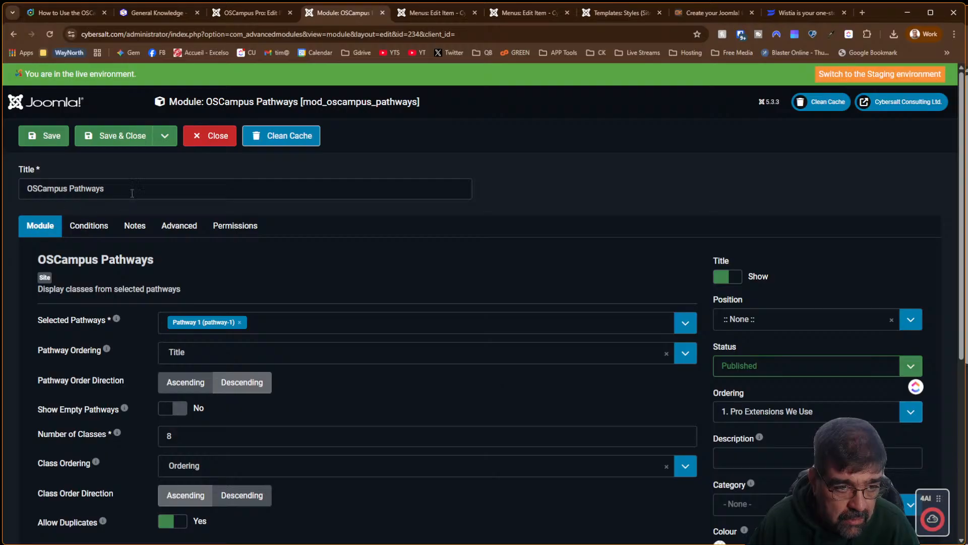
# Replace the module title with 'Cybersalt Course Pathways' and save the module
pyautogui.moveTo(134, 190); pyautogui.dragTo(2, 191)
pyautogui.write('C')
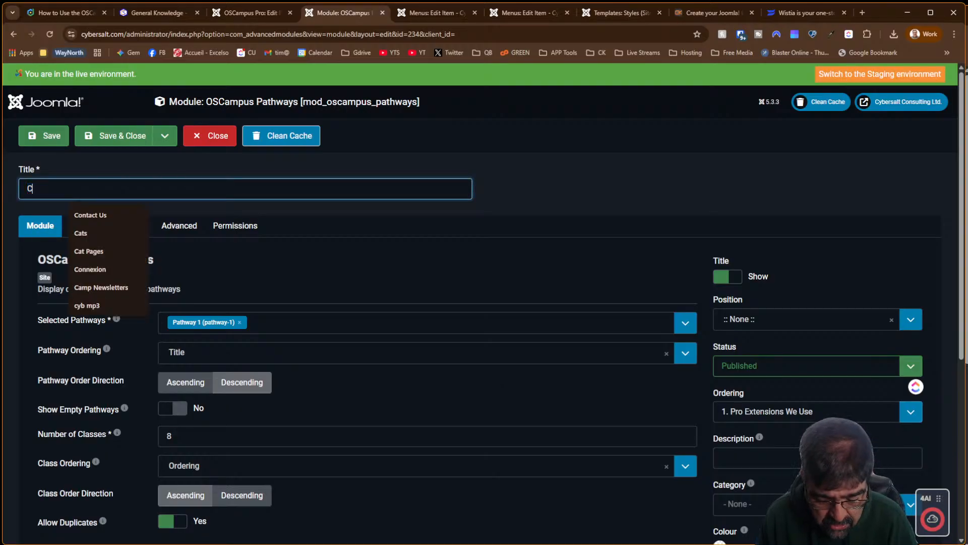
pyautogui.write('ybersalt ')
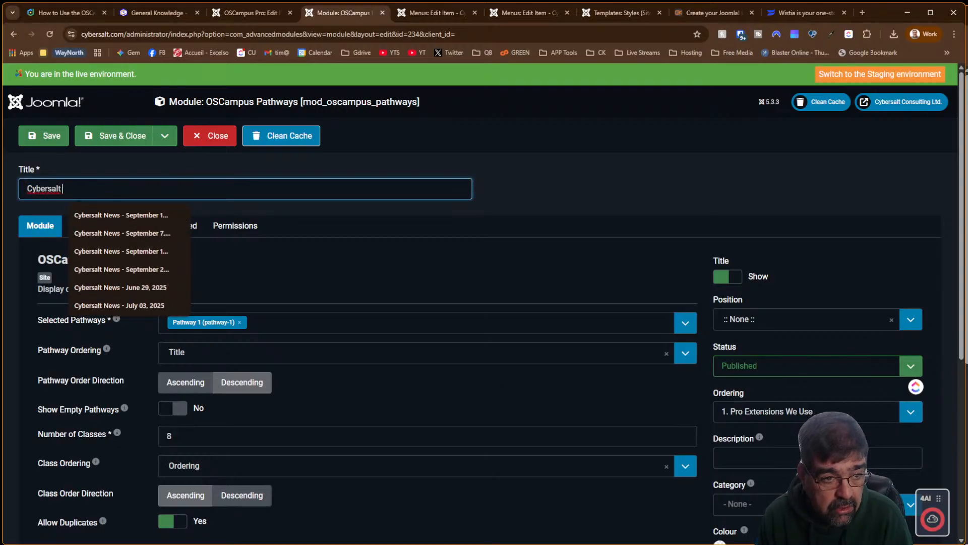
pyautogui.write('Course')
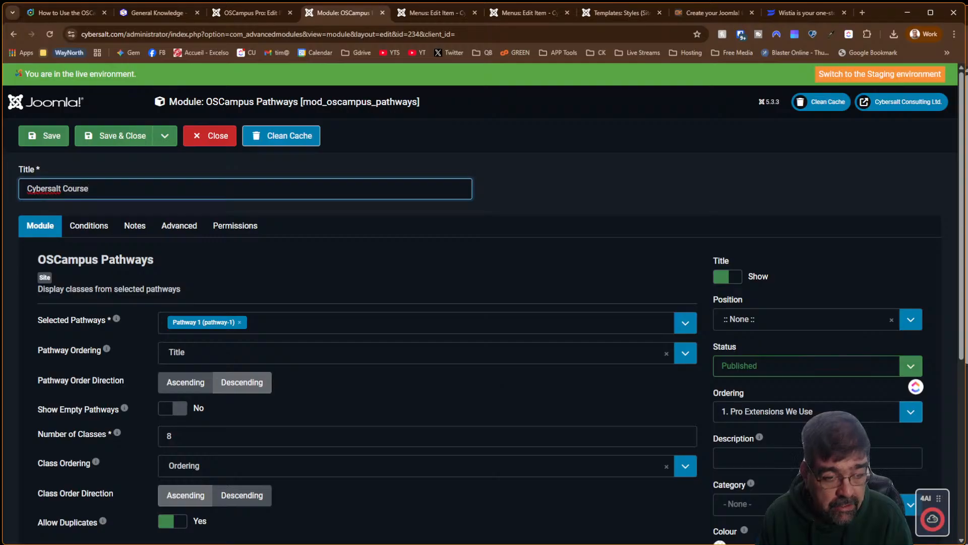
pyautogui.write(' Pathways')
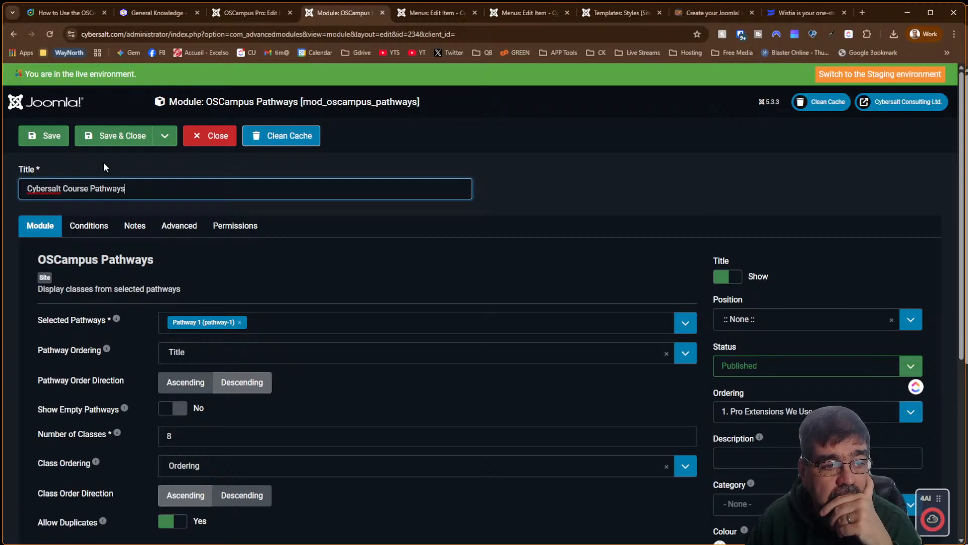
pyautogui.click(47, 144)
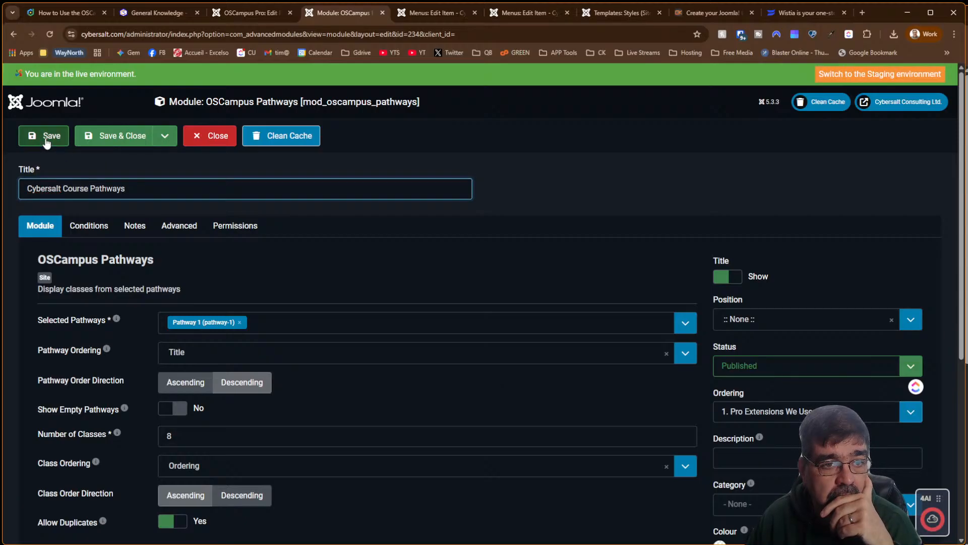
# Close the Classes menu item editor and start a new article from Content
pyautogui.click(425, 14)
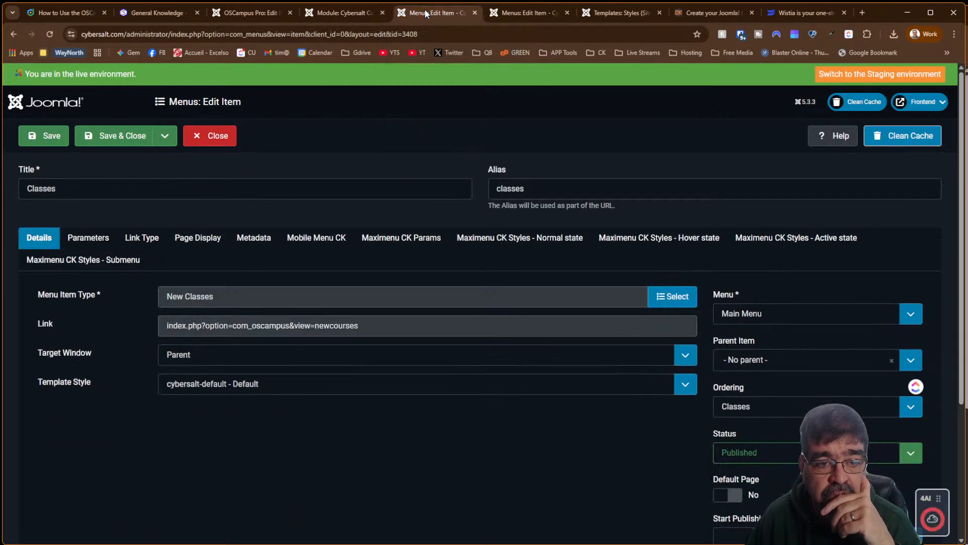
pyautogui.click(487, 14)
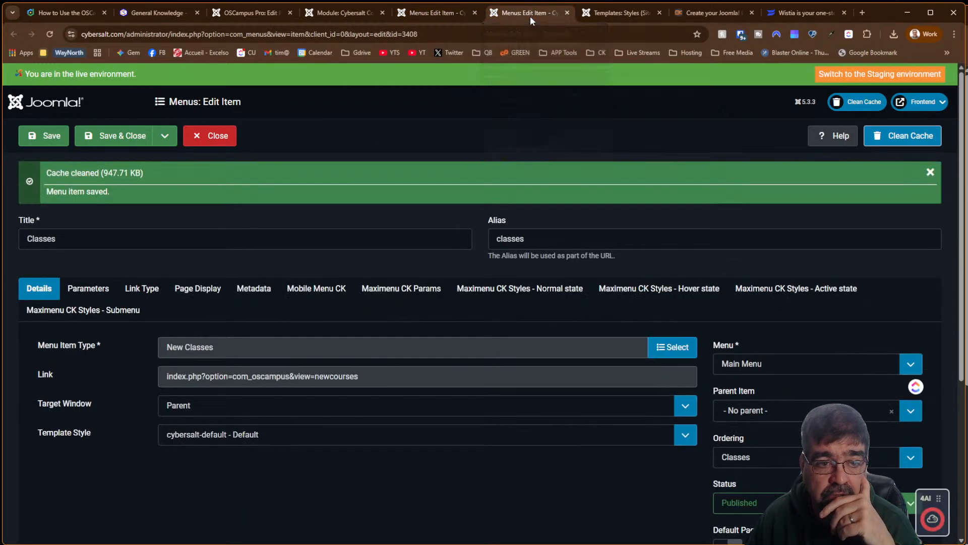
pyautogui.click(193, 133)
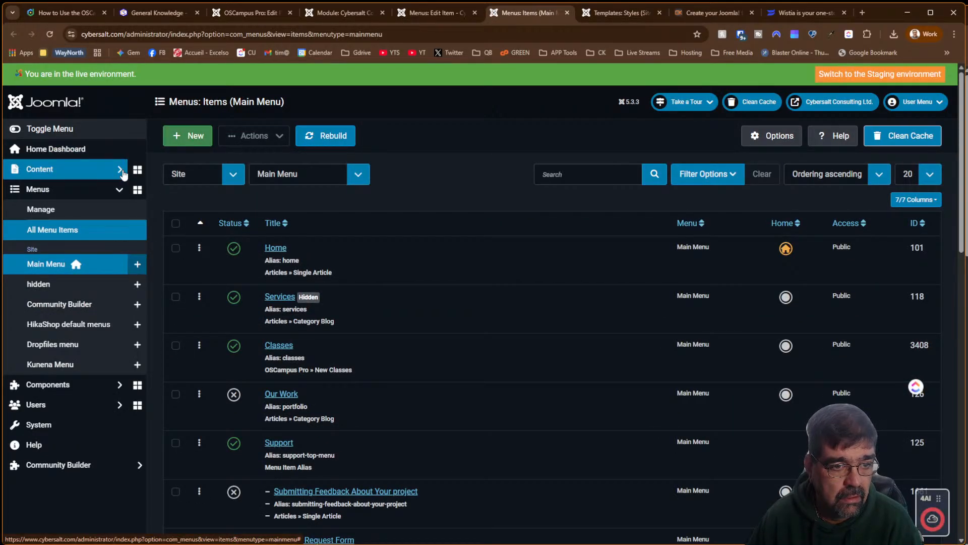
pyautogui.click(124, 174)
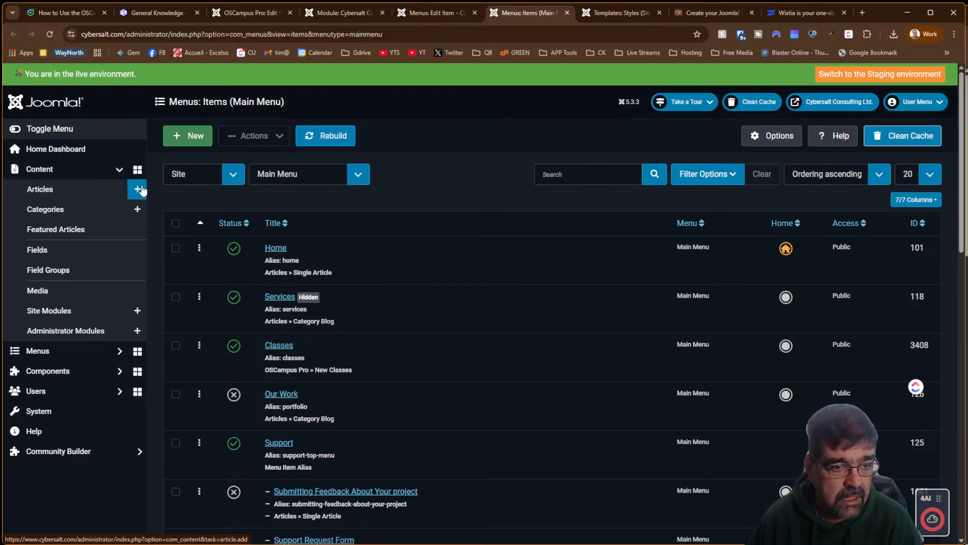
pyautogui.click(139, 190)
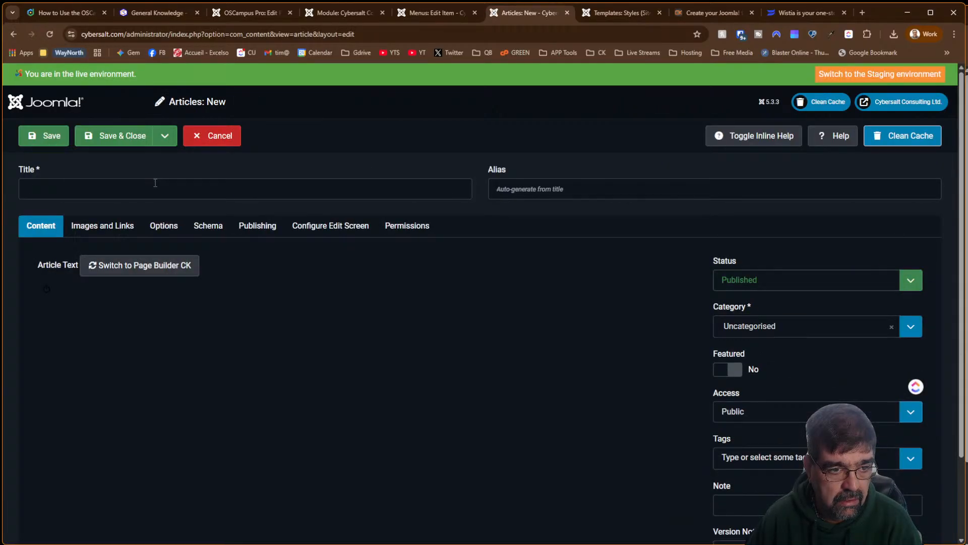
# Title the article 'Cybersalt Course Pathways', set Access to Super Users, and save
pyautogui.click(154, 182)
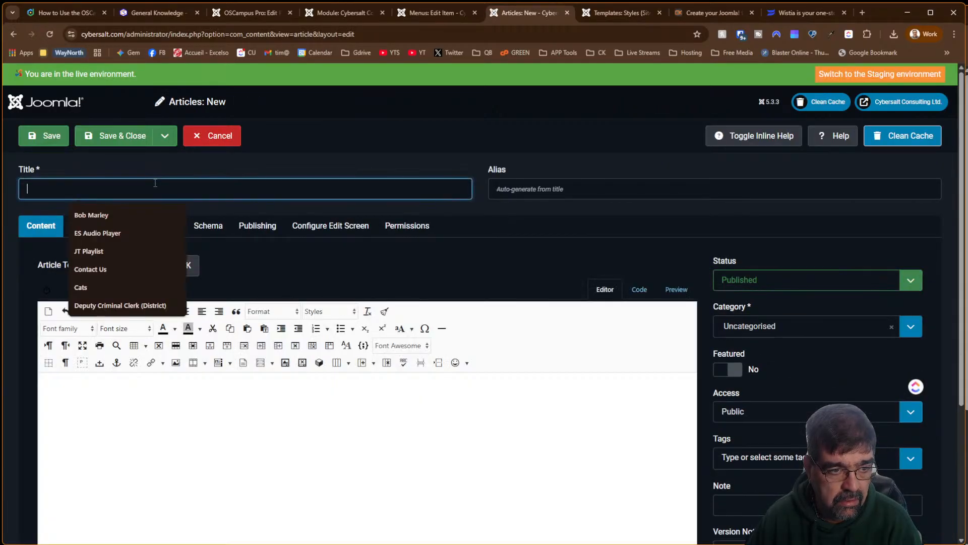
pyautogui.write('Cybersa')
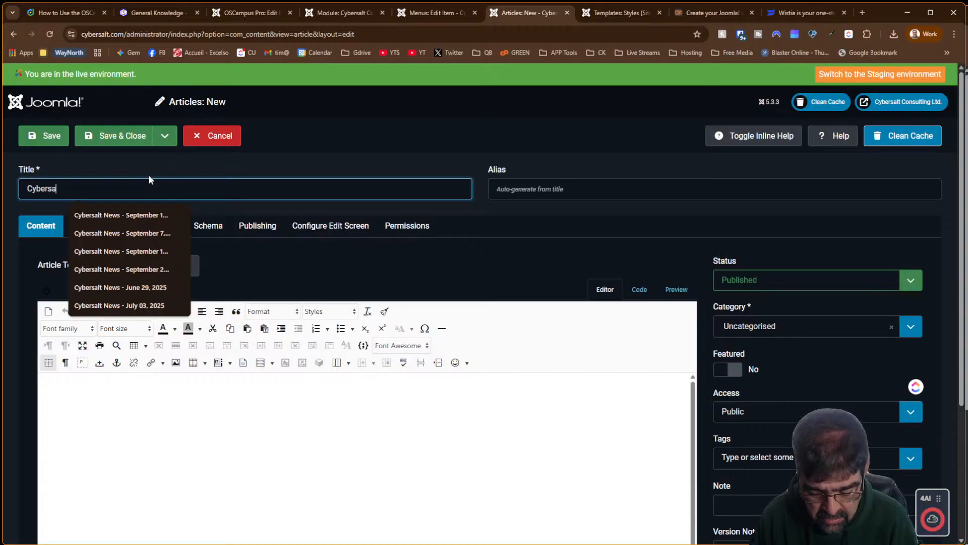
pyautogui.write('lt Cour')
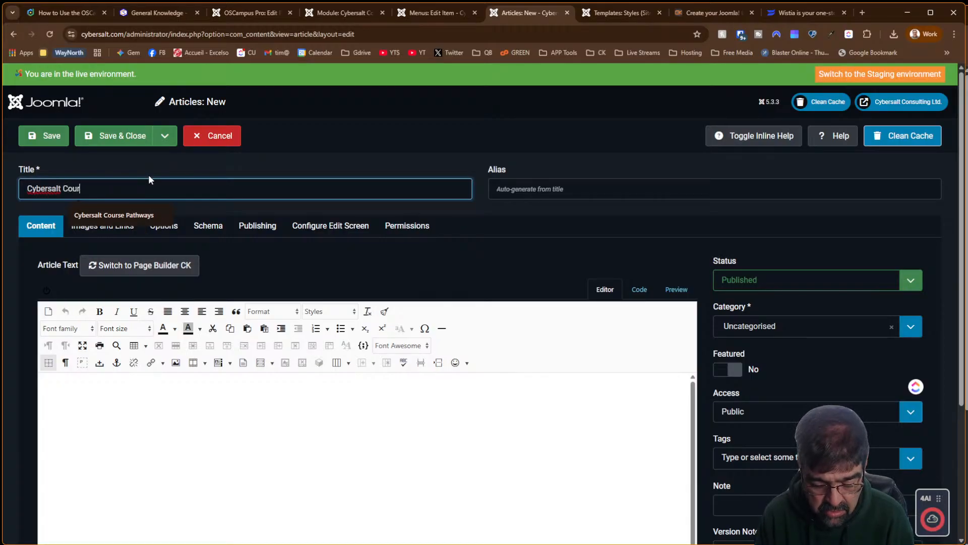
pyautogui.write('se Pathways')
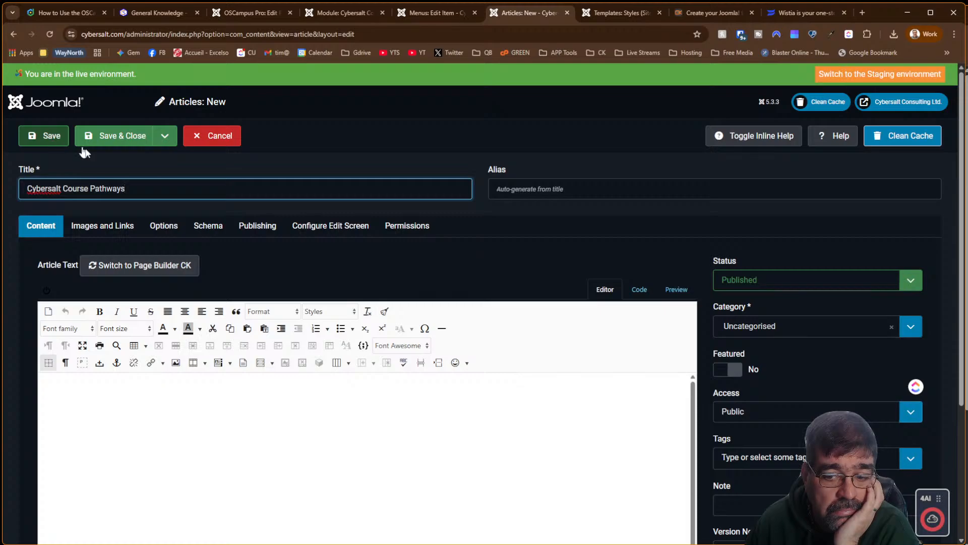
pyautogui.scroll(-4, 771, 315)
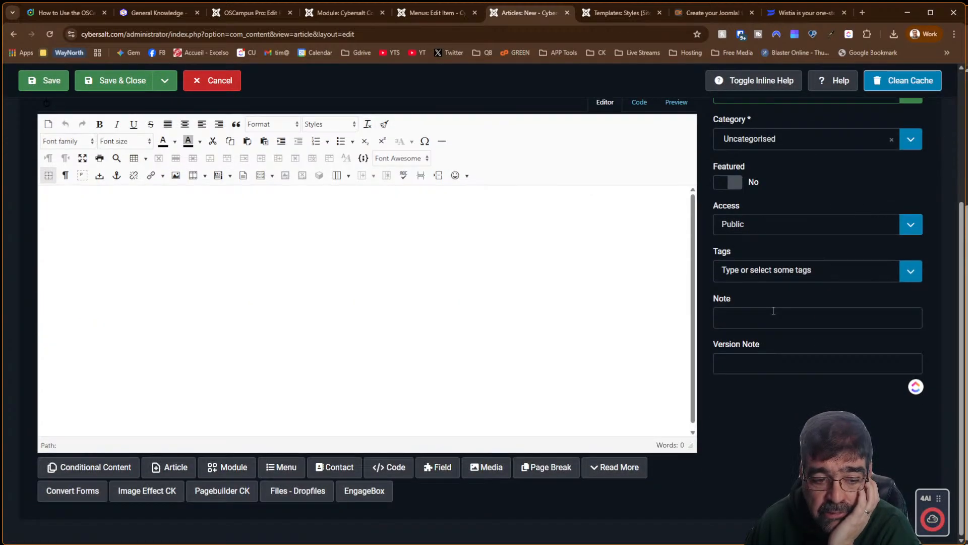
pyautogui.click(730, 229)
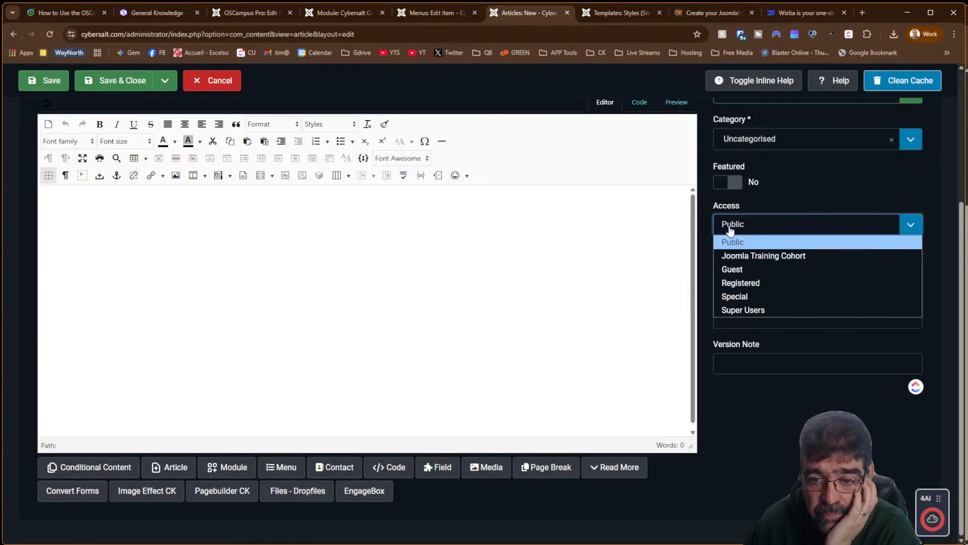
pyautogui.scroll(4, 444, 262)
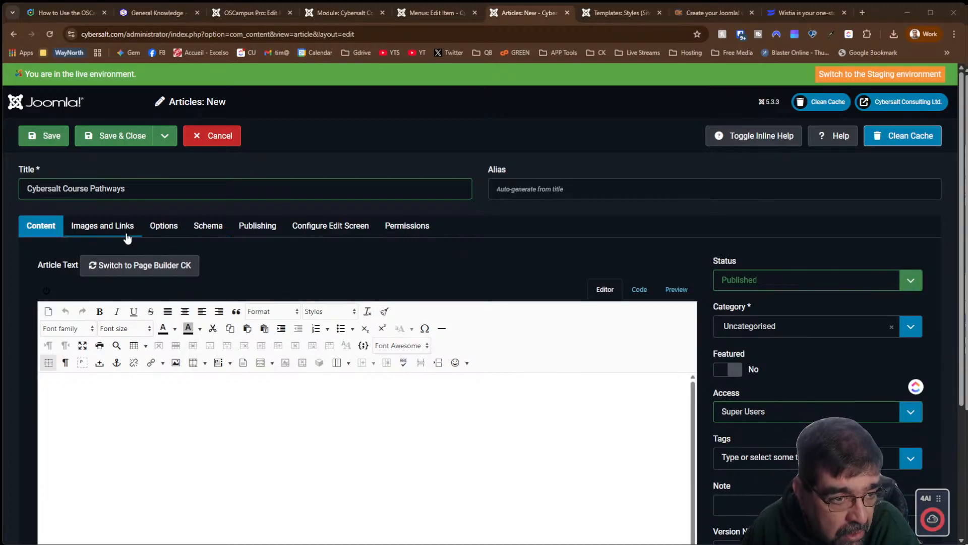
pyautogui.click(57, 146)
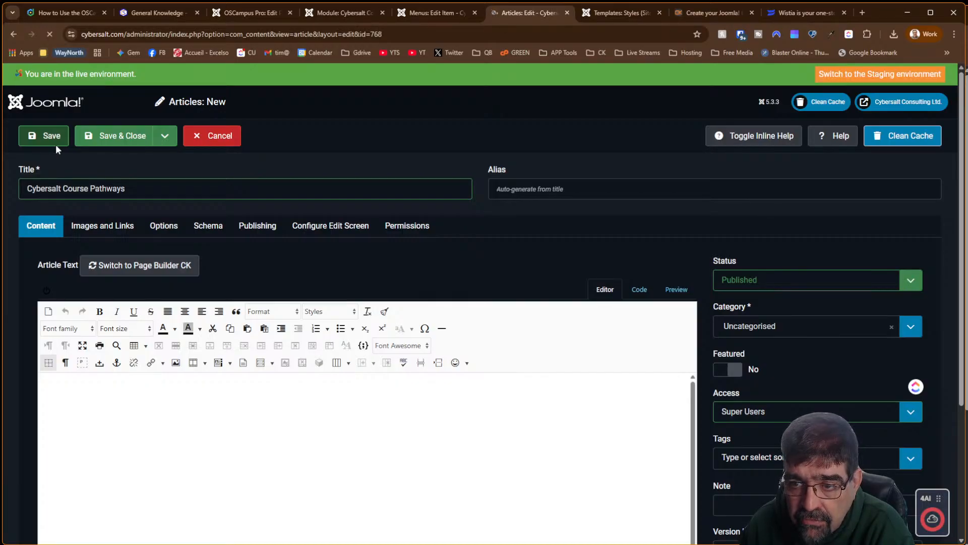
pyautogui.click(837, 108)
pyautogui.click(923, 101)
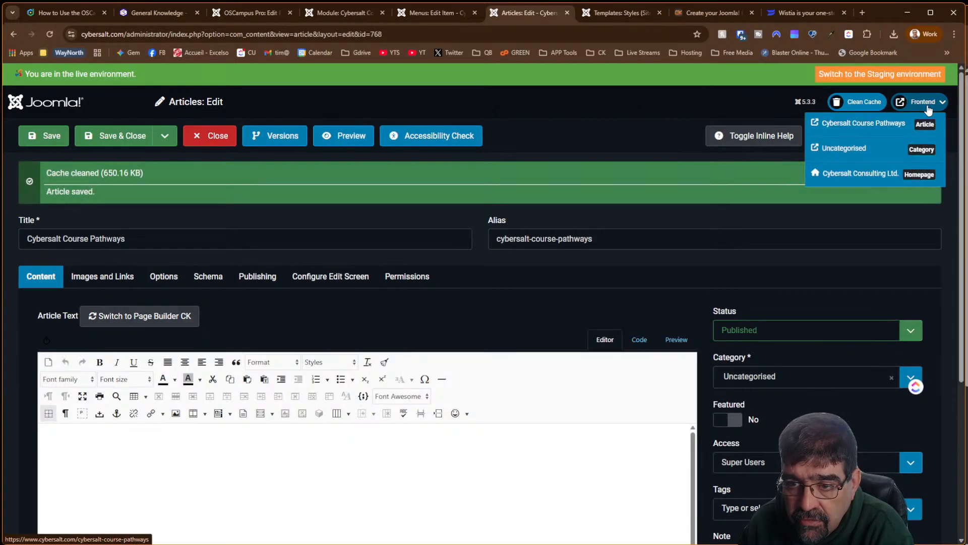
# Insert a module tag into the article body, then cut out the mistaken Latest Classes tag
pyautogui.click(362, 489)
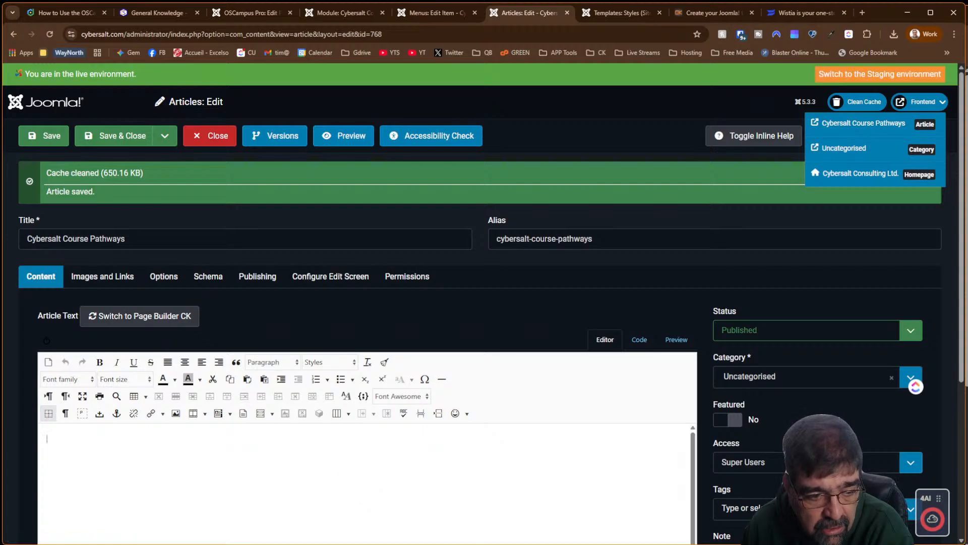
pyautogui.scroll(-5, 464, 343)
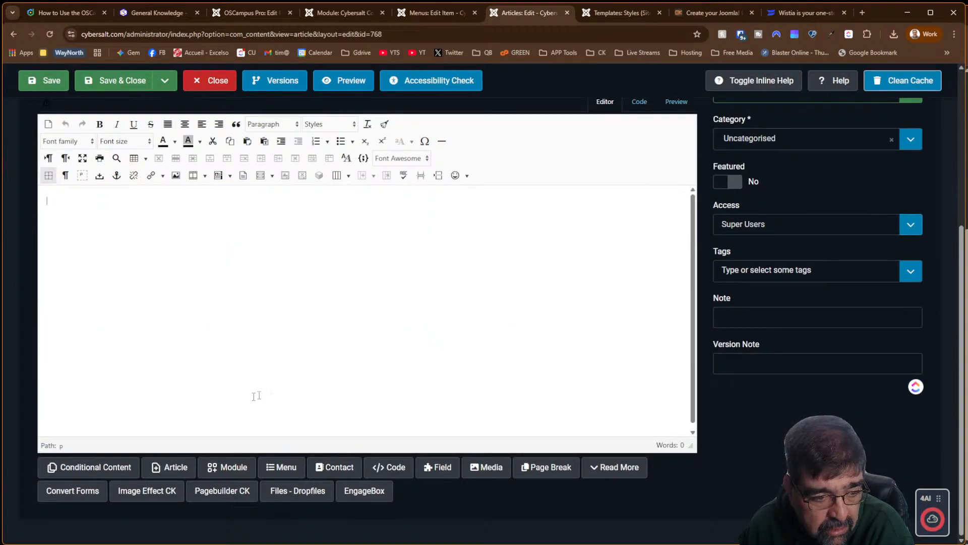
pyautogui.click(243, 470)
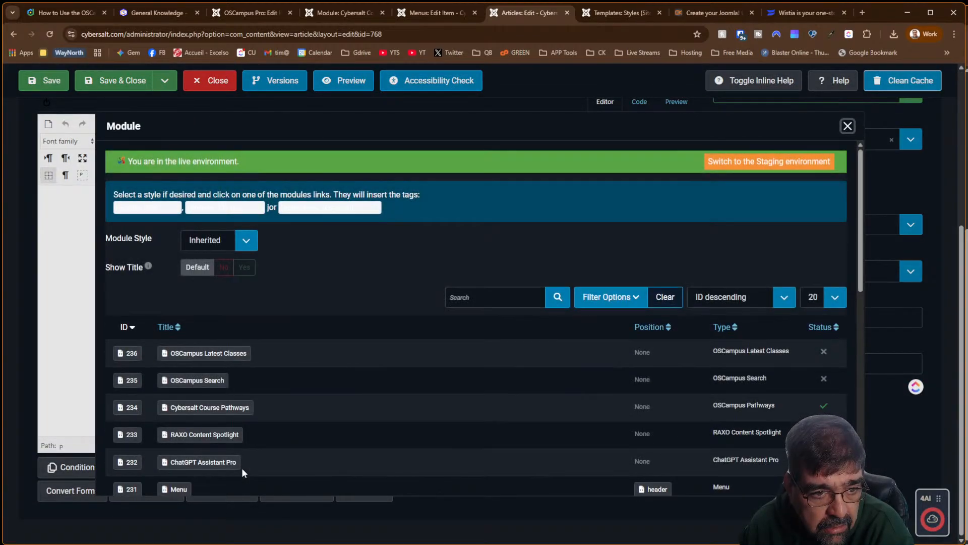
pyautogui.click(210, 354)
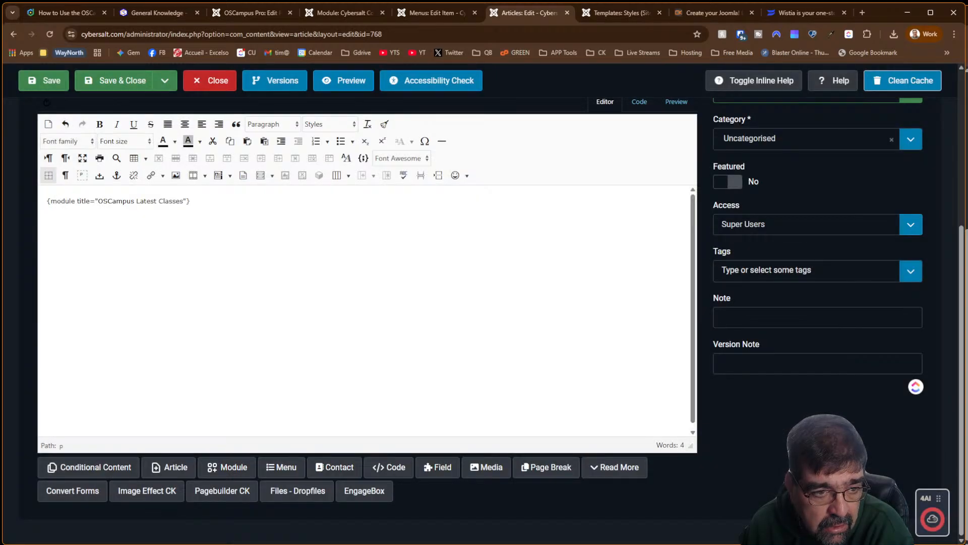
pyautogui.moveTo(191, 201); pyautogui.dragTo(46, 202)
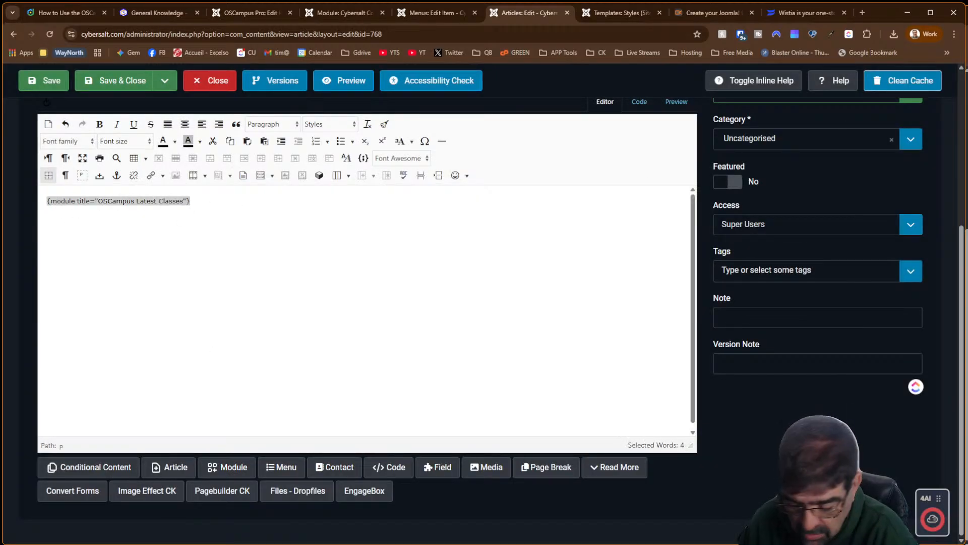
pyautogui.hotkey('ctrl', 'x')
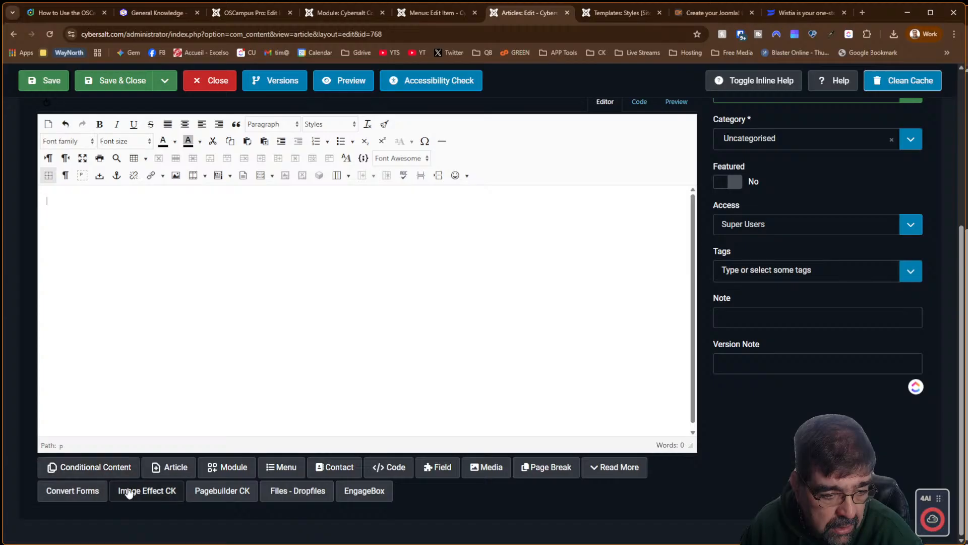
# Embed the Cybersalt Course Pathways module tag, save, and view the article on the site
pyautogui.click(217, 466)
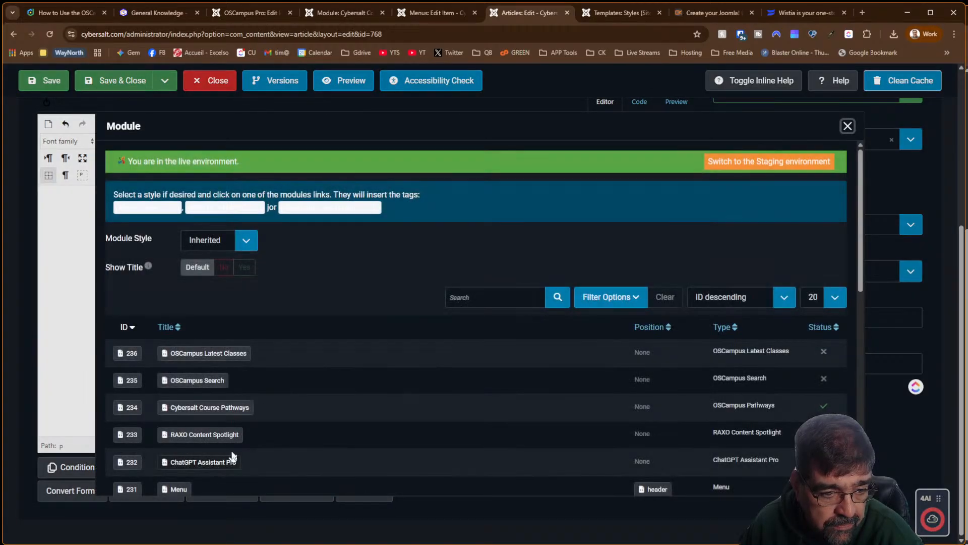
pyautogui.click(235, 407)
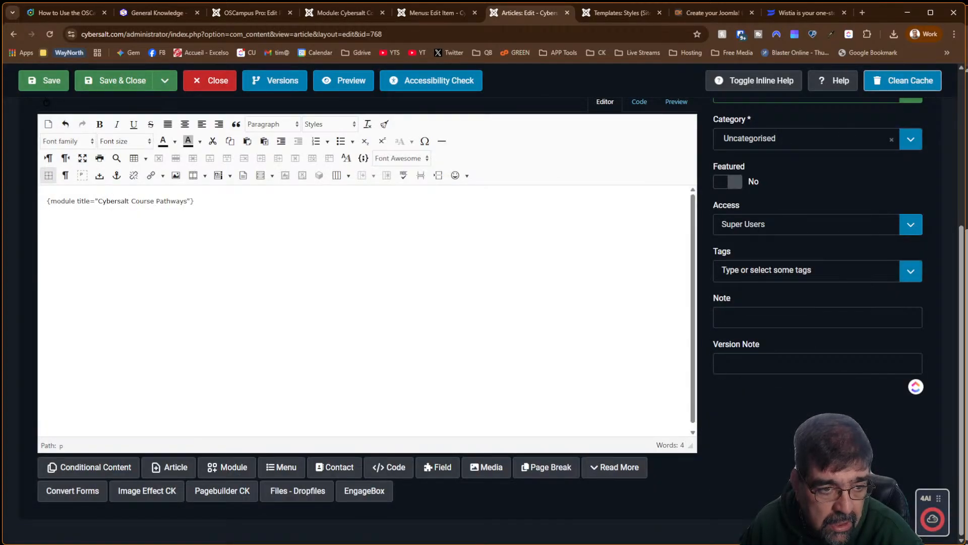
pyautogui.click(50, 81)
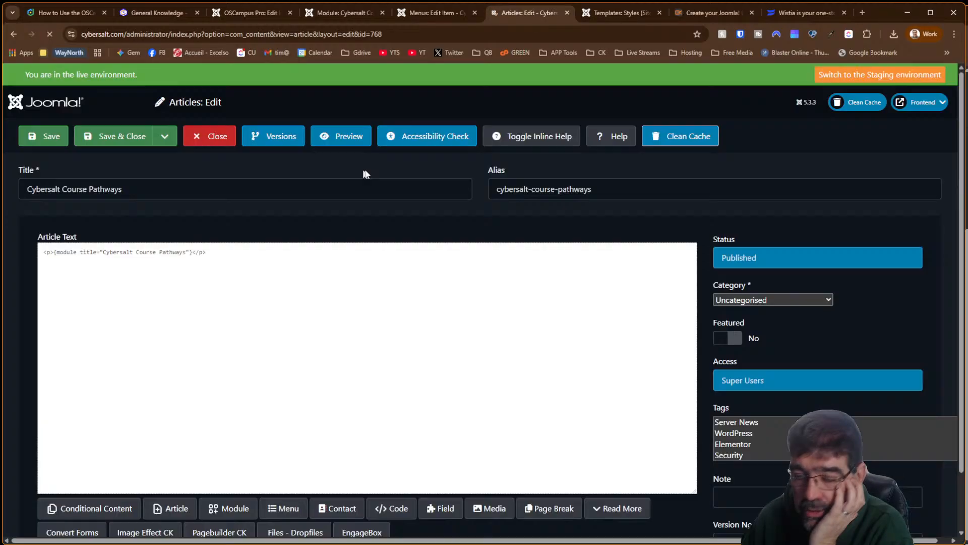
pyautogui.click(923, 102)
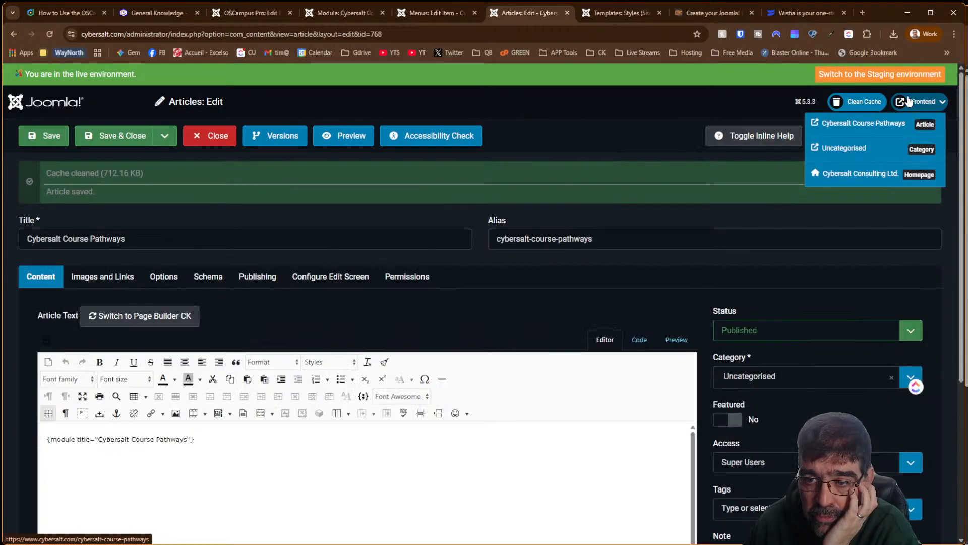
pyautogui.click(872, 124)
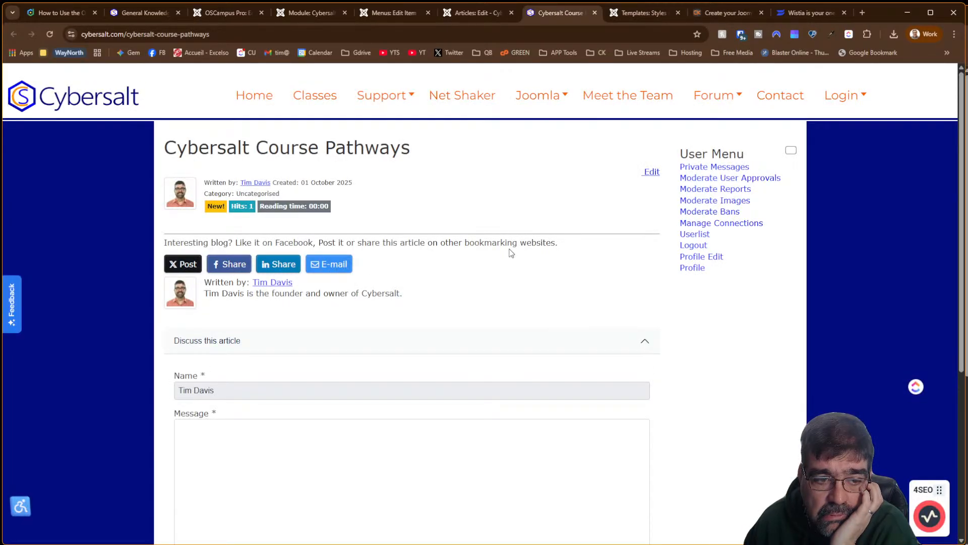
# Scroll through the Cybersalt Course Pathways article page on the frontend
pyautogui.scroll(-5, 484, 216)
pyautogui.scroll(5, 484, 216)
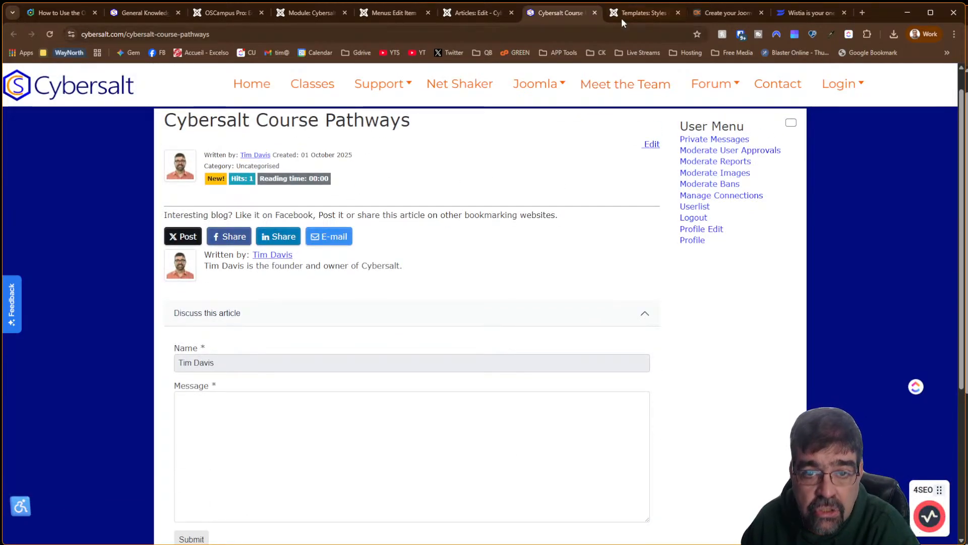
# Check the module's Conditions and Module tabs, then place the caret after the article's module tag
pyautogui.click(310, 12)
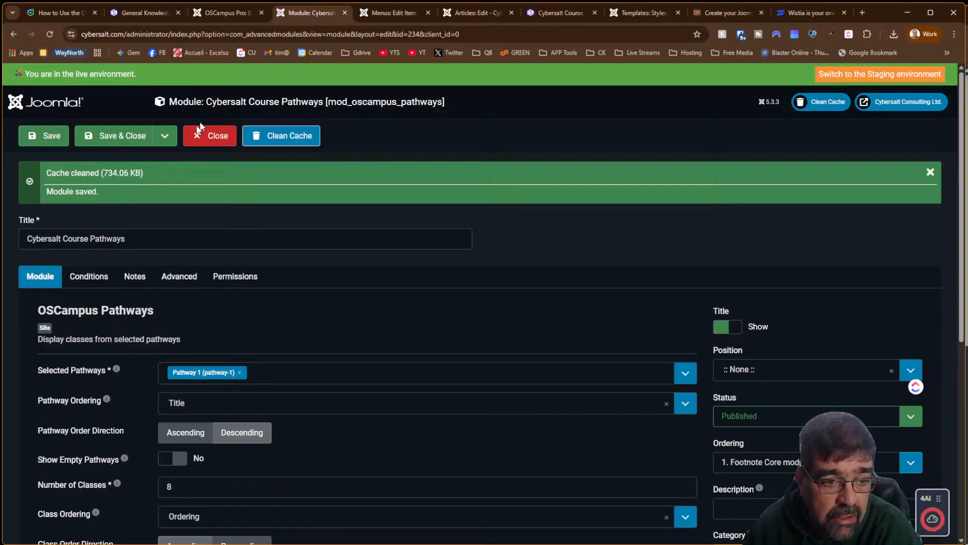
pyautogui.click(90, 278)
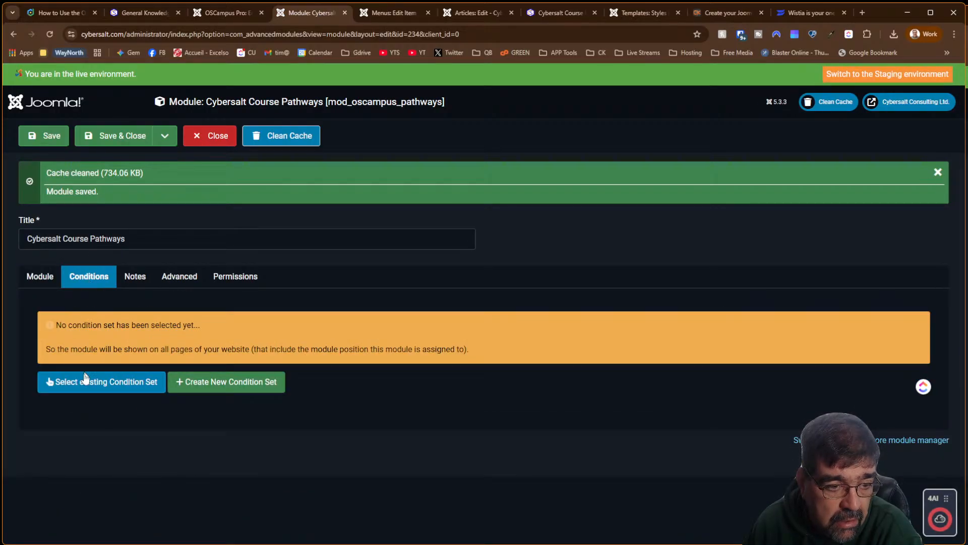
pyautogui.click(36, 273)
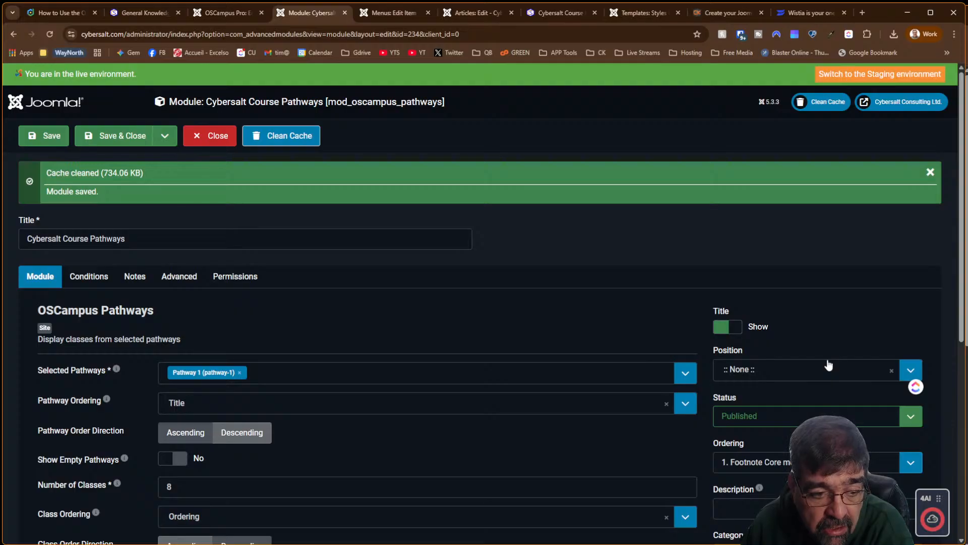
pyautogui.click(468, 14)
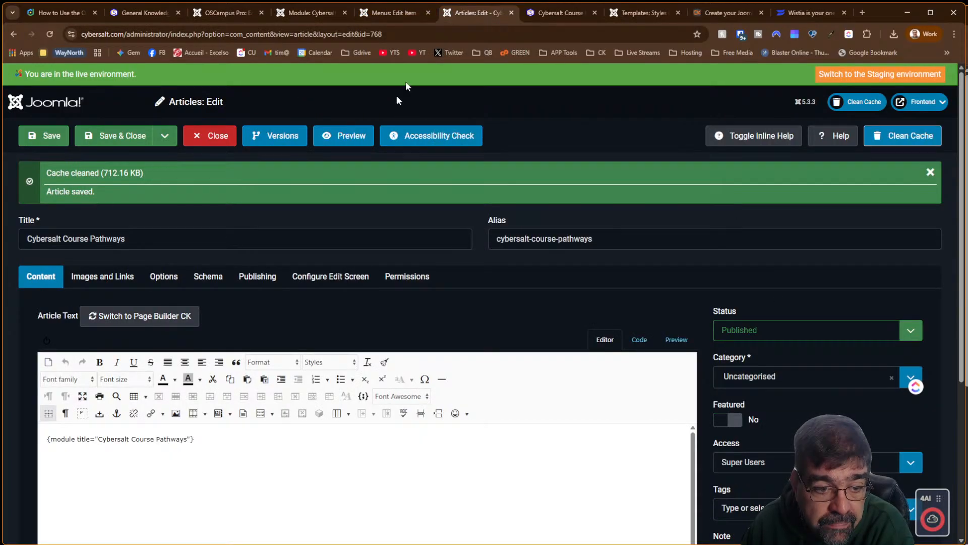
pyautogui.click(252, 430)
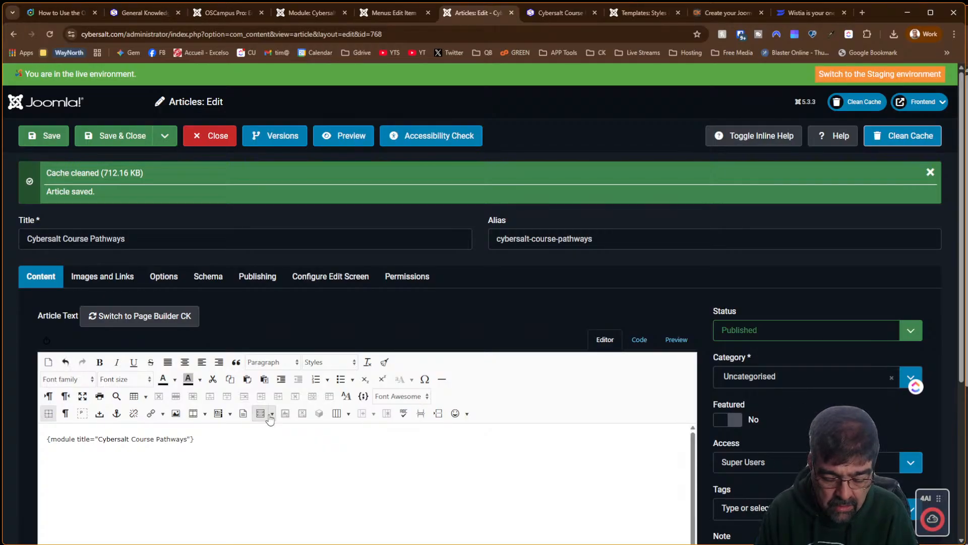
# Add marker text 'A' before and 'b' after the module tag and save the article
pyautogui.write('b')
pyautogui.press('Home')
pyautogui.write('A')
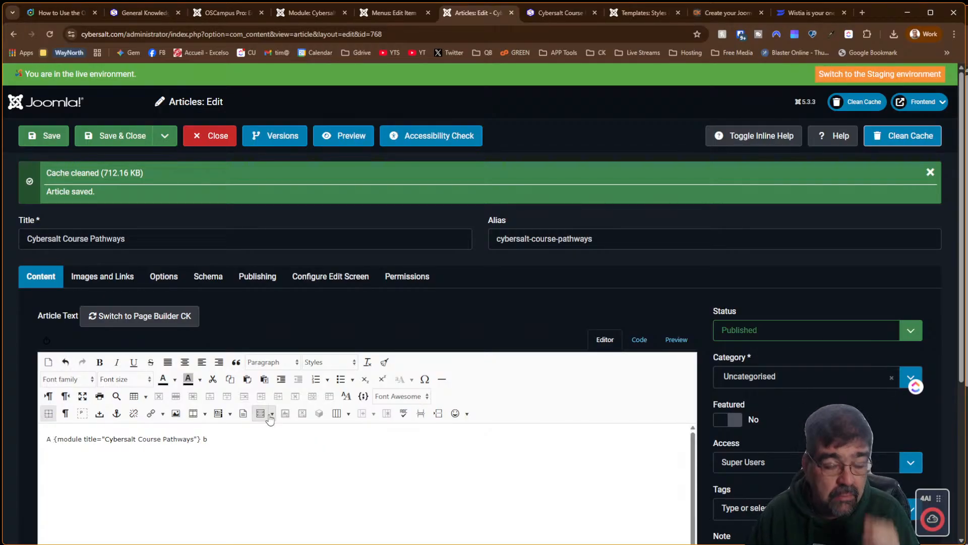
pyautogui.click(29, 136)
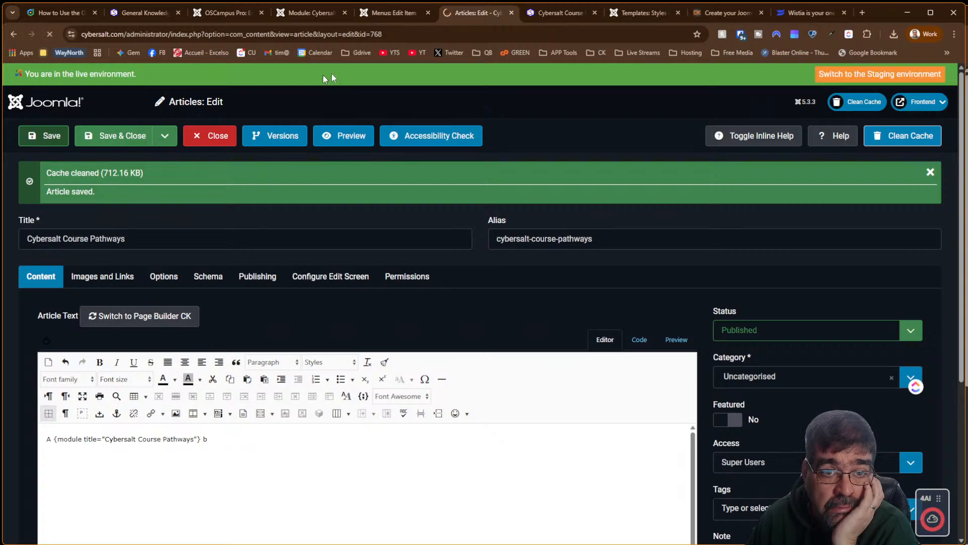
# Reload the frontend article page to see the markers, then return to the module settings
pyautogui.click(553, 14)
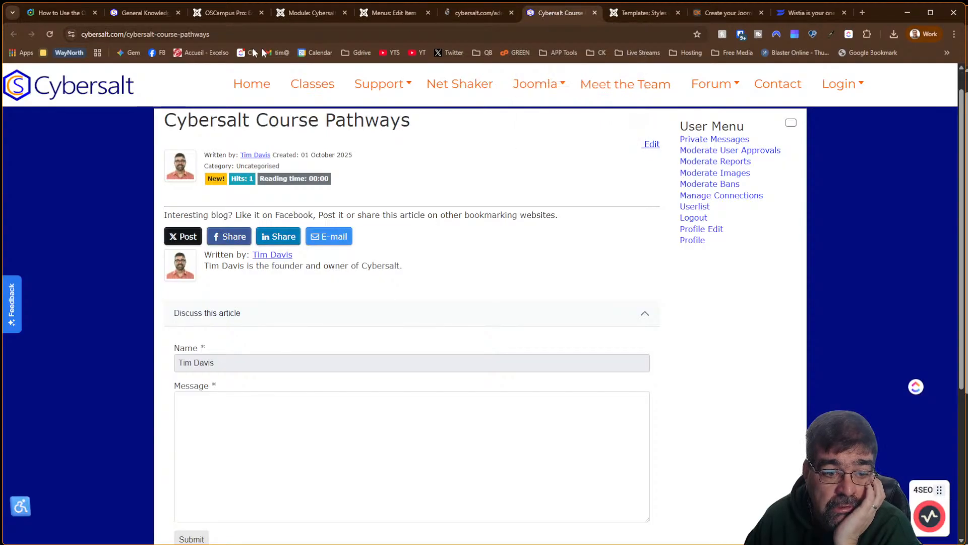
pyautogui.click(49, 35)
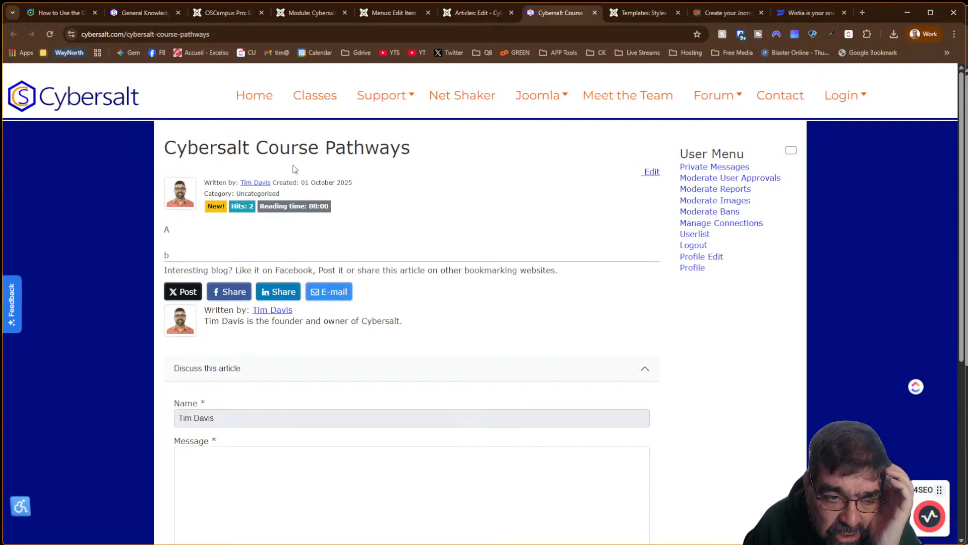
pyautogui.click(317, 12)
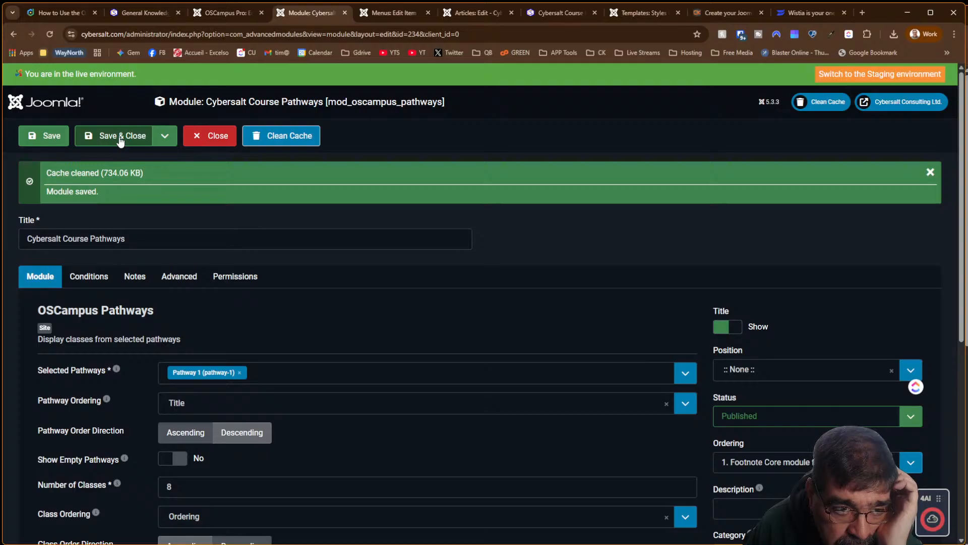
# Review the Pathway 1 edit page and close it back to the pathways list
pyautogui.click(234, 19)
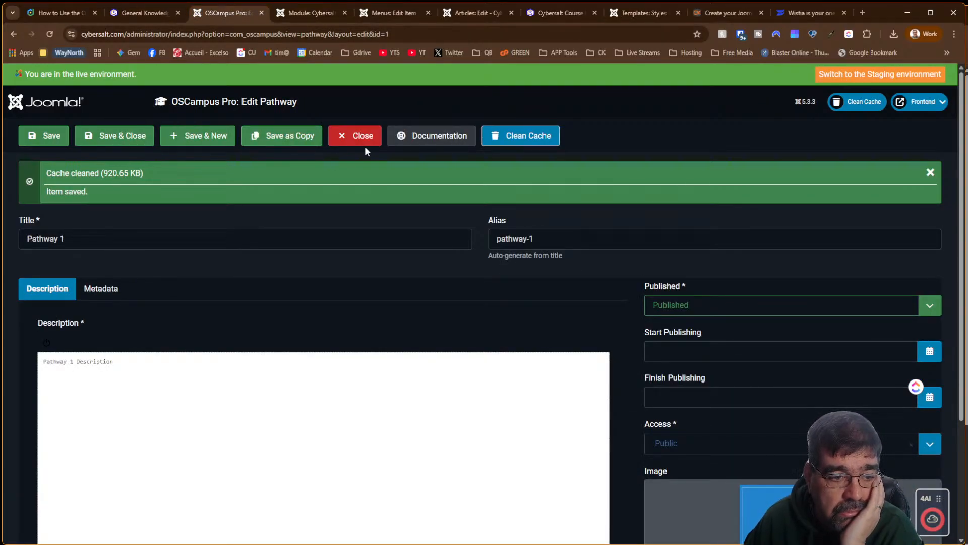
pyautogui.scroll(-3, 179, 240)
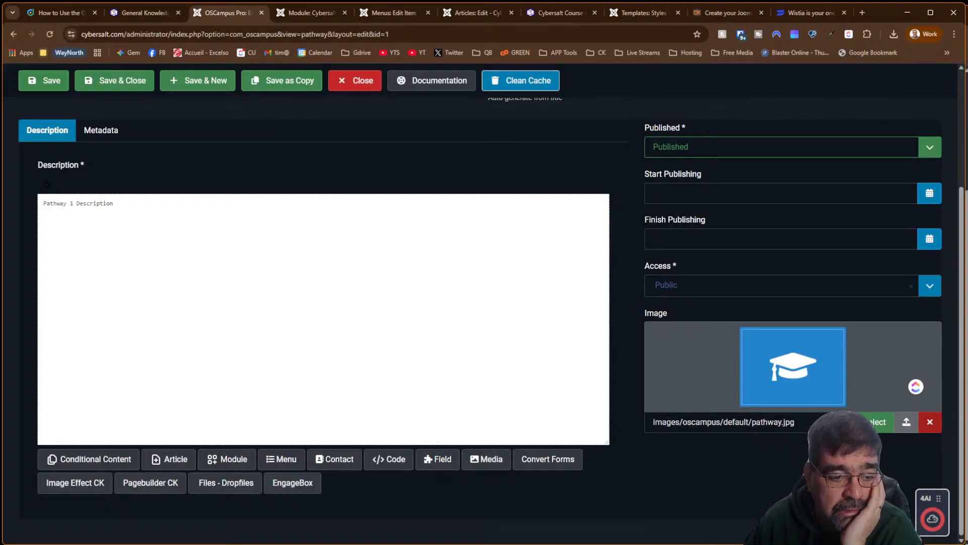
pyautogui.scroll(3, 179, 240)
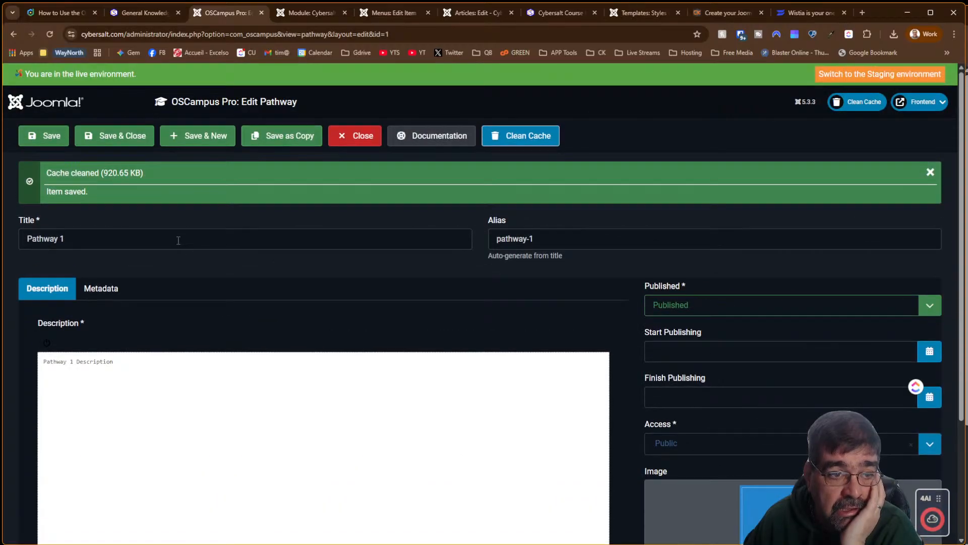
pyautogui.click(342, 145)
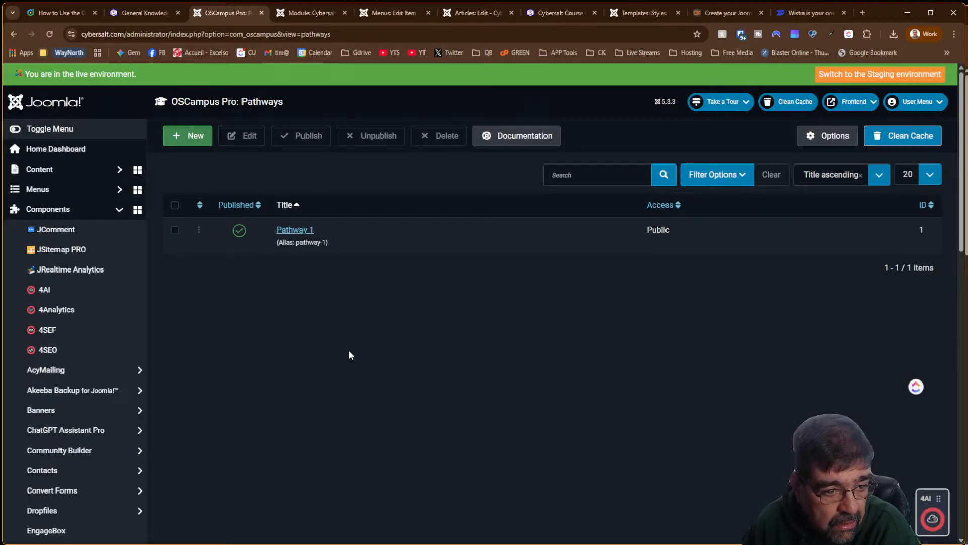
pyautogui.scroll(-6, 96, 325)
pyautogui.scroll(-3, 96, 325)
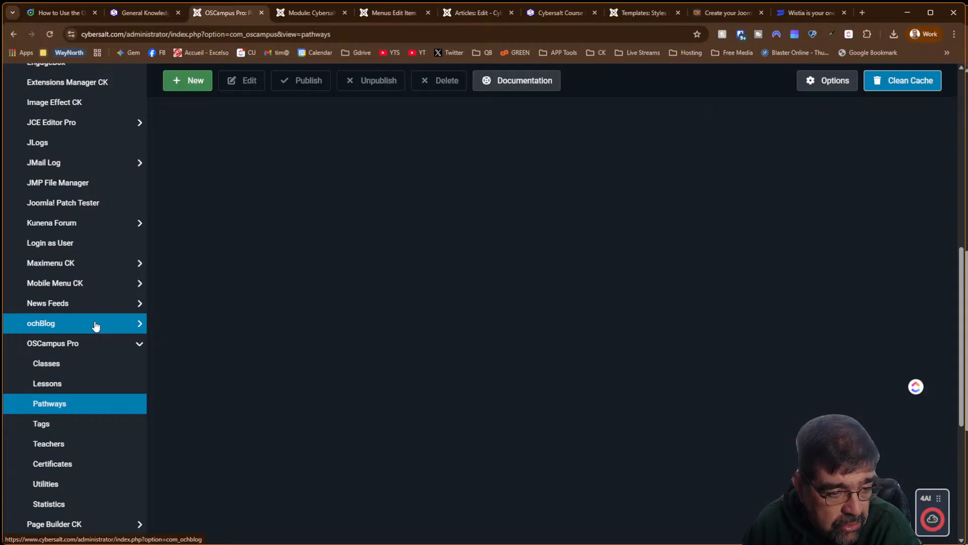
# Add Pathway 1 to the Template Creator CK class's pathways and save the class
pyautogui.click(75, 371)
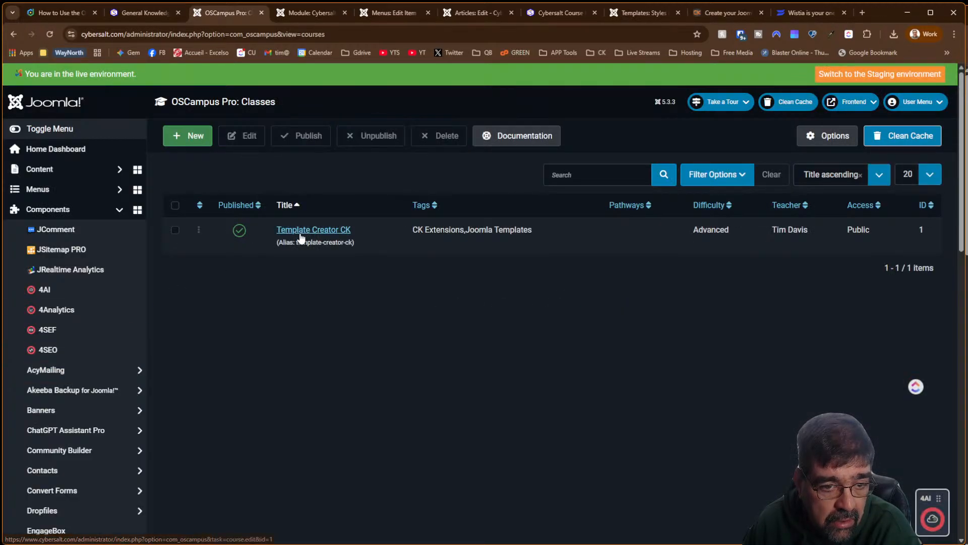
pyautogui.click(301, 232)
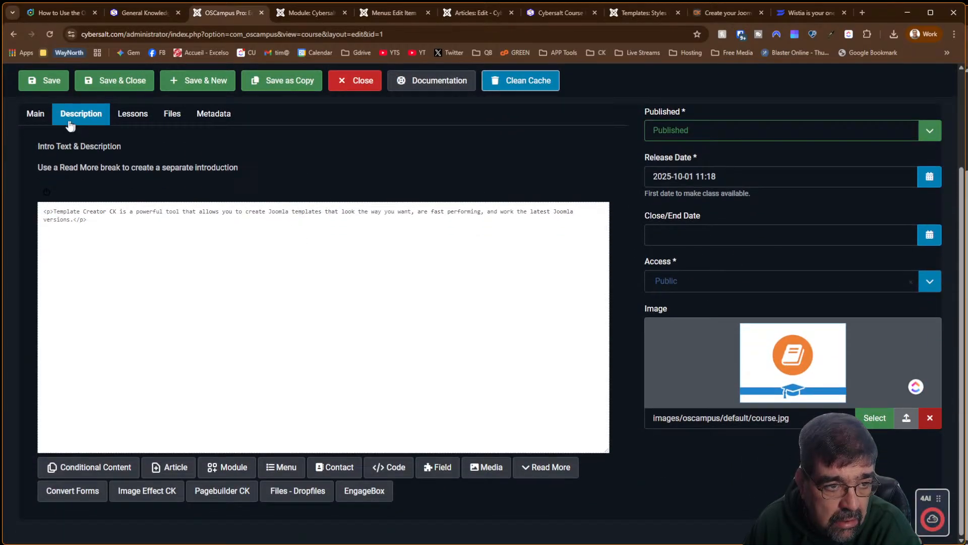
pyautogui.click(38, 141)
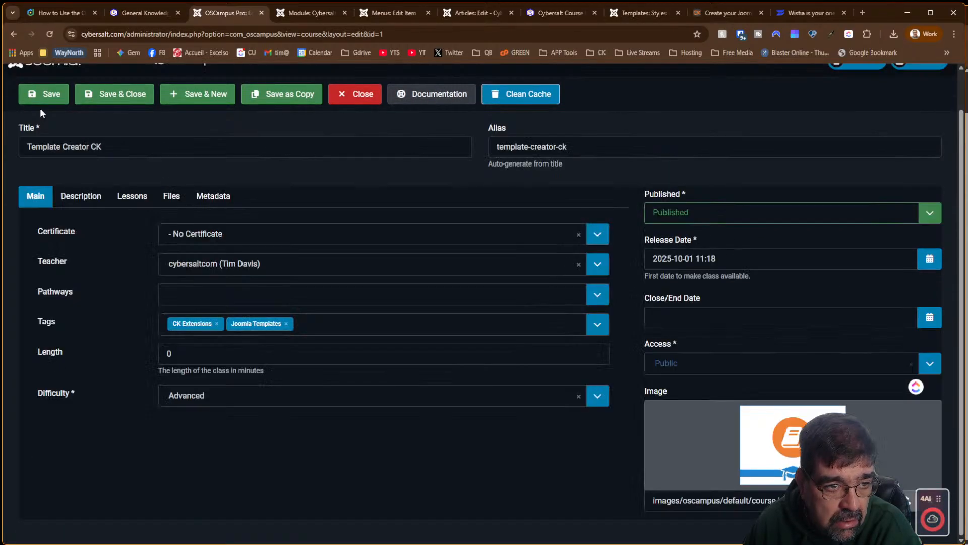
pyautogui.click(200, 294)
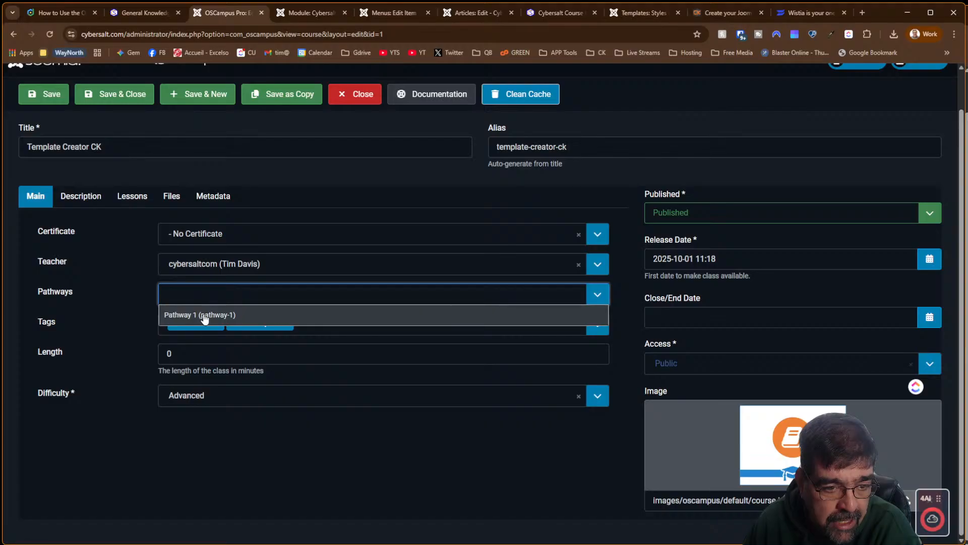
pyautogui.click(204, 315)
pyautogui.click(321, 182)
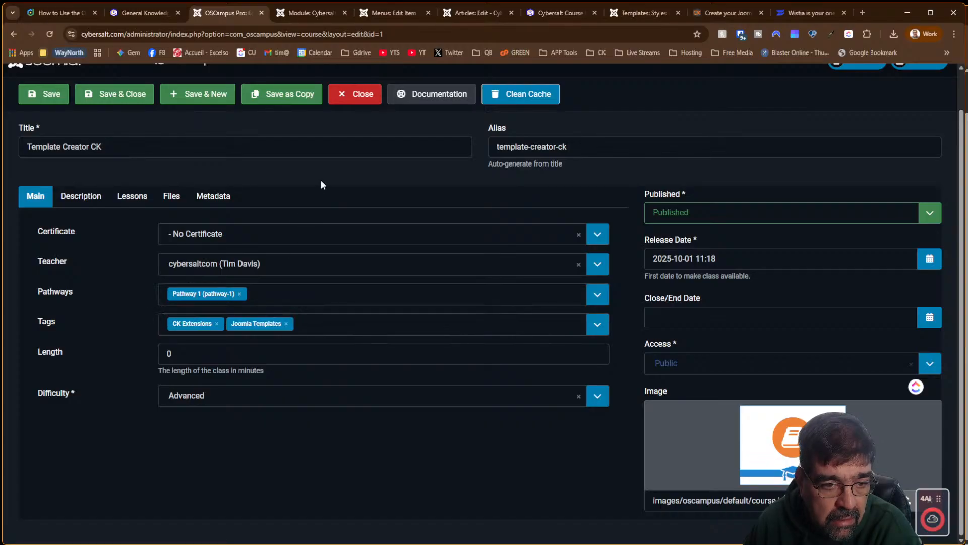
pyautogui.click(44, 95)
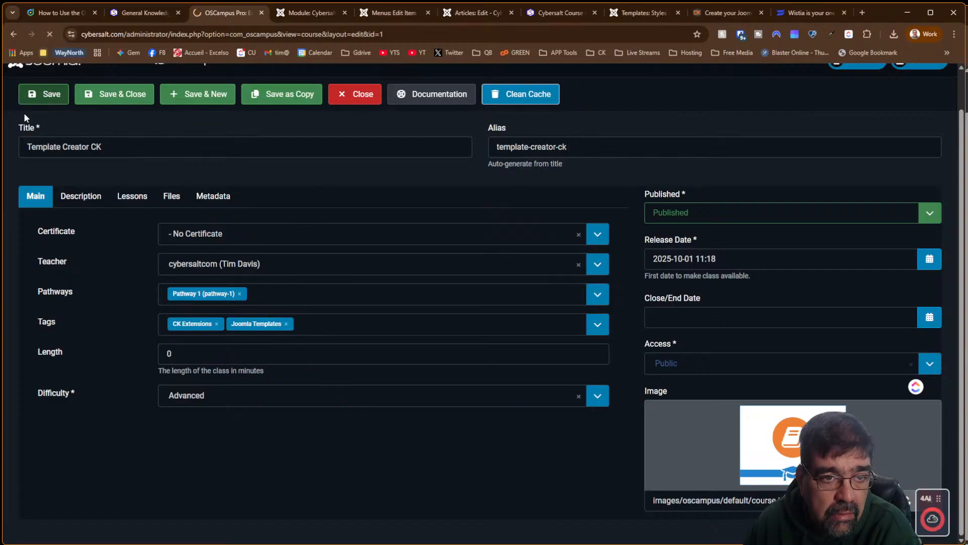
pyautogui.click(555, 14)
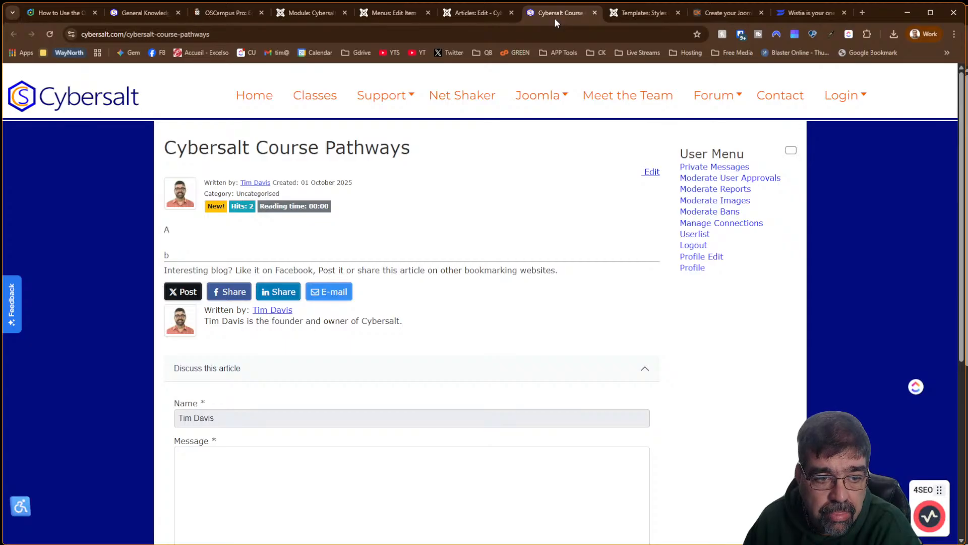
# Reload the pathways page, then check Template Creator CK in New Classes and on its class page
pyautogui.click(50, 35)
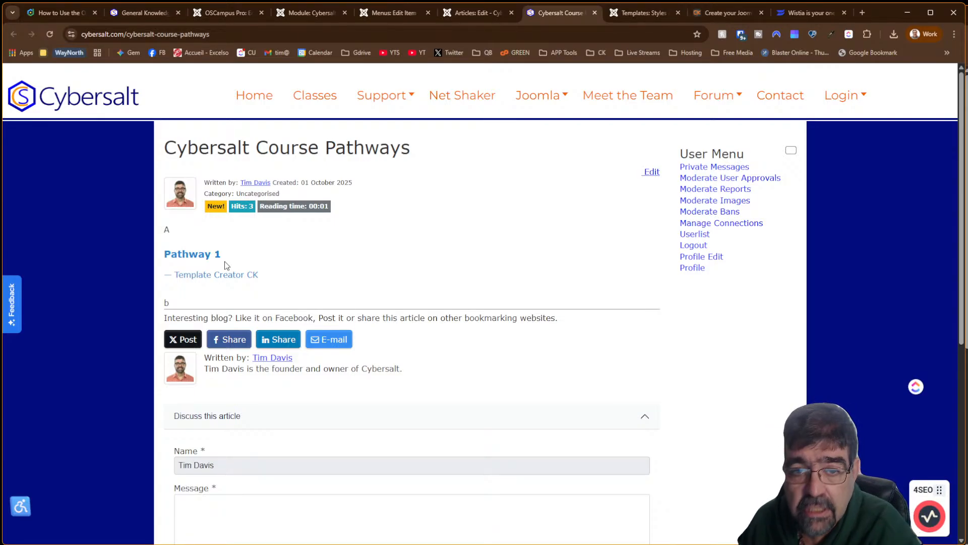
pyautogui.click(216, 15)
pyautogui.click(556, 12)
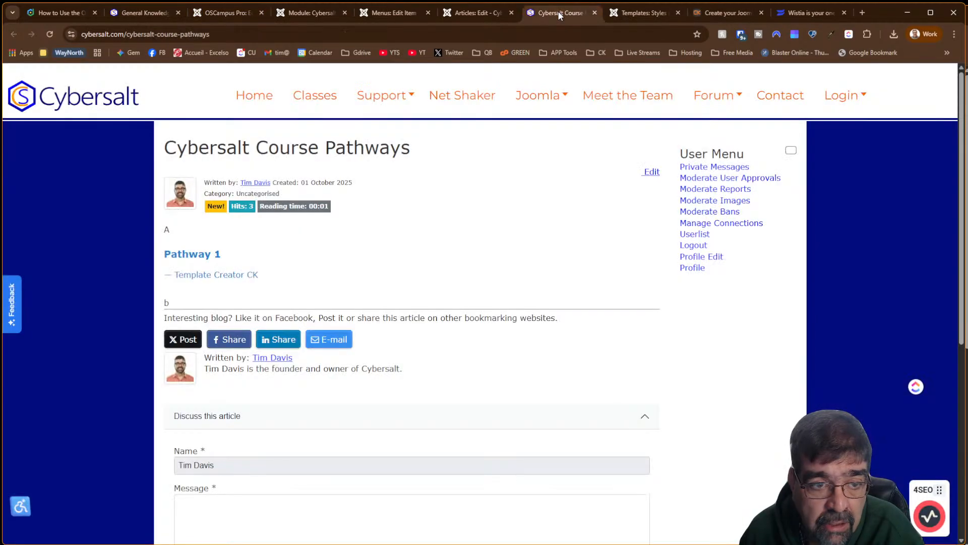
pyautogui.click(328, 97)
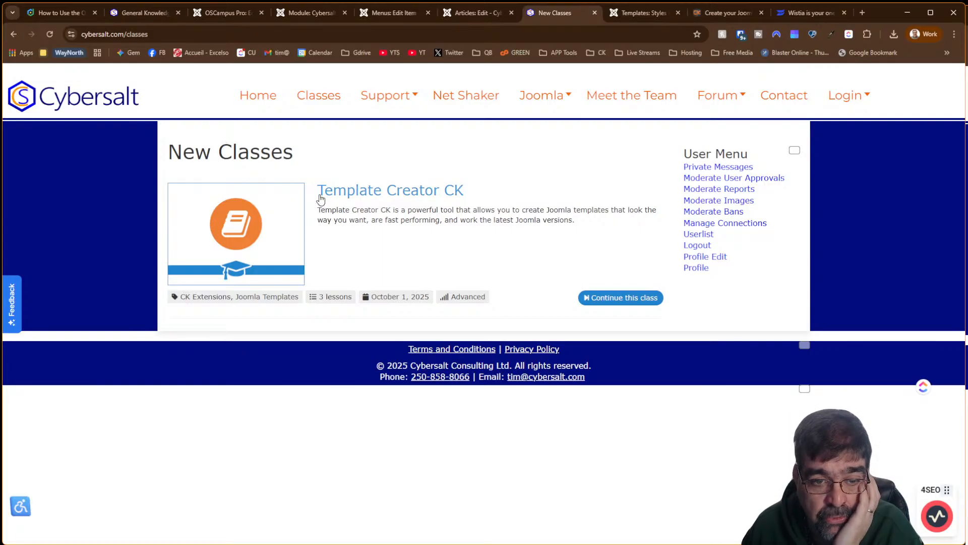
pyautogui.click(352, 197)
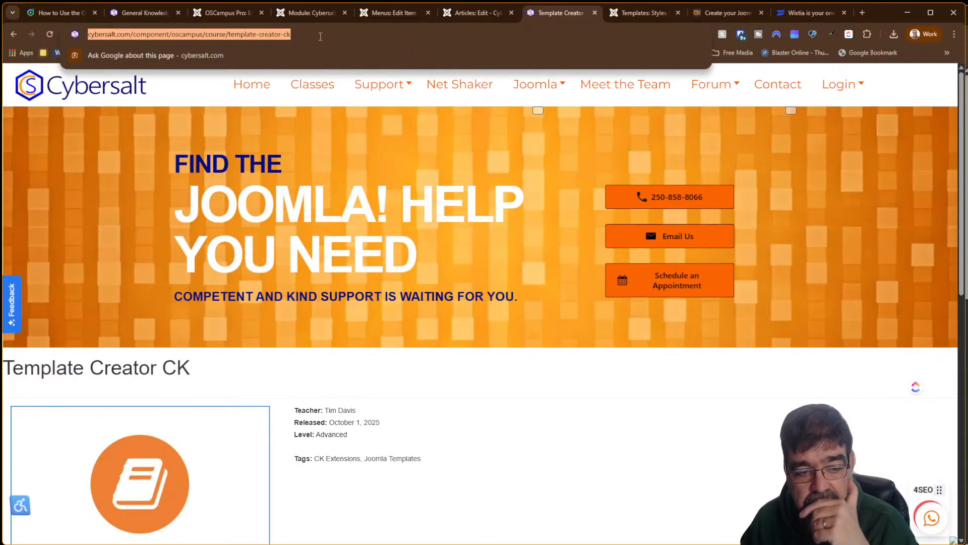
pyautogui.click(16, 35)
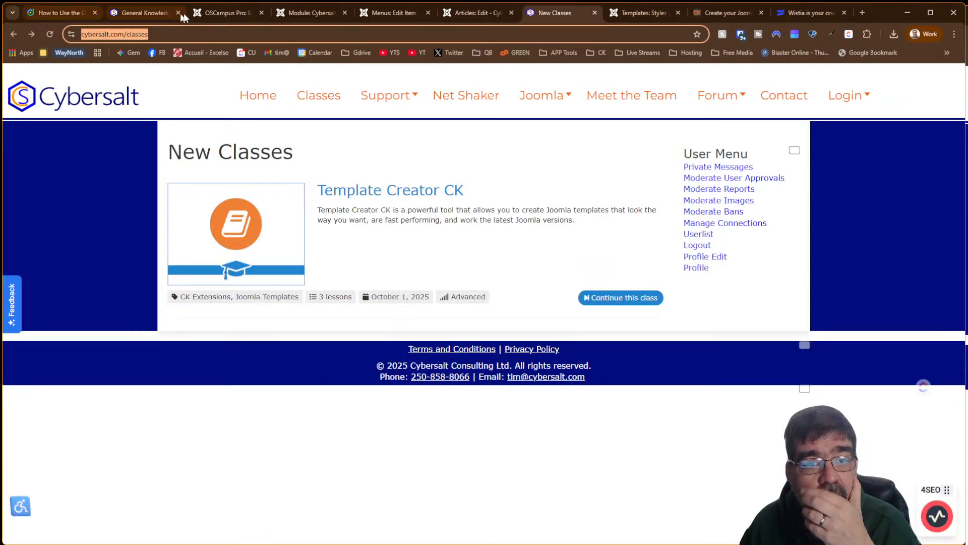
pyautogui.click(323, 15)
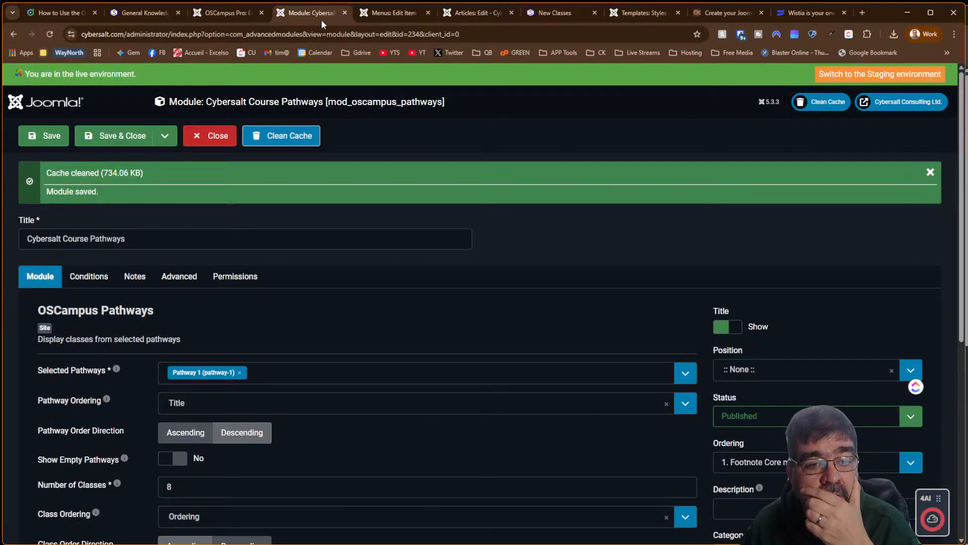
# Glance over the module's Notes, Conditions and Module tabs without changes, then close it
pyautogui.click(132, 277)
pyautogui.click(83, 284)
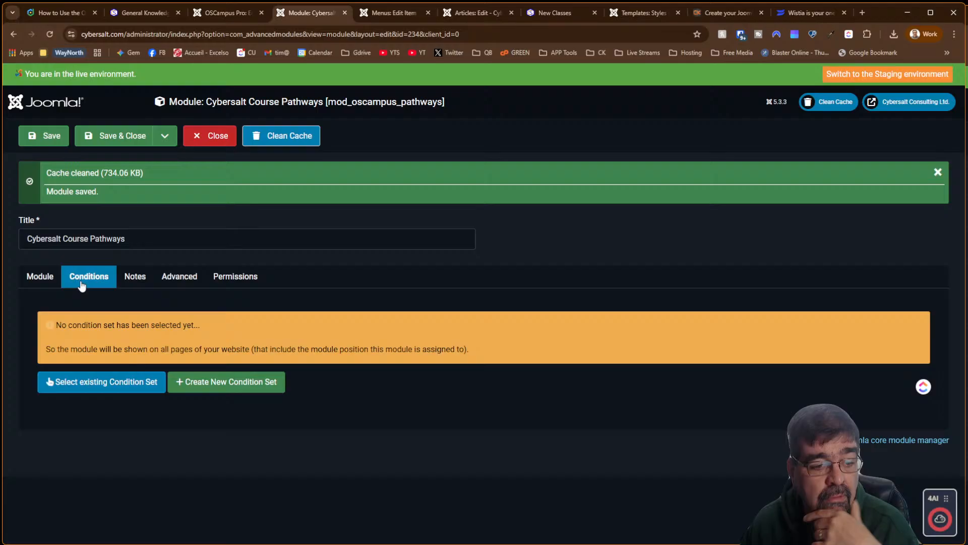
pyautogui.click(40, 276)
pyautogui.scroll(-6, 332, 265)
pyautogui.scroll(2, 331, 267)
pyautogui.scroll(1, 332, 265)
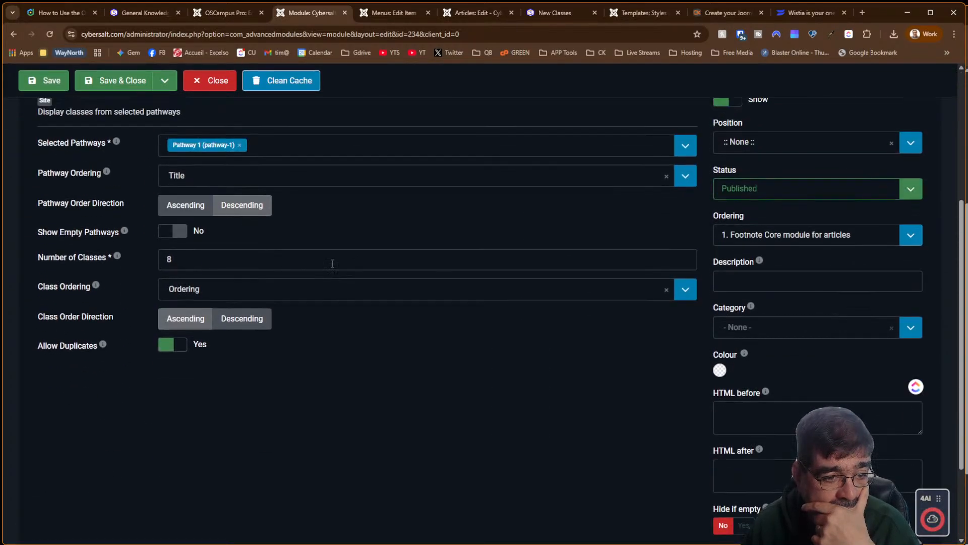
pyautogui.scroll(5, 333, 263)
pyautogui.click(220, 150)
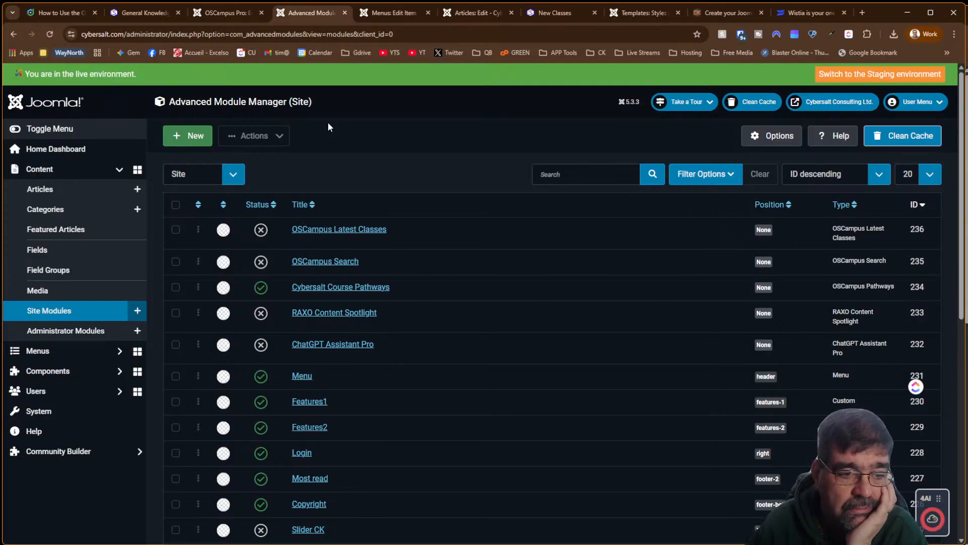
pyautogui.click(367, 230)
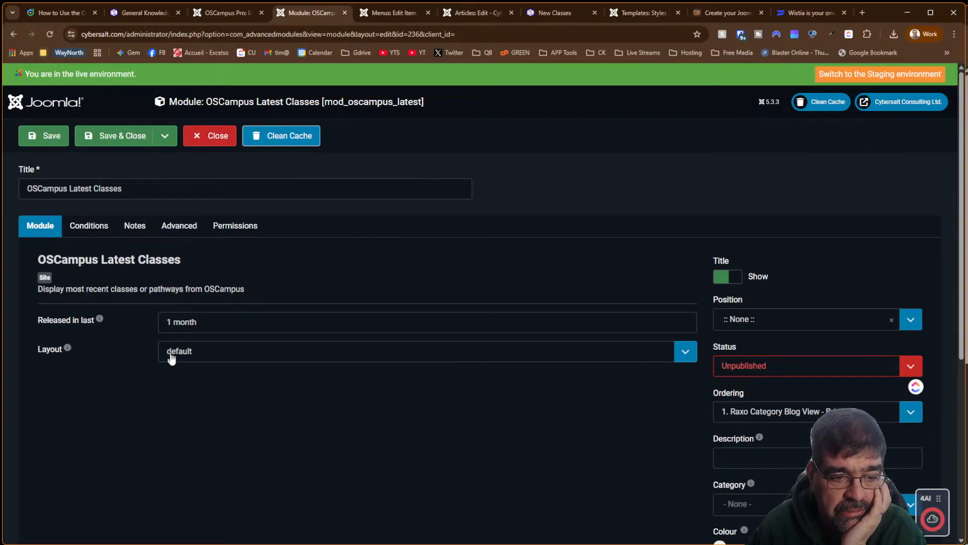
pyautogui.click(176, 354)
pyautogui.click(186, 360)
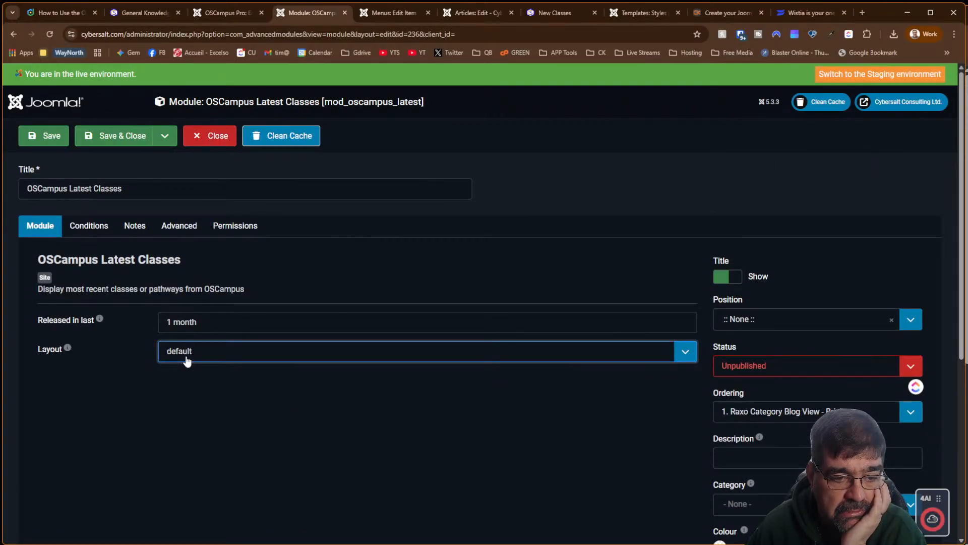
pyautogui.click(195, 325)
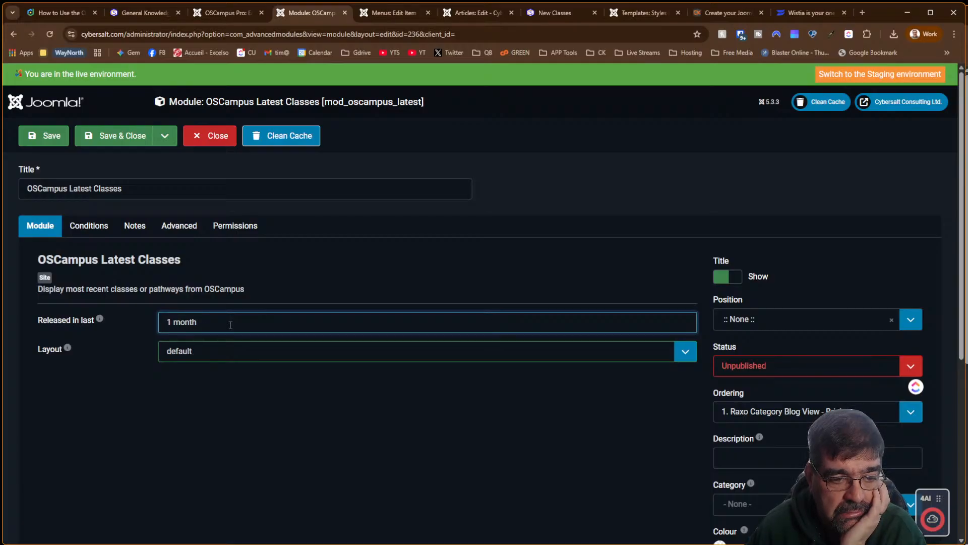
pyautogui.moveTo(98, 321)
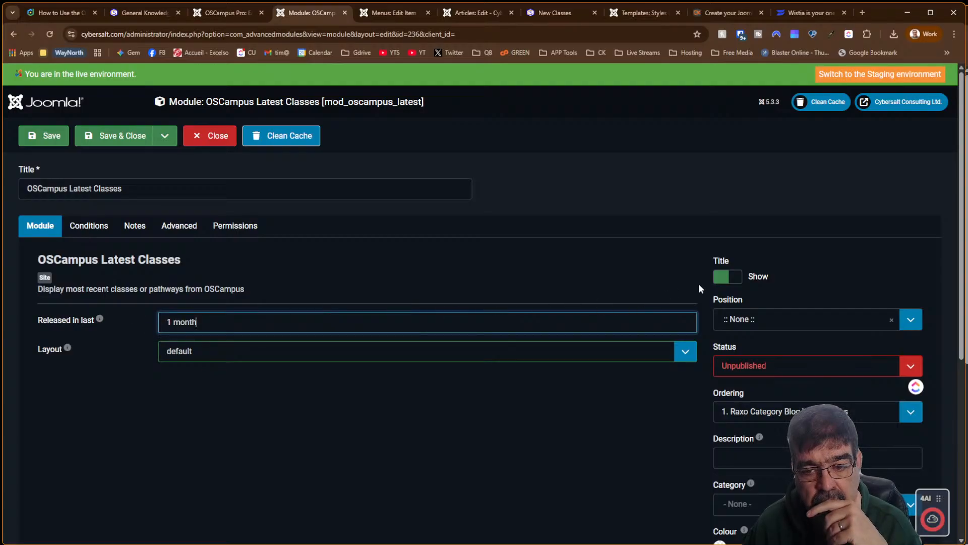
pyautogui.click(207, 144)
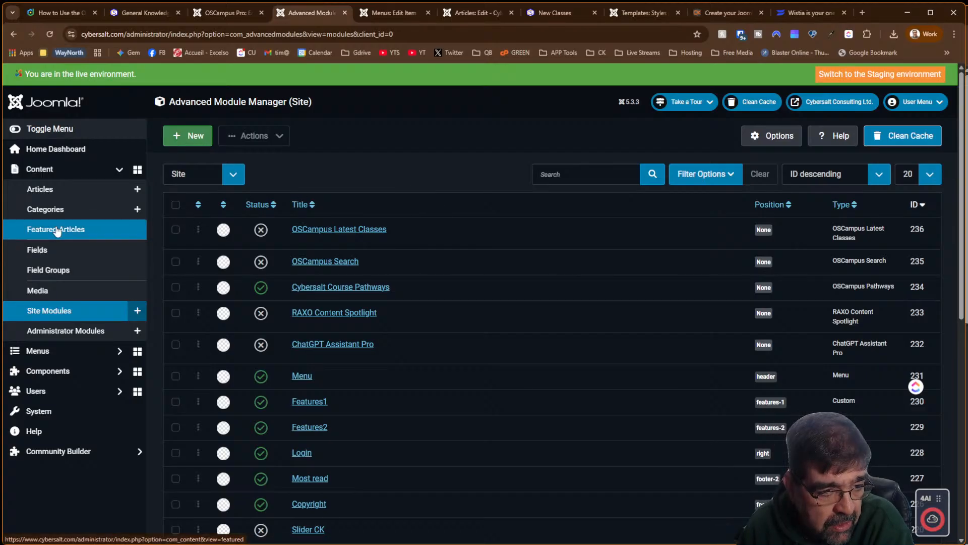
# Navigate through Components to the OSCampus Pro Lessons list
pyautogui.click(56, 371)
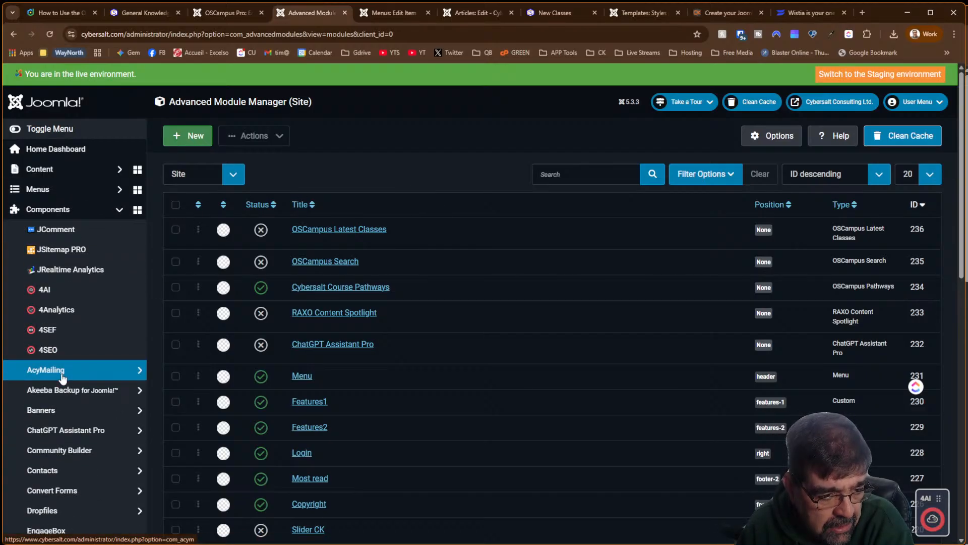
pyautogui.scroll(-7, 63, 378)
pyautogui.scroll(-5, 50, 353)
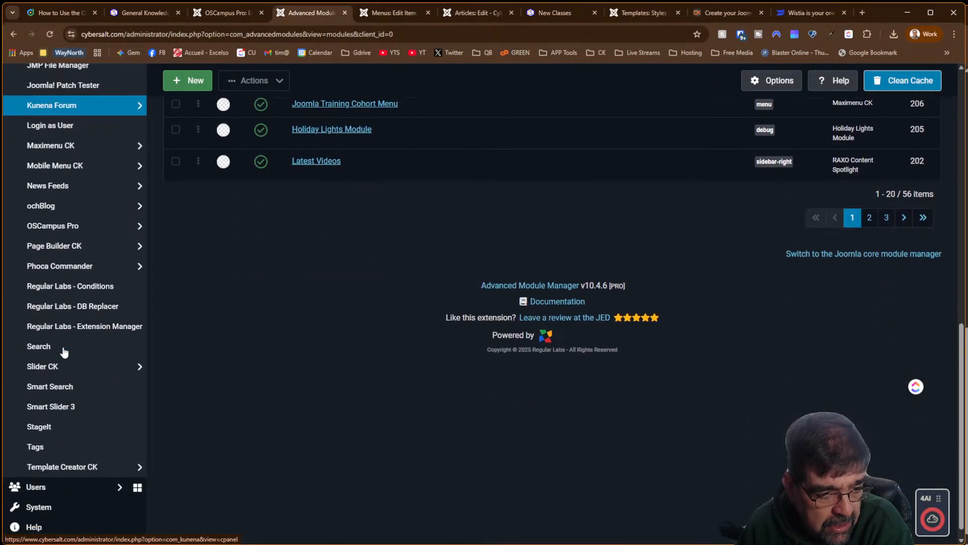
pyautogui.scroll(2, 63, 348)
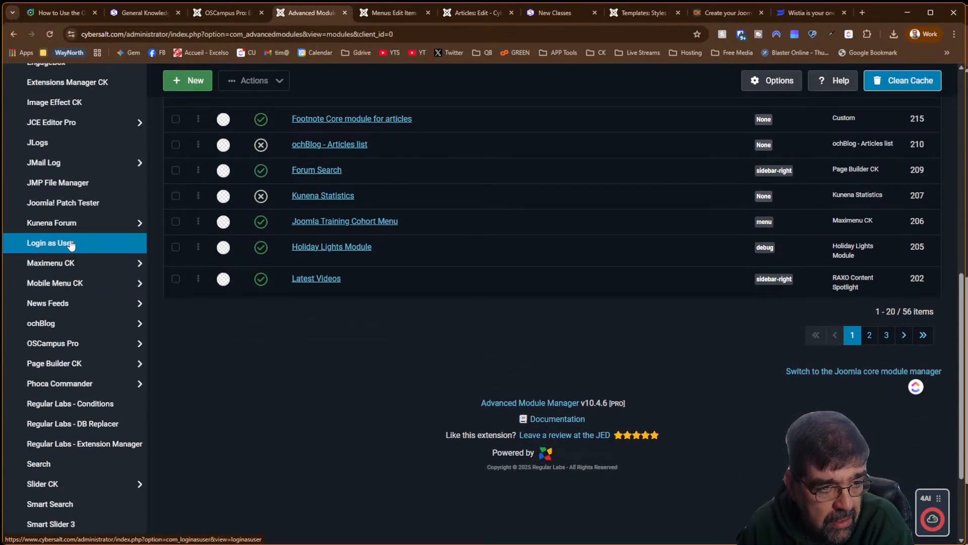
pyautogui.click(71, 183)
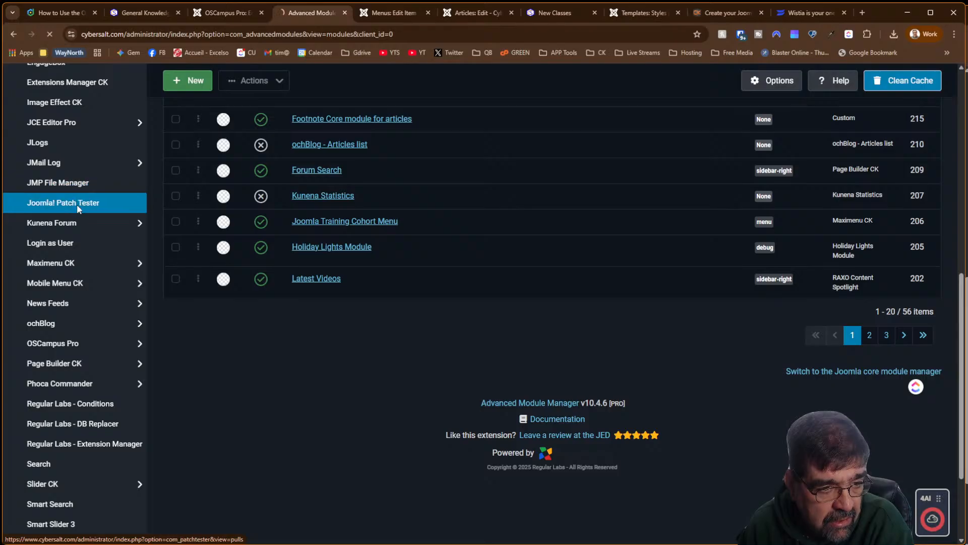
pyautogui.scroll(-2, 74, 290)
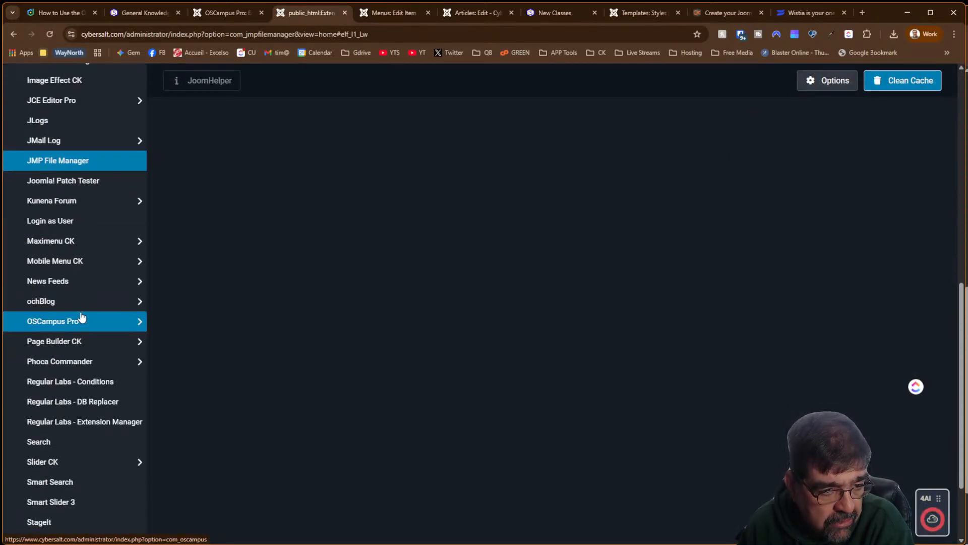
pyautogui.click(80, 319)
pyautogui.click(80, 360)
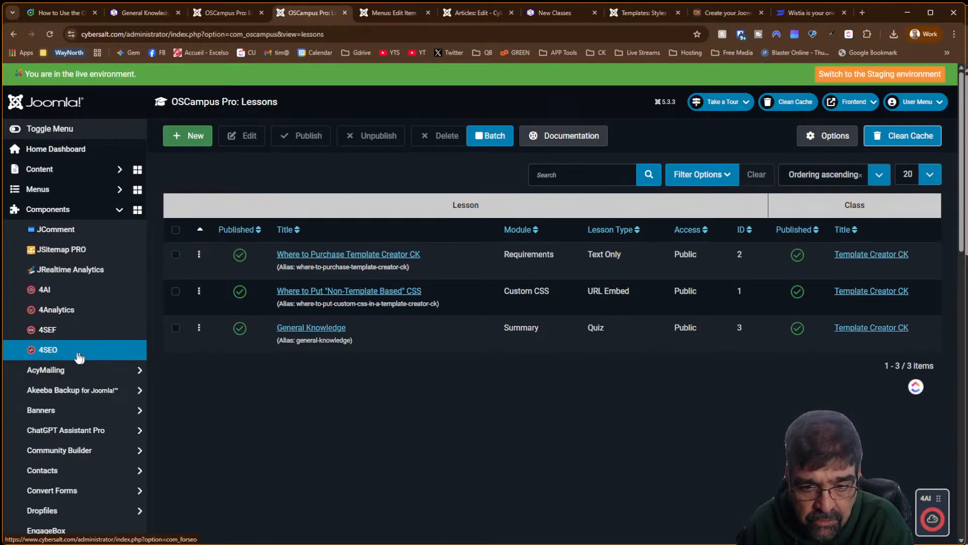
# Review the Where to Purchase Template Creator CK lesson's content, description and metadata tabs
pyautogui.click(313, 256)
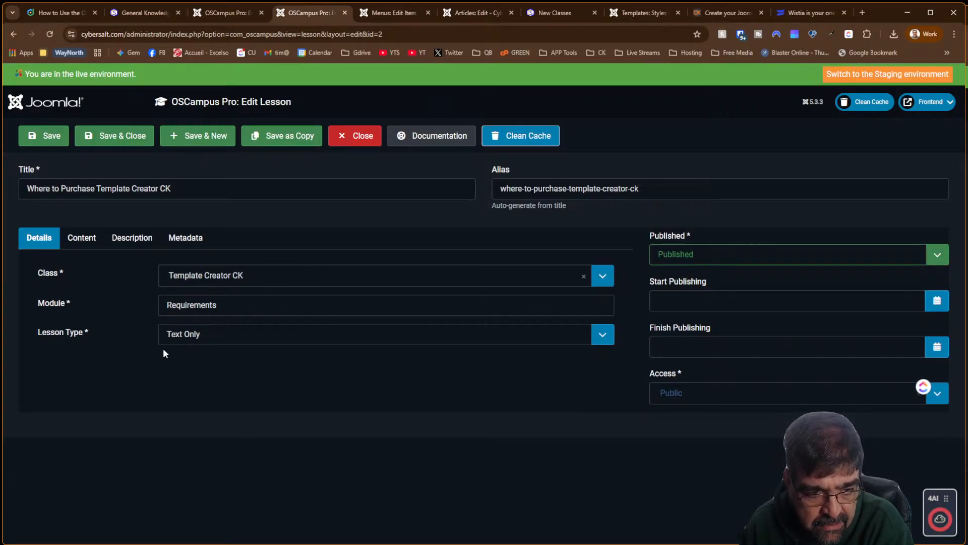
pyautogui.click(80, 243)
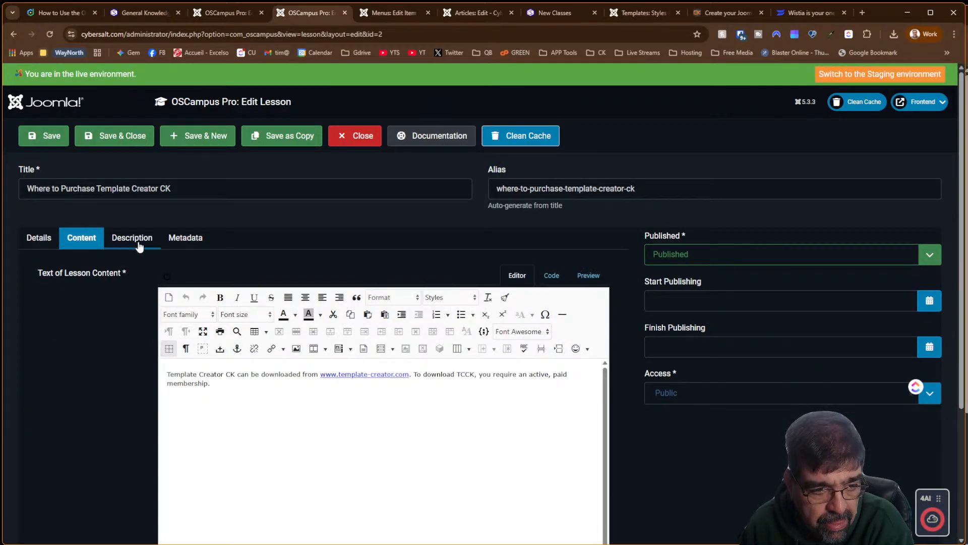
pyautogui.click(137, 243)
pyautogui.click(70, 243)
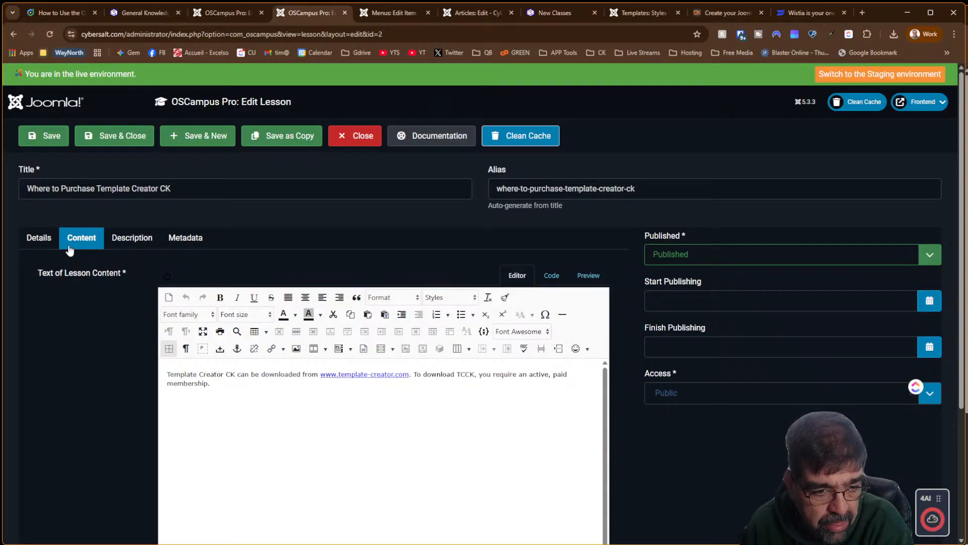
pyautogui.click(150, 244)
pyautogui.click(201, 250)
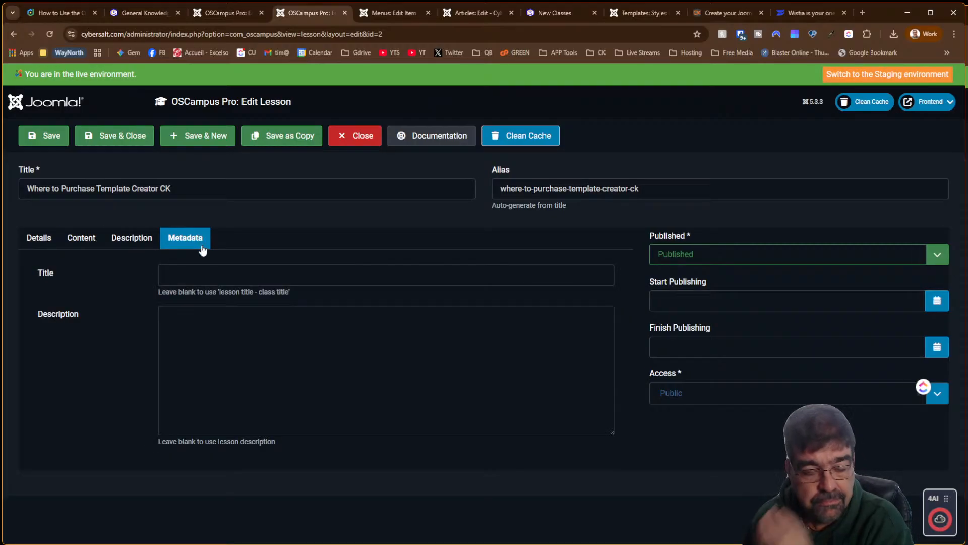
pyautogui.click(353, 141)
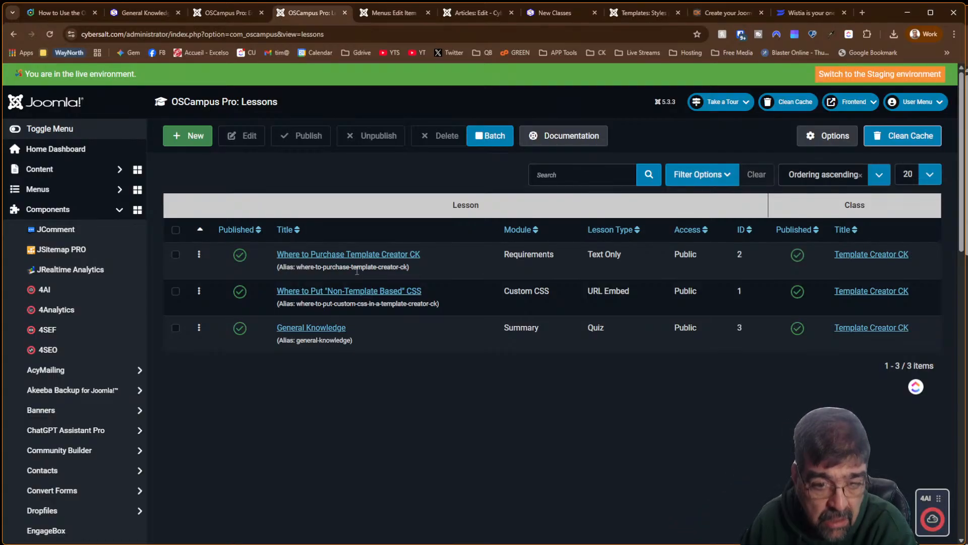
# Check the Non-Template Based CSS lesson, close it, and try Batch without a selection
pyautogui.click(374, 291)
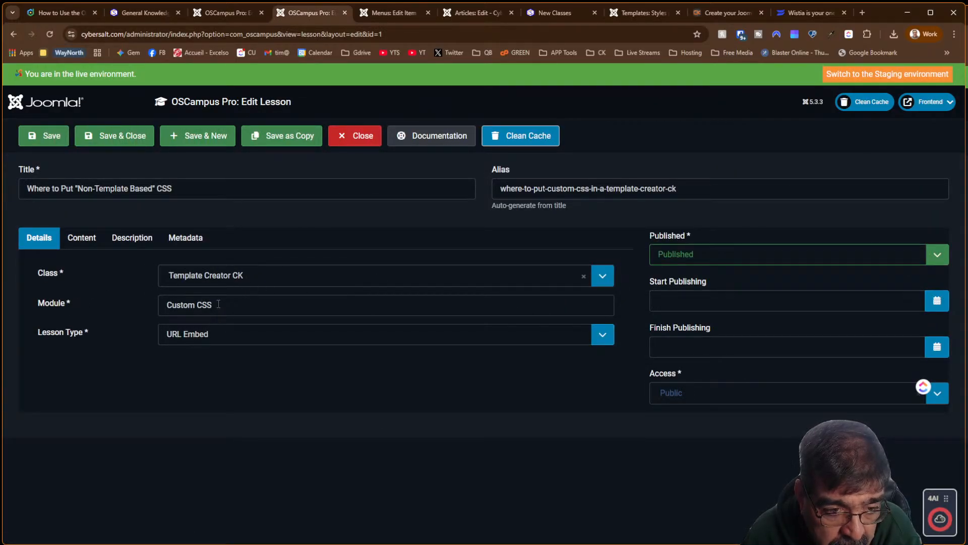
pyautogui.click(350, 142)
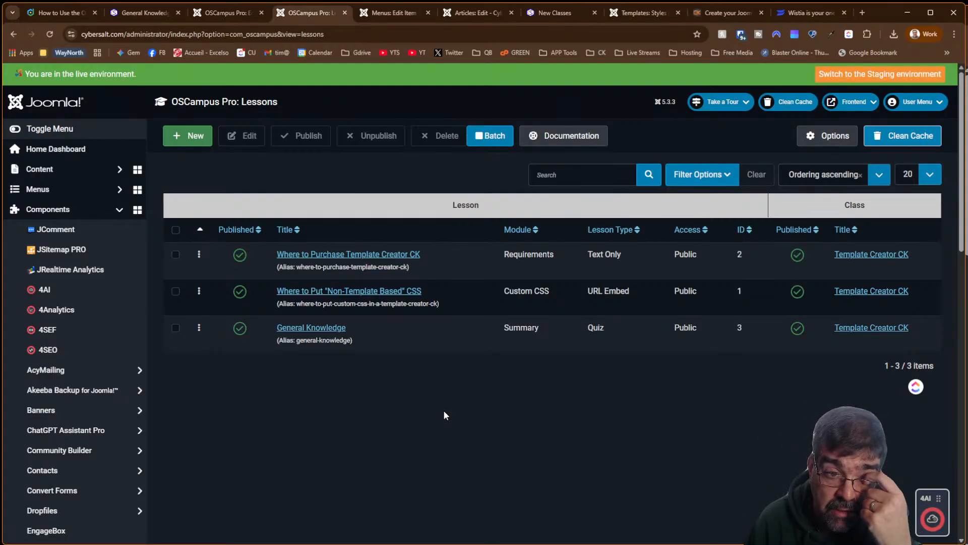
pyautogui.click(486, 140)
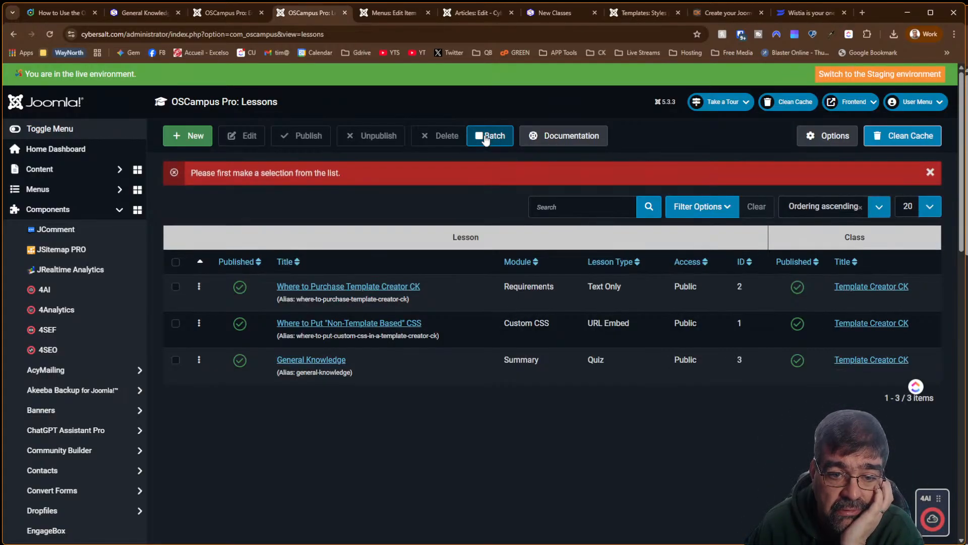
# Select all three lessons and open Batch access levels, leaving them unchanged
pyautogui.click(175, 262)
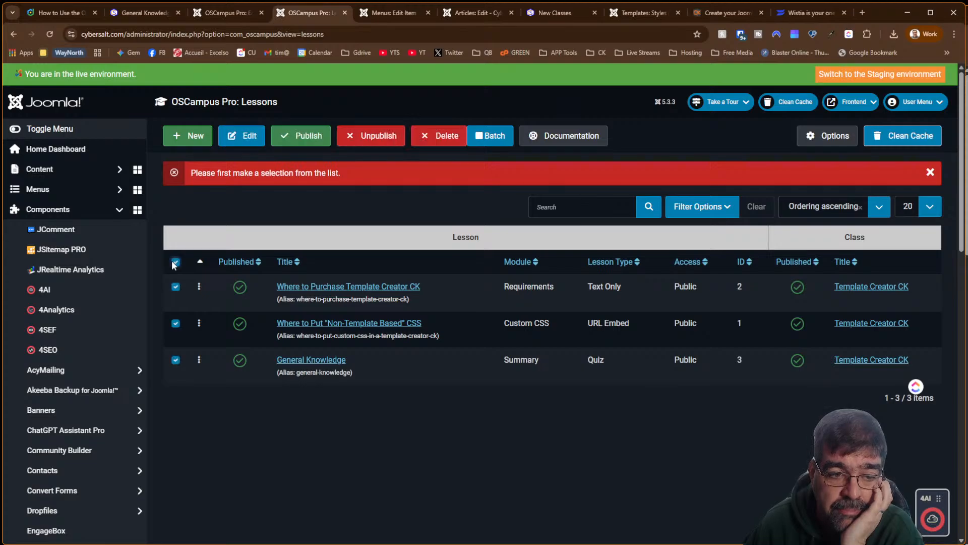
pyautogui.click(489, 135)
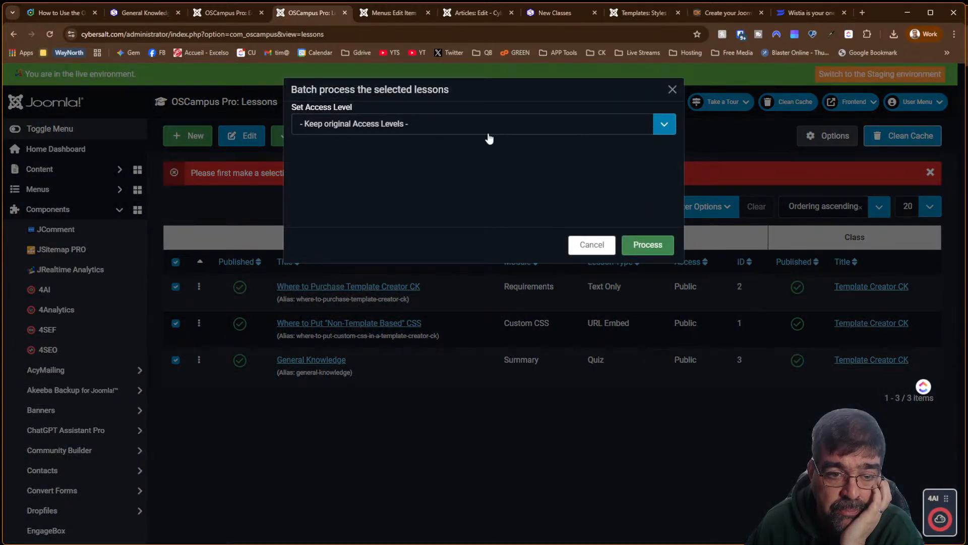
pyautogui.click(410, 123)
pyautogui.click(603, 249)
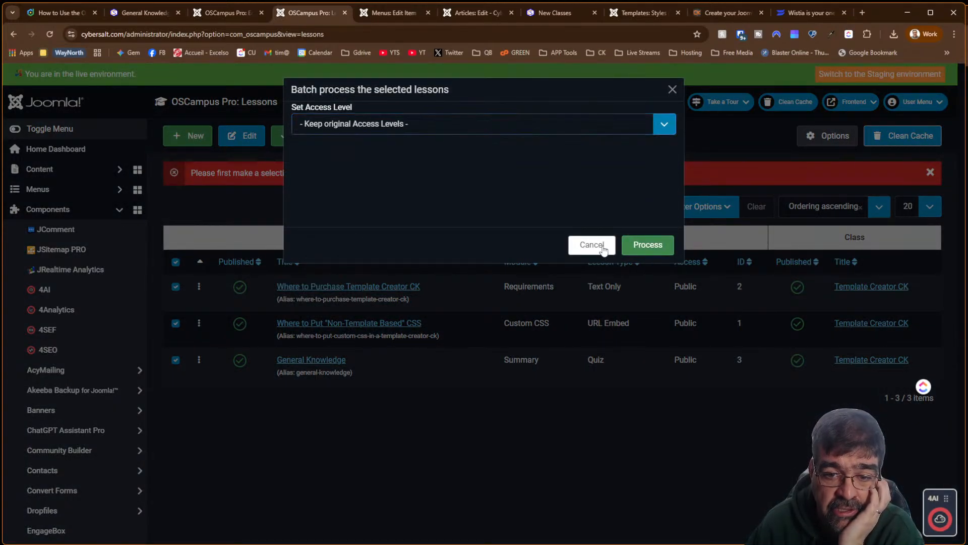
pyautogui.click(604, 250)
pyautogui.click(603, 249)
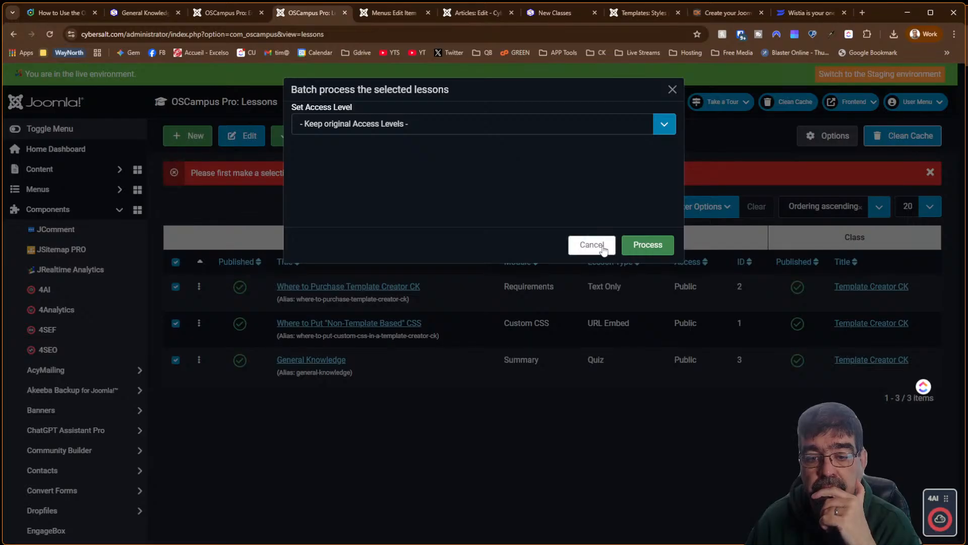
# Close the batch dialog and switch to the Template Creator CK class and New Classes tabs
pyautogui.click(672, 90)
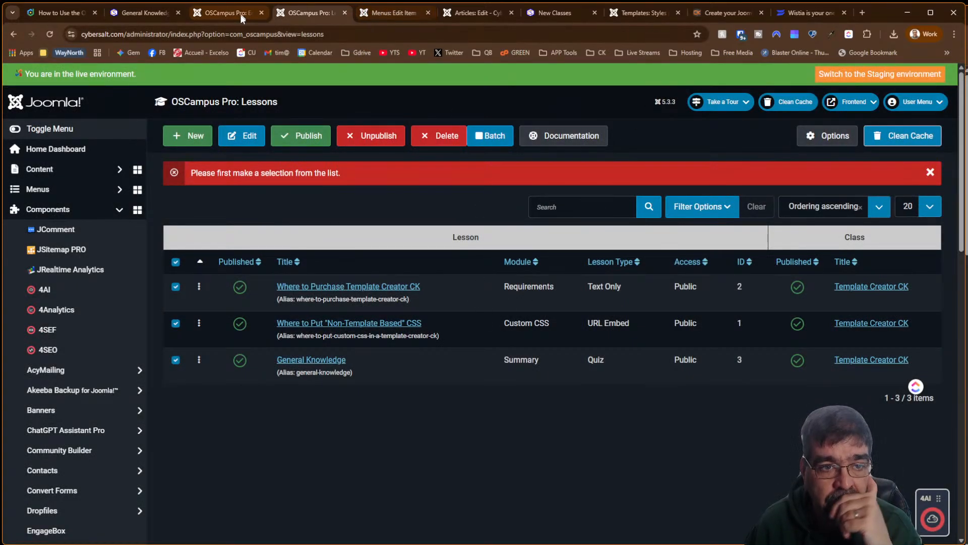
pyautogui.click(222, 13)
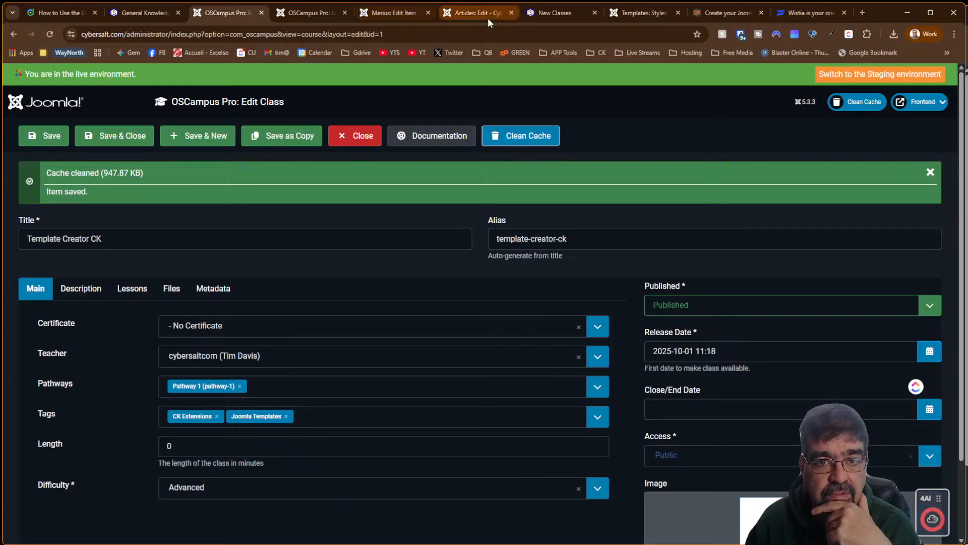
pyautogui.click(544, 19)
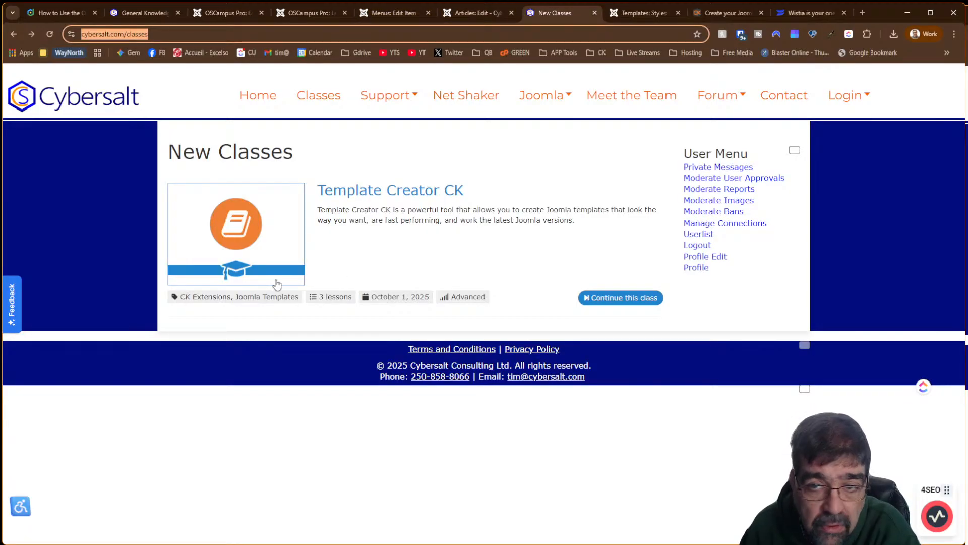
# Open the Template Creator logo image in its own tab and copy it
pyautogui.click(862, 12)
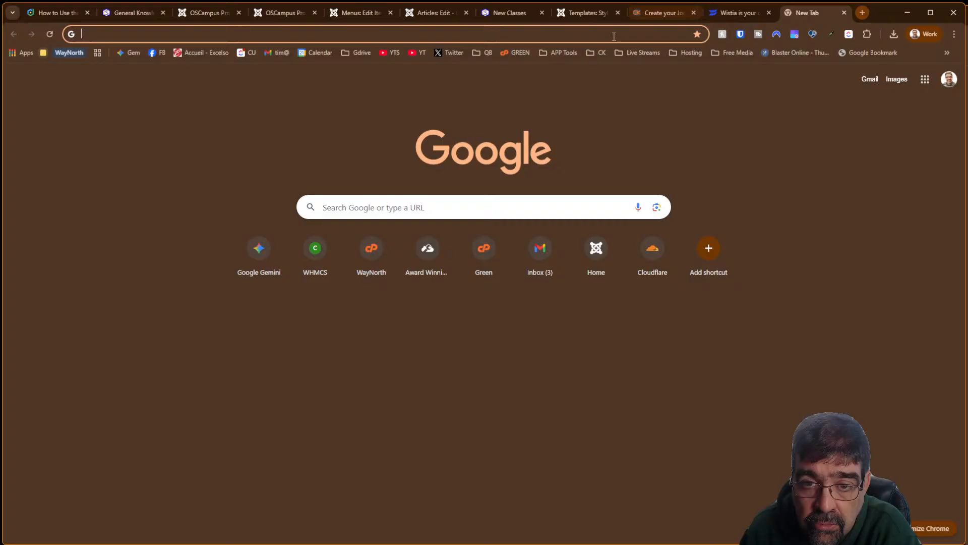
pyautogui.click(651, 14)
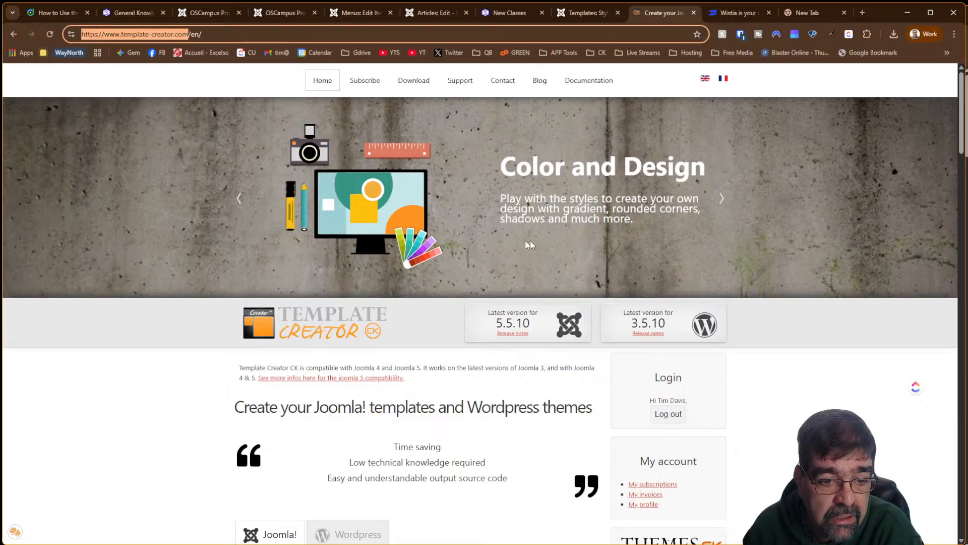
pyautogui.rightClick(302, 331)
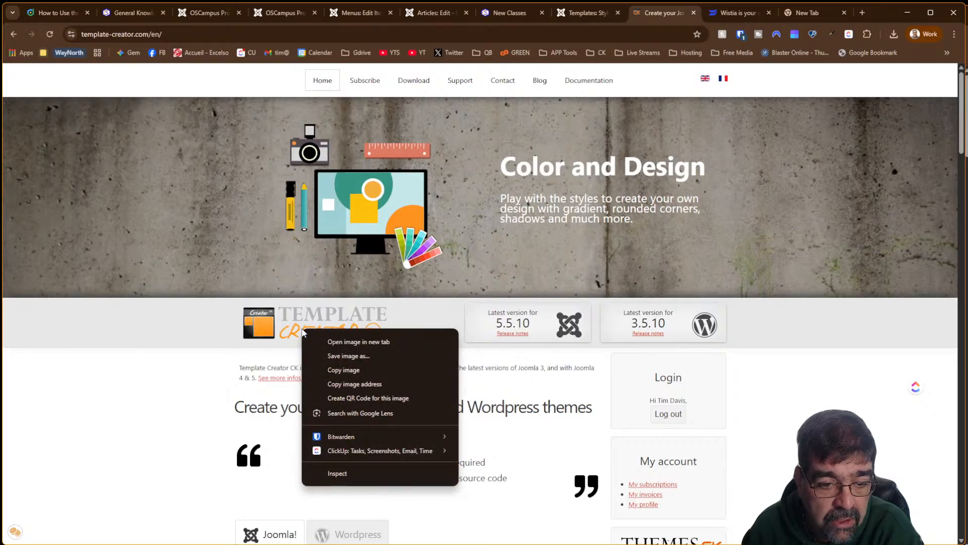
pyautogui.click(358, 342)
pyautogui.click(666, 15)
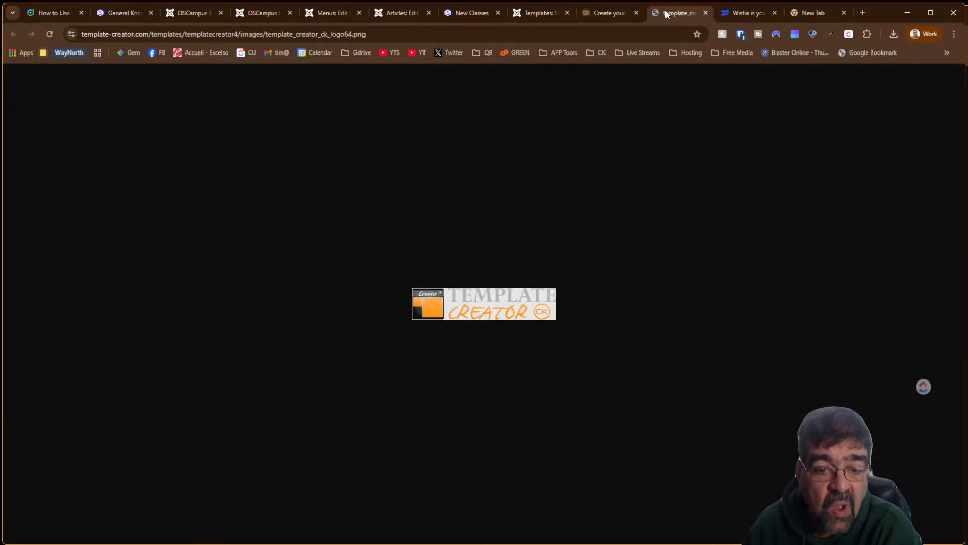
pyautogui.rightClick(489, 310)
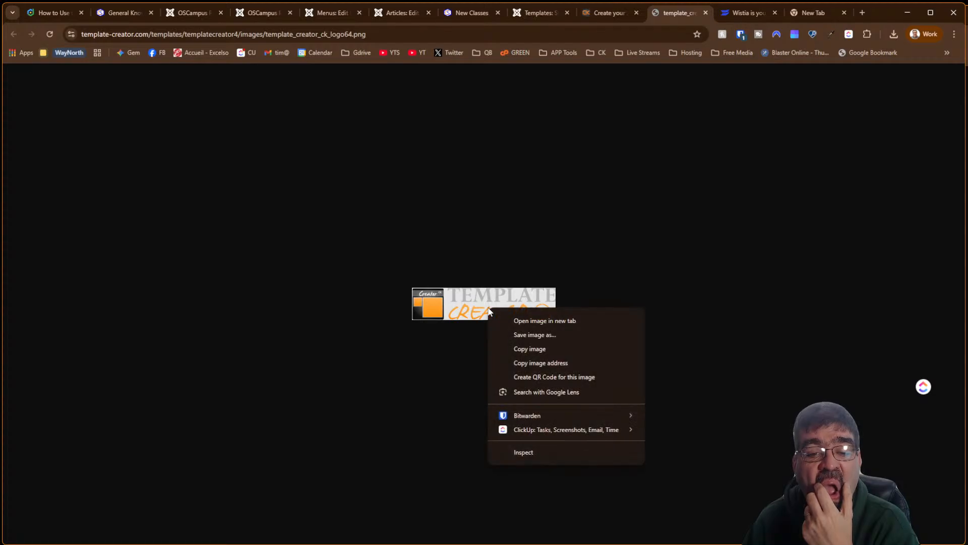
pyautogui.click(525, 350)
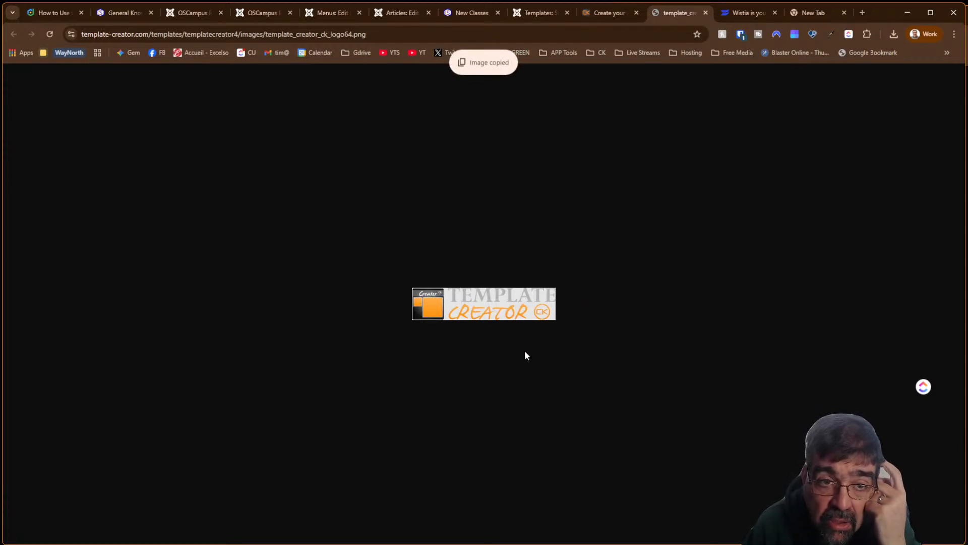
# Advance the homepage slider to the Layout creation slide and view the page source
pyautogui.click(608, 15)
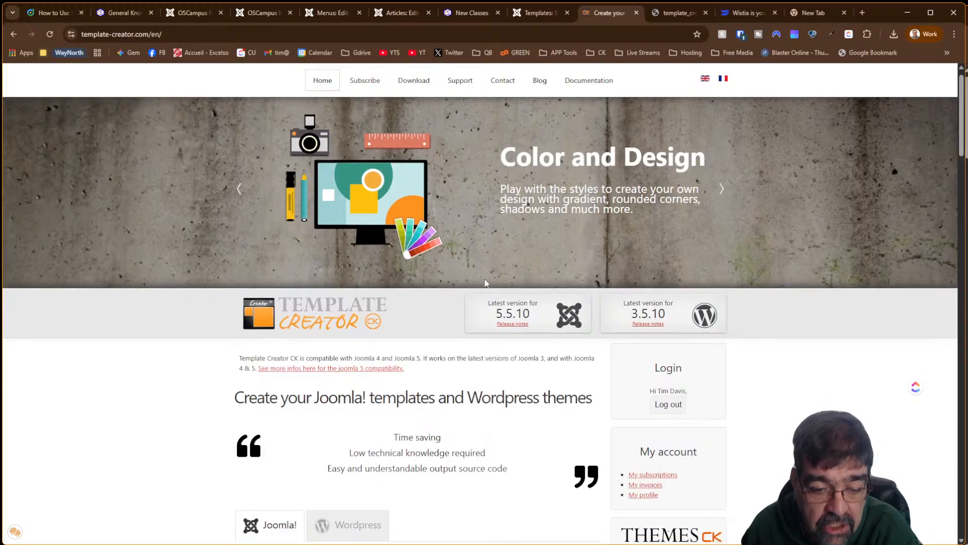
pyautogui.scroll(-6, 481, 297)
pyautogui.scroll(-6, 481, 299)
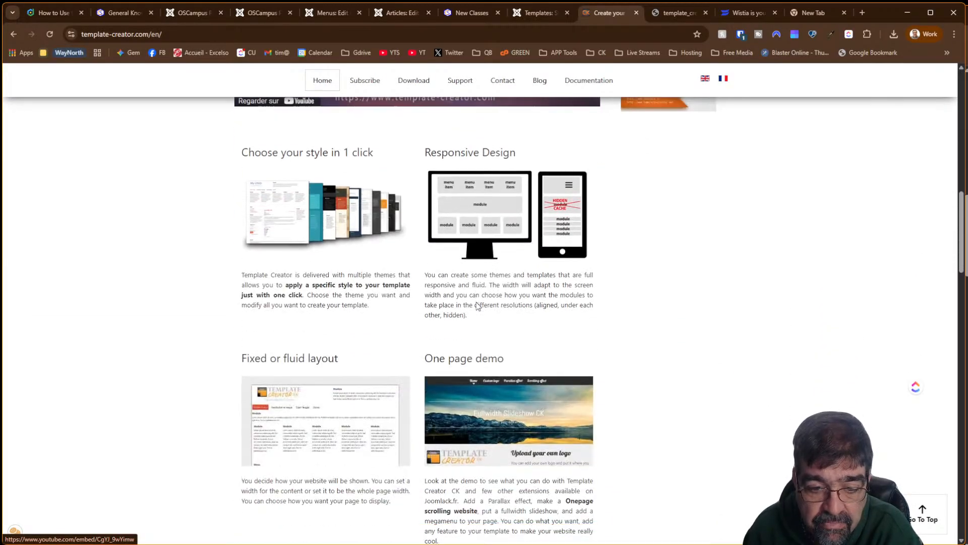
pyautogui.scroll(-6, 478, 307)
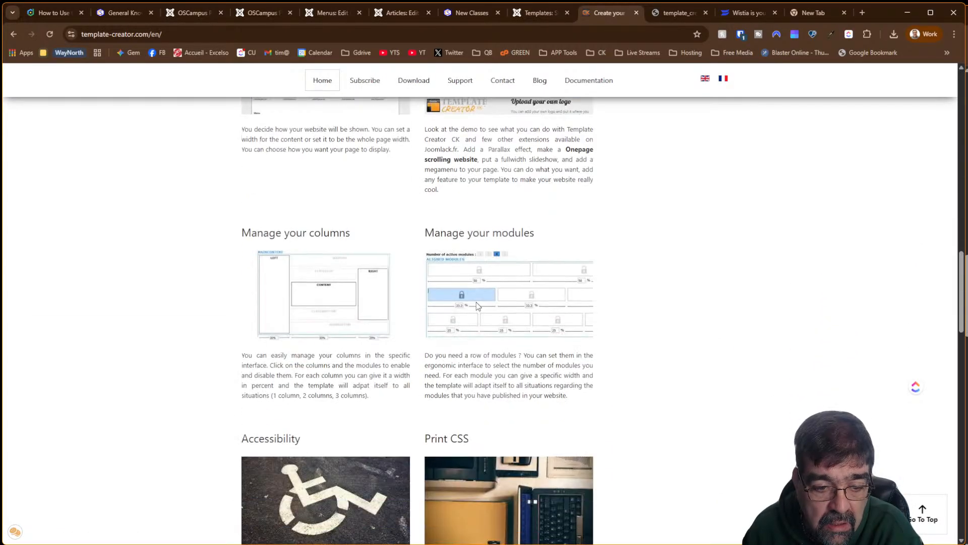
pyautogui.scroll(18, 478, 306)
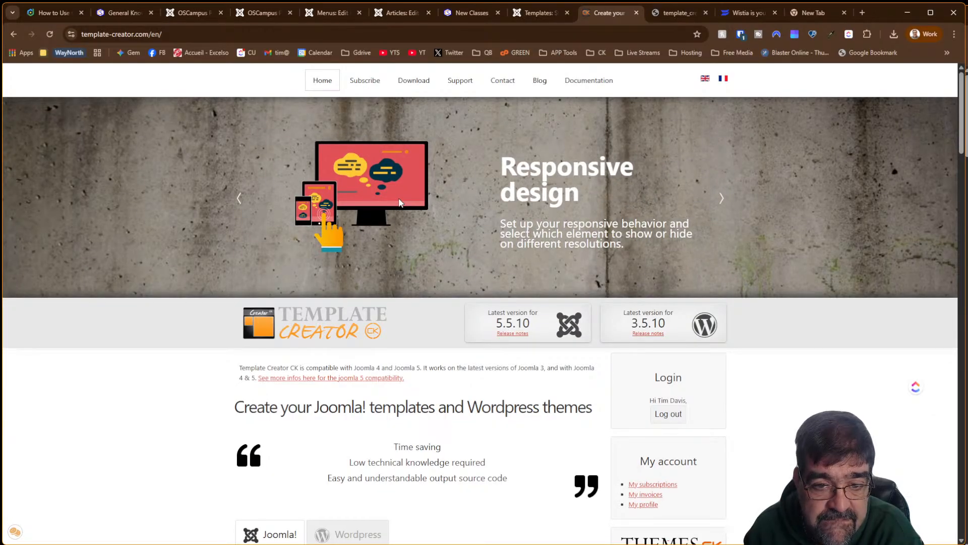
pyautogui.click(721, 202)
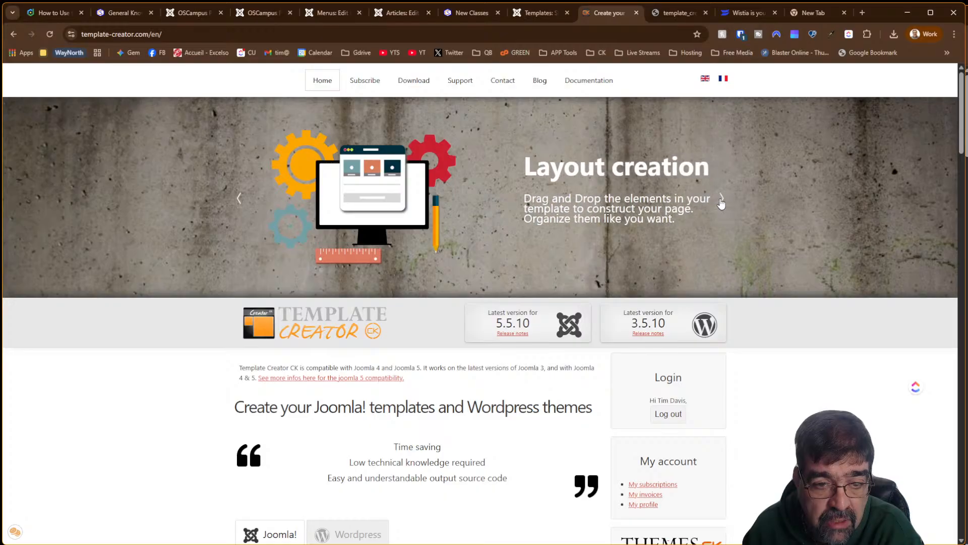
pyautogui.click(721, 201)
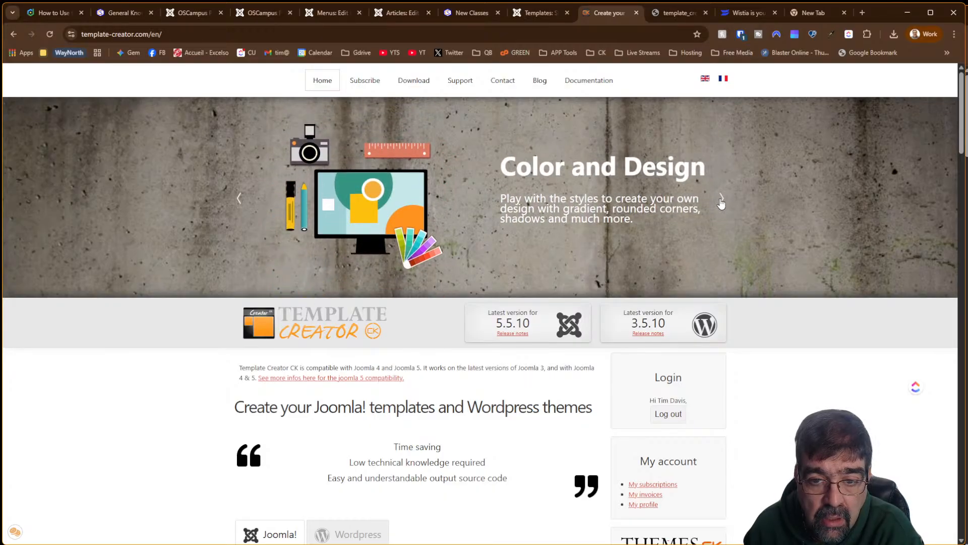
pyautogui.click(721, 202)
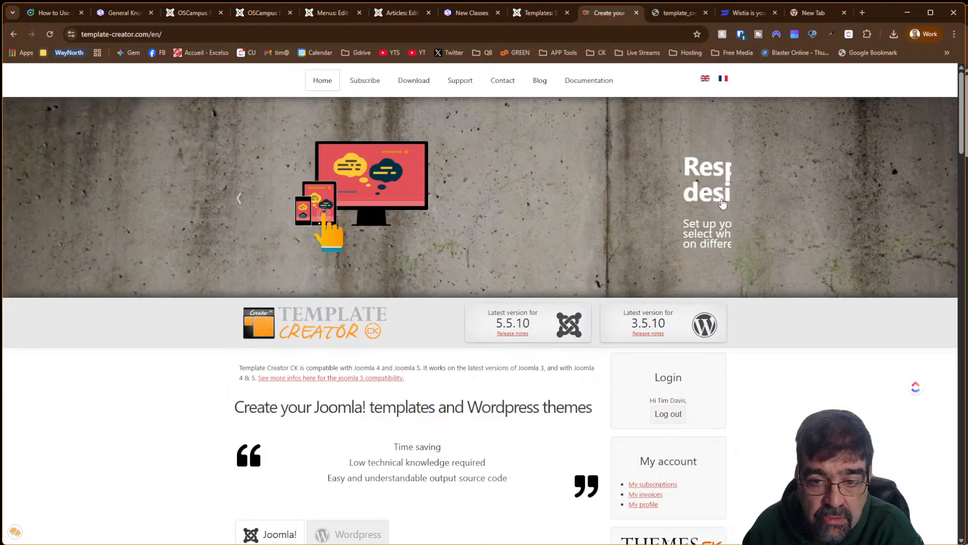
pyautogui.click(722, 202)
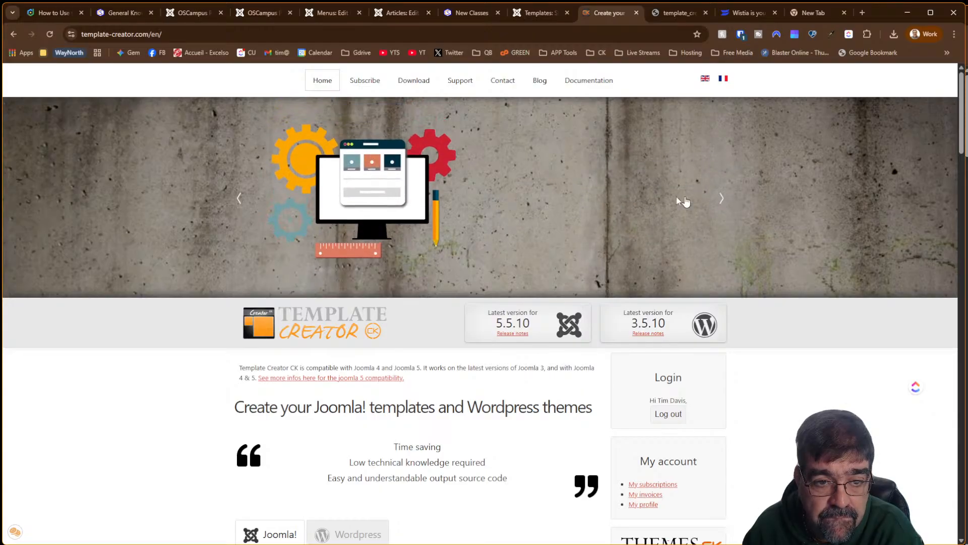
pyautogui.rightClick(389, 190)
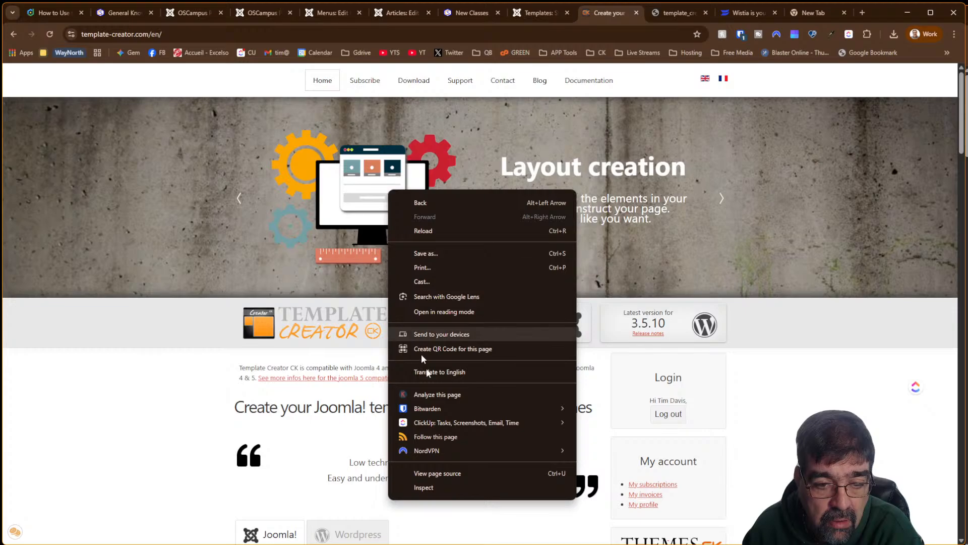
pyautogui.click(462, 472)
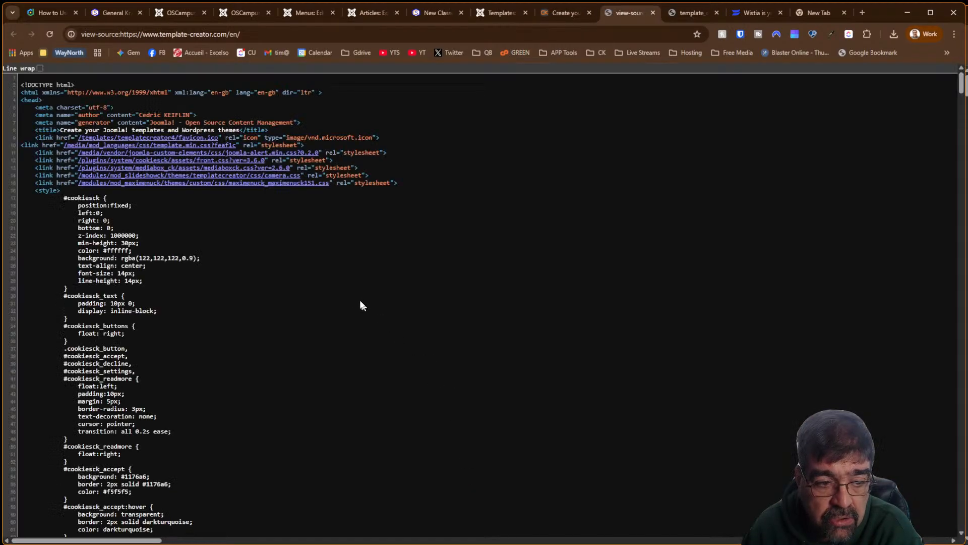
# Close the page source tab and open DevTools on the homepage
pyautogui.click(652, 12)
pyautogui.press('F11')
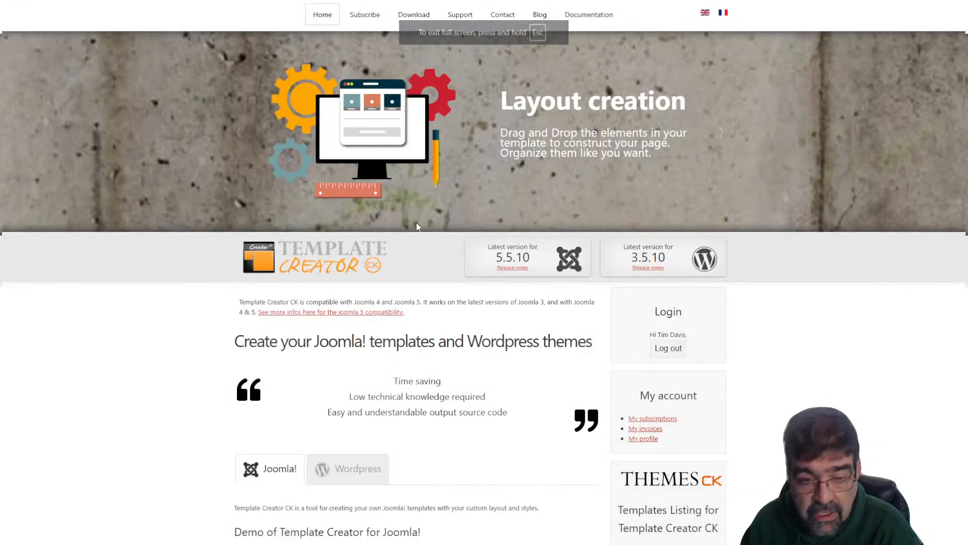
pyautogui.press('F11')
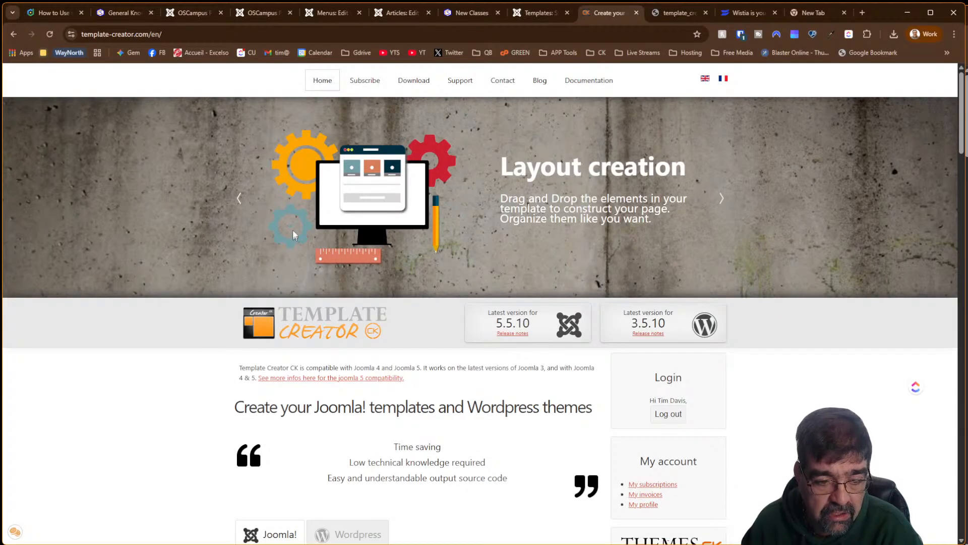
pyautogui.press('F12')
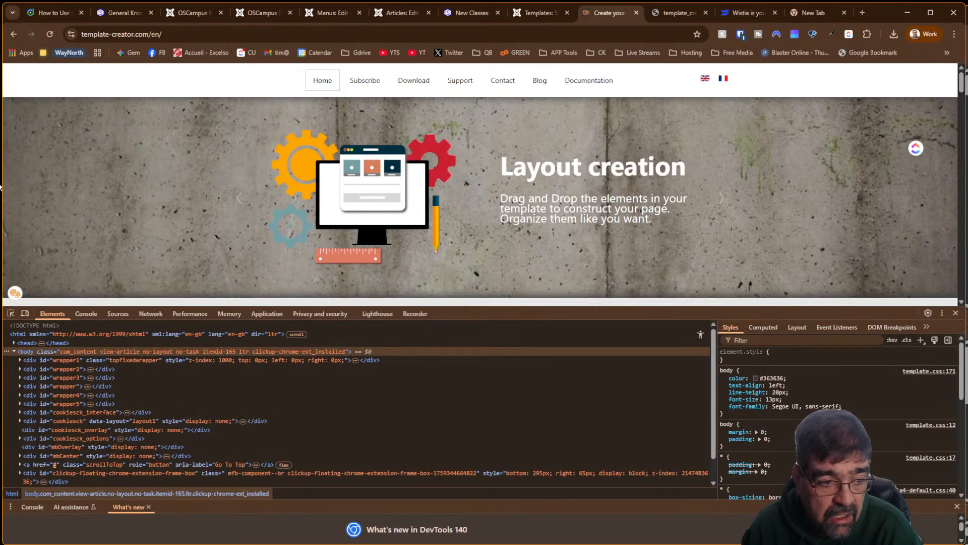
# Pick the slider caption and expand its camera_caption title and description nodes in Elements
pyautogui.click(10, 313)
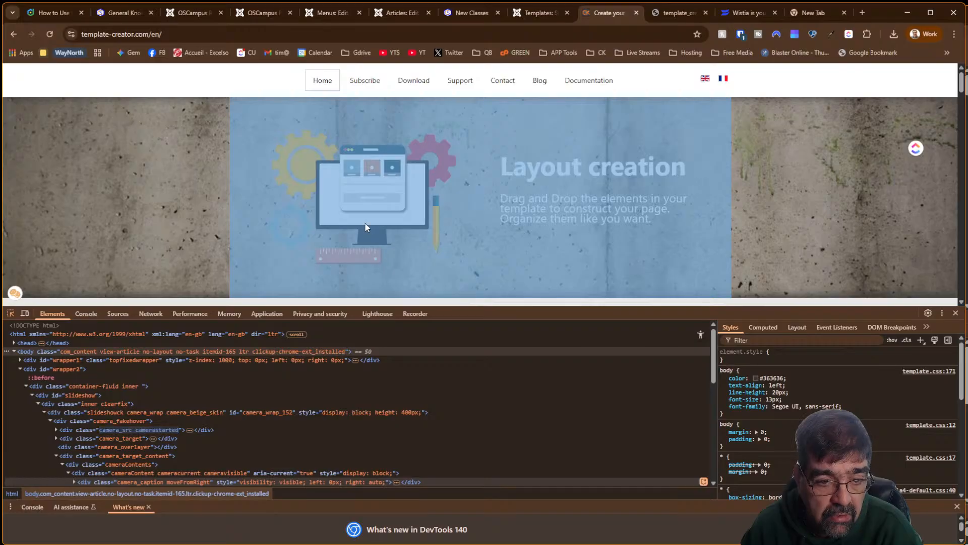
pyautogui.click(366, 227)
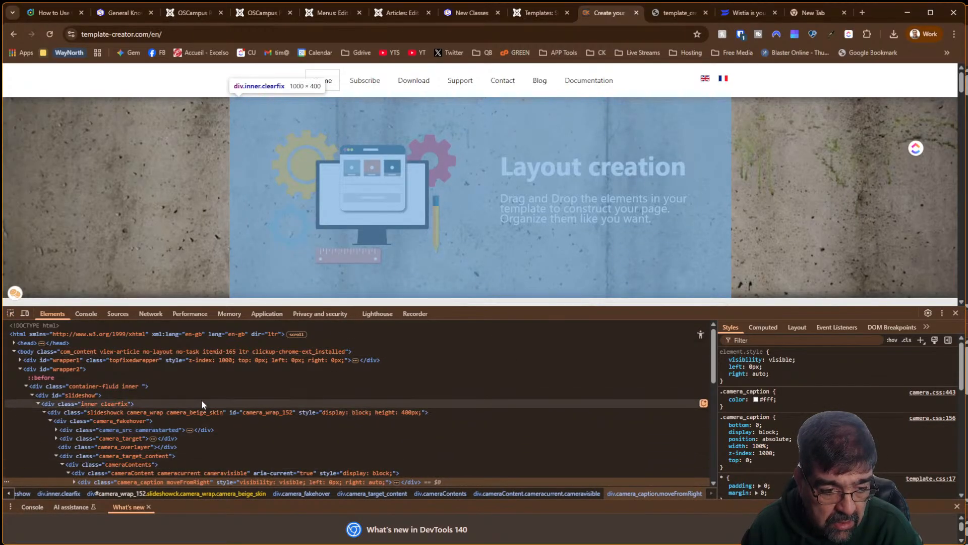
pyautogui.scroll(-3, 203, 400)
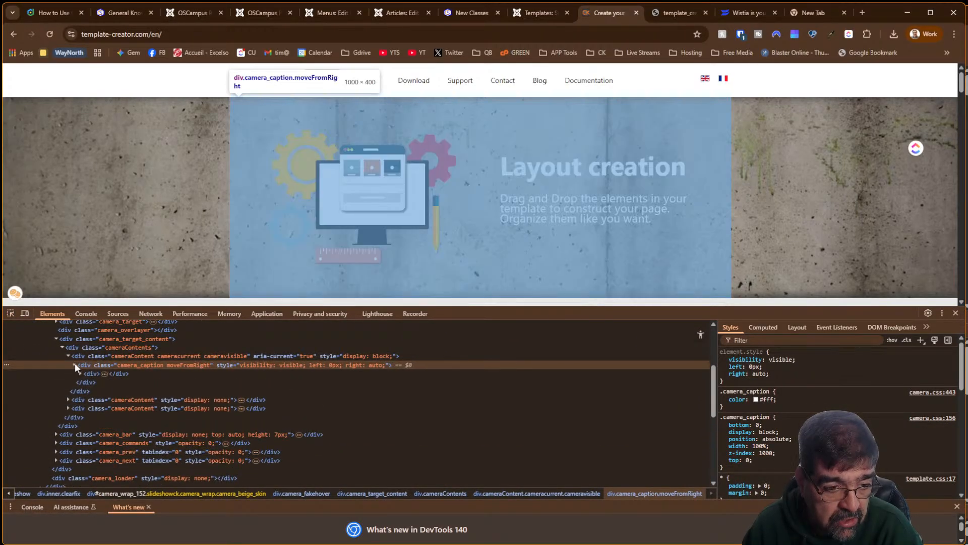
pyautogui.click(74, 365)
pyautogui.click(80, 373)
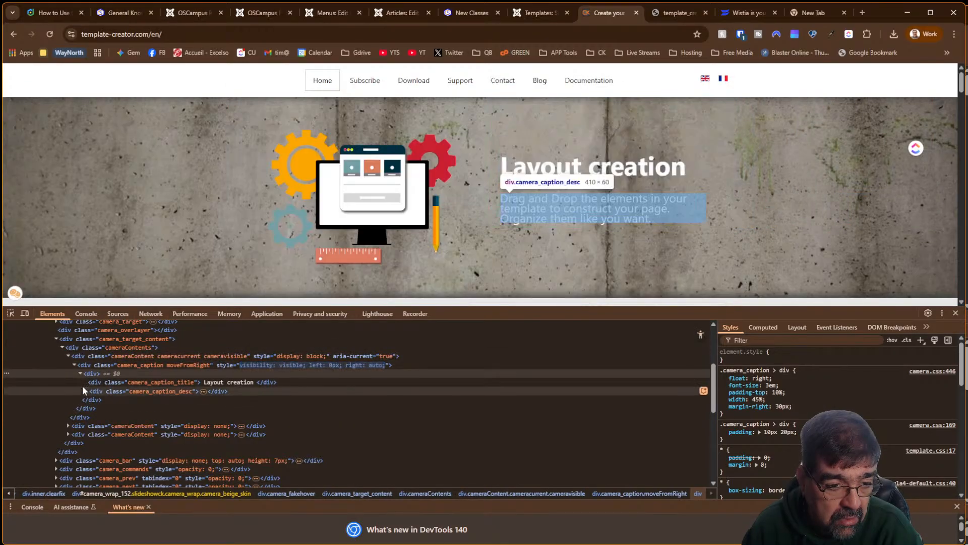
pyautogui.click(86, 390)
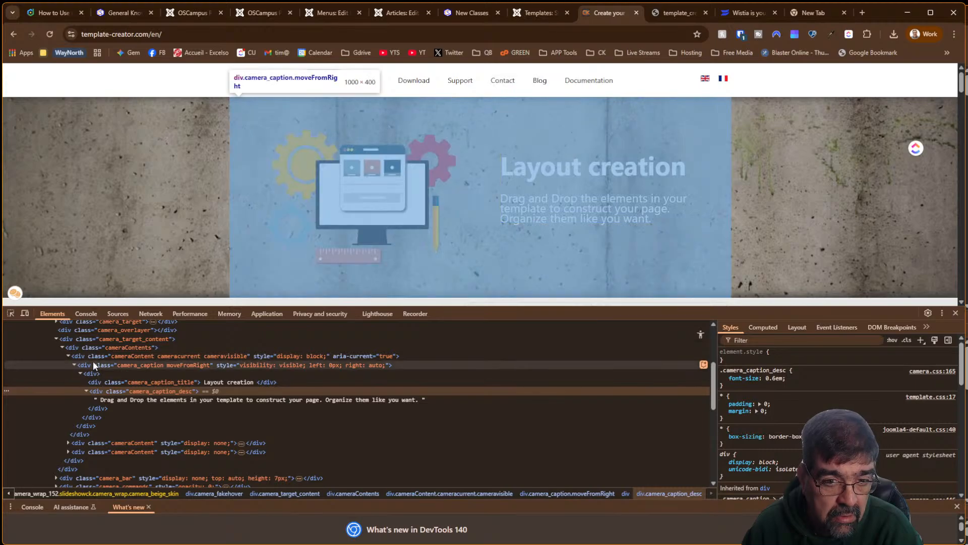
pyautogui.click(93, 362)
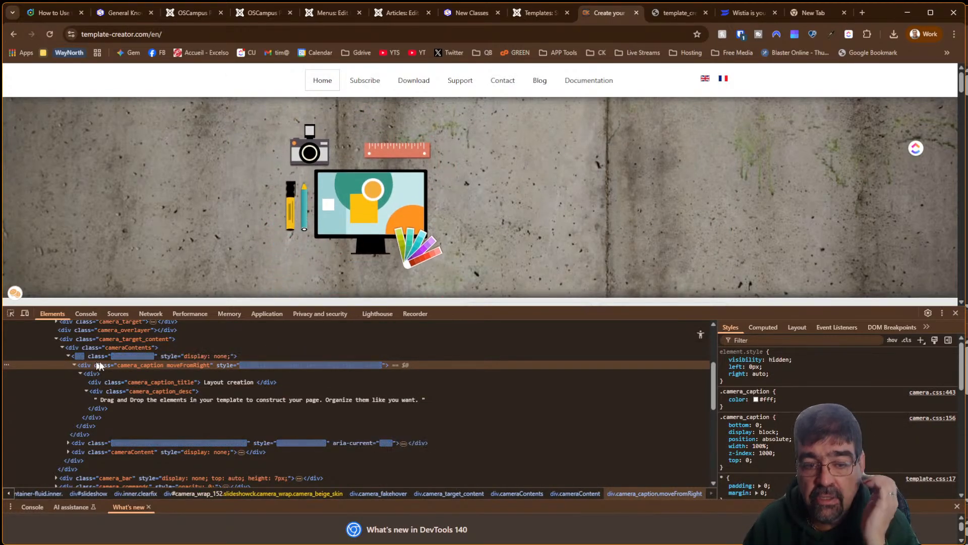
pyautogui.scroll(-10, 480, 401)
pyautogui.scroll(-1, 480, 401)
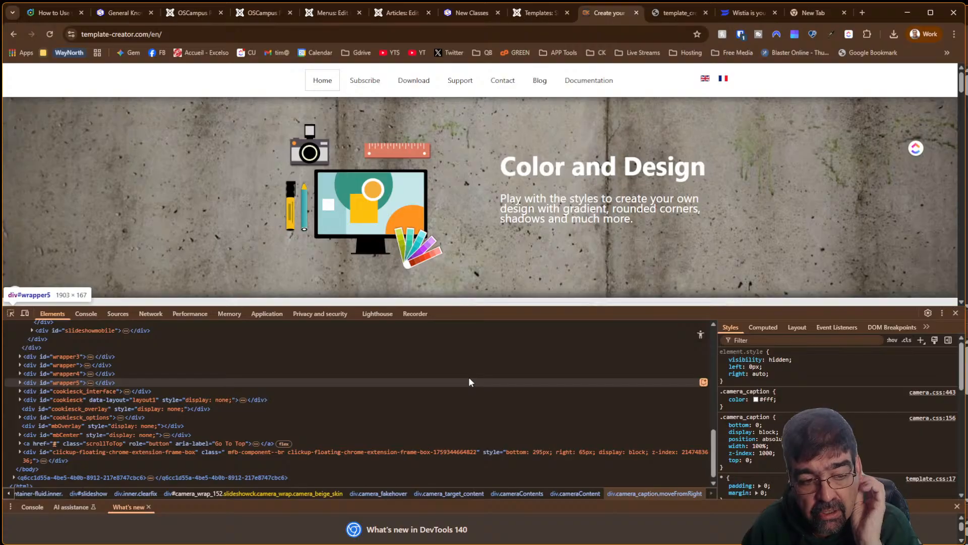
pyautogui.moveTo(667, 14)
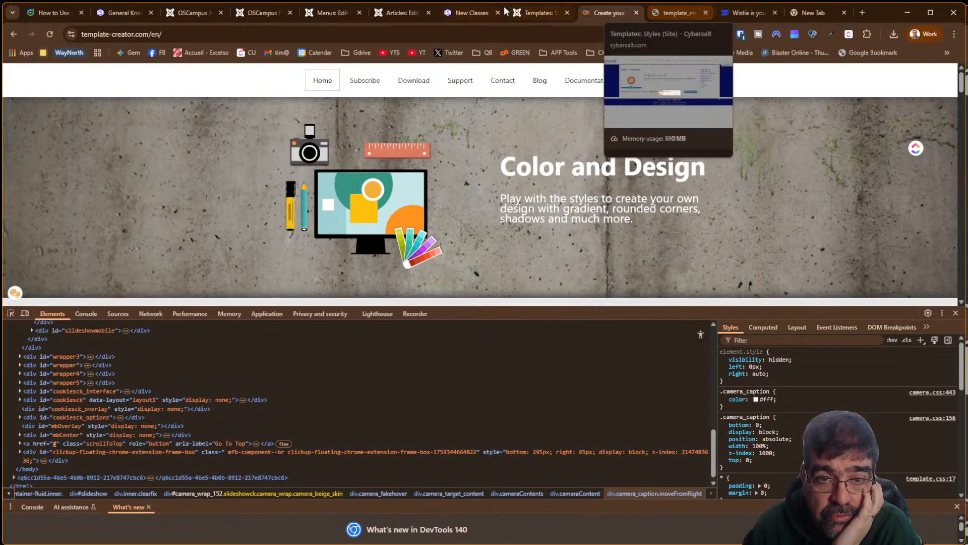
# Check the New Classes page, then go from OSCampus Lessons to OSCampus Pro Classes
pyautogui.click(483, 10)
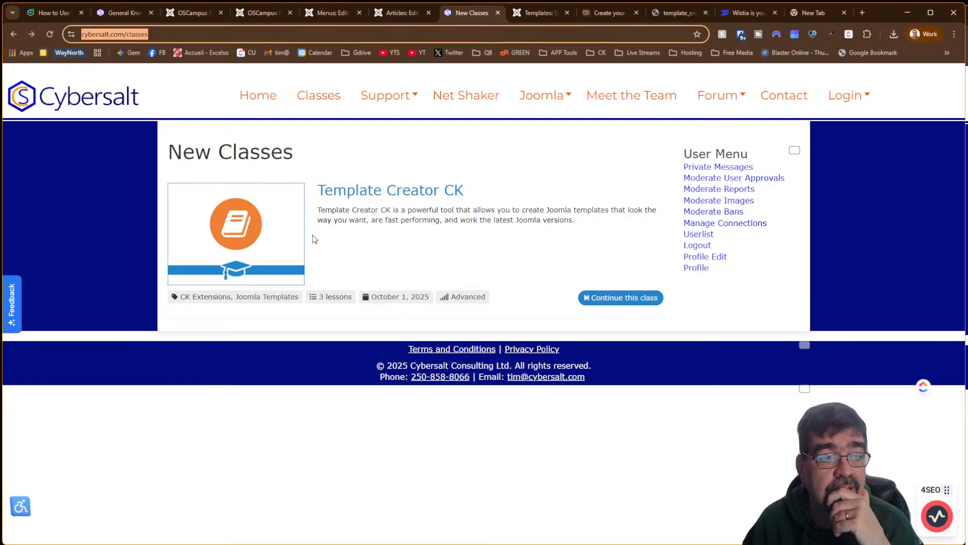
pyautogui.click(250, 14)
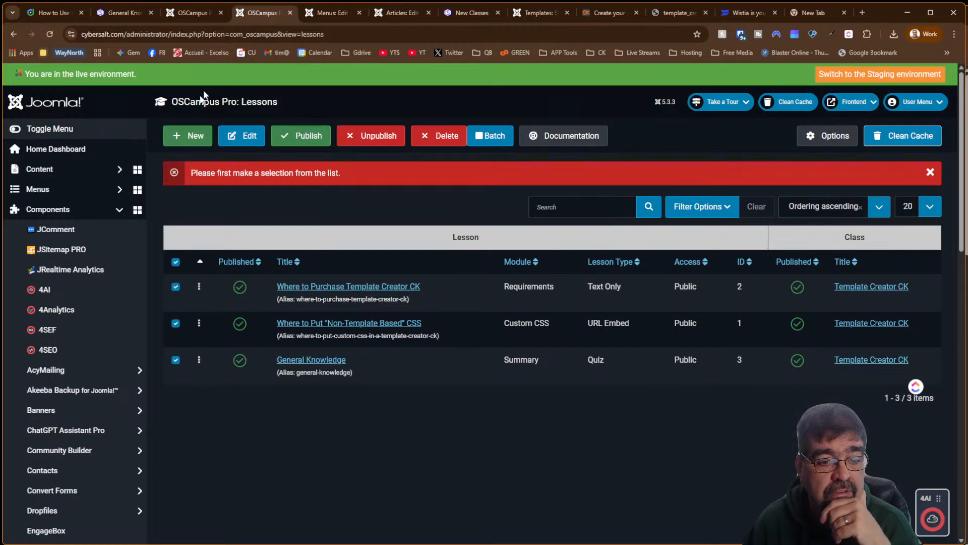
pyautogui.scroll(-10, 78, 303)
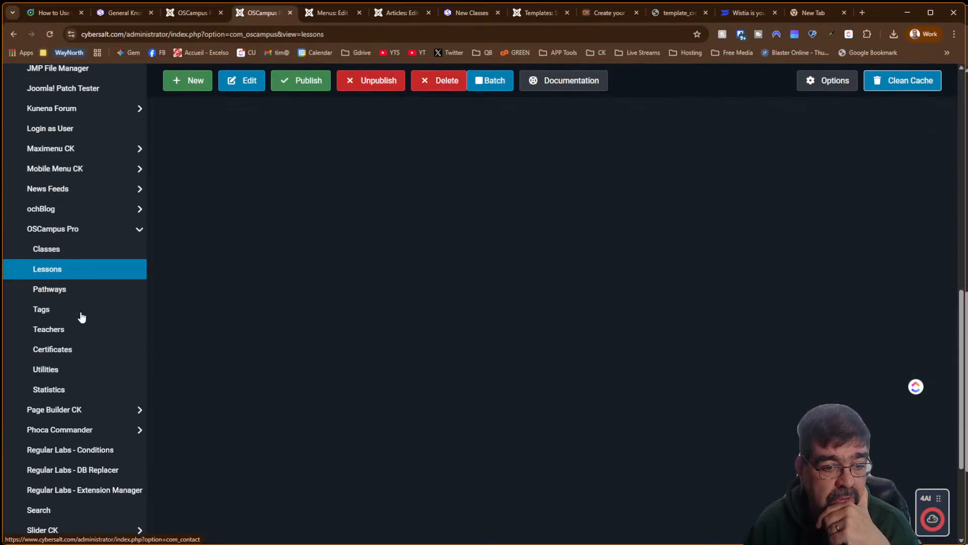
pyautogui.scroll(10, 80, 316)
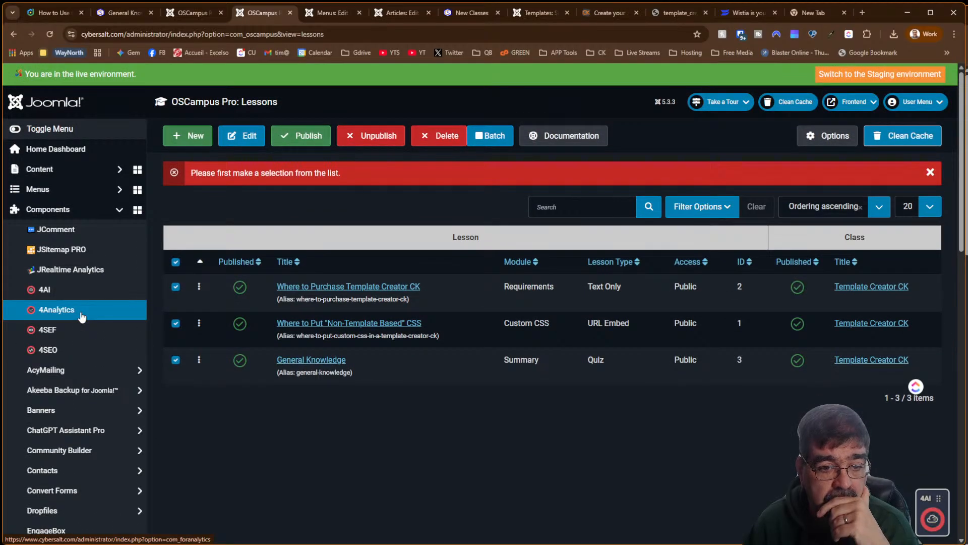
pyautogui.scroll(-10, 81, 313)
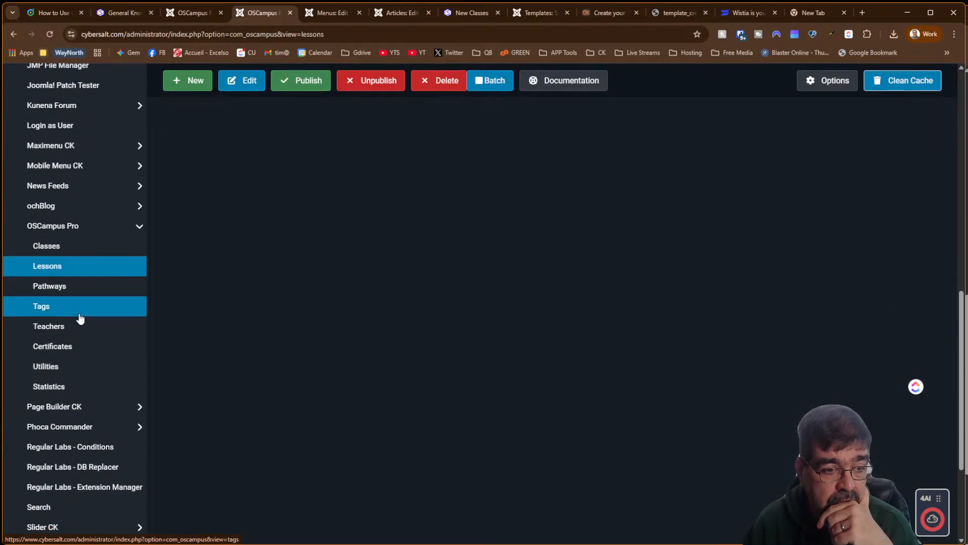
pyautogui.click(74, 250)
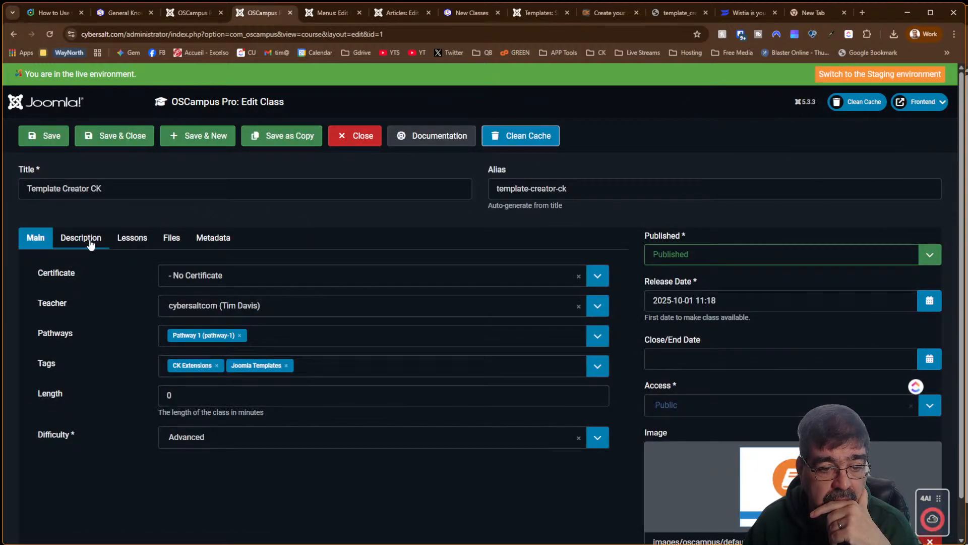
# Scroll the Template Creator CK class form and open its Image field's media picker
pyautogui.scroll(-1, 816, 374)
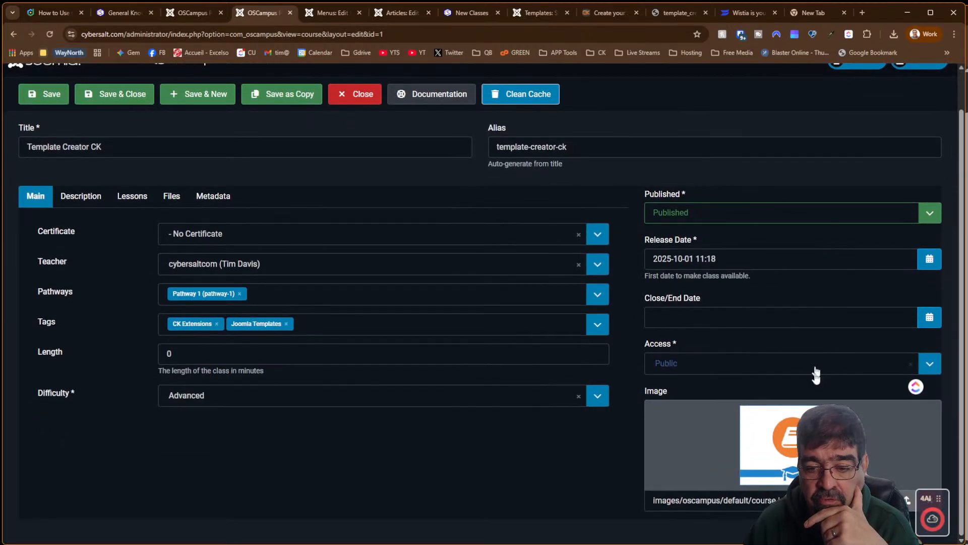
pyautogui.click(896, 500)
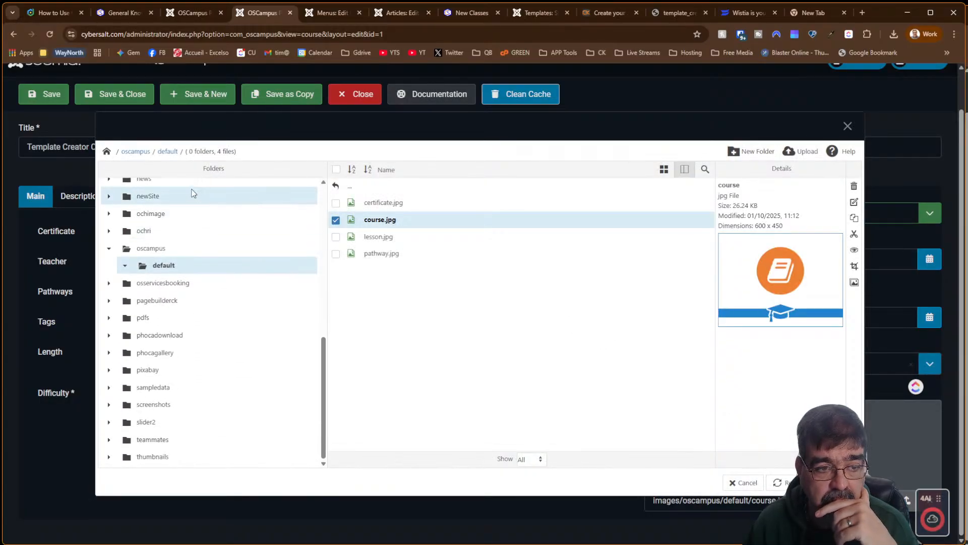
# Make a folder named TCCK inside oscampus and open it
pyautogui.click(146, 250)
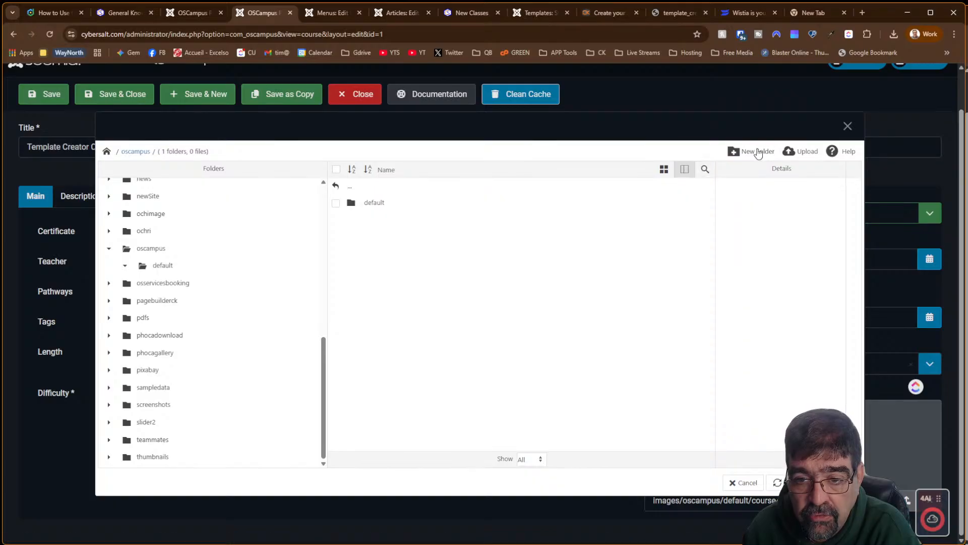
pyautogui.click(759, 152)
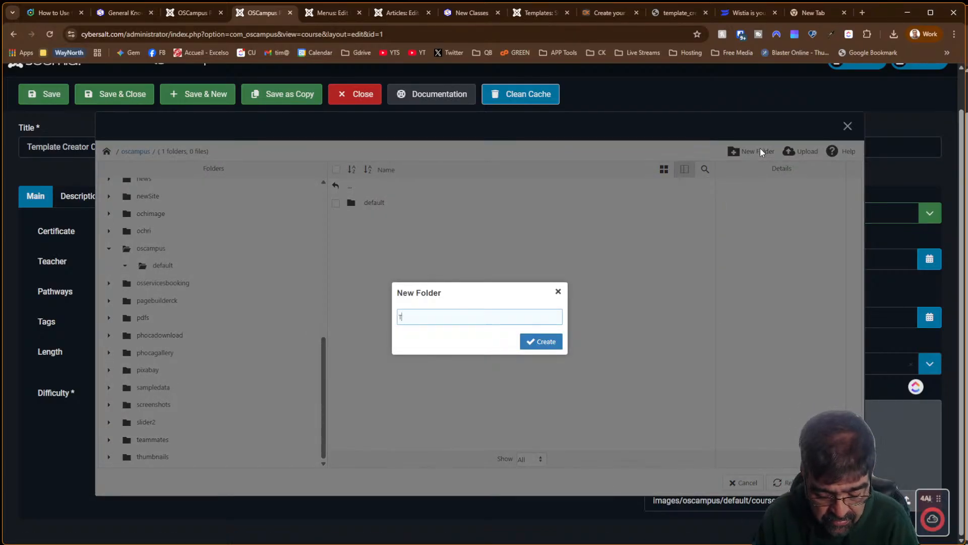
pyautogui.write('TCCK')
pyautogui.press('Return')
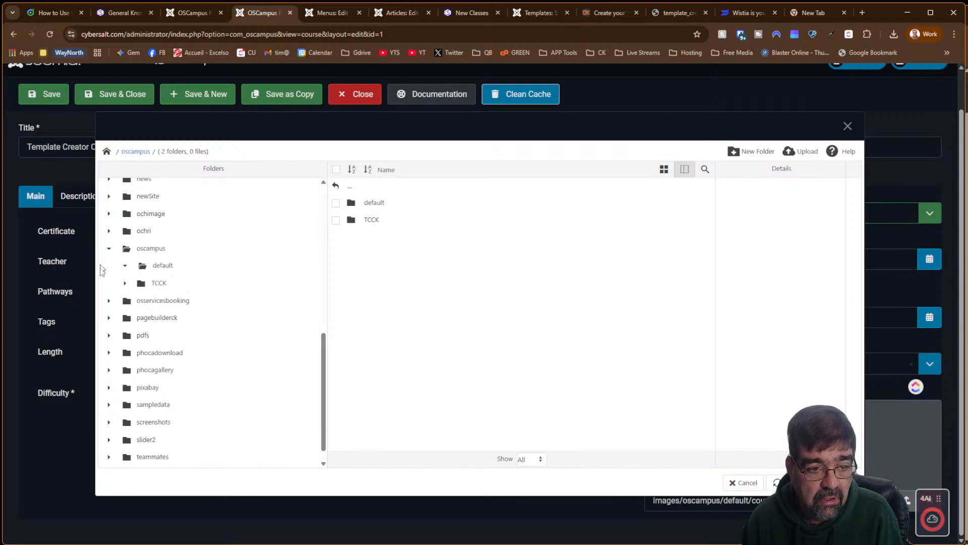
pyautogui.click(161, 290)
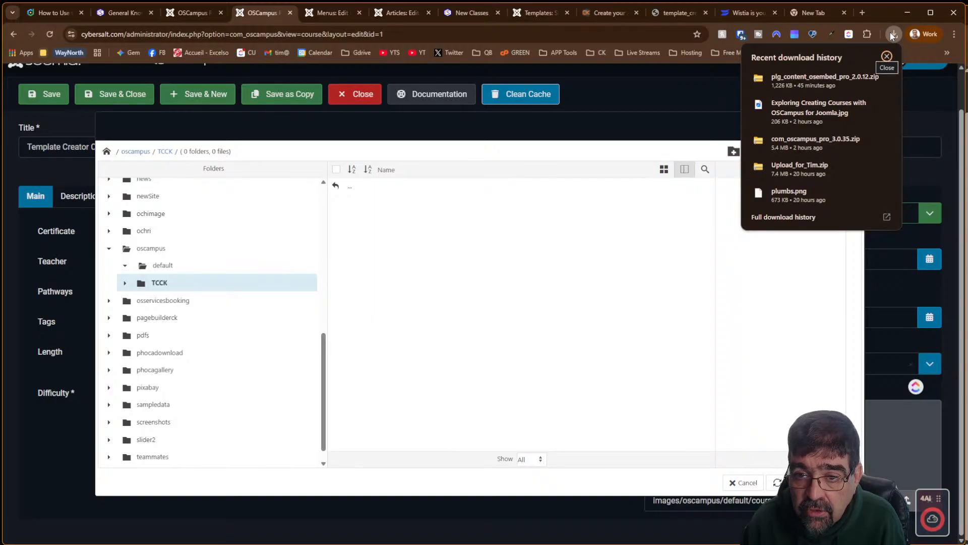
# Close DevTools and choose Save image as on the Template Creator logo
pyautogui.click(609, 10)
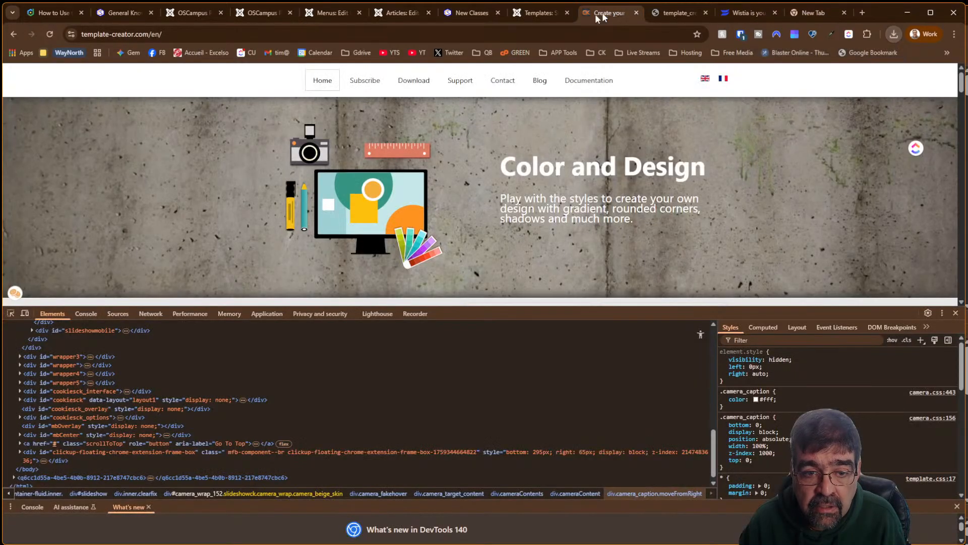
pyautogui.click(956, 313)
pyautogui.click(678, 12)
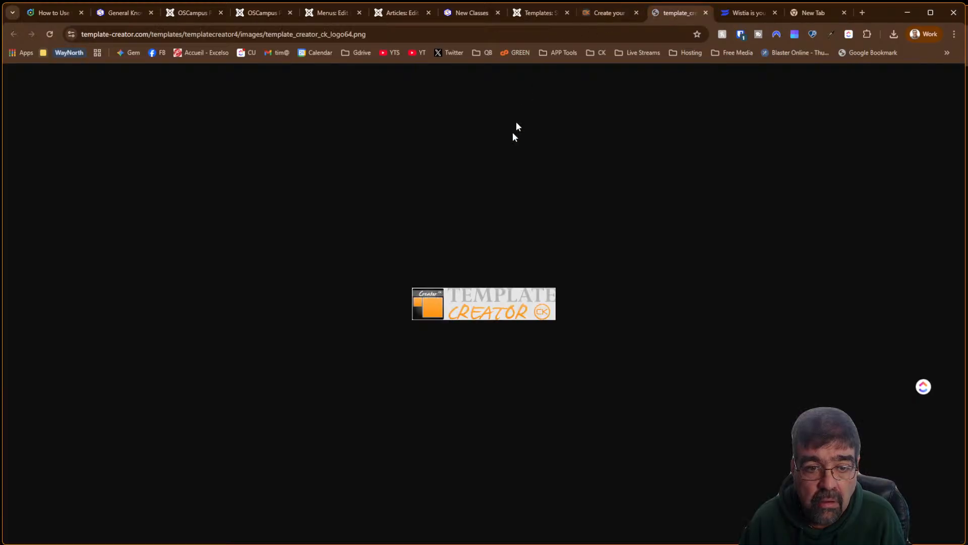
pyautogui.rightClick(471, 302)
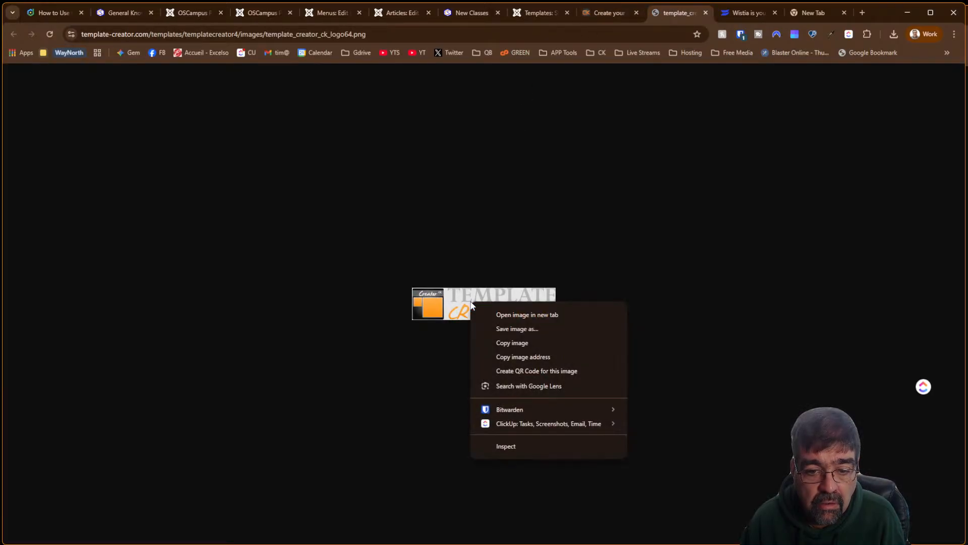
pyautogui.click(533, 329)
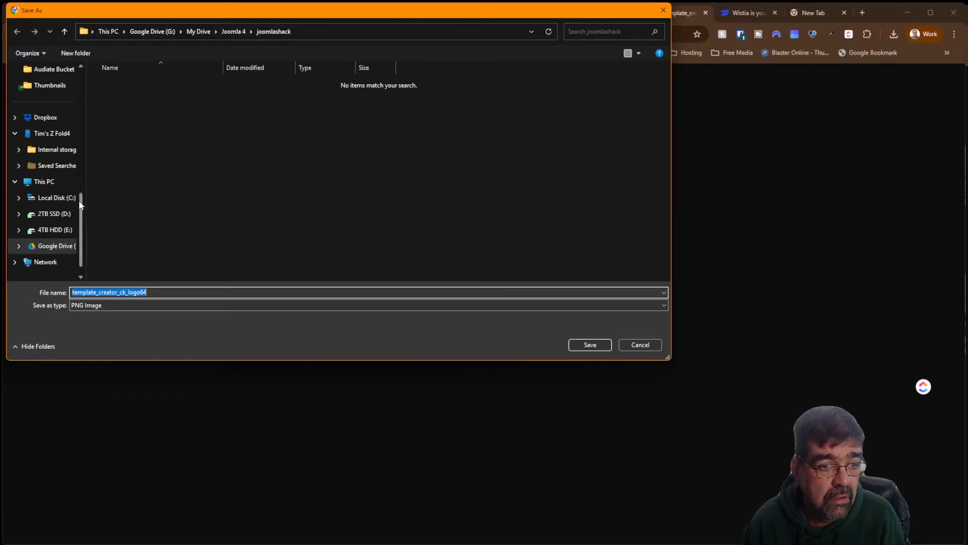
# Save template_creator_ck_logo64.png to the Desktop delete folder, then return to the OSCampus class tab
pyautogui.moveTo(80, 201); pyautogui.dragTo(91, 69)
pyautogui.scroll(-10, 75, 70)
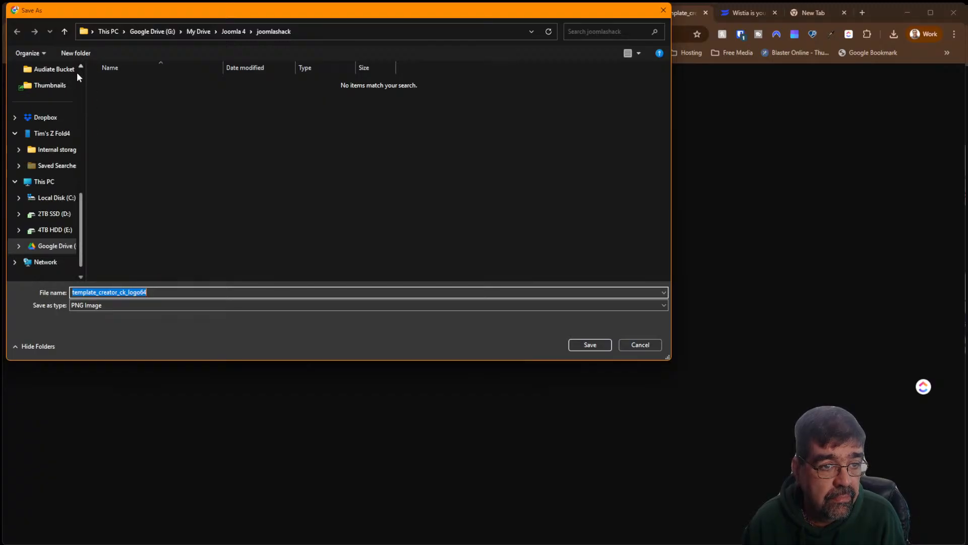
pyautogui.scroll(5, 76, 72)
pyautogui.scroll(5, 82, 72)
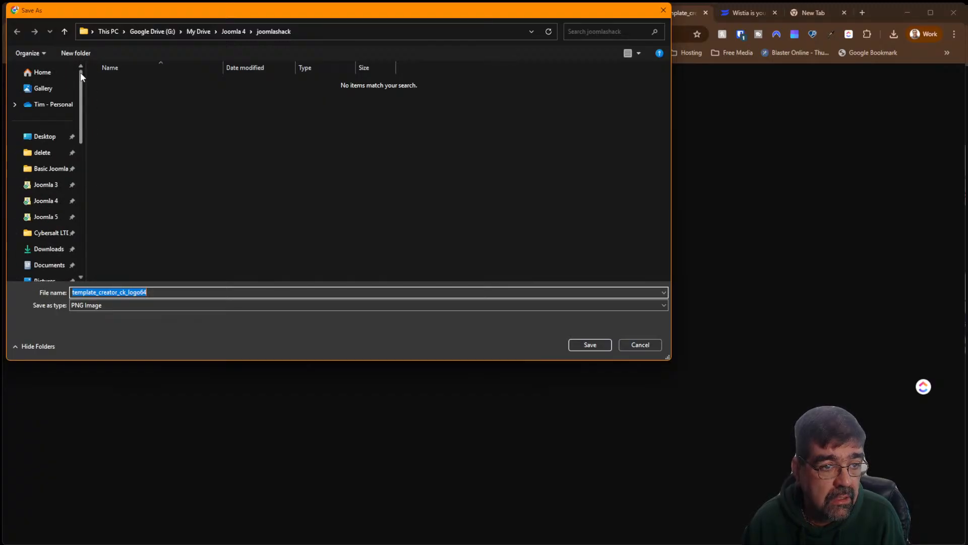
pyautogui.click(43, 152)
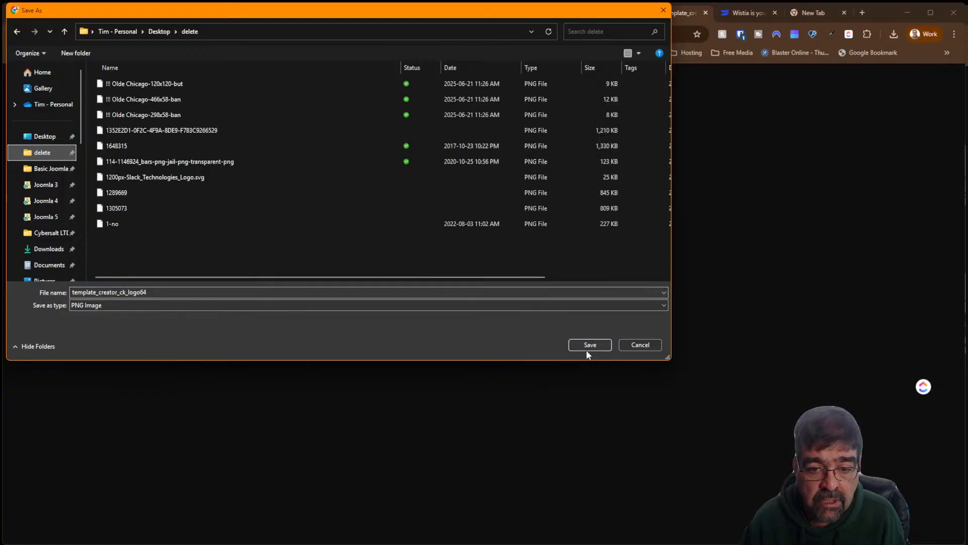
pyautogui.click(587, 348)
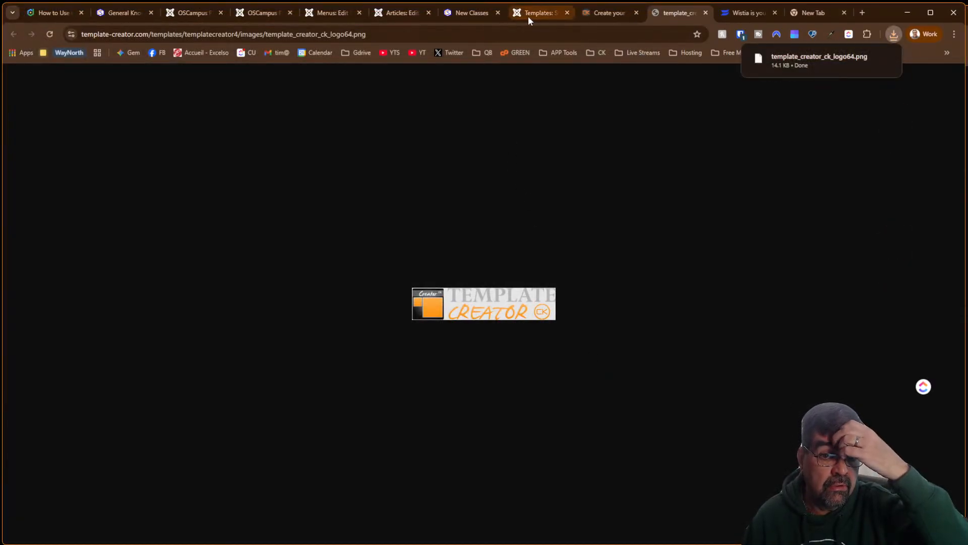
pyautogui.click(528, 15)
pyautogui.click(259, 14)
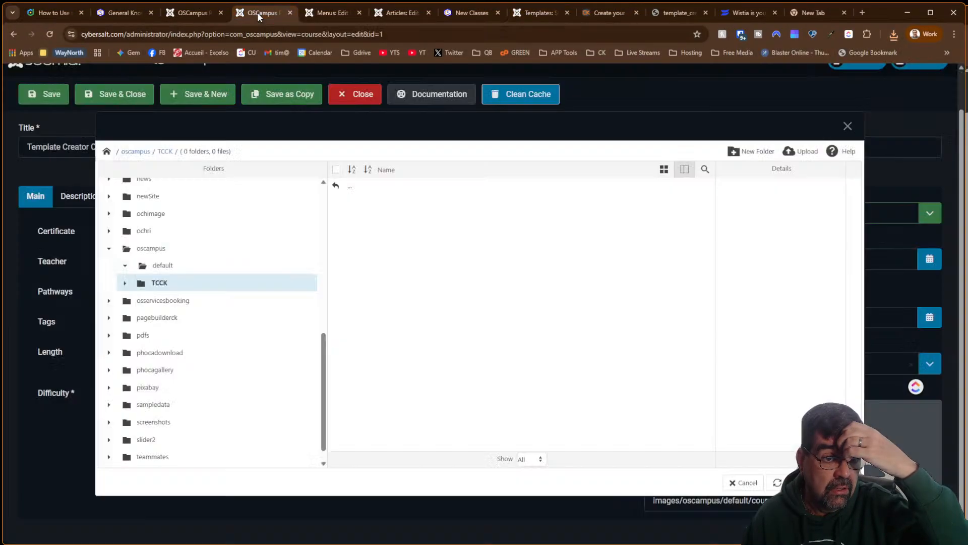
# Reopen the class Image media picker on the oscampus/TCCK folder
pyautogui.click(191, 13)
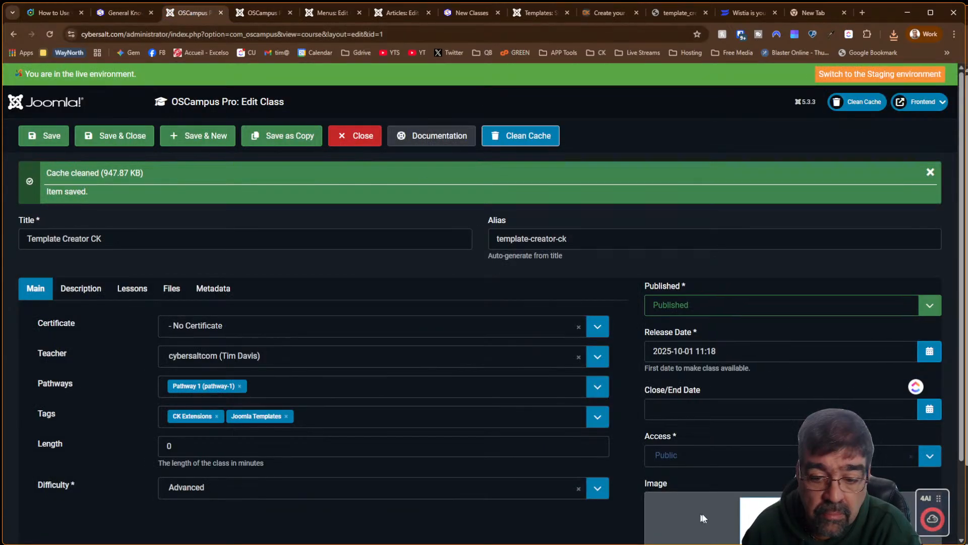
pyautogui.scroll(-1, 789, 361)
pyautogui.scroll(-2, 789, 361)
pyautogui.click(895, 500)
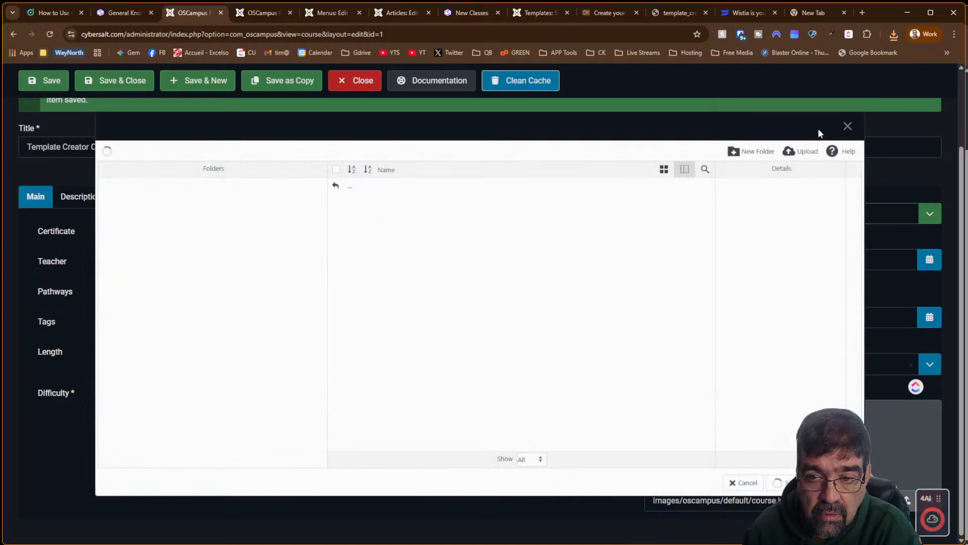
pyautogui.scroll(-4, 309, 292)
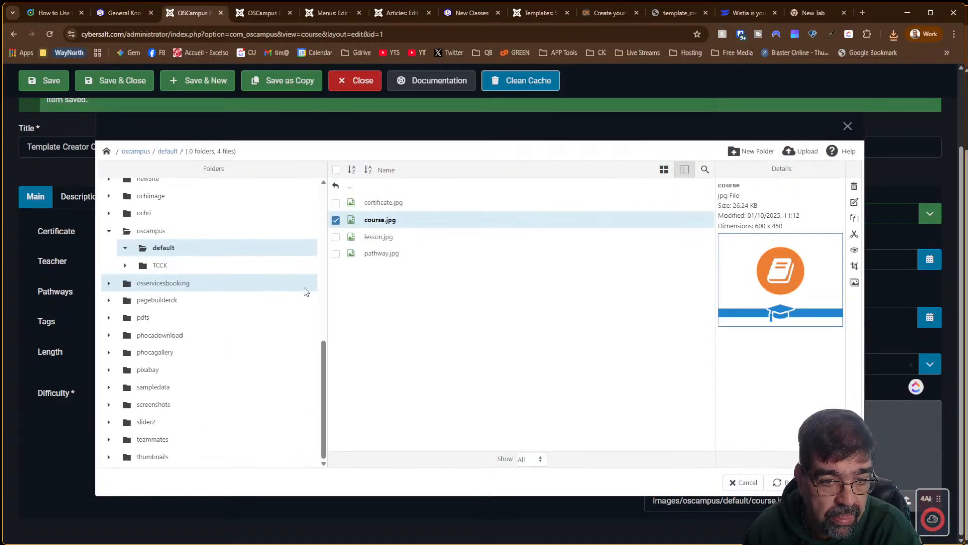
pyautogui.click(160, 265)
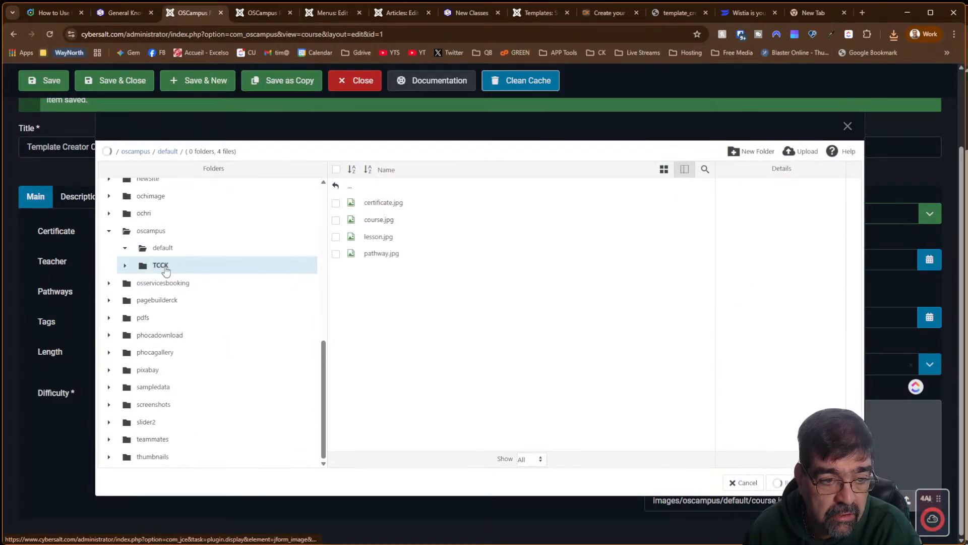
# Upload the downloaded logo into TCCK and set it as the class image
pyautogui.click(802, 155)
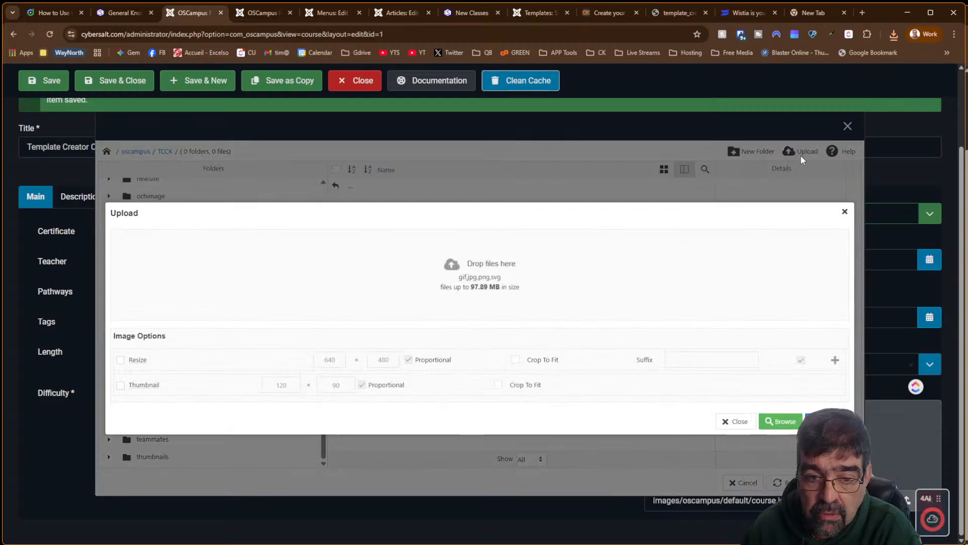
pyautogui.click(893, 35)
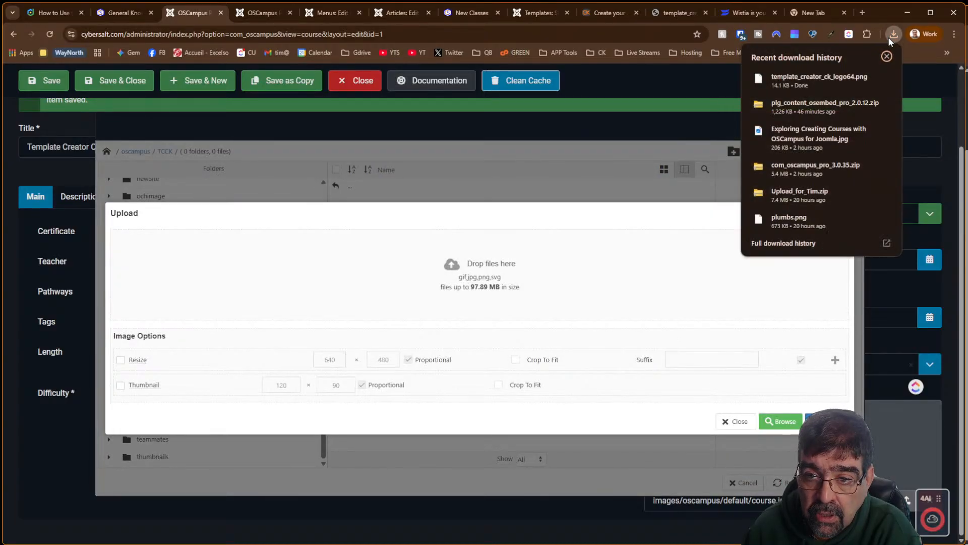
pyautogui.moveTo(801, 80); pyautogui.dragTo(426, 277)
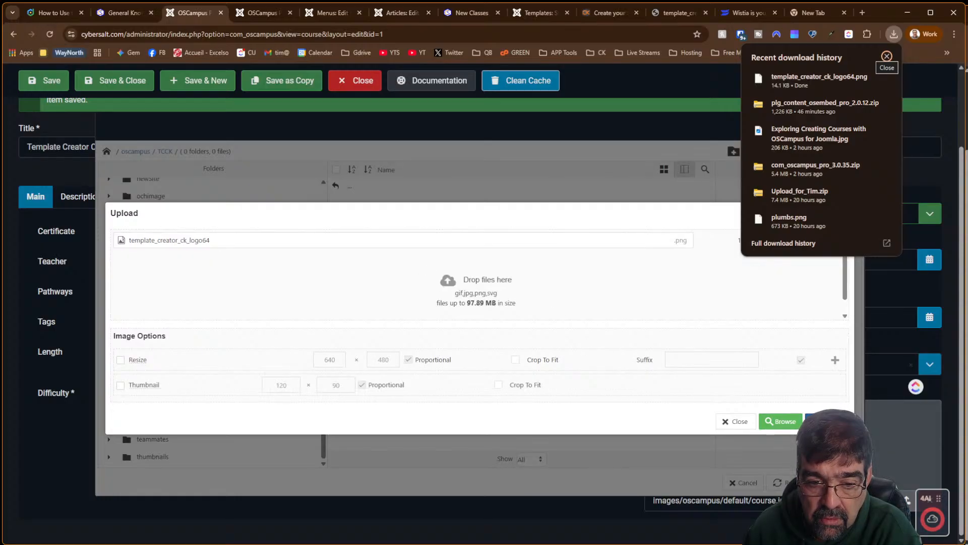
pyautogui.click(887, 56)
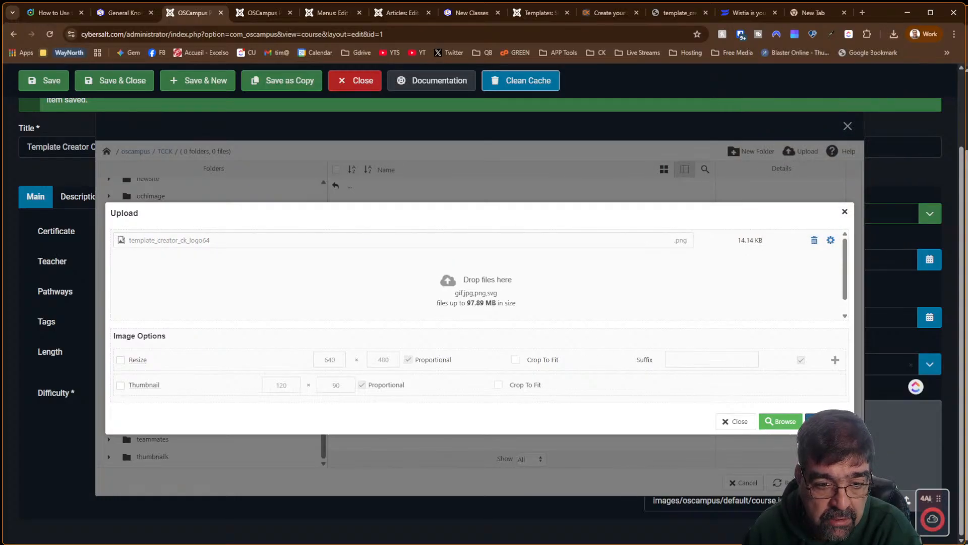
pyautogui.click(826, 421)
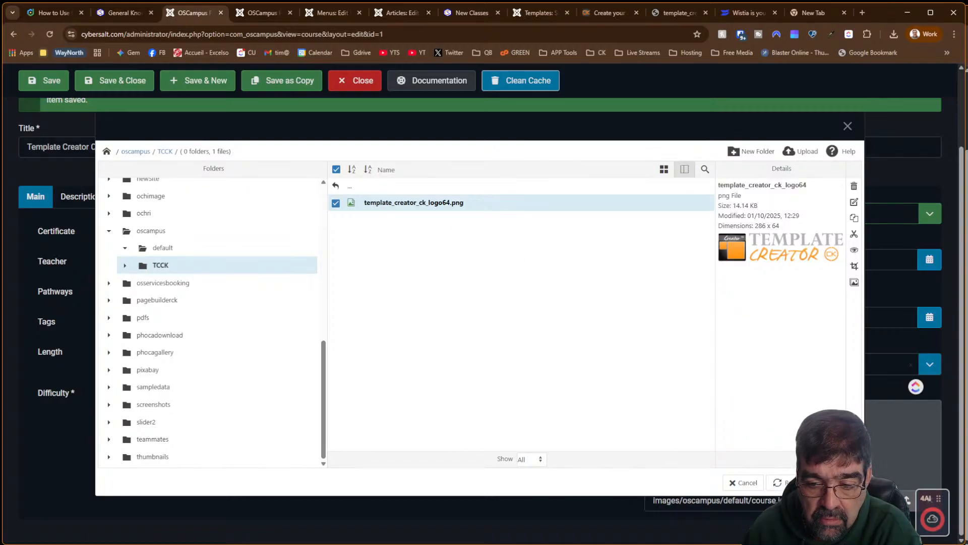
pyautogui.click(817, 483)
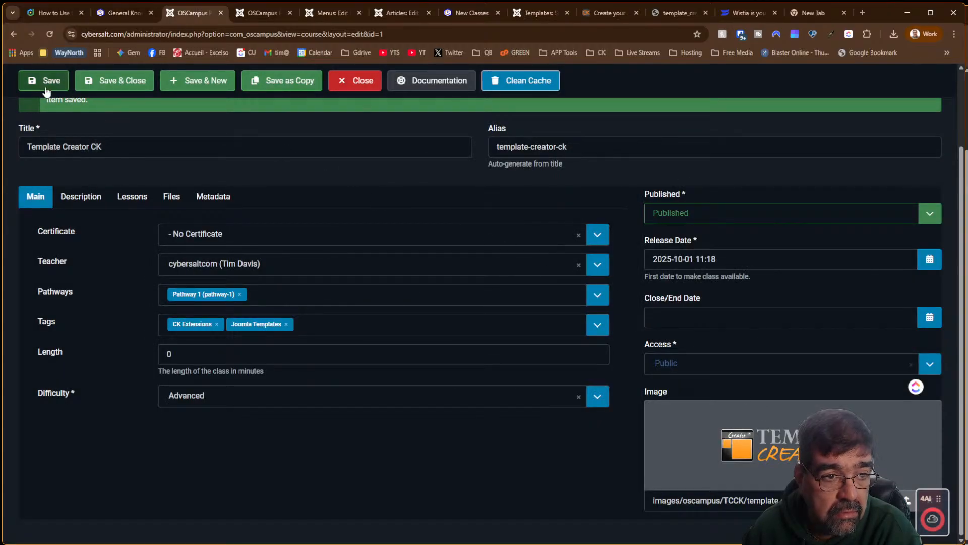
pyautogui.click(253, 14)
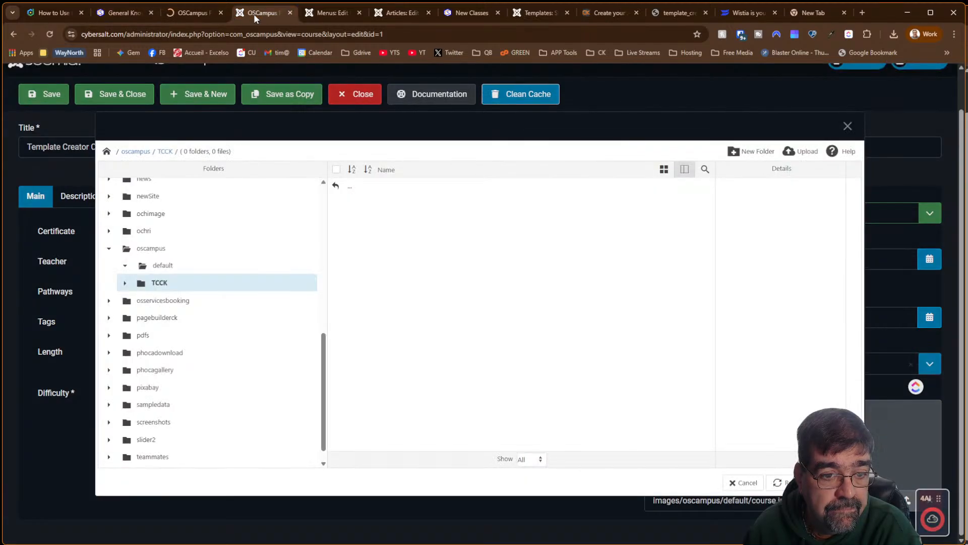
# Reload New Classes, continue into Template Creator CK, then go back to its course page
pyautogui.click(124, 14)
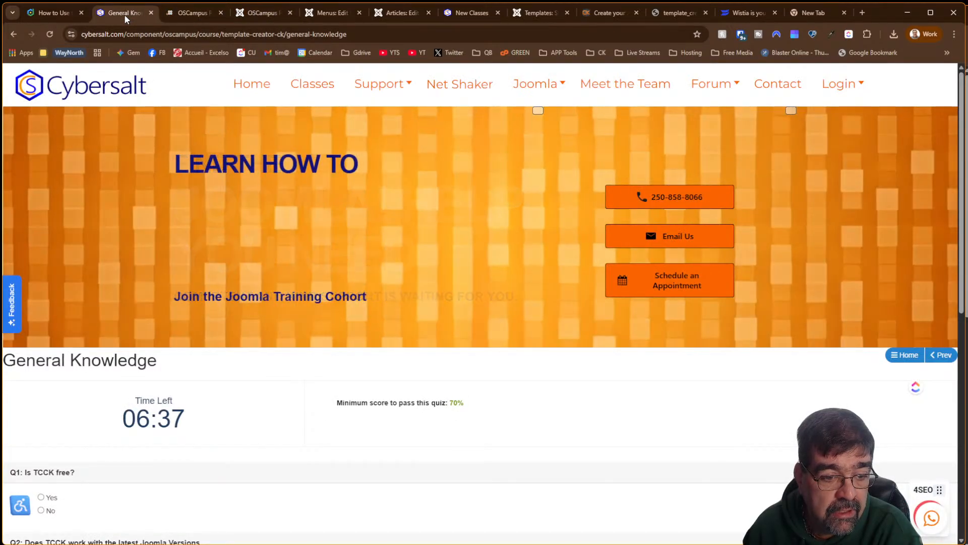
pyautogui.click(460, 14)
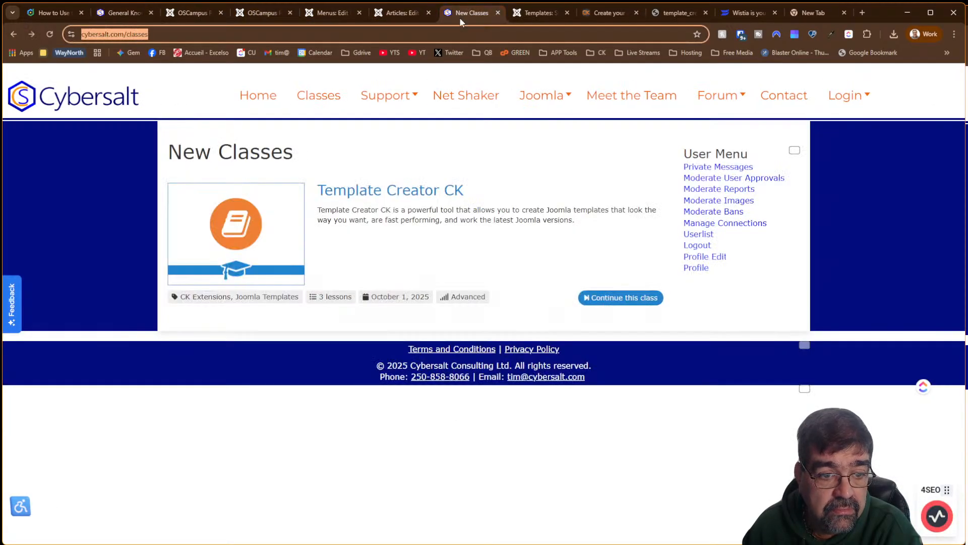
pyautogui.click(50, 34)
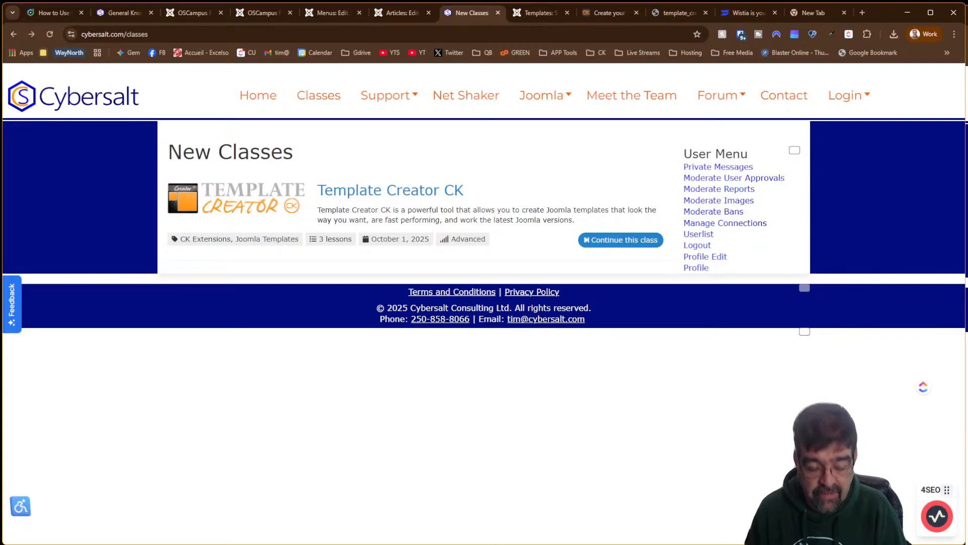
pyautogui.click(596, 238)
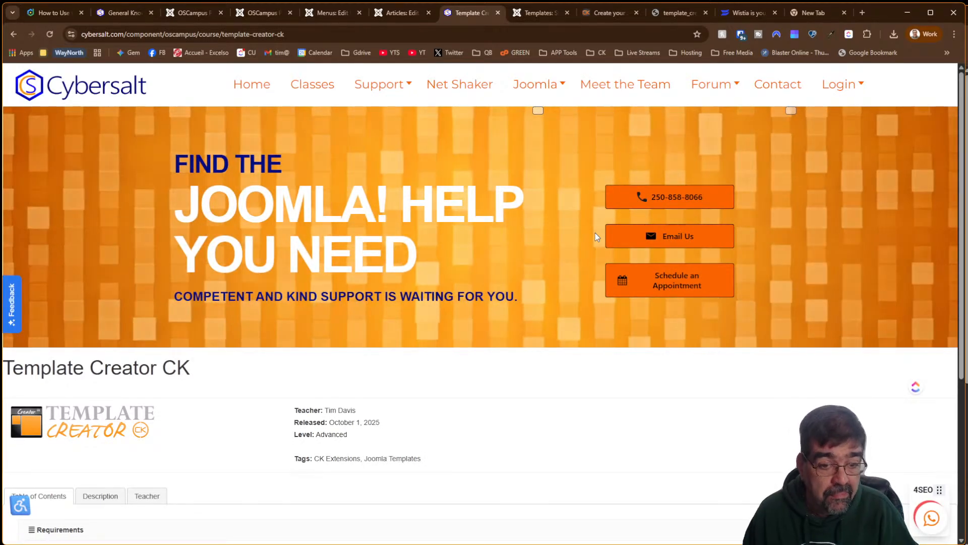
pyautogui.scroll(-5, 618, 291)
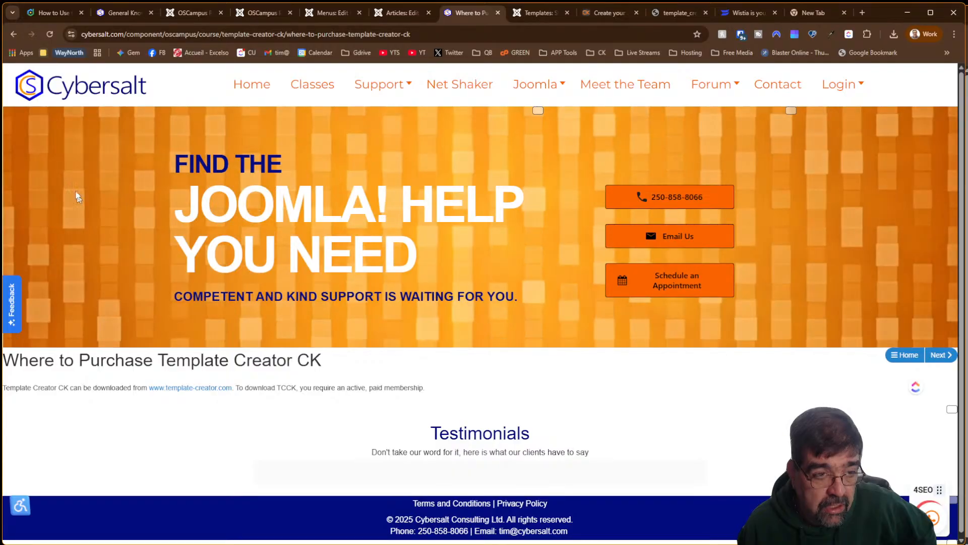
pyautogui.hotkey('alt', 'Left')
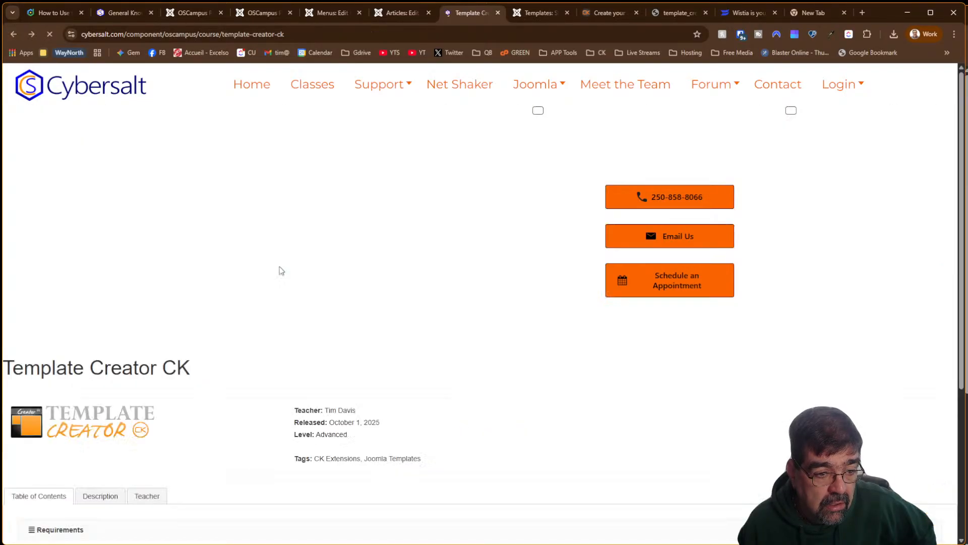
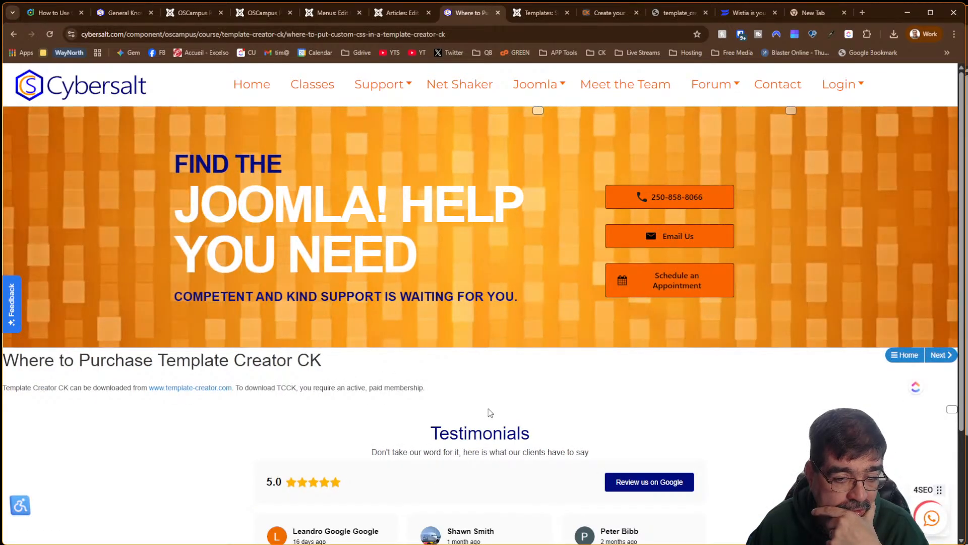
# Delete the stray 'A' and space before the Cybersalt Course Pathways module tag in the article
pyautogui.scroll(-3, 490, 413)
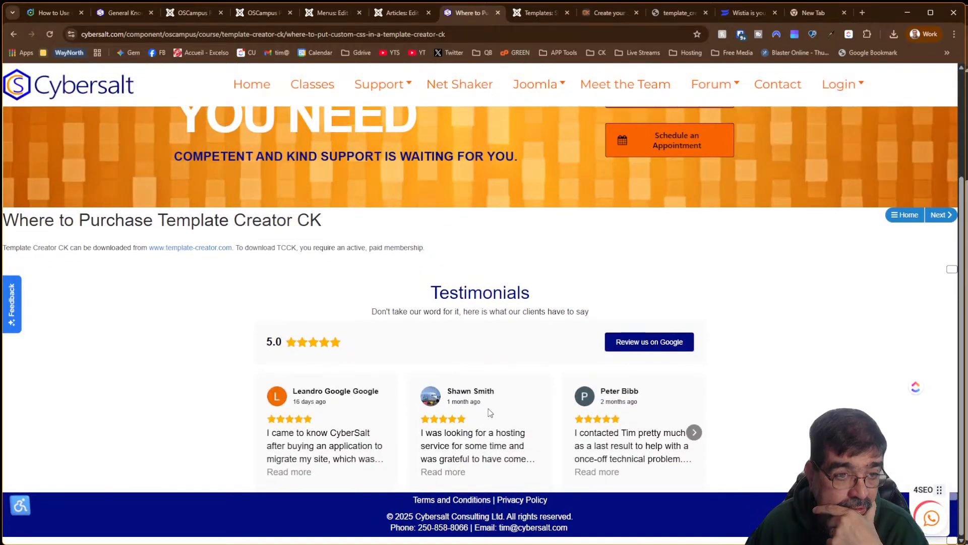
pyautogui.scroll(3, 490, 413)
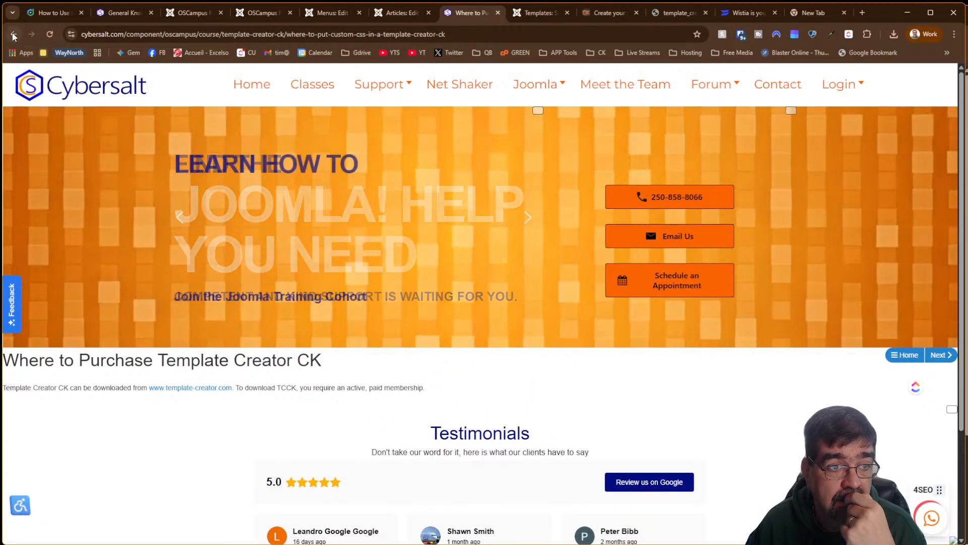
pyautogui.click(13, 34)
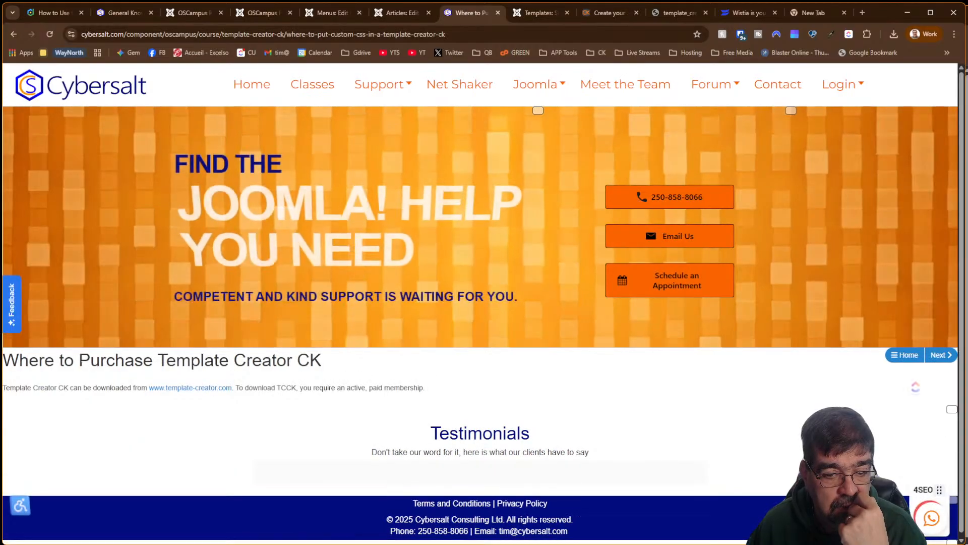
pyautogui.scroll(-2, 551, 420)
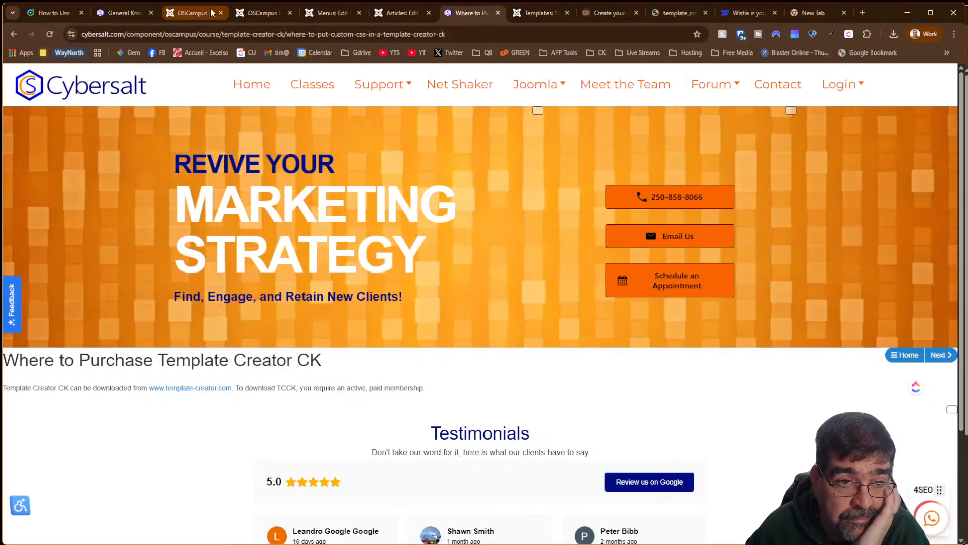
pyautogui.click(200, 13)
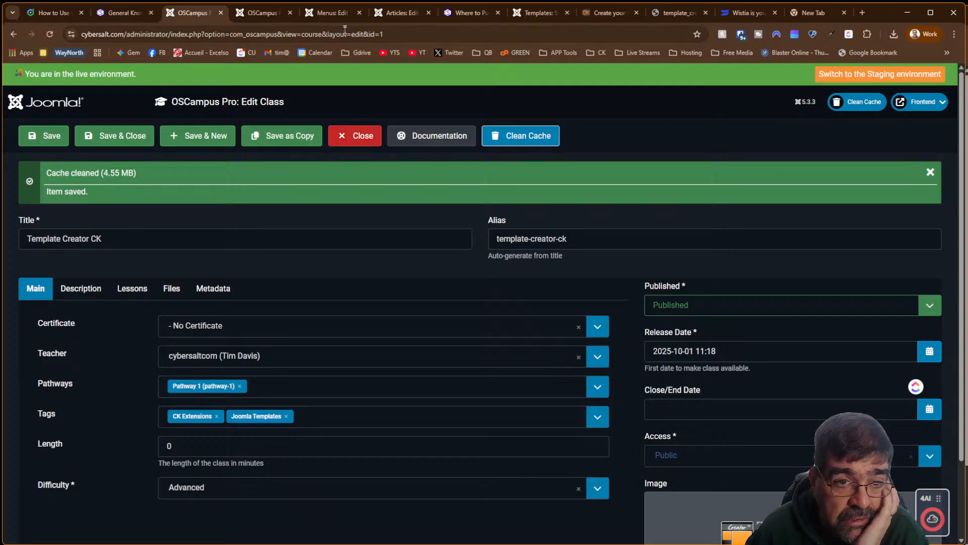
pyautogui.click(396, 13)
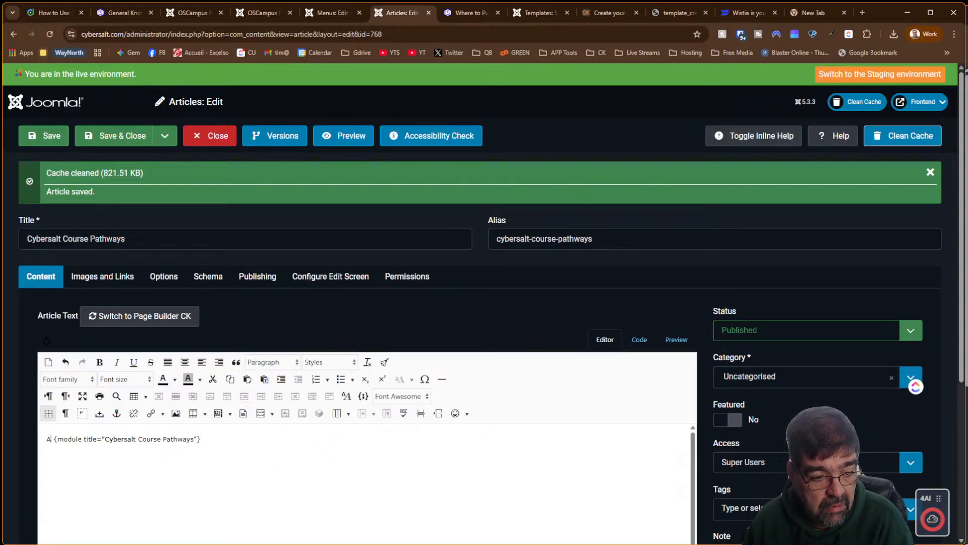
pyautogui.press('BackSpace')
pyautogui.press('Delete')
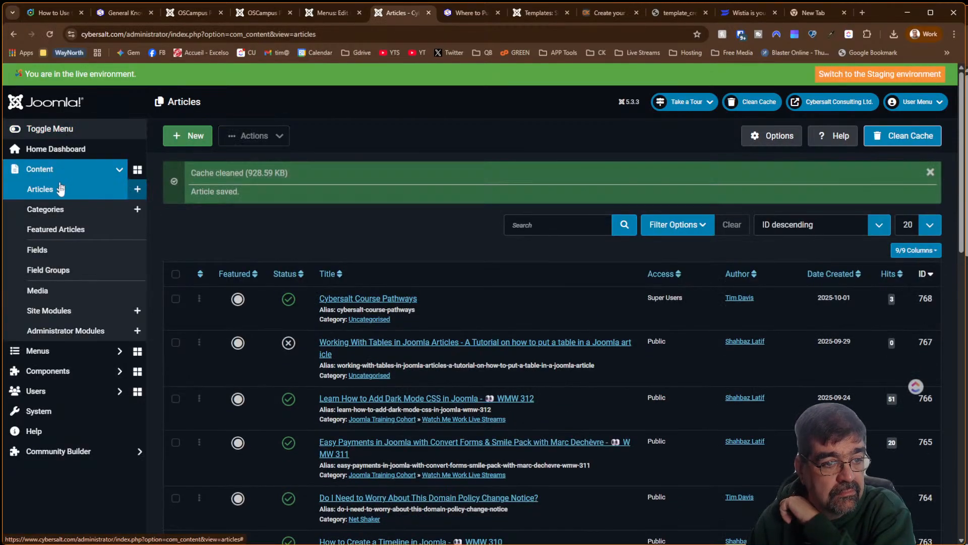
# Filter the 4SEF SEF URLs list by 'oscampus' to show the nine course URLs
pyautogui.click(88, 371)
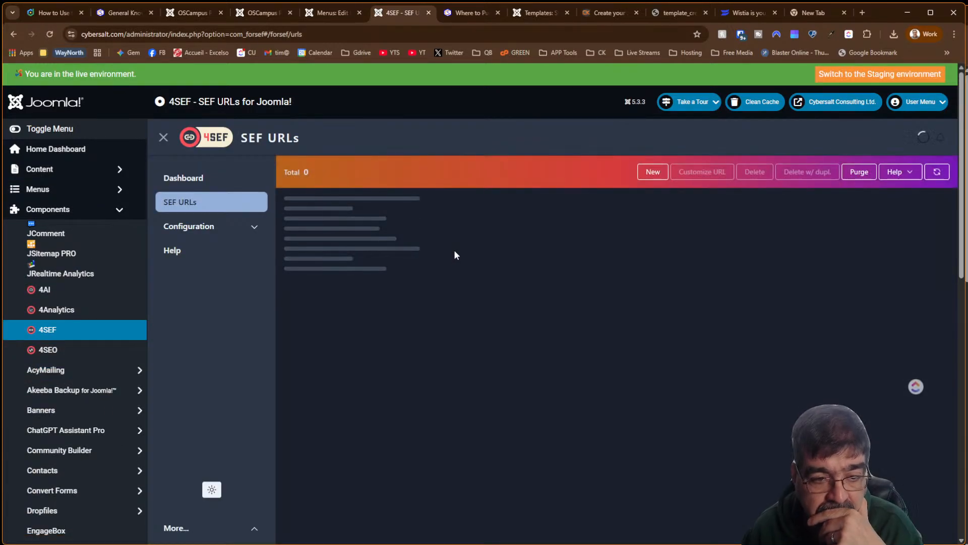
pyautogui.scroll(-1, 453, 267)
pyautogui.scroll(-5, 451, 265)
pyautogui.scroll(4, 386, 234)
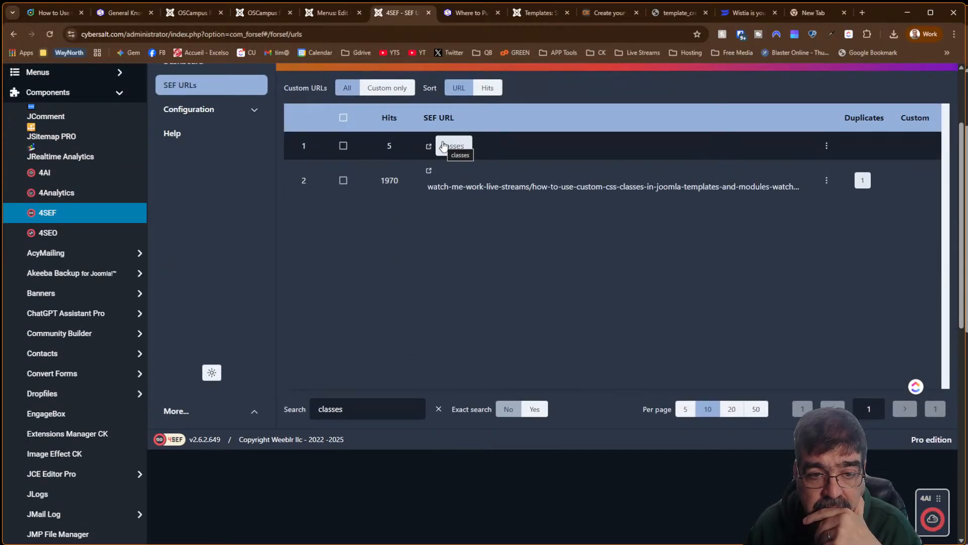
pyautogui.click(258, 13)
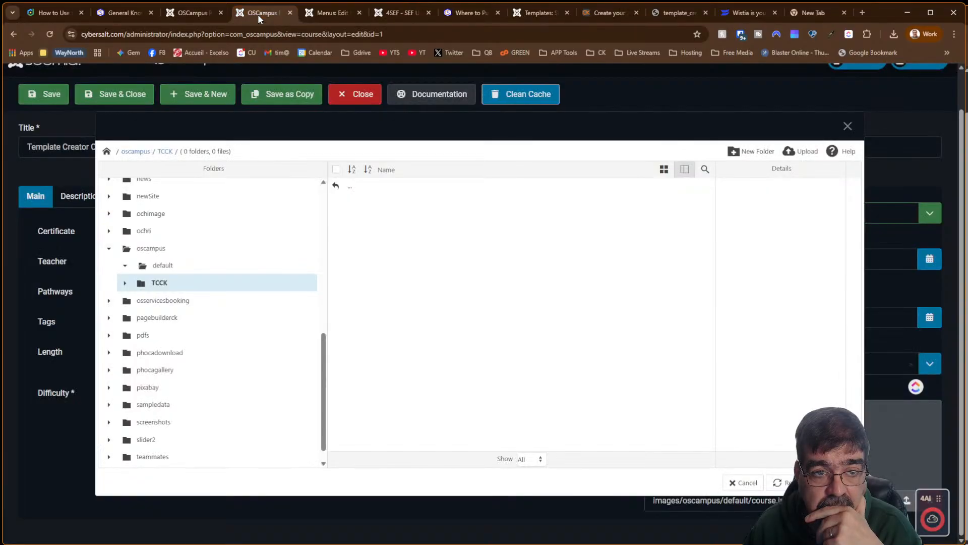
pyautogui.click(459, 14)
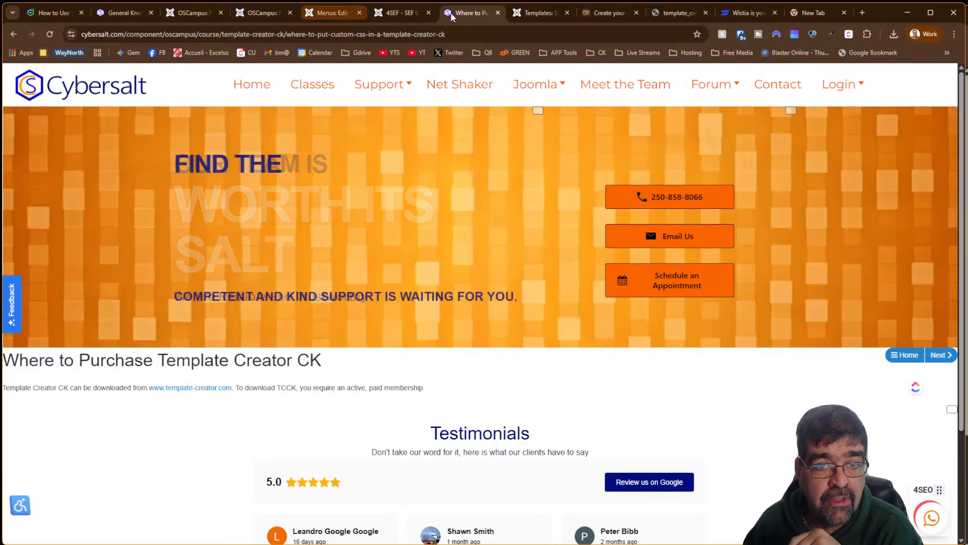
pyautogui.click(398, 15)
pyautogui.moveTo(372, 411); pyautogui.dragTo(235, 388)
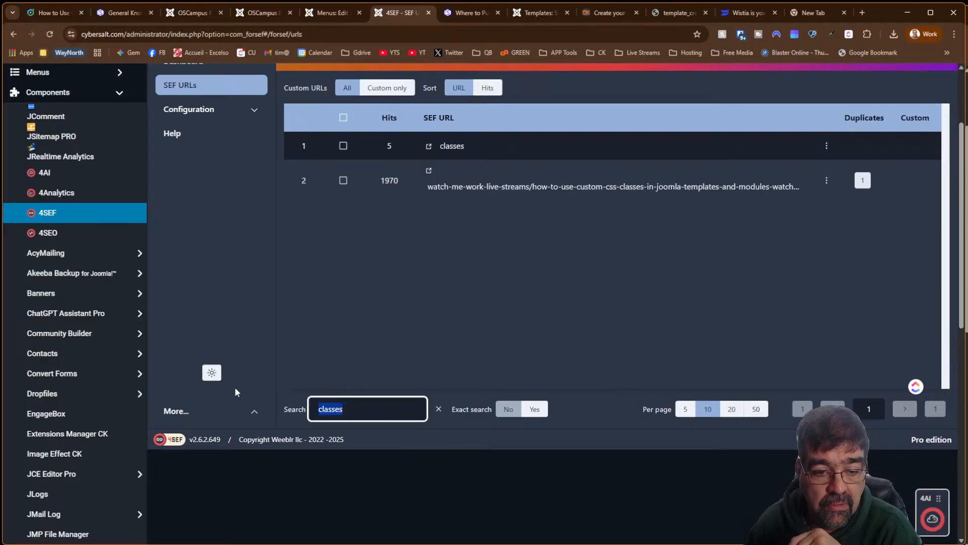
pyautogui.write('ampus')
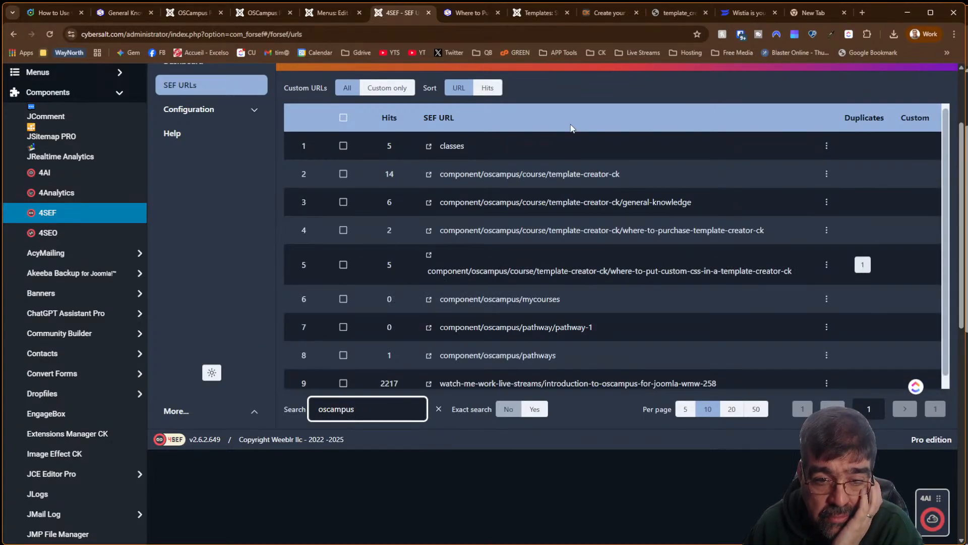
pyautogui.scroll(3, 586, 121)
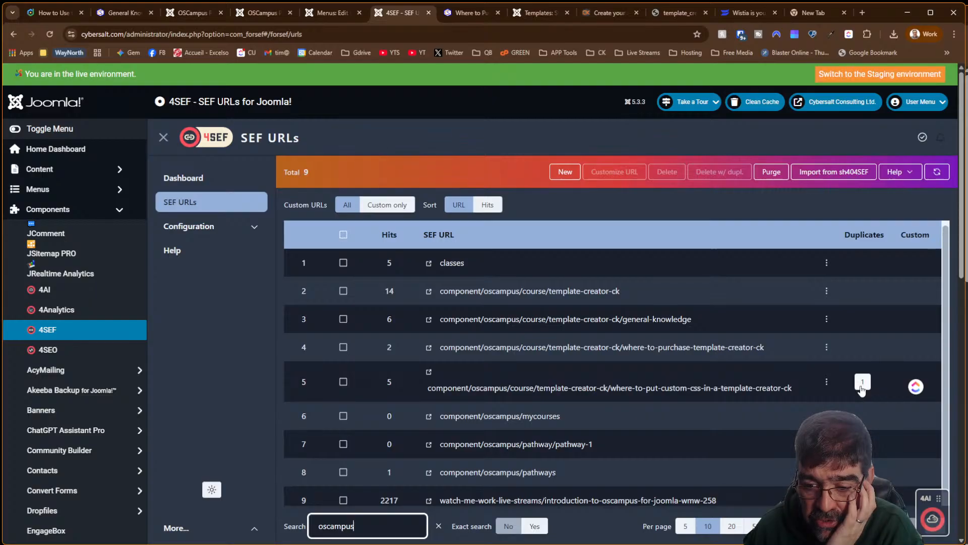
# Make the lid=1 lesson link the main URL among the custom-CSS lesson address's duplicates
pyautogui.click(863, 382)
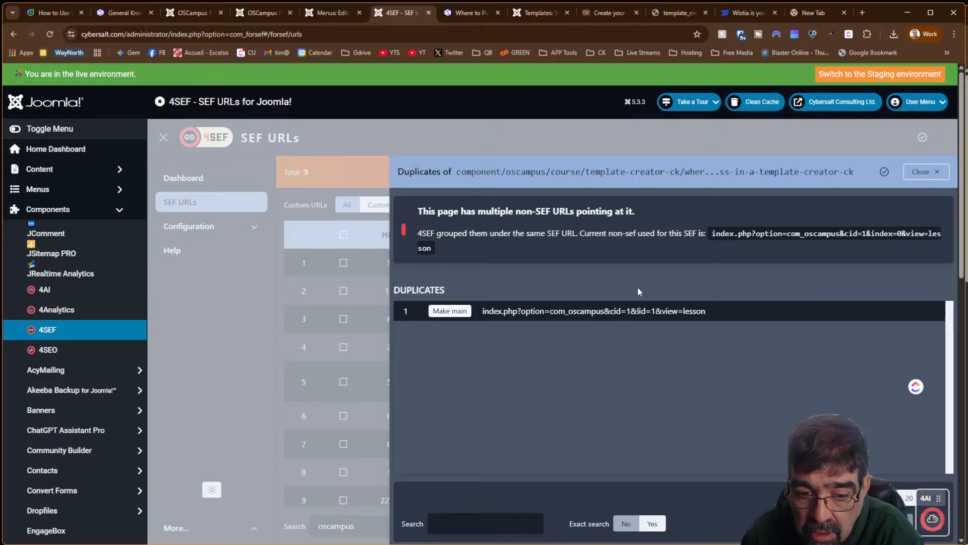
pyautogui.click(923, 172)
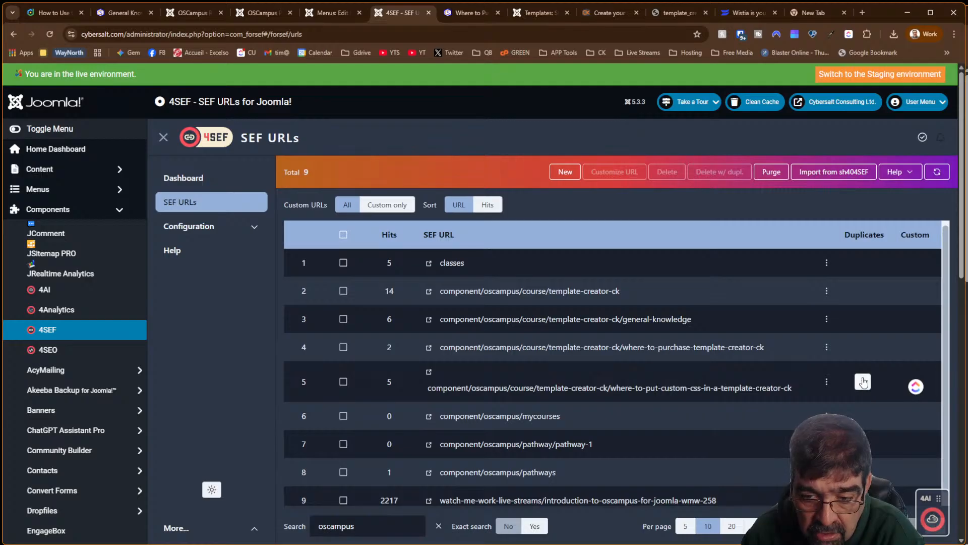
pyautogui.click(863, 382)
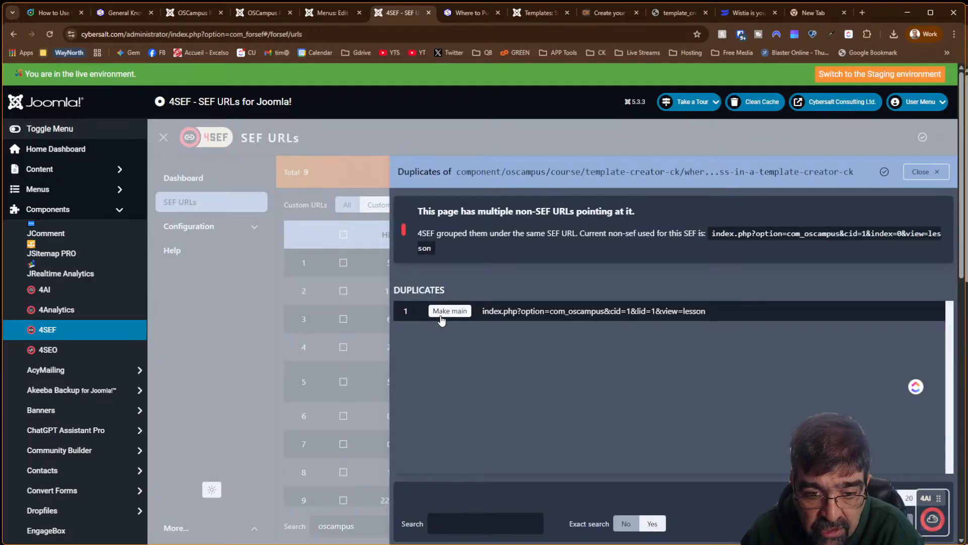
pyautogui.click(449, 311)
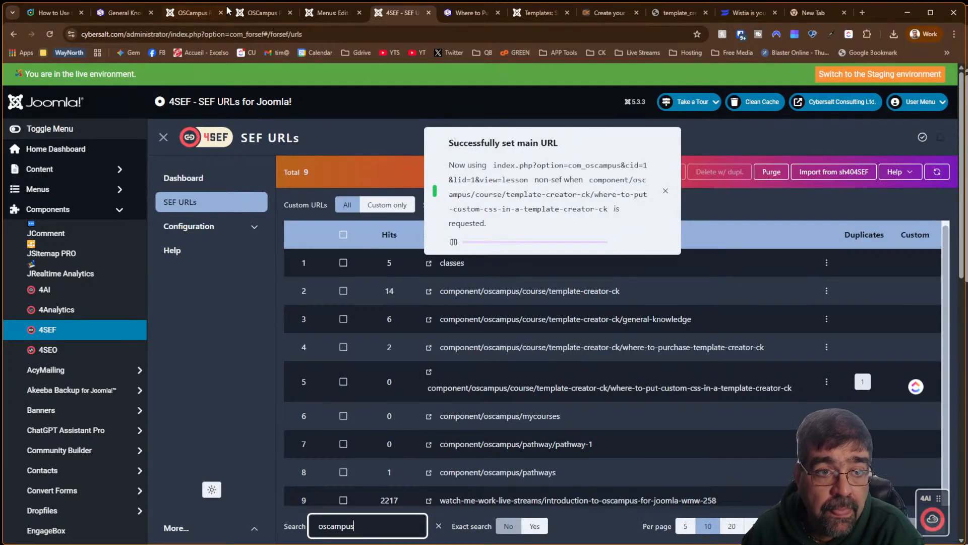
pyautogui.click(469, 13)
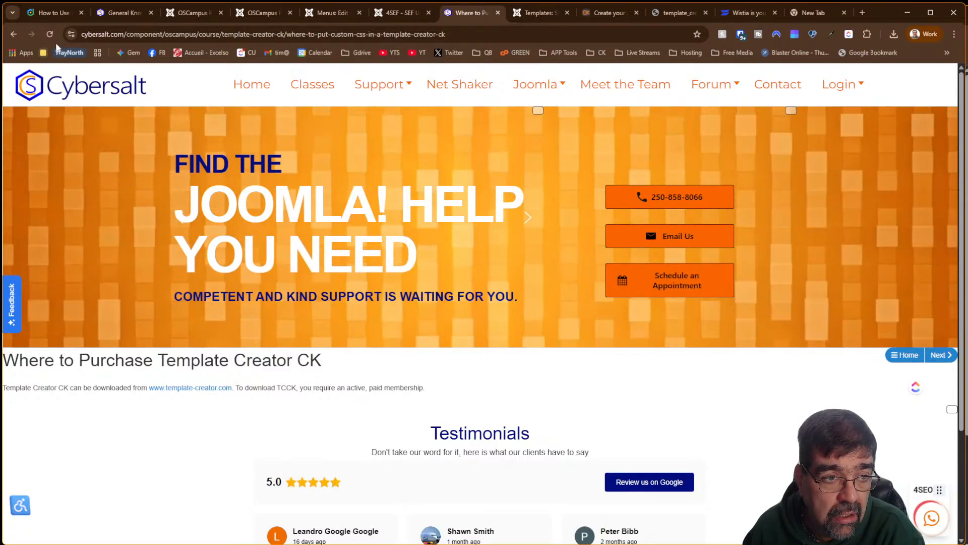
# Reload the lesson page and confirm the 'Where to Put Non-Template Based CSS' title and video appear
pyautogui.click(50, 35)
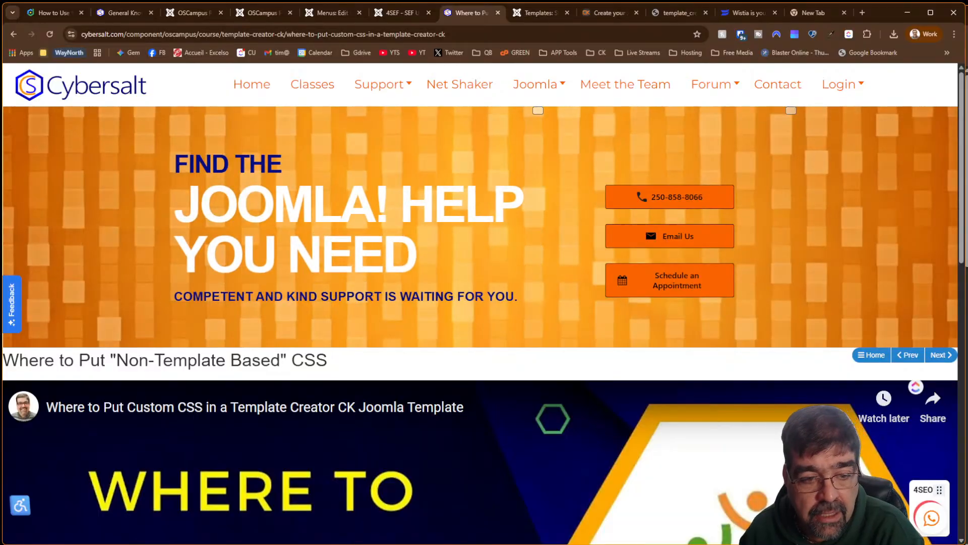
pyautogui.scroll(-2, 497, 199)
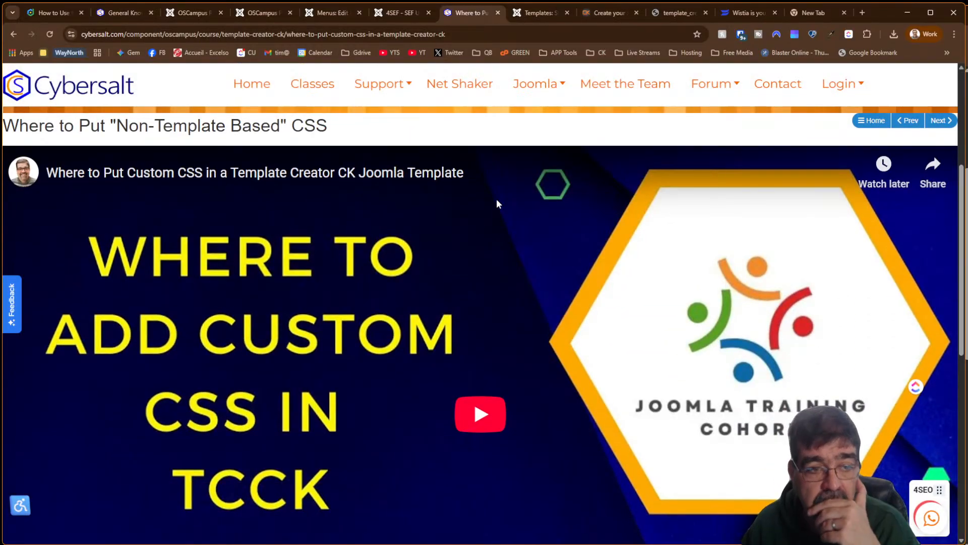
pyautogui.scroll(-8, 488, 211)
pyautogui.scroll(4, 488, 211)
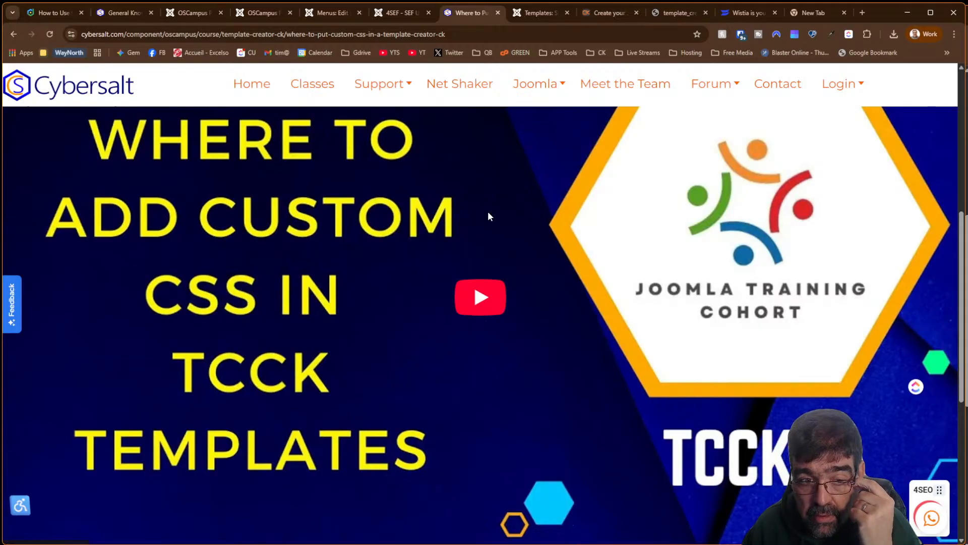
pyautogui.scroll(2, 488, 216)
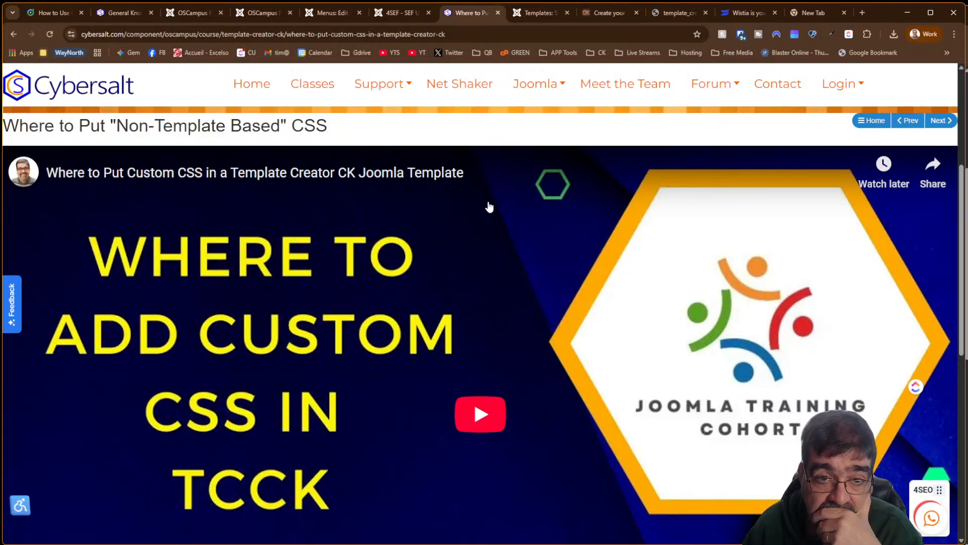
pyautogui.moveTo(403, 17)
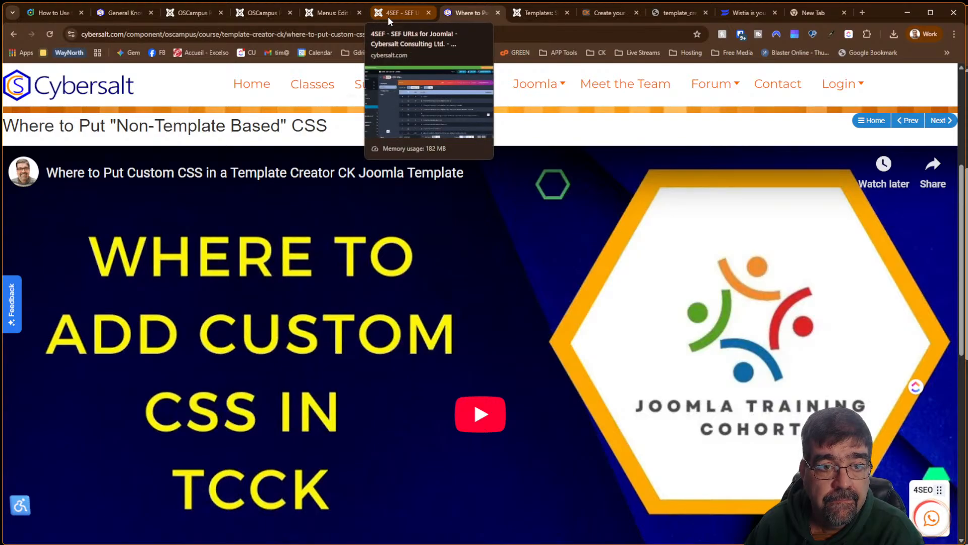
# Close the Template Creator CK class editor, then go to Components > OSCampus Pro > Lessons
pyautogui.click(246, 13)
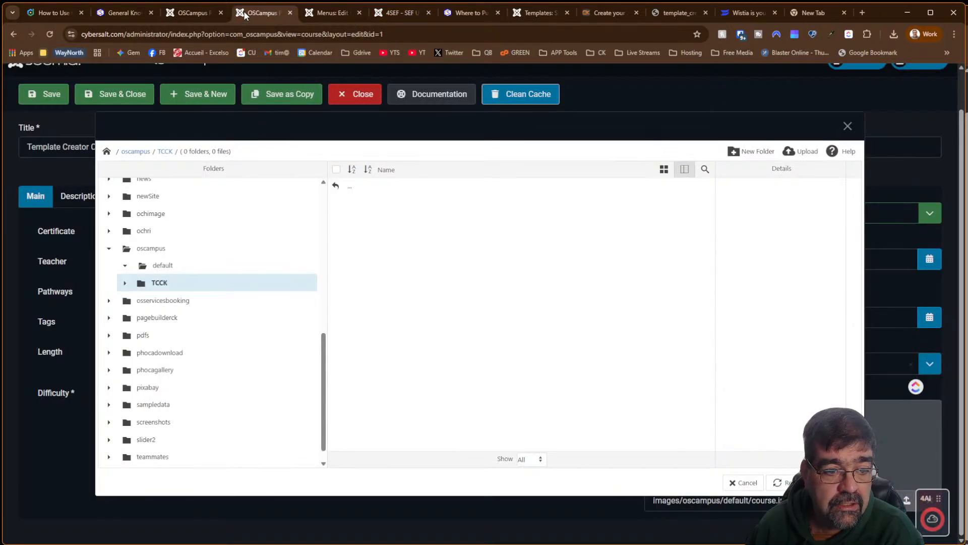
pyautogui.click(193, 14)
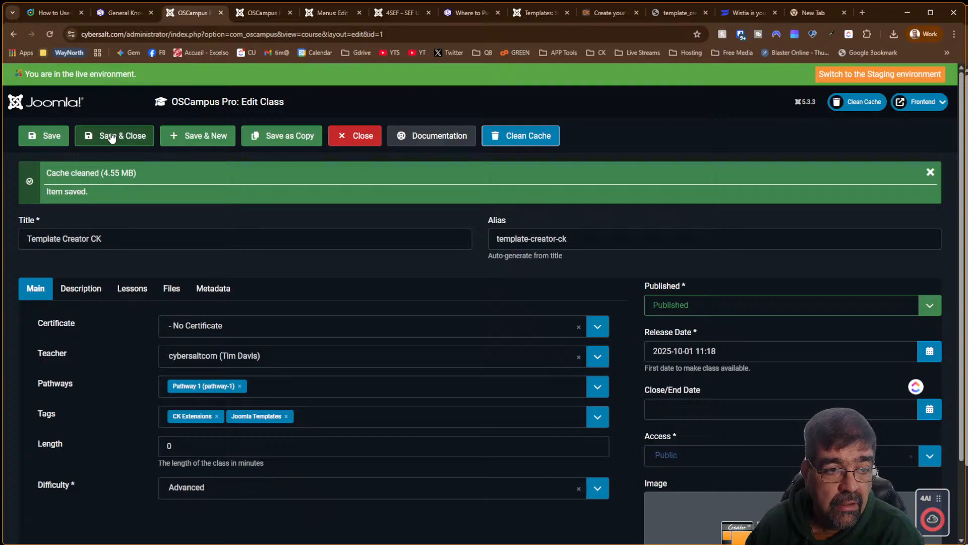
pyautogui.click(370, 144)
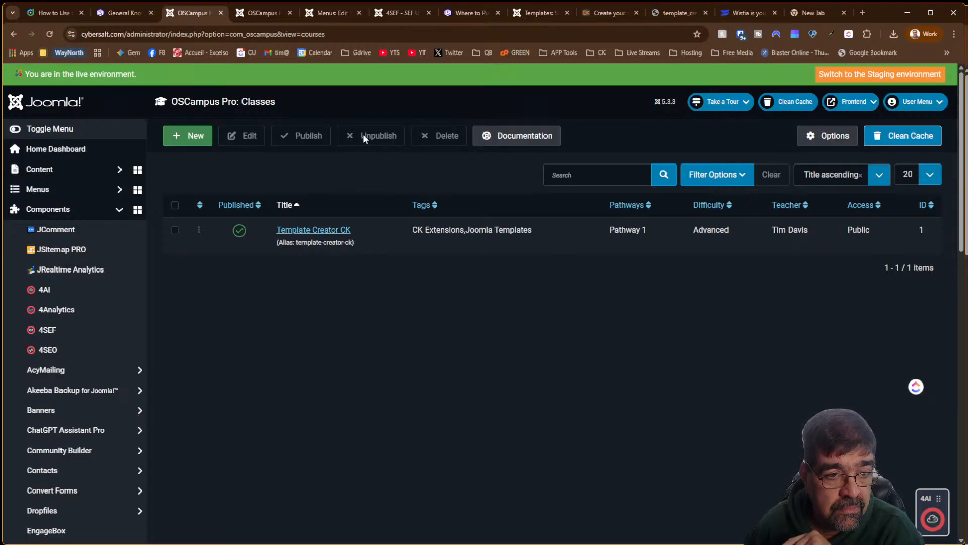
pyautogui.scroll(-5, 87, 257)
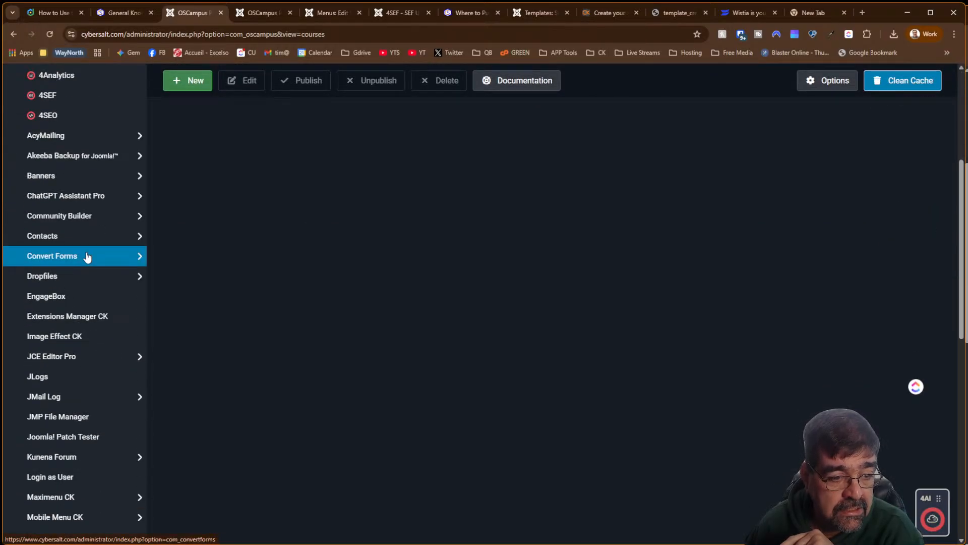
pyautogui.scroll(5, 87, 256)
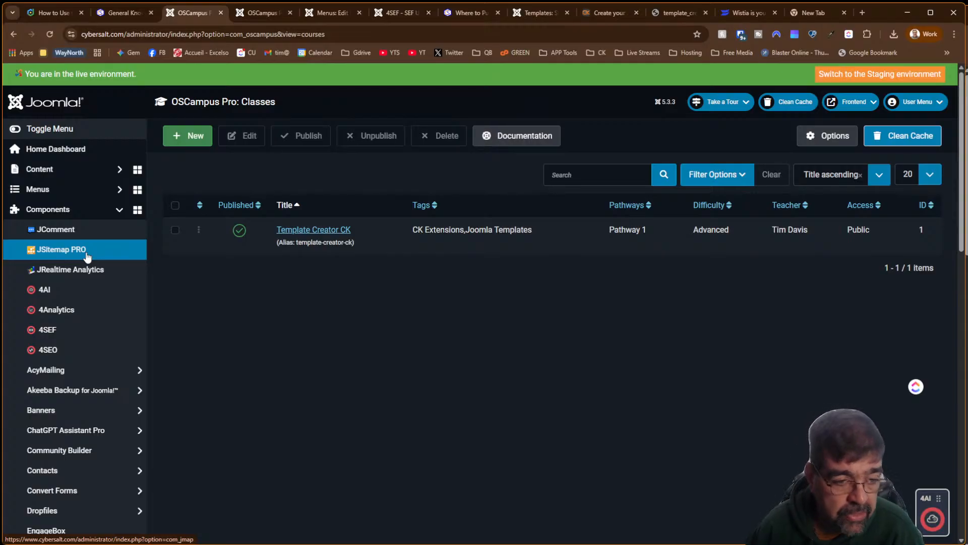
pyautogui.scroll(-7, 87, 257)
pyautogui.scroll(-2, 83, 267)
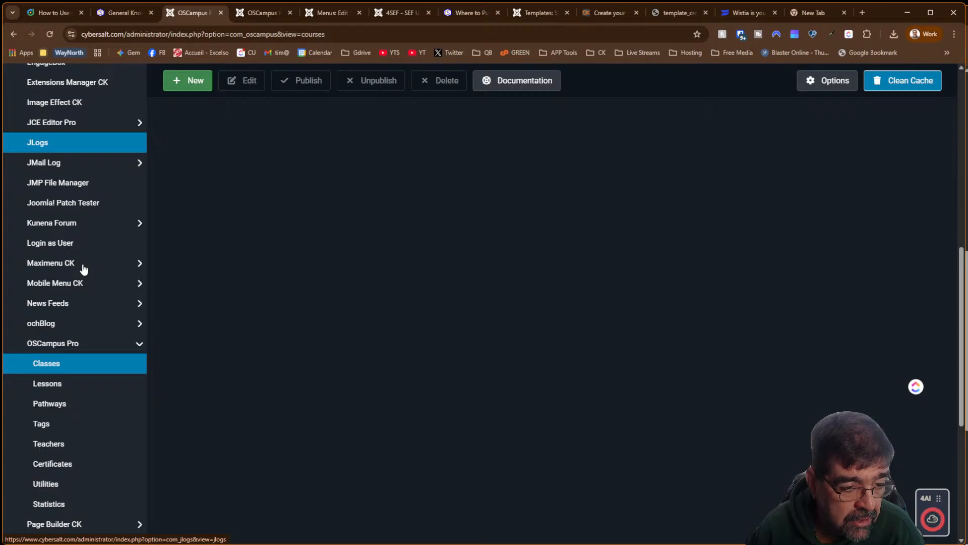
pyautogui.click(68, 384)
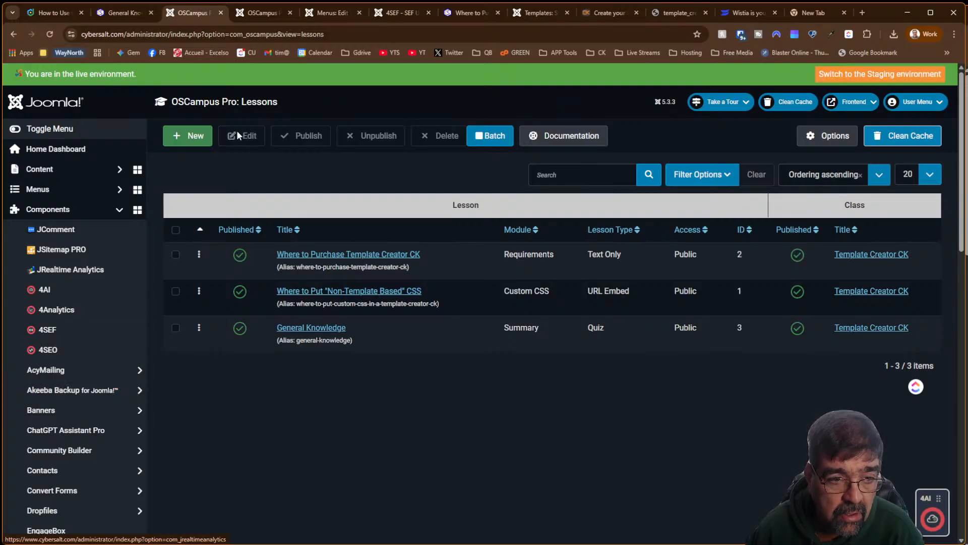
# Start a new Text Only lesson in module 'Custom CSS' titled 'Important Clarification'
pyautogui.click(175, 145)
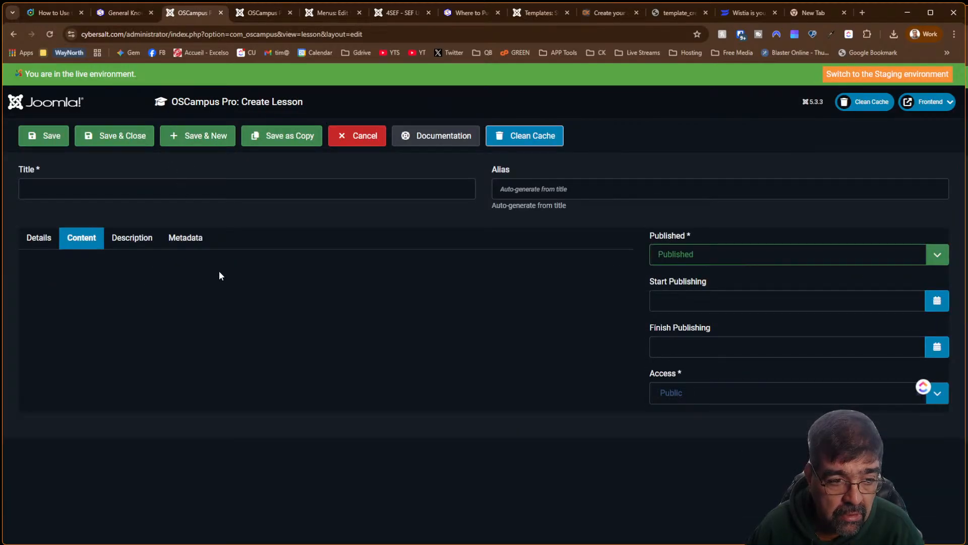
pyautogui.click(48, 243)
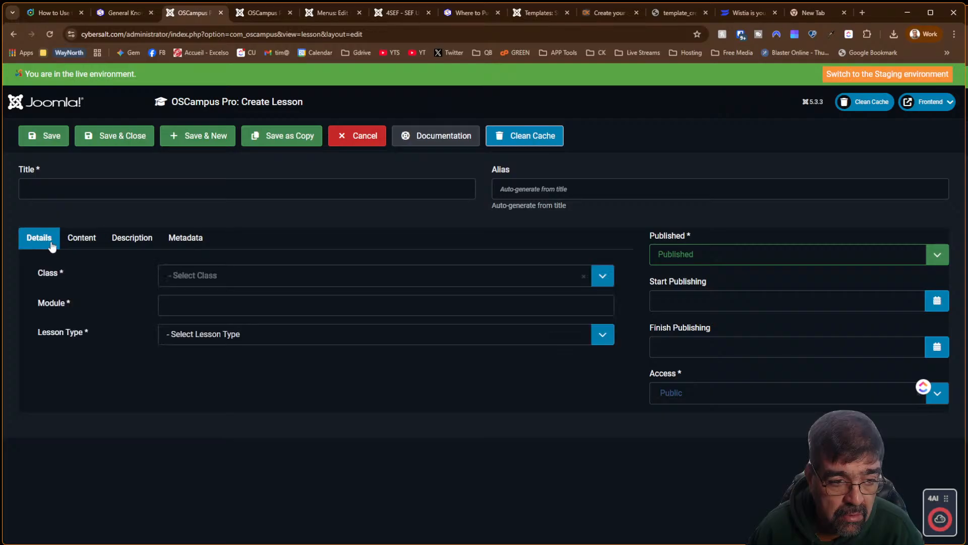
pyautogui.click(206, 303)
pyautogui.write('Cu')
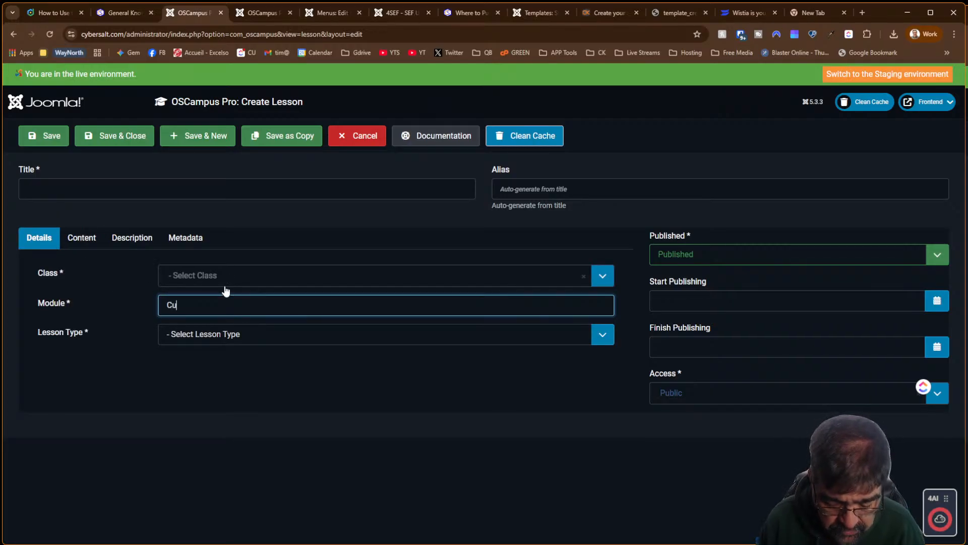
pyautogui.write('stom CSS')
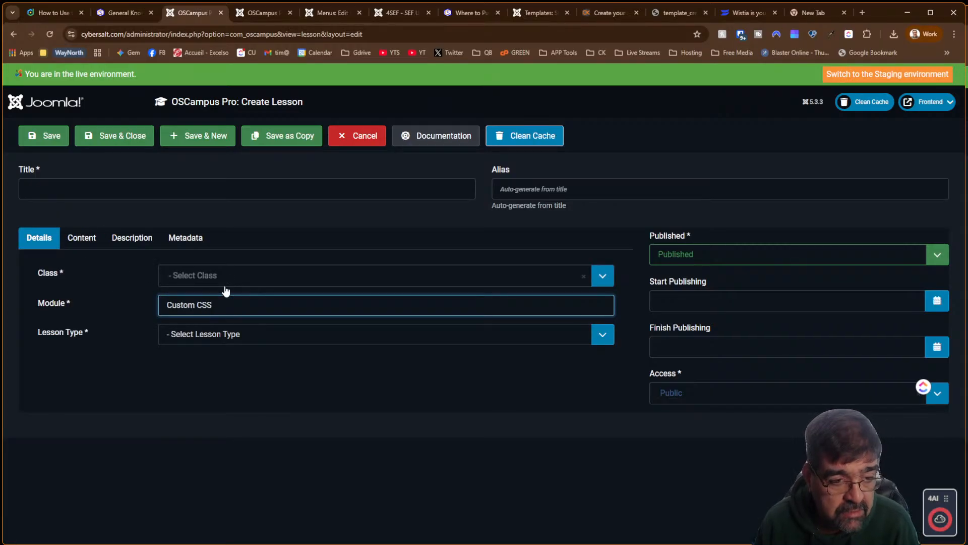
pyautogui.click(224, 334)
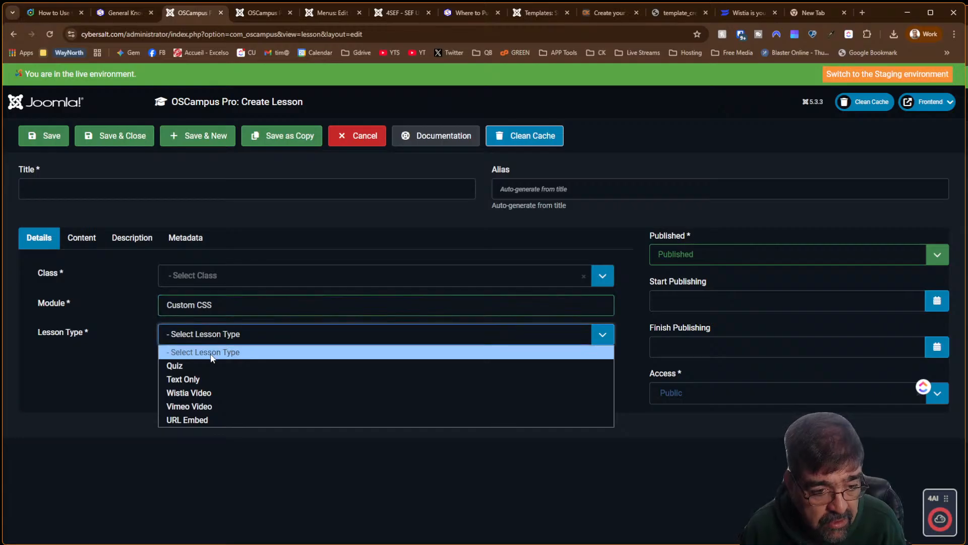
pyautogui.click(210, 379)
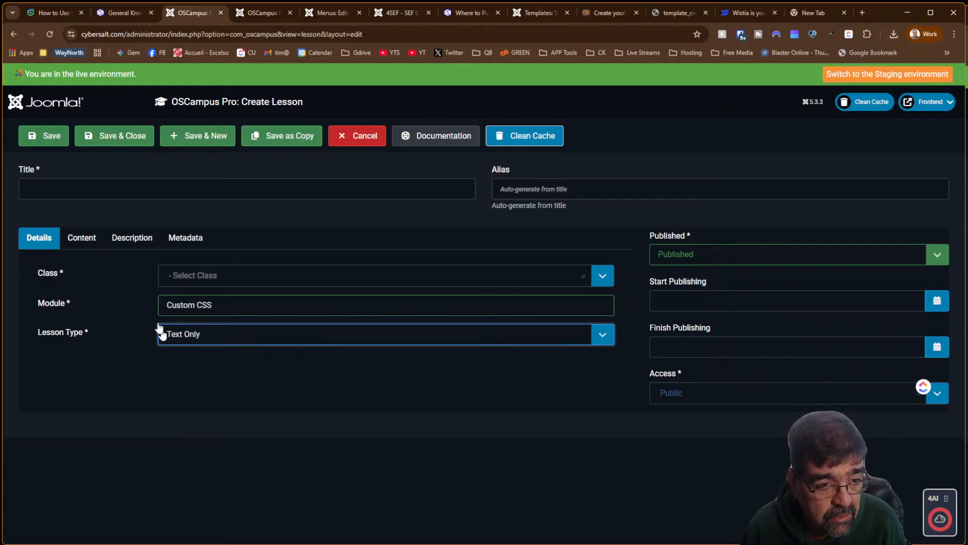
pyautogui.click(99, 184)
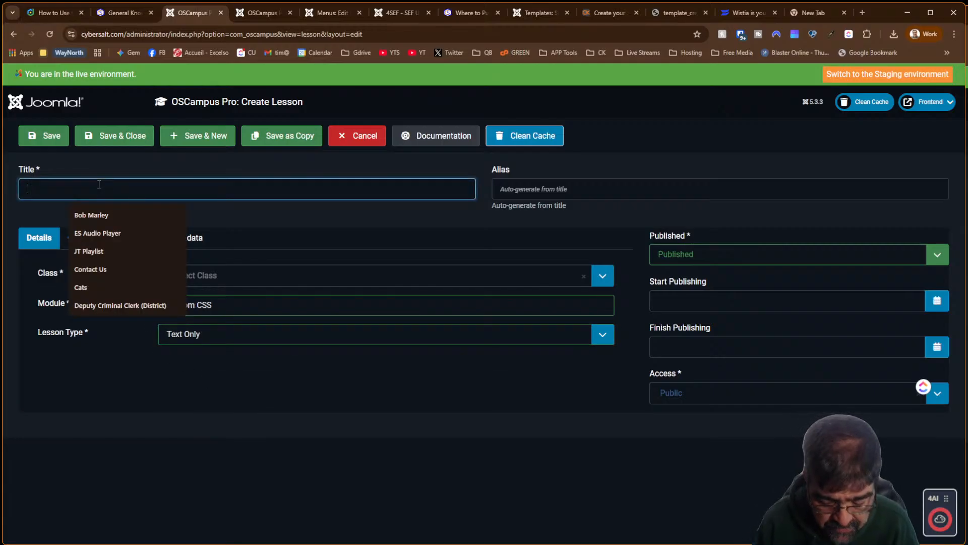
pyautogui.write('Impro')
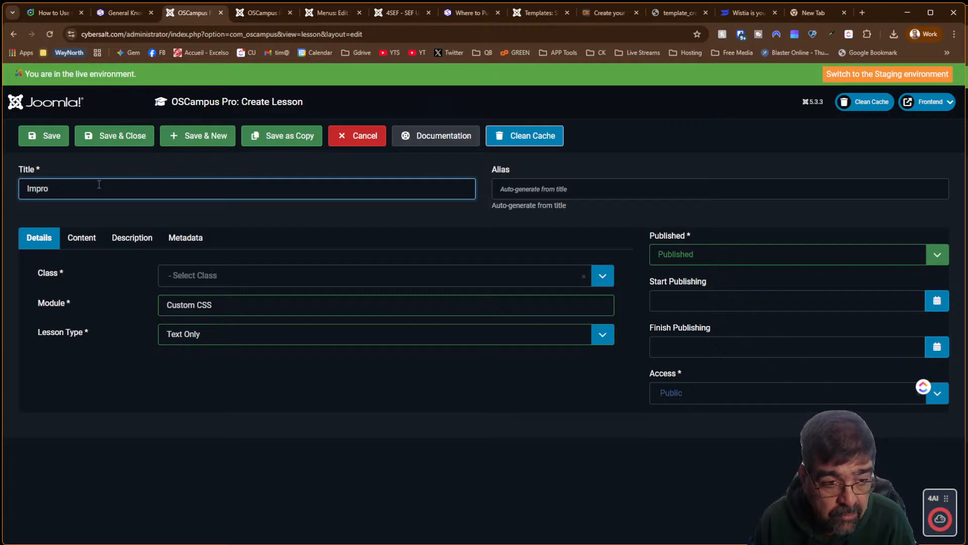
pyautogui.press('BackSpace')
pyautogui.press('BackSpace')
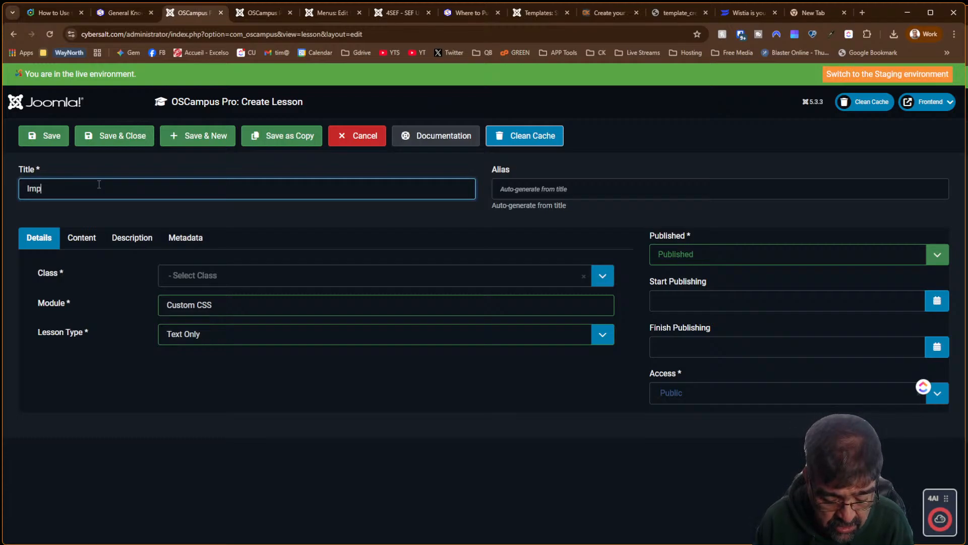
pyautogui.write('ortant Clarif')
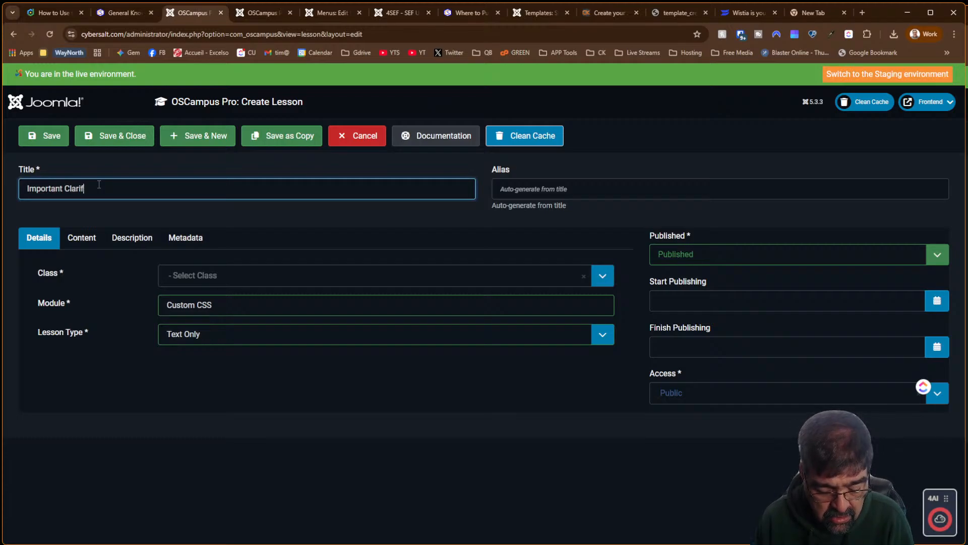
pyautogui.write('i')
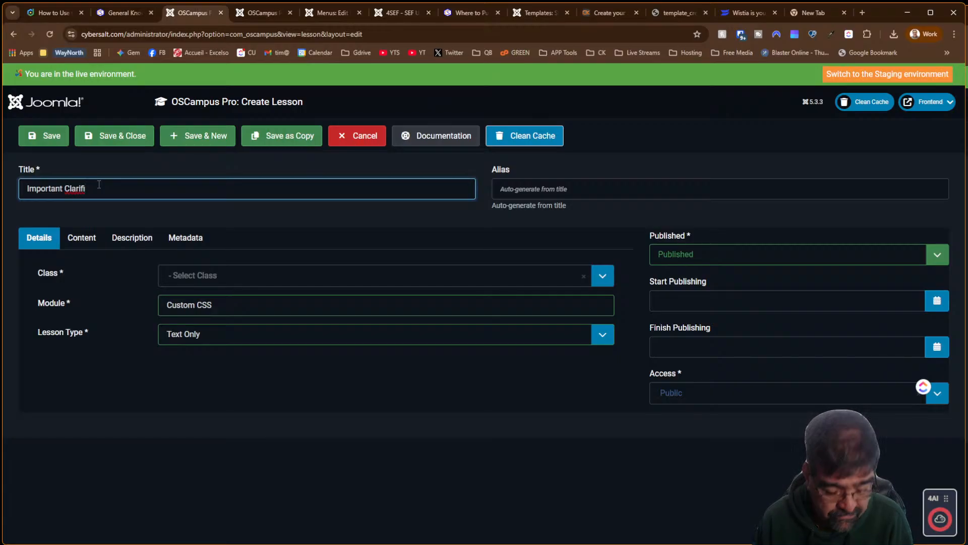
pyautogui.write('ncation!')
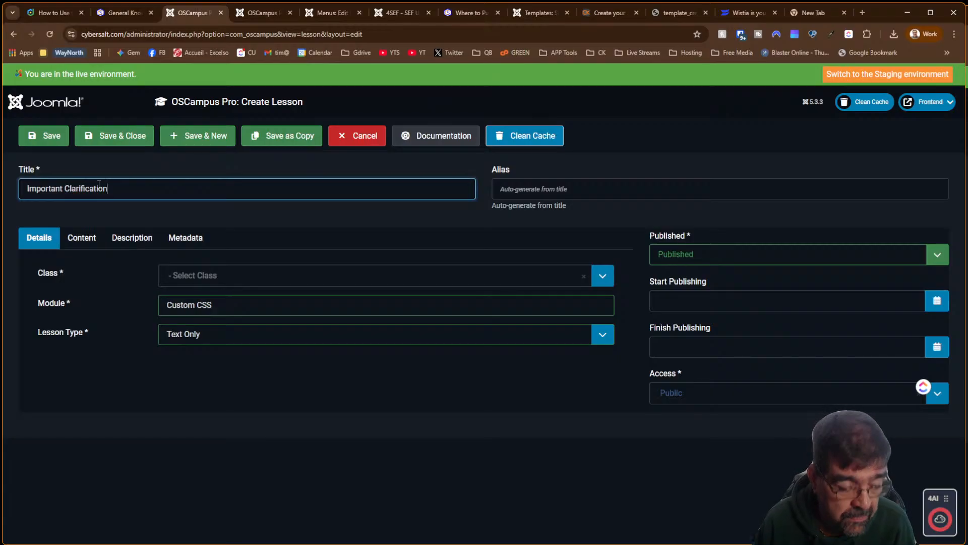
# Assign the lesson to class Template Creator CK, save, and begin typing its content text
pyautogui.click(205, 278)
pyautogui.click(196, 340)
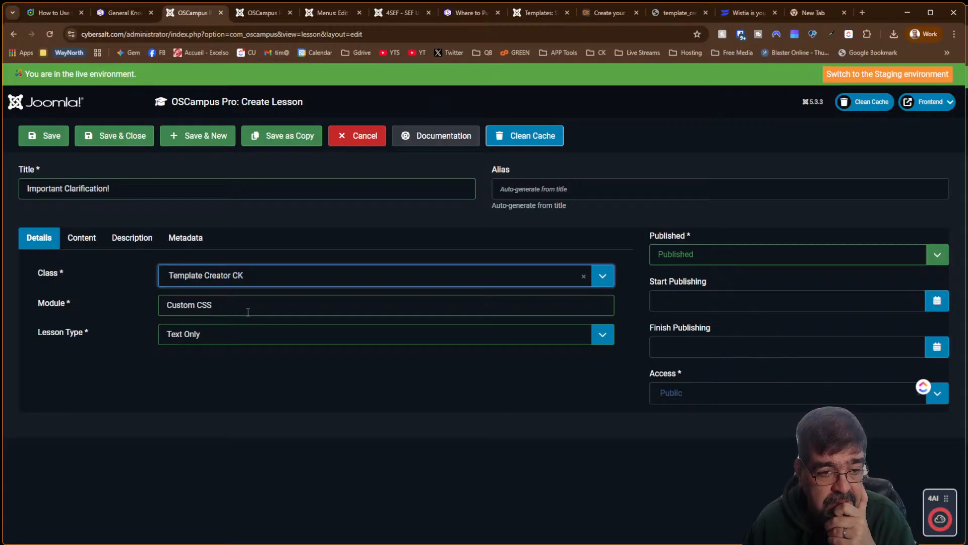
pyautogui.click(76, 244)
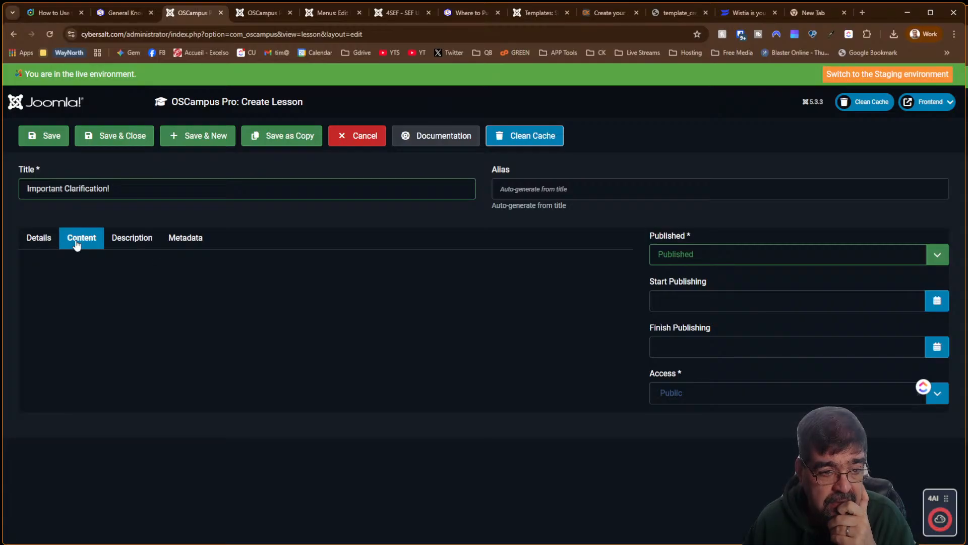
pyautogui.click(56, 140)
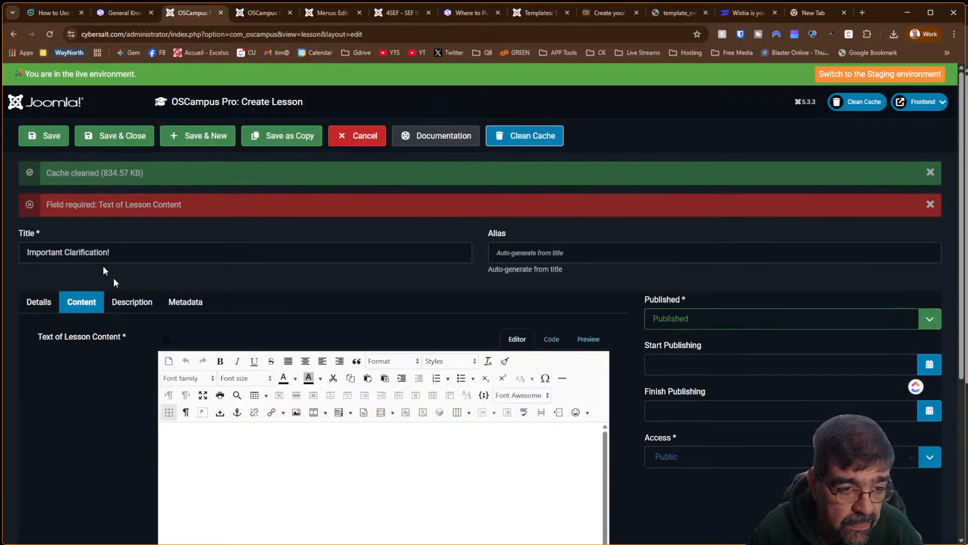
pyautogui.click(271, 472)
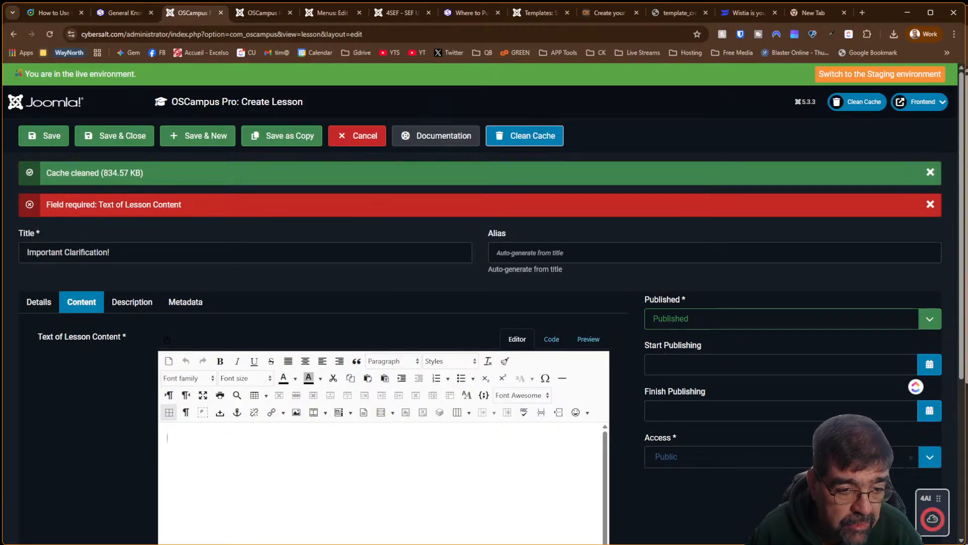
pyautogui.write('There is m')
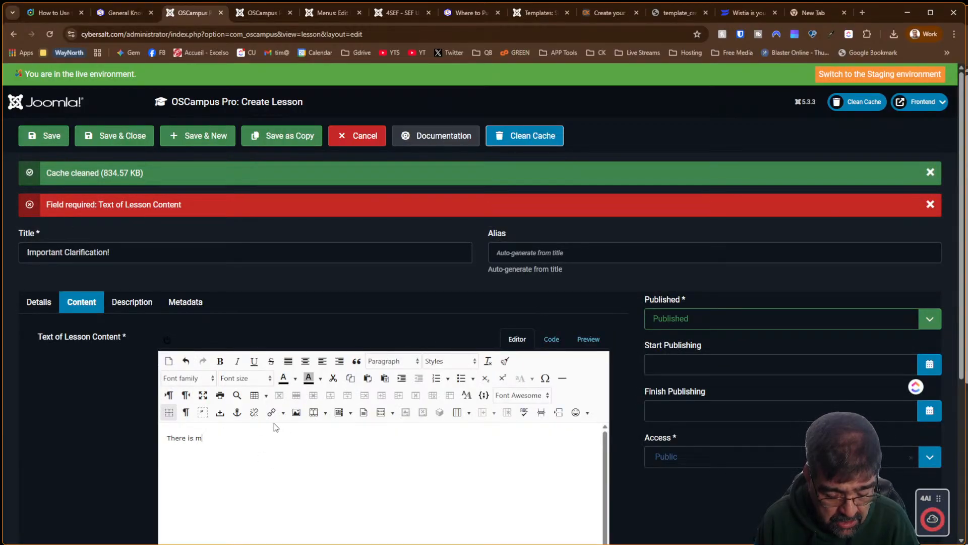
pyautogui.write('ore than one place tp piu')
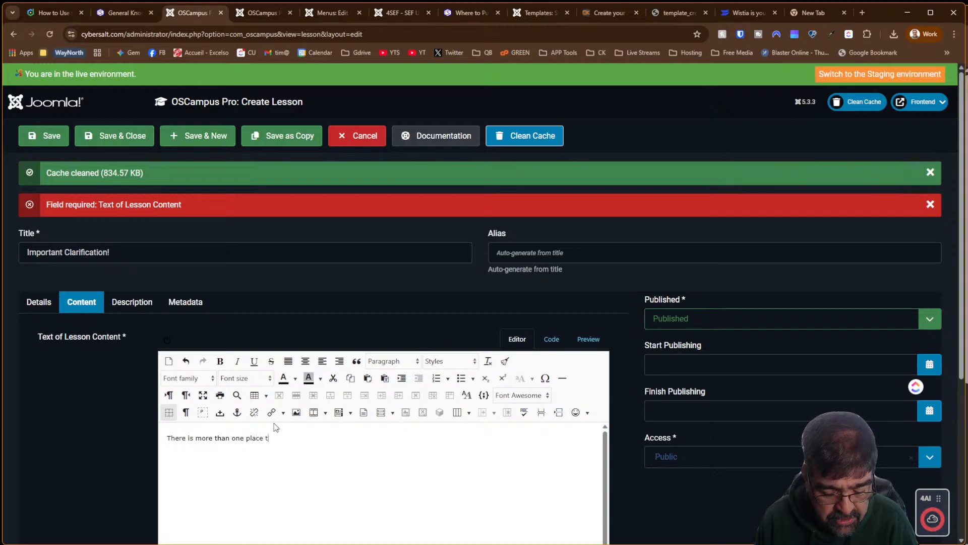
# Type 'There is more than one place to put Custom CSS in TCCK. As you become familiar…'
pyautogui.press('BackSpace')
pyautogui.press('BackSpace')
pyautogui.press('BackSpace')
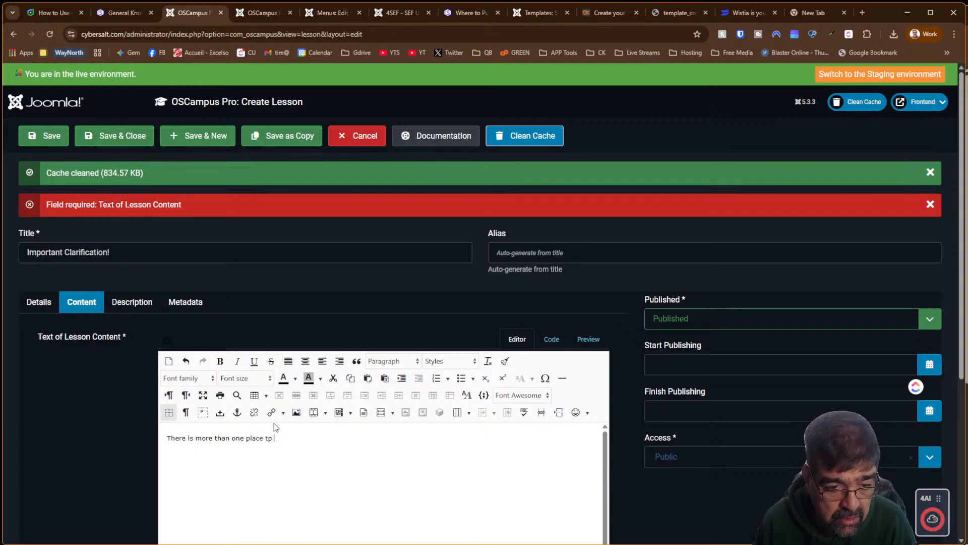
pyautogui.write('put')
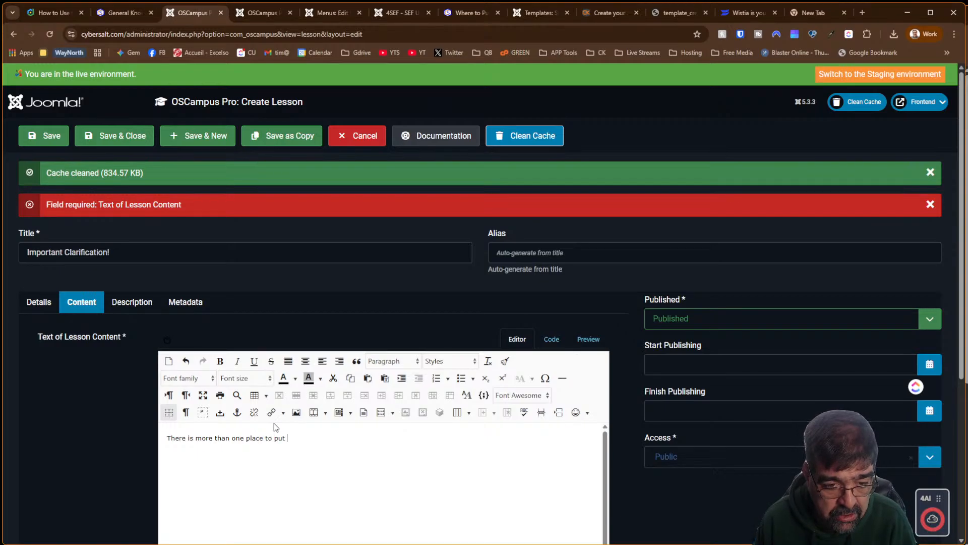
pyautogui.write(' Cusr')
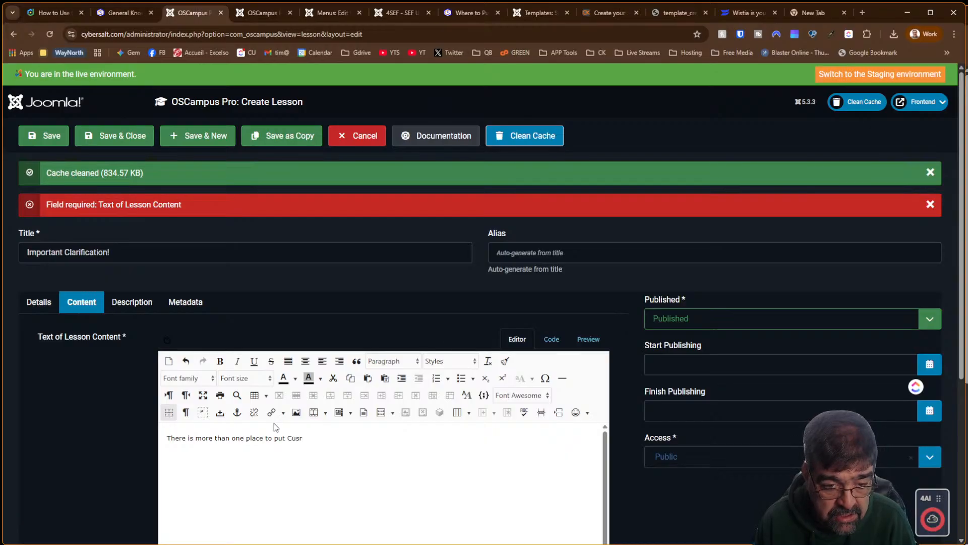
pyautogui.press('BackSpace')
pyautogui.write('tom C')
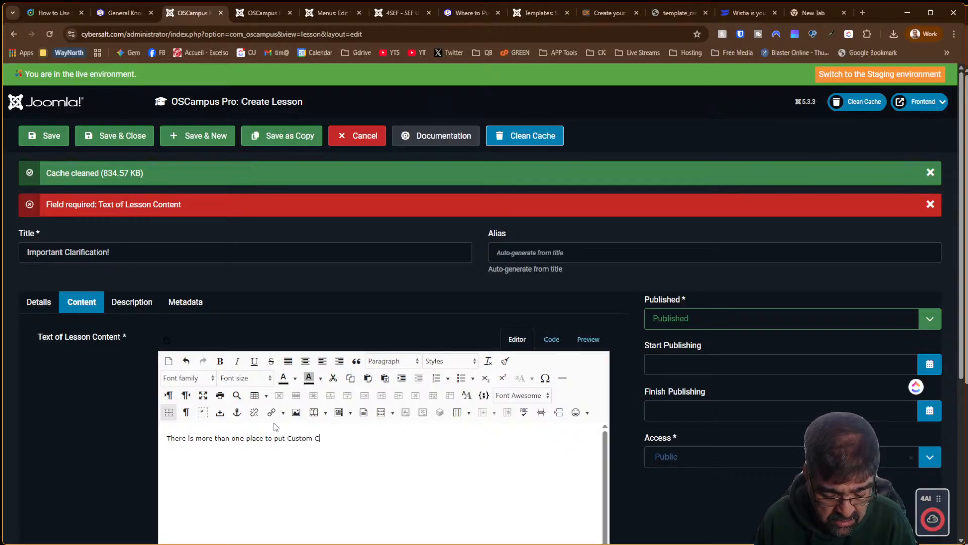
pyautogui.write('SS in TC')
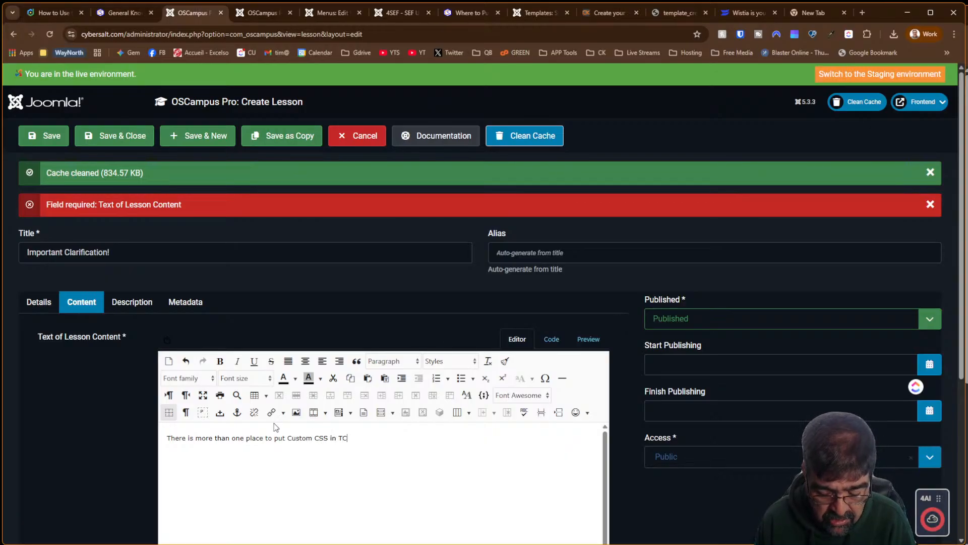
pyautogui.write('CK.  B')
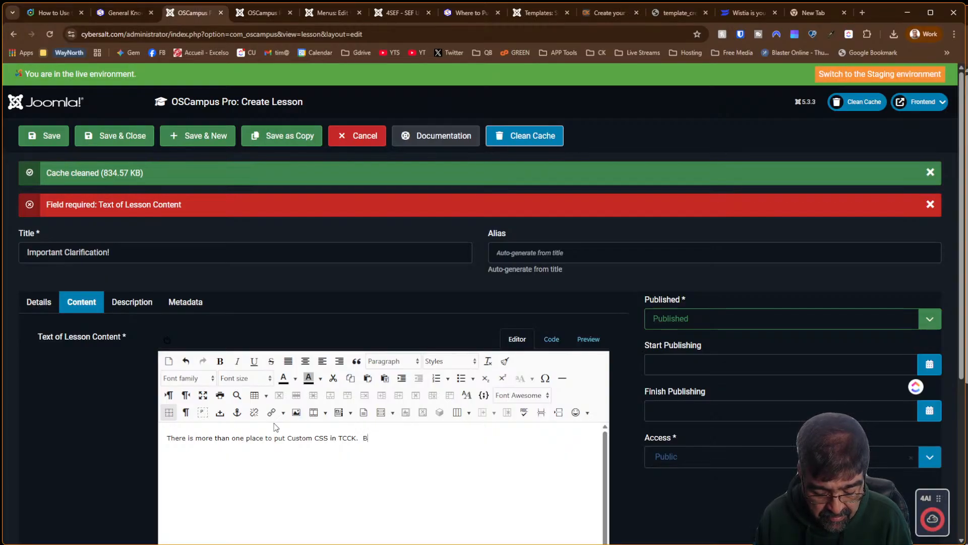
pyautogui.write('ware')
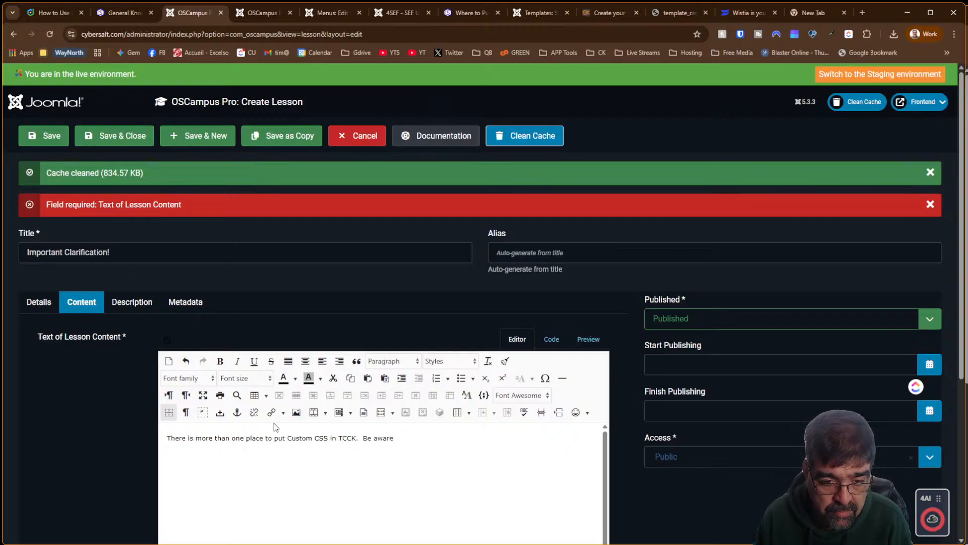
pyautogui.press('BackSpace')
pyautogui.press('BackSpace')
pyautogui.press('BackSpace')
pyautogui.press('BackSpace')
pyautogui.press('BackSpace')
pyautogui.press('BackSpace')
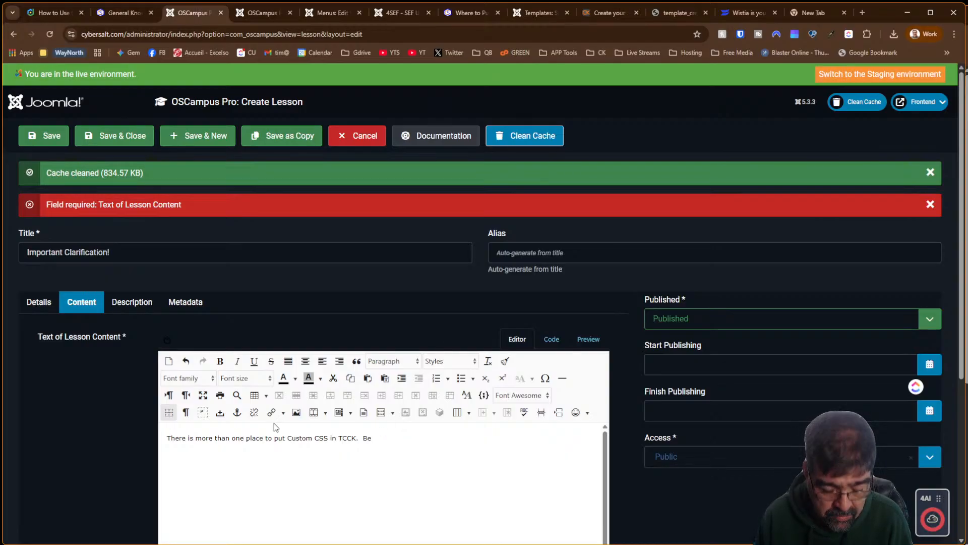
pyautogui.press('BackSpace')
pyautogui.press('BackSpace')
pyautogui.press('BackSpace')
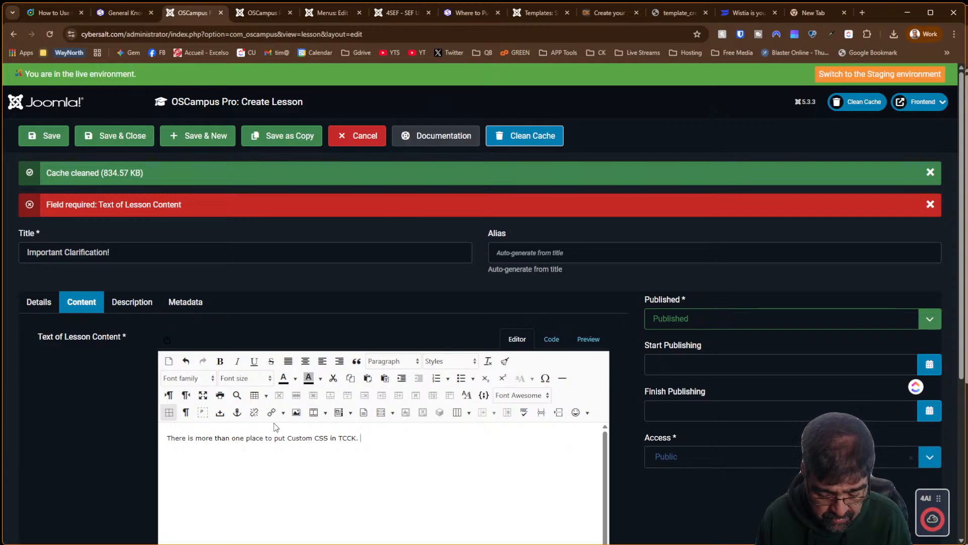
pyautogui.write('As you become fa')
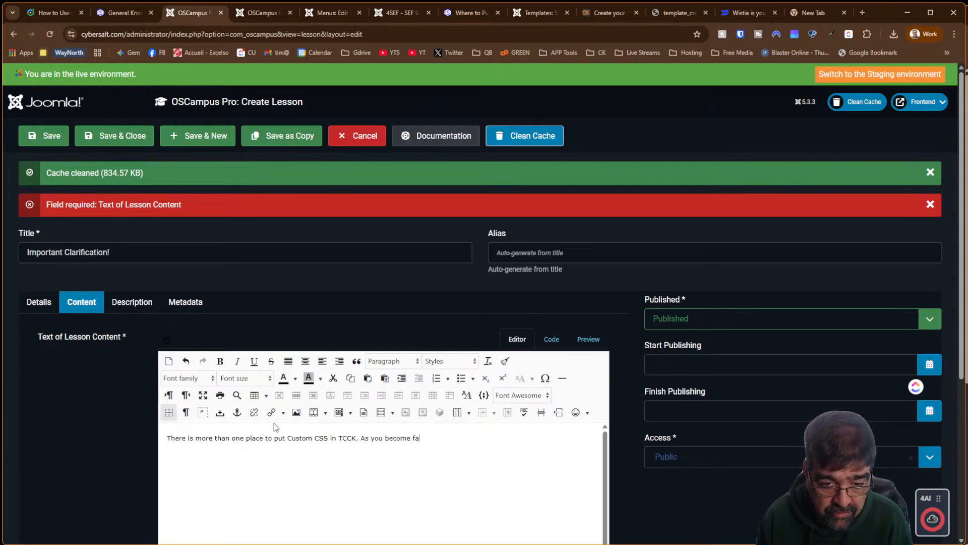
pyautogui.write('miliar with these places,')
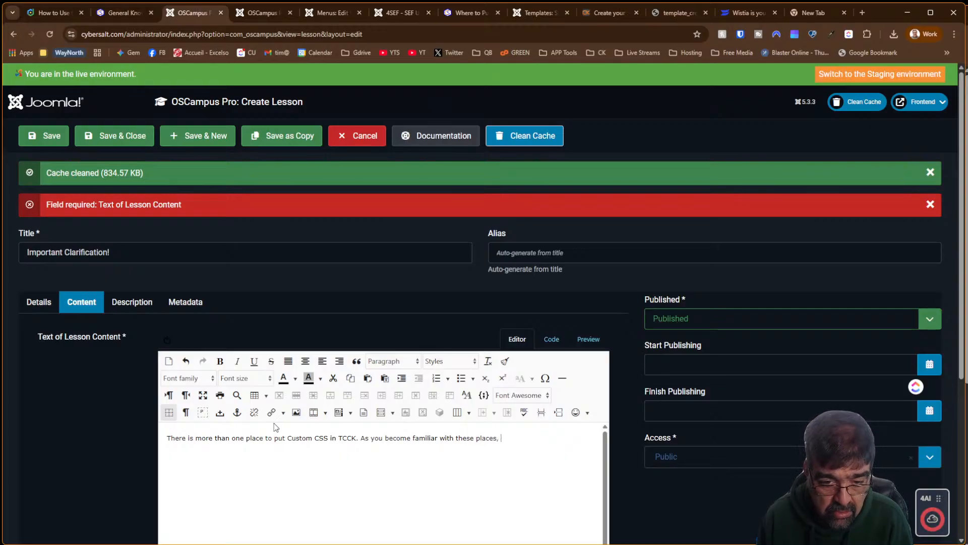
pyautogui.write(' you will know best where to place any custom CSS you wand to deploy.')
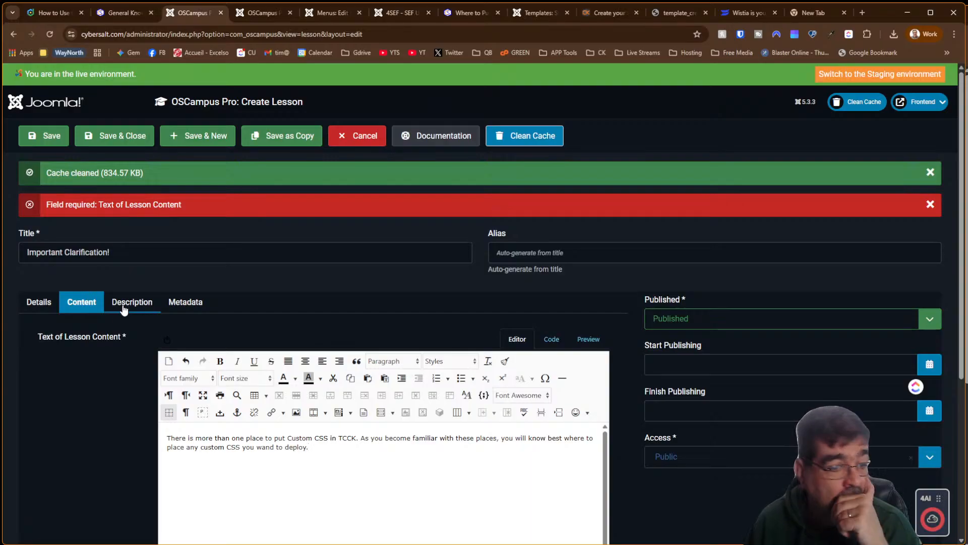
# Review the lesson's details and content, and look at the front-end course page
pyautogui.click(50, 305)
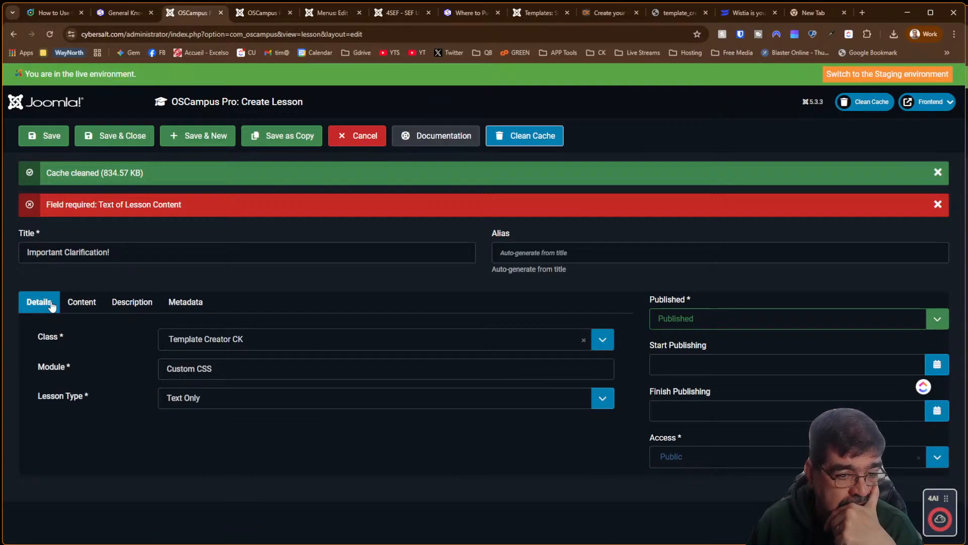
pyautogui.click(85, 303)
pyautogui.click(147, 312)
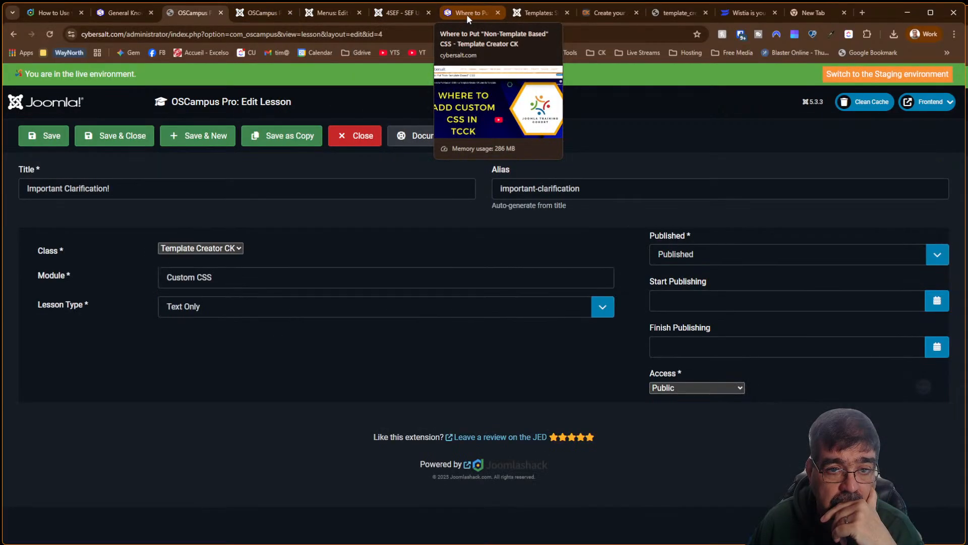
pyautogui.click(467, 14)
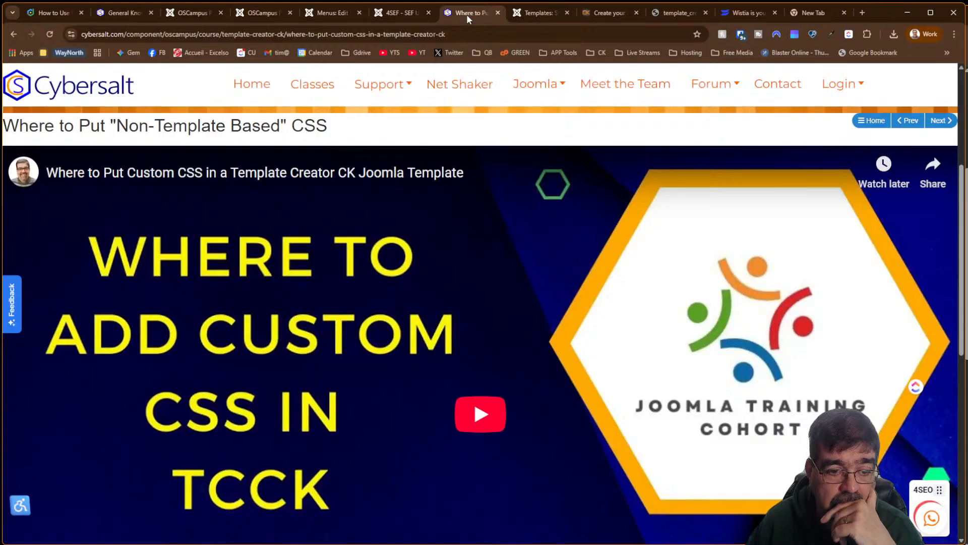
pyautogui.click(14, 34)
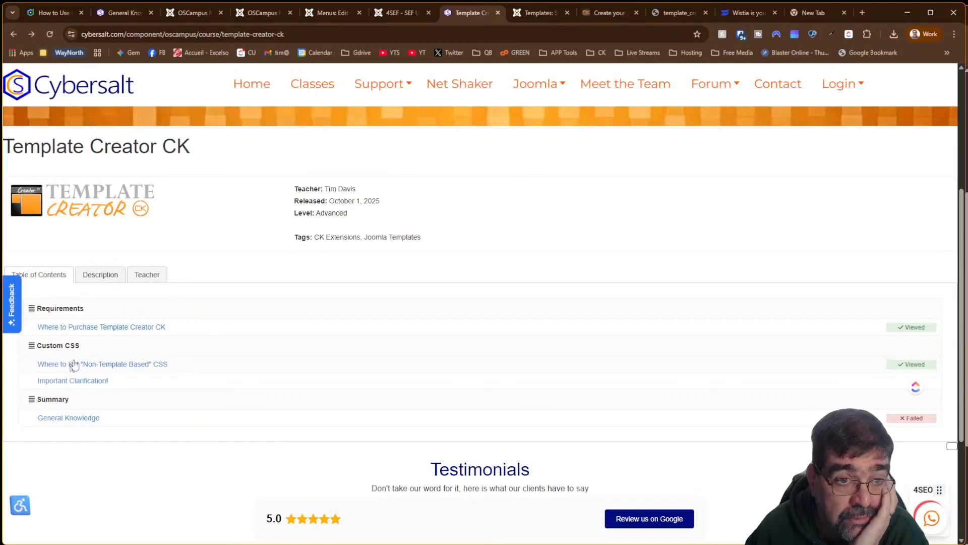
# Close the lesson editor and drag Important Clarification! above the 'Where to Put' CSS lesson
pyautogui.click(173, 14)
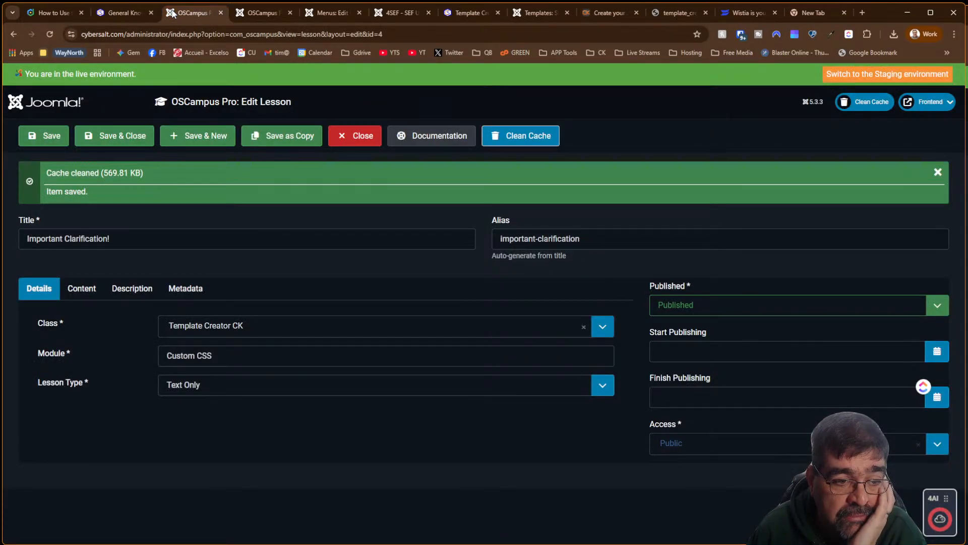
pyautogui.click(348, 134)
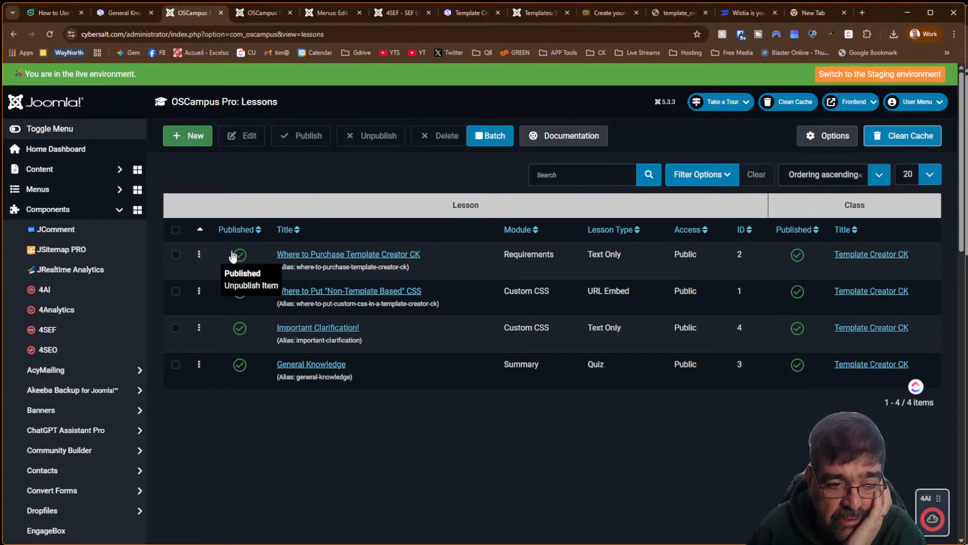
pyautogui.moveTo(198, 326); pyautogui.dragTo(198, 291)
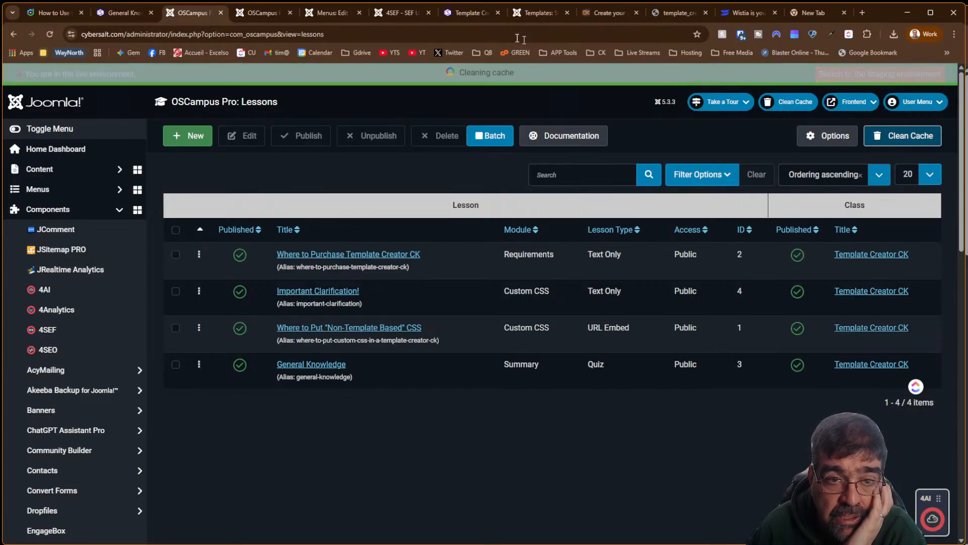
pyautogui.click(470, 12)
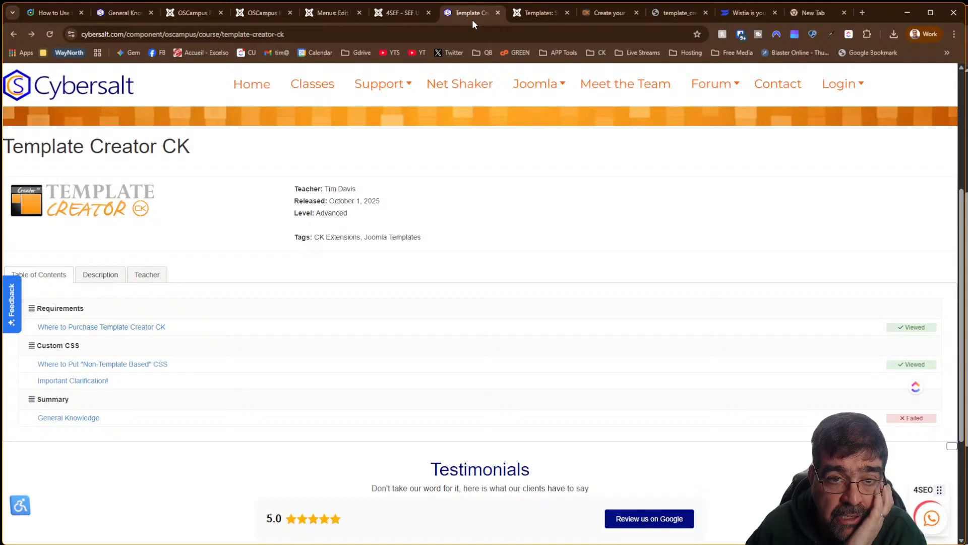
# Reload the course page, open Important Clarification!, and advance two lessons to General Knowledge
pyautogui.click(49, 34)
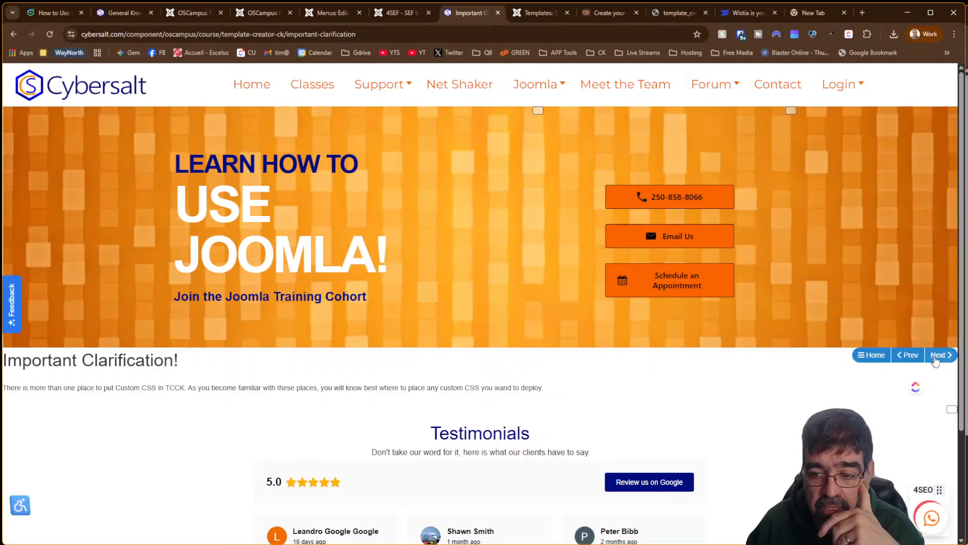
pyautogui.click(935, 356)
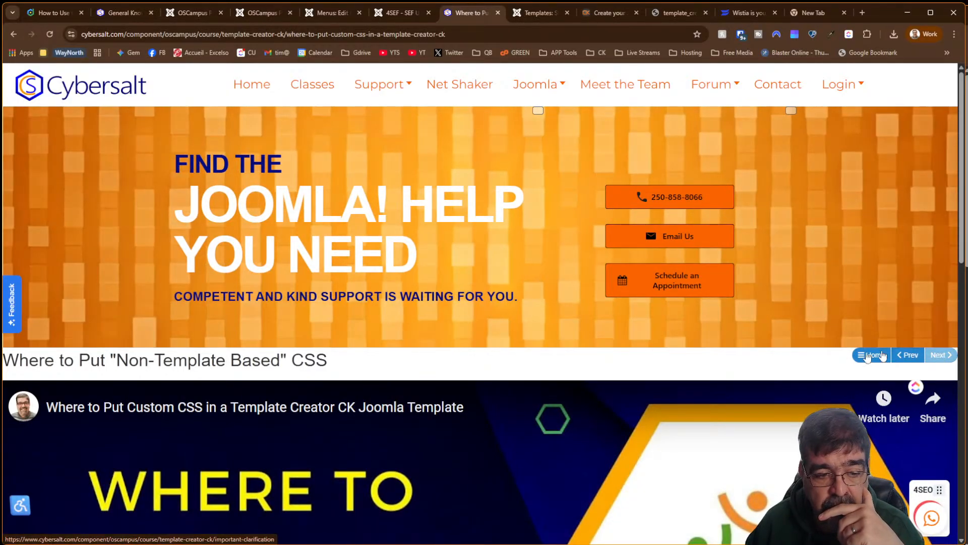
pyautogui.click(938, 356)
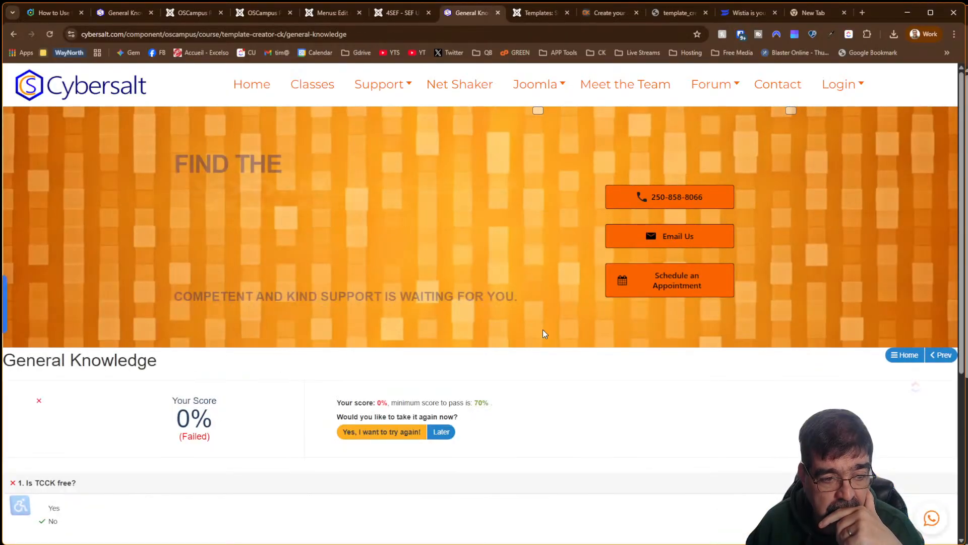
pyautogui.scroll(-5, 543, 329)
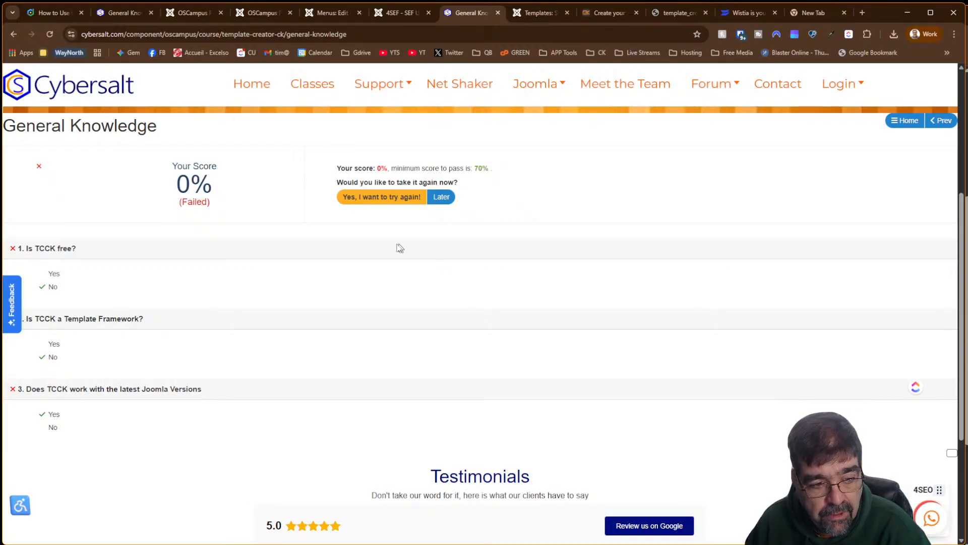
pyautogui.scroll(-4, 395, 252)
pyautogui.scroll(9, 395, 265)
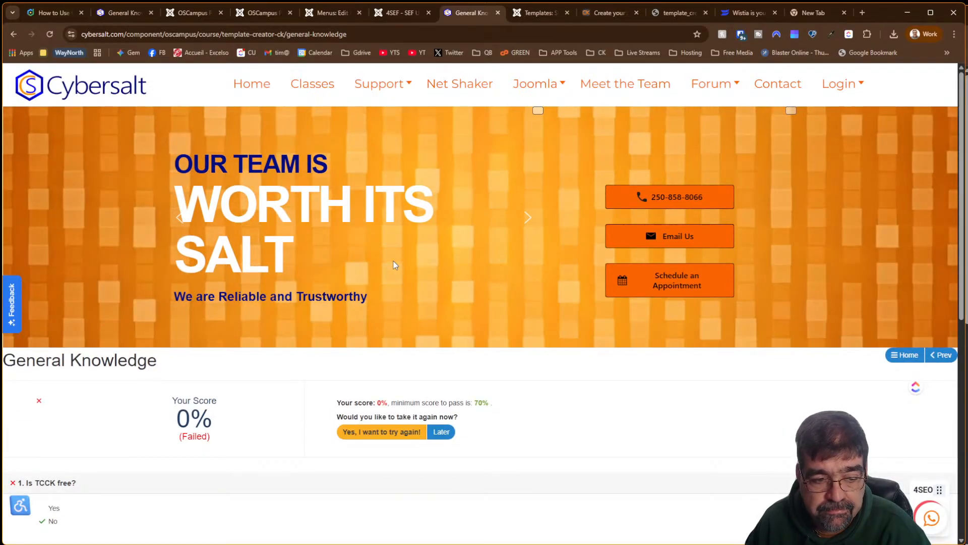
pyautogui.scroll(-8, 395, 265)
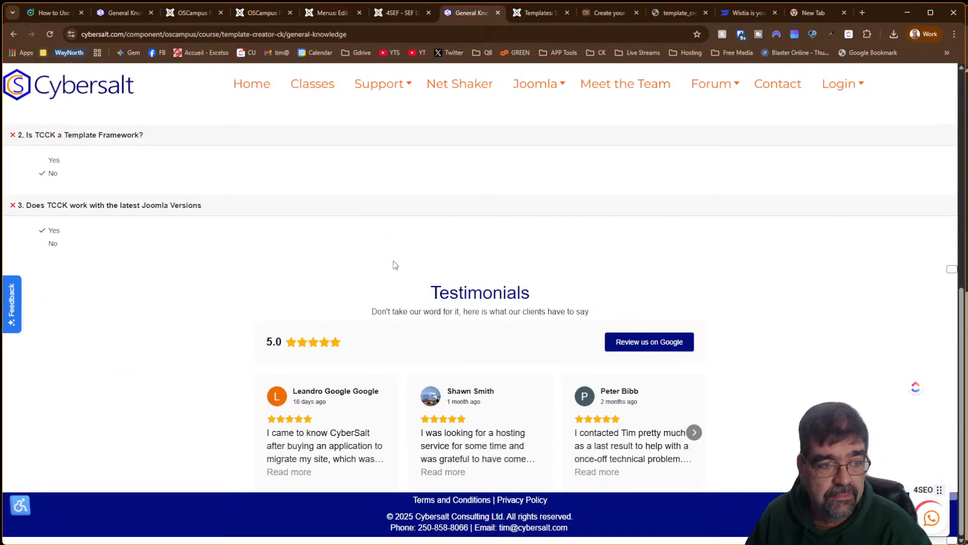
pyautogui.scroll(5, 395, 265)
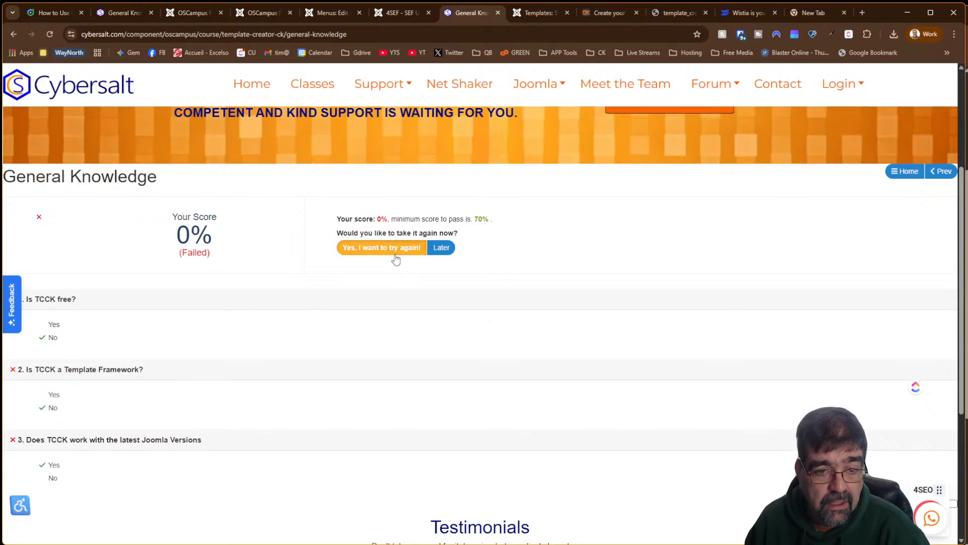
# Retake the General Knowledge quiz answering Yes, No, No and submit it for 100%
pyautogui.click(396, 257)
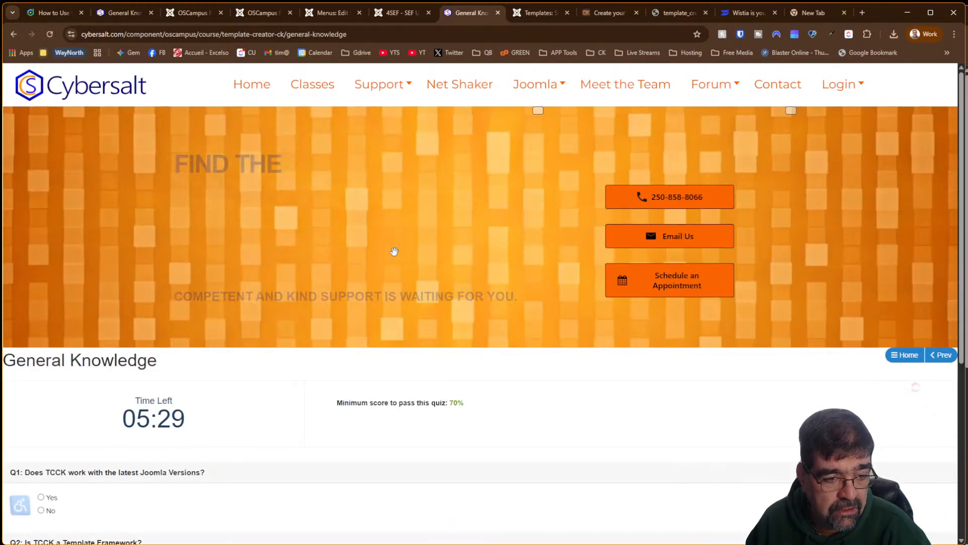
pyautogui.scroll(-7, 395, 251)
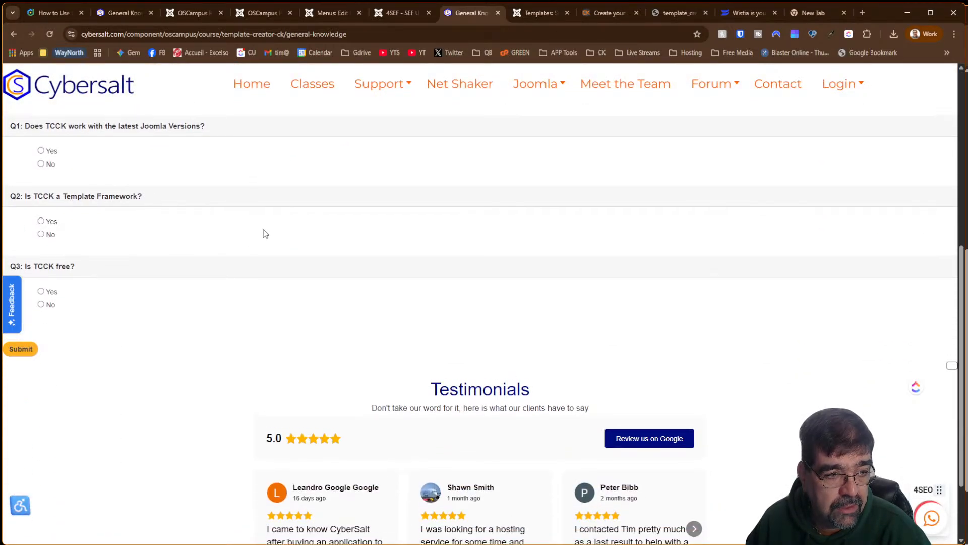
pyautogui.scroll(2, 265, 234)
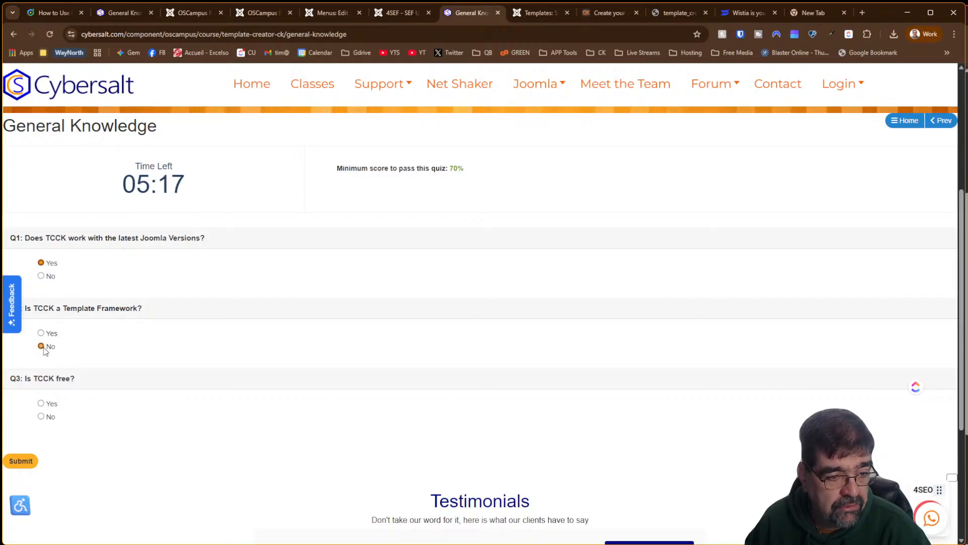
pyautogui.click(21, 460)
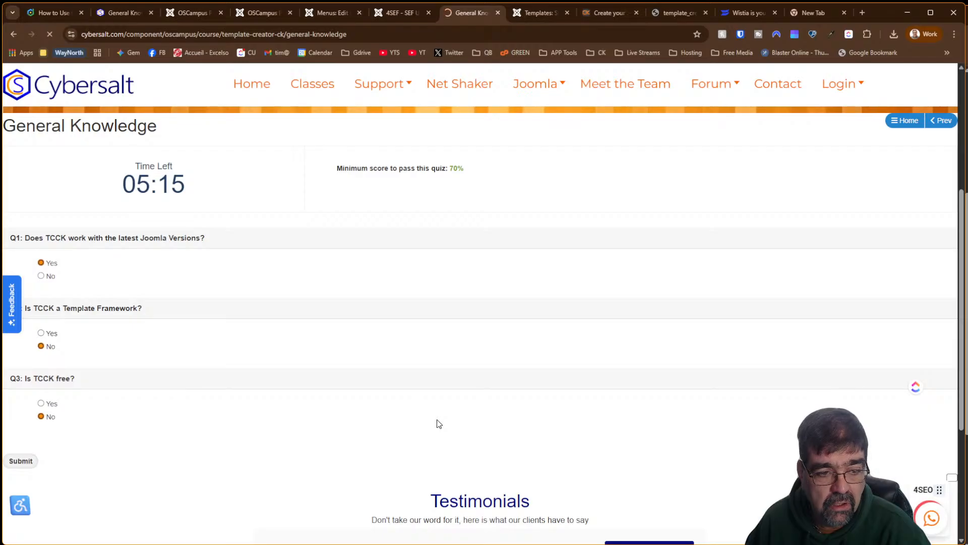
pyautogui.scroll(-5, 443, 402)
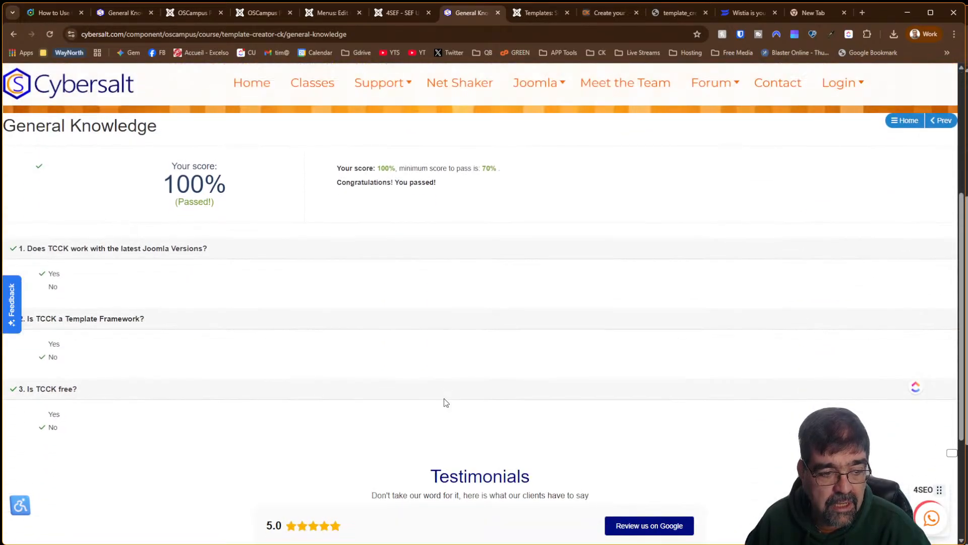
pyautogui.scroll(4, 445, 402)
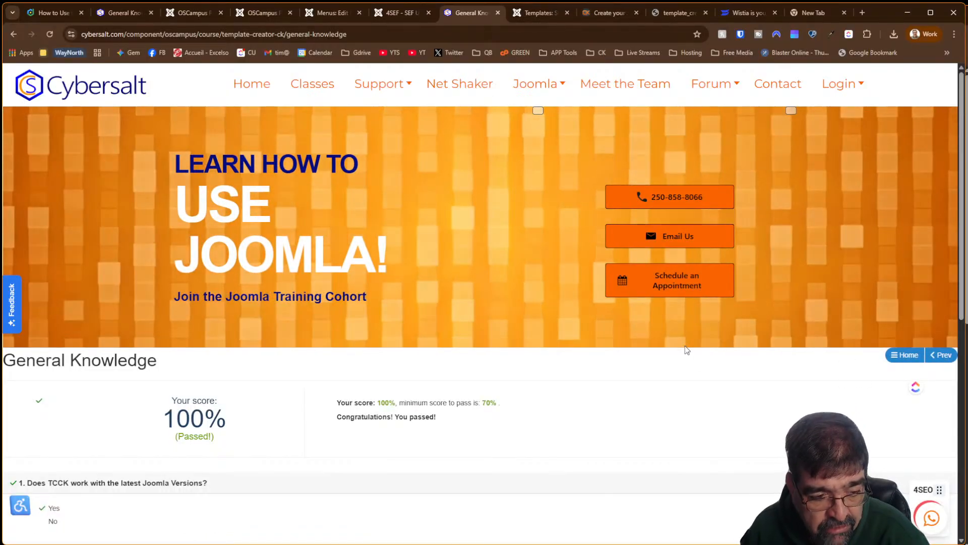
# Return to the Template Creator CK course page and inspect the teacher bio's markup in developer tools
pyautogui.click(892, 357)
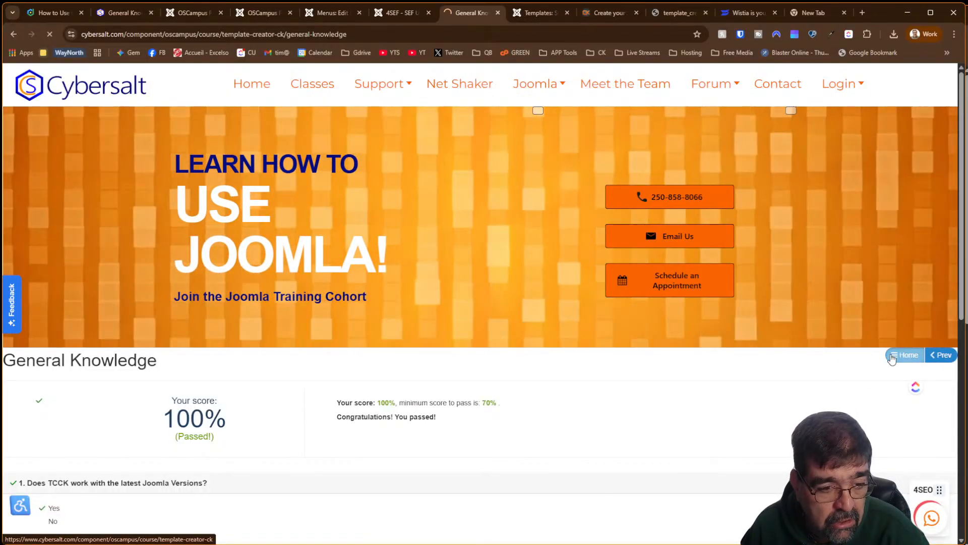
pyautogui.scroll(-7, 645, 356)
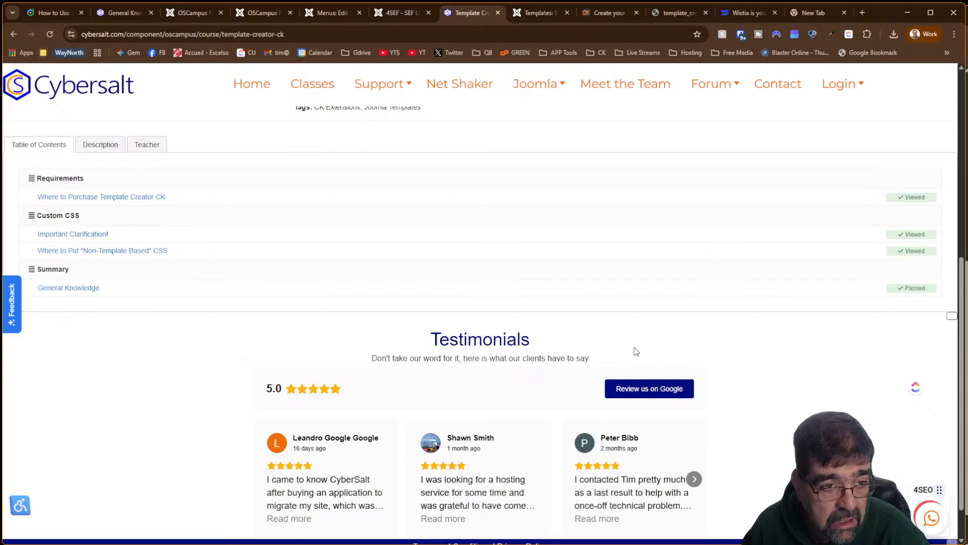
pyautogui.click(92, 148)
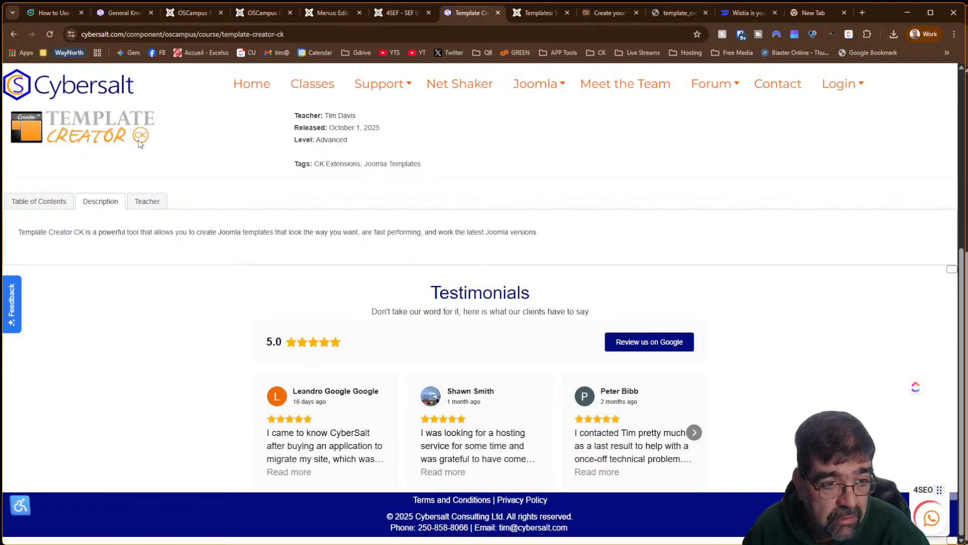
pyautogui.click(140, 200)
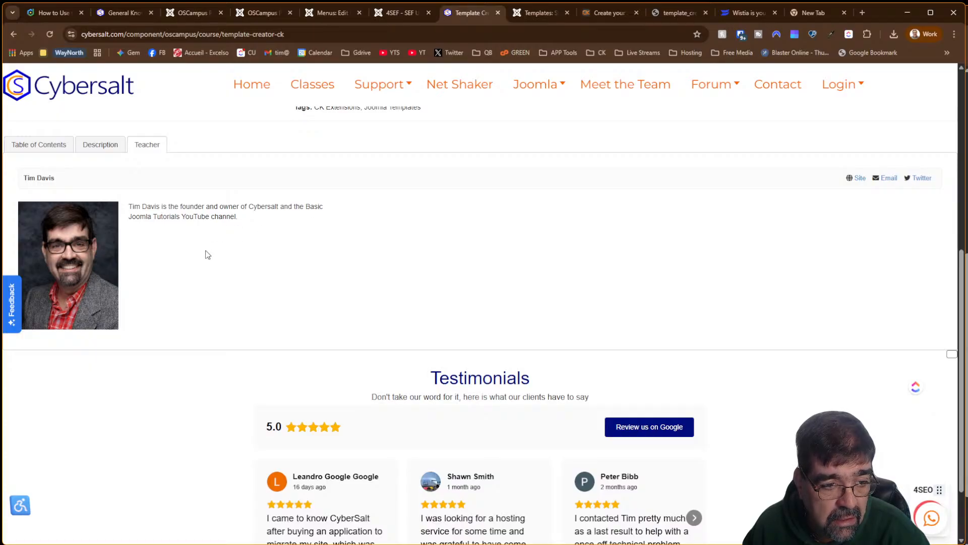
pyautogui.rightClick(212, 207)
pyautogui.click(292, 506)
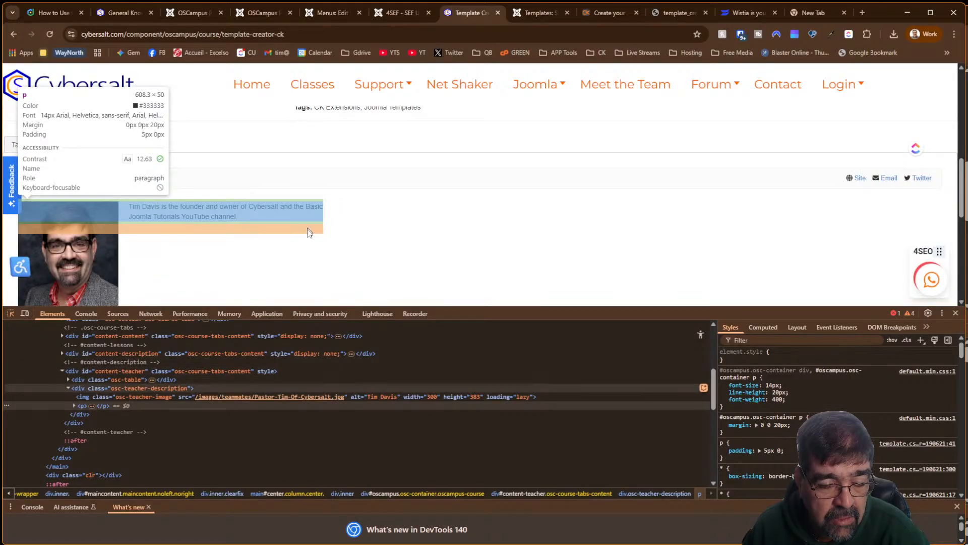
pyautogui.click(360, 199)
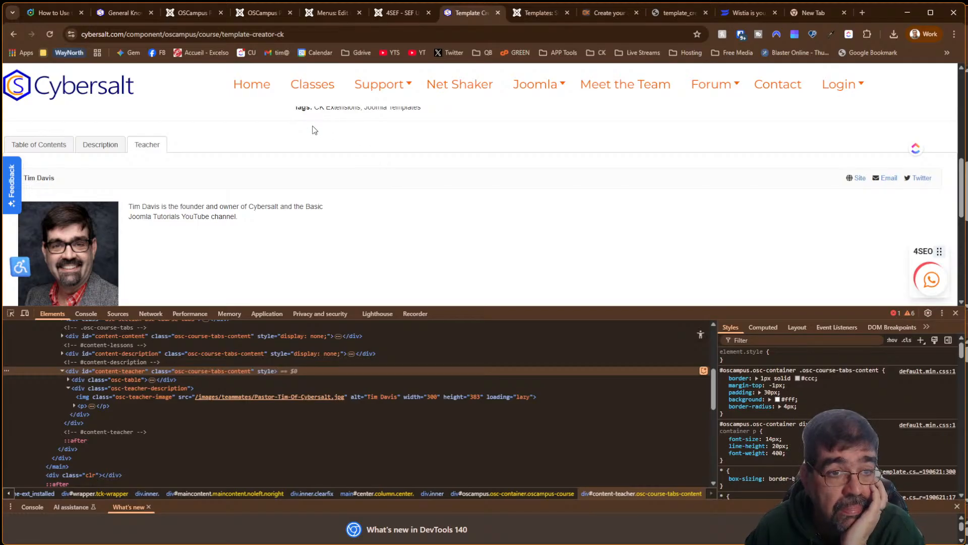
pyautogui.click(39, 144)
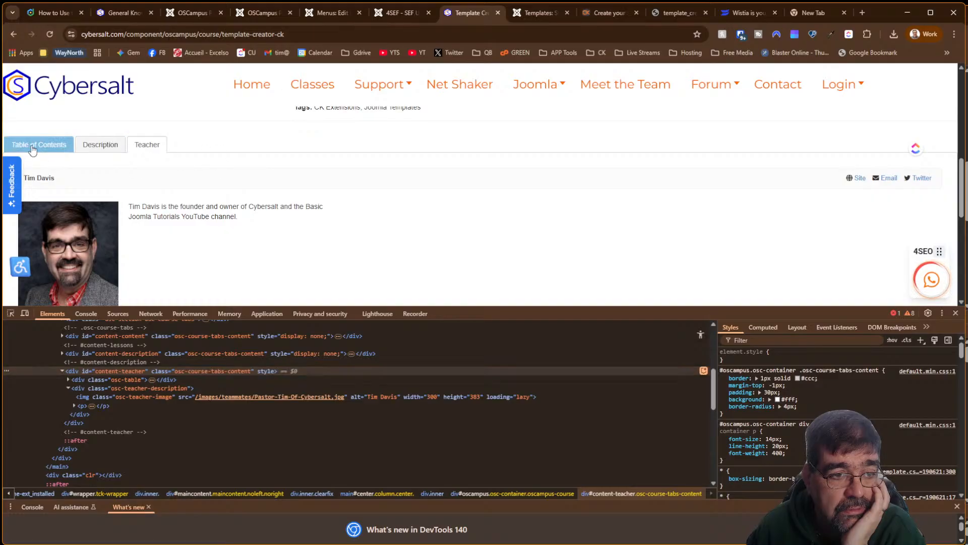
pyautogui.click(955, 313)
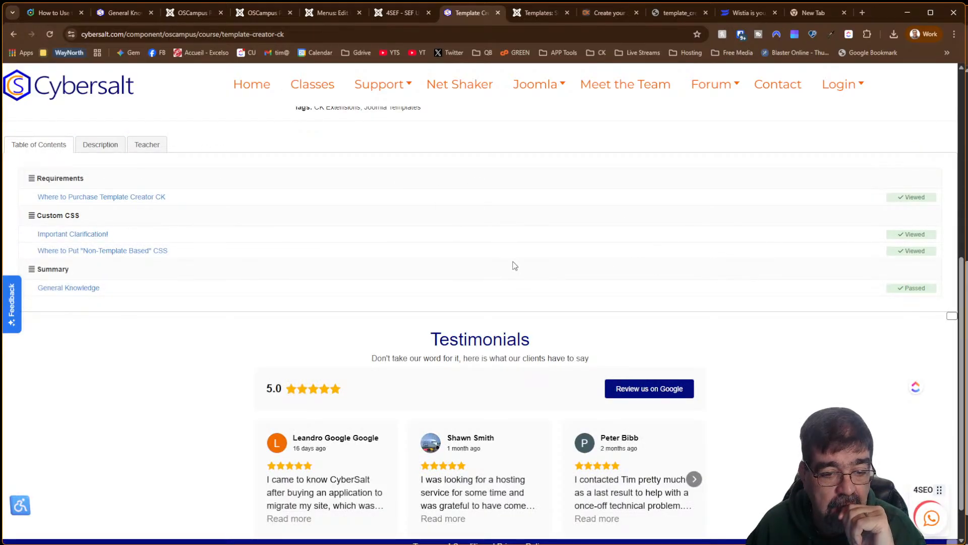
# Read through the 'Where to Put Non-Template Based CSS' lesson, then return to the admin Lessons list
pyautogui.scroll(7, 514, 266)
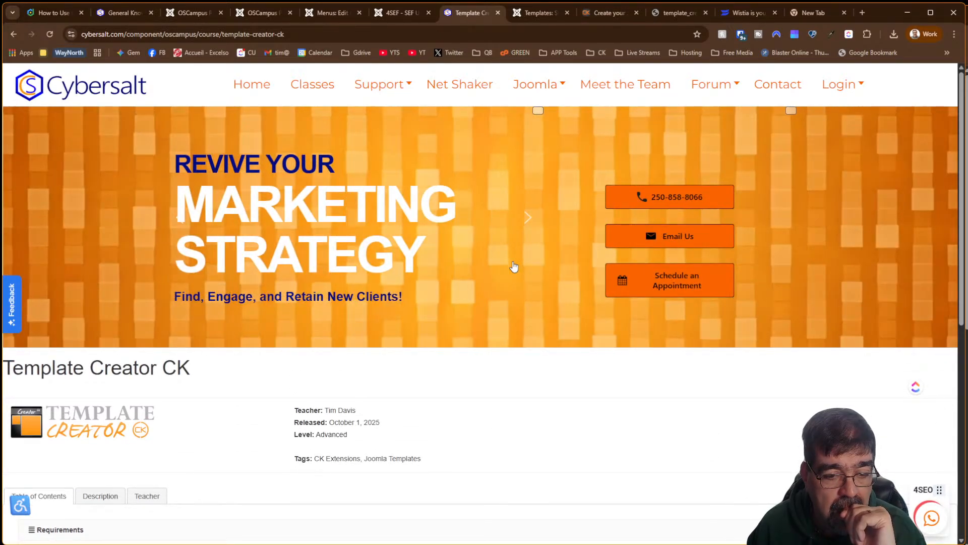
pyautogui.scroll(-8, 514, 266)
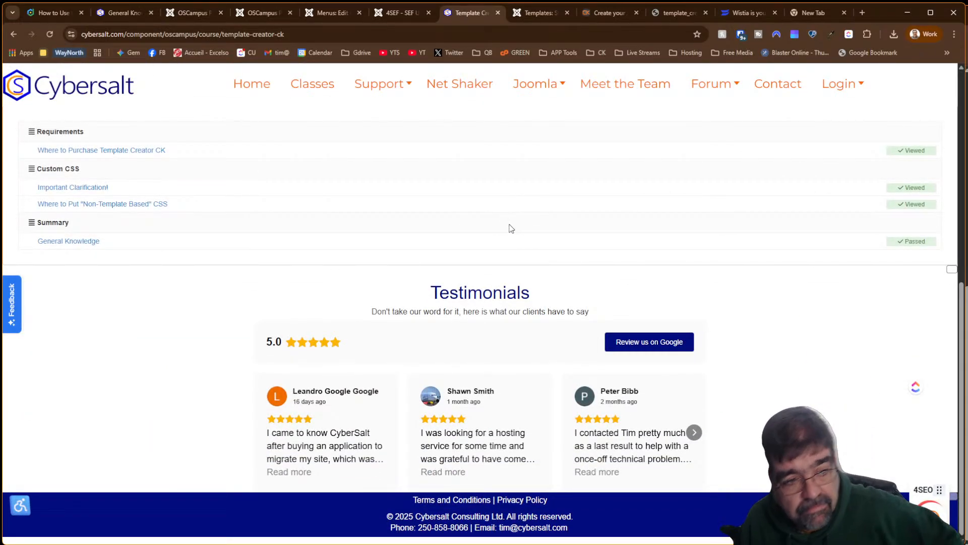
pyautogui.scroll(5, 503, 233)
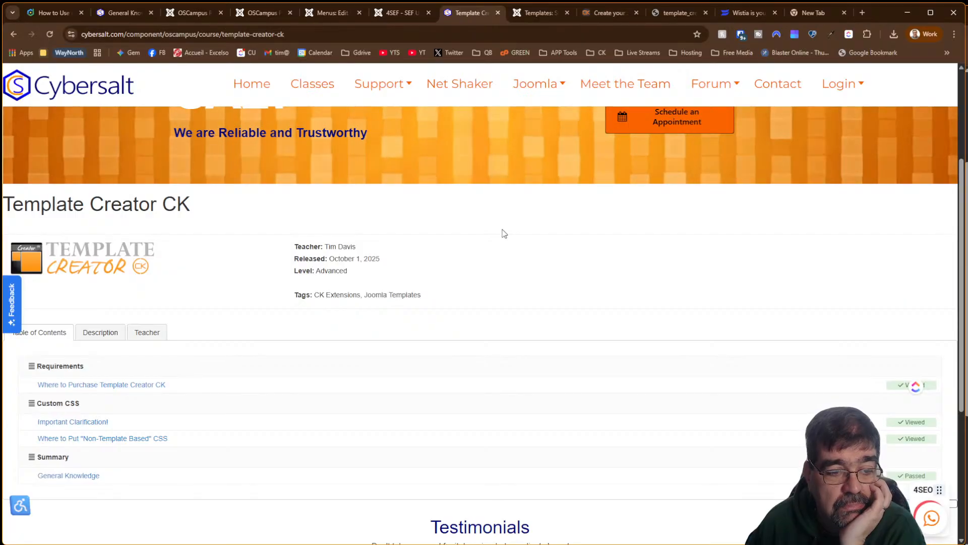
pyautogui.click(119, 446)
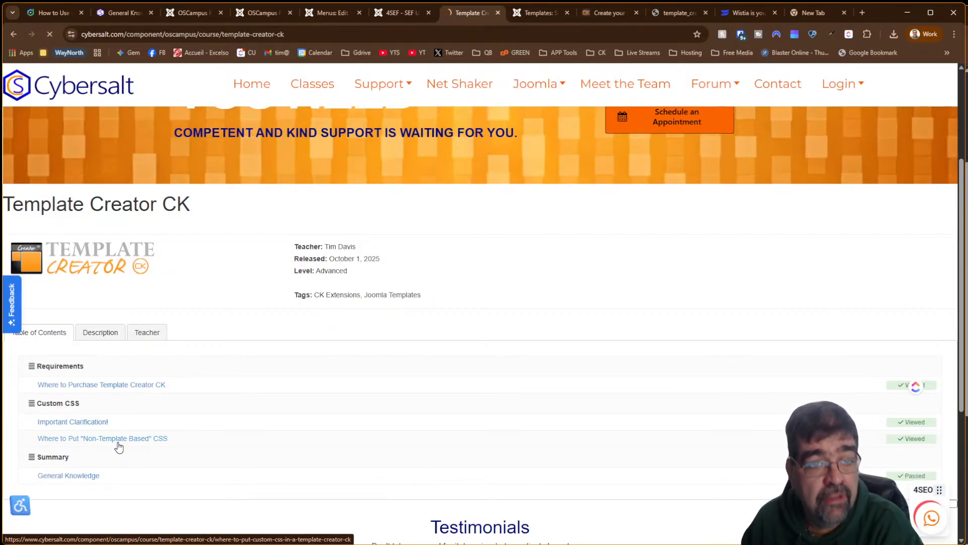
pyautogui.scroll(-10, 543, 395)
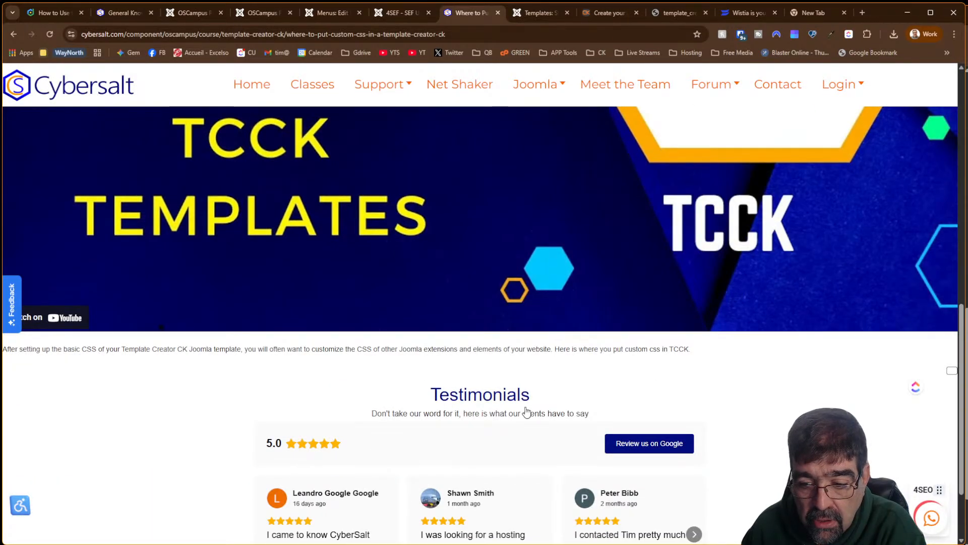
pyautogui.scroll(-2, 526, 412)
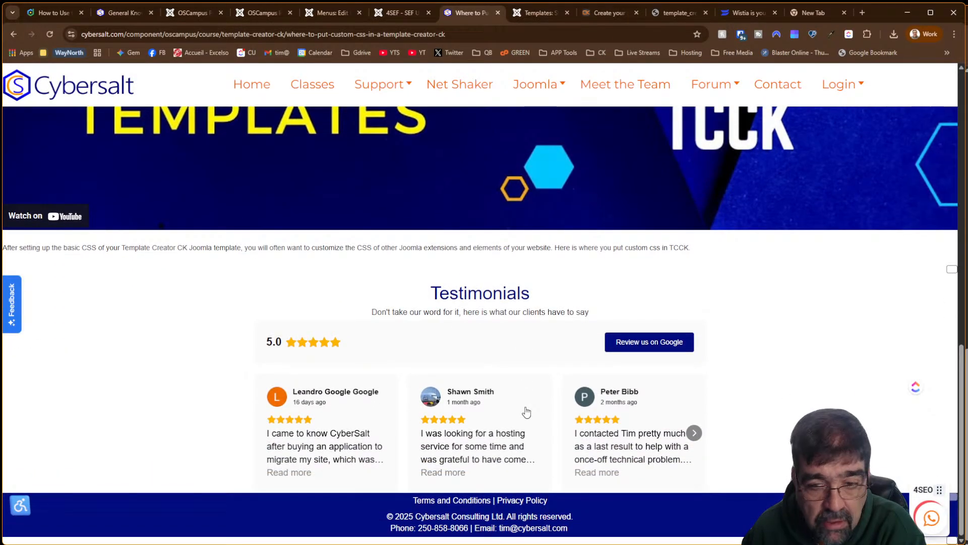
pyautogui.scroll(12, 526, 412)
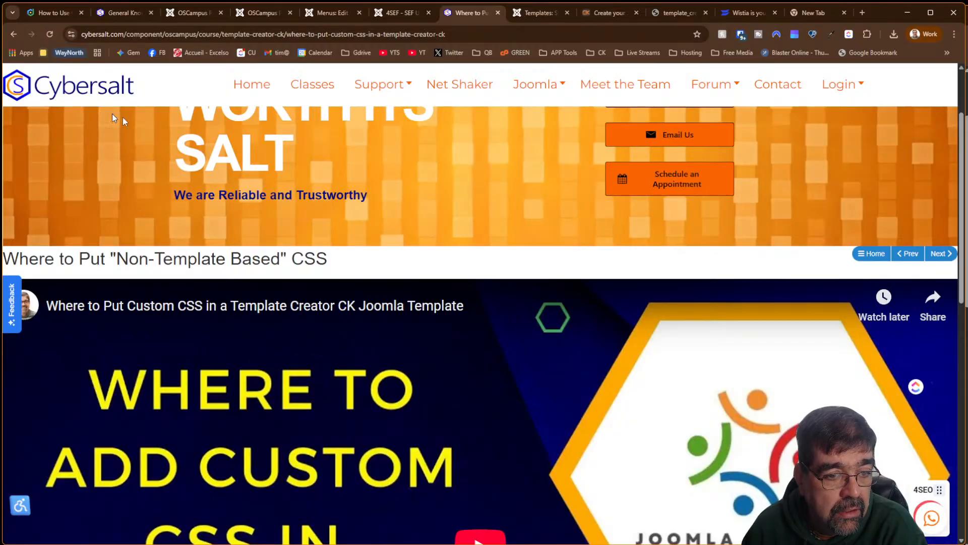
pyautogui.scroll(-5, 474, 244)
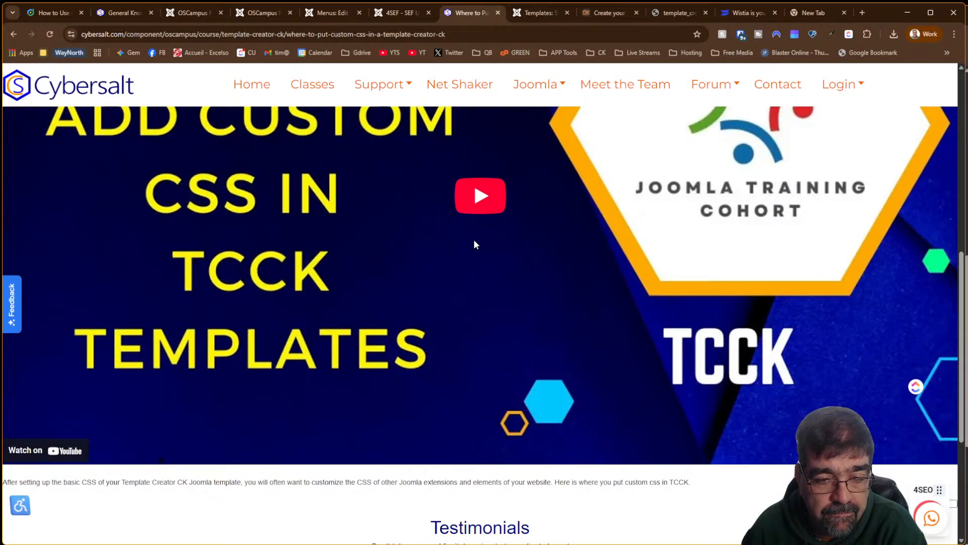
pyautogui.scroll(5, 474, 244)
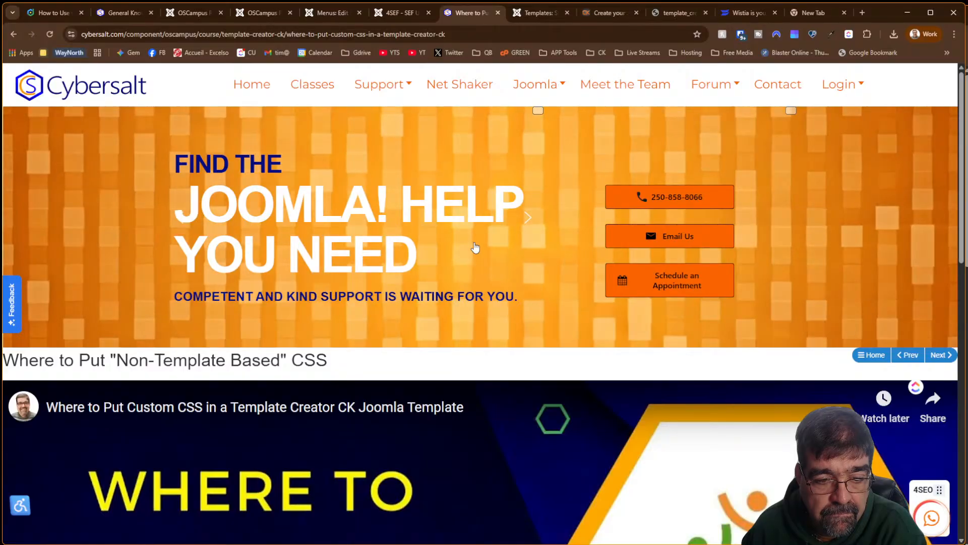
pyautogui.scroll(-9, 475, 247)
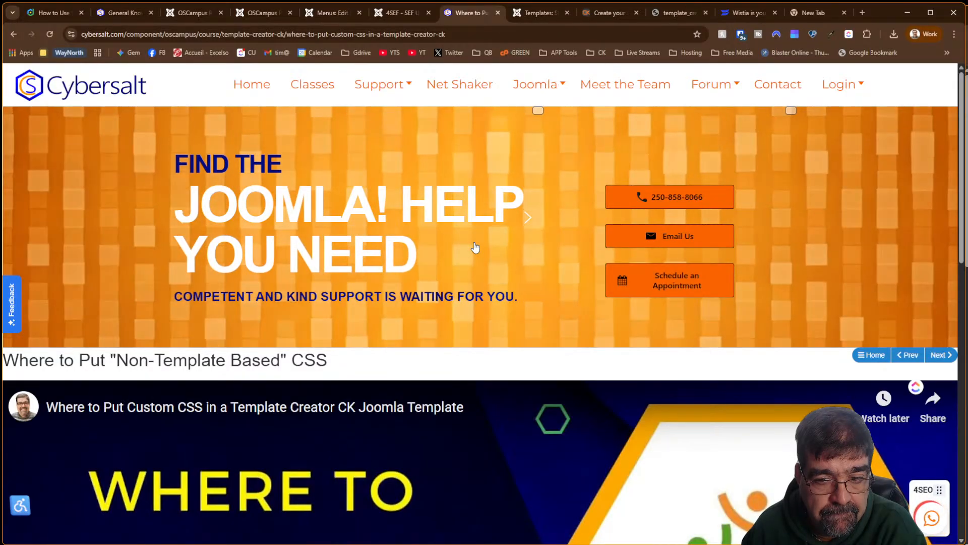
pyautogui.scroll(9, 475, 247)
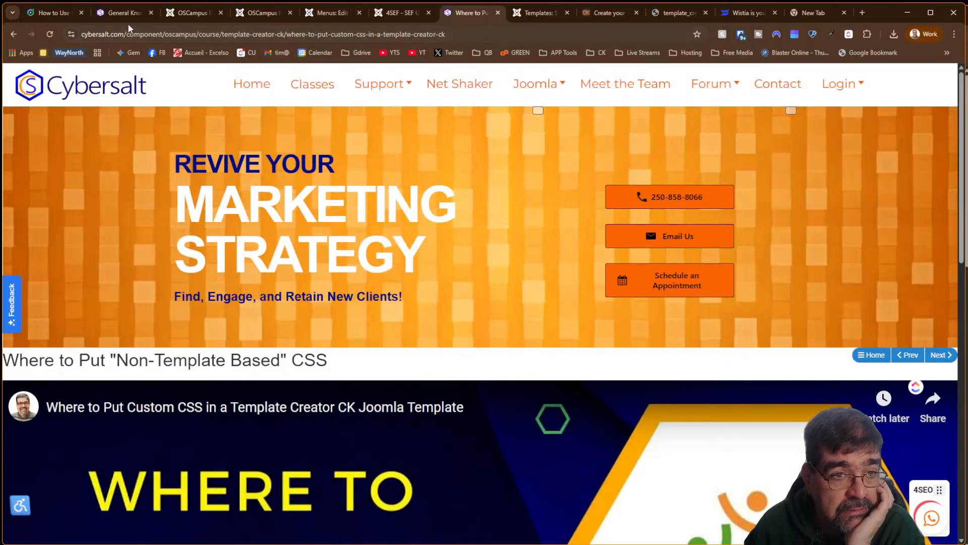
pyautogui.click(197, 16)
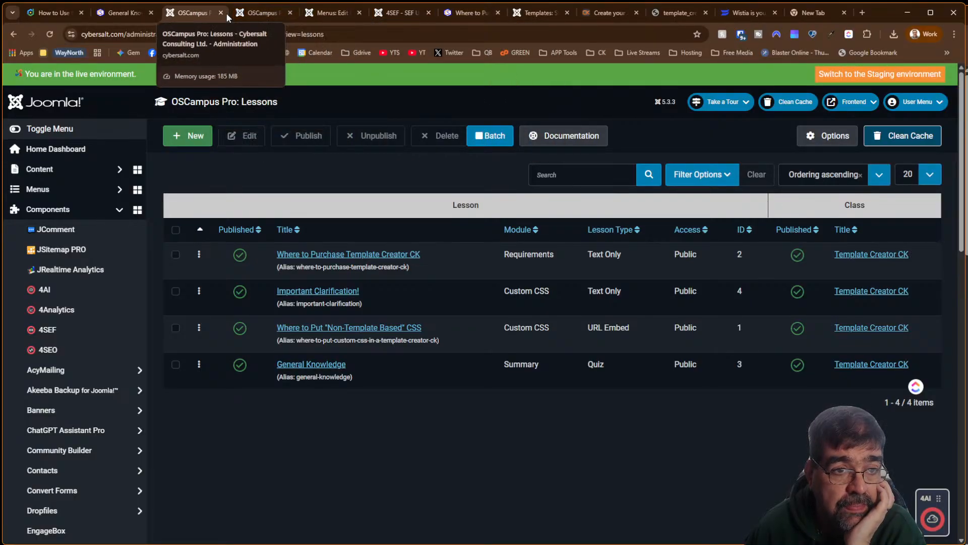
# Read through the Joomlashack guide on the OSCampus Pathways module, then return to the class editor
pyautogui.click(61, 15)
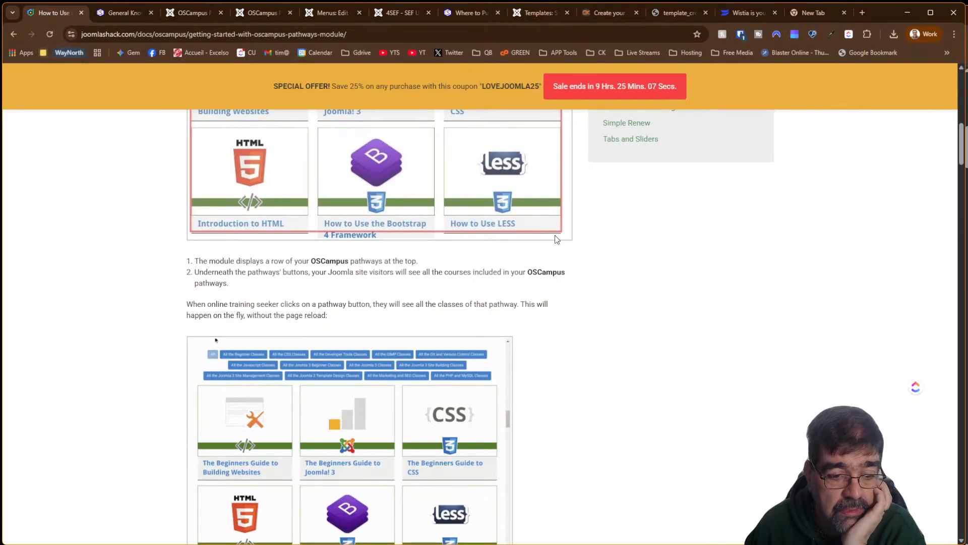
pyautogui.scroll(7, 555, 237)
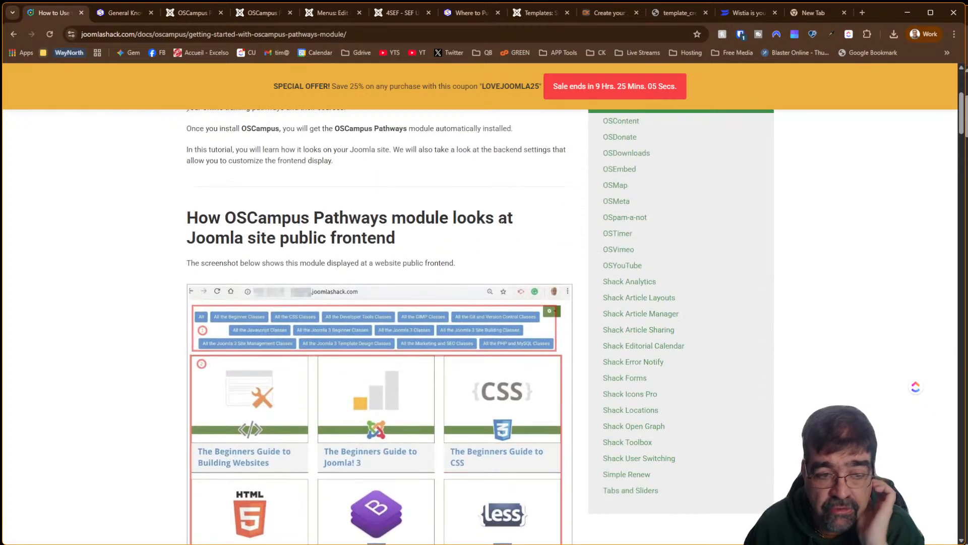
pyautogui.scroll(-5, 372, 223)
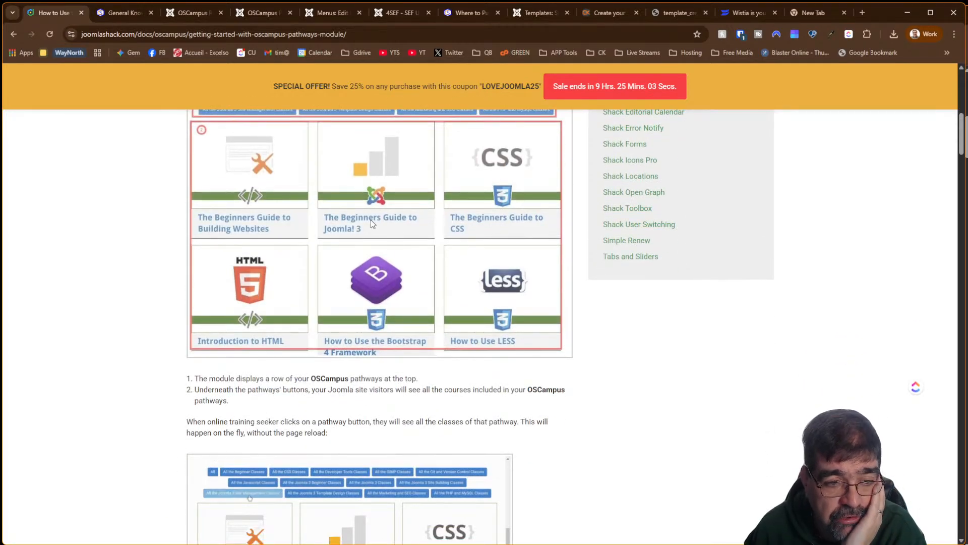
pyautogui.scroll(-7, 370, 223)
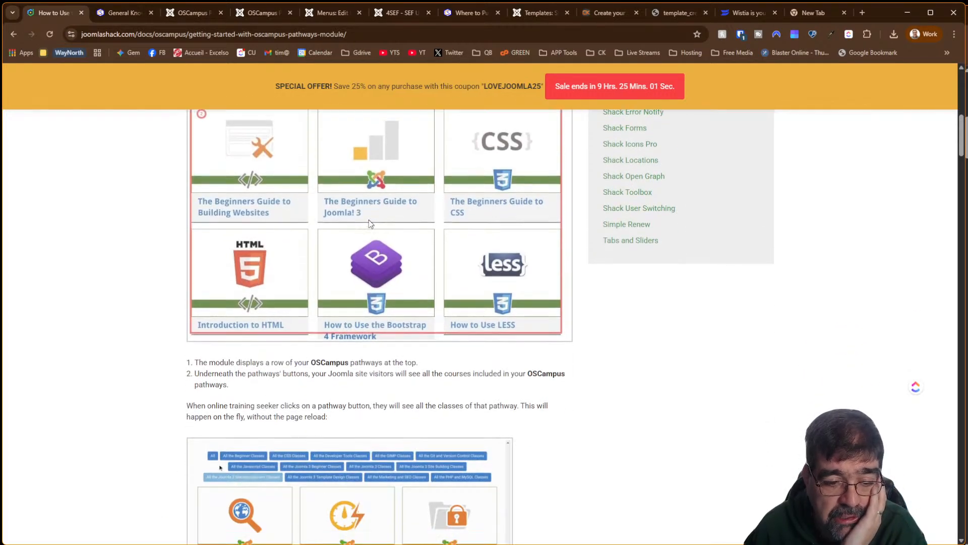
pyautogui.scroll(-5, 370, 223)
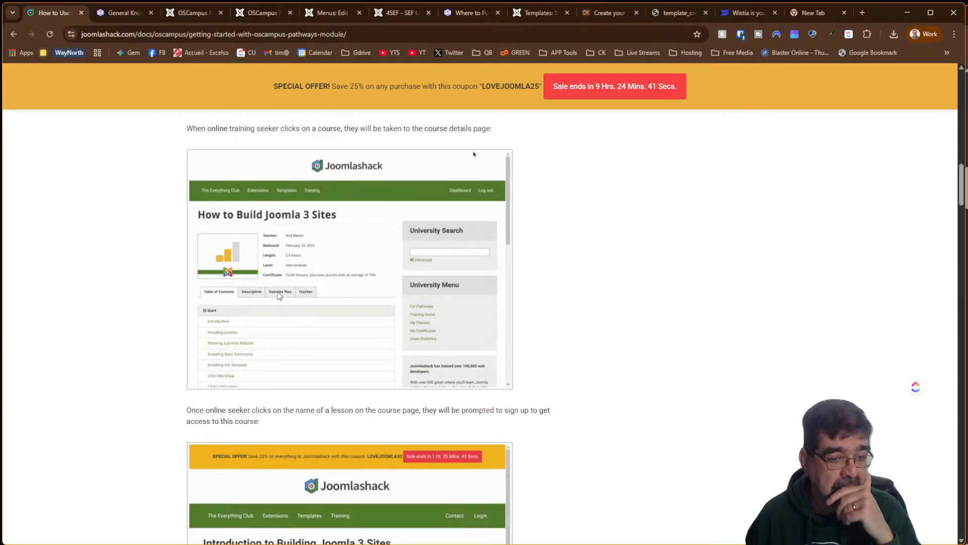
pyautogui.scroll(-10, 278, 295)
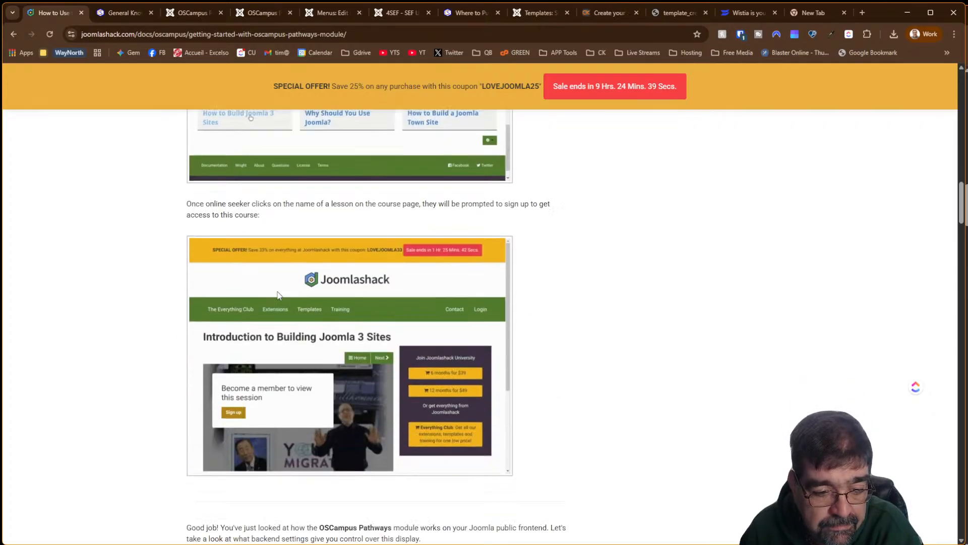
pyautogui.scroll(4, 279, 295)
pyautogui.scroll(5, 279, 295)
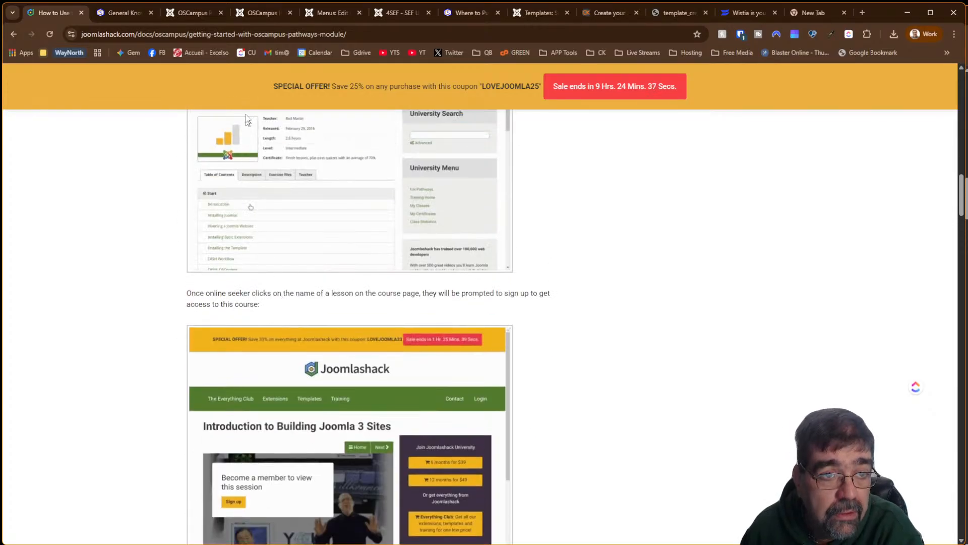
pyautogui.click(262, 13)
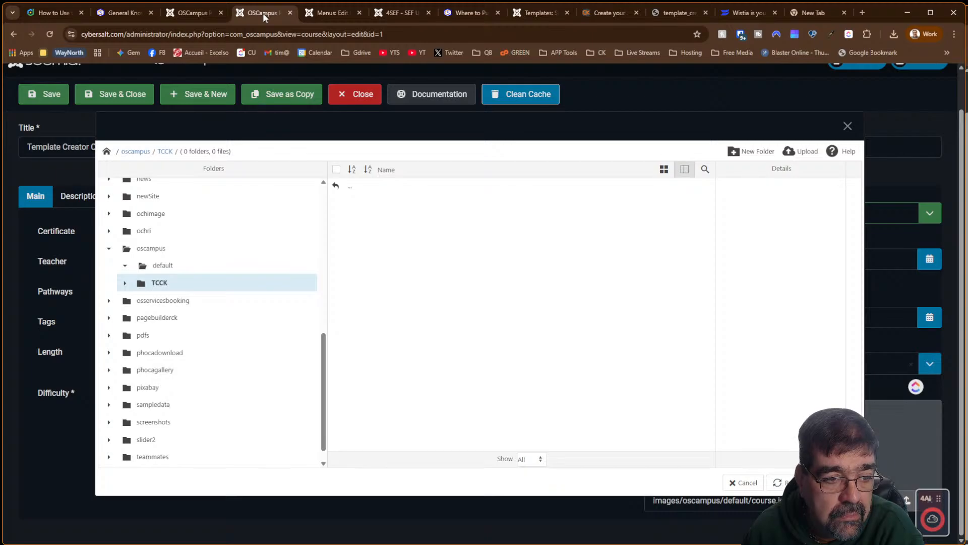
# Close the image folder browser and review the Template Creator CK class's Files section and file title field
pyautogui.click(745, 483)
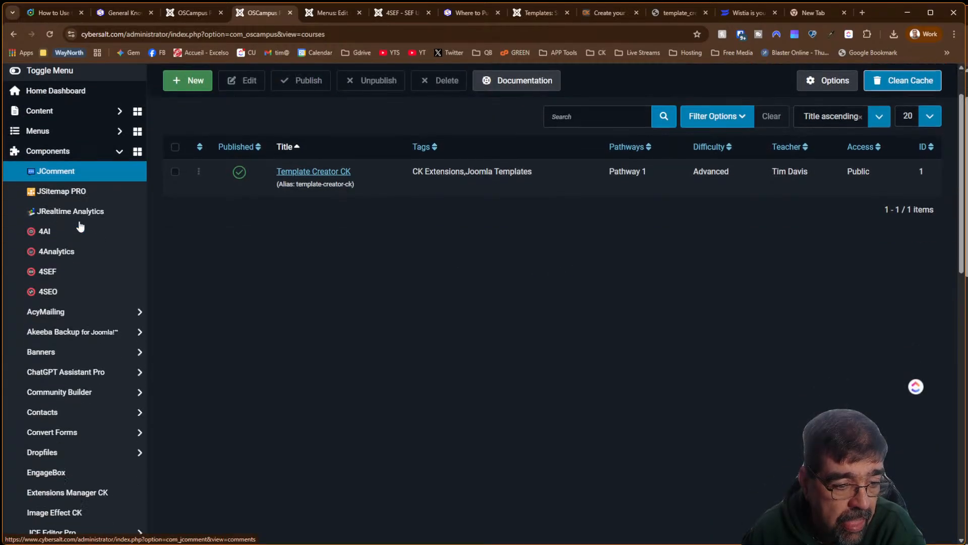
pyautogui.scroll(-8, 80, 226)
pyautogui.click(69, 367)
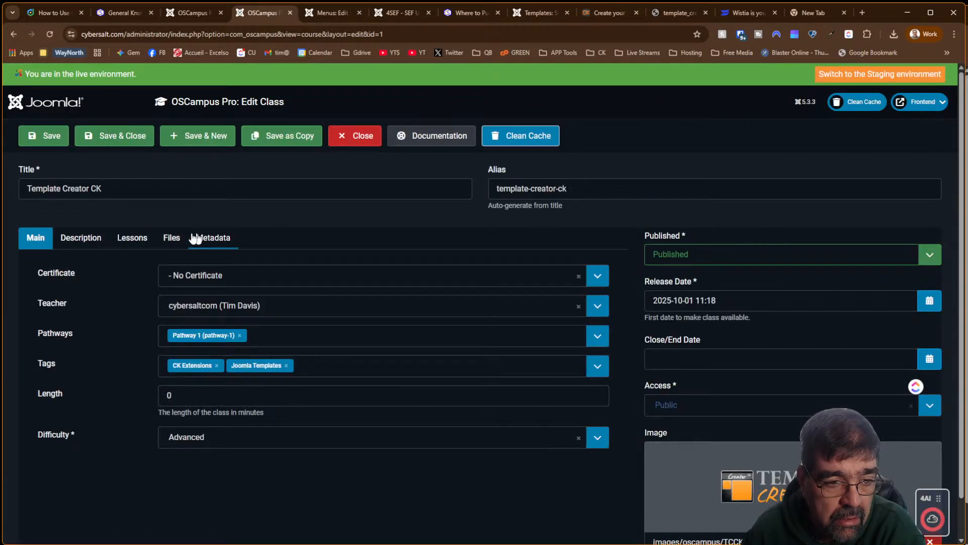
pyautogui.click(171, 241)
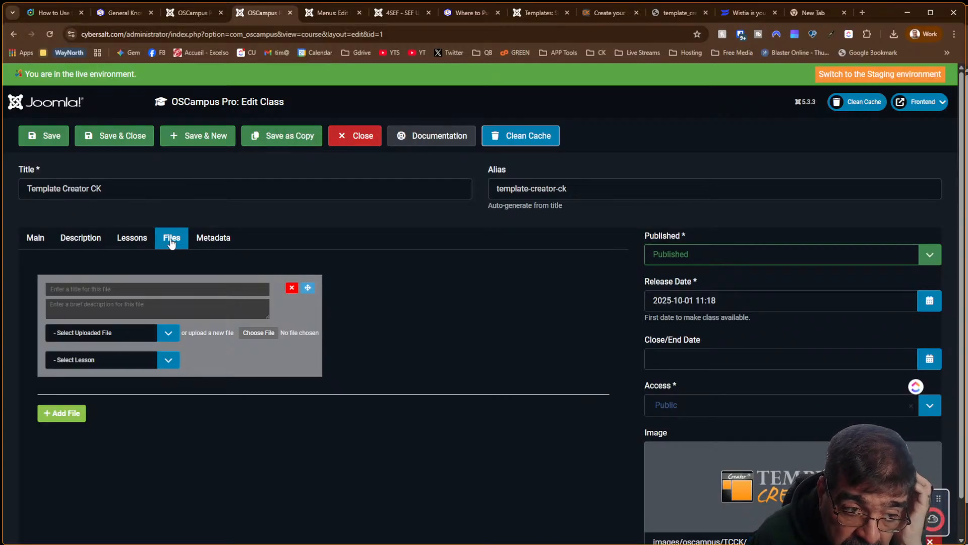
pyautogui.click(154, 290)
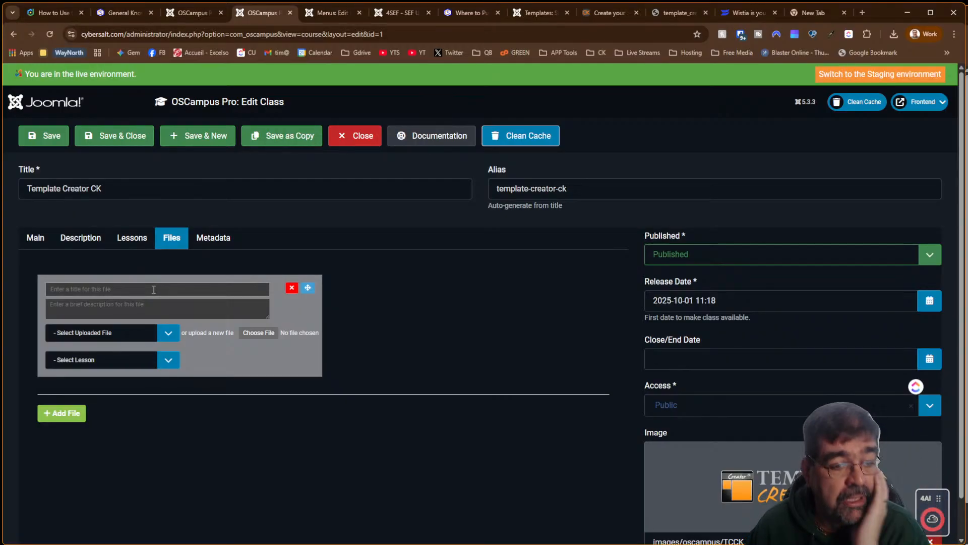
pyautogui.click(154, 289)
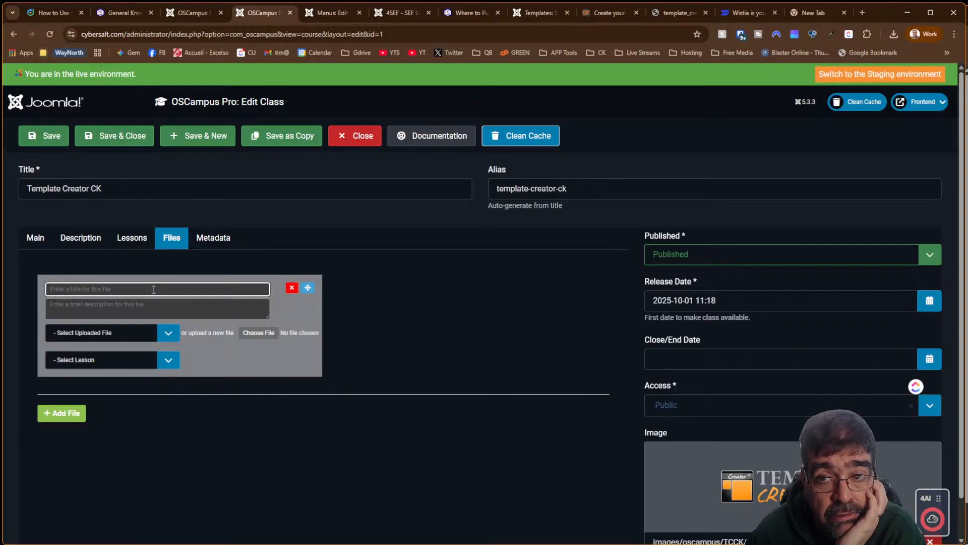
pyautogui.click(601, 15)
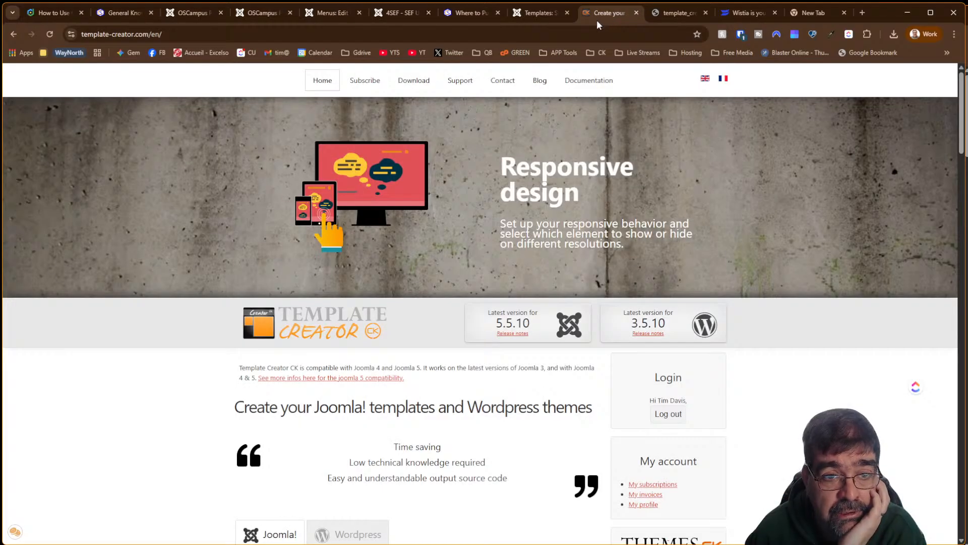
# Log out of the Template Creator CK site account and open its documentation
pyautogui.click(678, 414)
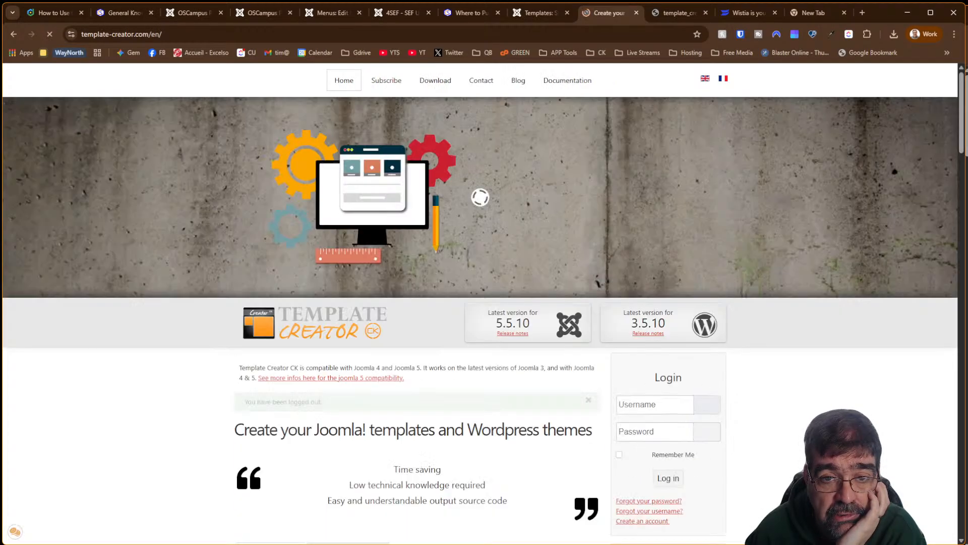
pyautogui.click(548, 84)
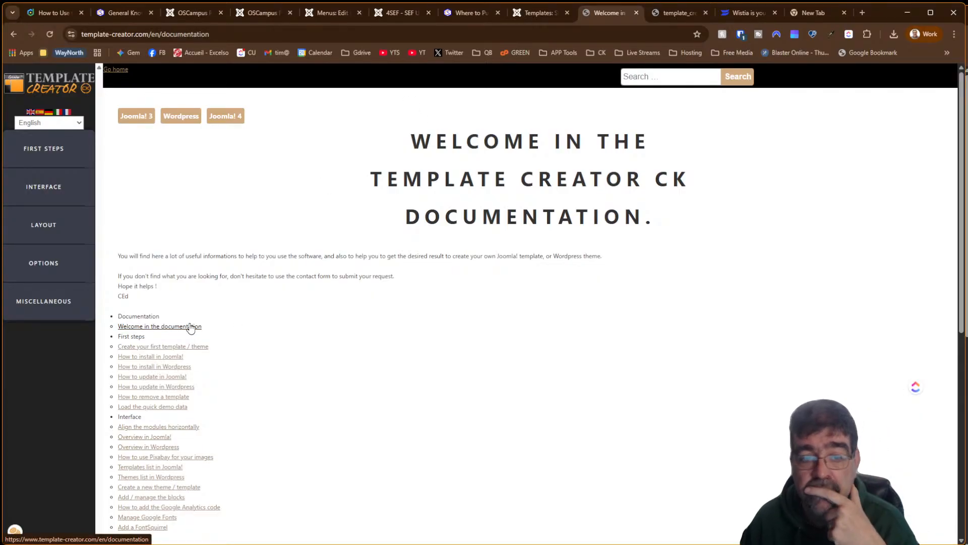
pyautogui.scroll(-7, 206, 326)
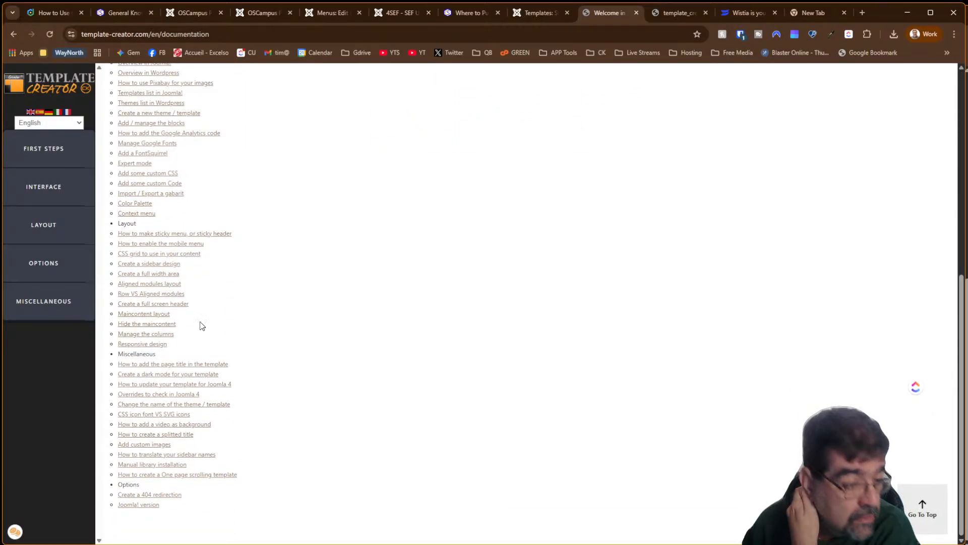
pyautogui.scroll(7, 202, 325)
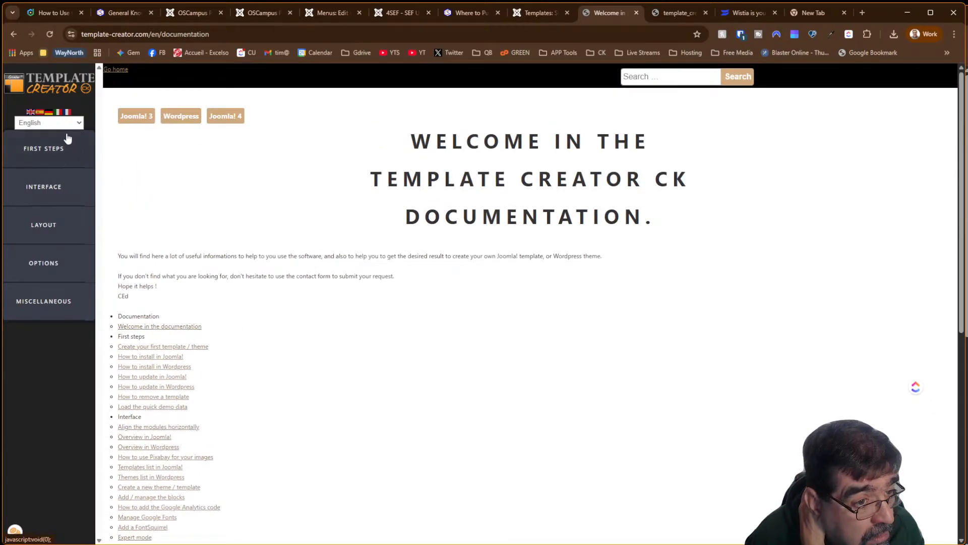
# Browse the First Steps topics, including the WordPress and Joomla! installation guides
pyautogui.click(64, 141)
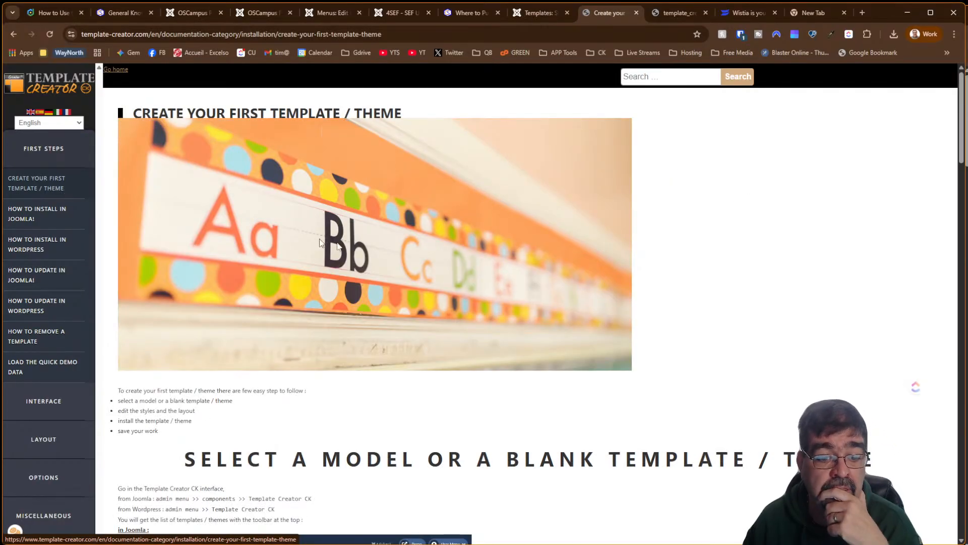
pyautogui.scroll(-15, 464, 284)
pyautogui.scroll(-9, 464, 284)
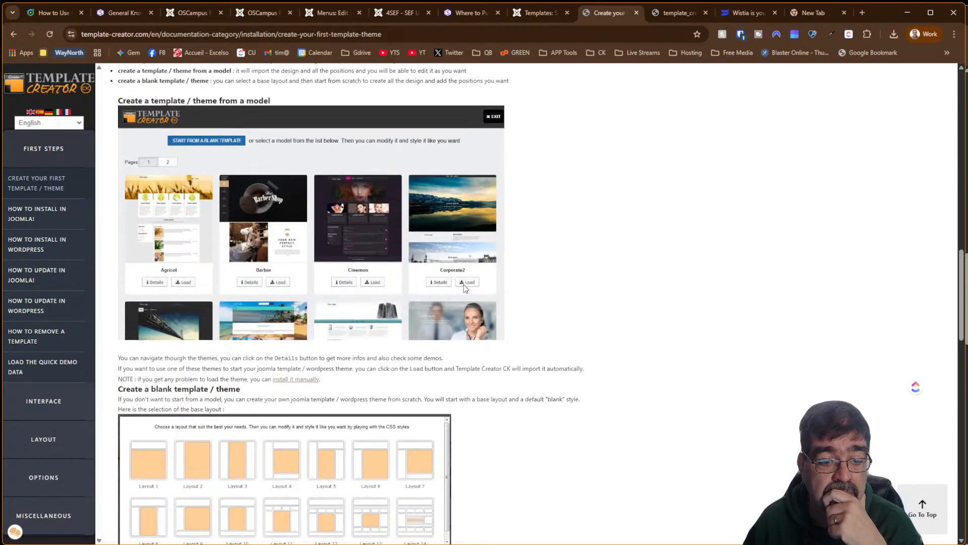
pyautogui.scroll(-9, 464, 284)
pyautogui.scroll(-9, 464, 284)
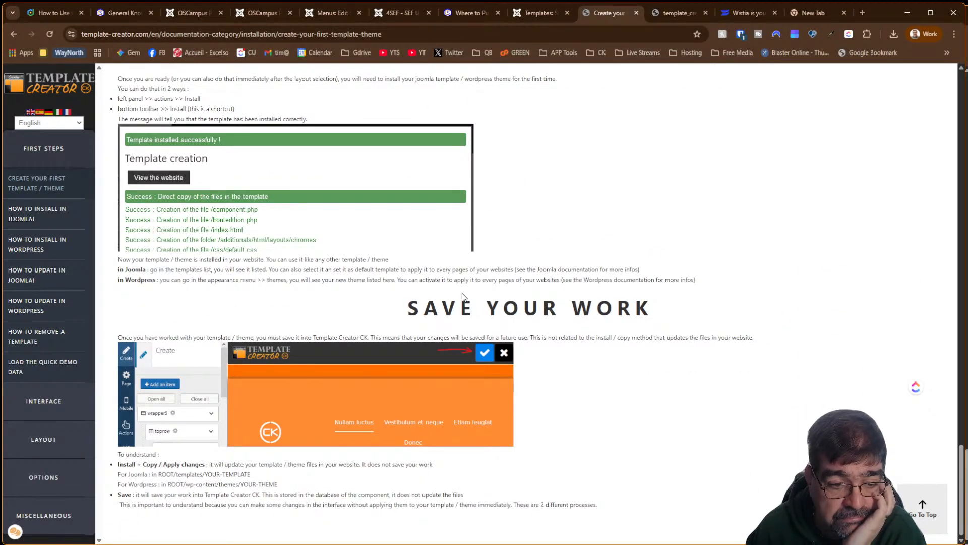
pyautogui.scroll(20, 464, 297)
pyautogui.click(31, 241)
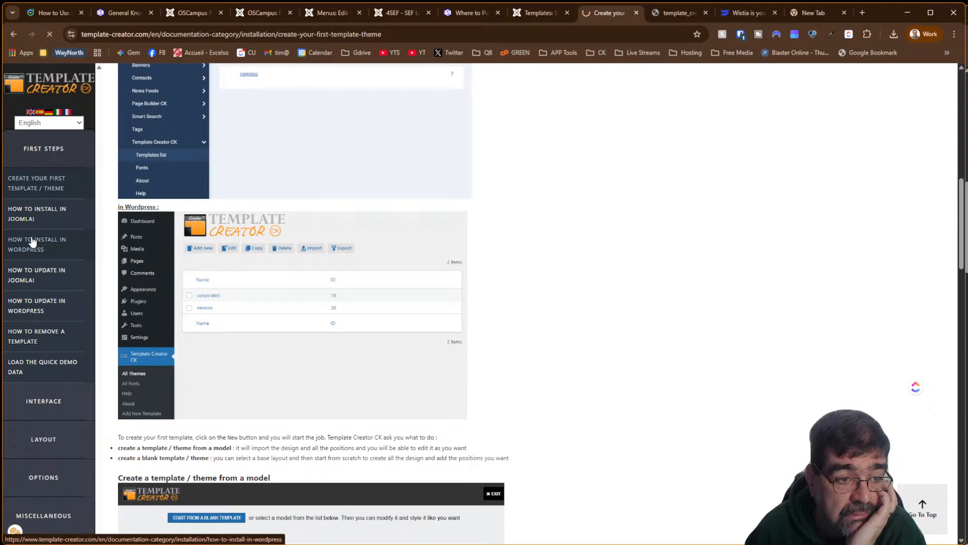
pyautogui.click(41, 225)
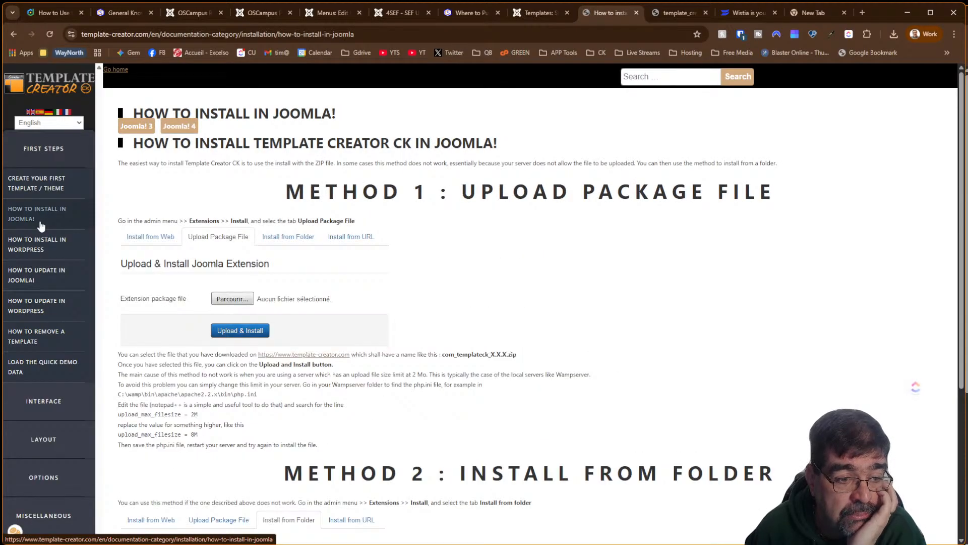
# Read the Interface guide on aligning modules horizontally
pyautogui.click(49, 400)
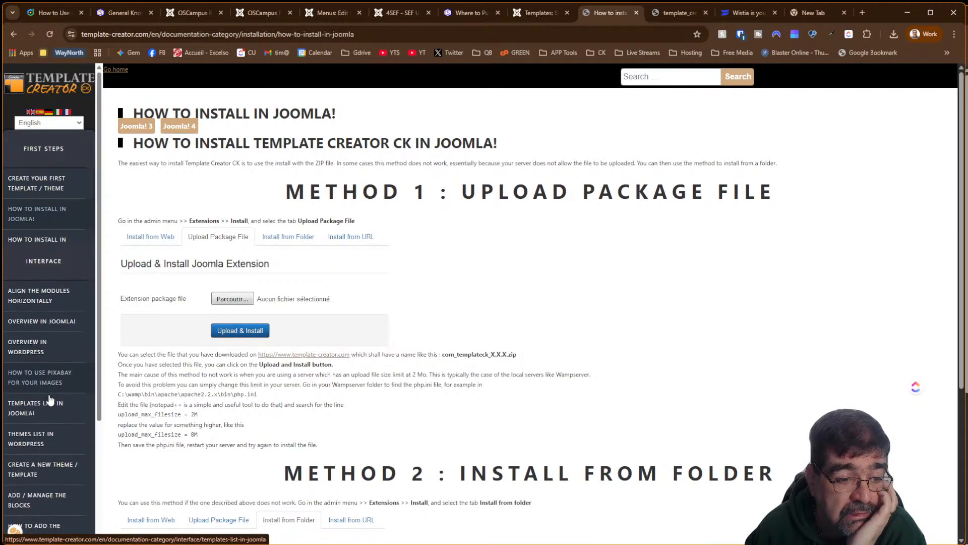
pyautogui.click(44, 226)
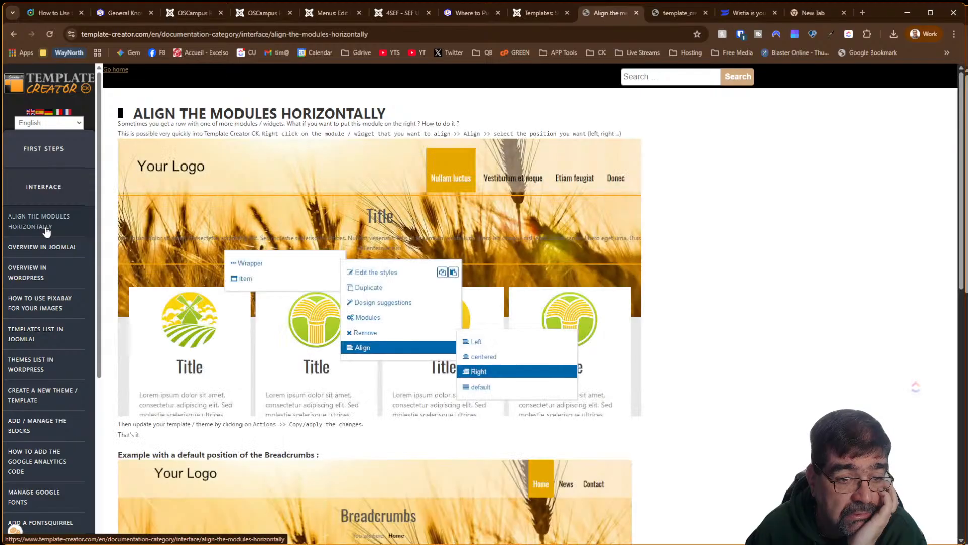
pyautogui.scroll(-5, 502, 281)
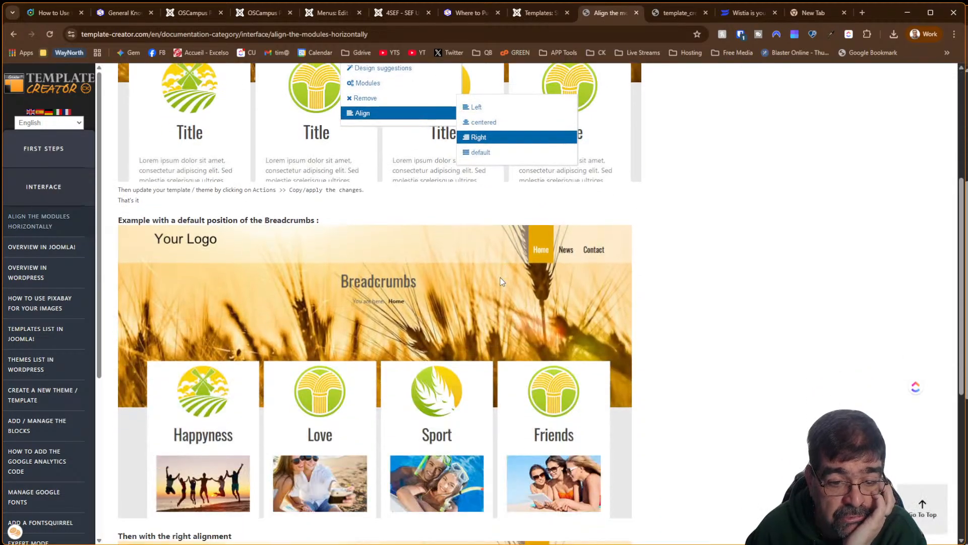
pyautogui.scroll(5, 500, 277)
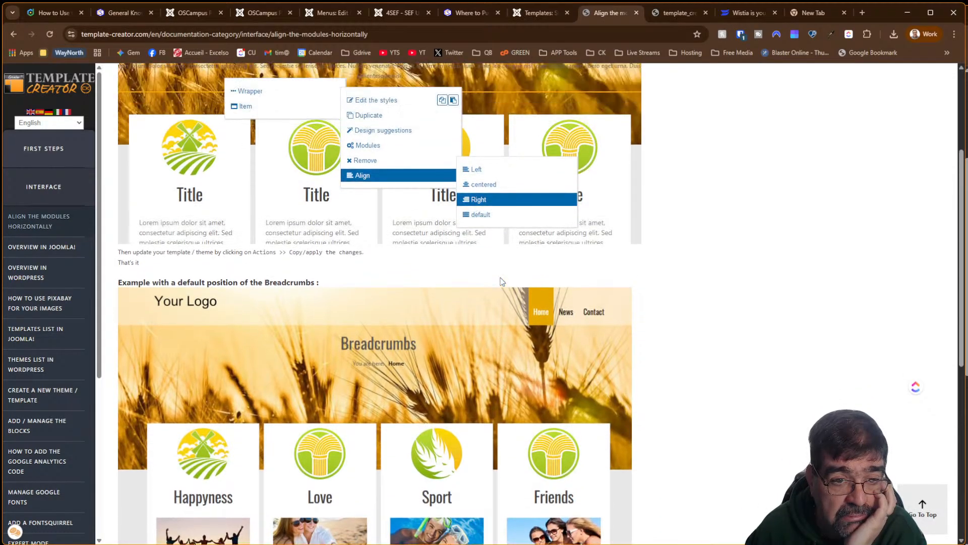
pyautogui.scroll(-7, 502, 281)
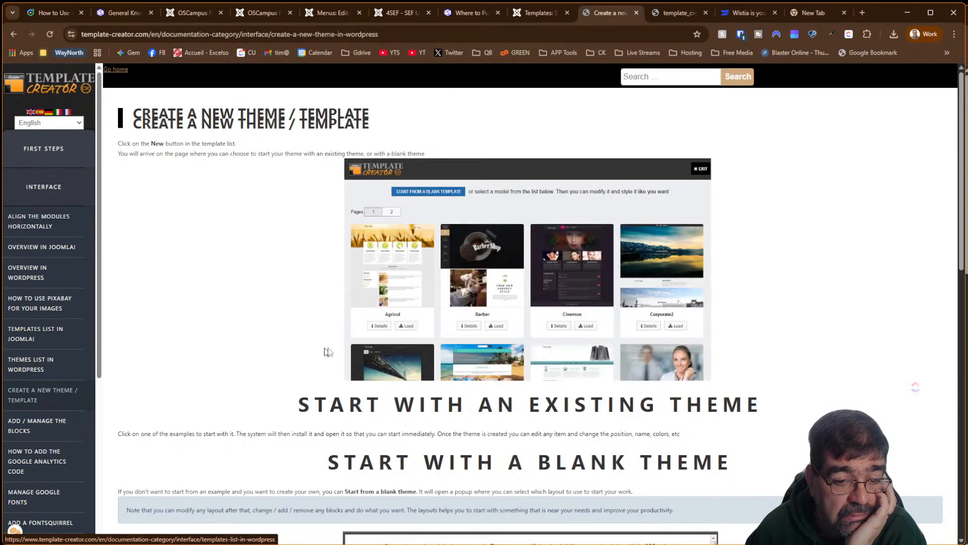
pyautogui.scroll(-5, 358, 347)
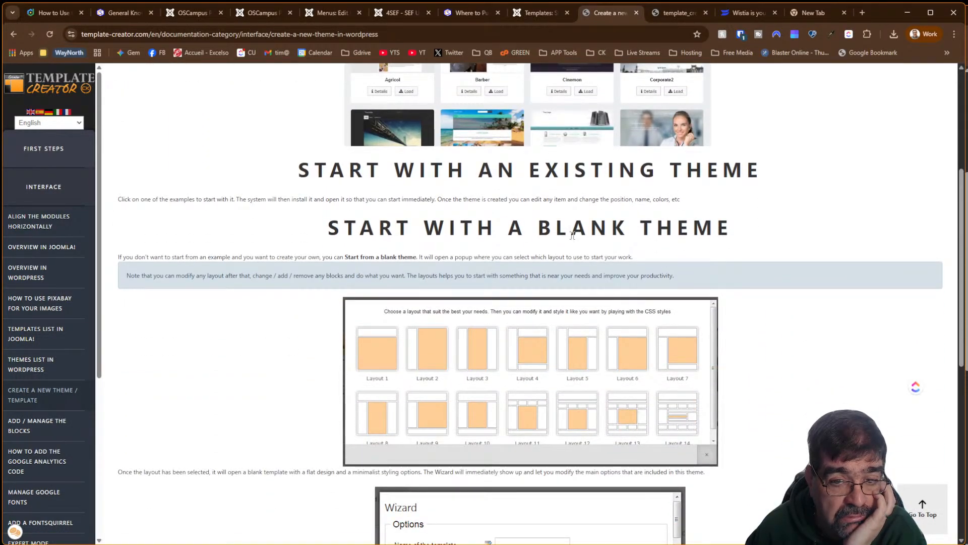
pyautogui.scroll(-9, 568, 265)
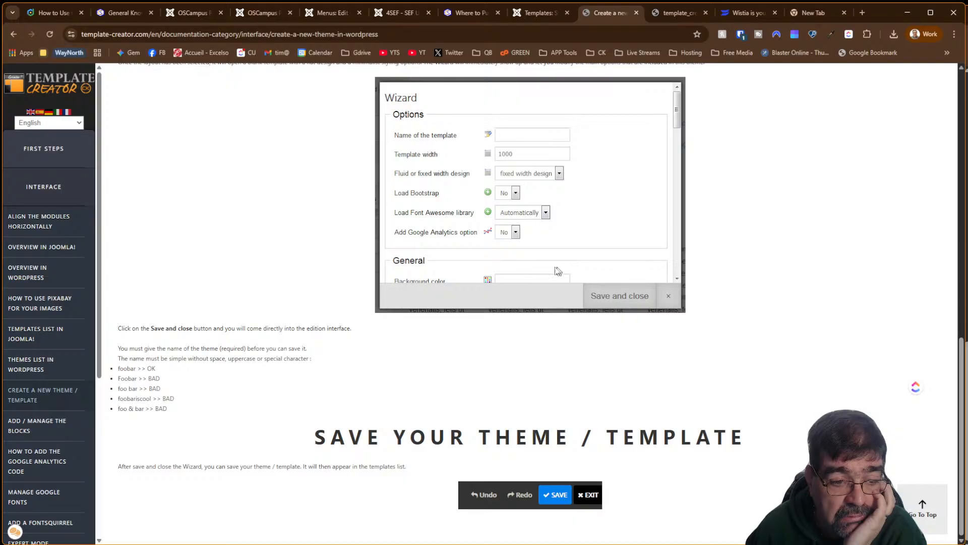
pyautogui.scroll(13, 345, 287)
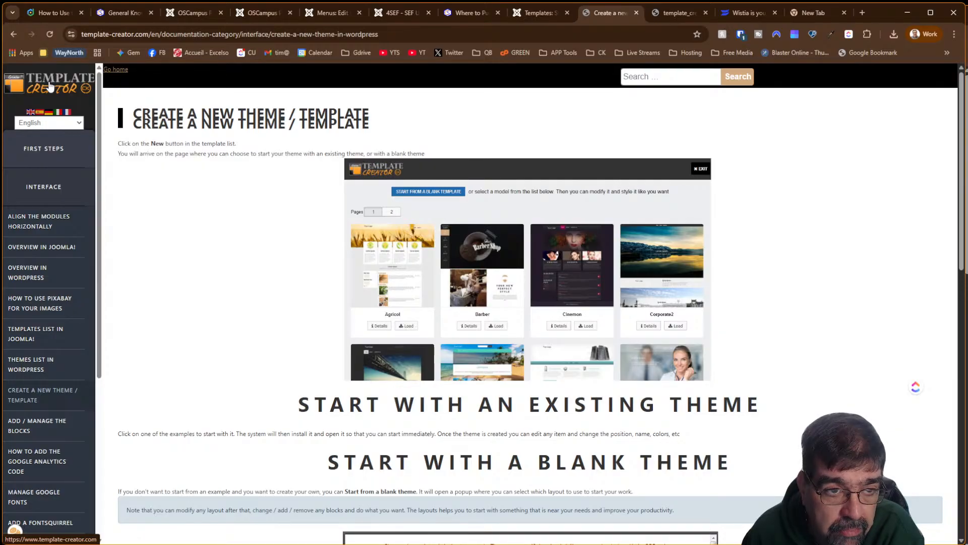
# Read the Template Creator CK class description, then close the editor back to the Classes list
pyautogui.click(270, 18)
pyautogui.click(184, 14)
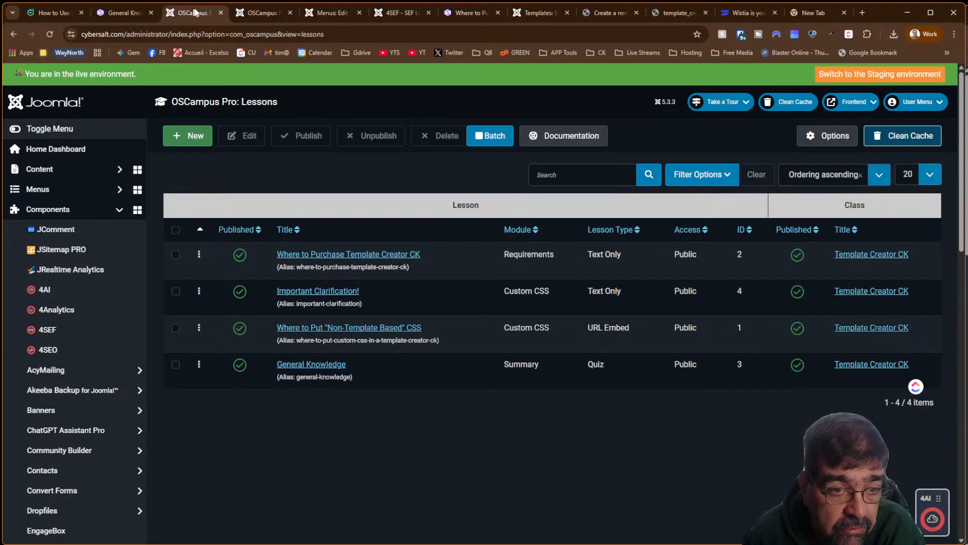
pyautogui.click(271, 15)
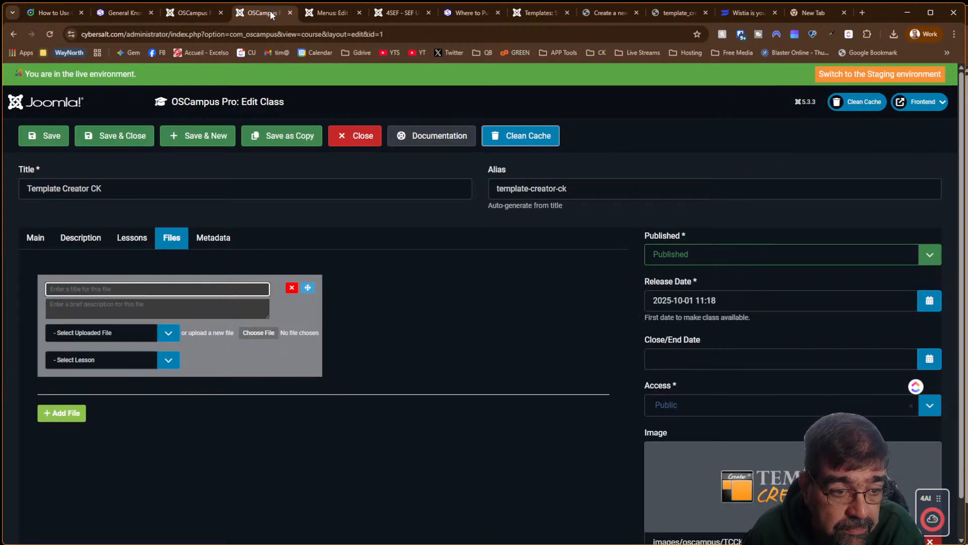
pyautogui.click(86, 245)
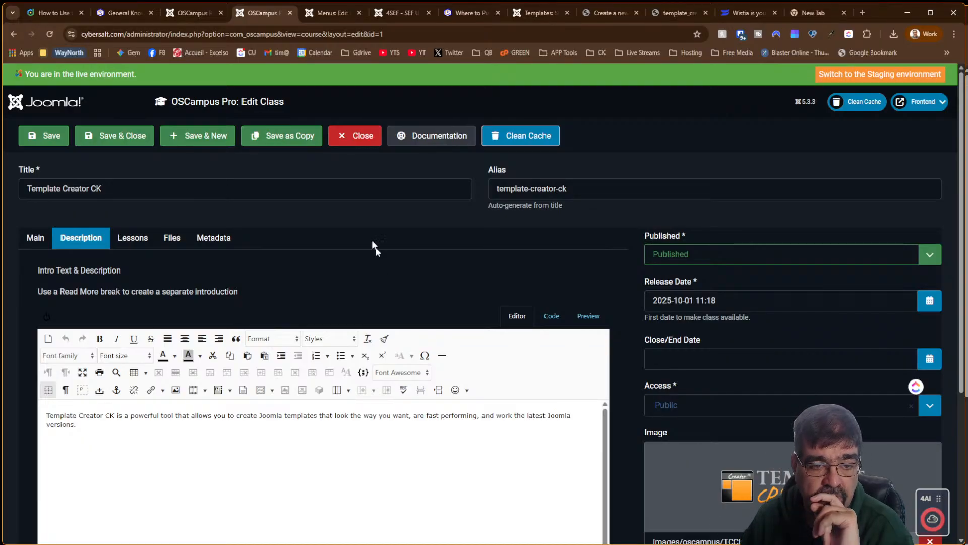
pyautogui.click(361, 141)
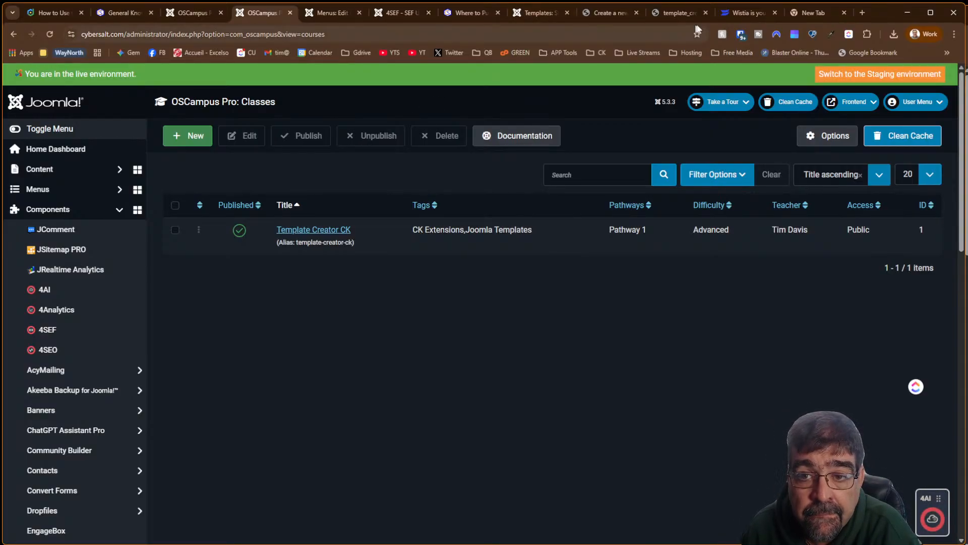
# Close the Wistia page and go to the General Knowledge quiz page
pyautogui.moveTo(735, 18)
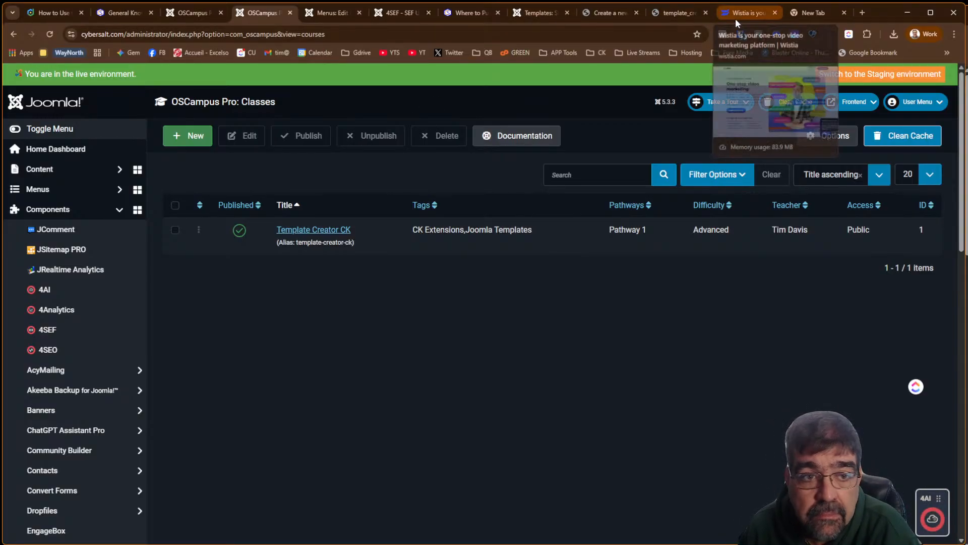
pyautogui.click(776, 13)
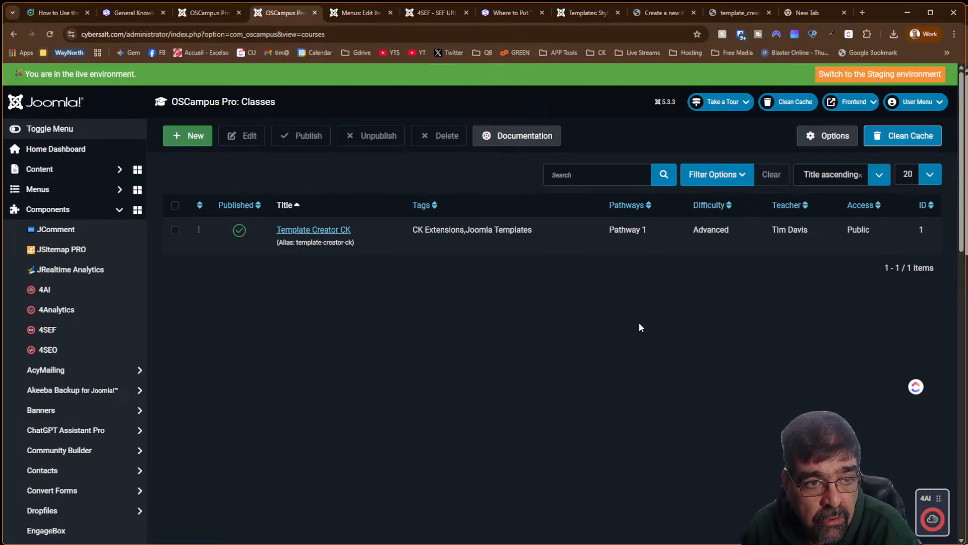
pyautogui.click(198, 13)
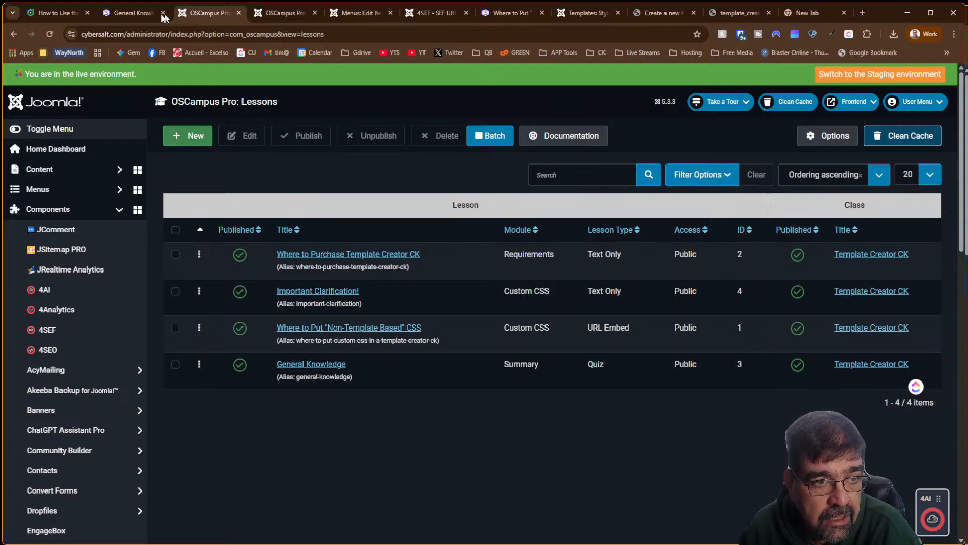
pyautogui.click(141, 15)
# Reload the quiz, confirming form resubmission, and check the fresh set of TCCK questions
pyautogui.scroll(-6, 446, 299)
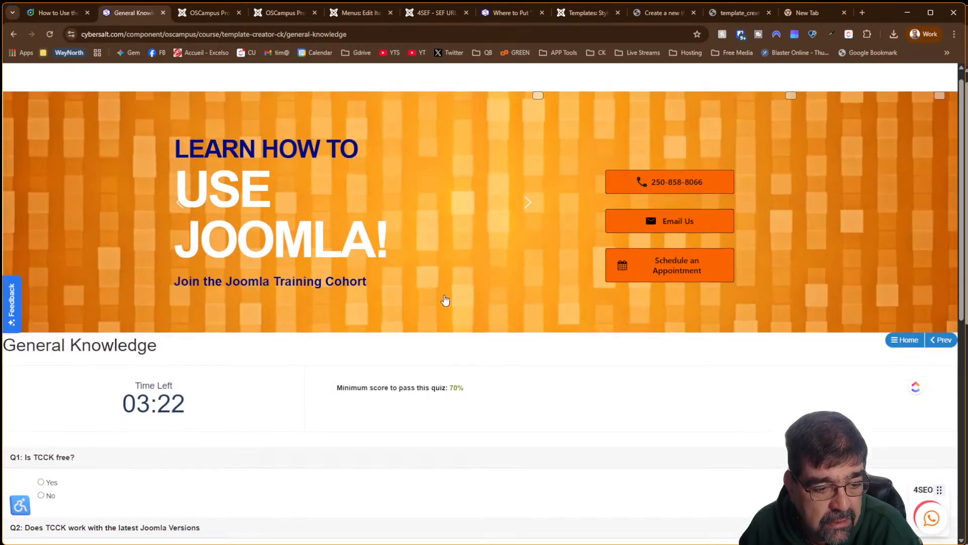
pyautogui.click(49, 34)
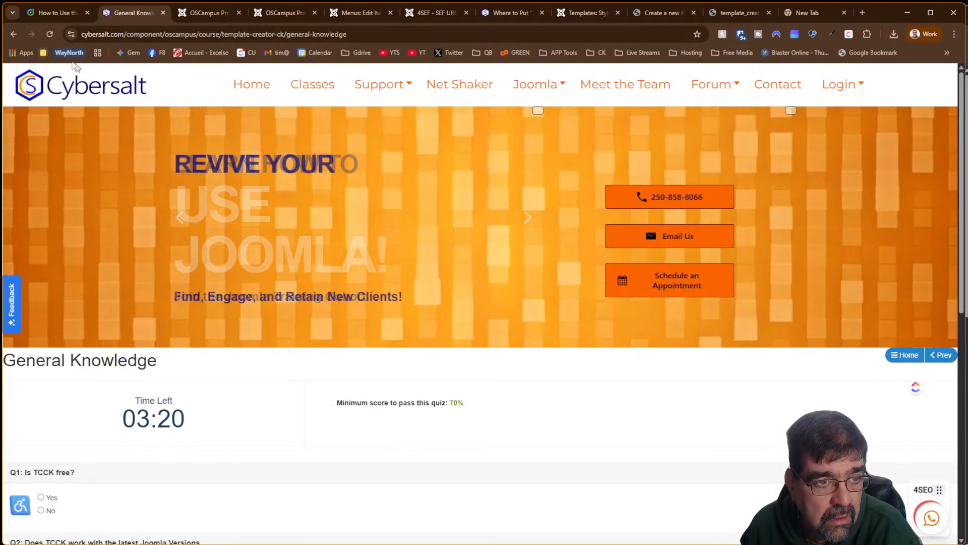
pyautogui.click(50, 34)
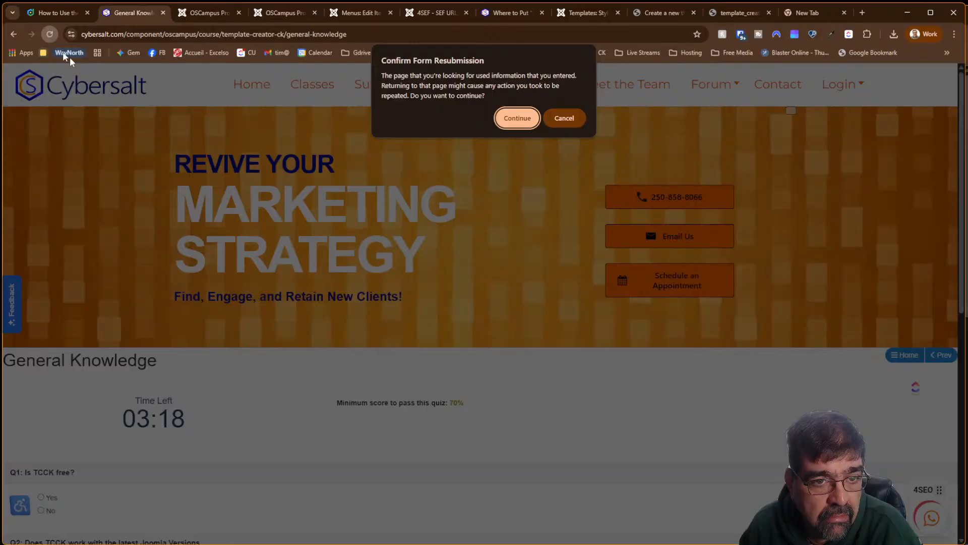
pyautogui.click(519, 118)
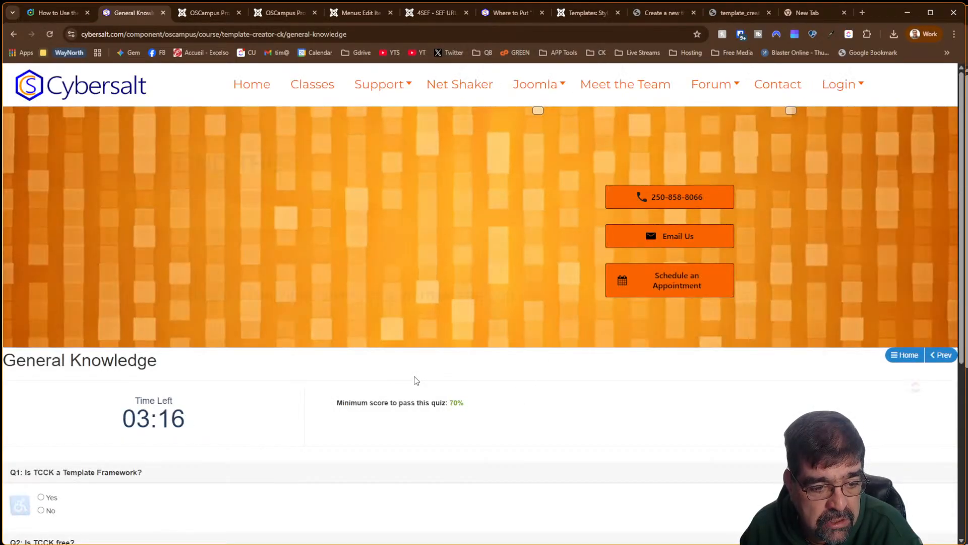
pyautogui.scroll(-7, 415, 381)
pyautogui.scroll(7, 415, 380)
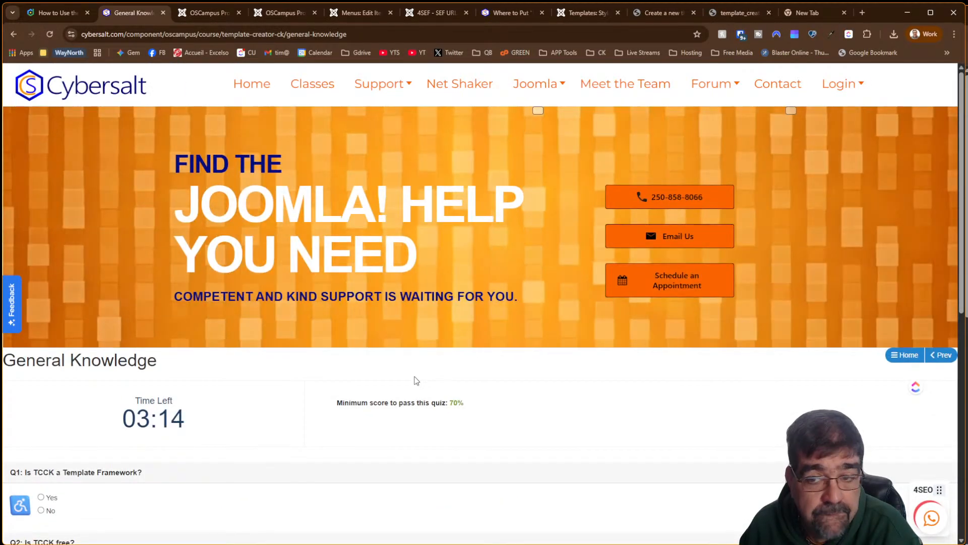
pyautogui.moveTo(849, 85)
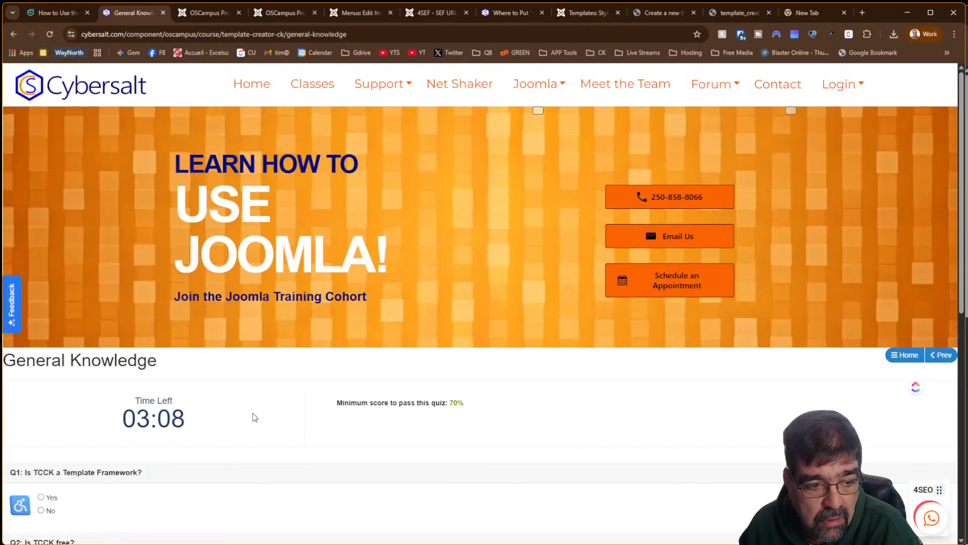
pyautogui.scroll(-7, 254, 417)
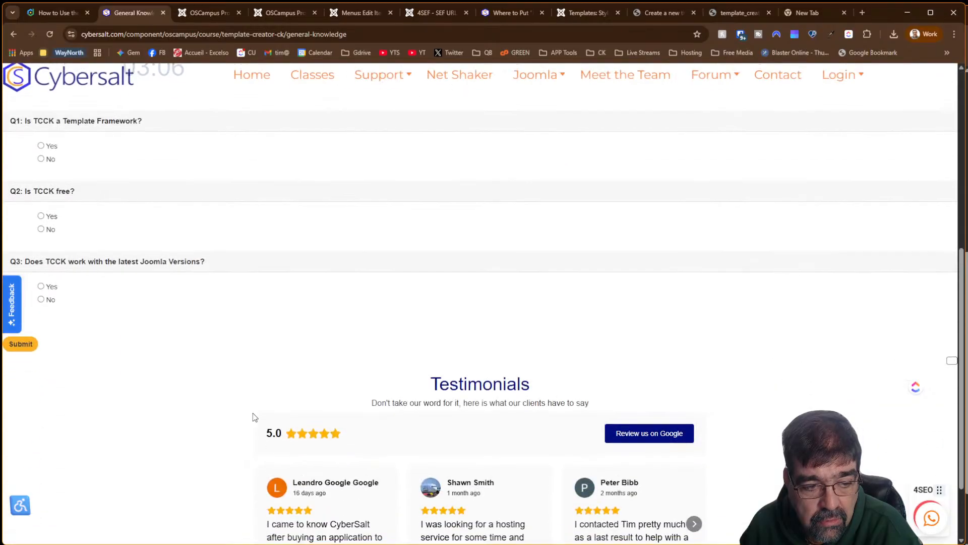
pyautogui.scroll(5, 253, 417)
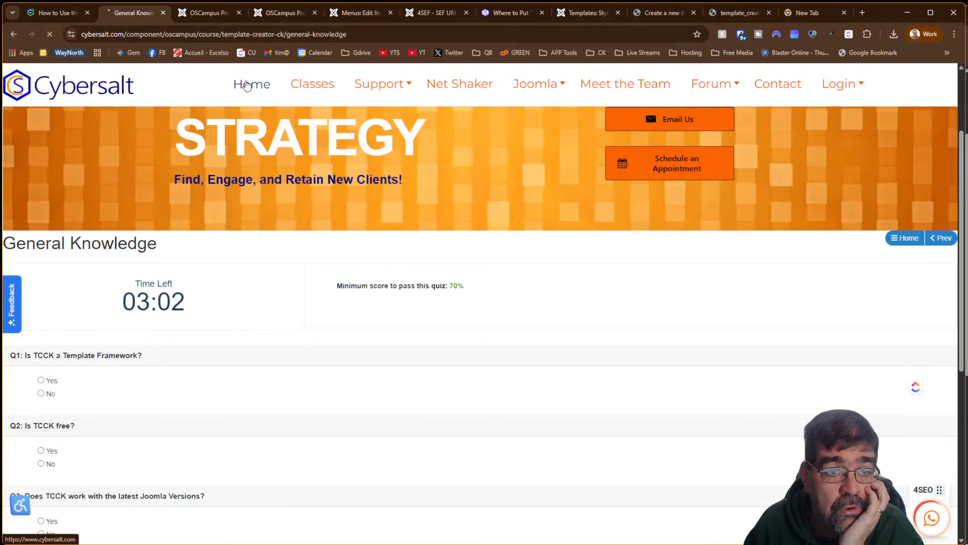
# Visit the site's home page and Classes listing, then return to the OSCampus lessons admin page
pyautogui.click(243, 82)
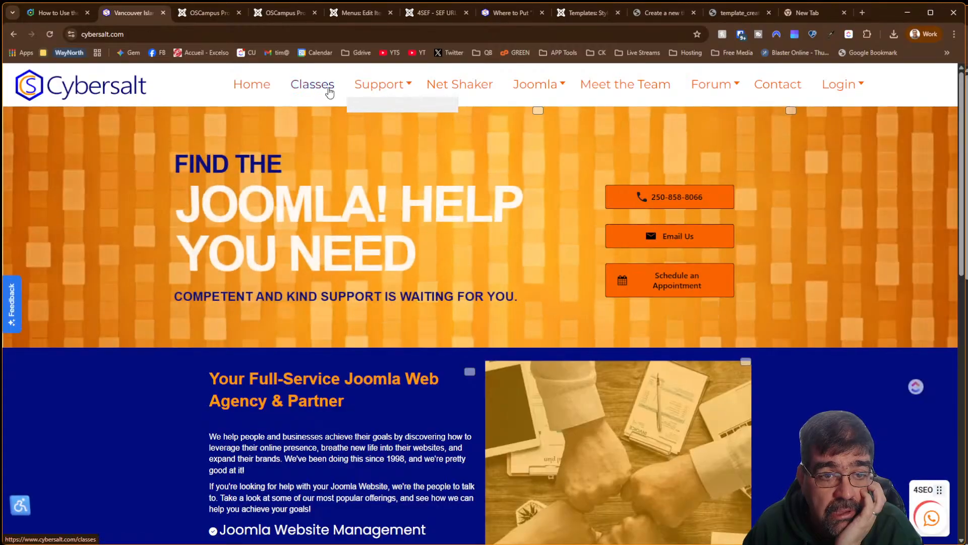
pyautogui.click(328, 90)
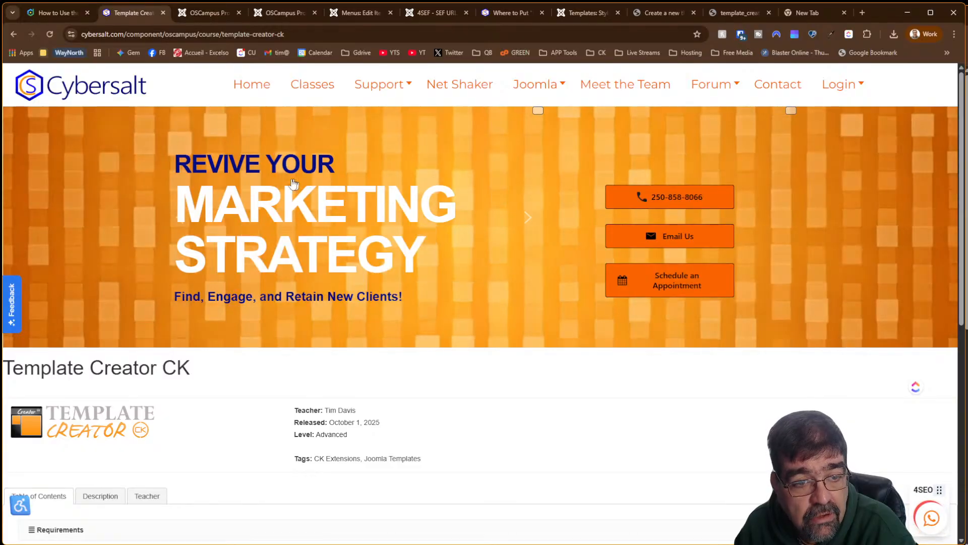
pyautogui.click(210, 14)
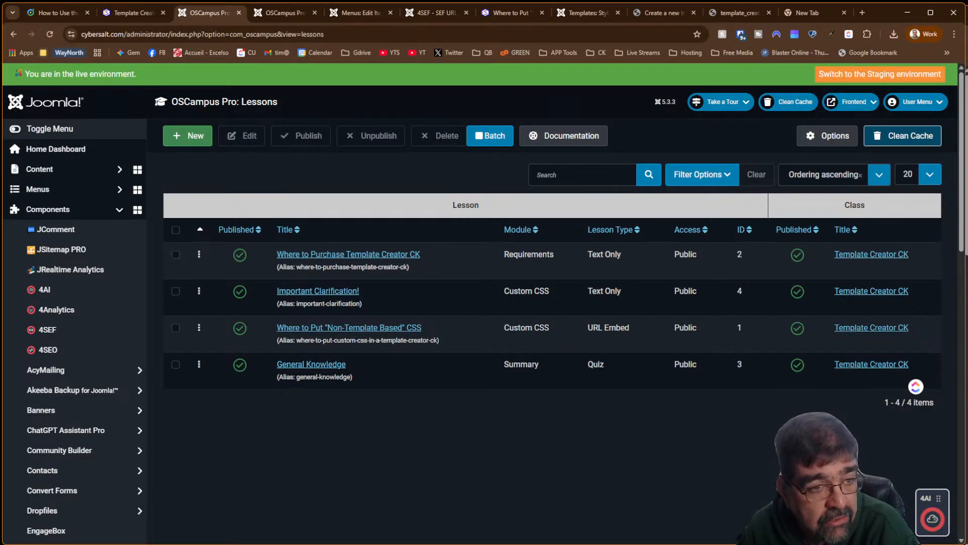
# Open the site modules list and search it for 'revi'
pyautogui.scroll(-6, 77, 454)
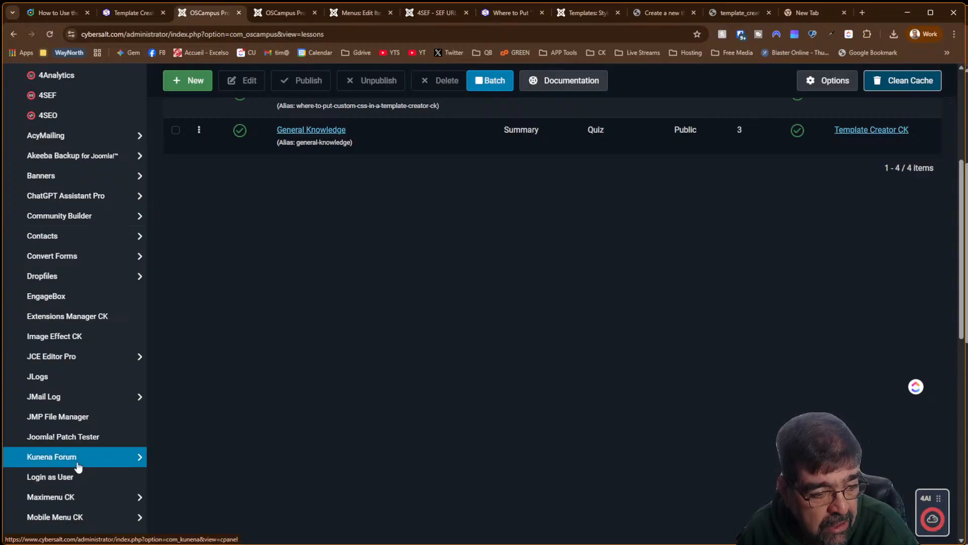
pyautogui.scroll(6, 78, 468)
pyautogui.click(69, 172)
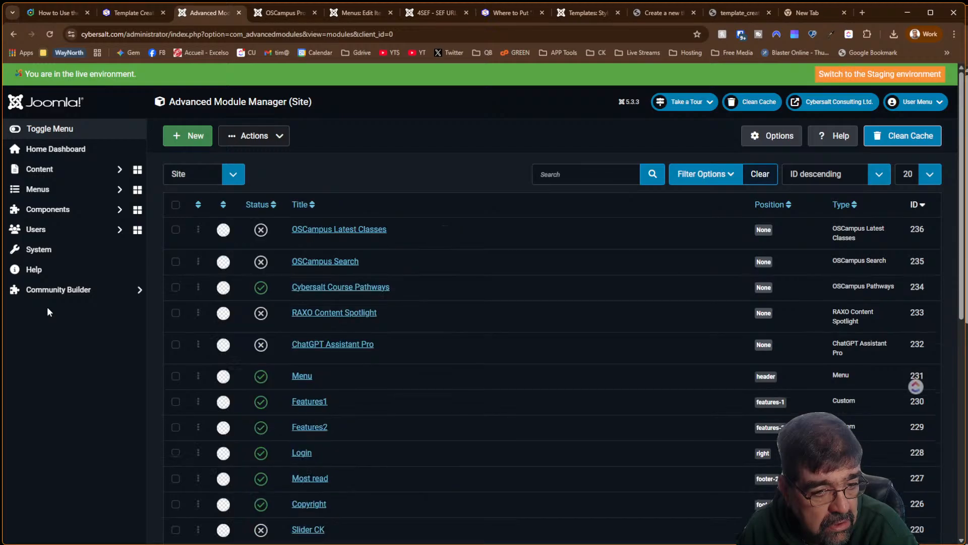
pyautogui.click(553, 176)
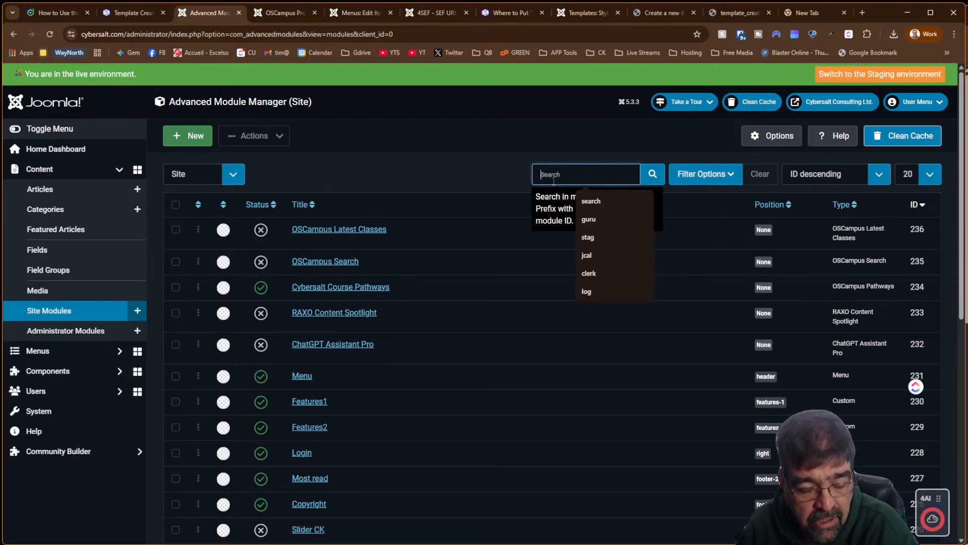
pyautogui.write('revi')
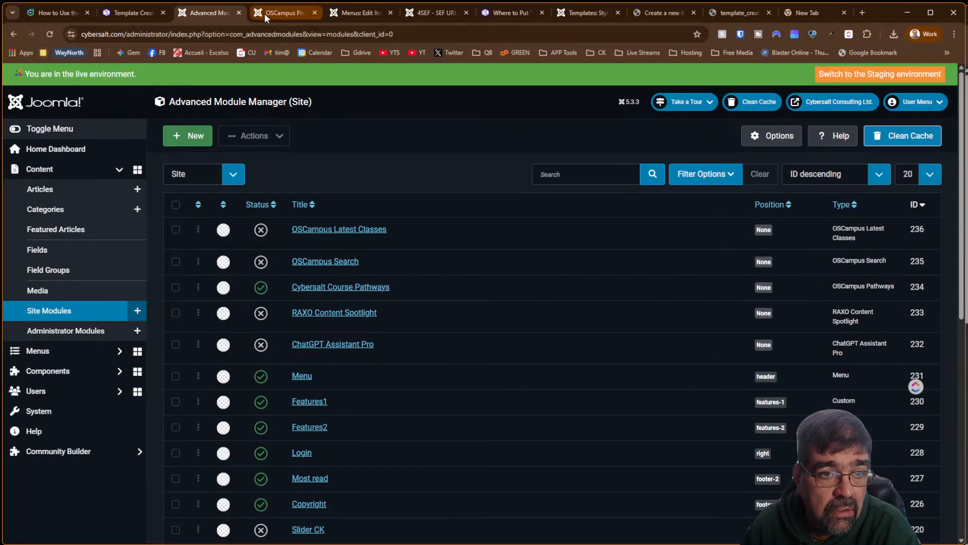
# Close the OSCampus Classes admin tab and go to the 'Where to Put Non-Template Based CSS' lesson
pyautogui.click(264, 15)
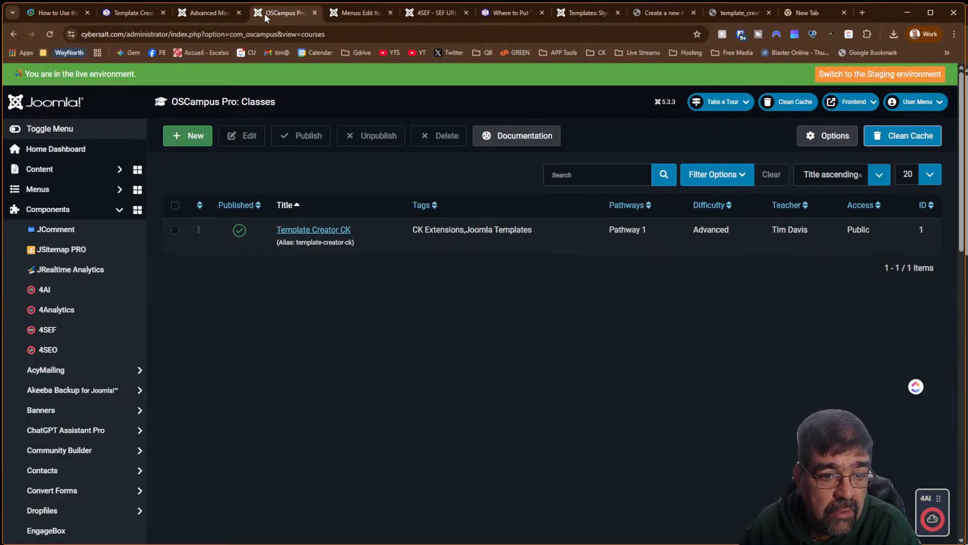
pyautogui.click(313, 13)
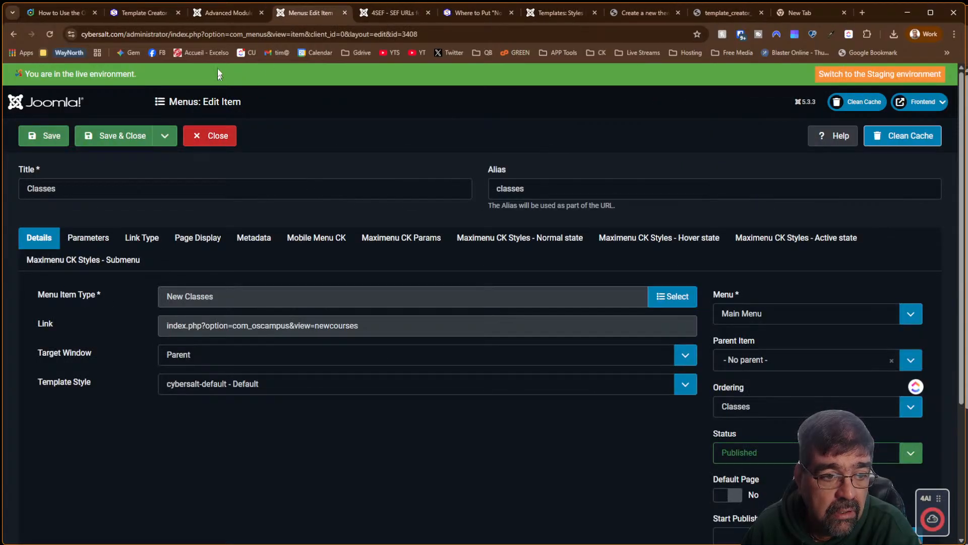
pyautogui.click(216, 15)
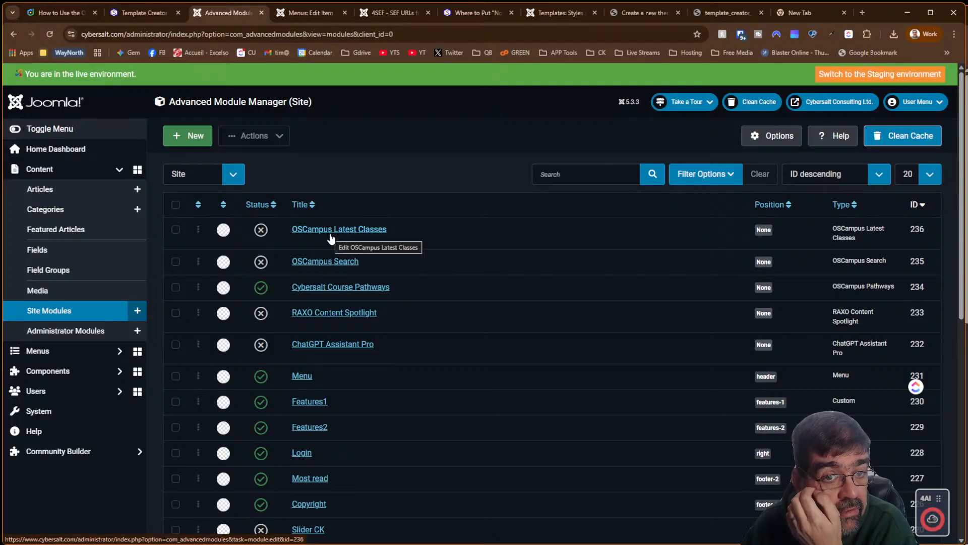
pyautogui.click(475, 17)
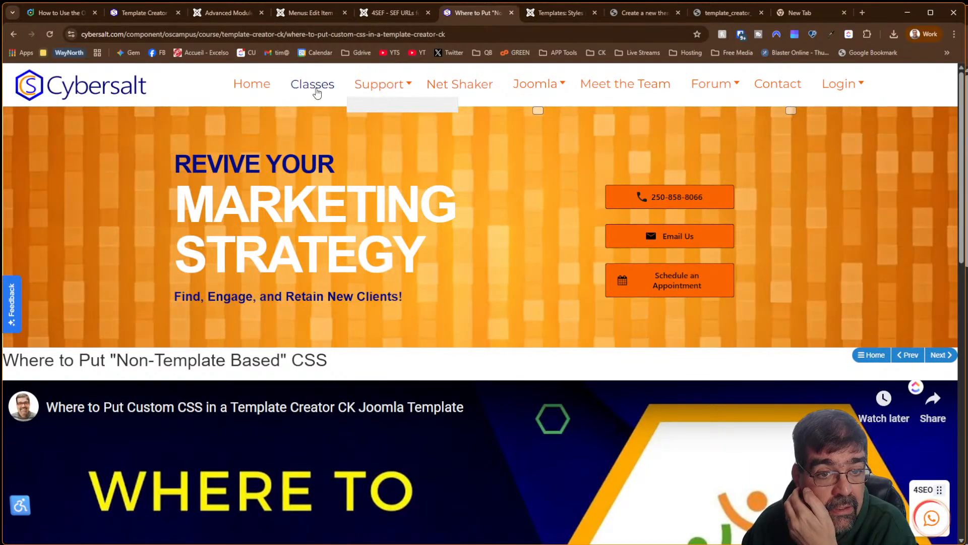
# Open the site's Classes page and clean the Joomla cache from the 4SEF SEF URLs page
pyautogui.click(316, 90)
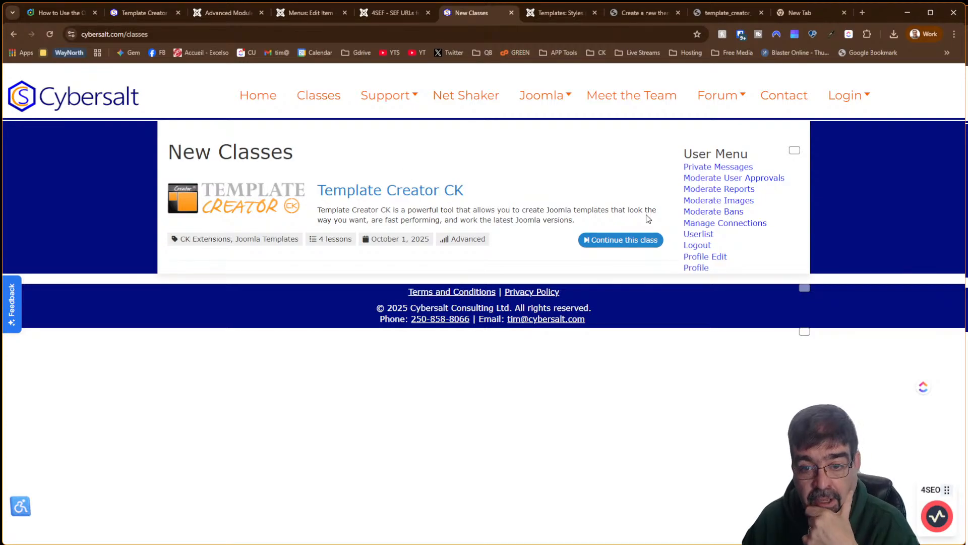
pyautogui.click(479, 101)
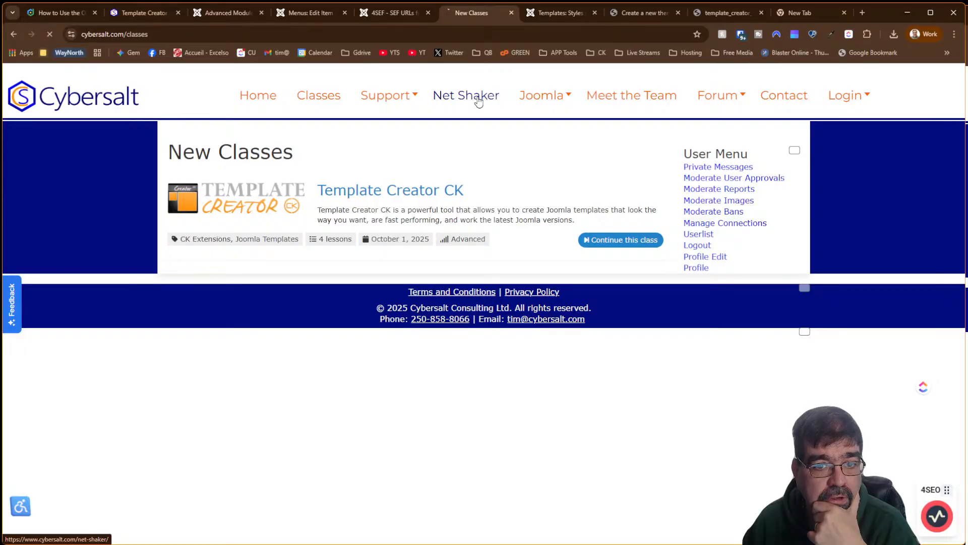
pyautogui.click(402, 14)
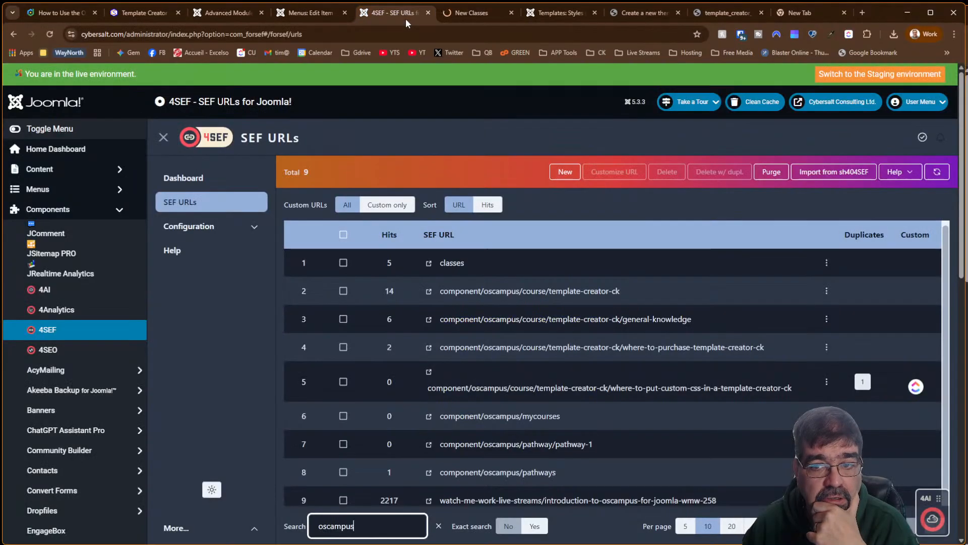
pyautogui.click(763, 104)
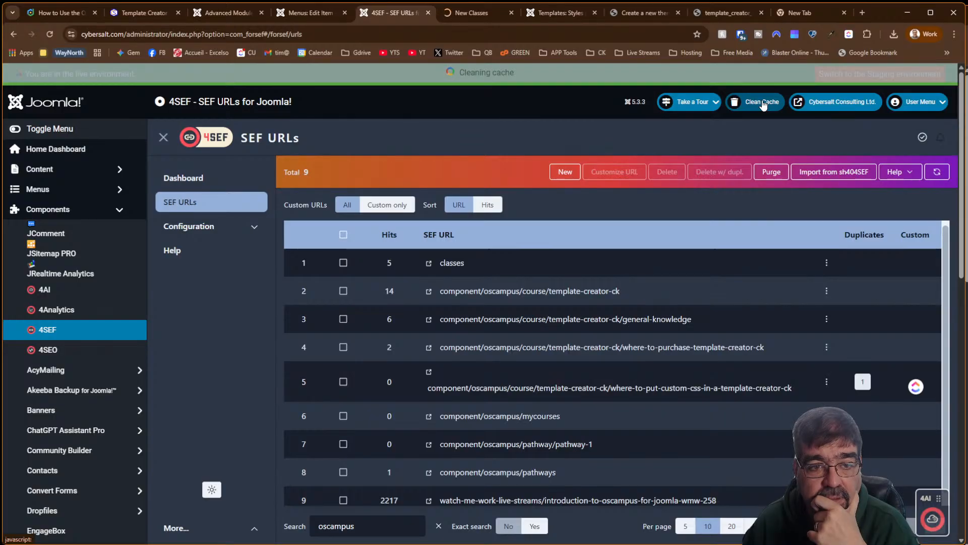
# Return to the New Classes page and open Net Shaker in a new tab
pyautogui.click(480, 18)
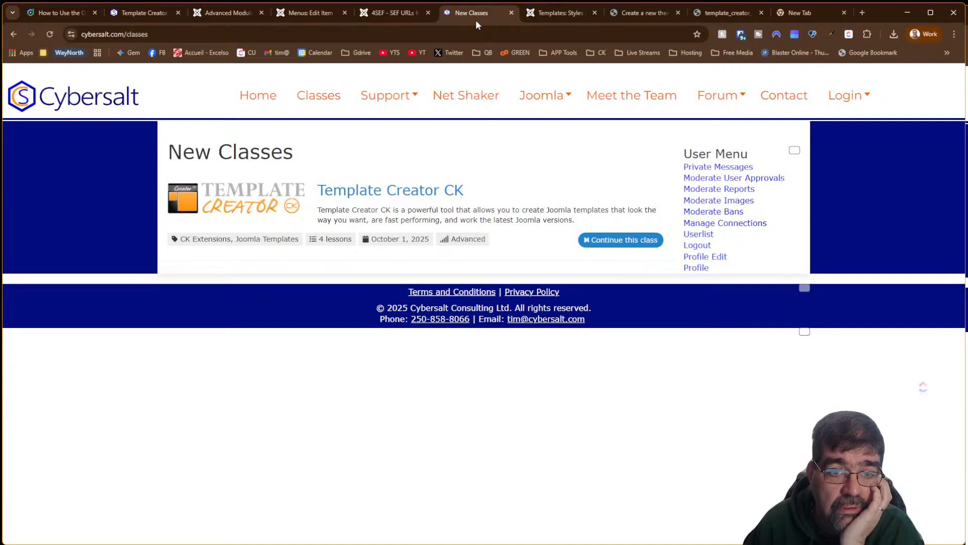
pyautogui.rightClick(484, 97)
pyautogui.click(522, 107)
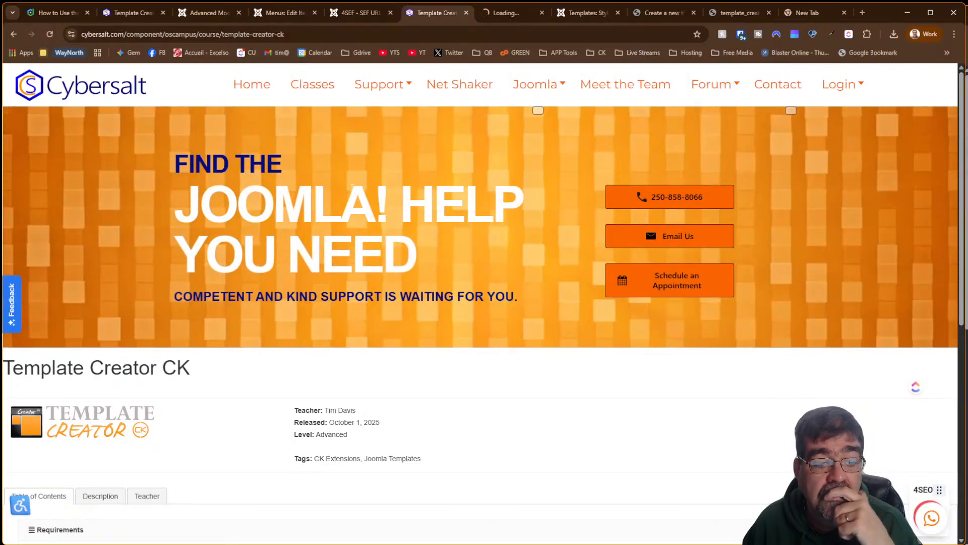
# In Advanced Module Manager, list up to 500 modules per page sorted by ID ascending
pyautogui.scroll(-8, 352, 189)
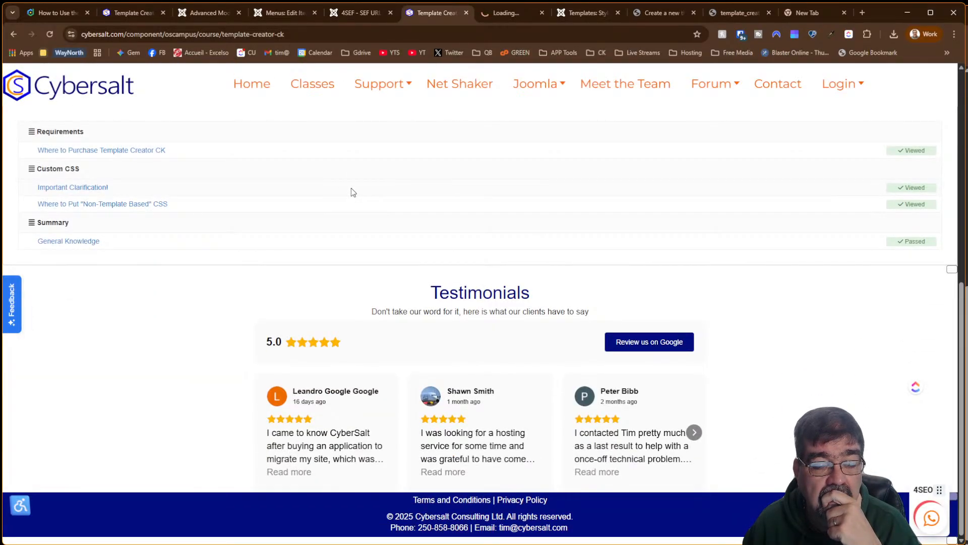
pyautogui.click(140, 14)
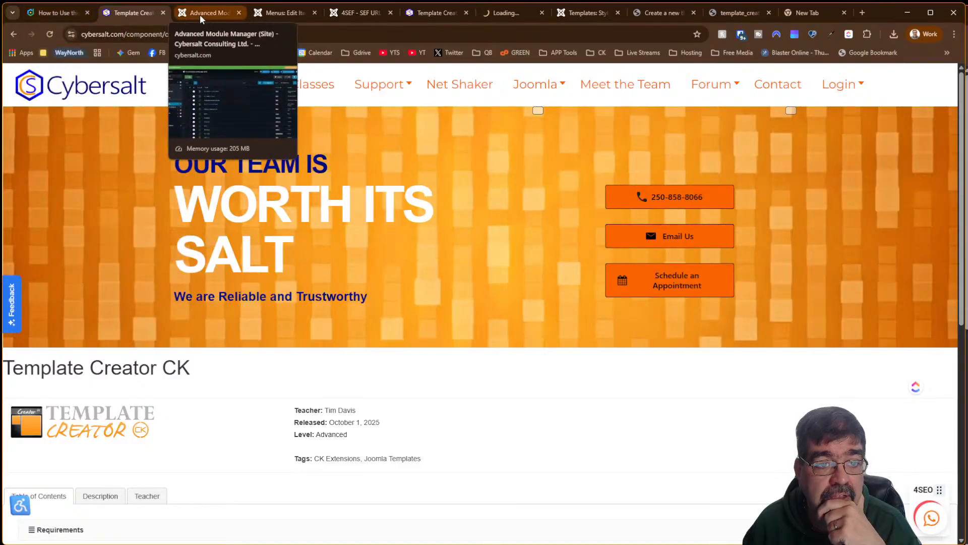
pyautogui.click(200, 15)
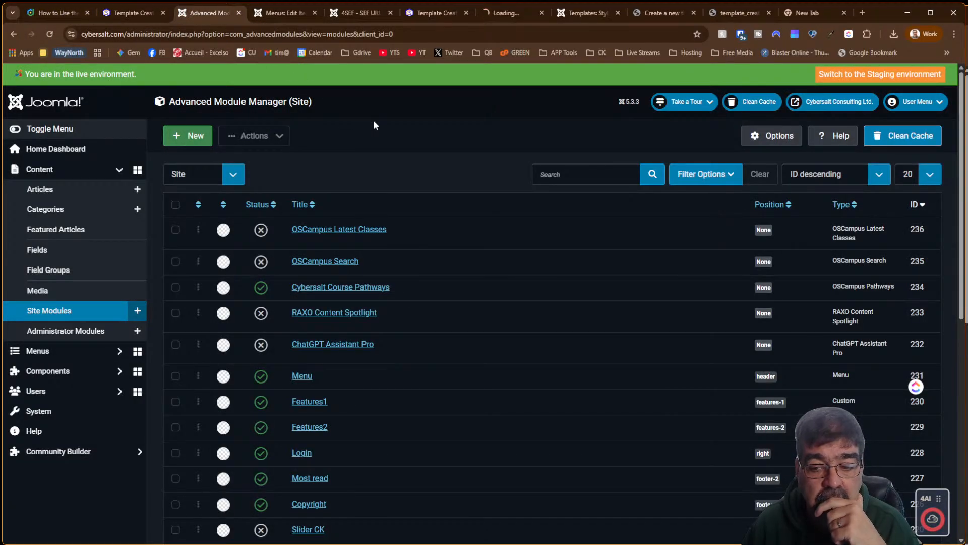
pyautogui.scroll(-8, 373, 125)
pyautogui.scroll(7, 374, 125)
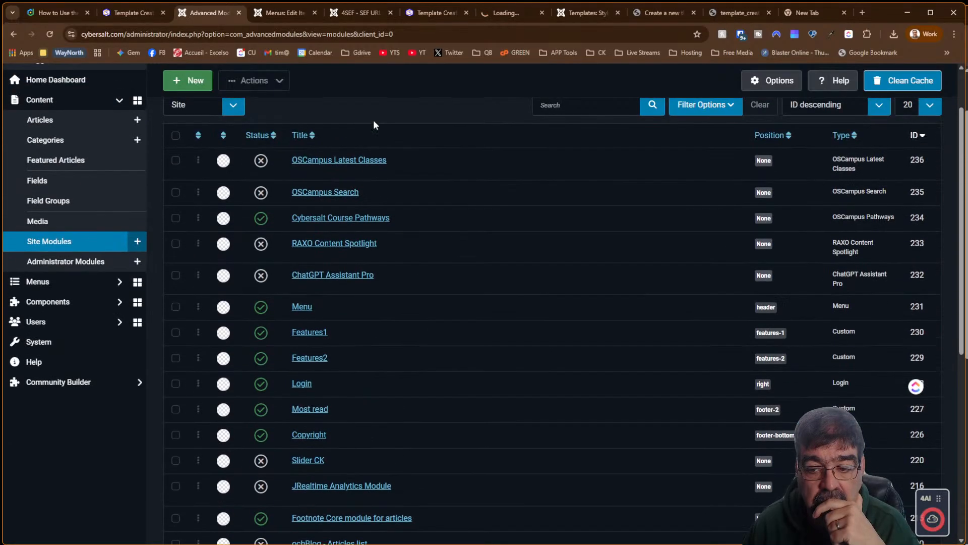
pyautogui.scroll(2, 373, 125)
pyautogui.click(930, 174)
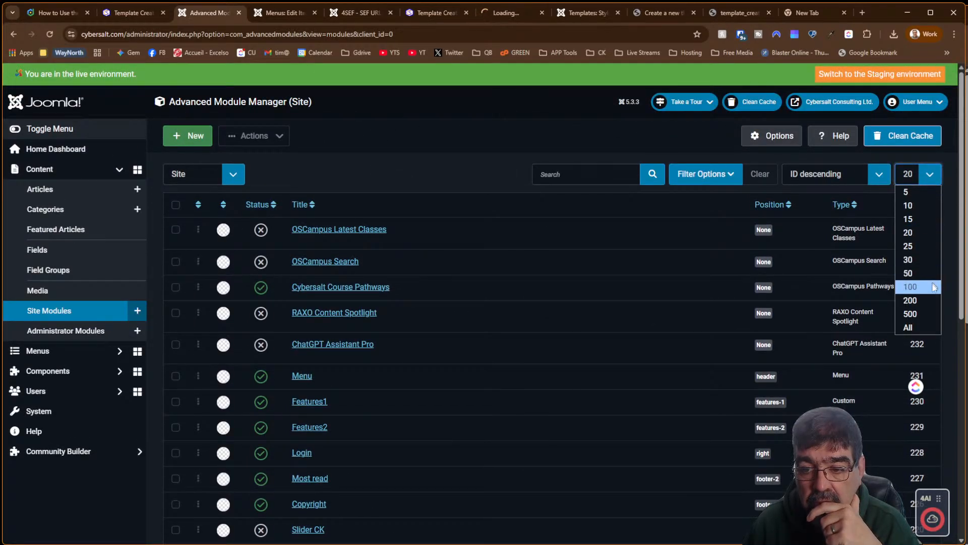
pyautogui.click(926, 314)
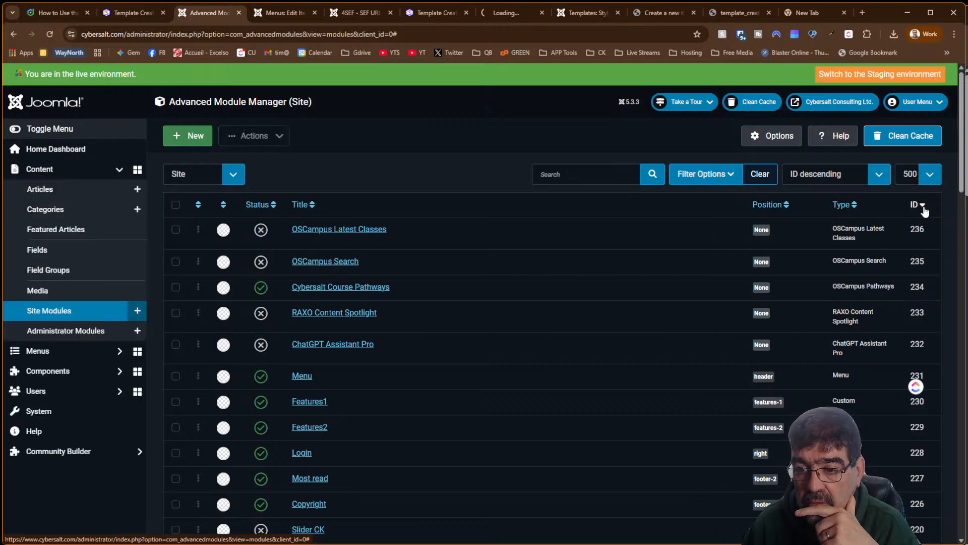
pyautogui.click(924, 209)
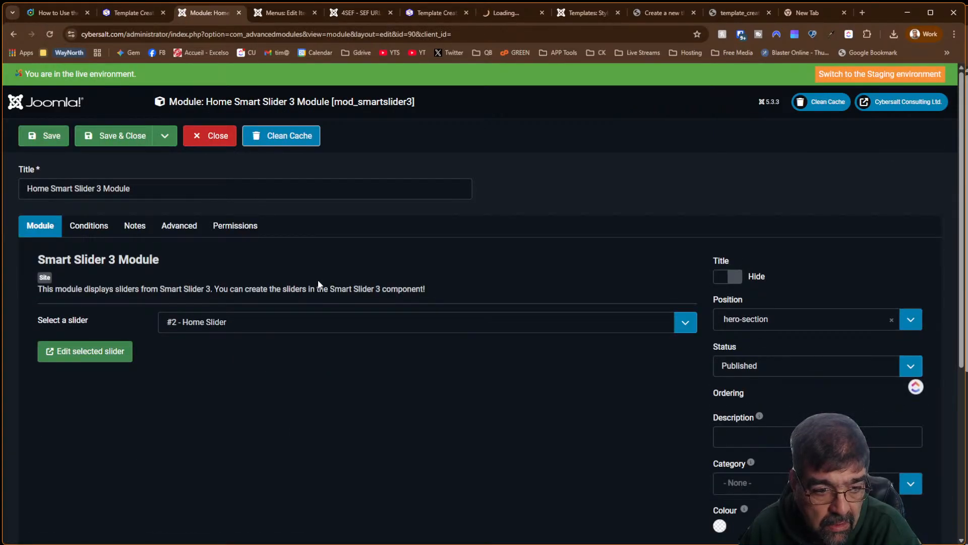
# Save the Home Smart Slider 3 Module as Unpublished and reload the course page to compare
pyautogui.click(93, 234)
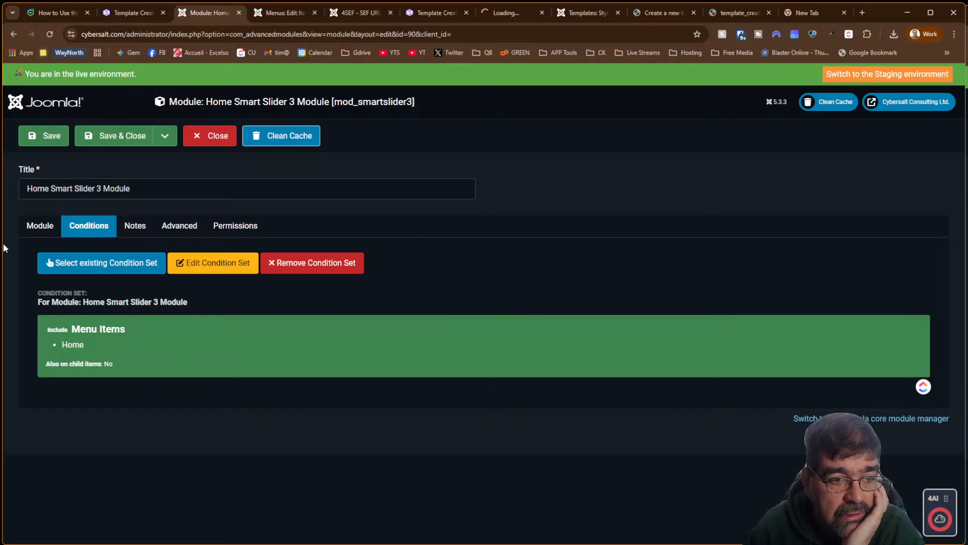
pyautogui.click(39, 232)
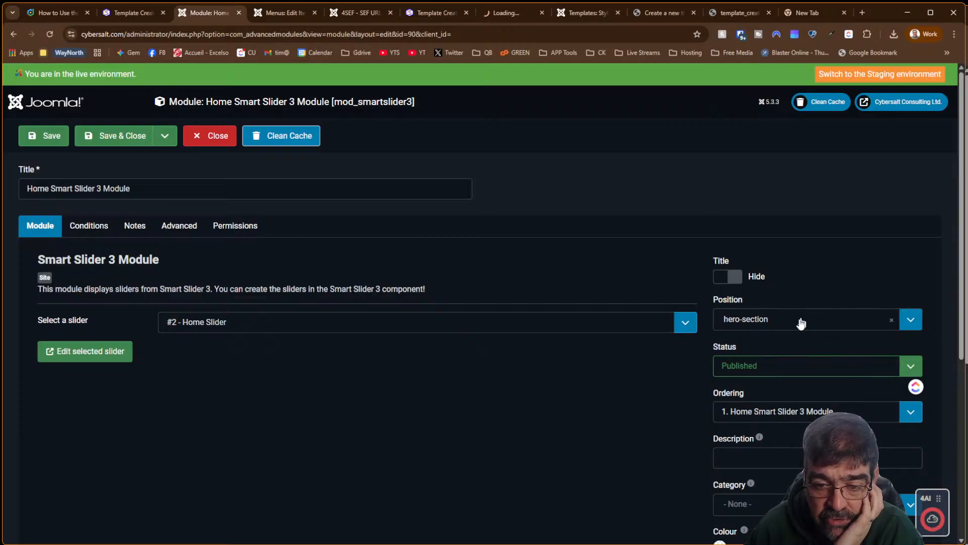
pyautogui.click(804, 370)
pyautogui.click(799, 395)
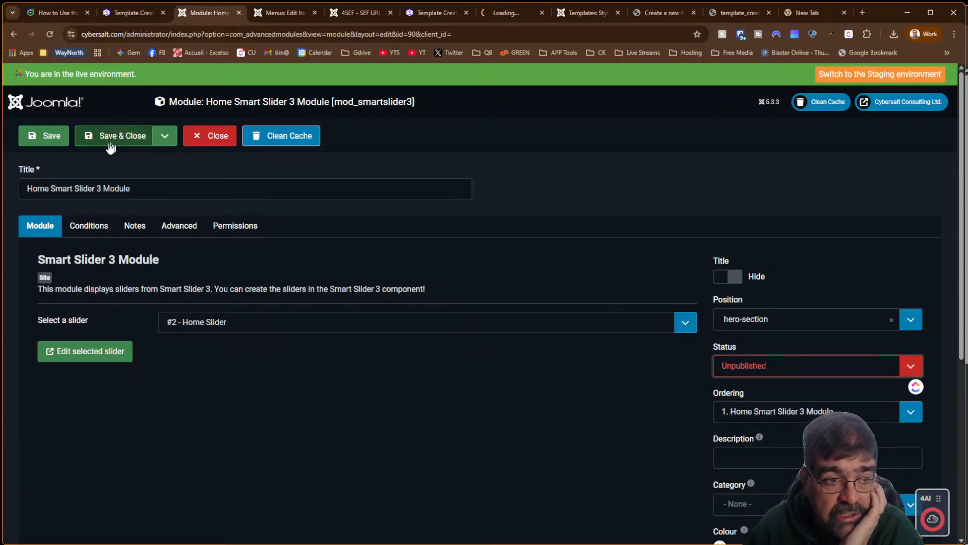
pyautogui.click(56, 135)
pyautogui.click(151, 4)
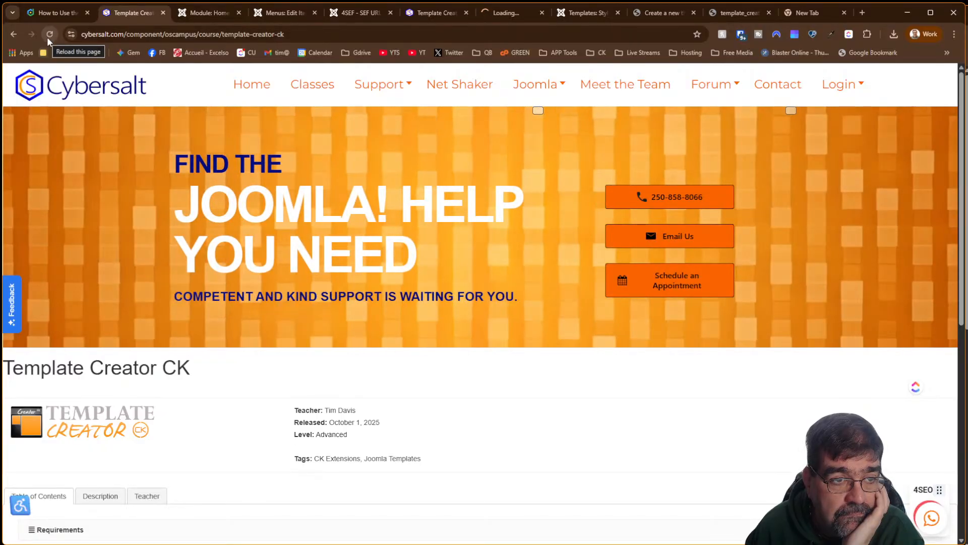
pyautogui.click(47, 37)
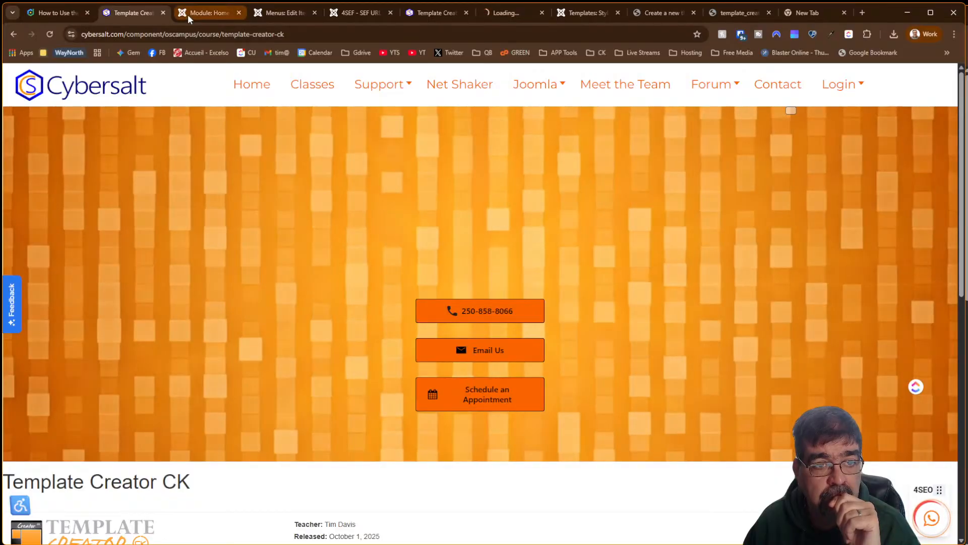
# Set the slider module back to Published and Save & Close it
pyautogui.click(188, 14)
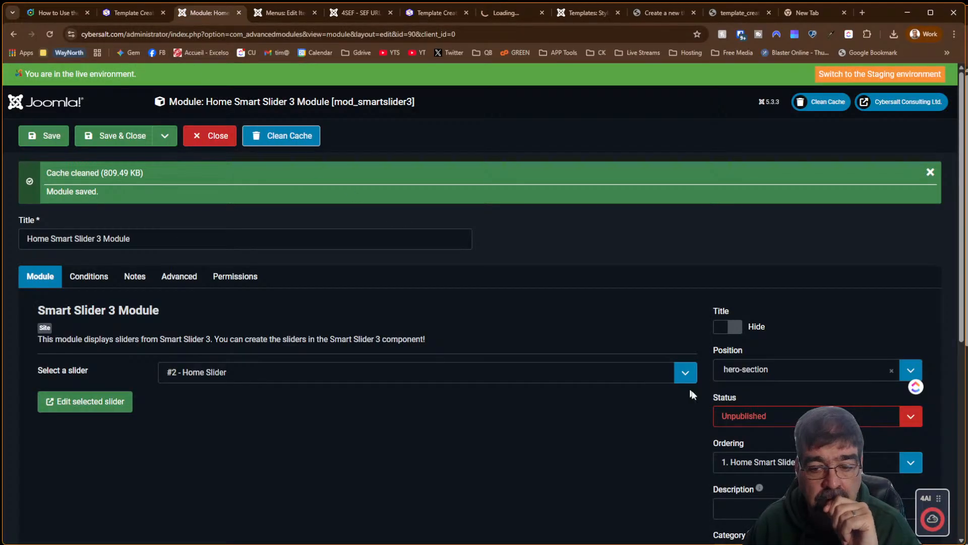
pyautogui.click(830, 421)
pyautogui.click(768, 433)
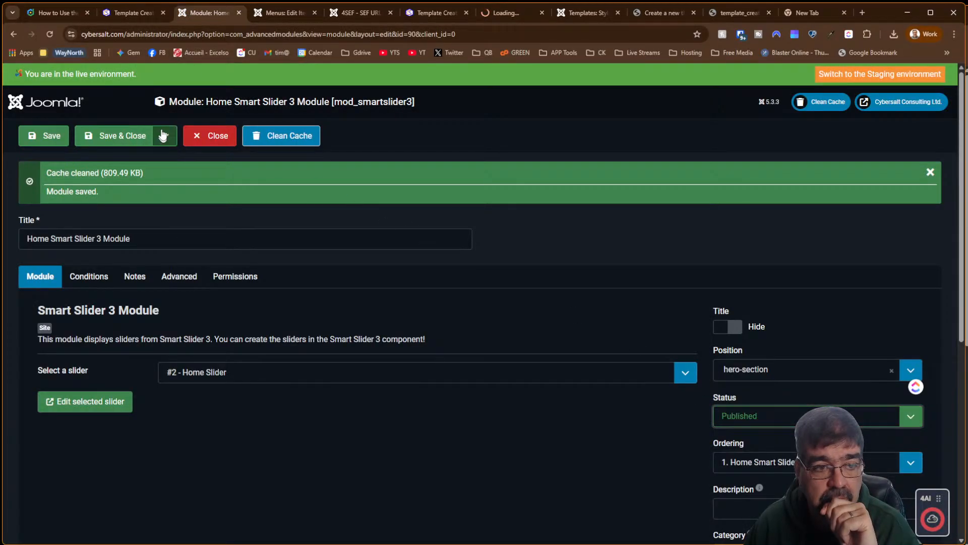
pyautogui.click(117, 137)
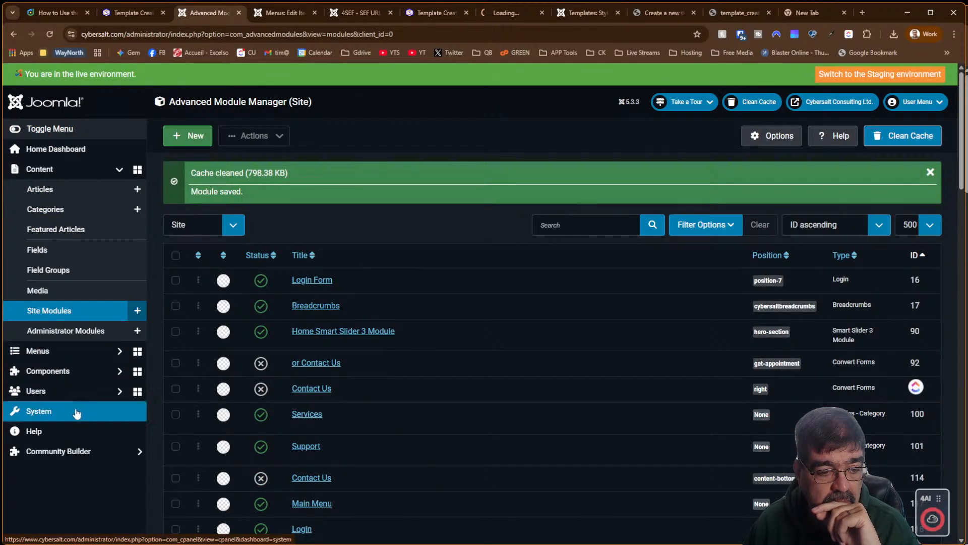
# Expand Community Builder in the sidebar and look through the site modules list
pyautogui.click(85, 452)
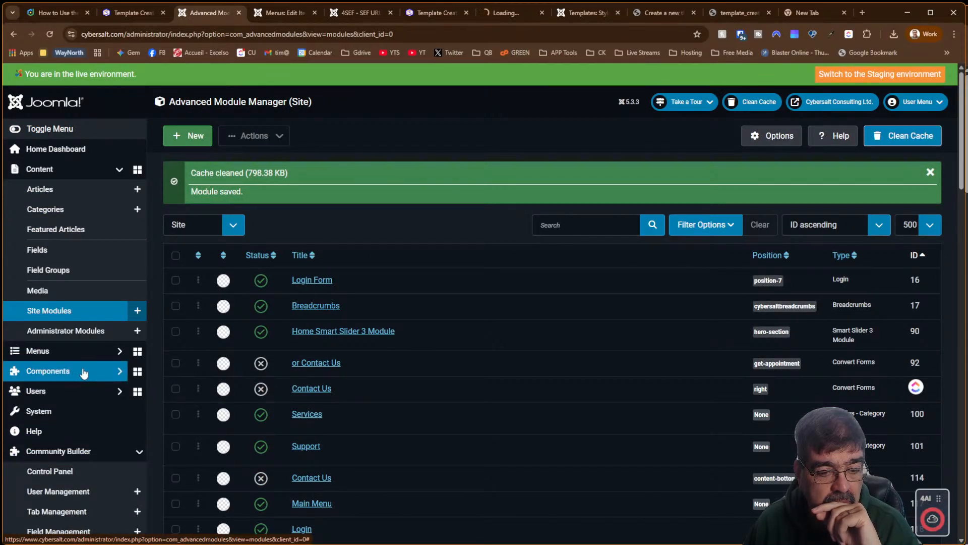
pyautogui.scroll(-5, 83, 372)
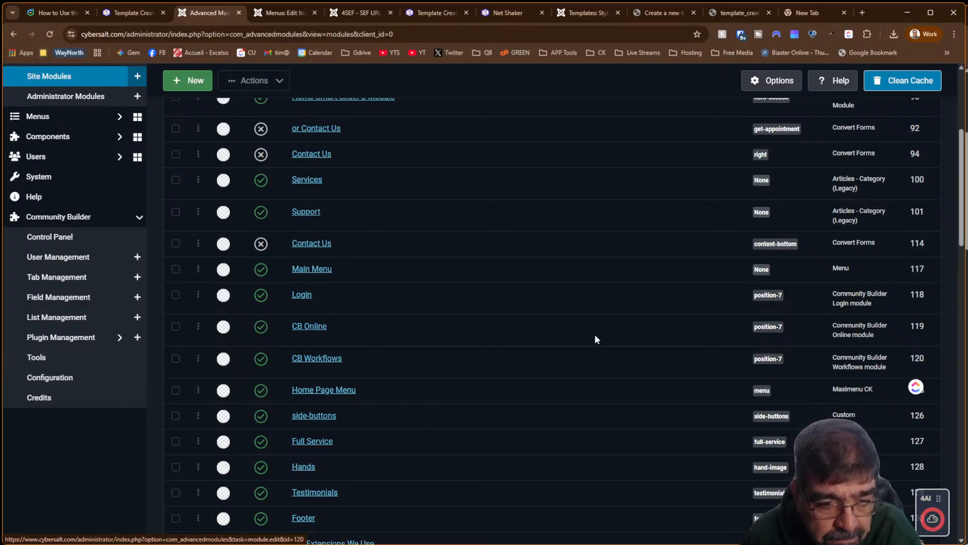
pyautogui.scroll(5, 552, 347)
pyautogui.scroll(-9, 553, 352)
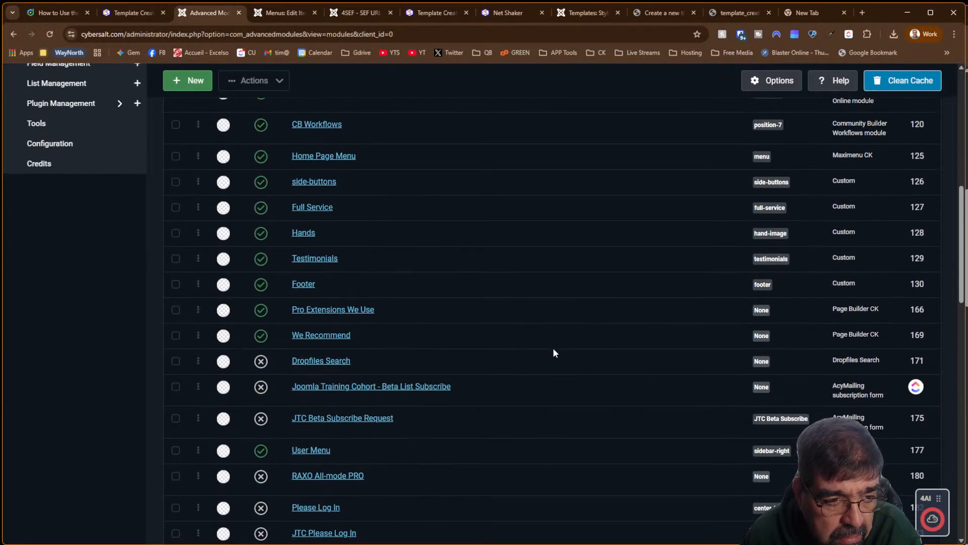
pyautogui.scroll(4, 553, 352)
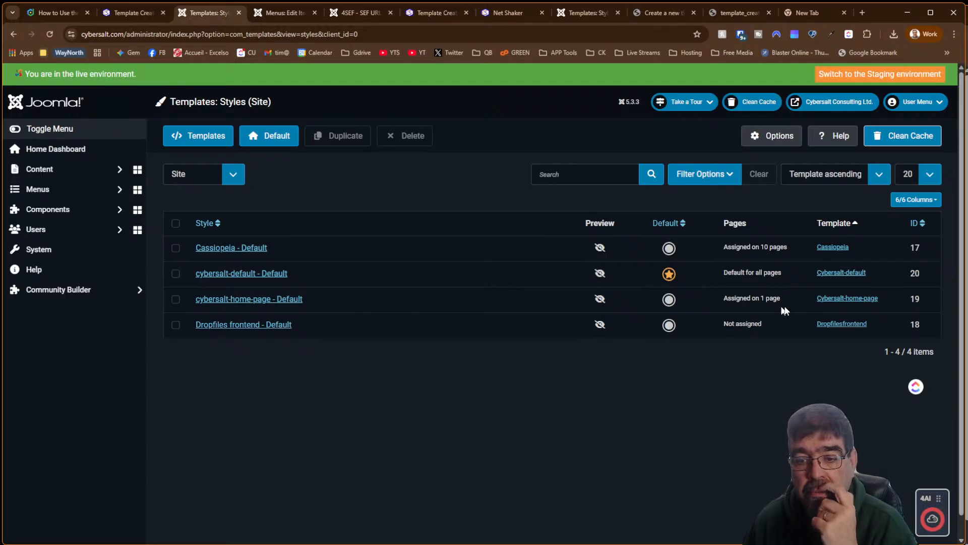
# Assign cybersalt-home-page - Default to the Classes menu item, then view the site's Classes page
pyautogui.click(248, 302)
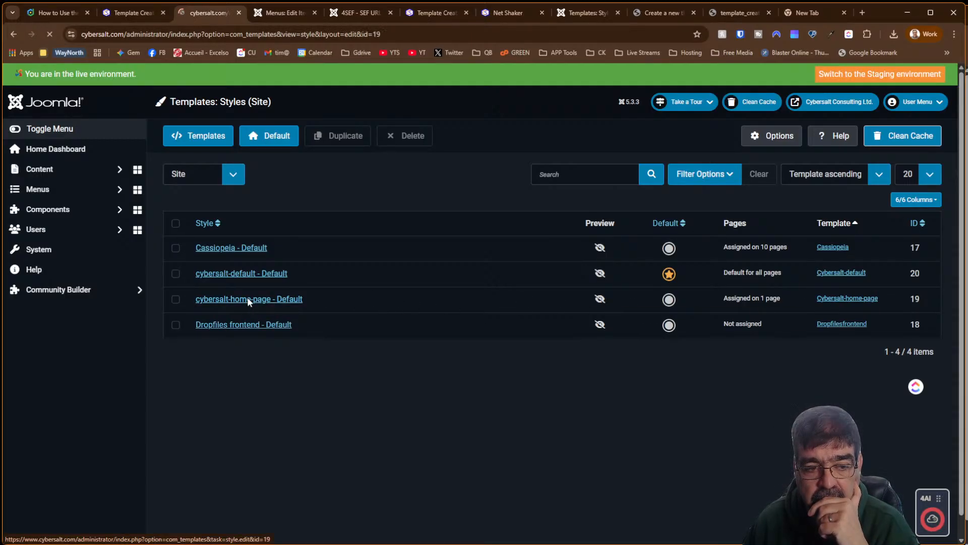
pyautogui.click(70, 230)
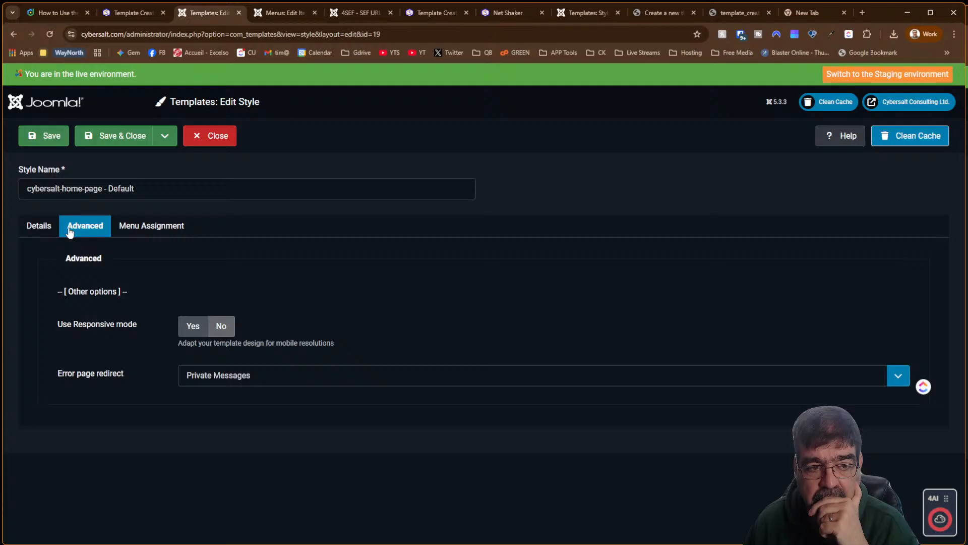
pyautogui.click(119, 233)
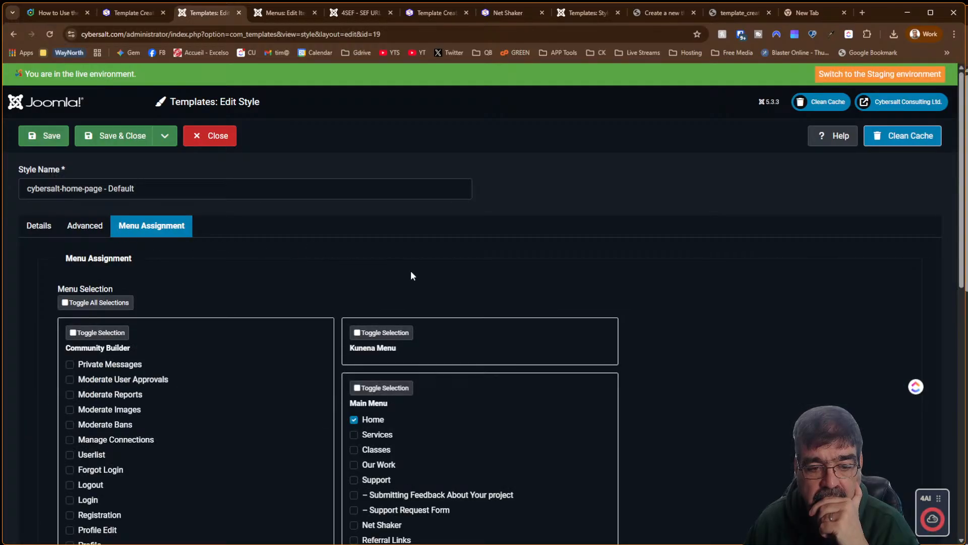
pyautogui.scroll(-5, 410, 271)
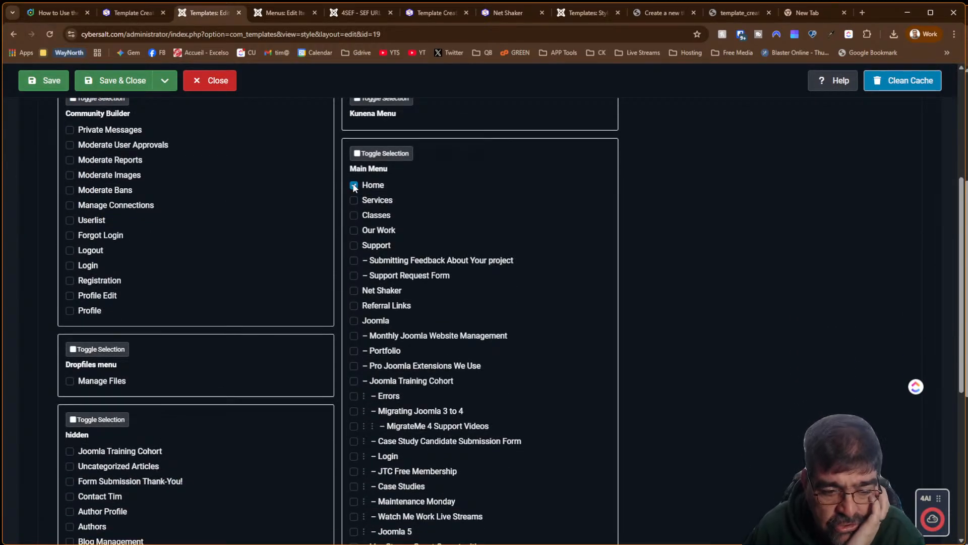
pyautogui.scroll(-7, 354, 187)
pyautogui.scroll(8, 353, 190)
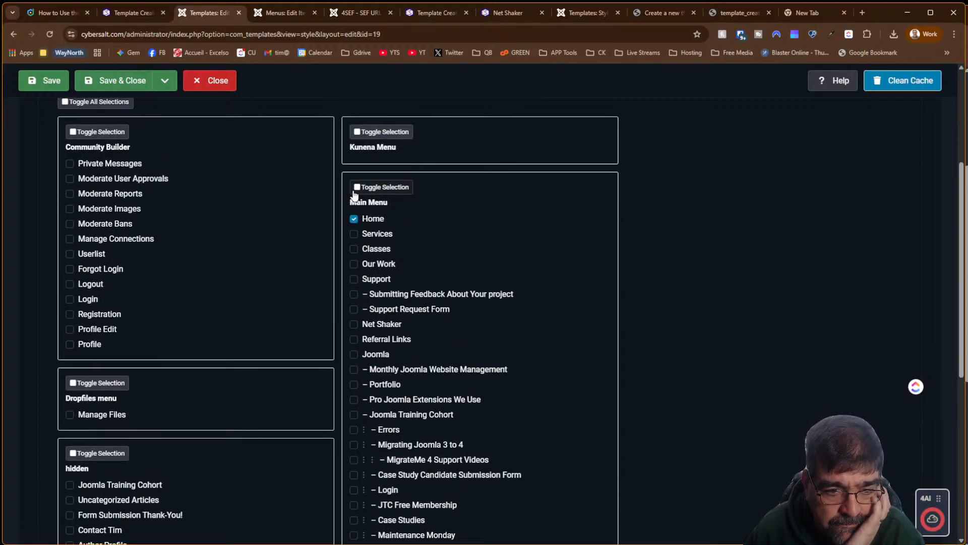
pyautogui.click(354, 249)
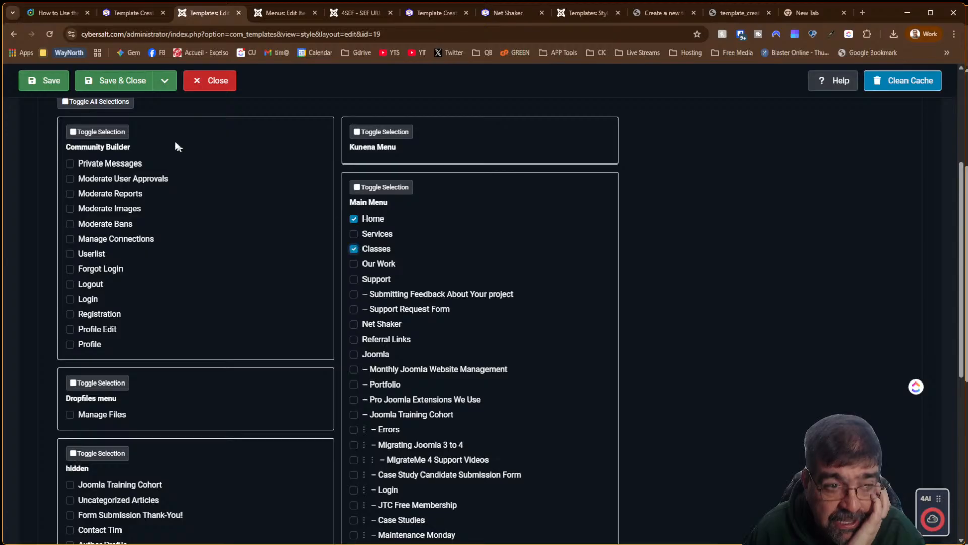
pyautogui.click(450, 14)
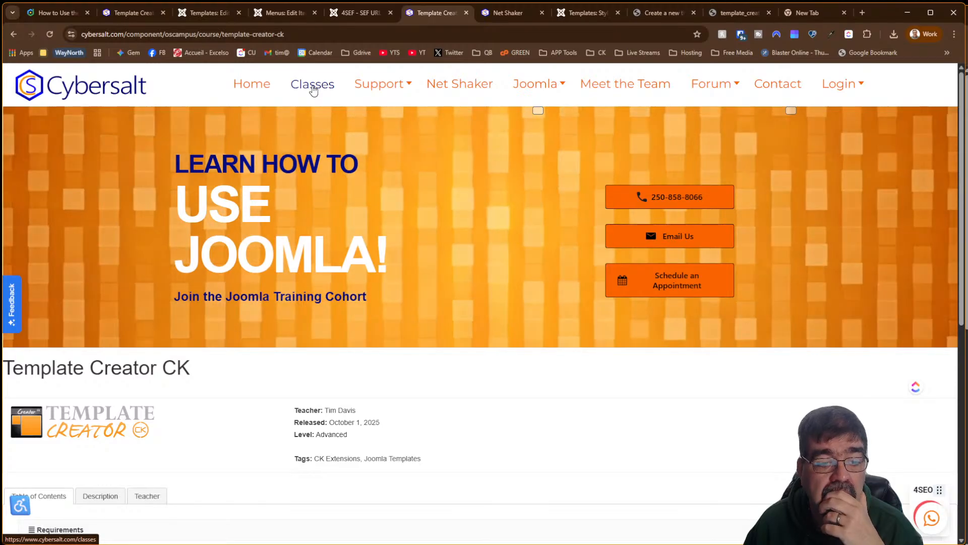
pyautogui.click(313, 86)
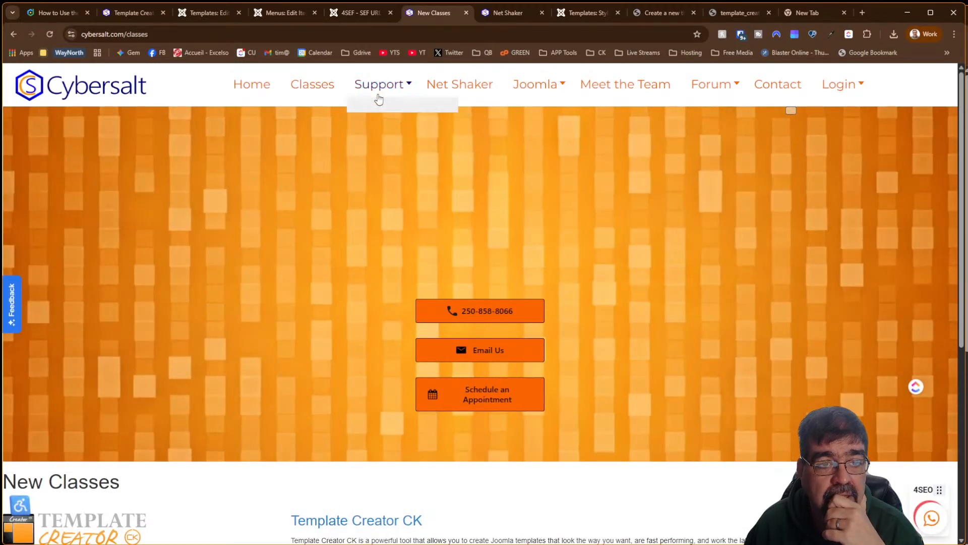
pyautogui.scroll(-5, 507, 161)
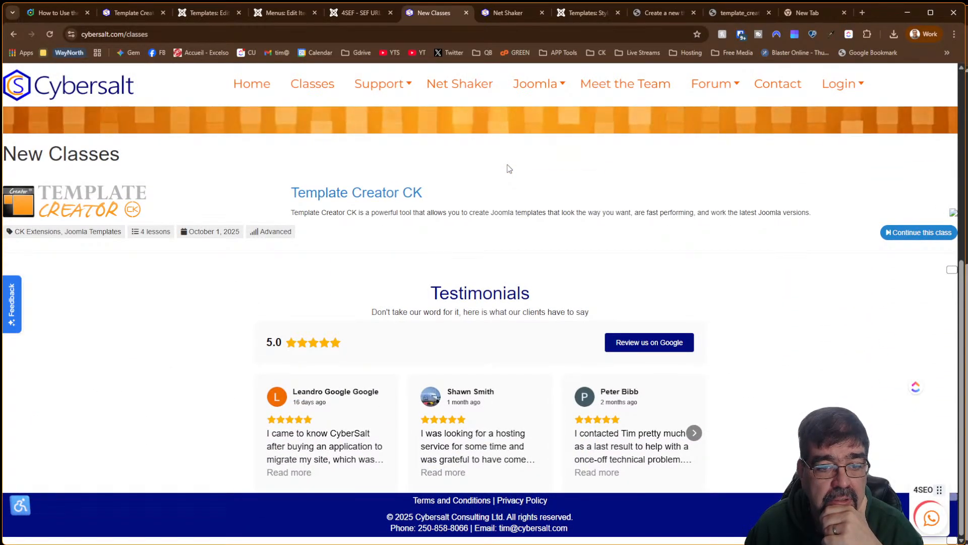
pyautogui.scroll(4, 509, 168)
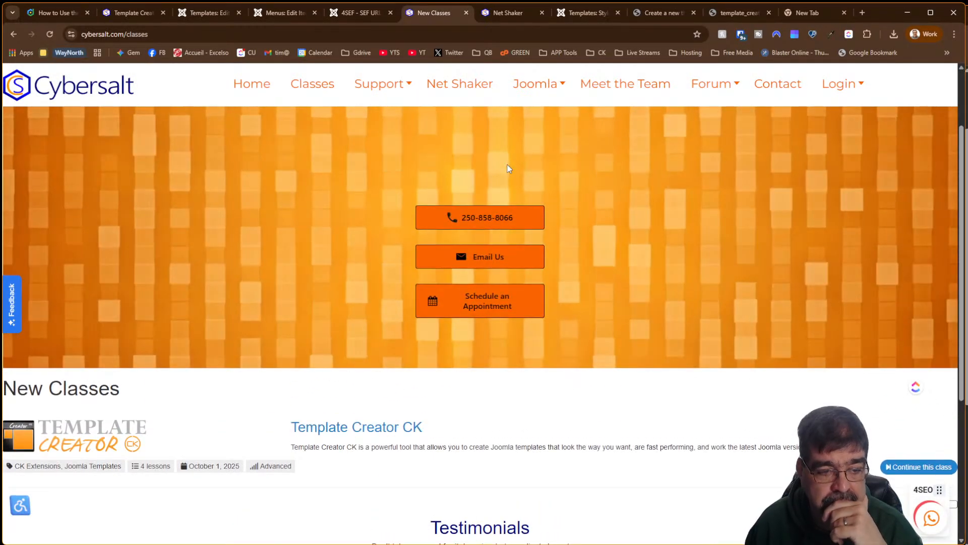
pyautogui.scroll(-1, 509, 168)
pyautogui.scroll(-3, 509, 168)
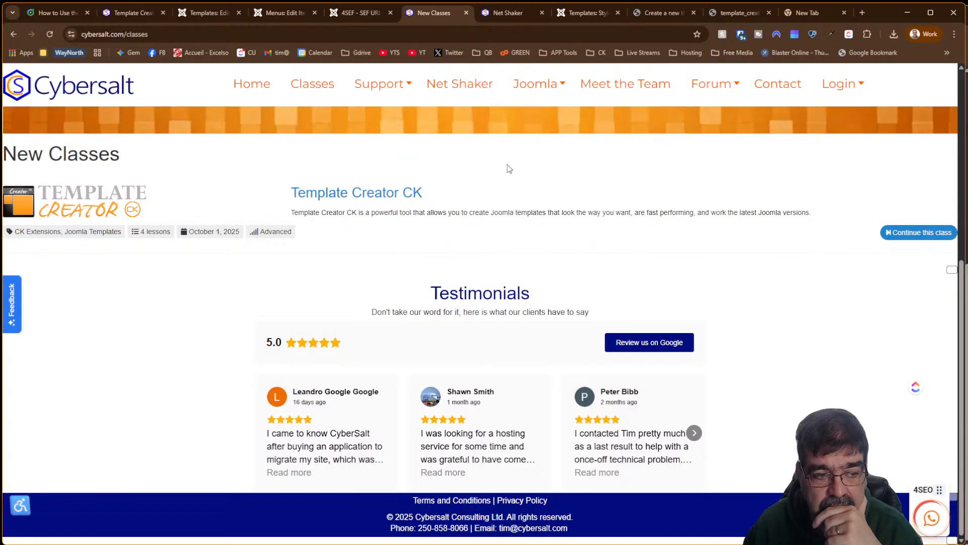
pyautogui.scroll(5, 509, 168)
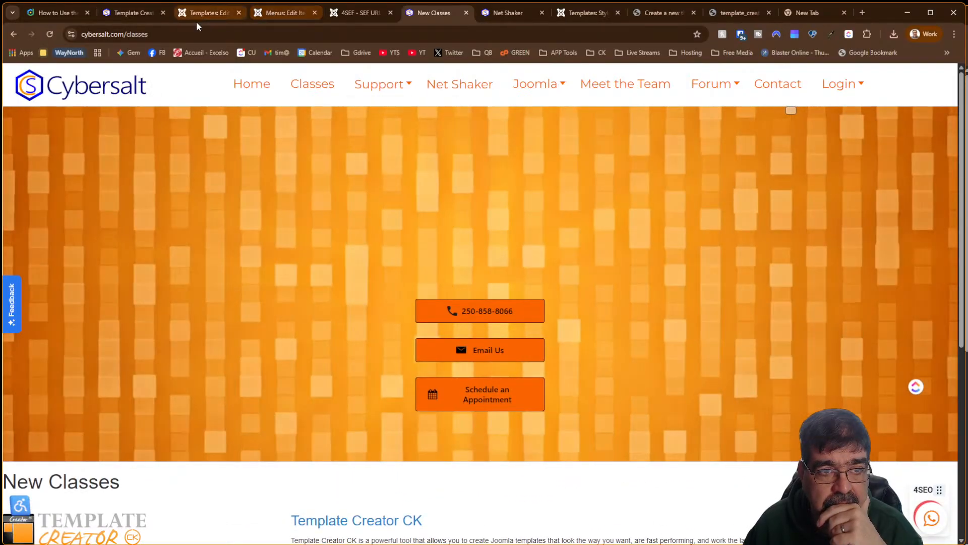
# Untick Main Menu > Classes in the style's Menu Assignment, save, and reload the classes page
pyautogui.click(196, 15)
pyautogui.scroll(-5, 537, 245)
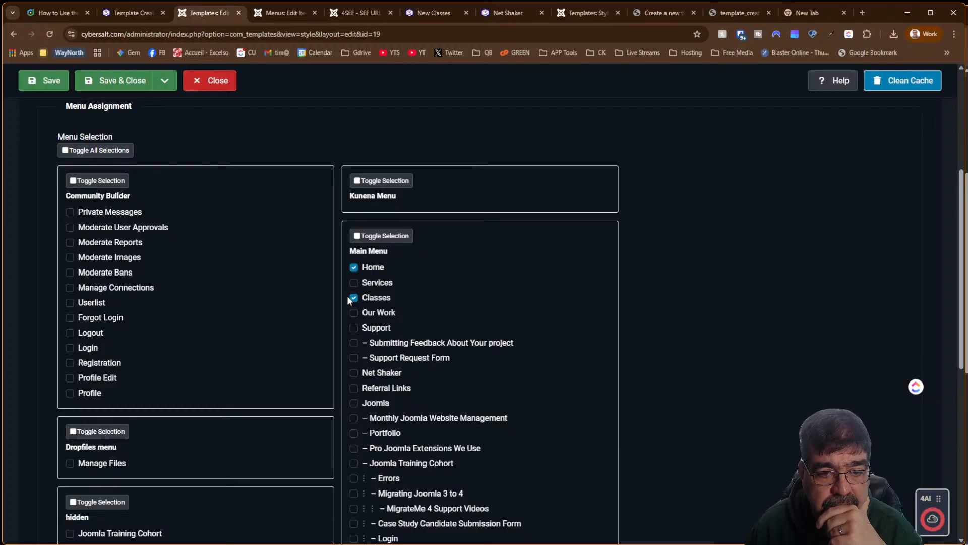
pyautogui.click(354, 297)
pyautogui.click(45, 81)
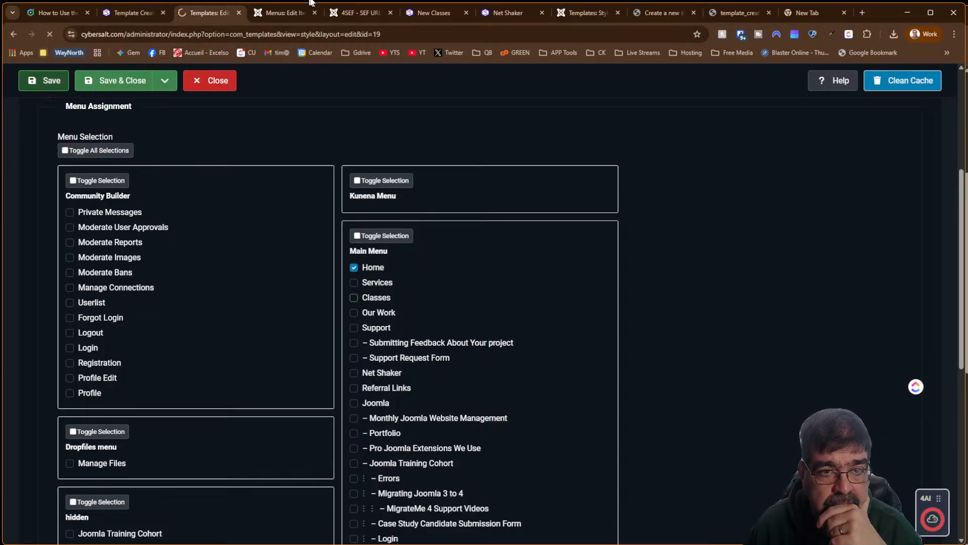
pyautogui.click(434, 13)
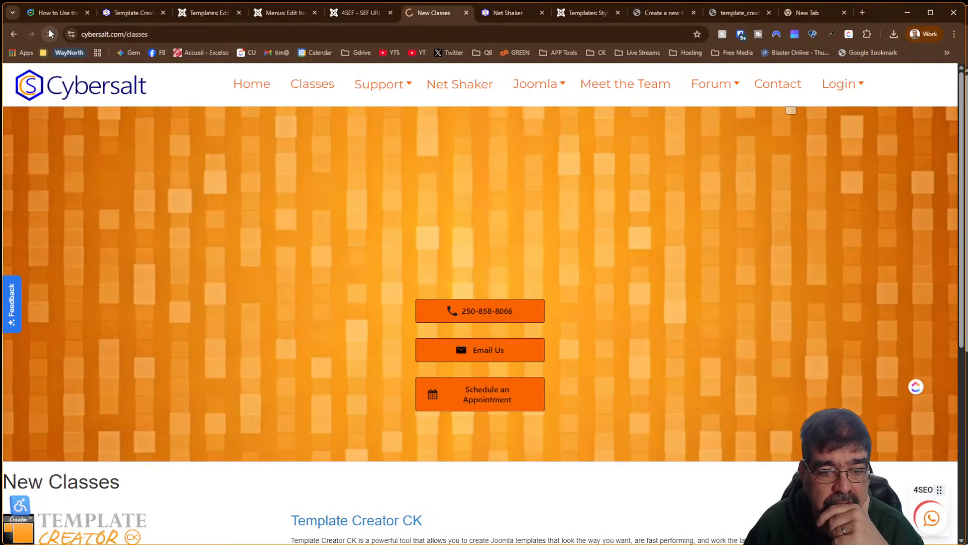
pyautogui.click(49, 33)
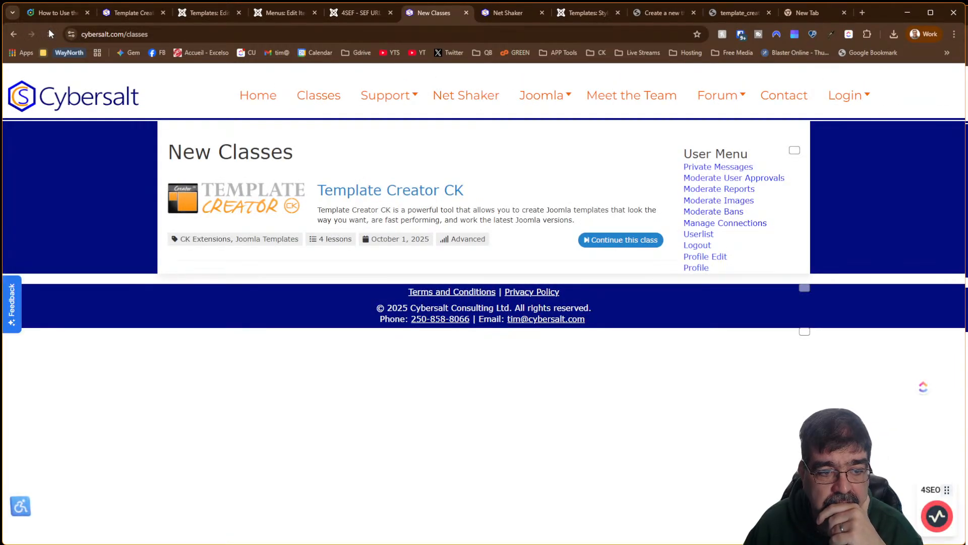
# Review the style's Advanced and Details tabs, then close it back to the styles list
pyautogui.click(220, 15)
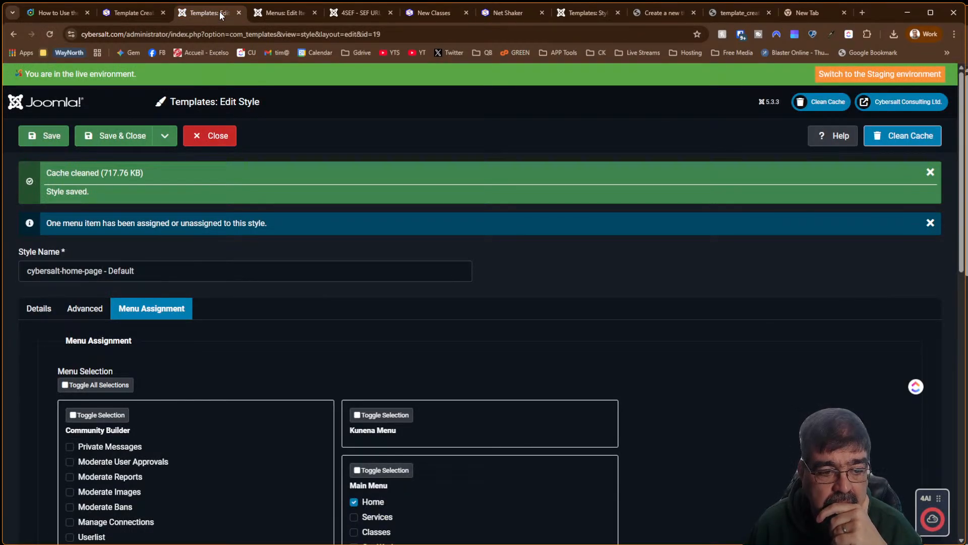
pyautogui.scroll(-4, 461, 218)
pyautogui.scroll(-1, 461, 217)
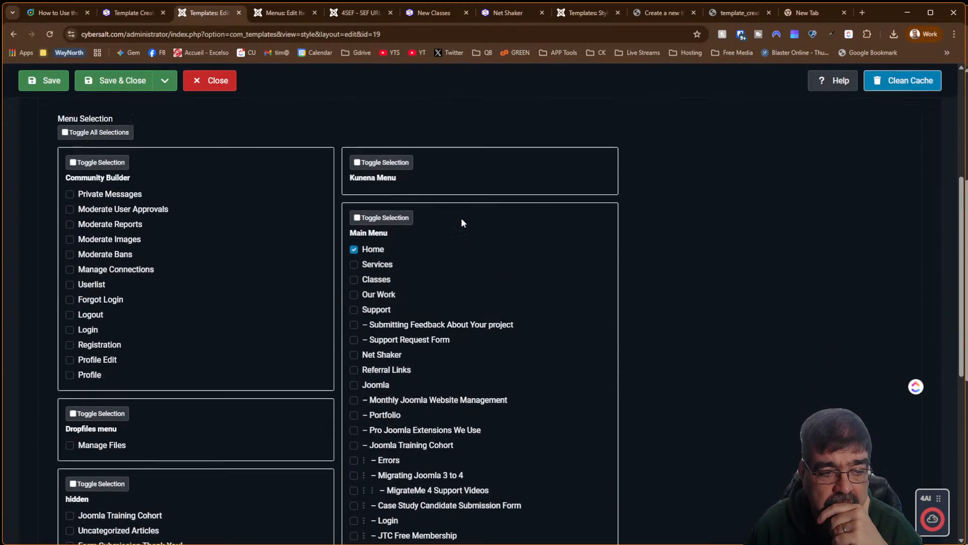
pyautogui.scroll(3, 461, 216)
pyautogui.click(68, 195)
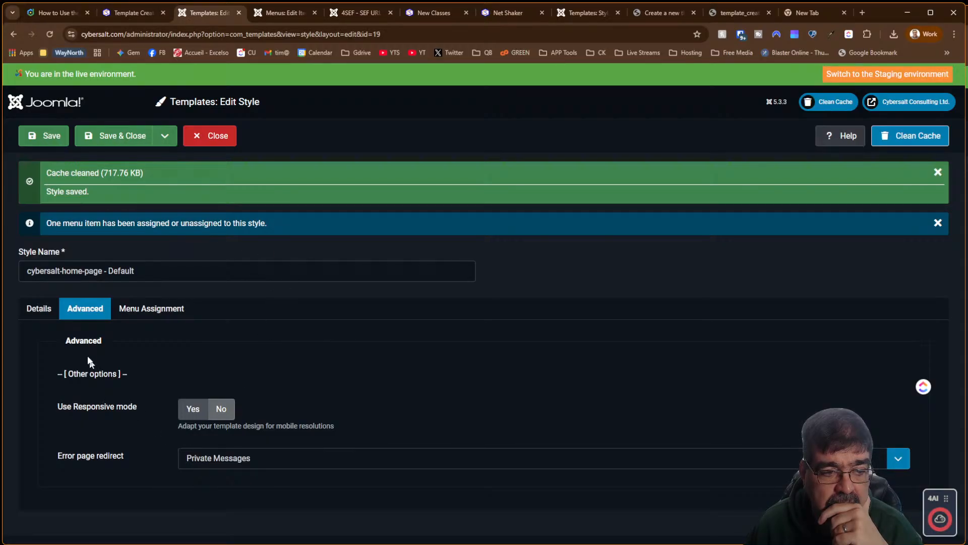
pyautogui.click(38, 310)
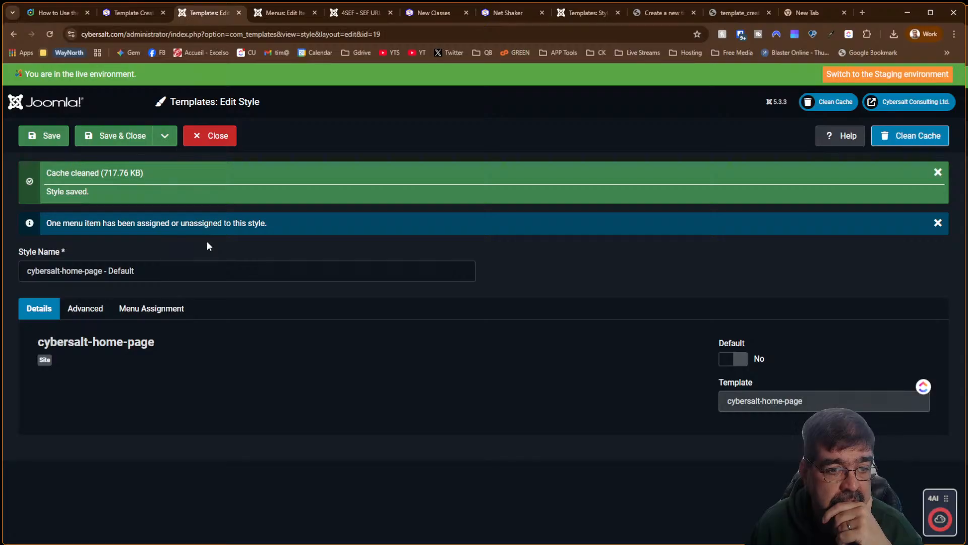
pyautogui.click(210, 140)
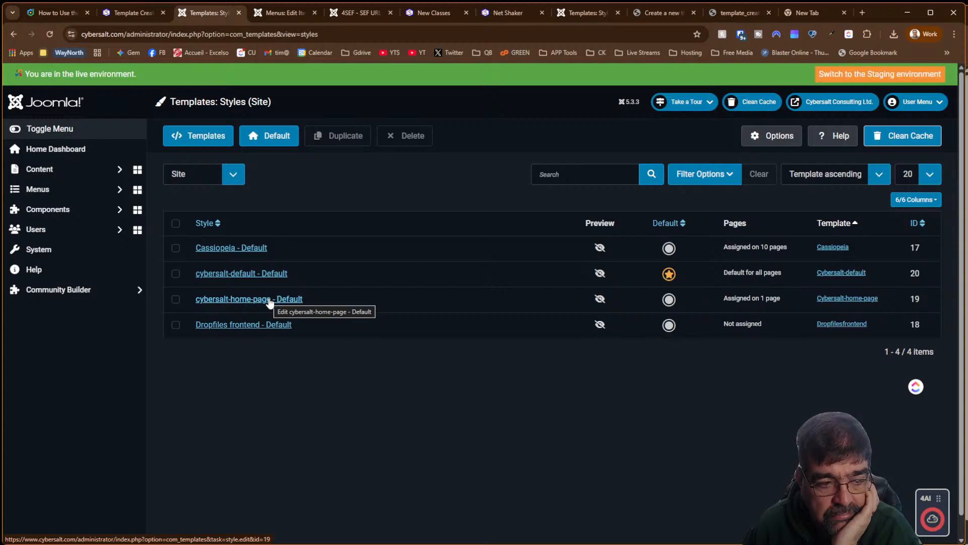
# Open Template Creator CK from Components in a new tab and move that tab forward
pyautogui.click(48, 209)
pyautogui.scroll(-5, 75, 359)
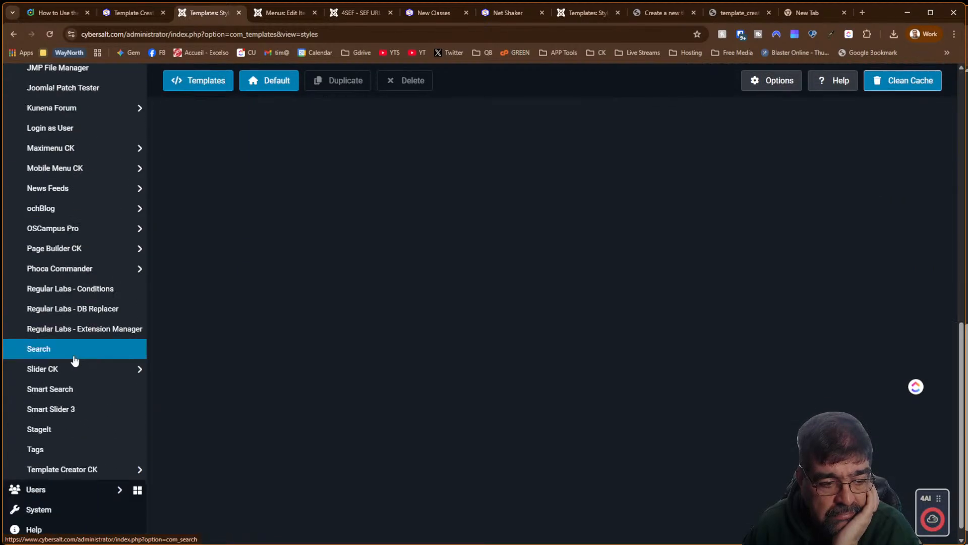
pyautogui.rightClick(72, 475)
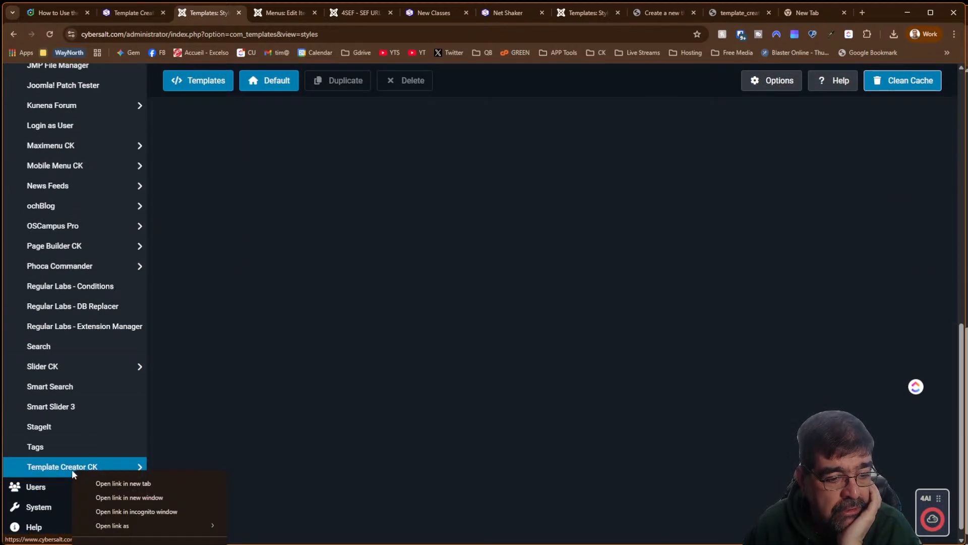
pyautogui.click(96, 483)
pyautogui.click(269, 14)
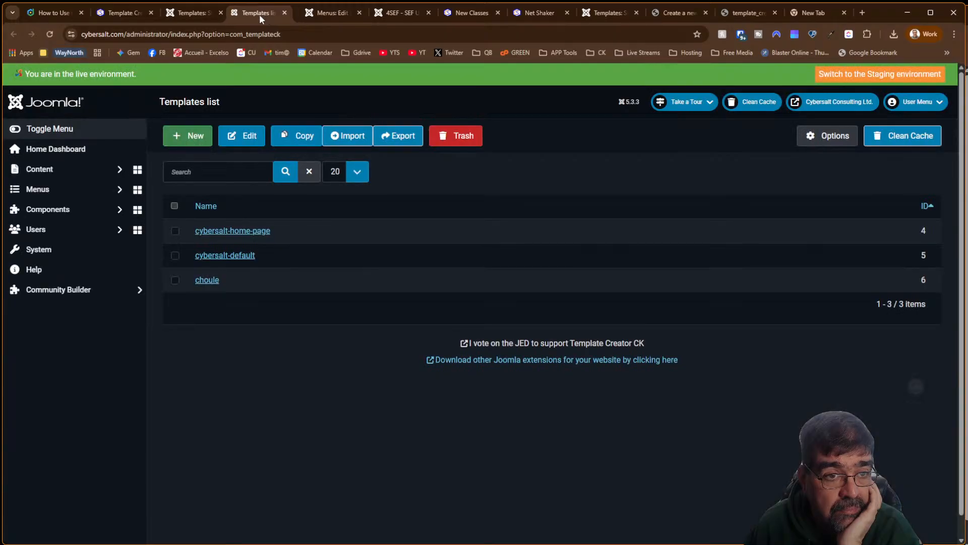
pyautogui.moveTo(259, 14); pyautogui.dragTo(142, 17)
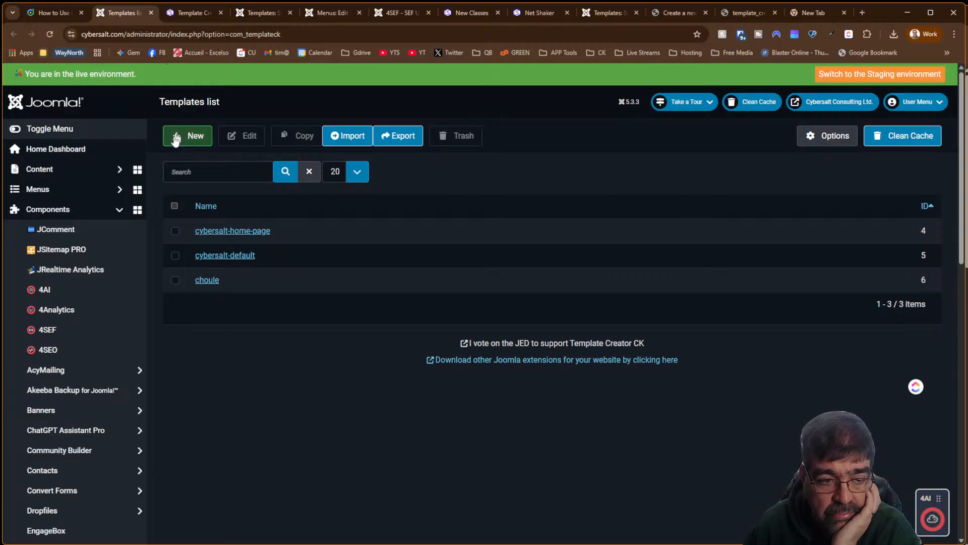
# Trash the choule template and open cybersalt-home-page for editing
pyautogui.click(175, 281)
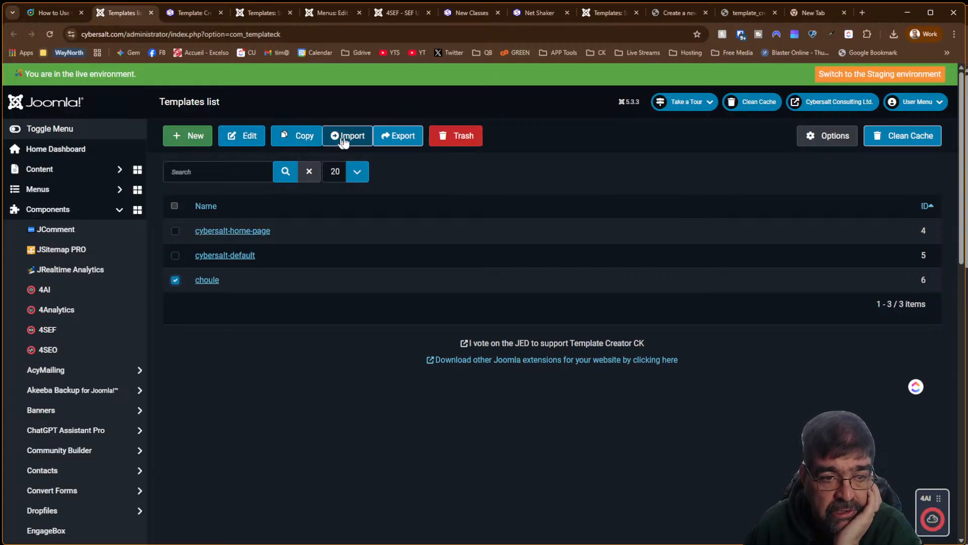
pyautogui.click(466, 142)
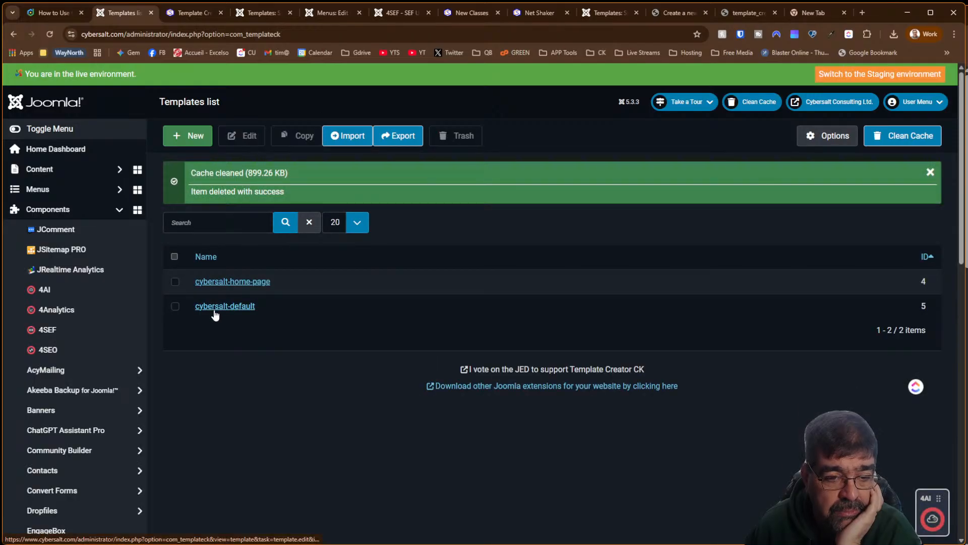
pyautogui.click(230, 282)
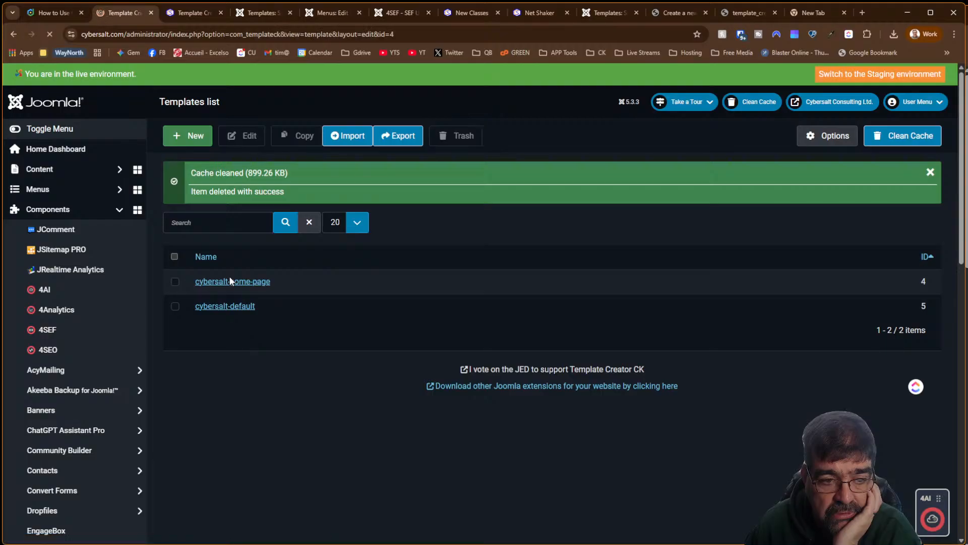
# Check the maincontent column widths, leave them unchanged, and save the cybersalt-home-page template
pyautogui.scroll(-5, 508, 249)
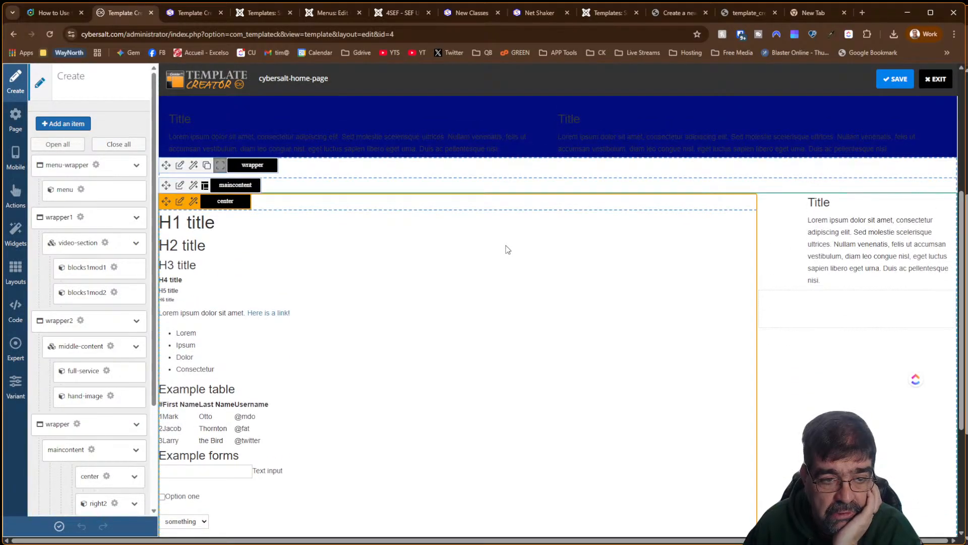
pyautogui.scroll(-4, 507, 249)
pyautogui.scroll(2, 508, 249)
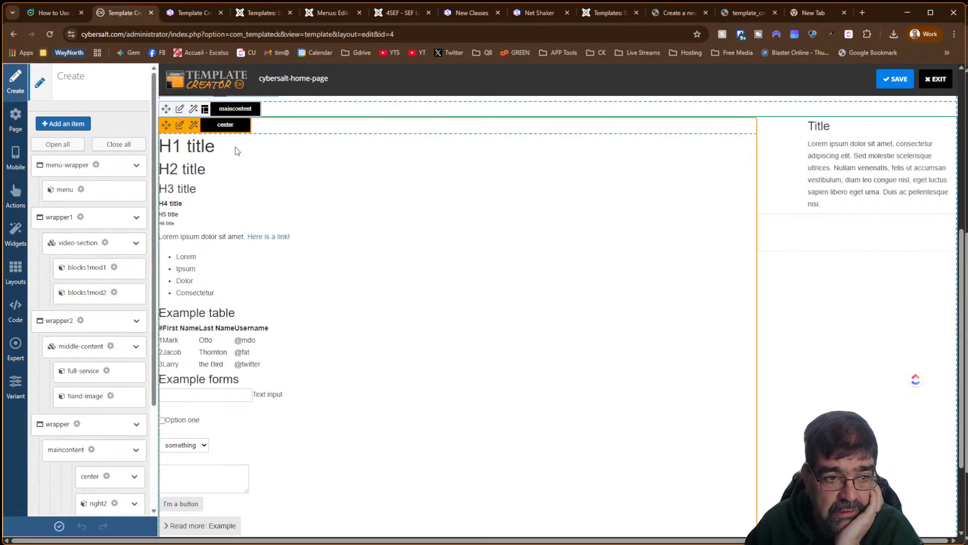
pyautogui.click(204, 111)
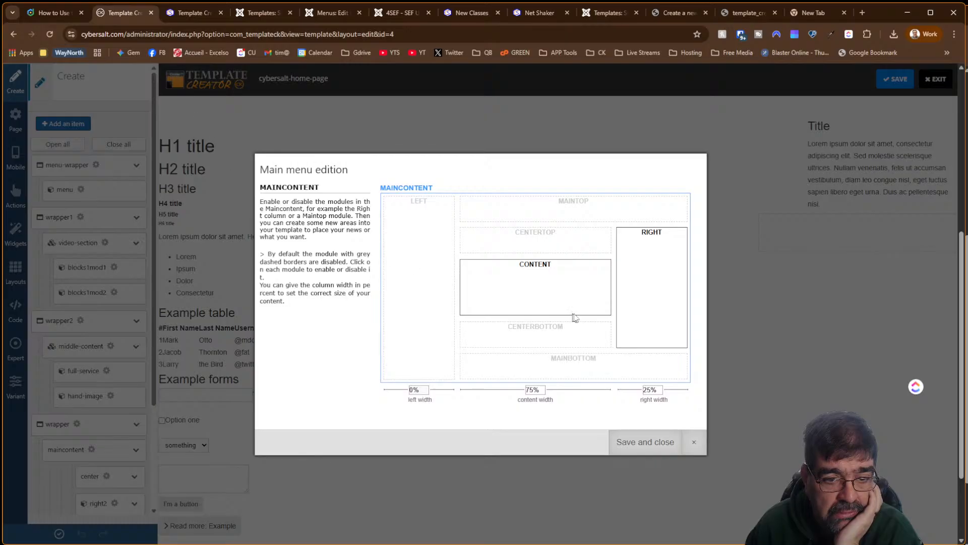
pyautogui.click(694, 442)
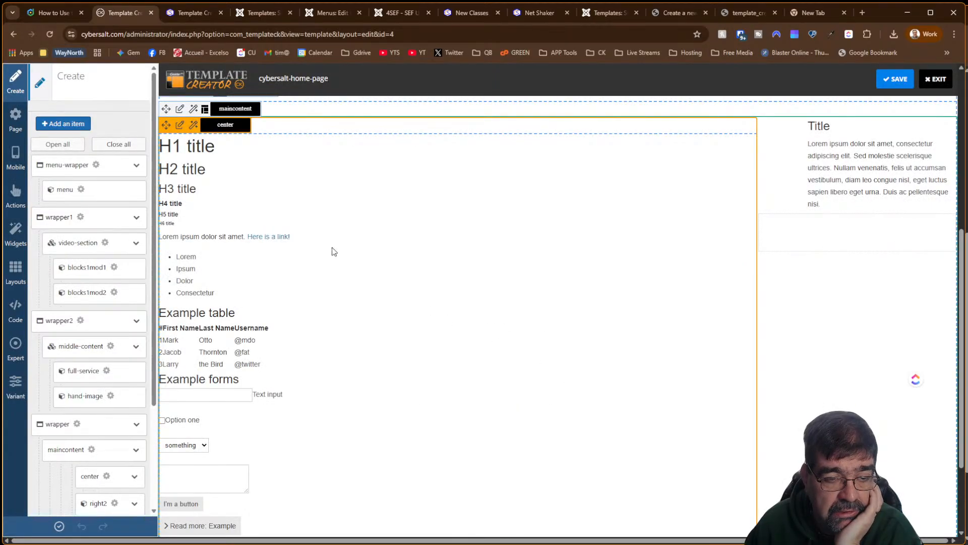
pyautogui.scroll(3, 331, 251)
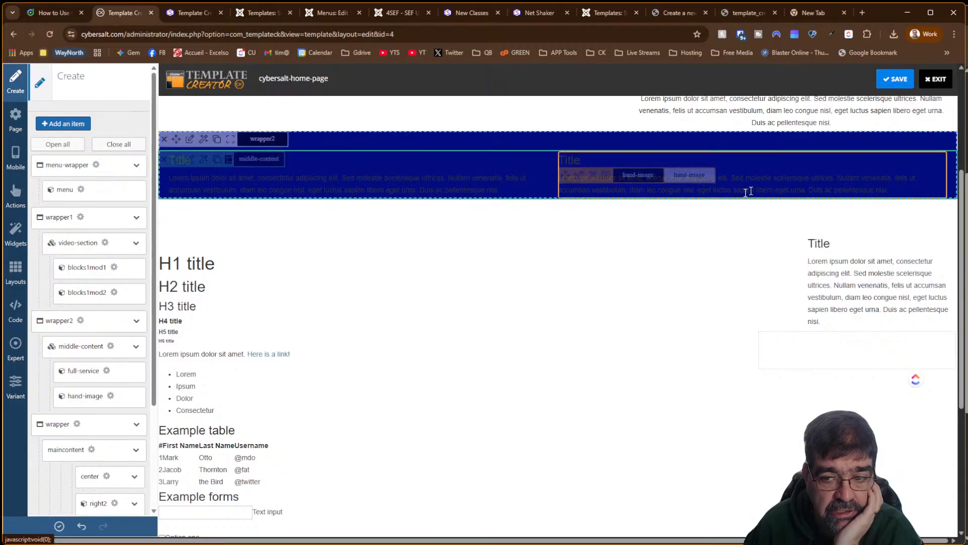
pyautogui.scroll(-4, 706, 253)
pyautogui.scroll(4, 706, 253)
pyautogui.scroll(2, 707, 253)
pyautogui.click(897, 80)
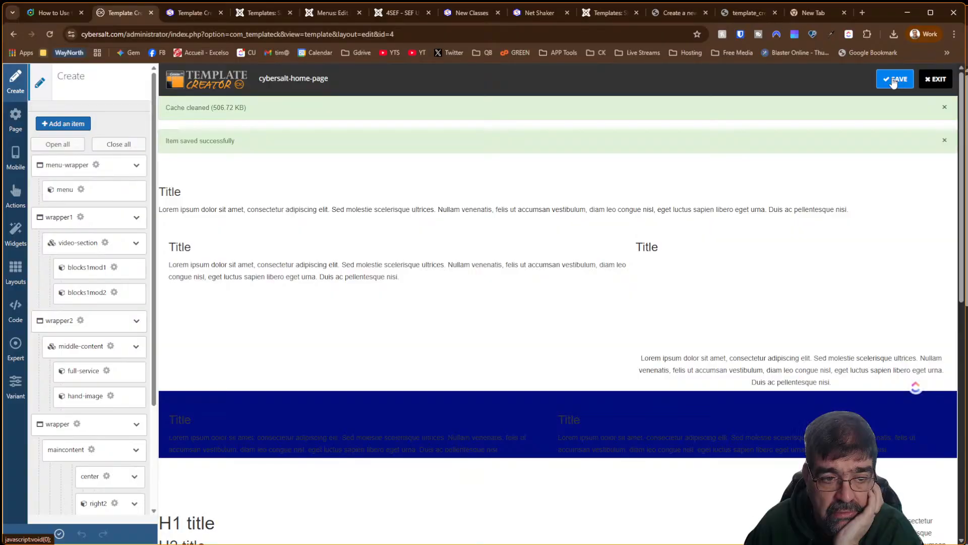
# Generate the template files and reload the class page to check the slider
pyautogui.click(58, 533)
pyautogui.click(468, 12)
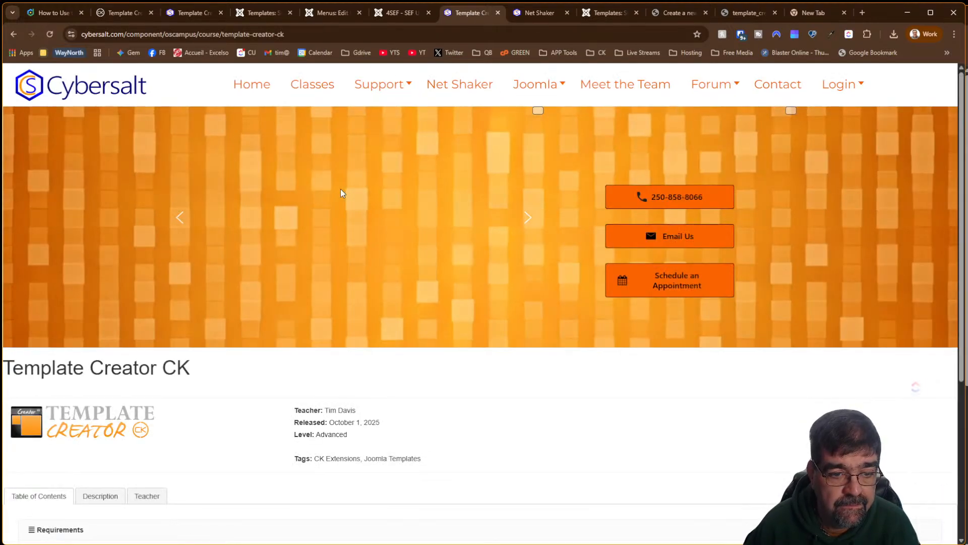
pyautogui.press('F5')
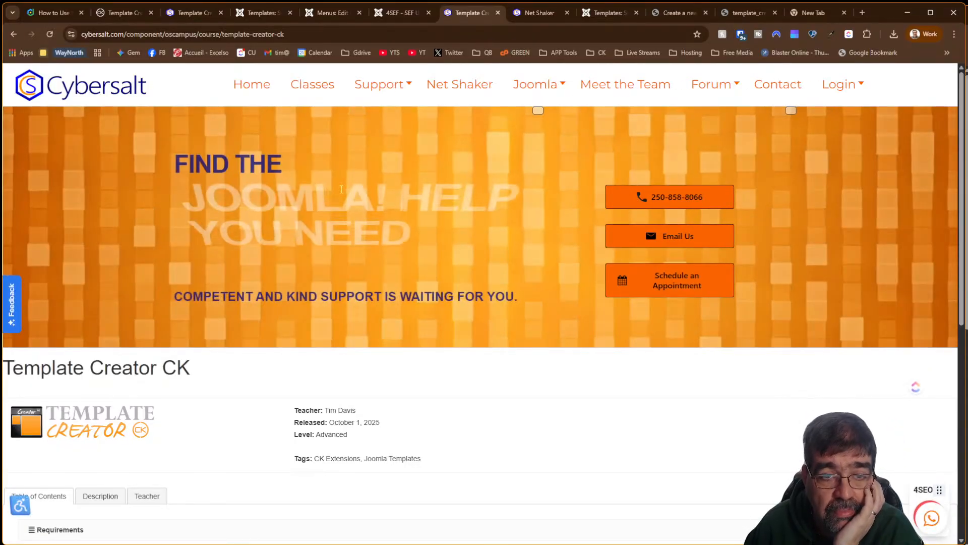
pyautogui.click(122, 13)
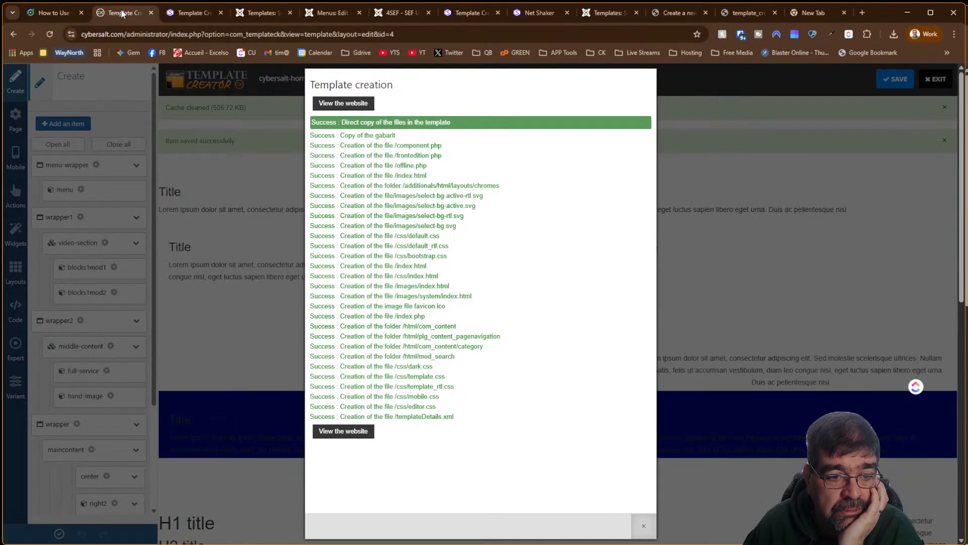
pyautogui.click(728, 308)
pyautogui.scroll(-7, 588, 264)
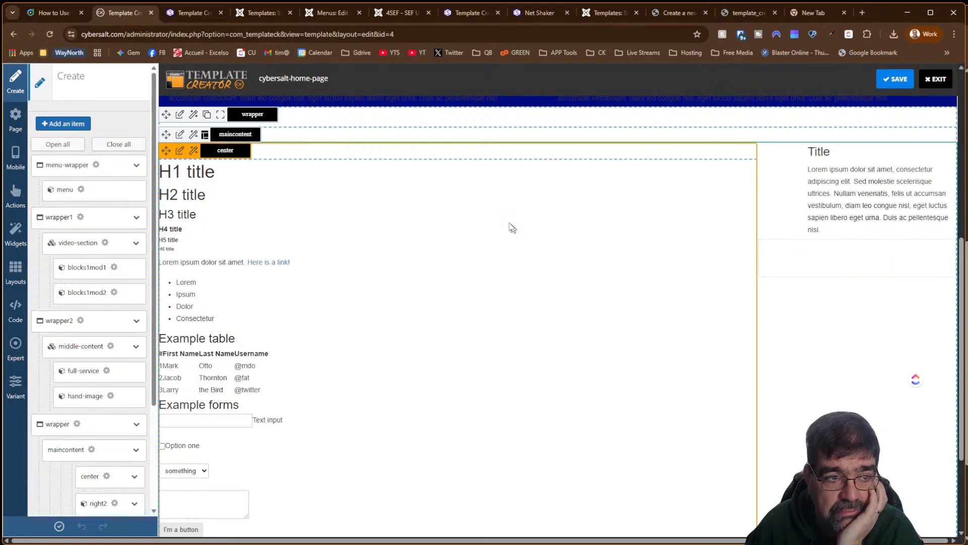
pyautogui.click(15, 126)
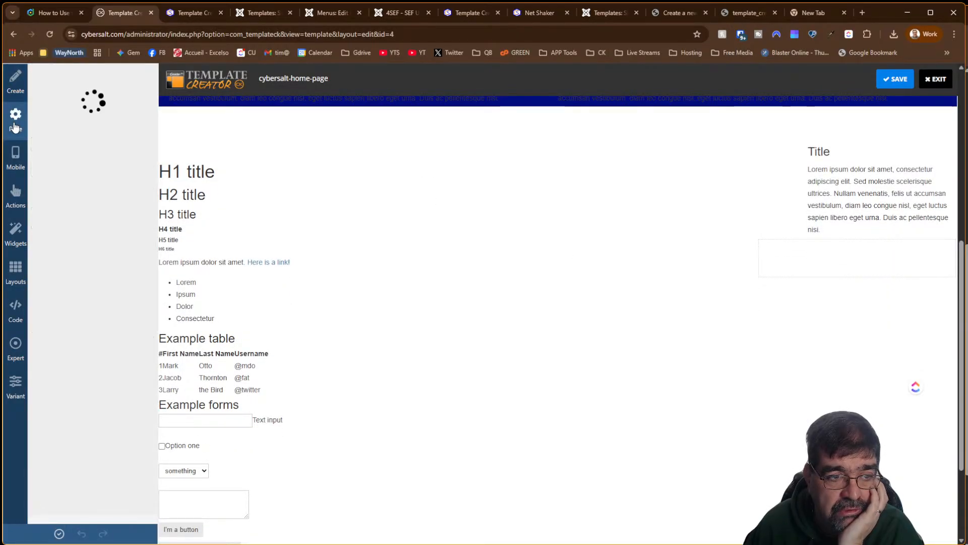
# Browse the Page settings and try the fluid and fixed width design options
pyautogui.click(50, 117)
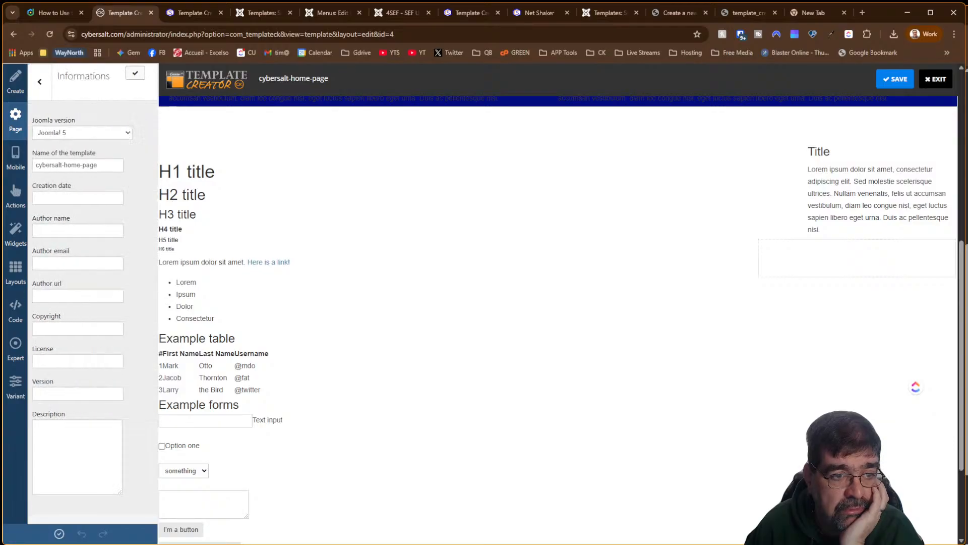
pyautogui.click(40, 82)
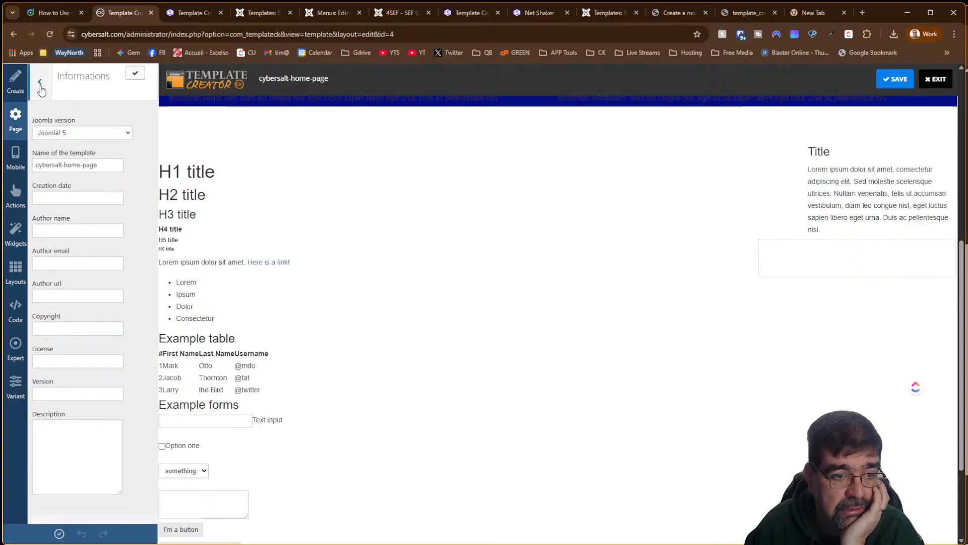
pyautogui.click(58, 143)
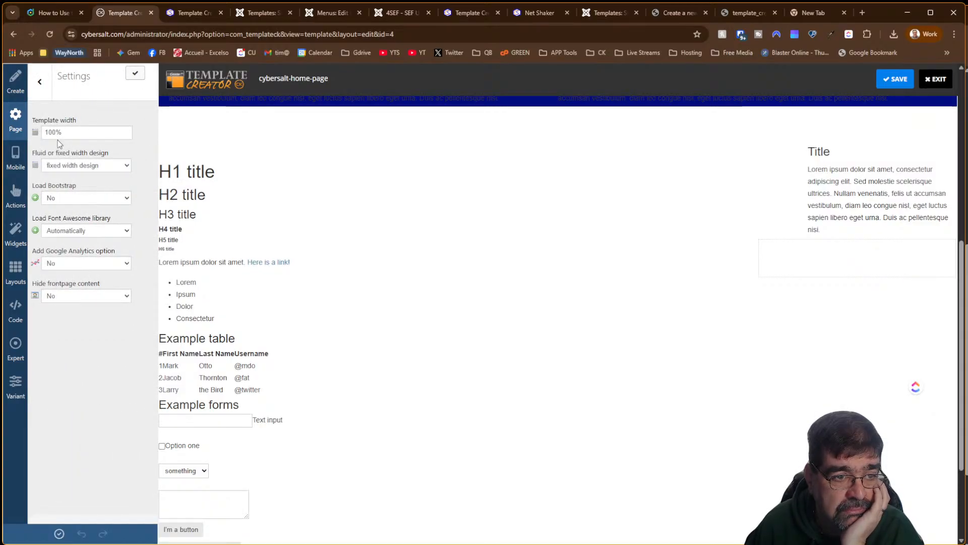
pyautogui.click(61, 173)
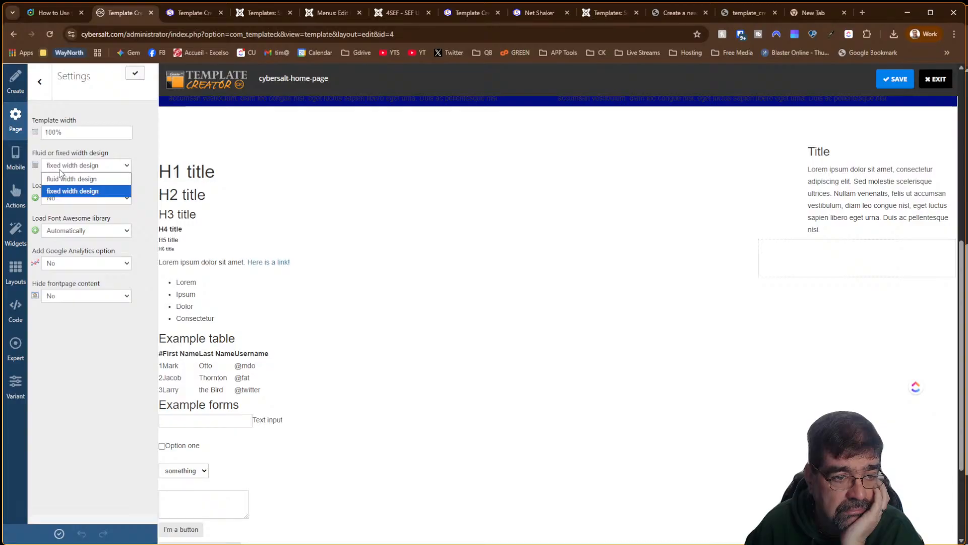
pyautogui.click(60, 172)
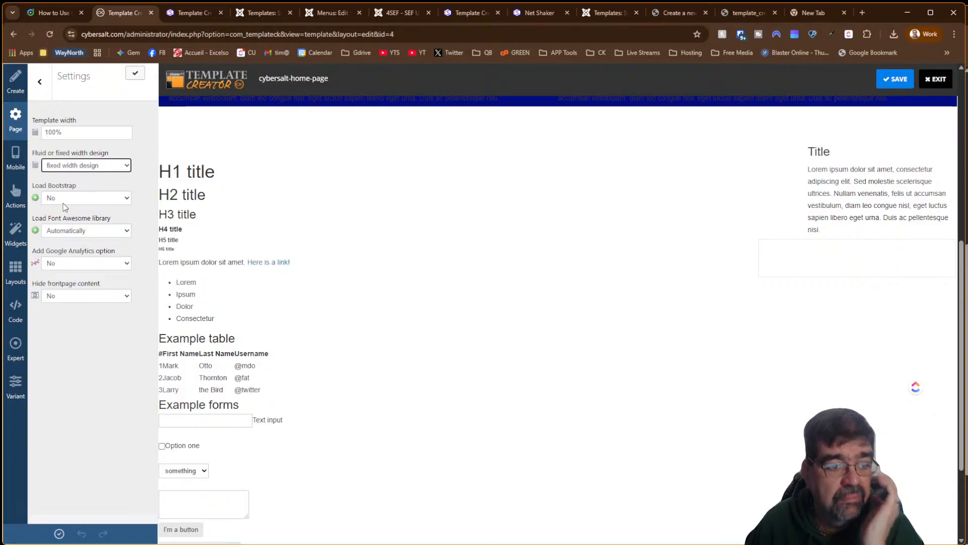
pyautogui.click(64, 166)
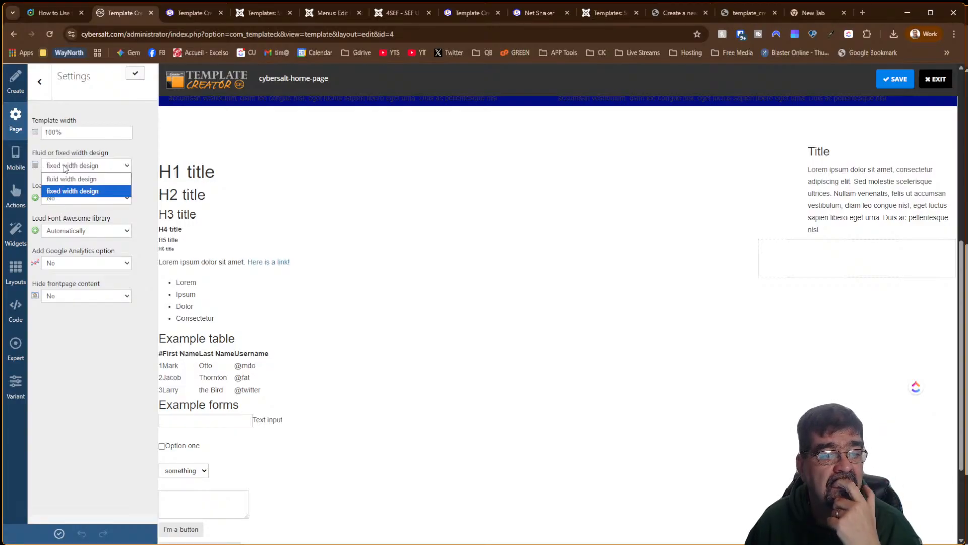
pyautogui.click(64, 178)
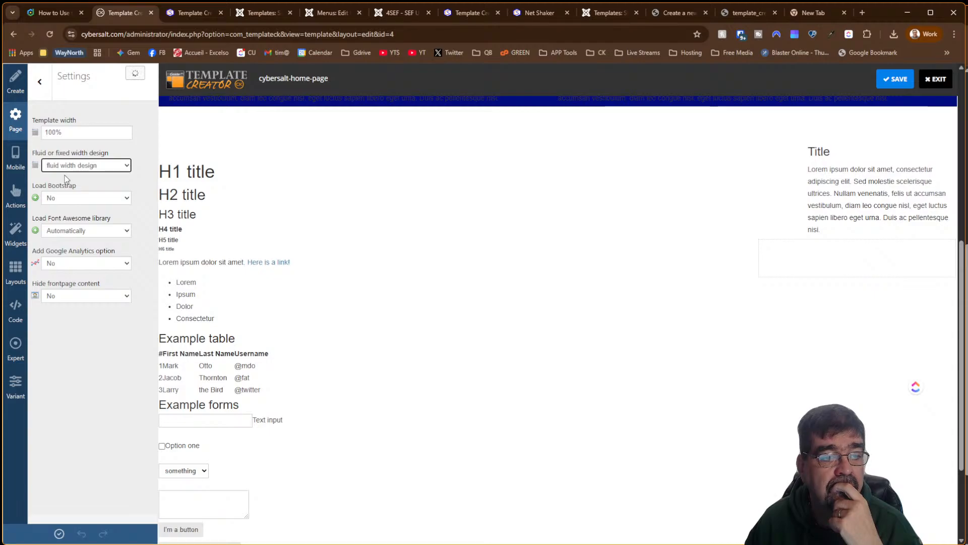
# Set template width to 1200px with fixed width design, apply, and reload the course page
pyautogui.doubleClick(50, 132)
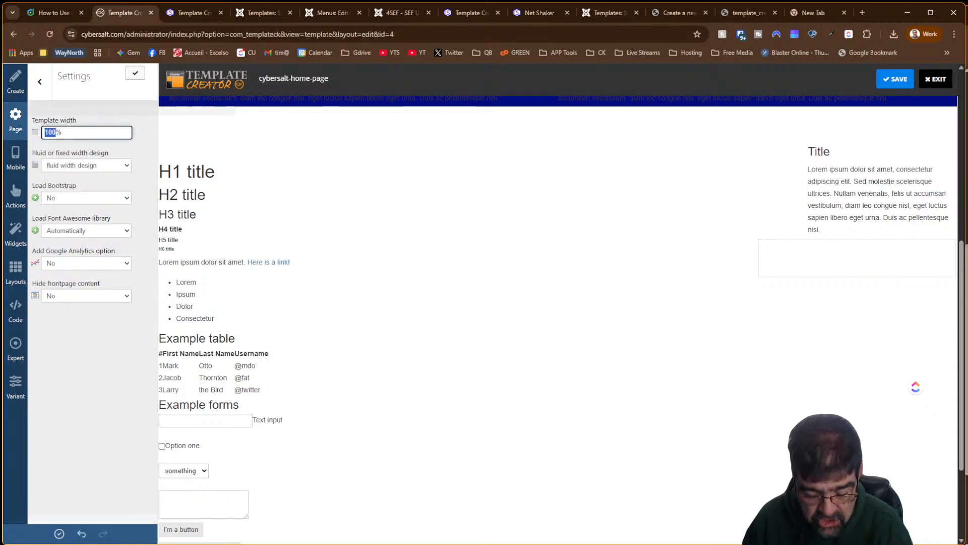
pyautogui.write('1200')
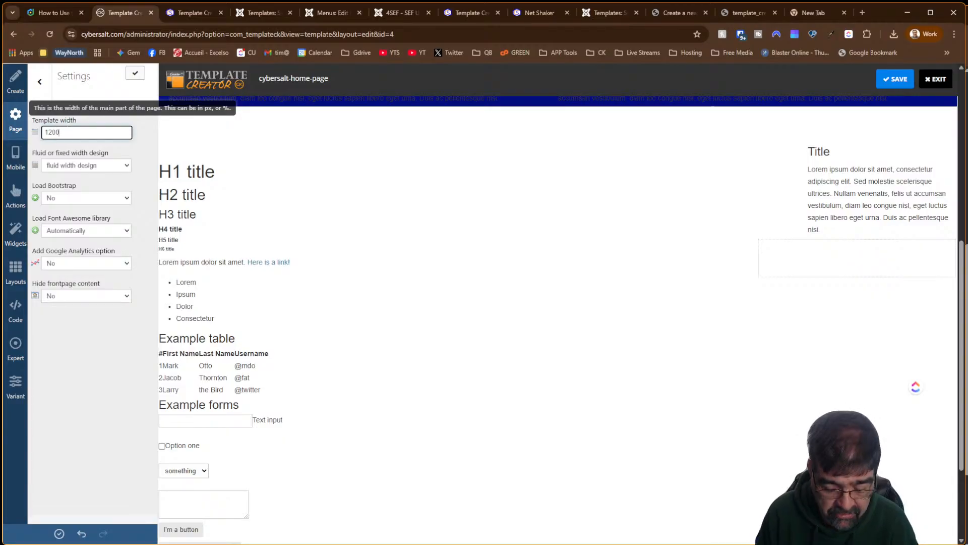
pyautogui.write('px')
pyautogui.press('Tab')
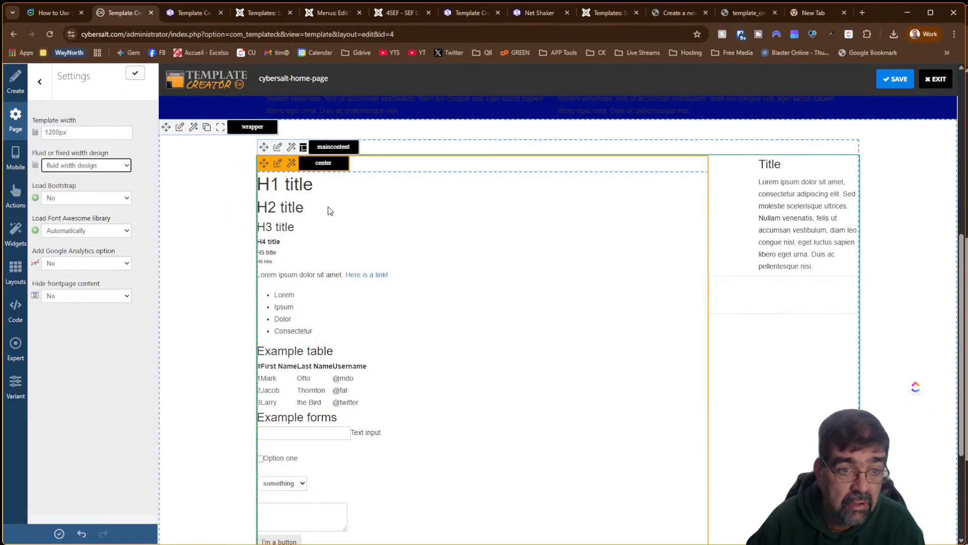
pyautogui.click(125, 168)
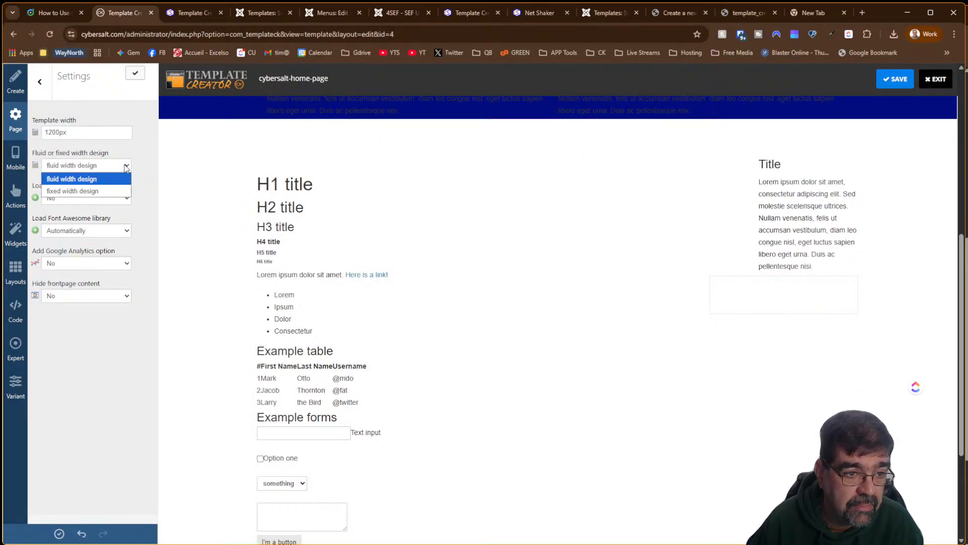
pyautogui.click(103, 192)
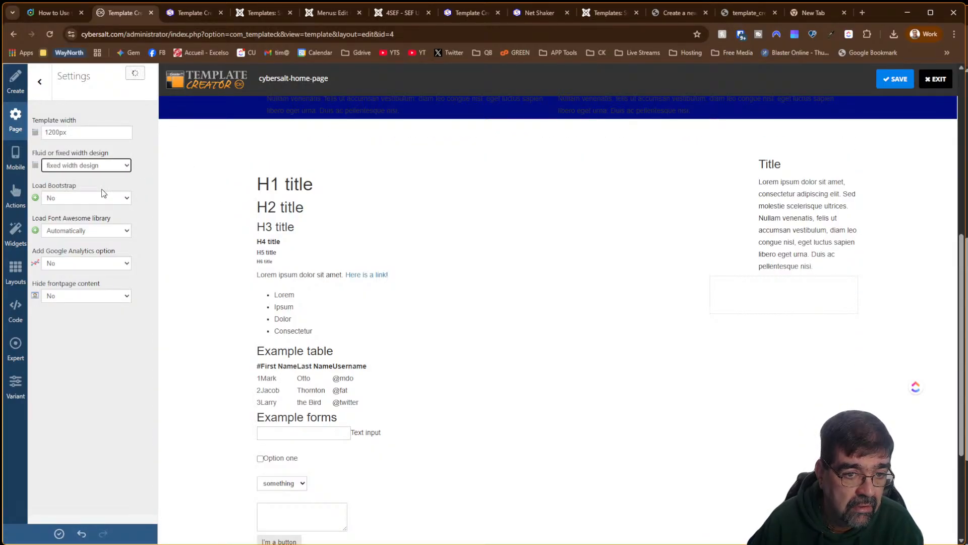
pyautogui.click(901, 81)
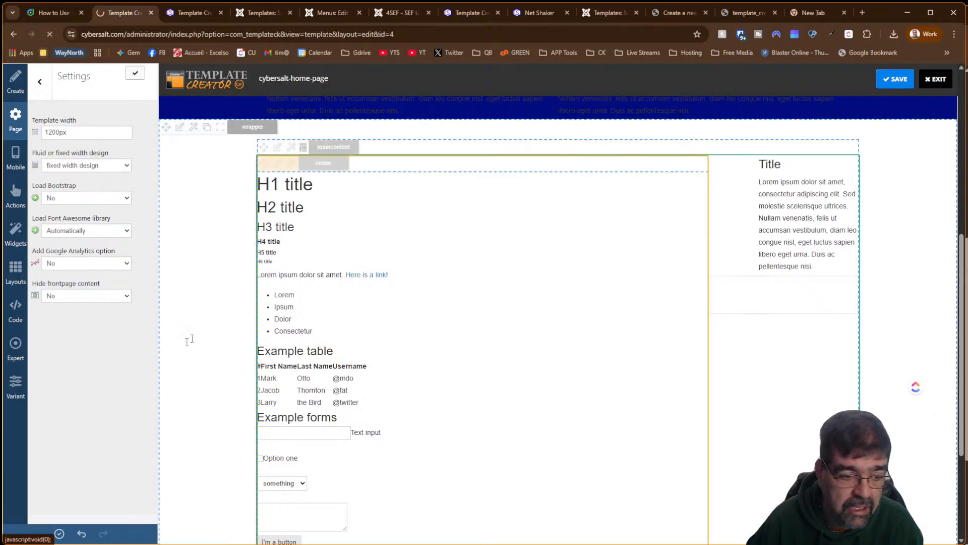
pyautogui.click(60, 535)
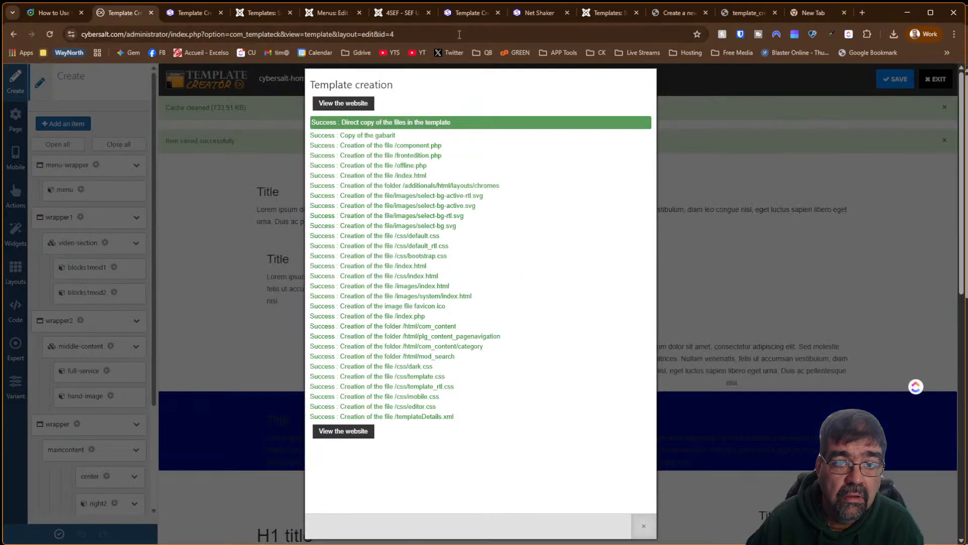
pyautogui.click(465, 14)
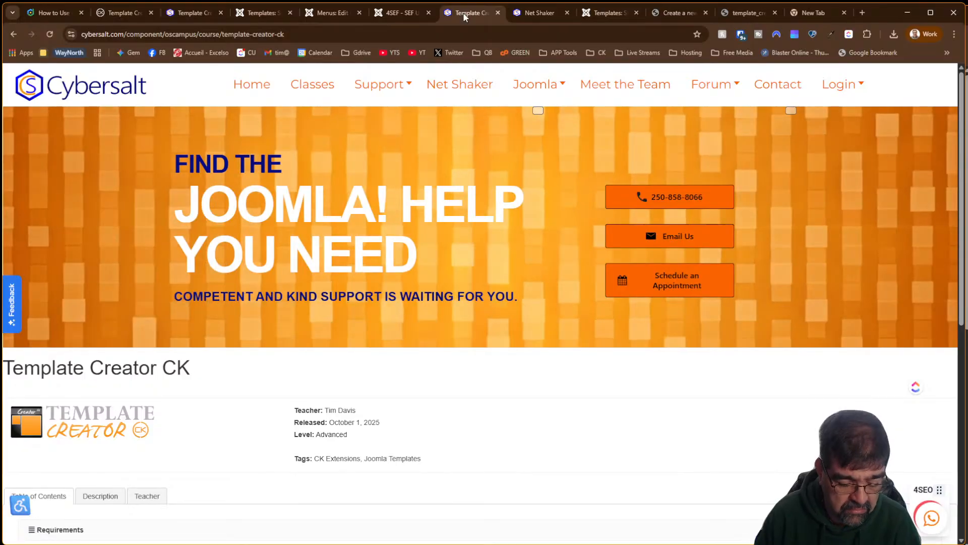
pyautogui.press('F5')
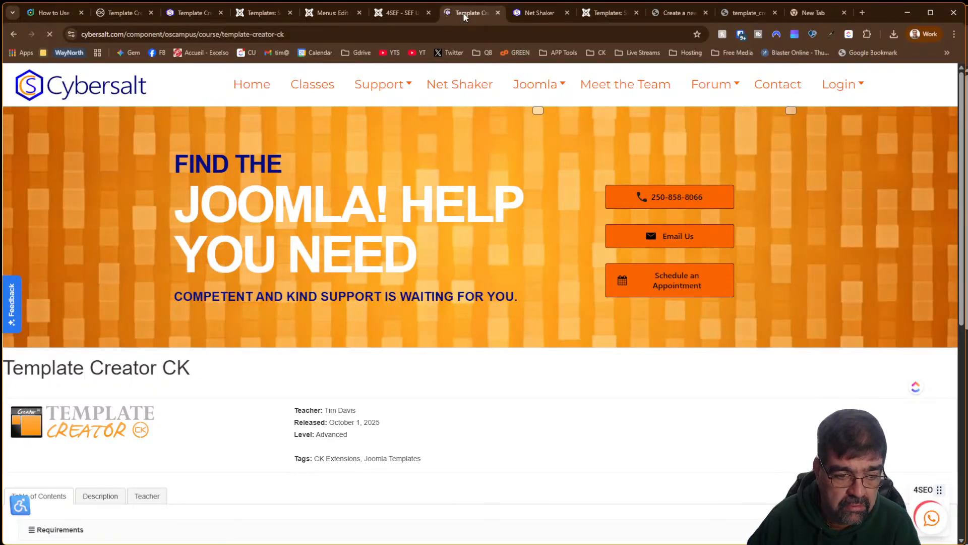
# Open the Cybersalt home page to compare its banner, then switch to the 4SEF admin tab
pyautogui.scroll(-5, 497, 222)
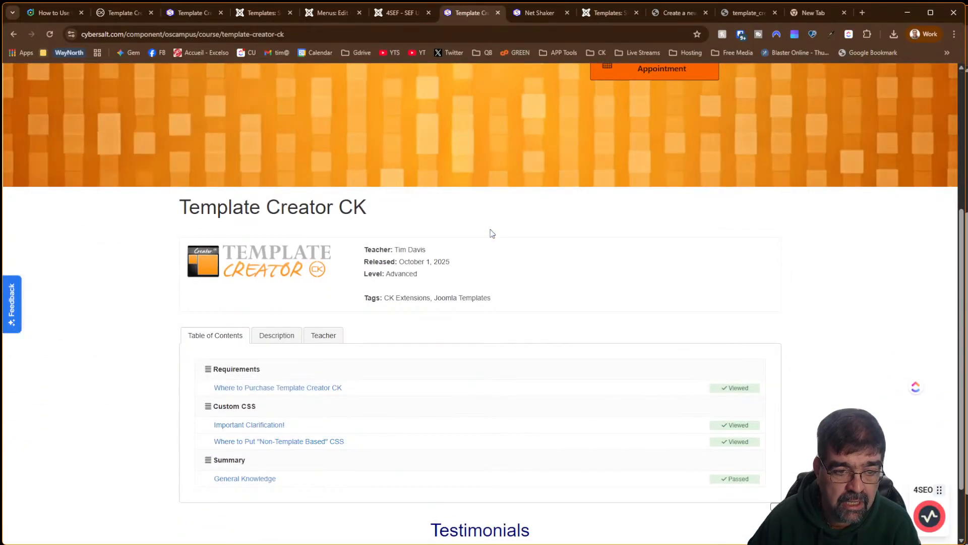
pyautogui.scroll(5, 492, 233)
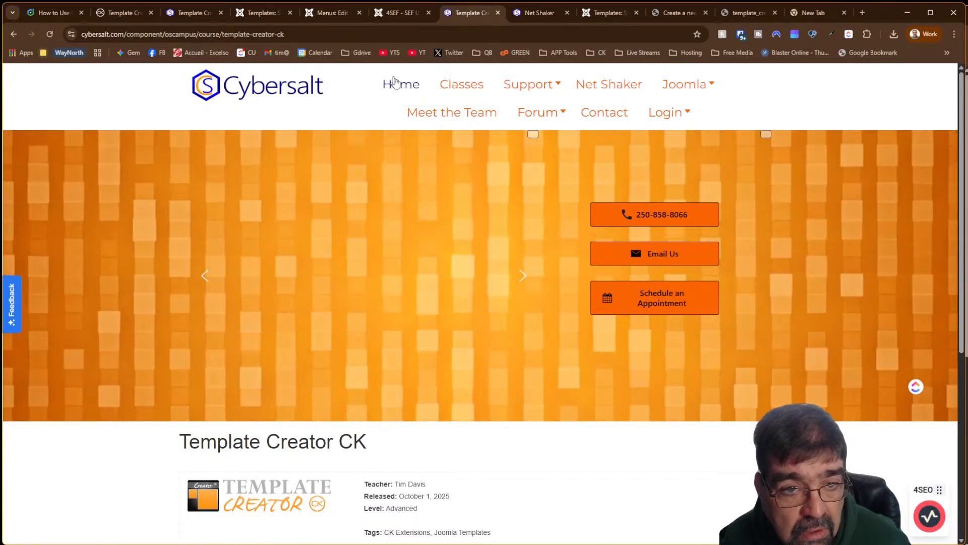
pyautogui.click(406, 86)
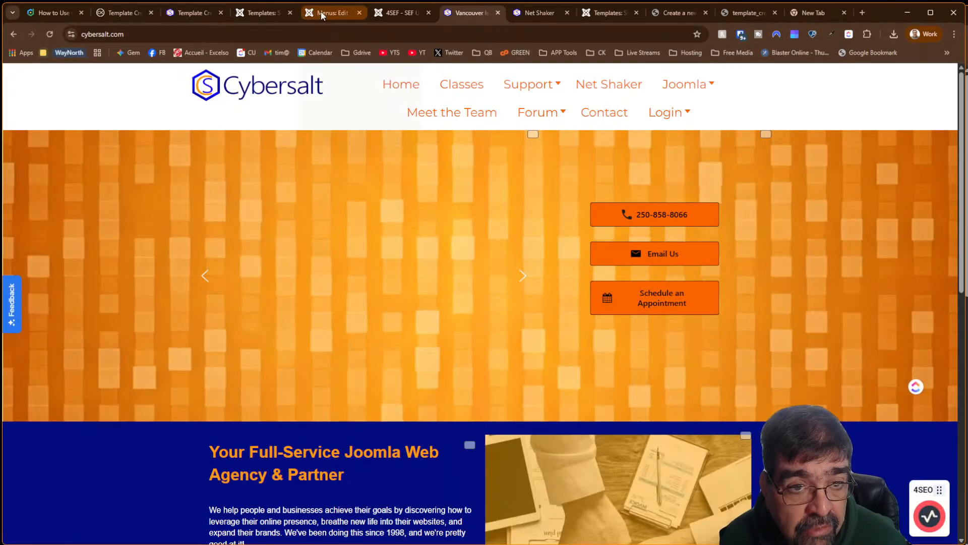
pyautogui.click(397, 17)
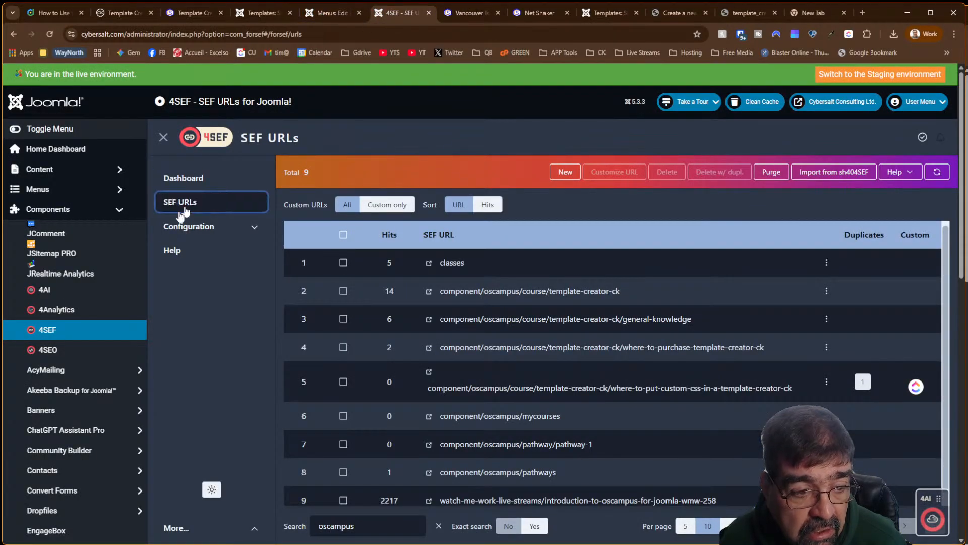
pyautogui.scroll(-7, 119, 255)
pyautogui.scroll(7, 136, 265)
# Open Home Smart Slider 3 Module, review its Home-only Conditions, and save and close it
pyautogui.click(76, 170)
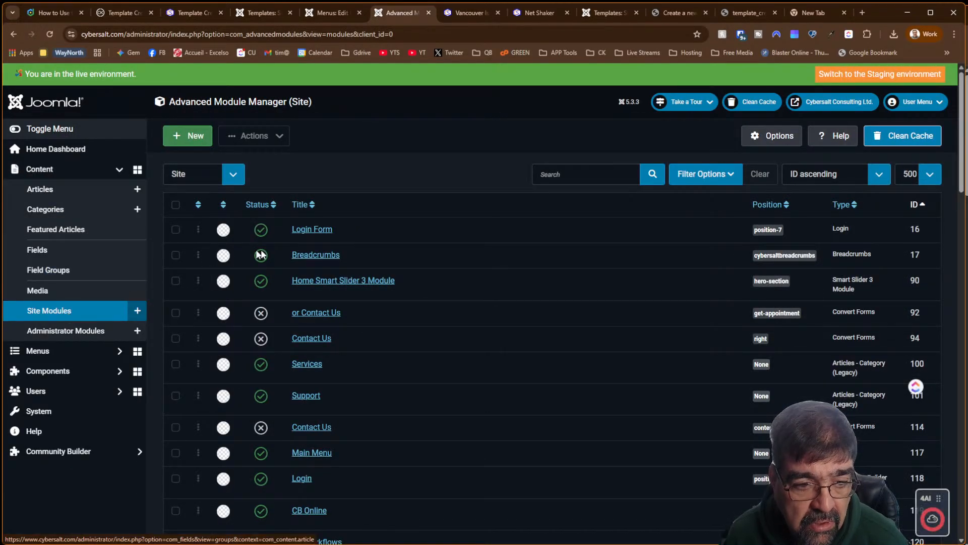
pyautogui.click(329, 286)
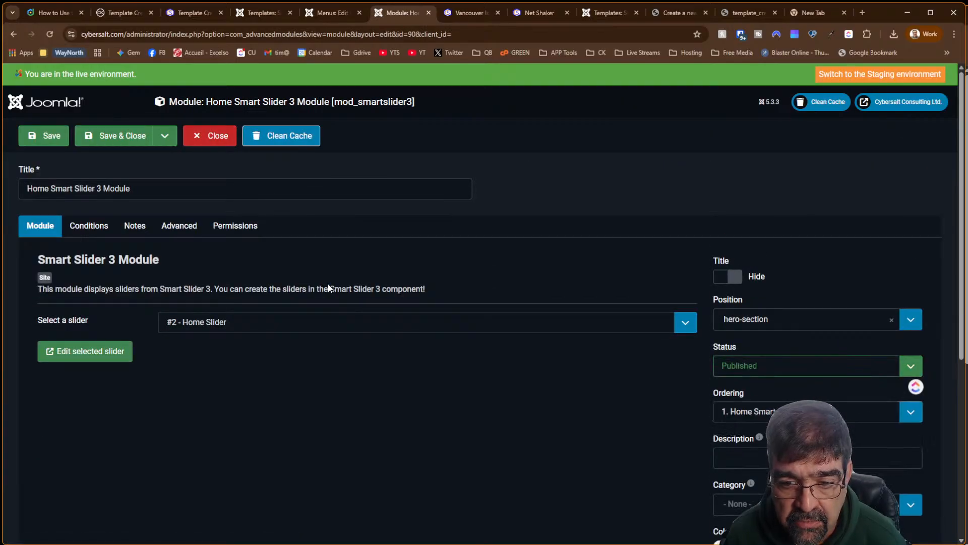
pyautogui.click(88, 231)
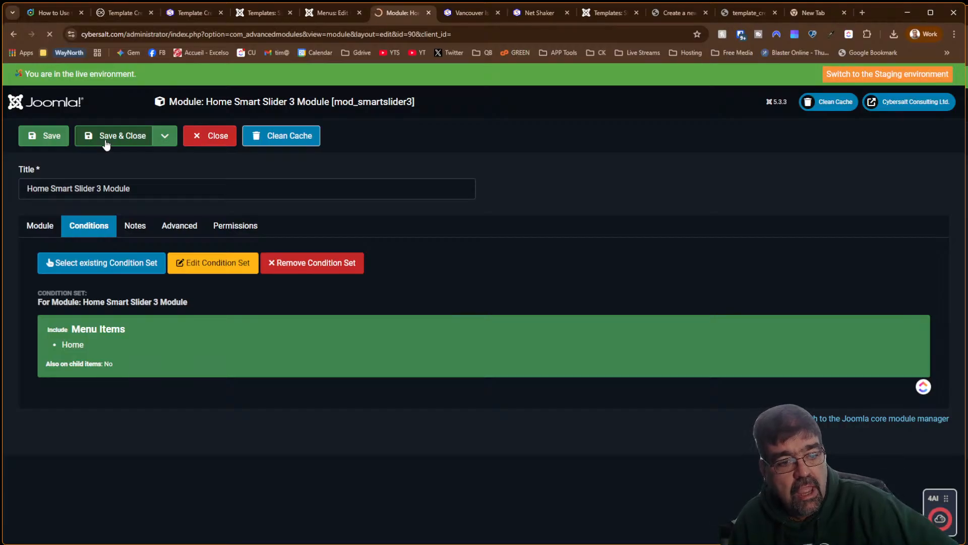
pyautogui.click(448, 14)
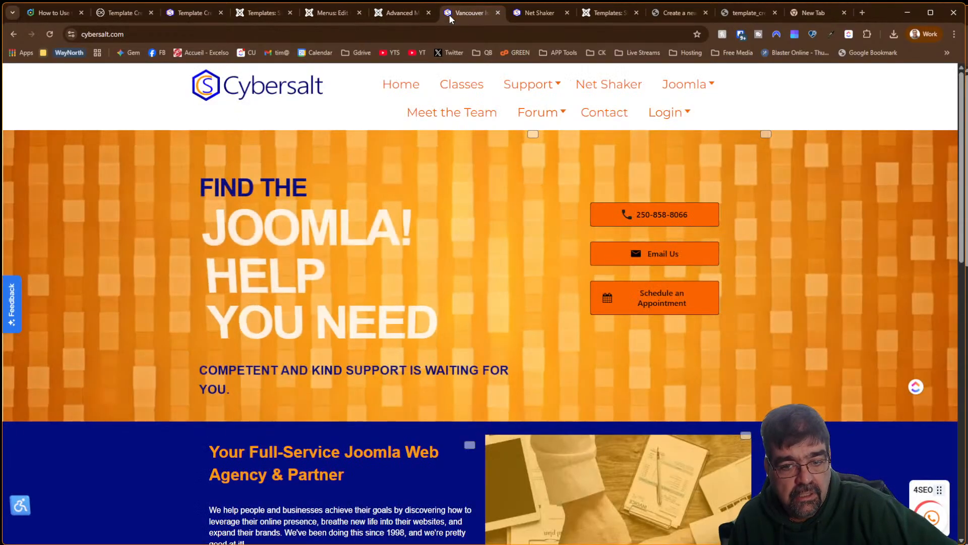
# Reload the homepage and the Template Creator CK course page to check the slider
pyautogui.click(49, 35)
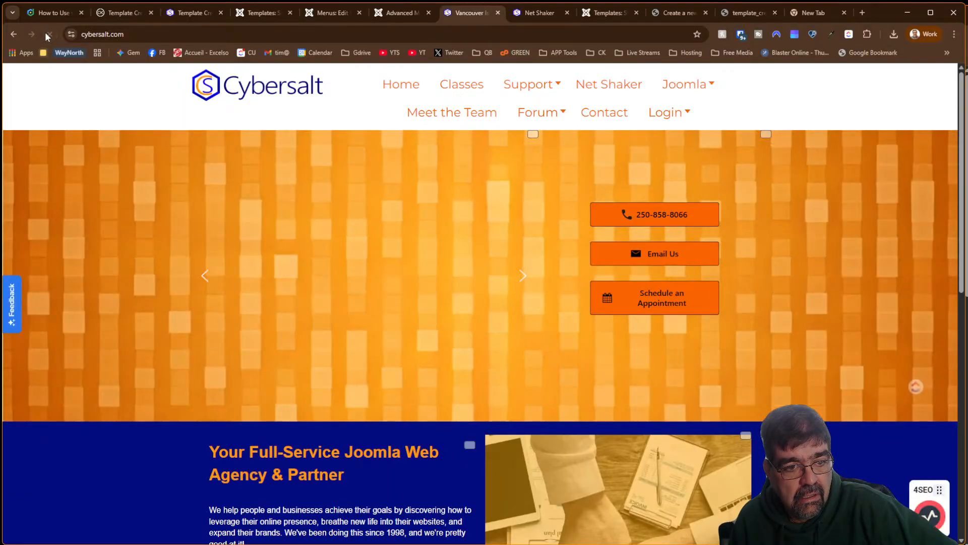
pyautogui.click(194, 14)
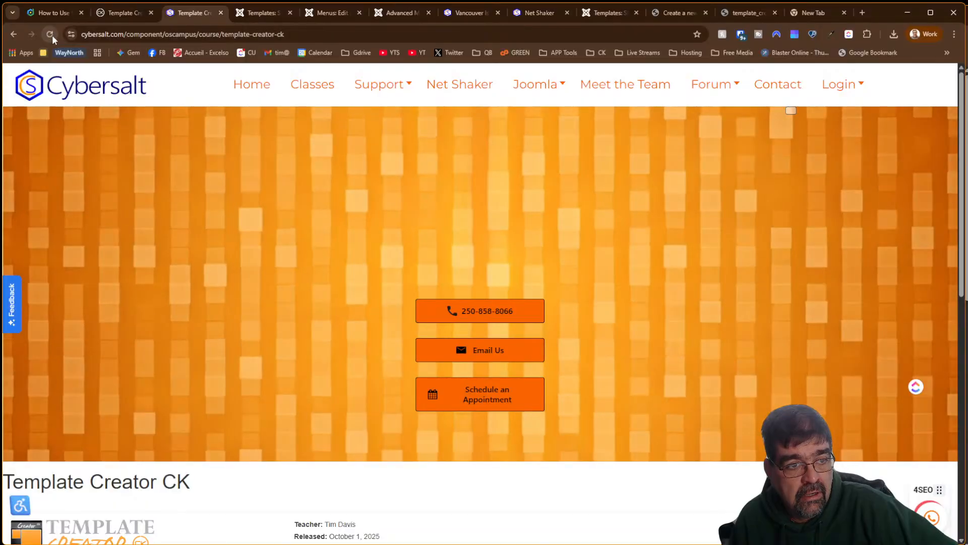
pyautogui.click(50, 34)
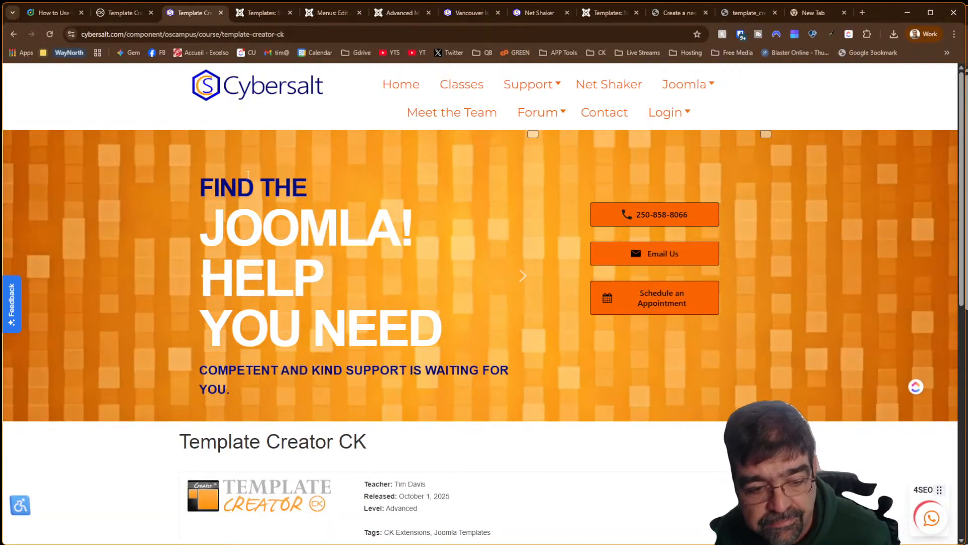
pyautogui.scroll(-7, 248, 174)
pyautogui.scroll(-2, 261, 174)
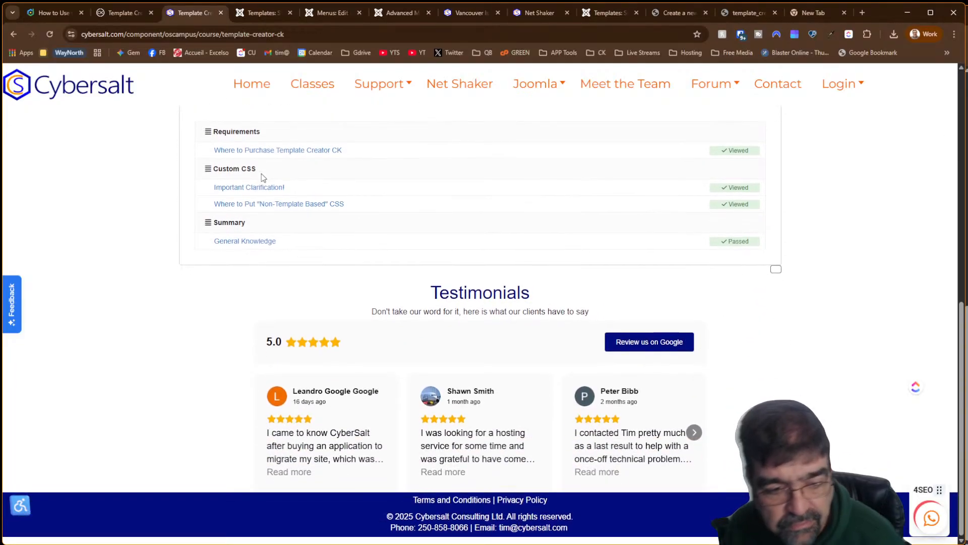
pyautogui.scroll(7, 262, 173)
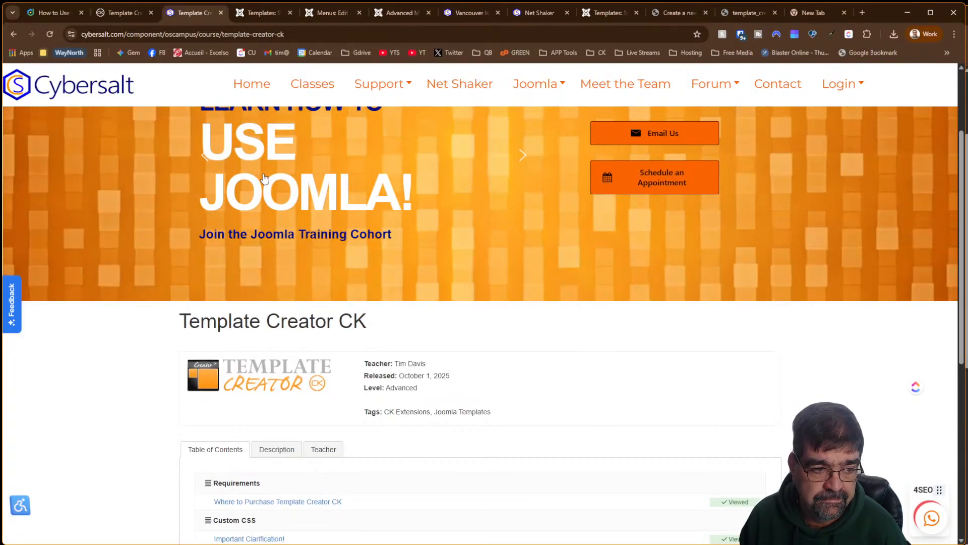
pyautogui.scroll(-5, 264, 177)
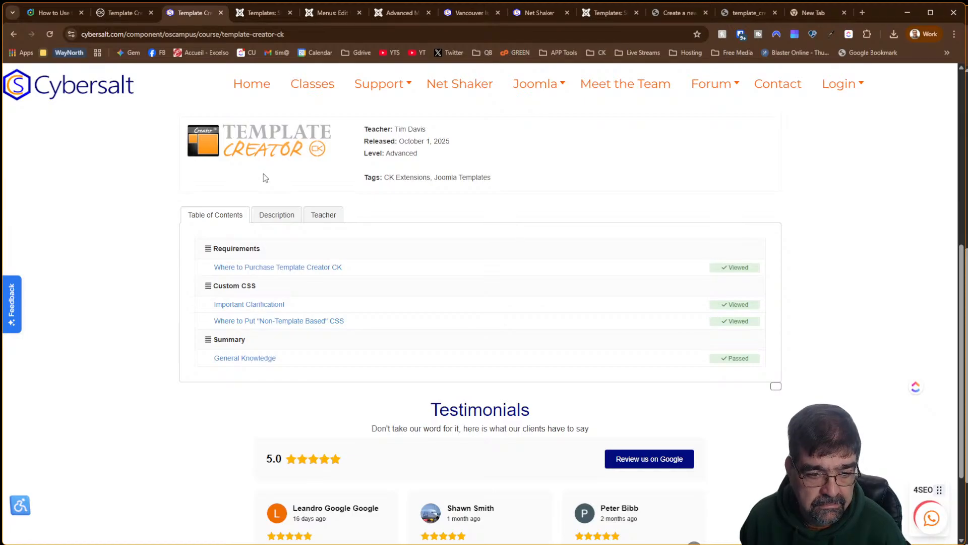
pyautogui.scroll(-2, 263, 176)
pyautogui.scroll(9, 263, 177)
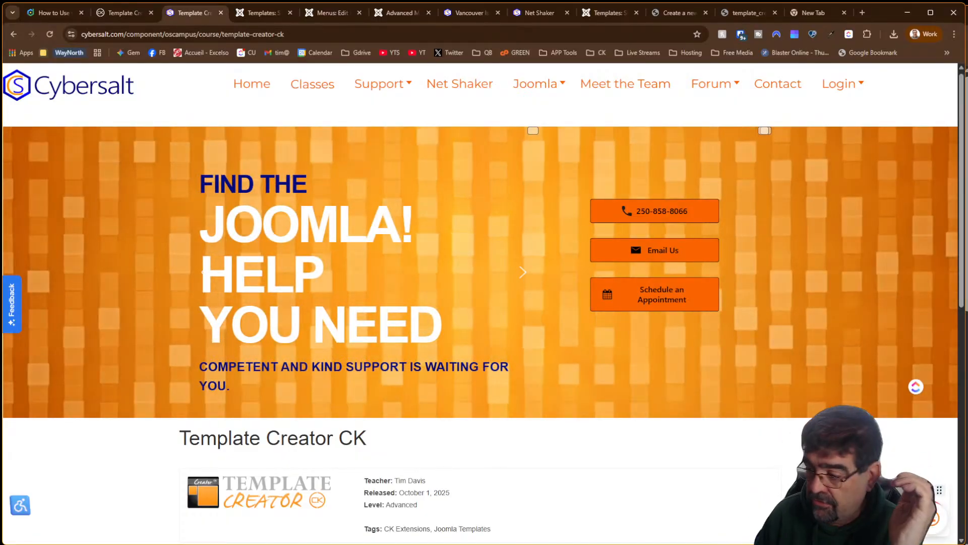
# Return to the Template Creator CK editor and dismiss the template-creation notice
pyautogui.scroll(-7, 376, 286)
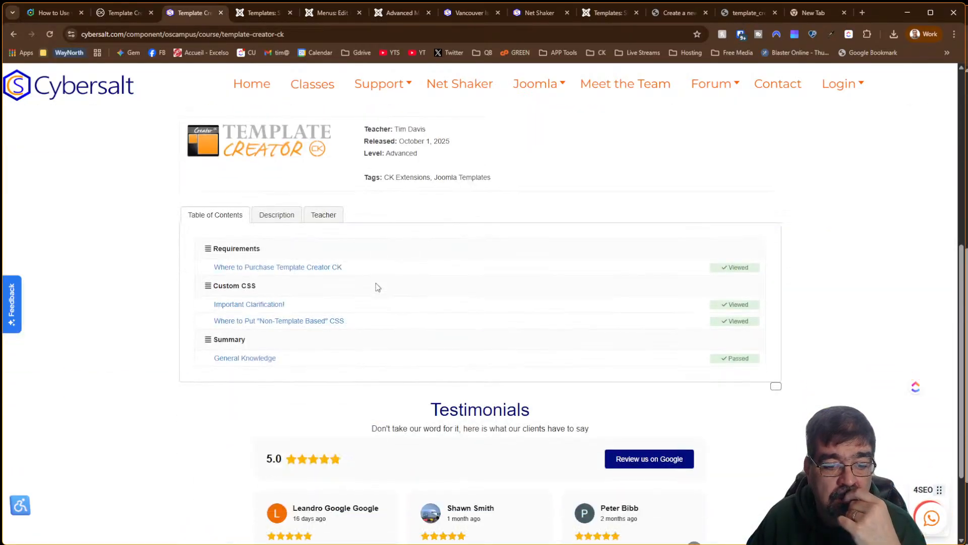
pyautogui.scroll(2, 376, 285)
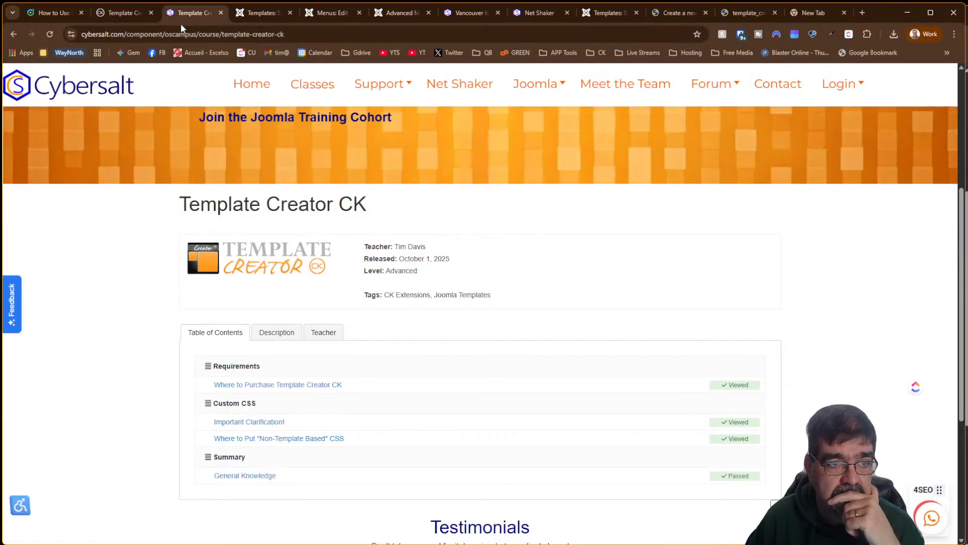
pyautogui.click(125, 17)
pyautogui.click(748, 208)
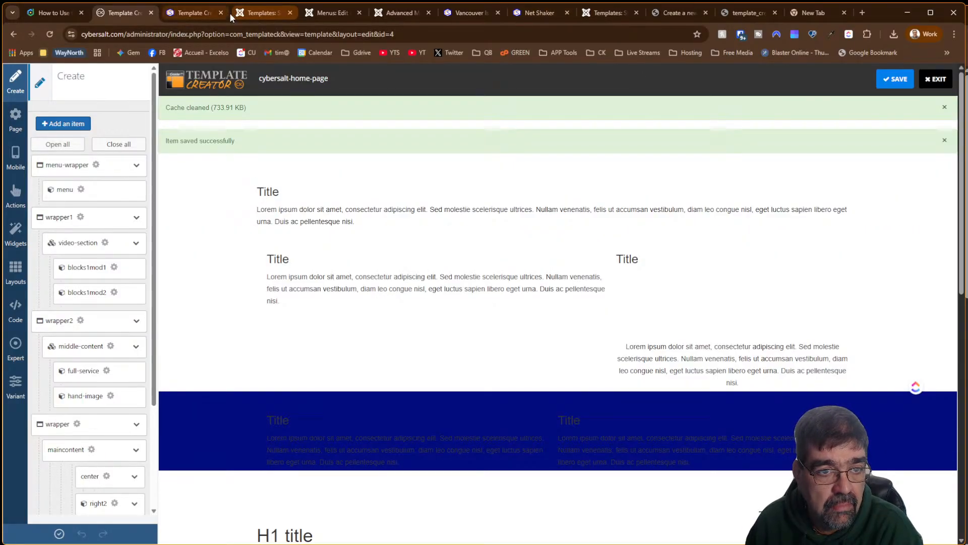
pyautogui.click(201, 14)
pyautogui.scroll(-5, 451, 267)
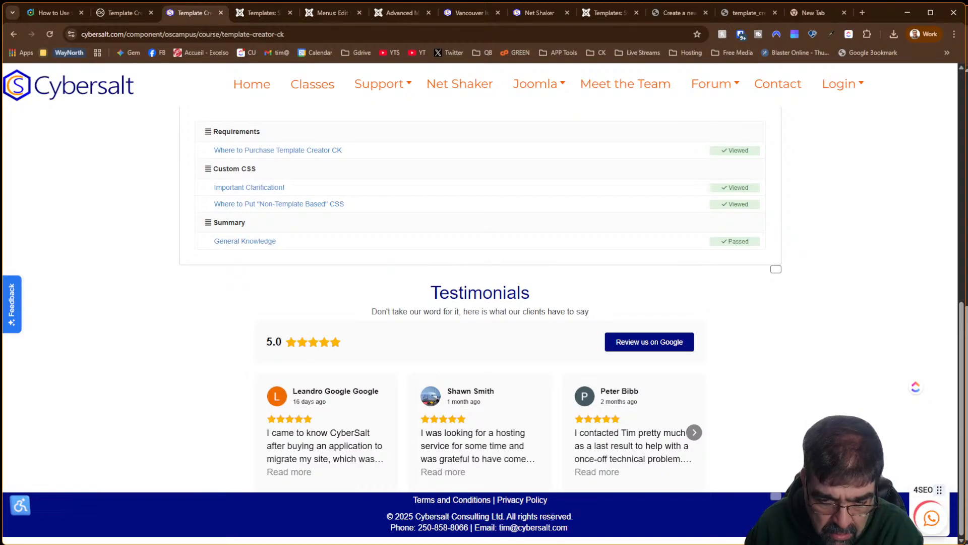
pyautogui.click(121, 14)
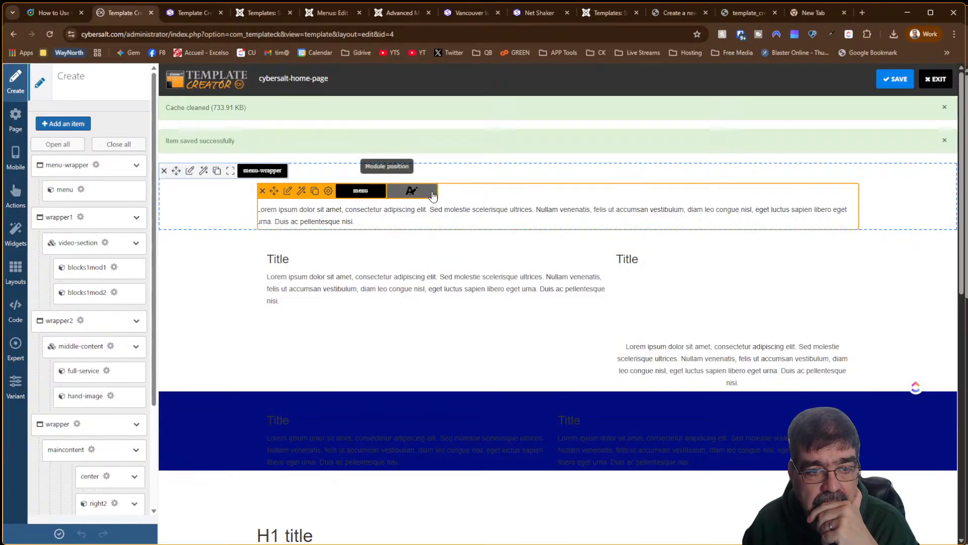
pyautogui.scroll(-4, 438, 265)
pyautogui.scroll(4, 439, 288)
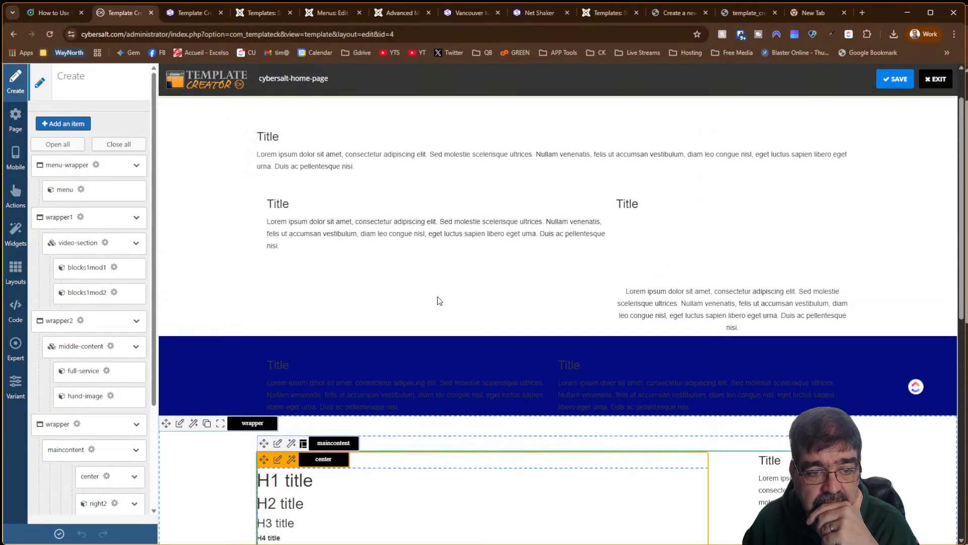
pyautogui.scroll(1, 439, 301)
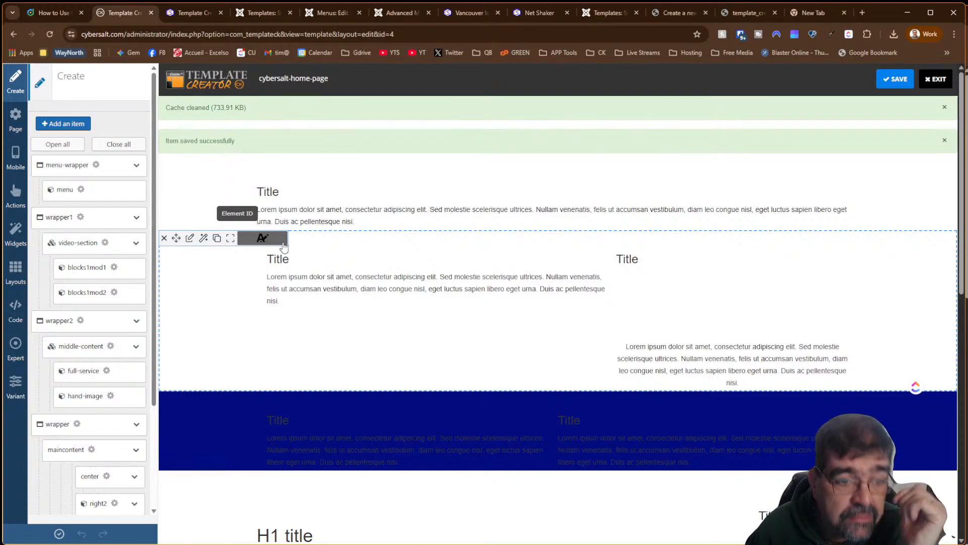
# Inspect wrapper1's style options and its ID and class settings
pyautogui.click(190, 238)
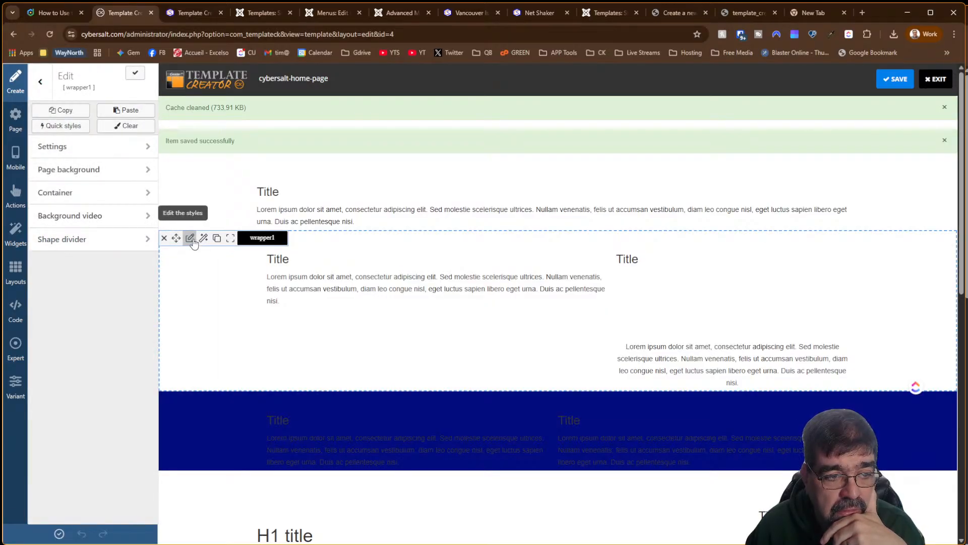
pyautogui.click(90, 149)
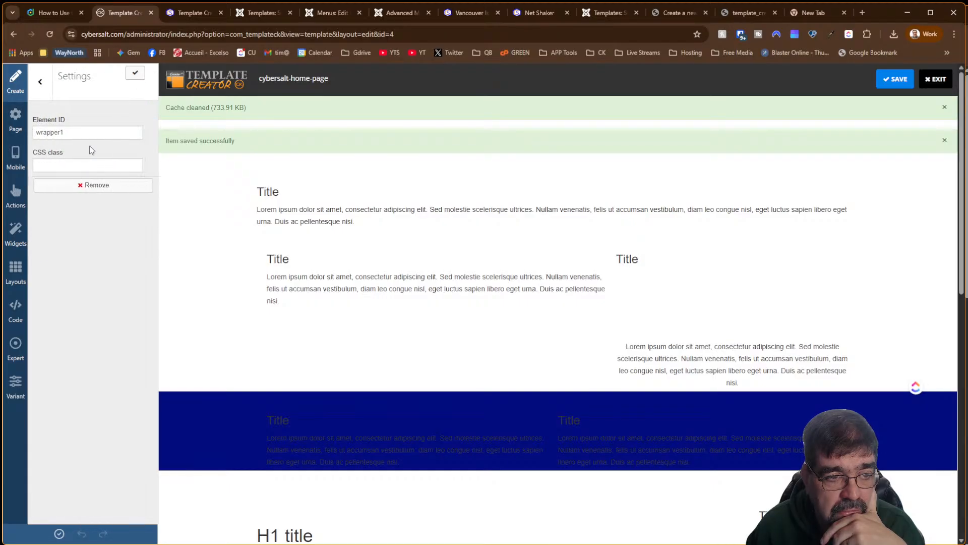
pyautogui.click(42, 81)
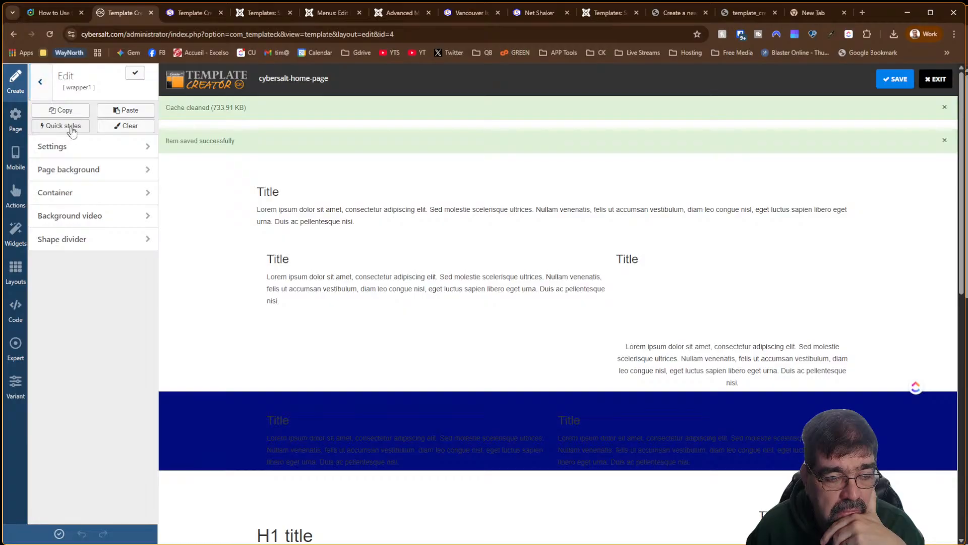
pyautogui.click(123, 149)
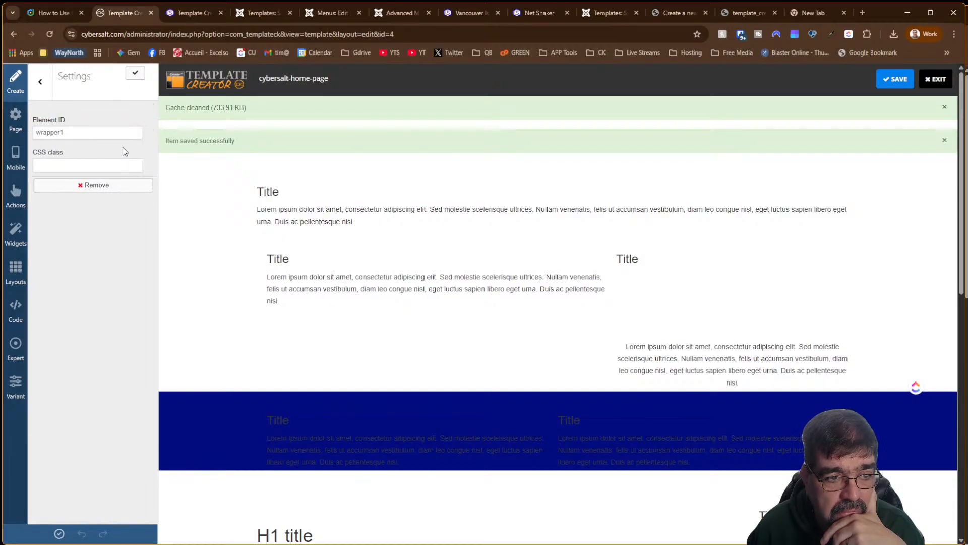
pyautogui.click(43, 88)
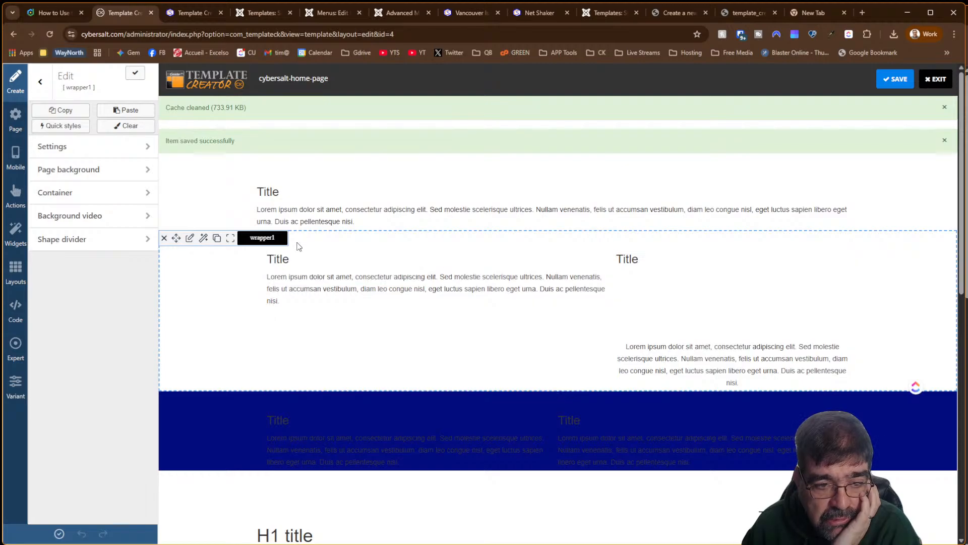
# Inspect video-section's ID, class and shape divider settings, then close its panel
pyautogui.click(289, 258)
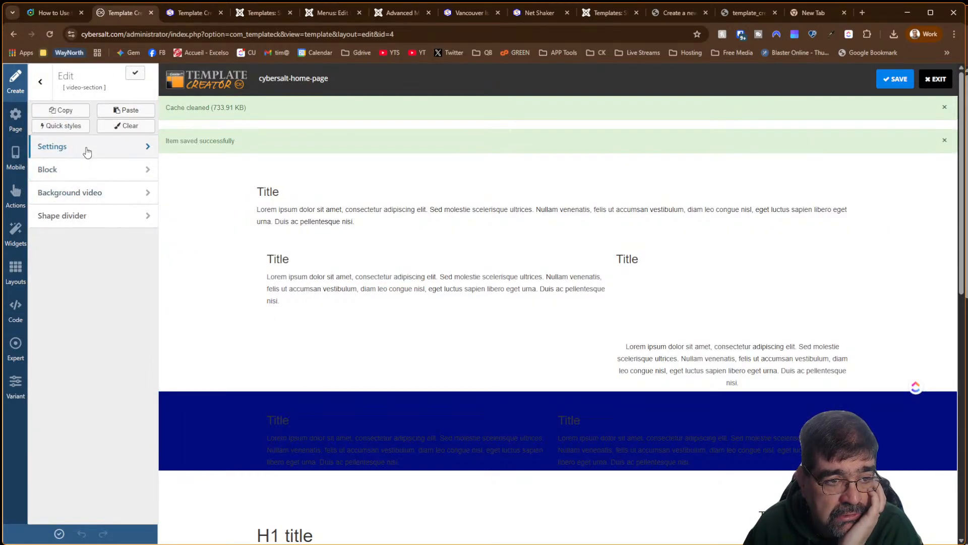
pyautogui.click(86, 149)
pyautogui.click(42, 83)
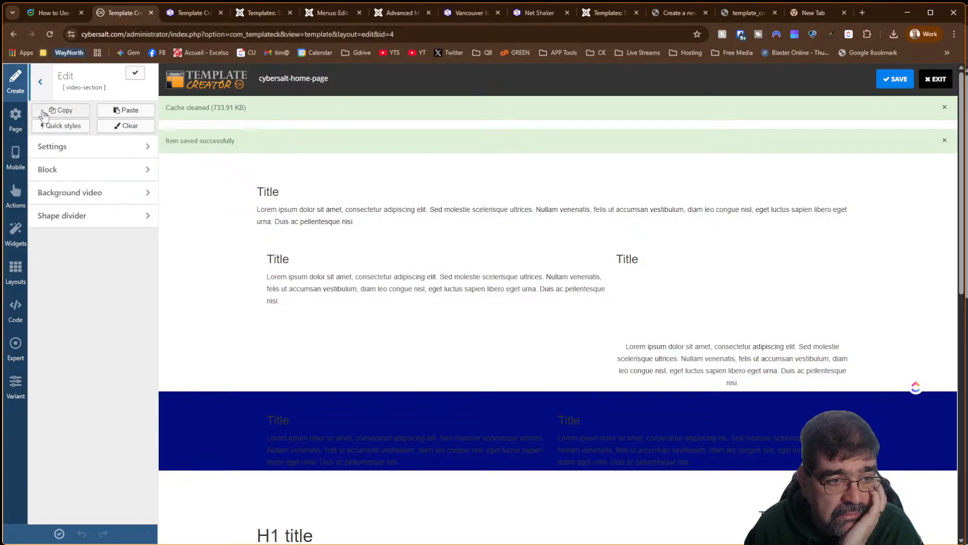
pyautogui.click(78, 216)
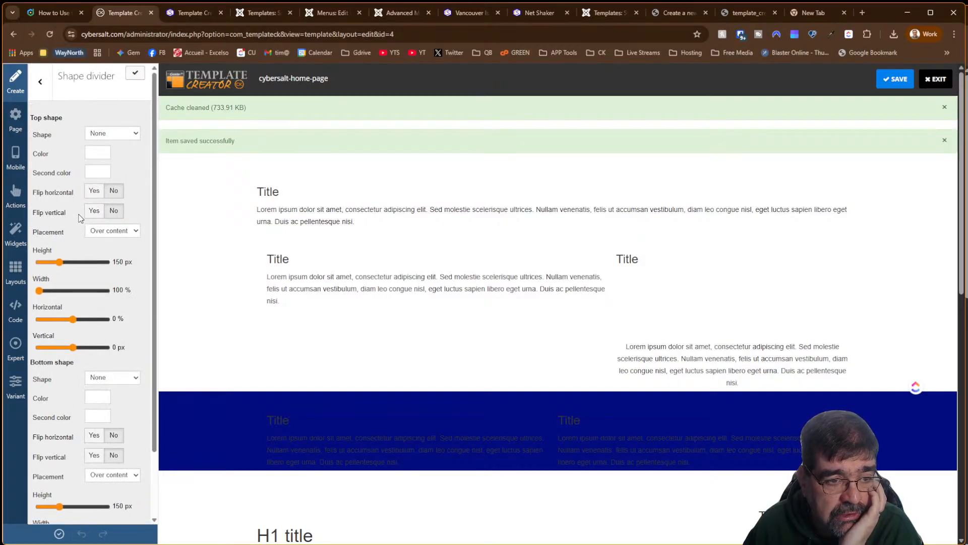
pyautogui.click(40, 82)
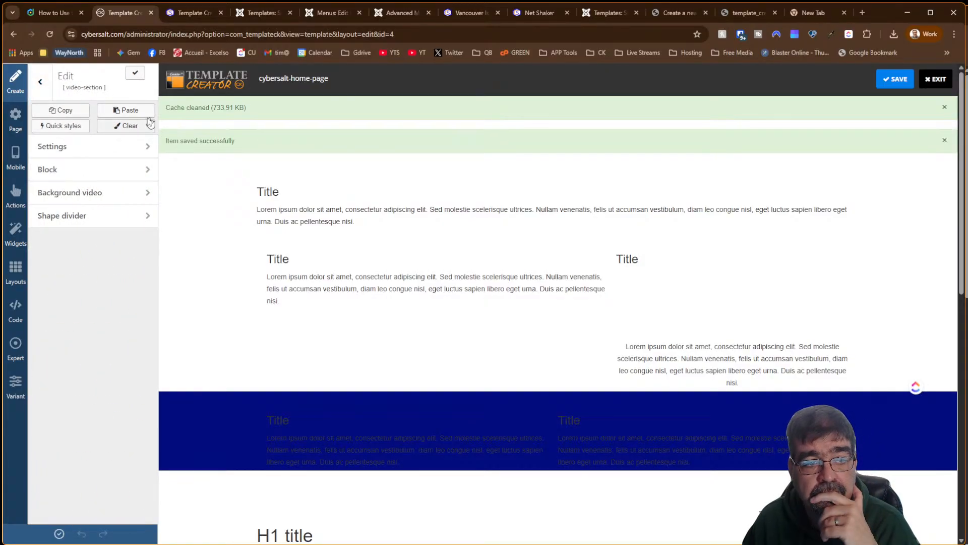
pyautogui.click(48, 84)
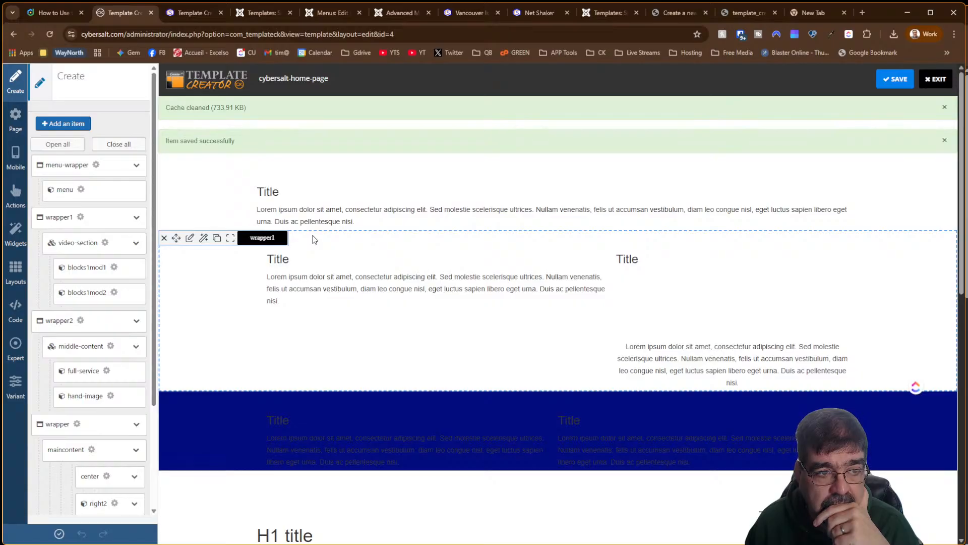
# Exit the cybersalt-home-page editor without changes and open cybersalt-default
pyautogui.click(190, 239)
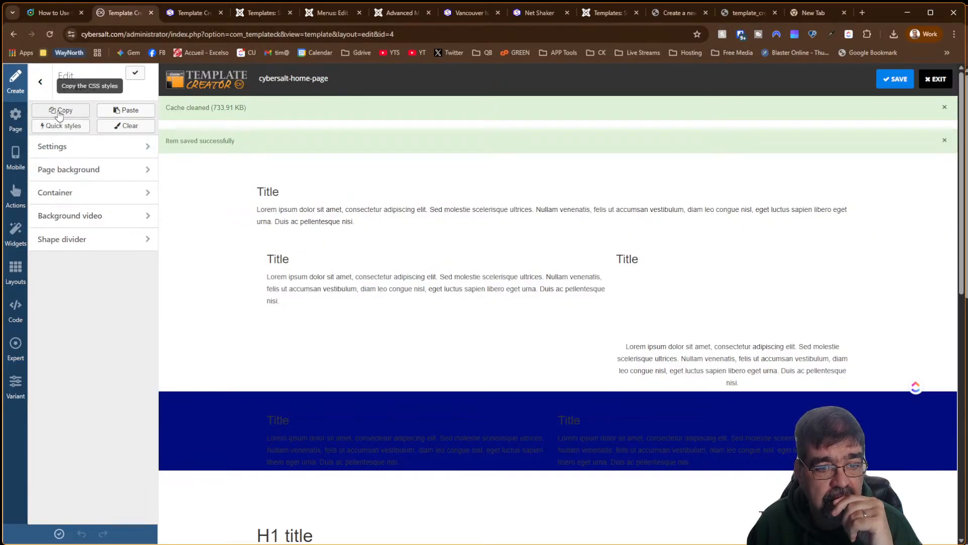
pyautogui.click(935, 79)
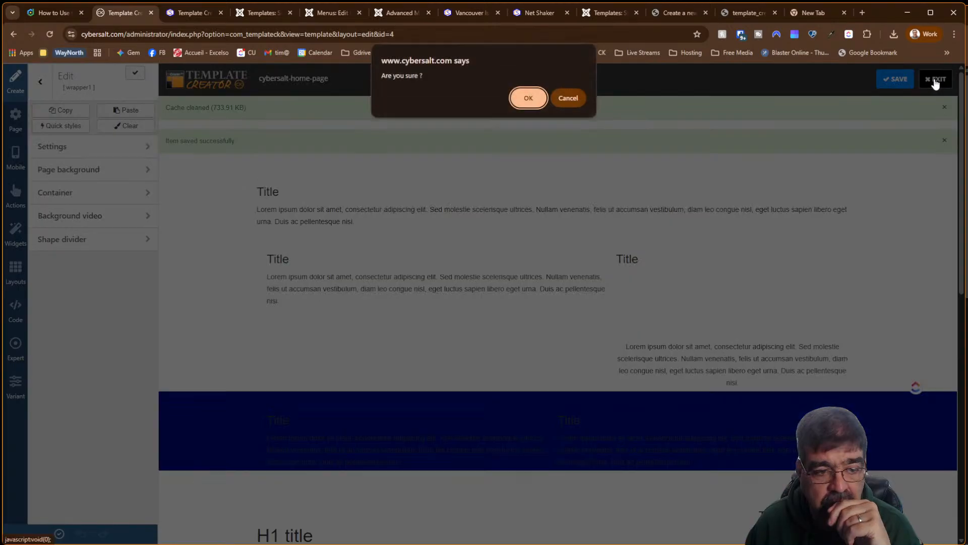
pyautogui.click(519, 98)
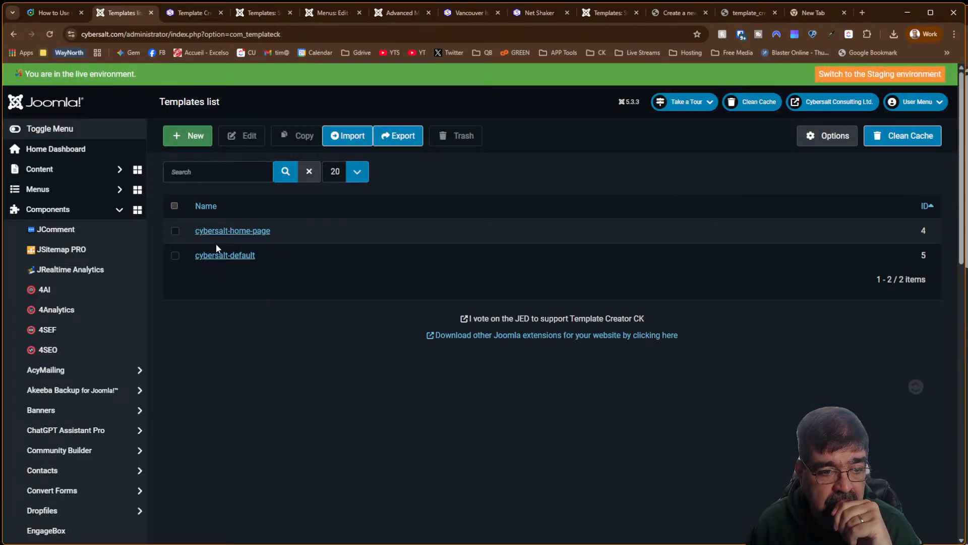
pyautogui.click(215, 257)
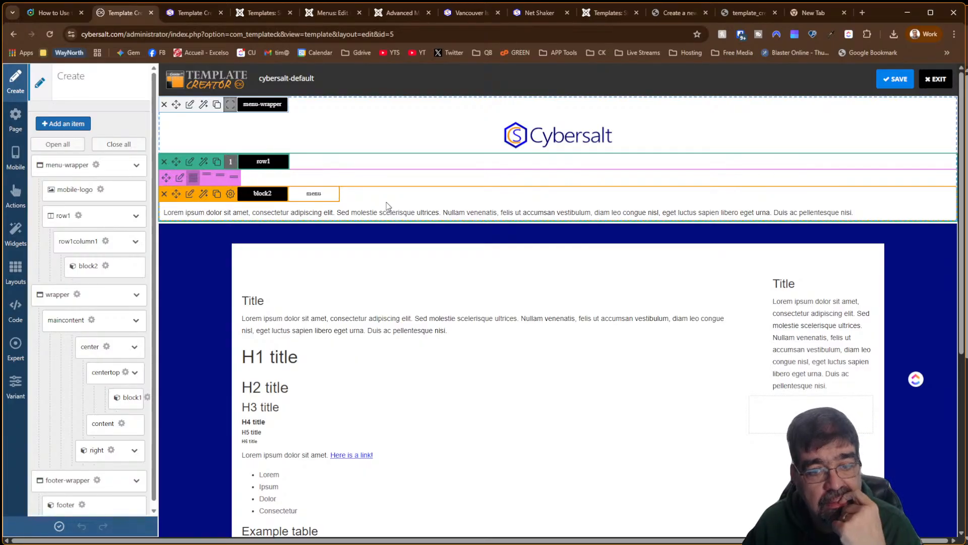
# Review the cybersalt-default canvas, then return to the templates list to open cybersalt-home-page's link options
pyautogui.scroll(-6, 388, 206)
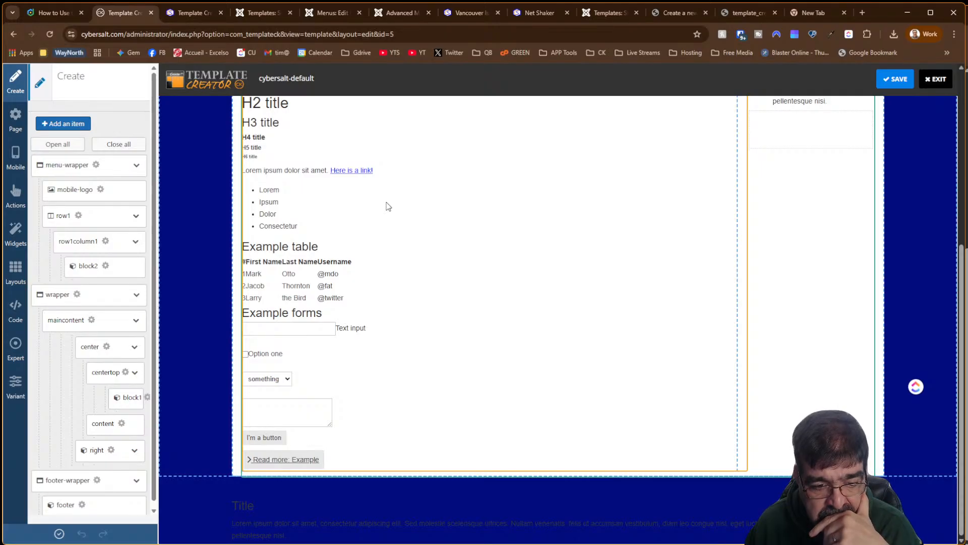
pyautogui.scroll(6, 388, 207)
pyautogui.scroll(-6, 388, 207)
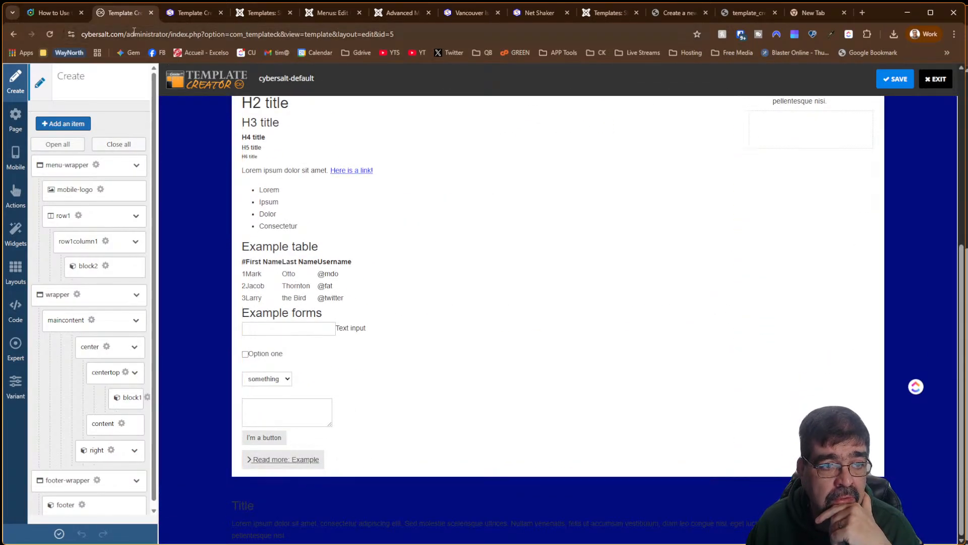
pyautogui.click(14, 34)
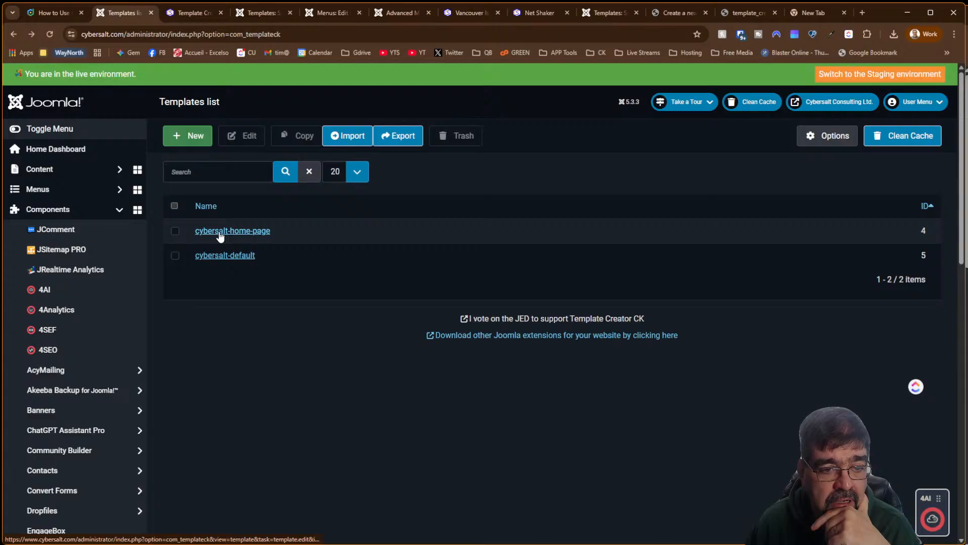
pyautogui.rightClick(220, 234)
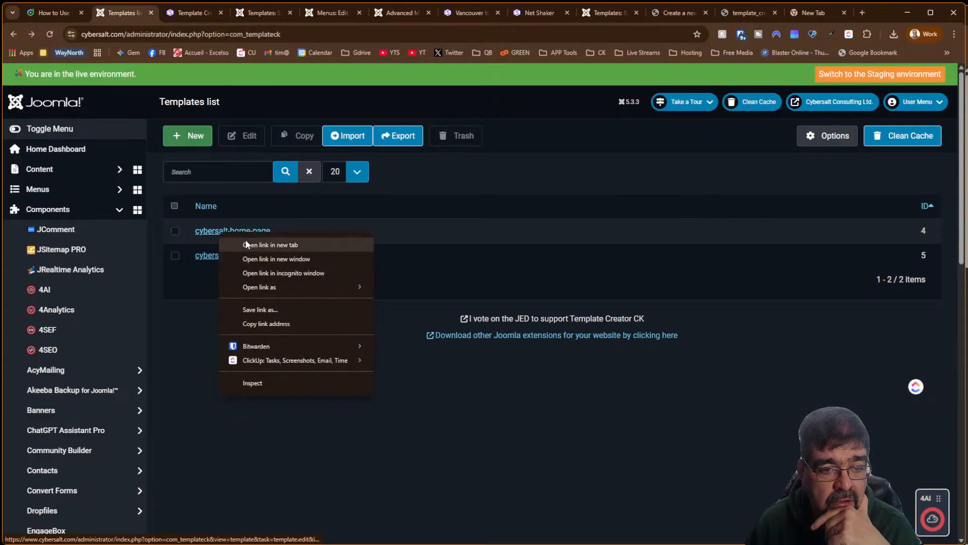
# Open cybersalt-home-page and cybersalt-default each in its own new browser tab
pyautogui.click(246, 244)
pyautogui.rightClick(223, 261)
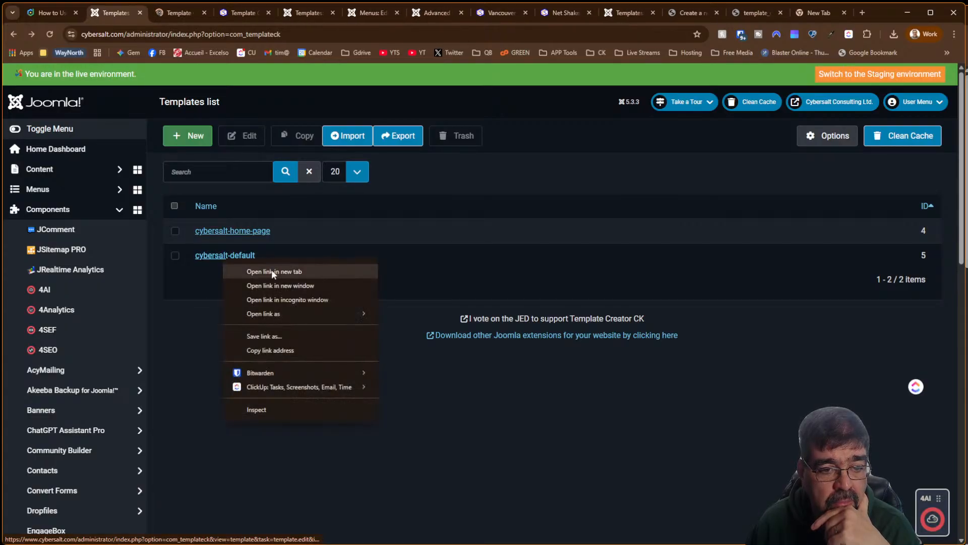
pyautogui.click(272, 271)
# Compare the two template editors side by side, finishing on cybersalt-home-page
pyautogui.click(216, 11)
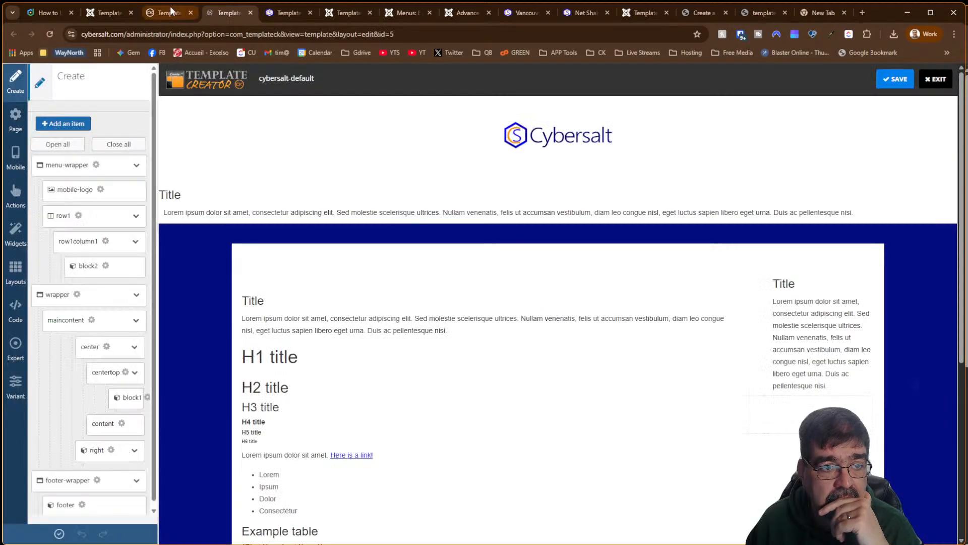
pyautogui.click(170, 11)
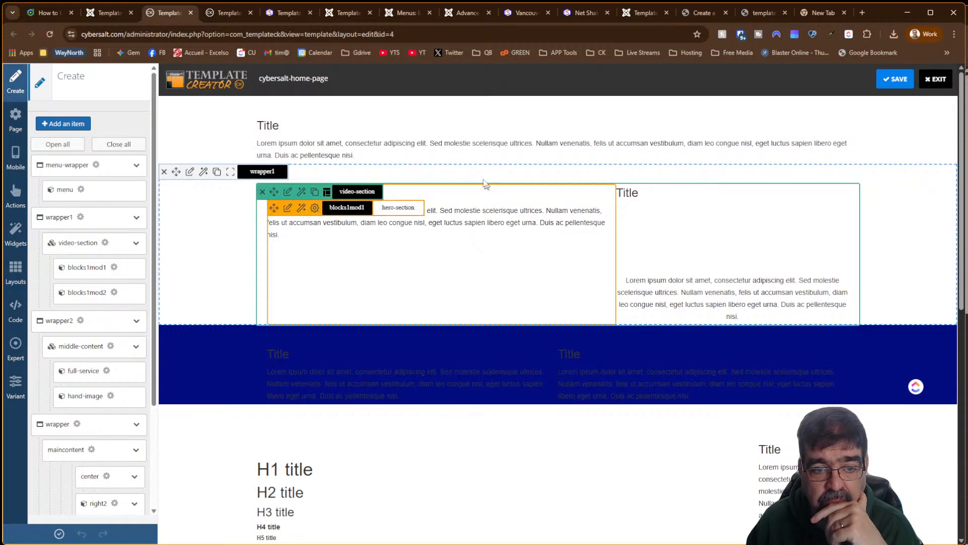
pyautogui.scroll(-10, 402, 211)
pyautogui.scroll(10, 402, 218)
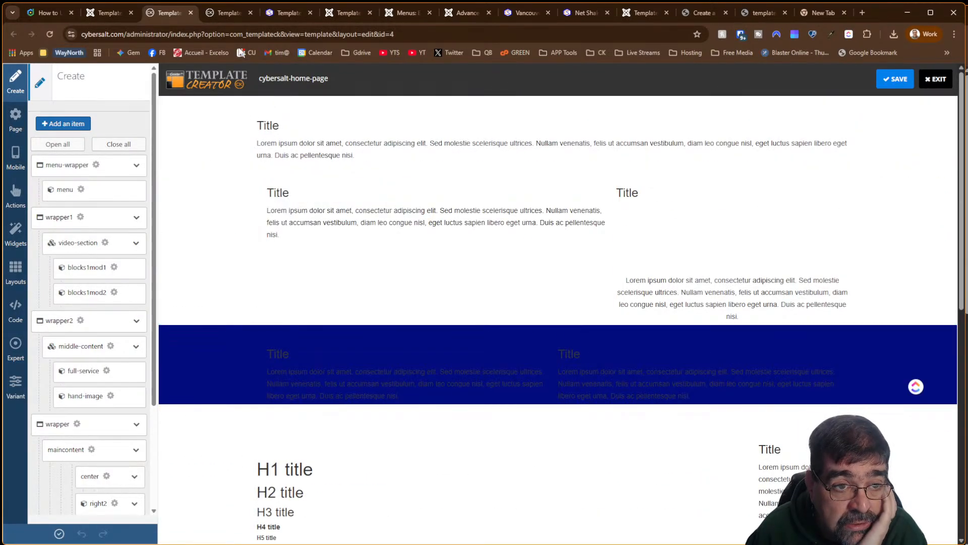
pyautogui.click(221, 14)
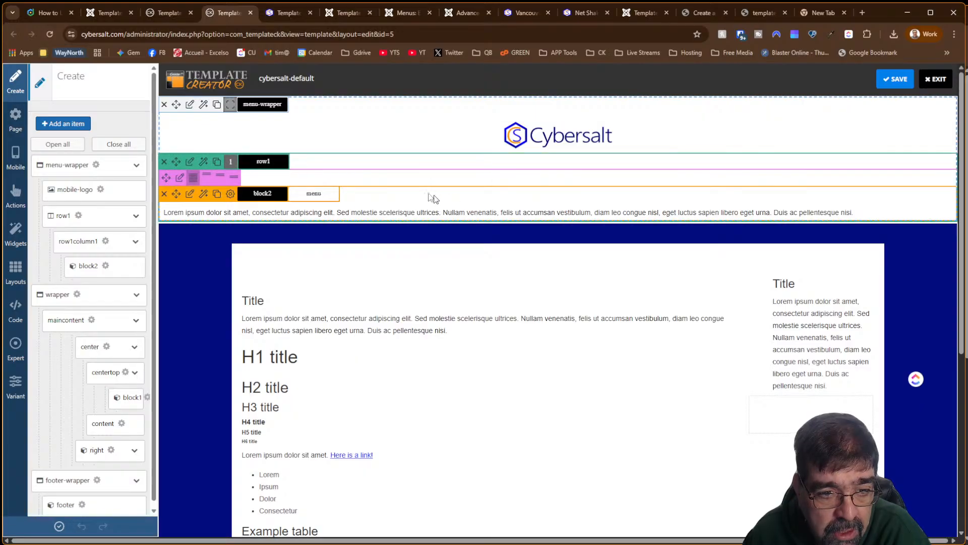
pyautogui.click(169, 13)
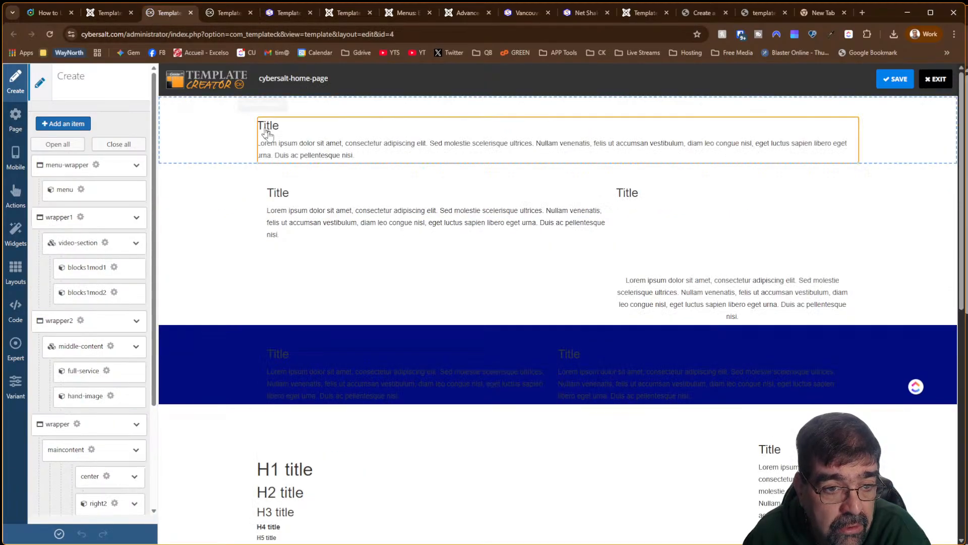
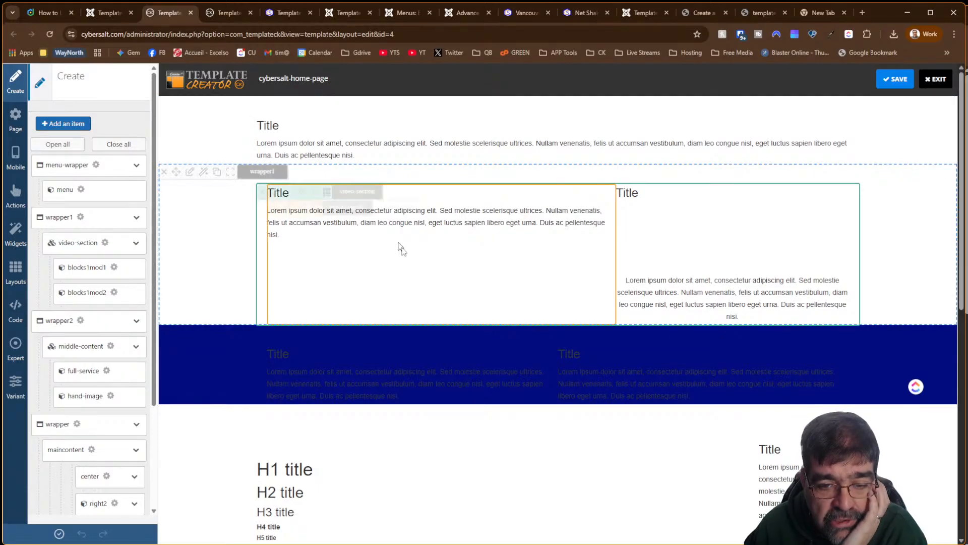
# Open chatgpt.com in a new Chrome tab by typing 'chat' into the address bar
pyautogui.scroll(-9, 465, 404)
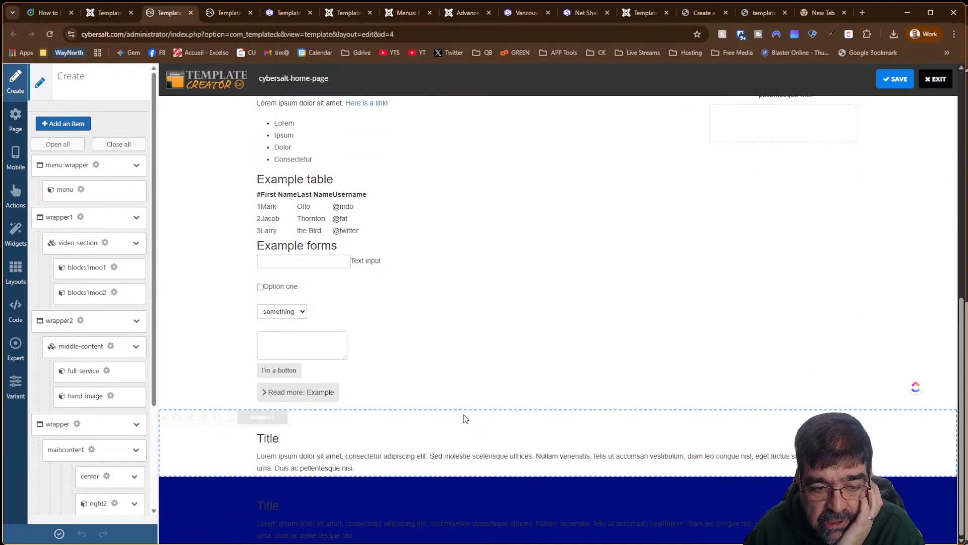
pyautogui.scroll(8, 465, 418)
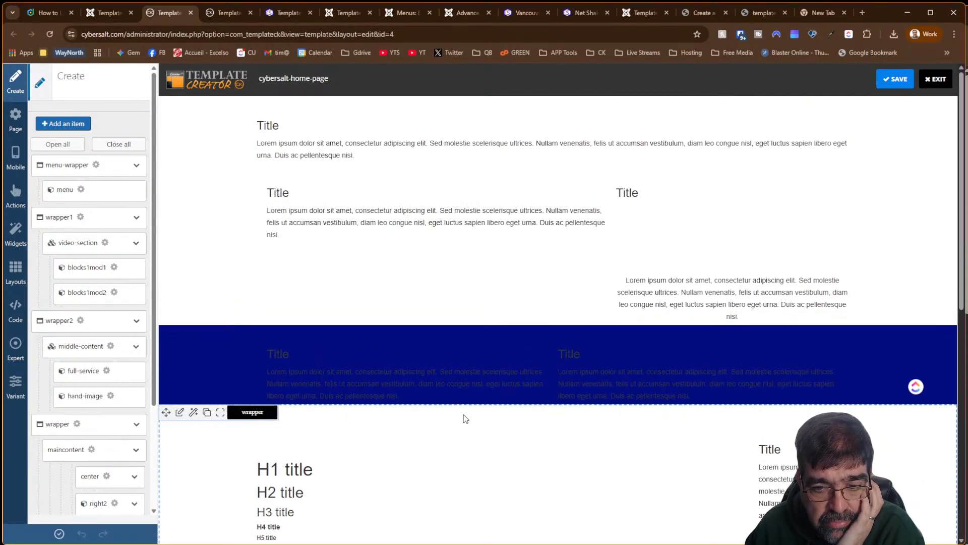
pyautogui.click(861, 13)
pyautogui.click(588, 29)
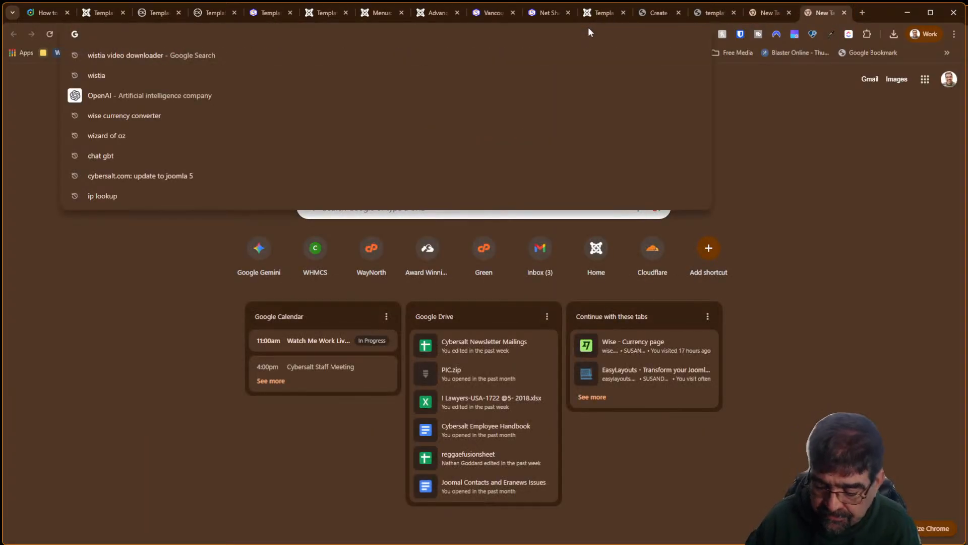
pyautogui.write('chat.openai.com')
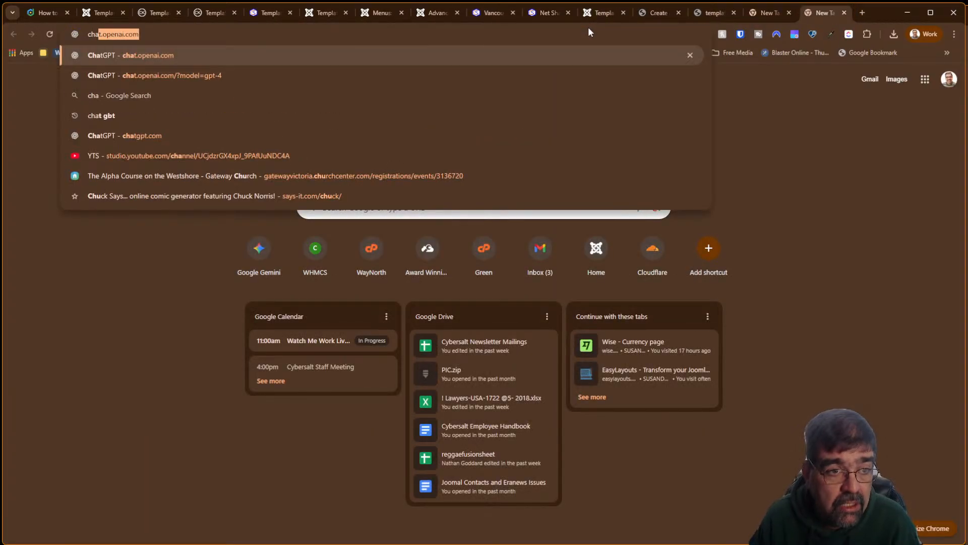
pyautogui.press('Return')
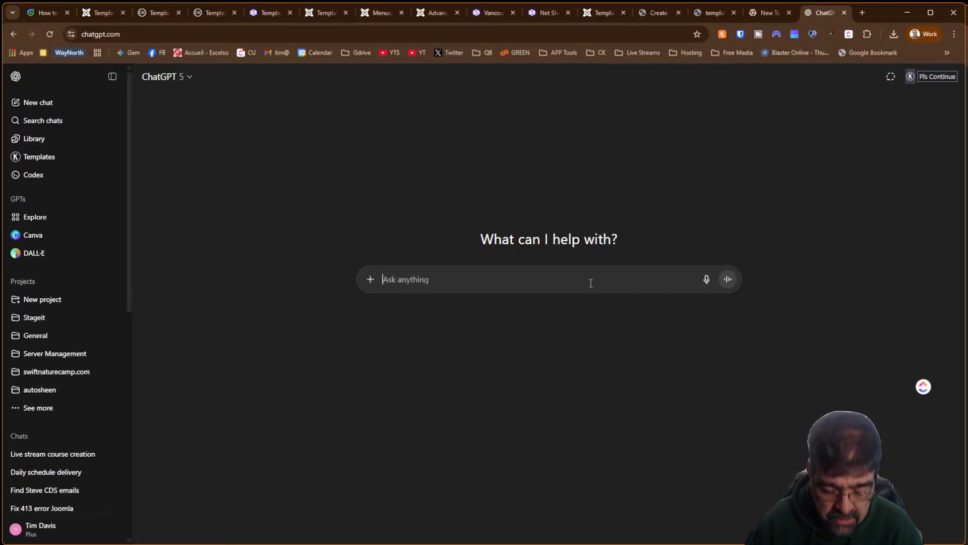
# Begin the prompt: a Joomla component isn't displayed in the default template but in another template
pyautogui.write('I have a')
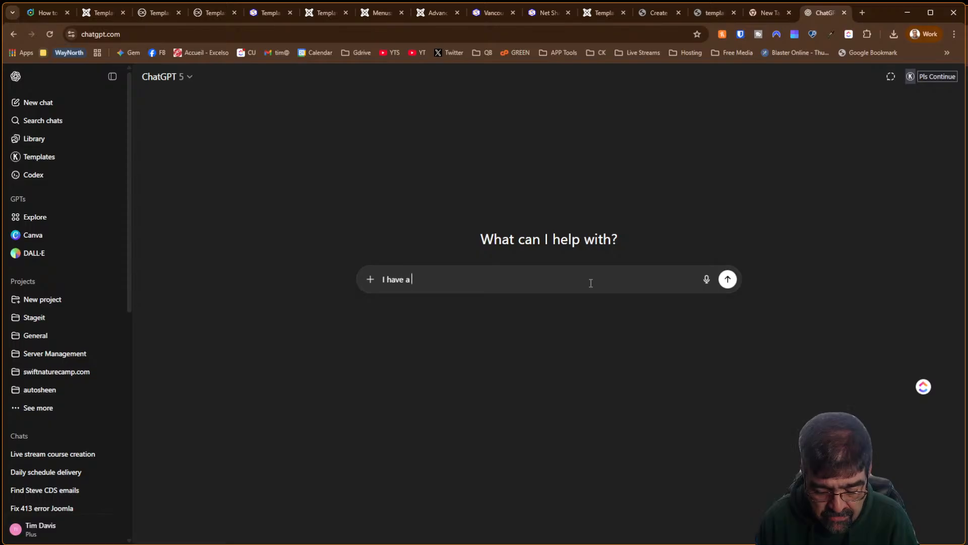
pyautogui.write(' joomla copmp')
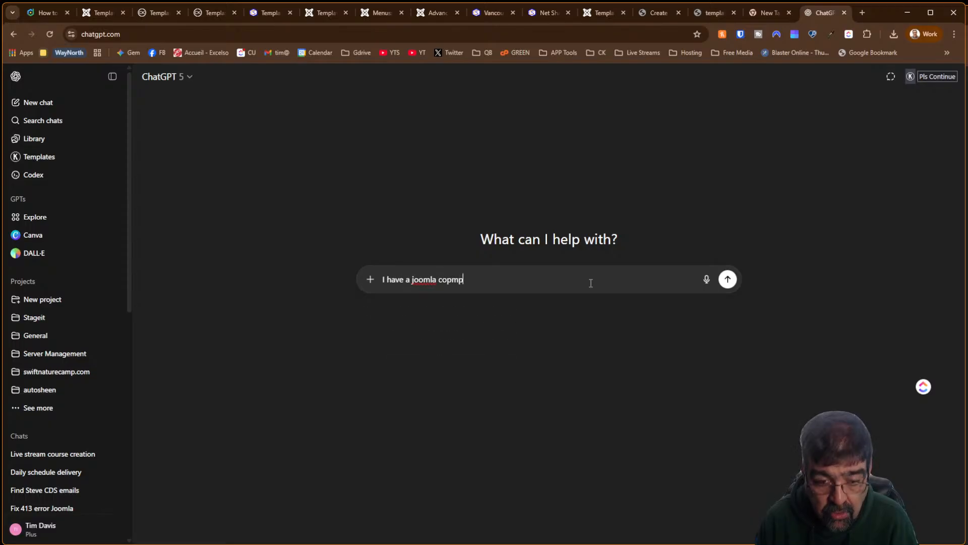
pyautogui.press('BackSpace')
pyautogui.press('BackSpace')
pyautogui.press('BackSpace')
pyautogui.write('mp')
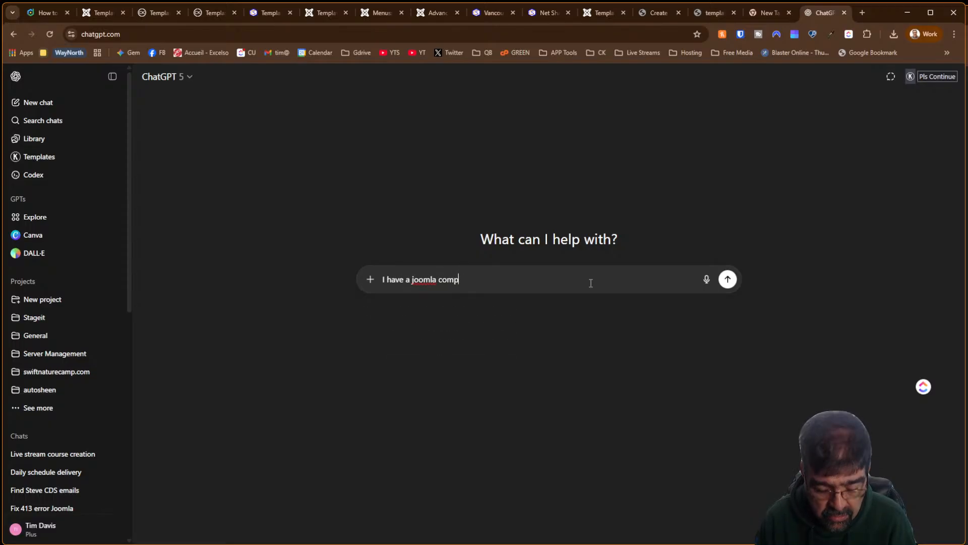
pyautogui.write('onent taht')
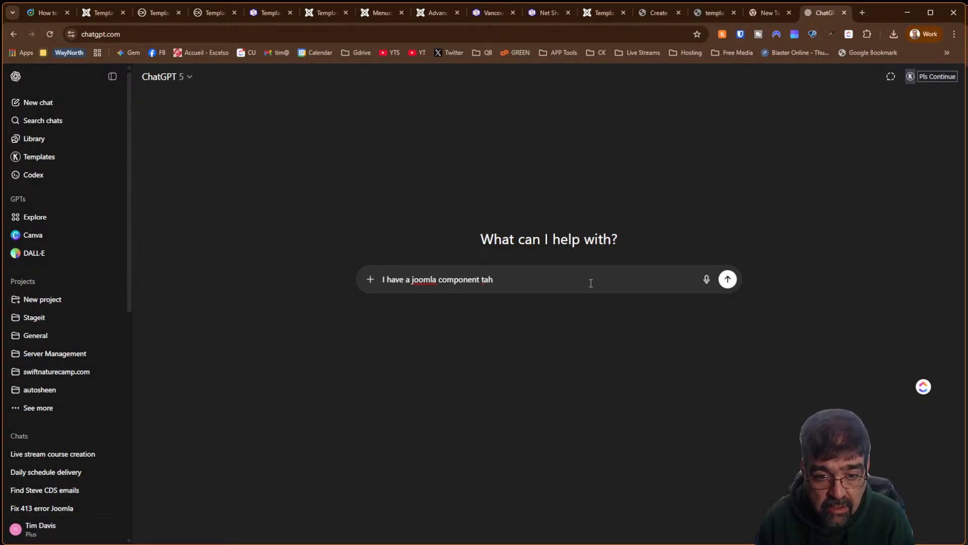
pyautogui.press('BackSpace')
pyautogui.press('BackSpace')
pyautogui.write('hat is no')
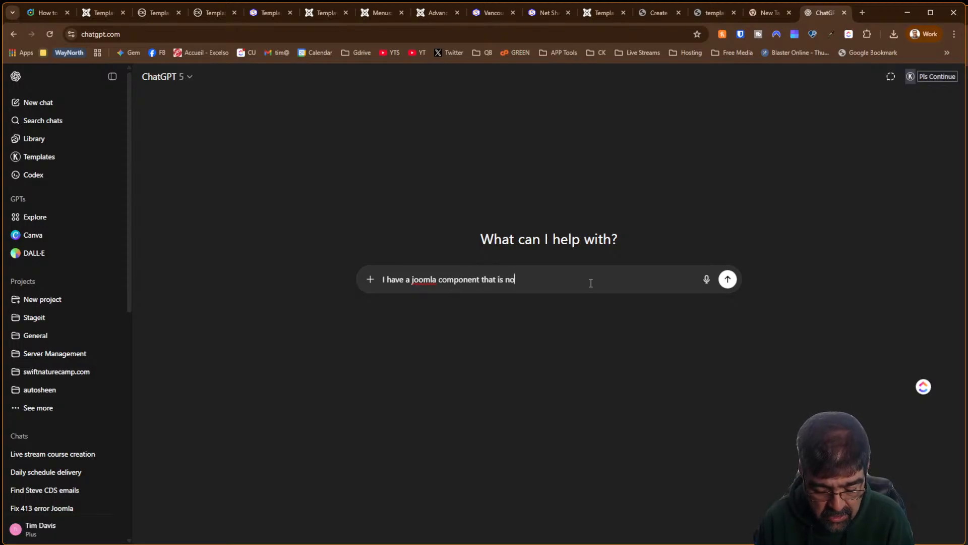
pyautogui.write('t dispaying')
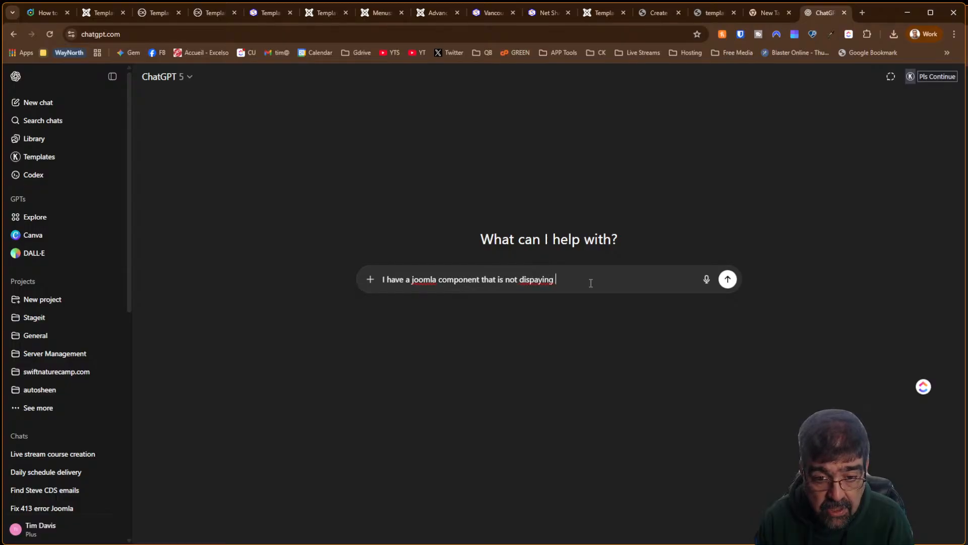
pyautogui.press('BackSpace')
pyautogui.press('BackSpace')
pyautogui.press('BackSpace')
pyautogui.press('BackSpace')
pyautogui.press('BackSpace')
pyautogui.press('BackSpace')
pyautogui.write('laying in the')
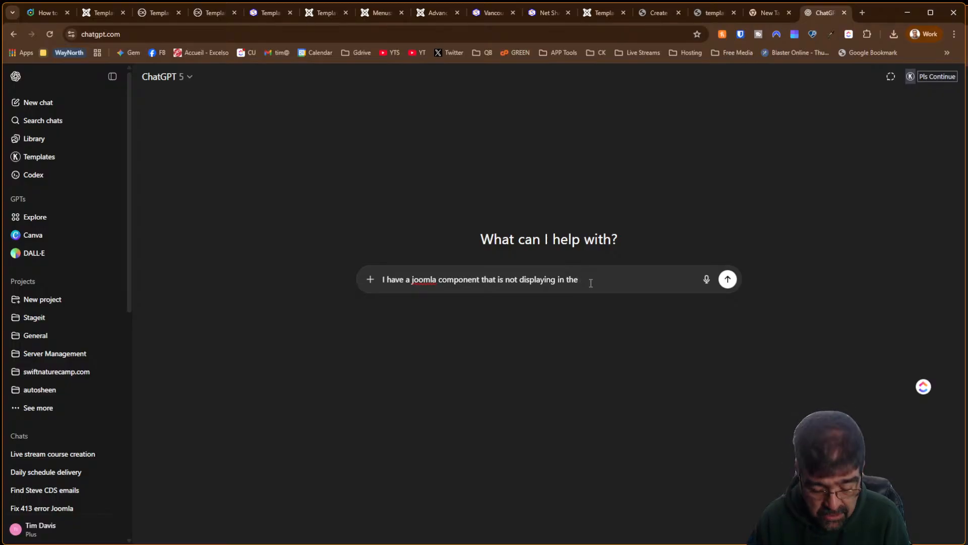
pyautogui.write('default tema')
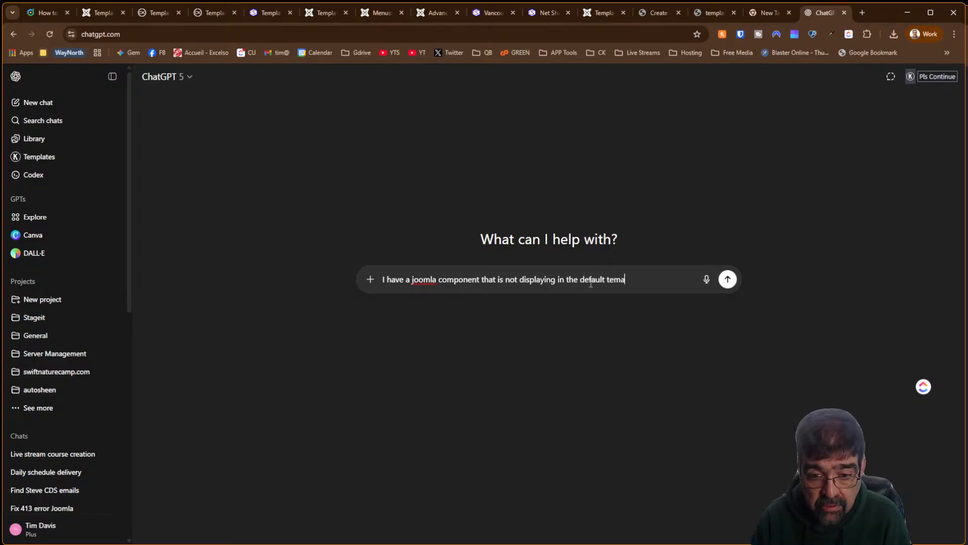
pyautogui.write('p')
pyautogui.press('BackSpace')
pyautogui.press('BackSpace')
pyautogui.press('BackSpace')
pyautogui.press('BackSpace')
pyautogui.press('BackSpace')
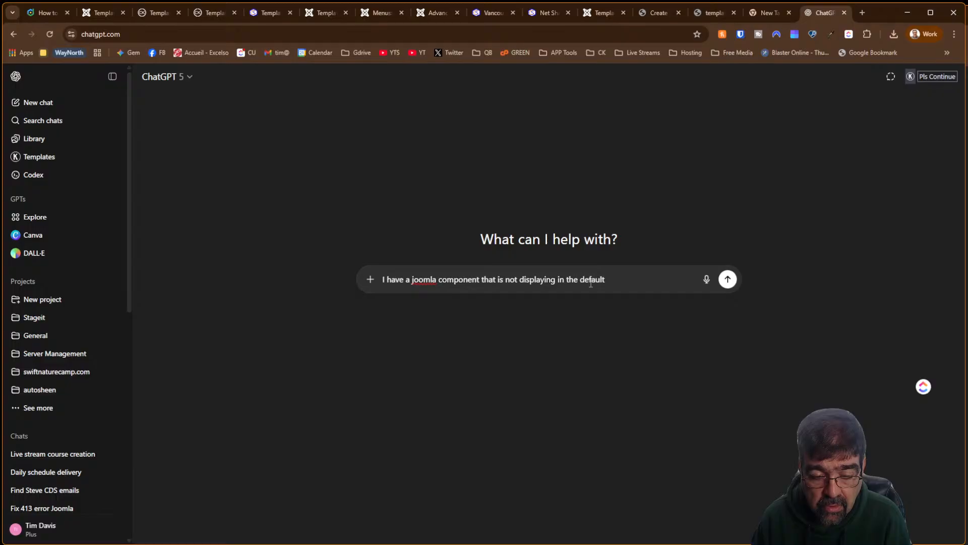
pyautogui.press('BackSpace')
pyautogui.press('BackSpace')
pyautogui.press('BackSpace')
pyautogui.press('BackSpace')
pyautogui.press('BackSpace')
pyautogui.press('BackSpace')
pyautogui.press('BackSpace')
pyautogui.press('BackSpace')
pyautogui.press('BackSpace')
pyautogui.press('BackSpace')
pyautogui.press('BackSpace')
pyautogui.press('BackSpace')
pyautogui.press('BackSpace')
pyautogui.press('BackSpace')
pyautogui.press('BackSpace')
pyautogui.press('BackSpace')
pyautogui.press('BackSpace')
pyautogui.press('BackSpace')
pyautogui.press('BackSpace')
pyautogui.press('BackSpace')
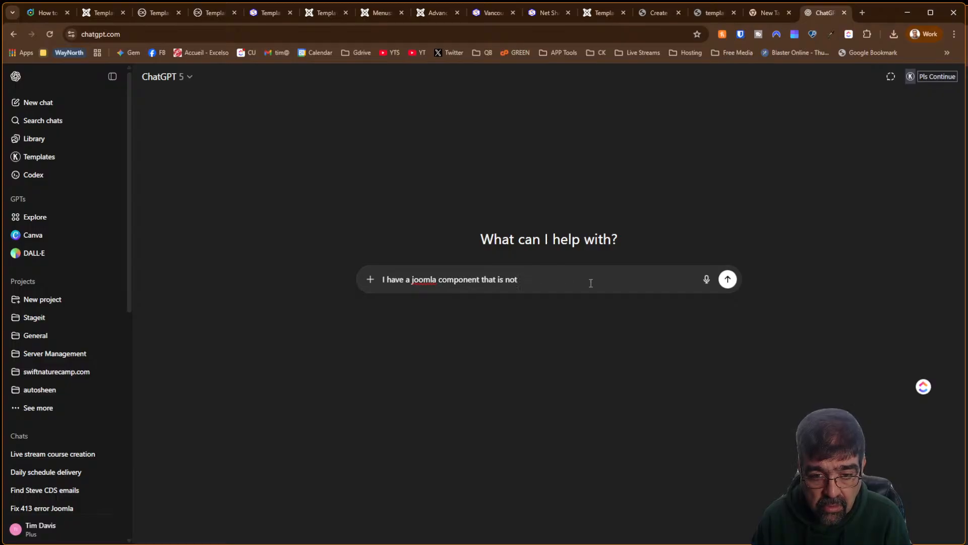
pyautogui.write('not displayed ')
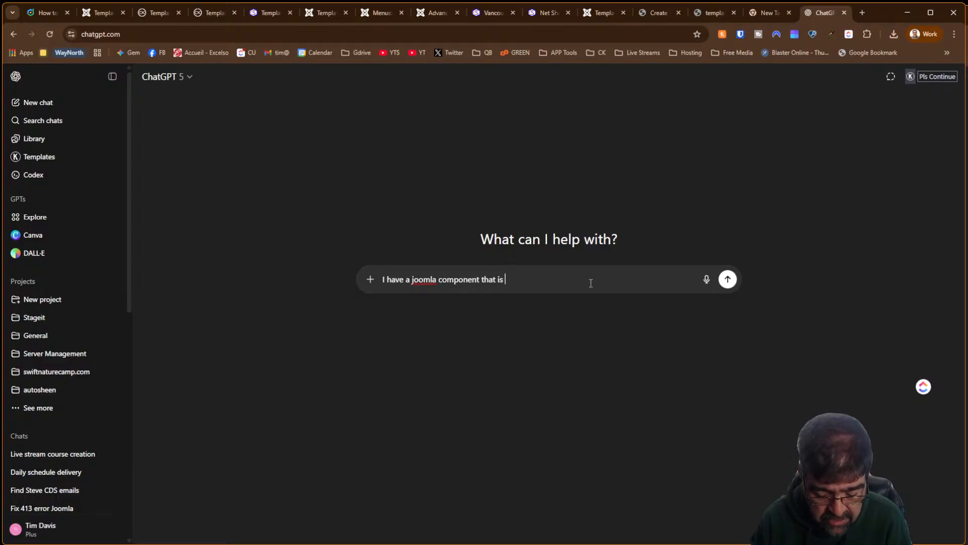
pyautogui.write('int he ')
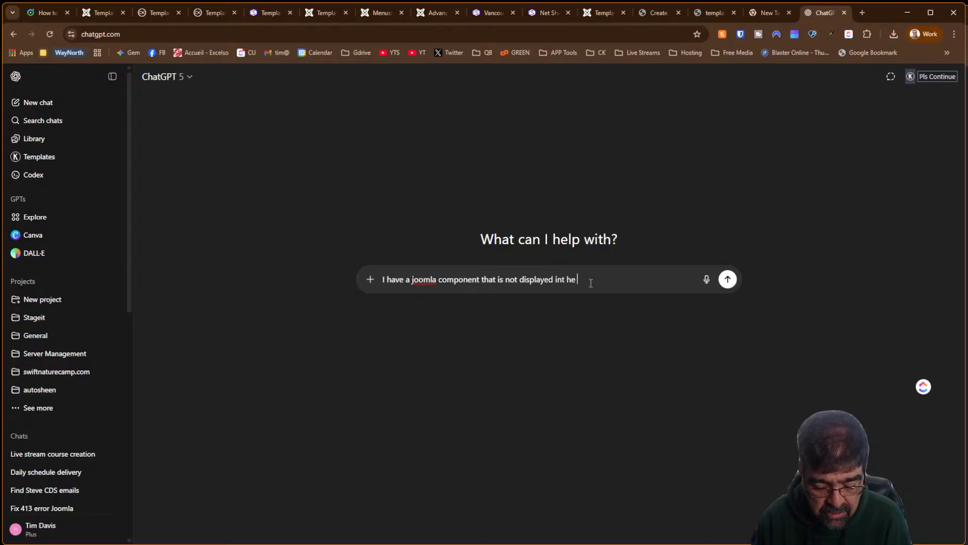
pyautogui.write('default tem')
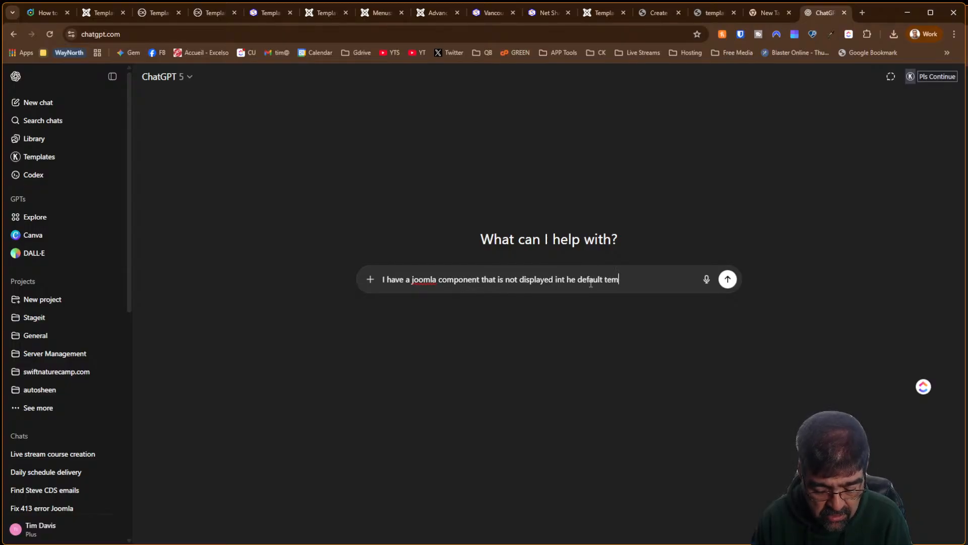
pyautogui.write('plate. Instea')
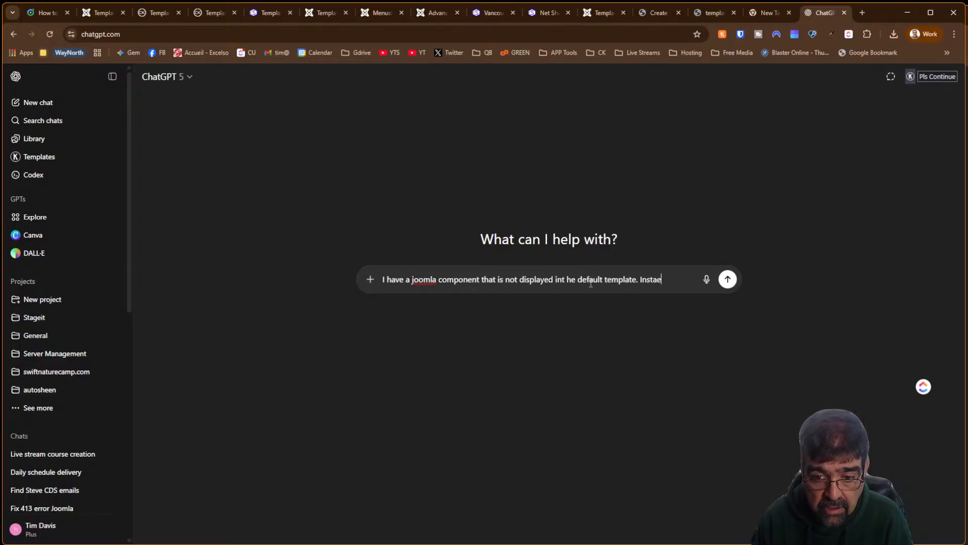
pyautogui.write('d')
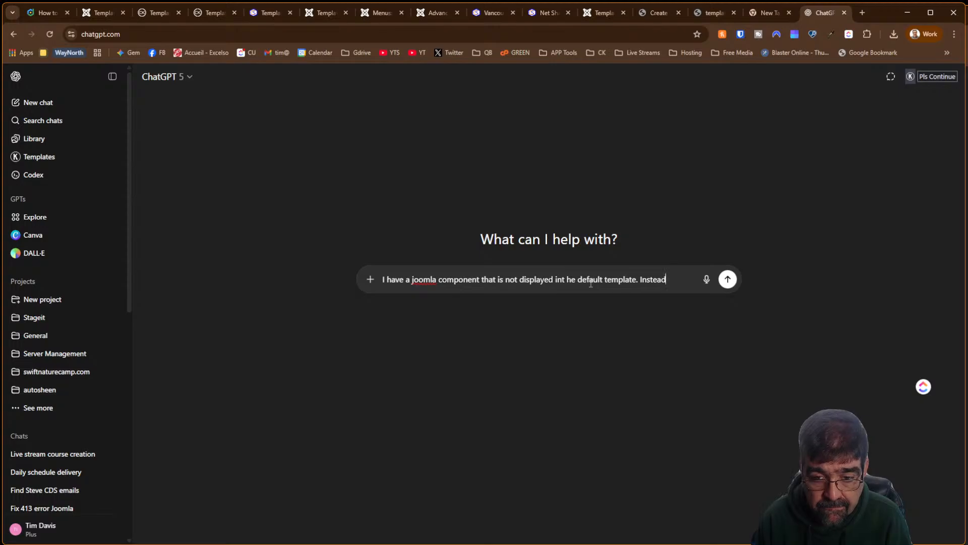
pyautogui.write(', then')
pyautogui.press('BackSpace')
pyautogui.press('BackSpace')
pyautogui.press('BackSpace')
pyautogui.press('BackSpace')
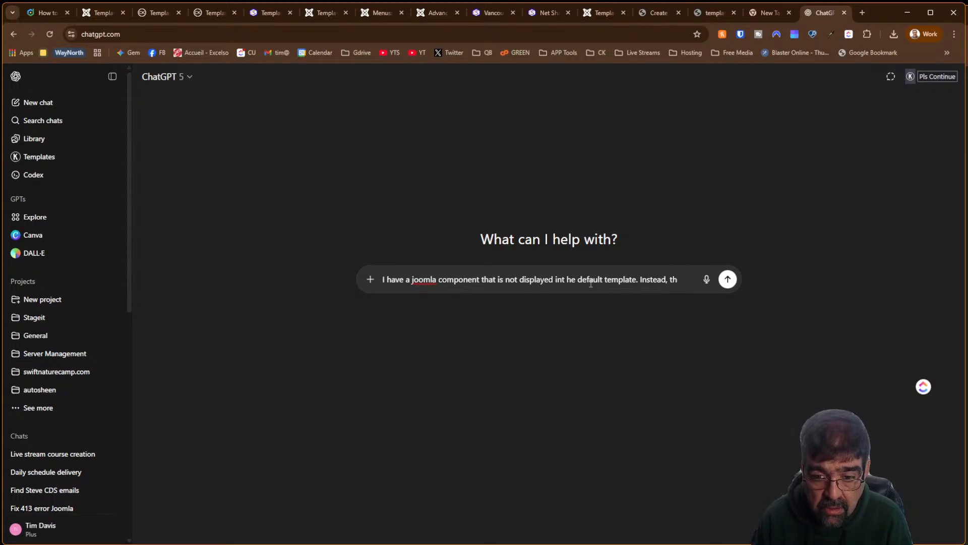
pyautogui.write('it ')
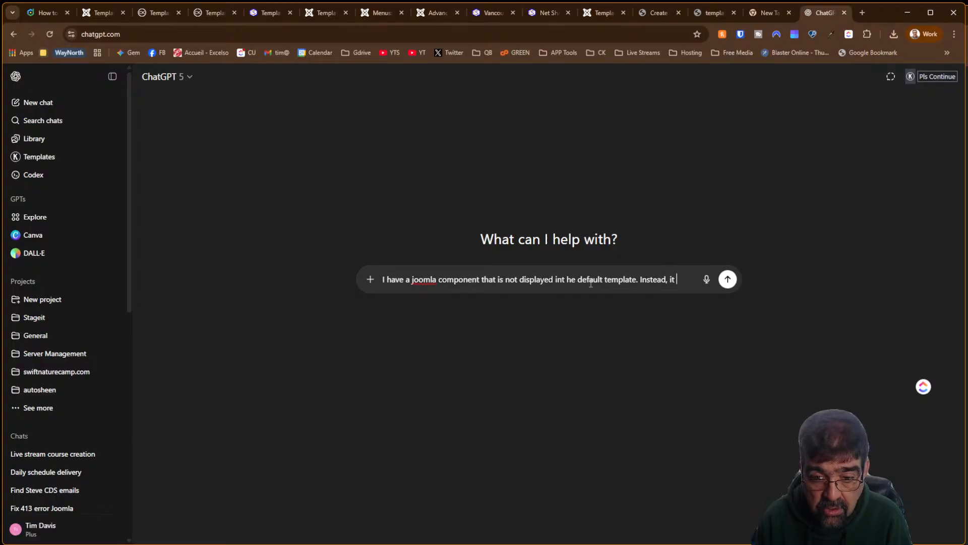
pyautogui.write('is displayed in the')
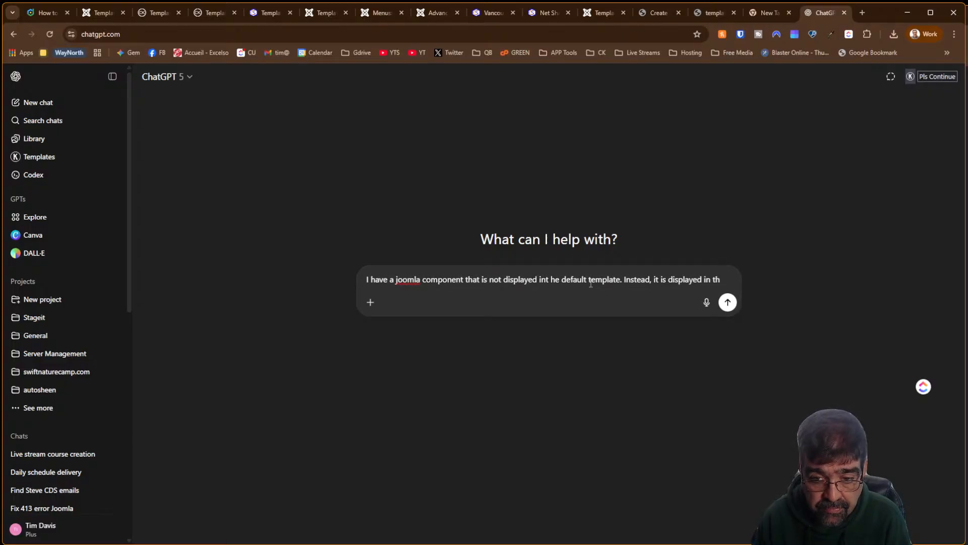
pyautogui.press('BackSpace')
pyautogui.press('BackSpace')
pyautogui.write('template')
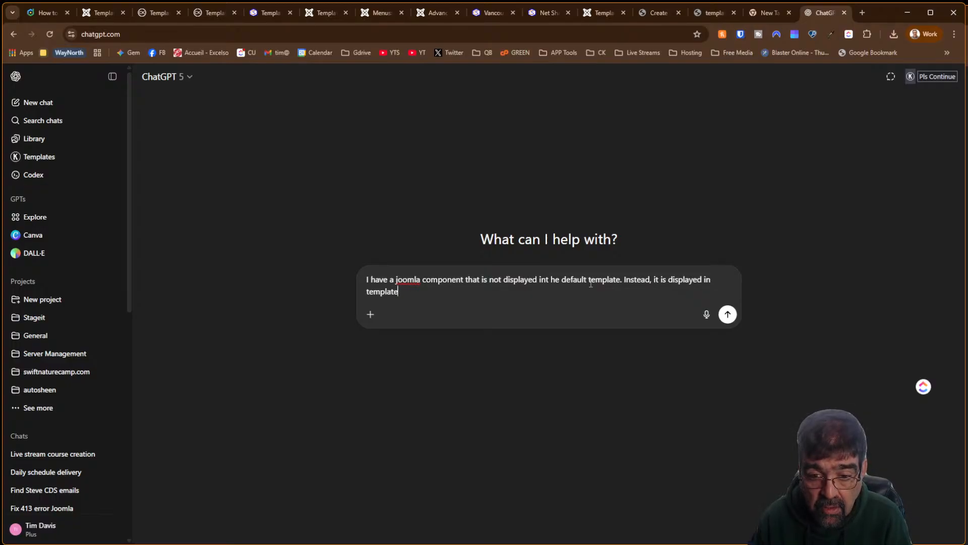
pyautogui.press('Left')
pyautogui.press('Left')
pyautogui.press('Left')
pyautogui.press('Left')
pyautogui.press('Left')
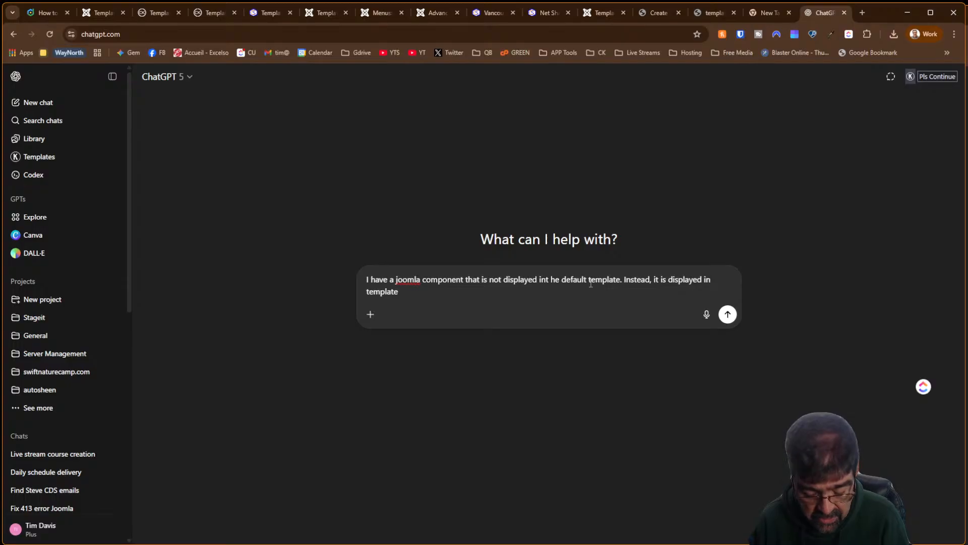
pyautogui.write('another')
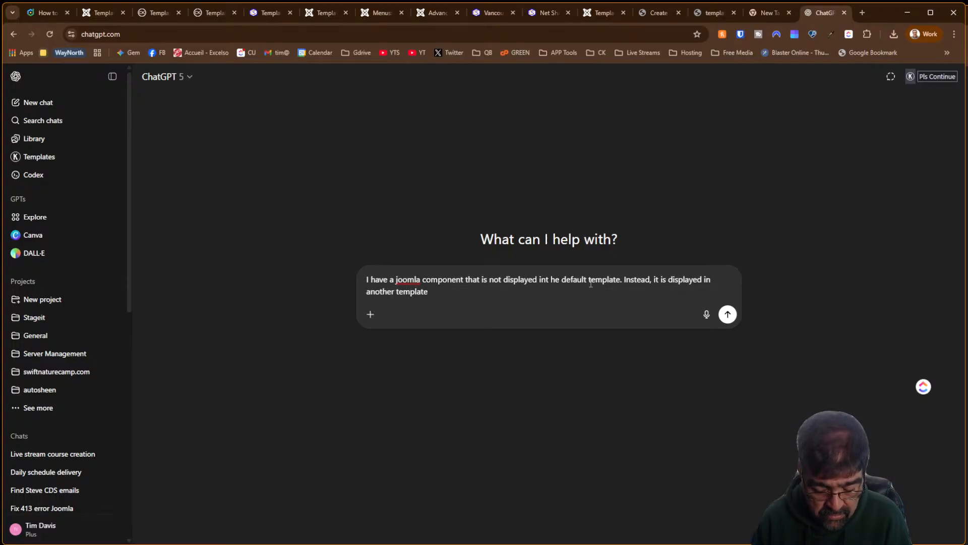
# Add that the template is assigned to one menu item, none for the component URL, ask the Joomla 5 fix, and send
pyautogui.press('End')
pyautogui.write('whic i')
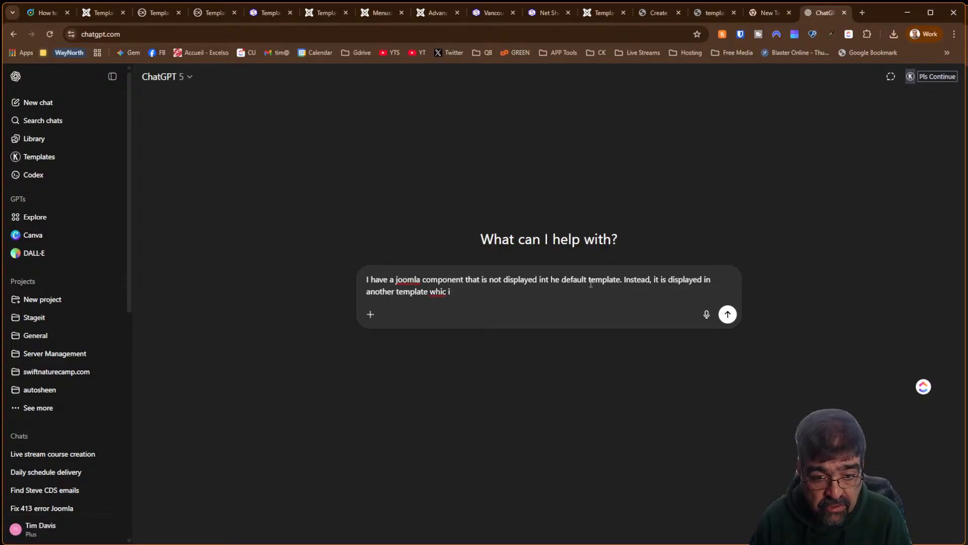
pyautogui.press('BackSpace')
pyautogui.press('BackSpace')
pyautogui.write('h is')
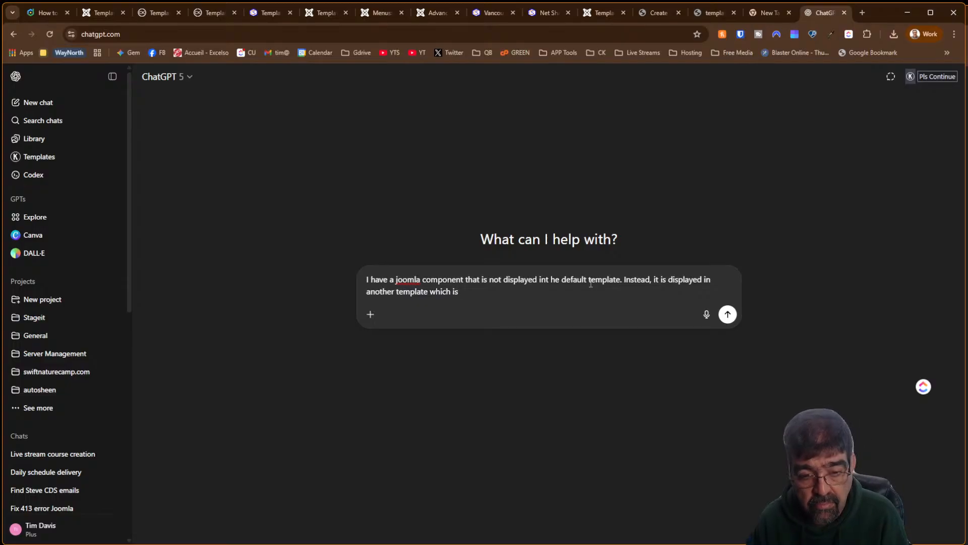
pyautogui.write(' a  assinged')
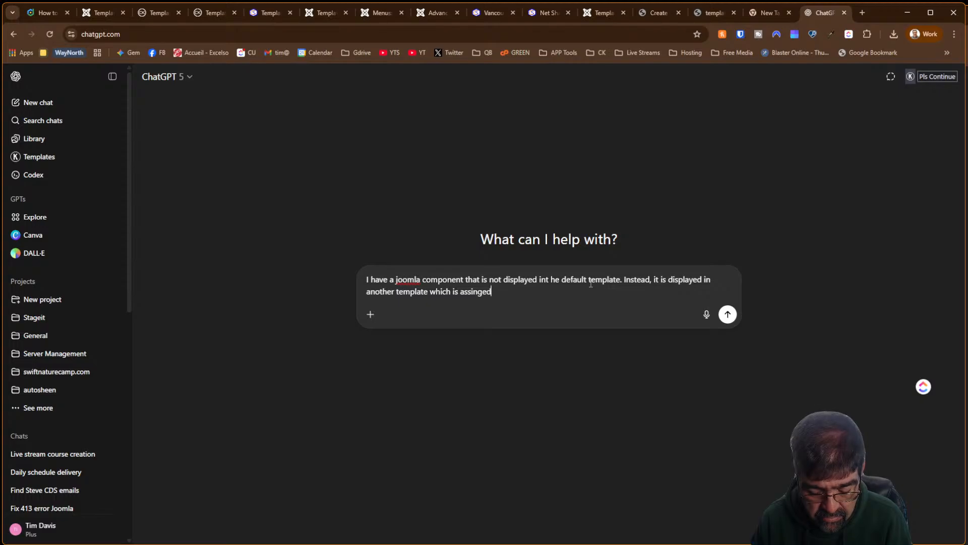
pyautogui.write(' nly to one ')
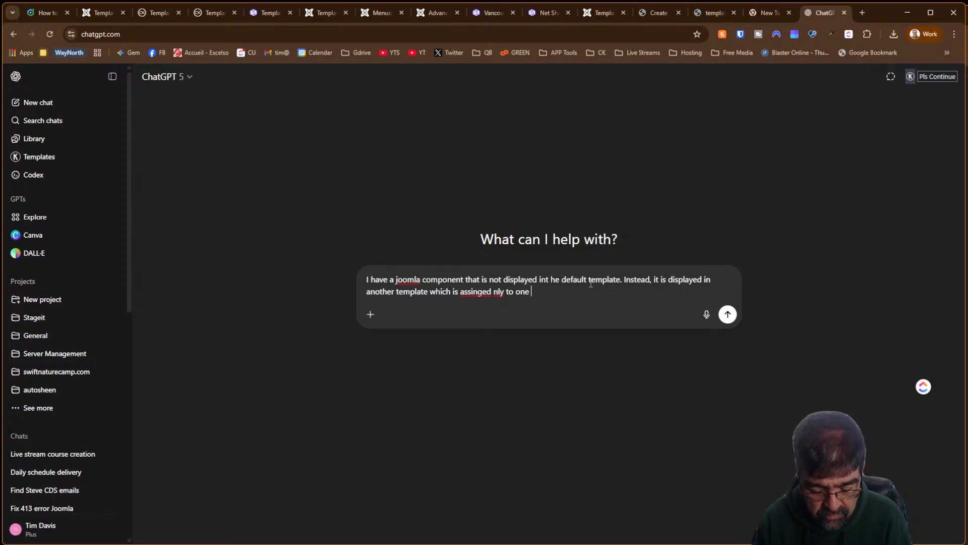
pyautogui.write('menu item.')
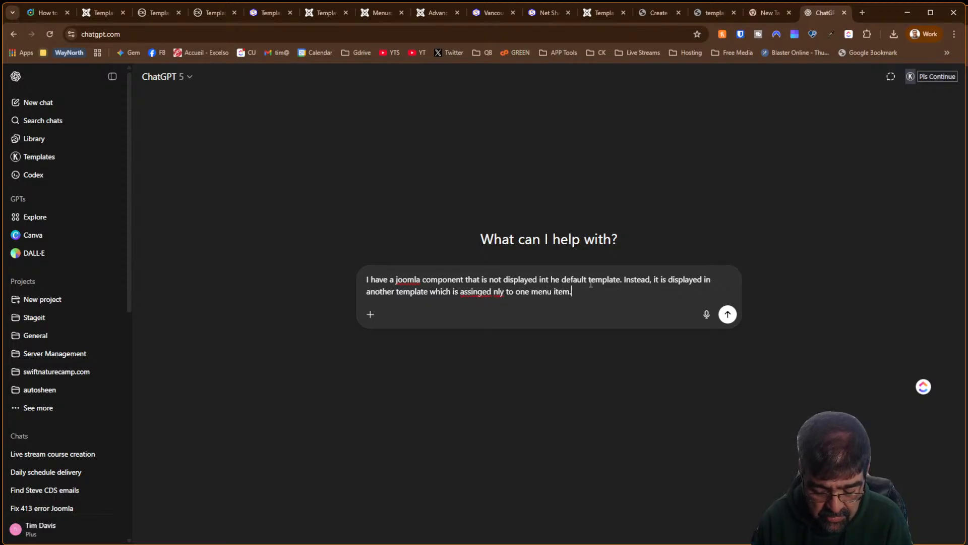
pyautogui.write(' There is no men')
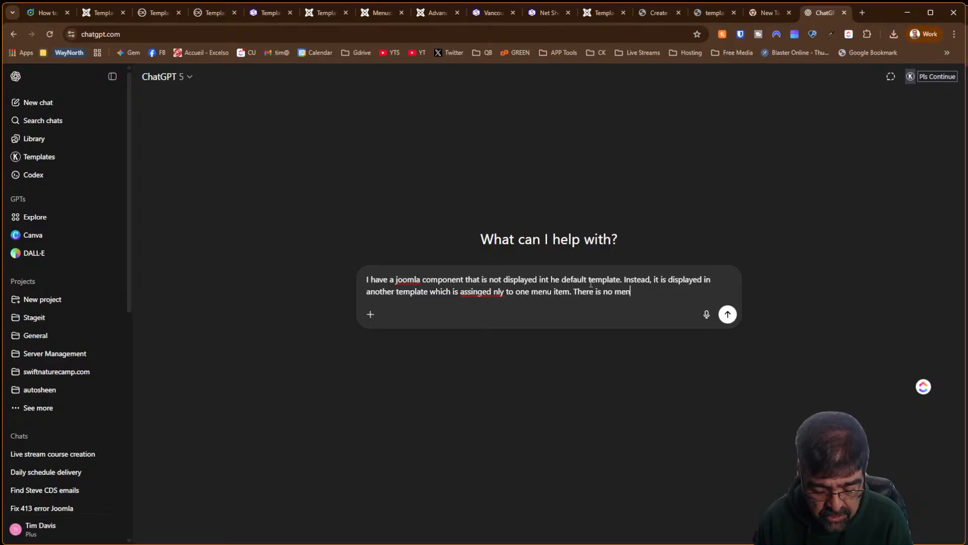
pyautogui.write('u item po')
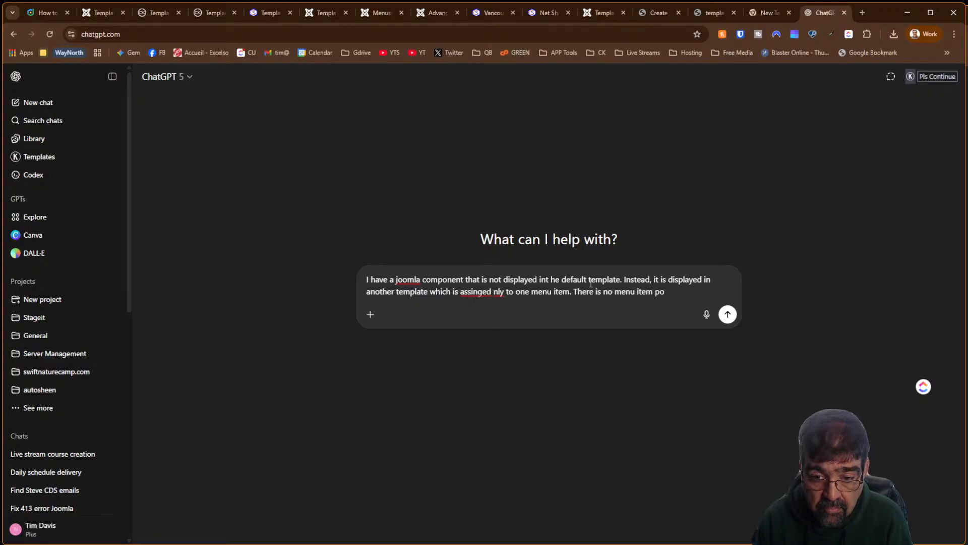
pyautogui.write('inting to the')
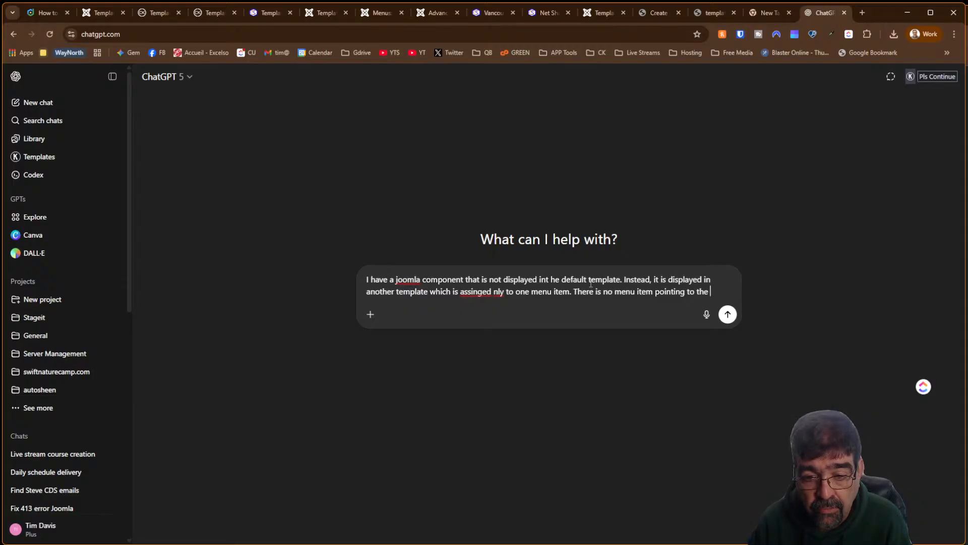
pyautogui.write('compane')
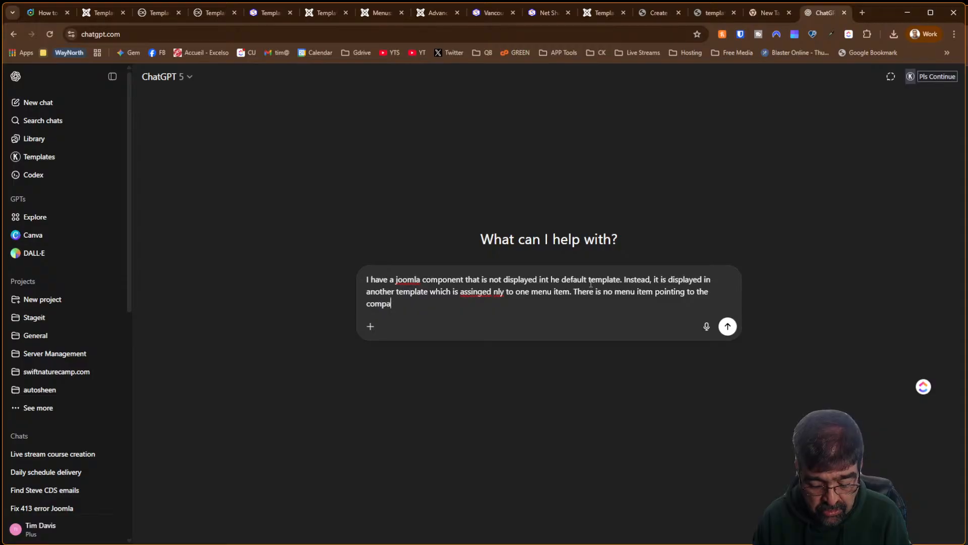
pyautogui.press('BackSpace')
pyautogui.press('BackSpace')
pyautogui.press('BackSpace')
pyautogui.press('BackSpace')
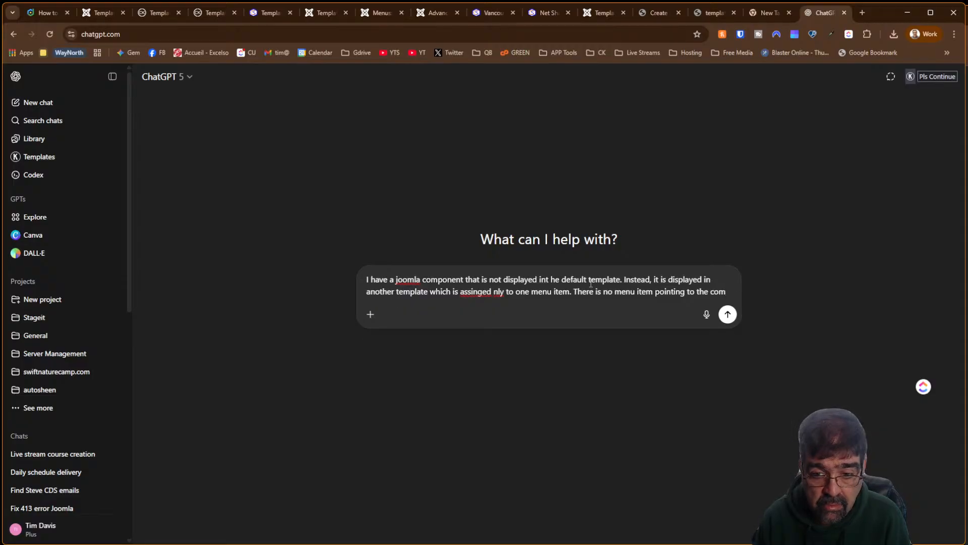
pyautogui.write('ponent ur')
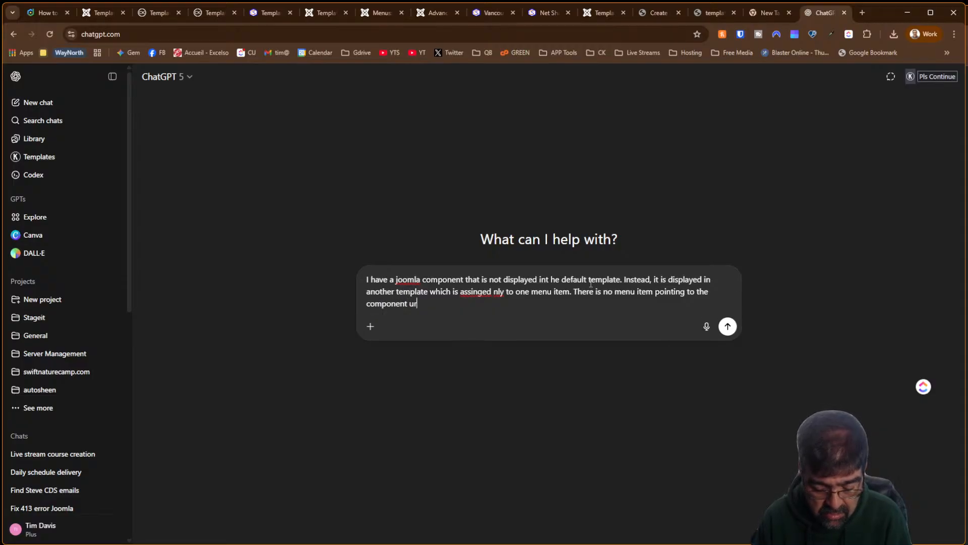
pyautogui.write('l How')
pyautogui.press('BackSpace')
pyautogui.write('c')
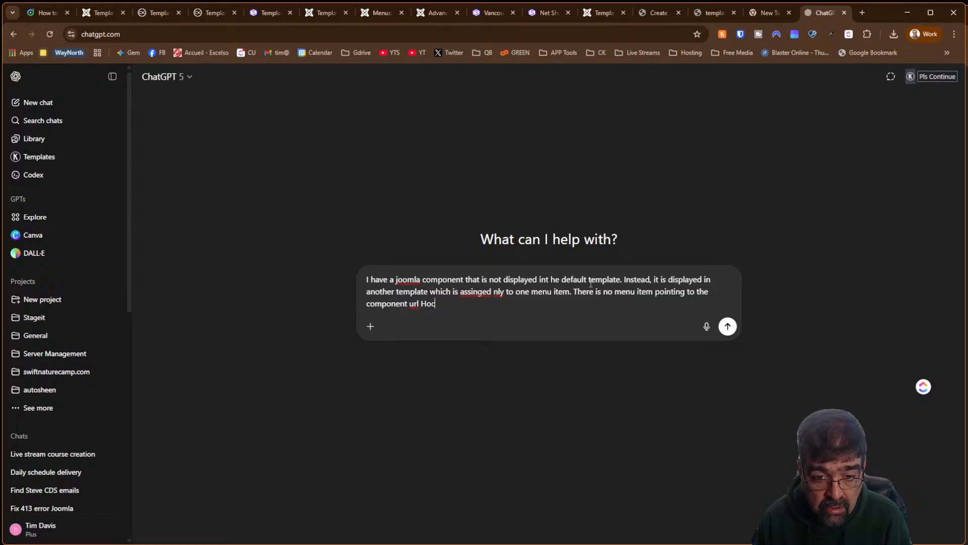
pyautogui.press('BackSpace')
pyautogui.press('BackSpace')
pyautogui.write('. ')
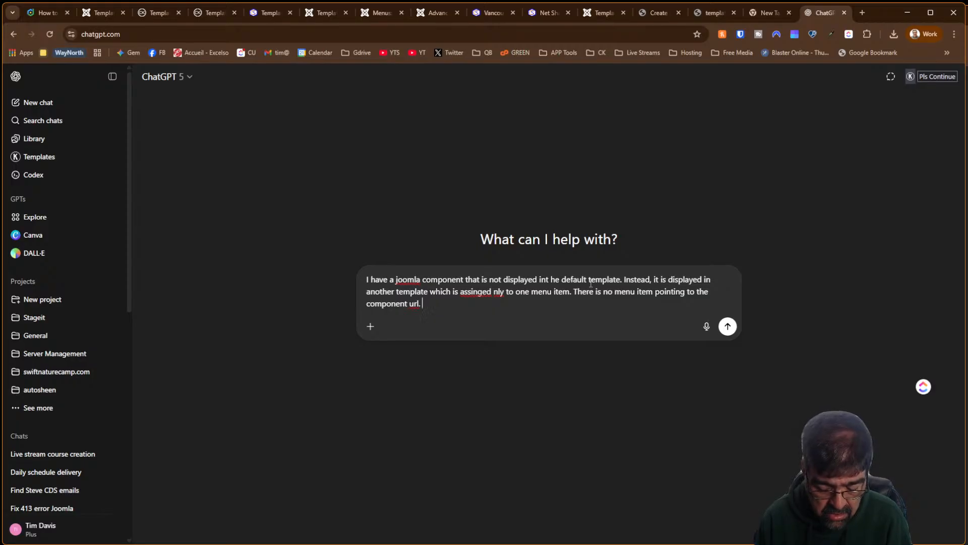
pyautogui.write('Hwow to l')
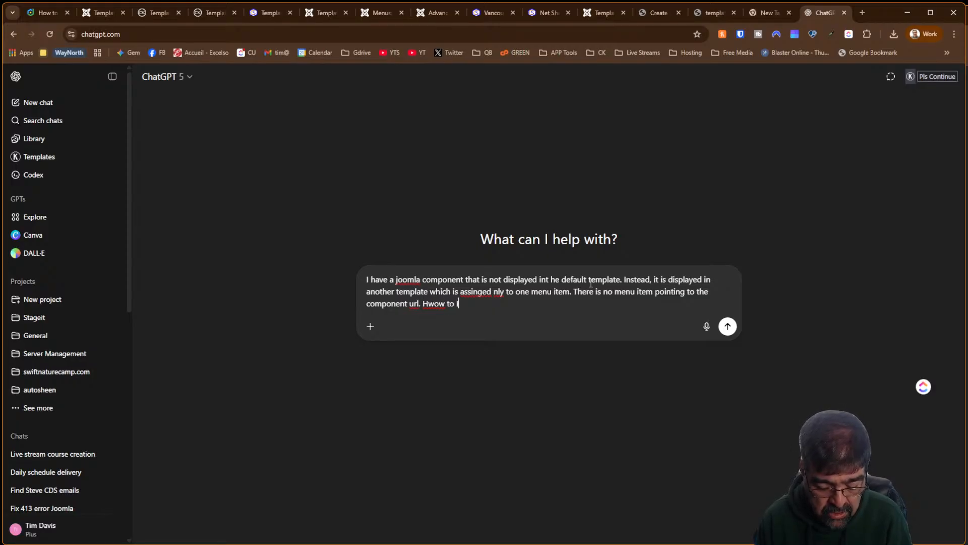
pyautogui.press('BackSpace')
pyautogui.press('BackSpace')
pyautogui.press('BackSpace')
pyautogui.press('BackSpace')
pyautogui.press('BackSpace')
pyautogui.press('BackSpace')
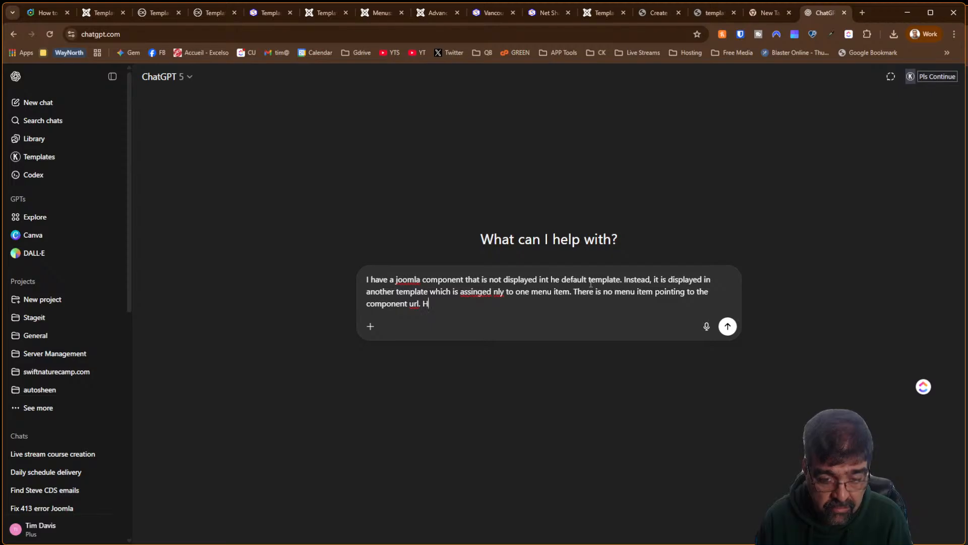
pyautogui.write('ow do I fix this?')
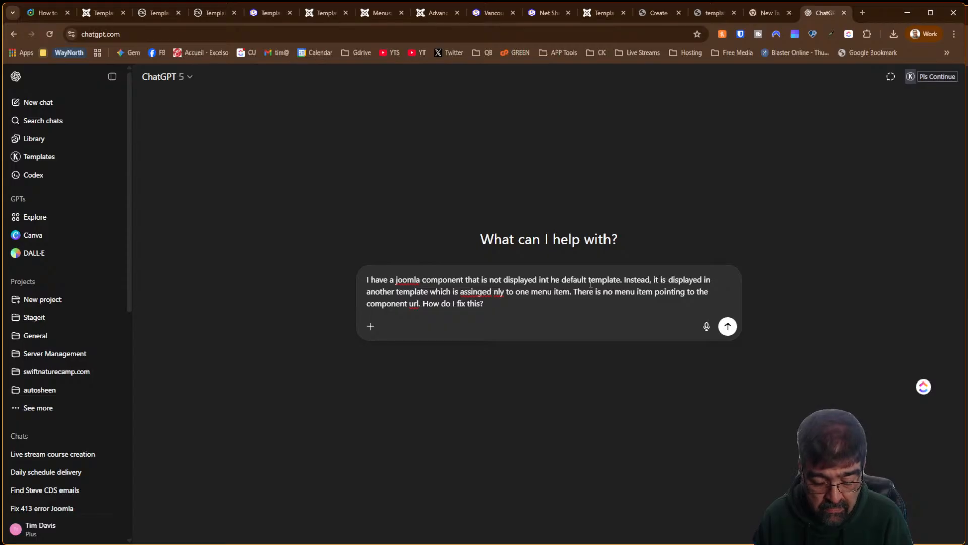
pyautogui.write('5')
pyautogui.press('Return')
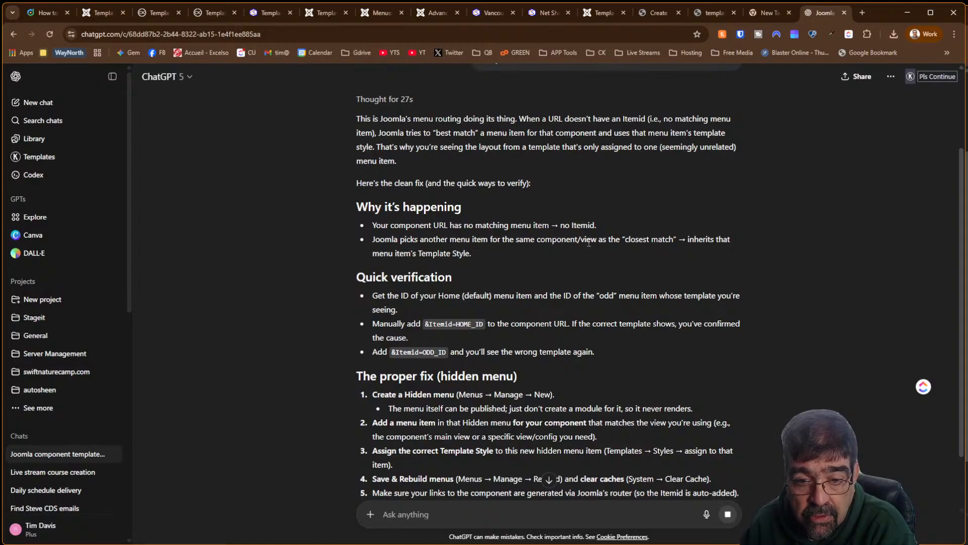
# Scroll through the rest of ChatGPT's hidden-menu-item fix, then return to the Template Creator CK Templates list
pyautogui.scroll(-2, 625, 250)
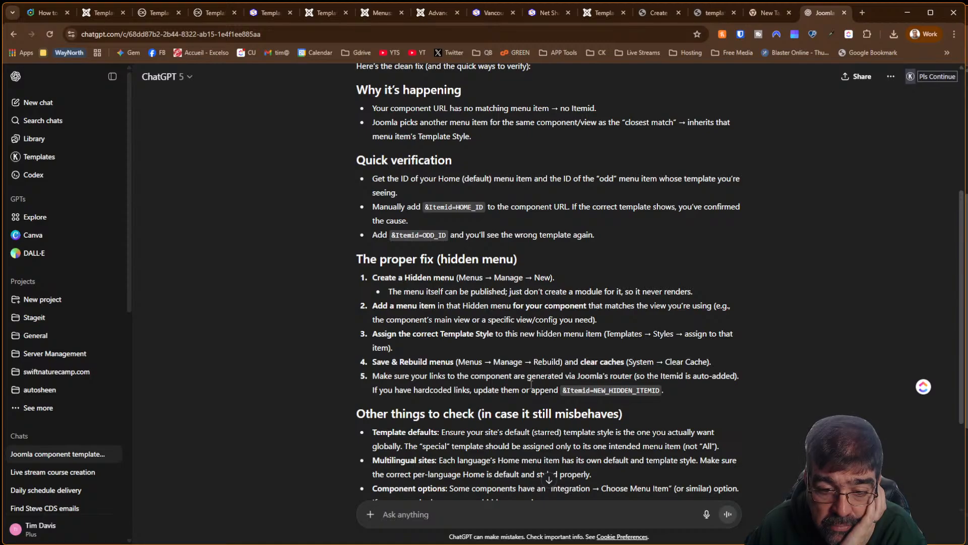
pyautogui.scroll(-3, 531, 384)
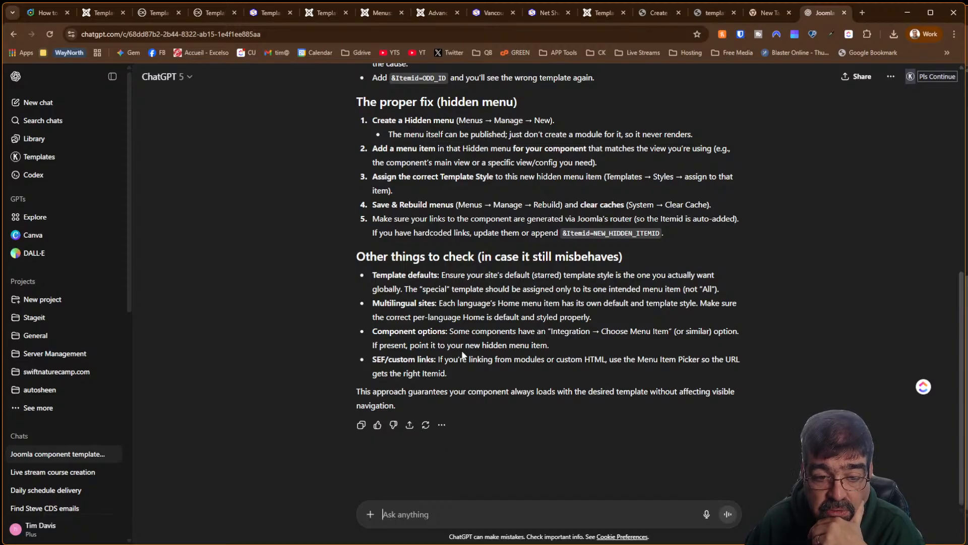
pyautogui.click(98, 11)
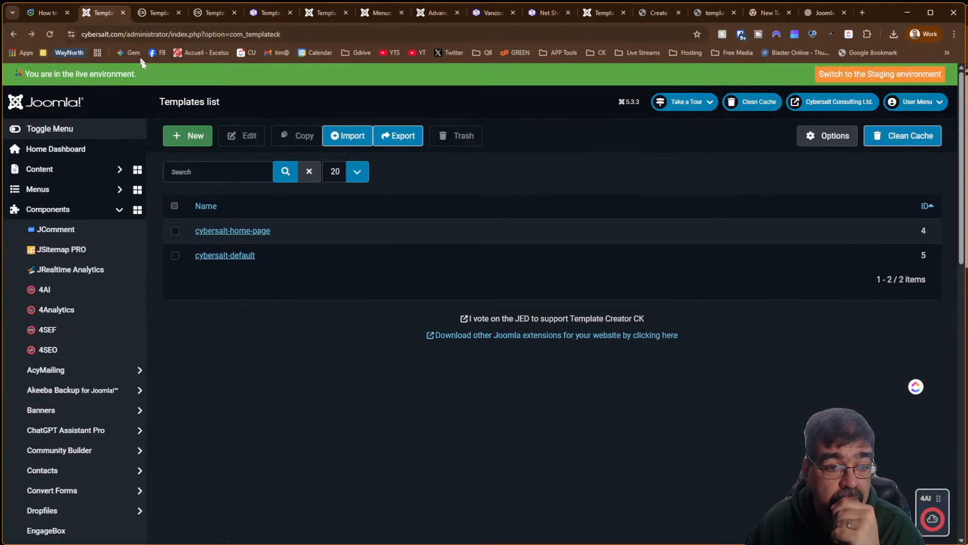
# Open the OSCampus Pro Classes list in a new tab and switch to it
pyautogui.scroll(-7, 90, 222)
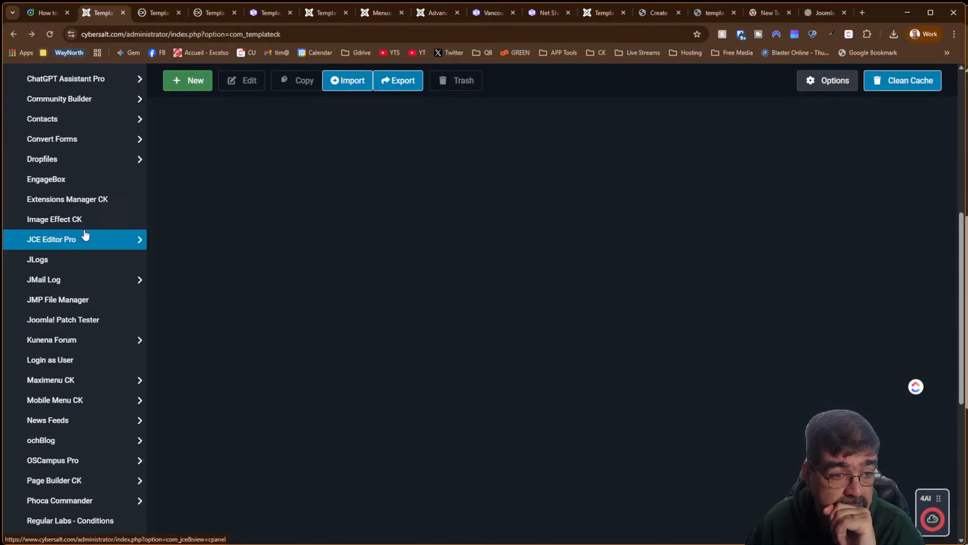
pyautogui.scroll(-3, 85, 235)
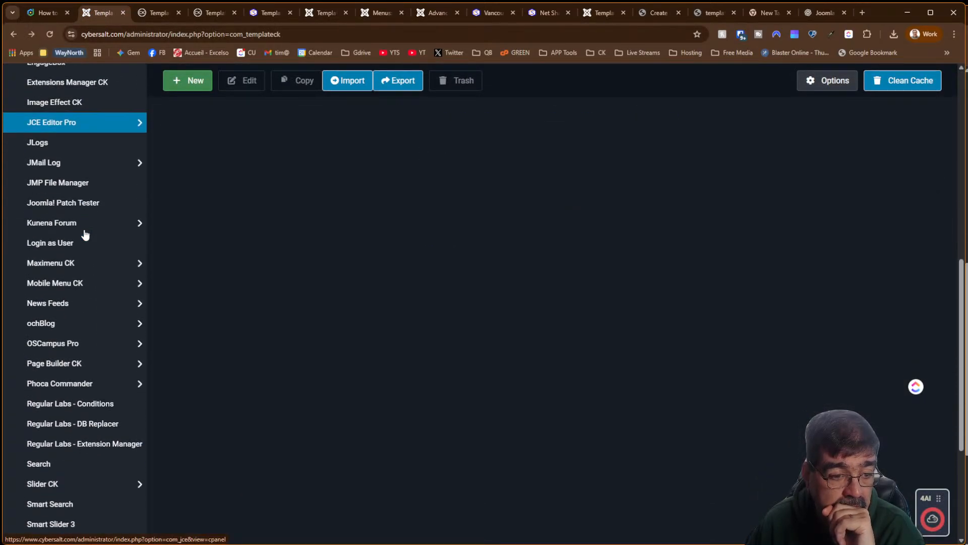
pyautogui.click(68, 345)
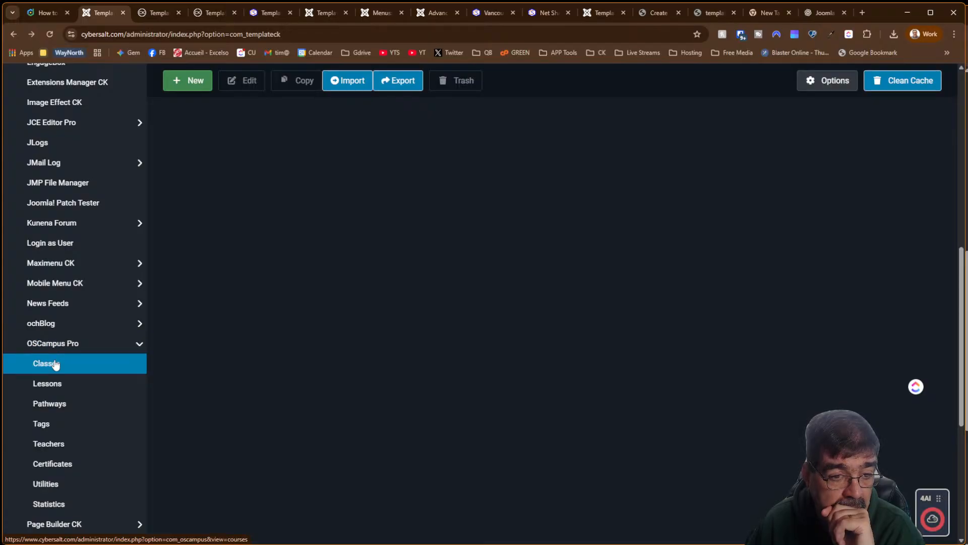
pyautogui.rightClick(56, 364)
pyautogui.click(80, 378)
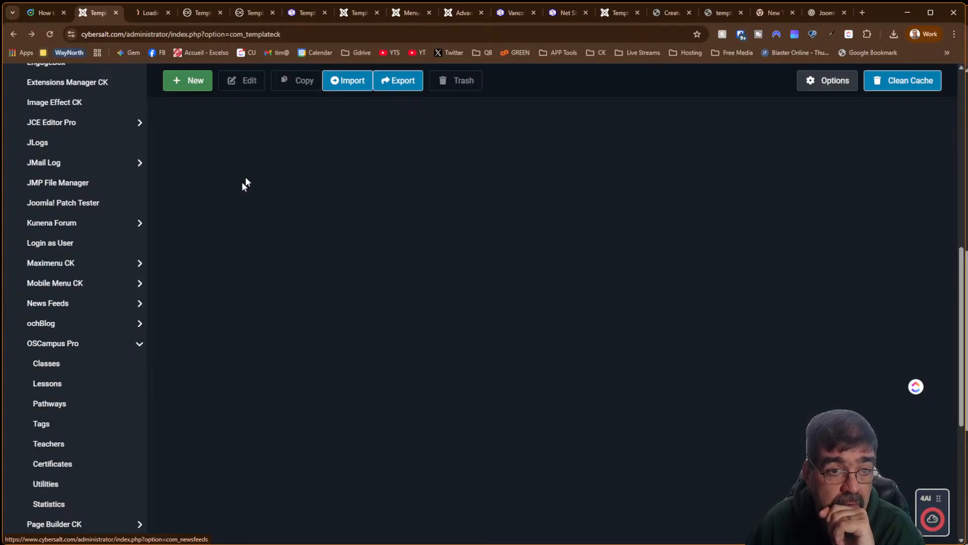
pyautogui.click(145, 14)
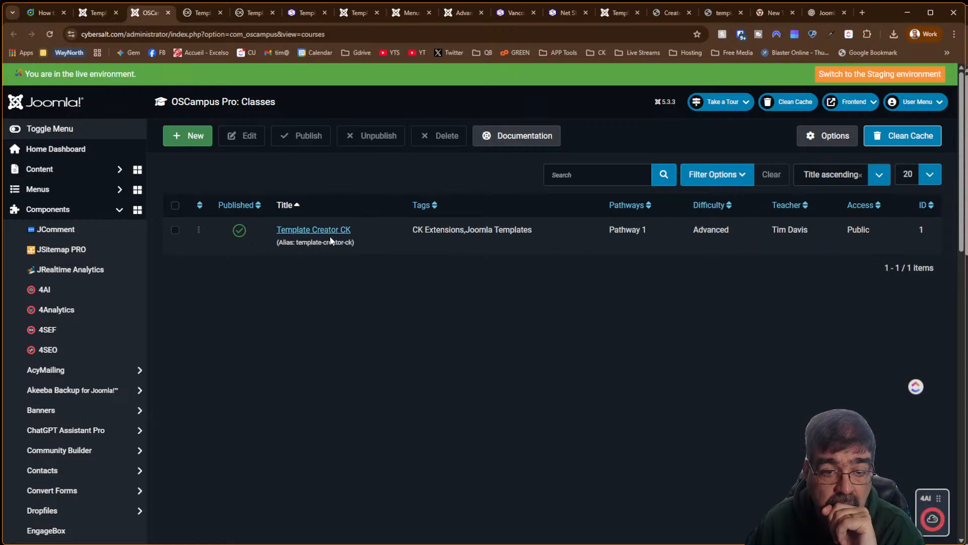
# Open OSCampus Options and browse the Advanced, Theming, Certificates and Quizzes tabs, ending on Main
pyautogui.click(837, 135)
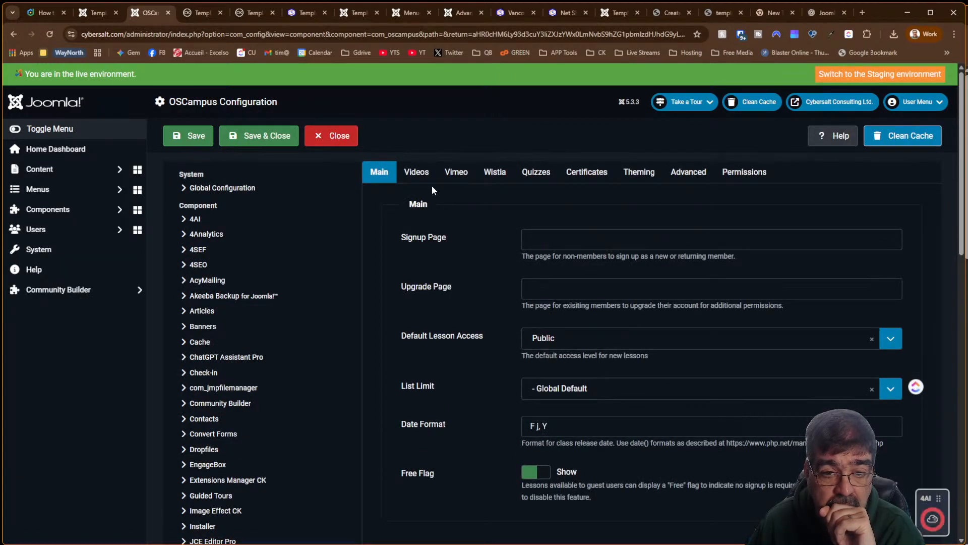
pyautogui.scroll(-9, 432, 188)
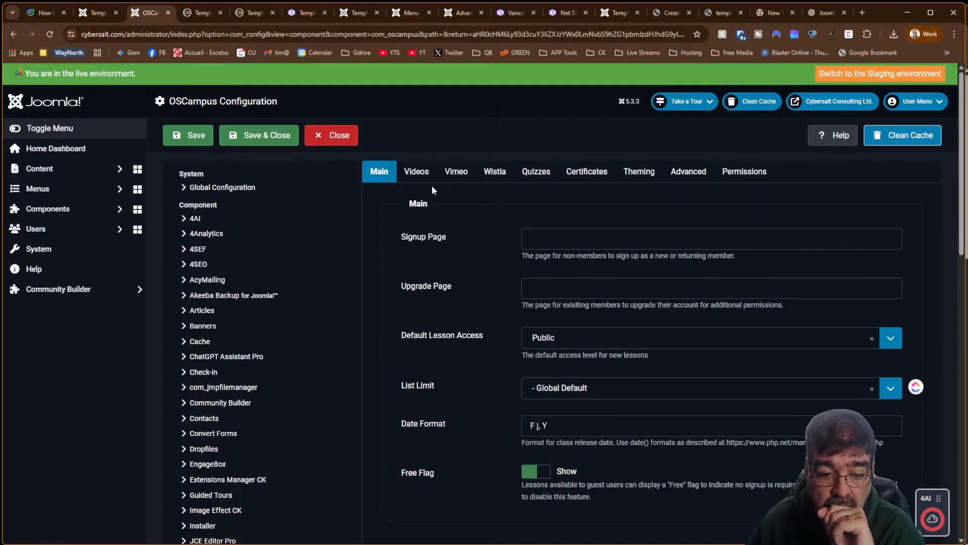
pyautogui.scroll(9, 432, 188)
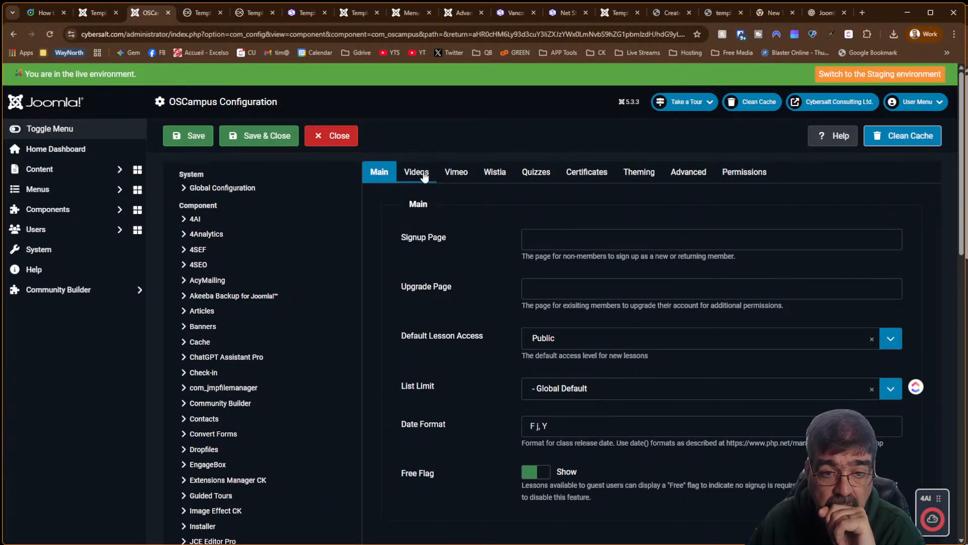
pyautogui.click(695, 172)
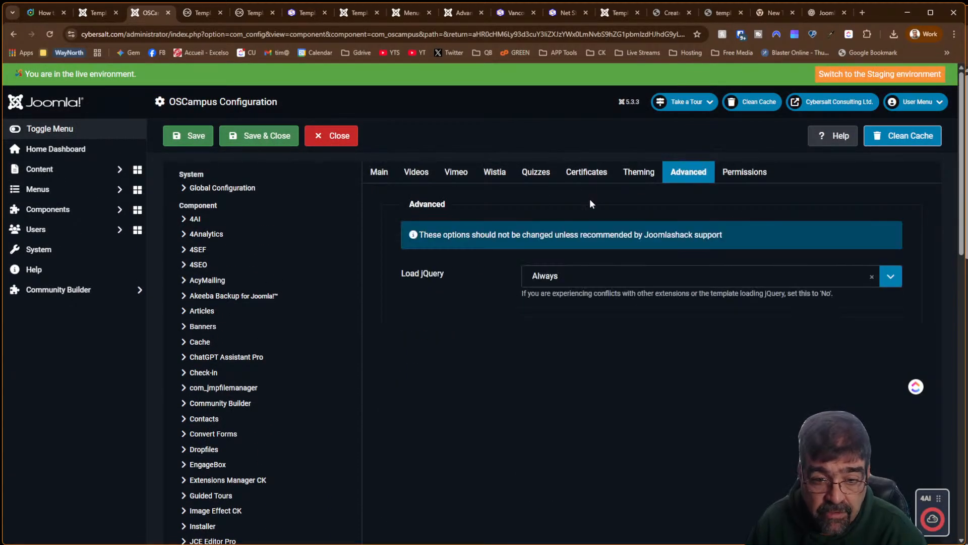
pyautogui.click(633, 179)
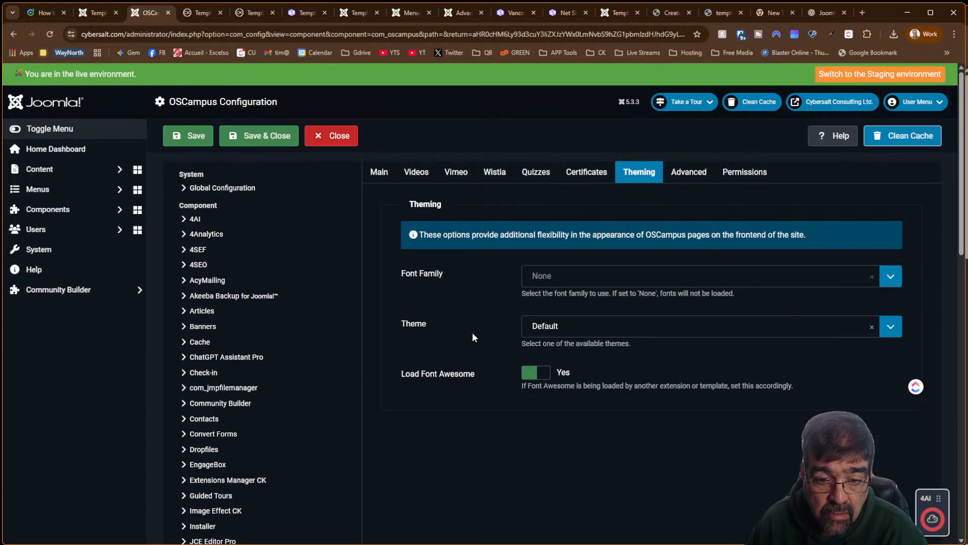
pyautogui.click(587, 173)
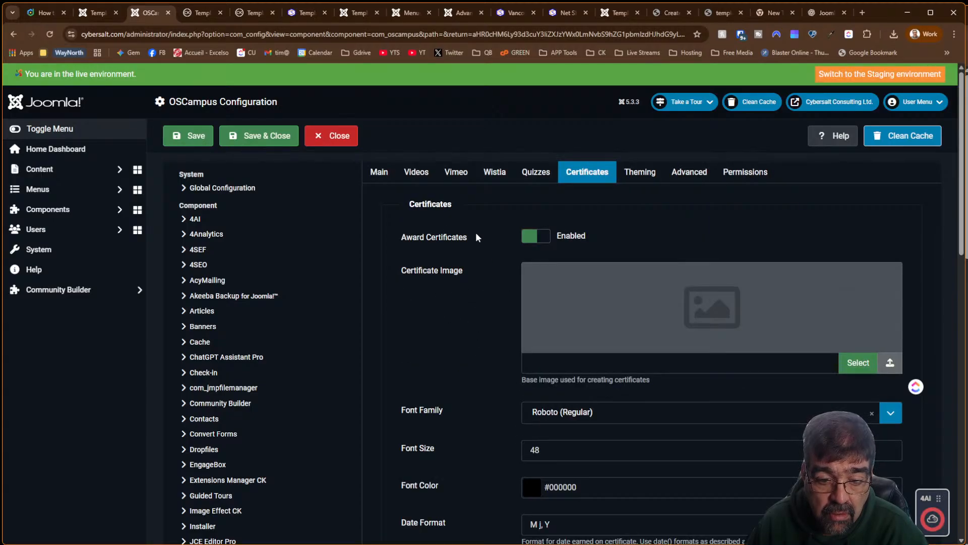
pyautogui.scroll(-9, 476, 233)
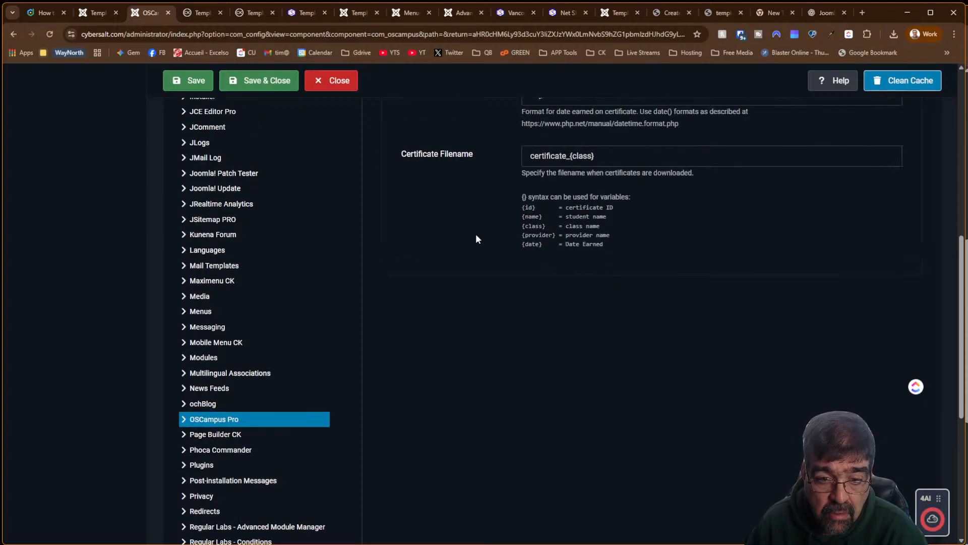
pyautogui.scroll(9, 477, 234)
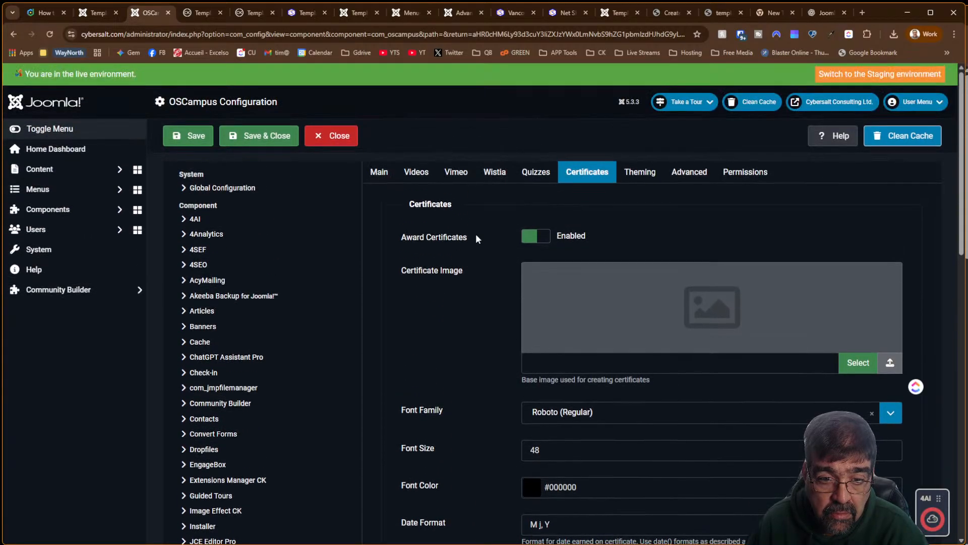
pyautogui.click(536, 172)
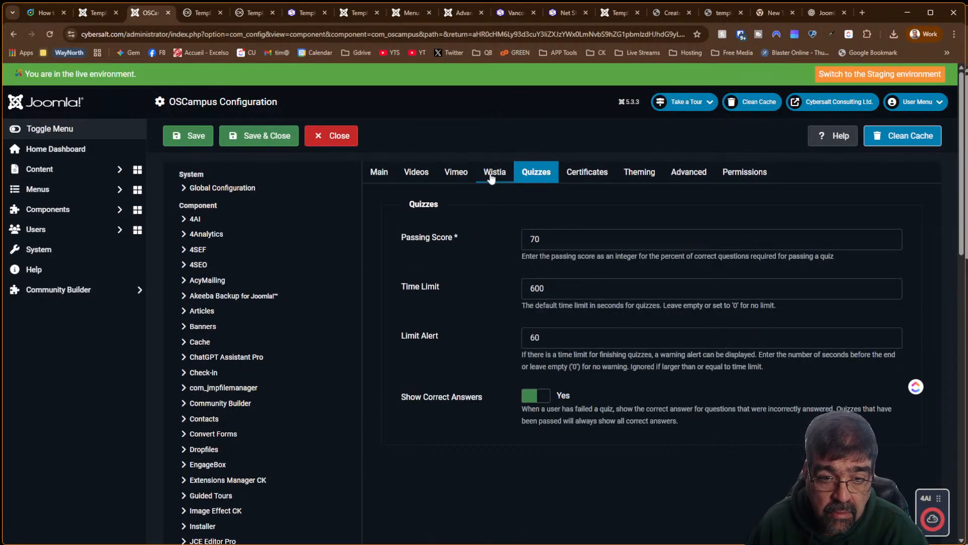
pyautogui.click(386, 173)
pyautogui.scroll(-5, 467, 221)
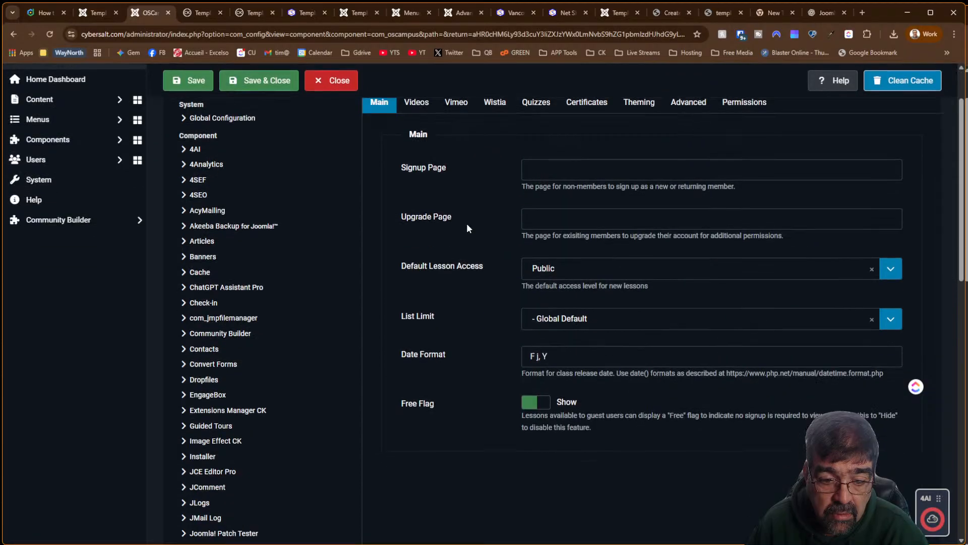
pyautogui.scroll(5, 467, 223)
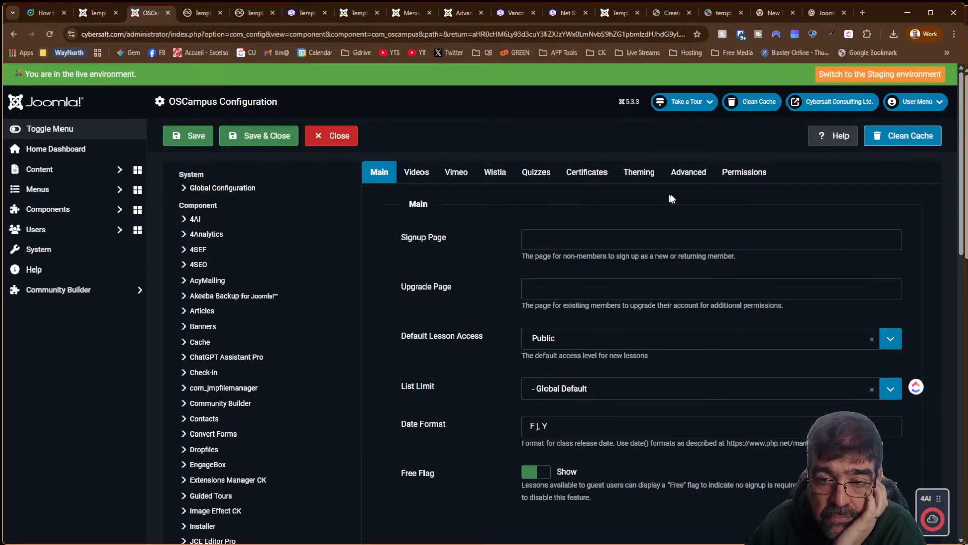
# Change the OSCampus Theme from Default to Setoff on the Theming tab and save
pyautogui.click(742, 175)
pyautogui.click(690, 177)
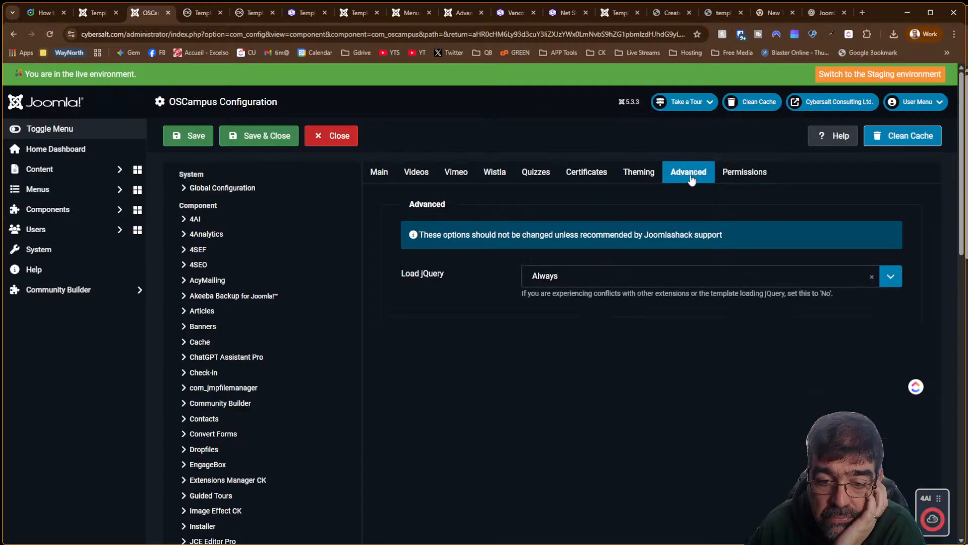
pyautogui.click(645, 179)
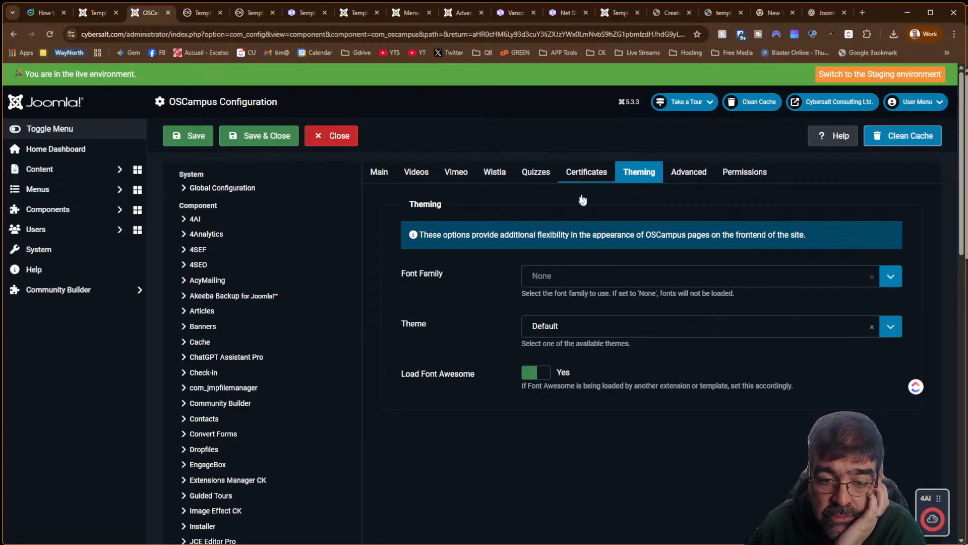
pyautogui.click(538, 327)
pyautogui.click(538, 328)
pyautogui.click(581, 177)
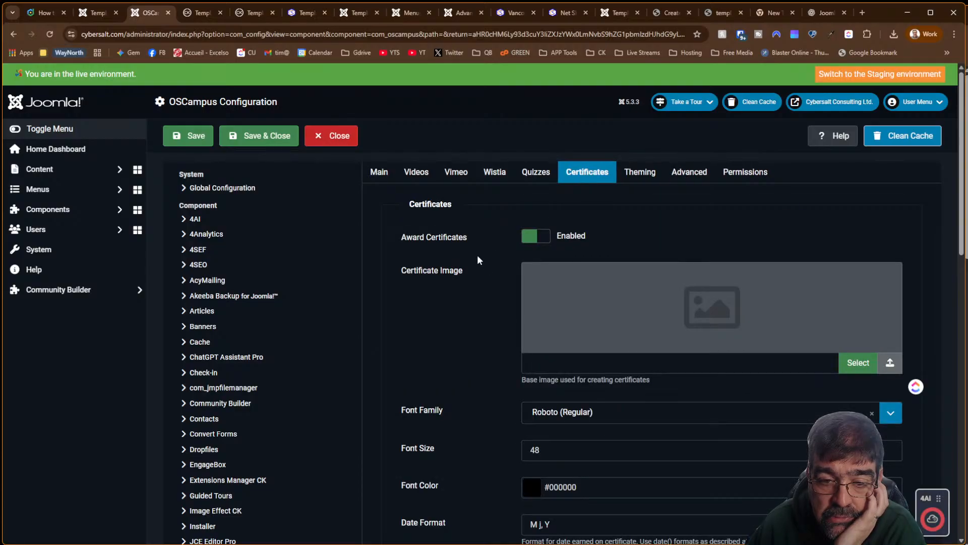
pyautogui.click(637, 174)
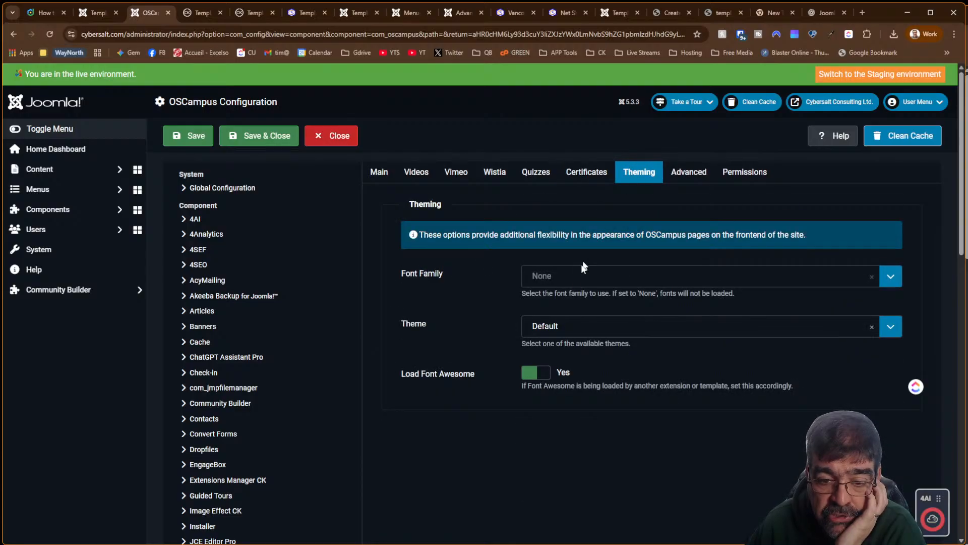
pyautogui.click(534, 327)
pyautogui.click(534, 389)
pyautogui.click(187, 138)
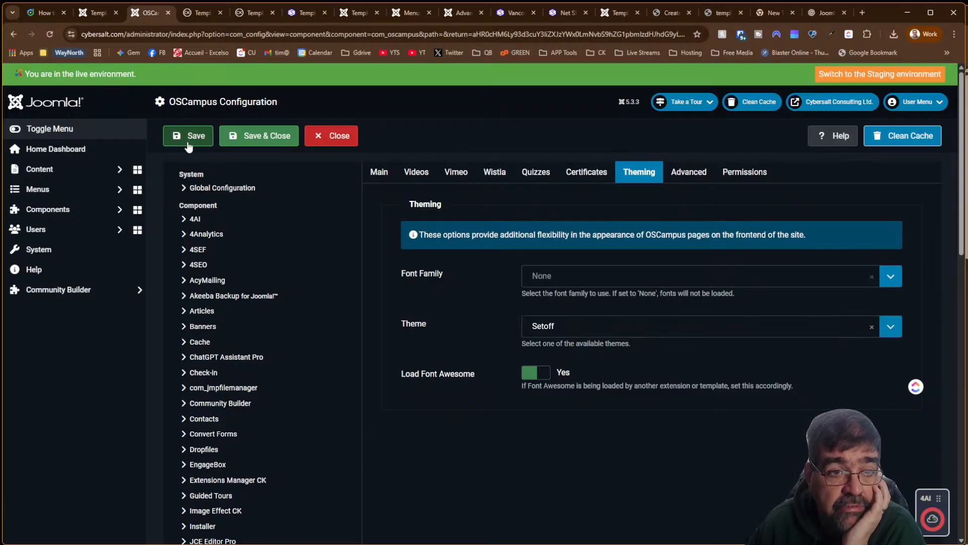
pyautogui.click(301, 13)
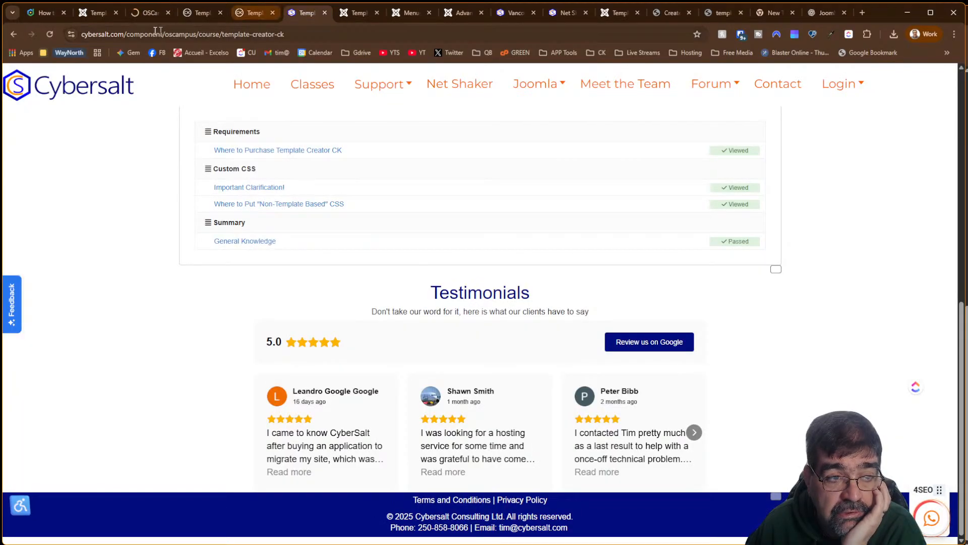
# Reload the Template Creator CK class page and cycle through its Table of Contents, Description and Teacher tabs
pyautogui.click(49, 34)
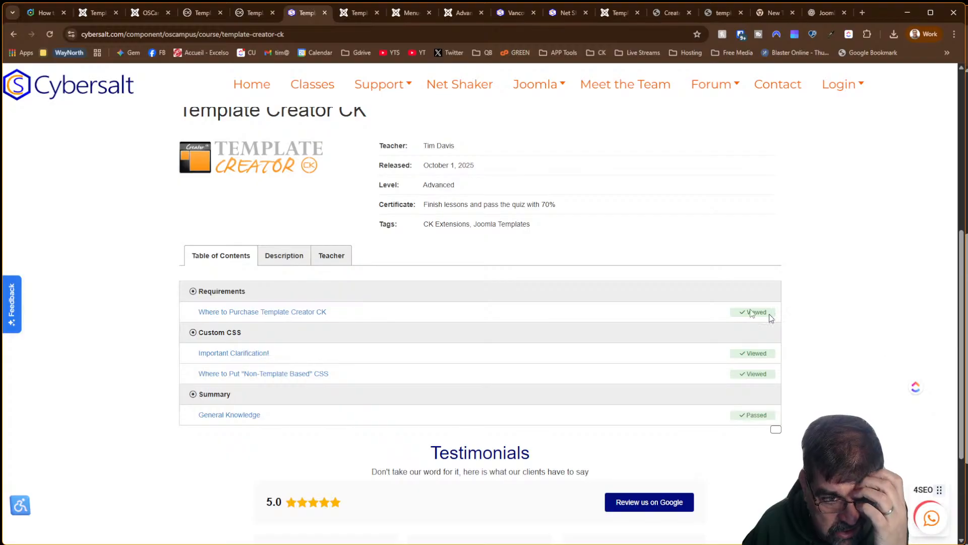
pyautogui.click(295, 256)
pyautogui.click(323, 255)
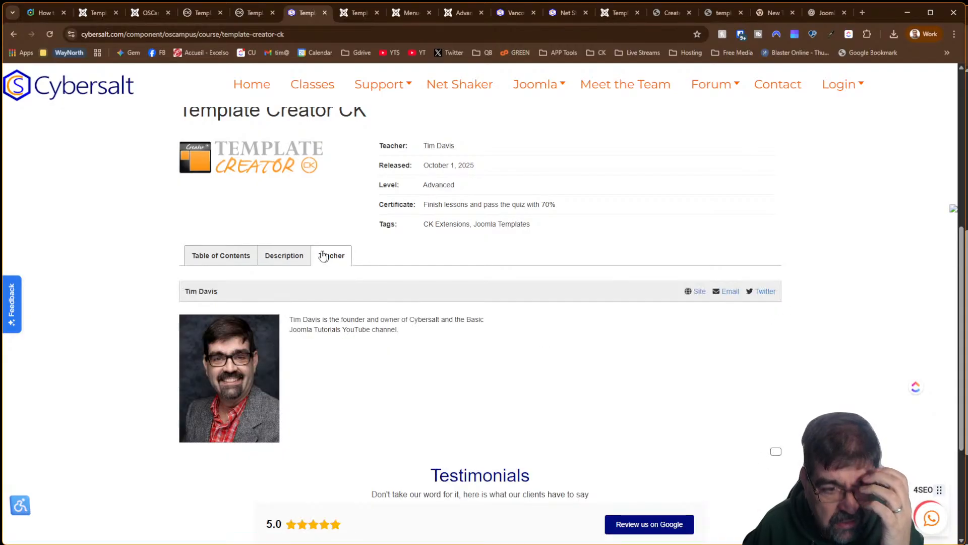
pyautogui.click(238, 259)
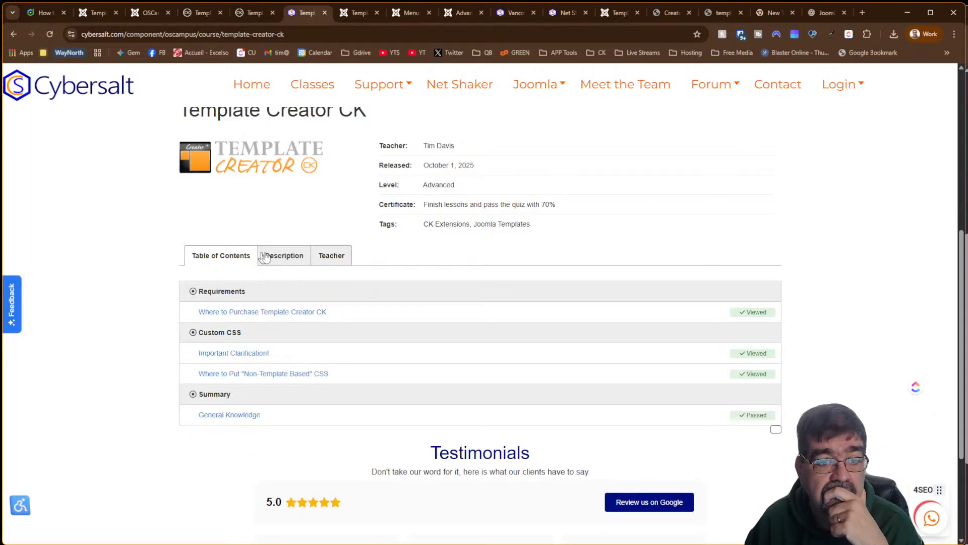
pyautogui.click(295, 263)
pyautogui.click(324, 257)
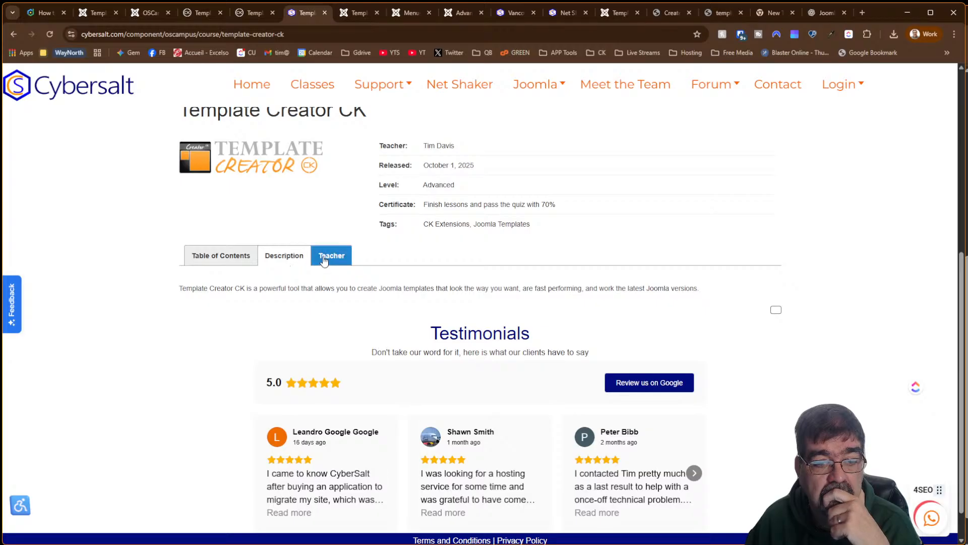
pyautogui.click(283, 256)
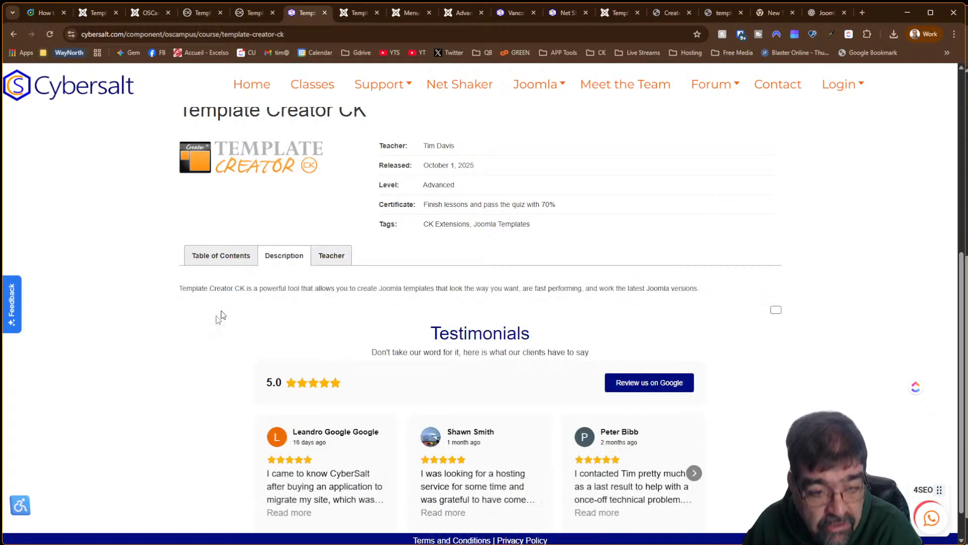
pyautogui.click(340, 266)
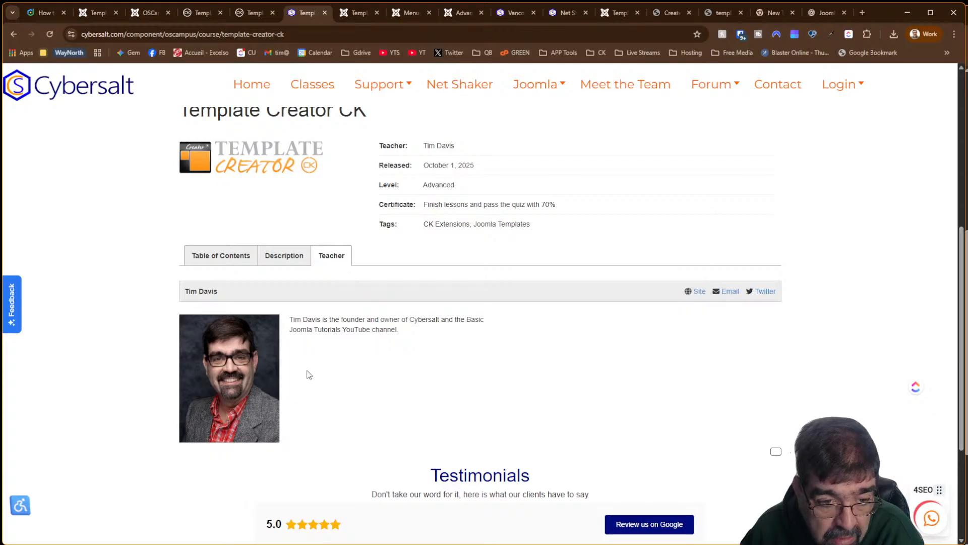
pyautogui.click(223, 264)
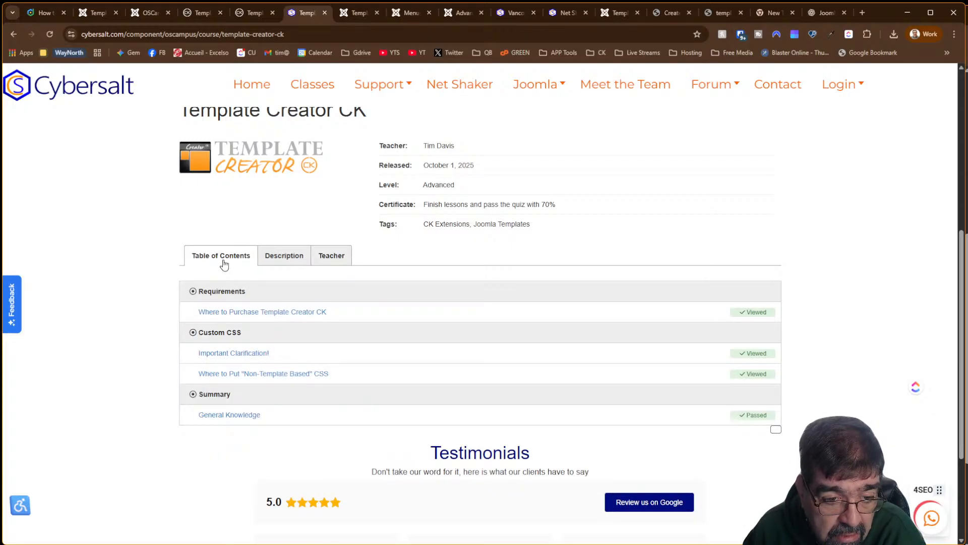
pyautogui.click(280, 255)
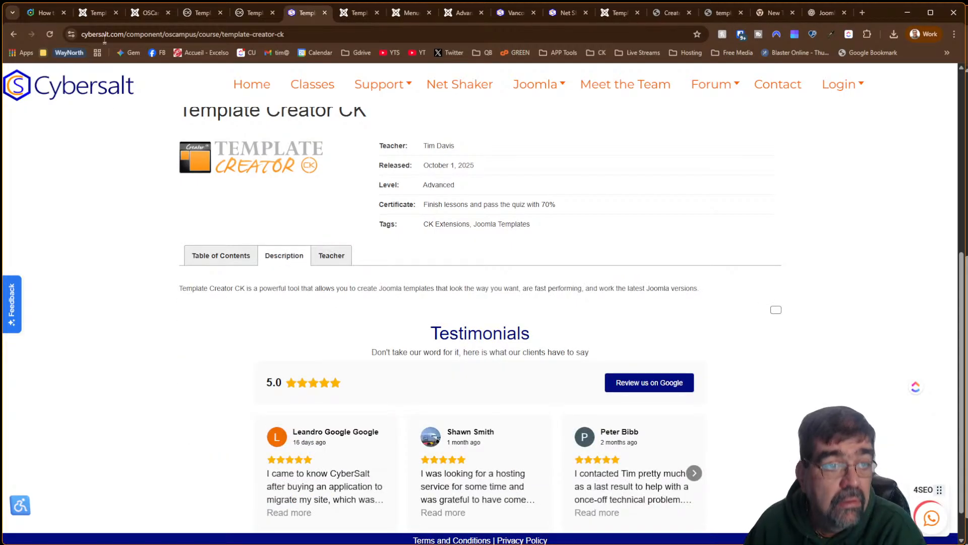
pyautogui.click(153, 13)
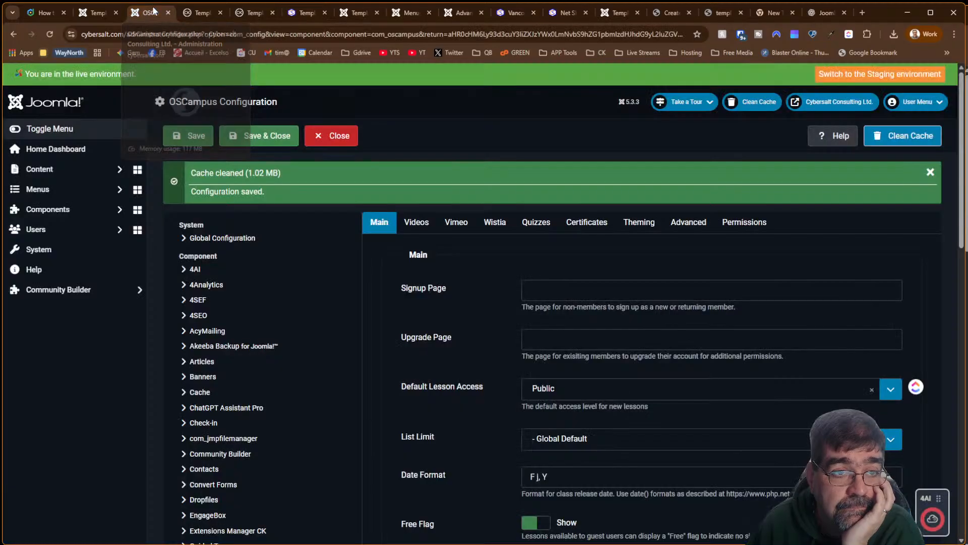
pyautogui.click(192, 14)
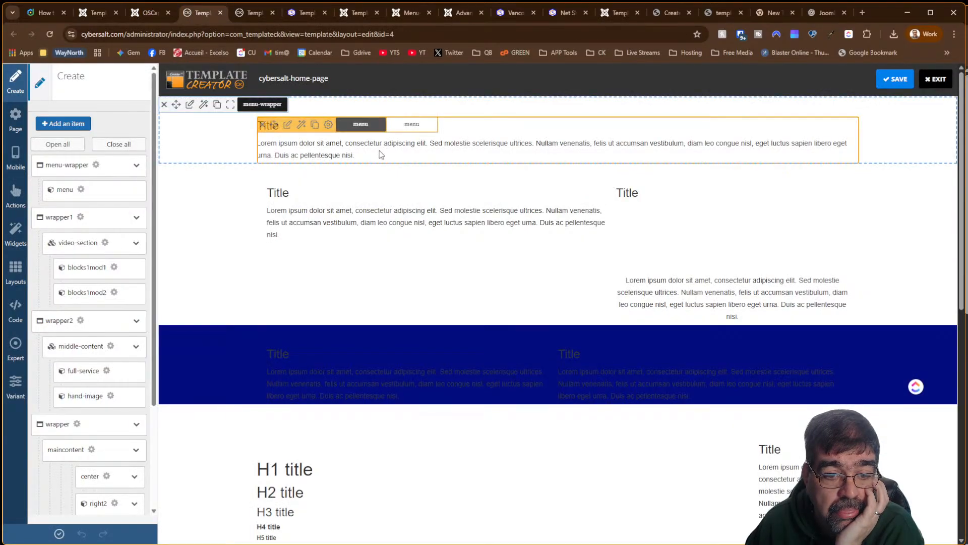
pyautogui.click(94, 14)
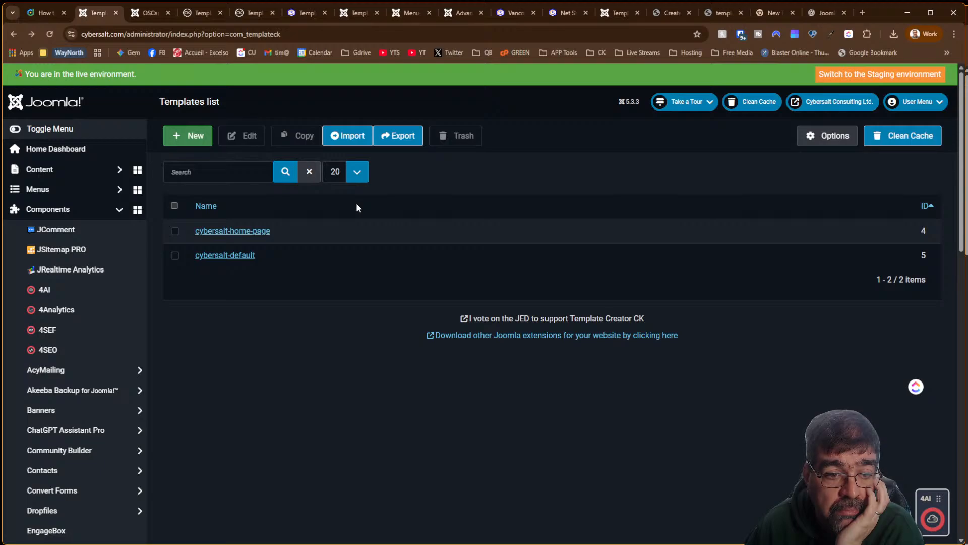
pyautogui.click(146, 12)
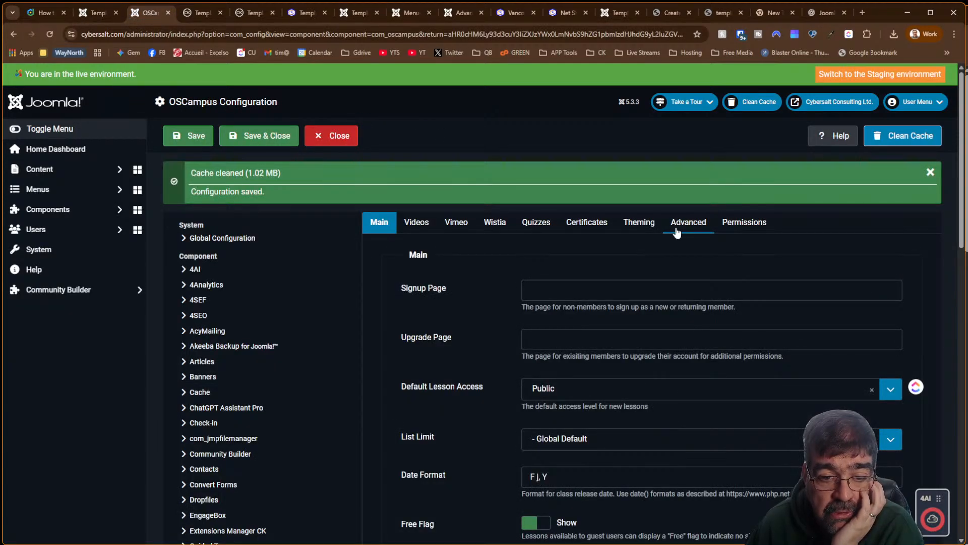
pyautogui.scroll(-2, 677, 231)
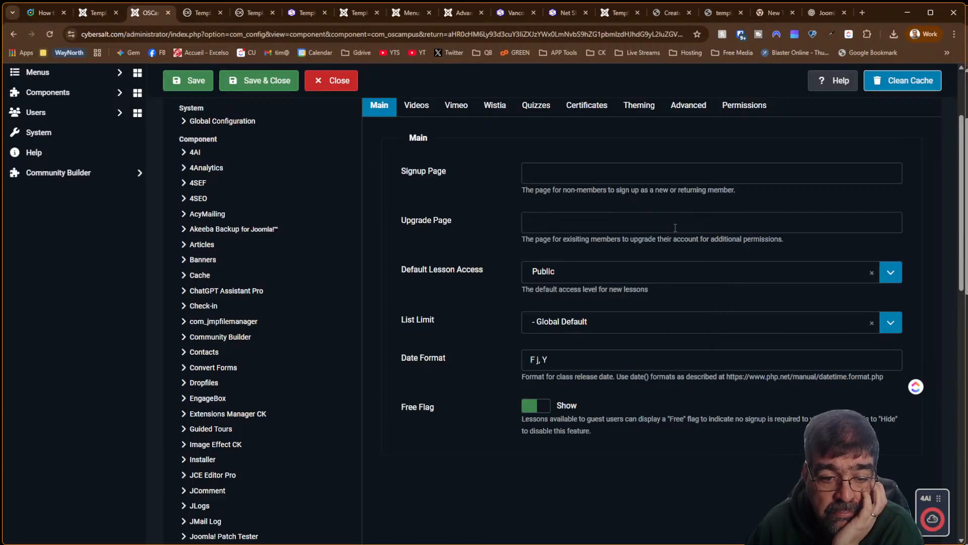
pyautogui.scroll(2, 368, 205)
# Verify the OSCampus Theme still reads Setoff and Load jQuery is still set to Always
pyautogui.click(416, 223)
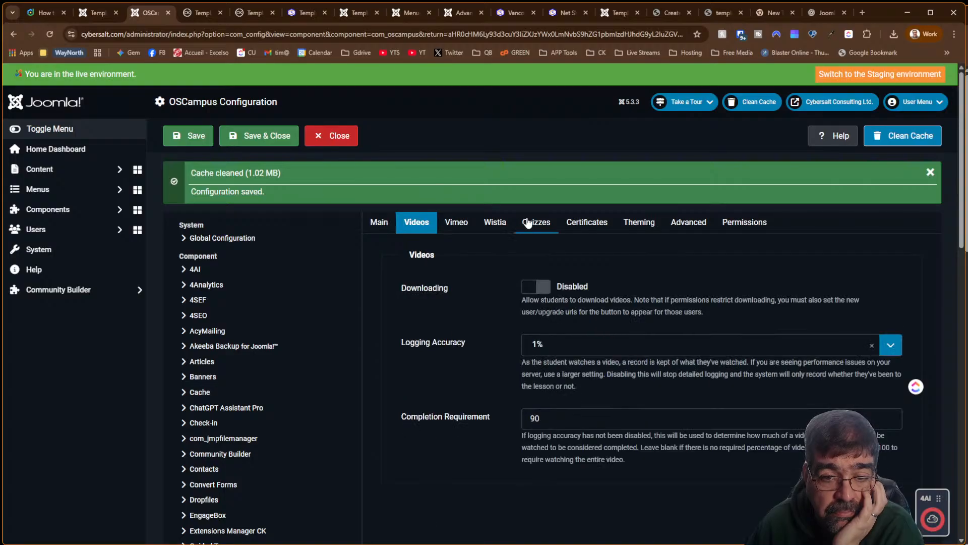
pyautogui.click(528, 222)
pyautogui.click(587, 223)
pyautogui.click(638, 222)
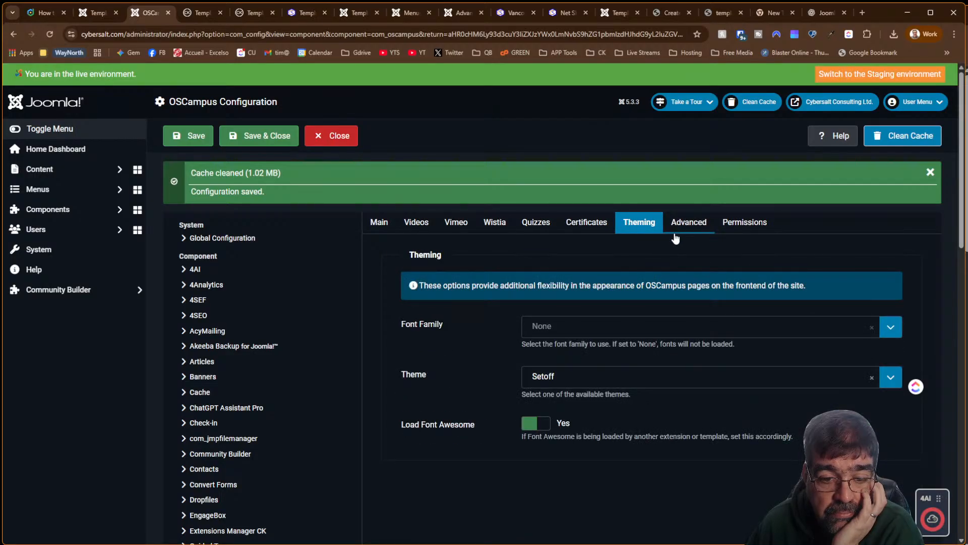
pyautogui.click(621, 386)
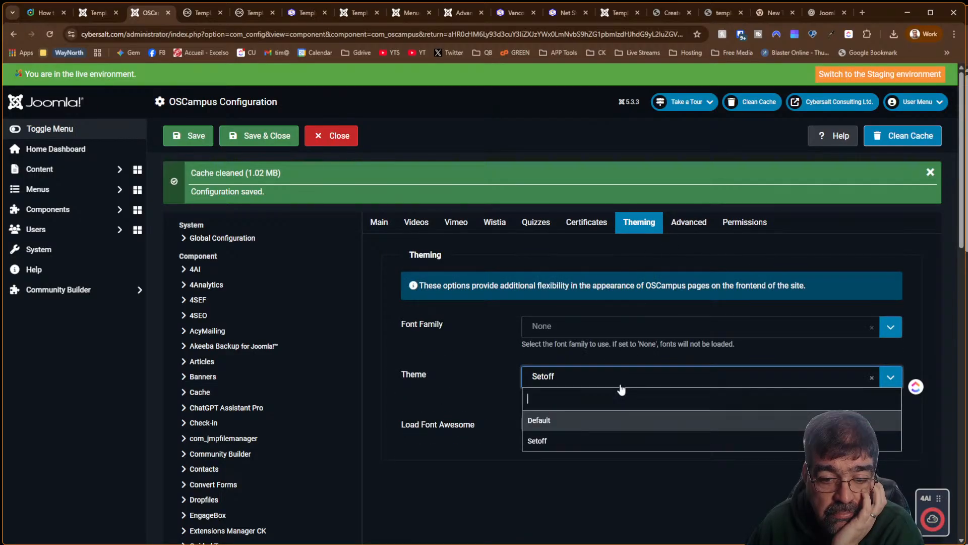
pyautogui.click(621, 388)
pyautogui.click(622, 387)
pyautogui.click(616, 376)
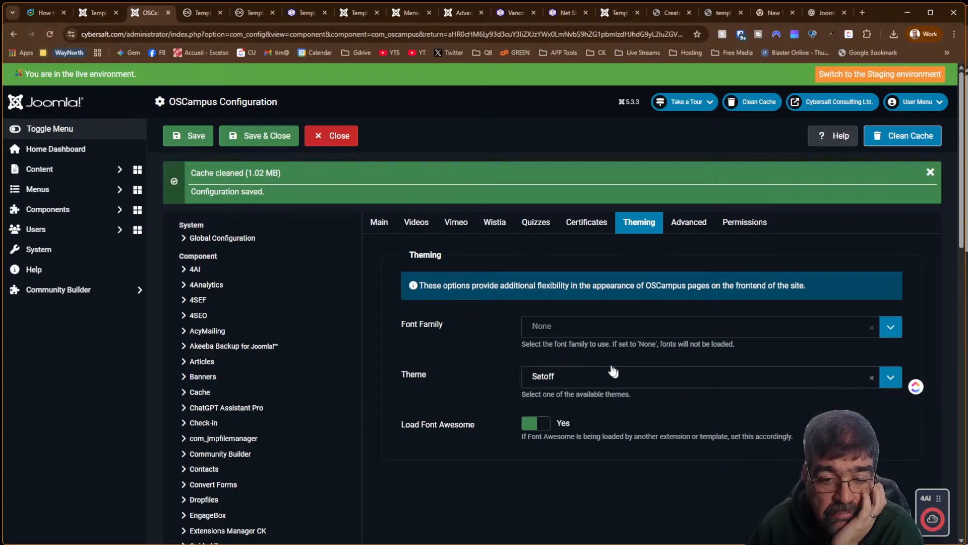
pyautogui.click(678, 223)
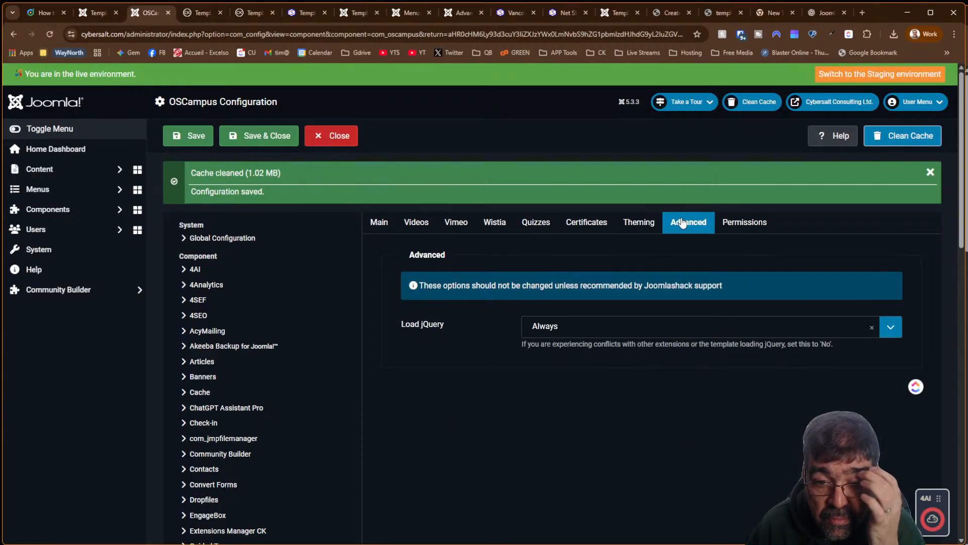
pyautogui.click(617, 334)
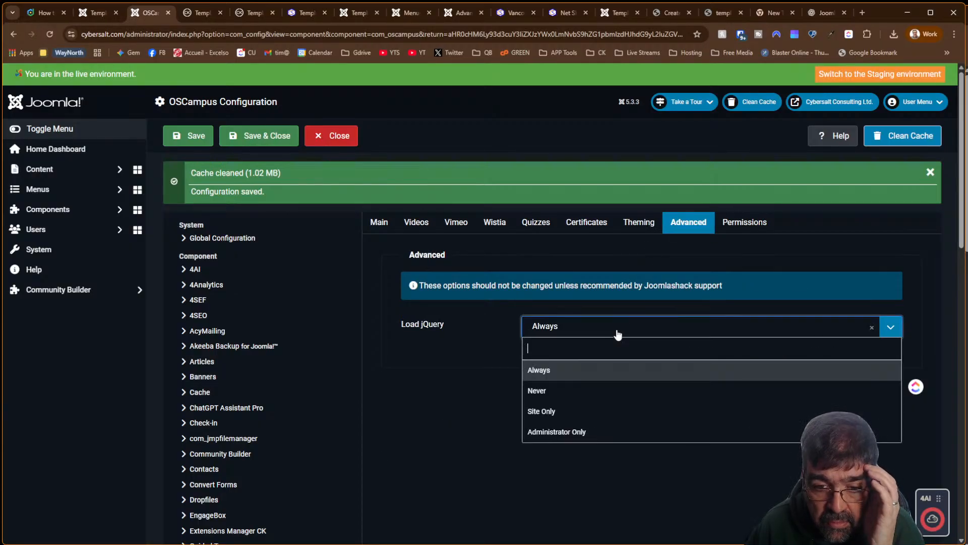
pyautogui.click(617, 334)
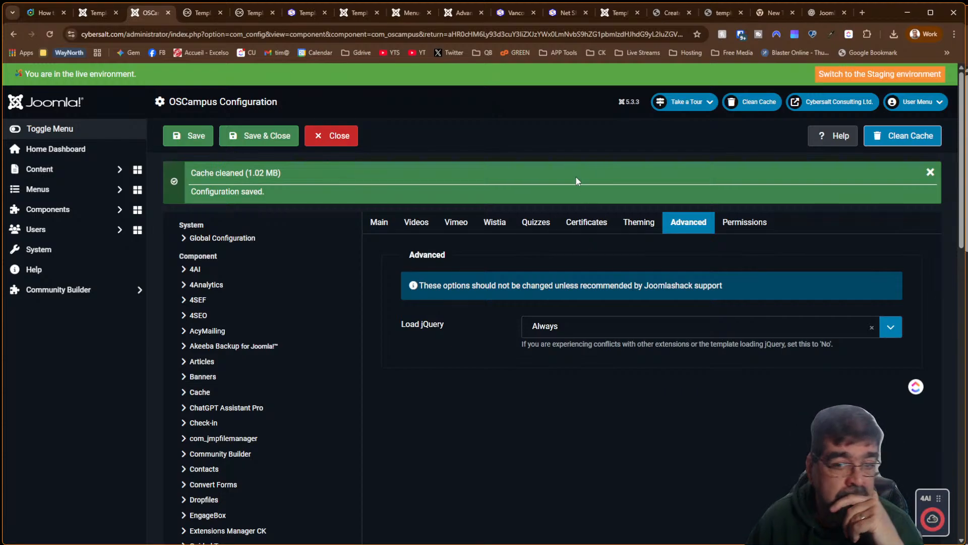
pyautogui.click(814, 13)
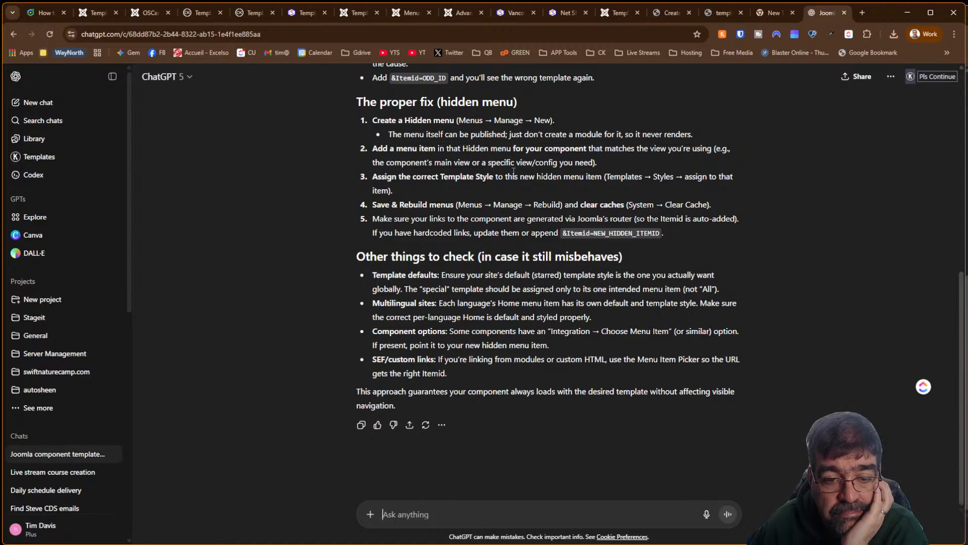
# Copy the &Itemid=HOME_ID snippet from ChatGPT's answer and go back to the Templates: Styles (Site) list
pyautogui.scroll(5, 513, 171)
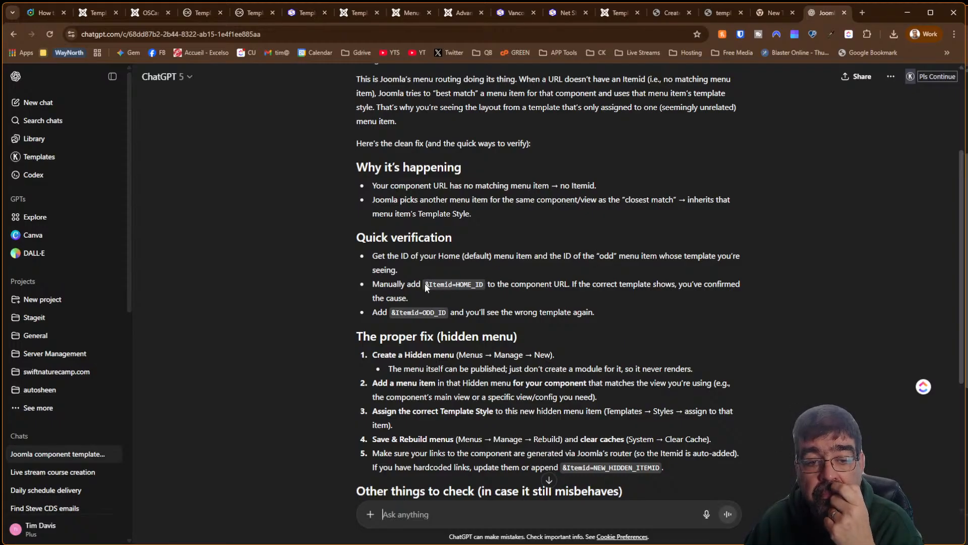
pyautogui.moveTo(424, 284); pyautogui.dragTo(483, 286)
pyautogui.rightClick(482, 286)
pyautogui.click(495, 298)
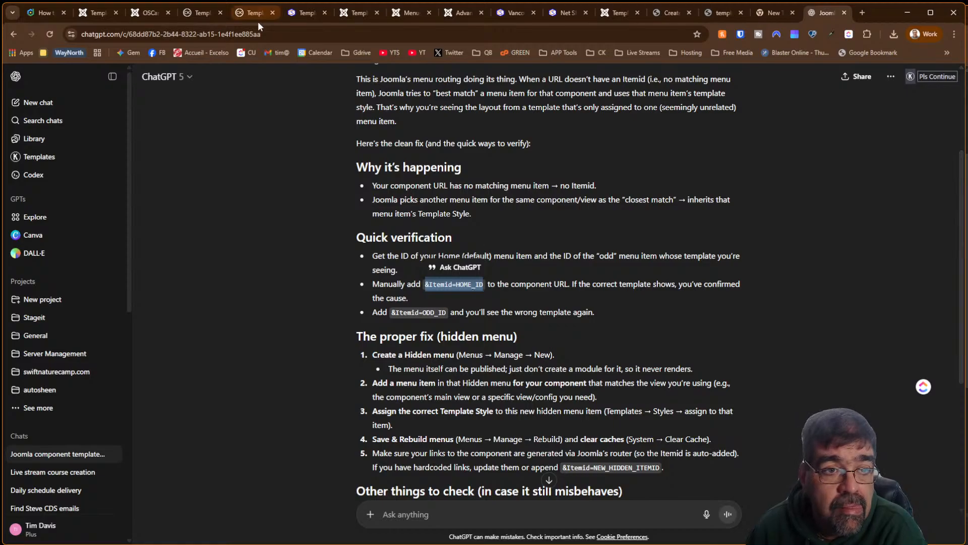
pyautogui.click(359, 14)
pyautogui.scroll(10, 60, 247)
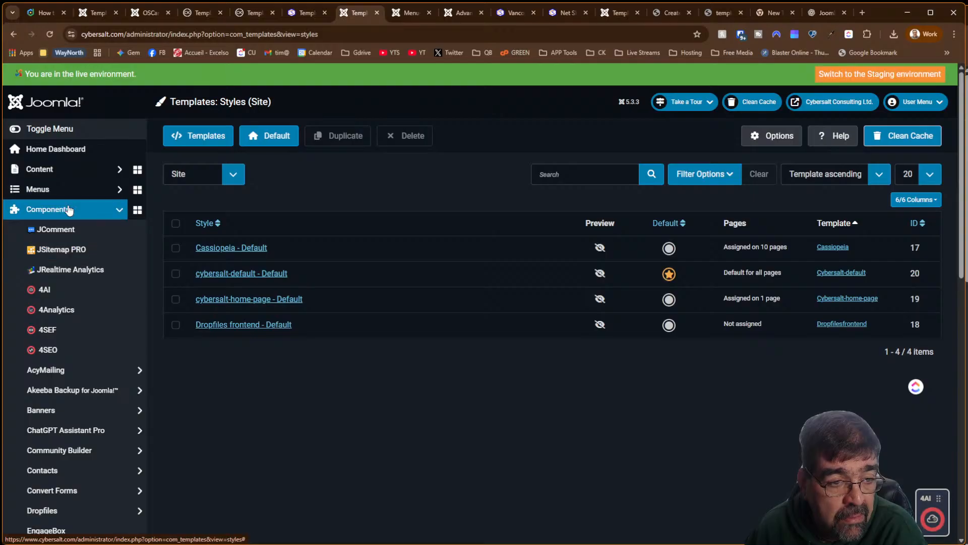
# Open the cybersalt-home-page - Default style, check Home under Menu Assignment, and save the style
pyautogui.click(69, 188)
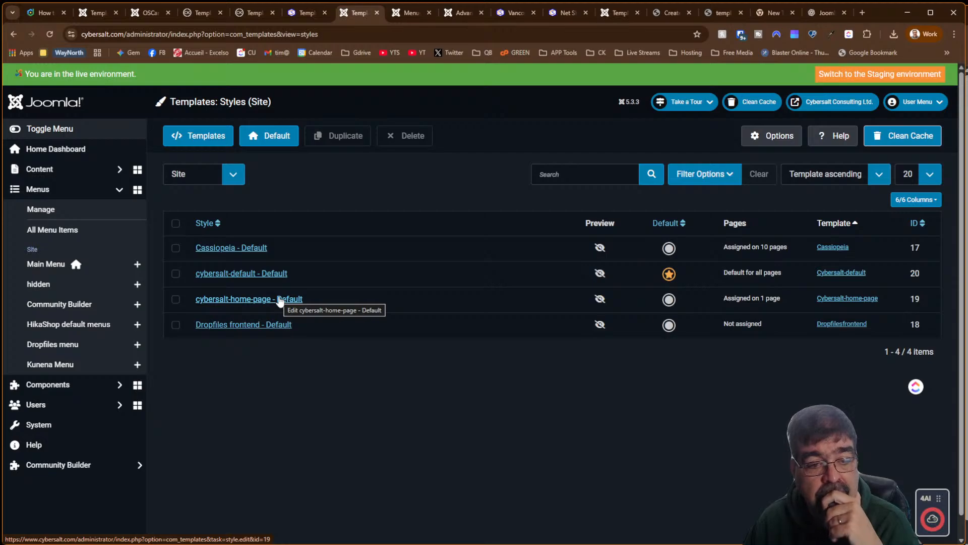
pyautogui.click(280, 299)
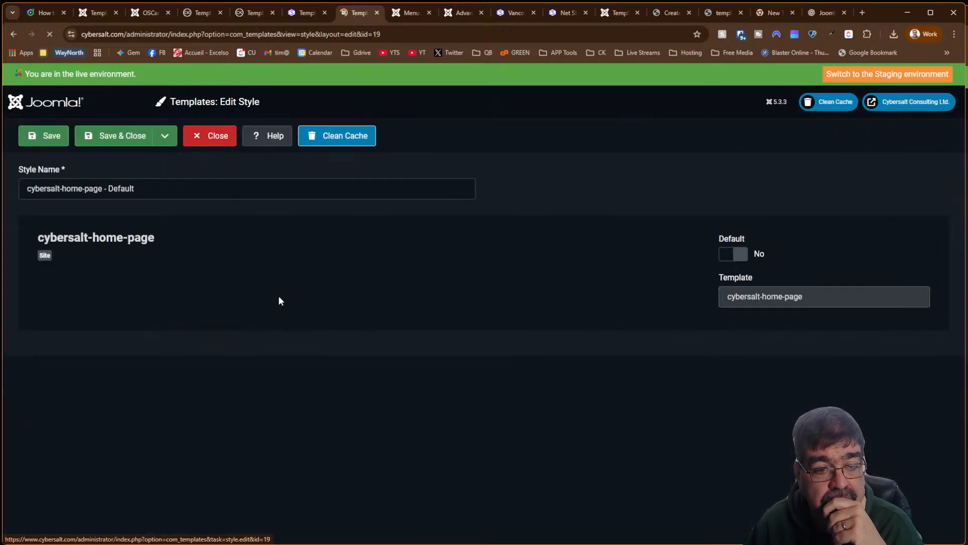
pyautogui.click(78, 233)
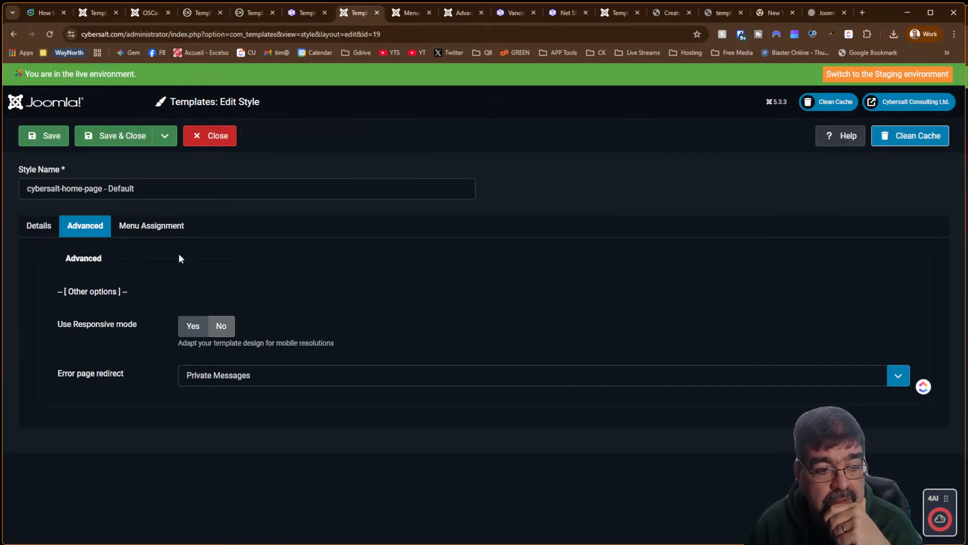
pyautogui.click(151, 225)
pyautogui.scroll(-2, 547, 294)
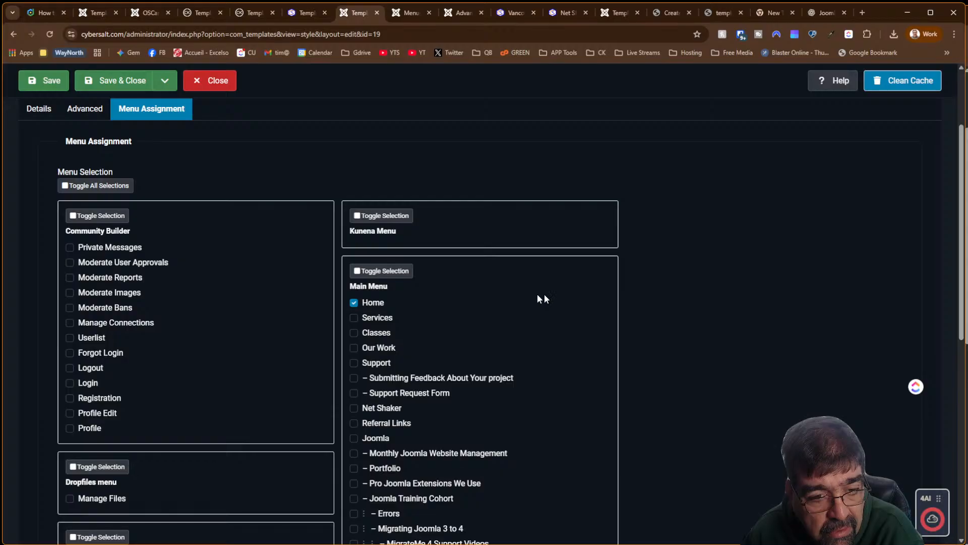
pyautogui.click(29, 87)
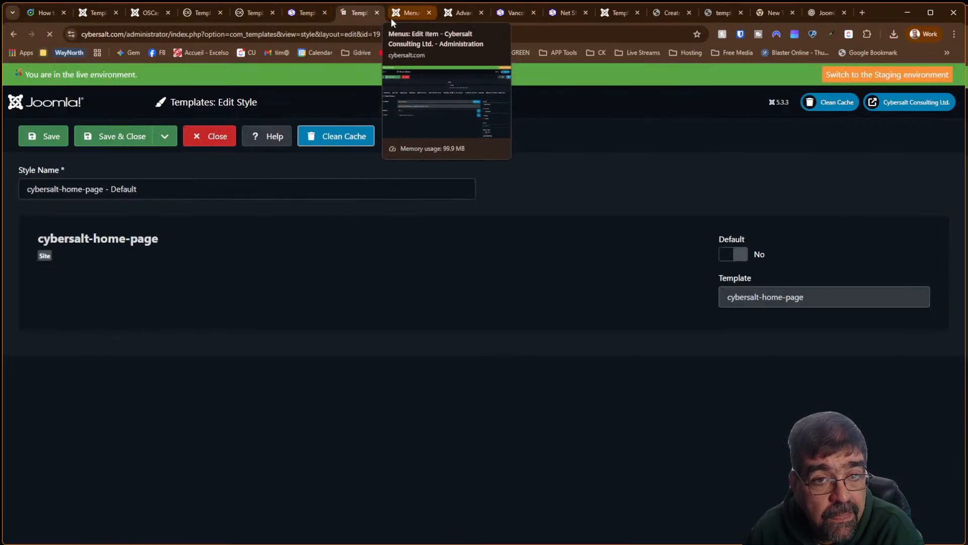
# On cybersalt.com, go to Classes and open the Template Creator CK course page
pyautogui.click(507, 14)
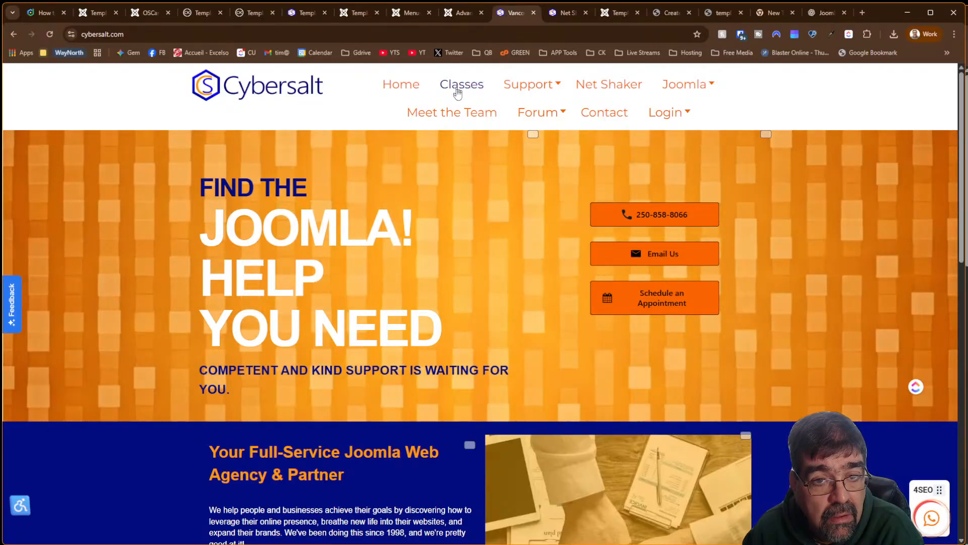
pyautogui.click(462, 87)
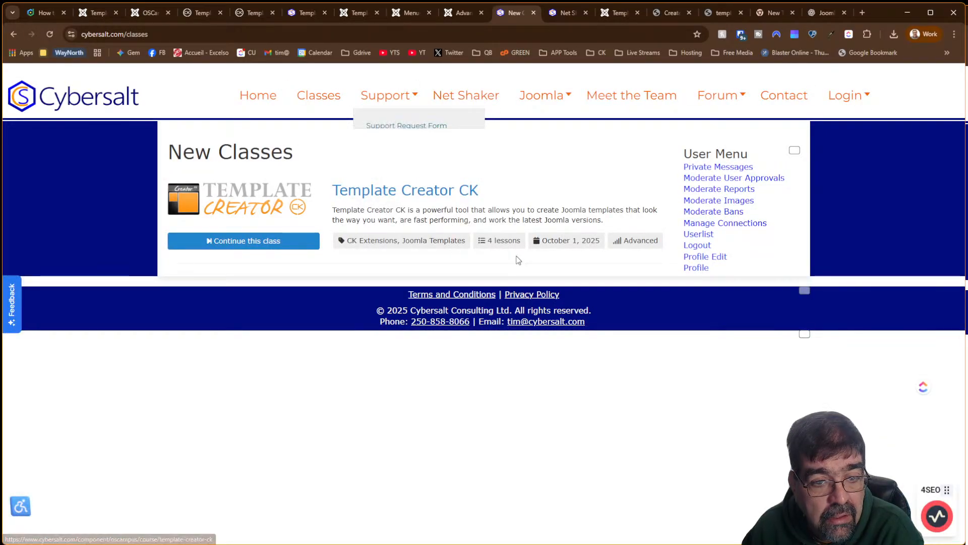
pyautogui.click(390, 195)
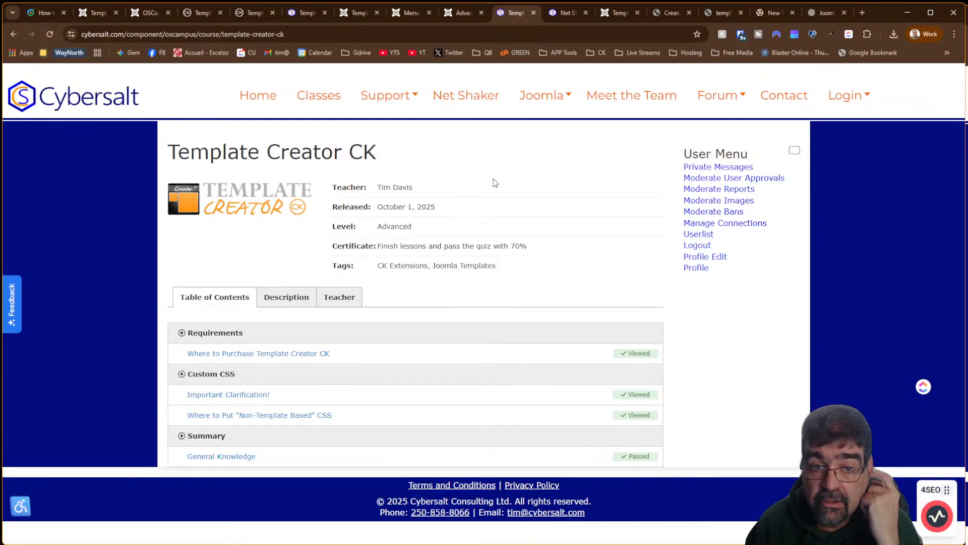
# Browse the Net Shaker blog listing and open the domain policy change notice post
pyautogui.click(567, 14)
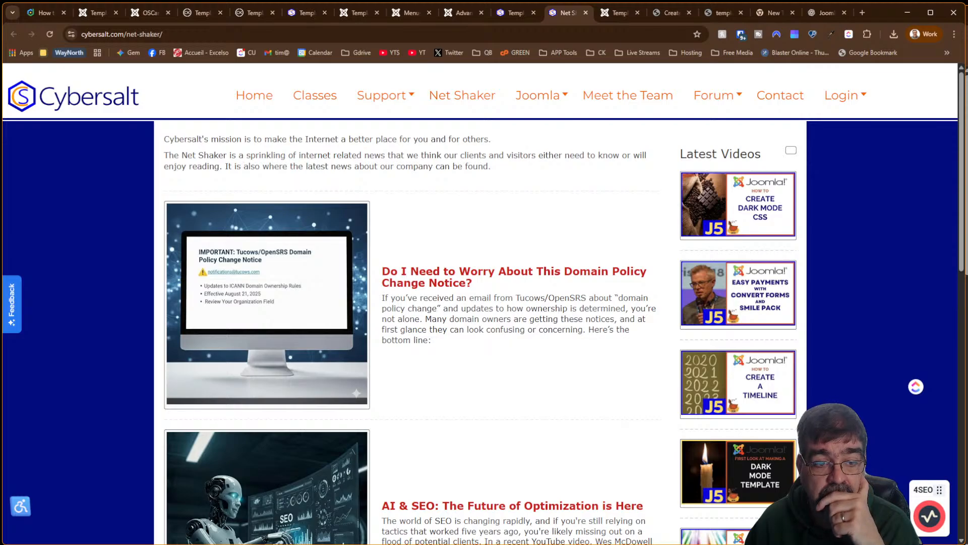
pyautogui.scroll(-10, 432, 167)
pyautogui.scroll(9, 432, 166)
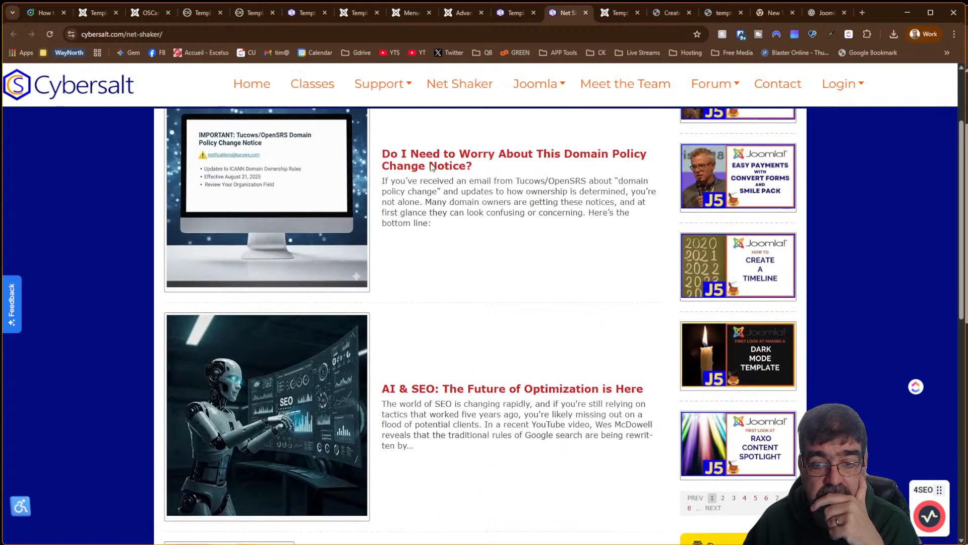
pyautogui.scroll(2, 432, 166)
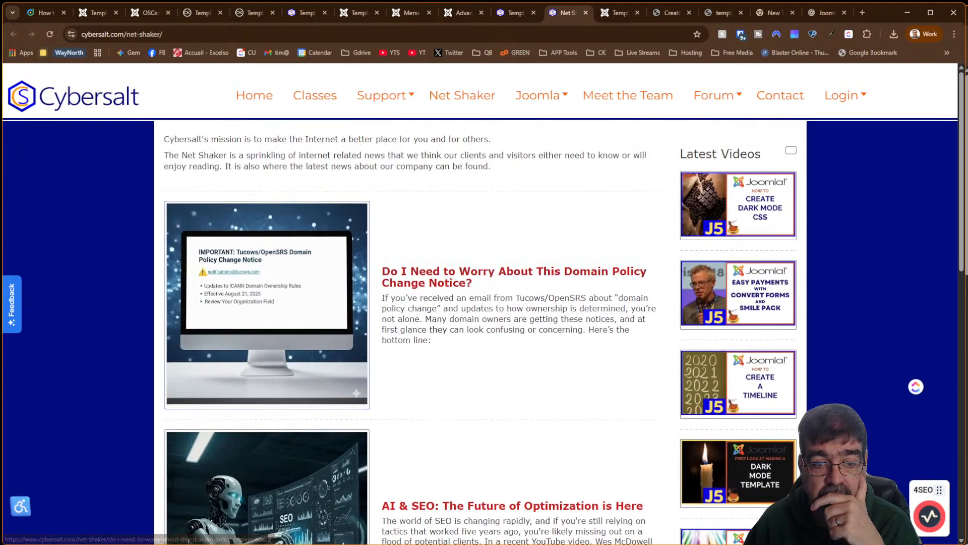
pyautogui.click(573, 269)
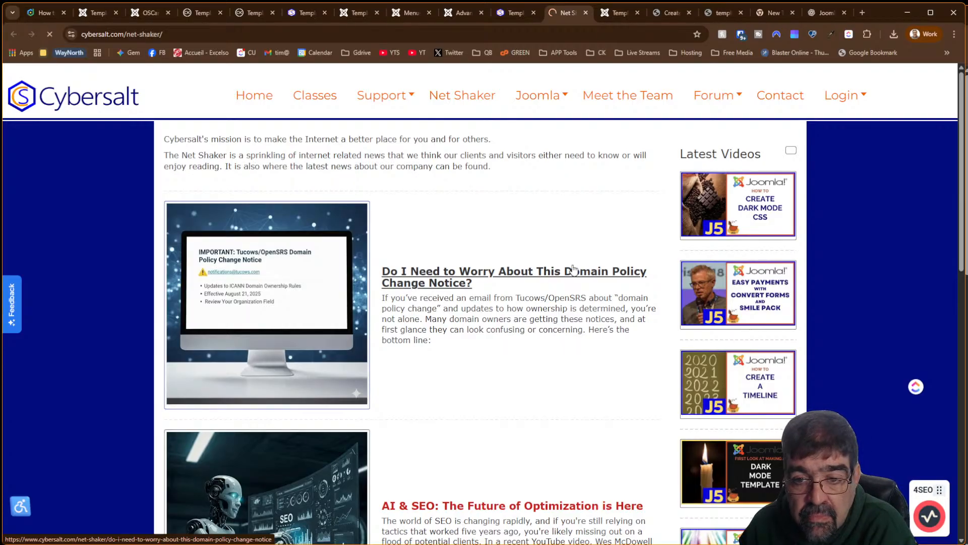
# Skim the domain policy post, then return to Template Creator CK's list showing cybersalt-home-page and cybersalt-default
pyautogui.scroll(-8, 323, 253)
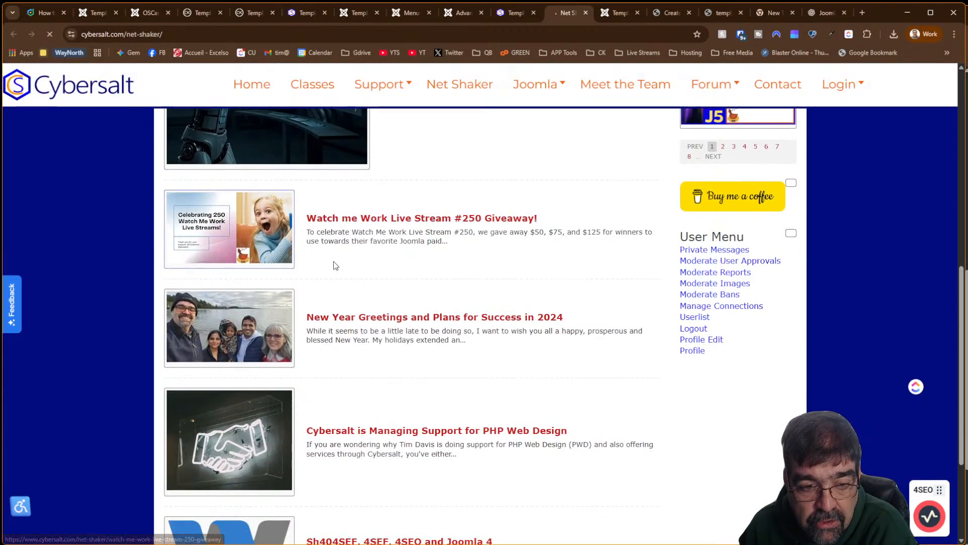
pyautogui.scroll(6, 334, 265)
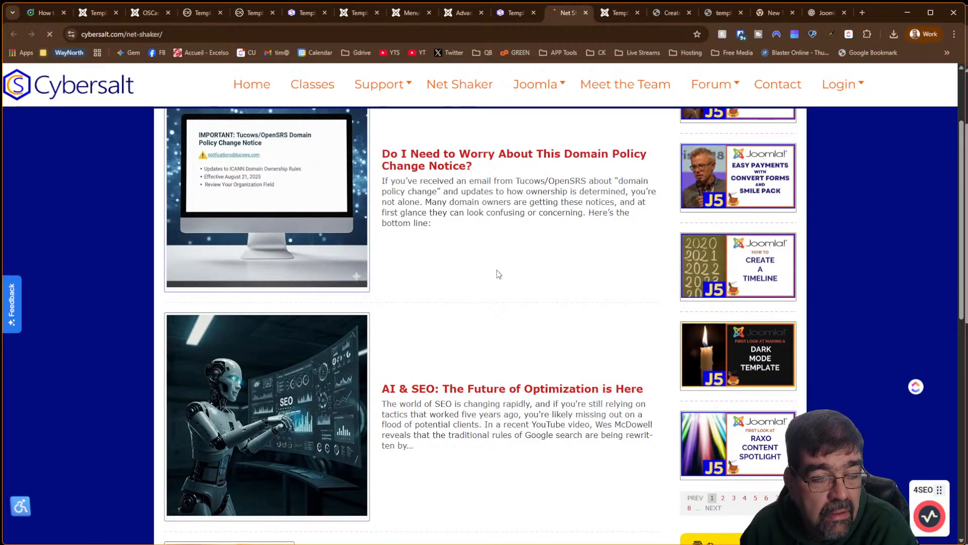
pyautogui.scroll(2, 498, 274)
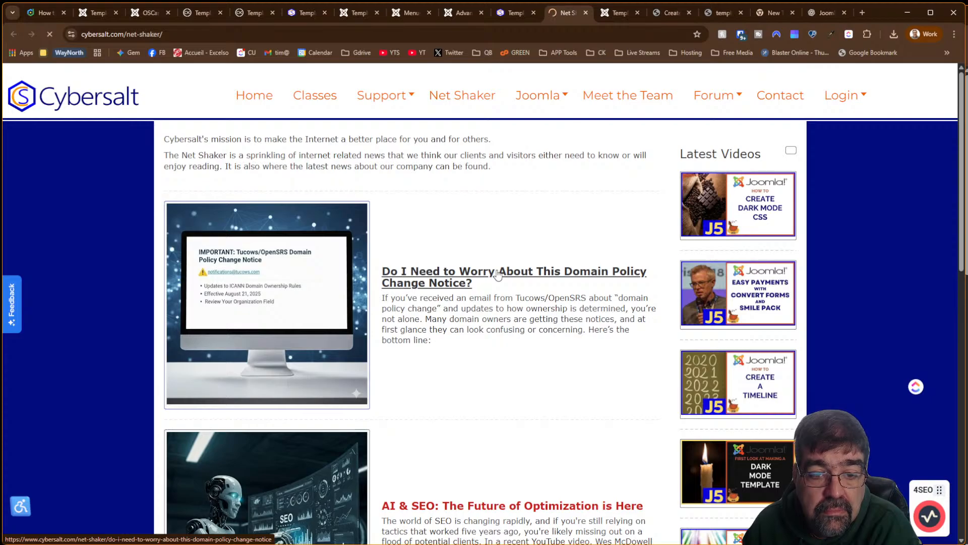
pyautogui.click(521, 14)
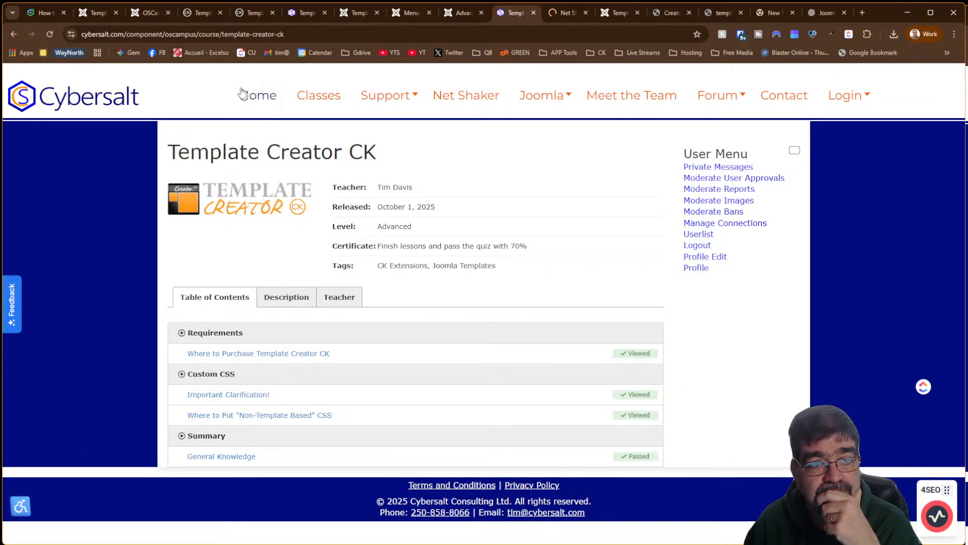
pyautogui.click(96, 14)
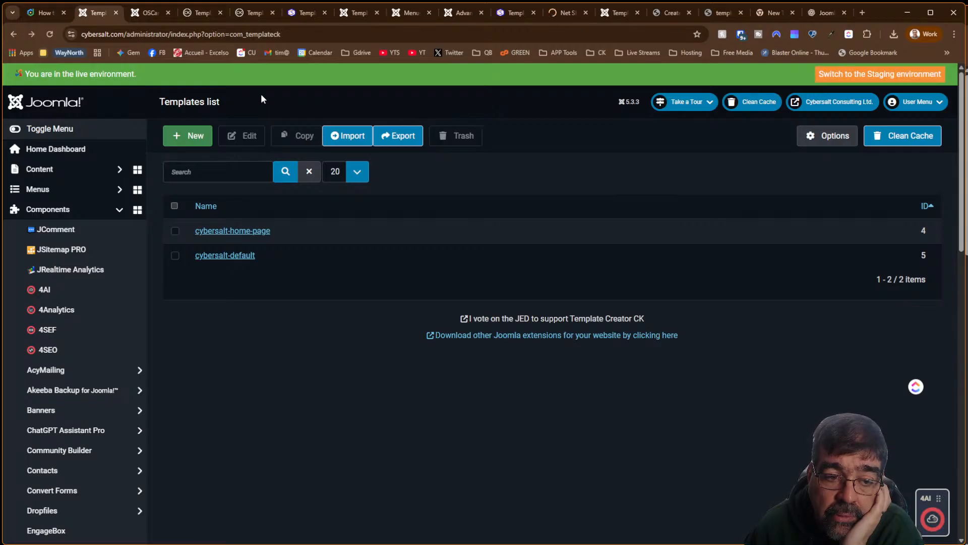
# Look through OSCampus's Main configuration settings, then return to the cybersalt-default layout in Template Creator CK
pyautogui.click(137, 13)
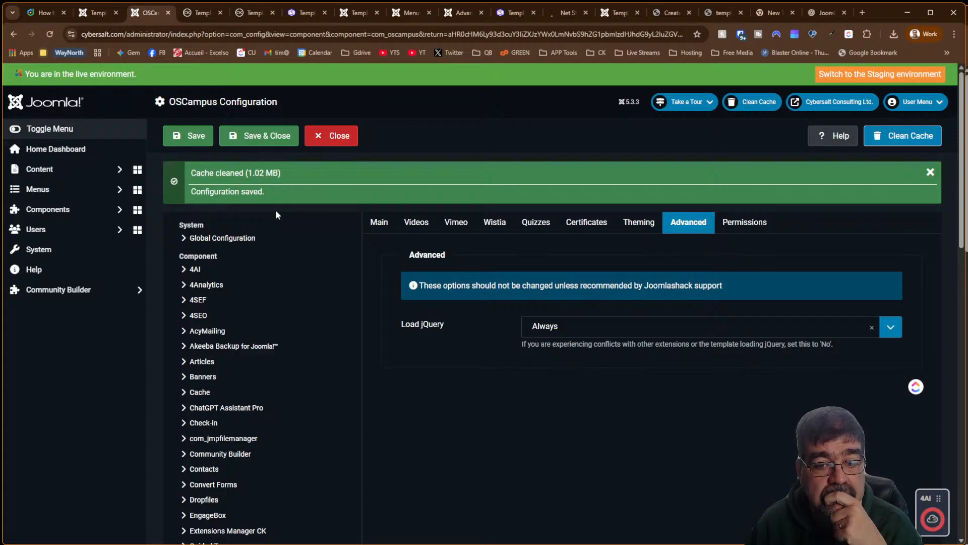
pyautogui.click(381, 223)
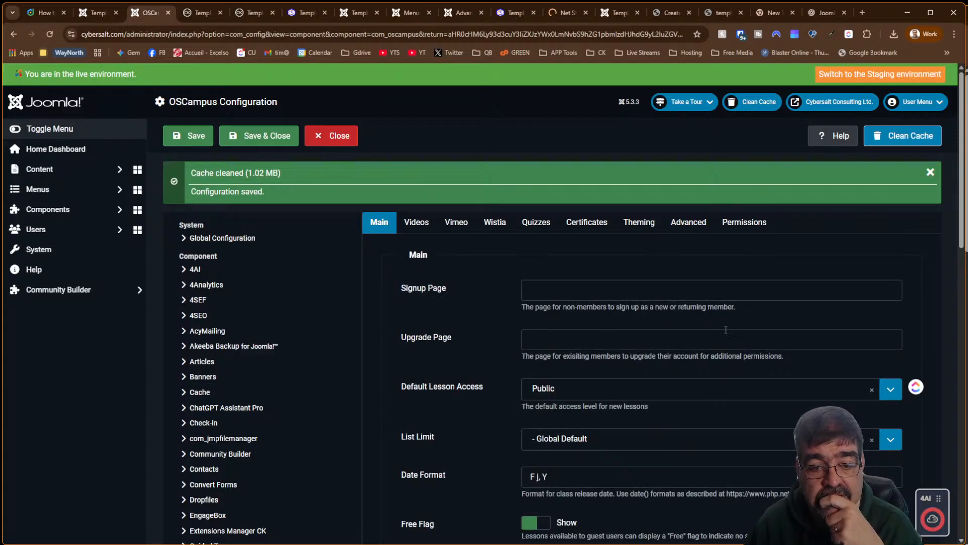
pyautogui.scroll(-4, 526, 277)
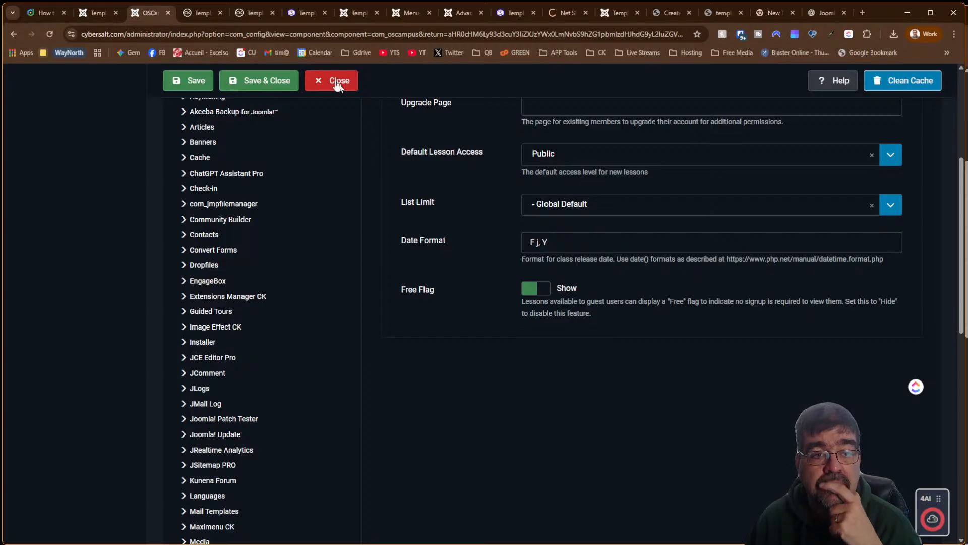
pyautogui.click(254, 12)
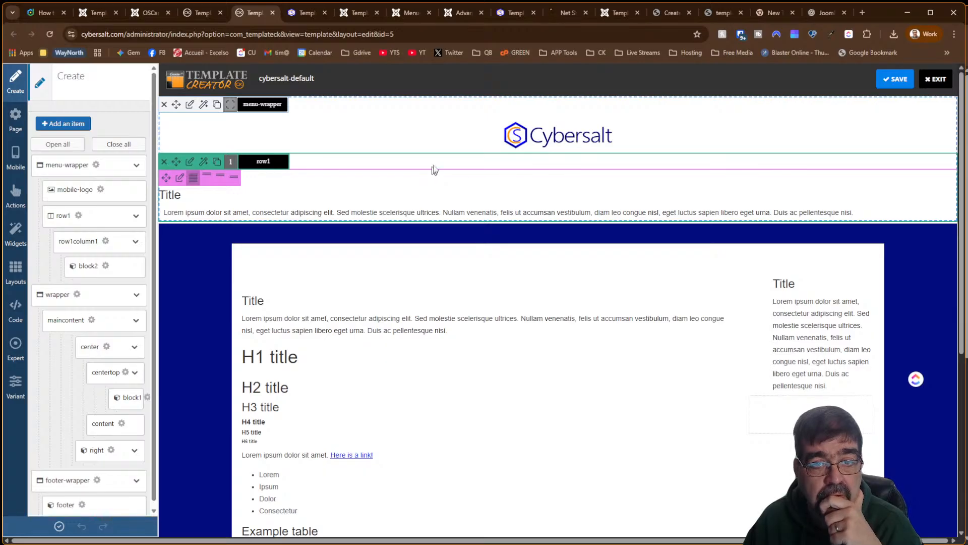
# Scroll the 'Do I Need to Worry About This Domain Policy Change Notice?' article to its comment form and back
pyautogui.click(568, 14)
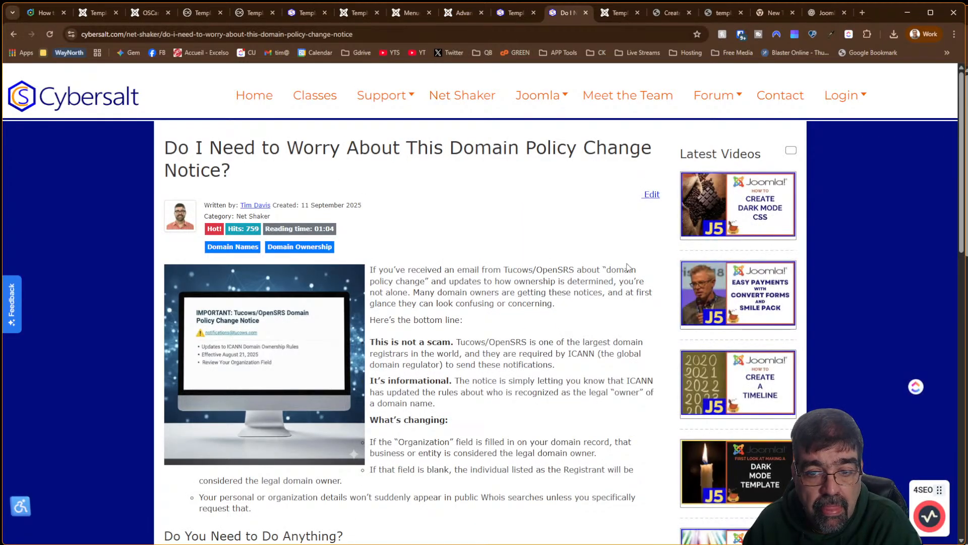
pyautogui.scroll(-10, 592, 326)
pyautogui.scroll(-3, 592, 326)
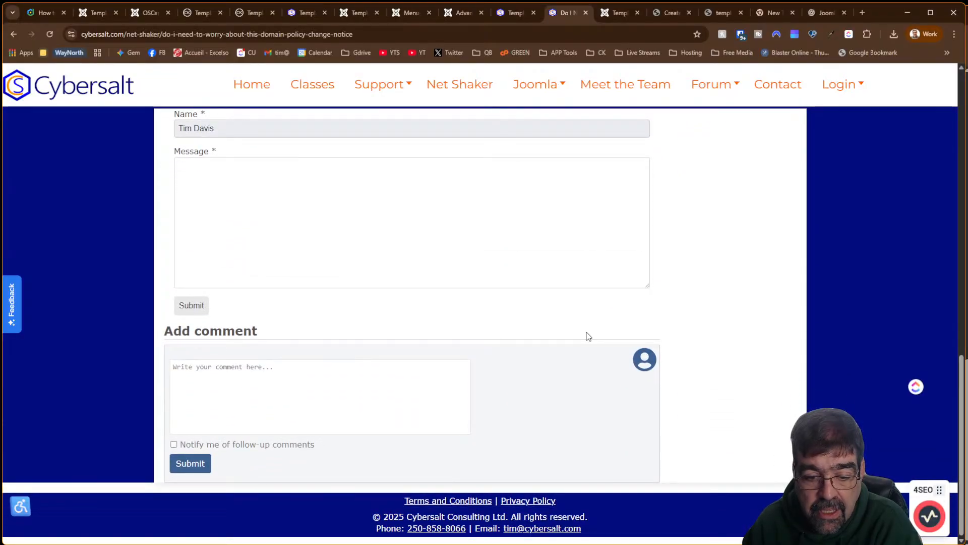
pyautogui.scroll(15, 586, 335)
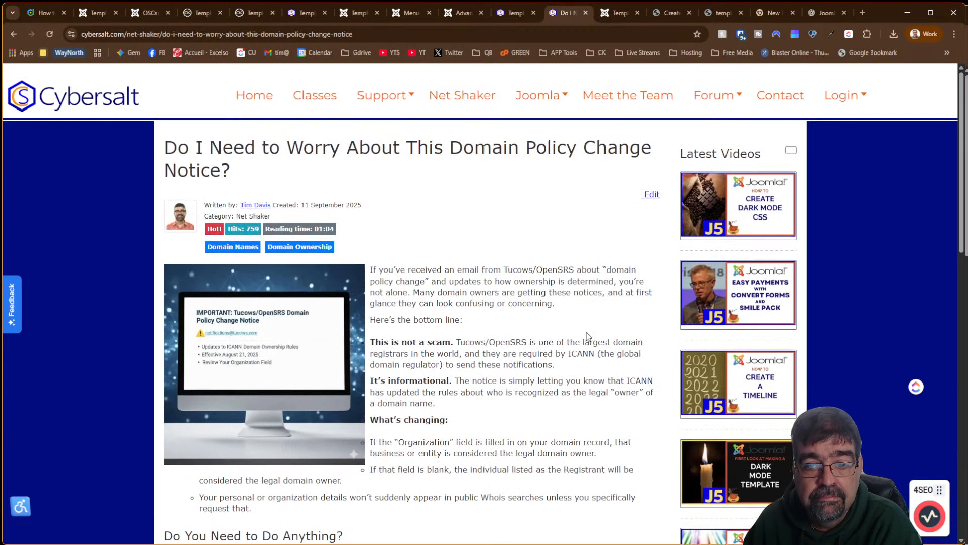